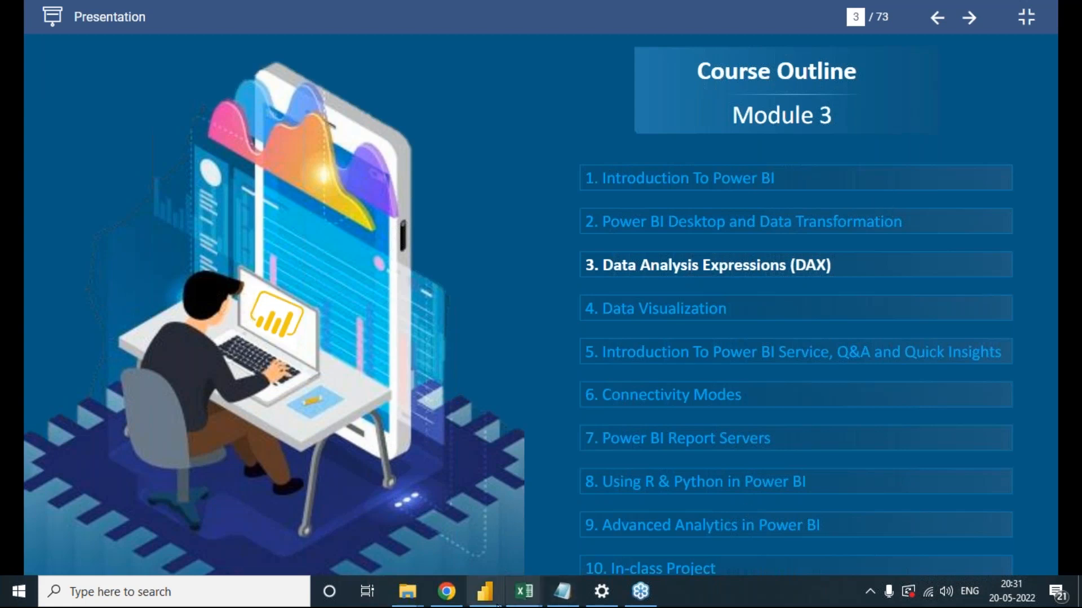
Switch to the Dax day 1 report in Power BI Desktop and list the fields of the Orders table.
click(484, 592)
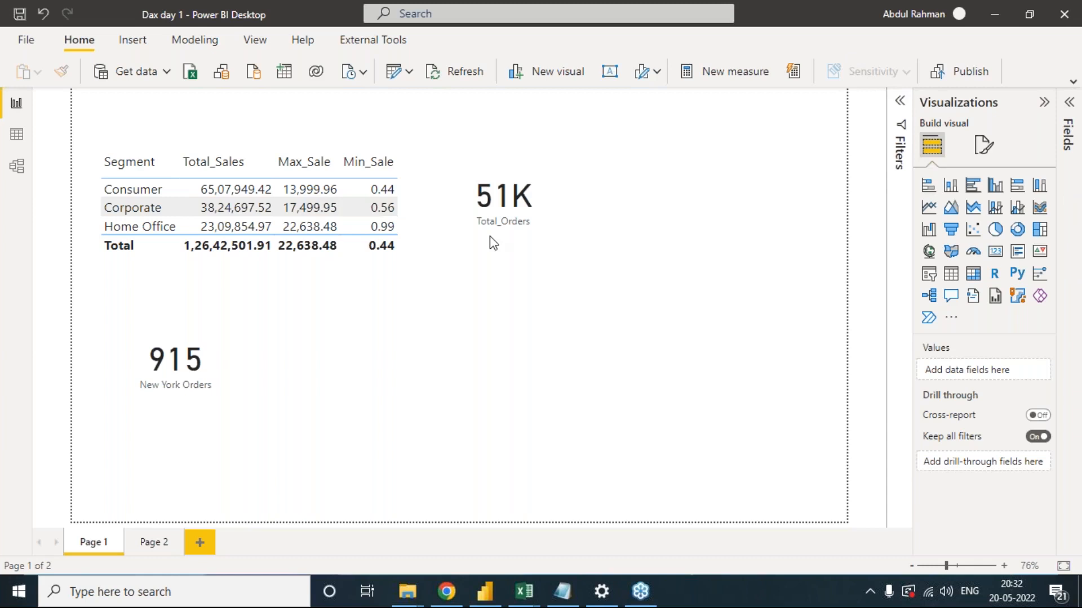
key(alt+Tab)
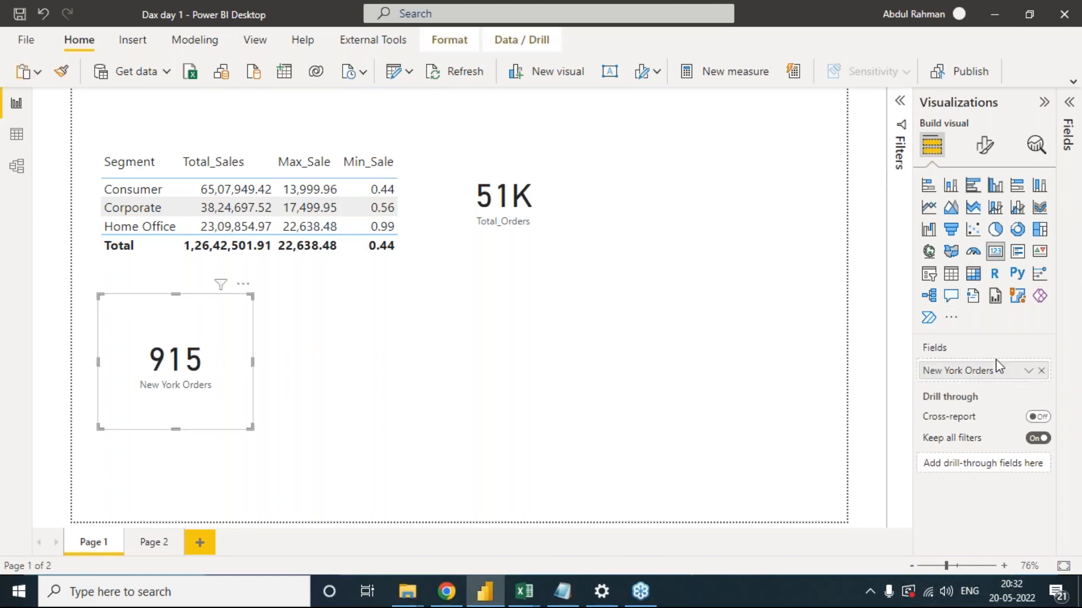
click(1043, 103)
click(1041, 130)
click(1068, 121)
click(957, 182)
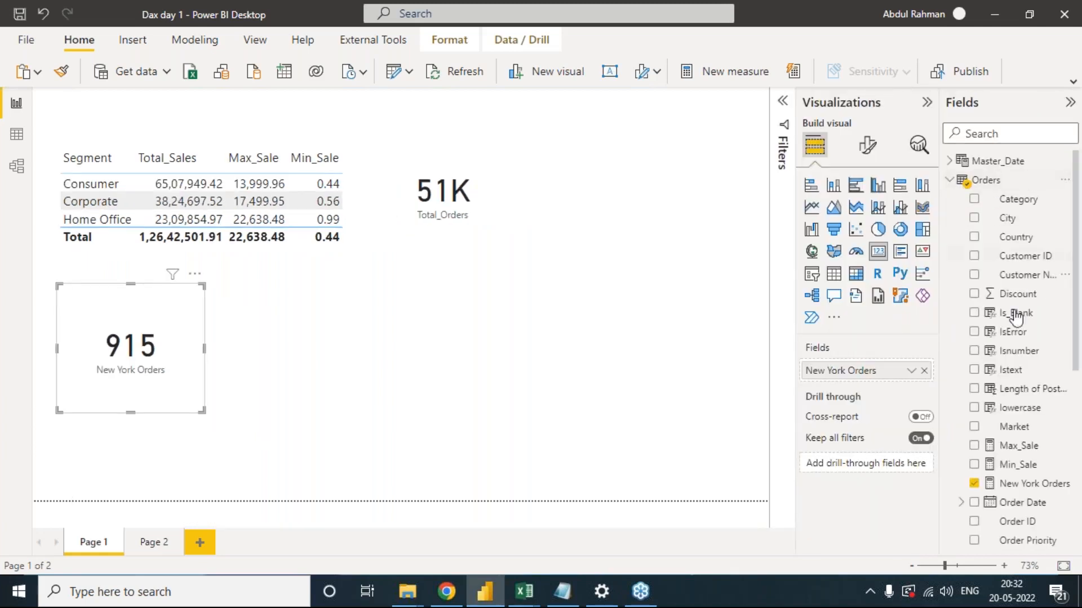
Copy the full DAX formula of the New York Orders measure from the Orders table.
scroll(992, 479, down, 2)
scroll(991, 478, down, 1)
click(1021, 305)
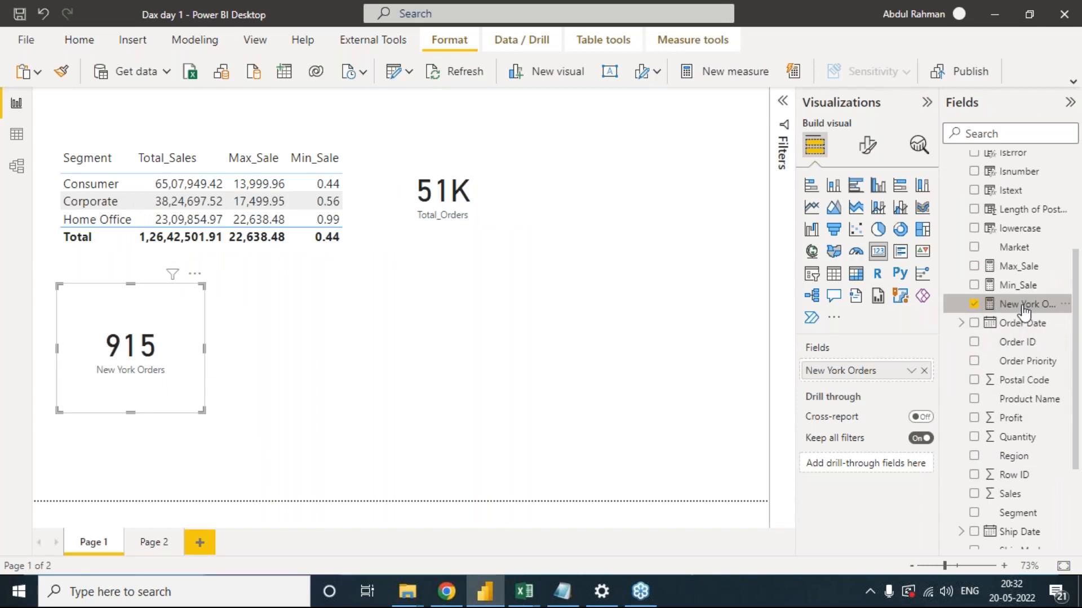
drag(584, 106, 114, 109)
key(ctrl+a)
key(ctrl+c)
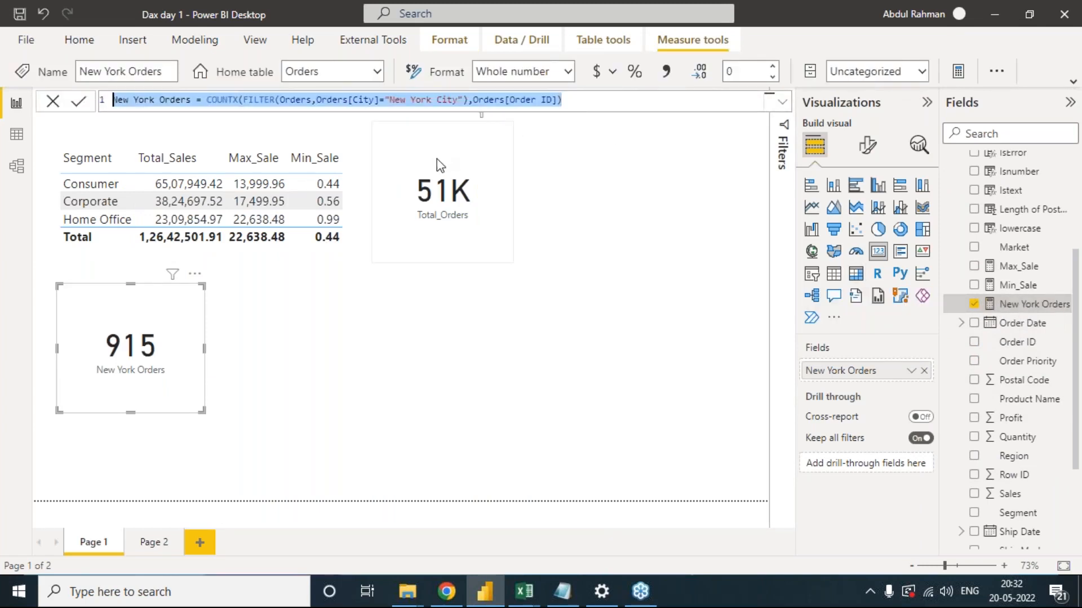
key(Escape)
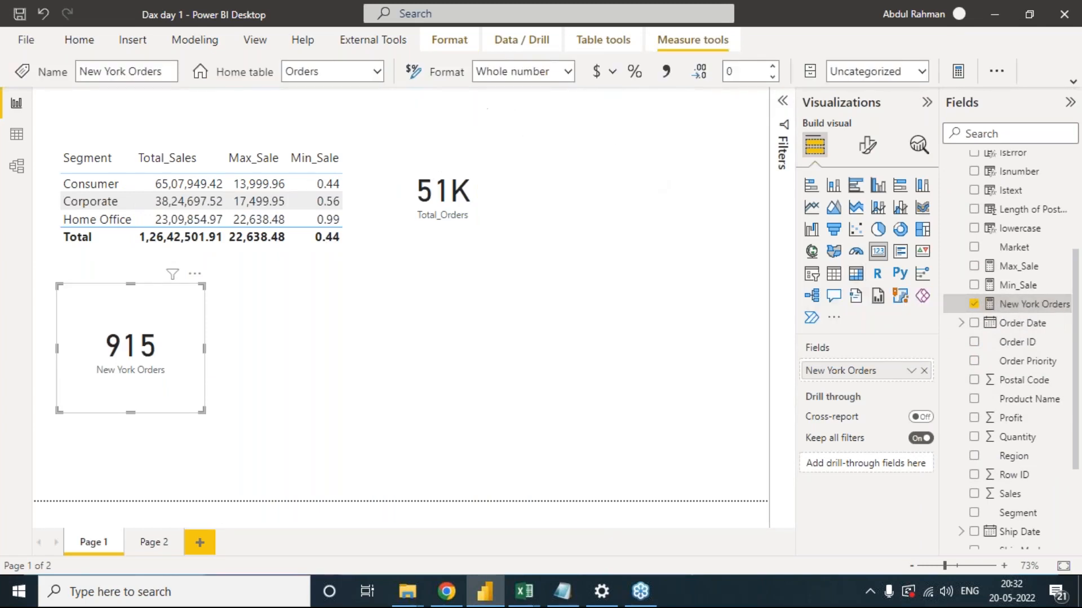
Switch to the RDBMS EXAMPLE workbook in Excel and paste the copied formula into cell D9 of Sheet1.
click(527, 592)
mouse_move(663, 528)
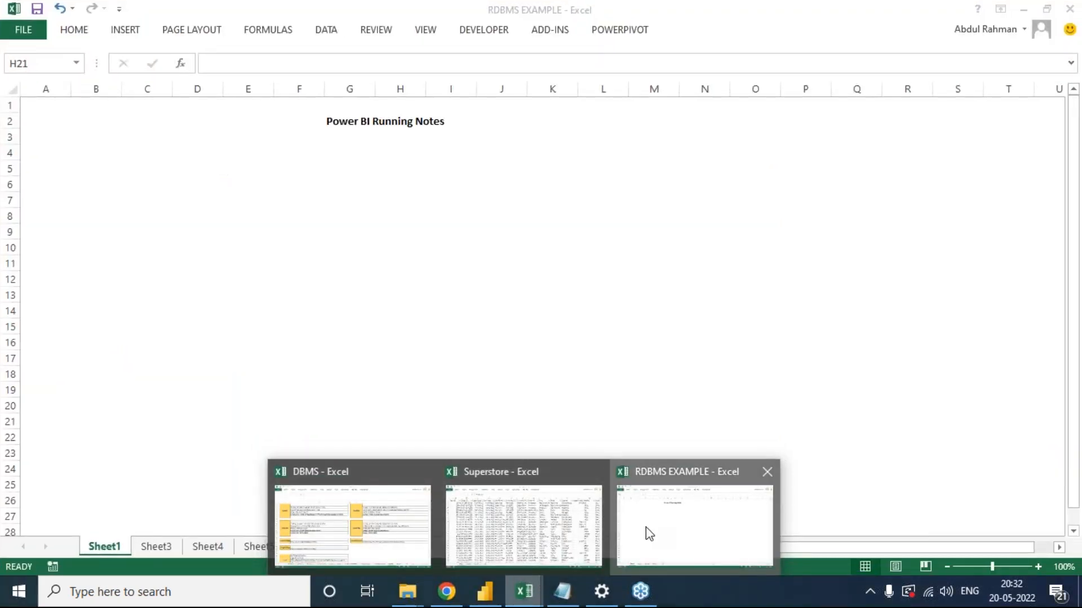
click(648, 534)
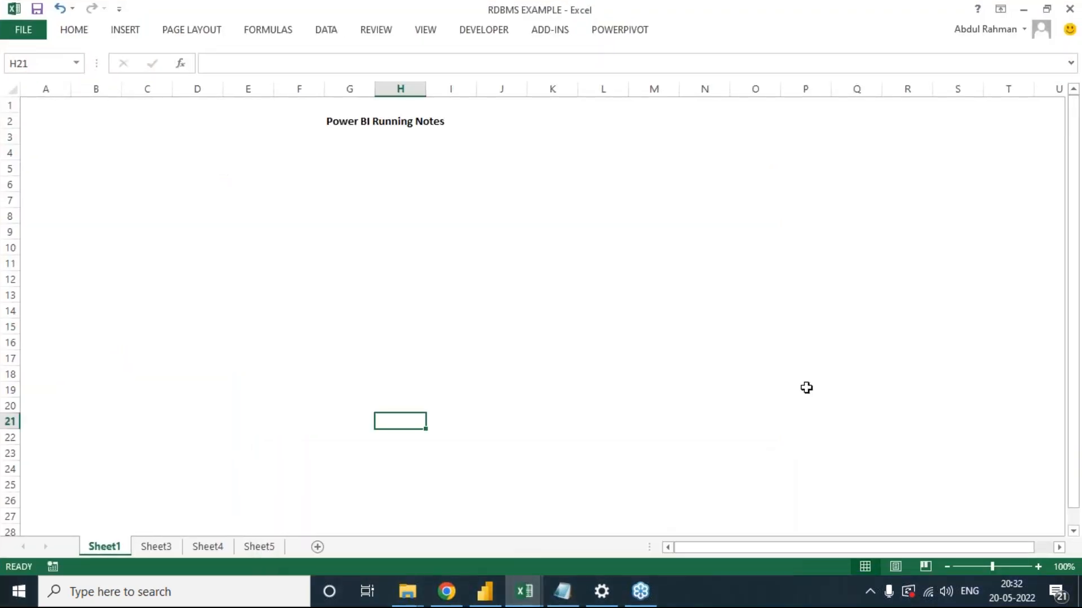
click(194, 226)
key(ctrl+v)
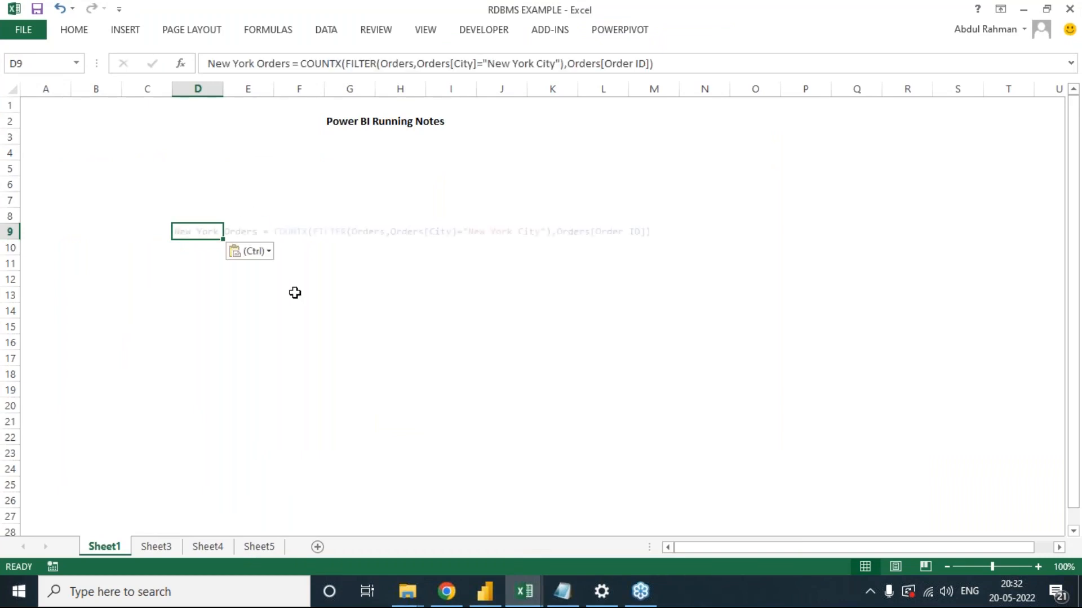
scroll(536, 351, up, 1)
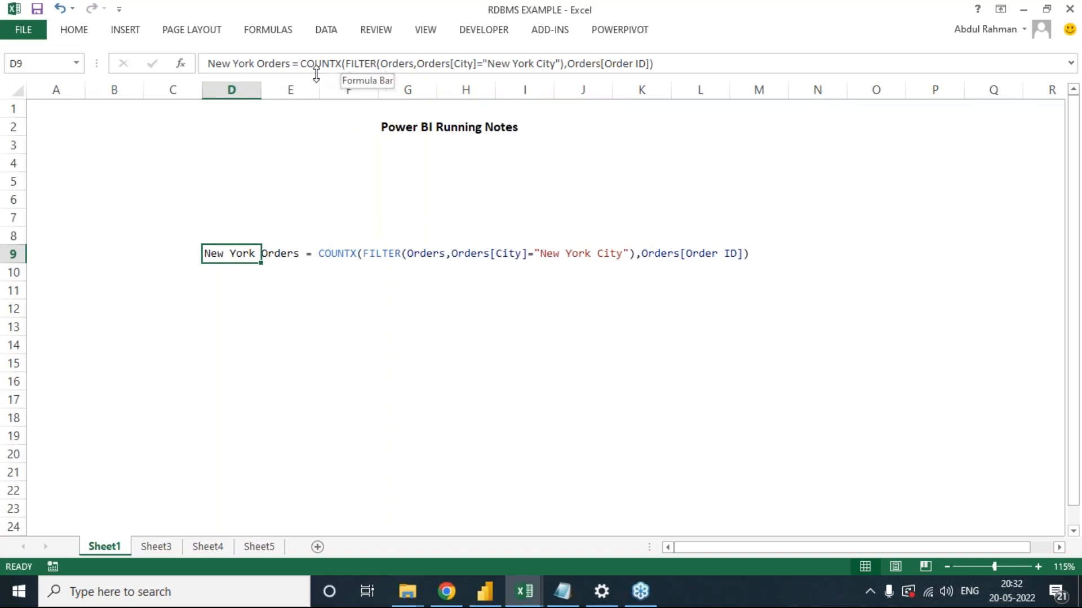
Insert a line break after "New York Orders =" in cell D9 so that COUNTX starts a new line.
click(303, 63)
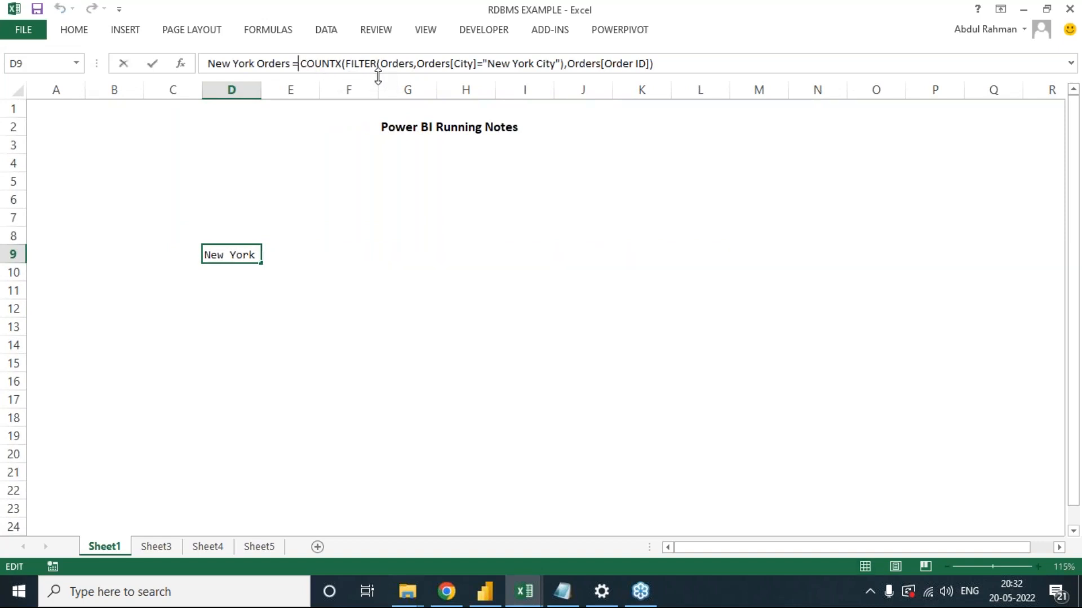
key(shift+Home)
key(BackSpace)
key(Tab)
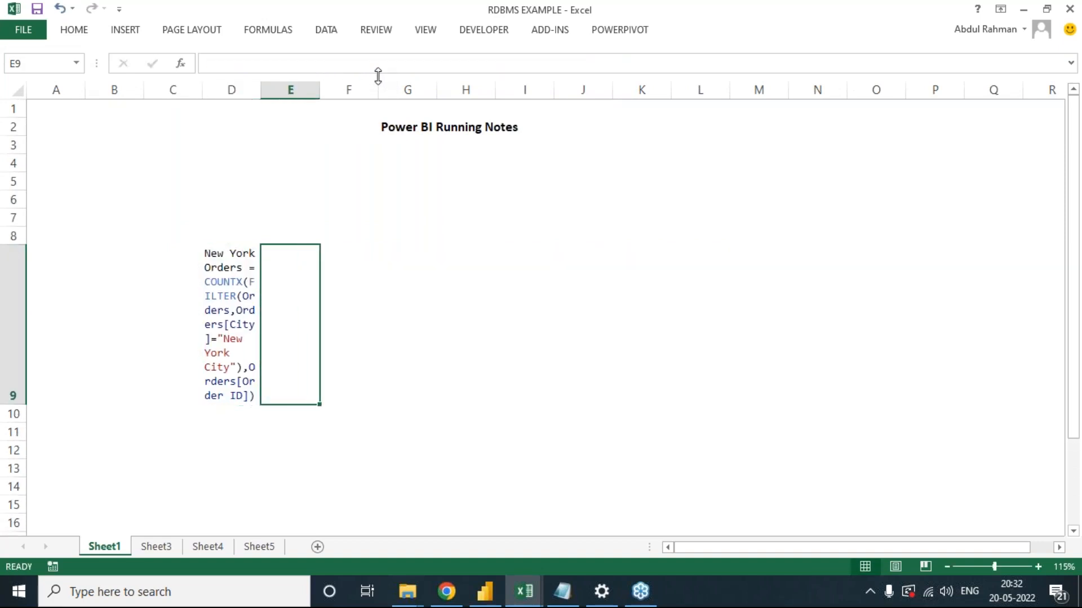
Widen column D to fit the formula text and enlarge the formula bar to display several lines of D9.
drag(260, 90, 596, 139)
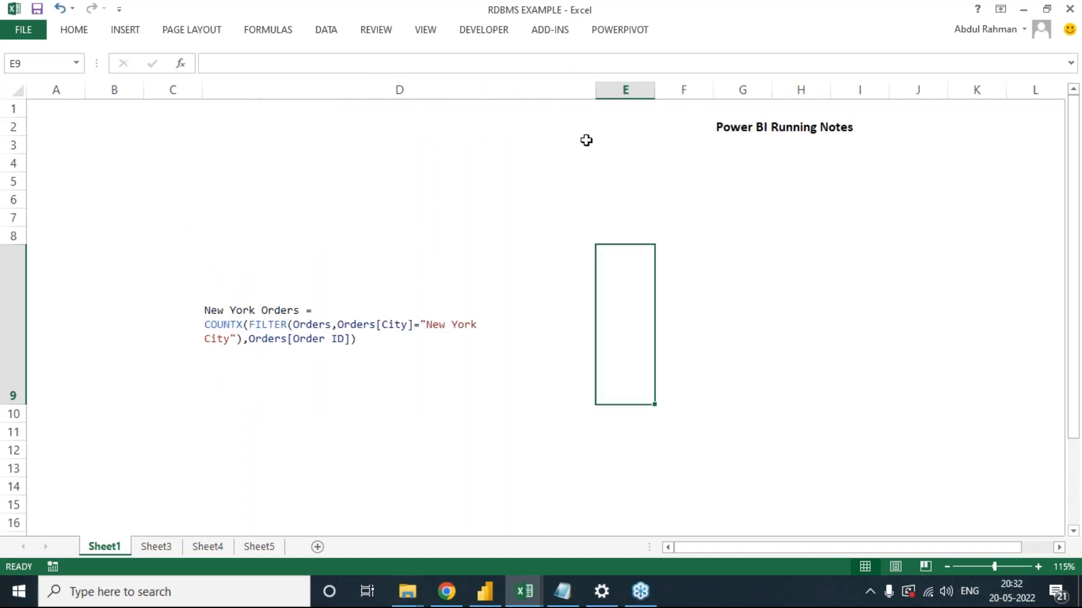
click(293, 307)
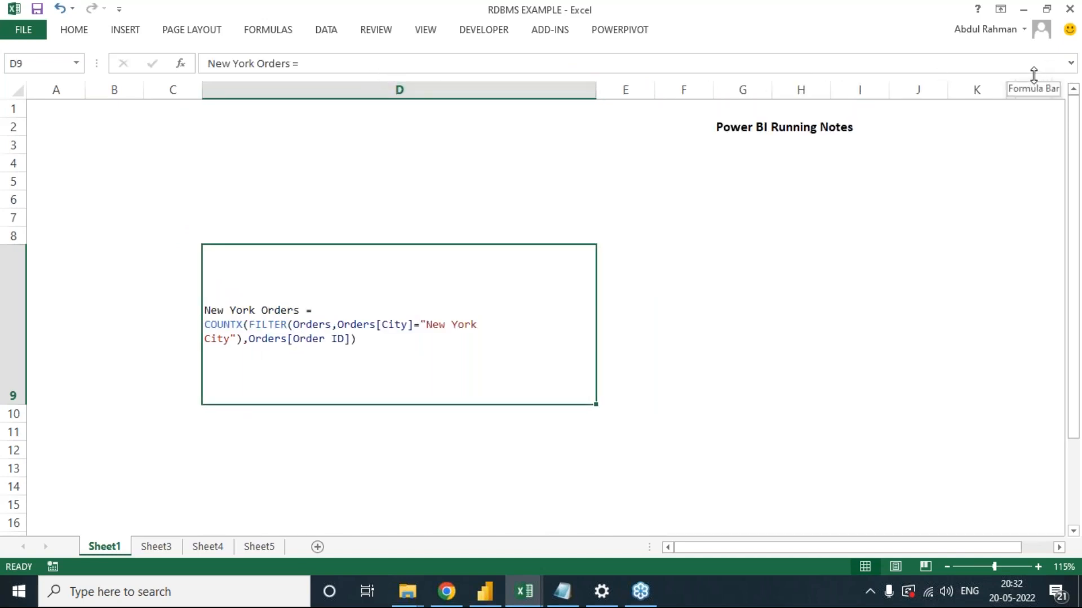
drag(1033, 74, 1034, 138)
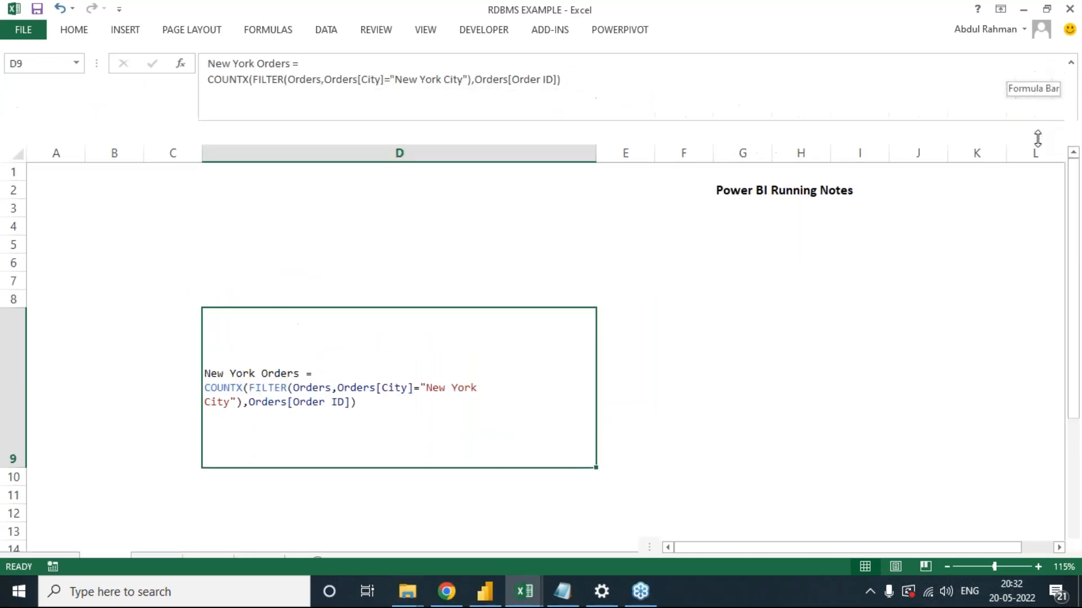
Break the D9 formula into separate lines after "COUNTX(" and before "Orders[Order ID]".
click(261, 79)
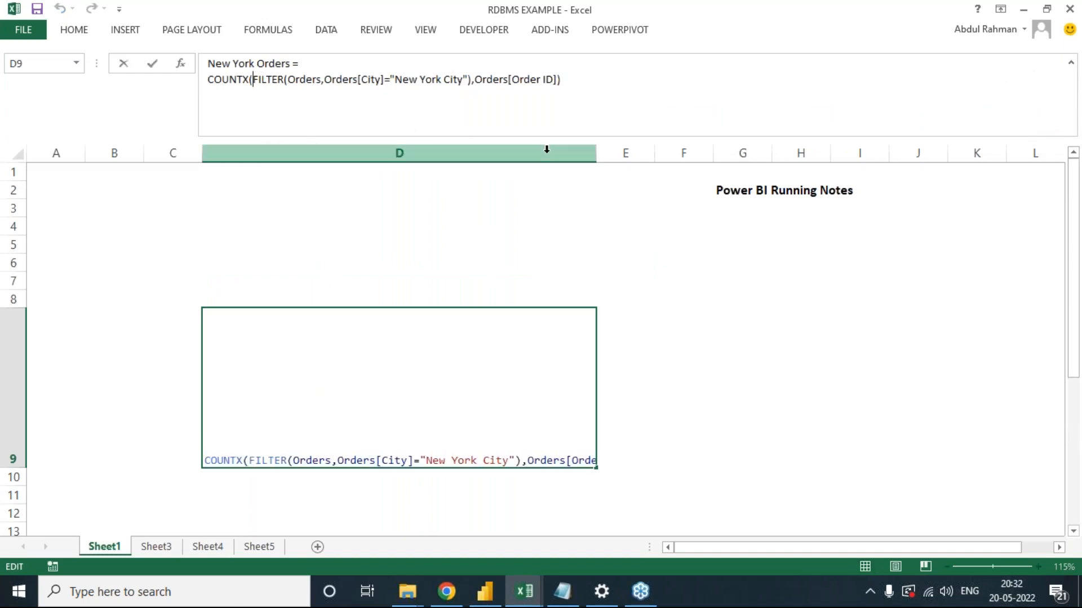
key(alt+Return)
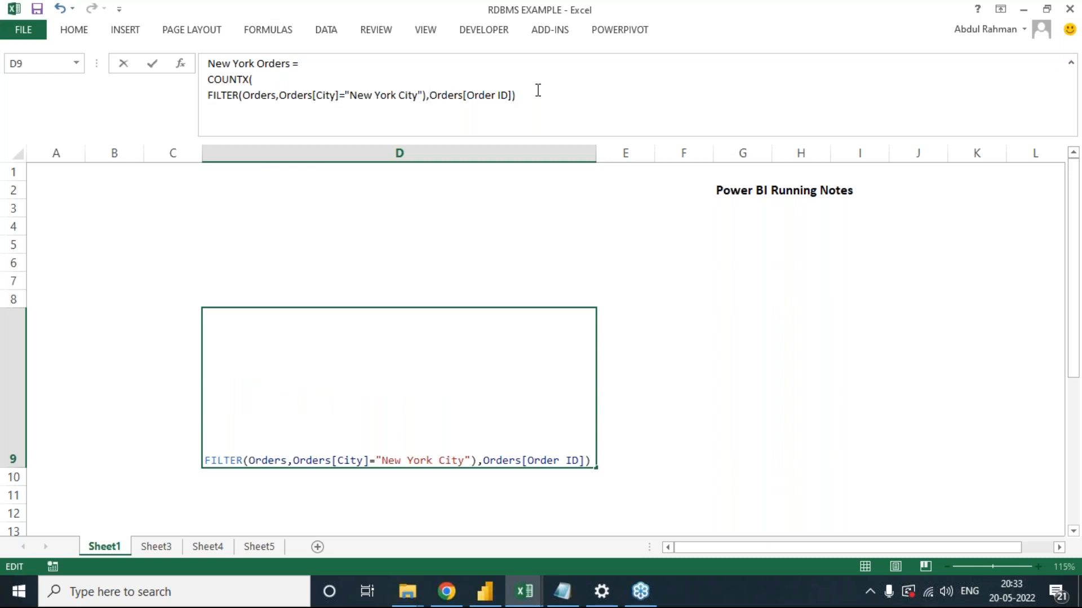
key(alt+Return)
key(Tab)
Colour the COUNTX keyword in cell D9 gold and make the formula text bold.
click(285, 350)
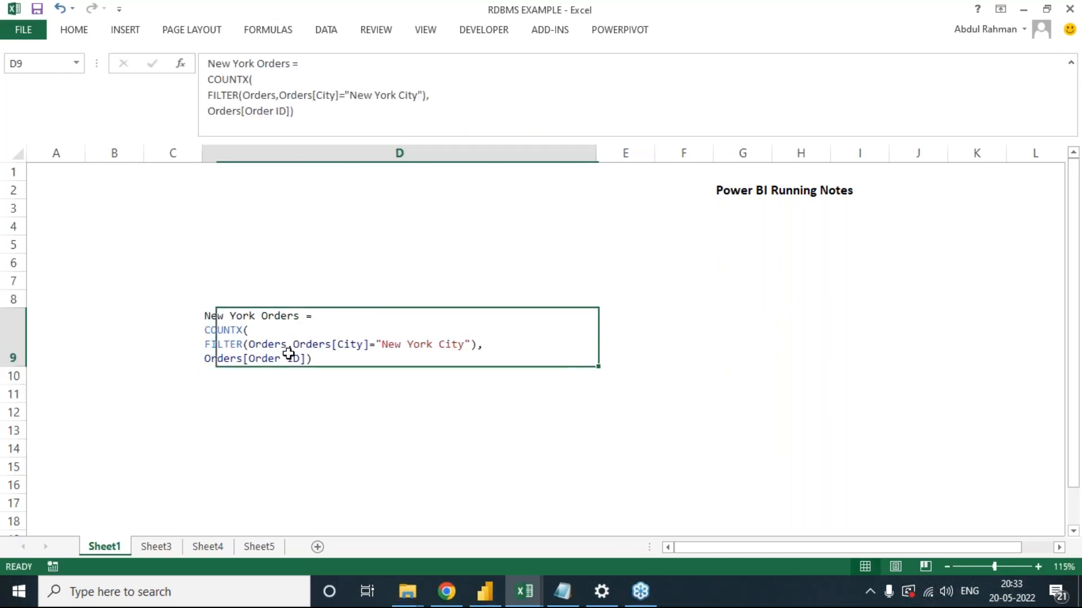
drag(250, 79, 207, 79)
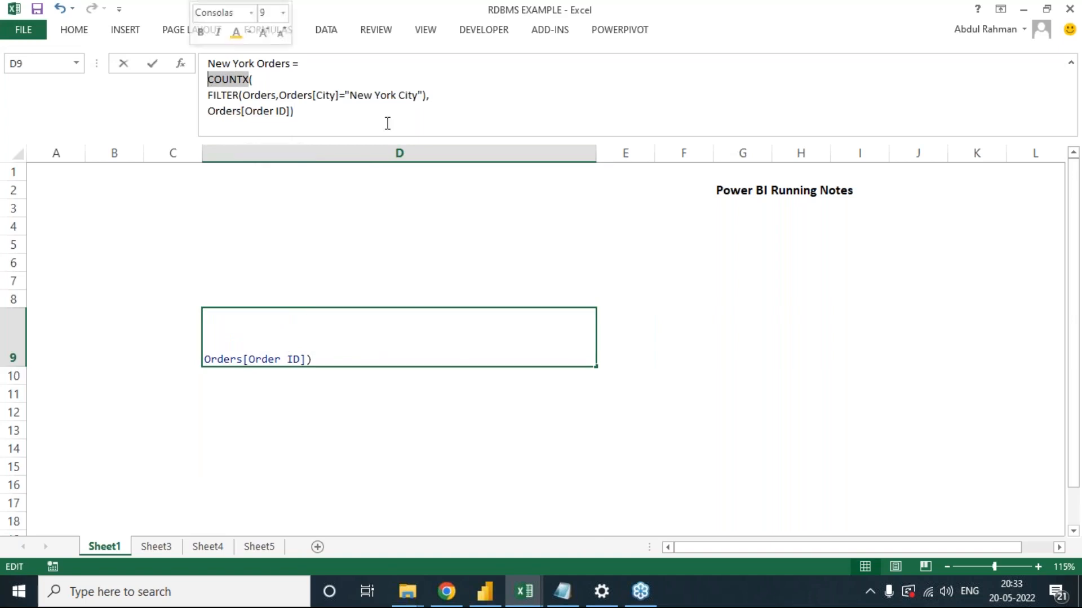
click(73, 31)
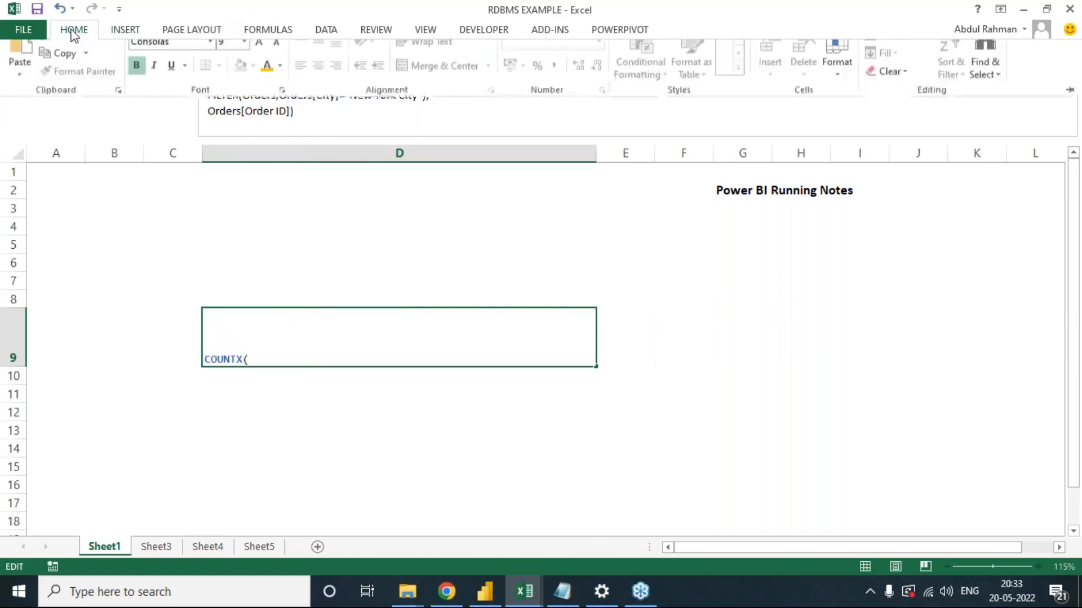
click(268, 83)
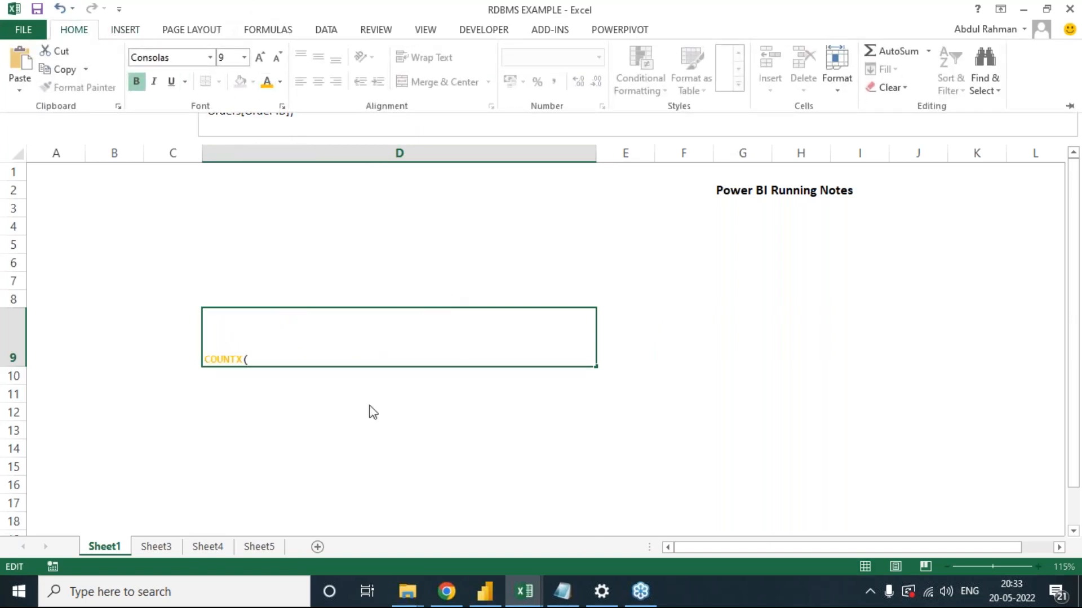
click(622, 375)
click(284, 352)
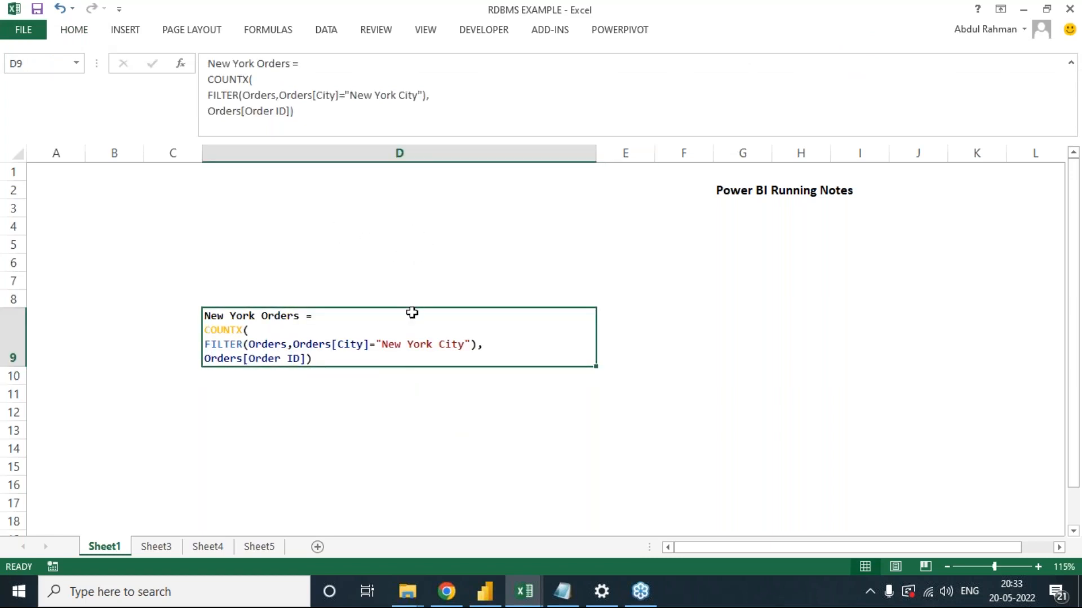
Colour the Orders[Order ID] argument in cell D9 red.
click(523, 390)
click(363, 355)
drag(207, 110, 290, 111)
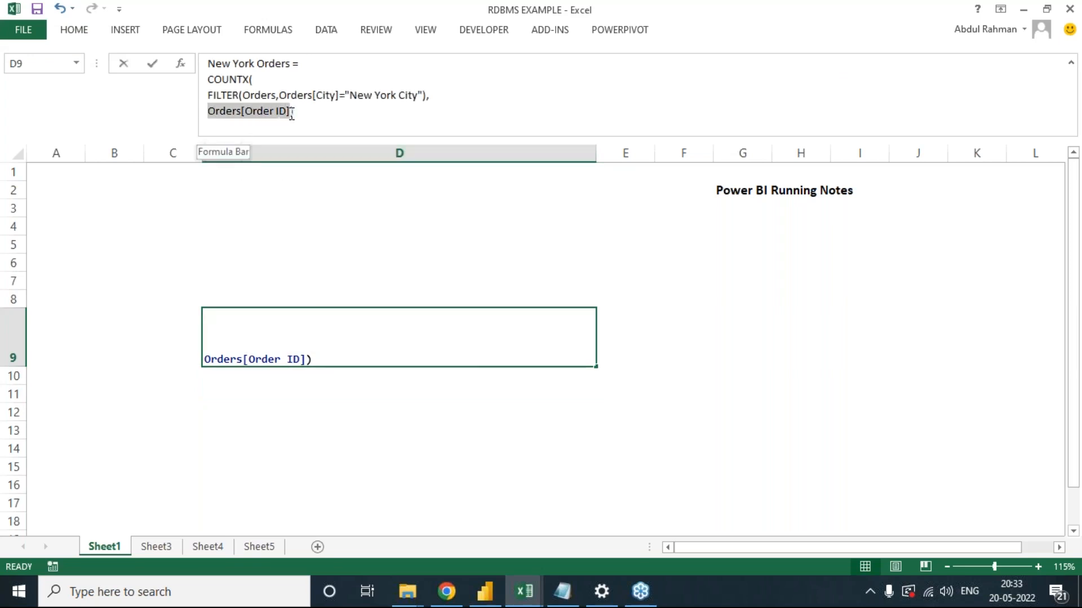
click(119, 35)
click(75, 29)
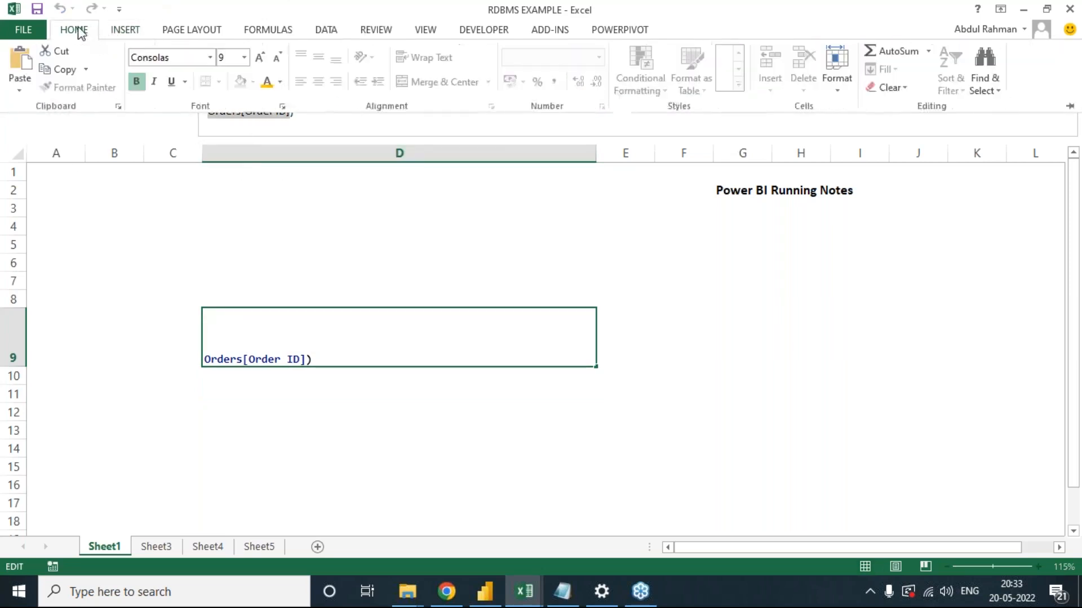
click(282, 86)
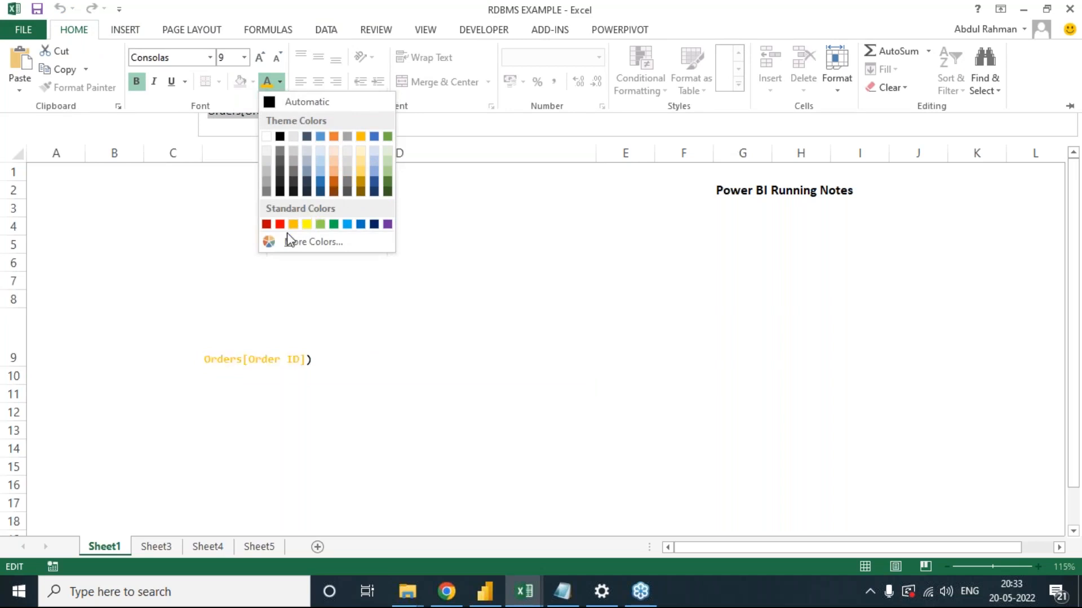
click(276, 223)
click(510, 412)
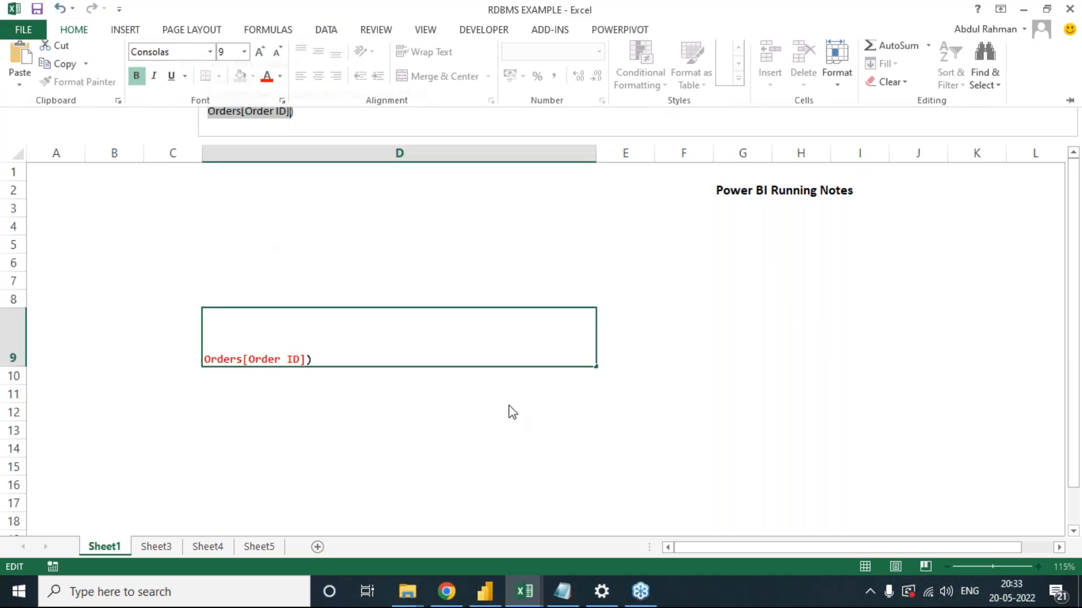
key(Tab)
click(299, 346)
click(460, 397)
click(350, 364)
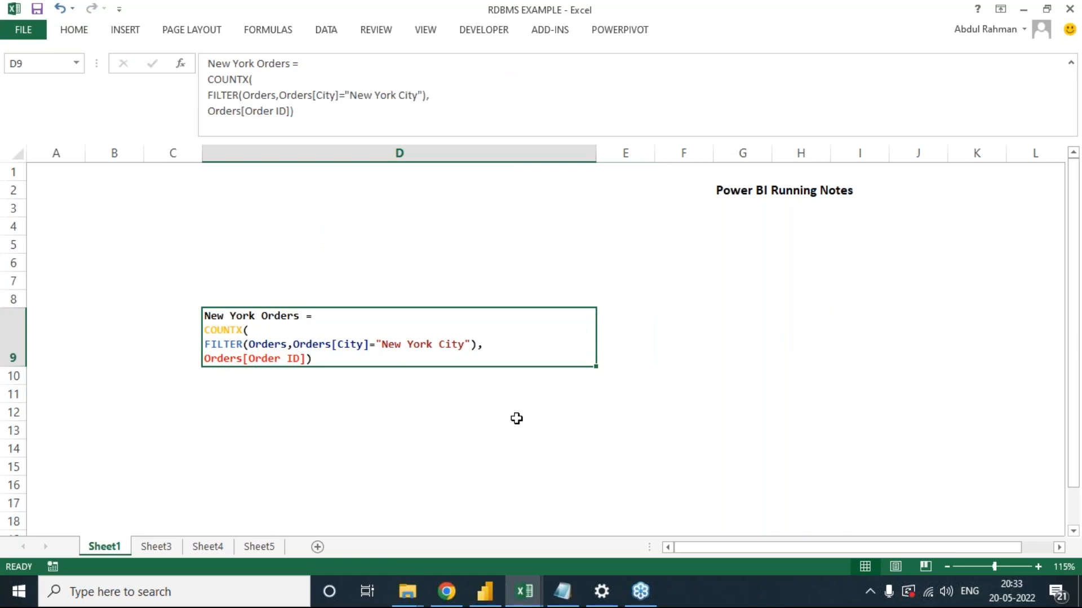
Begin a COUNTX syntax note in cell D11, below the formula, reading "countx(table,".
ctrl+scroll(635, 423, up, 2)
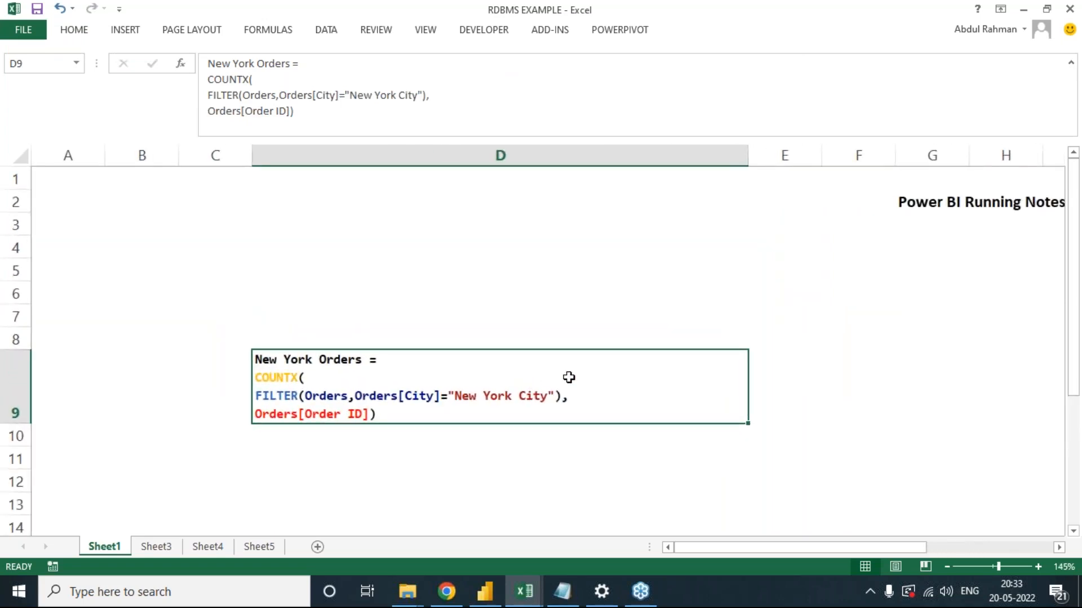
scroll(568, 377, down, 2)
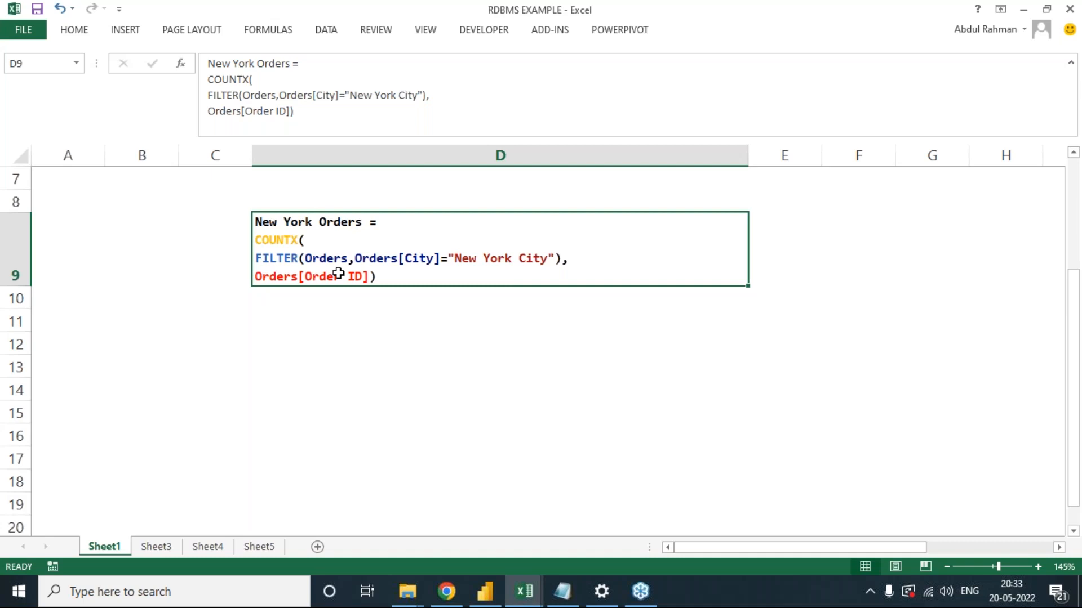
double_click(297, 239)
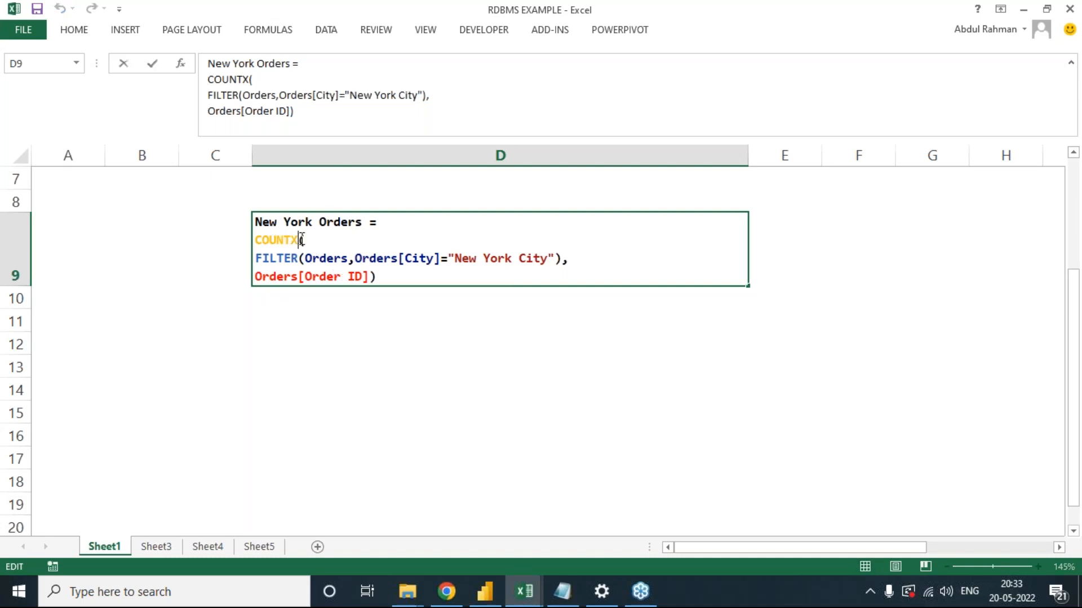
drag(297, 240, 269, 236)
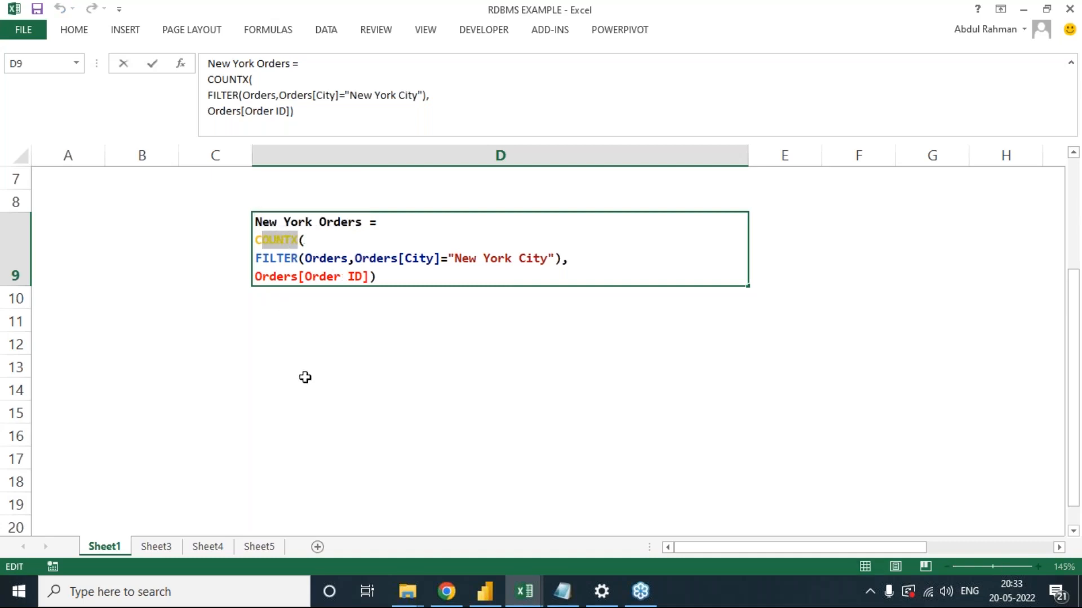
key(Return)
key(Return)
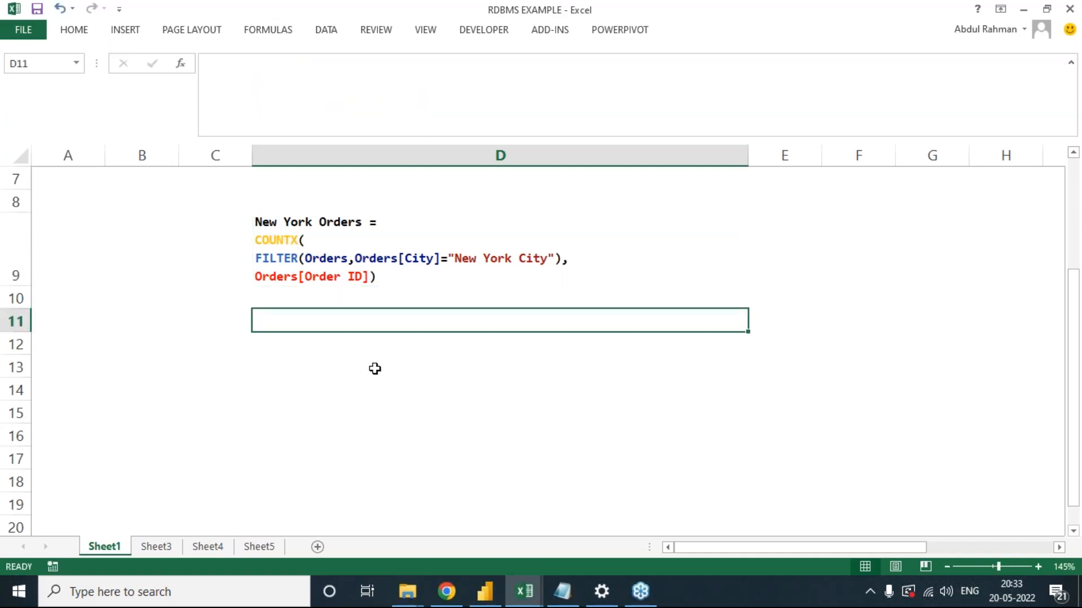
text(countx(table,)
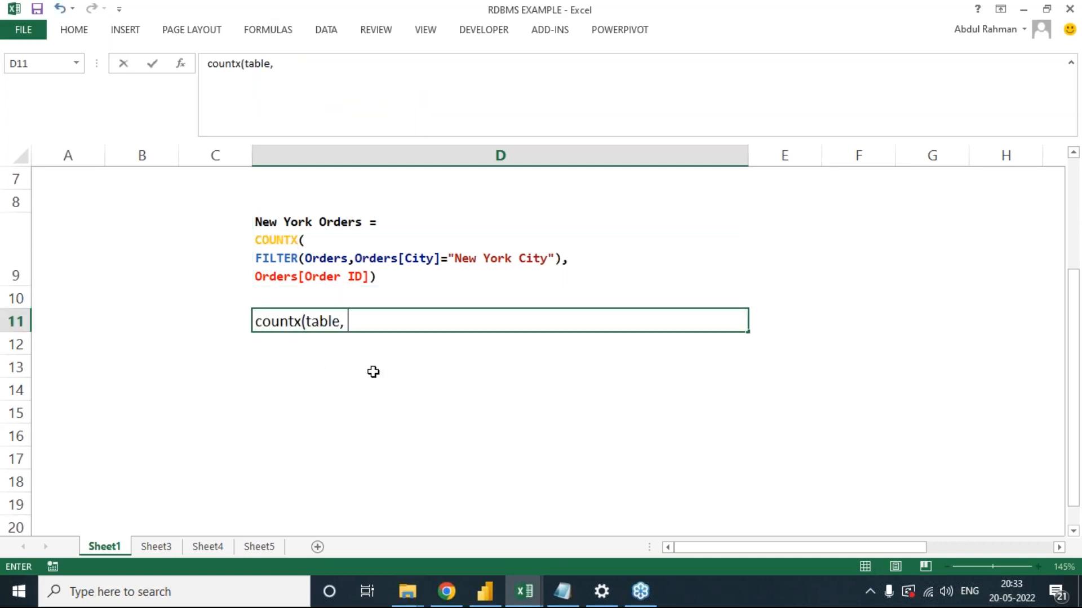
text(meas)
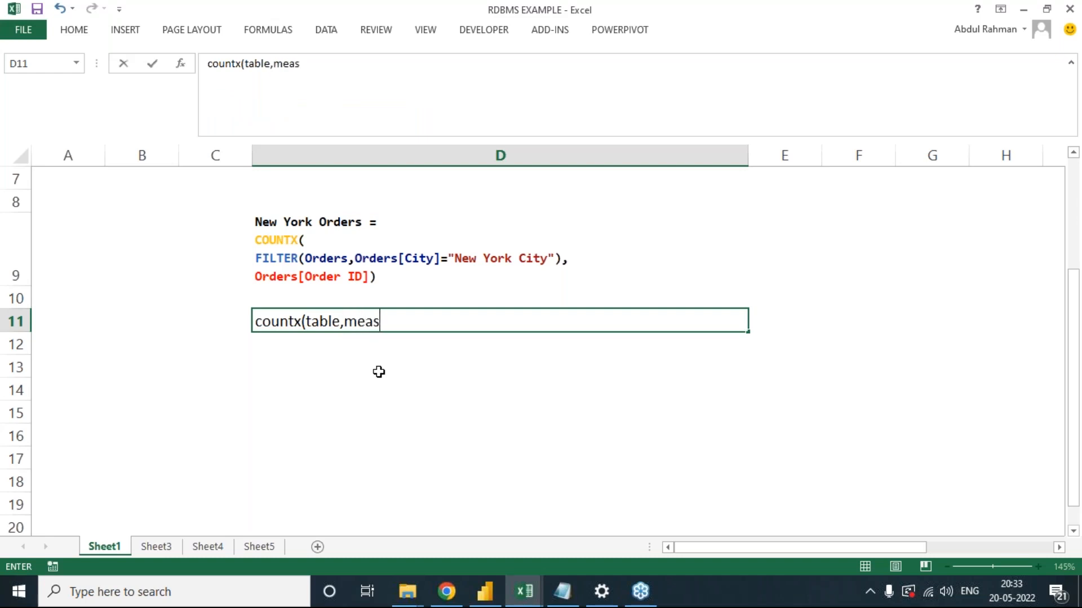
key(BackSpace)
key(BackSpace)
text(ea)
key(BackSpace)
key(BackSpace)
key(BackSpace)
Switch to Power BI and check which arguments COUNTX expects in the New York Orders measure, then discard the formula edit.
key(alt+Tab)
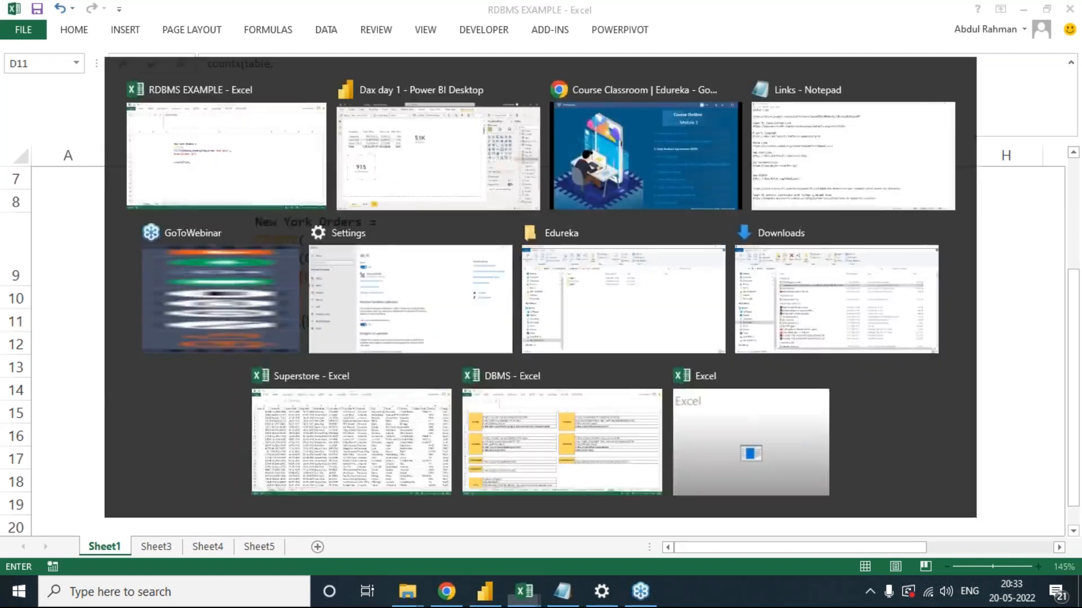
click(1062, 304)
click(1004, 333)
click(1014, 304)
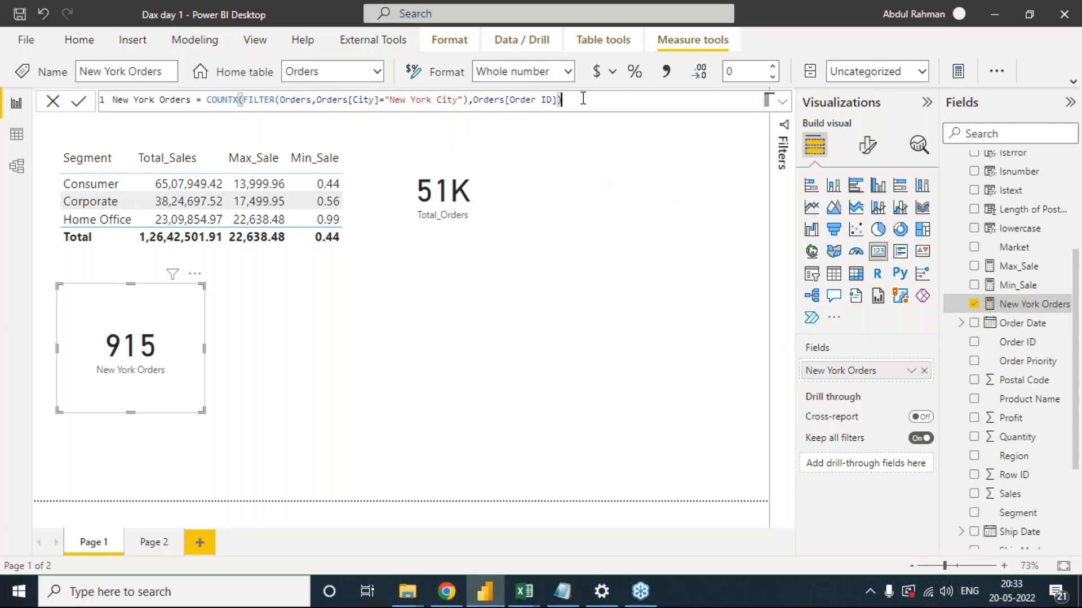
drag(583, 99, 244, 97)
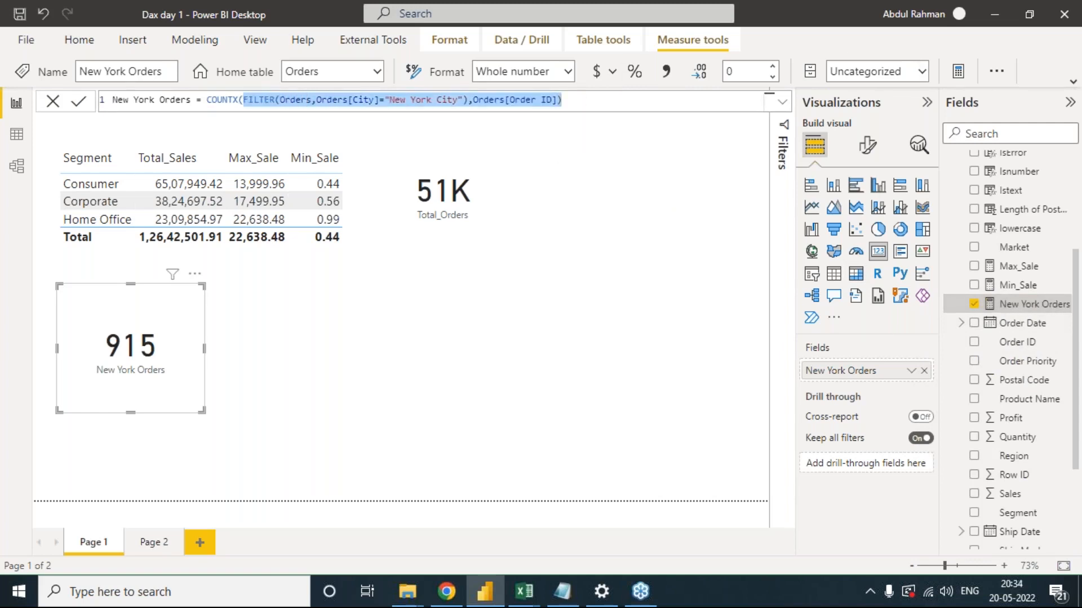
key(BackSpace)
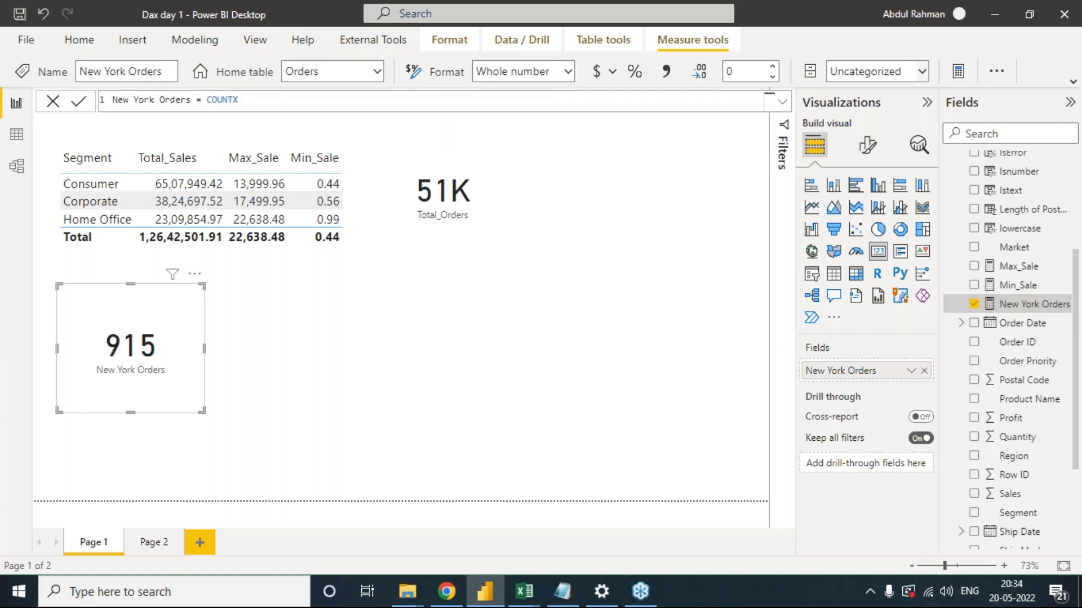
text(()
key(Escape)
key(Escape)
key(Escape)
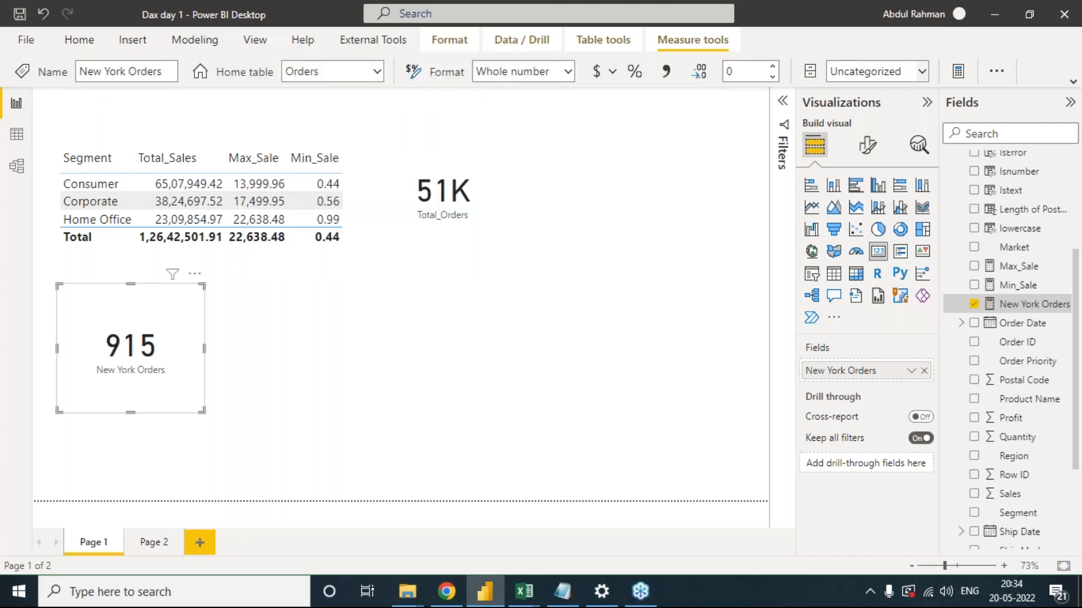
Return to the Excel notes and complete the D11 syntax note as "countx(table,Expression)".
key(alt+Tab)
text(E)
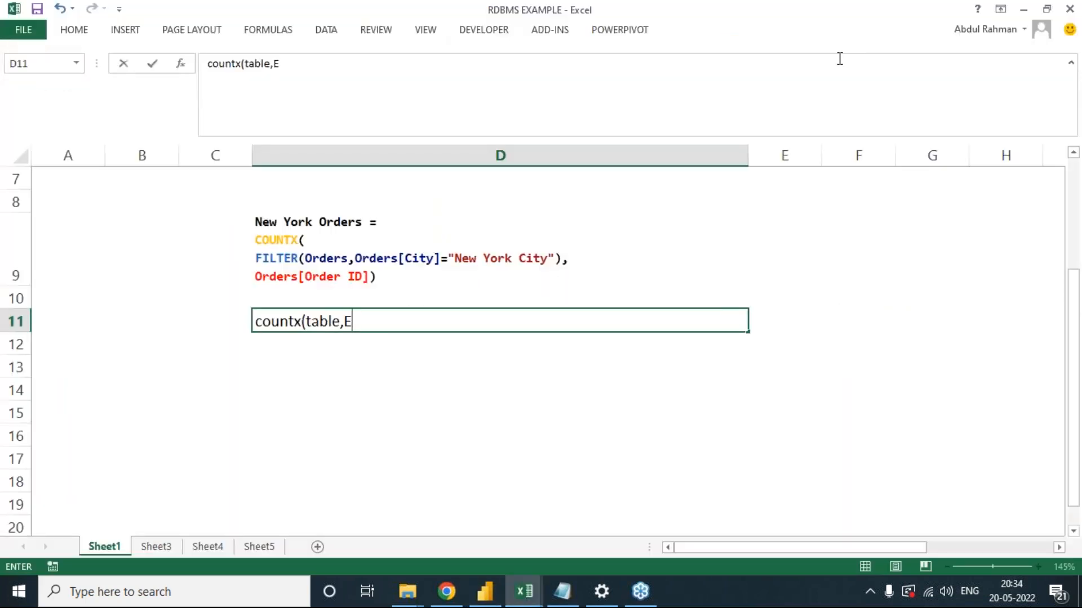
text(xpression))
key(Return)
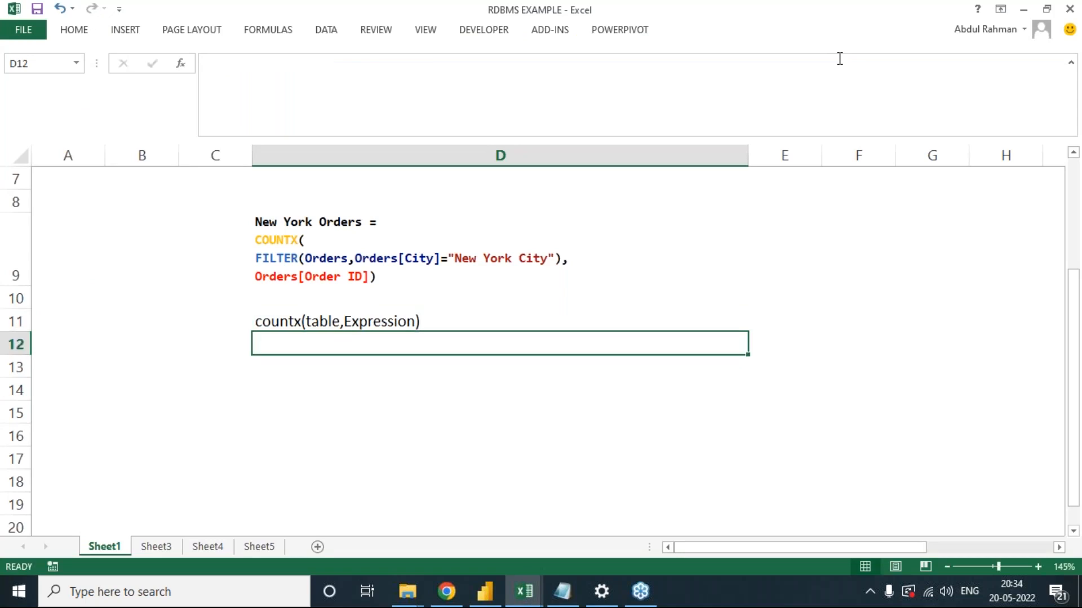
Compare the COUNTX syntax note in D11 with the COUNTX and Orders[Order ID] parts of the D9 formula.
click(322, 295)
click(362, 320)
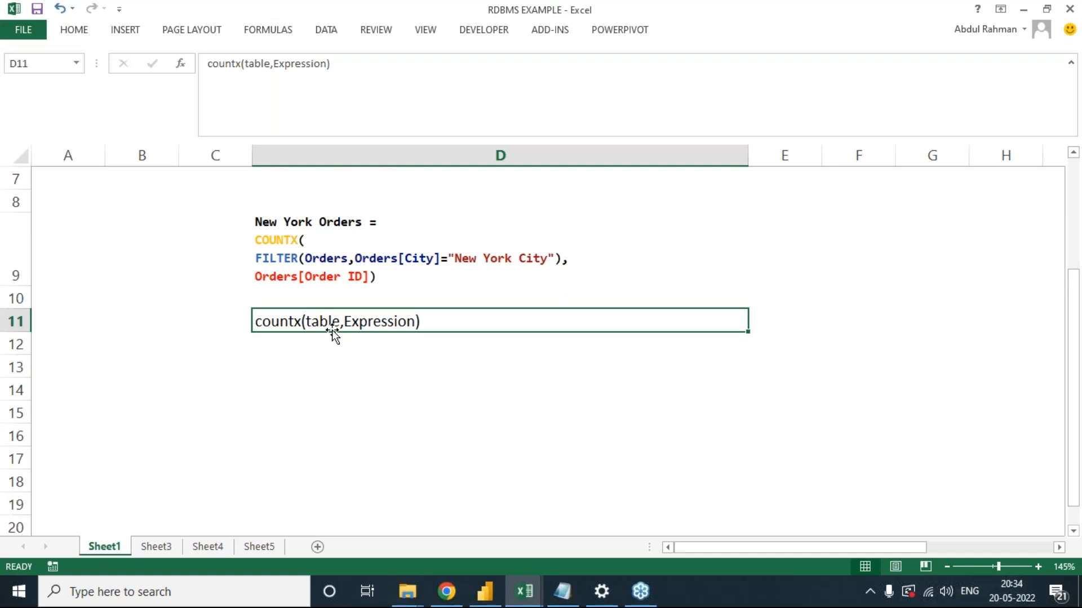
click(259, 256)
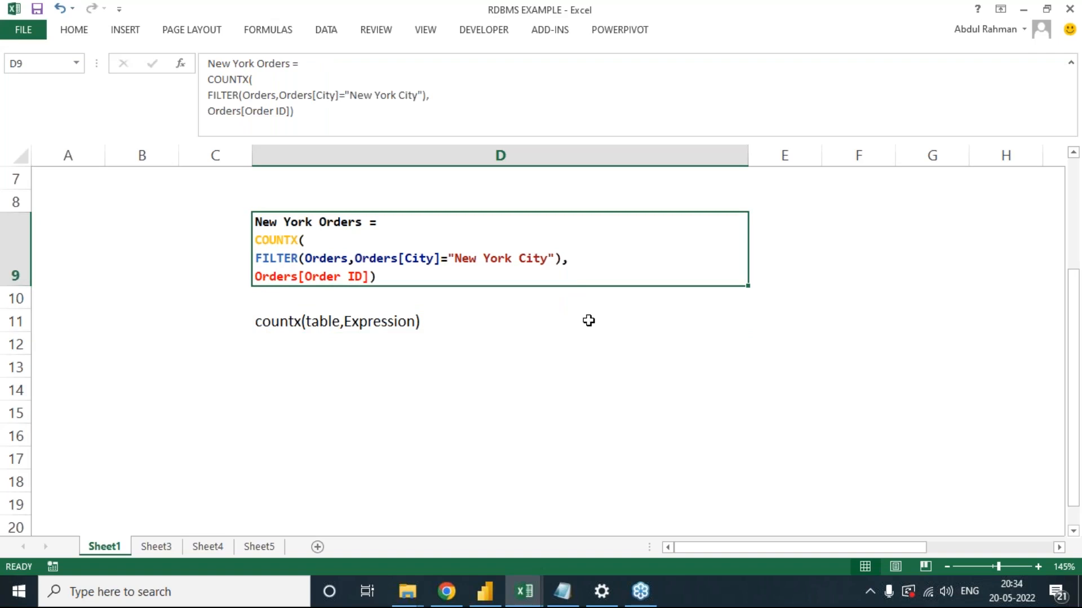
click(376, 325)
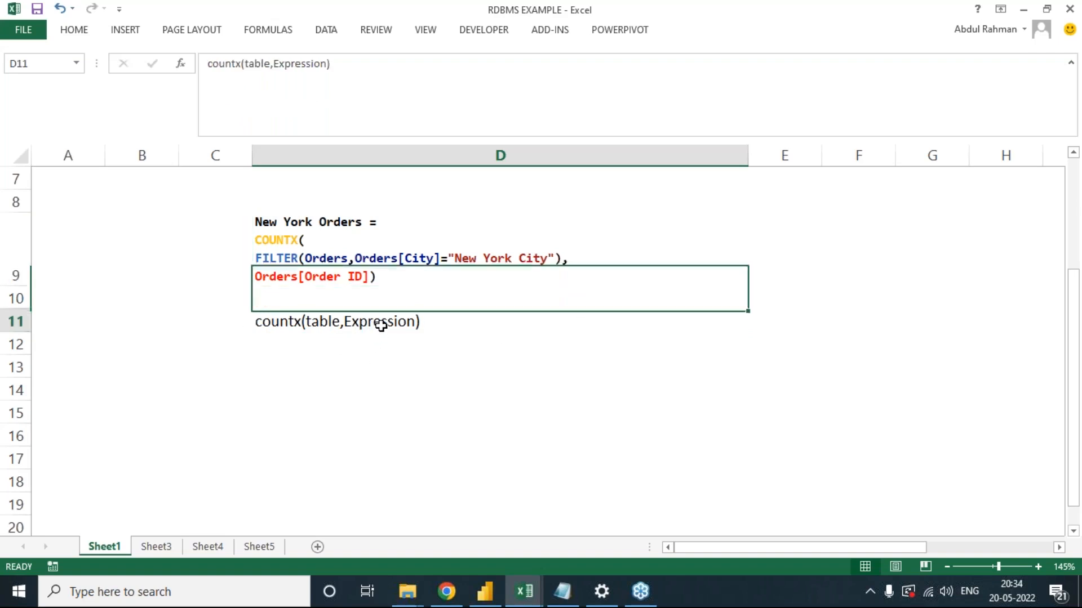
click(268, 279)
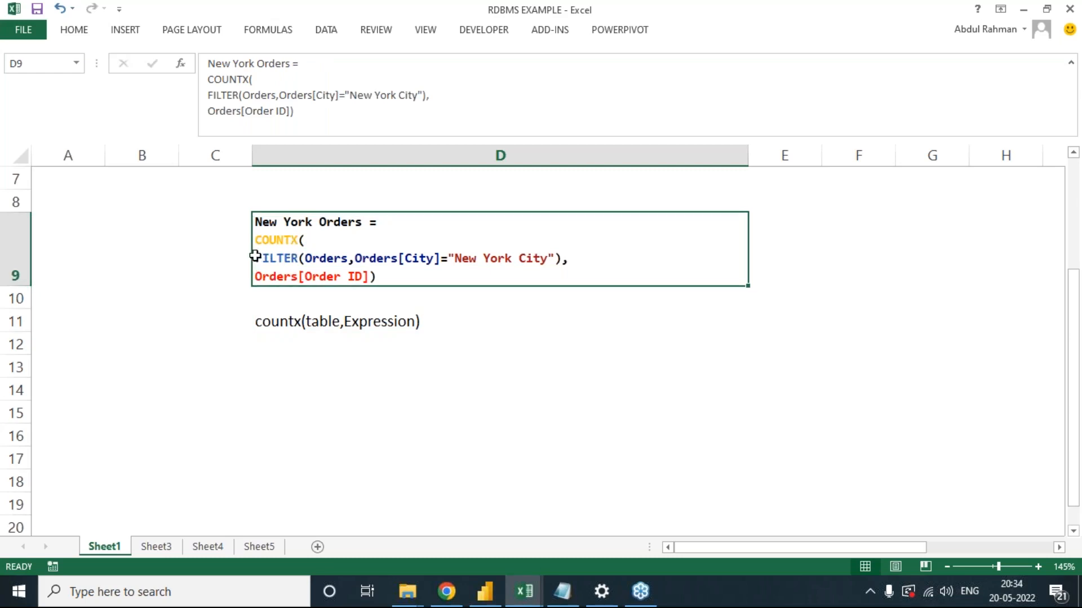
double_click(306, 240)
drag(306, 240, 252, 239)
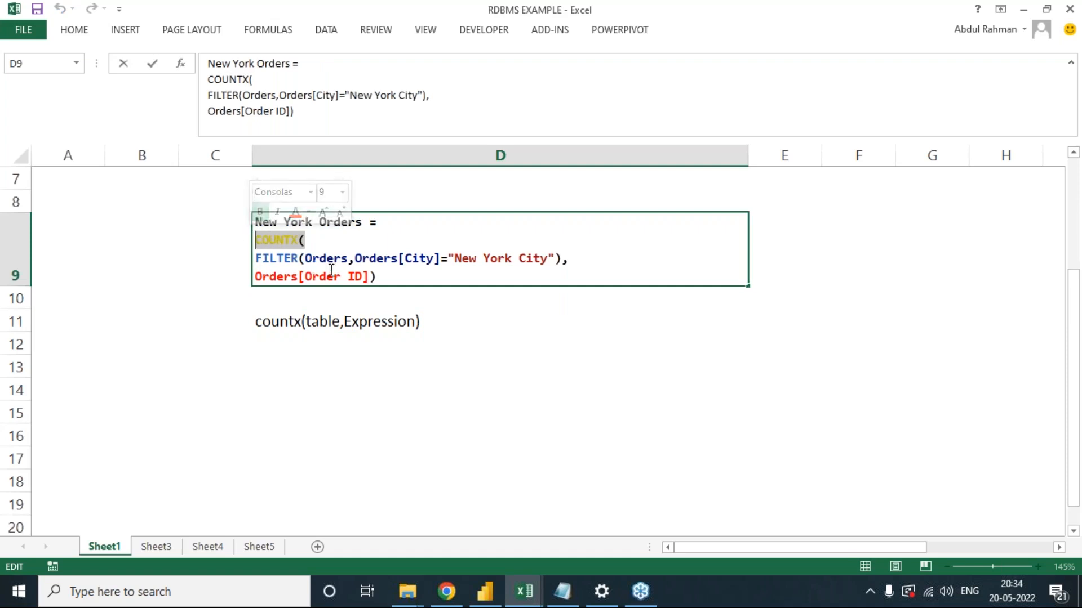
drag(369, 276, 265, 280)
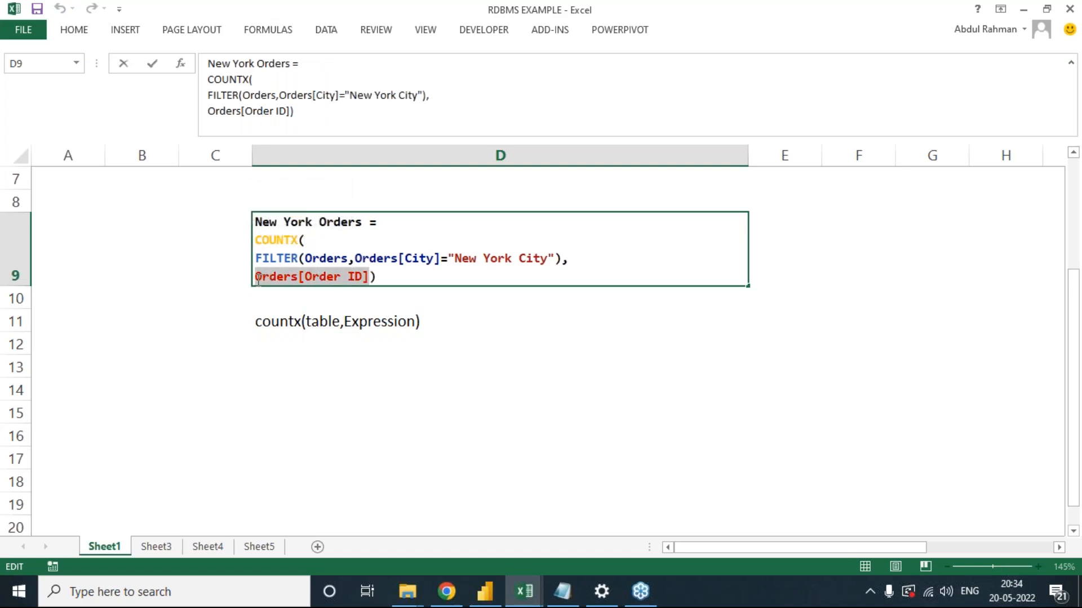
key(Escape)
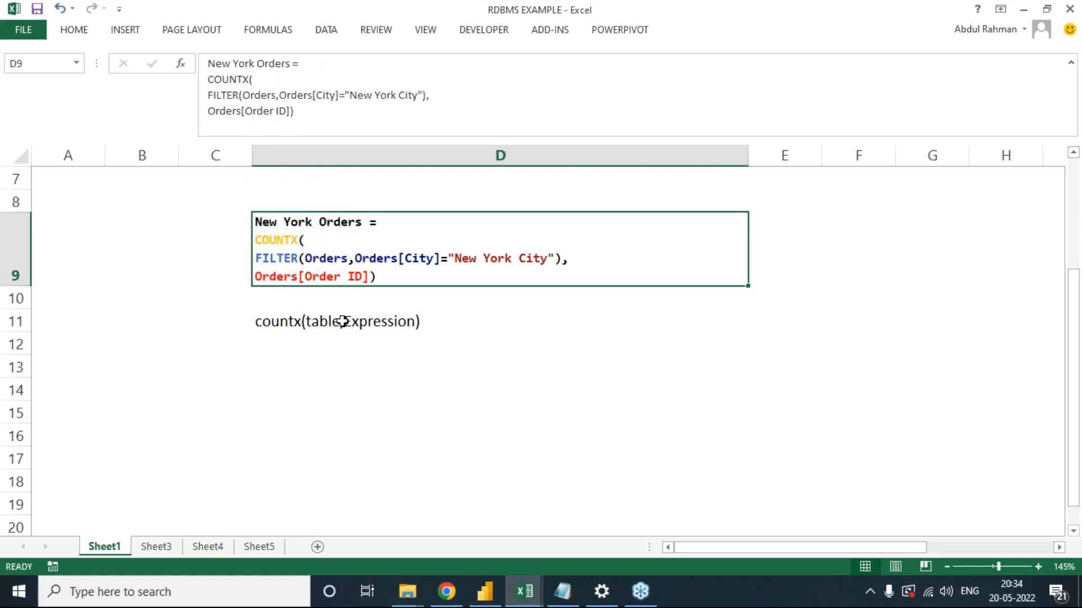
Examine the FILTER condition on "New York City" and the Orders[Order ID] argument in the D9 formula.
double_click(259, 258)
drag(257, 257, 545, 258)
click(515, 265)
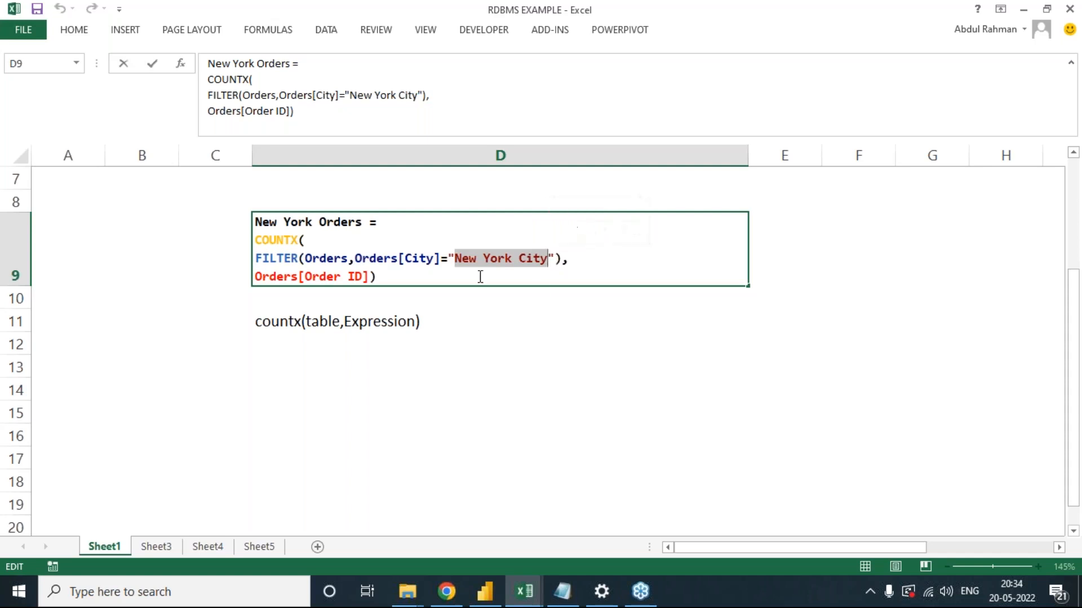
drag(371, 276, 245, 281)
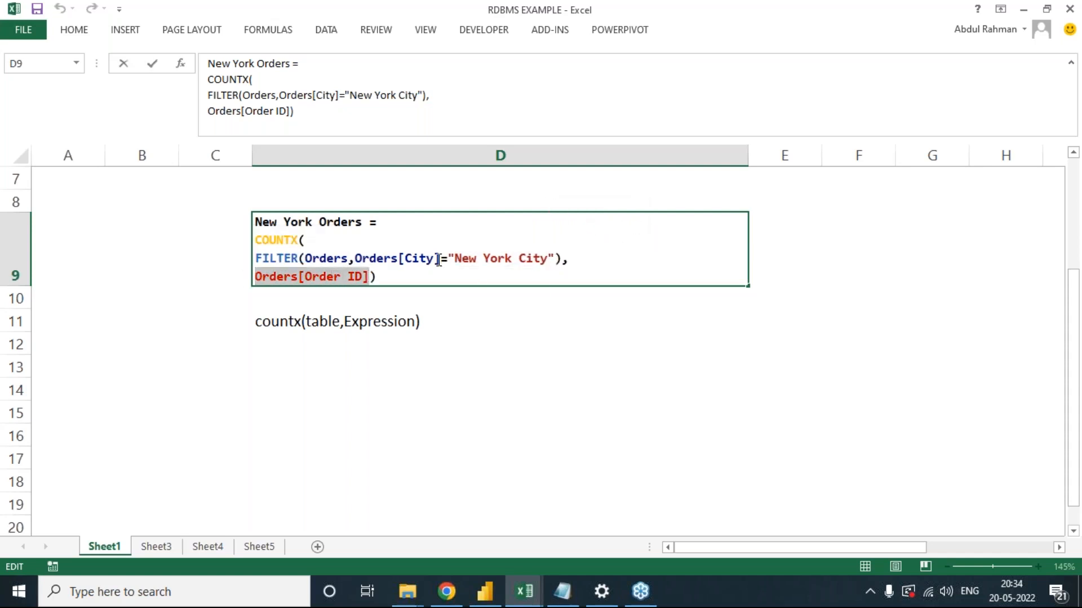
drag(552, 259, 448, 259)
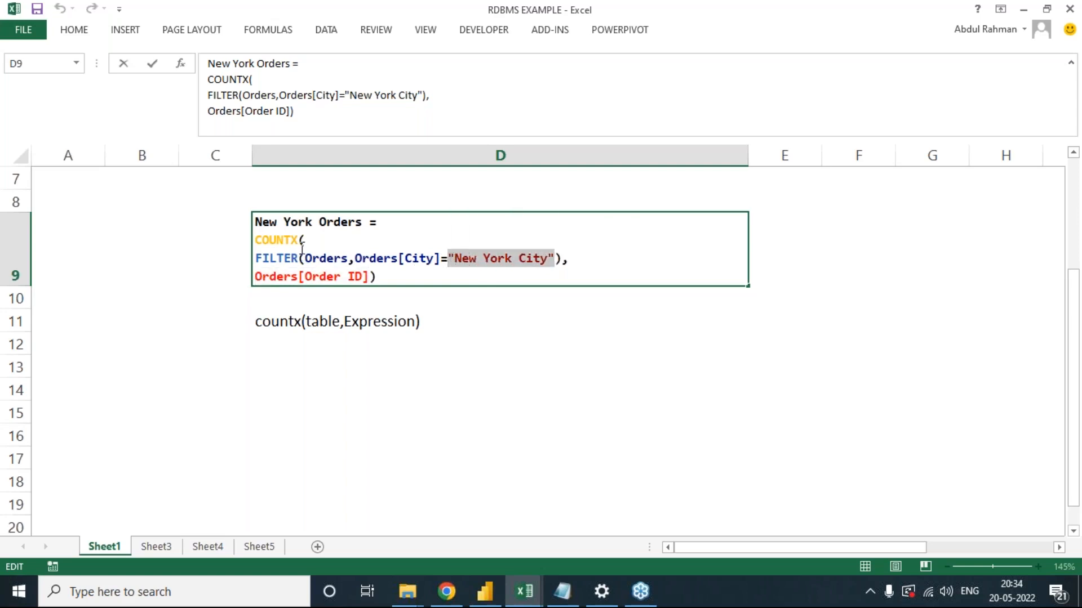
key(Escape)
click(418, 292)
click(475, 342)
click(369, 259)
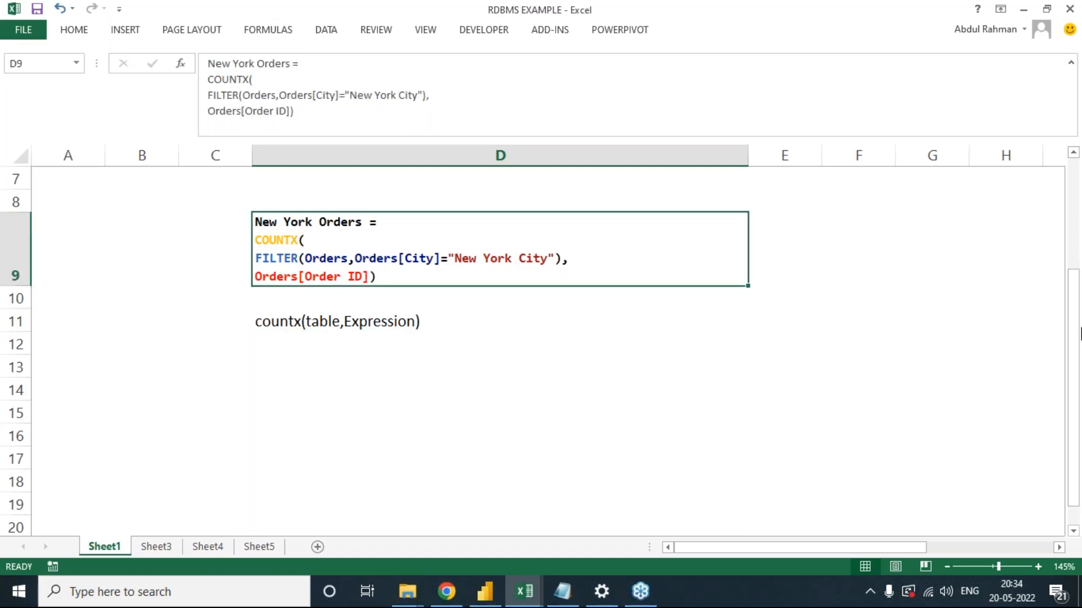
click(1080, 331)
click(354, 280)
Enter "AND" in cell D14 and "OR" in cell D15, below the COUNTX syntax note.
click(302, 394)
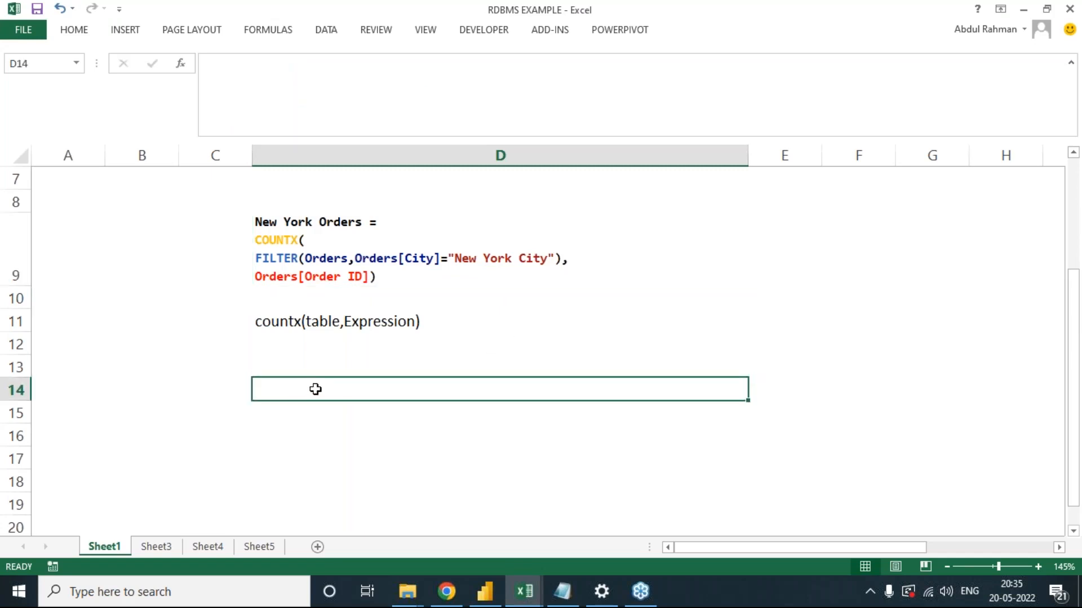
text(AND)
key(Return)
text(OR)
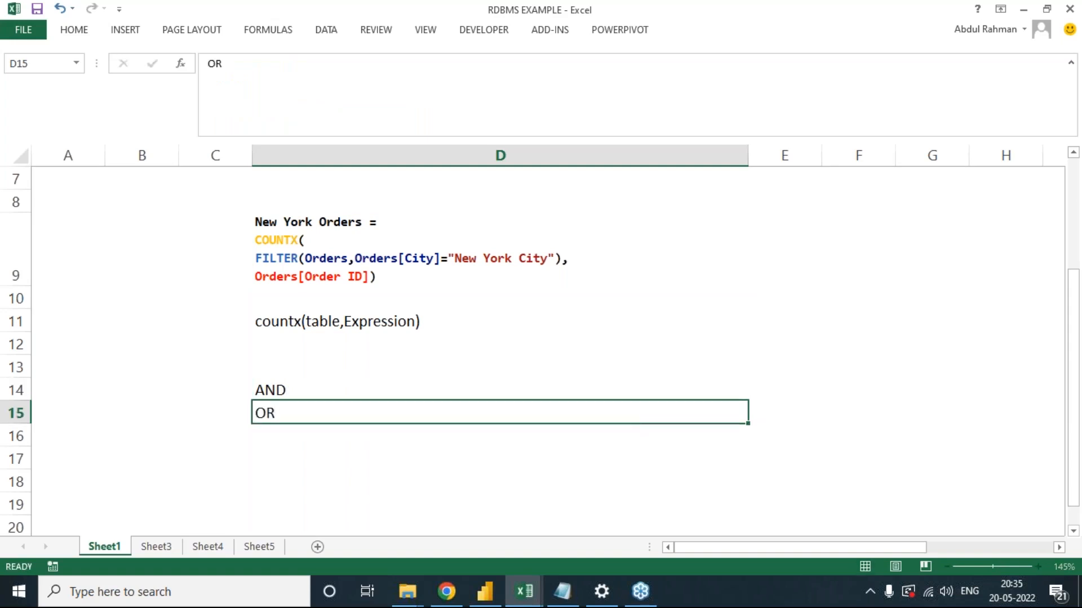
key(Return)
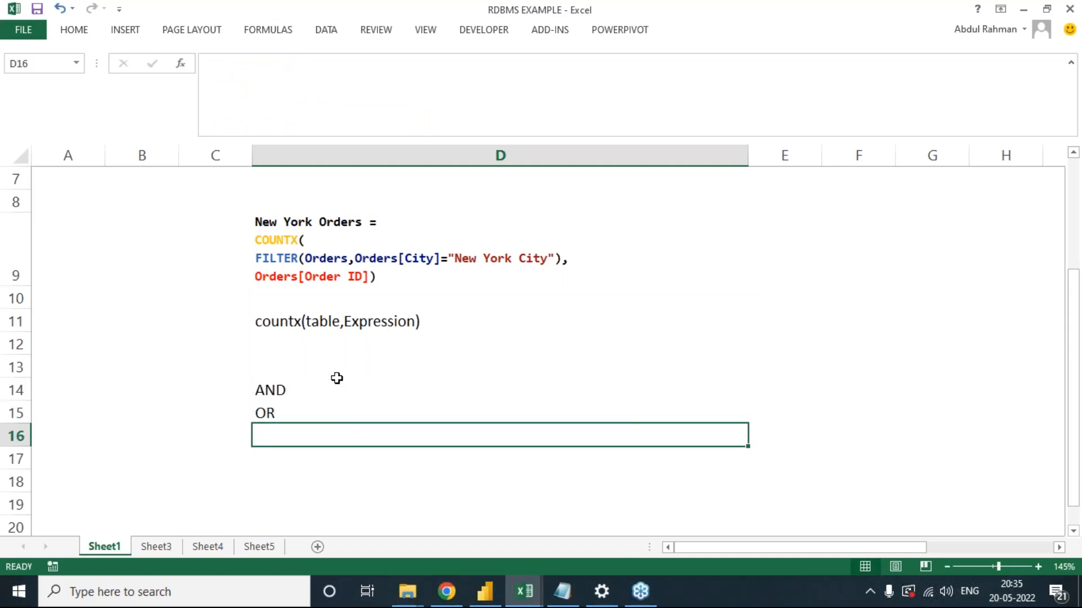
click(304, 393)
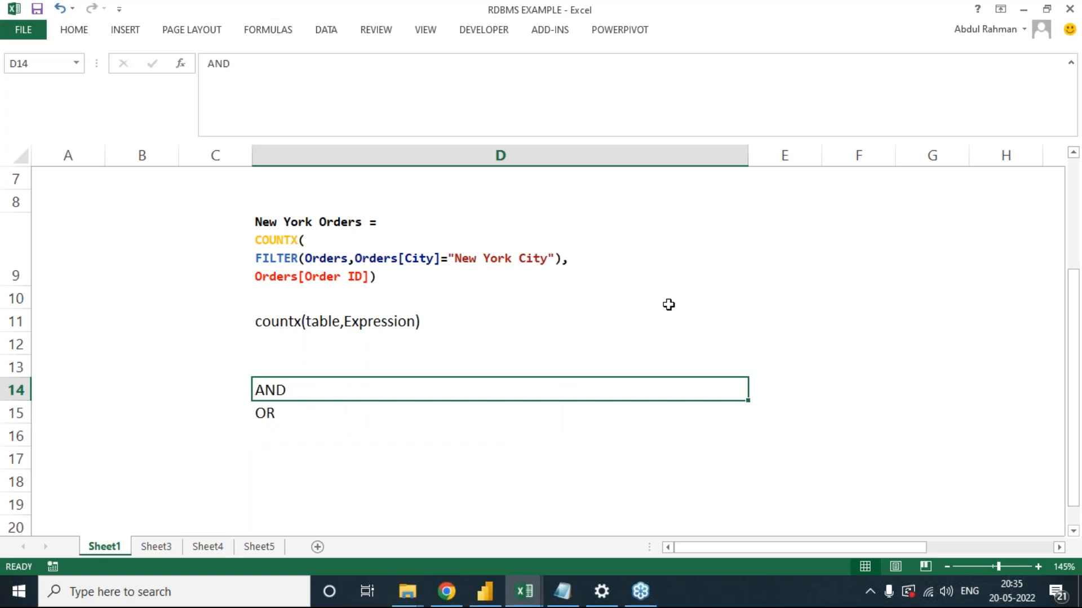
click(832, 227)
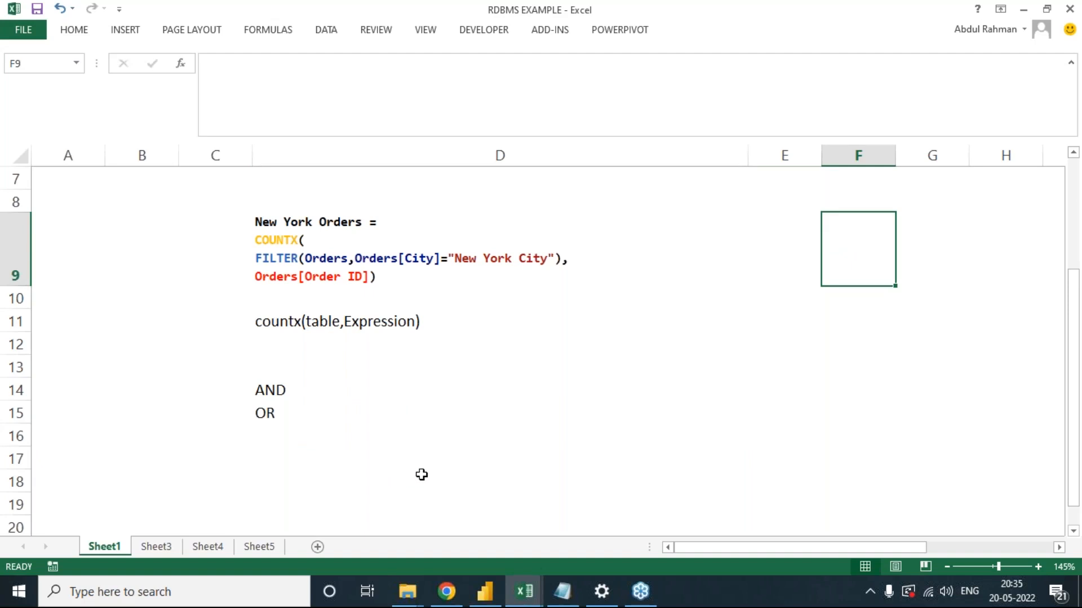
Enter "AND" in cell D19 without brackets, below the AND and OR list.
scroll(422, 475, down, 2)
click(283, 317)
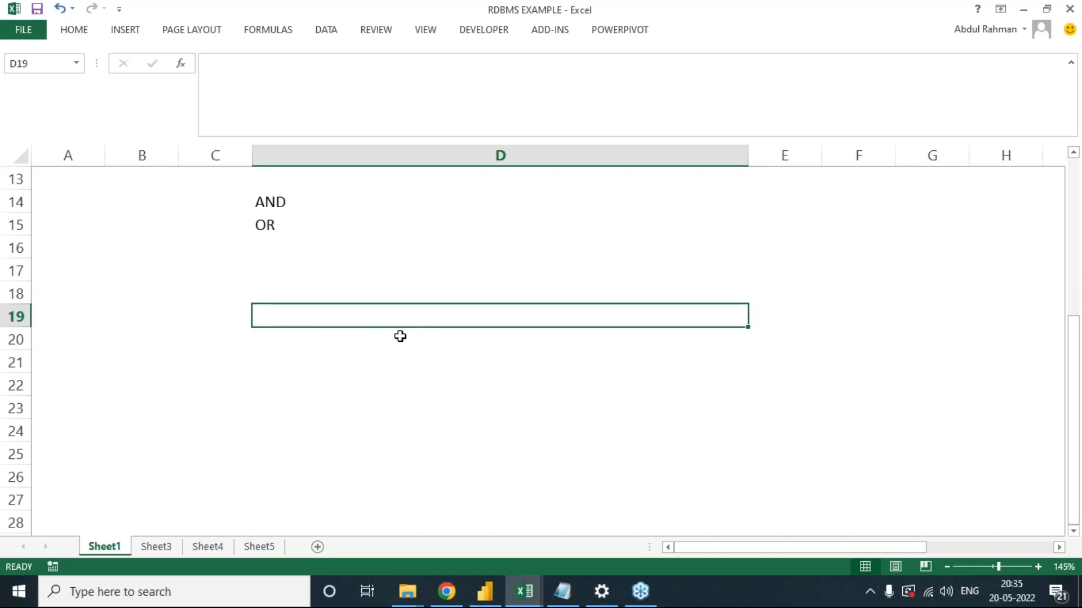
text(AND)
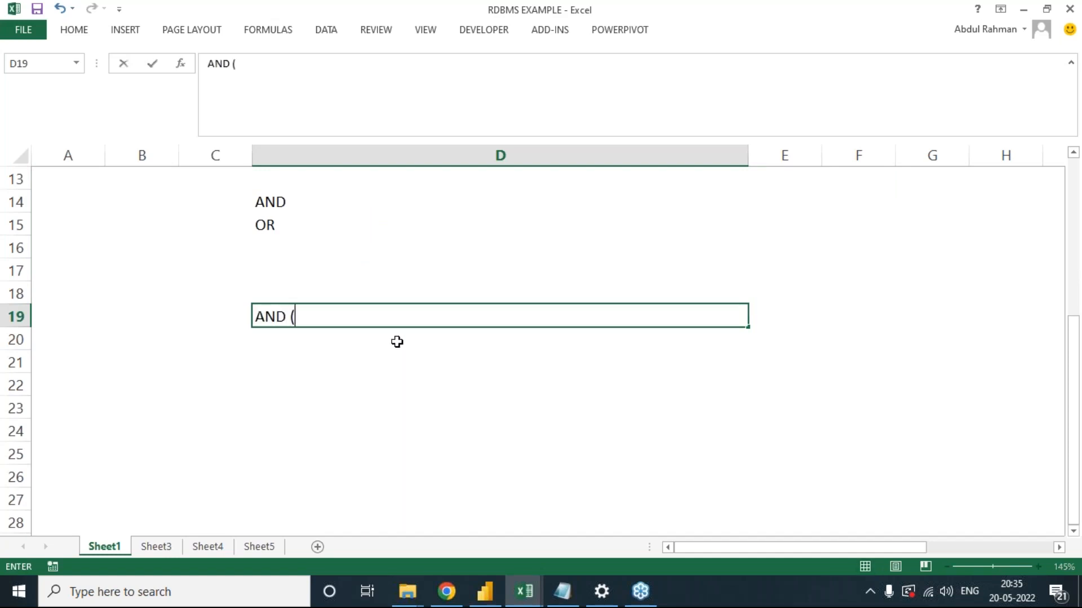
text( ( ))
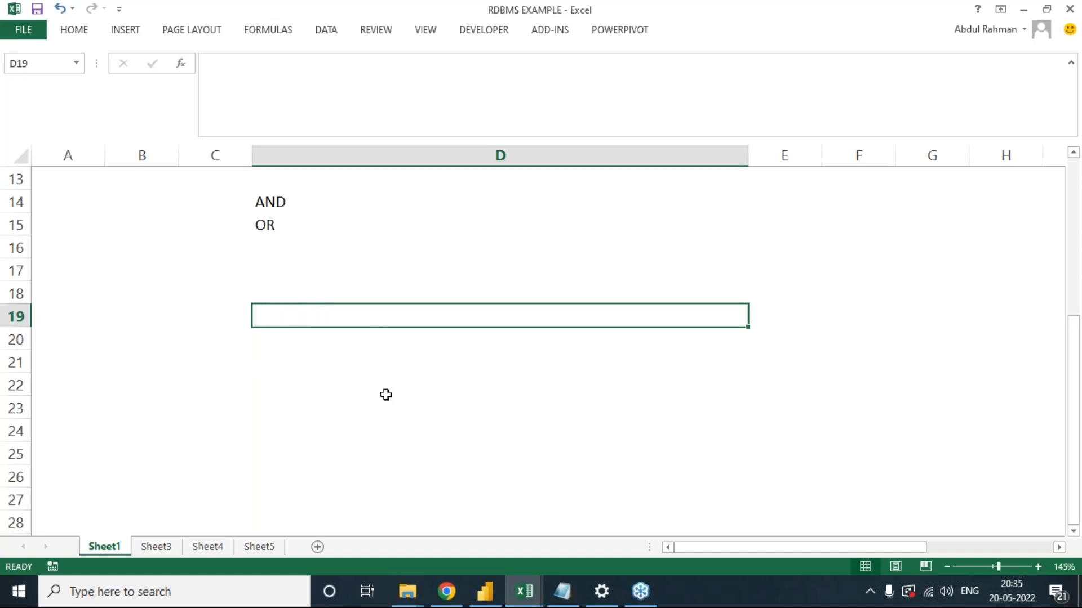
text(AND)
Enter "CONDITION OPERATOR (=, > <, <>)" in cell D18, directly above the AND entry.
key(Left)
key(Up)
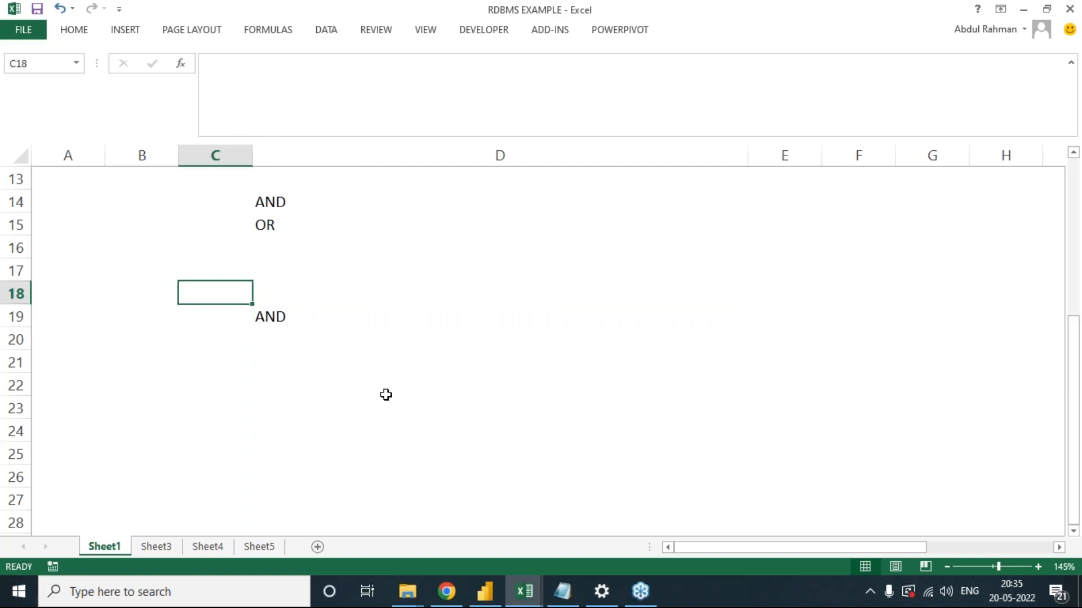
key(Right)
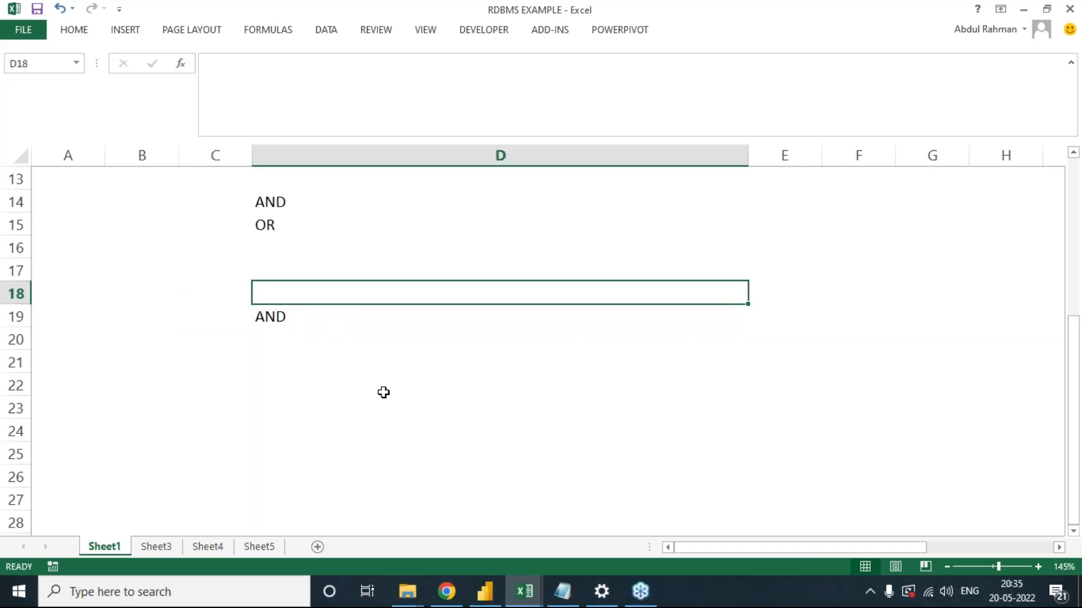
key(F2)
text(CONDITION)
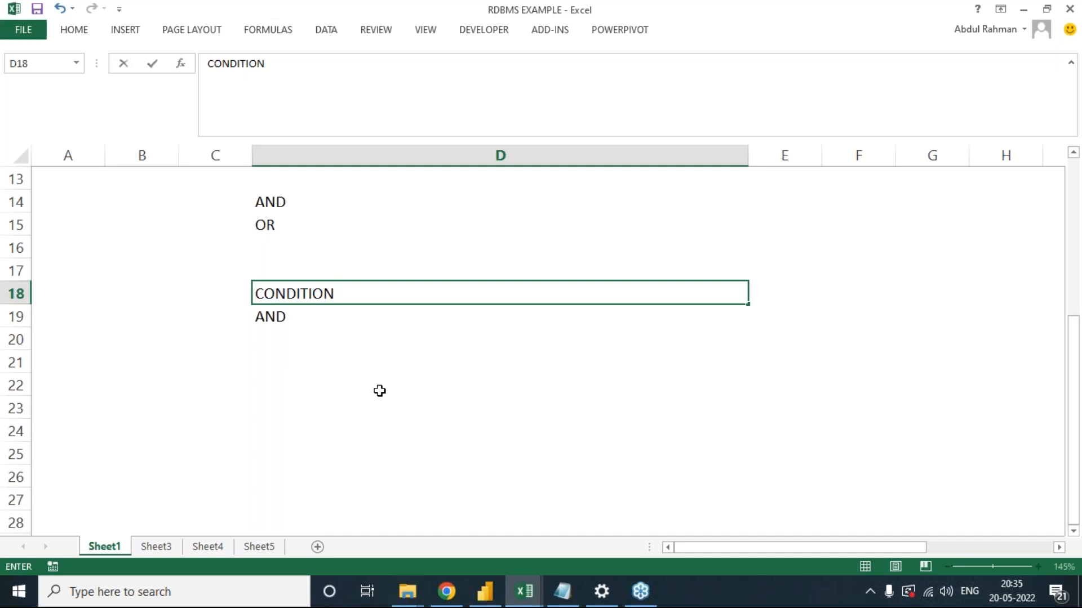
text( OPERATOR ()
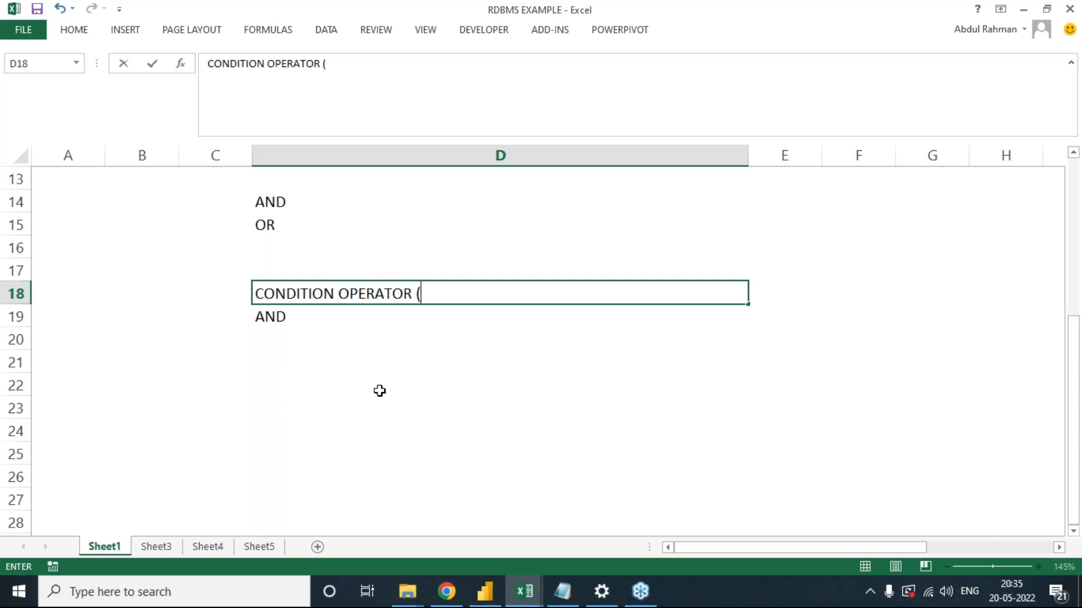
text(=, > <, <>))
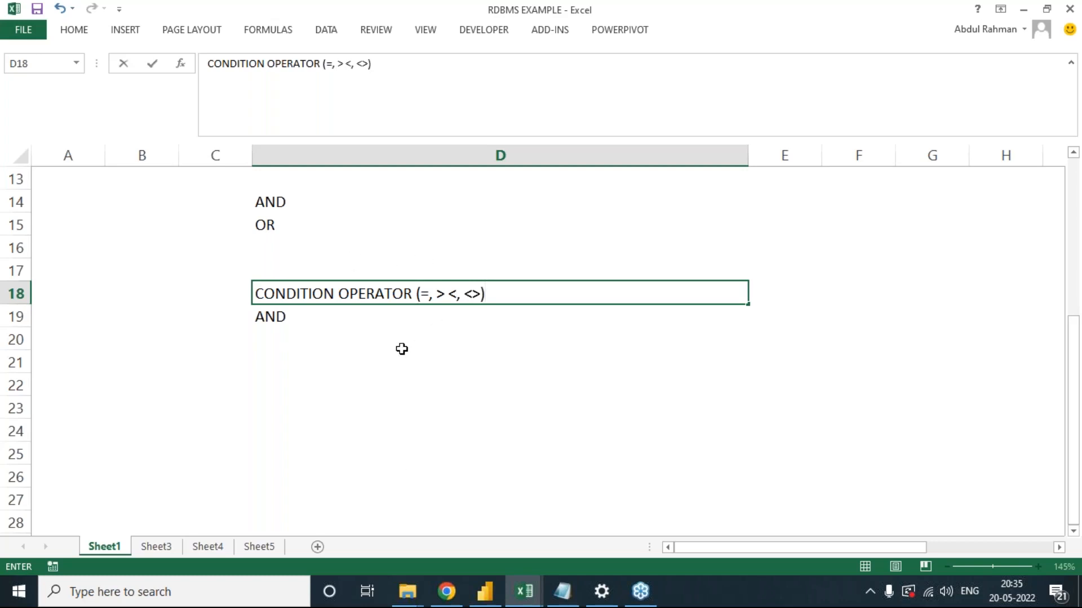
key(Tab)
Enter the label "INPUT" in cell C18, beside the condition operator note.
click(271, 333)
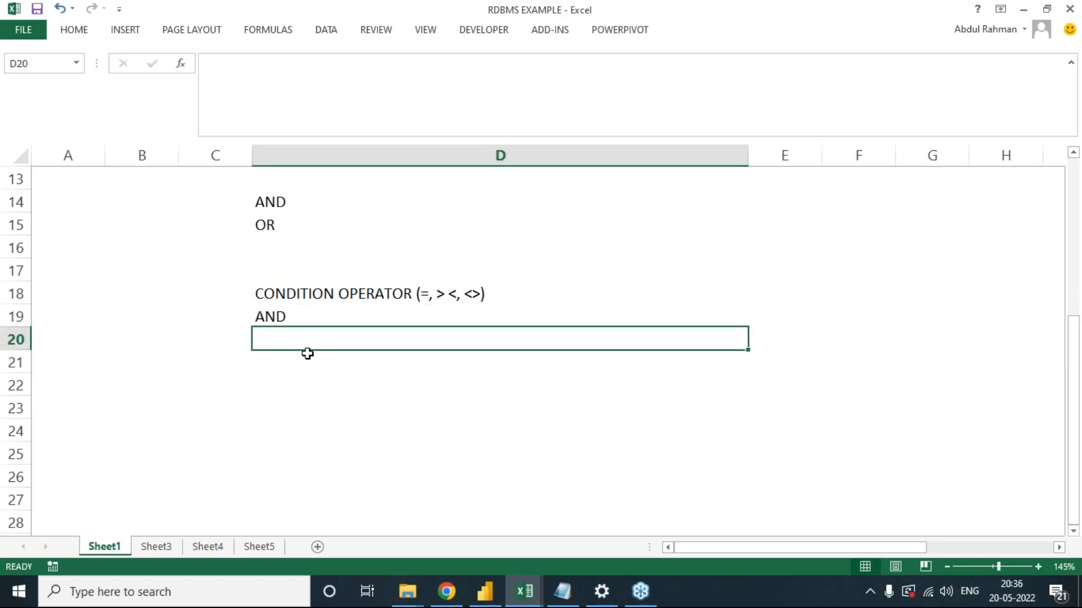
click(198, 291)
text(INPUT)
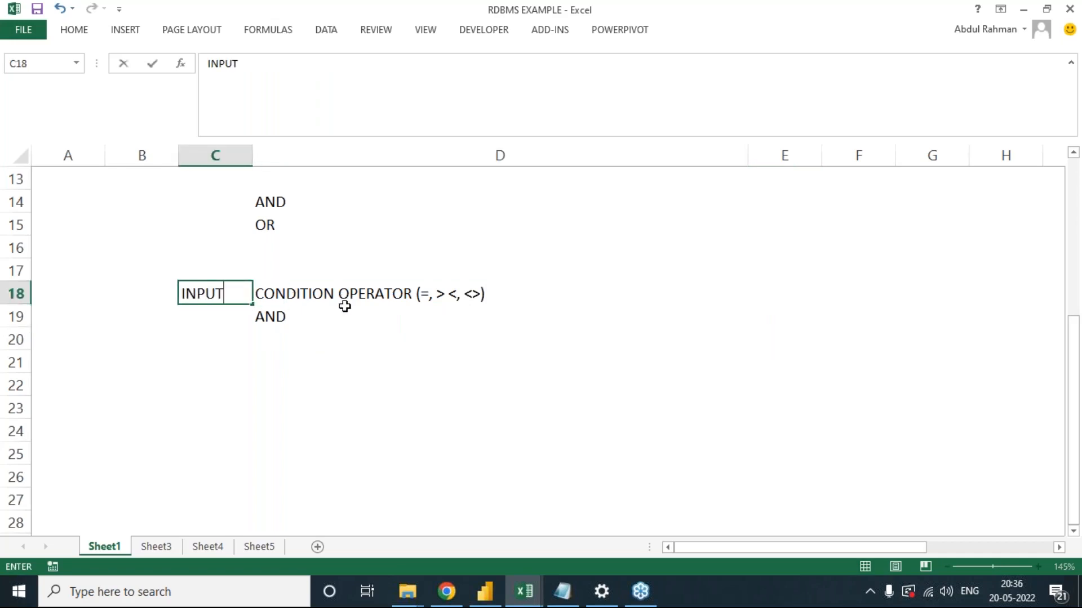
key(Return)
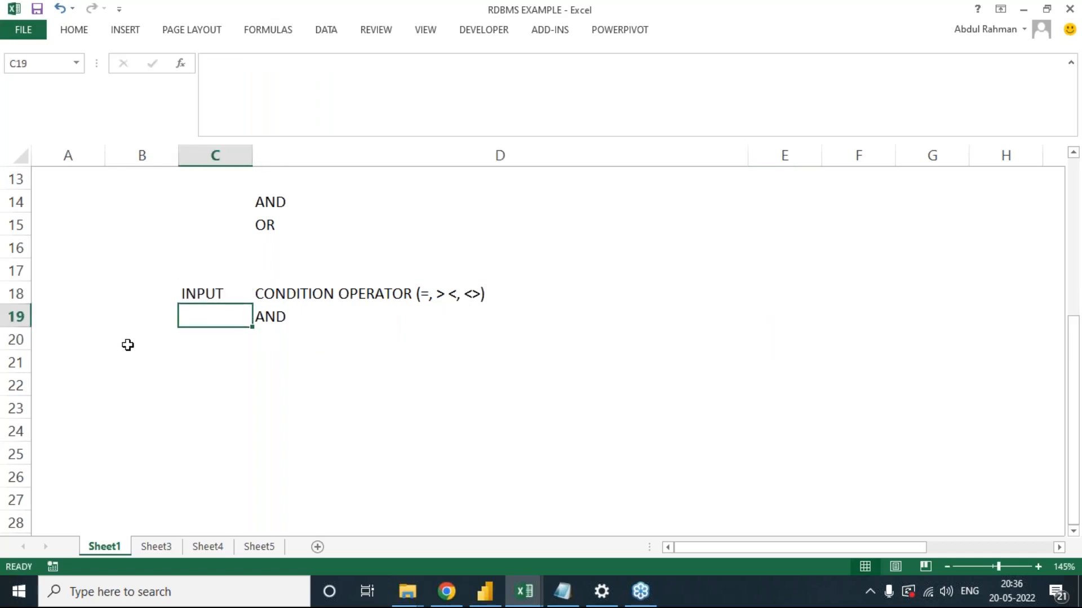
Enter the label "OUT PUT" in cell C20 and "TRUE / FALSE" beside it in D20.
click(219, 338)
text(OUT)
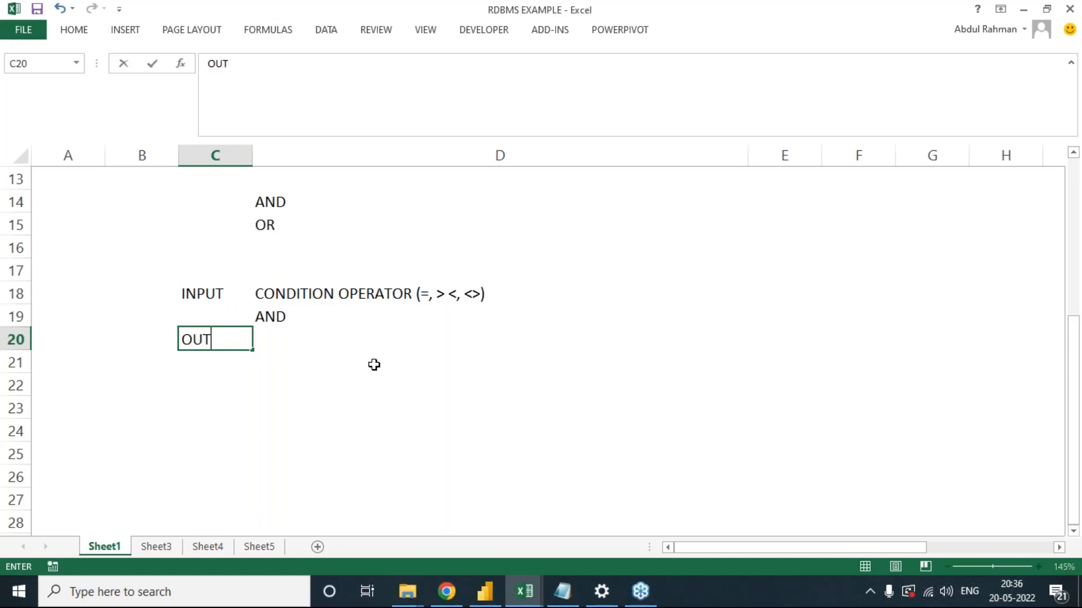
text( PUT)
key(Tab)
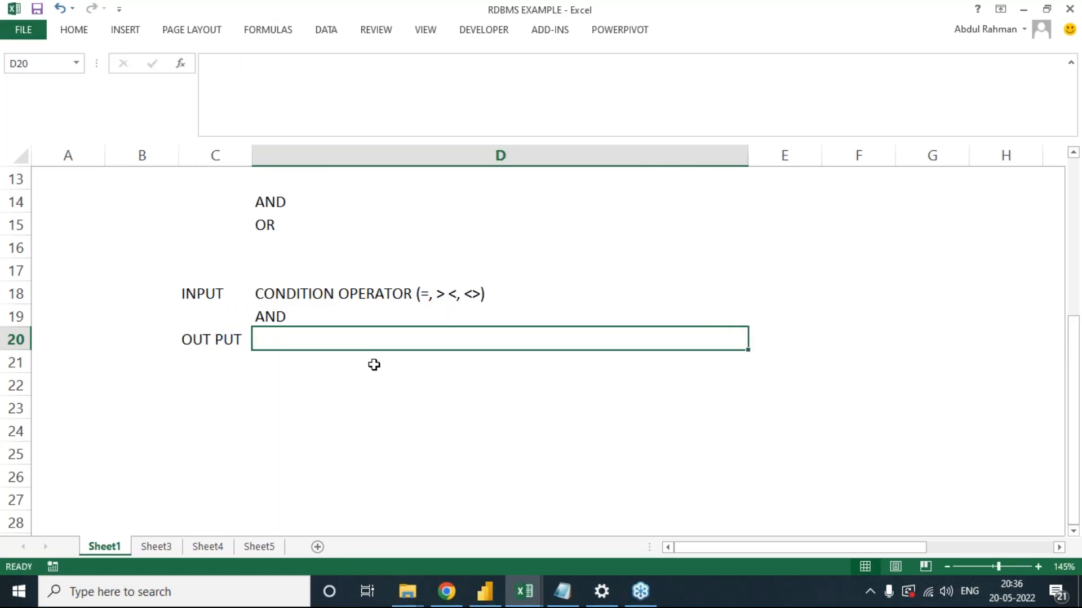
text(TRUE)
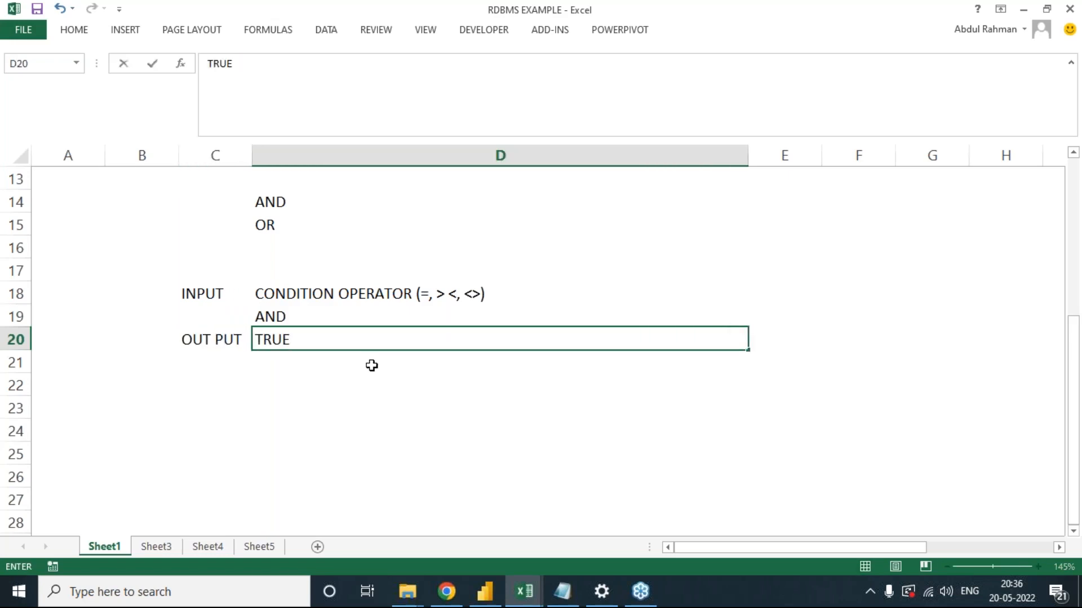
text( / FALSE)
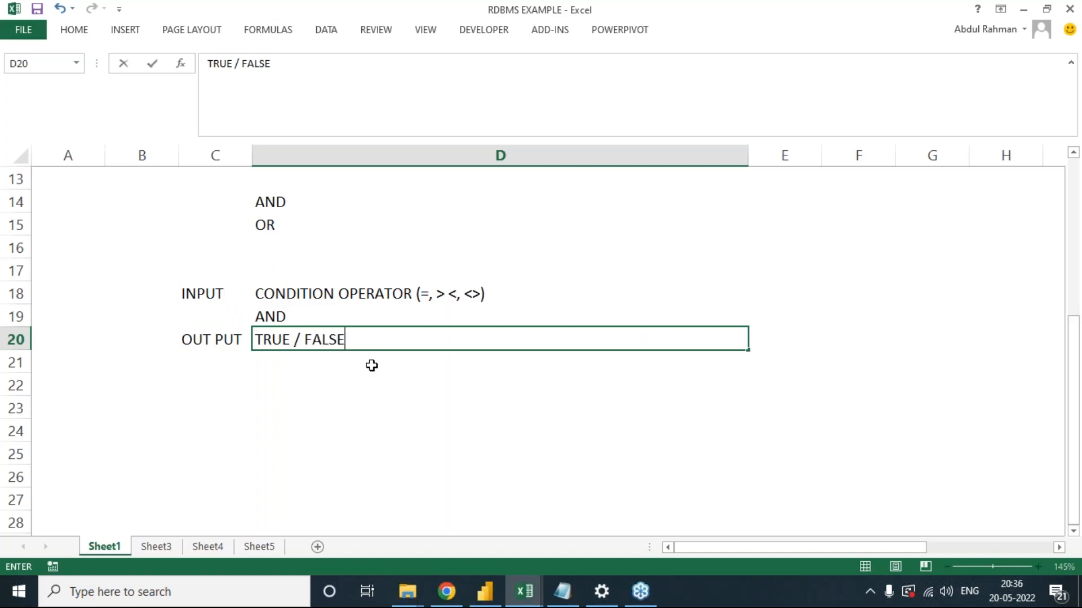
key(Return)
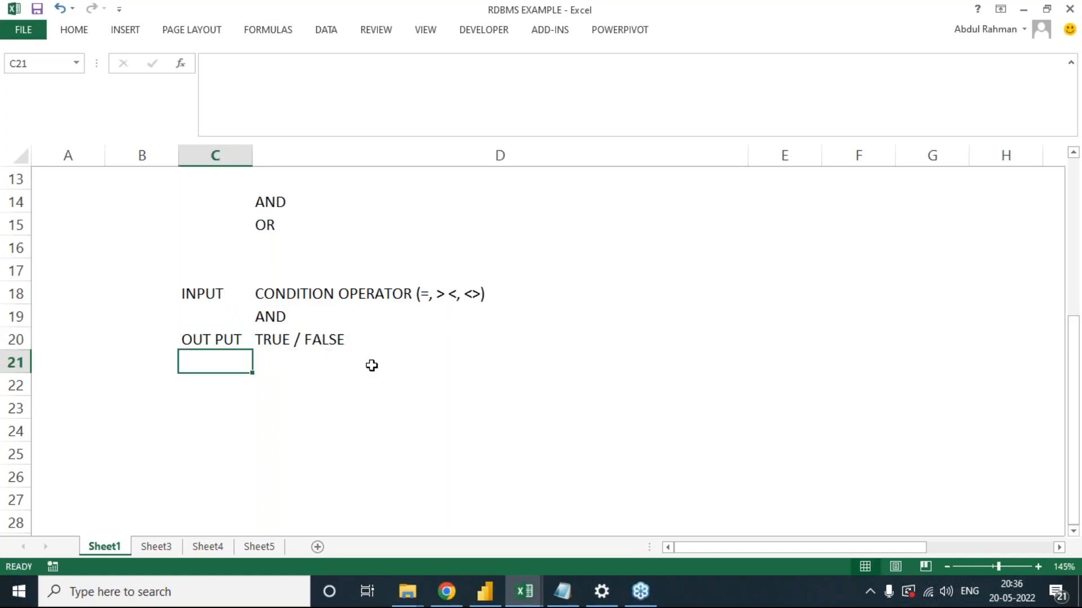
Extend the AND entry in cell D19 to read "AND(2 OR MORE CONDITION TO CHECK )".
click(304, 319)
click(312, 64)
text(()
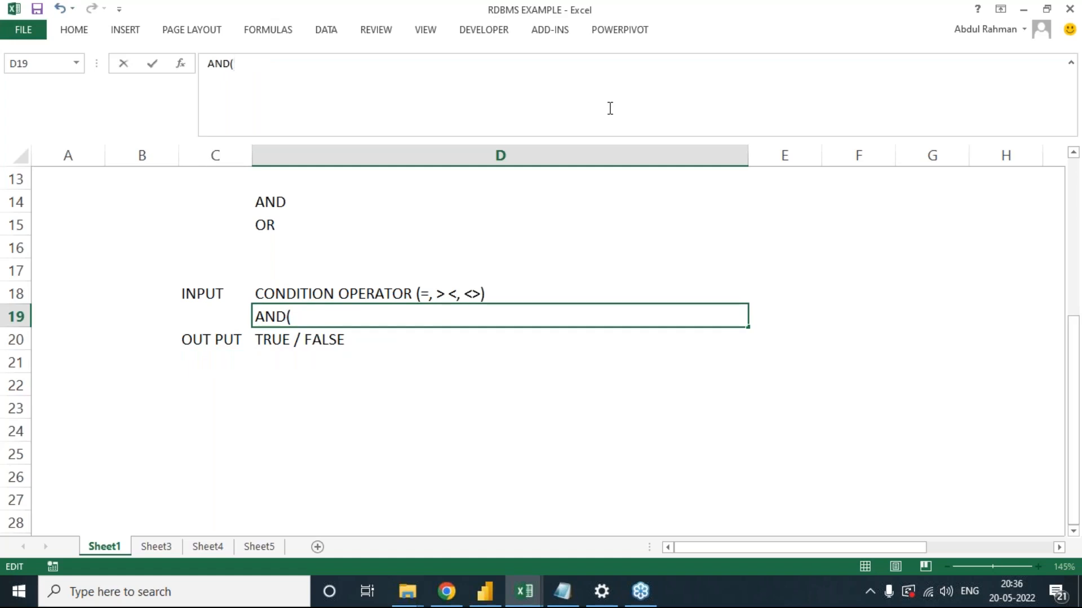
text(2 OR MORE CONDITION)
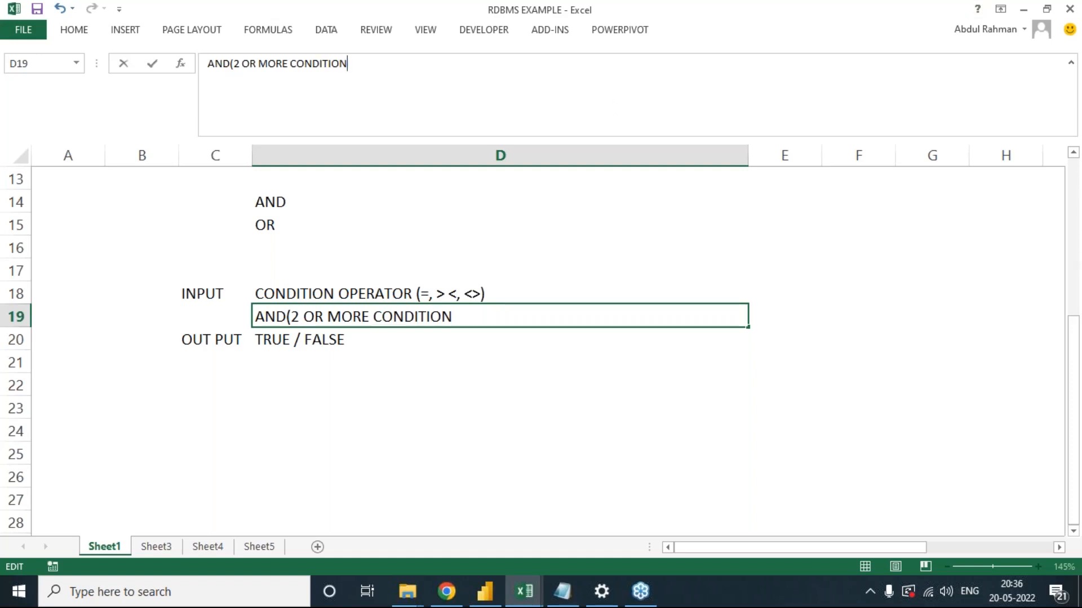
click(1064, 355)
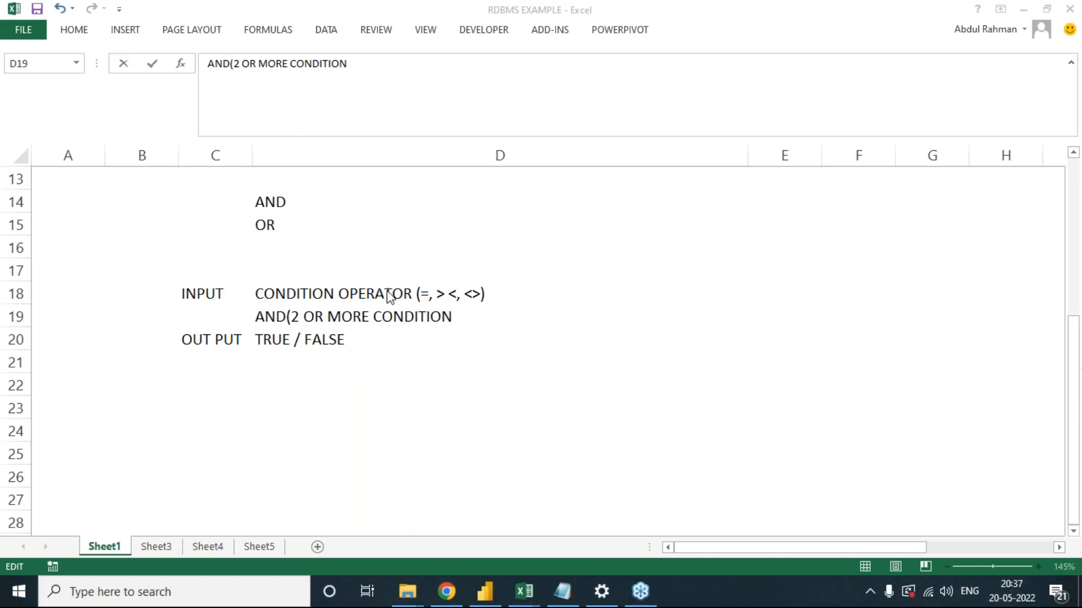
click(432, 340)
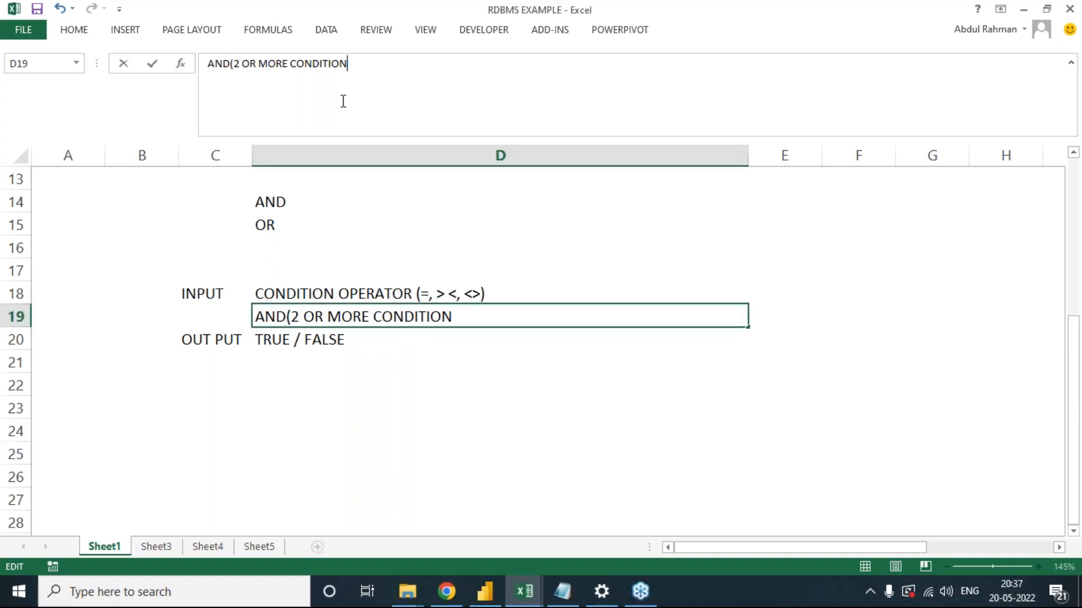
text(TO CHECK ))
key(ctrl+Return)
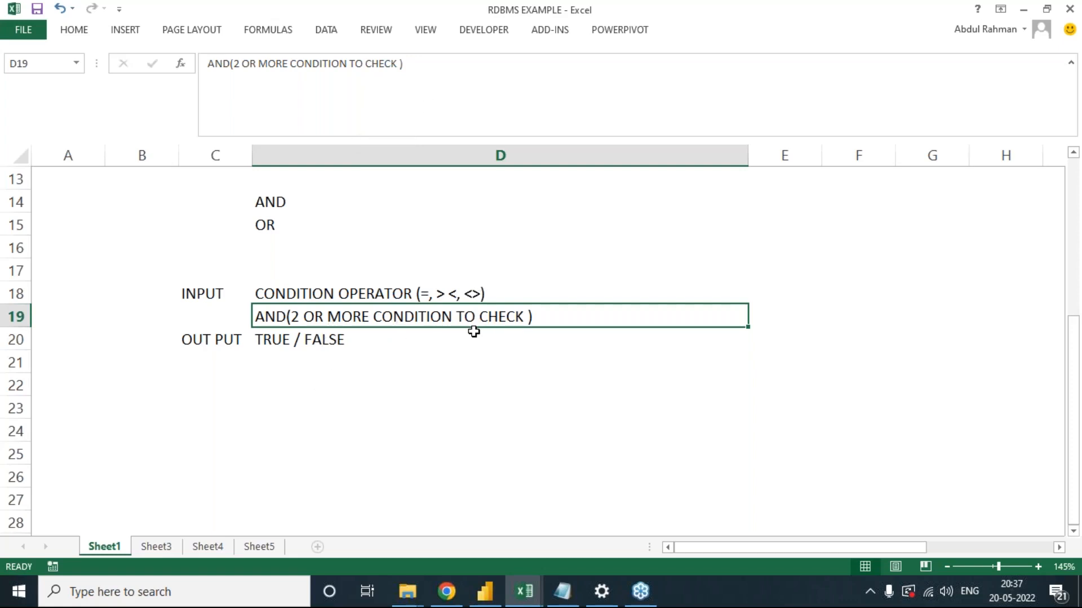
click(274, 345)
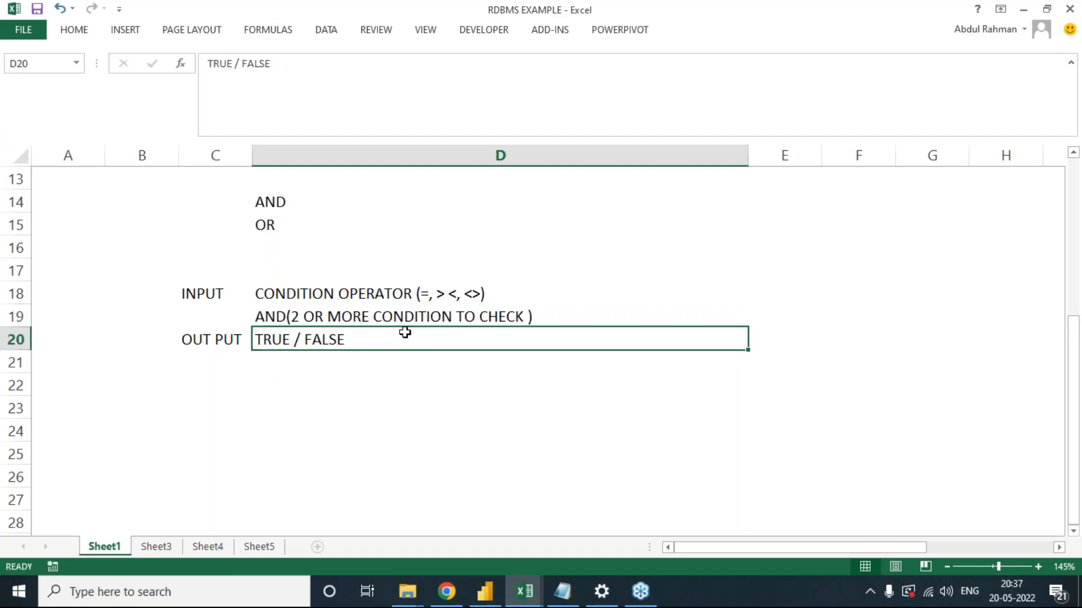
Enter the example "AND (CITY = NEW YORK , REGION = EAST)" in cell D23.
click(339, 414)
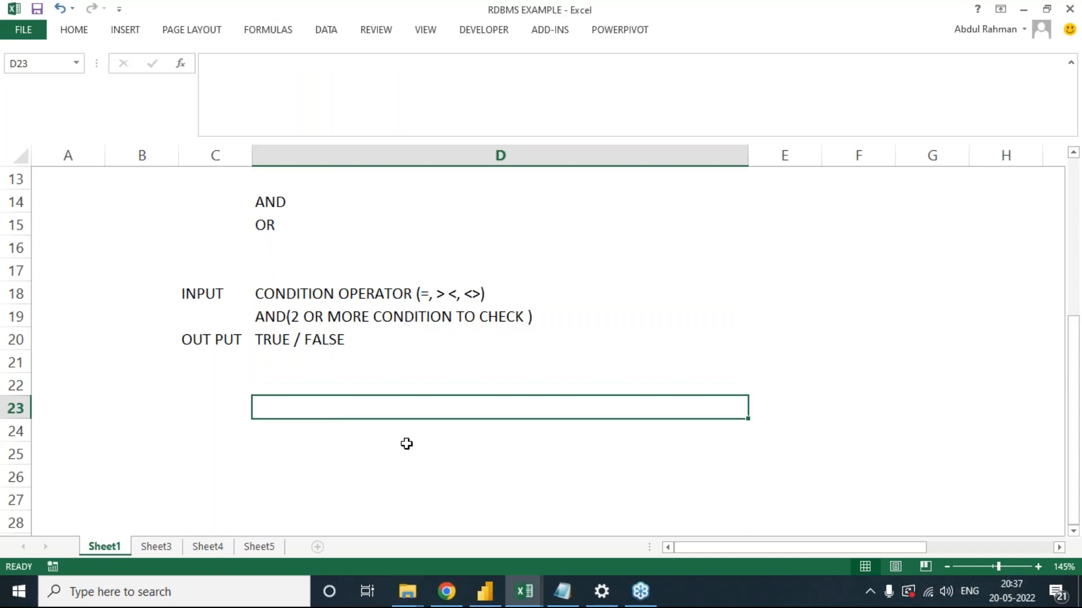
text(AND )
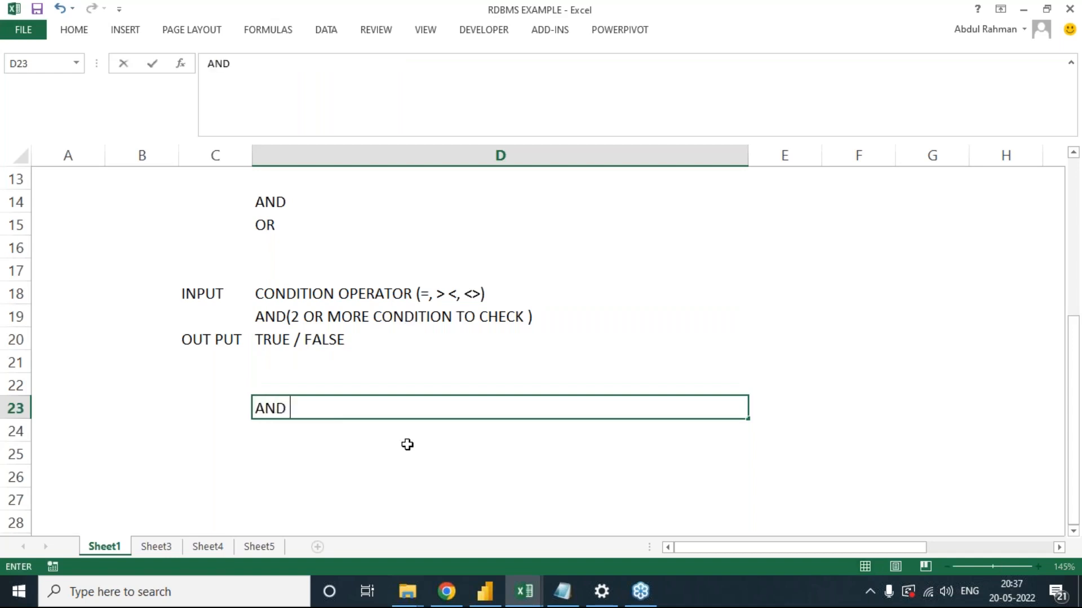
text((NEW)
key(BackSpace)
key(BackSpace)
key(BackSpace)
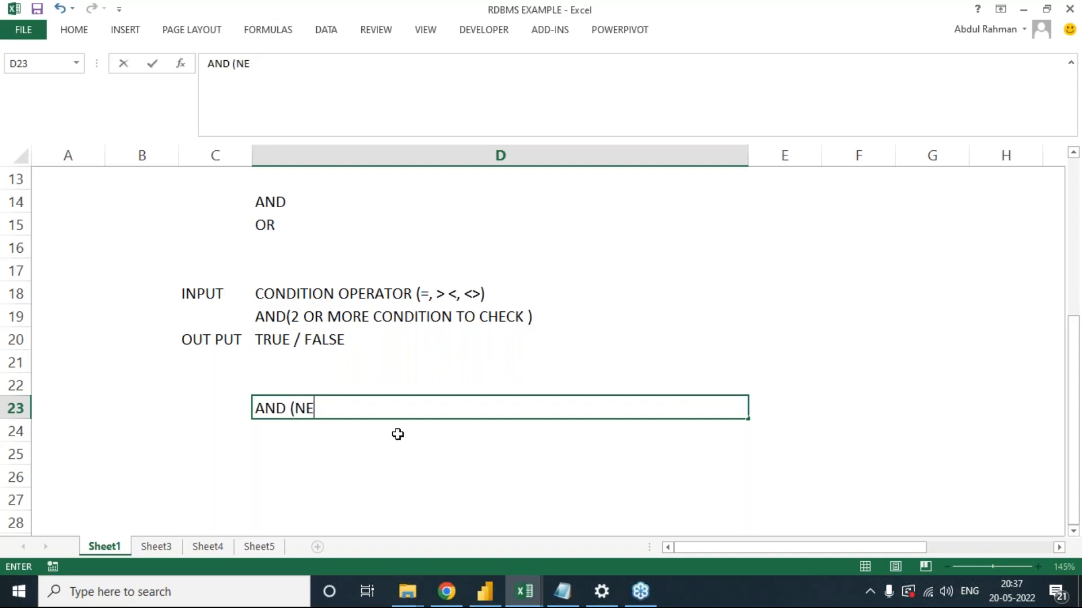
text(CITY = NEW YORK ,)
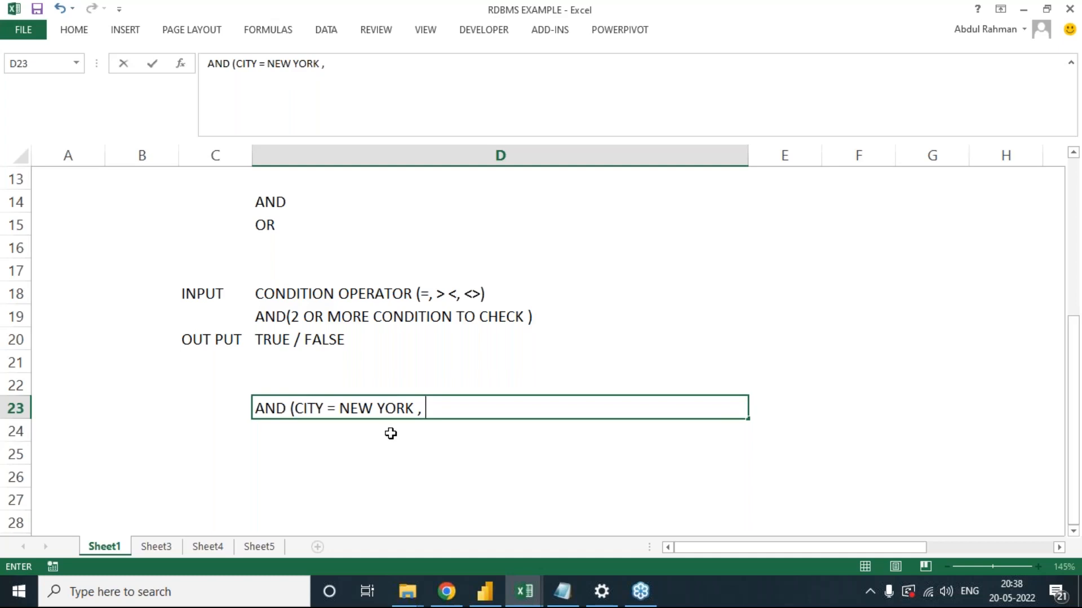
text( REGION = EAST)
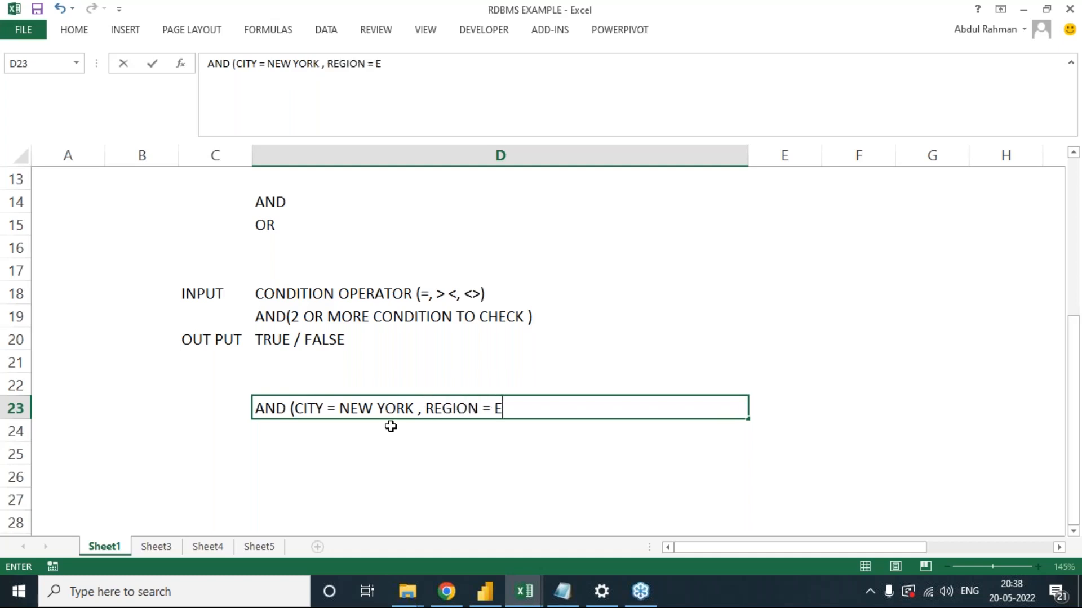
key(BackSpace)
key(BackSpace)
text(AST))
click(389, 455)
Enter the table headers "CITY" in cell B24 and "REGION" in cell C24.
click(169, 430)
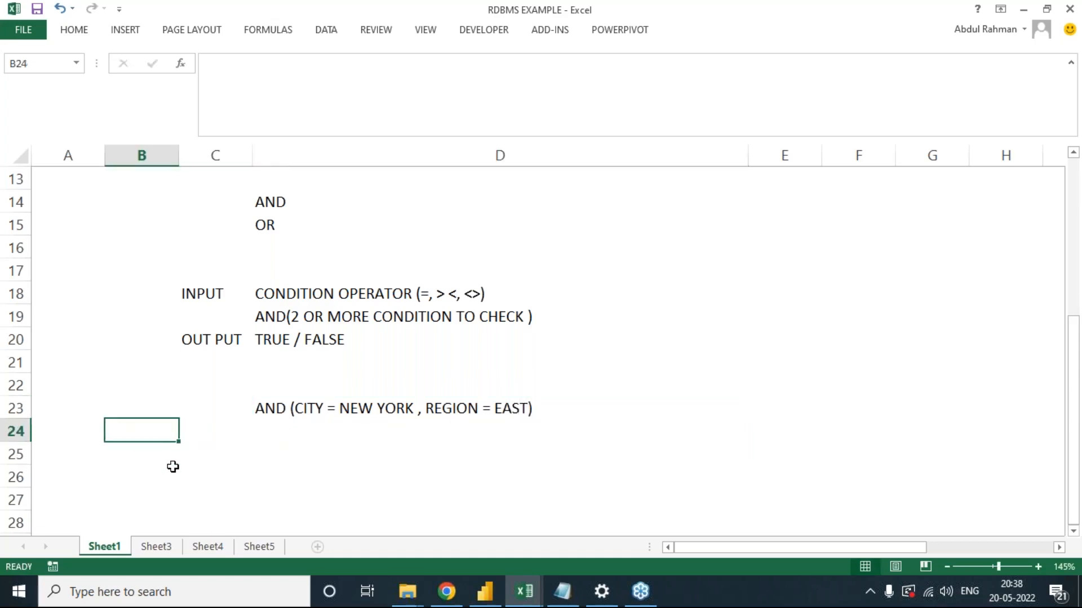
text(CITY)
key(Tab)
text(REGION)
key(Return)
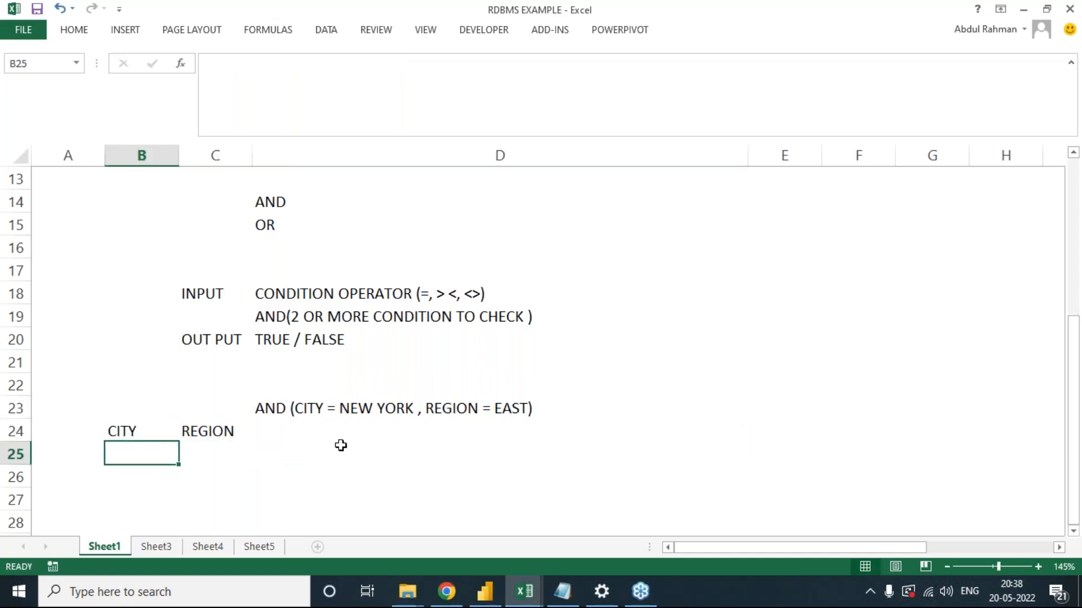
Fill the CITY column in B25:B27 with "NEW YORK", "DELHI" and "CHICAGO".
text(NEW YOURK)
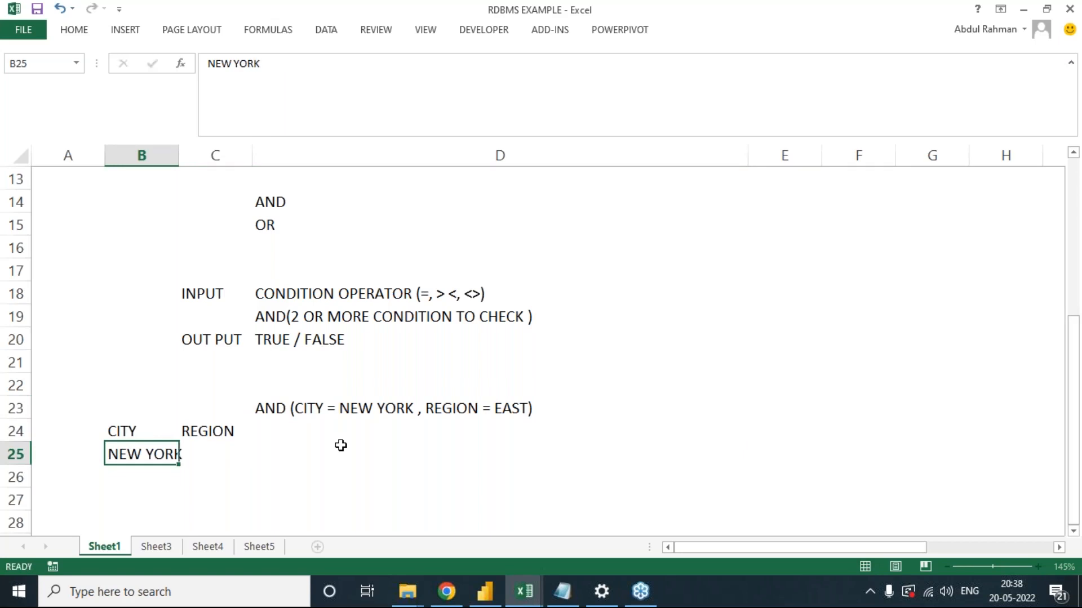
key(Return)
text(DELHI)
key(Return)
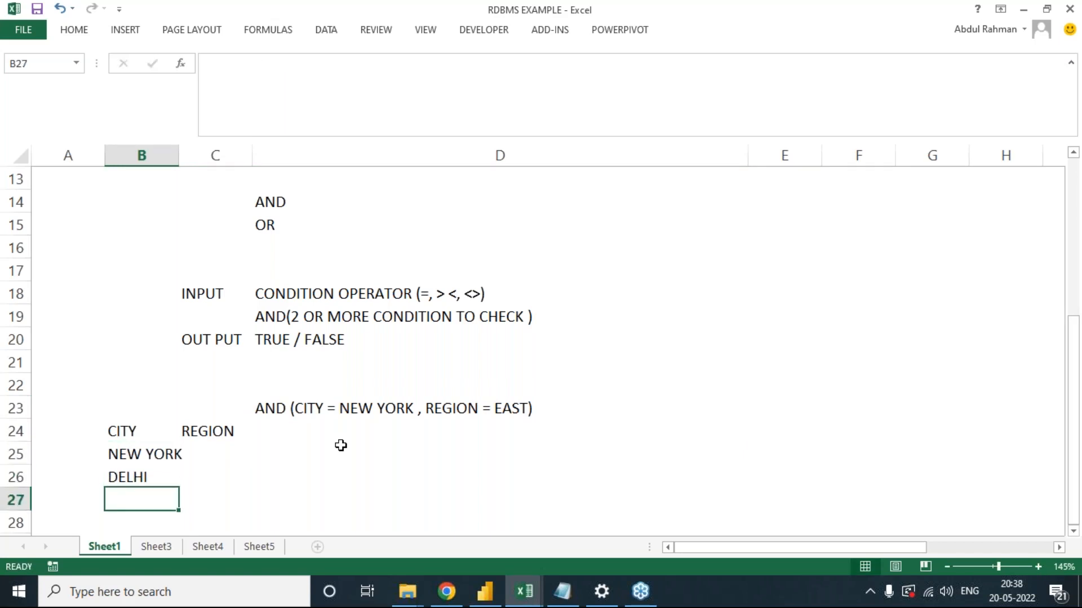
text(CHICAGO)
key(Tab)
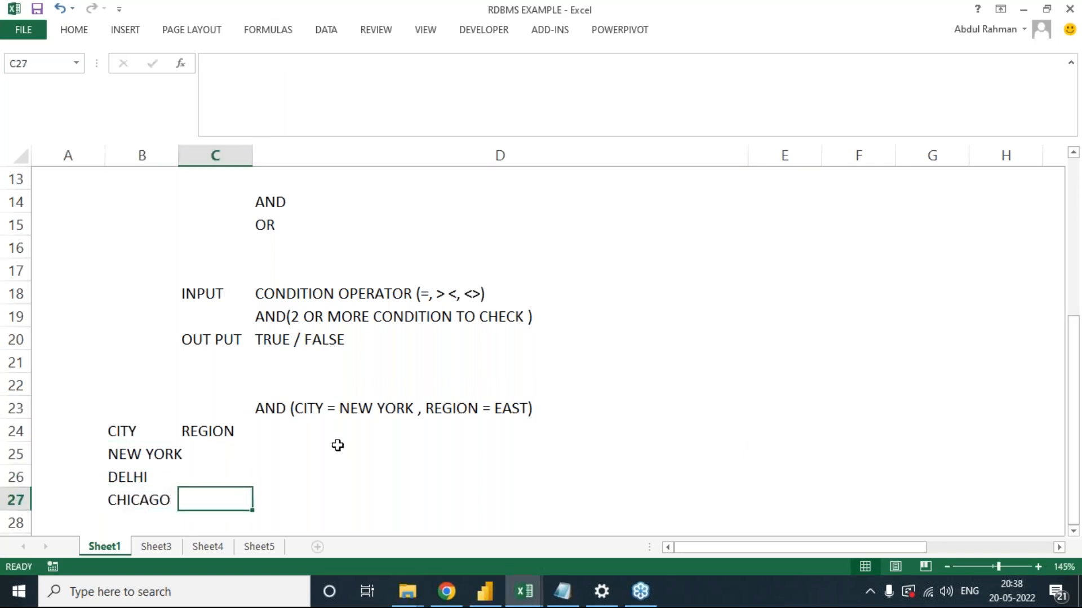
Fill the REGION column in C25:C27 with "EAST", "WEST" and "NORTH".
key(Up)
key(Up)
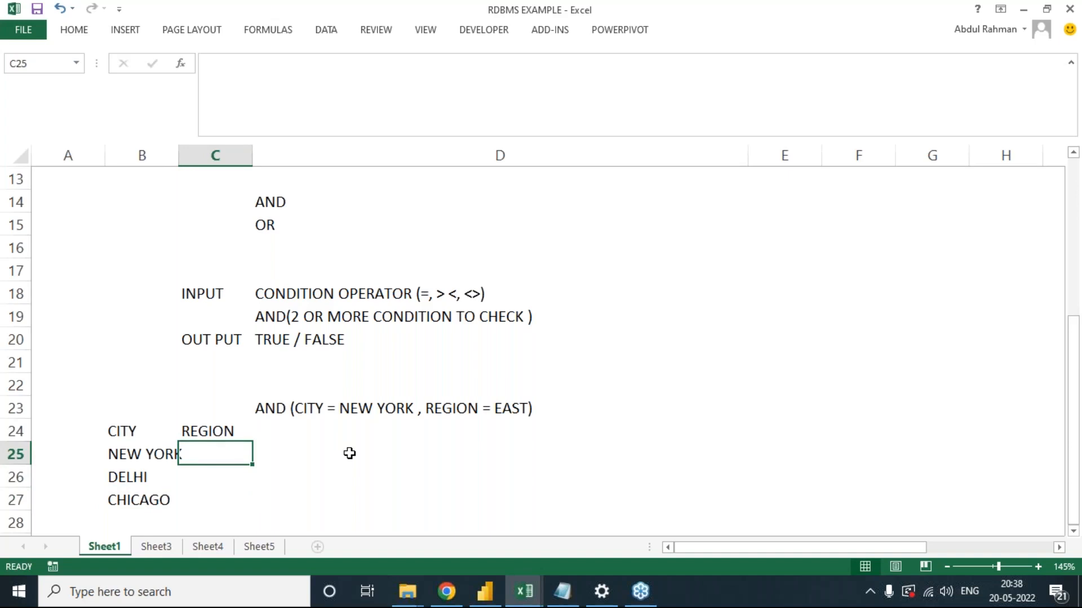
text(EAST)
key(Return)
text(E)
key(BackSpace)
key(BackSpace)
text(WEST)
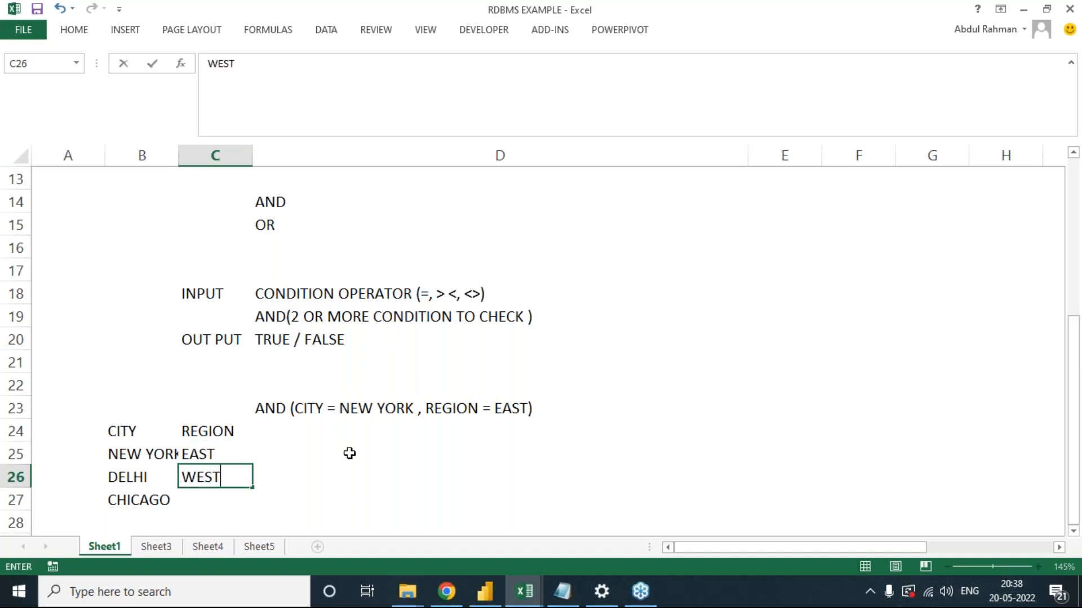
key(Return)
text(NORTH)
key(Return)
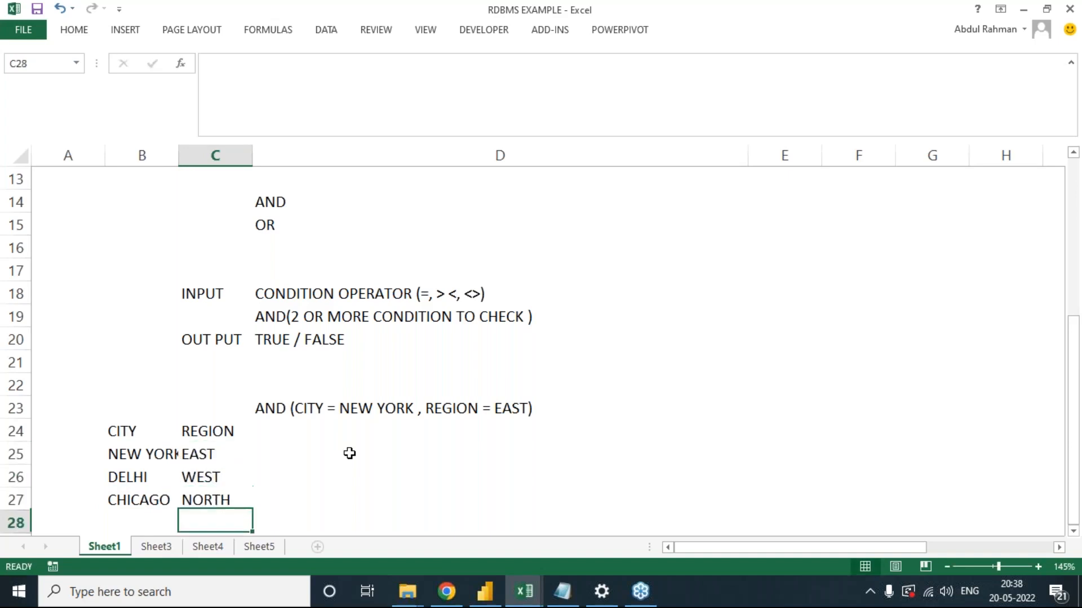
Add a fourth record in row 28 with city "NEW YORK" and region "WEST".
key(Left)
text(NEW YORK)
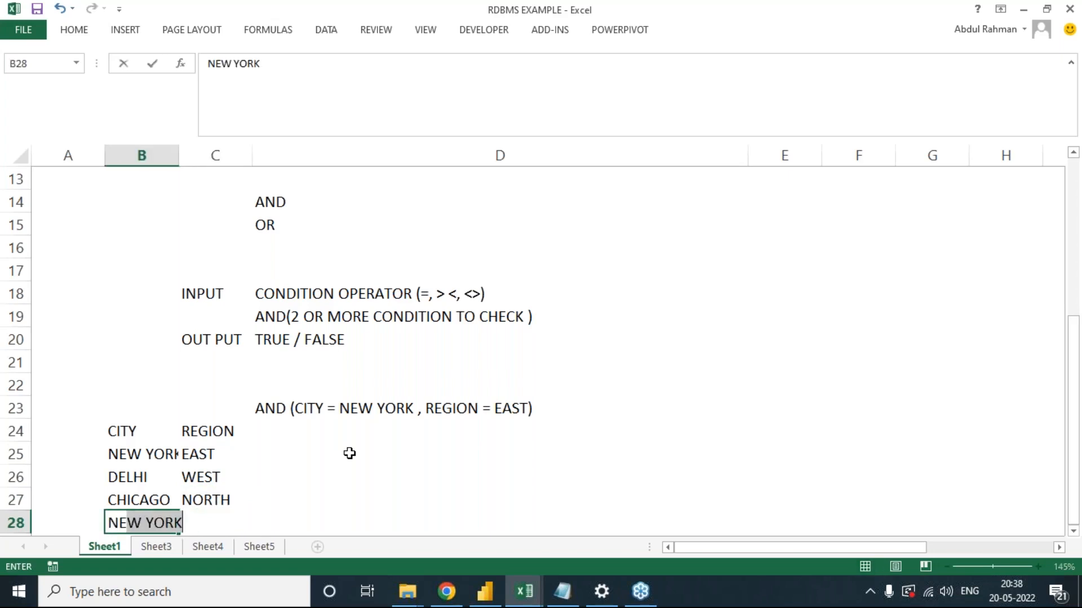
key(Tab)
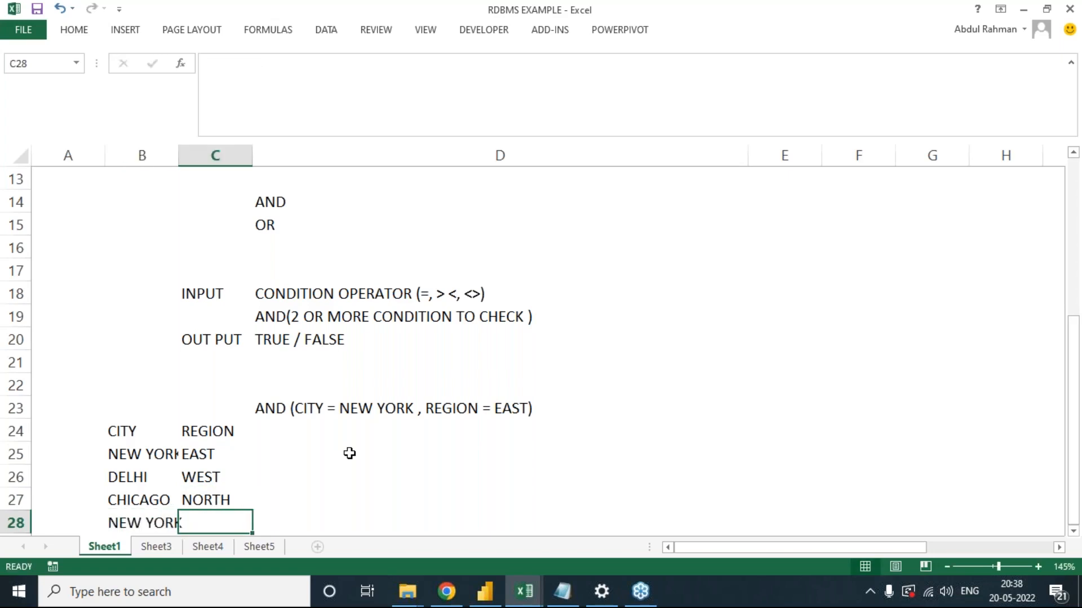
text(WEST)
key(Return)
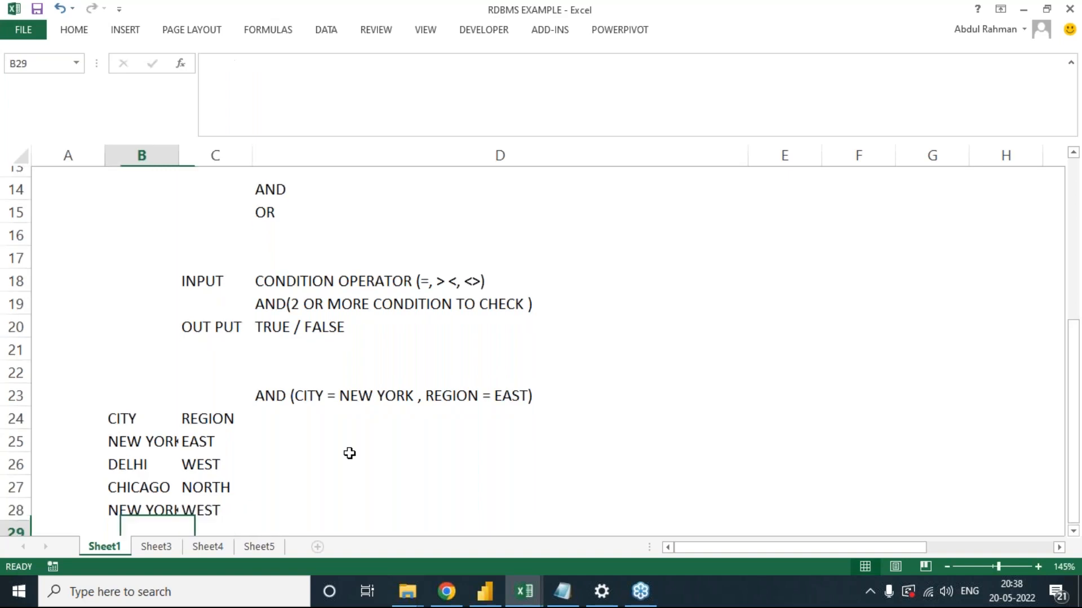
Apply all borders to the city and region table B24:C28 and widen column B to fit the city names.
drag(123, 411, 200, 492)
click(60, 31)
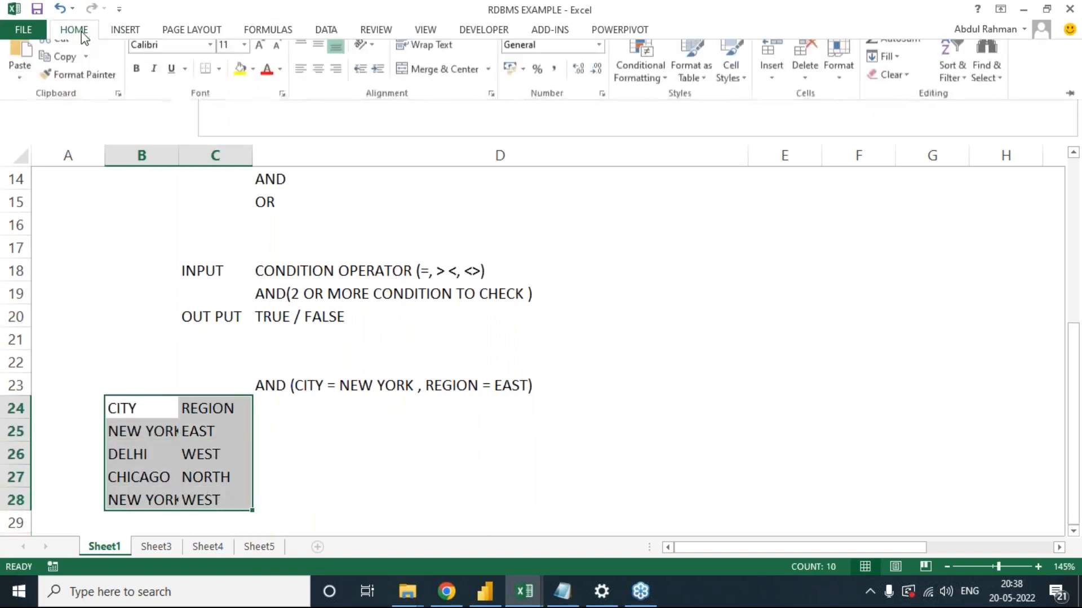
click(219, 83)
click(268, 236)
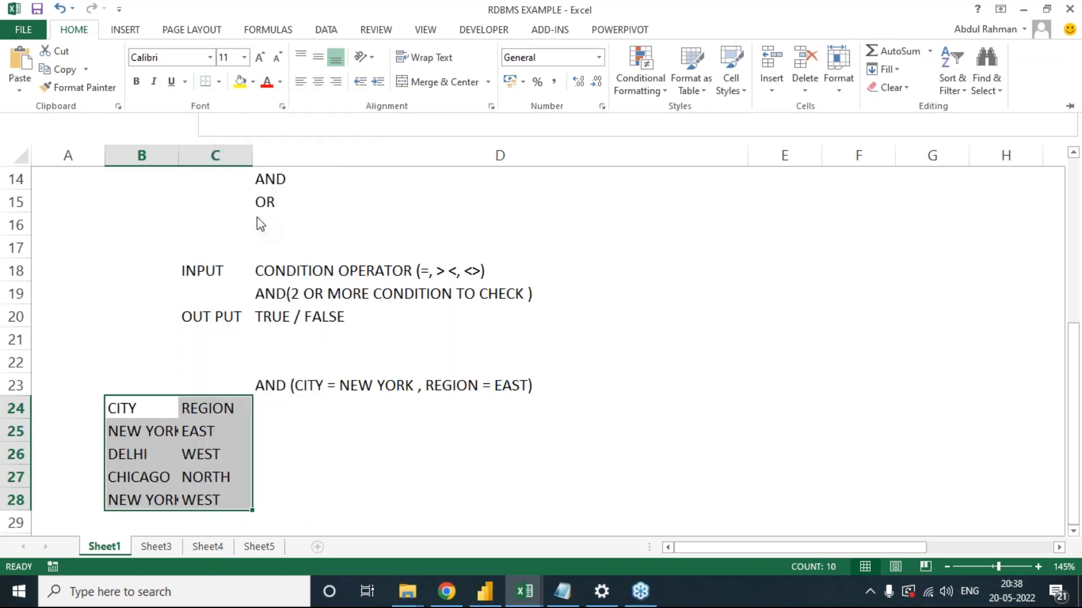
drag(185, 167, 243, 164)
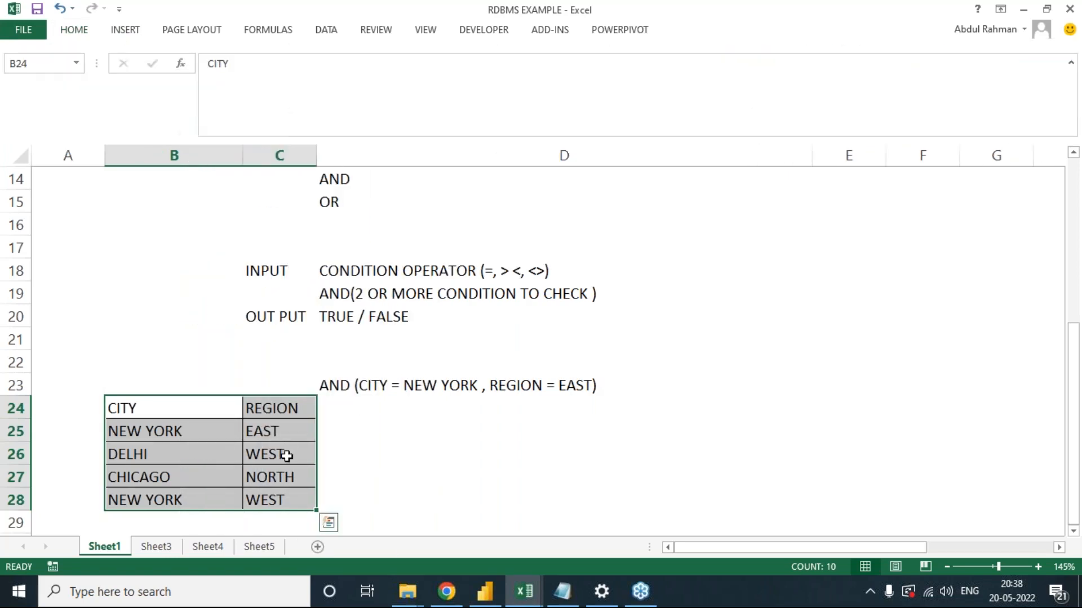
Check the city and region values in row 25 against the AND example condition in D23.
click(172, 409)
click(173, 433)
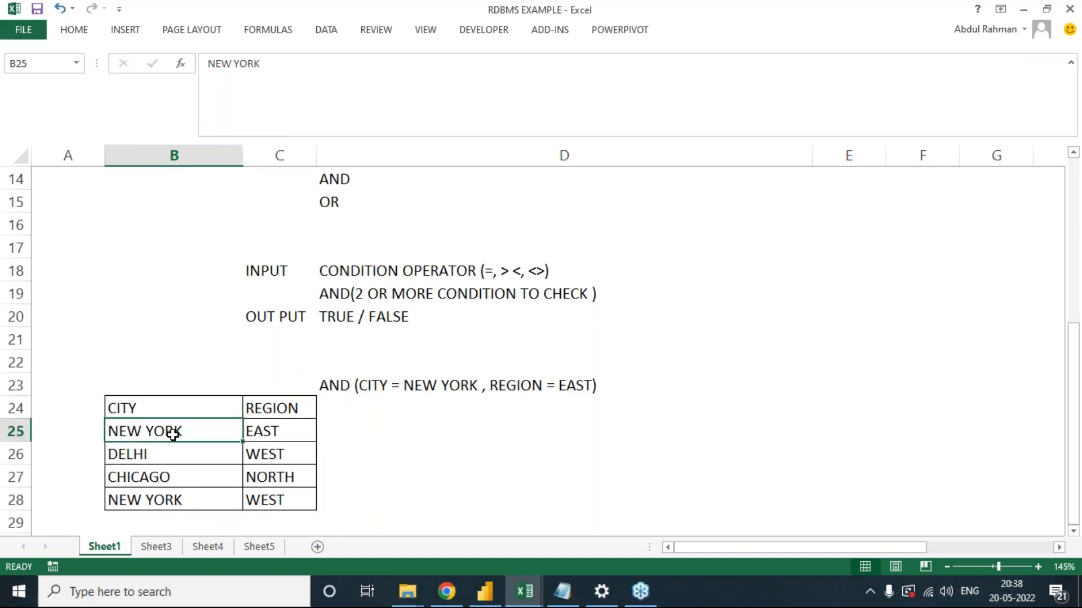
click(295, 426)
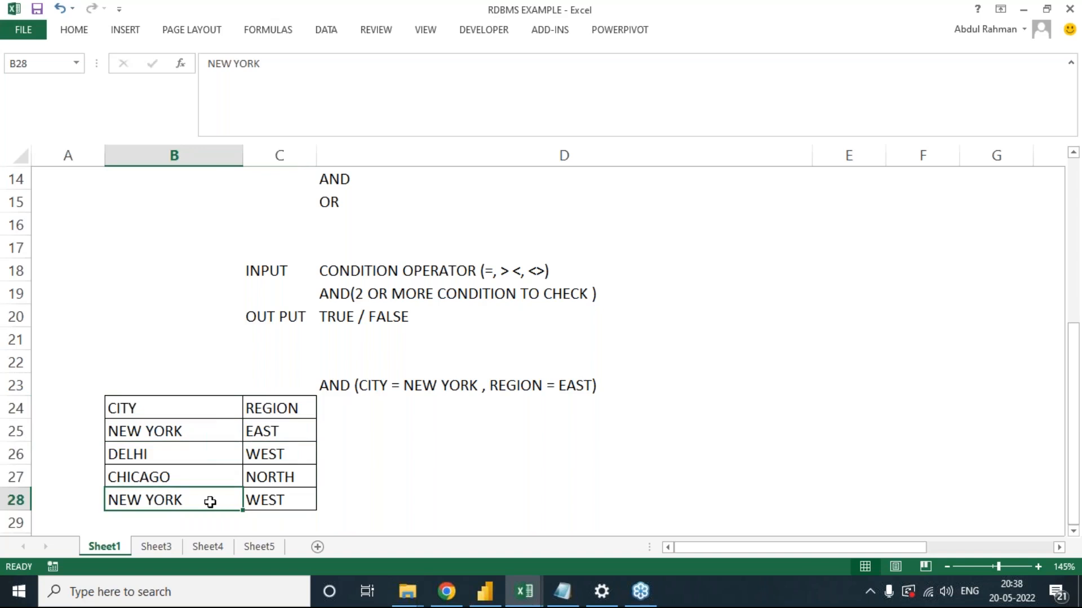
Enter TRUE in D25 as the AND result for the NEW YORK and EAST record.
click(284, 503)
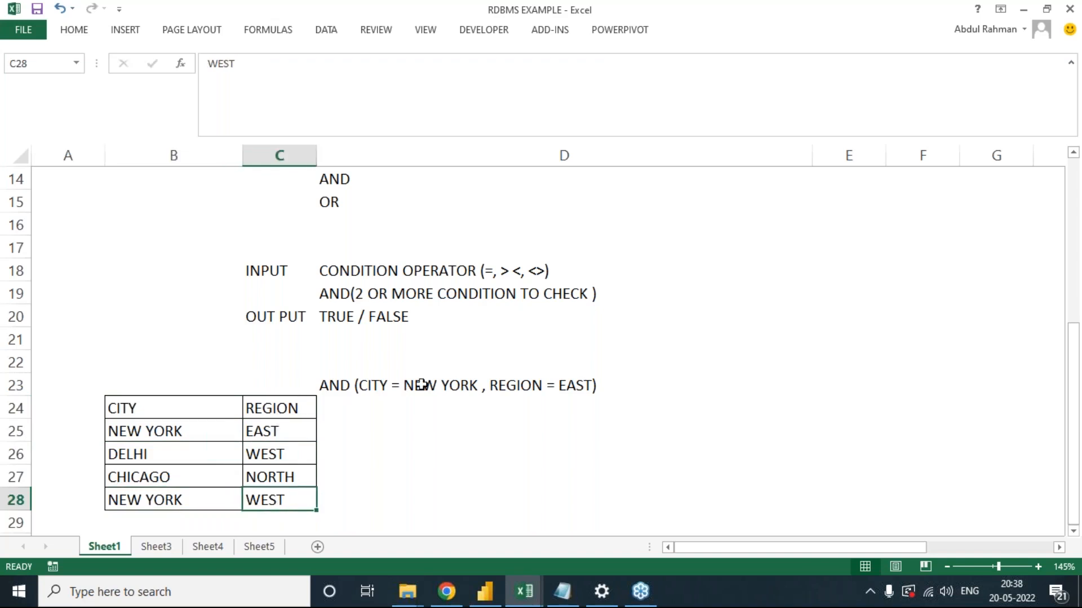
click(448, 385)
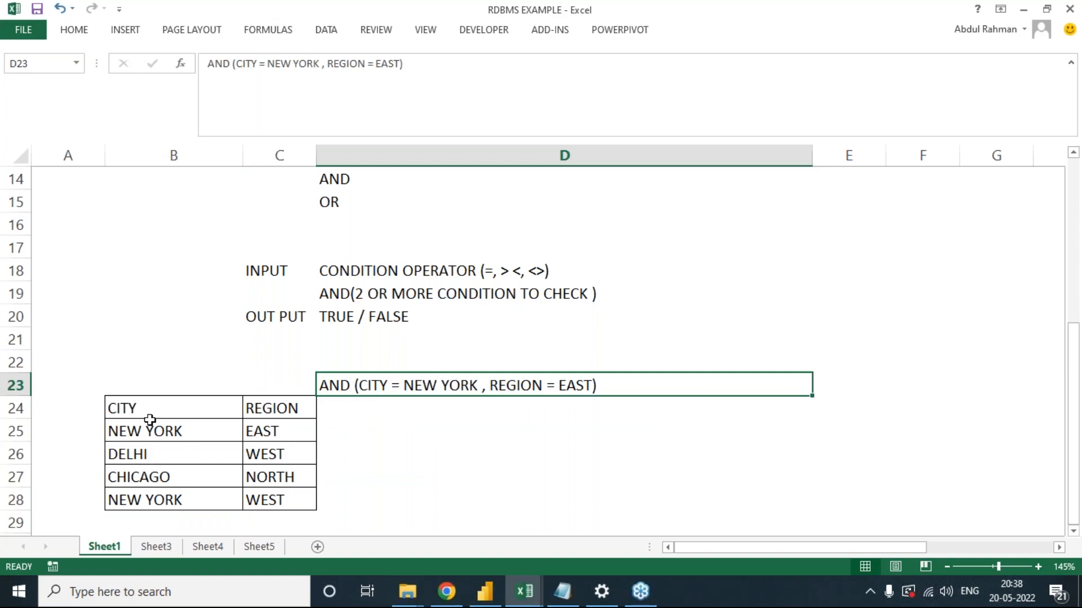
click(150, 437)
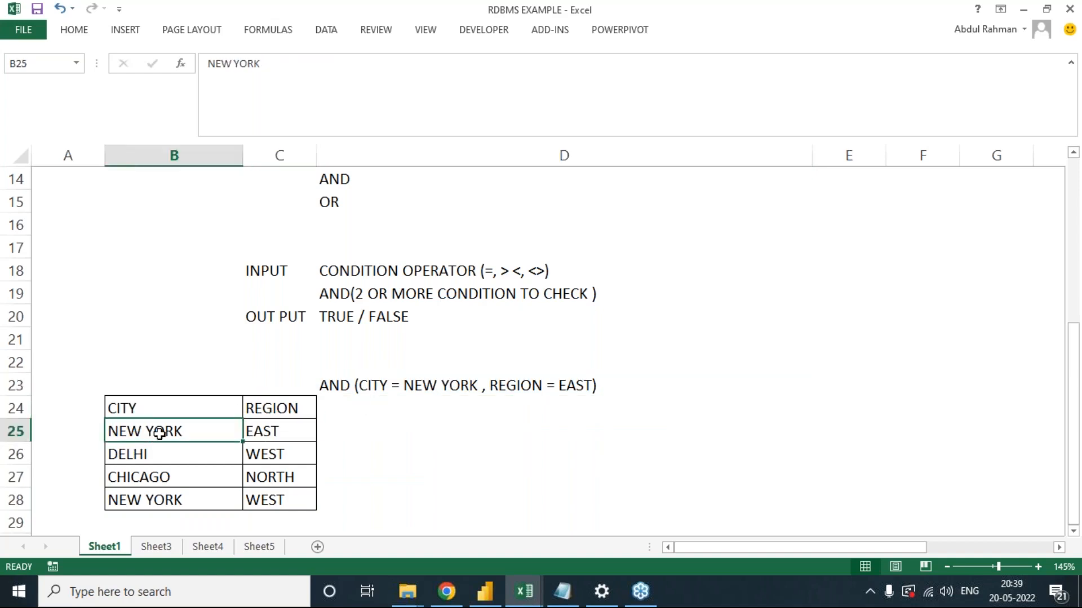
click(281, 431)
click(349, 433)
text(TR)
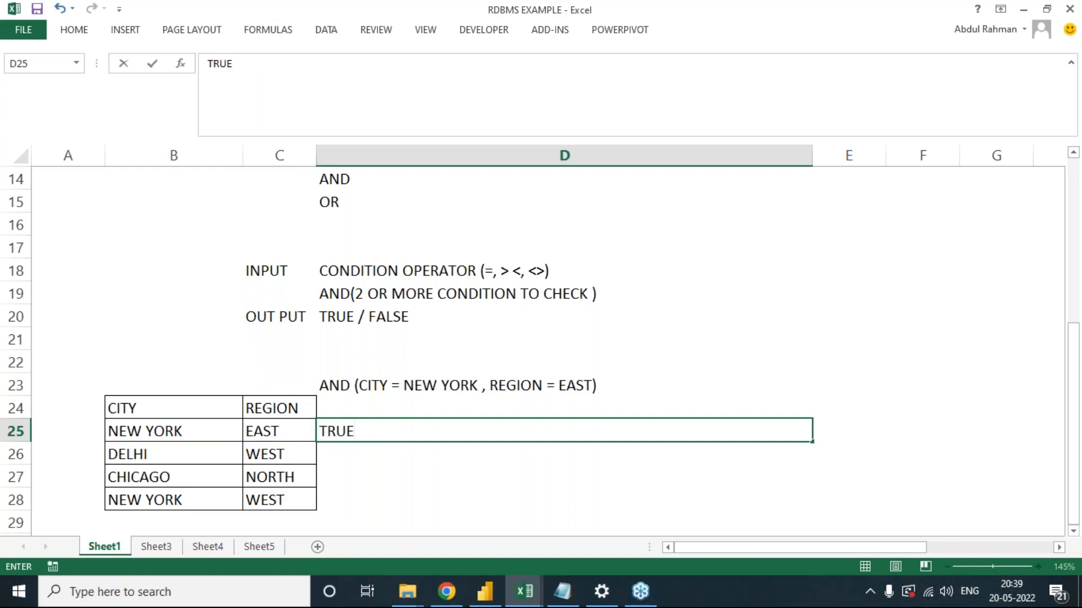
text(UE)
key(Tab)
Enter FALSE in D26 and D27 as the AND results for the DELHI and CHICAGO records.
click(403, 385)
drag(175, 459, 272, 462)
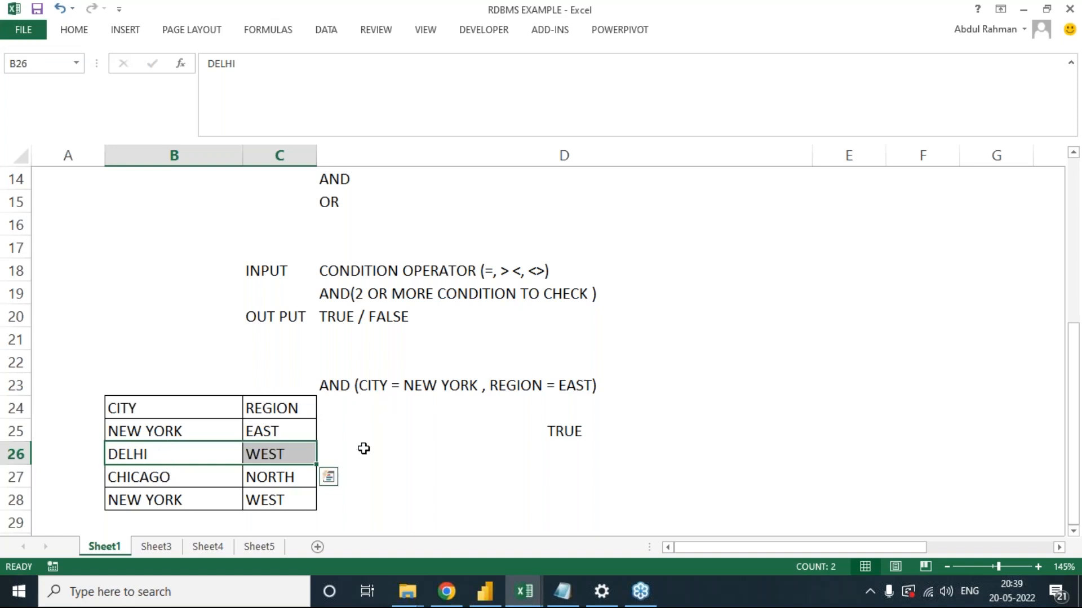
drag(363, 449, 360, 469)
text(FALSE)
key(BackSpace)
key(BackSpace)
text(LSE)
key(Return)
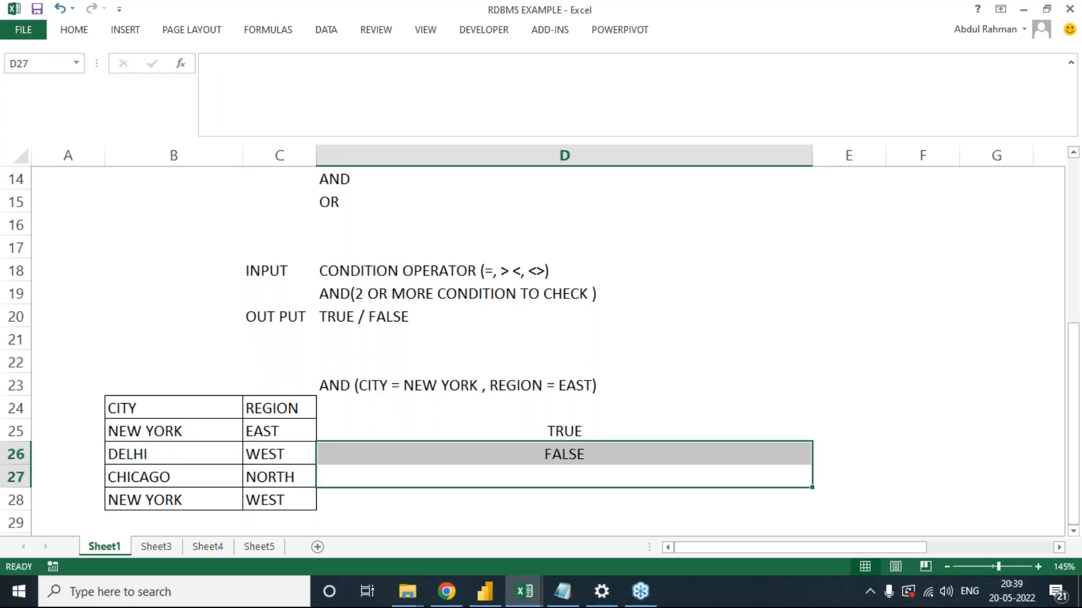
text(FALSE)
key(Return)
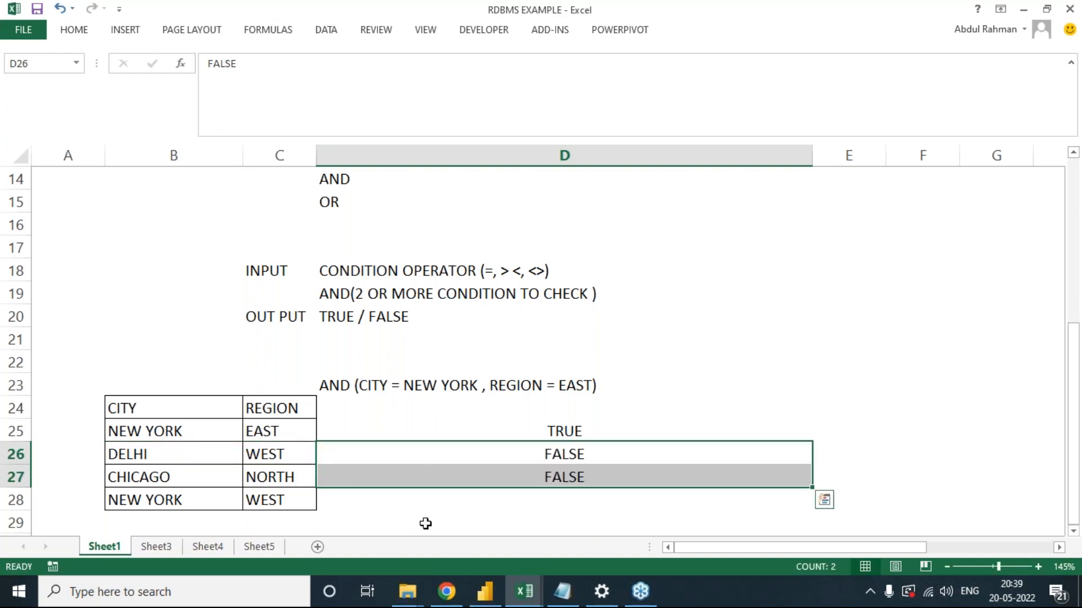
Compare the NEW YORK and WEST record in row 28 with the AND condition and enter FALSE in D28.
click(416, 509)
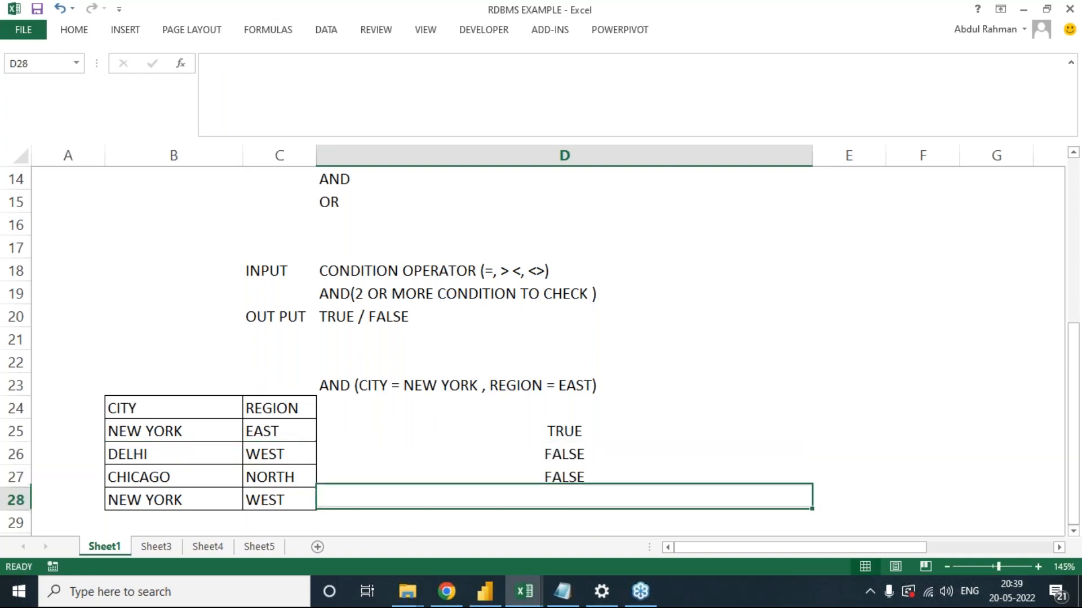
click(186, 506)
click(251, 500)
click(420, 387)
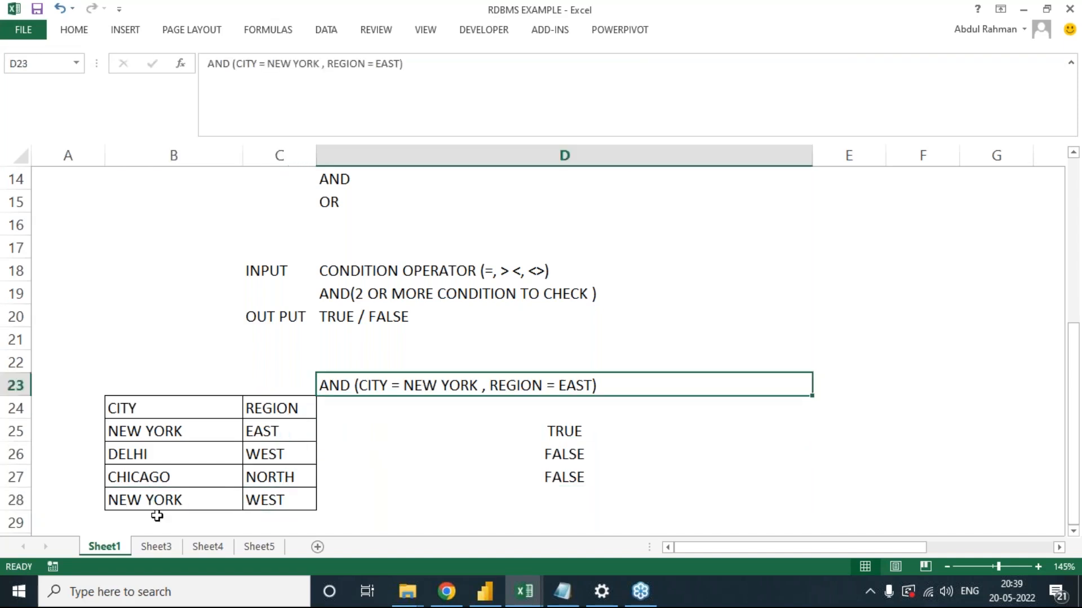
click(154, 501)
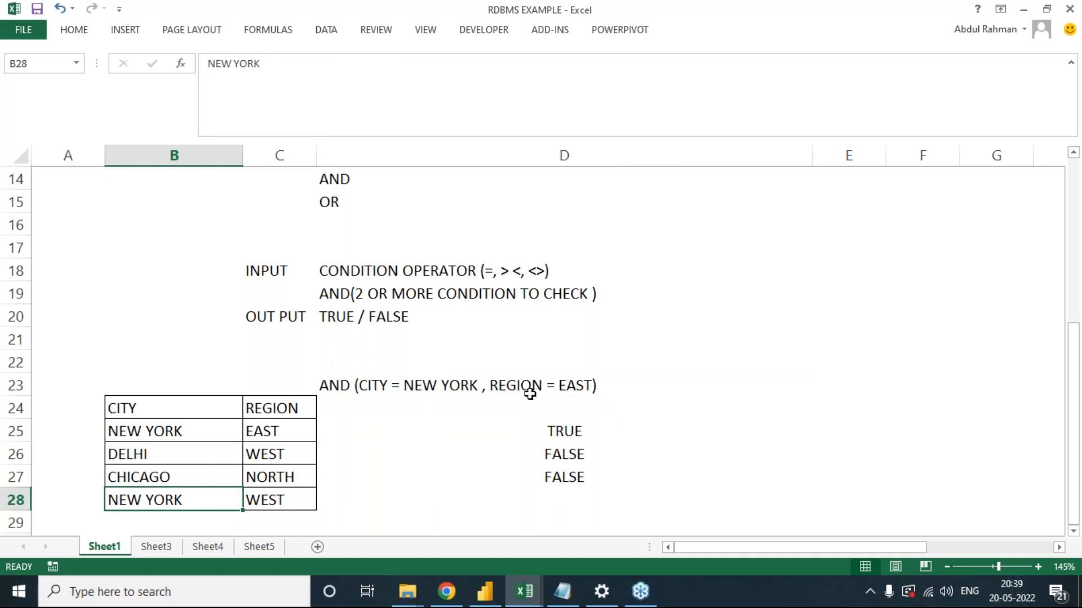
click(292, 500)
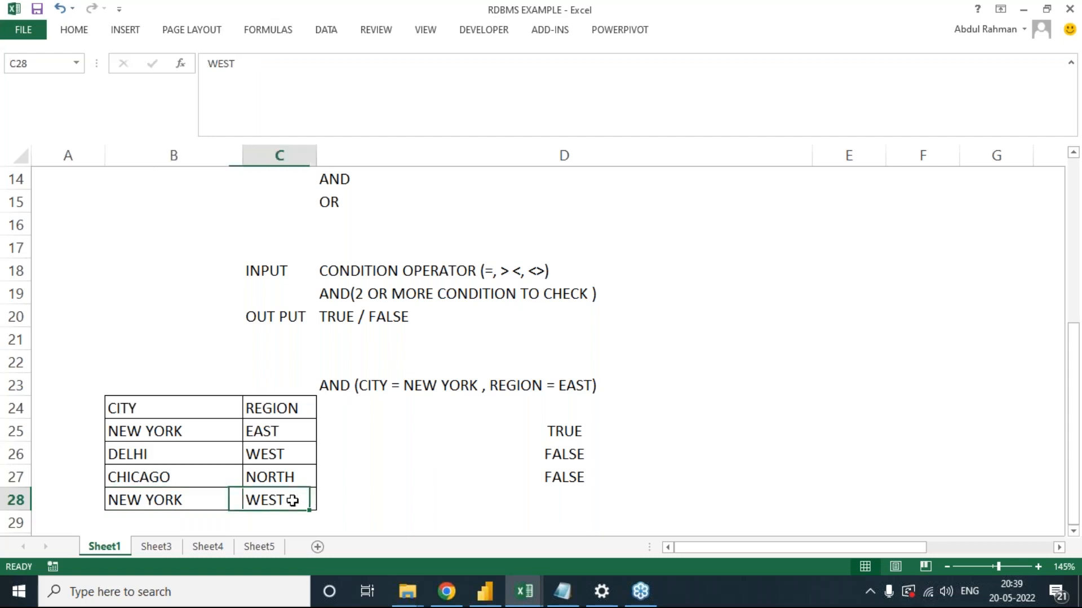
click(442, 387)
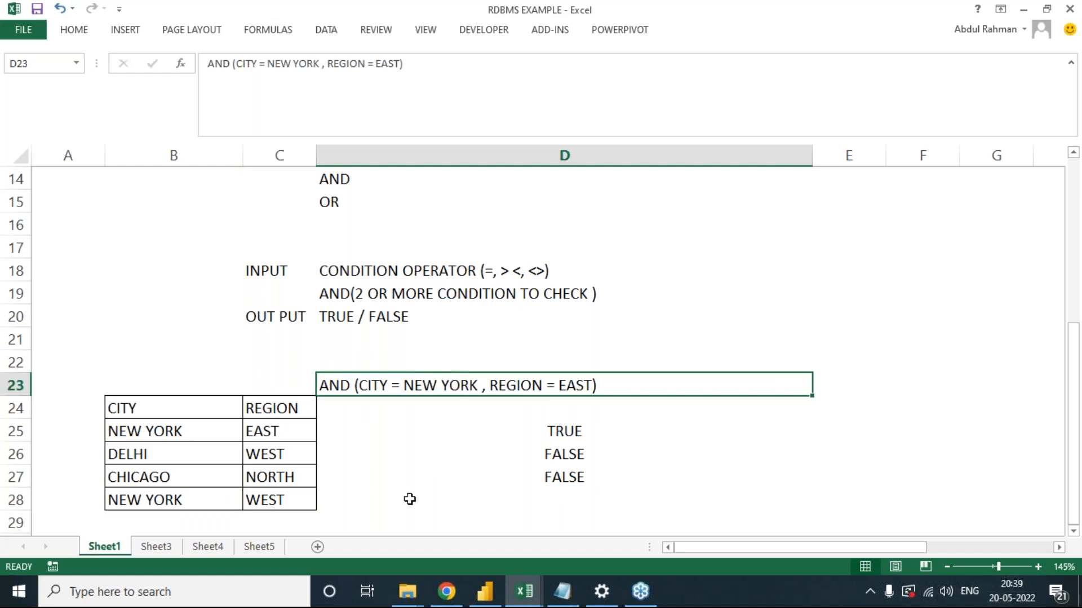
click(446, 501)
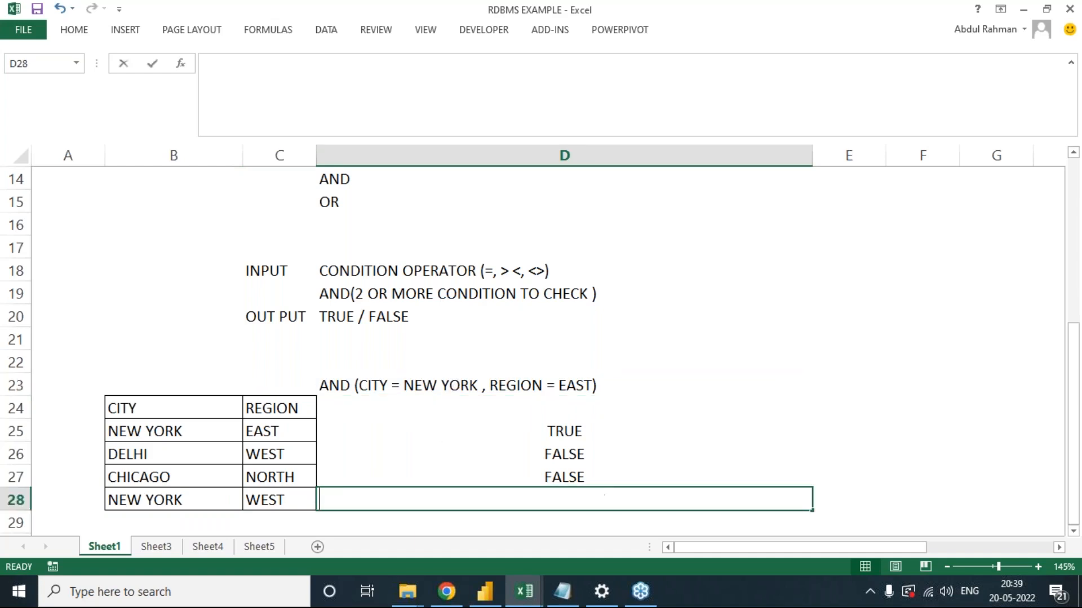
text(FLLSE)
key(Return)
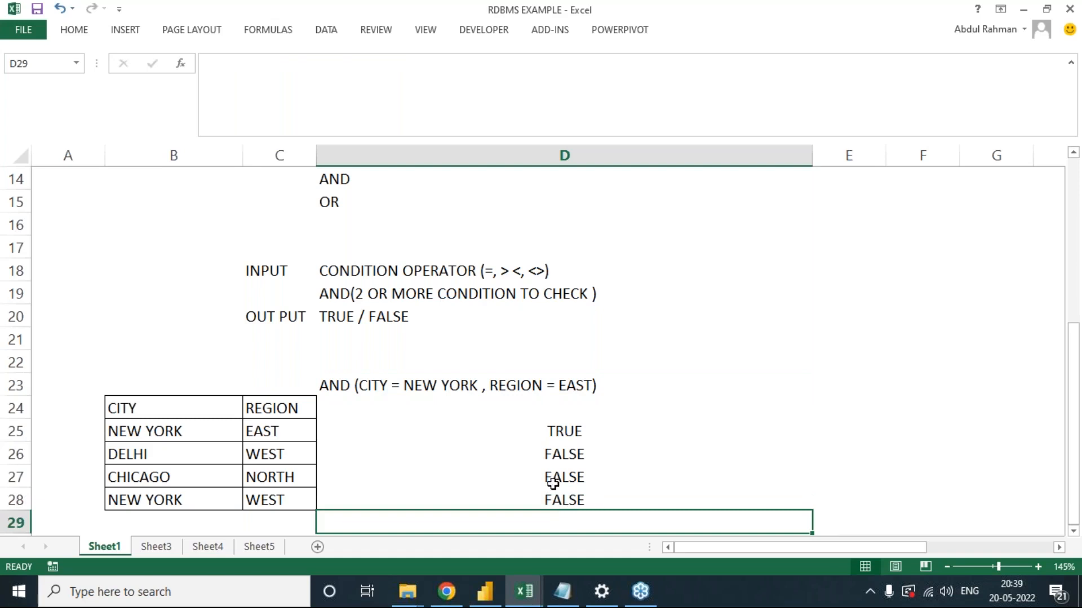
Extend the AND example in D23 with a third condition, SALES REP = a sales representative's first name, inside the closing bracket.
key(Up)
key(Up)
key(Up)
key(Up)
key(Up)
key(Up)
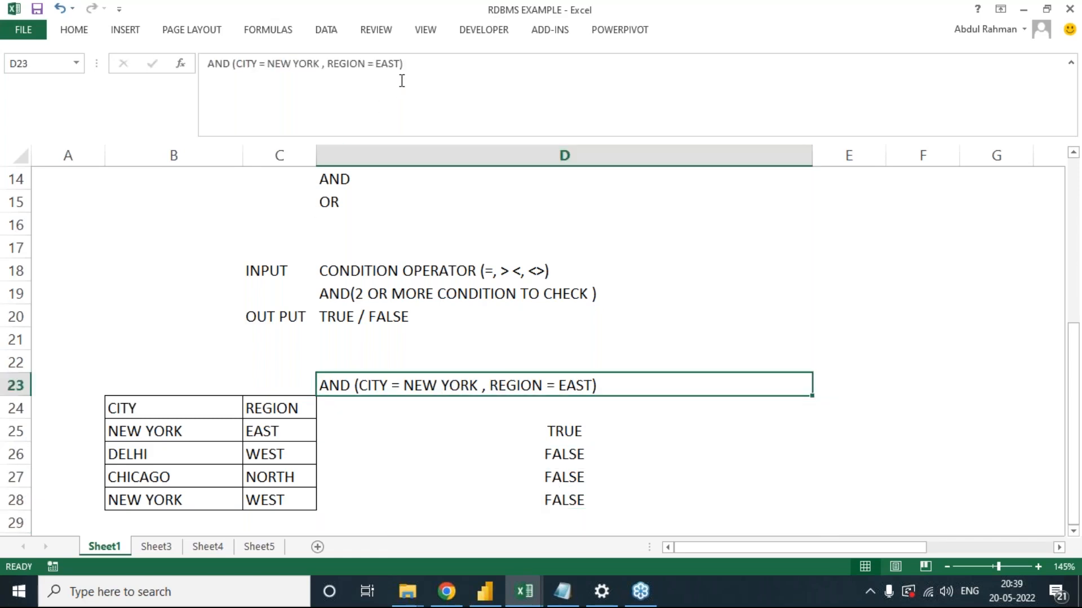
click(401, 63)
text(,)
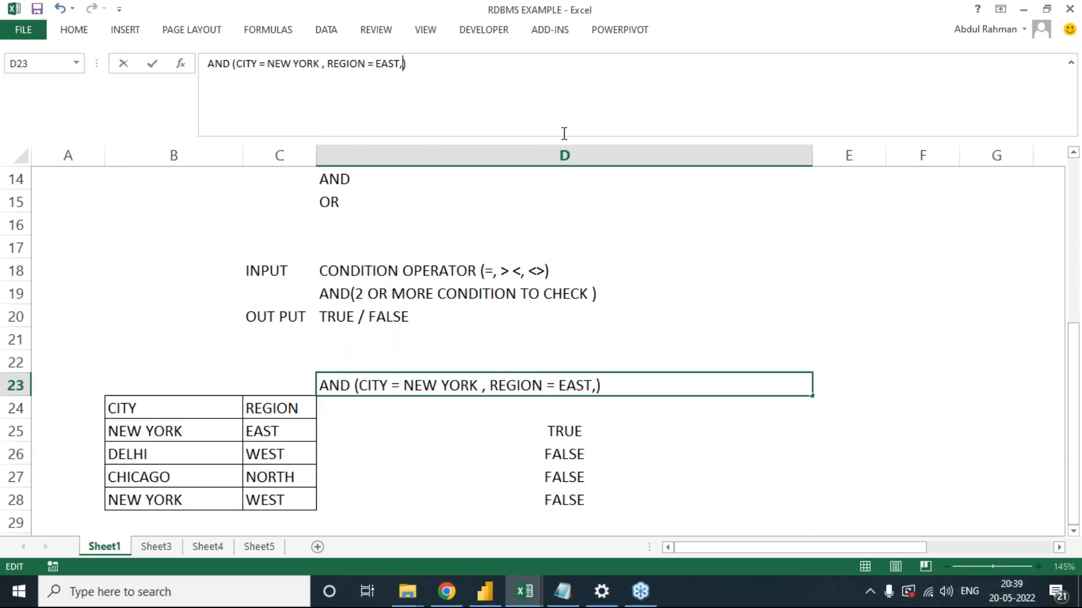
text(SE)
key(BackSpace)
text(ALESREP)
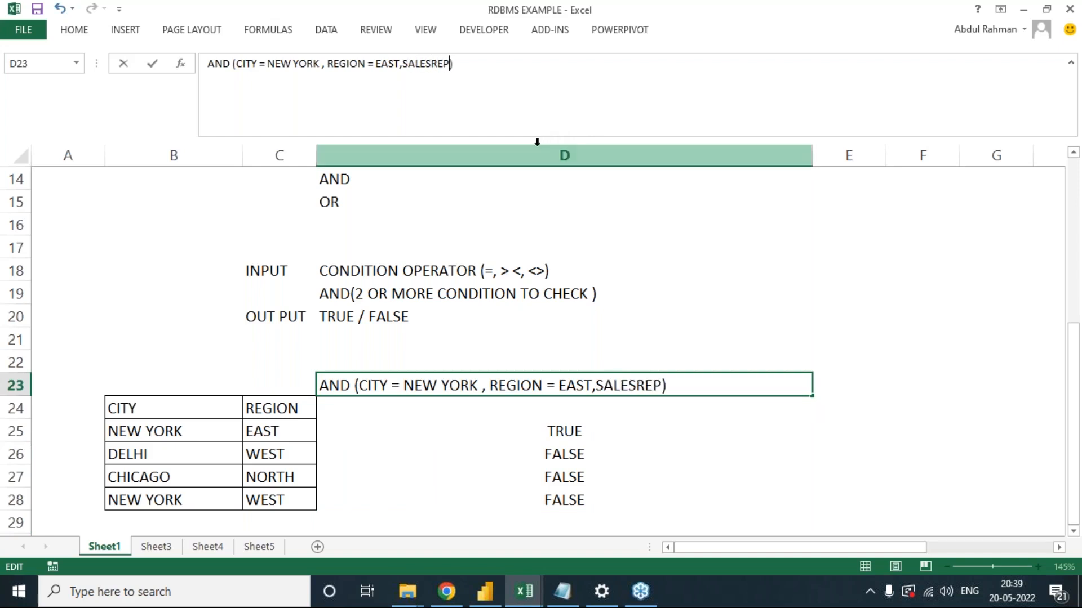
key(BackSpace)
key(BackSpace)
key(BackSpace)
key(BackSpace)
text(S REP)
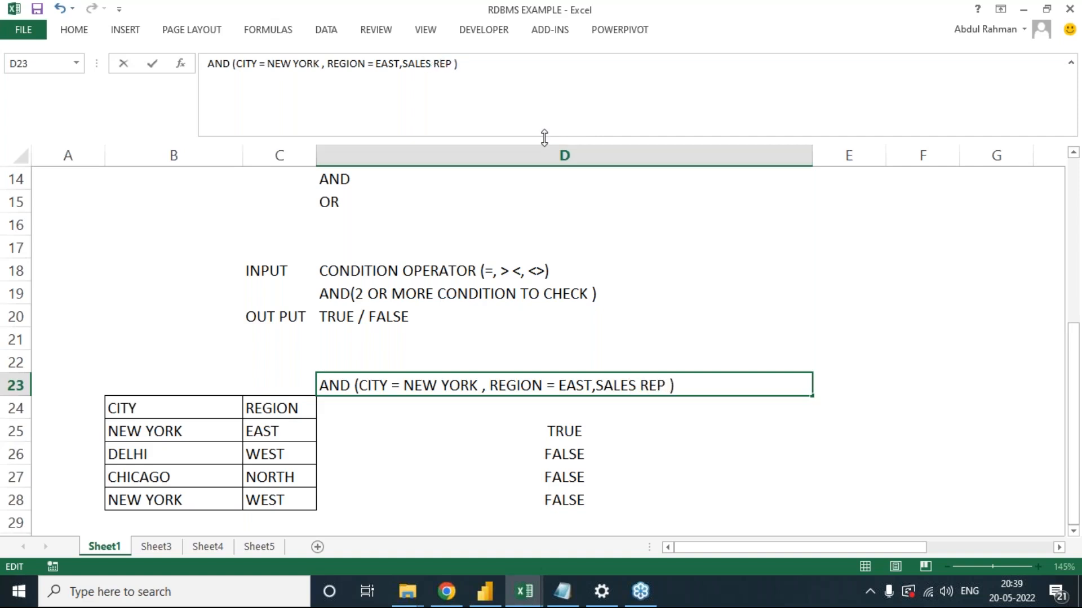
text( = ABDUL)
key(Return)
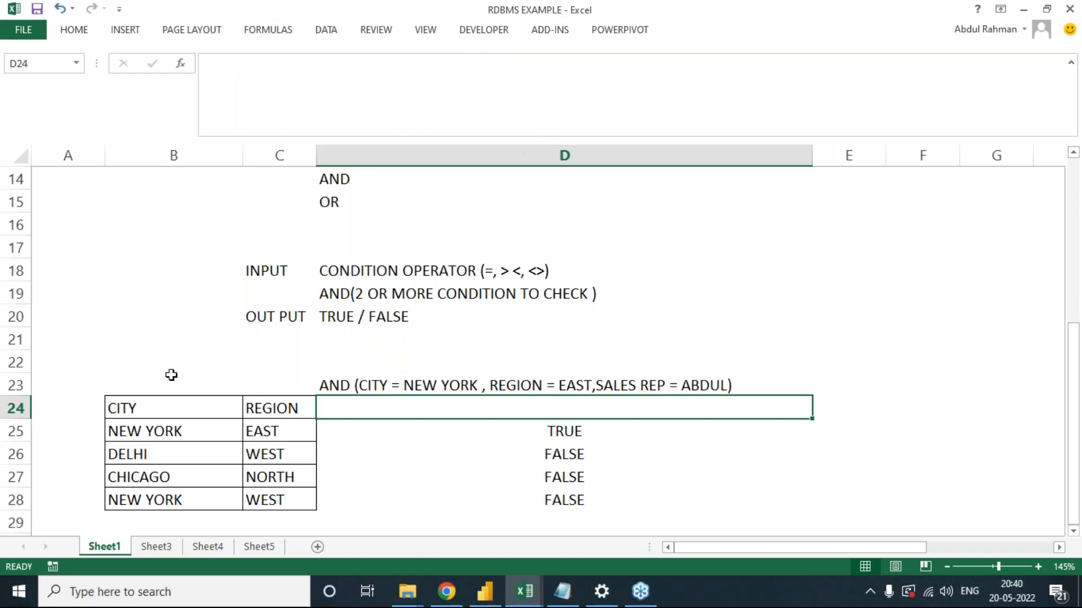
Add the heading "SALES REP" in A24 and enter the representative's name from the D23 condition in A25.
click(89, 407)
text(SALES REP)
key(Return)
text(AB)
key(Escape)
text(ABDUL)
key(Return)
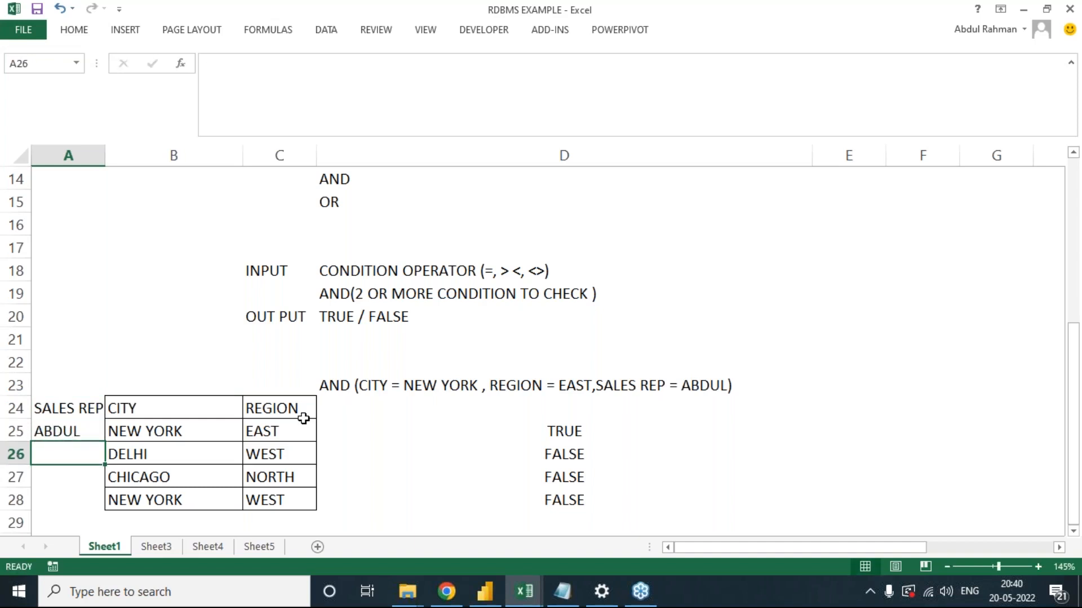
Fill the remaining sales reps with "XYZ" in A26, "ABC" in A27 and the representative's name from D23 in A28.
text(XYZ)
key(Return)
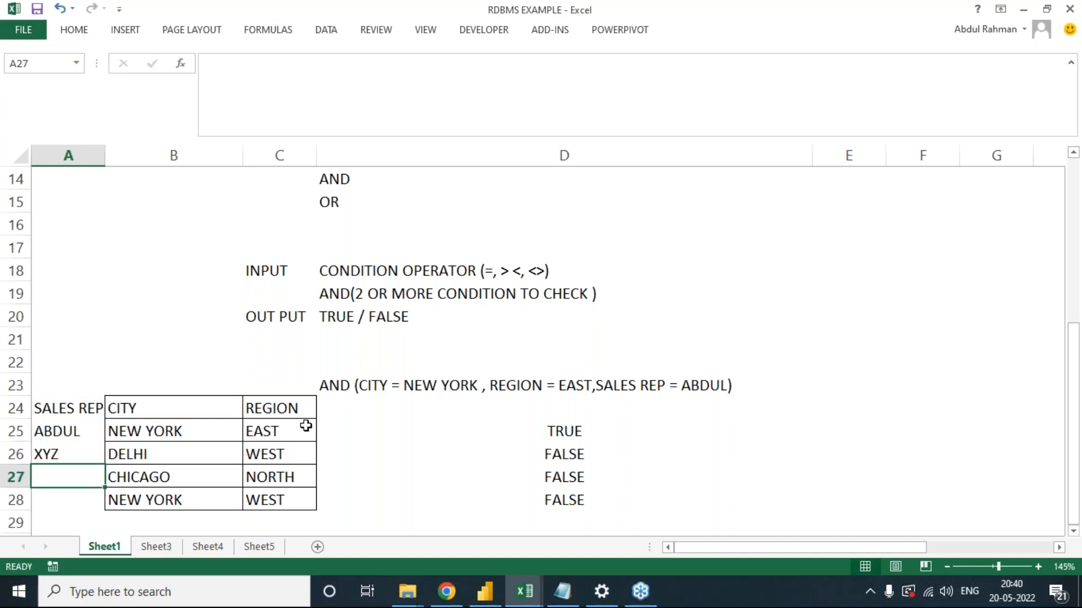
text(AB)
key(BackSpace)
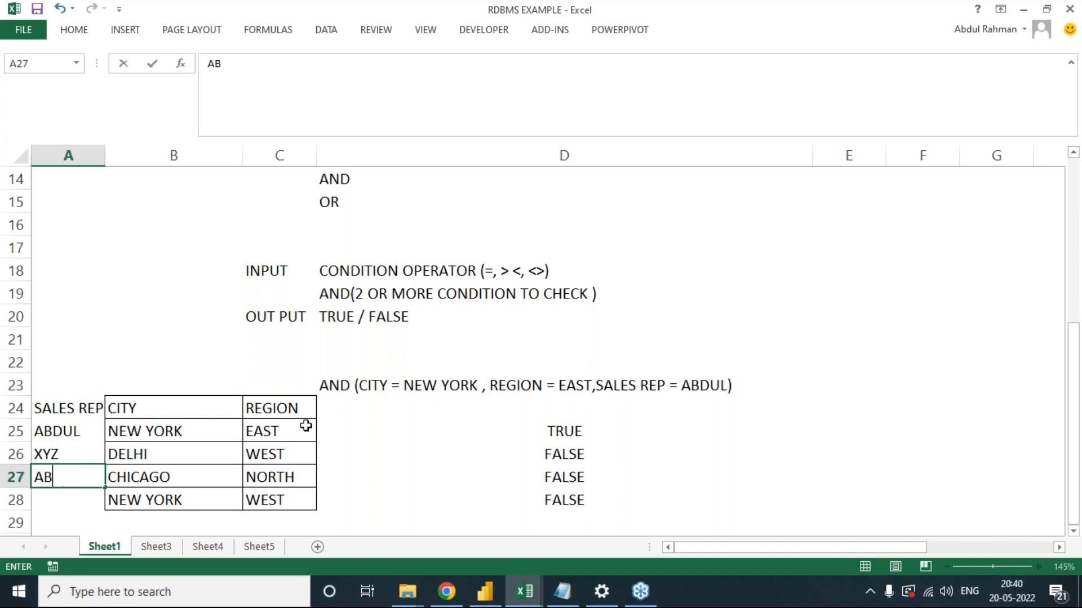
text(C)
key(Return)
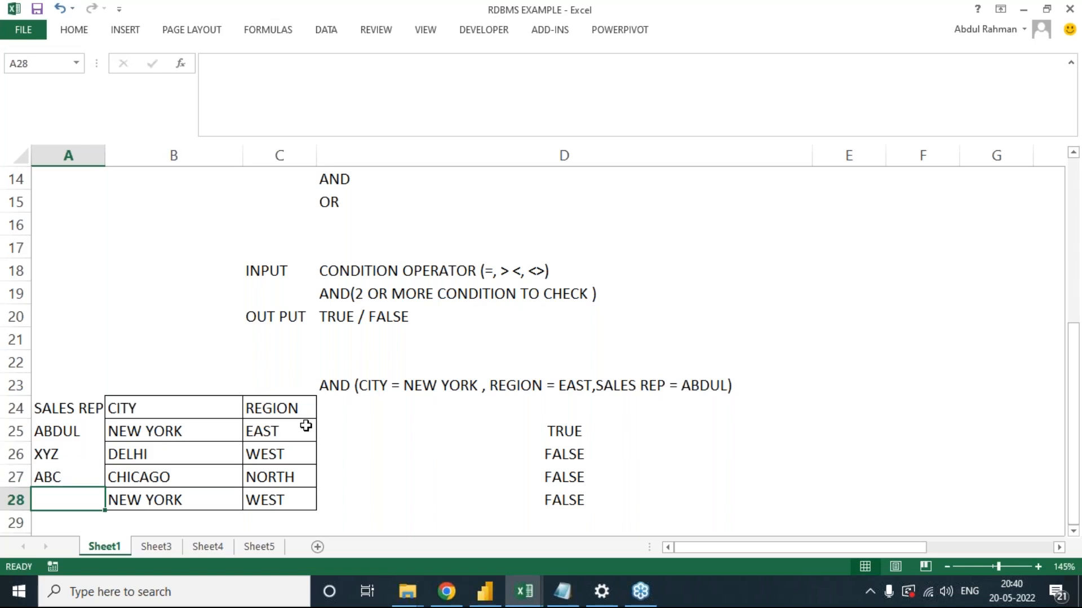
text(ABDU)
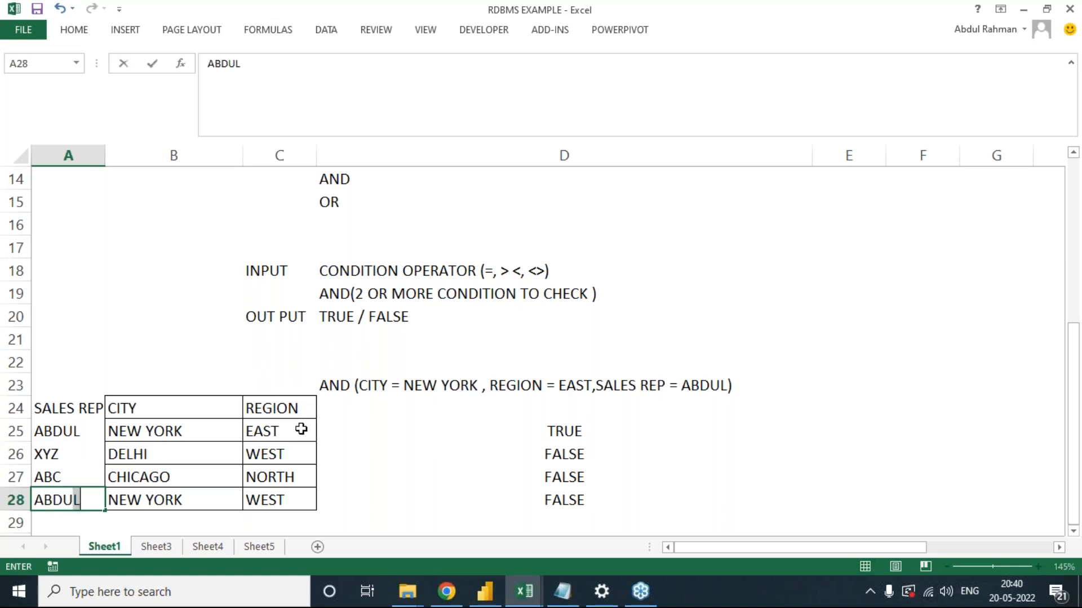
text(L)
key(Tab)
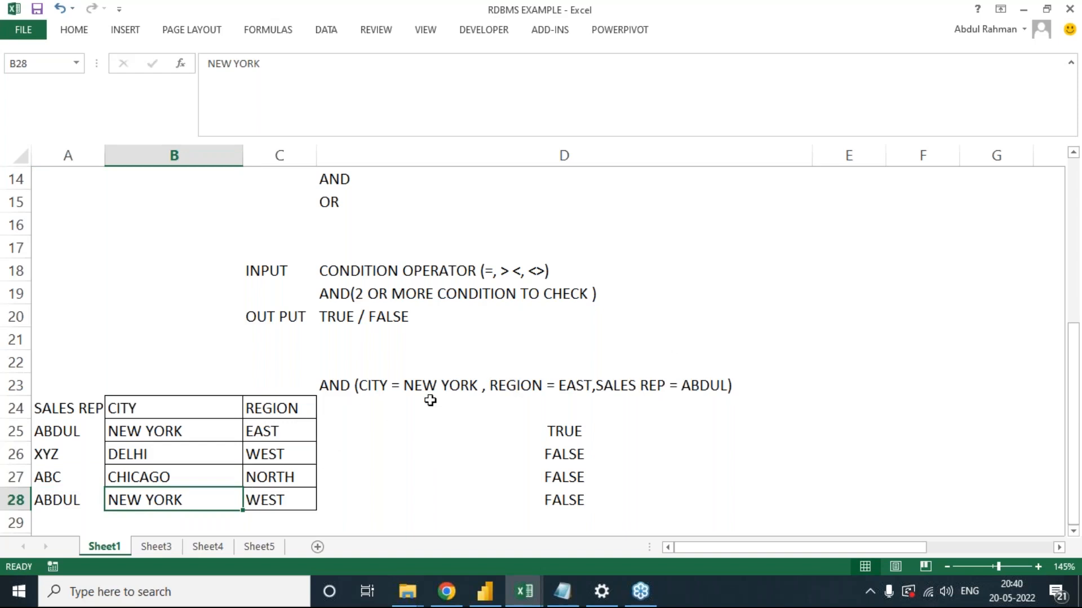
Check the city, region and sales rep in row 25 against the three conditions of the AND example in D23.
click(409, 387)
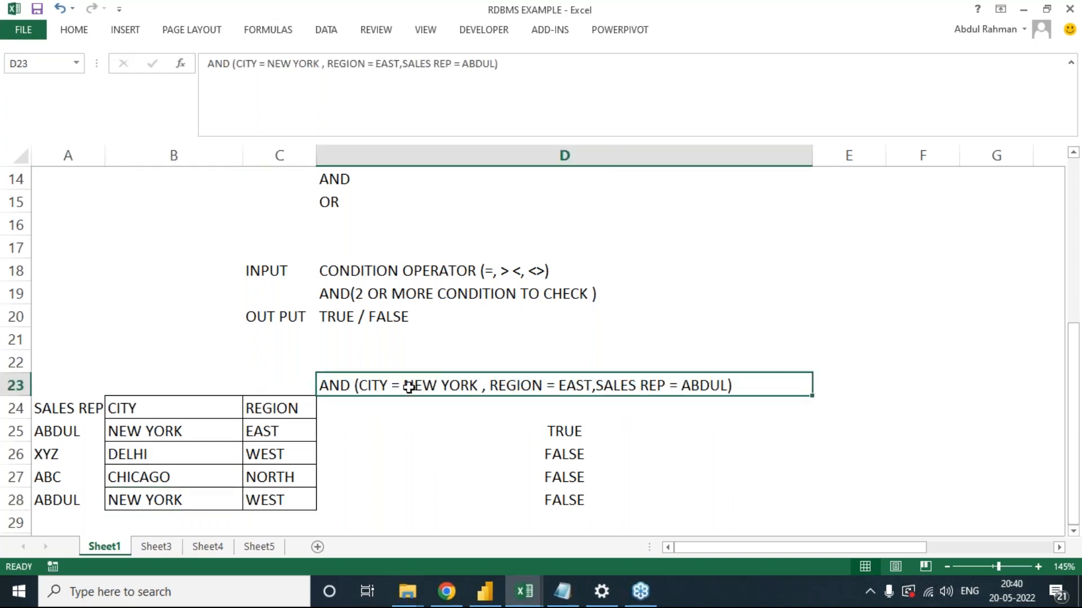
click(148, 430)
click(566, 386)
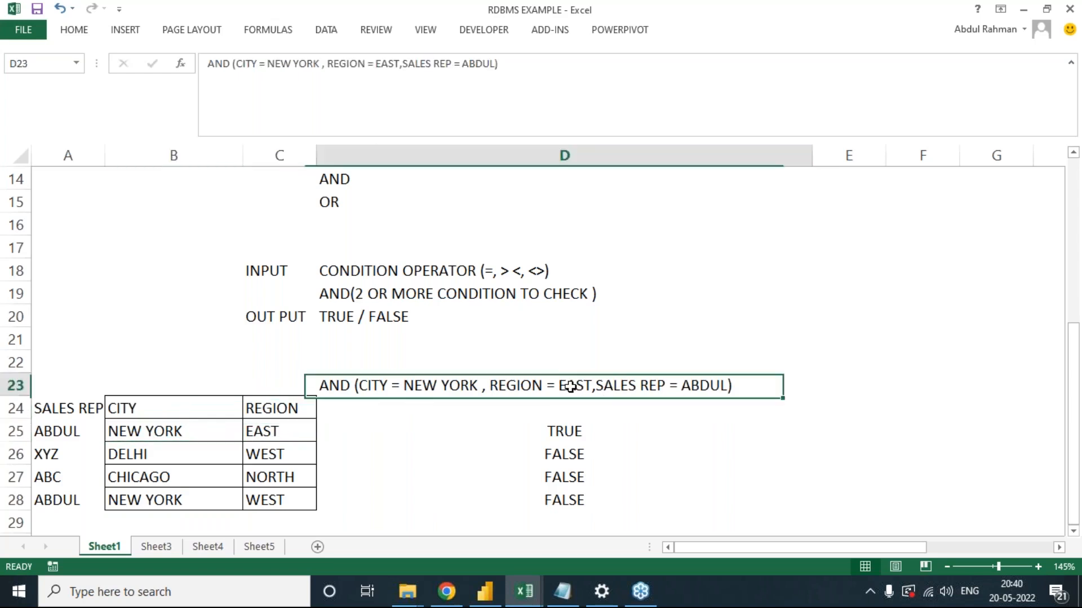
click(265, 432)
click(683, 387)
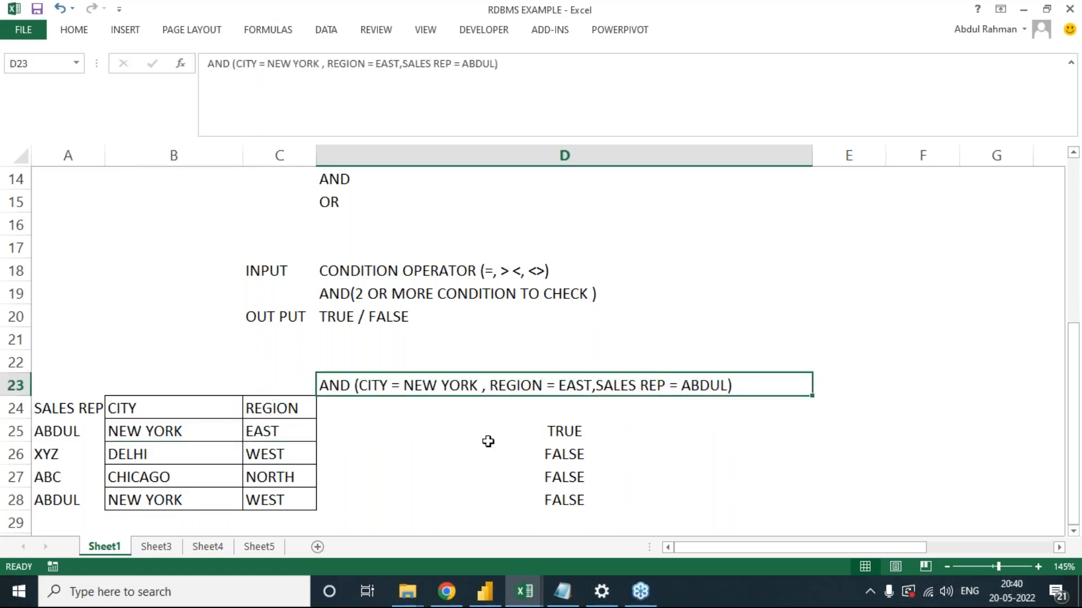
click(71, 427)
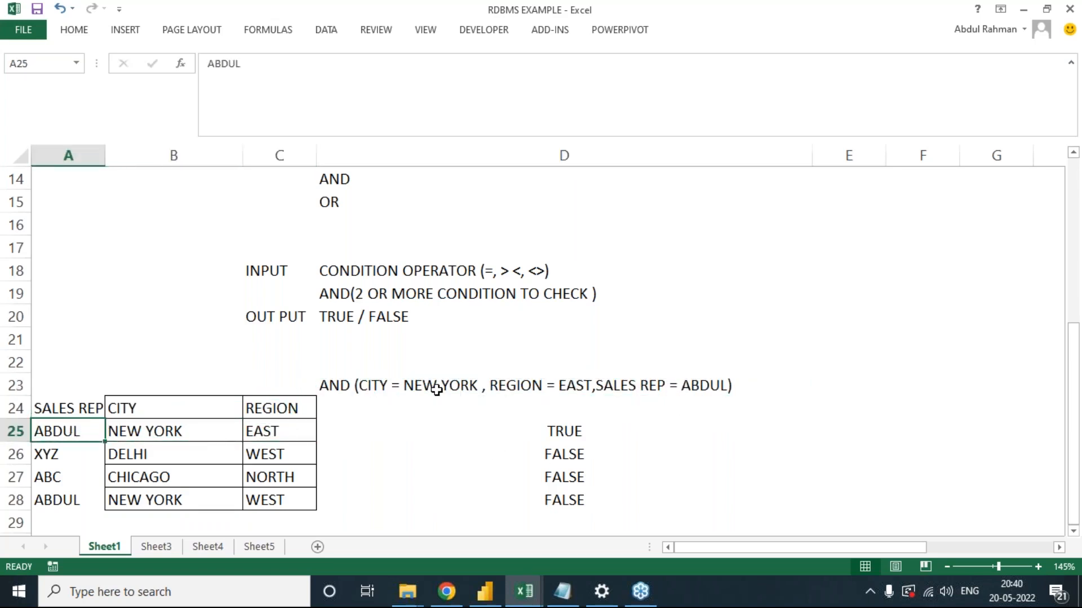
click(562, 420)
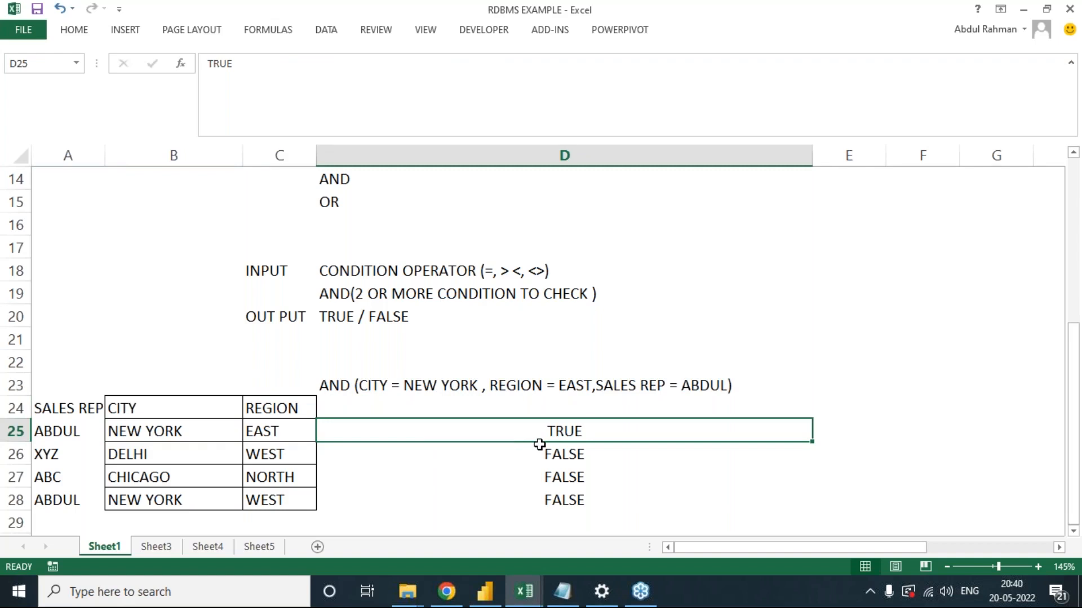
click(158, 431)
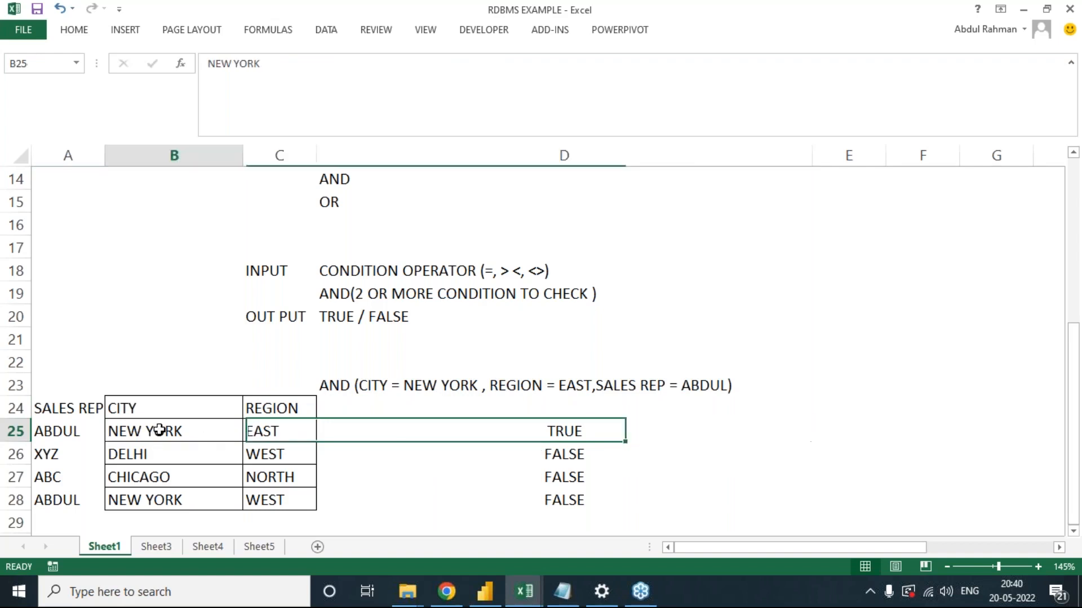
click(259, 435)
click(61, 432)
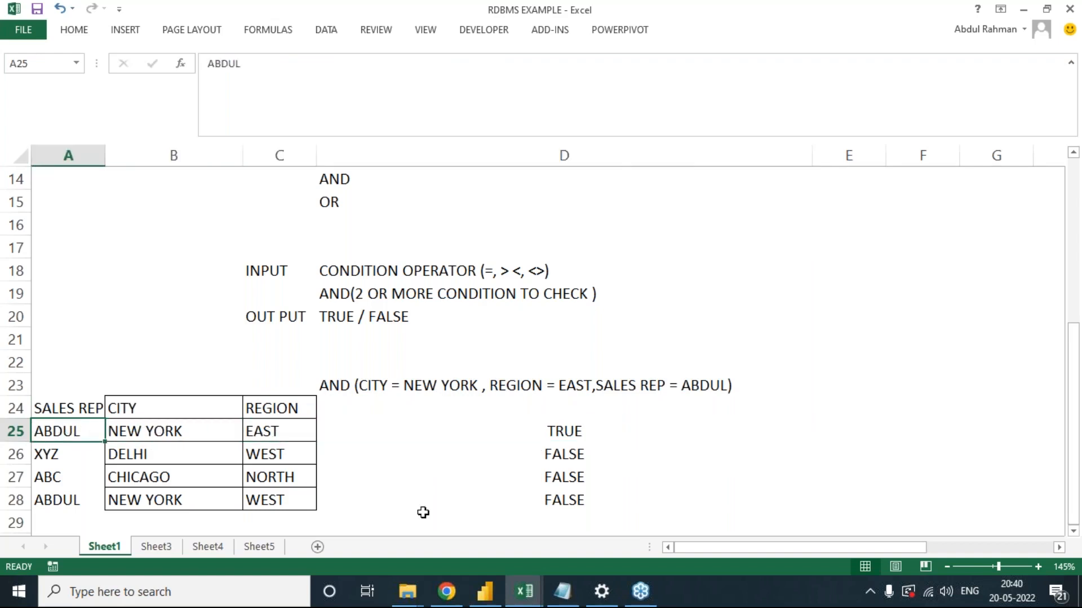
Change the sales rep in A25 to "EDUREKA" and set the AND result in D25 to FALSE.
text(EDUREKA)
key(Tab)
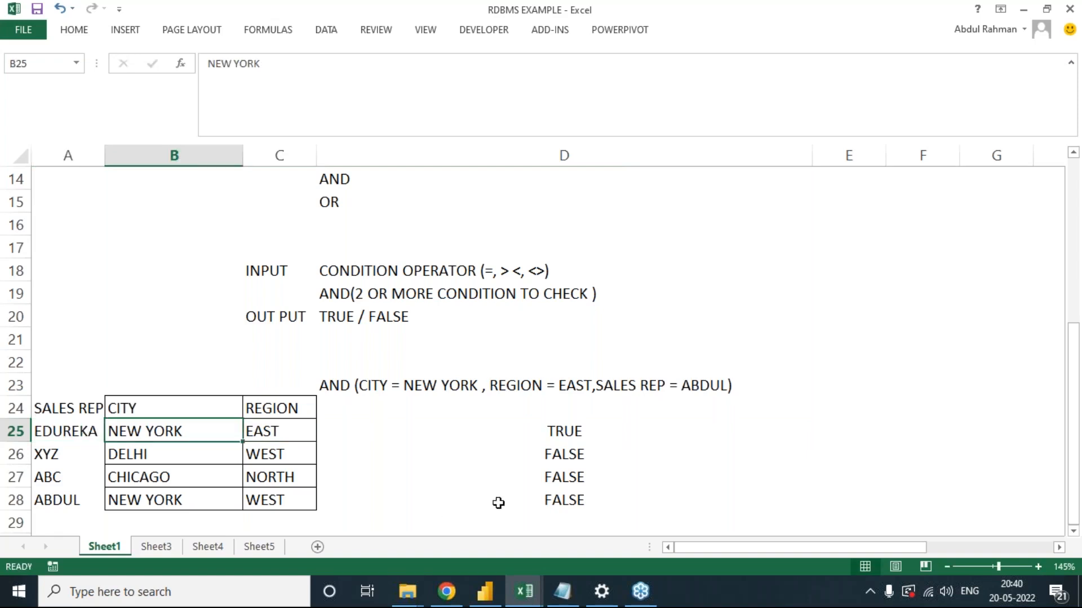
click(545, 436)
text(FALSE)
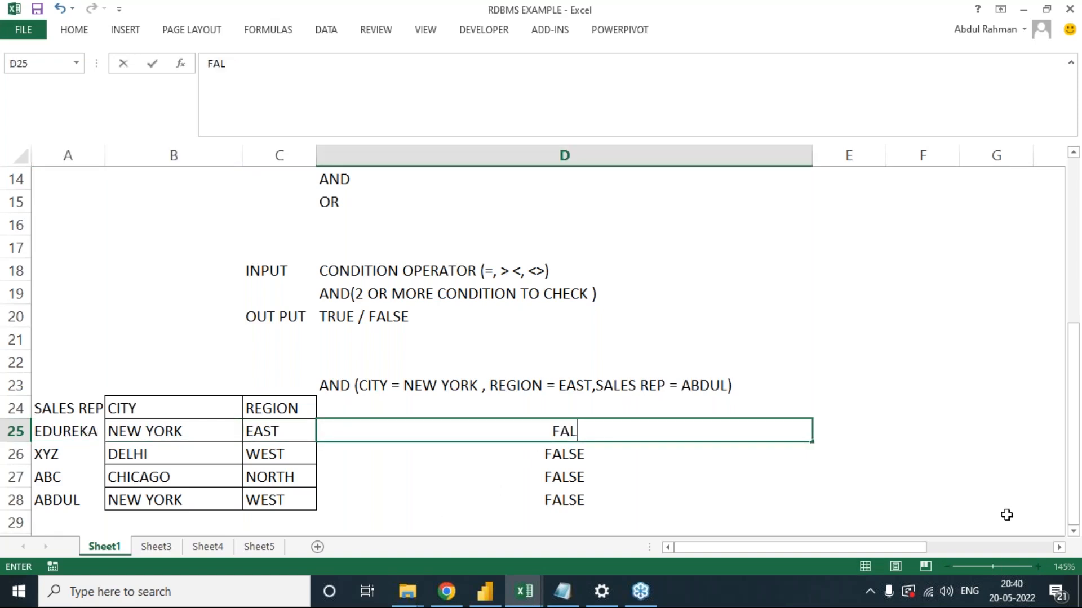
key(Tab)
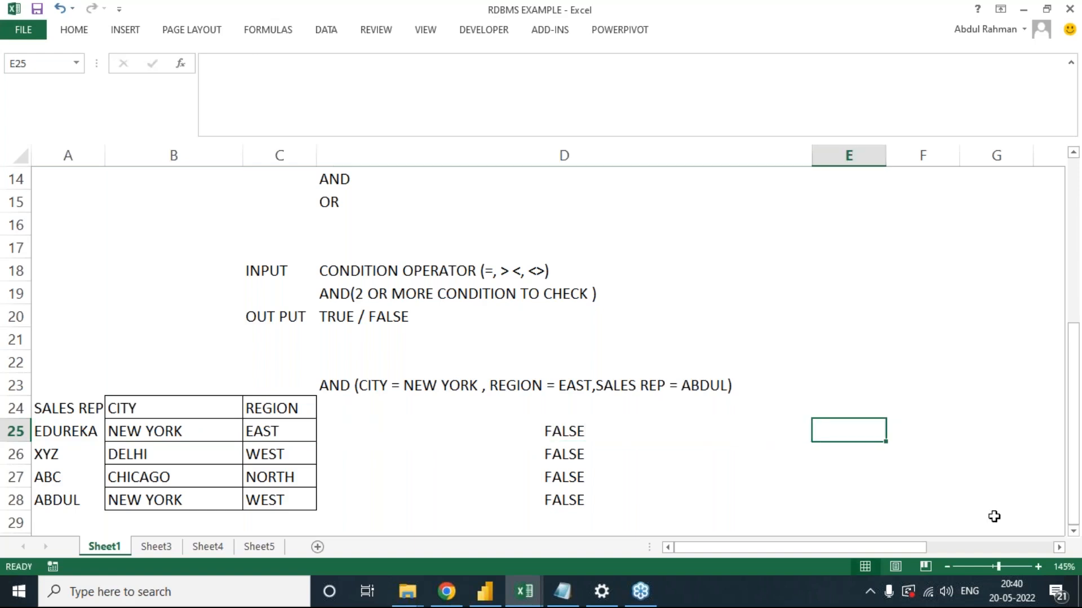
Add "IF" in D13 above the AND entry and "CONDTION" in D16 below the OR entry.
click(356, 387)
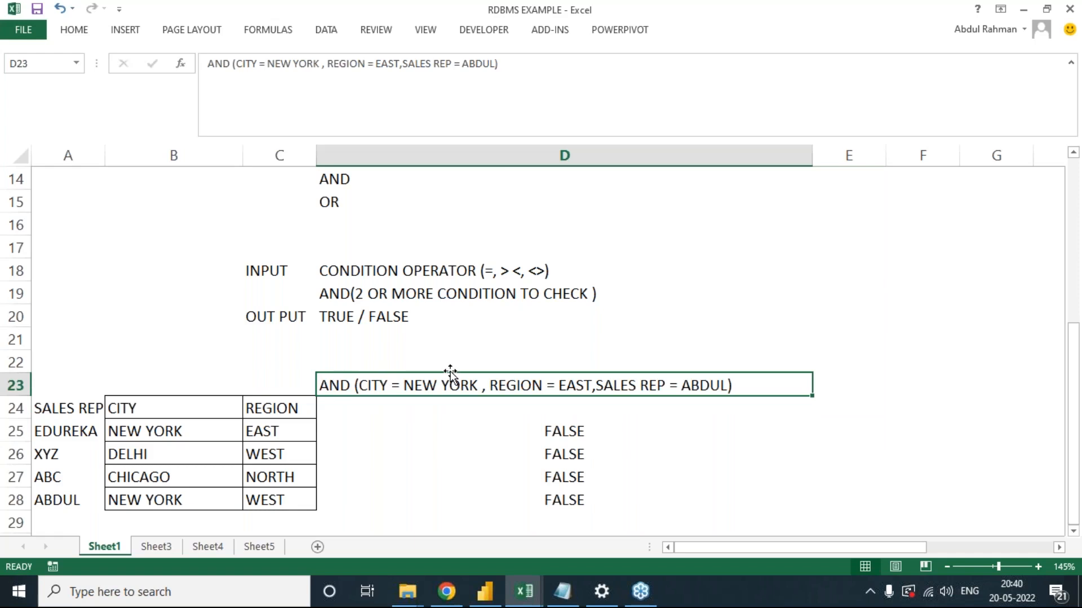
scroll(450, 373, up, 1)
click(331, 269)
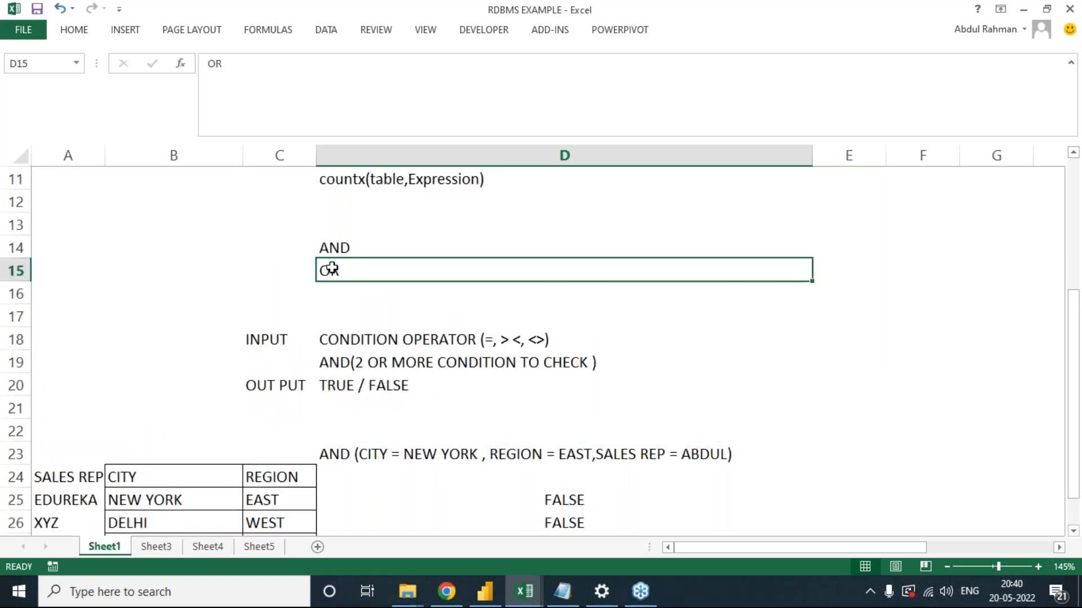
click(329, 242)
click(334, 272)
click(374, 249)
click(360, 222)
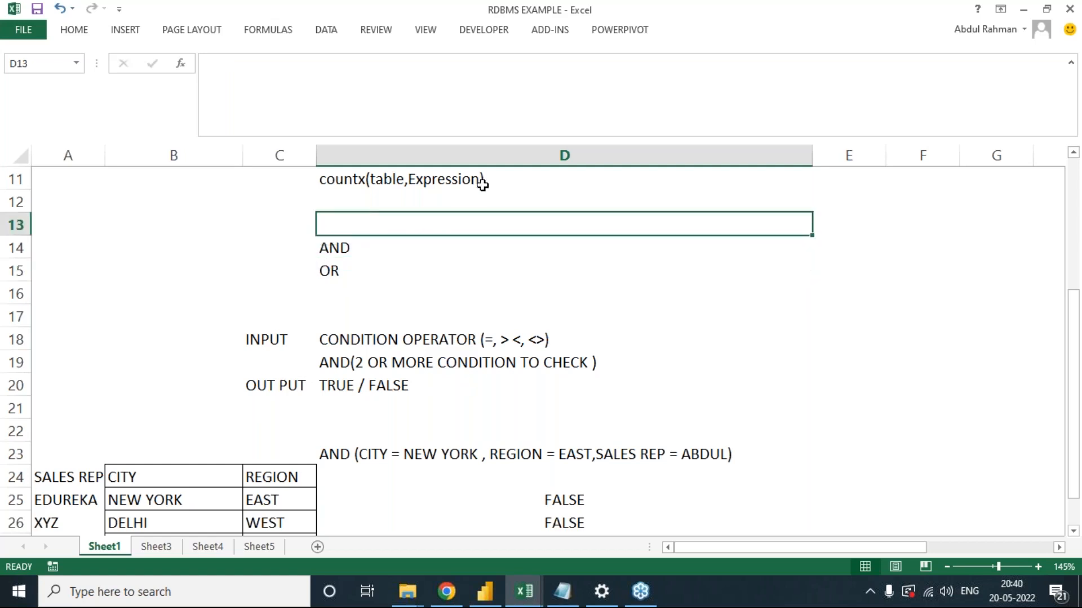
text(IF)
key(Tab)
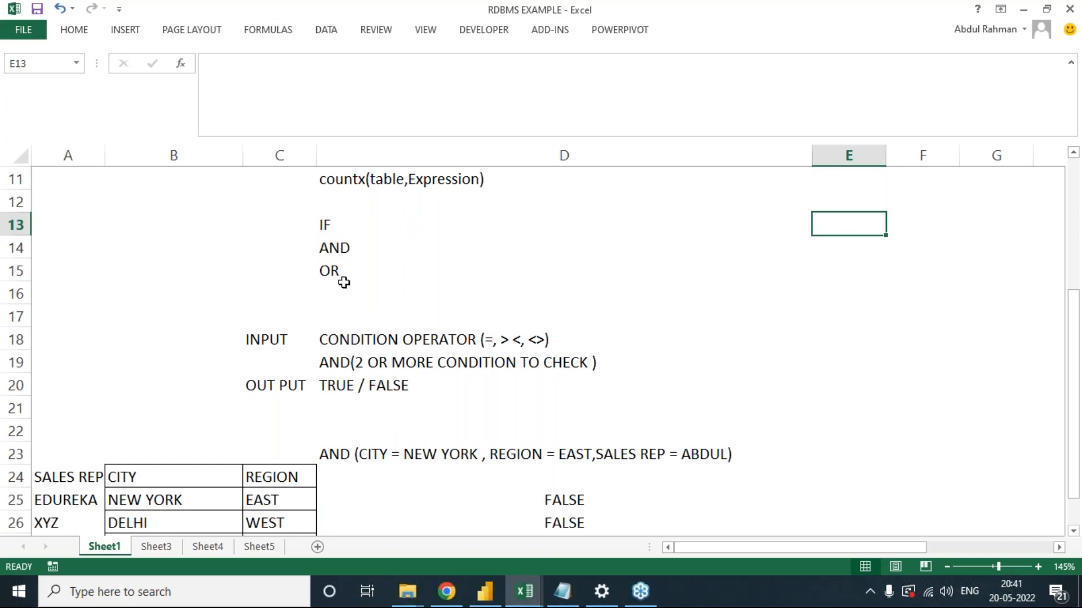
click(360, 293)
text(CONDTION)
key(Tab)
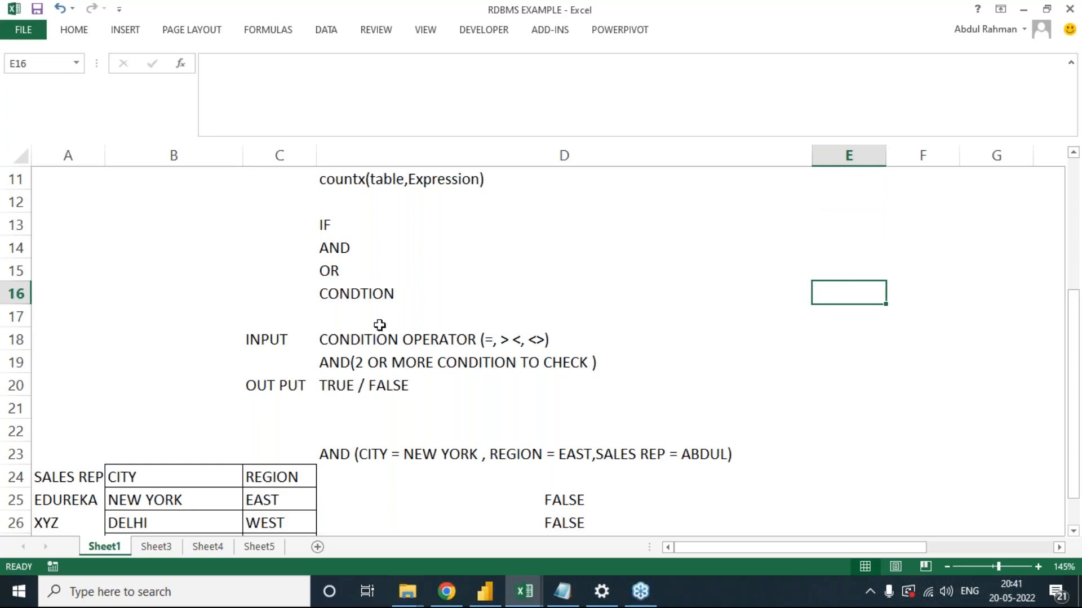
Copy the AND example from D23 into D30.
click(340, 258)
click(345, 274)
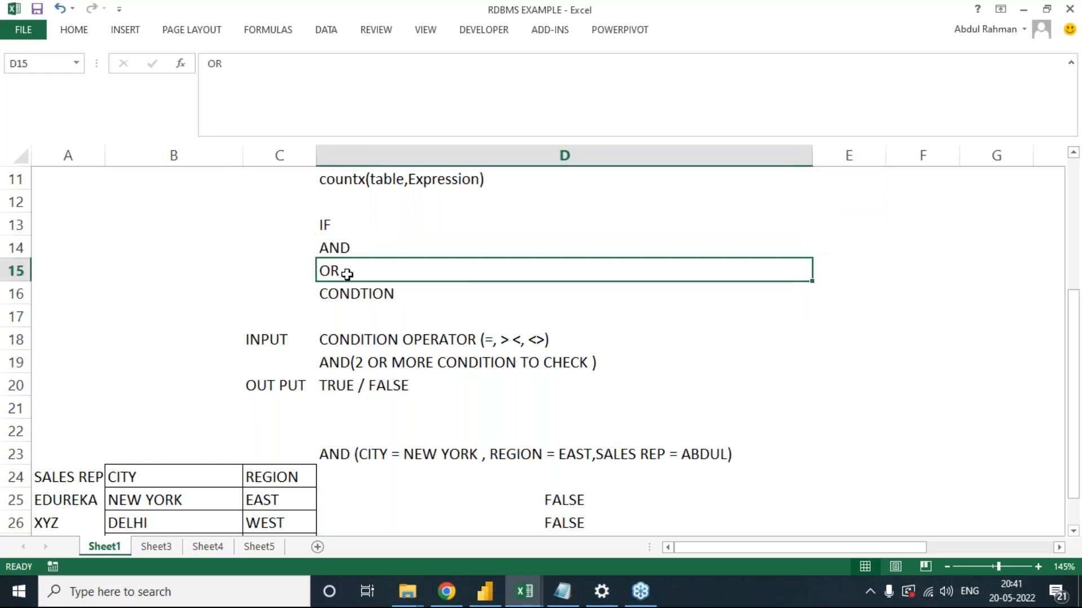
click(437, 296)
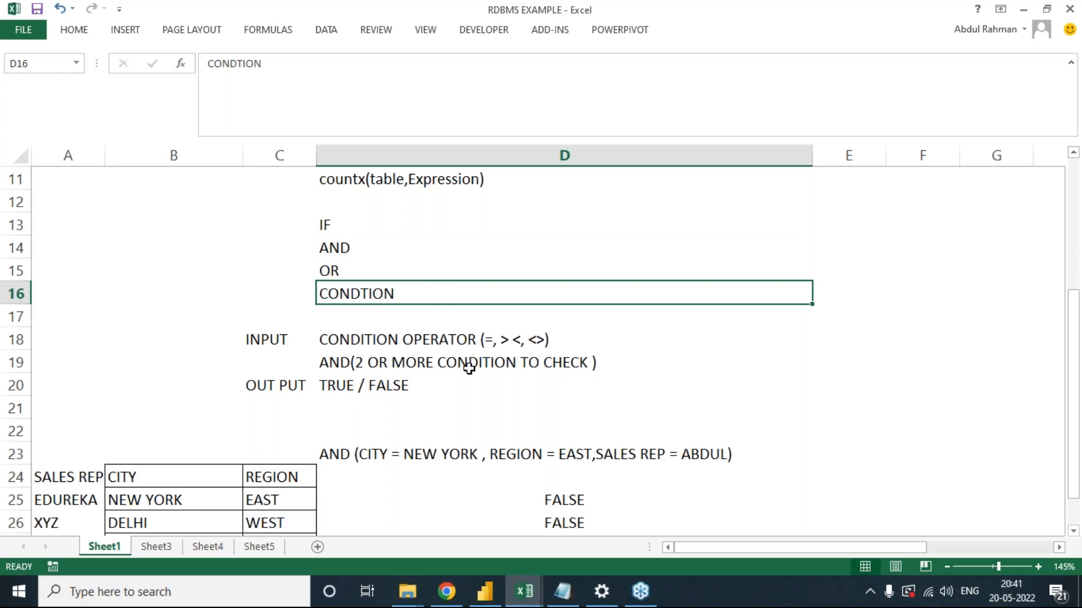
scroll(467, 383, down, 2)
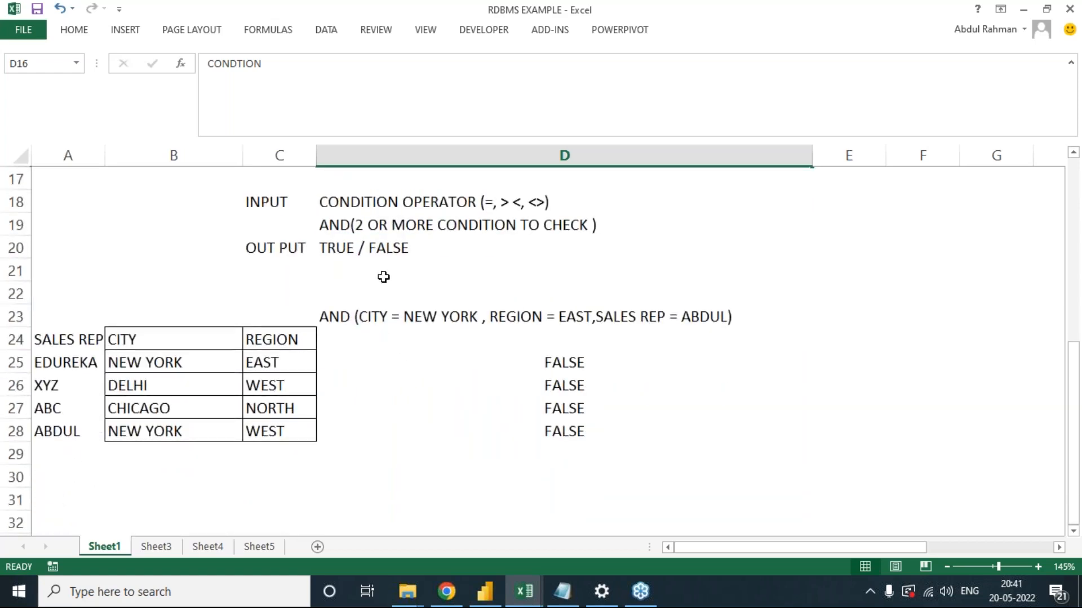
click(343, 318)
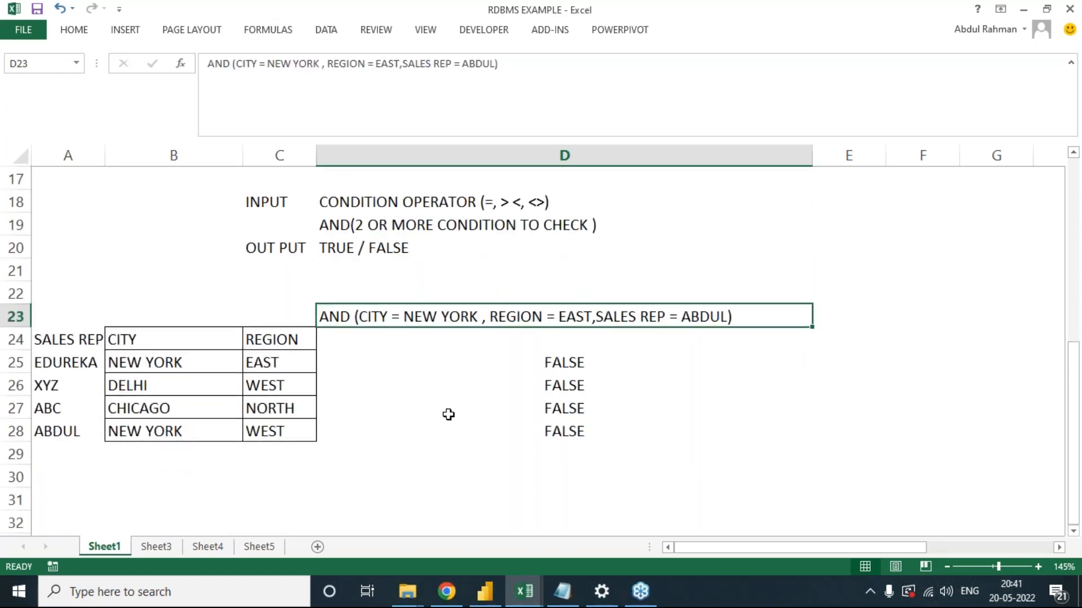
key(ctrl+c)
click(355, 476)
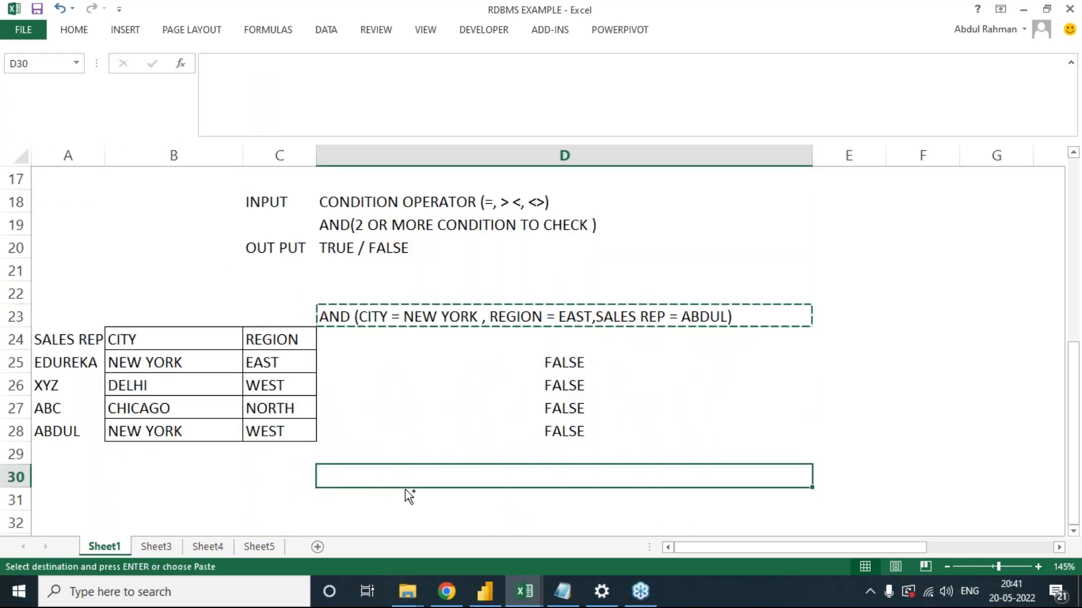
key(ctrl+v)
click(477, 500)
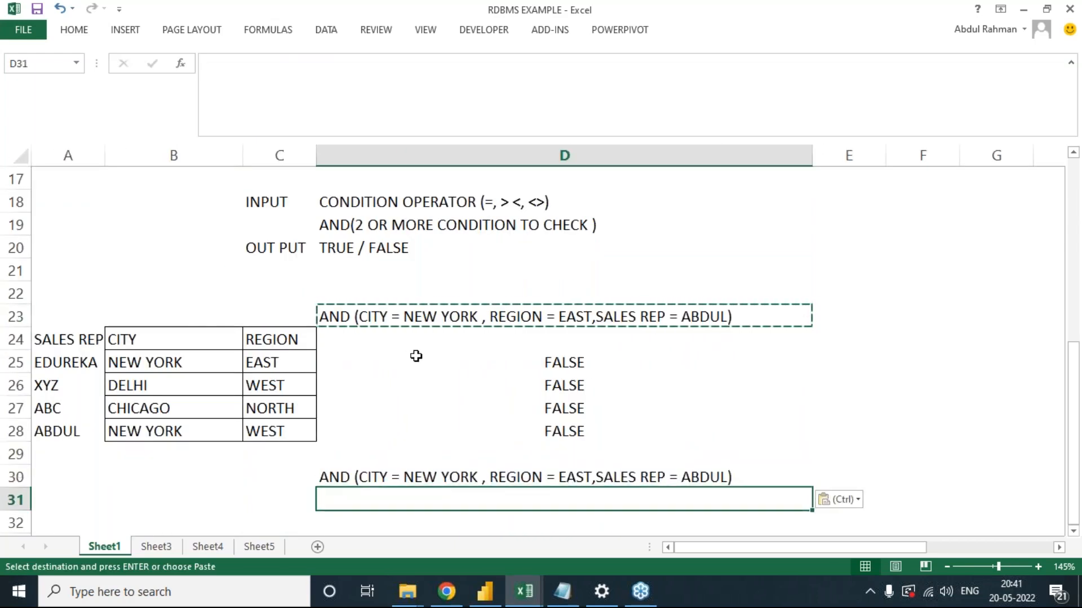
key(Escape)
Make the conditions "CITY = NEW YORK" and "REGION = EAST" bold within the AND example in D23.
click(377, 317)
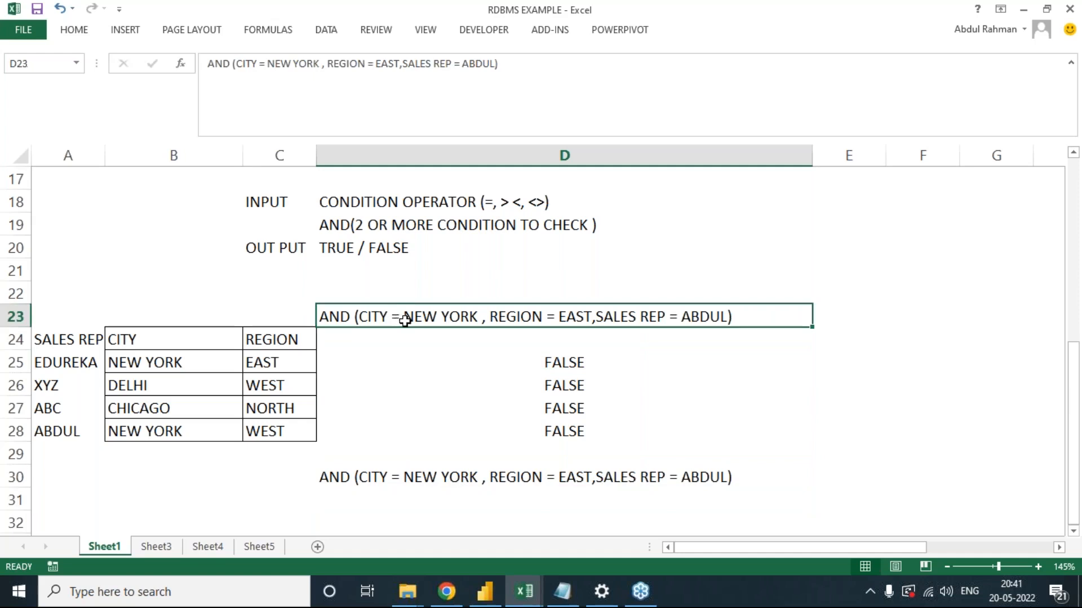
double_click(478, 317)
drag(482, 317, 359, 316)
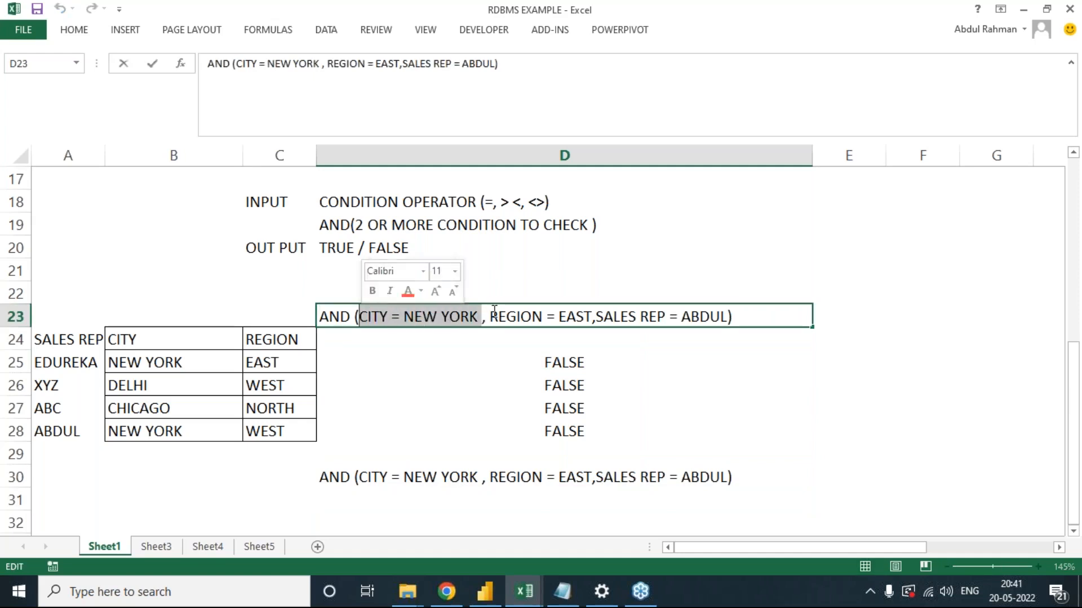
key(ctrl+b)
key(Return)
click(498, 317)
double_click(499, 316)
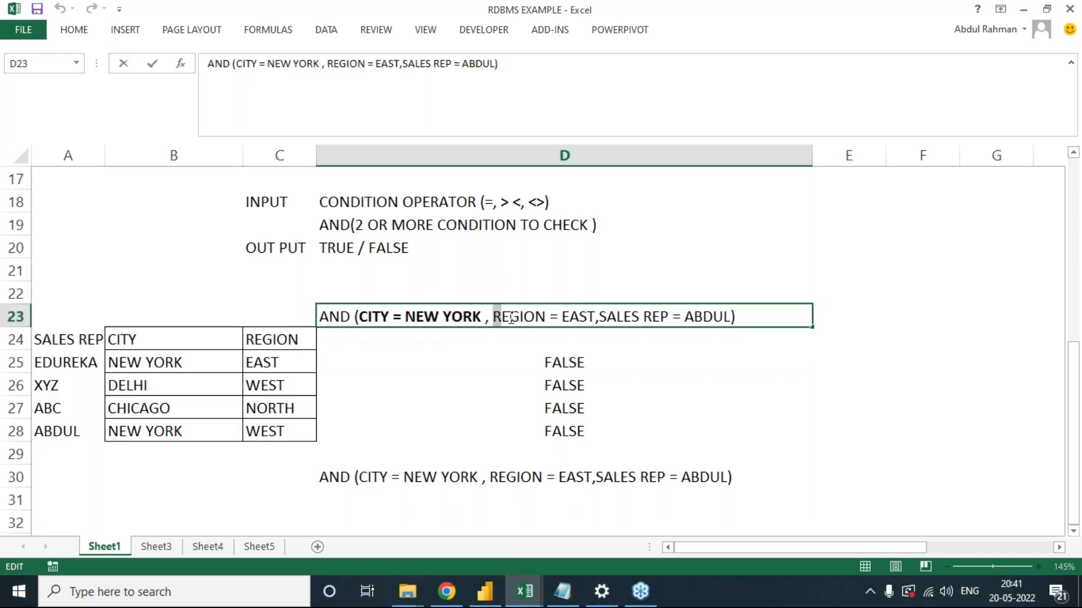
drag(511, 318, 590, 324)
key(ctrl+b)
key(Return)
Make the sales rep condition bold within the AND example in D23.
click(607, 317)
double_click(608, 317)
drag(602, 317, 744, 324)
key(ctrl+b)
click(546, 406)
Set the AND result in D25 to TRUE.
click(572, 364)
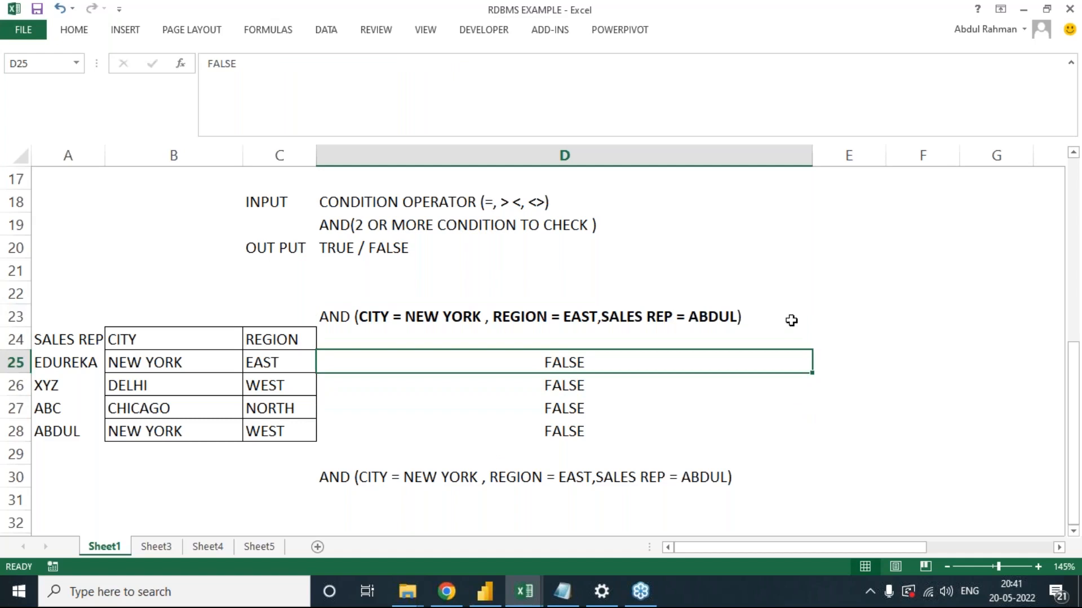
click(792, 320)
click(599, 359)
text(TRUE)
key(Return)
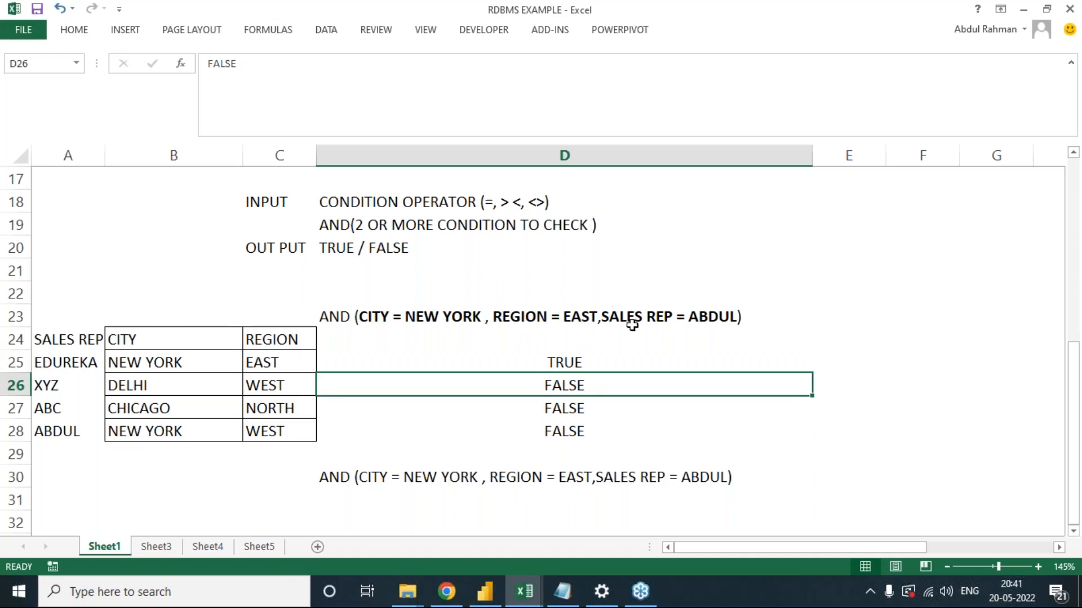
Set the AND result in D25 back to FALSE.
click(577, 358)
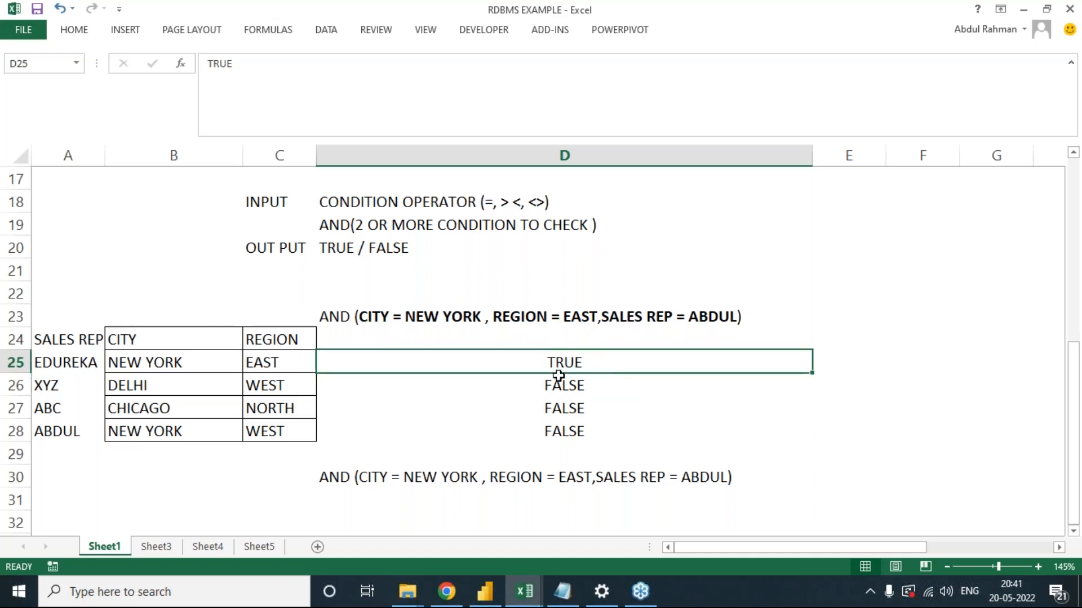
text(FALSE)
key(Tab)
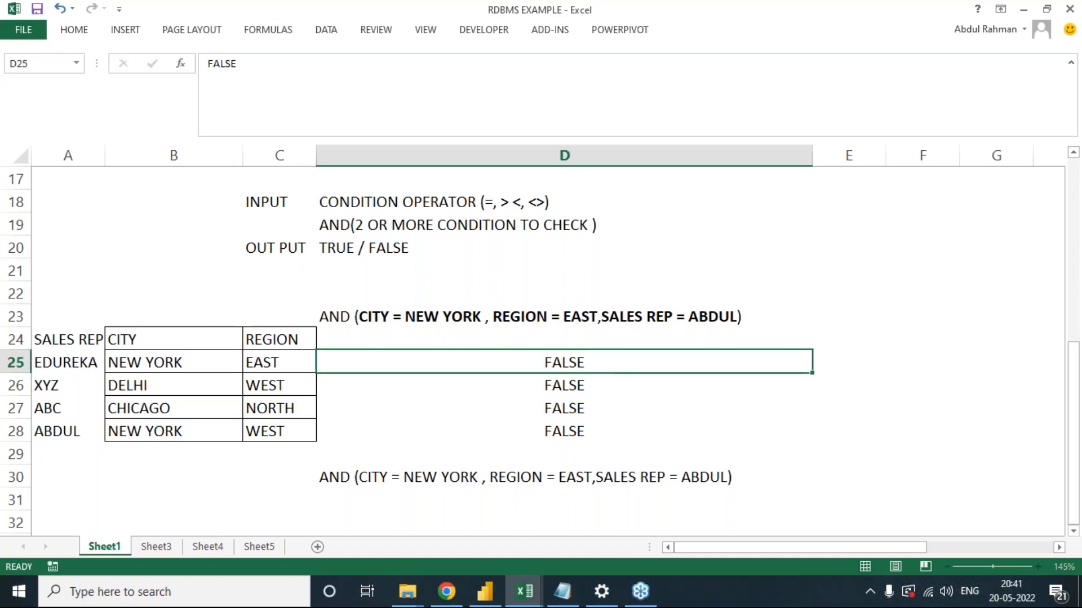
click(578, 361)
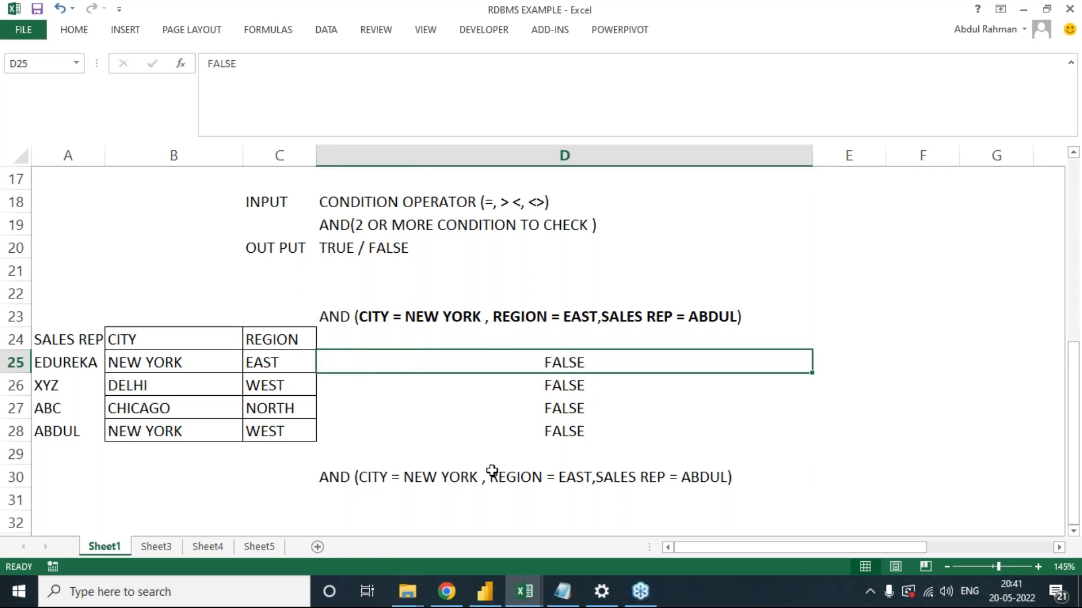
Duplicate the AND example from D30 into D31 and change its operator to OR.
click(369, 506)
text(OR)
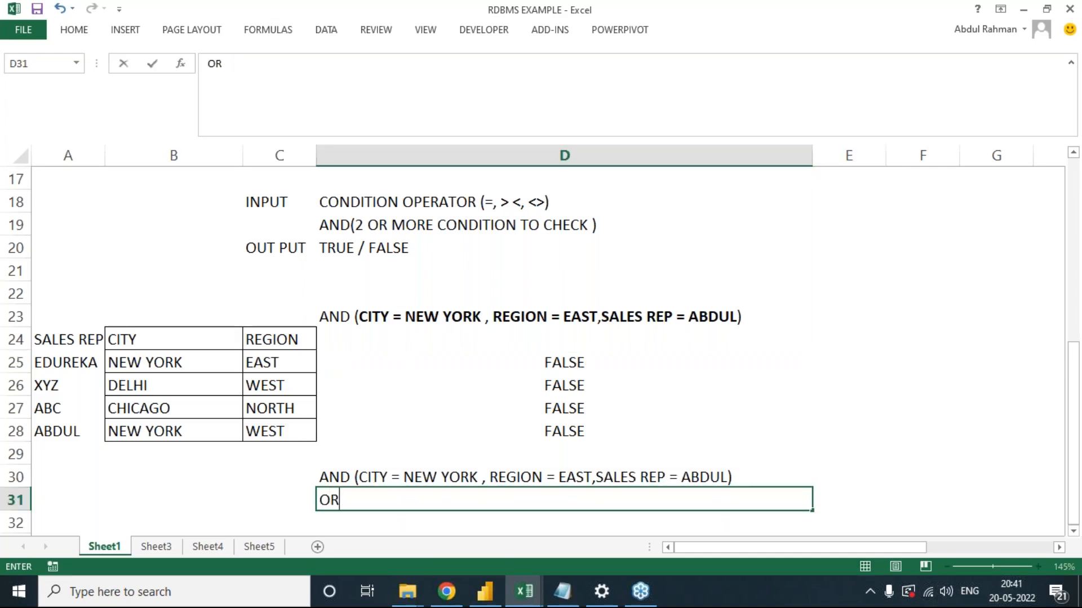
key(Escape)
key(ctrl+d)
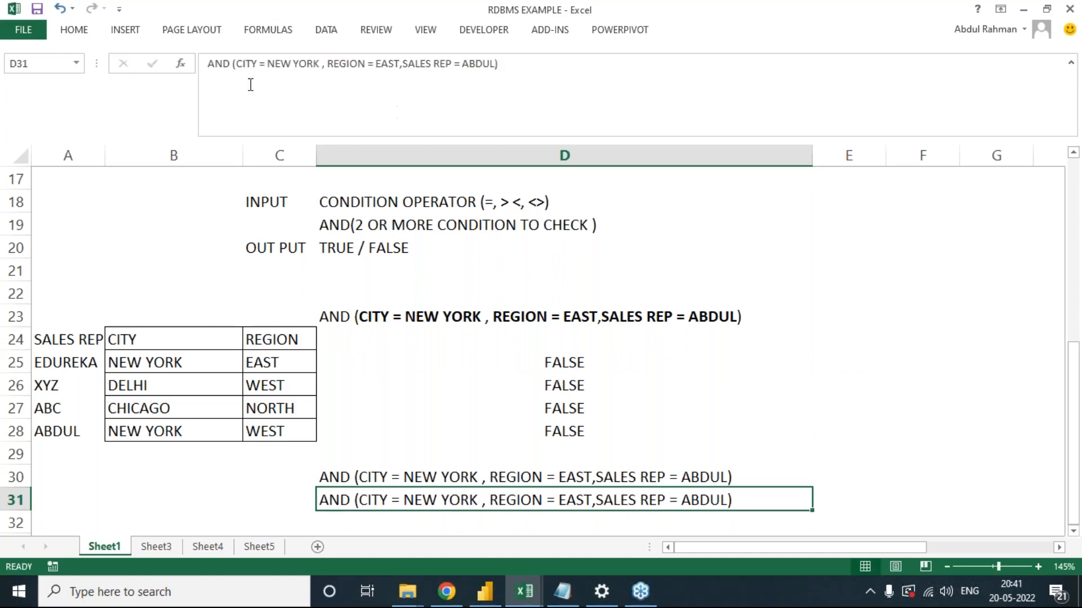
click(232, 64)
double_click(221, 63)
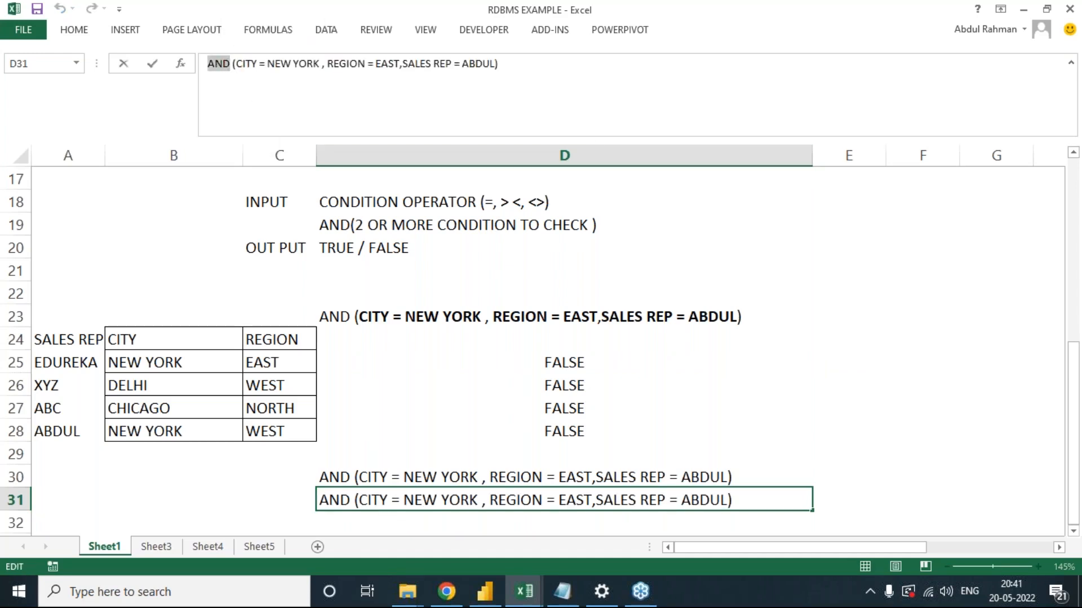
text(OR)
key(Tab)
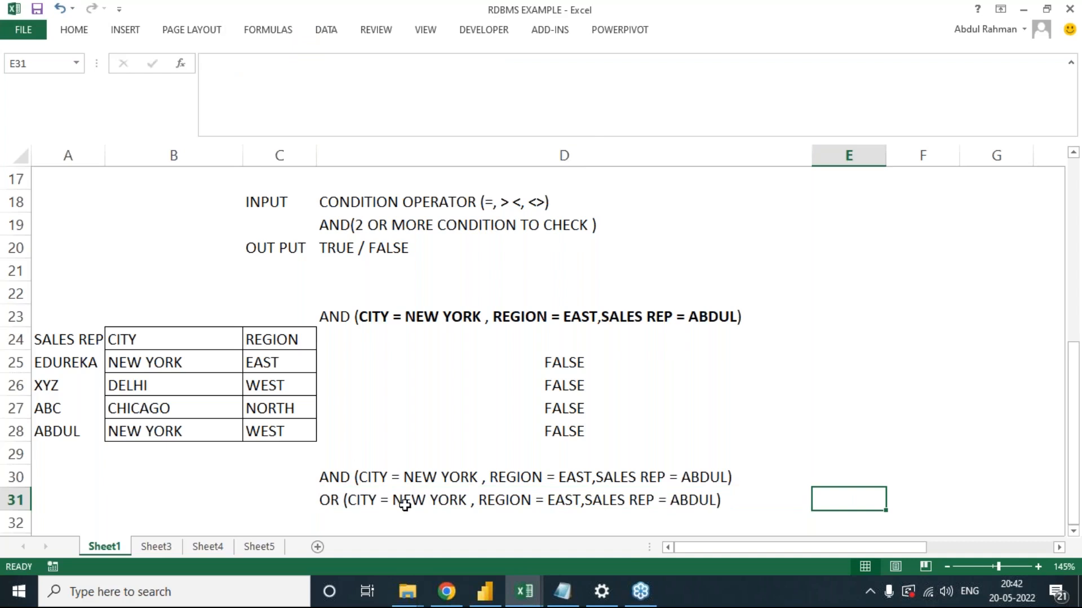
Enter TRUE in E31 as the result of the OR example in D31.
click(363, 500)
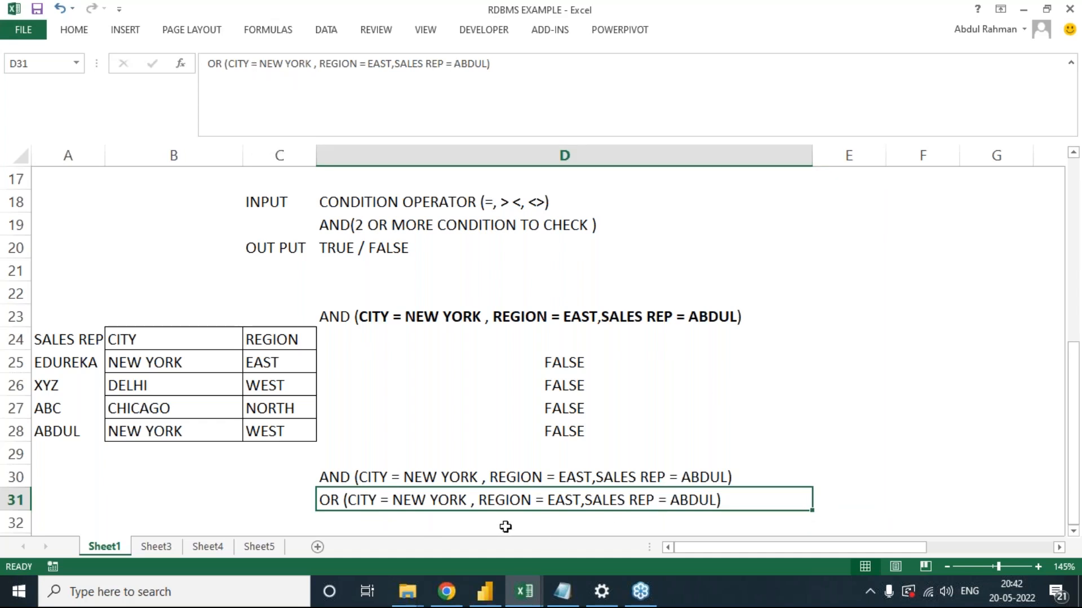
click(863, 497)
text(TRUE)
key(Return)
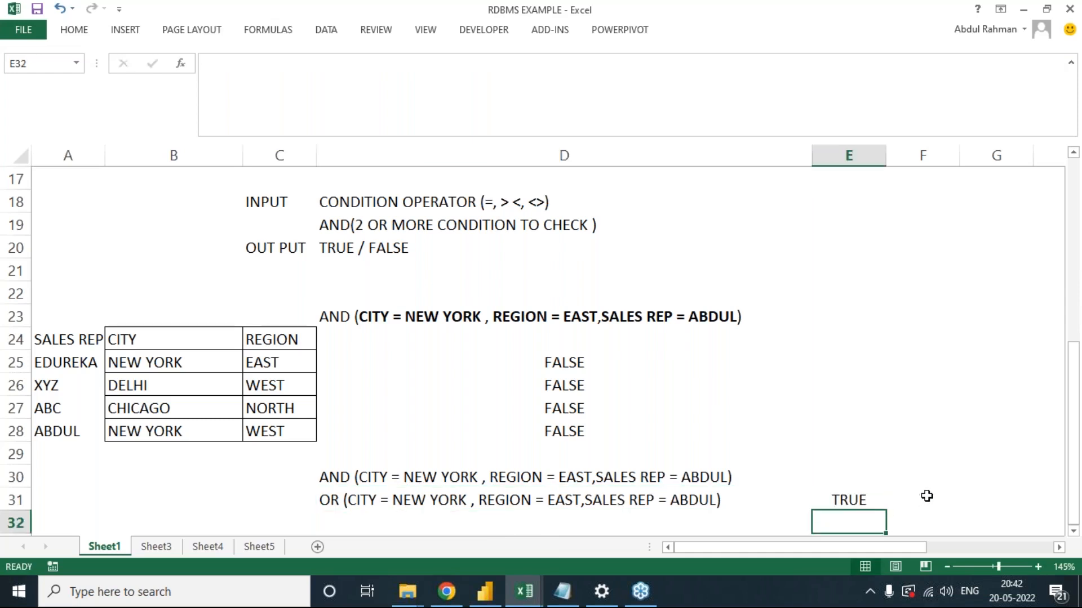
Compare row 25 with the OR example in D31 and enter TRUE as its result in E25.
scroll(840, 511, down, 2)
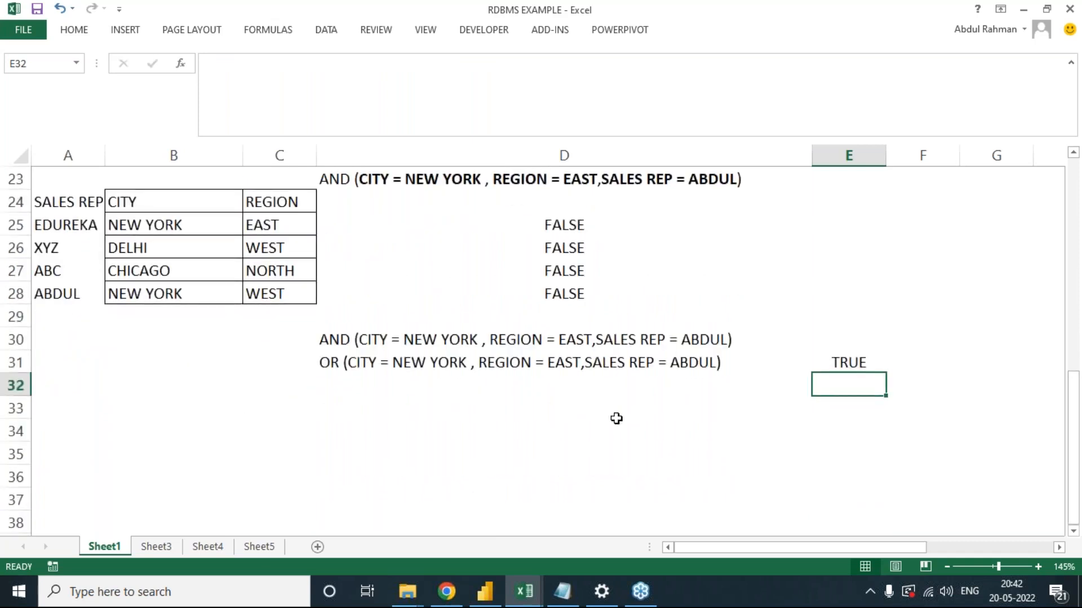
click(368, 368)
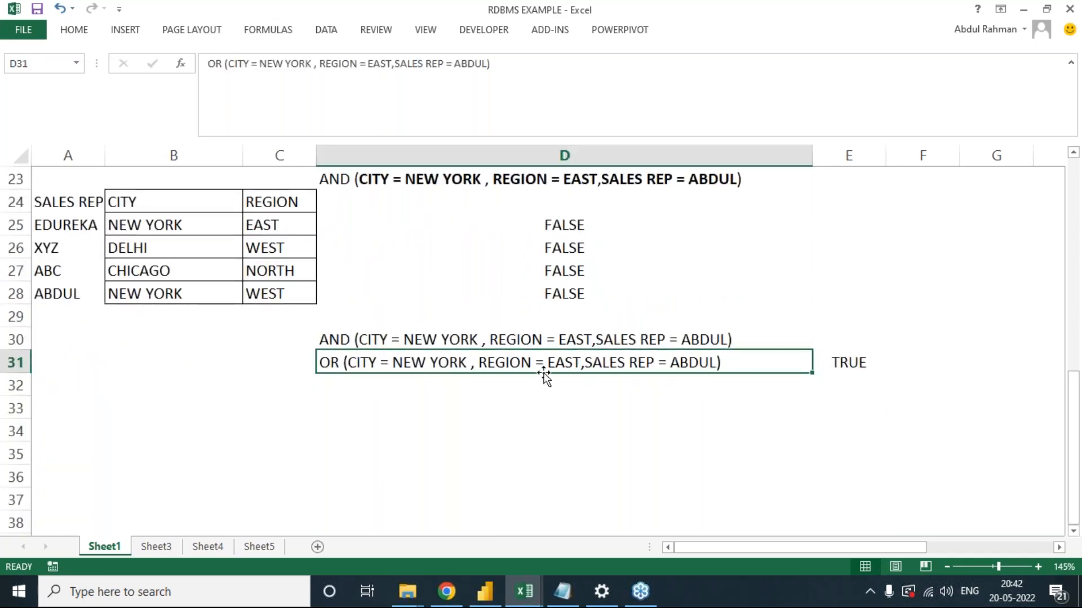
scroll(367, 393, up, 1)
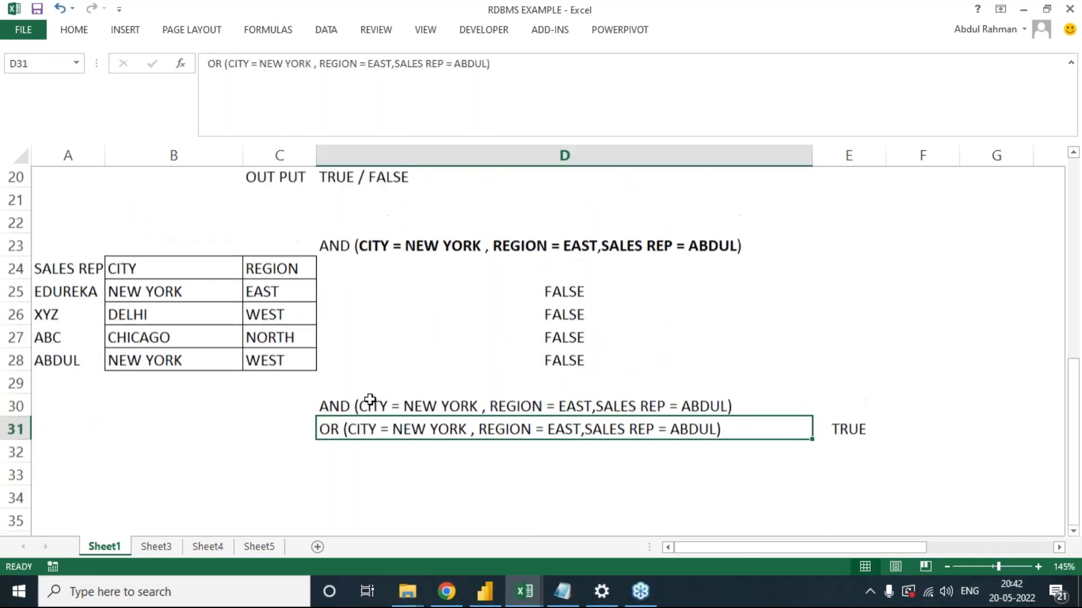
click(282, 290)
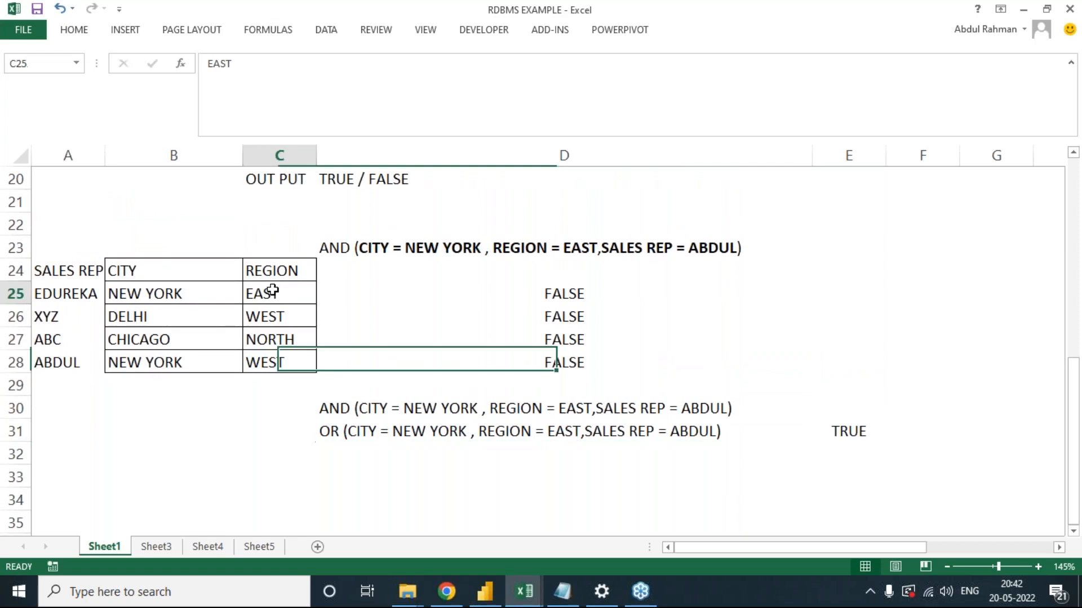
click(89, 293)
click(726, 287)
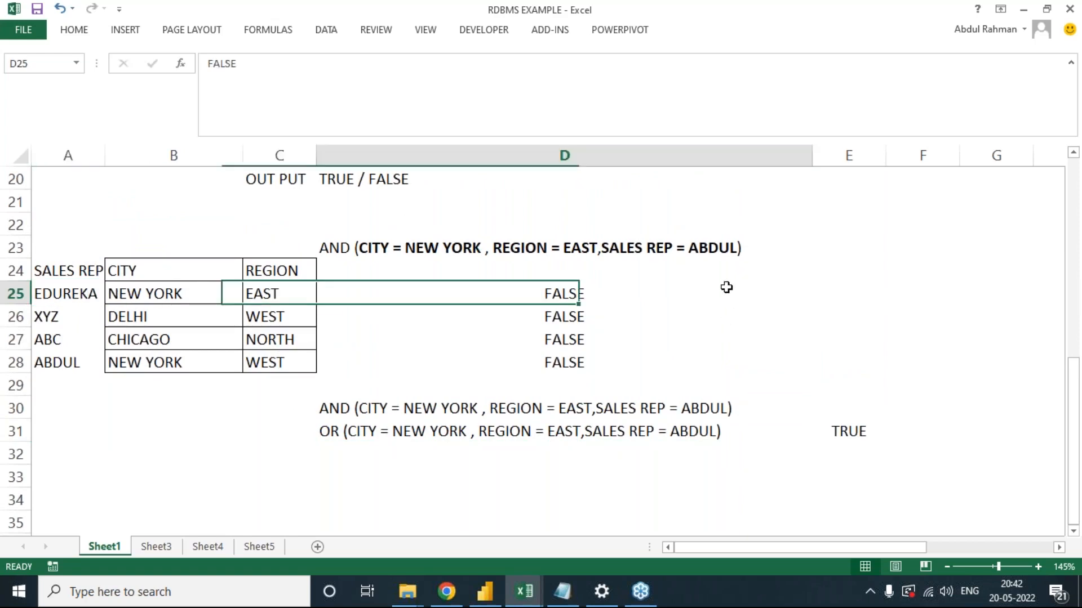
click(840, 289)
text(TRUE)
Add the heading "OR FUCNTION" in E24 above the OR results.
key(Up)
key(Up)
key(Down)
text(OR FUCNTION)
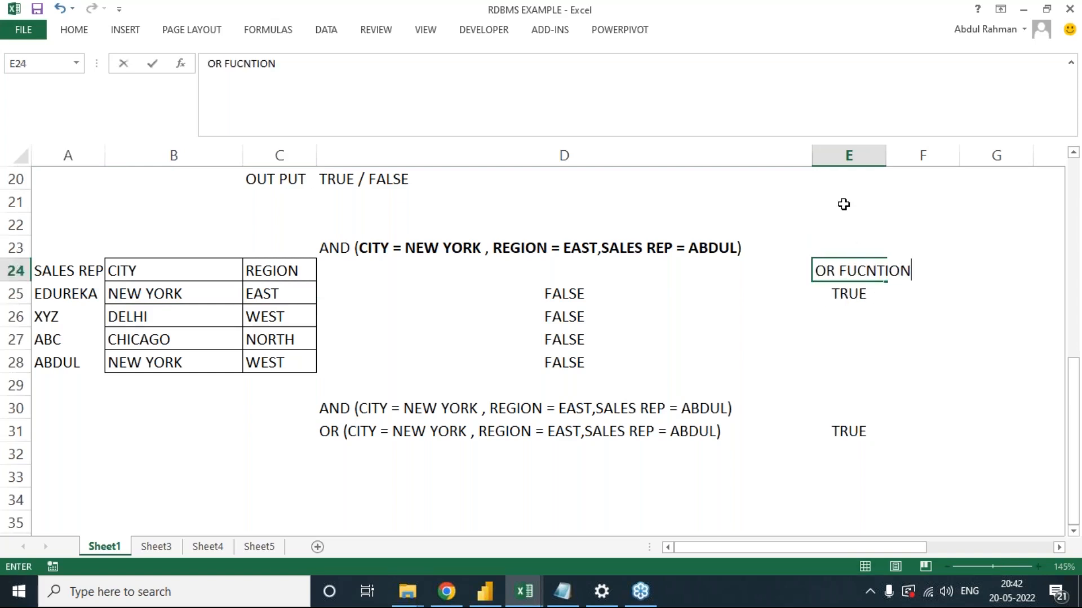
key(Down)
Enter FALSE in E26 as the OR result for the DELHI row.
key(Down)
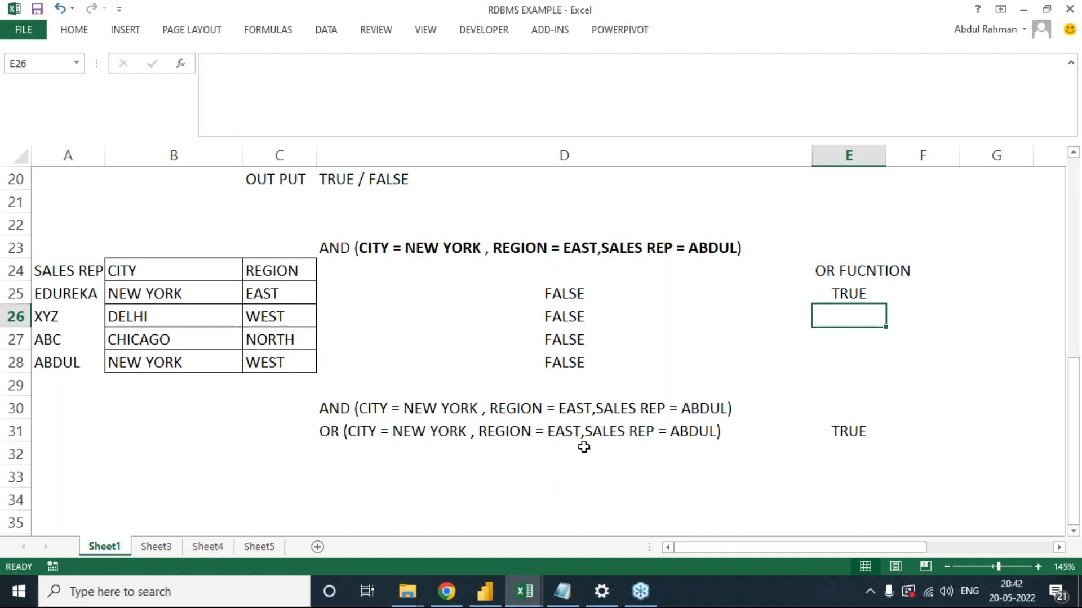
text(FALS)
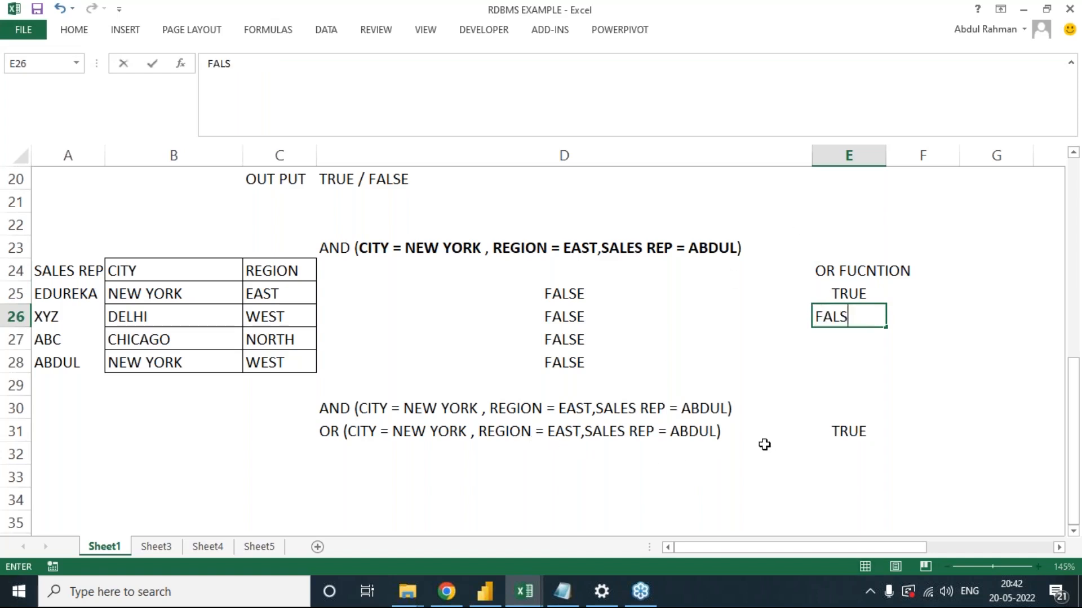
text(E)
key(Return)
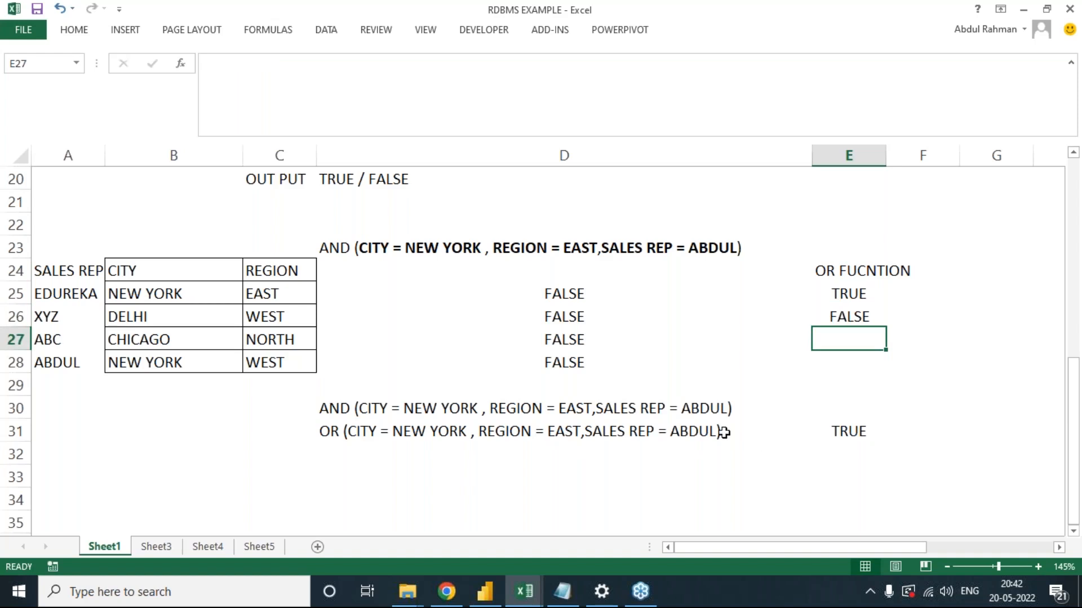
Enter FALSE in E27 as the OR result for the CHICAGO row.
click(255, 360)
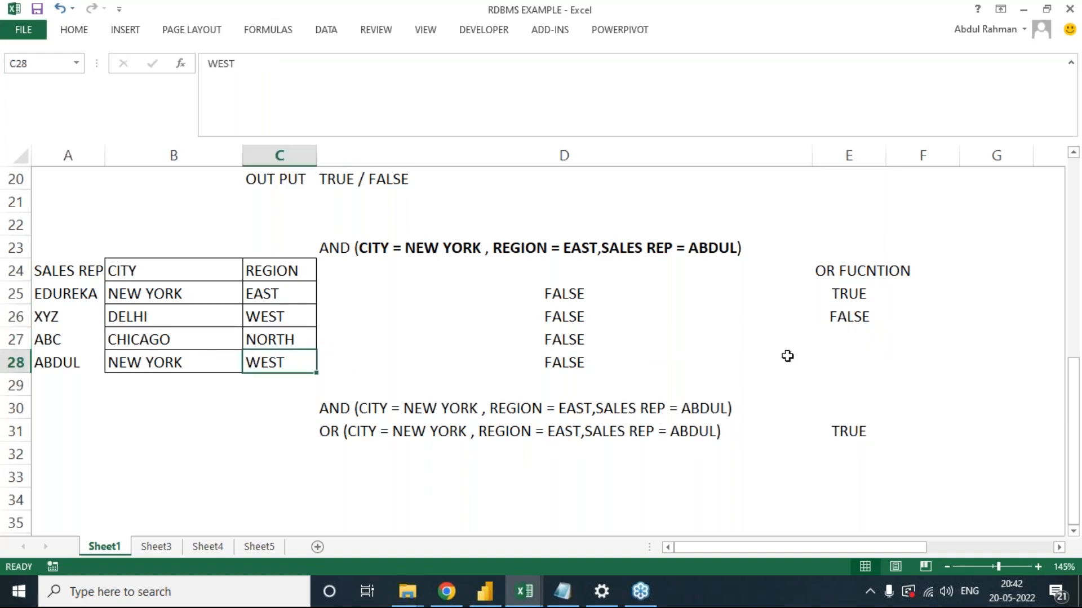
click(828, 341)
text(FALSE)
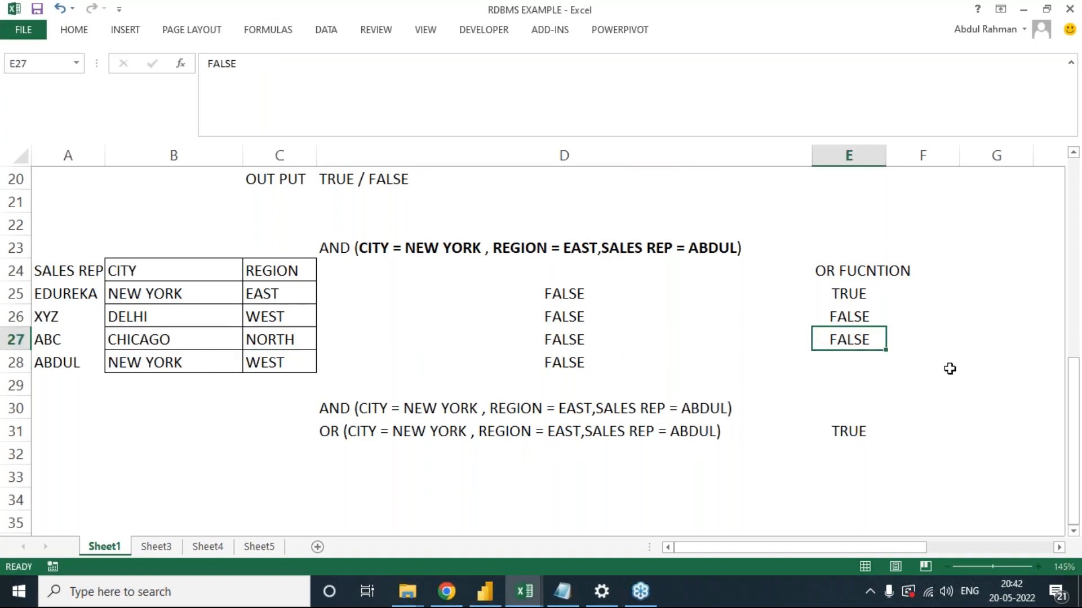
key(Return)
Enter TRUE in E28 as the OR result for row 28 and check it against the OR example in D31.
click(87, 358)
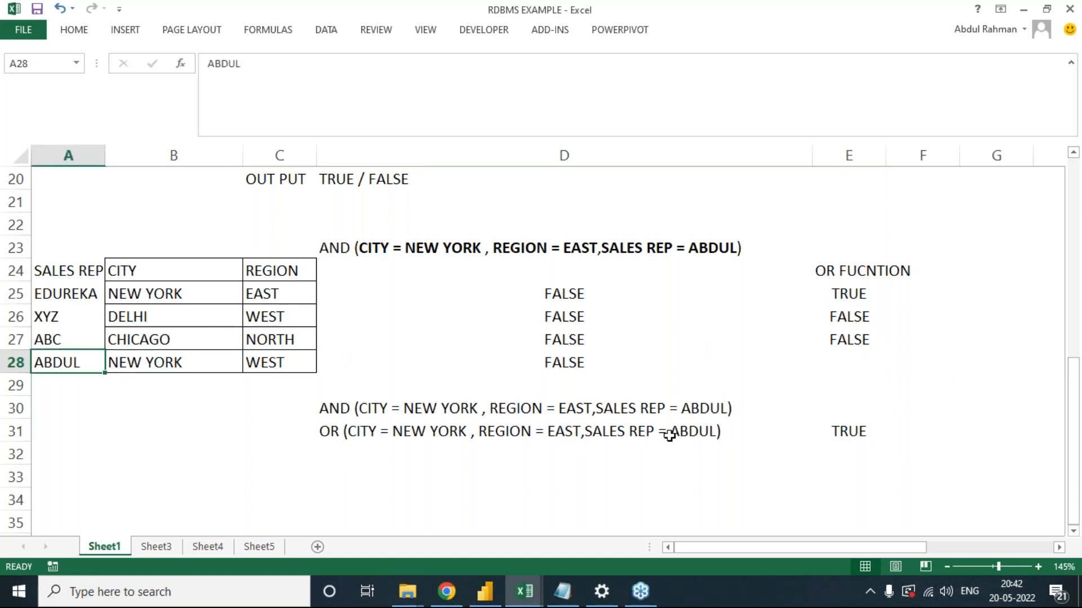
click(847, 362)
text(TRUE)
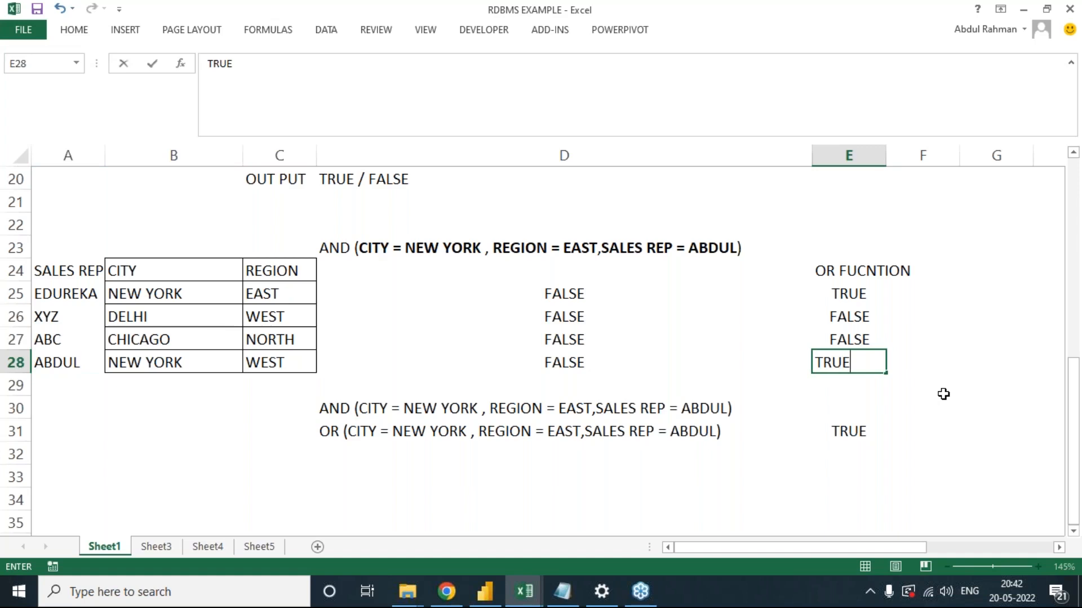
key(Return)
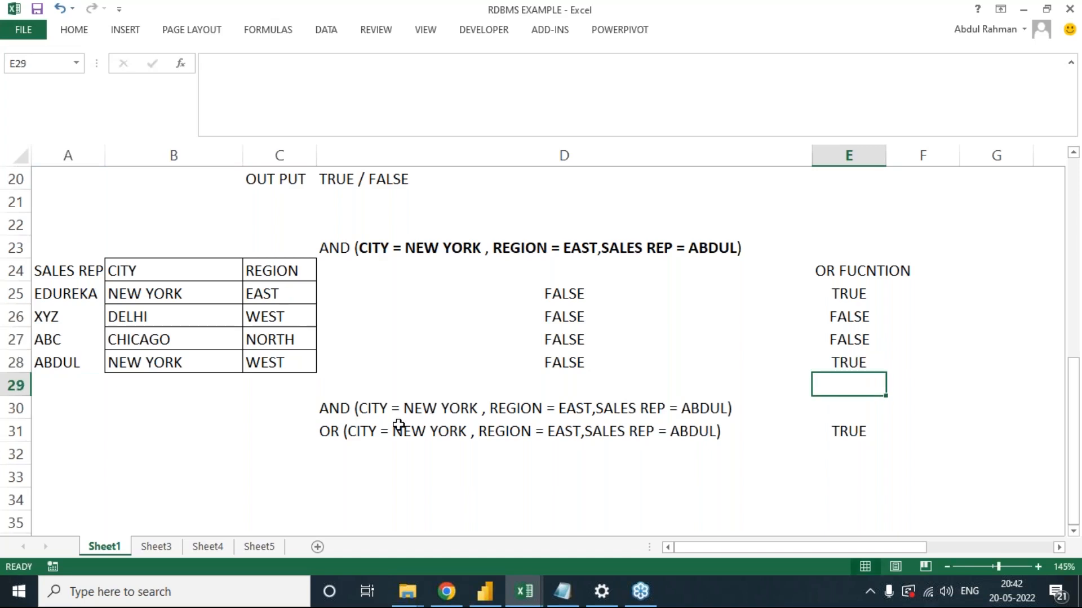
click(404, 444)
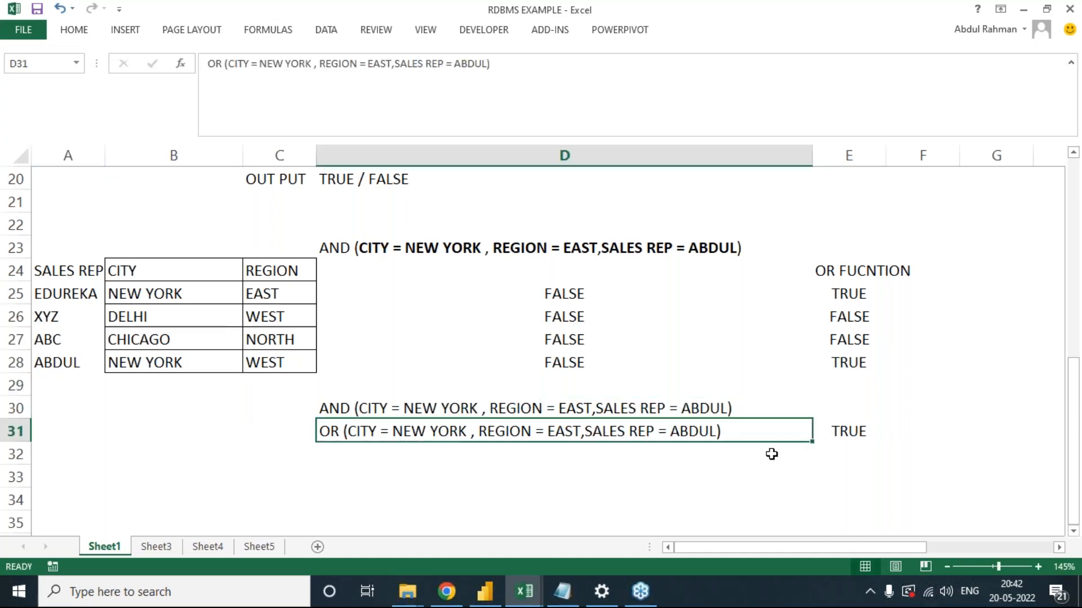
click(849, 369)
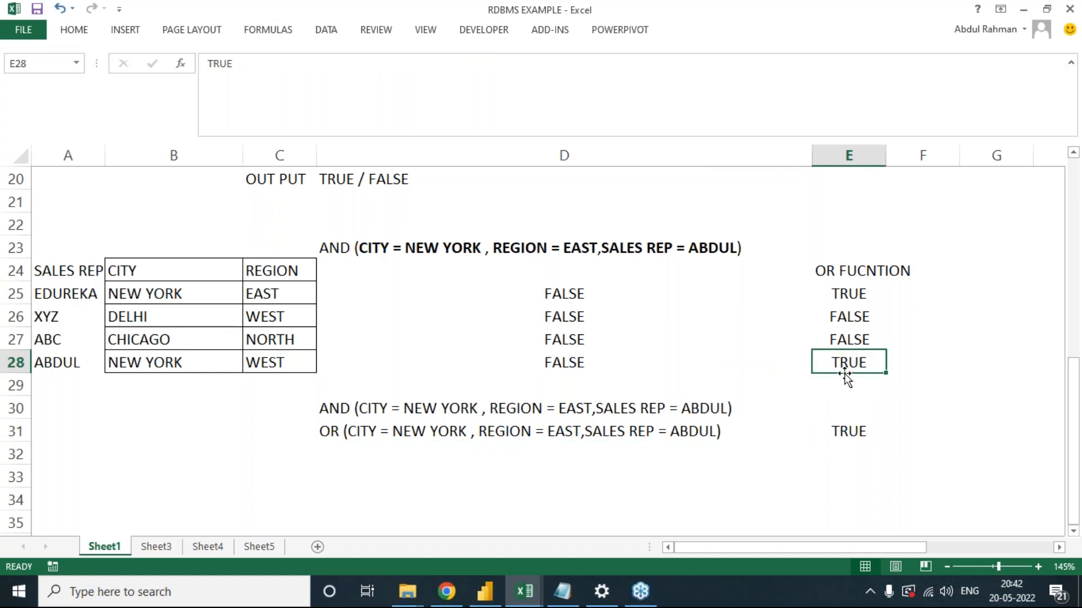
scroll(495, 394, up, 2)
scroll(513, 403, down, 1)
scroll(513, 403, down, 2)
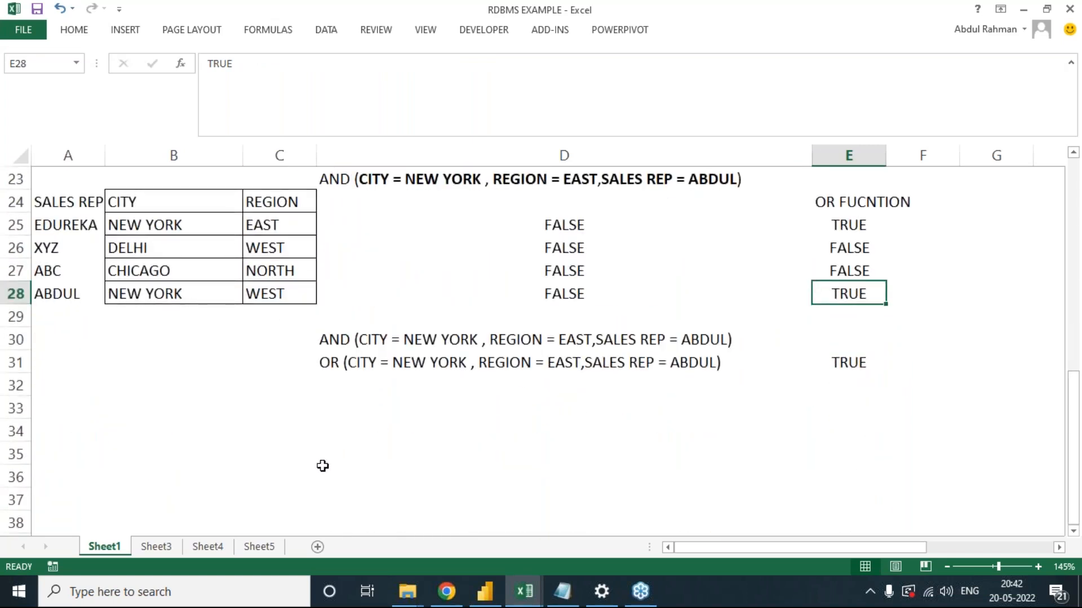
click(330, 451)
click(330, 424)
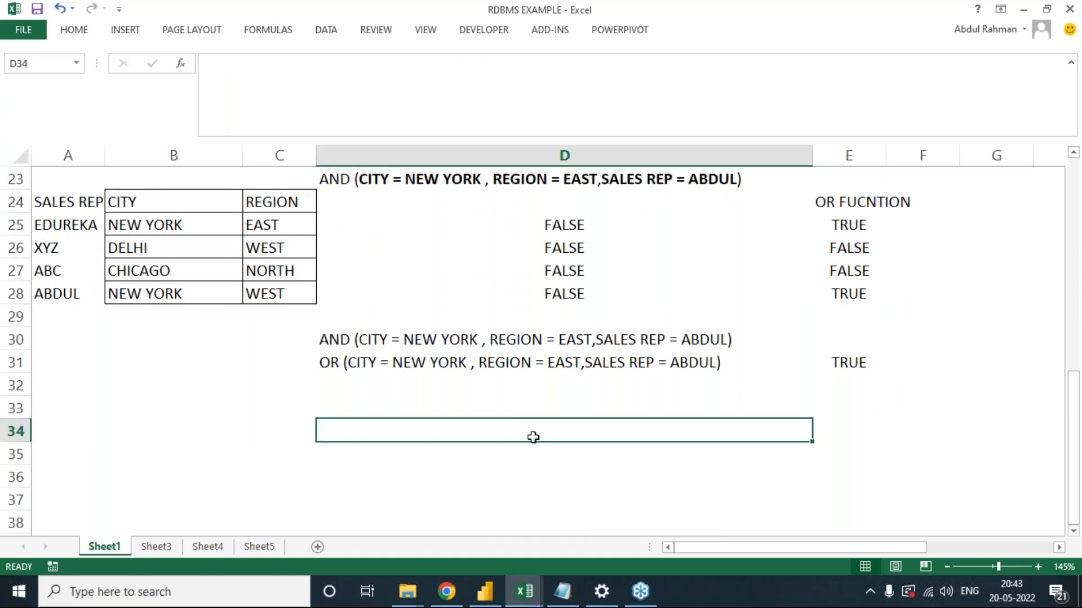
text(IF)
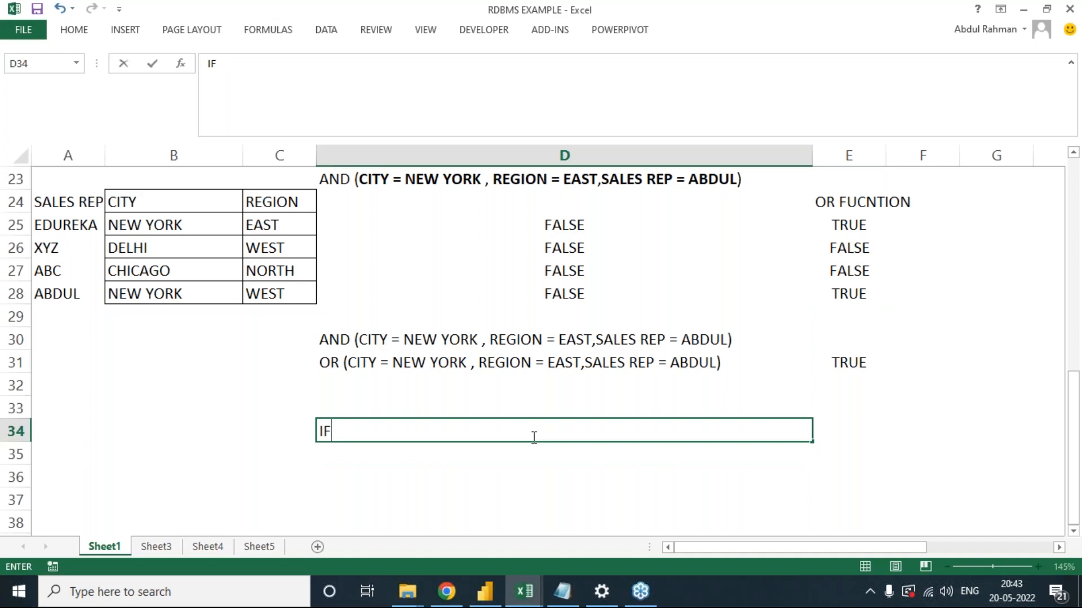
key(Escape)
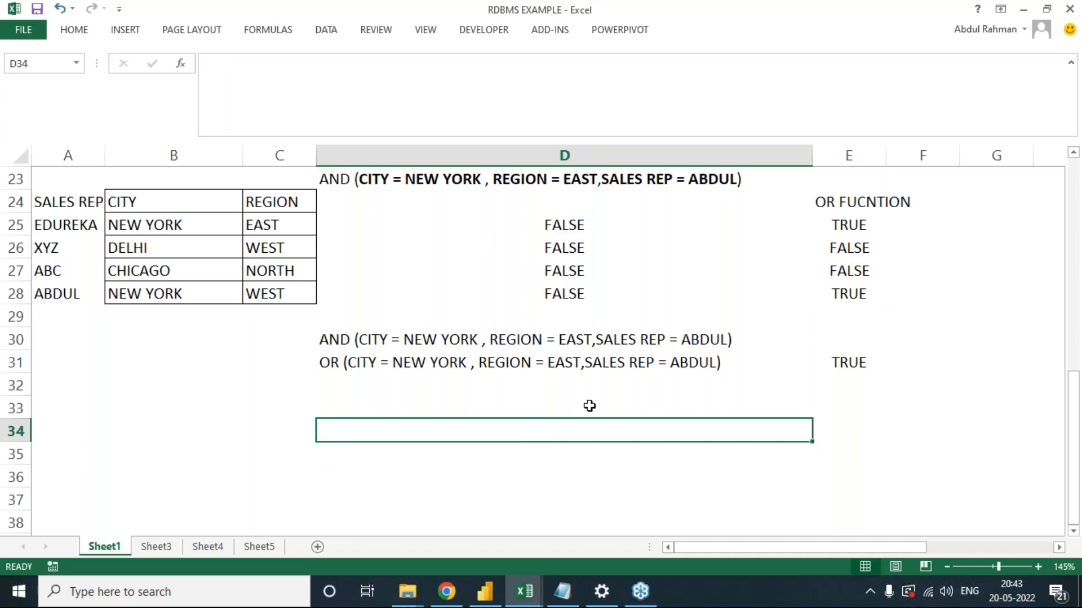
Duplicate the Orders[City]="New York City" condition inside the FILTER part of the COUNTX example in D9.
scroll(592, 438, up, 7)
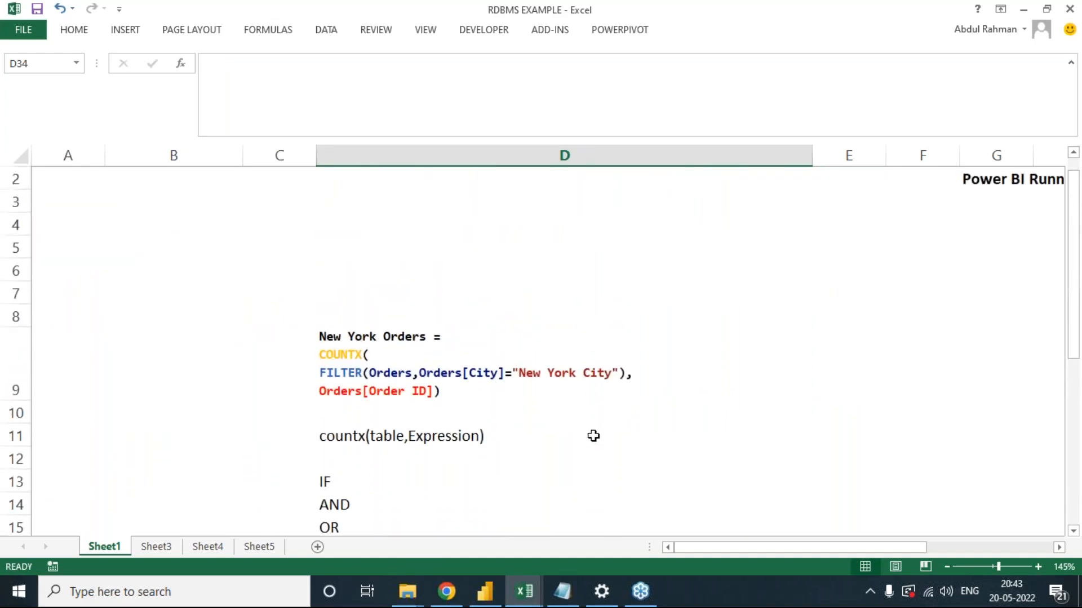
ctrl+scroll(688, 427, up, 1)
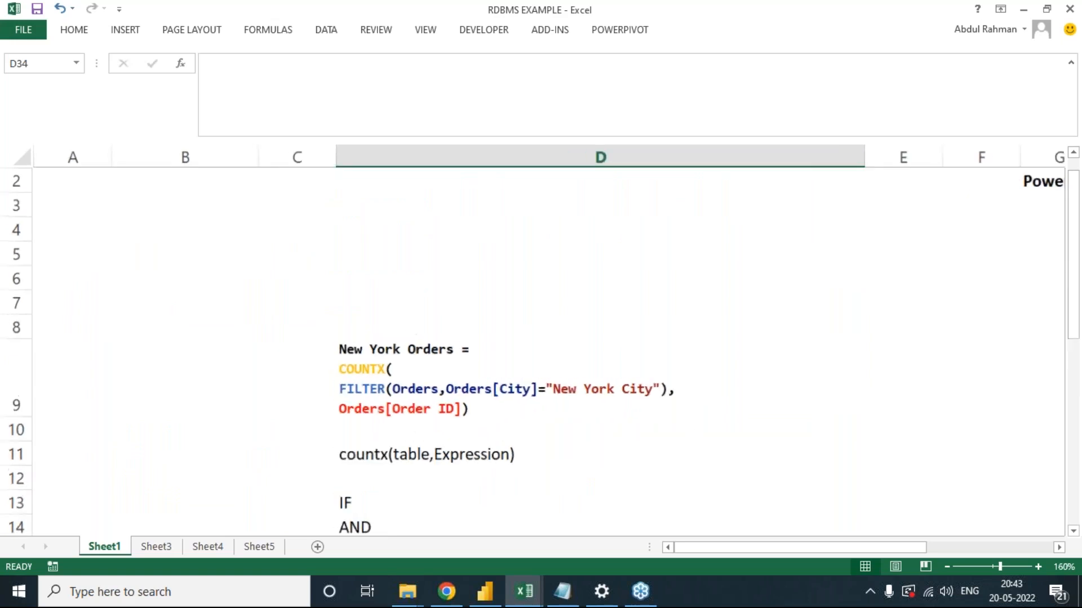
ctrl+scroll(634, 403, up, 1)
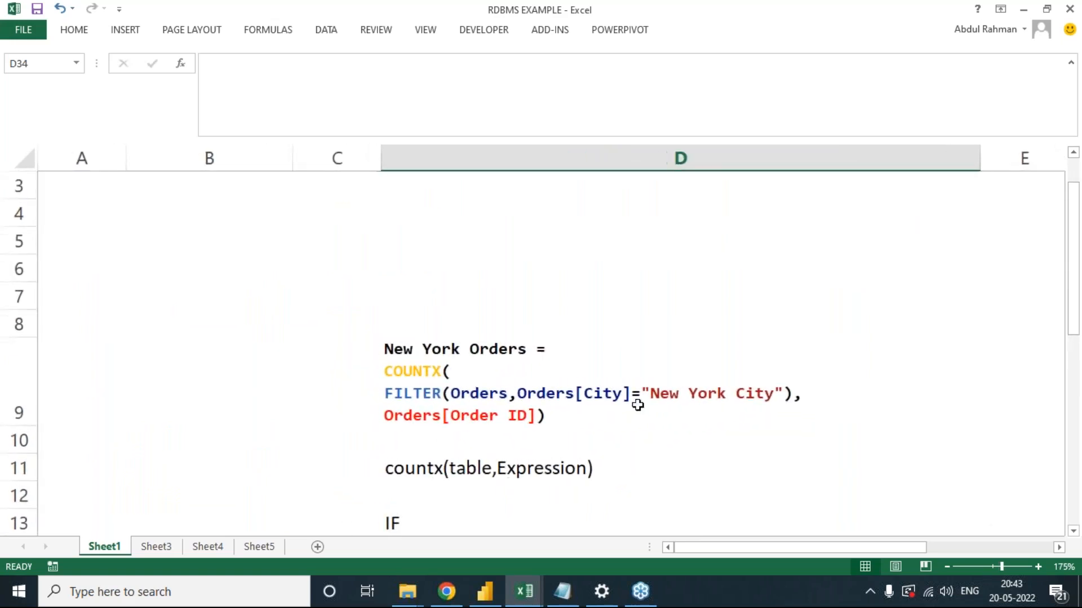
click(763, 407)
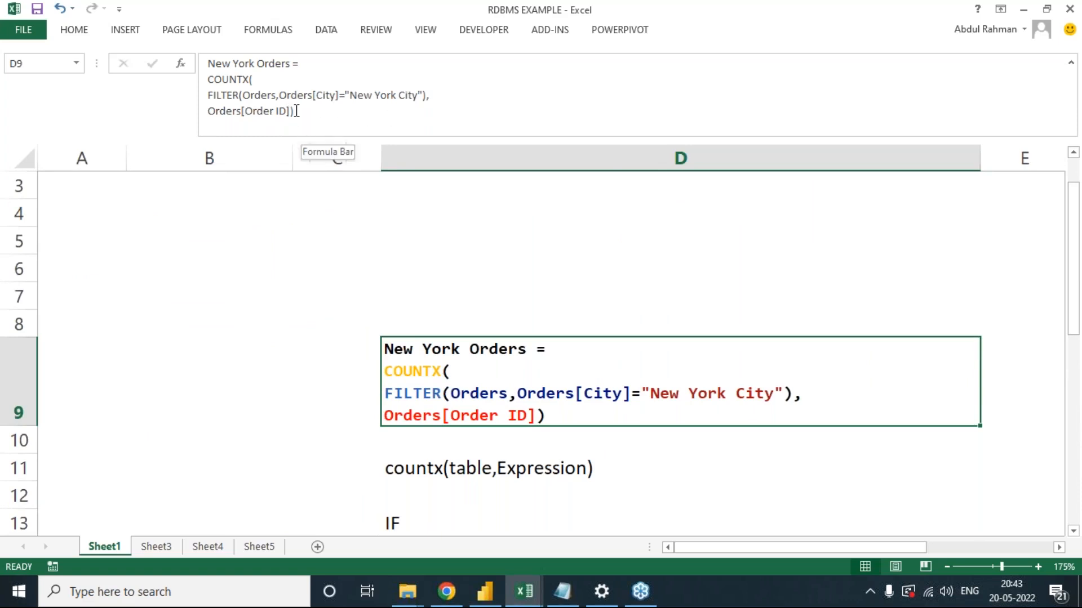
click(431, 95)
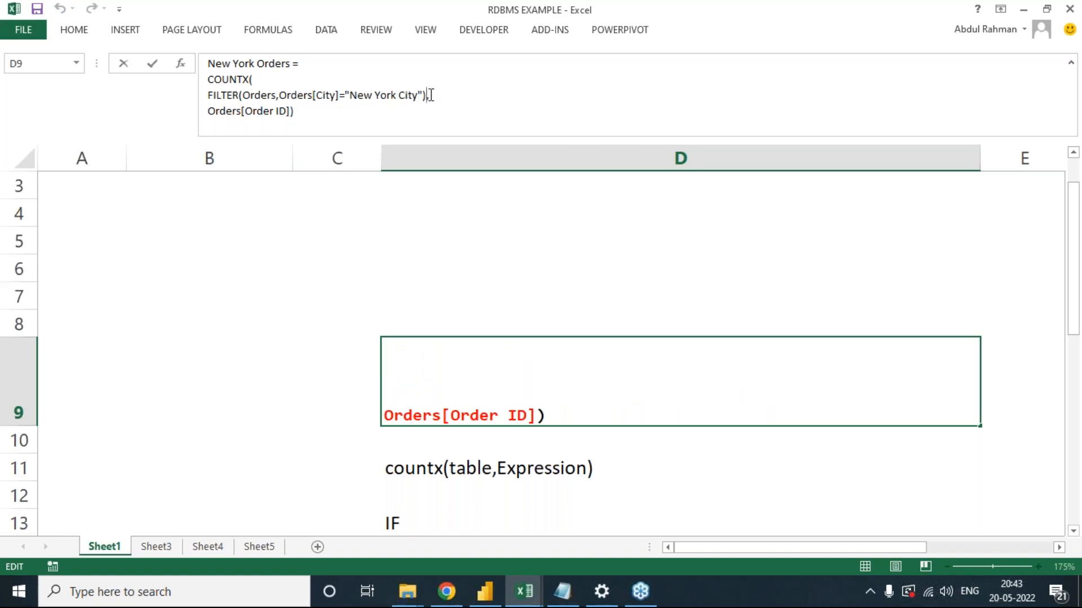
drag(427, 95, 279, 95)
key(ctrl+c)
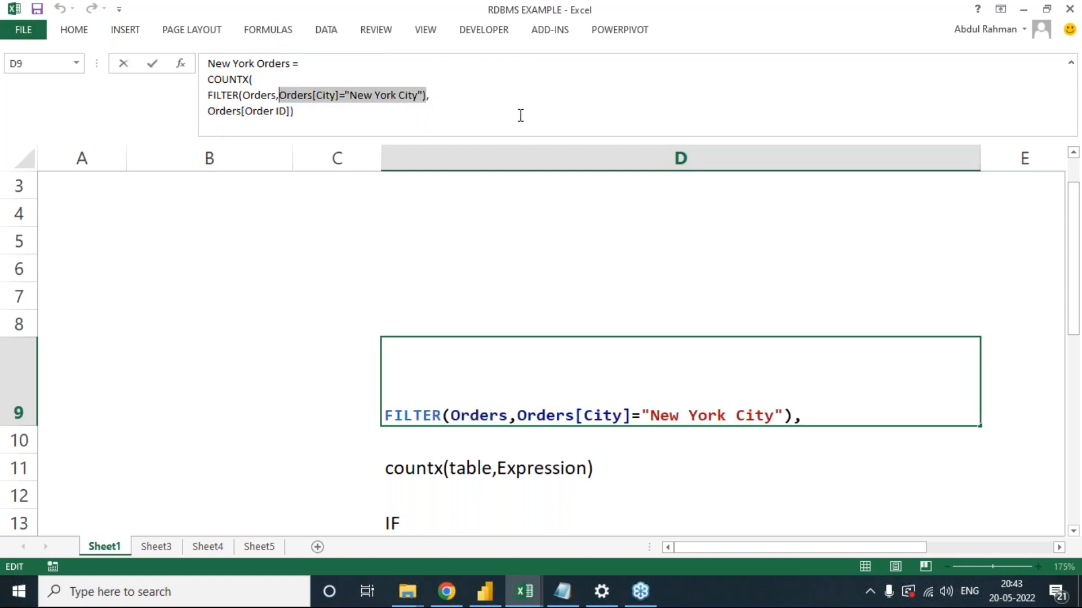
click(425, 94)
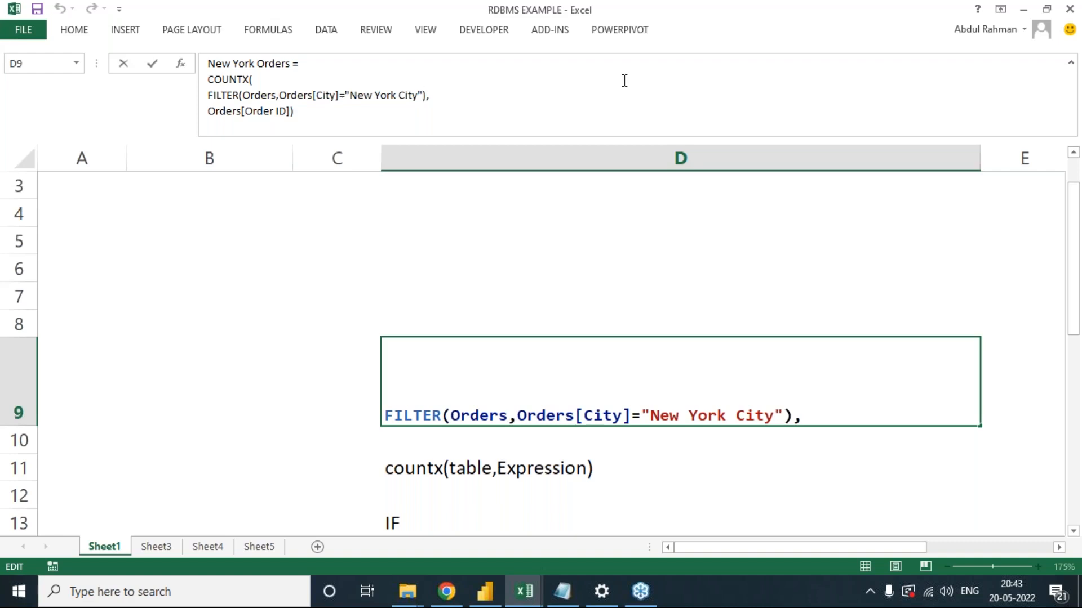
key(ctrl+v)
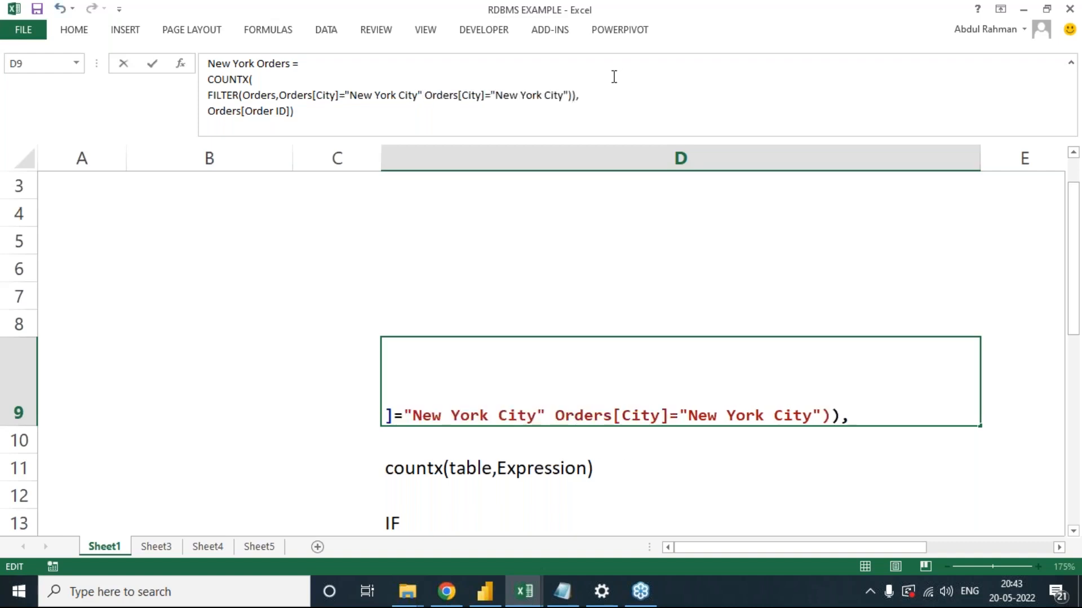
key(Tab)
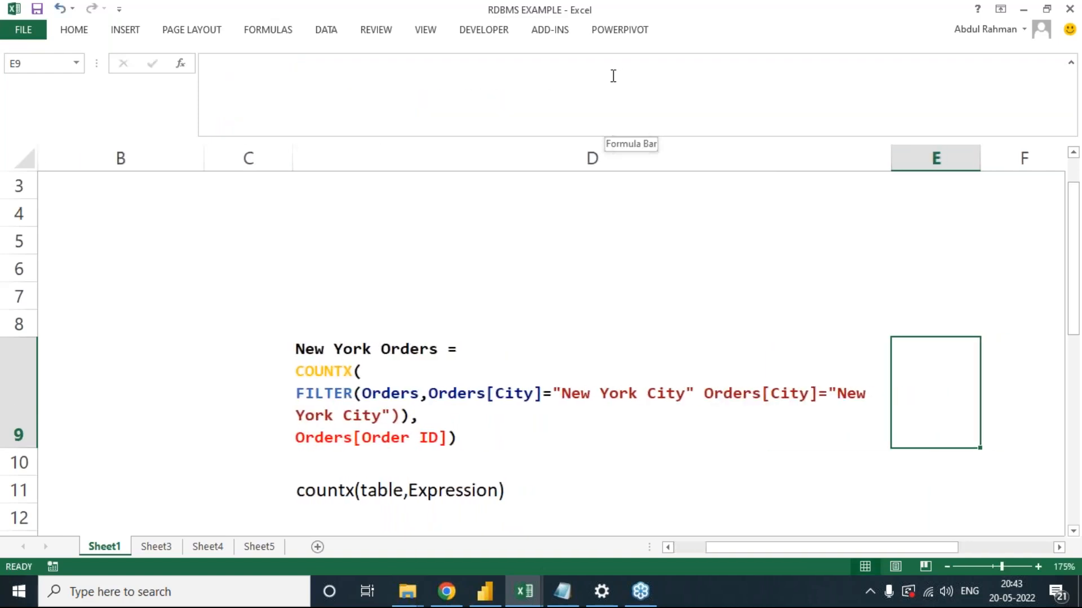
Move the duplicated Orders[City] condition in D9 onto its own line.
click(376, 411)
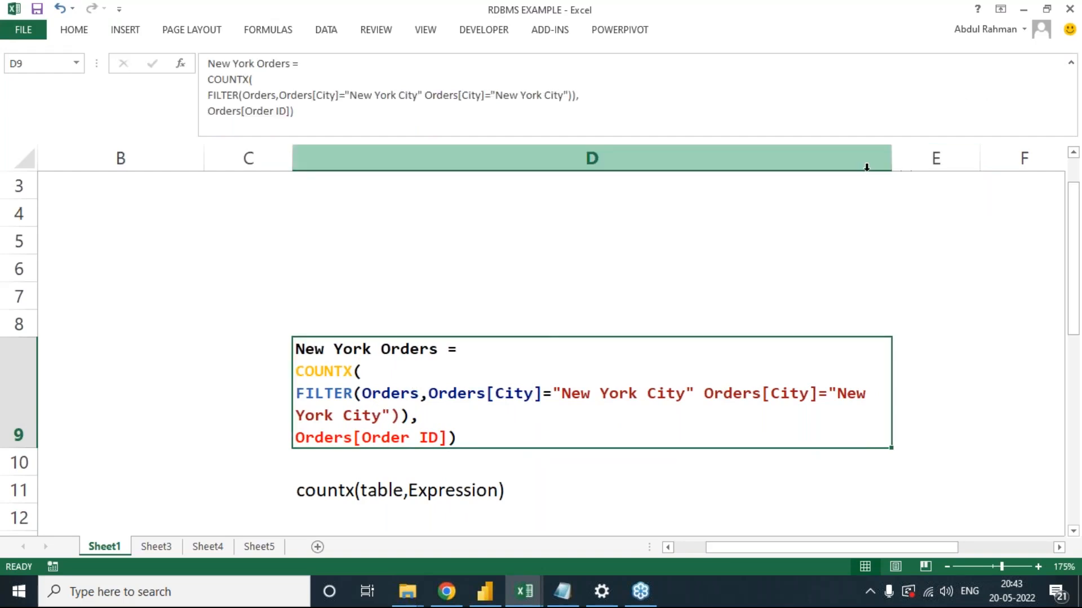
click(428, 94)
key(alt+Return)
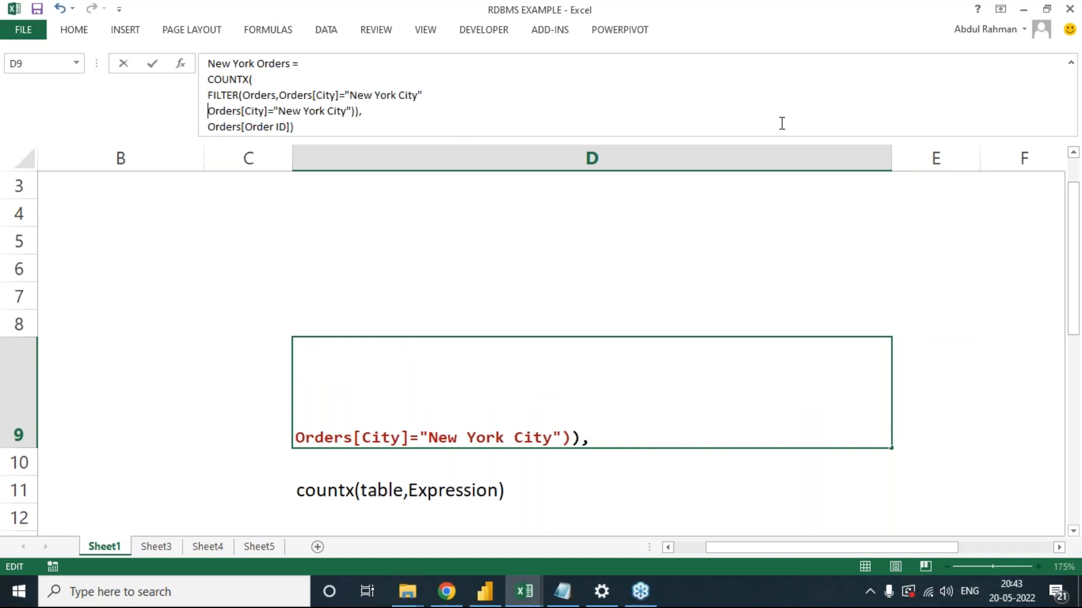
key(Tab)
click(410, 436)
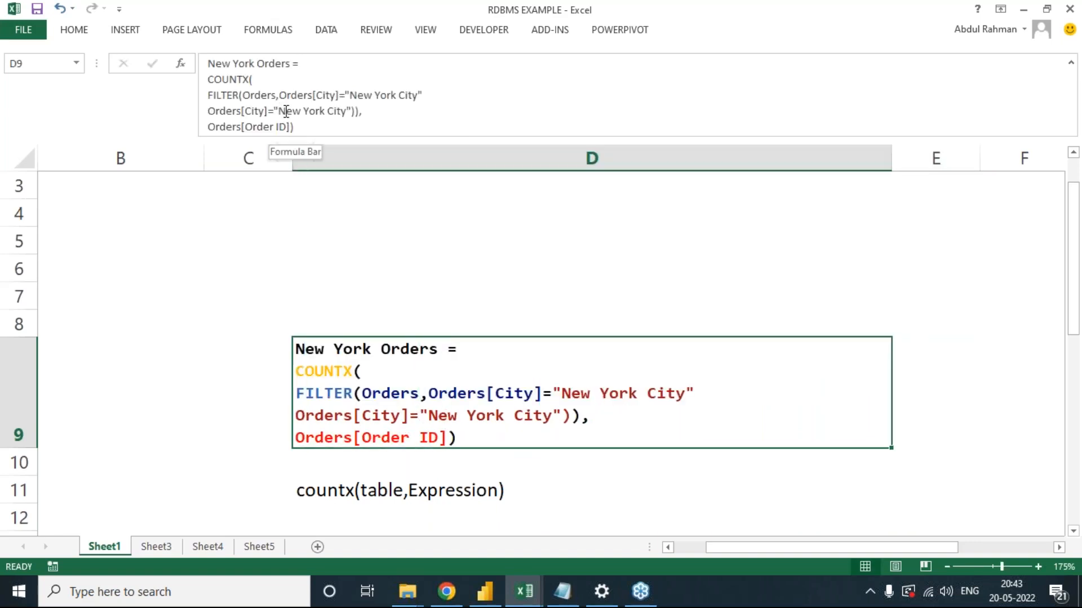
Change the city in the second Orders[City] condition in D9 to NEW DELHI.
drag(280, 111, 345, 110)
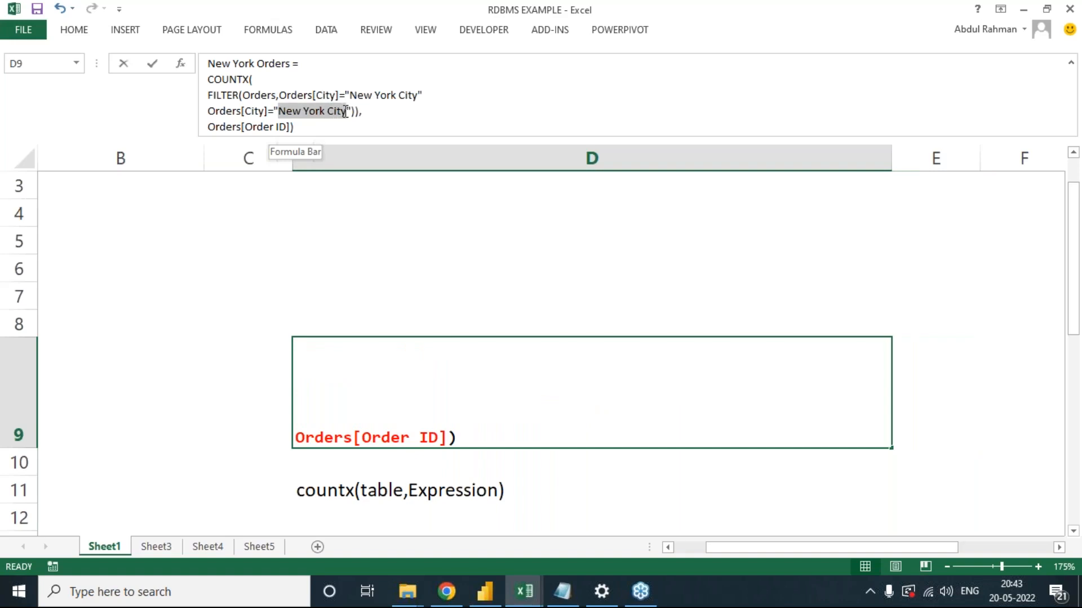
text(NEW DELHI)
key(Tab)
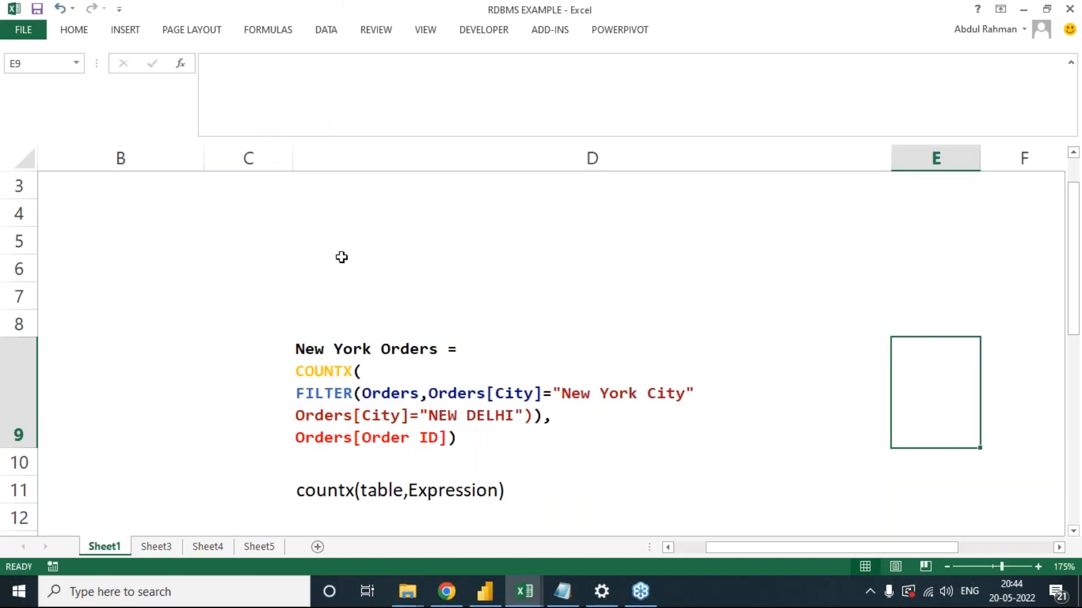
Write the note "I WANT TO SEE NO. OF ORDER IN NEW YORK CITY & NEW DELHI" in D7 above the COUNTX example.
click(316, 295)
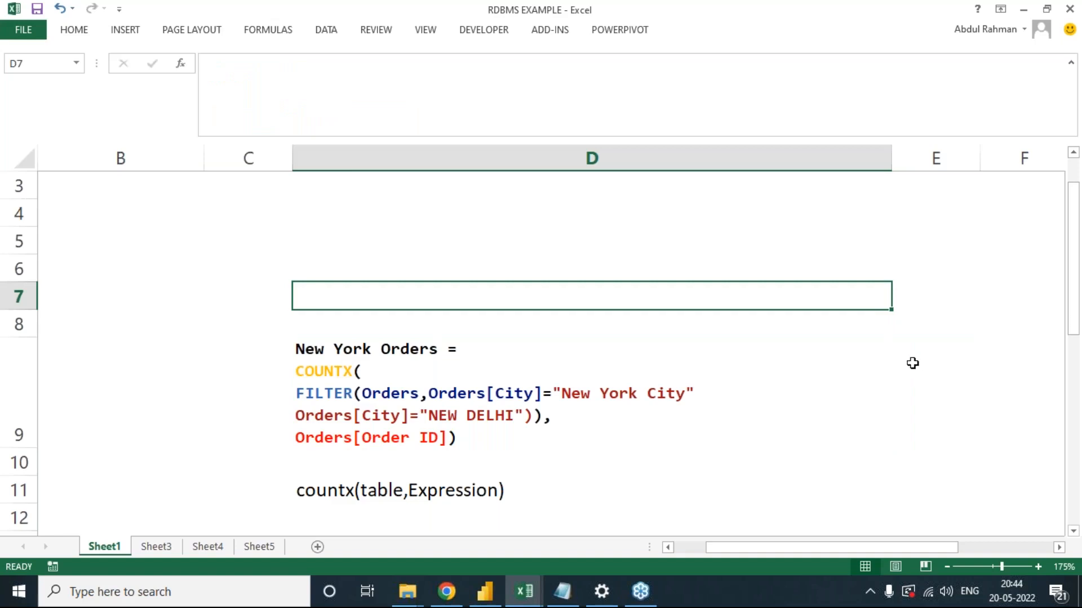
text(I WANT TO SEE NO. OF )
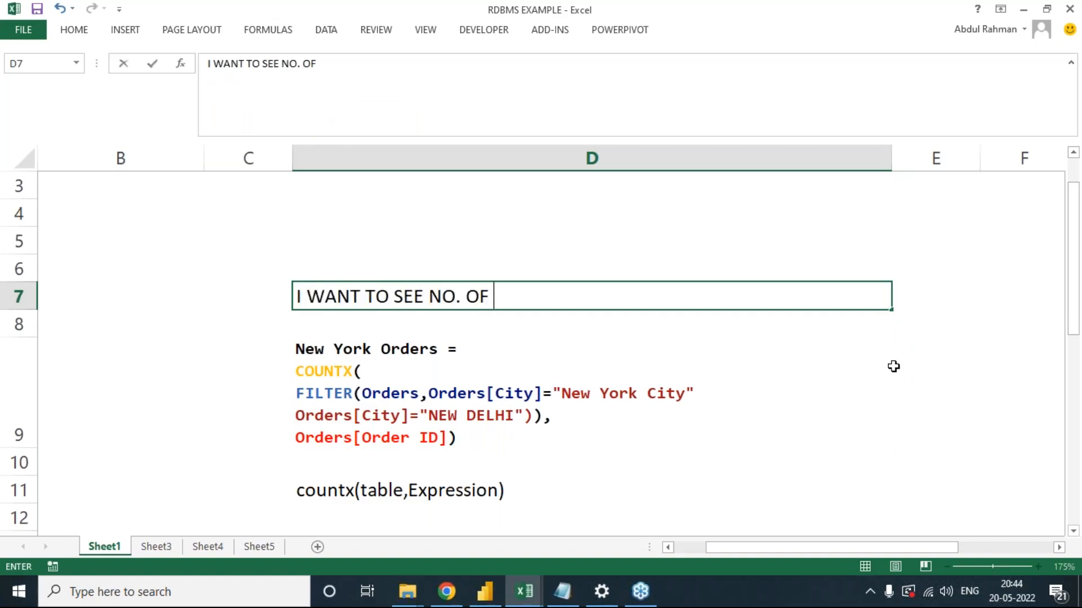
text(ORDER IN NEW )
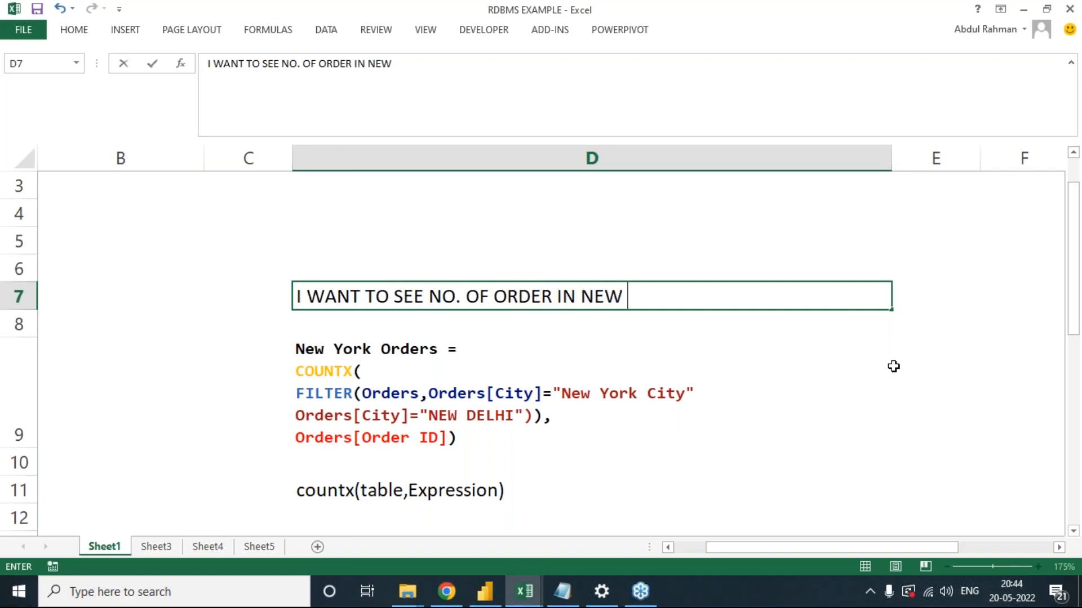
text(YORK CITY )
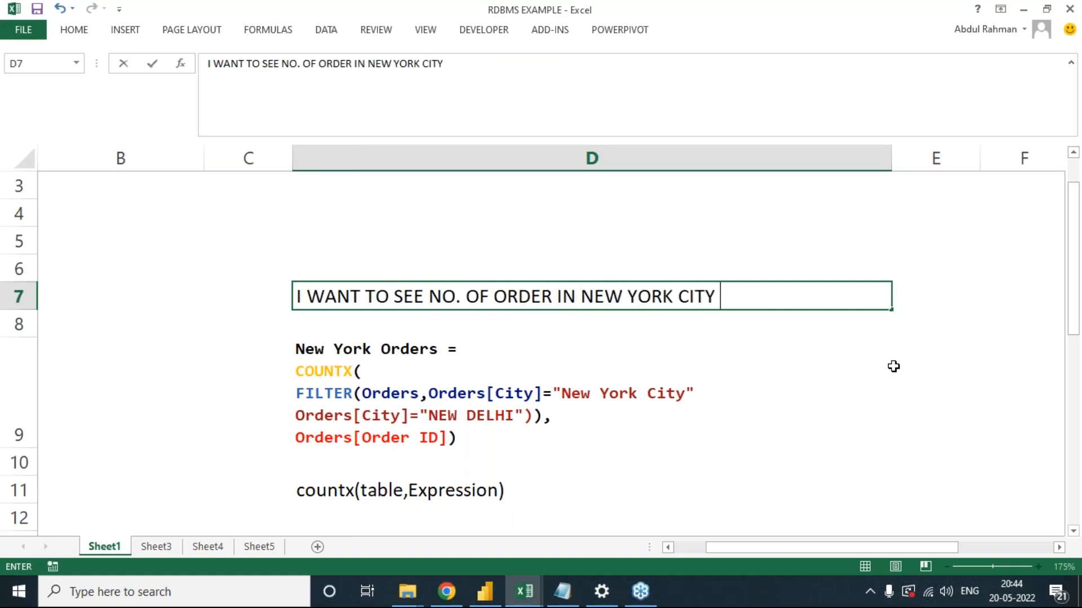
text(& NEW)
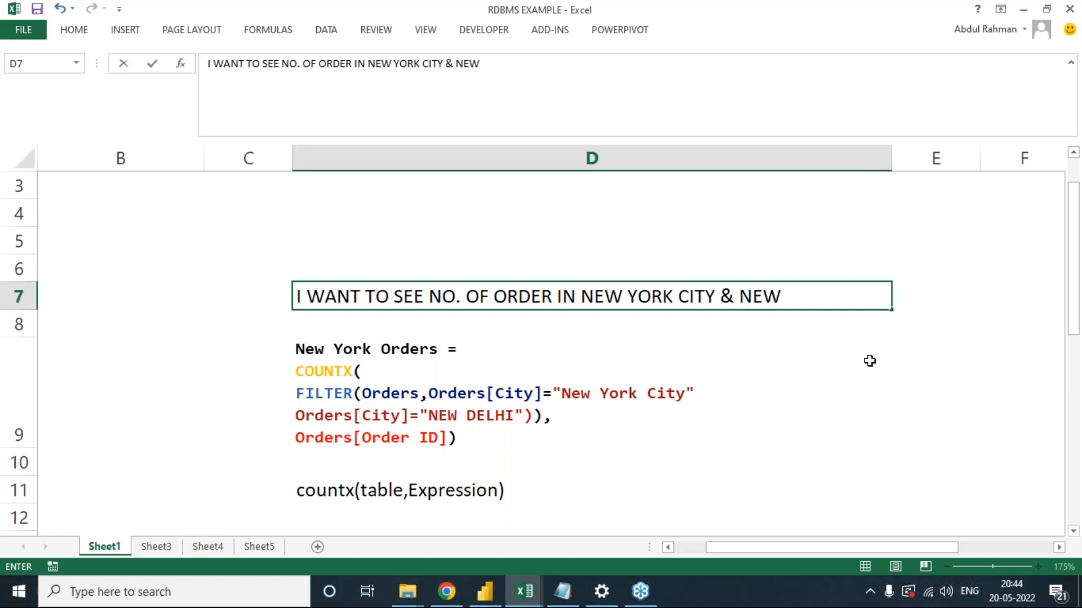
text( DELHI)
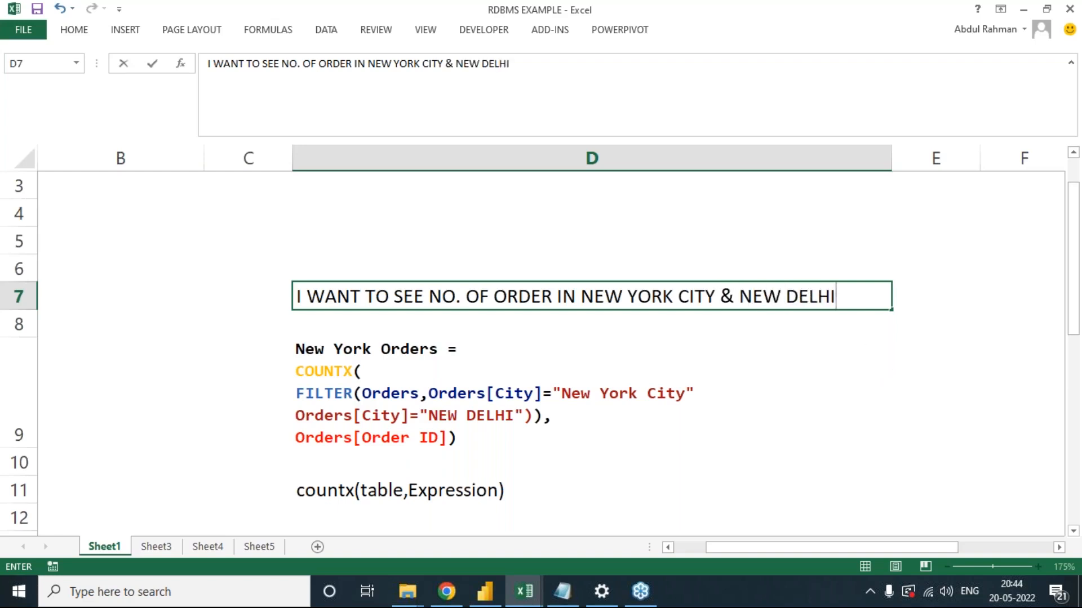
Replace the "&" between the two city names in the D7 note with a comma.
drag(721, 298, 734, 298)
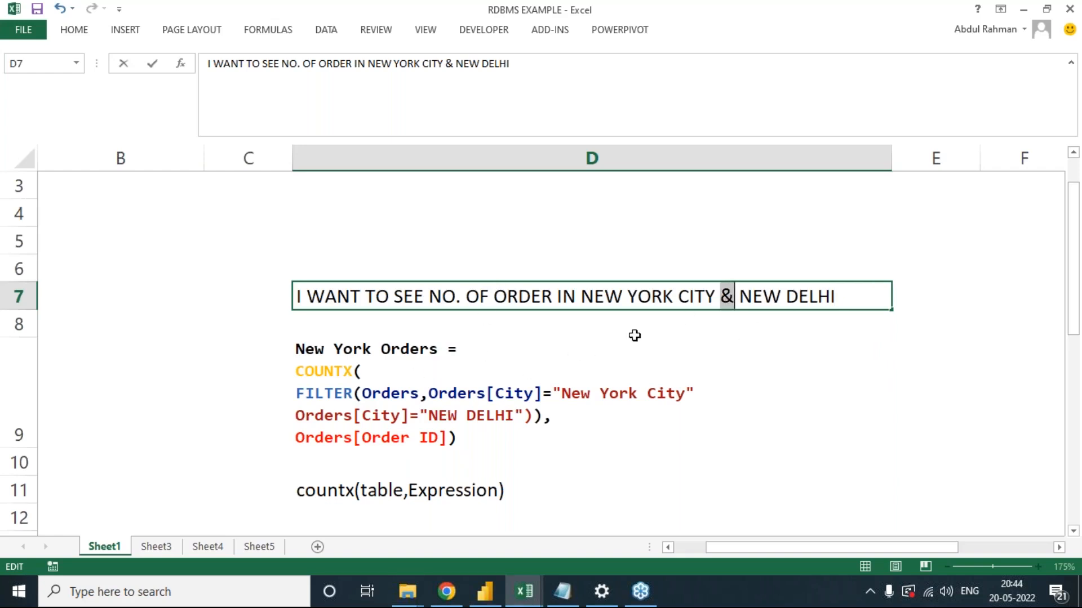
text(OR)
key(BackSpace)
key(BackSpace)
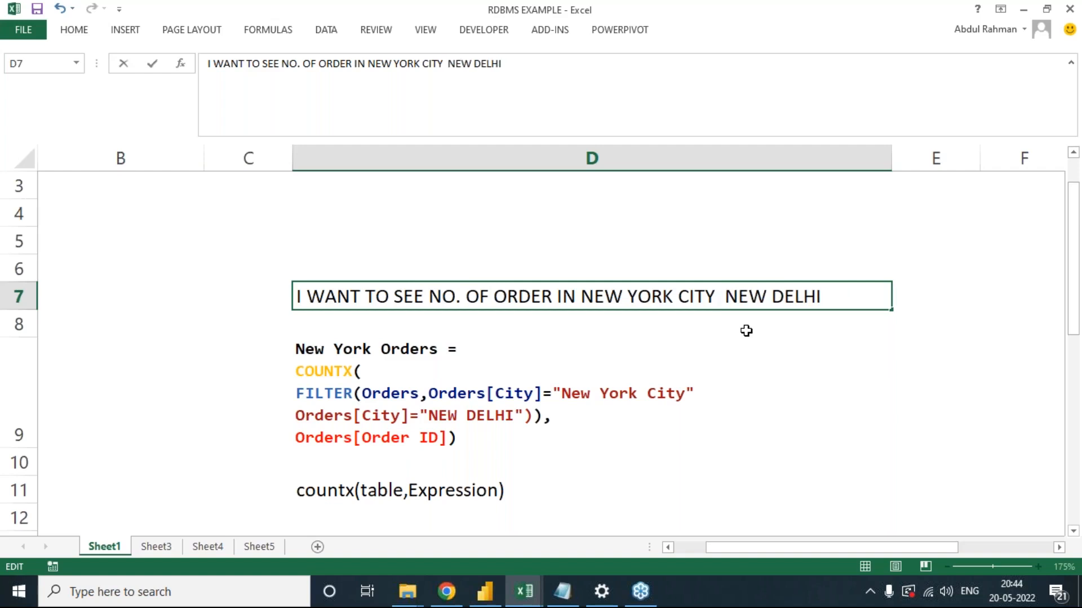
text(,)
key(Return)
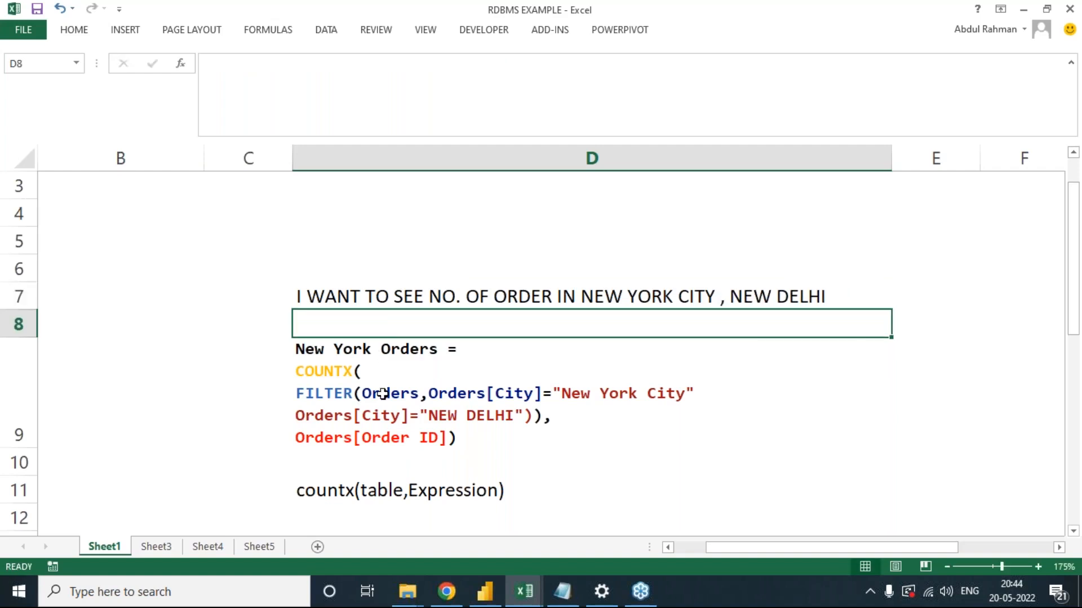
click(302, 416)
double_click(309, 414)
drag(298, 416, 504, 417)
key(Escape)
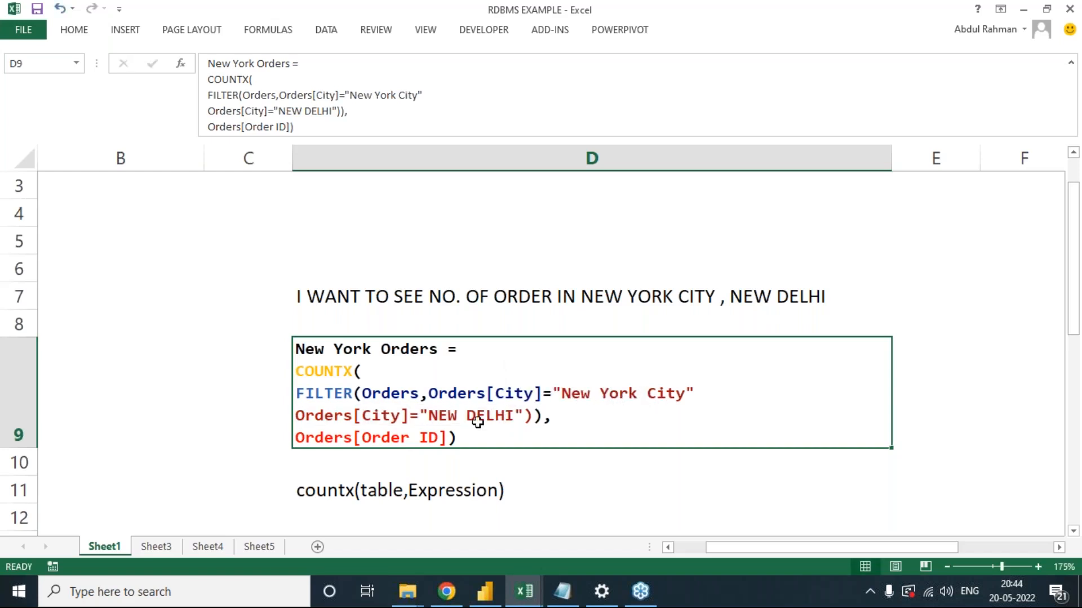
Insert OR after the "New York City" condition in the D9 COUNTX formula, ahead of the NEW DELHI condition.
double_click(438, 394)
drag(439, 394, 703, 393)
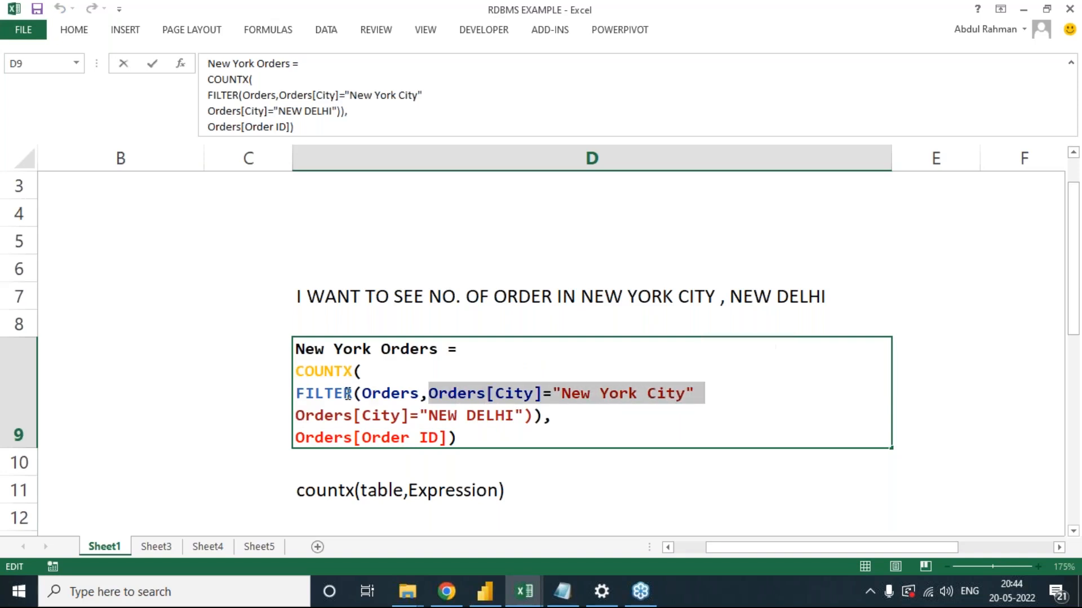
drag(295, 416, 534, 417)
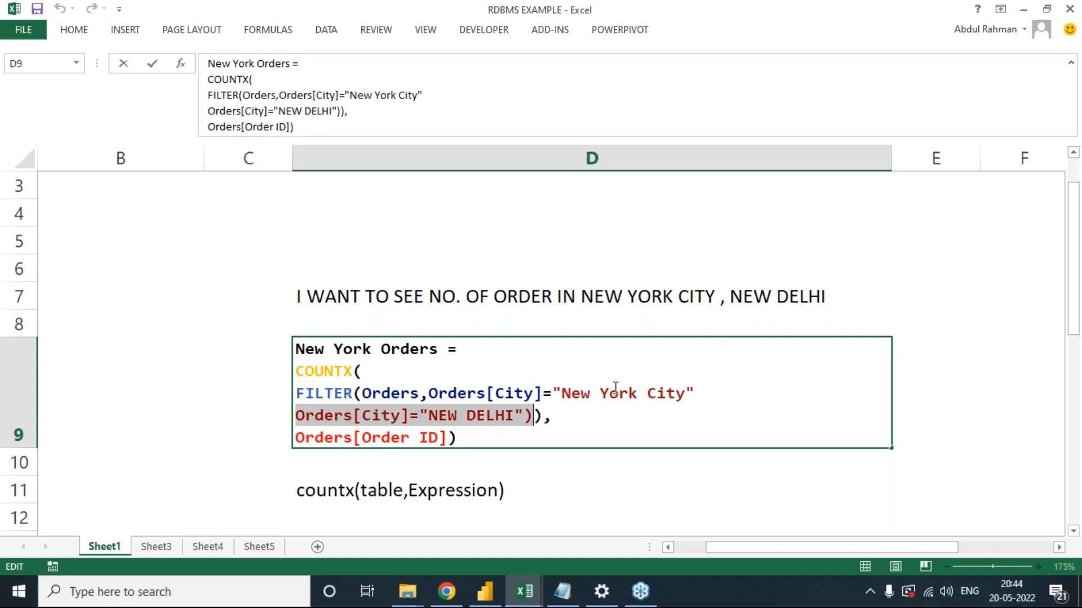
click(708, 394)
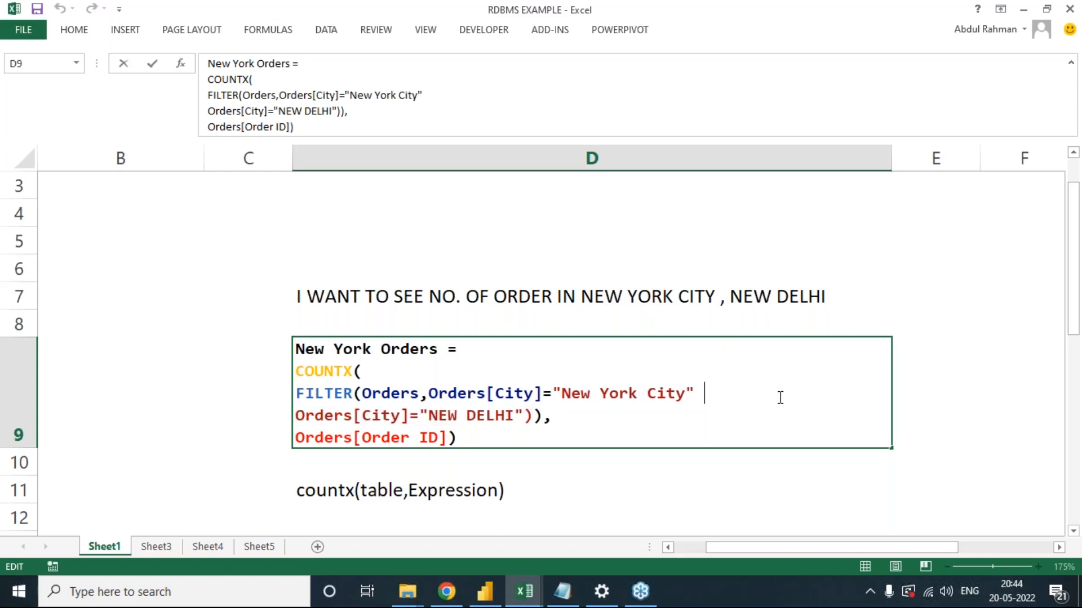
text(OR)
Format the word OR in D9 as bold, light green text at font size 12.
double_click(711, 397)
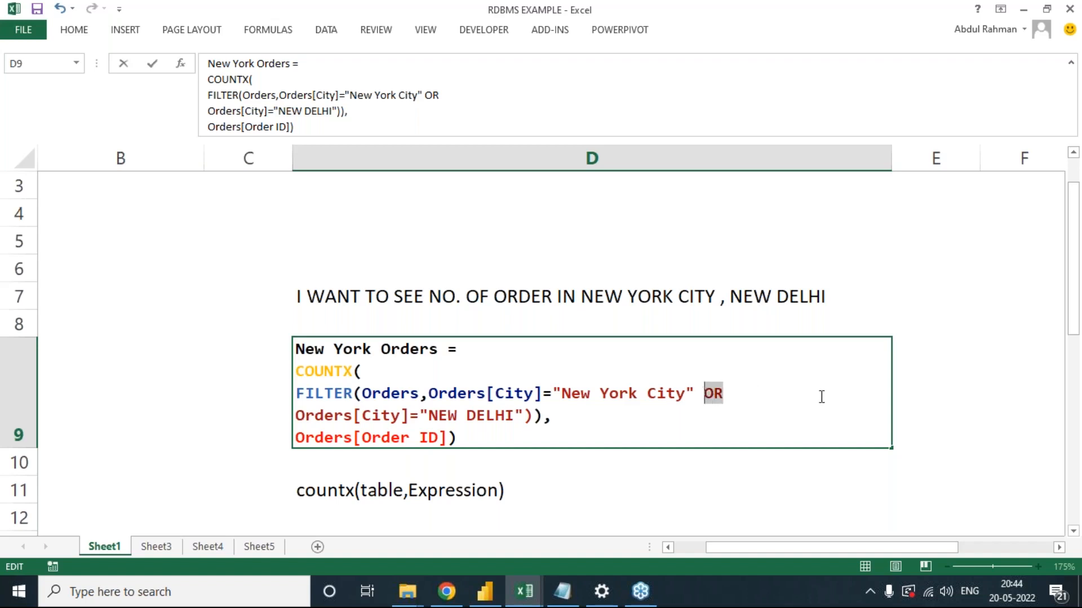
click(73, 30)
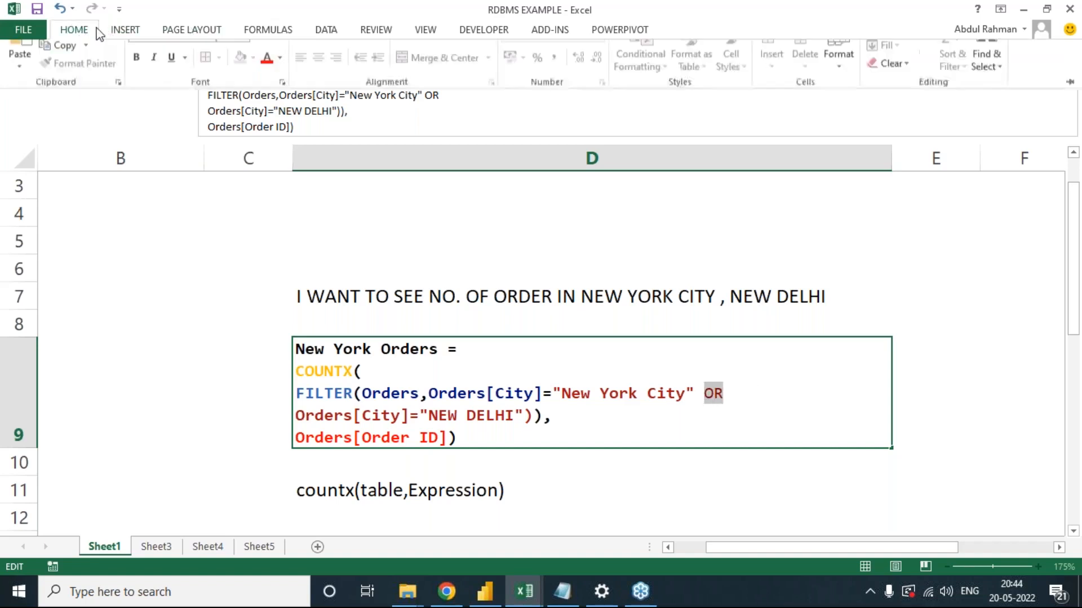
click(279, 81)
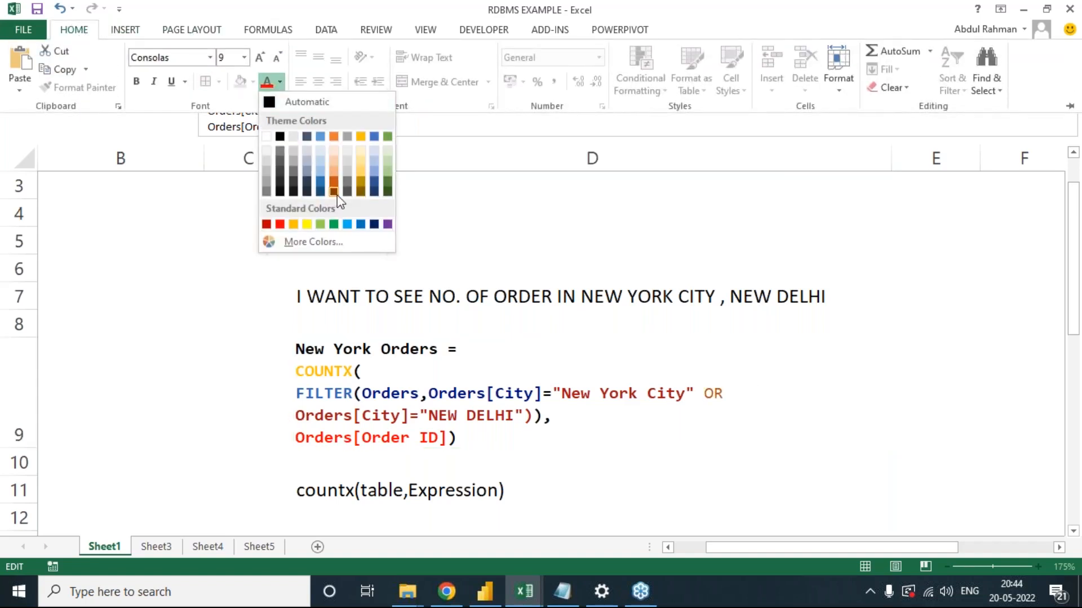
click(389, 174)
key(ctrl+b)
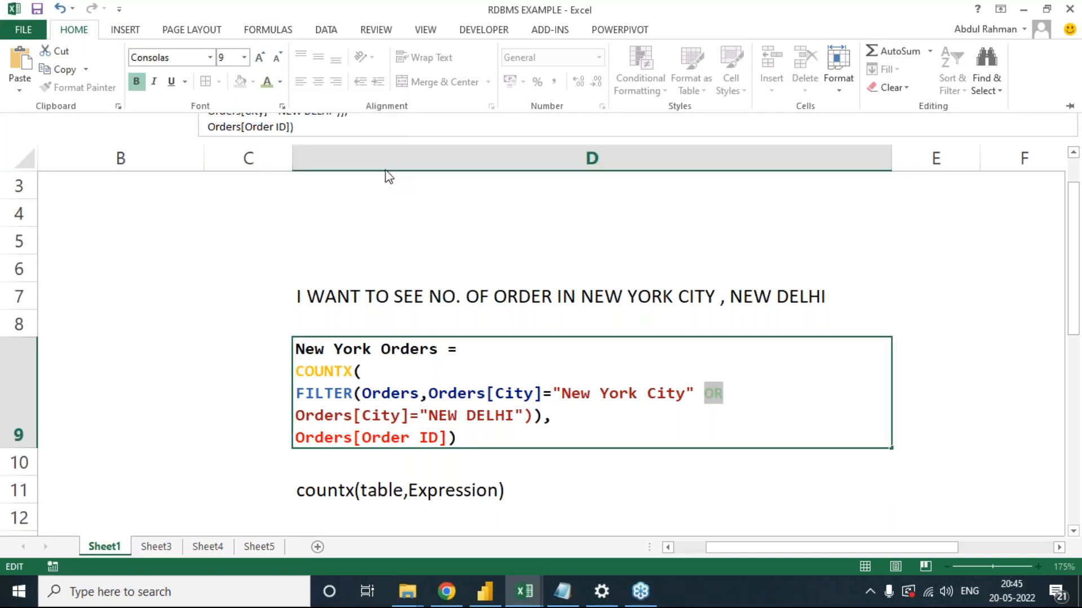
click(260, 56)
click(260, 57)
click(259, 57)
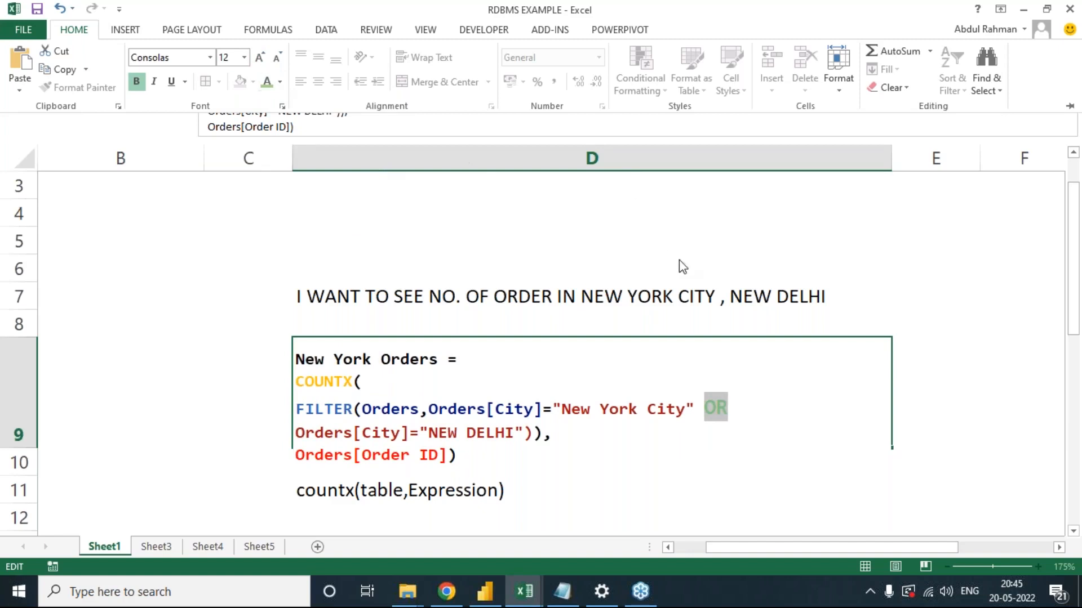
click(914, 428)
click(700, 402)
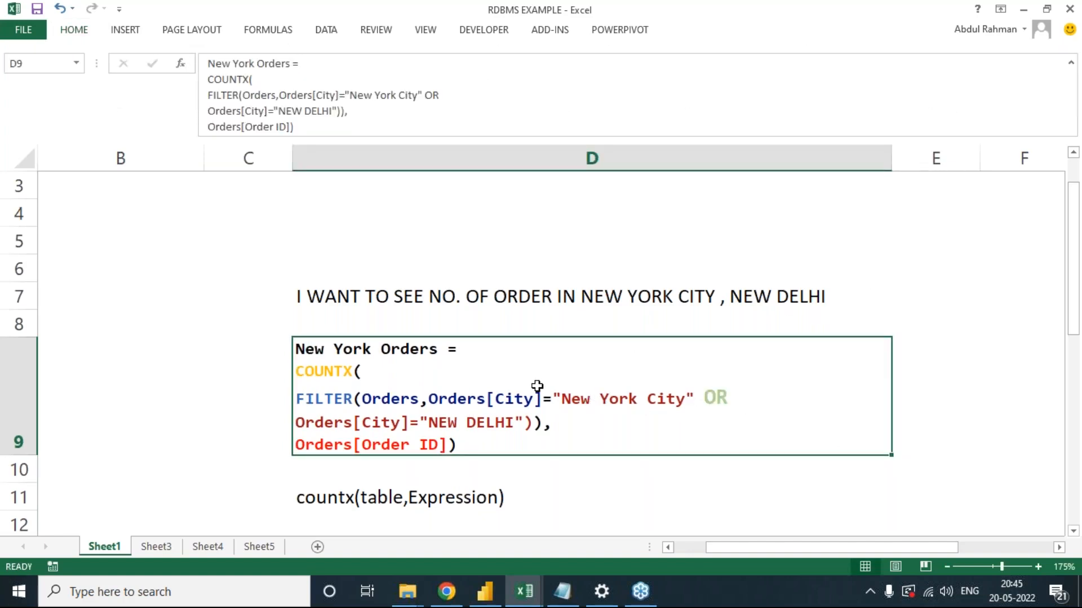
Switch to the Superstore workbook and filter the Orders sheet's City column to New York City and New Delhi.
click(524, 592)
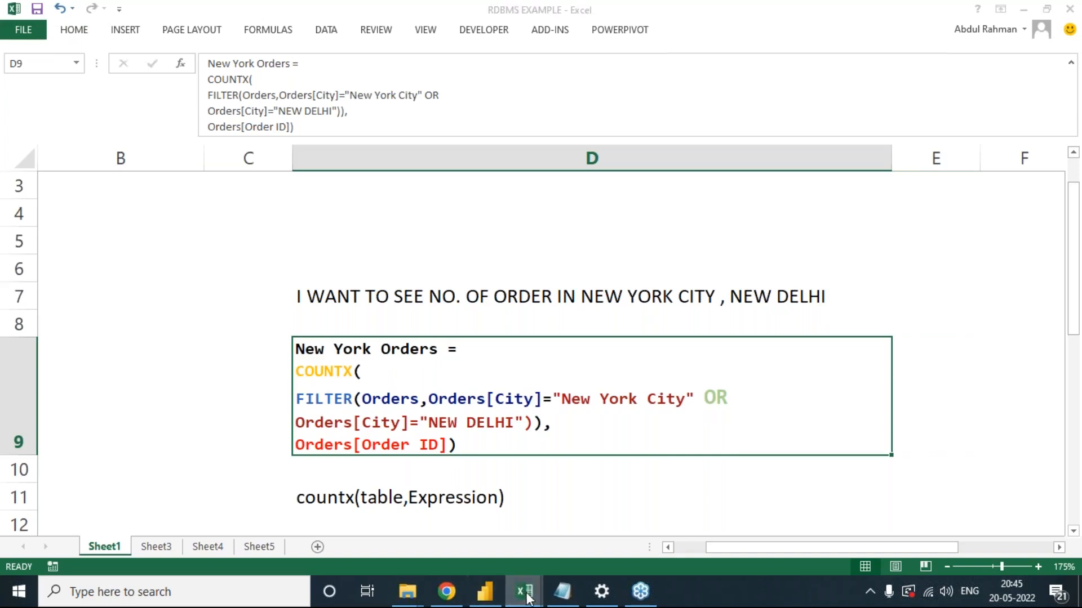
click(519, 512)
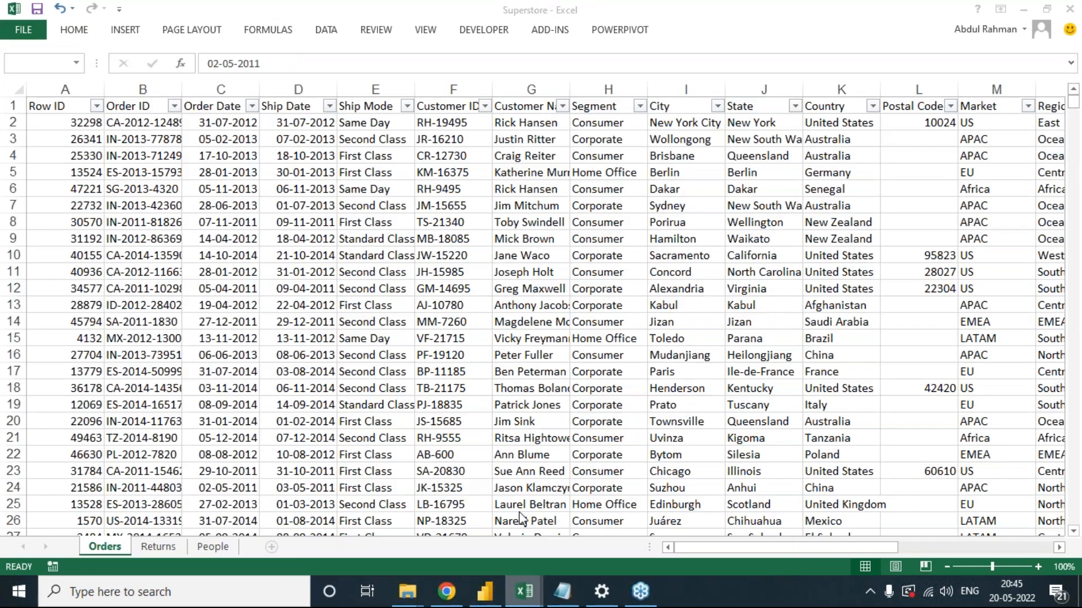
click(717, 105)
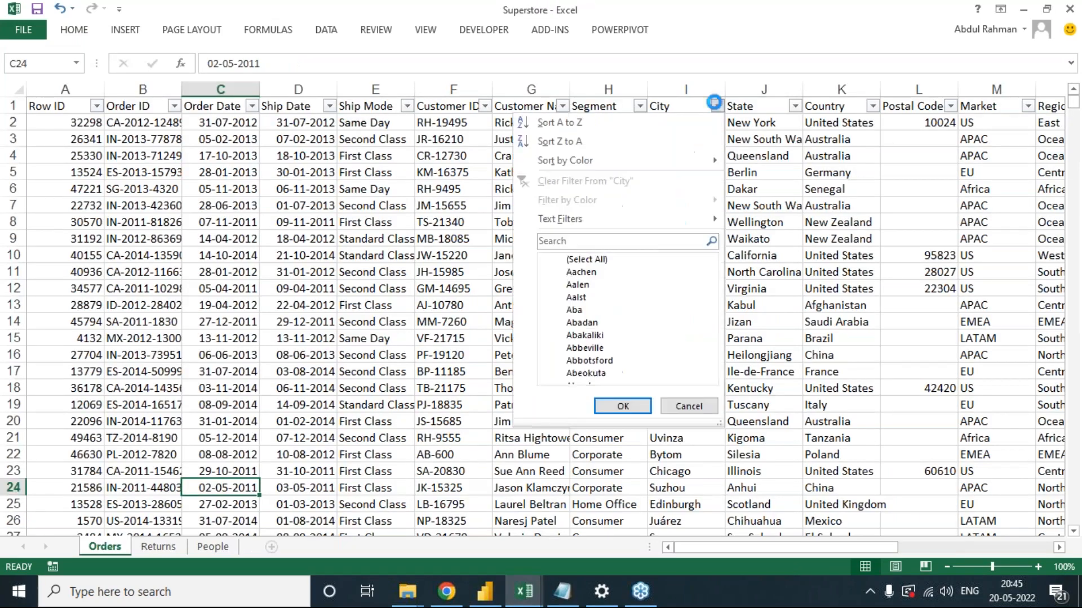
click(586, 259)
text(new)
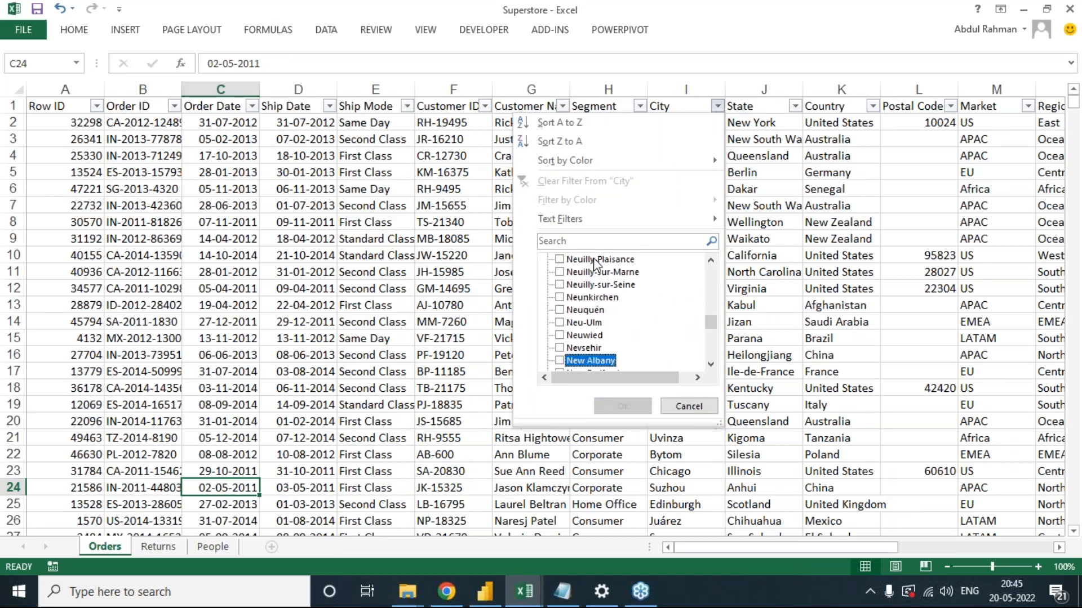
scroll(657, 352, down, 1)
scroll(686, 360, down, 3)
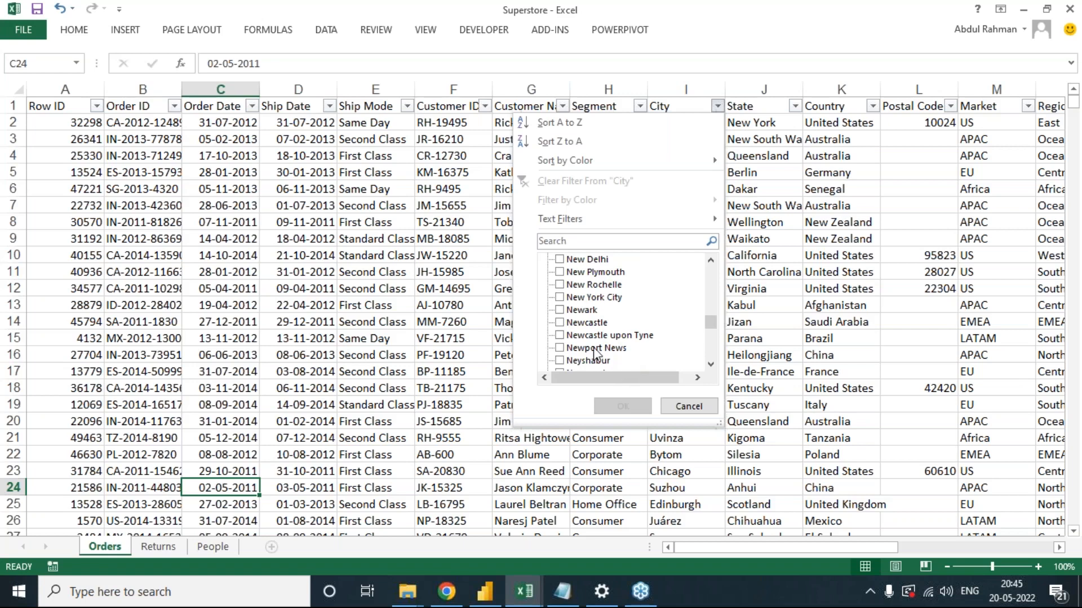
click(561, 298)
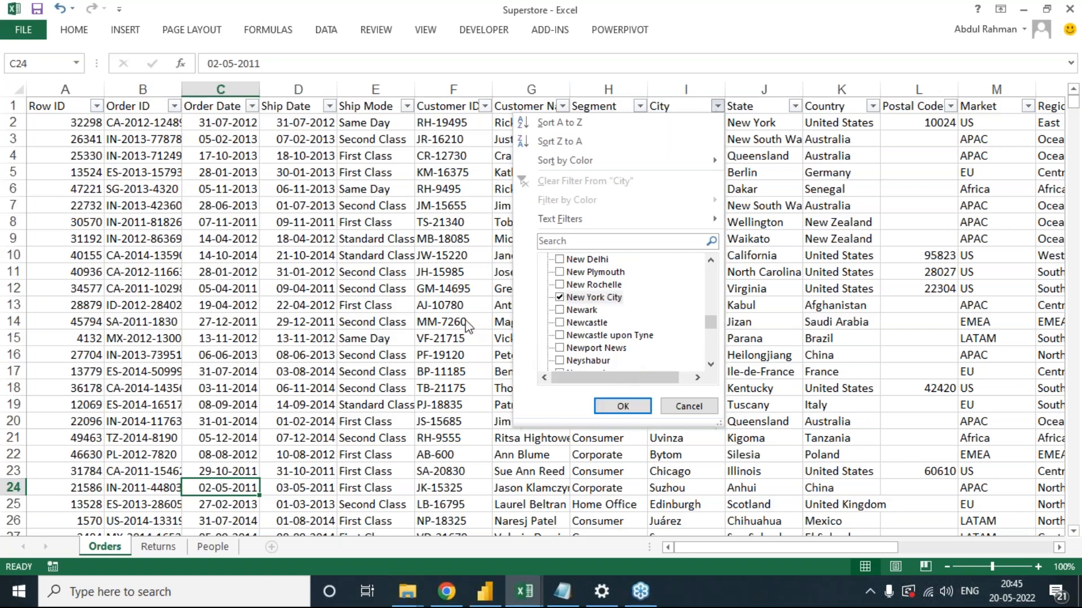
click(710, 262)
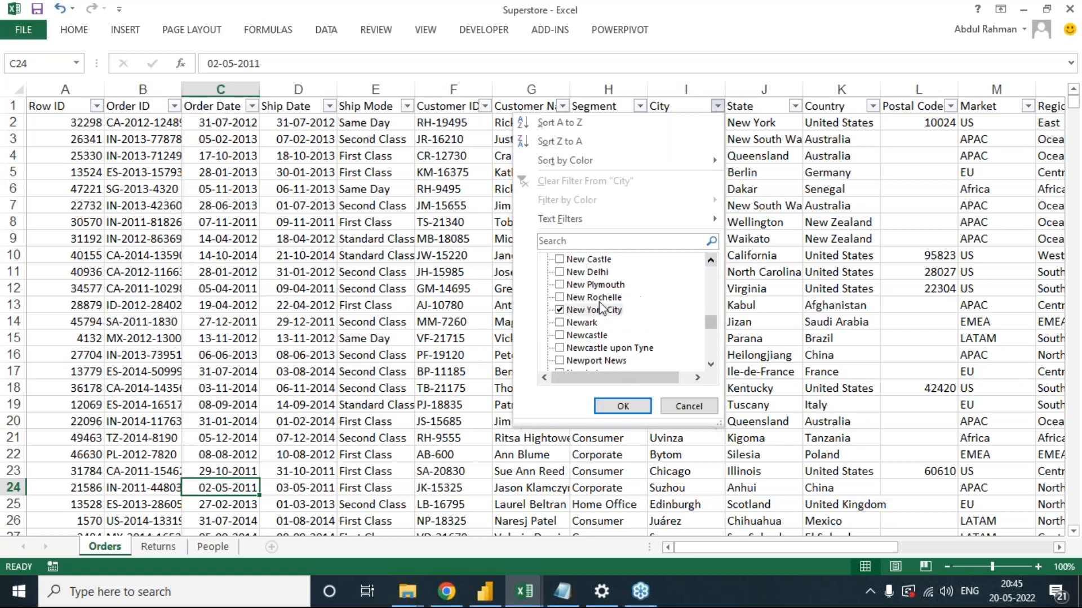
click(560, 273)
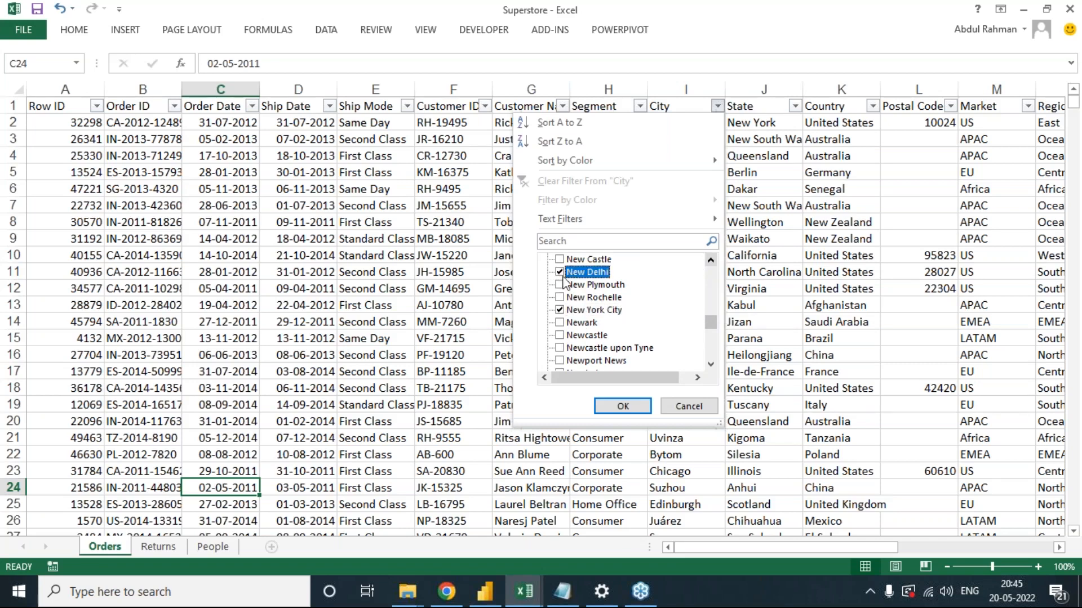
click(623, 406)
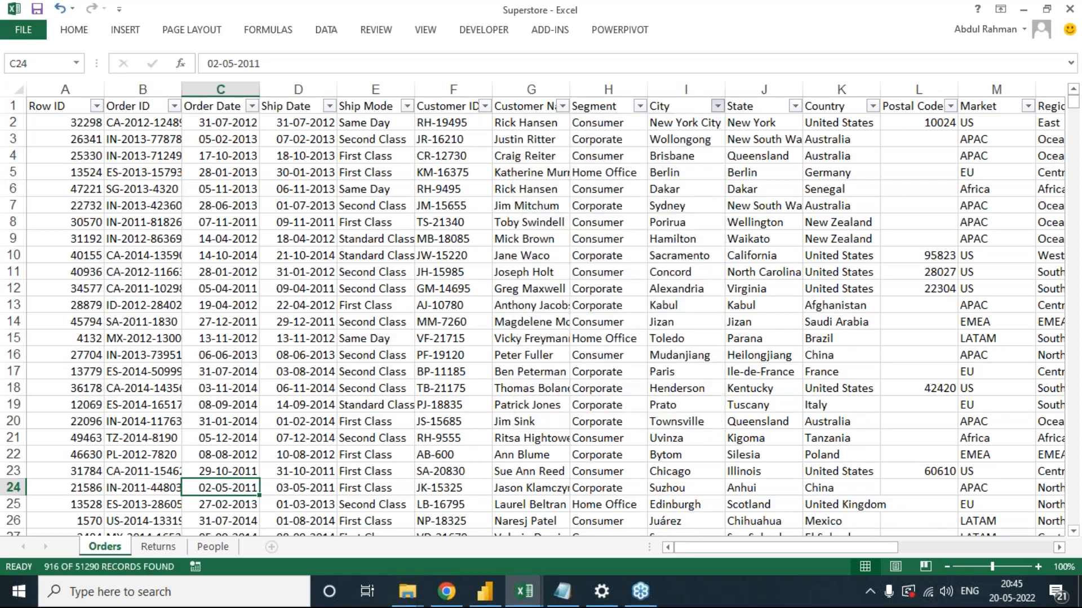
Select the filtered Order ID column from its header to the last row to check the order count.
click(69, 105)
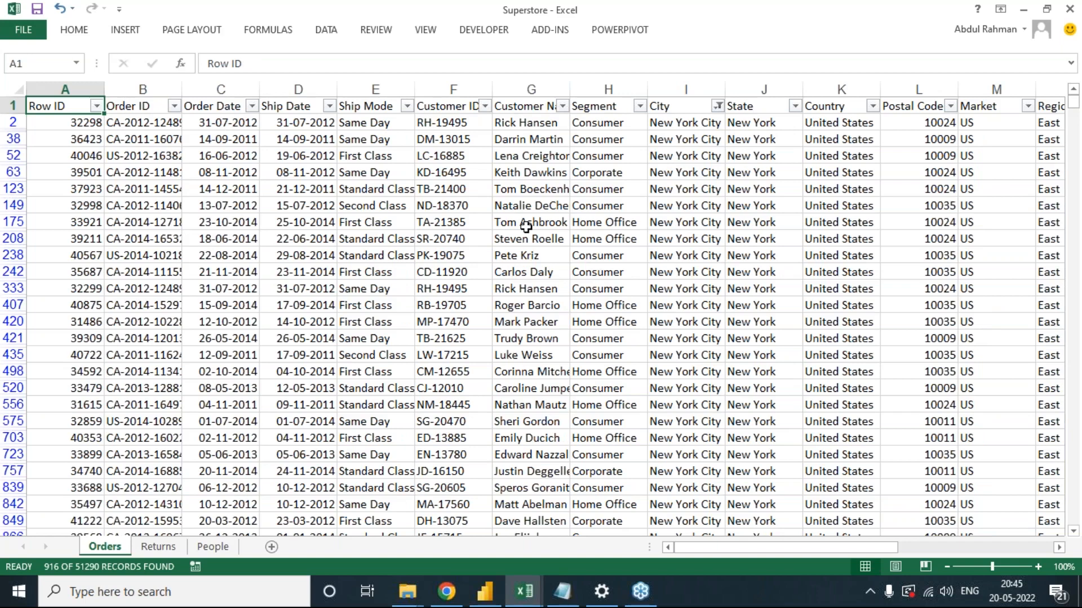
scroll(526, 227, right, 10)
key(Right)
key(ctrl+shift+Down)
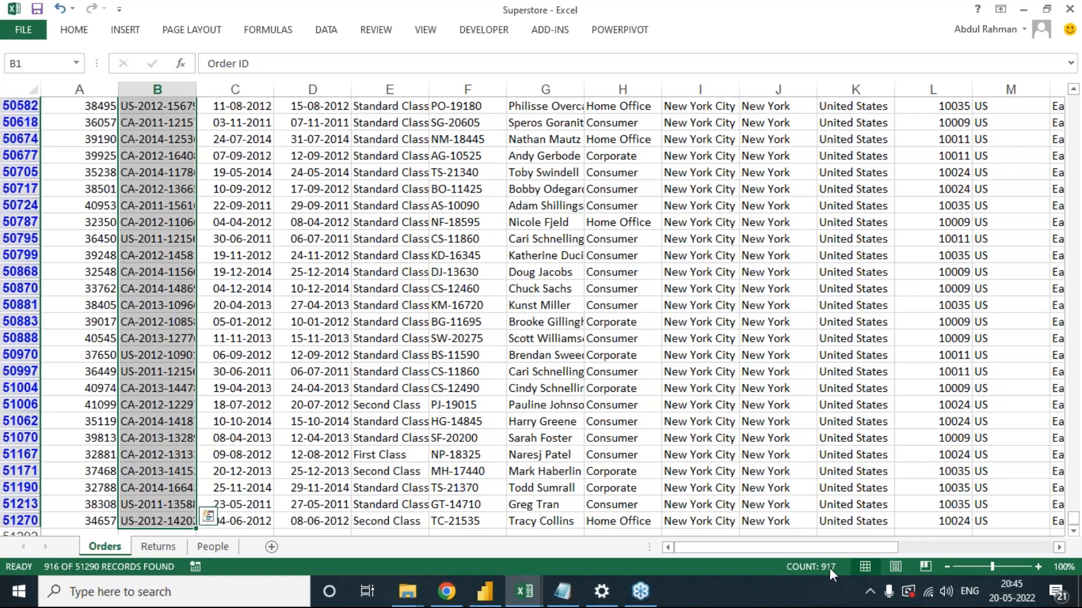
Return to the RDBMS EXAMPLE workbook and copy the whole COUNTX formula text from D9.
key(alt+Tab)
click(561, 479)
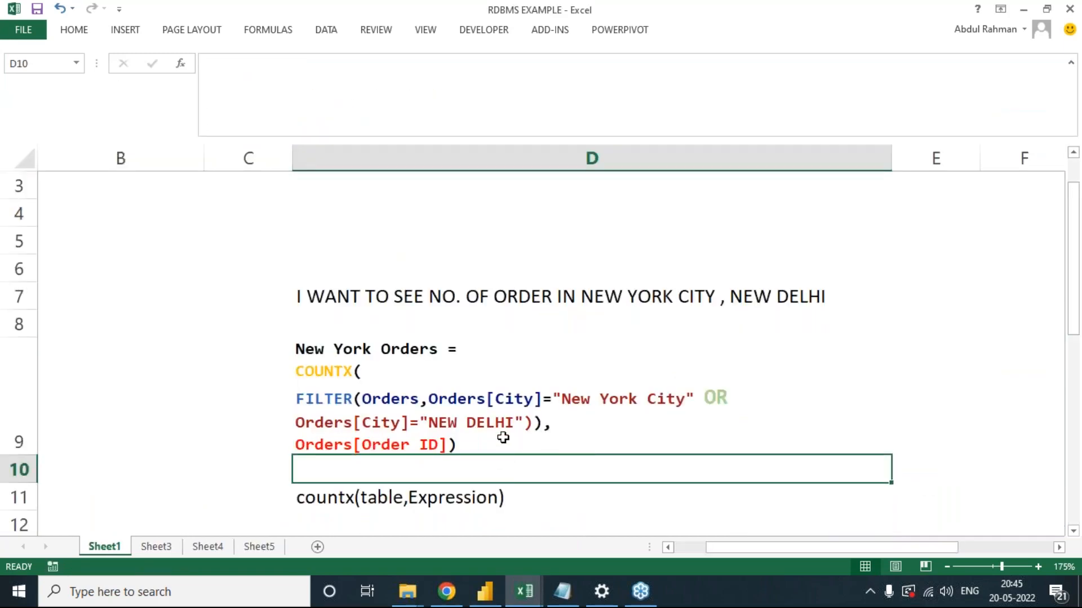
double_click(473, 445)
drag(473, 444, 296, 348)
key(ctrl+c)
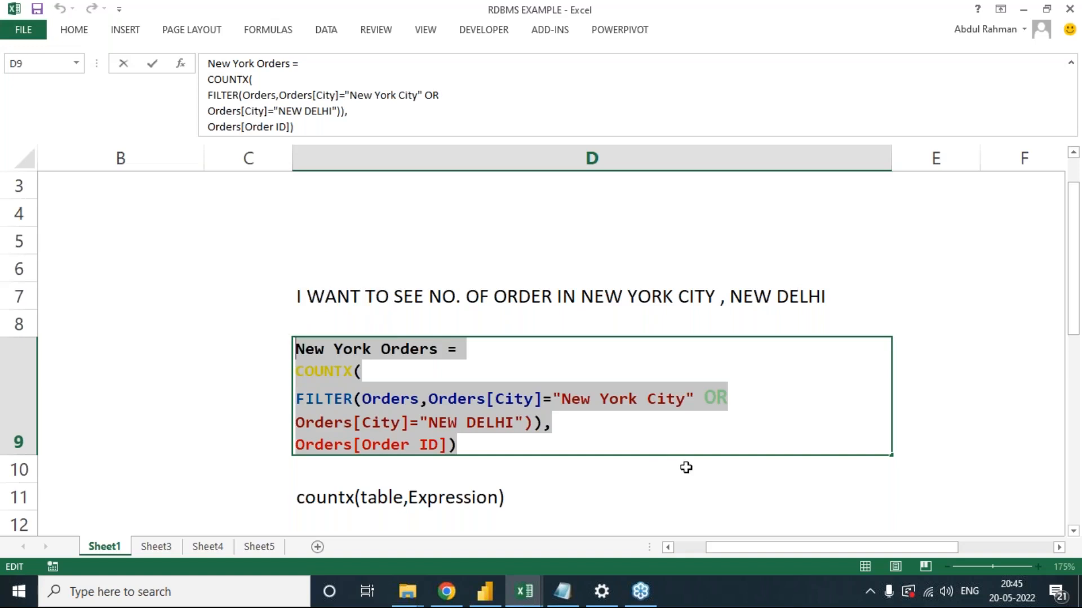
key(Escape)
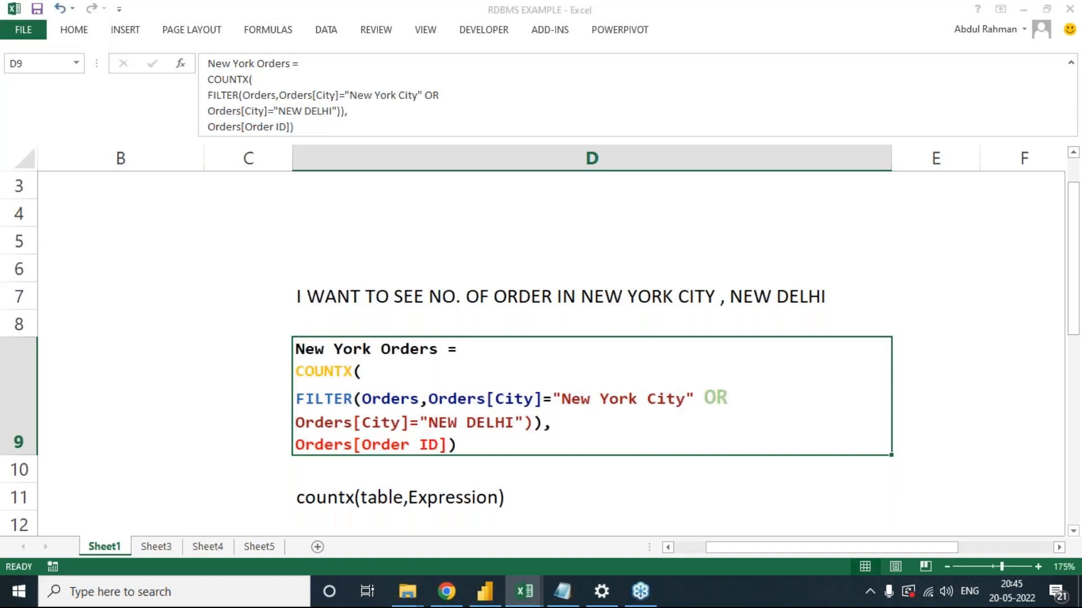
Switch to Power BI Desktop, create a new measure in the Orders table and paste the copied COUNTX formula into it.
key(alt+Tab)
key(alt+Tab)
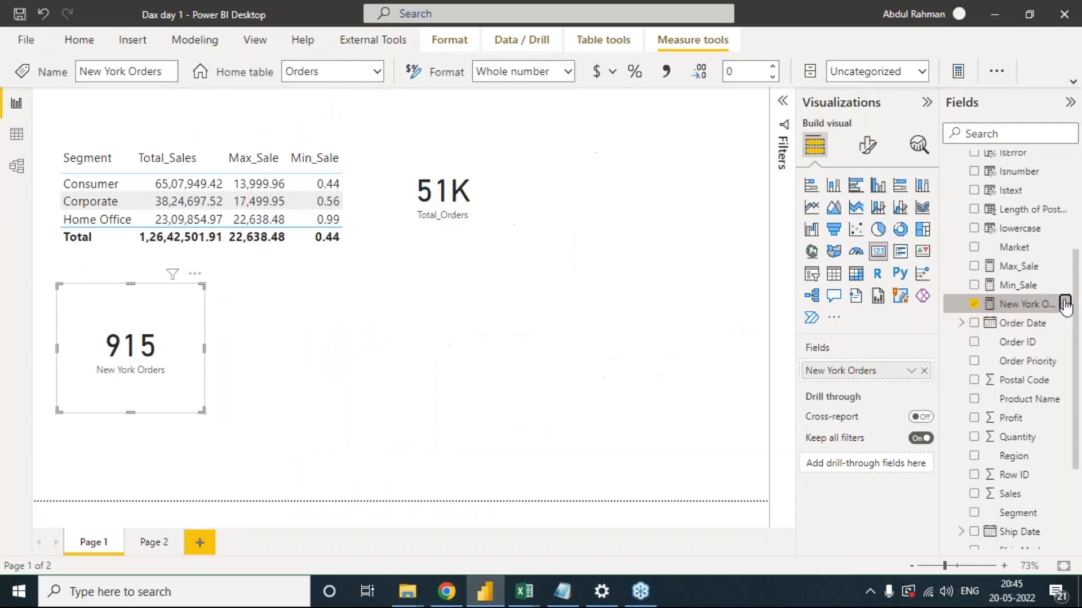
click(1063, 304)
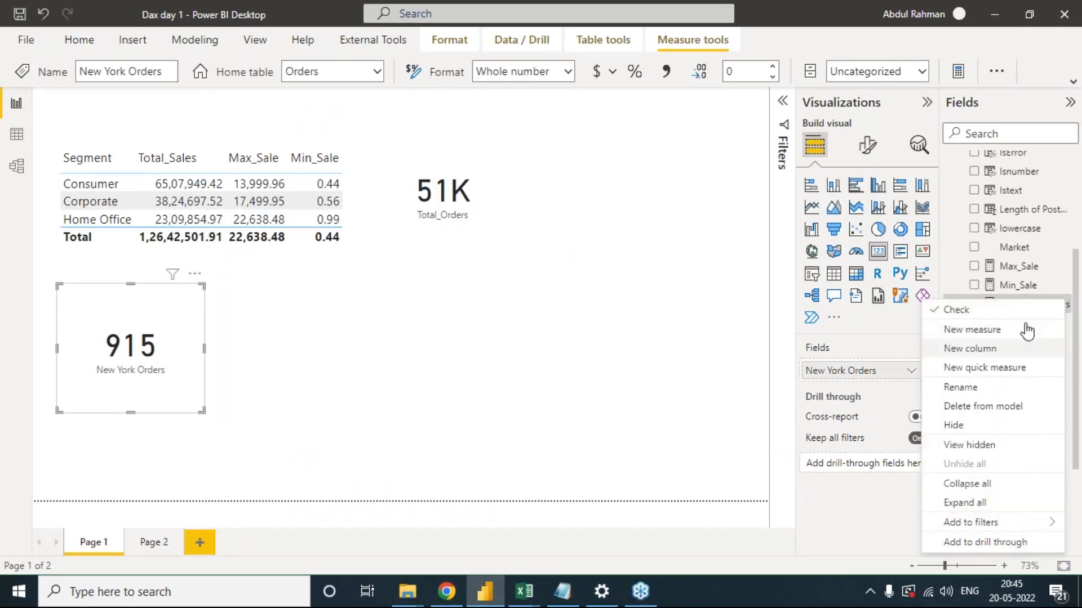
click(1063, 304)
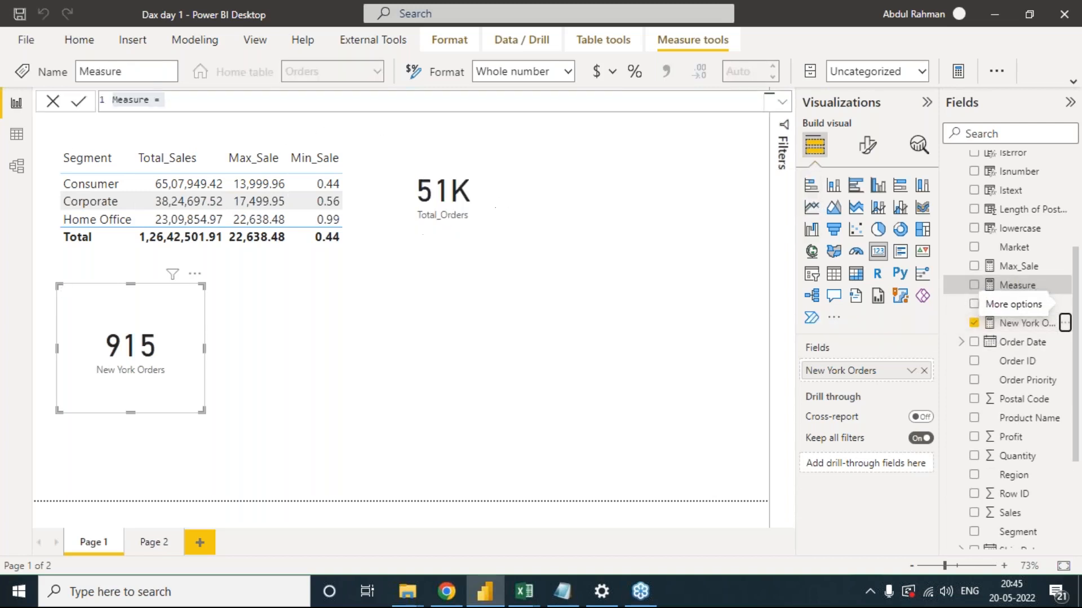
key(ctrl+v)
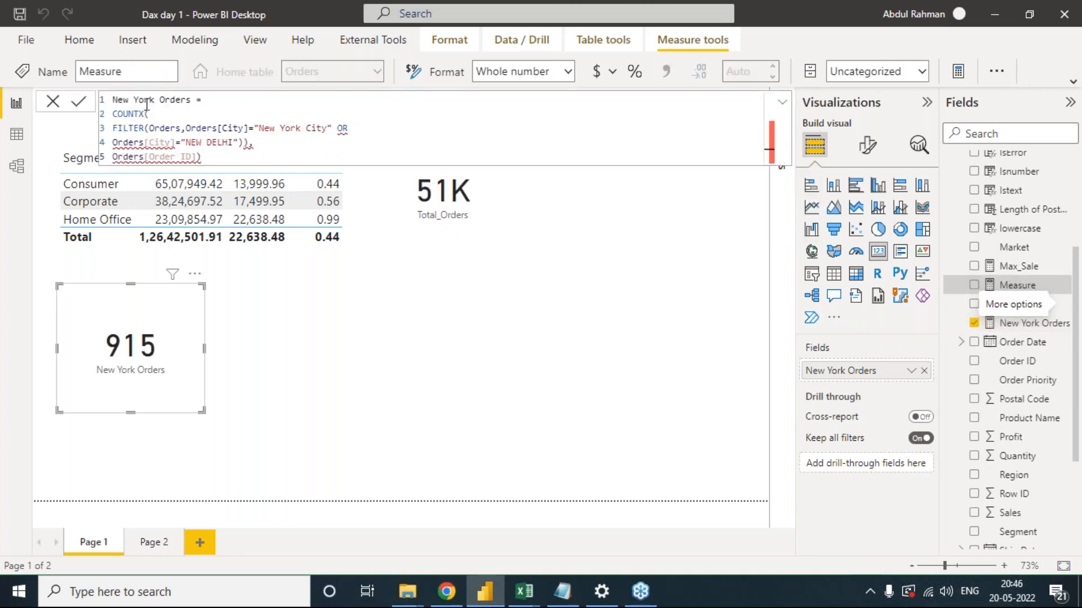
Change the measure name in the formula to "New York & New Delhi Orders".
click(161, 100)
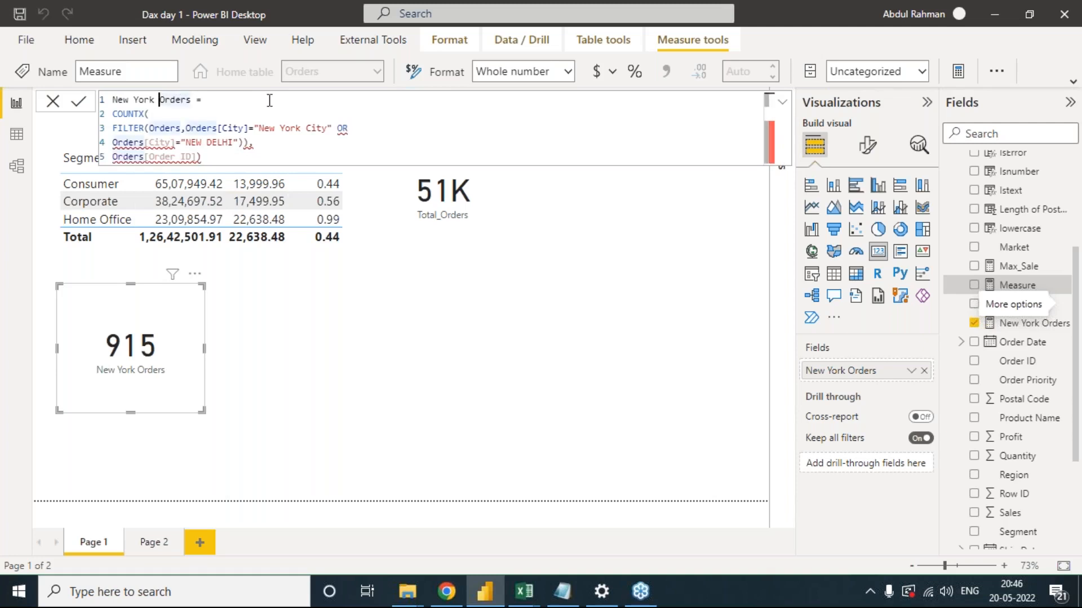
text(&)
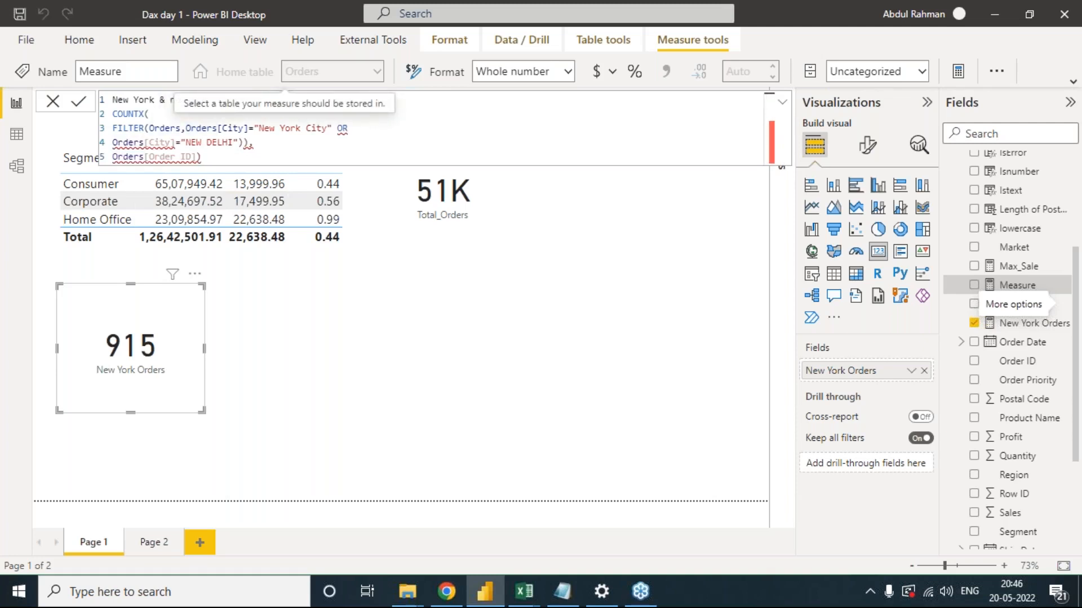
text( nEW dELHI)
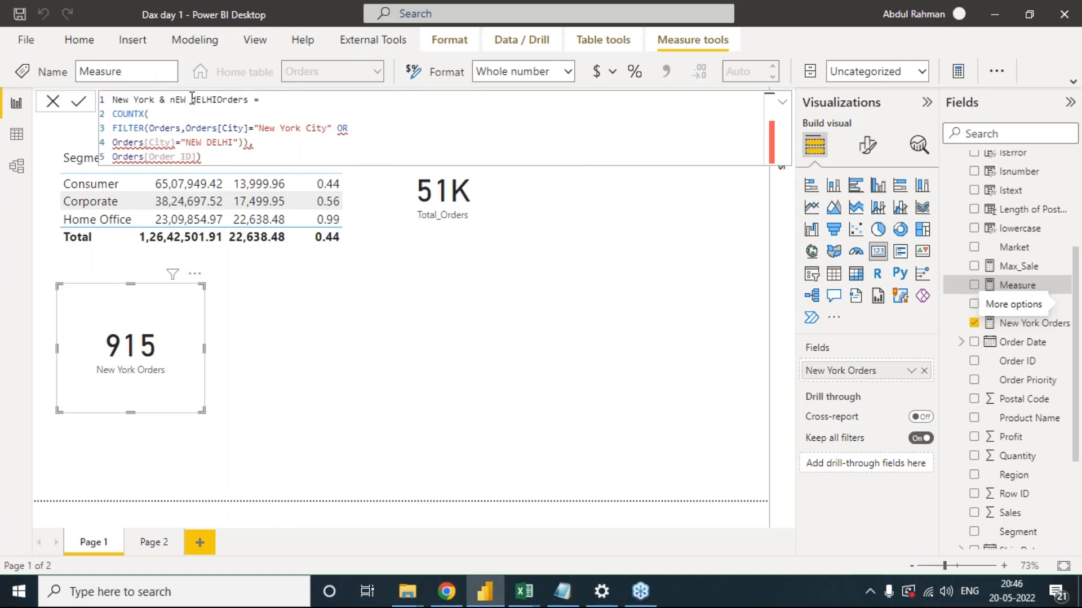
drag(169, 99, 217, 100)
text(New Delhi)
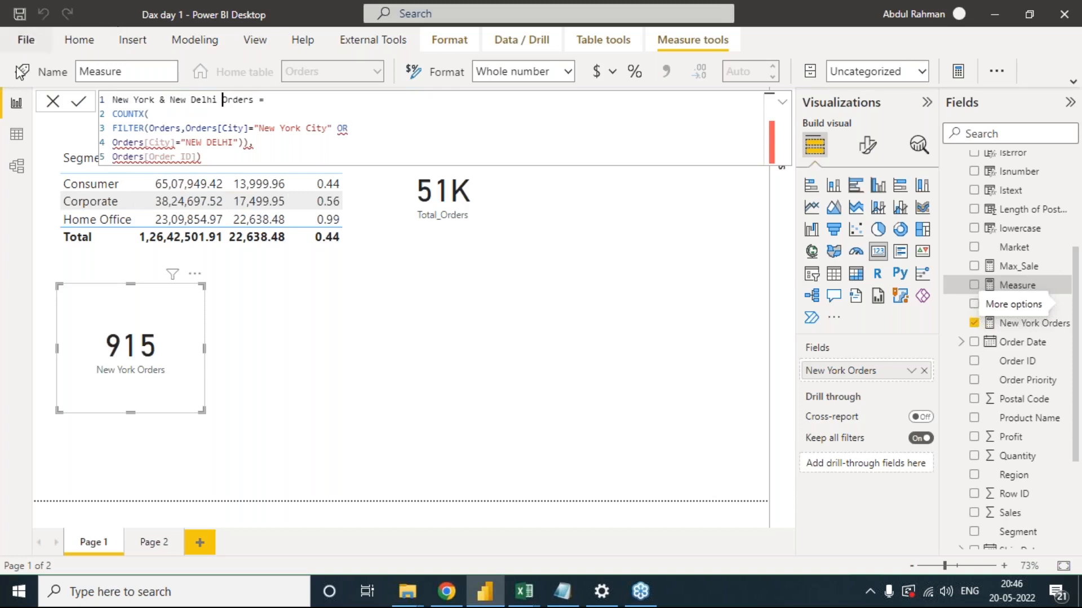
Join both Orders[City] conditions on one line of the measure and replace OR with the || operator.
click(366, 129)
click(429, 148)
click(363, 132)
key(Delete)
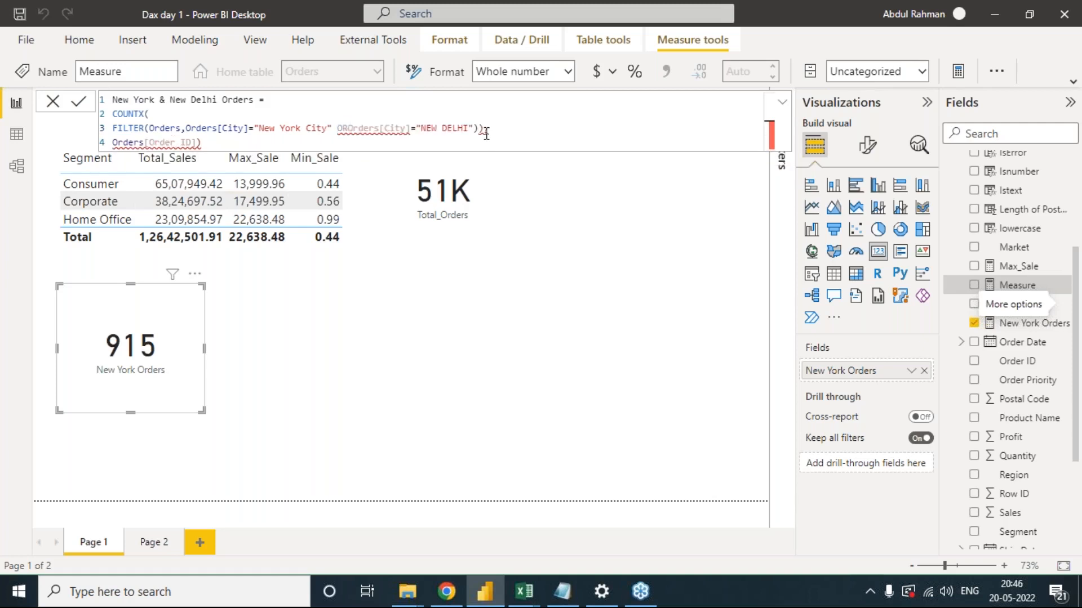
key(BackSpace)
key(BackSpace)
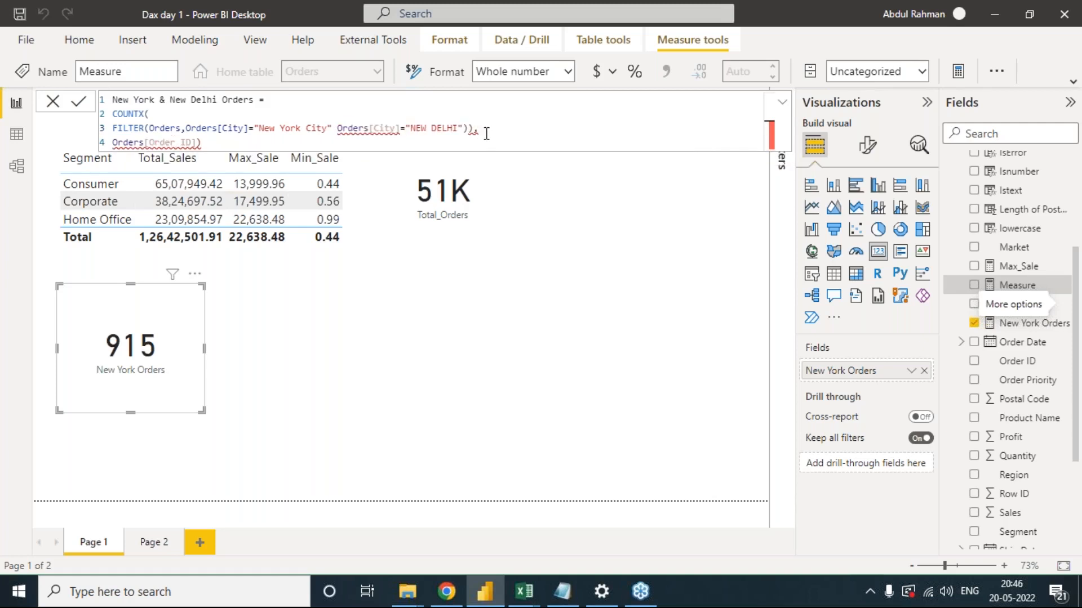
text(||)
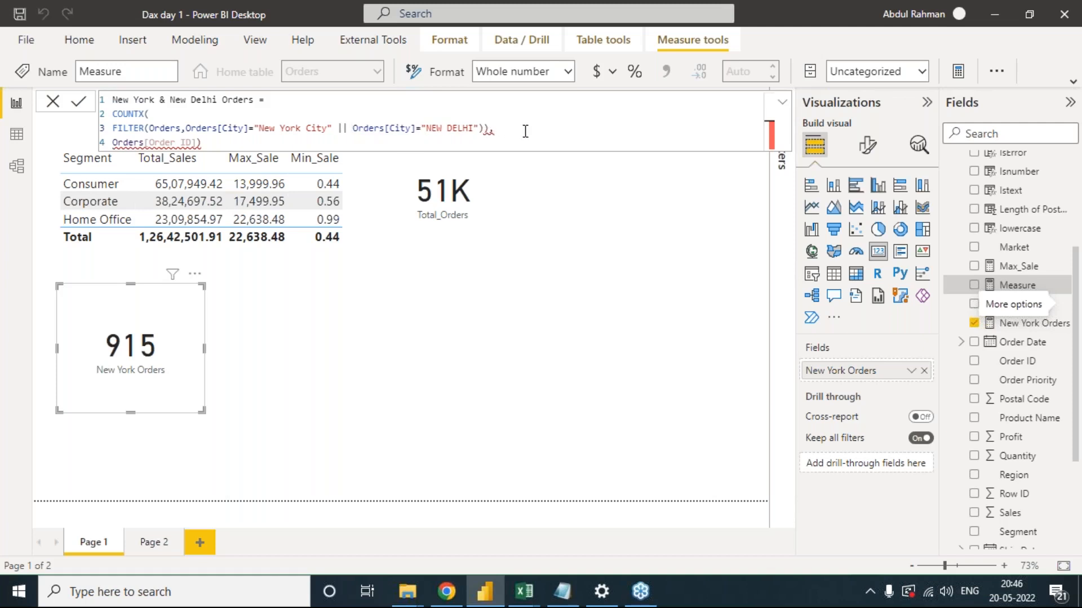
Join the Orders[Order ID] line onto the end of the FILTER line in the New York & New Delhi Orders measure.
click(525, 130)
key(Delete)
key(ctrl+Left)
key(BackSpace)
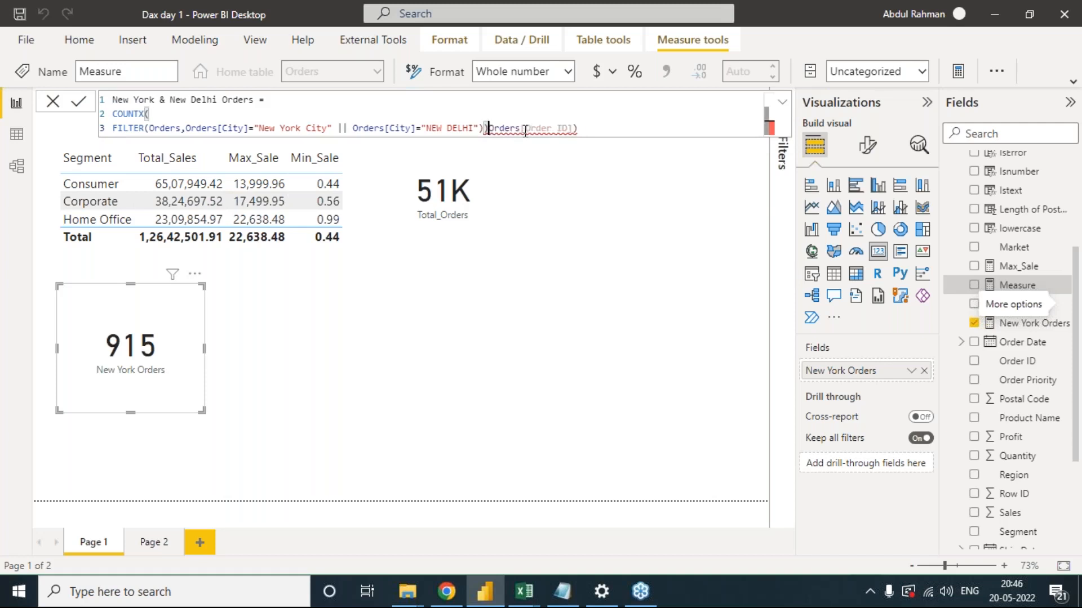
click(606, 128)
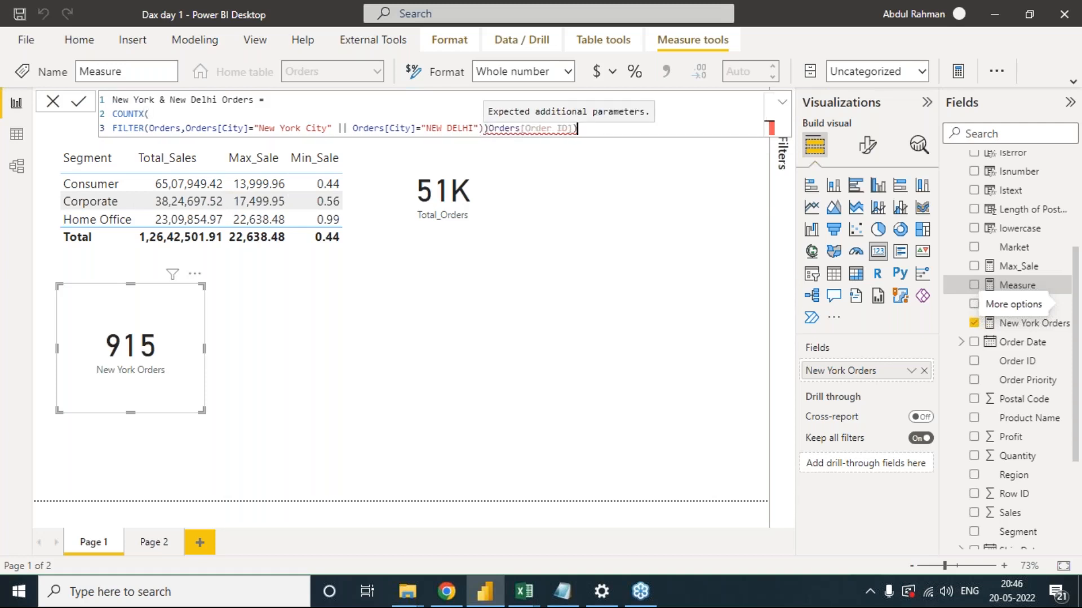
Remove the extra closing parenthesis after "NEW DELHI", add a comma before Orders[Order ID], commit the measure and switch to the RDBMS EXAMPLE workbook.
click(487, 128)
key(BackSpace)
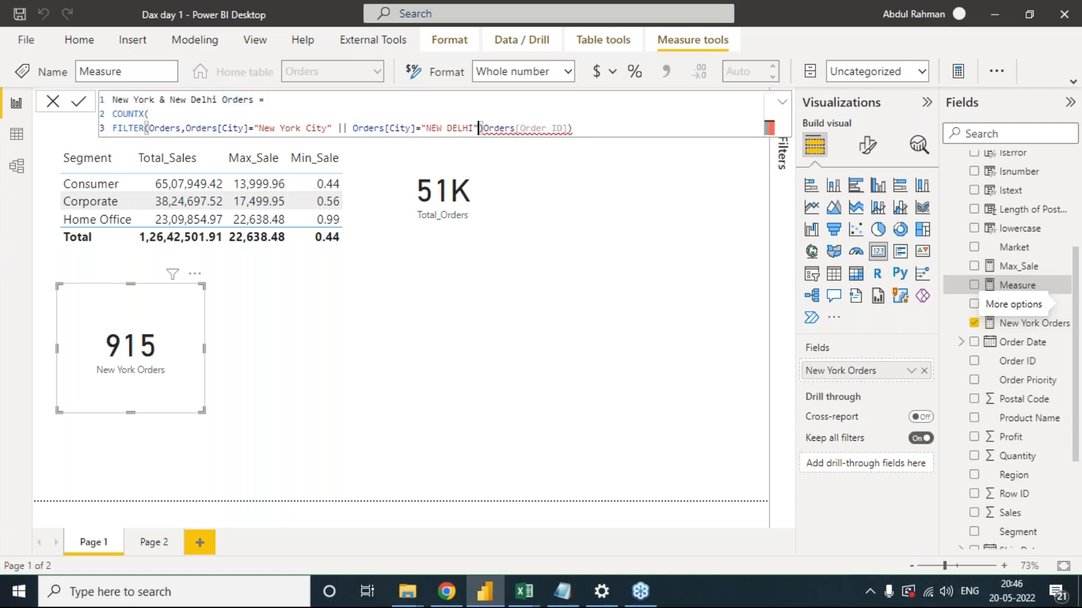
click(484, 125)
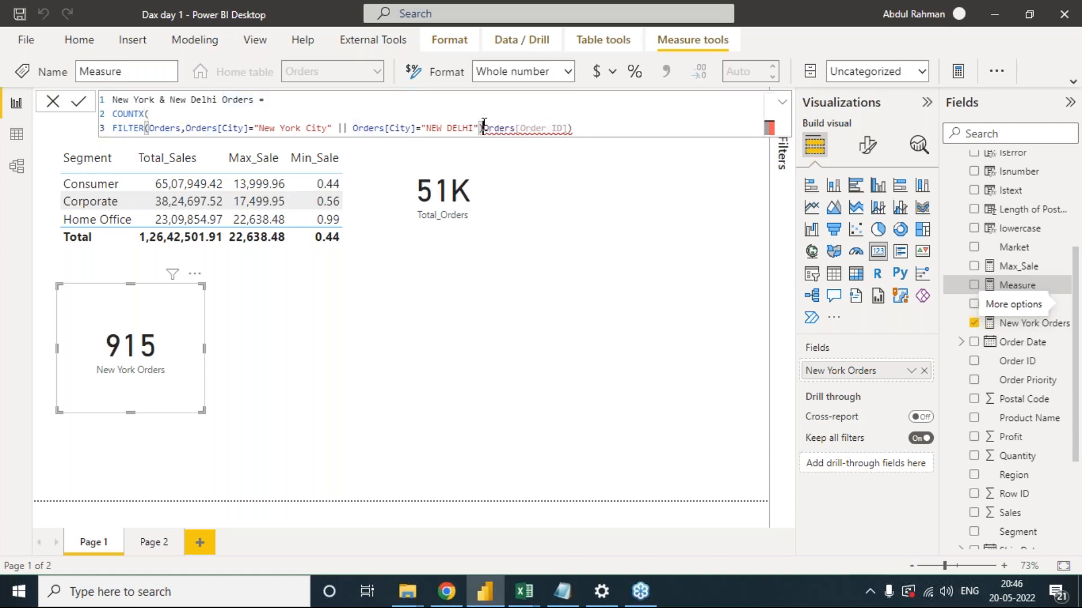
text(,)
click(590, 126)
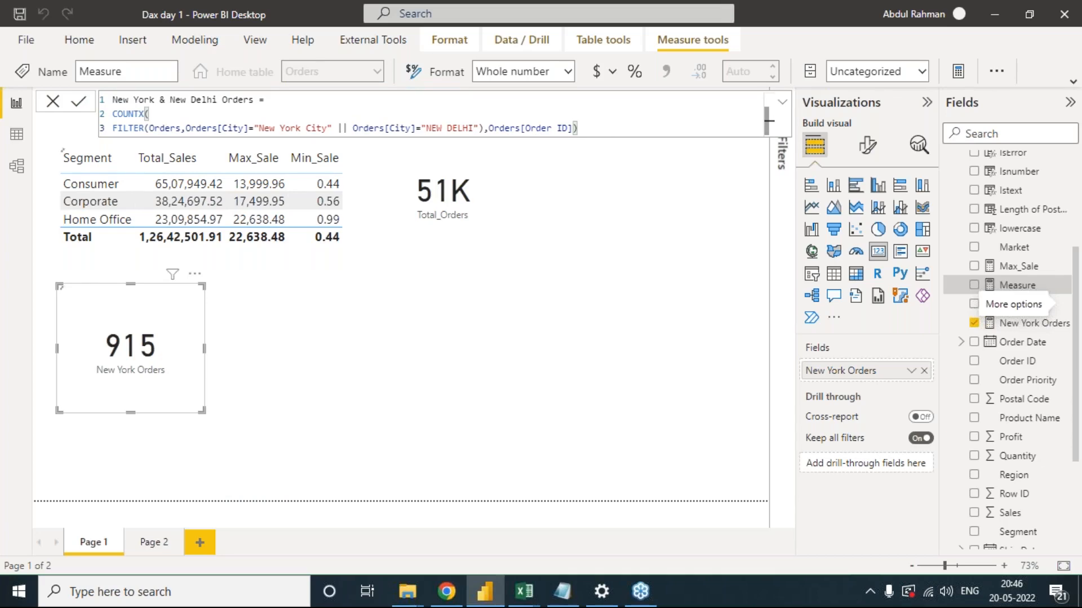
key(Return)
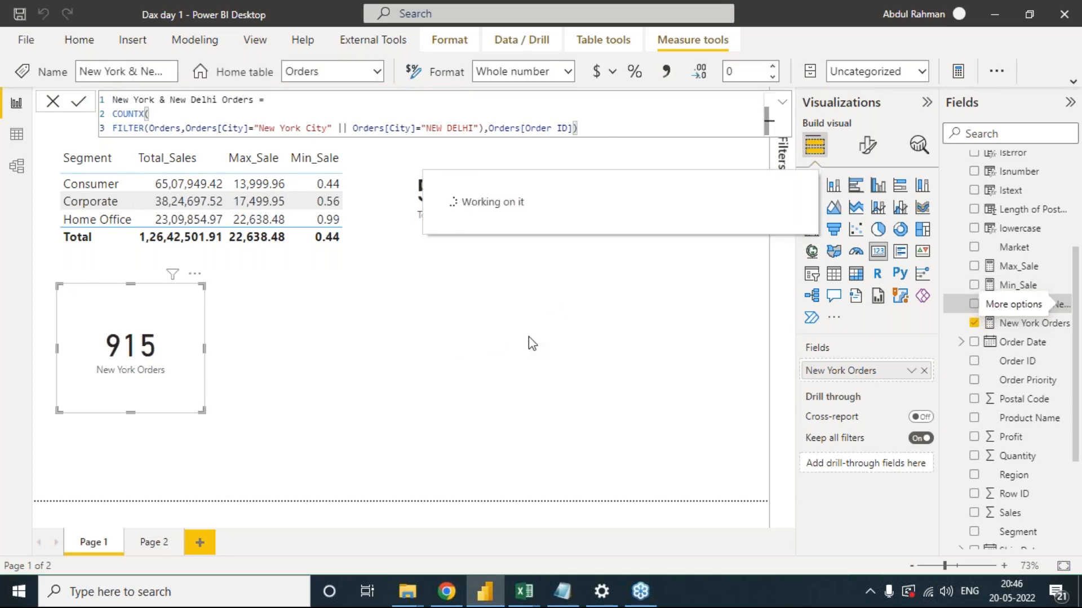
key(alt+Tab)
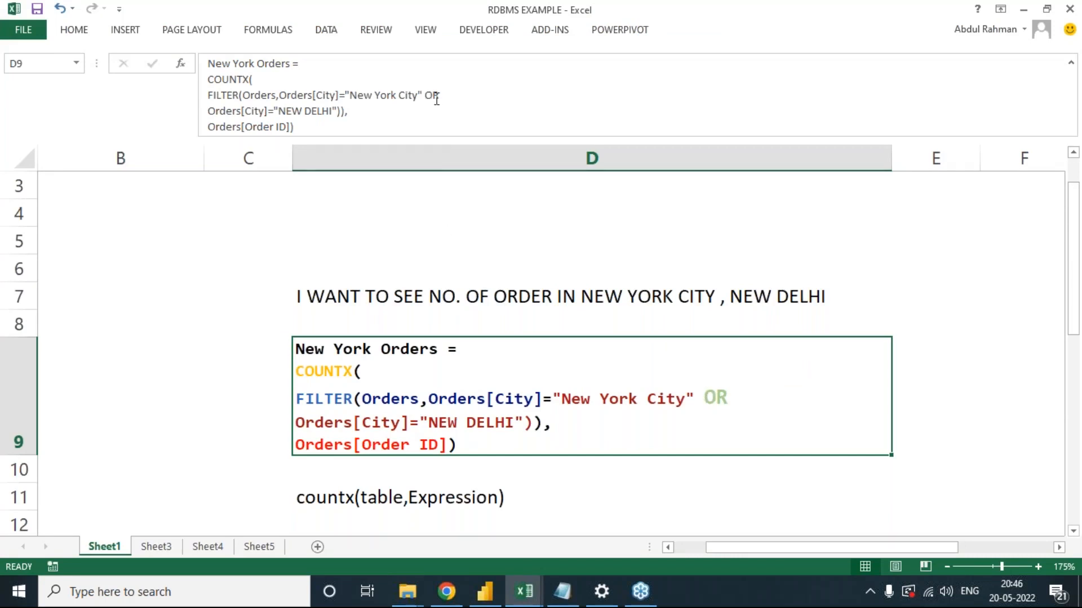
click(399, 232)
text(or)
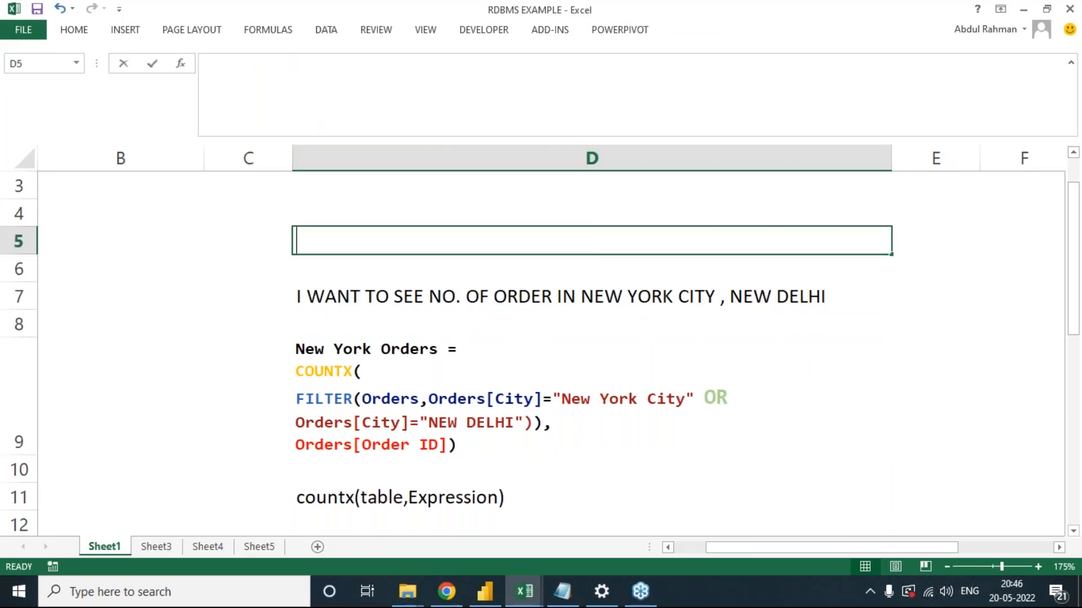
text(()
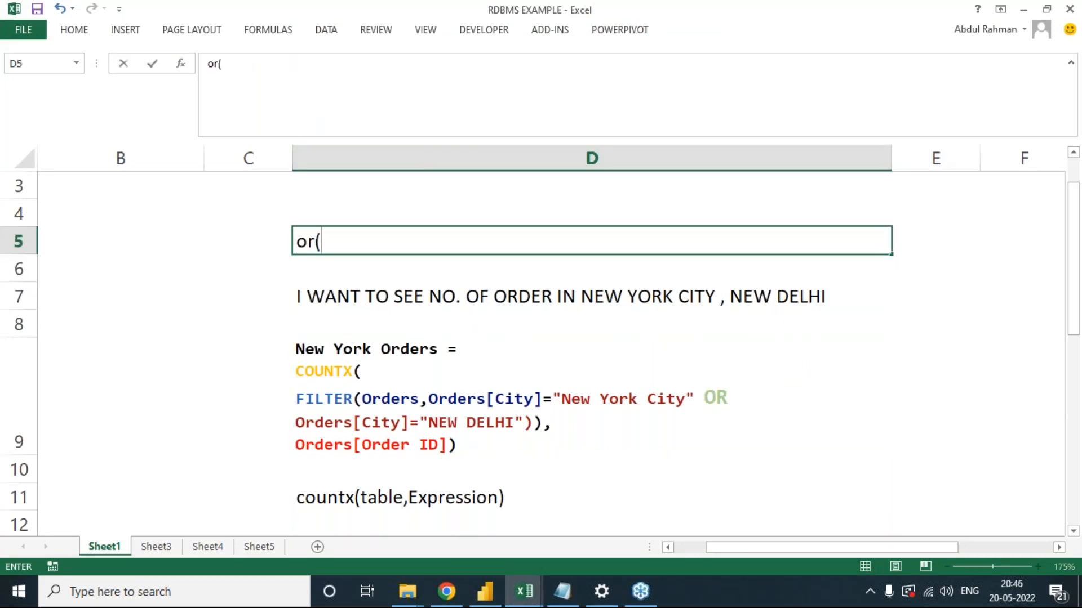
key(Escape)
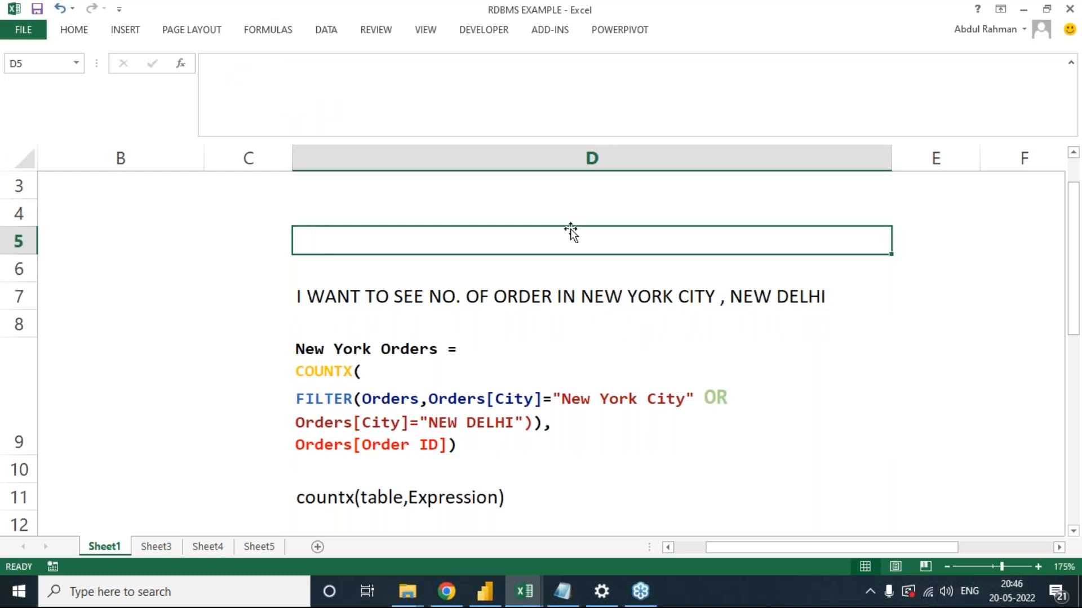
Replace OR with the || operator in the COUNTX formula text in D9.
click(659, 405)
double_click(433, 98)
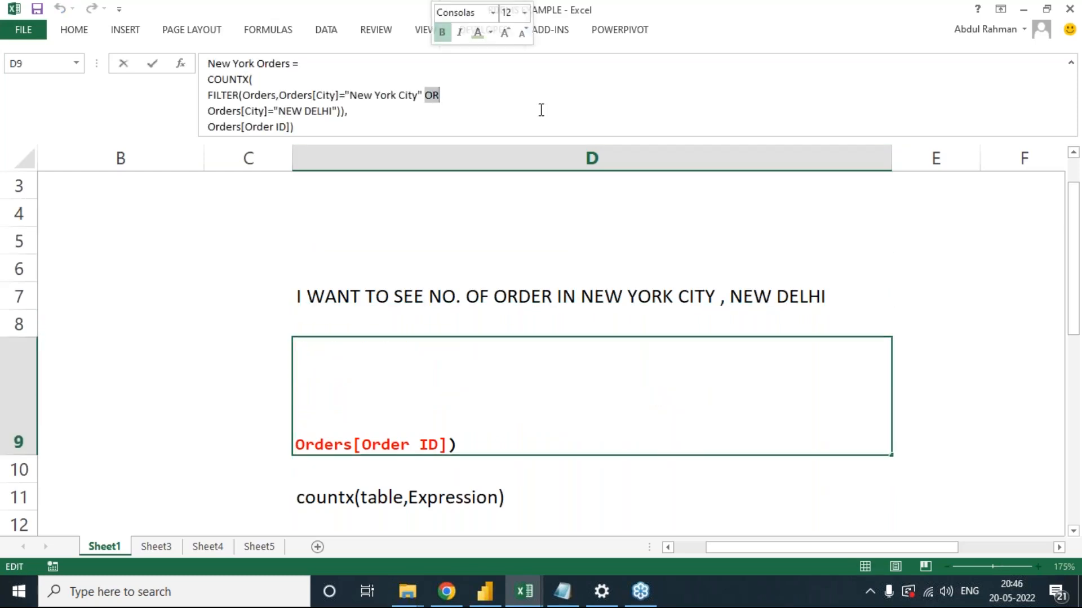
text(||)
key(Tab)
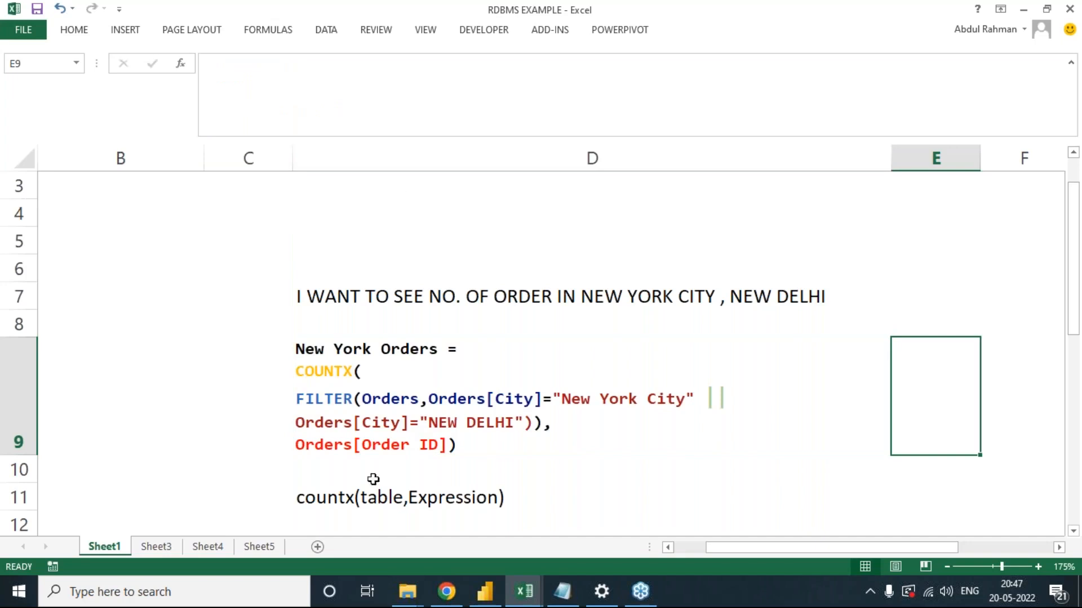
click(509, 412)
Switch to Power BI Desktop and add a widened card below Total_Orders showing the New York & New Delhi Orders measure.
key(alt+Tab)
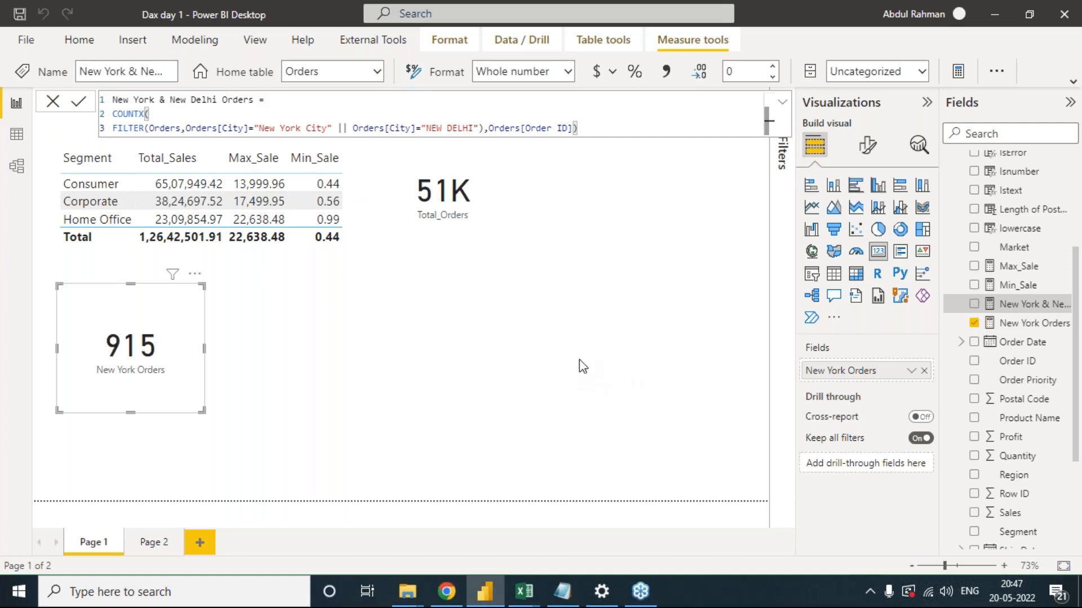
click(615, 354)
click(191, 353)
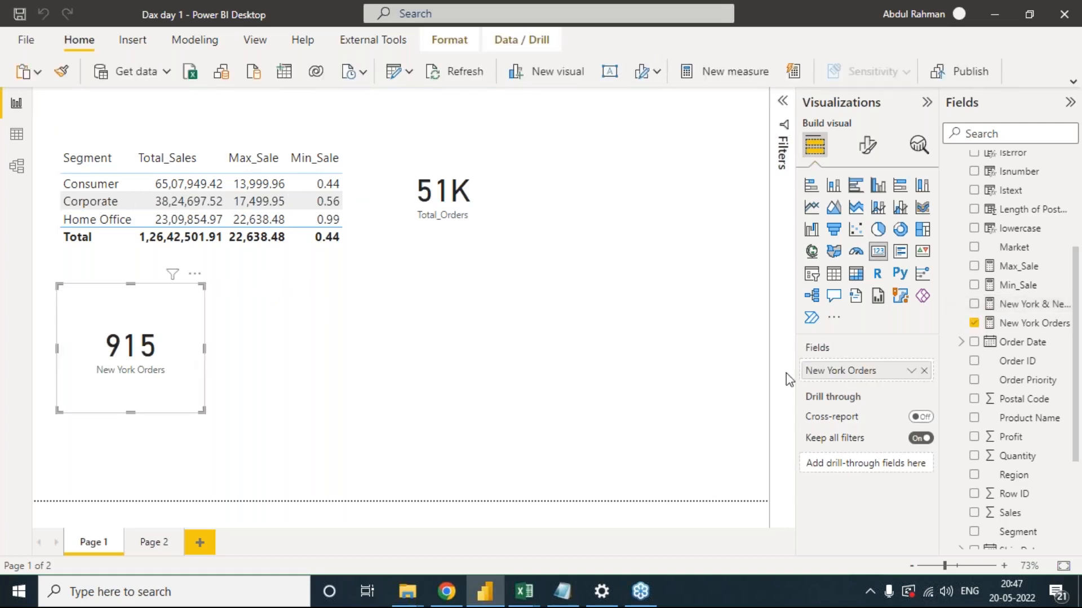
click(596, 366)
click(877, 253)
drag(640, 186, 481, 362)
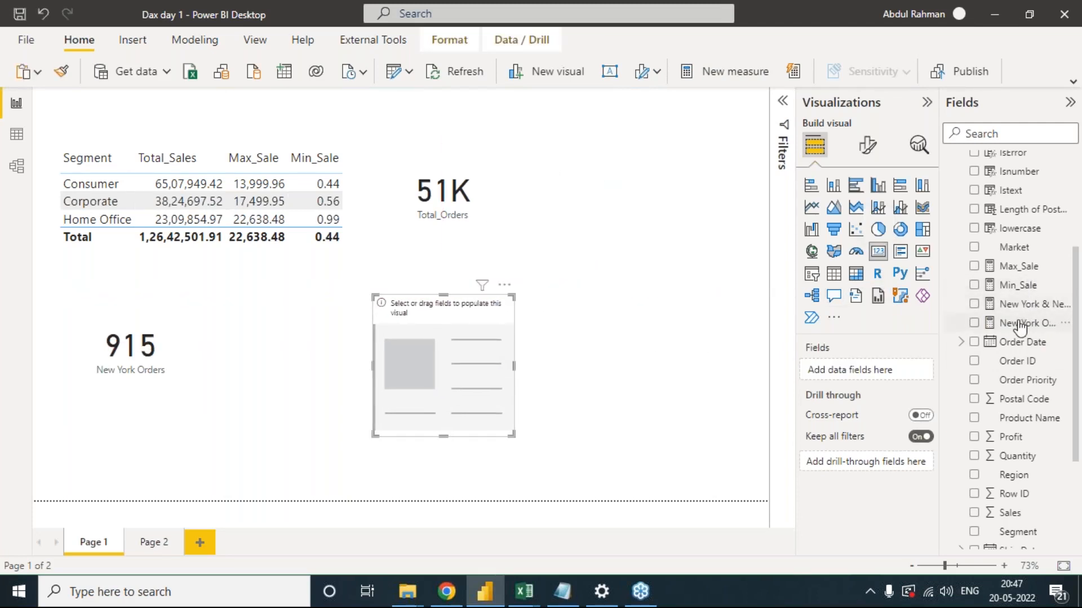
drag(1022, 305, 880, 362)
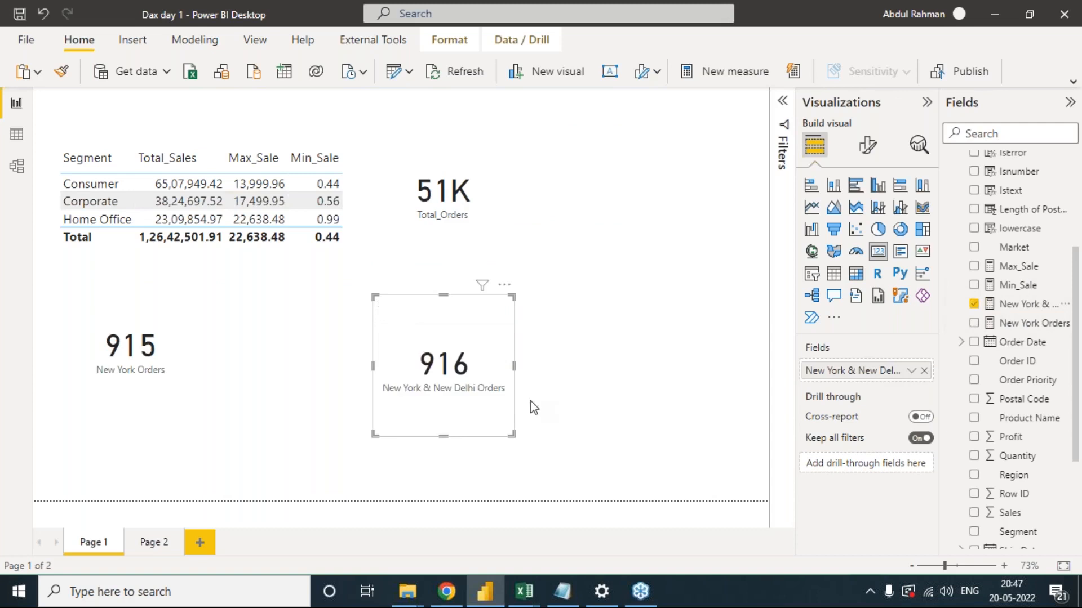
drag(510, 434, 590, 436)
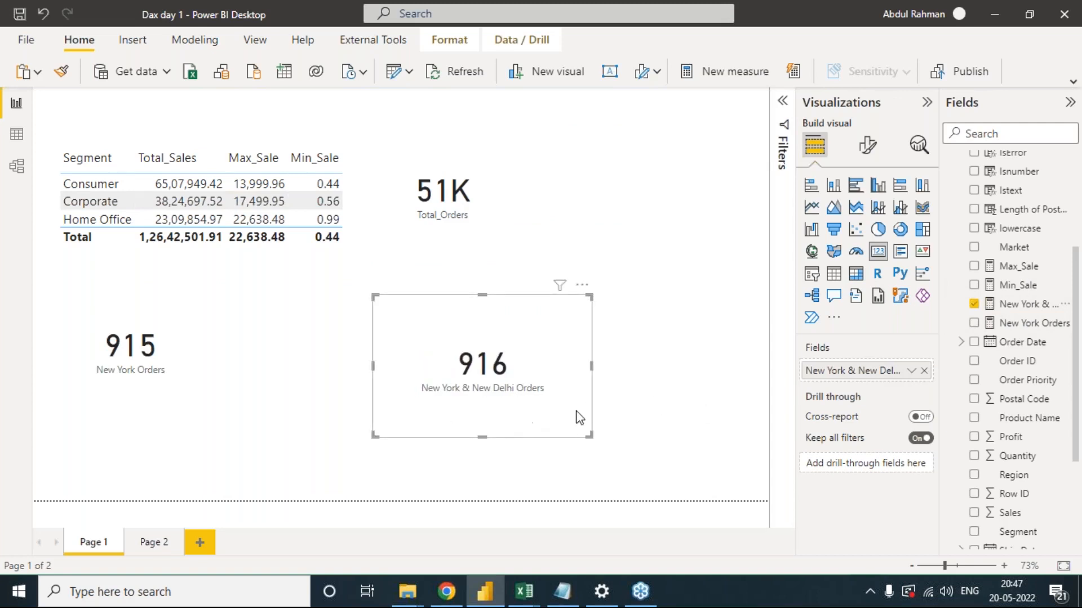
In the Superstore workbook, select the filtered New York City Order IDs from B2 down and compare their count with the Power BI card.
key(alt+Tab)
key(alt+Tab)
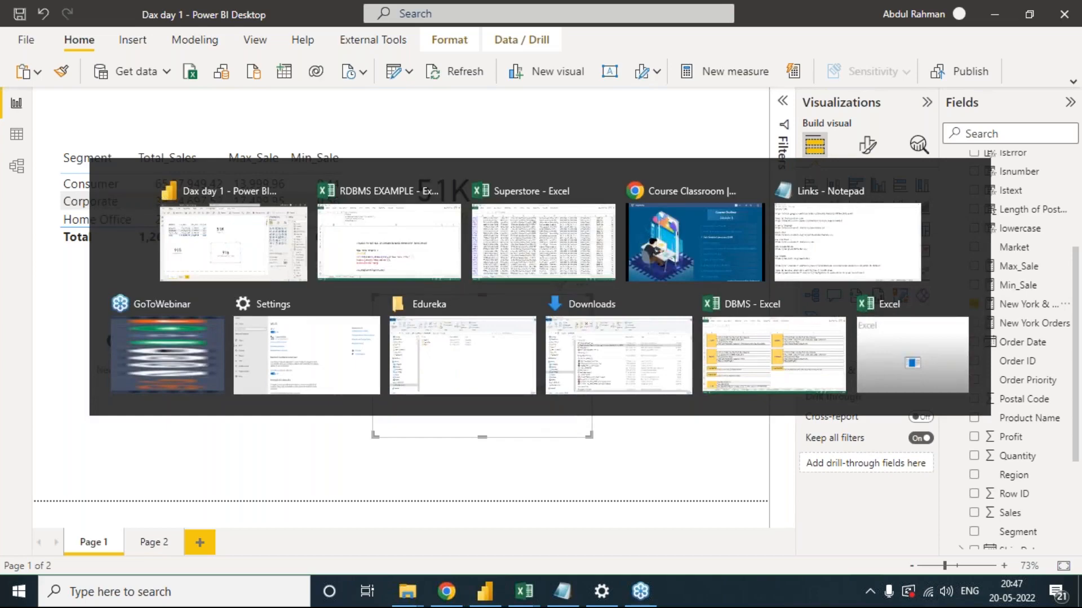
scroll(351, 297, up, 1)
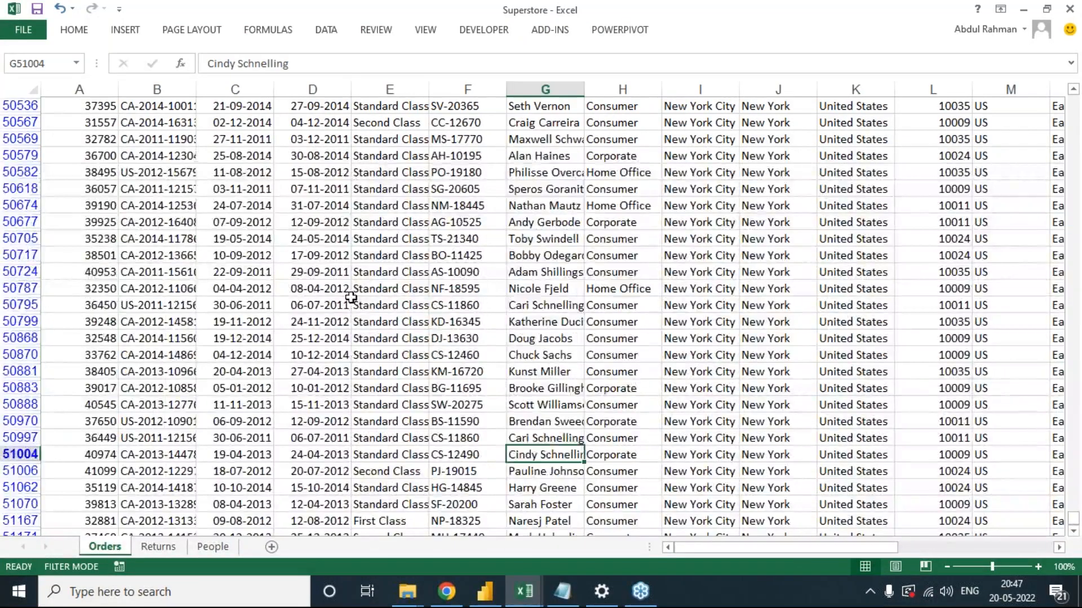
scroll(351, 297, up, 1)
click(158, 189)
key(ctrl+Up)
key(Down)
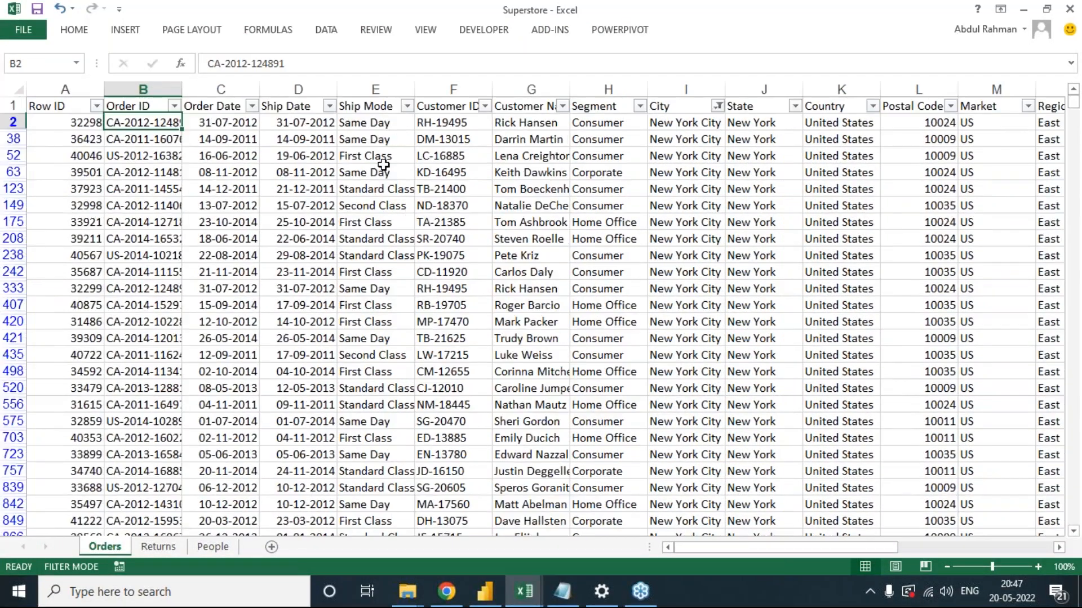
key(ctrl+shift+Down)
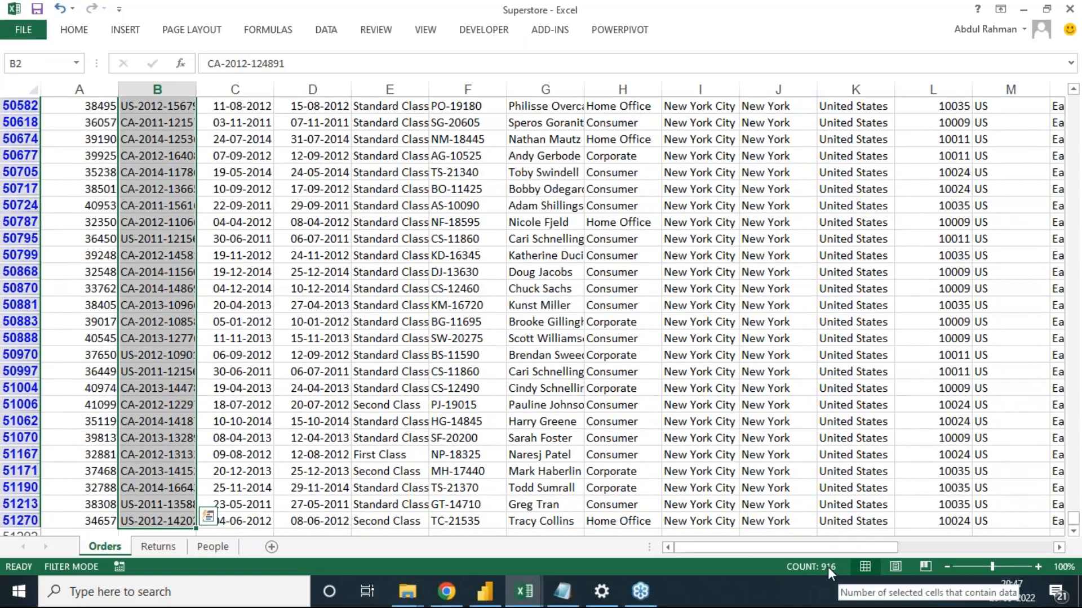
key(alt+Tab)
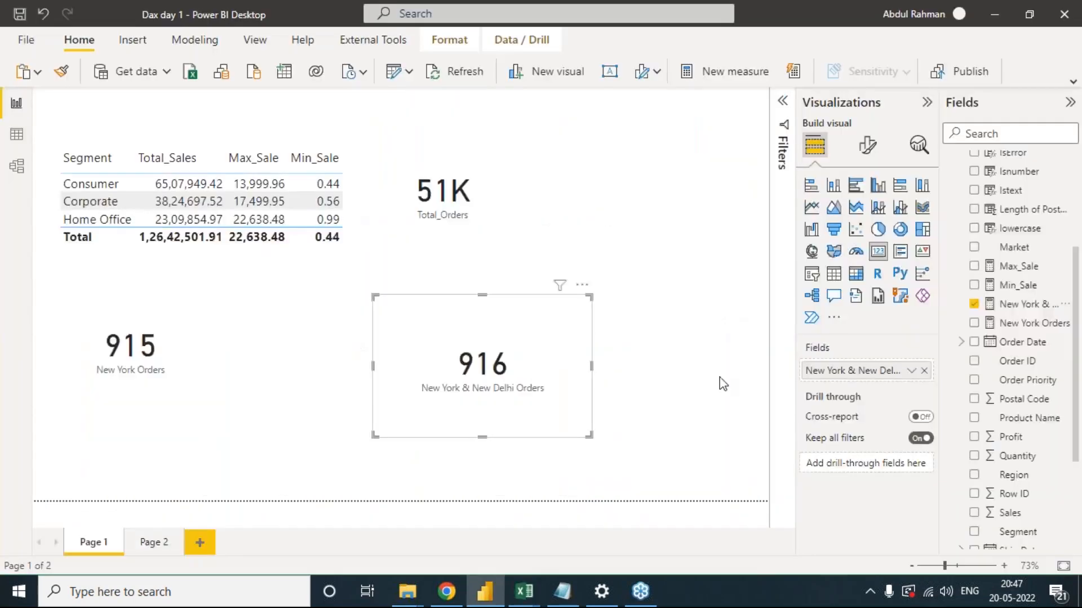
key(alt+Tab)
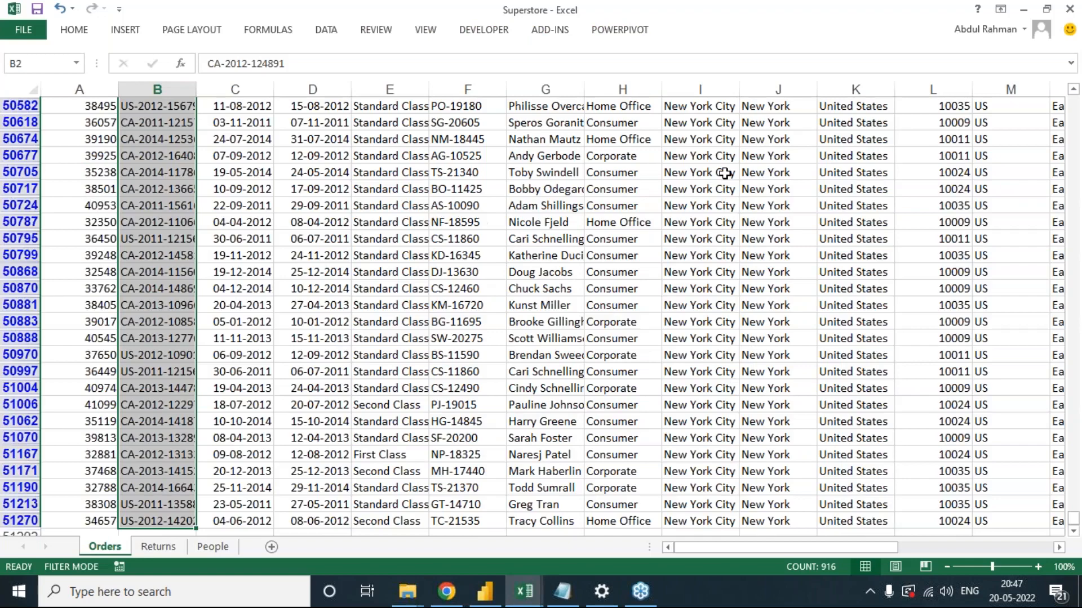
Clear the New York City filter from the Orders sheet.
click(736, 164)
key(ctrl+Up)
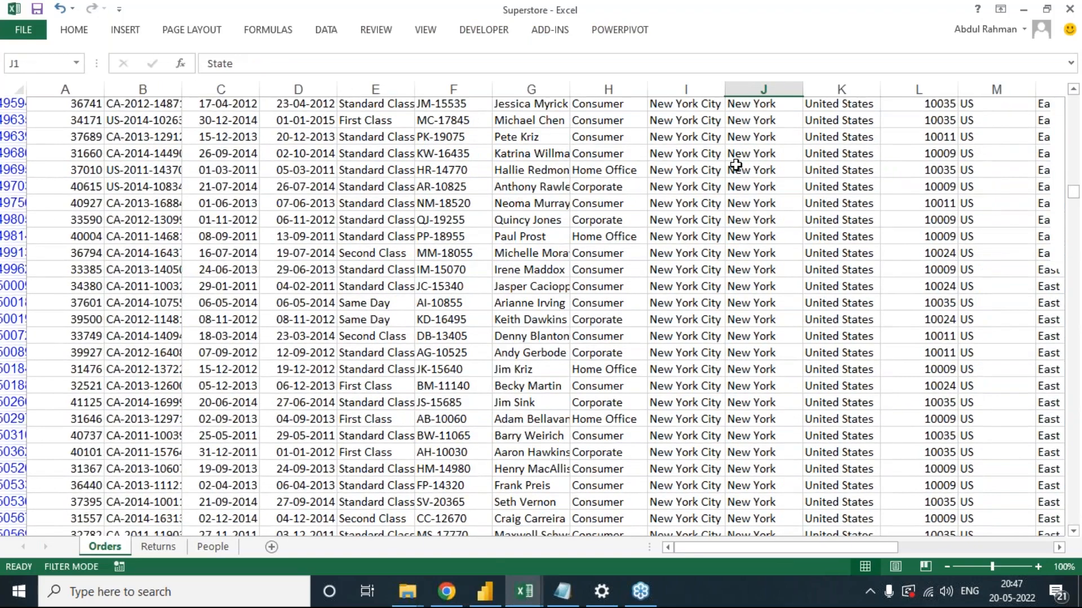
key(alt+a)
key(c)
Filter the City column of the Orders sheet for New Delhi to check its orders.
key(Right)
key(Right)
key(Right)
key(Right)
key(Right)
key(Right)
key(alt+Down)
key(Down)
key(Down)
key(Down)
key(Down)
key(Down)
key(Down)
key(Down)
key(Up)
text(new)
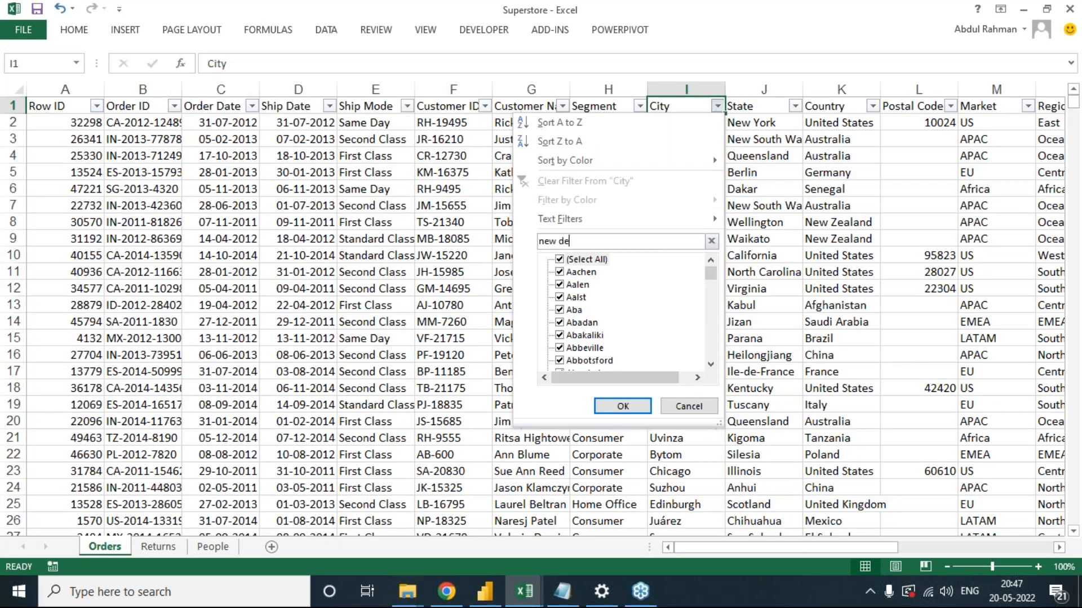
key(Return)
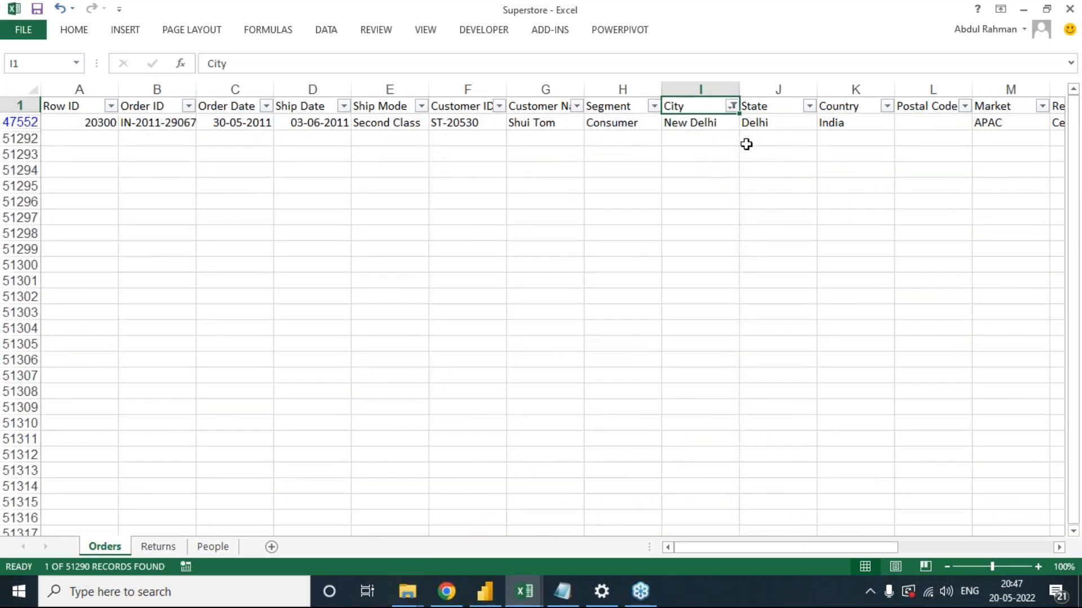
Clear the New Delhi filter and switch back to the New York & New Delhi Orders card in Power BI Desktop.
key(alt)
key(a)
key(c)
key(alt+Tab)
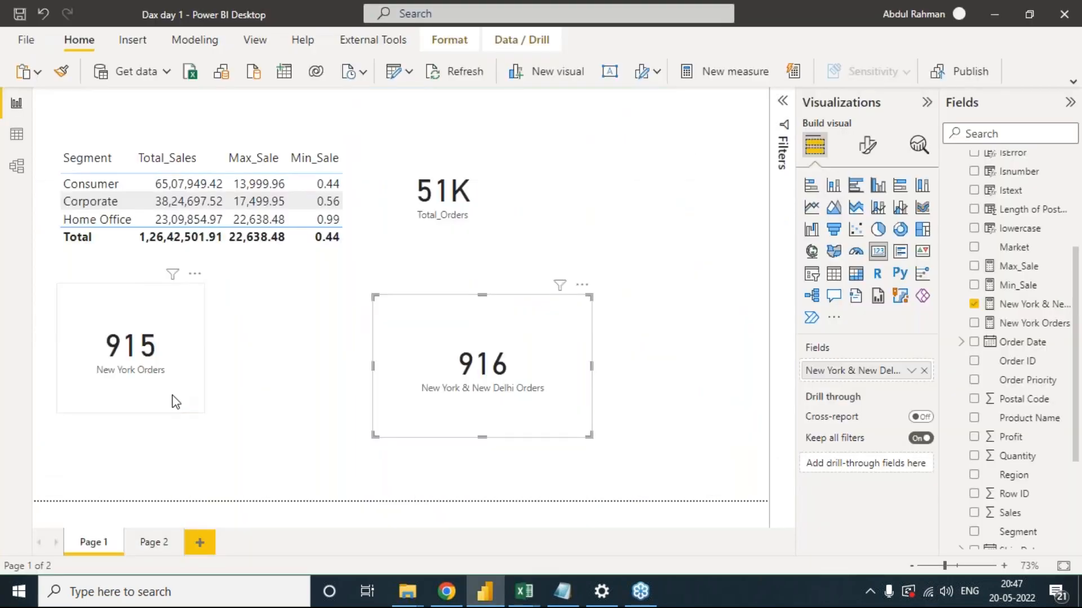
click(568, 373)
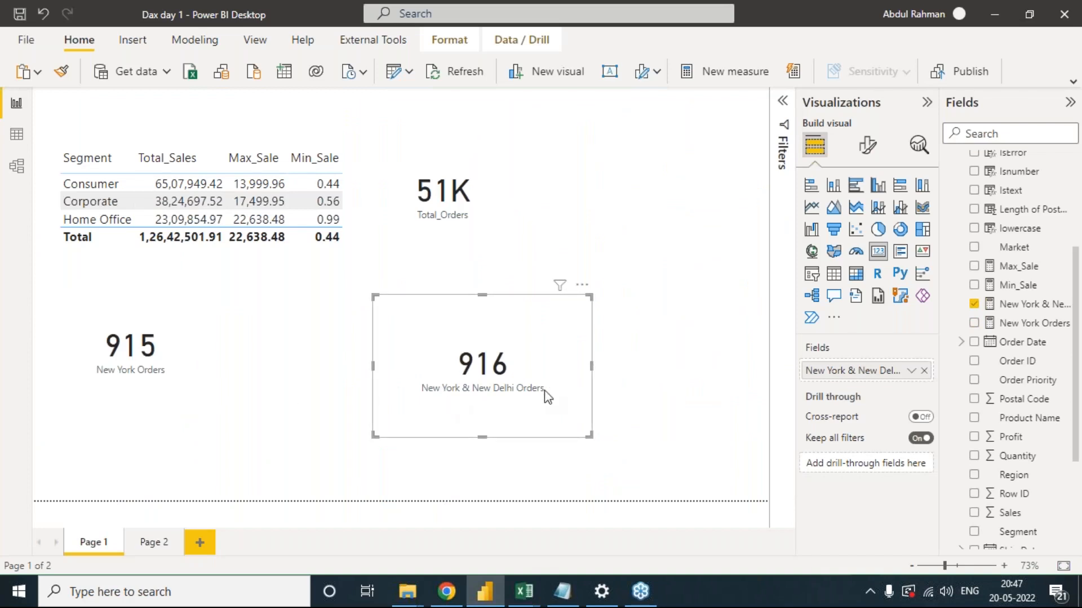
Switch to the RDBMS EXAMPLE workbook and highlight the Orders[City]="NEW DELHI" condition in the D9 formula text without changing it.
key(alt+Tab)
key(alt+Tab)
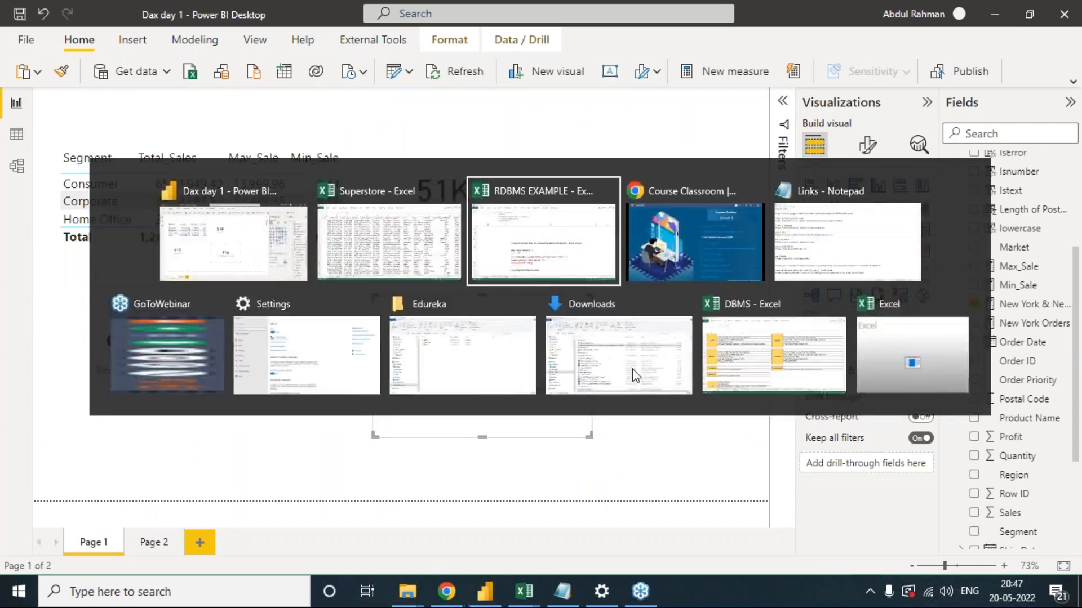
scroll(709, 377, down, 1)
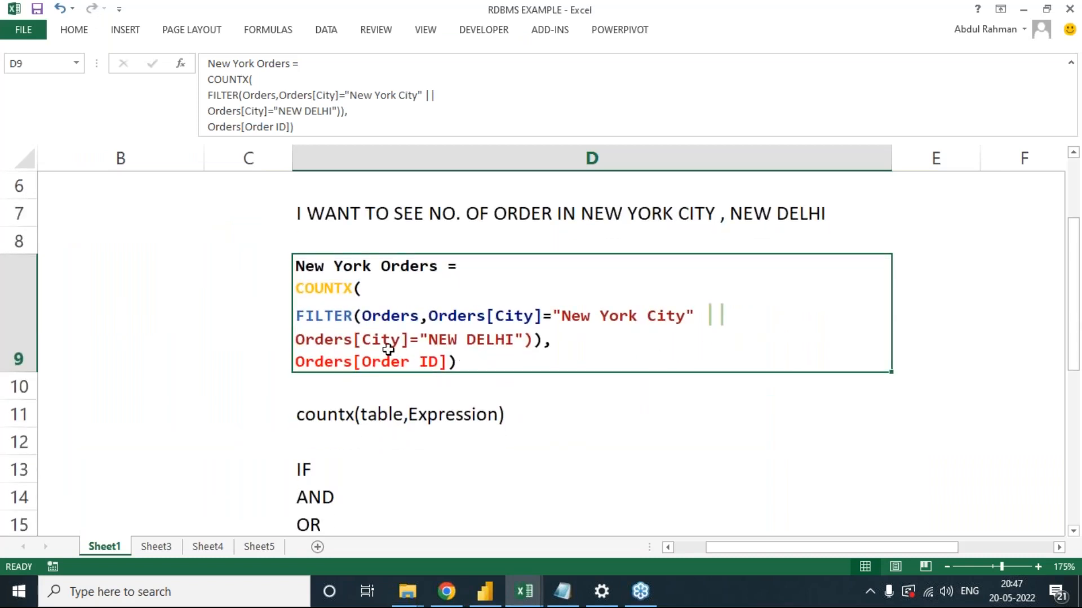
double_click(298, 340)
drag(297, 340, 524, 340)
key(Escape)
click(1070, 330)
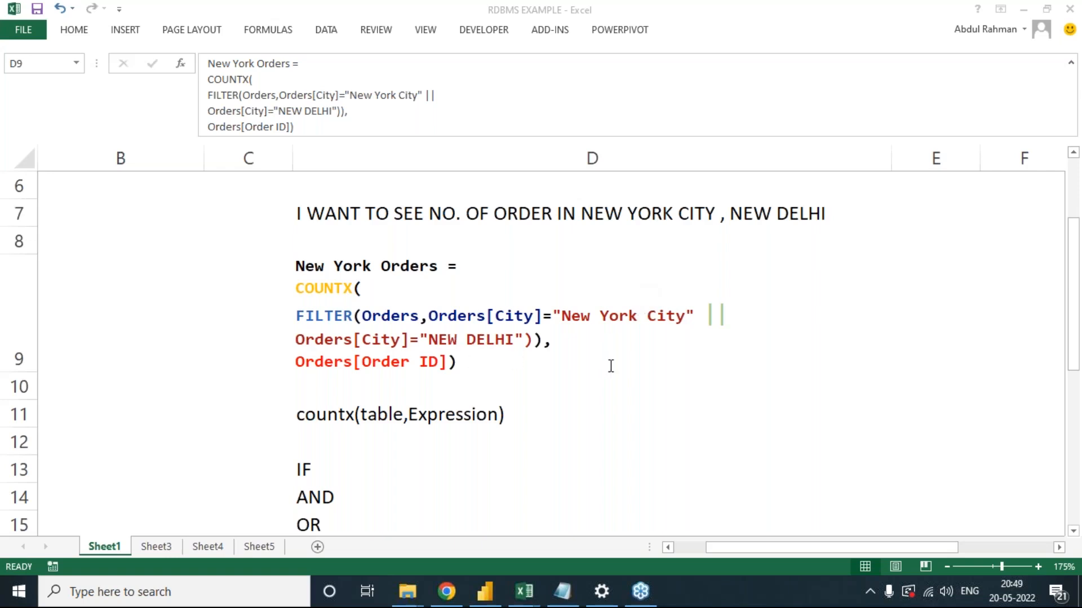
Highlight the || operator between the two city conditions in D9 without changing the text.
click(610, 367)
click(564, 354)
click(840, 35)
click(714, 314)
double_click(708, 314)
drag(705, 315, 721, 314)
key(Escape)
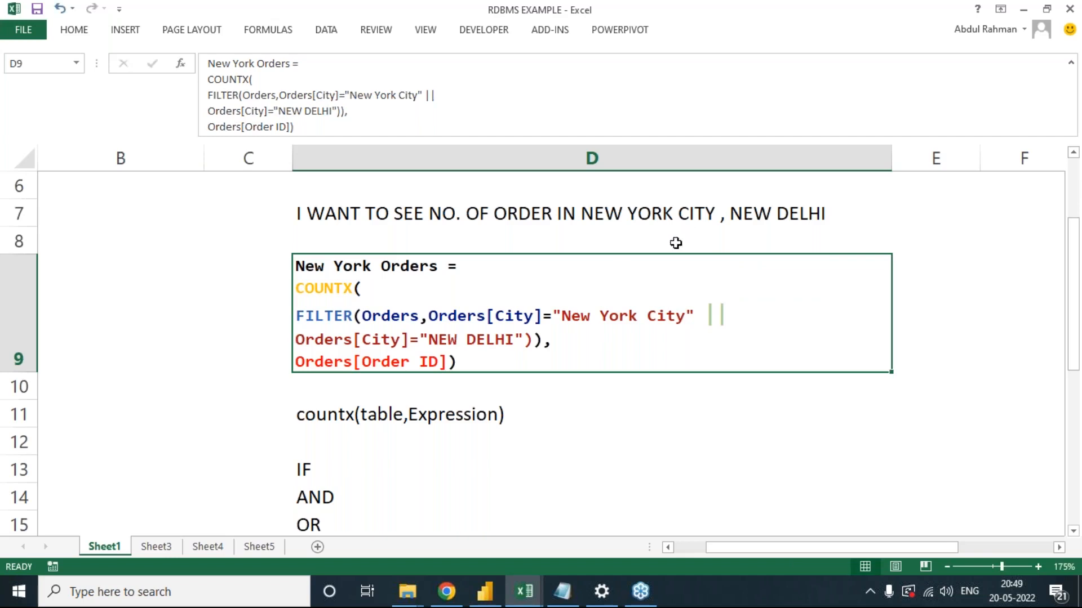
Compare the order-count question in D7 with the COUNTX formula text in D9.
click(680, 234)
click(677, 213)
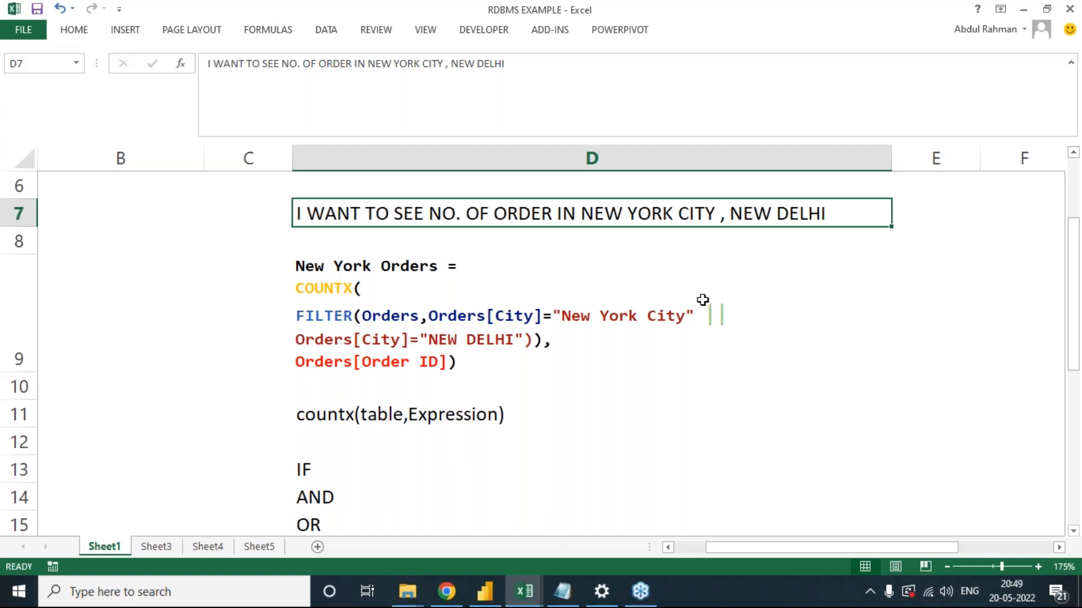
click(685, 311)
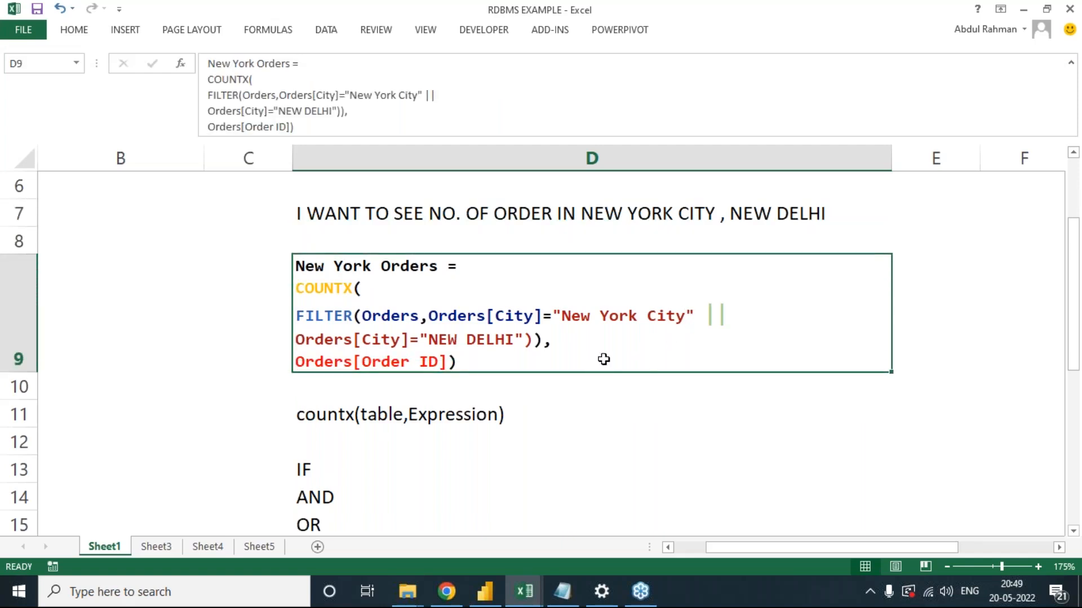
click(1070, 43)
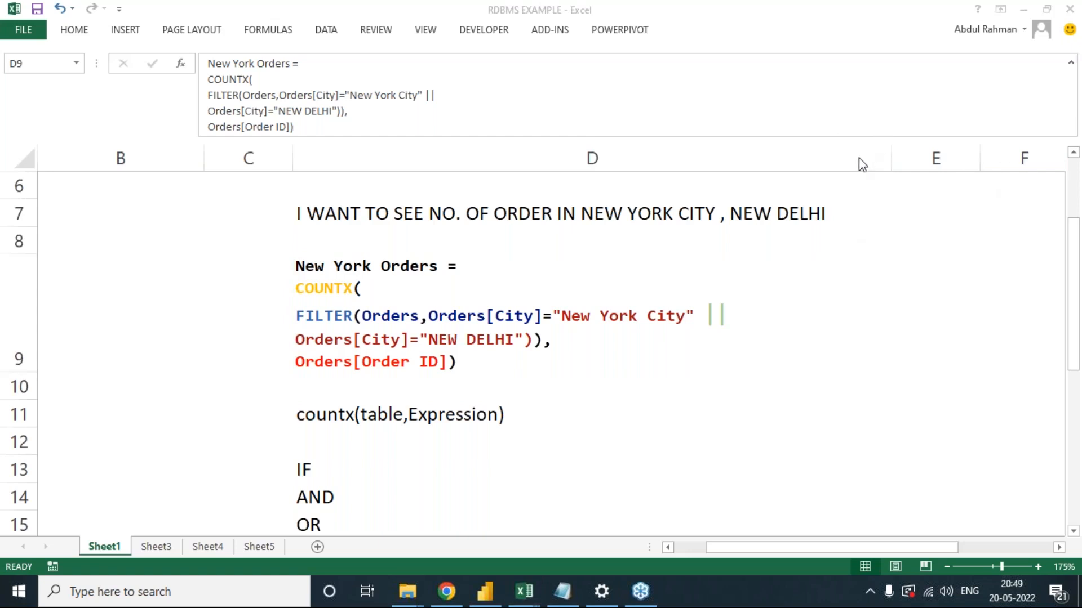
click(563, 343)
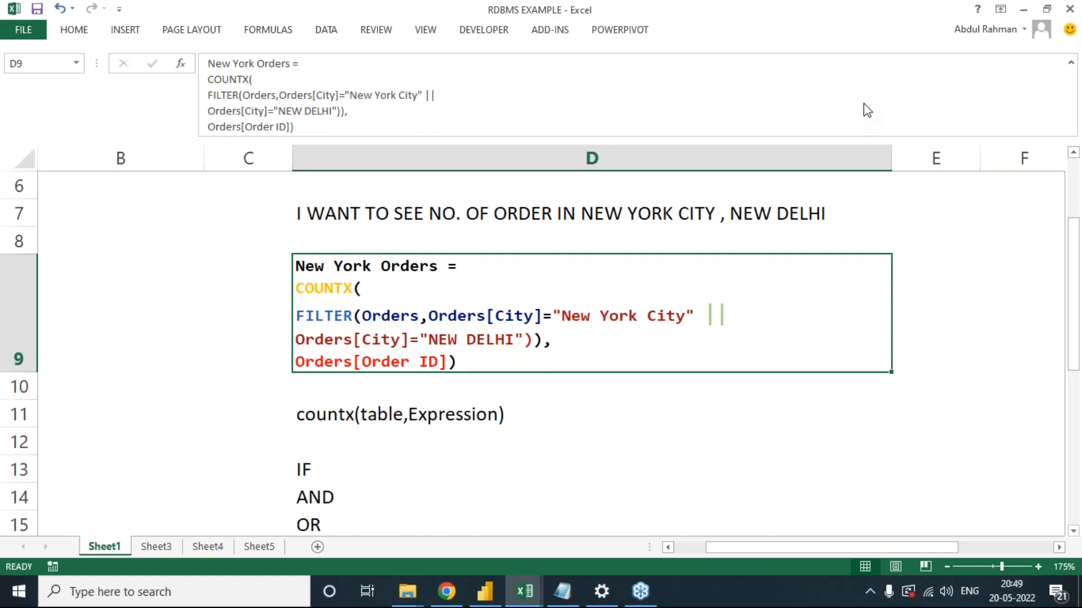
click(1062, 133)
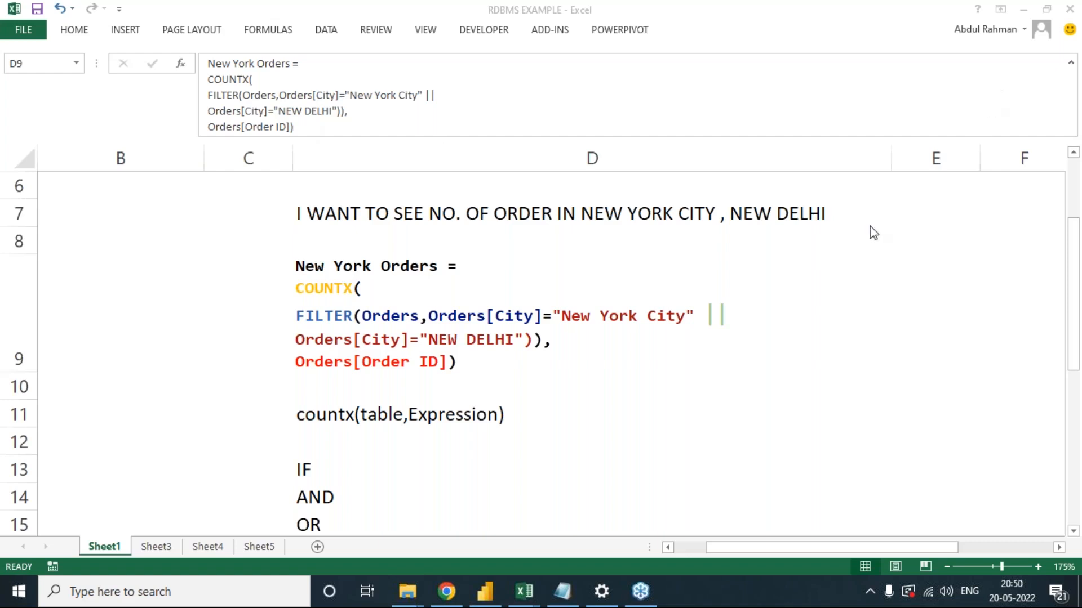
click(609, 366)
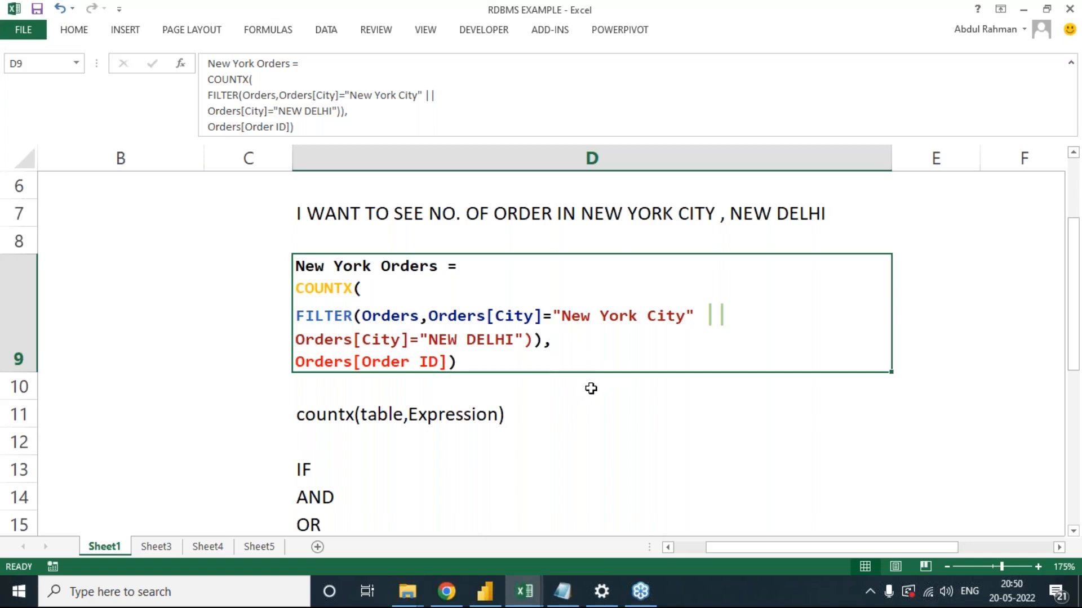
click(589, 386)
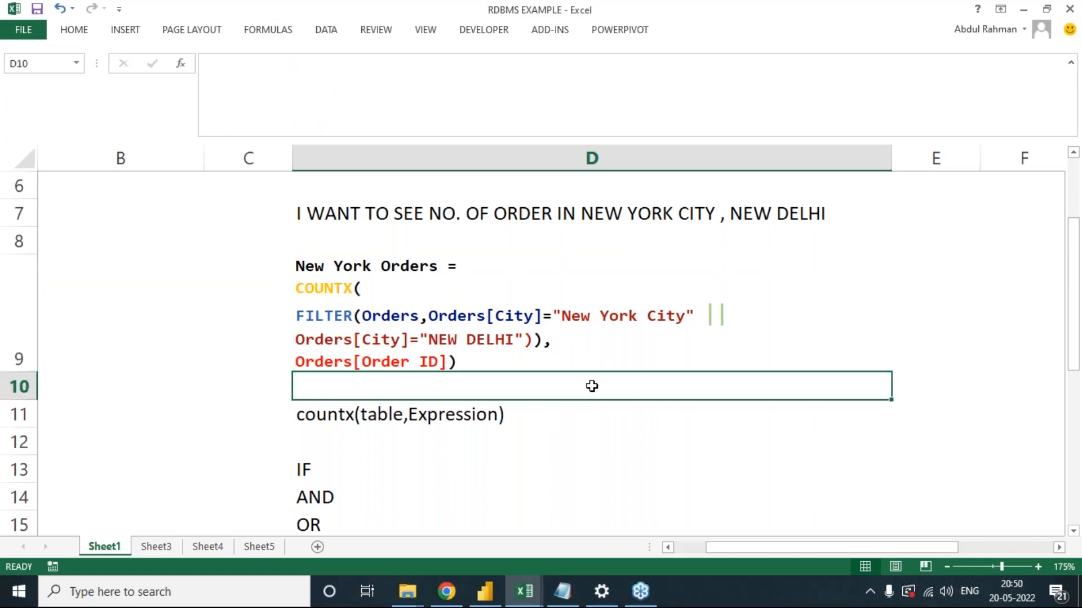
Copy the COUNTX formula text from D9 into G9 on Sheet1.
click(605, 324)
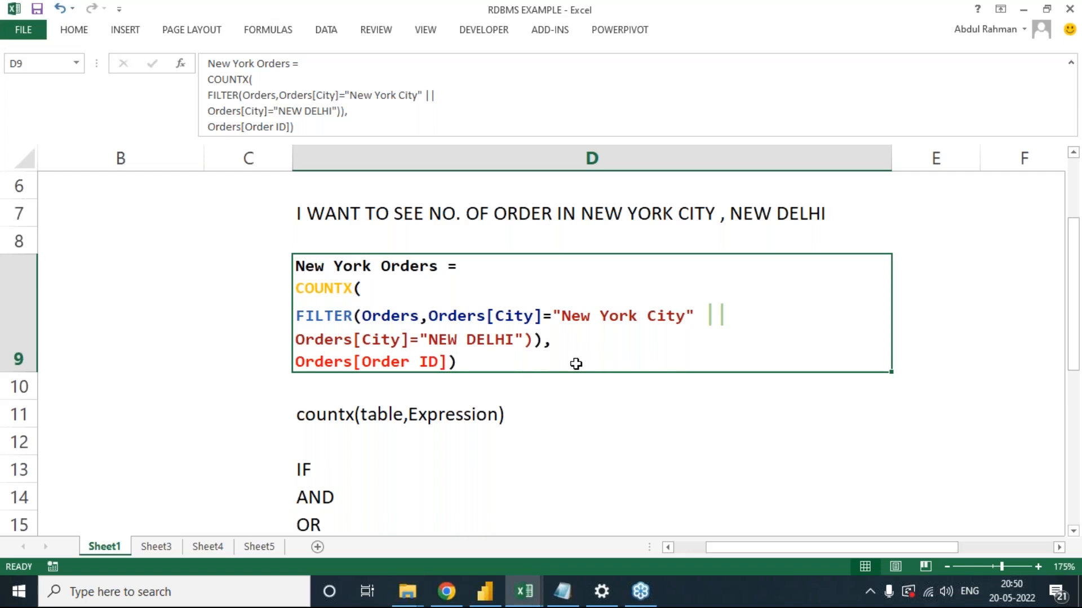
drag(758, 545, 802, 540)
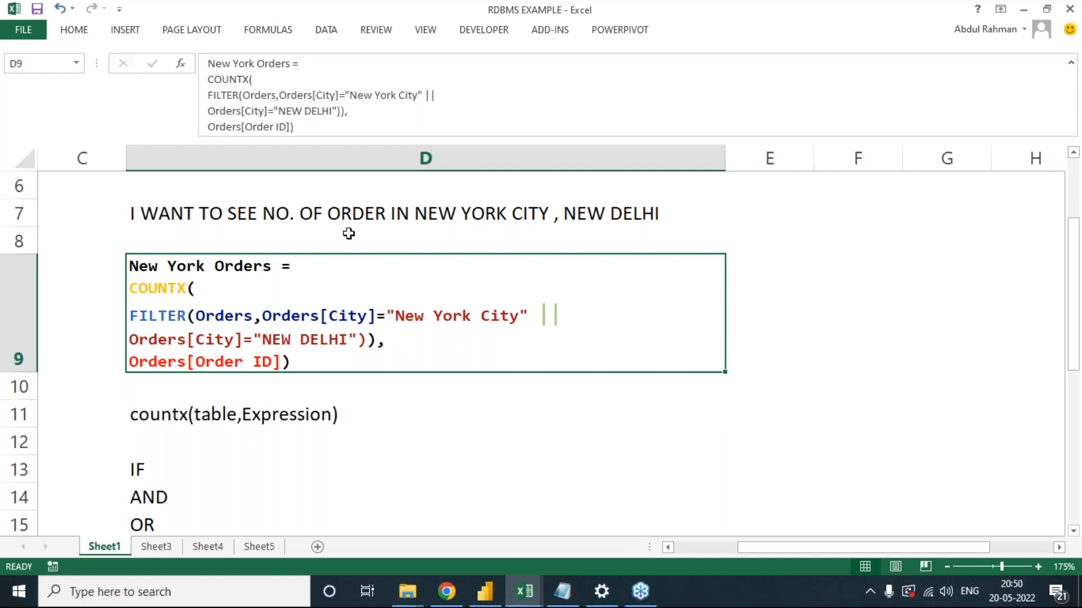
key(ctrl+c)
key(Right)
key(Right)
key(Right)
key(Right)
key(Right)
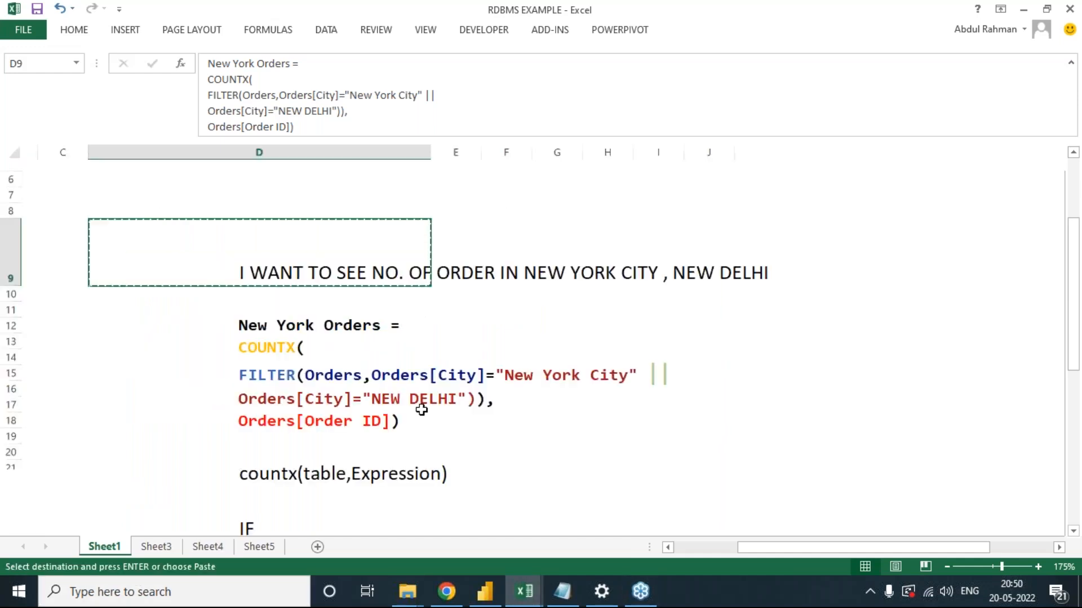
key(Left)
key(Left)
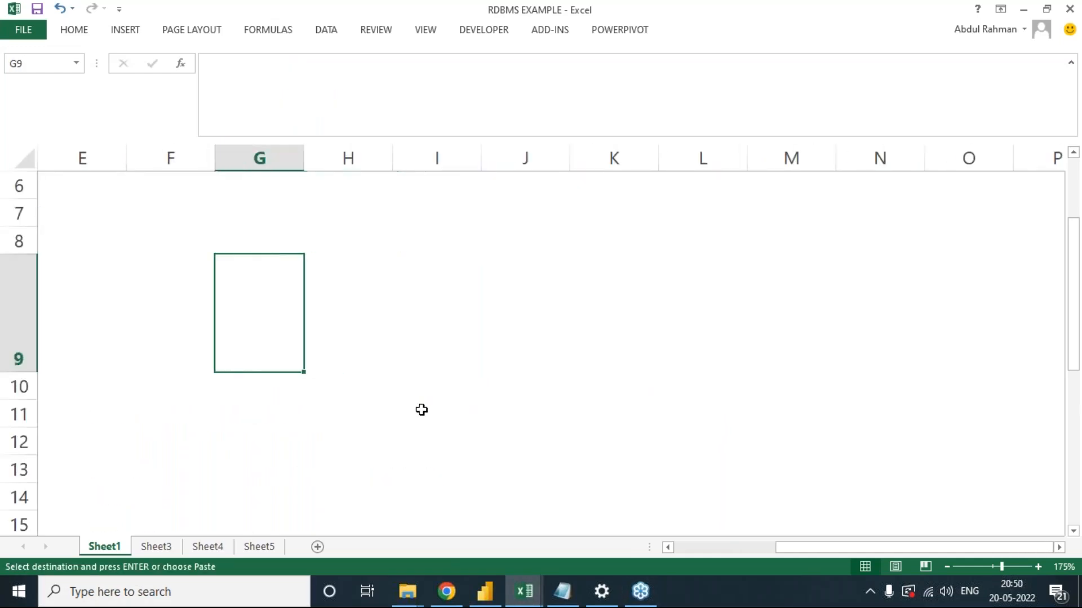
key(ctrl+v)
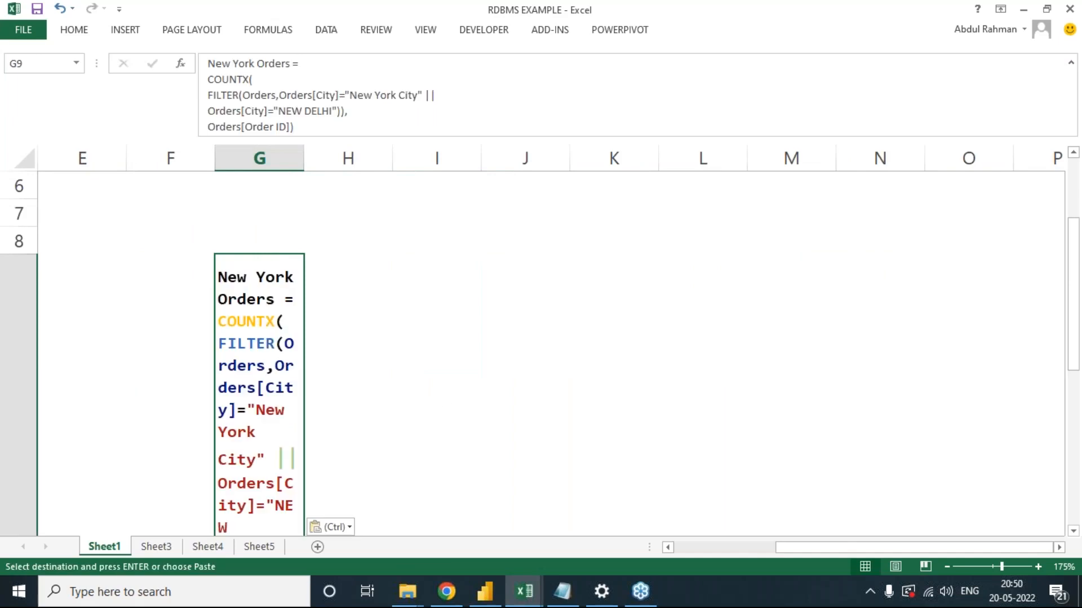
Widen column G until the FILTER condition with the || operator fits on one line in G9.
drag(304, 157, 670, 164)
scroll(553, 292, down, 1)
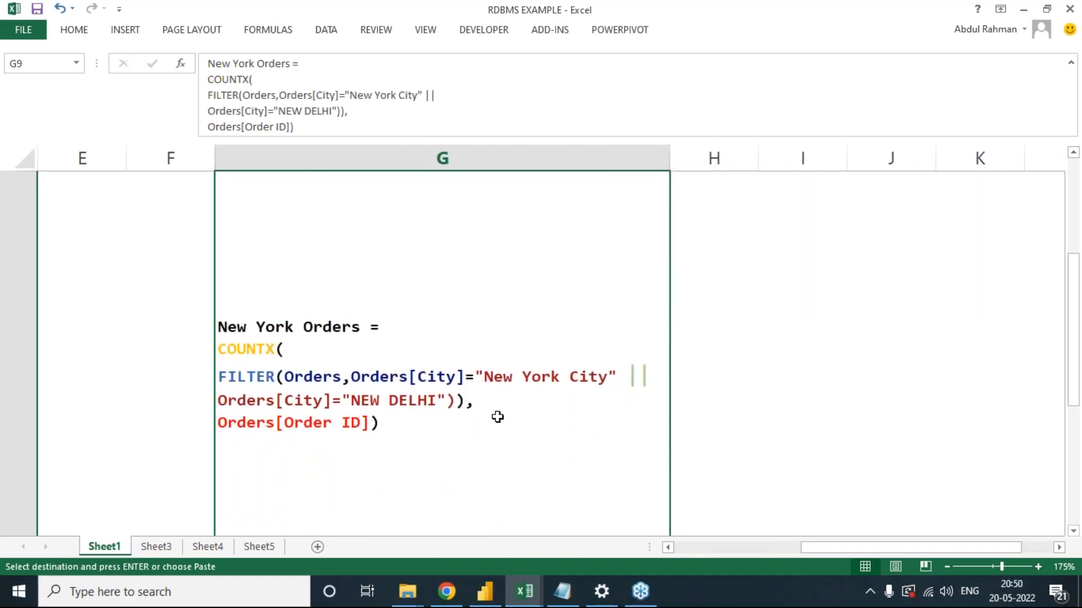
scroll(527, 409, down, 1)
scroll(527, 409, up, 1)
ctrl+scroll(527, 409, down, 1)
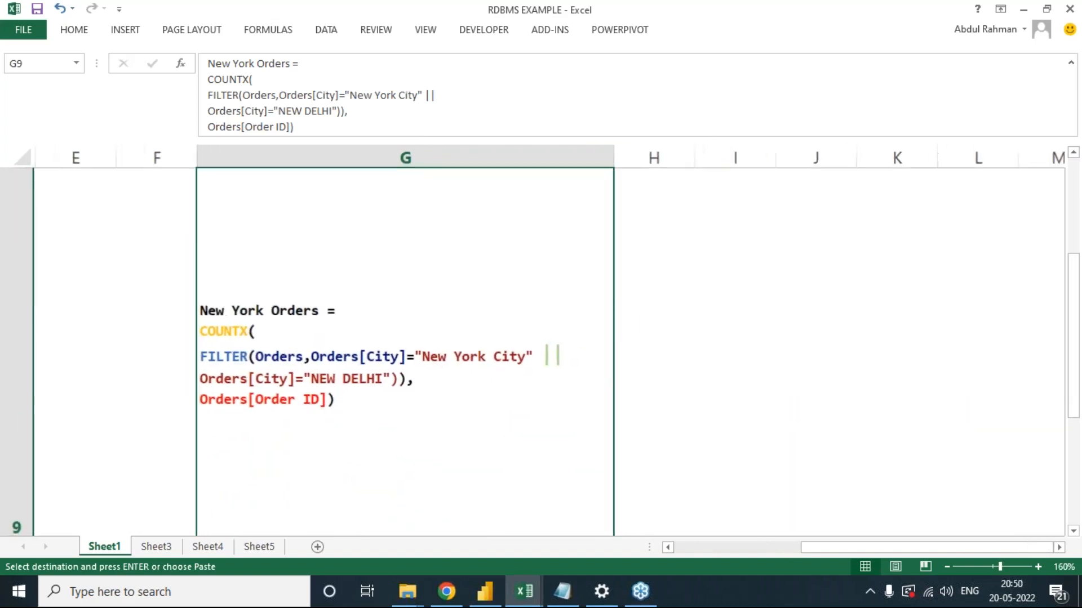
ctrl+scroll(260, 345, down, 1)
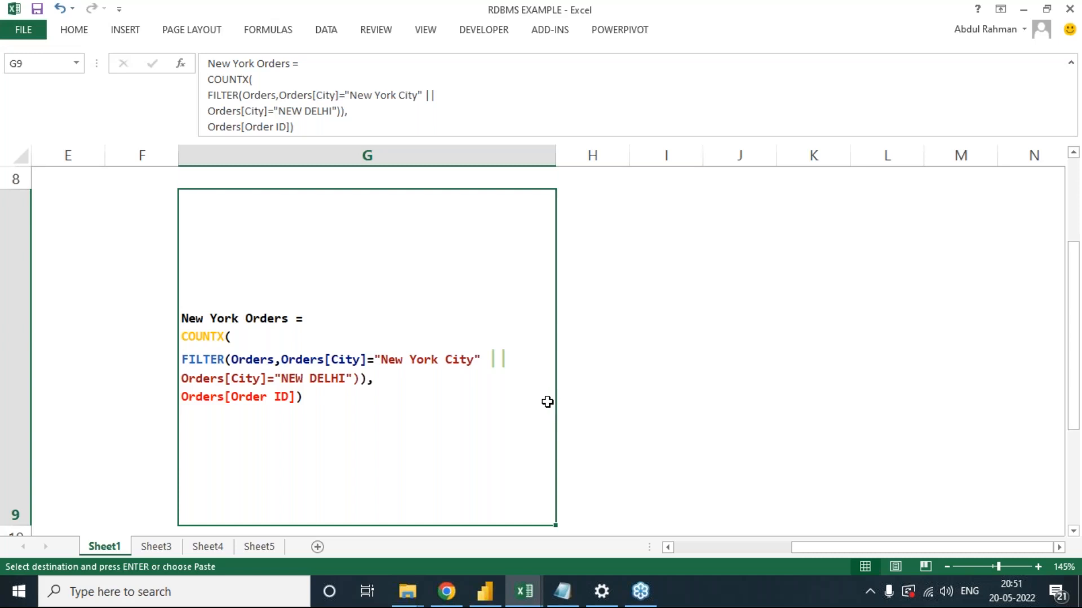
Start a question in G8 with the text "I wnto to know no. of order for NEW YORK CITY".
click(444, 177)
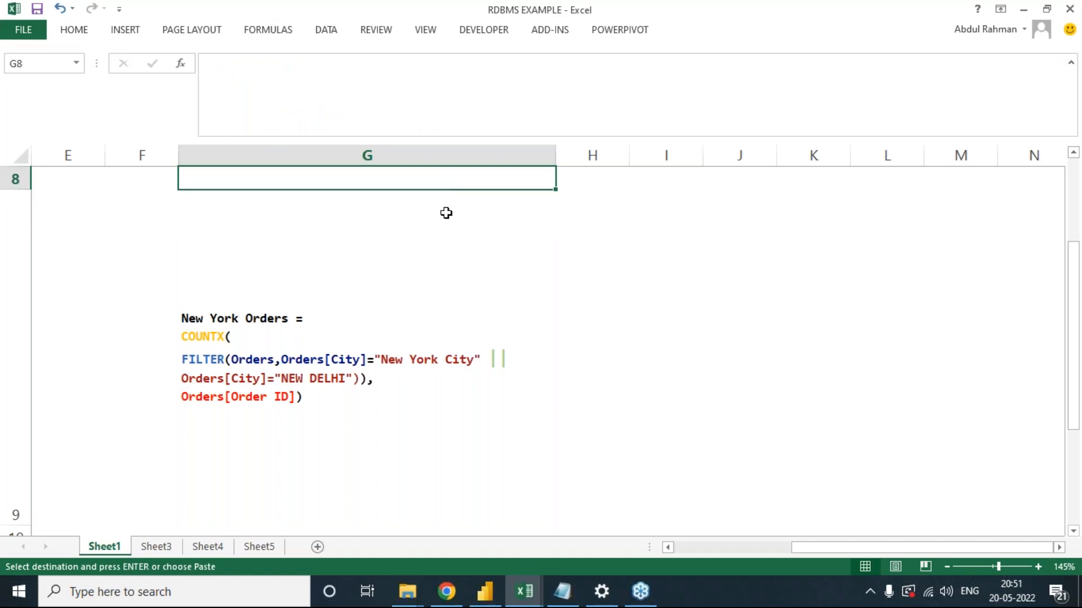
text(I wnto to kn)
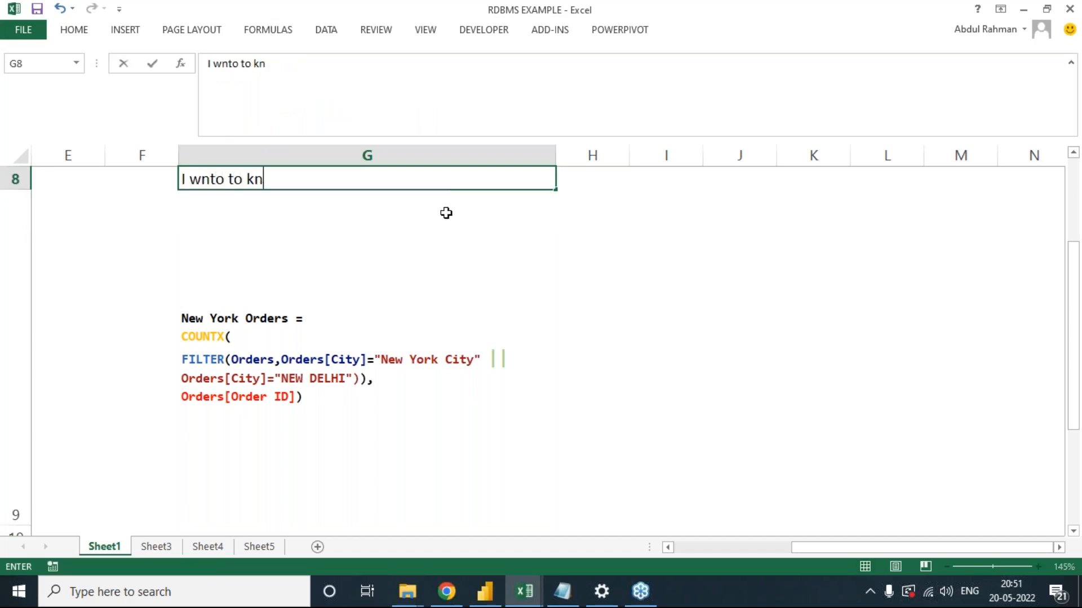
text(ow no. of order fo)
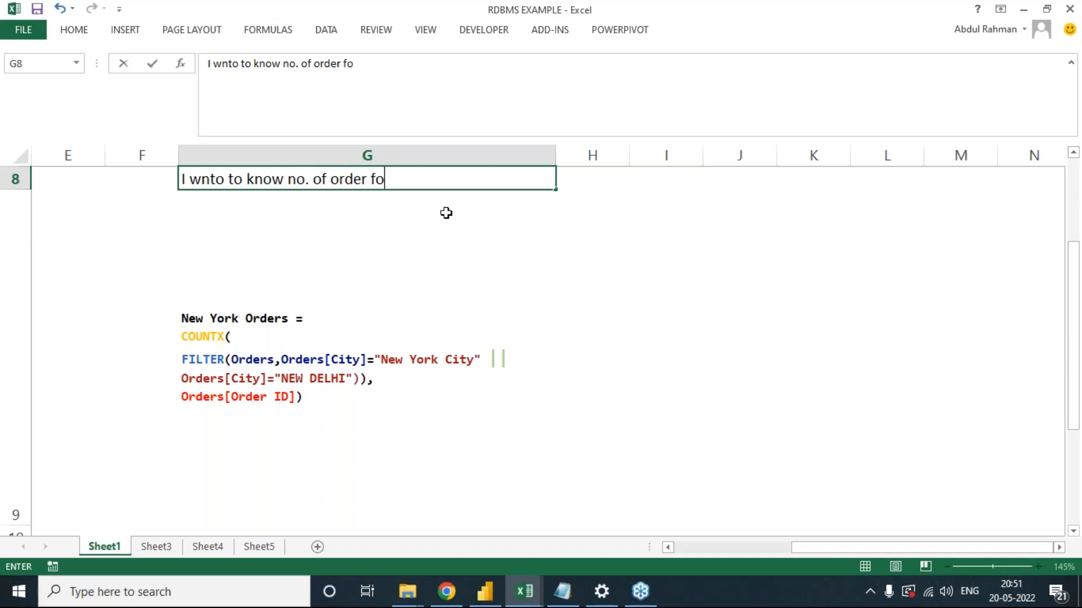
text(r NEW YORI)
key(BackSpace)
text(K CITY )
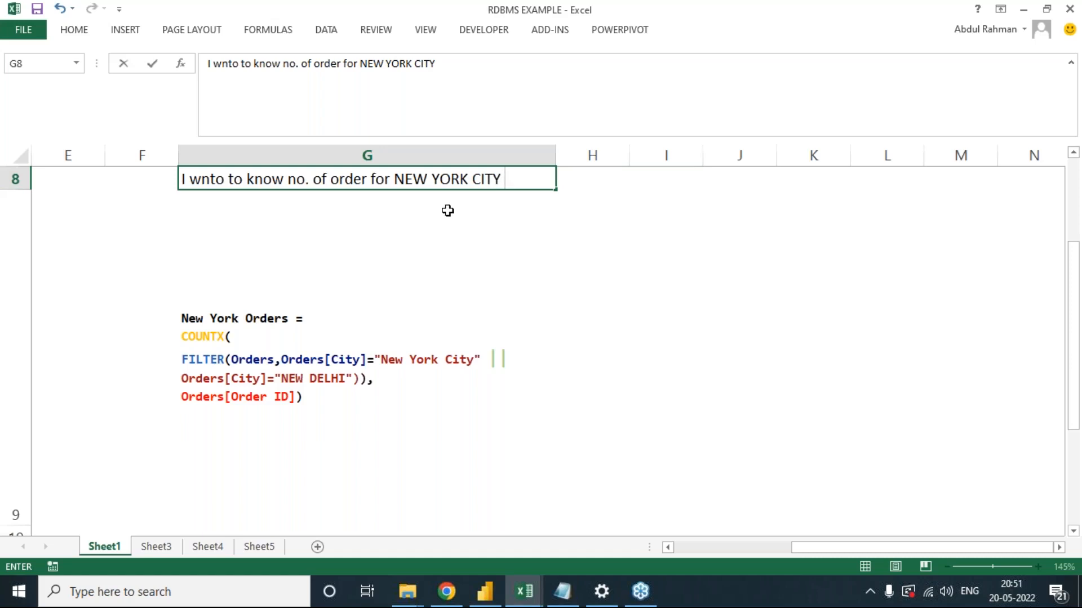
text(but give me)
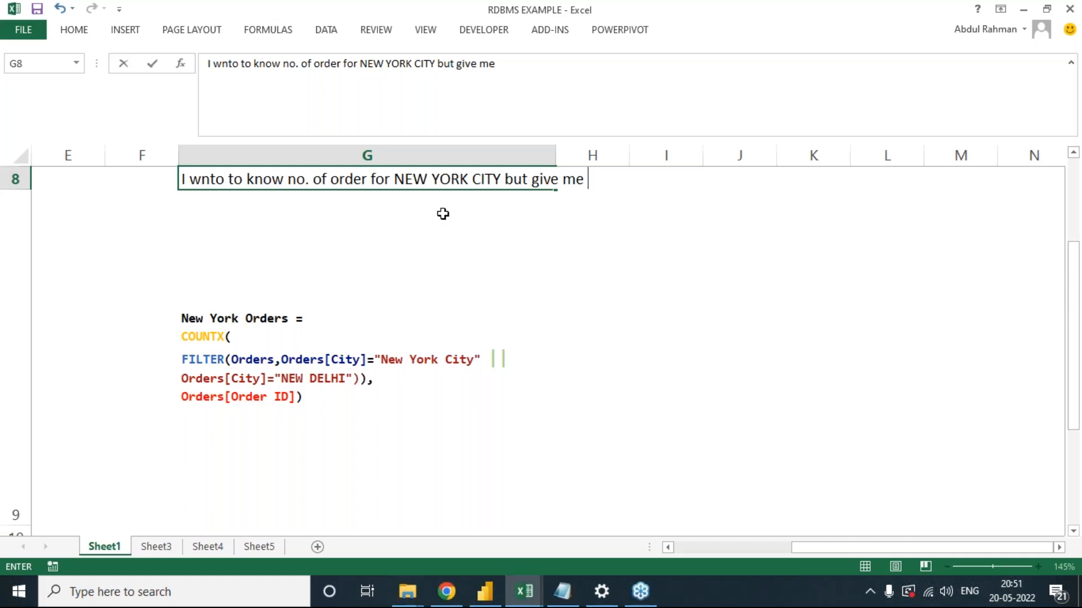
key(BackSpace)
key(BackSpace)
key(BackSpace)
key(BackSpace)
key(BackSpace)
key(BackSpace)
key(BackSpace)
key(BackSpace)
key(BackSpace)
key(BackSpace)
key(BackSpace)
Complete the G8 question with "which sales were > 2000" and select the formula text in G9.
text(wh)
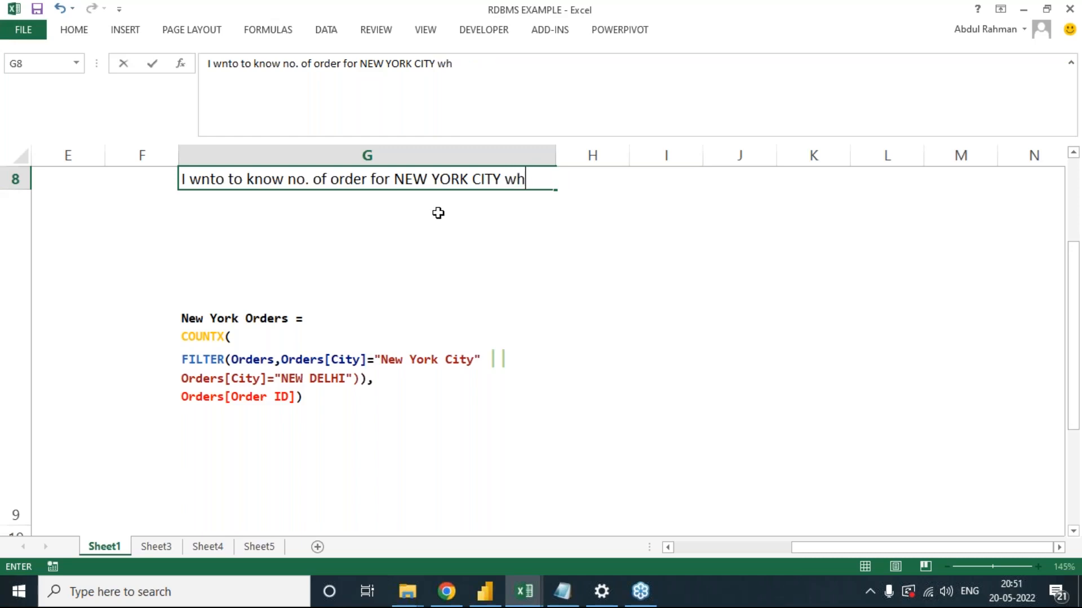
text(ich sales )
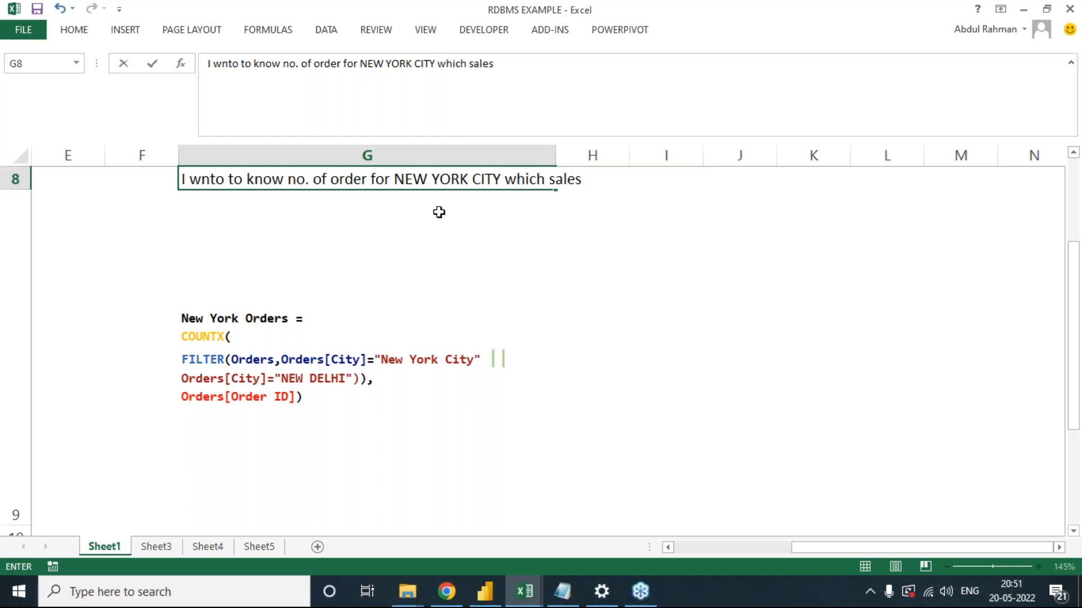
text(were )
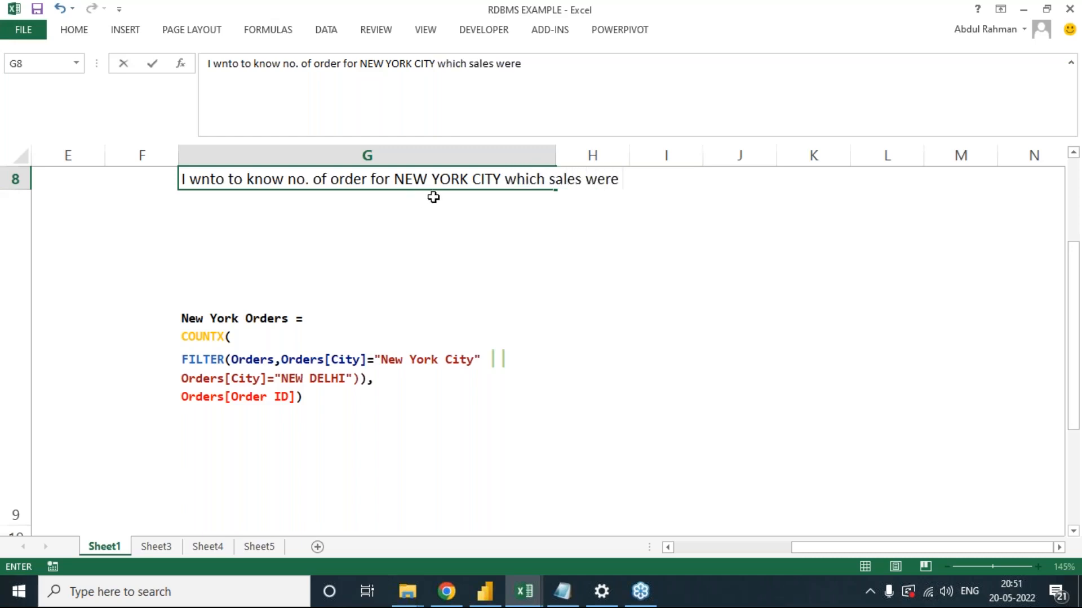
text(> 2000)
key(Return)
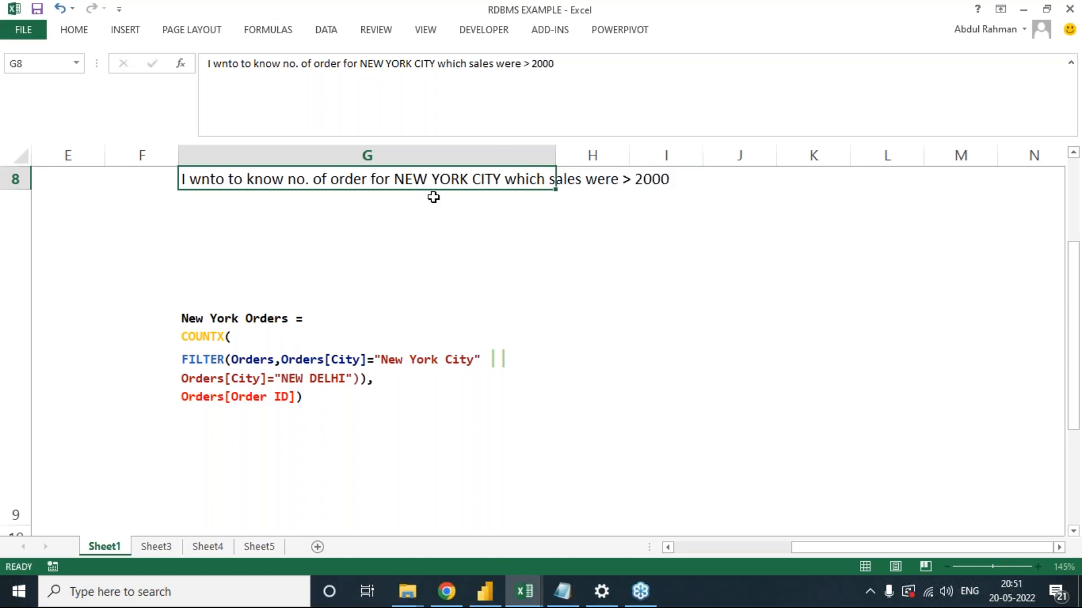
click(434, 197)
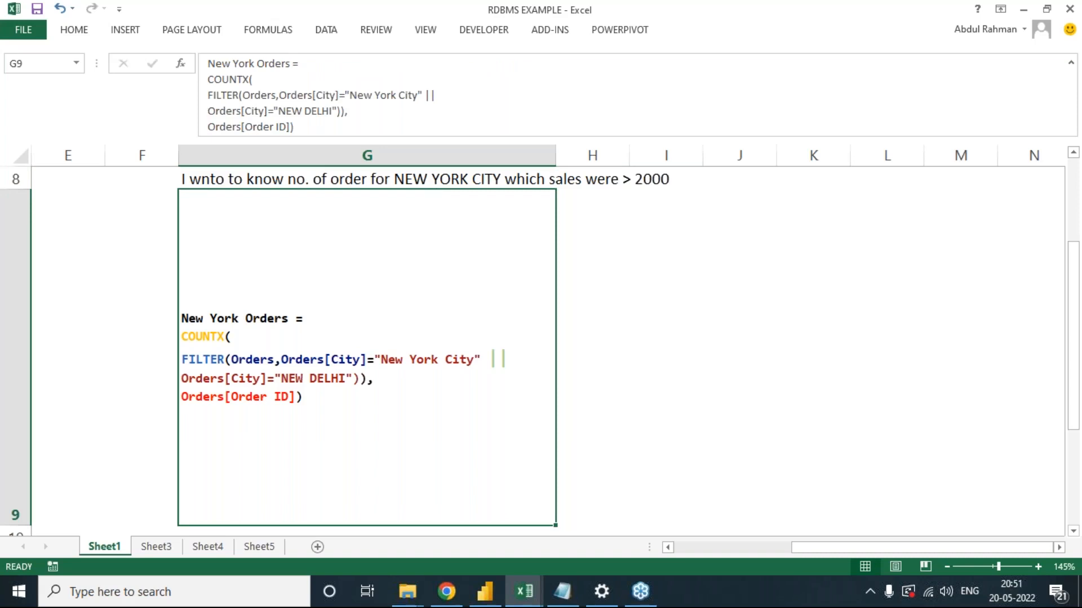
Switch to the Superstore workbook and open the City column's filter list on the Orders sheet.
click(519, 596)
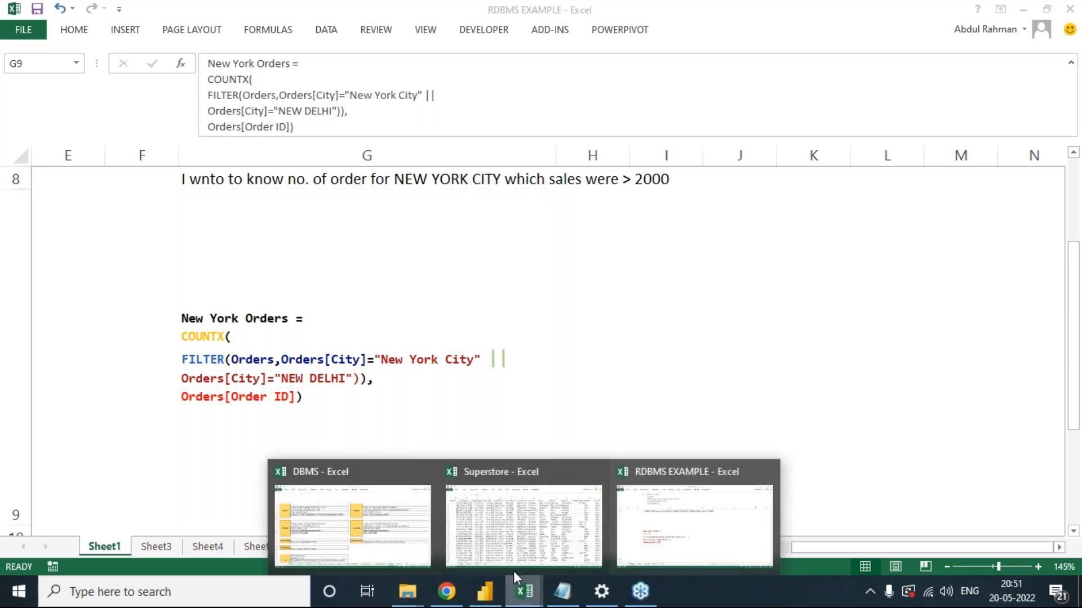
click(518, 531)
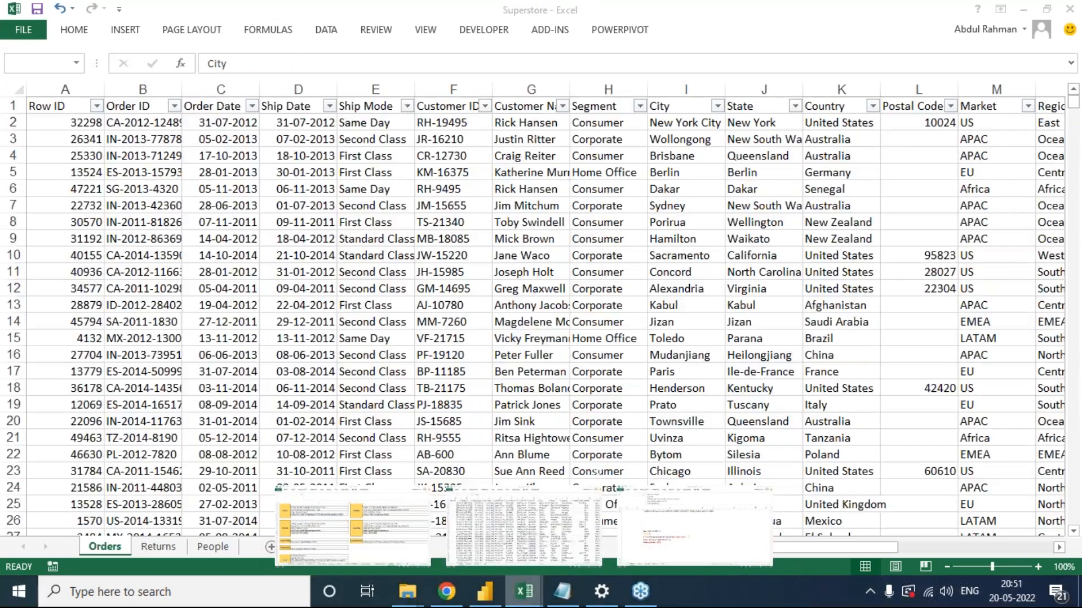
click(717, 105)
double_click(586, 260)
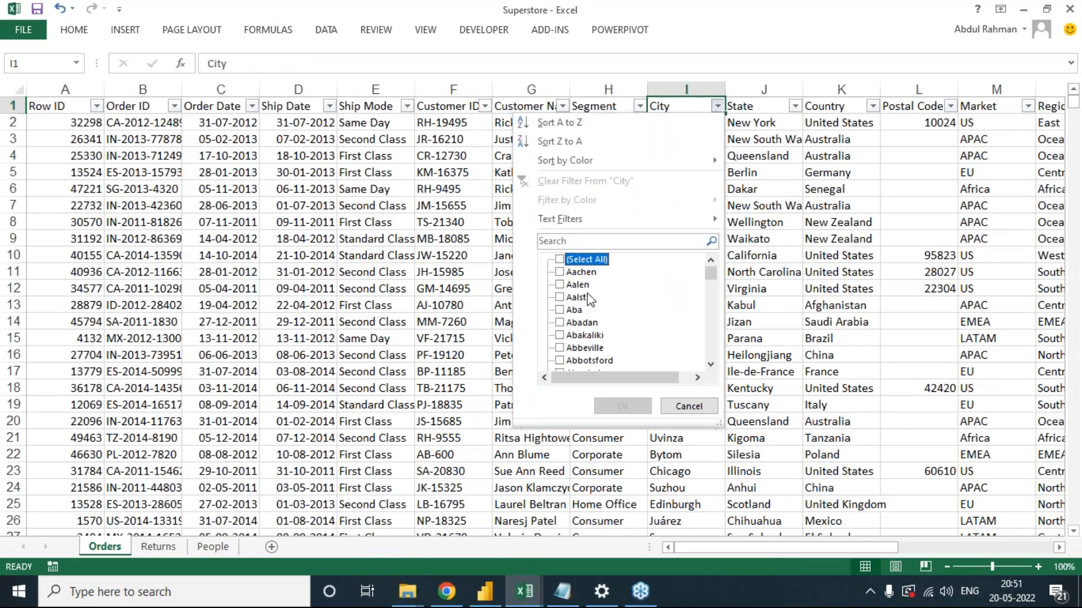
scroll(596, 294, down, 10)
key(w)
drag(710, 320, 709, 267)
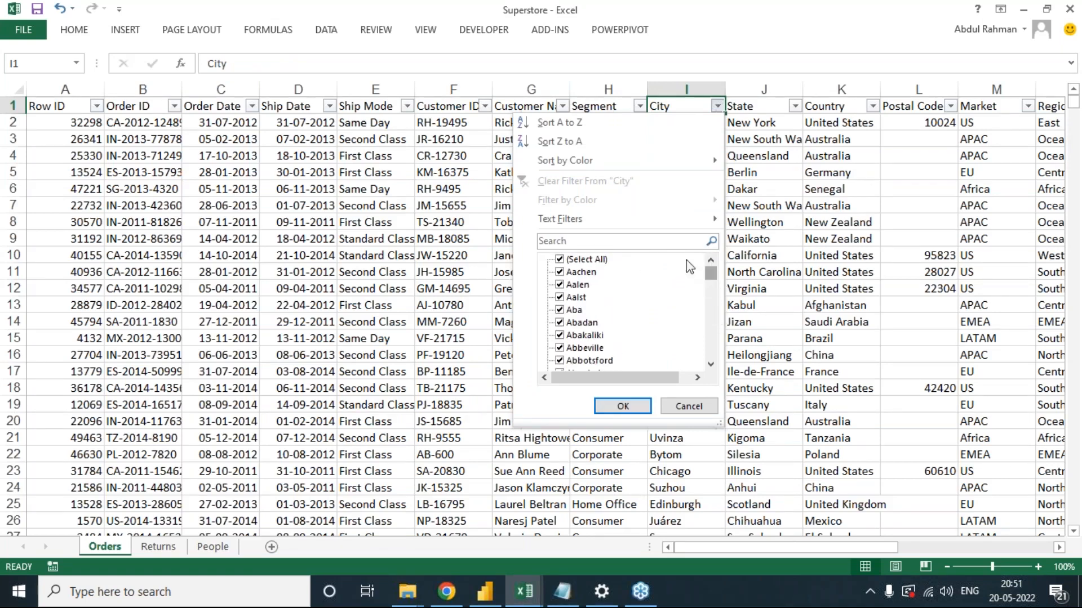
click(580, 272)
click(589, 260)
click(591, 260)
click(592, 260)
text(new)
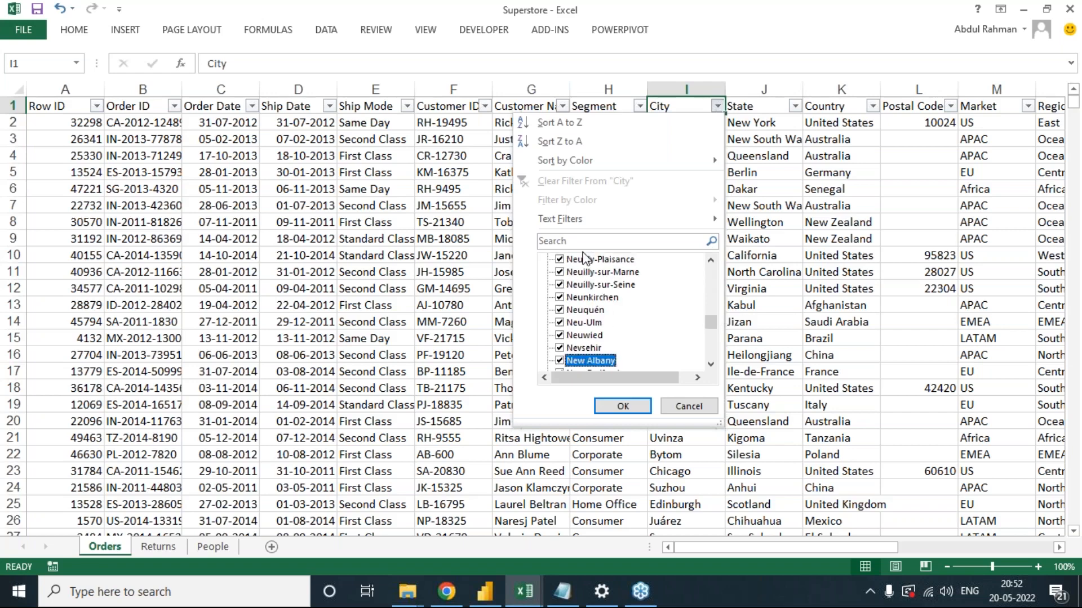
Search the City filter values for "new" and filter the orders to New York City only.
click(585, 240)
text(new)
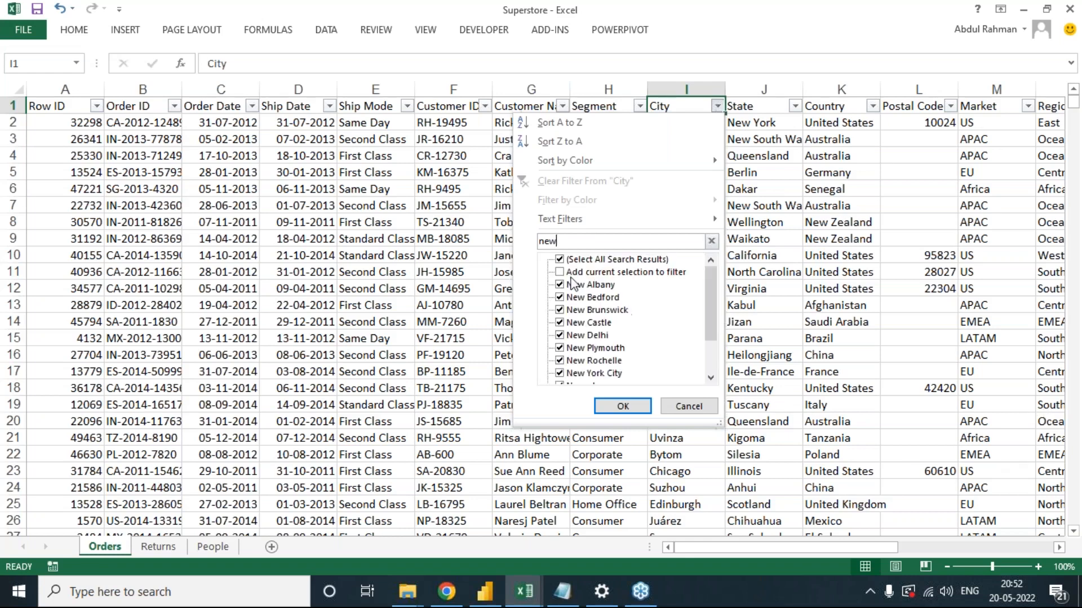
click(586, 260)
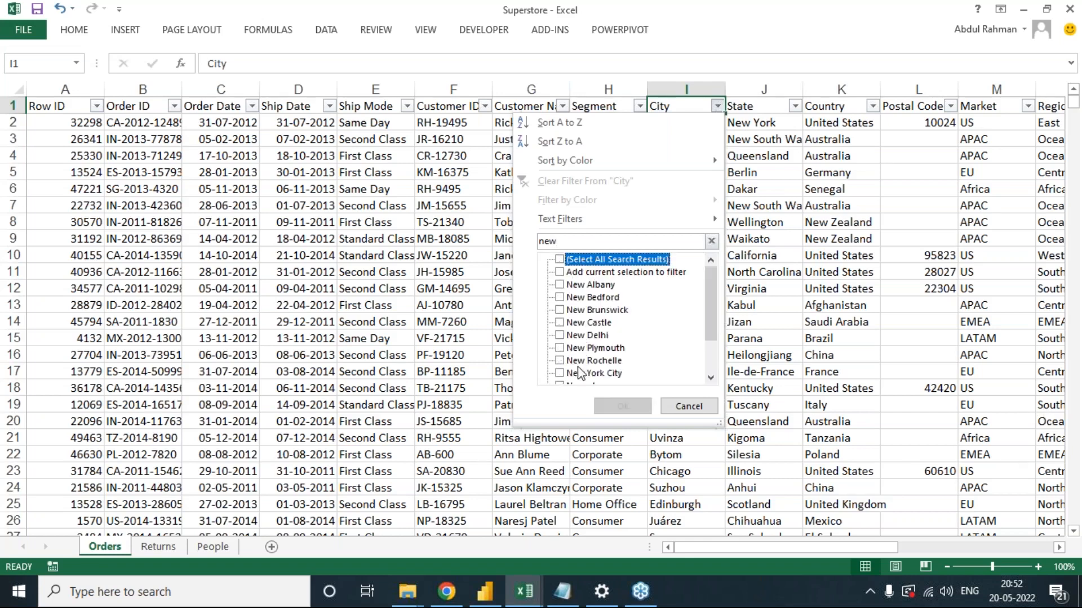
click(586, 373)
click(618, 413)
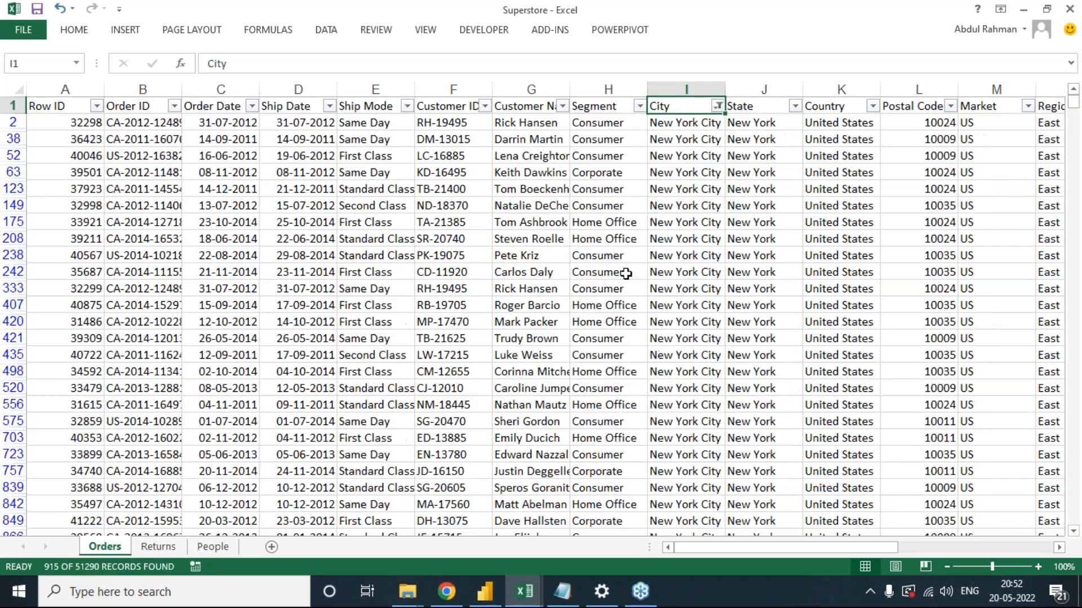
Open the Sales column's filter list on the Orders sheet and look through its values down to the largest.
key(Right)
key(Right)
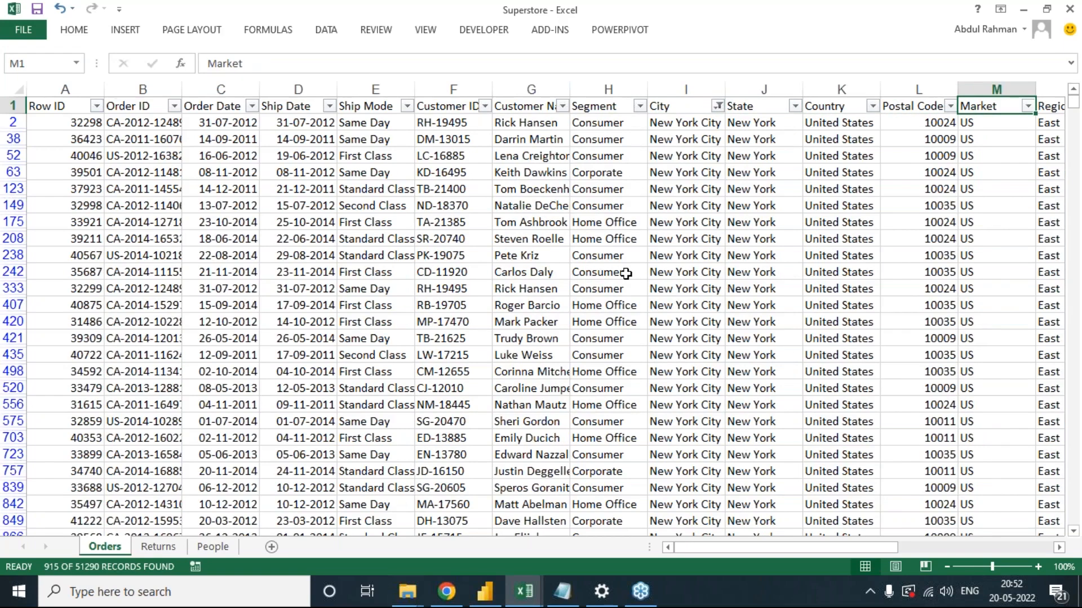
key(Right)
key(Right)
key(Right)
key(Right)
key(Right)
key(Right)
key(Right)
key(Right)
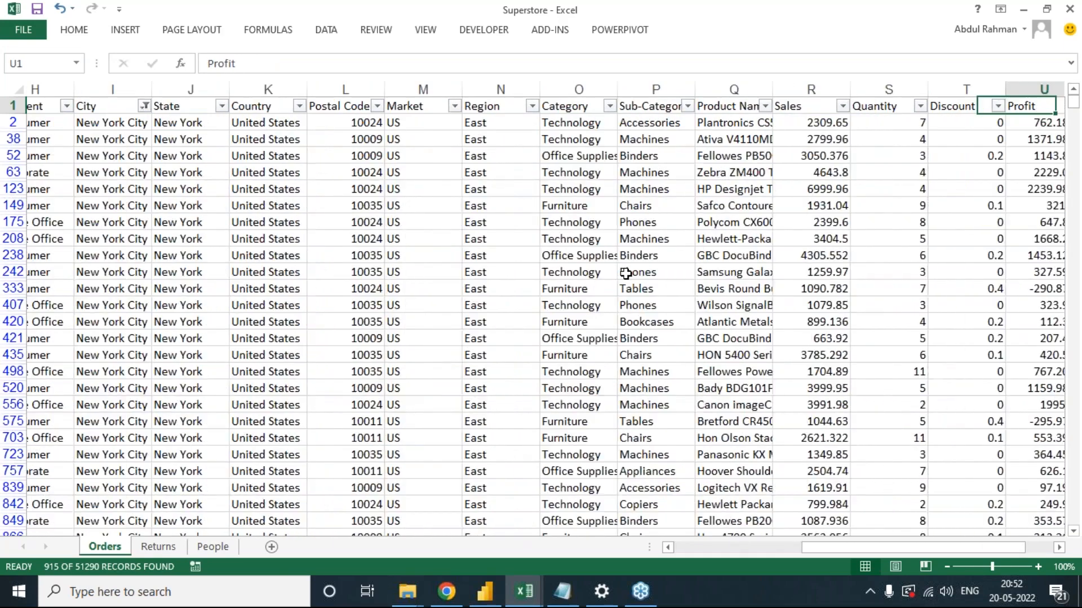
key(Left)
key(Left)
key(Left)
key(alt+Down)
key(Down)
key(Down)
key(Down)
key(Down)
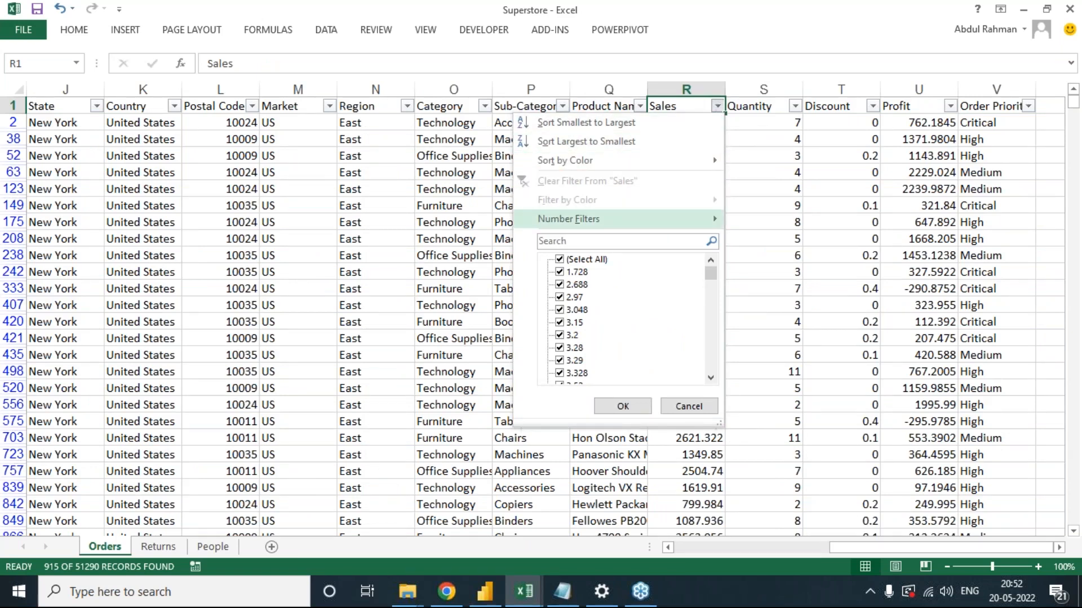
drag(710, 272, 709, 381)
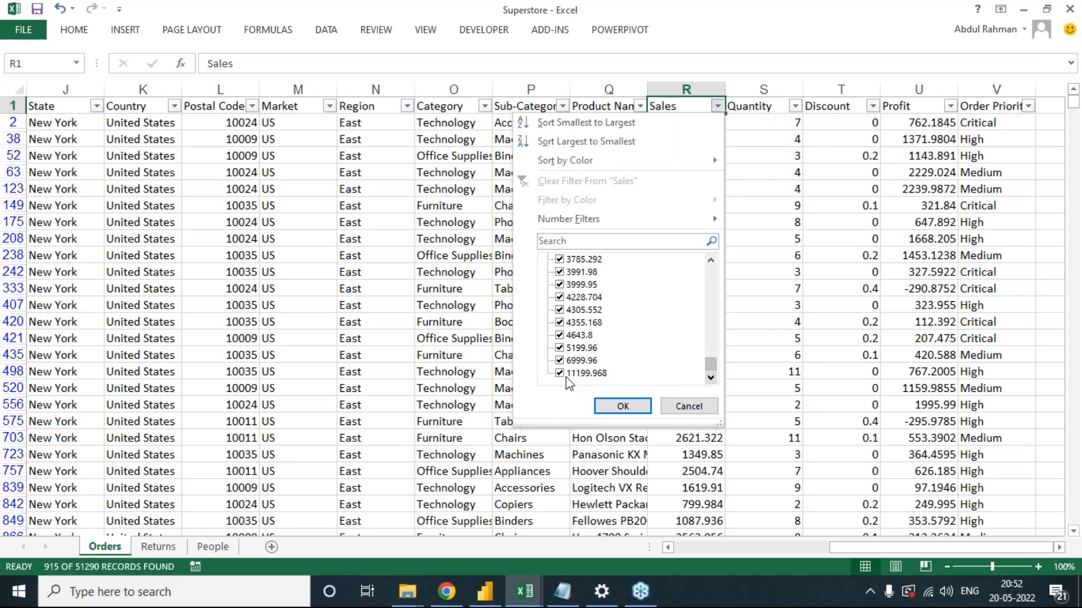
Filter the Sales column with a number filter for values greater than 2000.
mouse_move(651, 222)
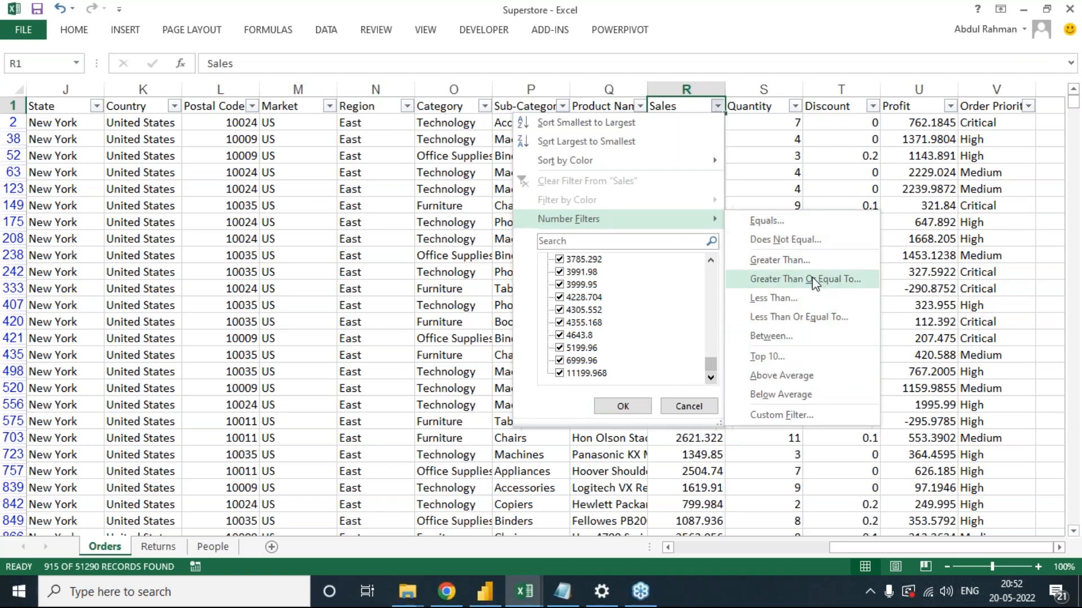
click(792, 259)
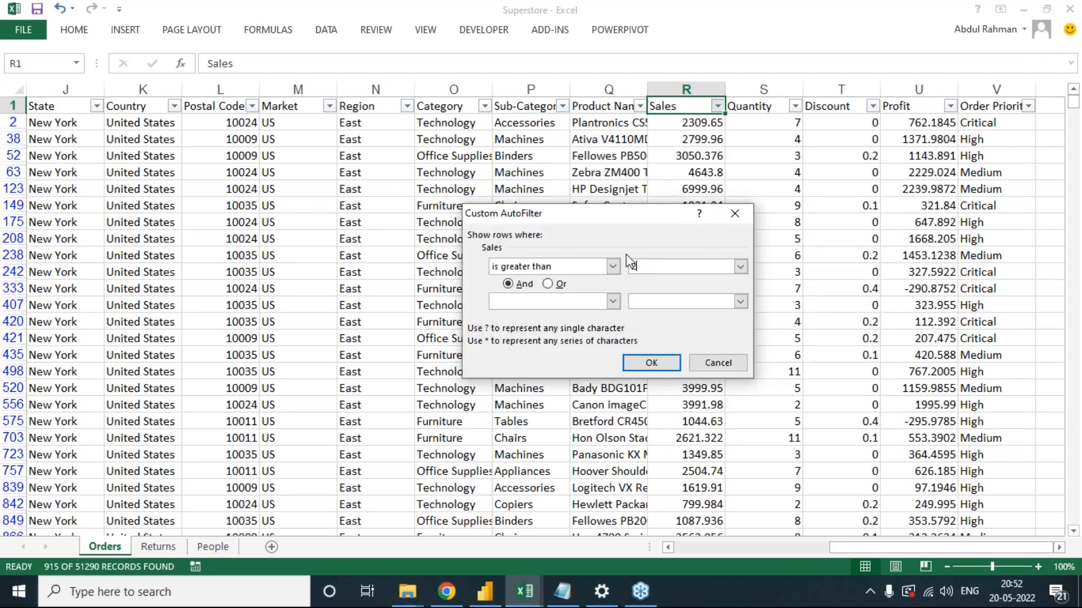
key(Return)
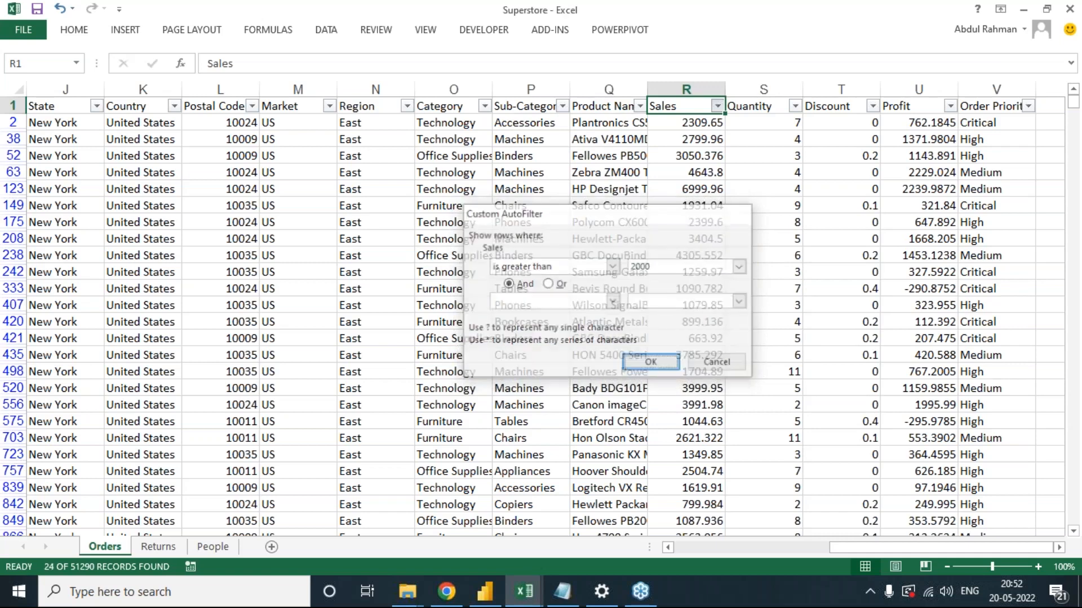
Select all the filtered Sales values to check their count, and return to the first one.
key(ctrl+shift+Down)
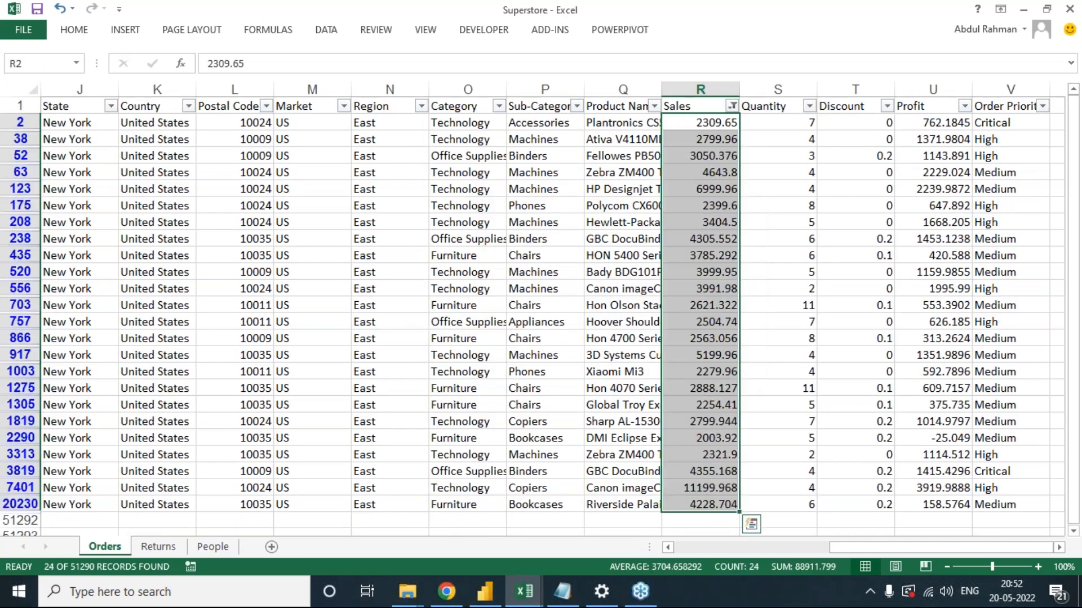
key(Up)
key(Down)
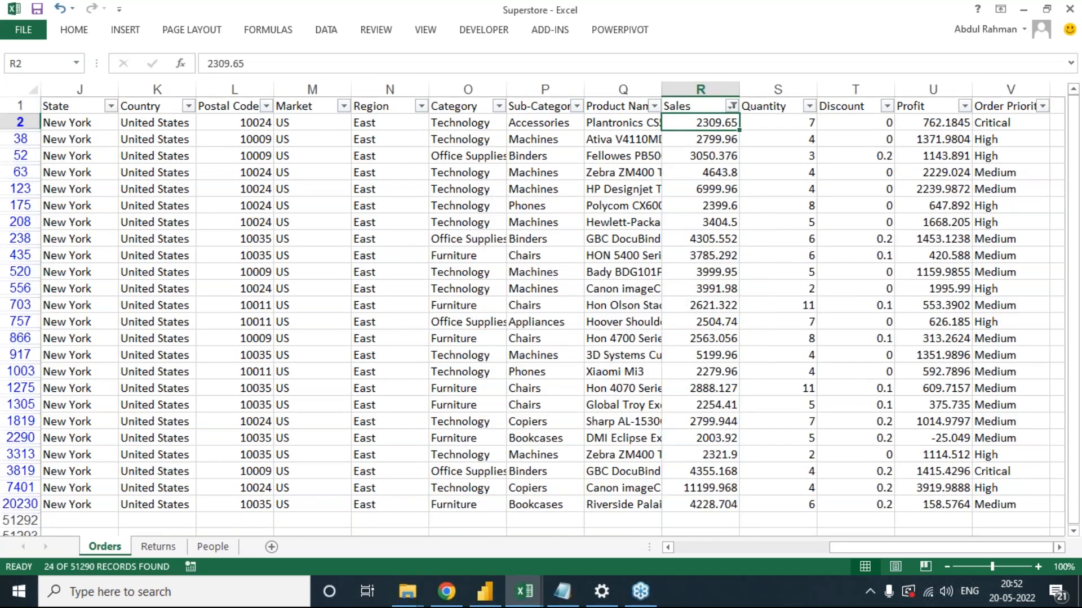
Switch to the RDBMS EXAMPLE workbook, open G9 for editing, and review the formula's New York City and NEW DELHI conditions.
key(alt+Tab)
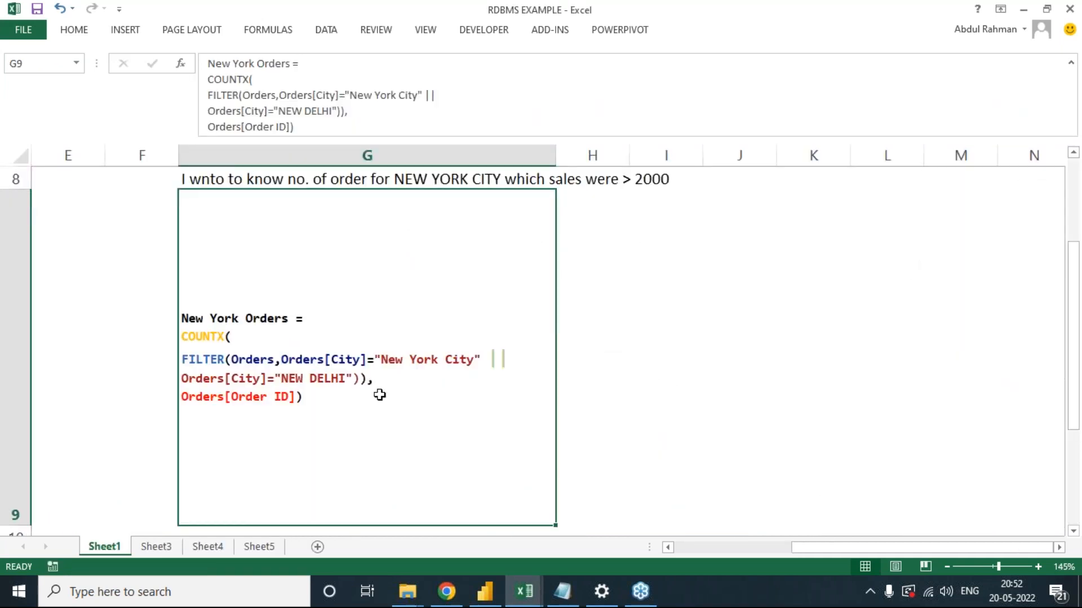
double_click(231, 360)
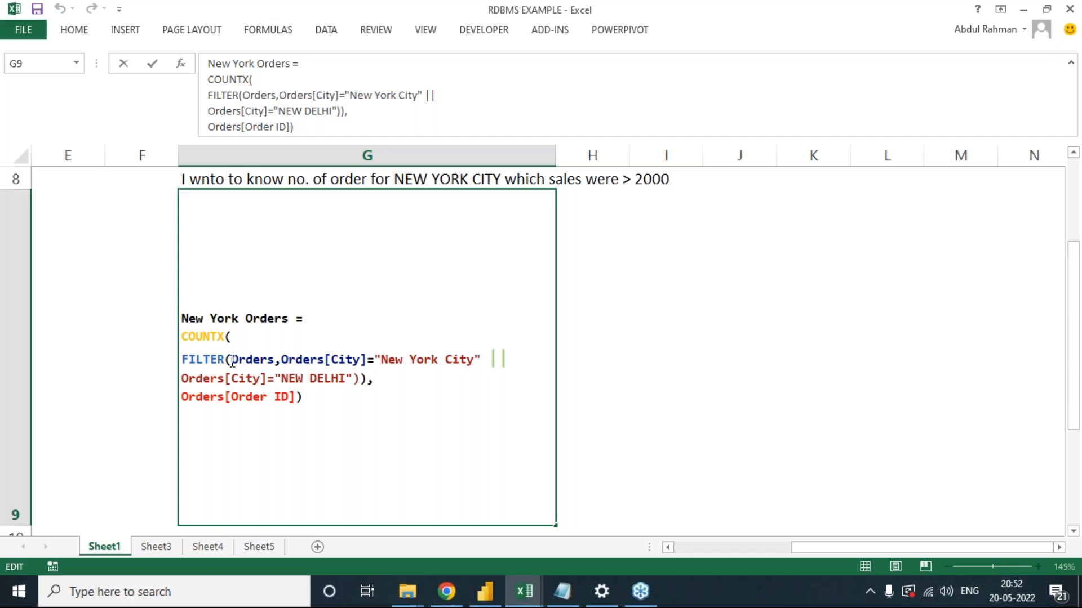
drag(232, 361, 479, 358)
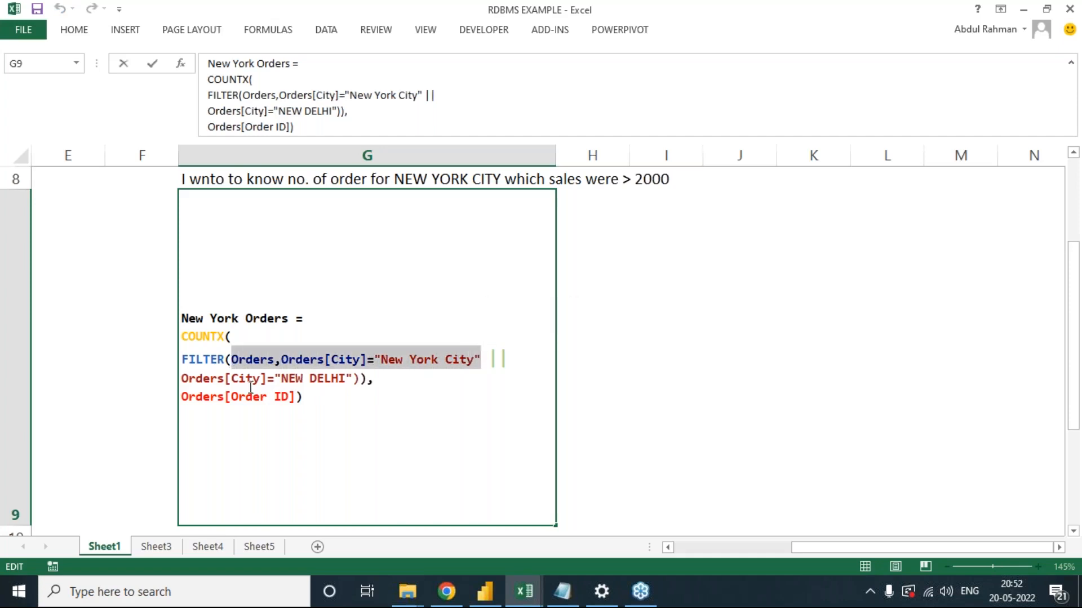
drag(188, 373, 347, 378)
click(347, 377)
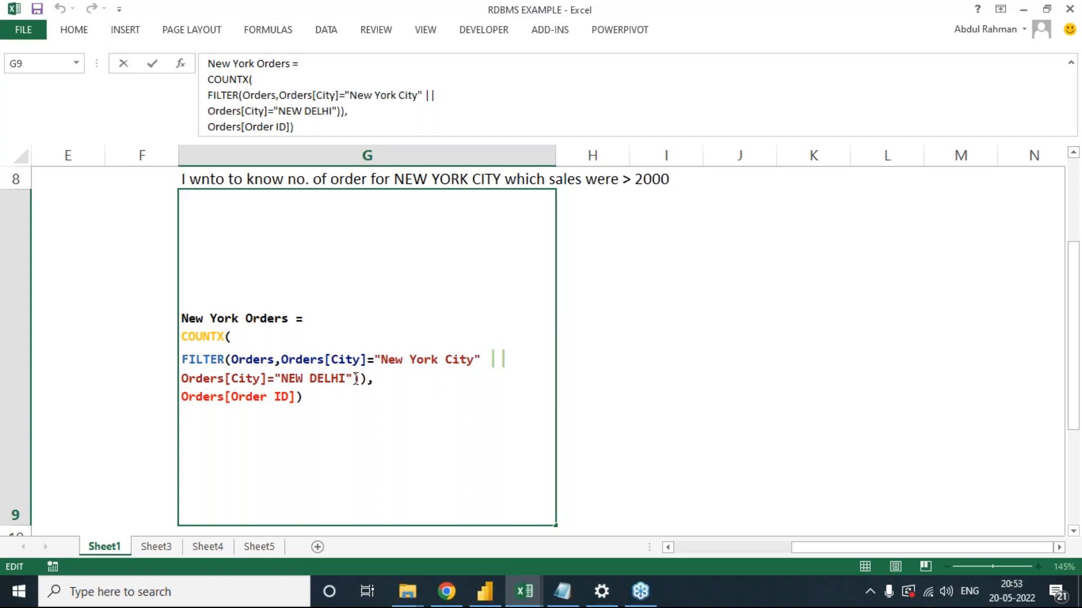
drag(355, 378, 231, 378)
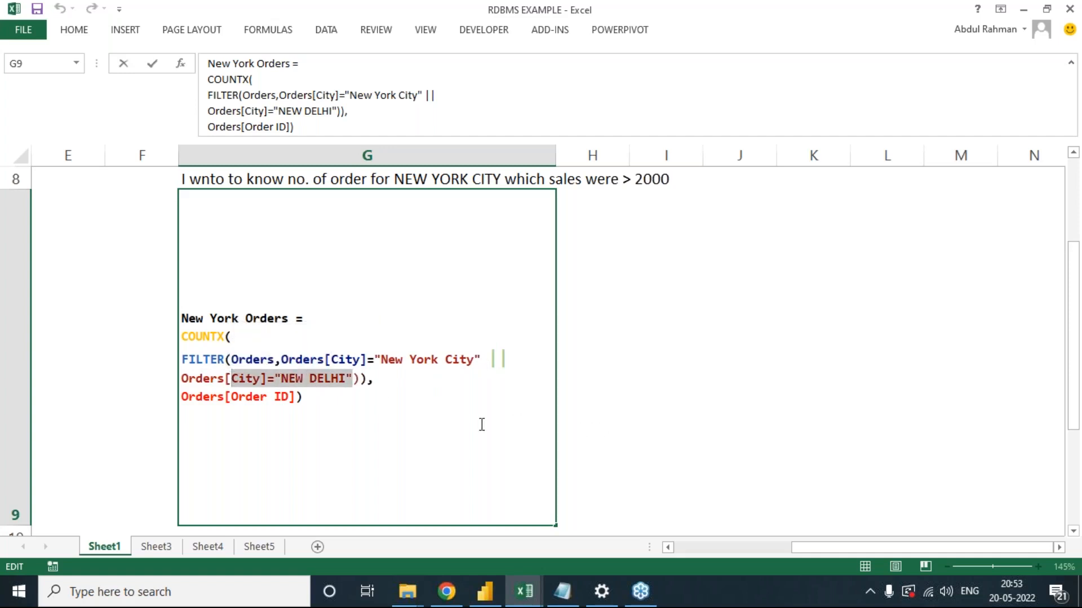
Select the column name City in the second filter condition of the formula text in G9.
double_click(246, 379)
click(246, 379)
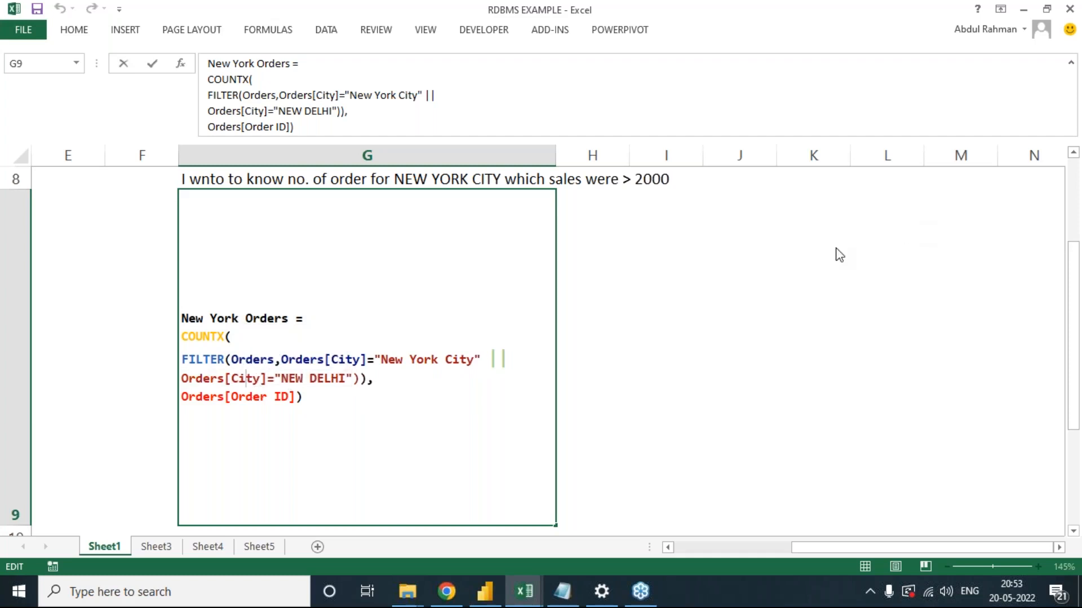
double_click(237, 379)
double_click(237, 379)
click(237, 378)
double_click(237, 378)
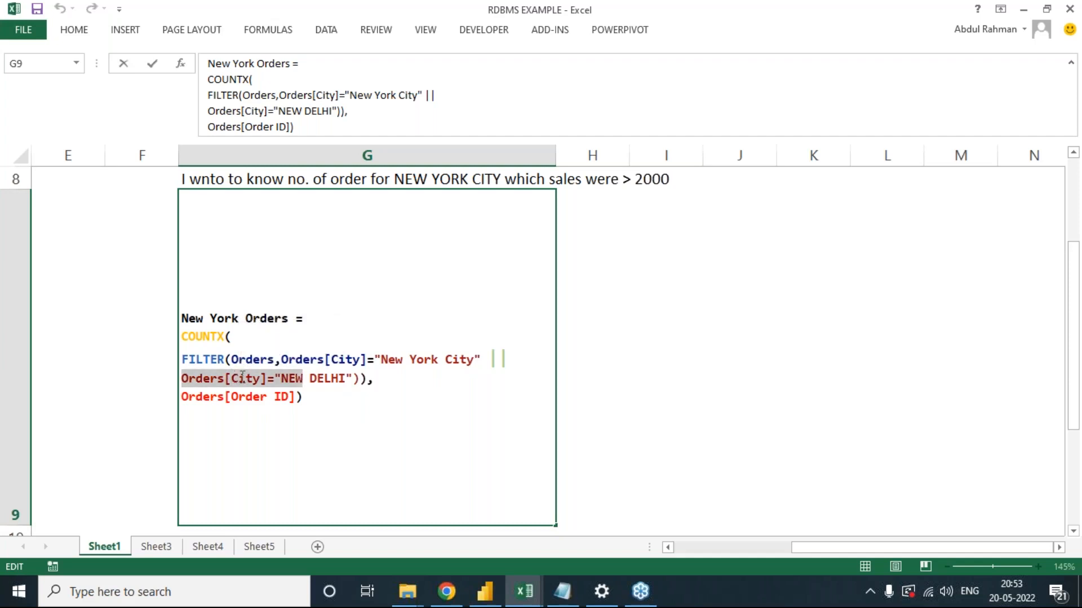
click(236, 379)
drag(236, 379, 260, 379)
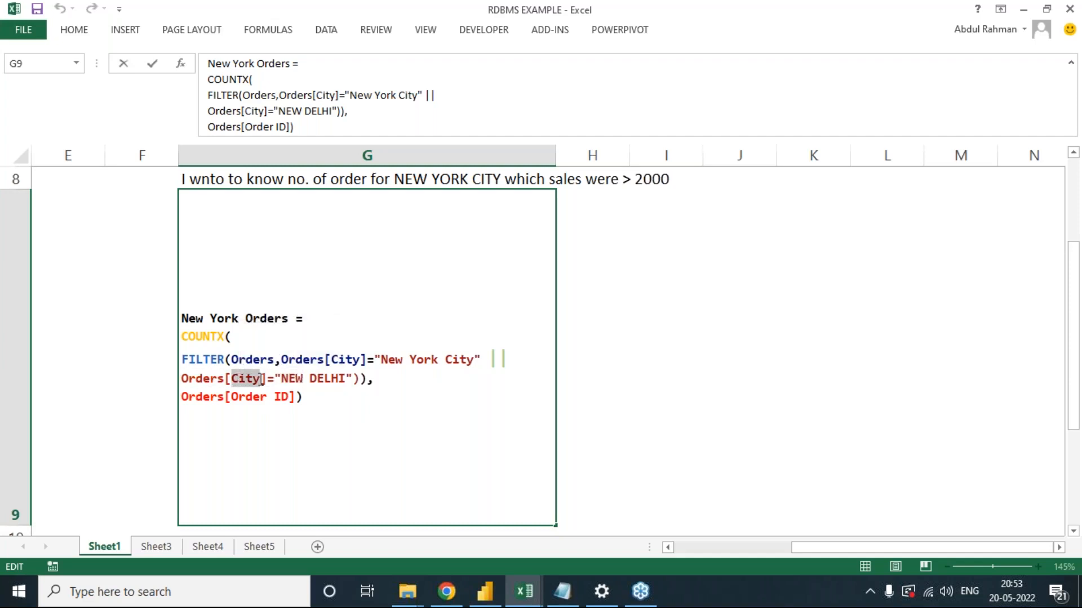
Change the second filter condition in the New York Orders formula to Orders[Sales]>2000.
text(Sales)
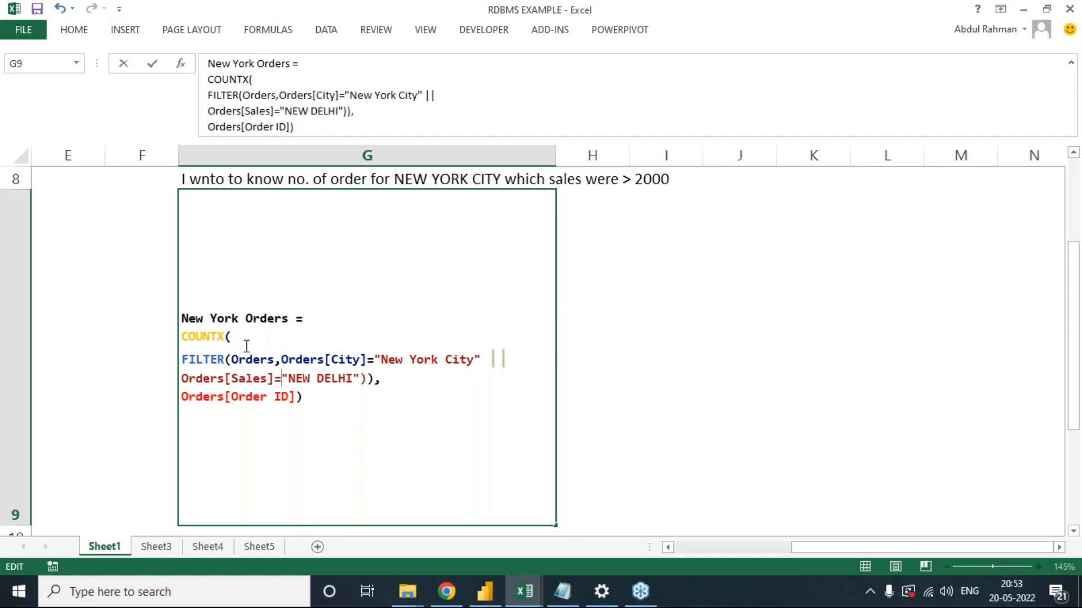
key(shift+Right)
key(shift+Right)
key(shift+Right)
key(shift+Right)
key(shift+Right)
key(shift+Right)
key(shift+Right)
key(shift+Right)
key(shift+Right)
key(shift+Right)
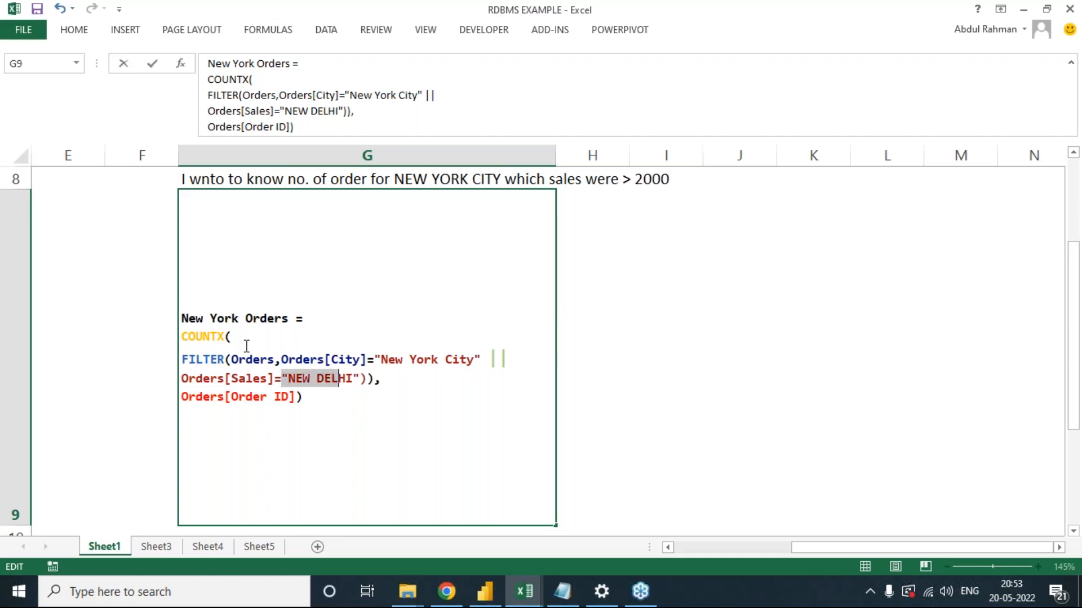
key(shift+Right)
text(2)
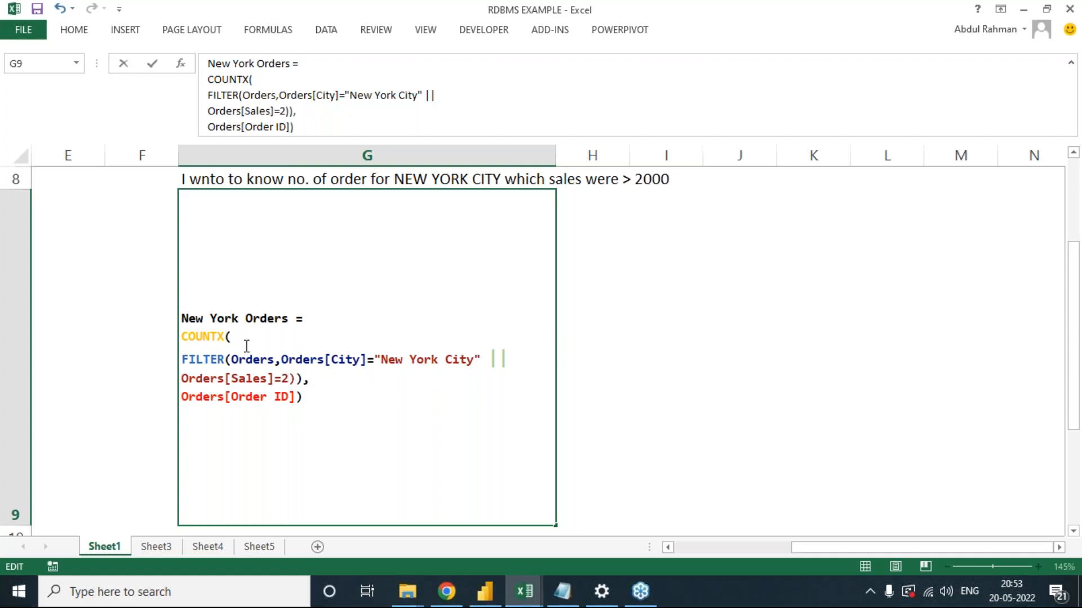
text(000)
drag(277, 381, 278, 381)
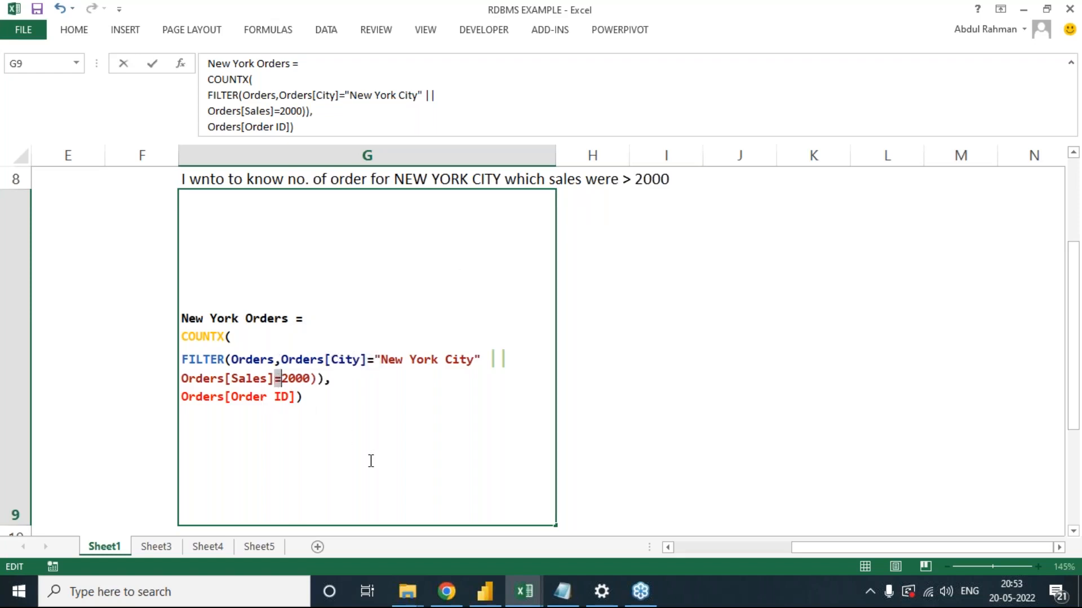
text(>)
Replace the operator joining the two filter conditions with && and commit the formula text.
drag(236, 359, 450, 359)
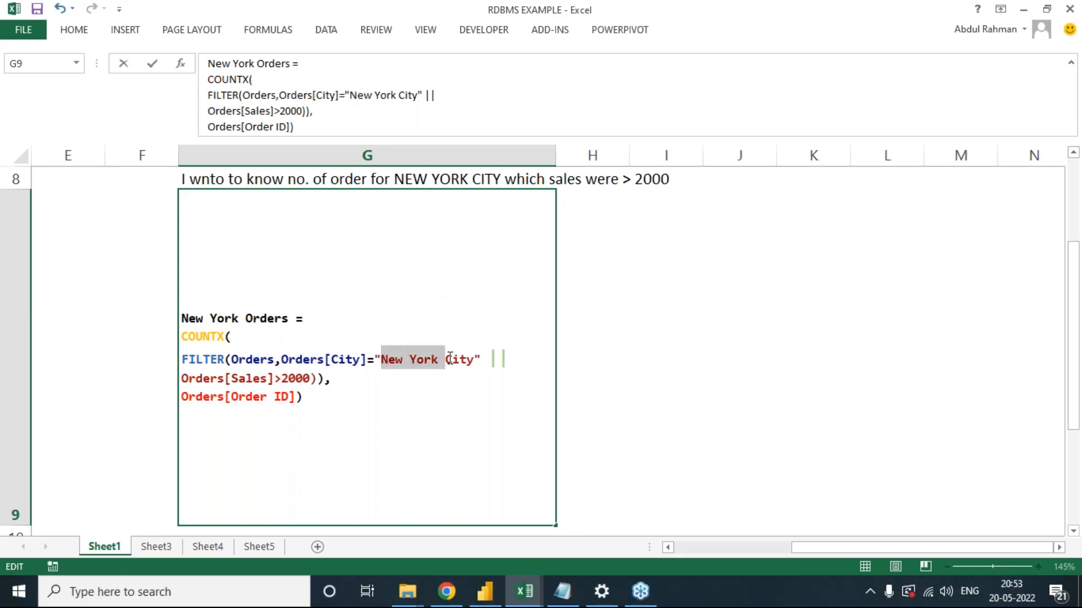
click(200, 378)
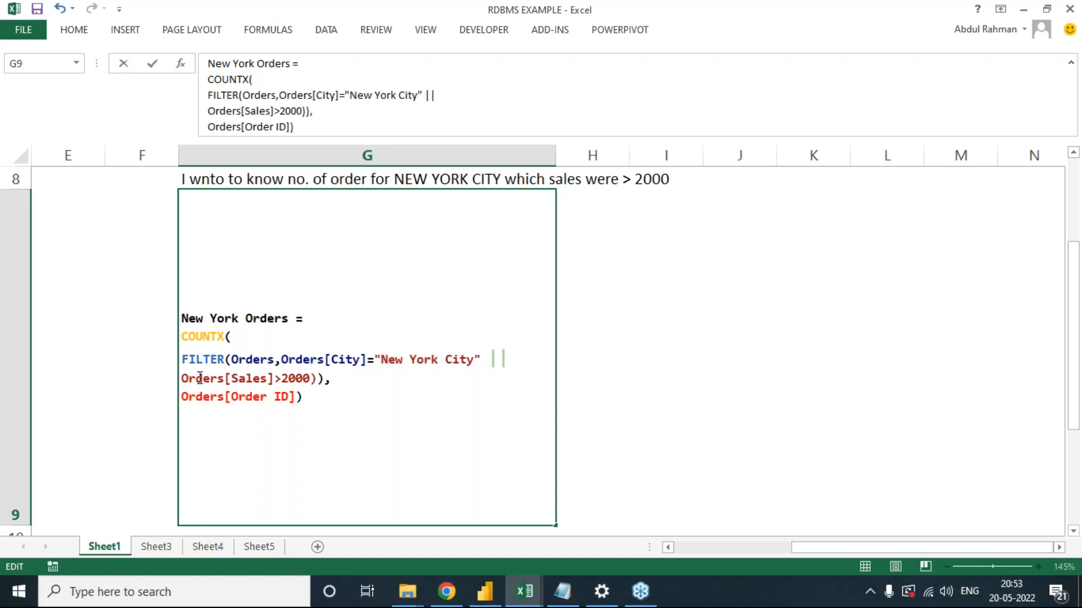
drag(200, 378, 296, 375)
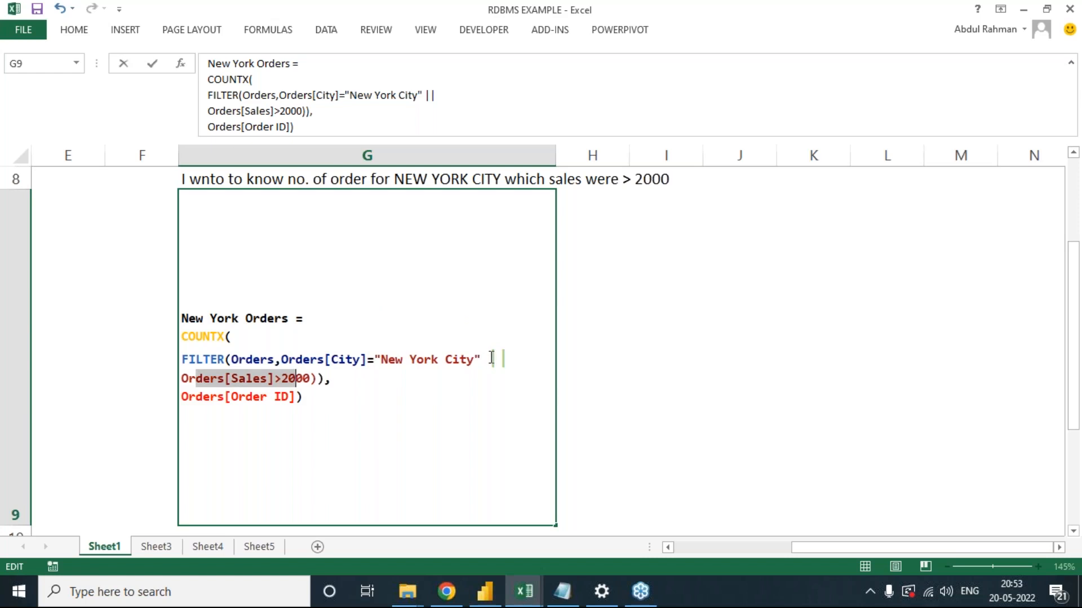
drag(490, 359, 508, 358)
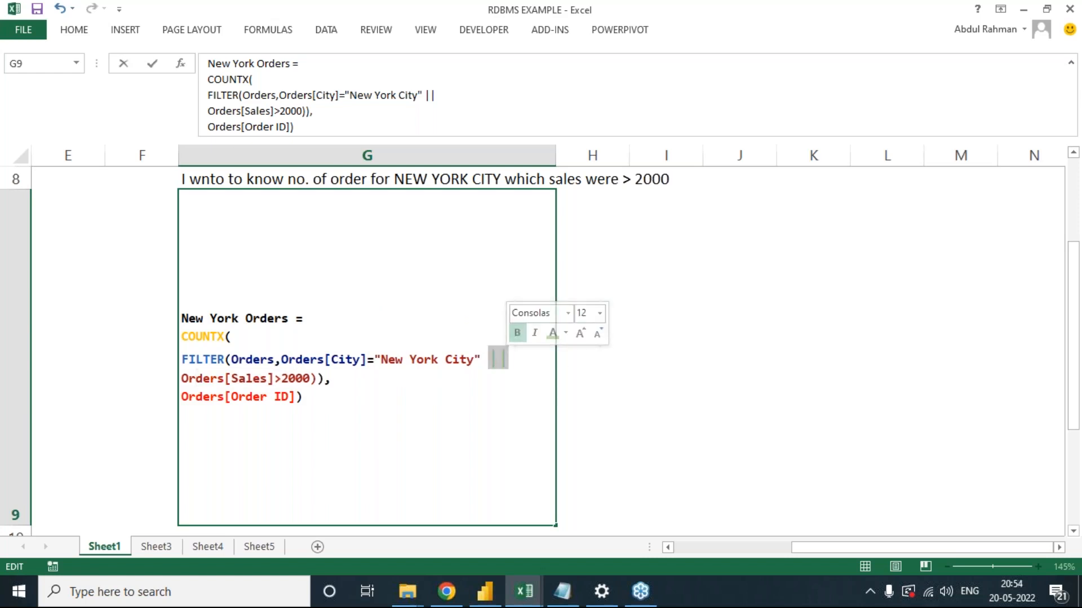
text(&)
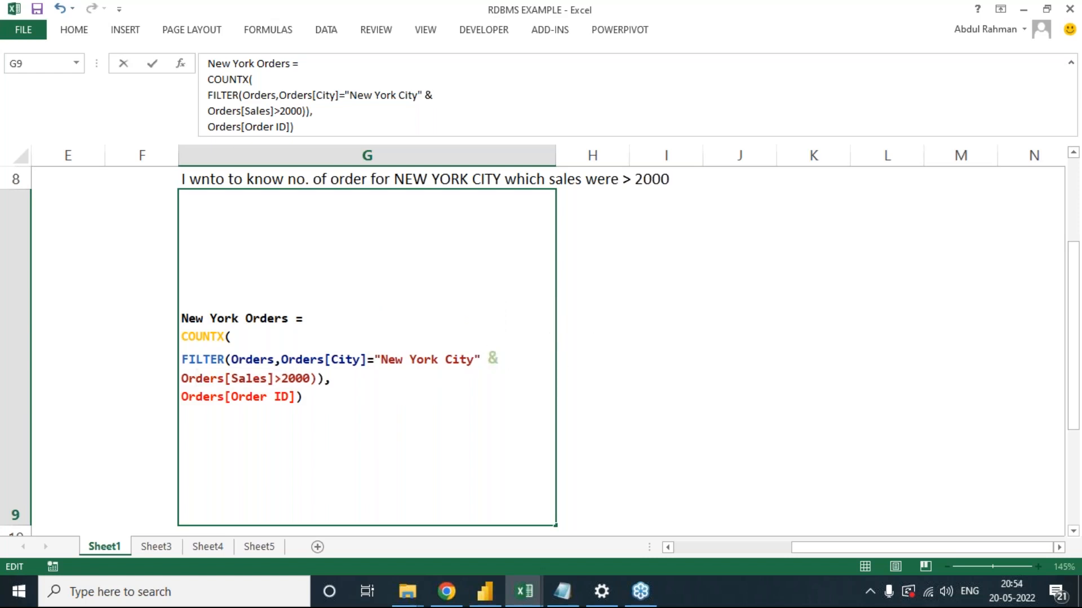
text(&)
click(622, 346)
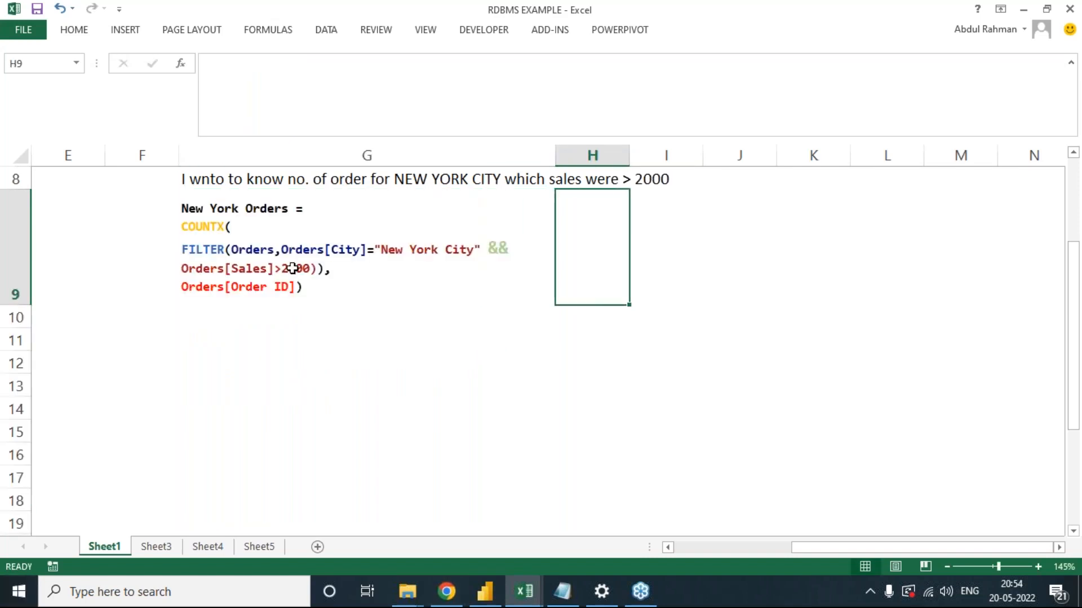
Undo the last edit to the New York Orders formula text in G9.
click(293, 268)
scroll(1009, 224, up, 2)
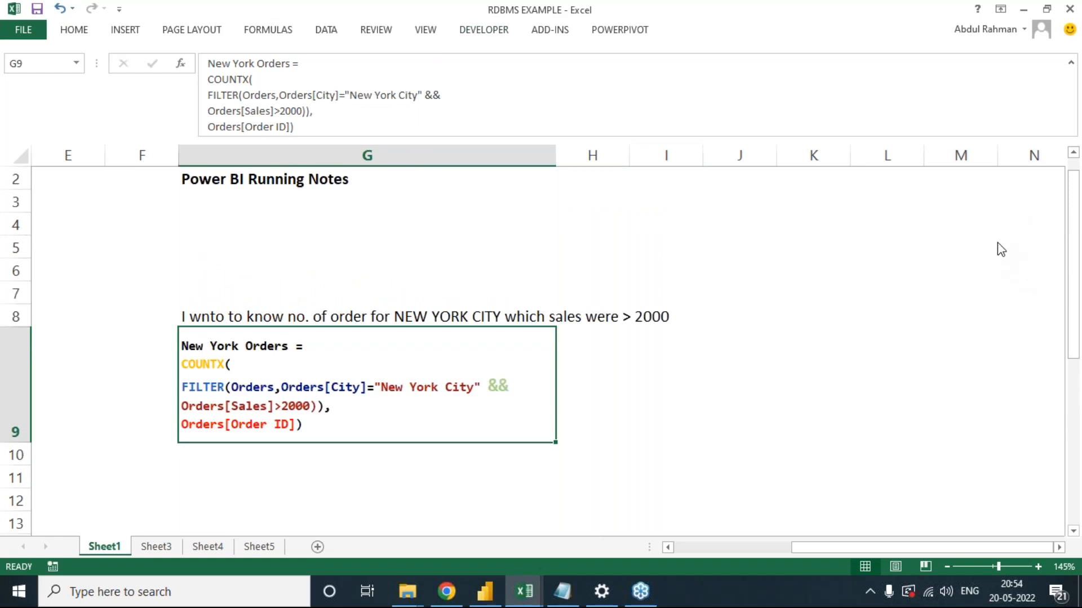
scroll(1004, 254, down, 2)
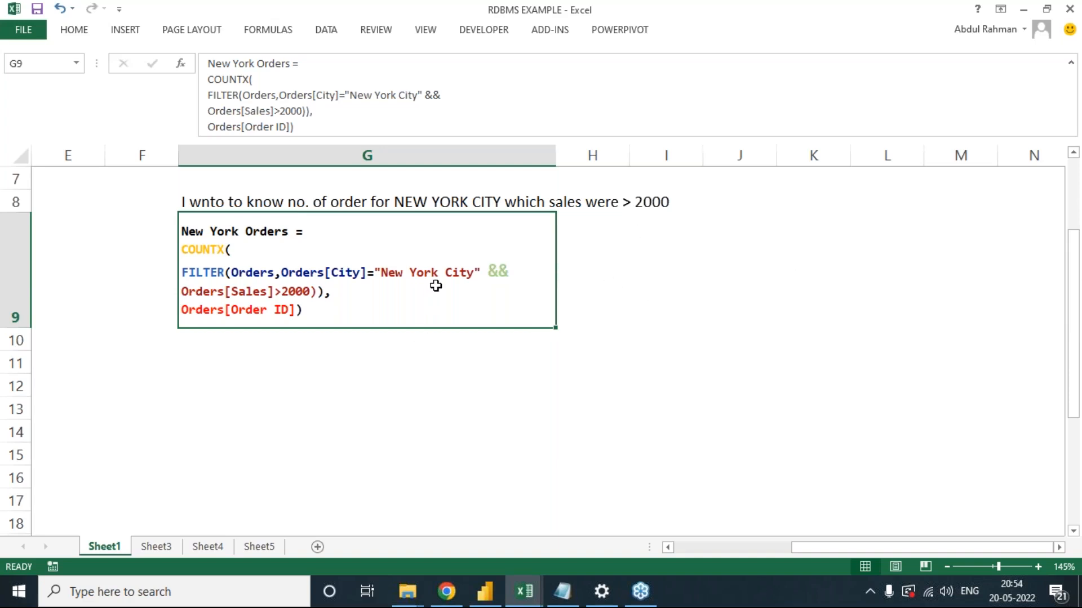
double_click(477, 280)
key(Escape)
double_click(392, 294)
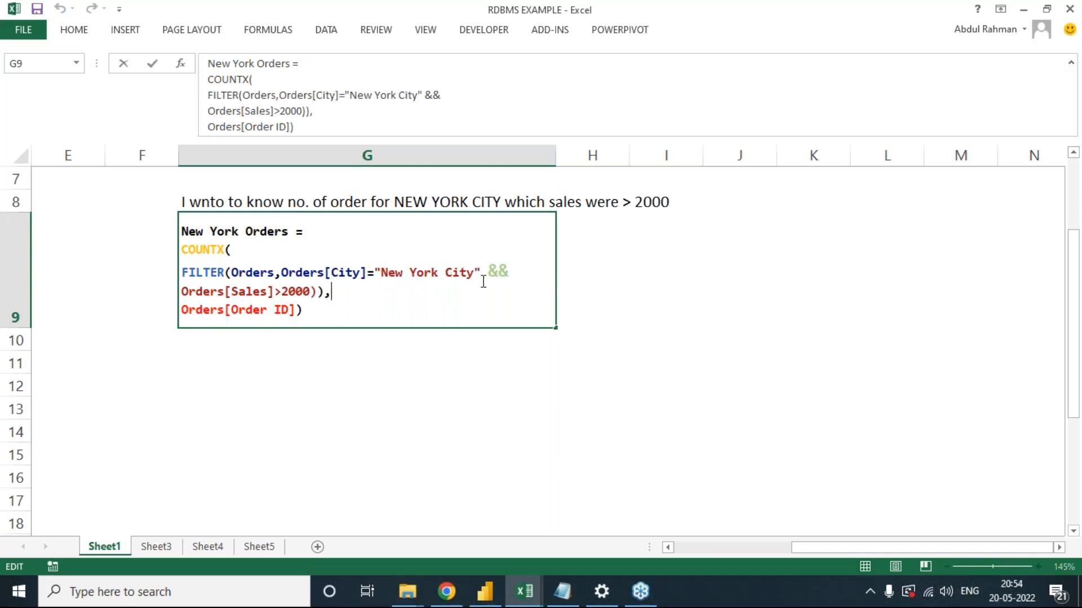
key(Escape)
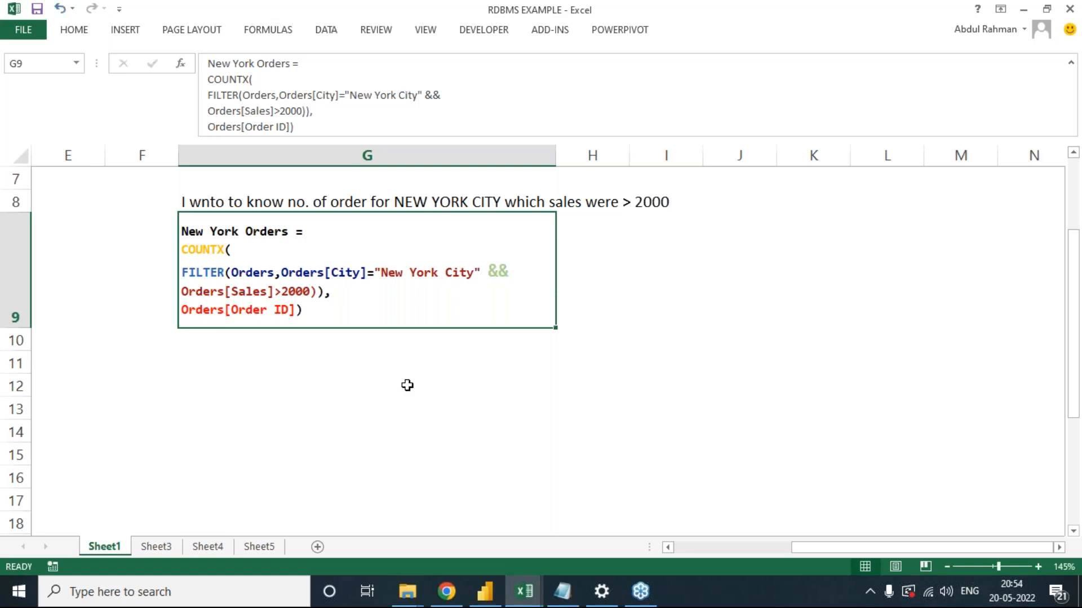
key(ctrl+z)
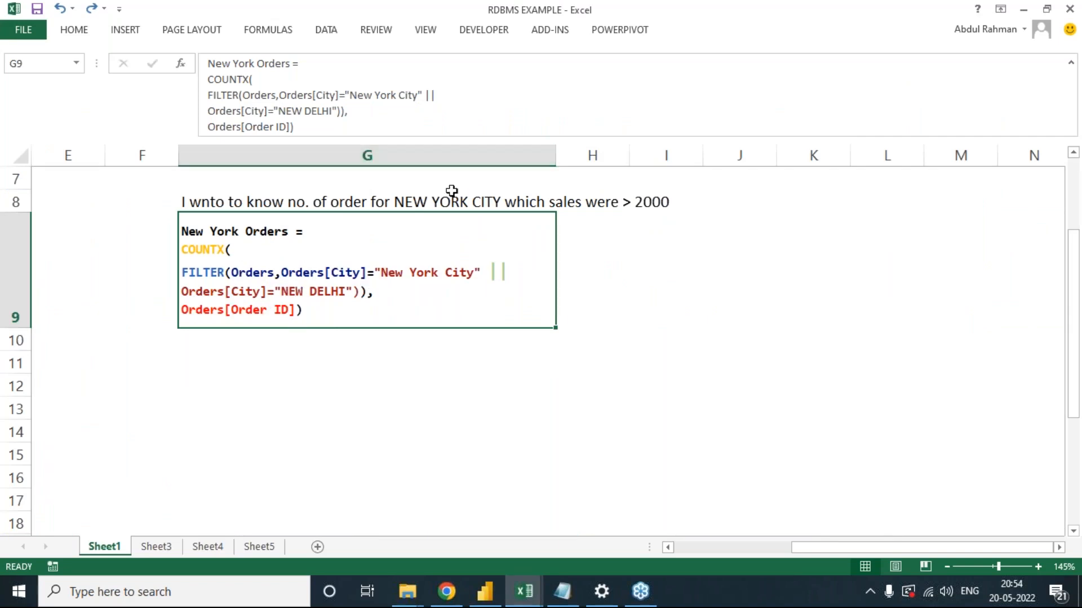
click(510, 204)
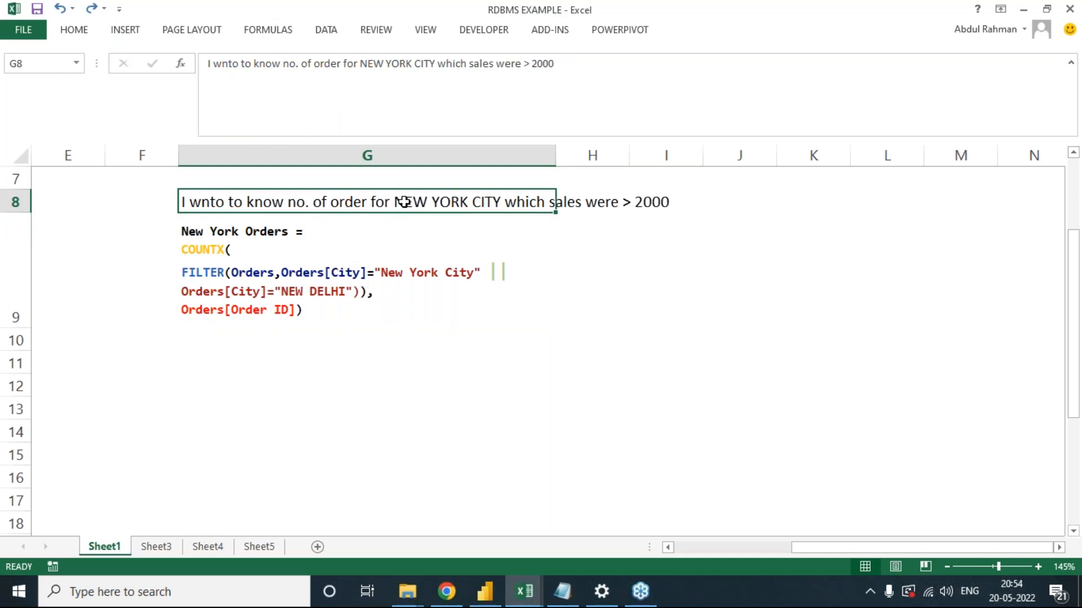
double_click(292, 272)
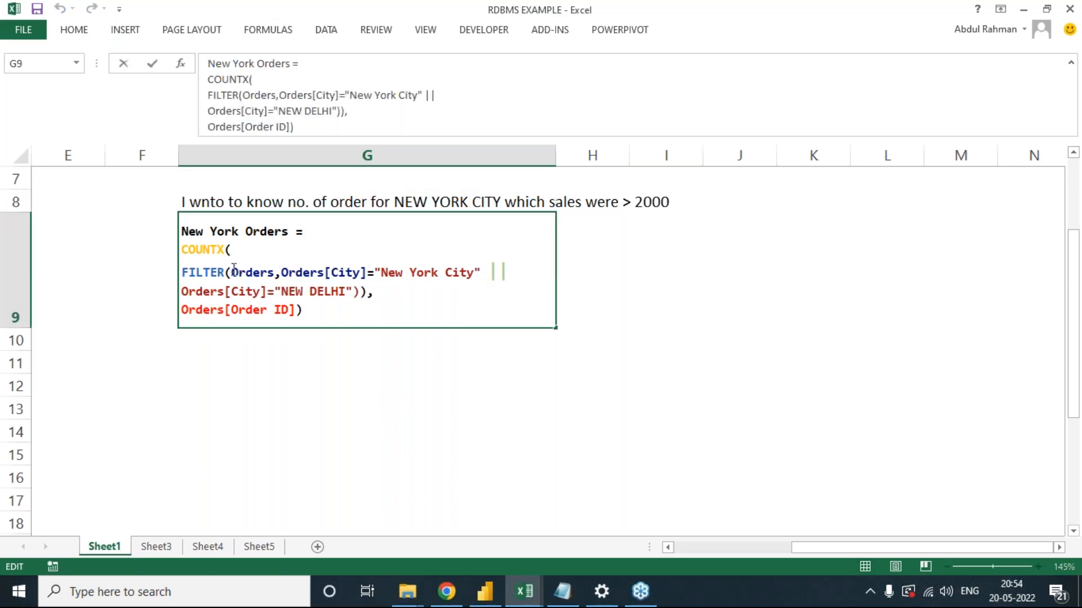
drag(232, 271, 481, 272)
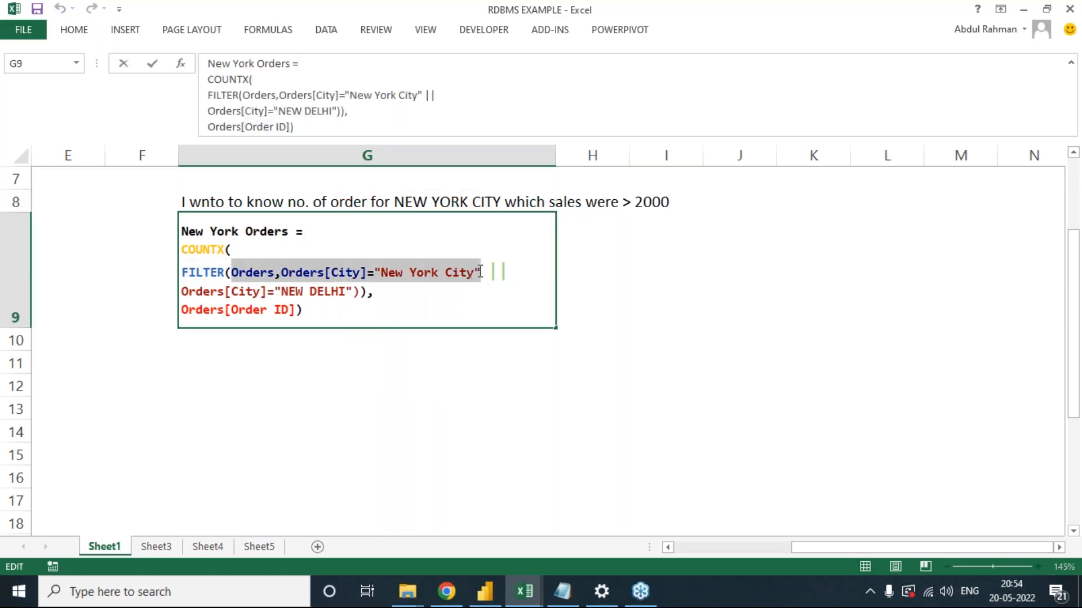
click(575, 198)
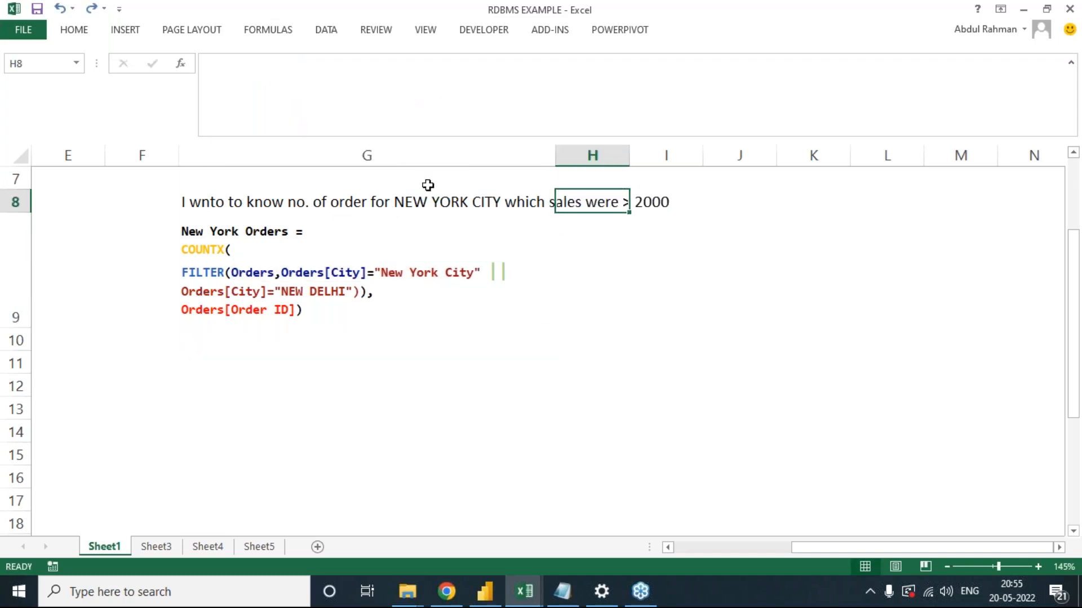
Make the words "sales were > 2000" bold in the question text in G8.
click(245, 200)
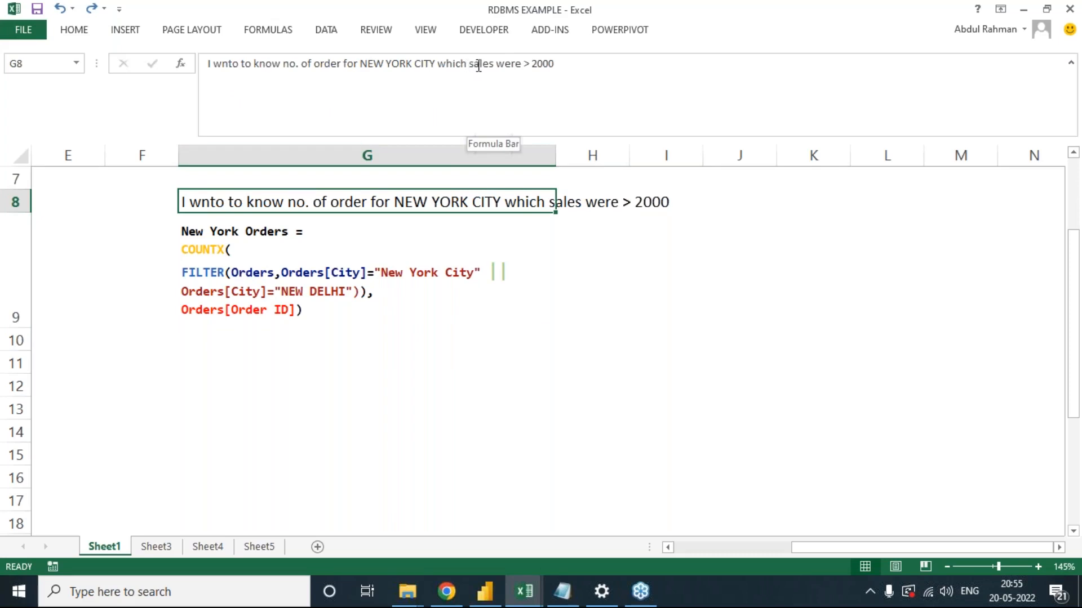
drag(469, 63, 570, 65)
key(ctrl+b)
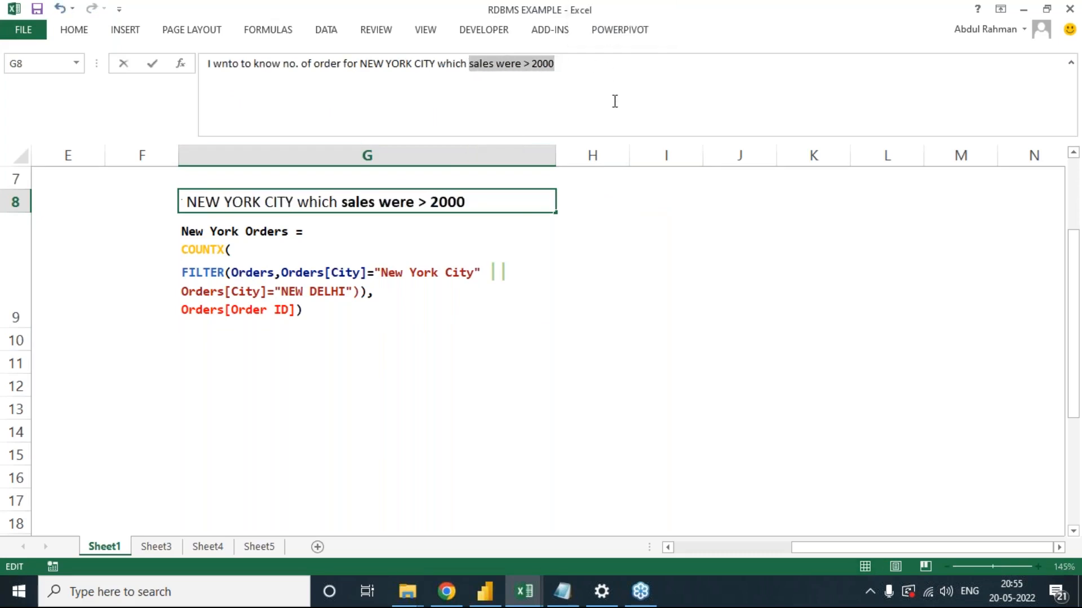
key(Tab)
click(642, 262)
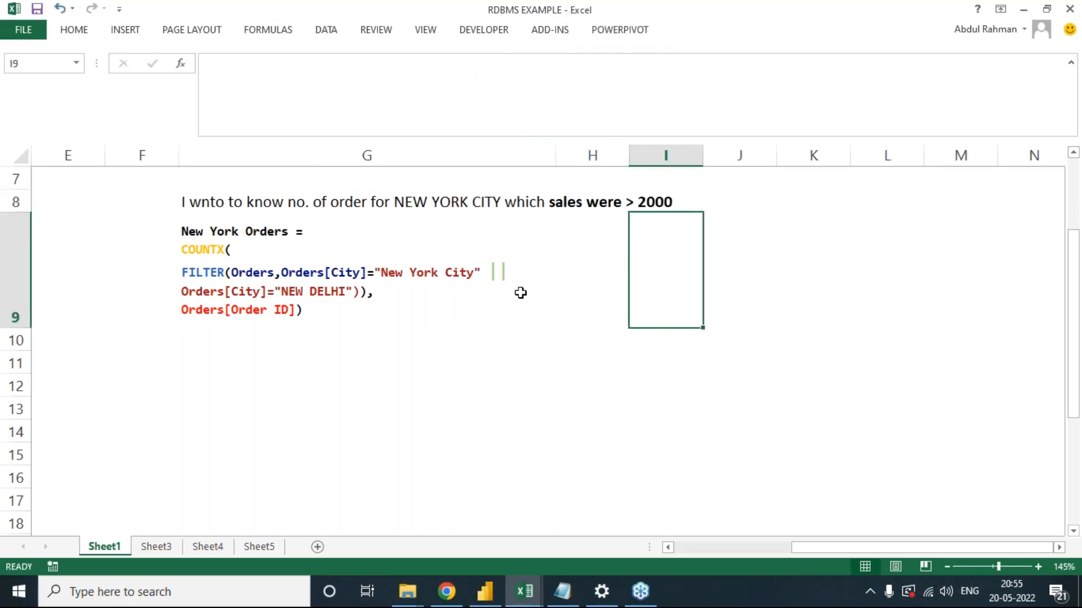
Change the column name in the second filter condition of the G9 formula text to sales.
click(294, 284)
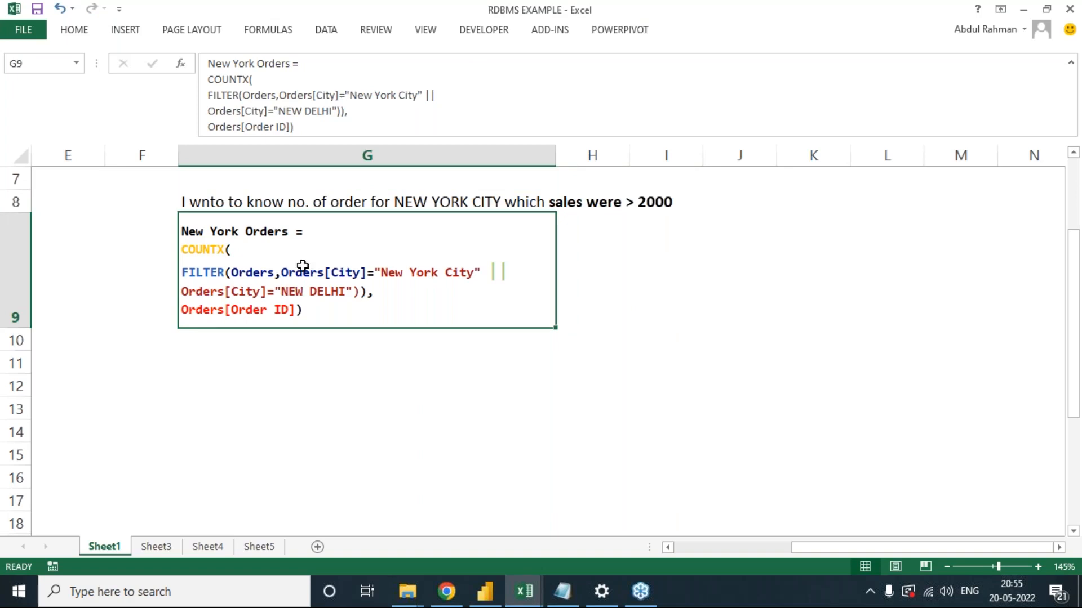
double_click(309, 271)
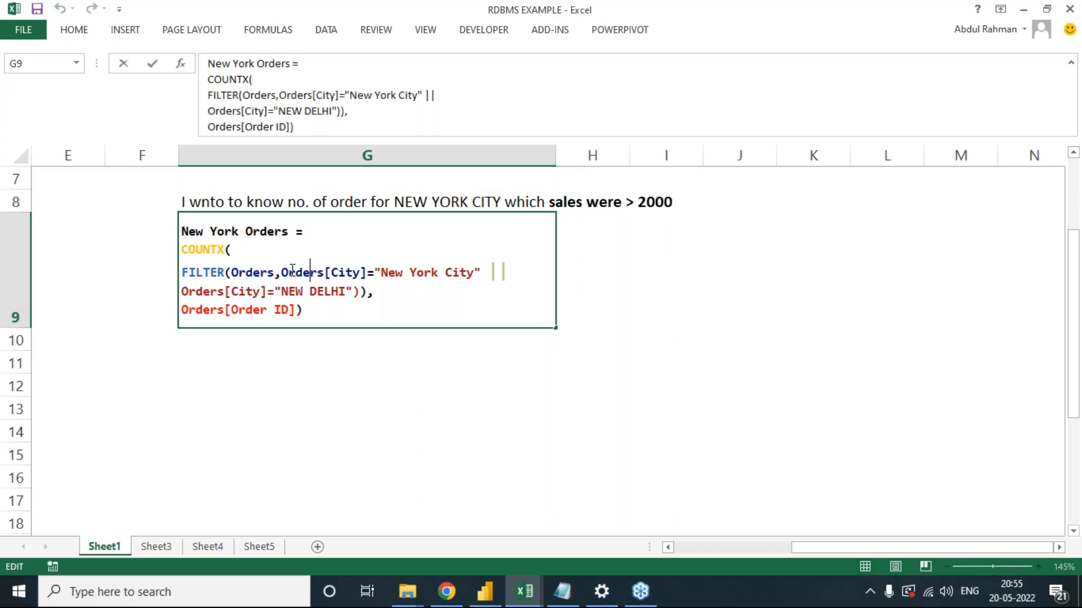
drag(329, 268, 480, 265)
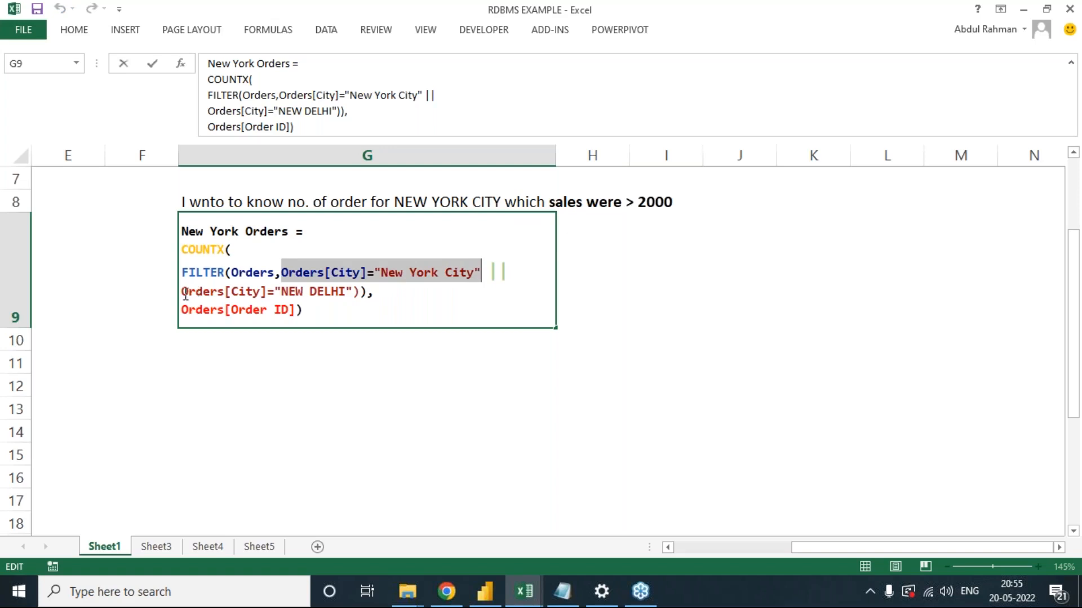
drag(181, 292, 303, 292)
click(246, 291)
drag(235, 292, 258, 294)
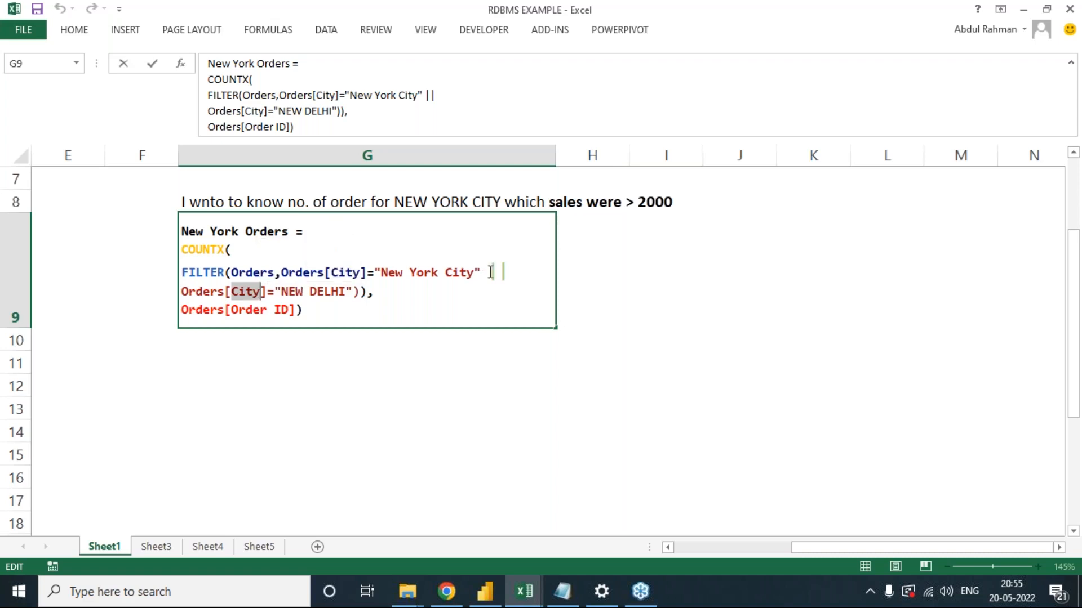
text(sals)
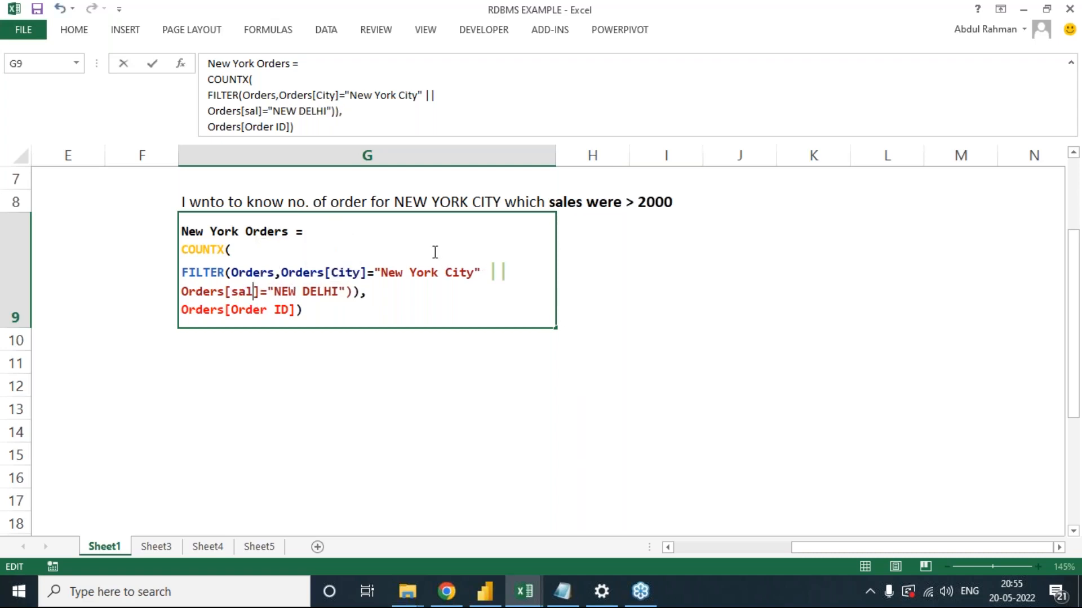
key(BackSpace)
text(e)
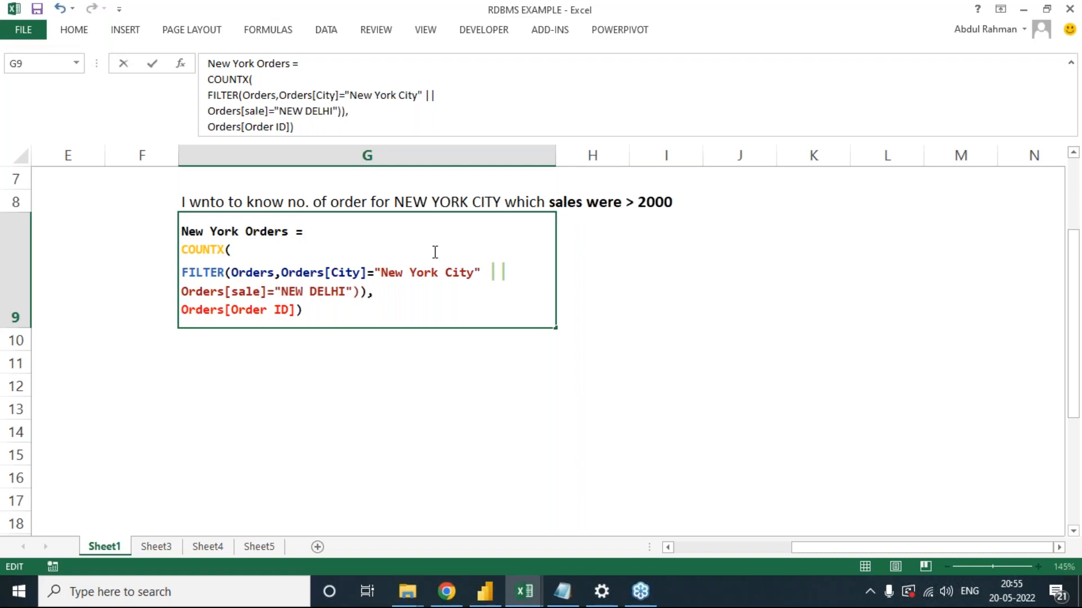
text(s)
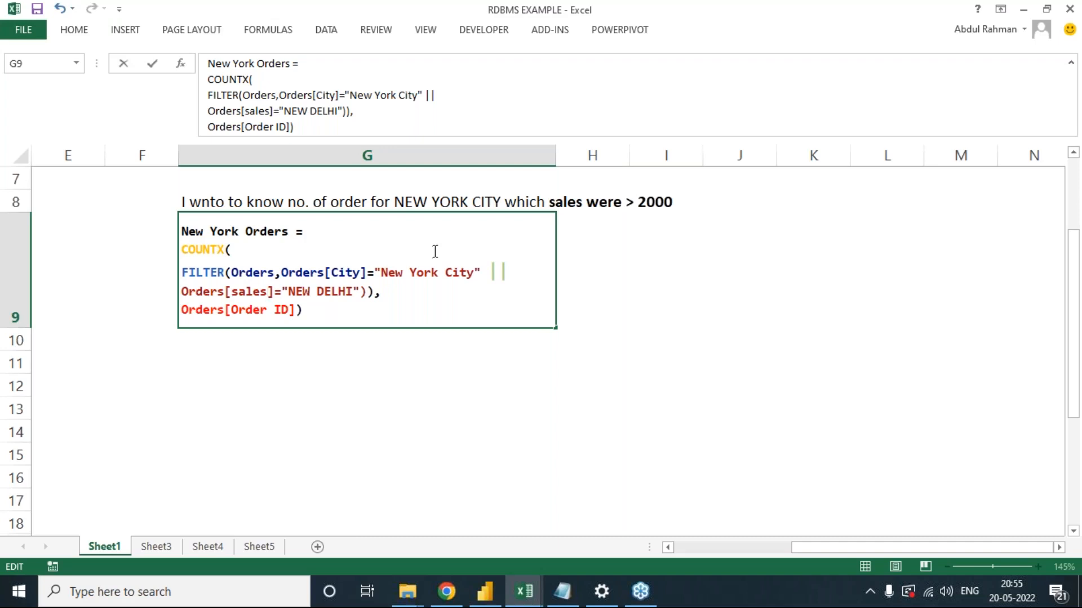
Set the second filter condition's comparison to >2000 and commit the formula text in G9.
drag(283, 291, 361, 293)
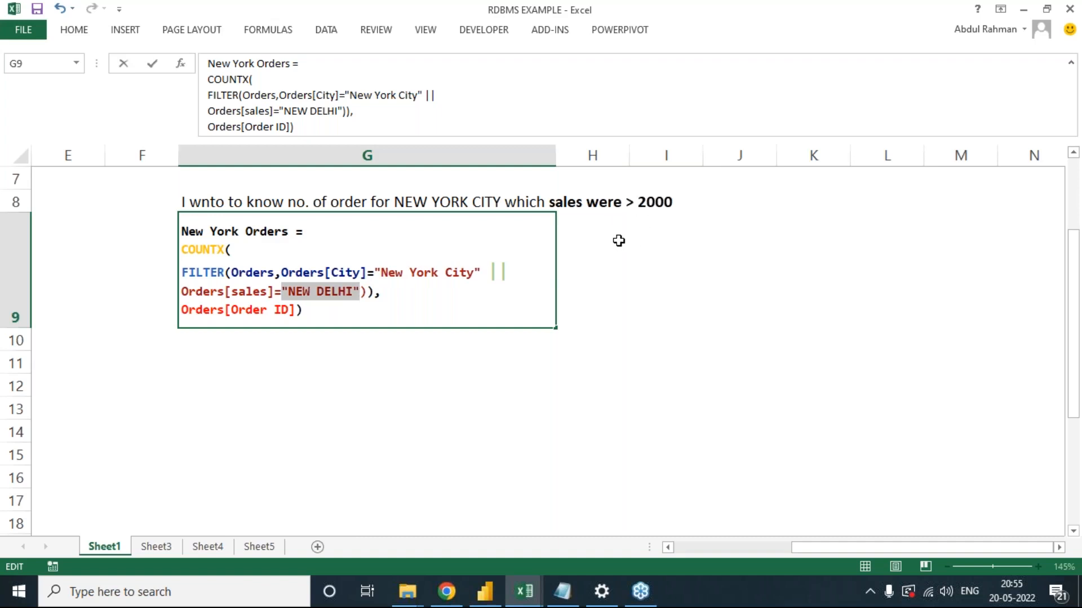
text(2000)
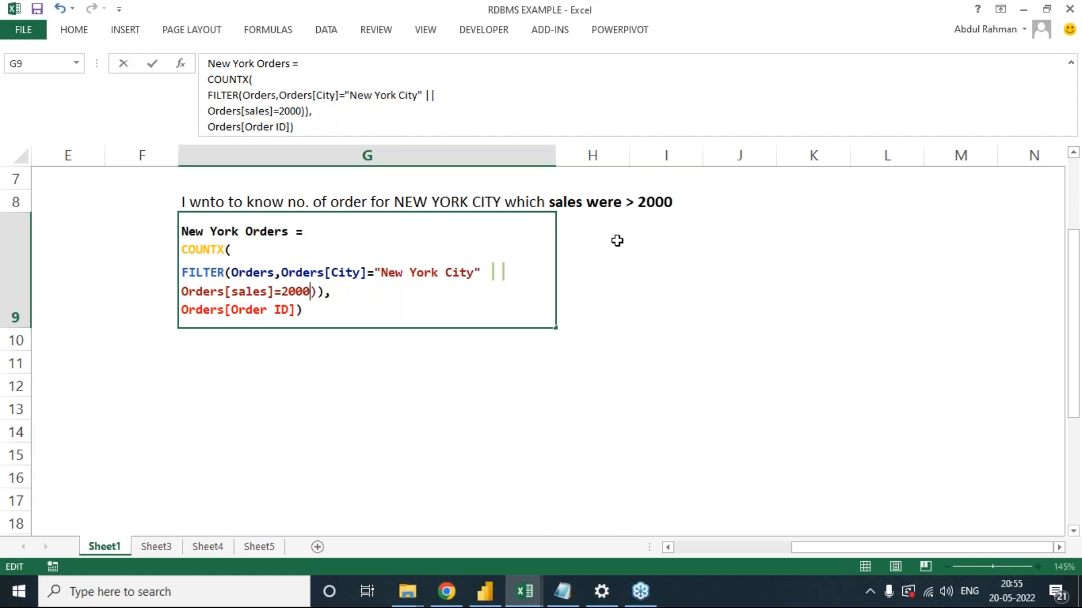
click(276, 291)
key(BackSpace)
text(>)
drag(380, 274, 482, 278)
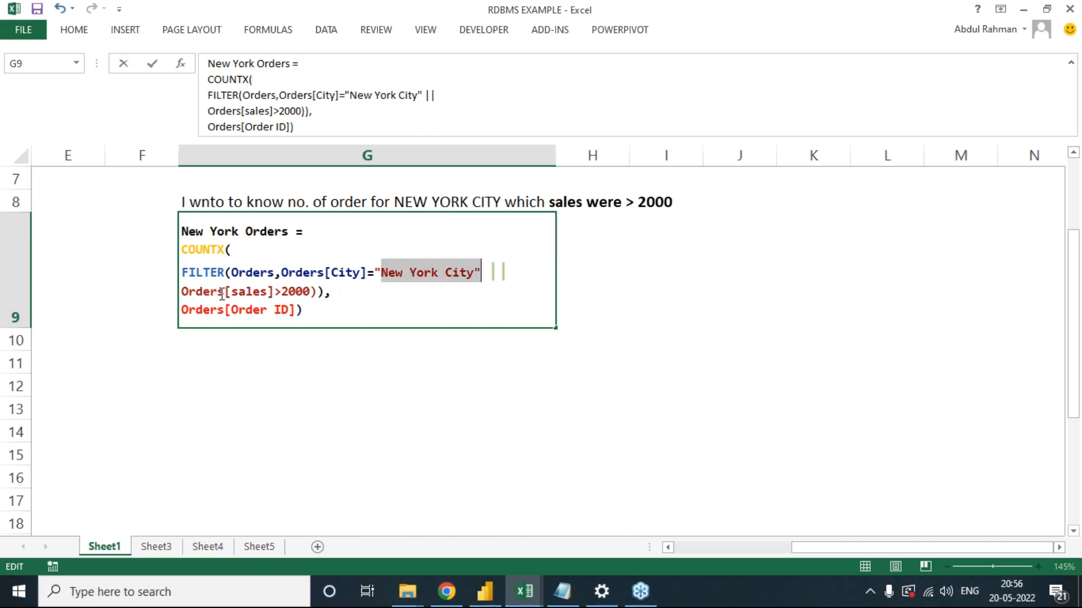
drag(225, 291, 289, 292)
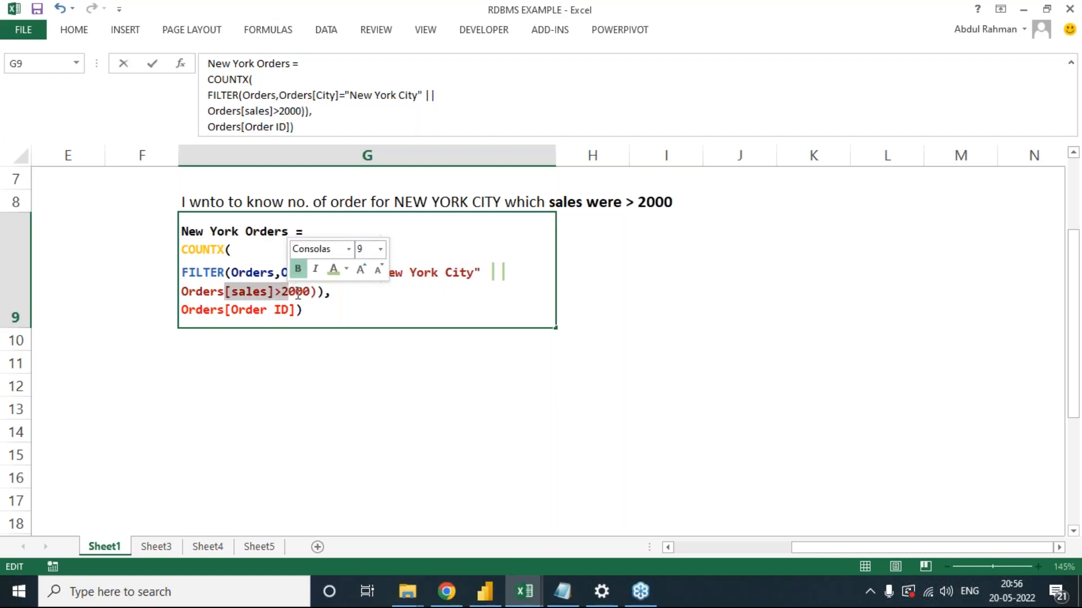
key(Tab)
click(289, 298)
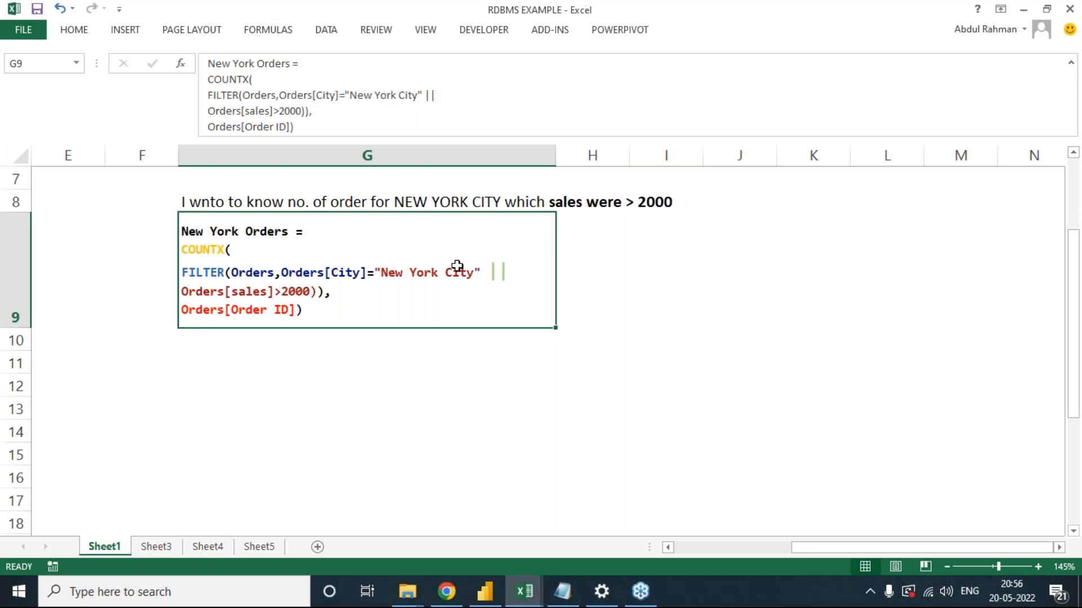
click(343, 423)
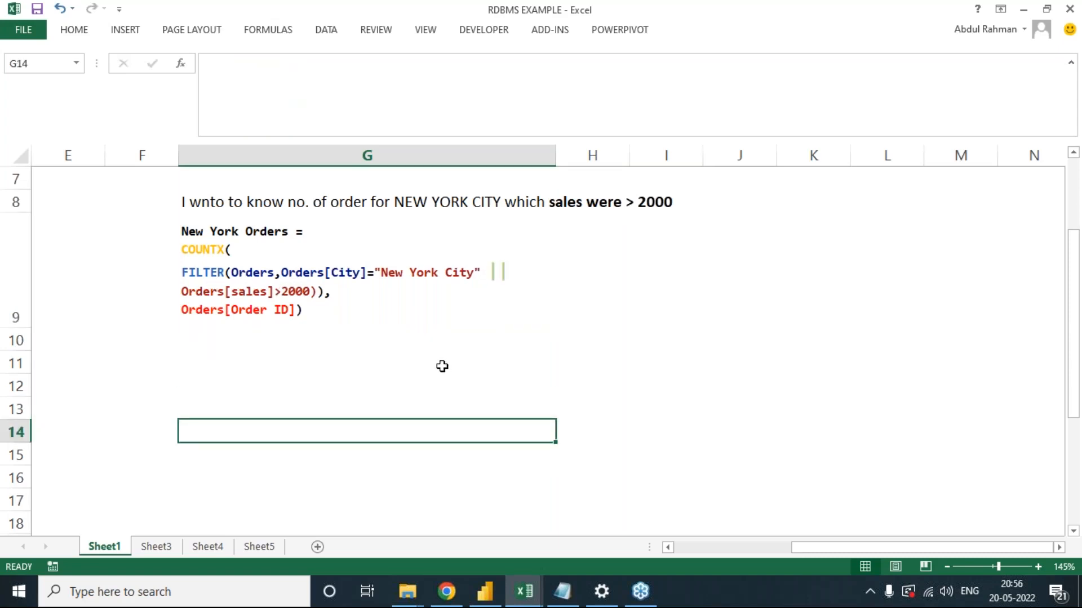
Enter the operator notes "|| OR" in G14 and "&& AND" in G15.
text(|| OR)
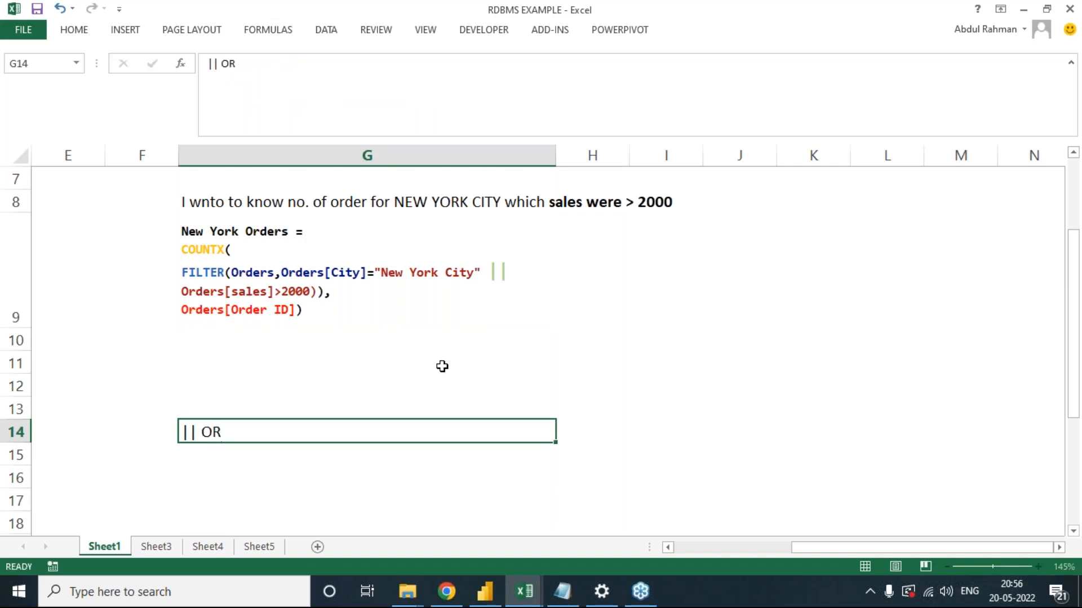
key(Return)
text(&&)
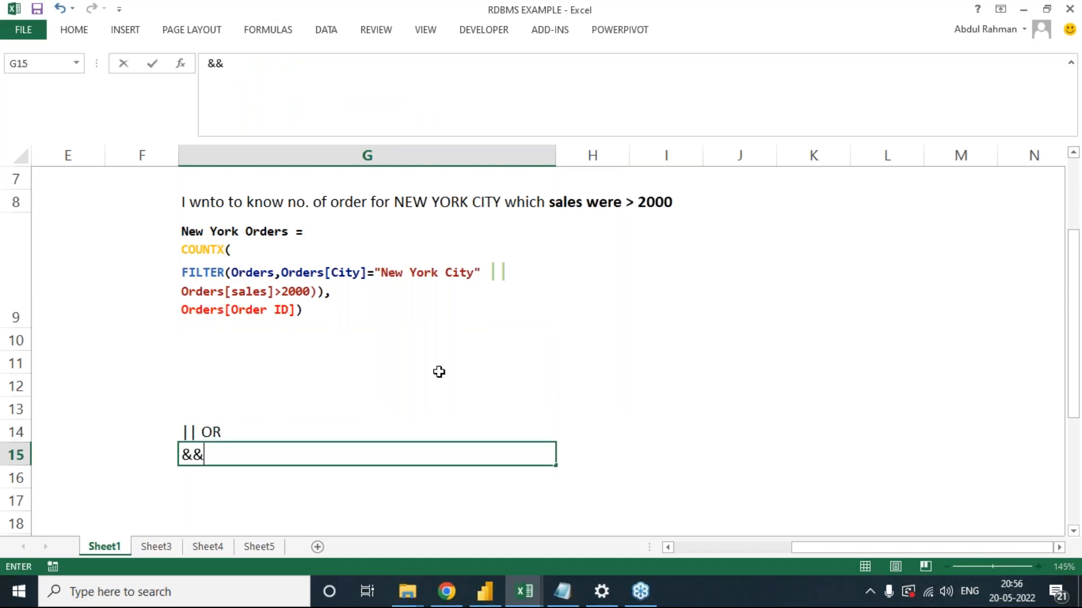
text( AND)
key(Return)
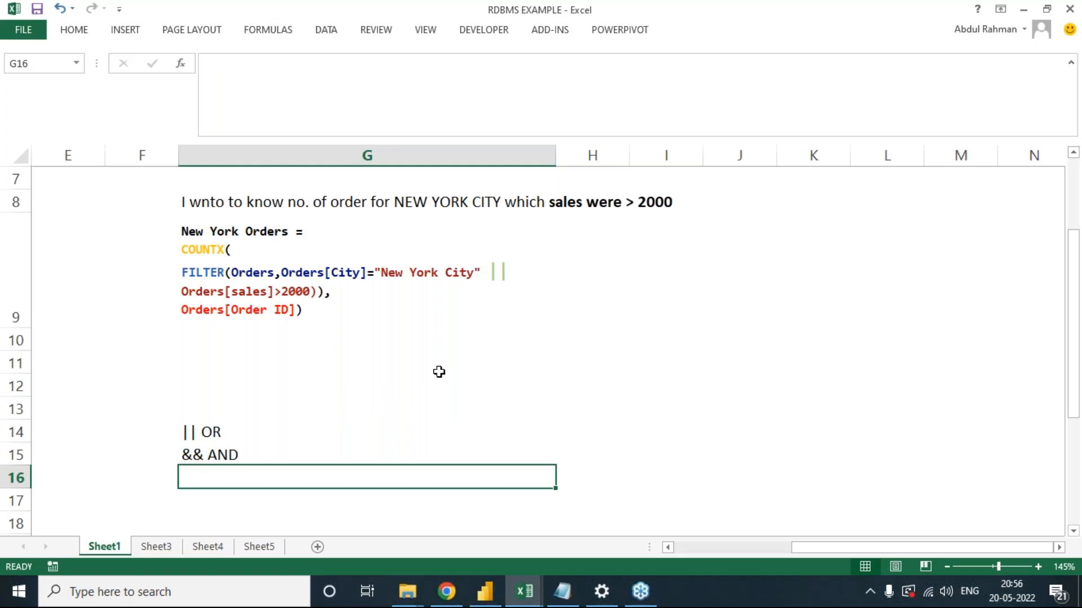
key(Up)
key(Up)
key(Up)
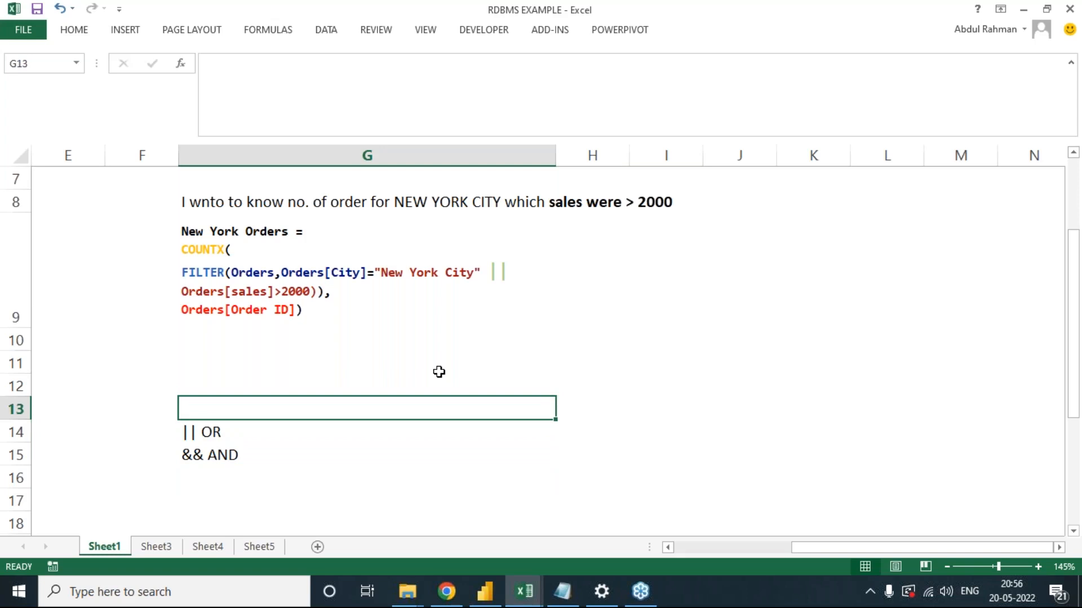
text(OR)
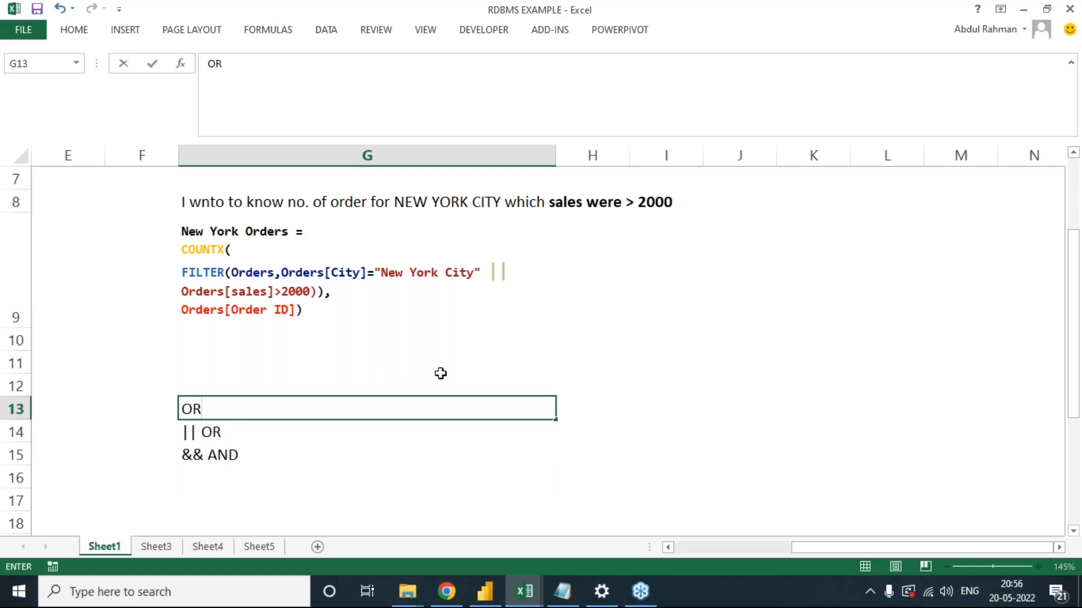
text(()
key(BackSpace)
key(BackSpace)
key(BackSpace)
Copy the two filter conditions, including the leading comma and closing parenthesis, from the G9 formula text into G13.
click(254, 271)
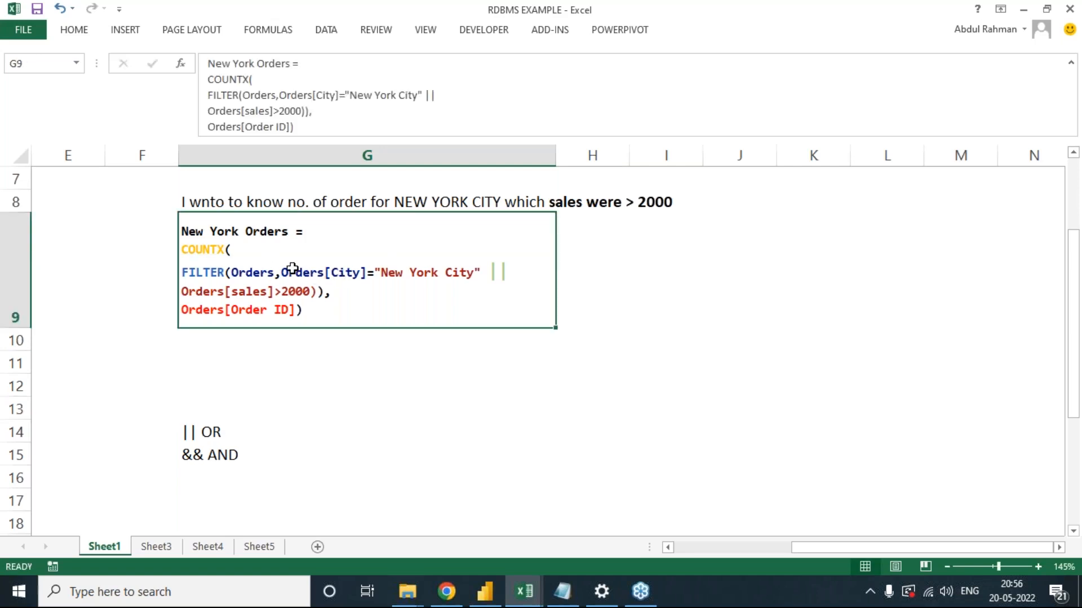
drag(276, 96, 304, 114)
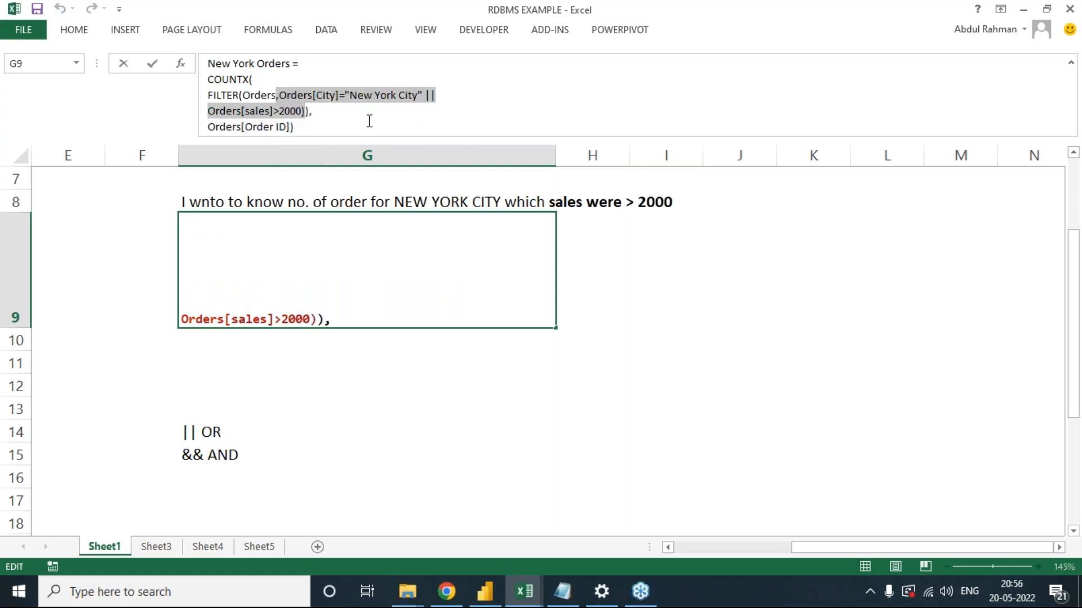
key(Escape)
click(225, 431)
click(239, 411)
click(237, 446)
click(222, 406)
click(297, 100)
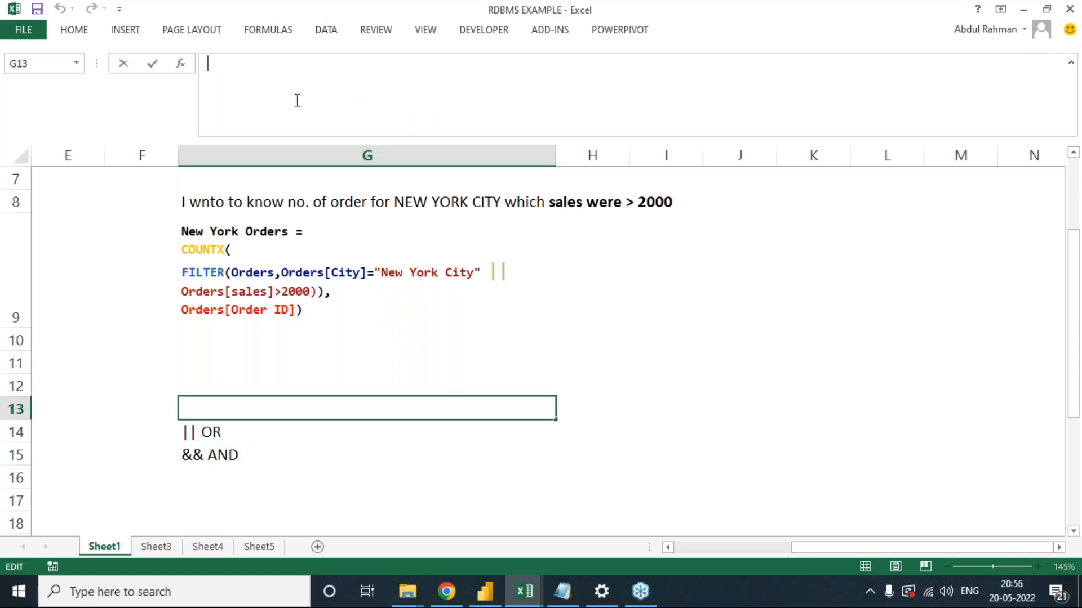
text(,Orders[City]="New York City" || Orders[sales]>2000))
Replace the leading comma of the G13 text with "OR(".
drag(216, 64, 208, 63)
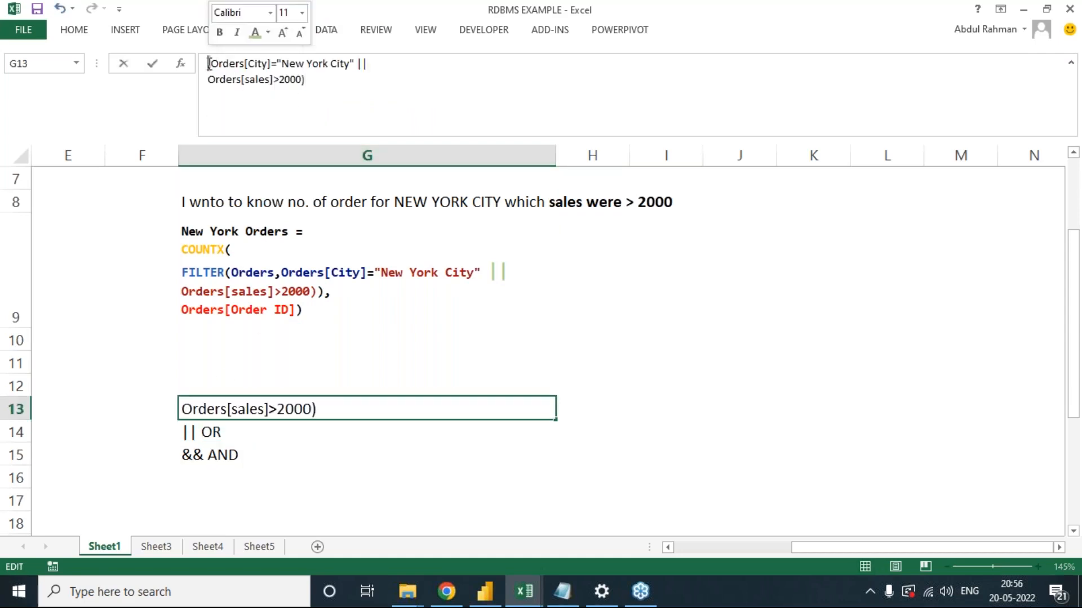
key(BackSpace)
key(BackSpace)
text(or)
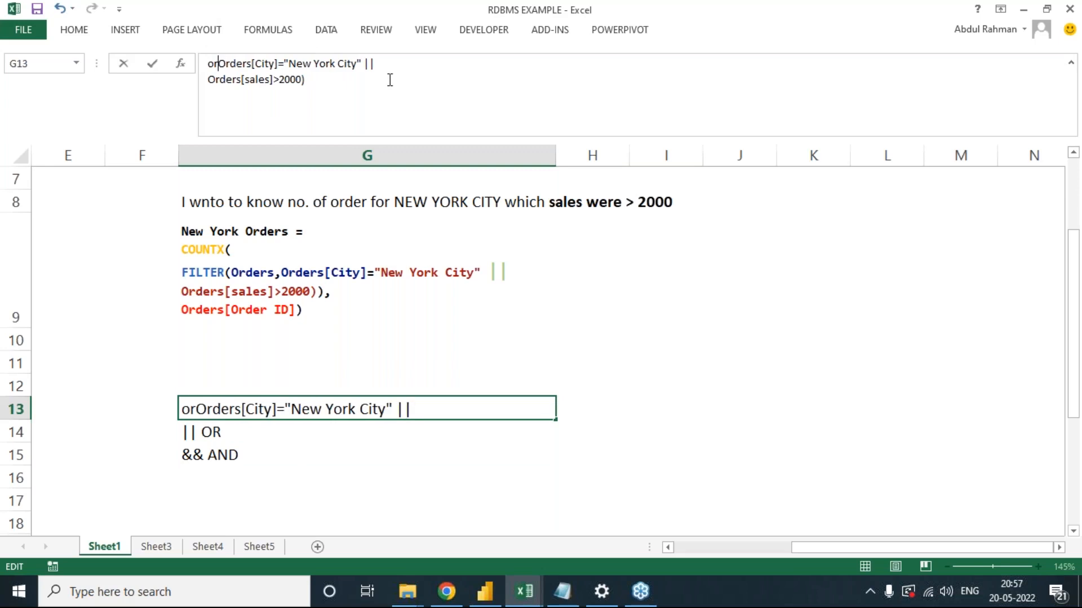
key(BackSpace)
key(BackSpace)
text(OR)
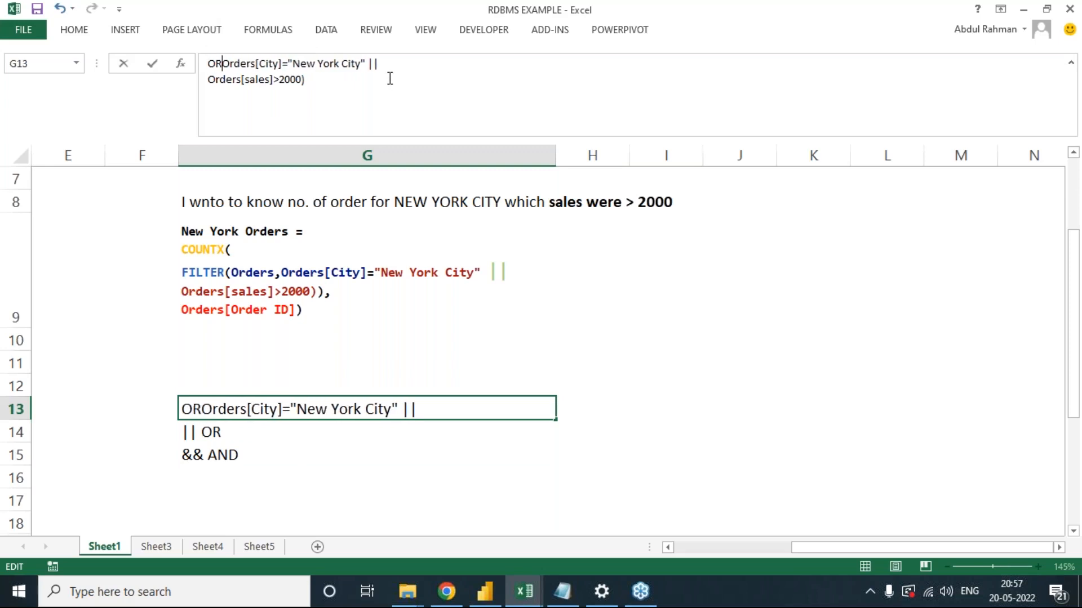
text(()
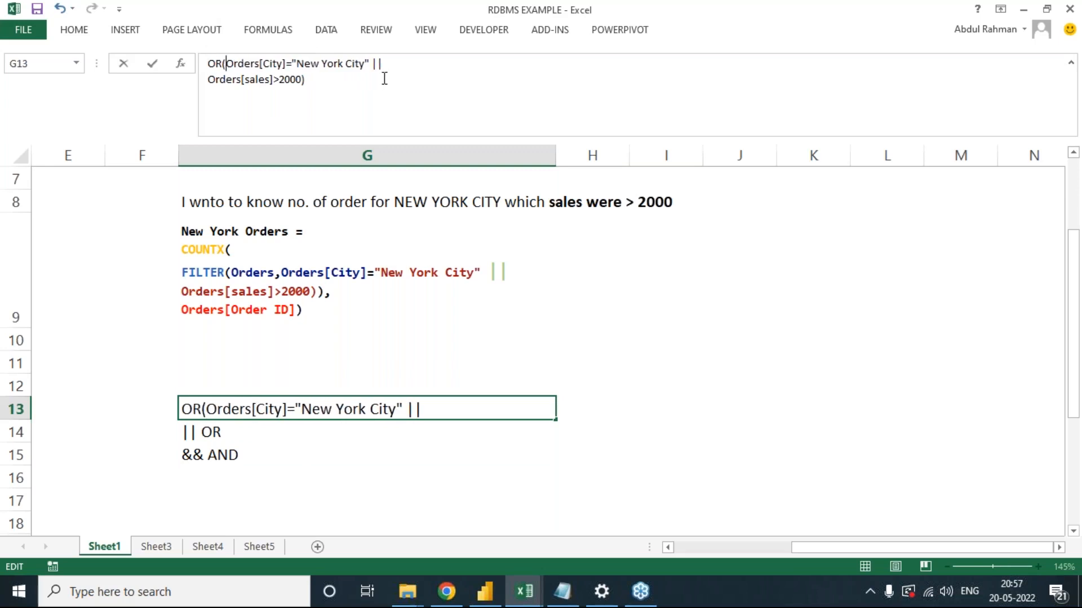
Replace the || in G13 with a comma, join both conditions on one line, and commit the text.
key(BackSpace)
key(BackSpace)
key(Delete)
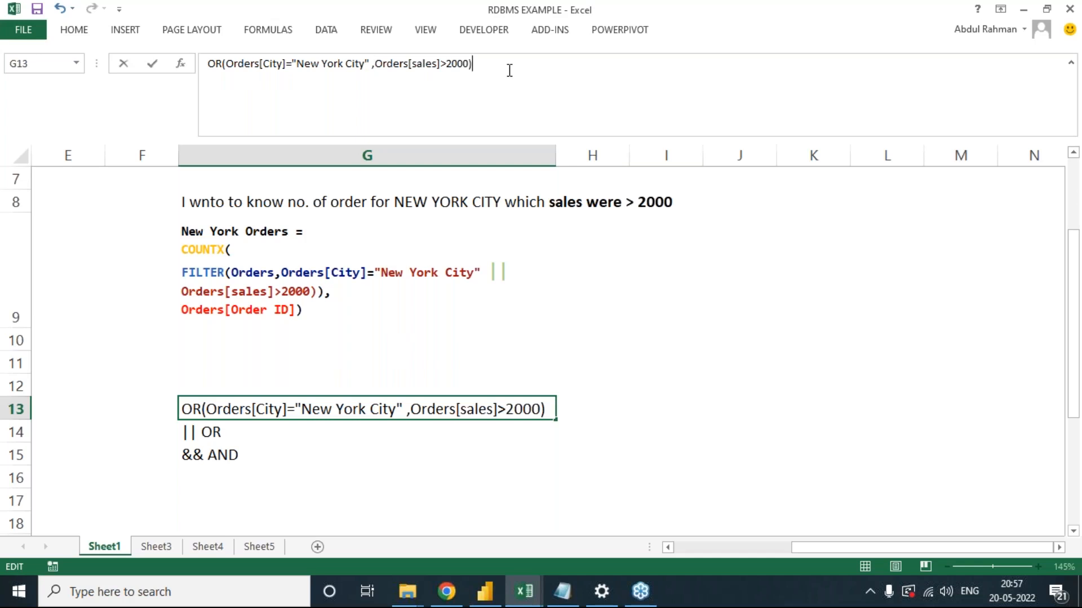
key(Tab)
Copy the OR expression from G13 into G12.
click(282, 408)
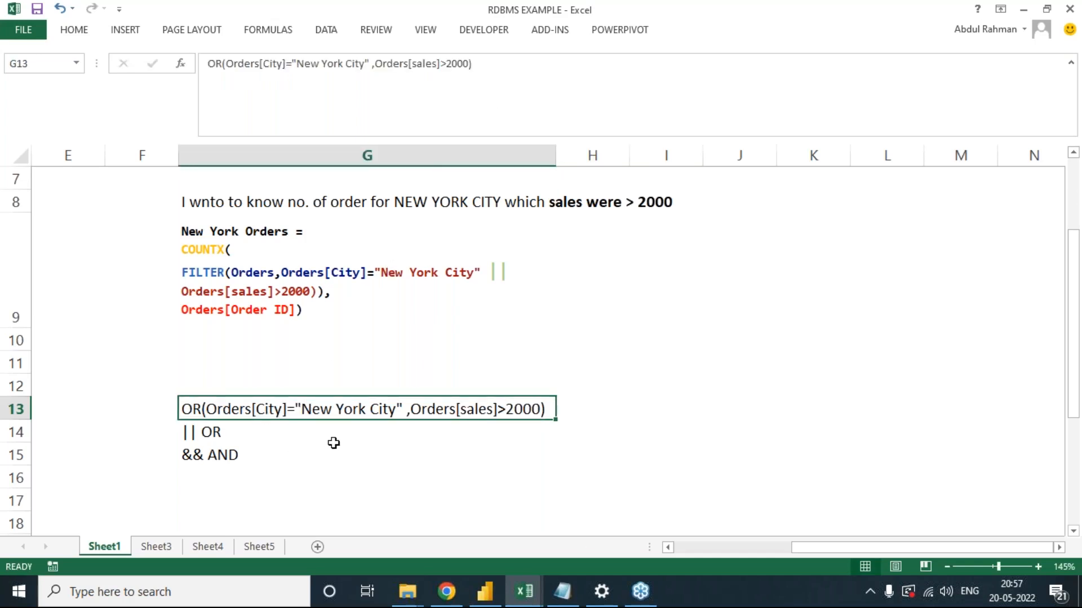
key(ctrl+c)
click(230, 381)
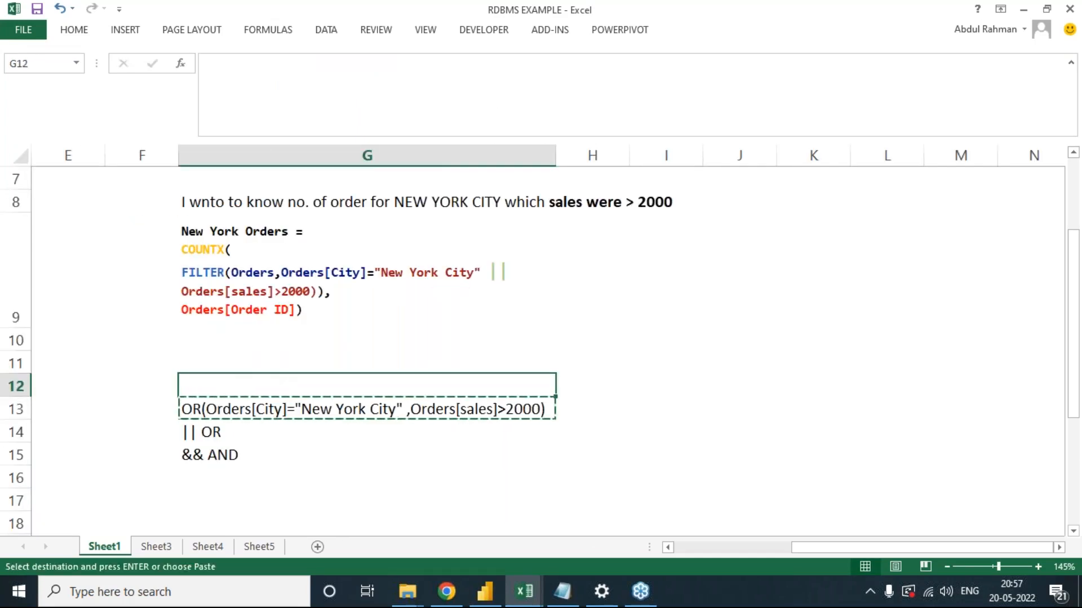
key(ctrl+v)
Replace the function name OR in the G12 text with "AN" and commit the entry.
click(213, 68)
drag(318, 64, 212, 69)
click(218, 76)
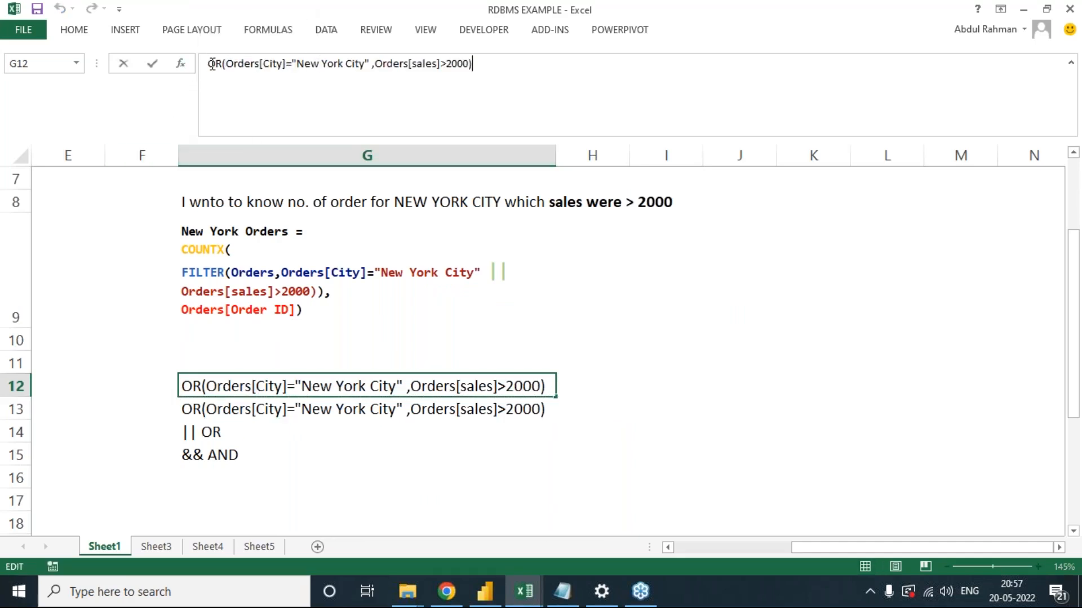
text(AN)
key(Tab)
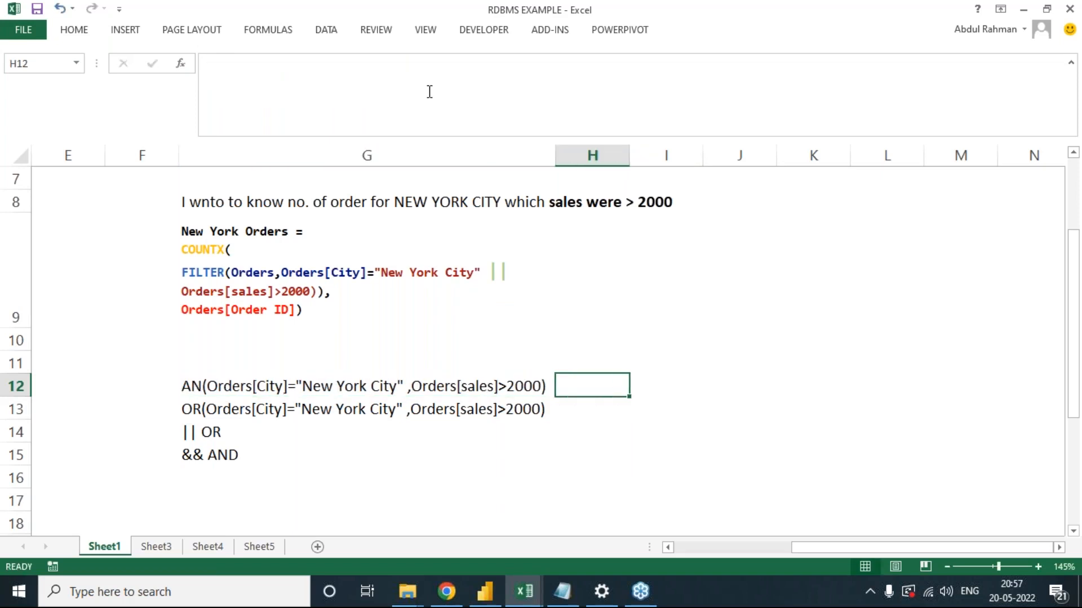
Correct the function name in the G12 text to AND.
click(216, 384)
click(215, 409)
click(314, 280)
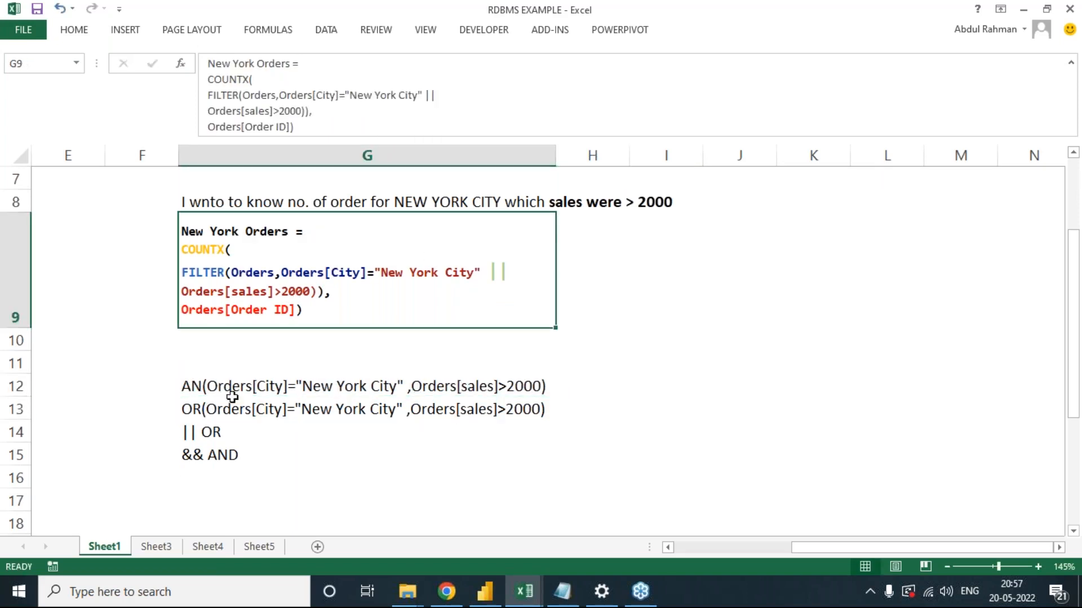
click(203, 387)
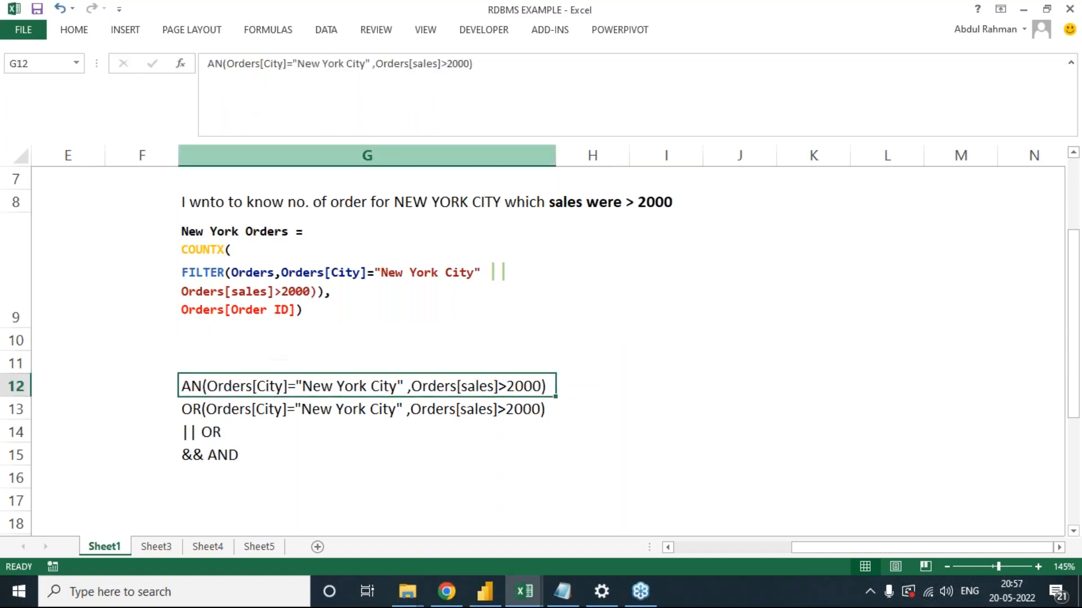
click(224, 63)
text(D)
key(Tab)
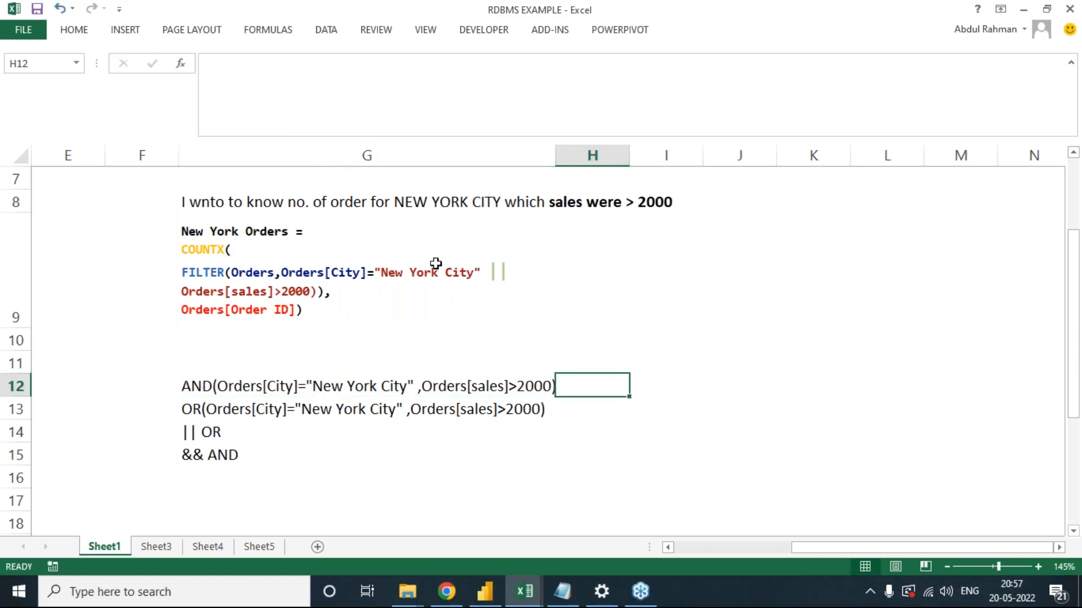
Review the question in G8 and its formula in G9, and compare them with the New Delhi formula in D9.
click(435, 264)
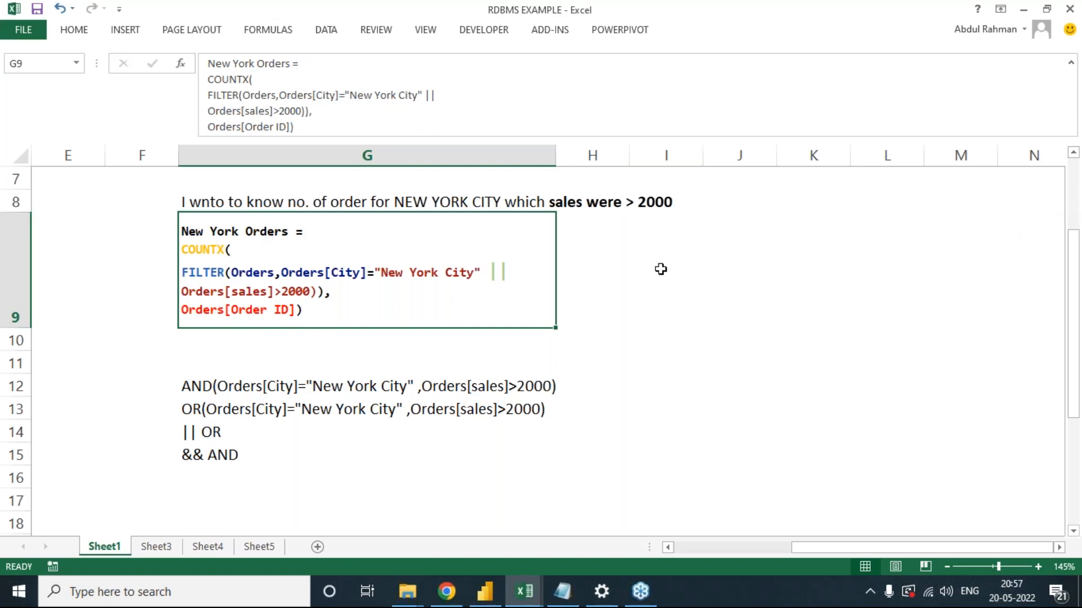
click(356, 198)
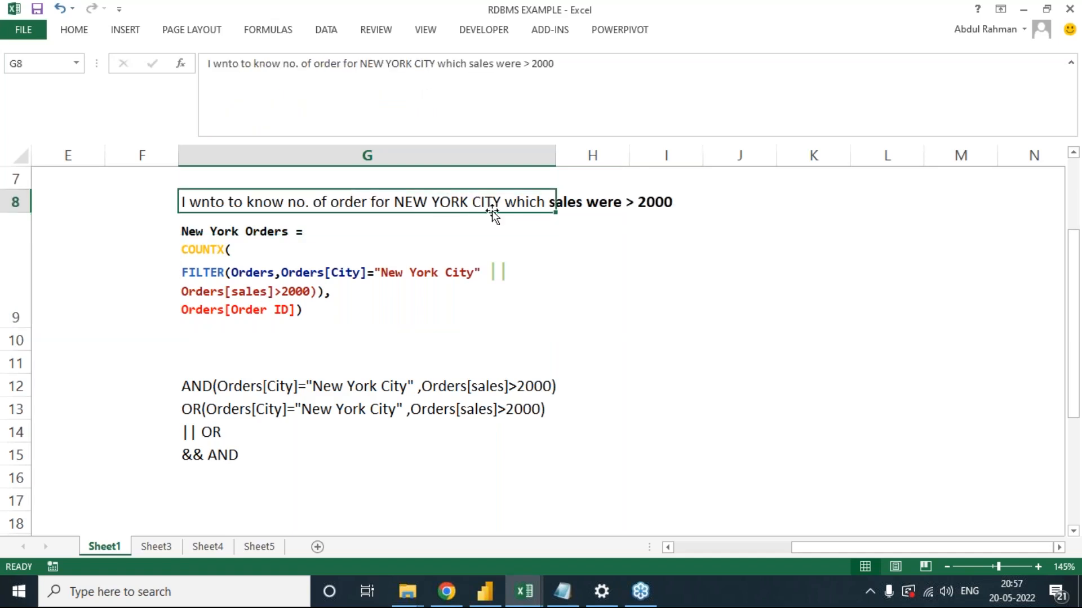
click(339, 291)
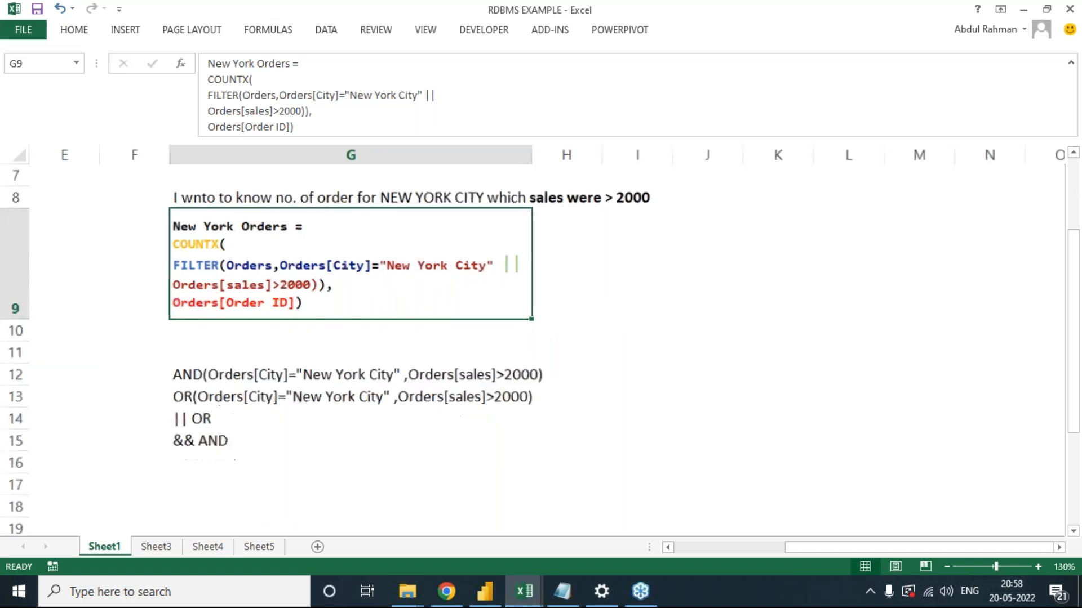
scroll(458, 338, down, 1)
key(Left)
key(Left)
key(Left)
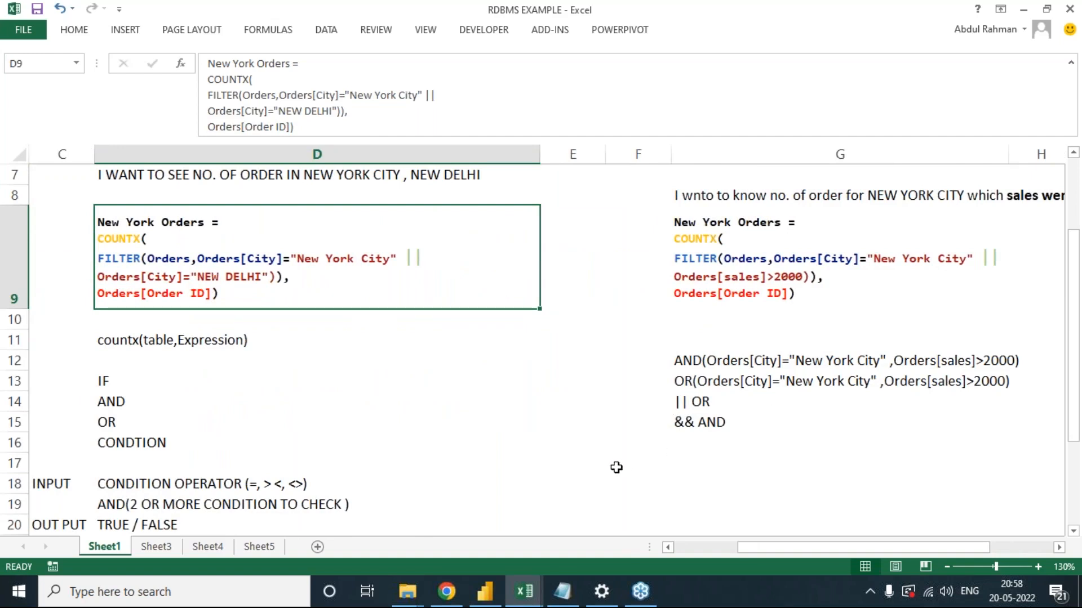
scroll(612, 468, down, 1)
Rename the measure in the G9 formula text to "New York Orders Gr 2000".
click(659, 298)
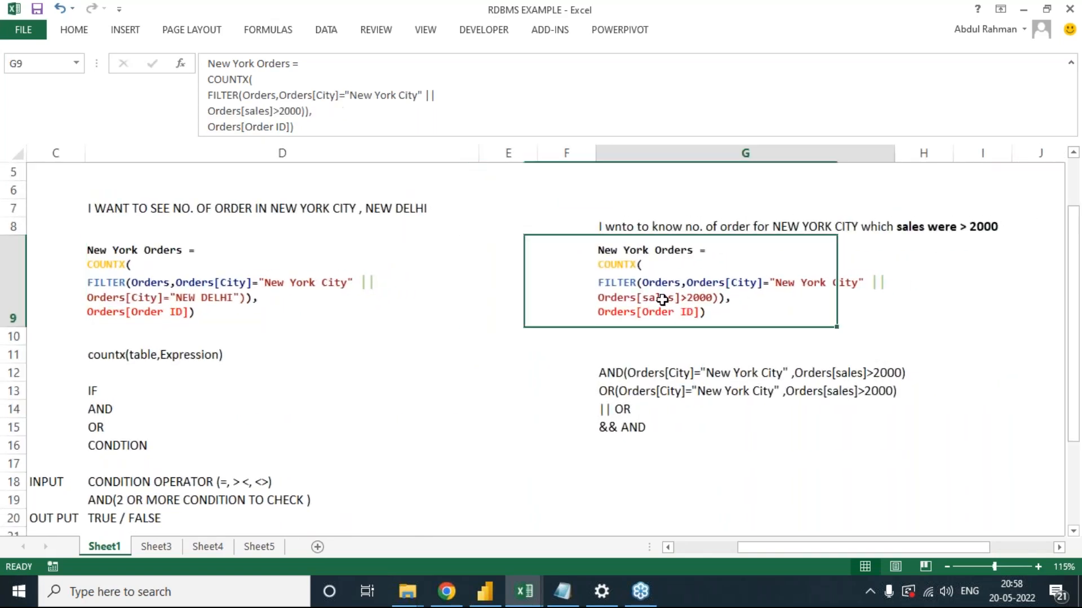
drag(313, 126, 205, 79)
click(318, 128)
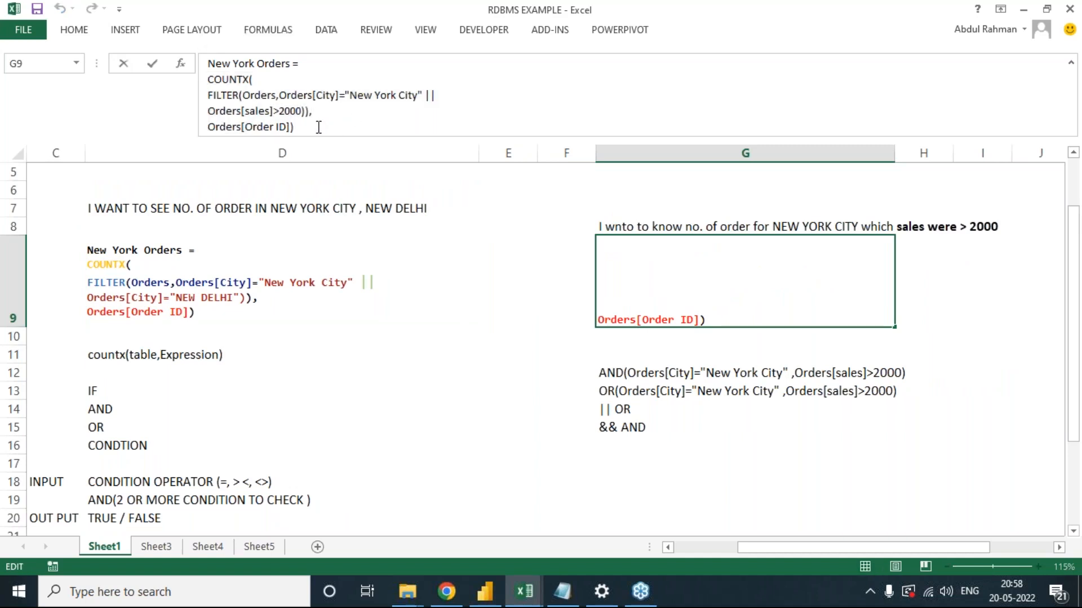
drag(316, 127, 269, 128)
click(291, 63)
text(Gr )
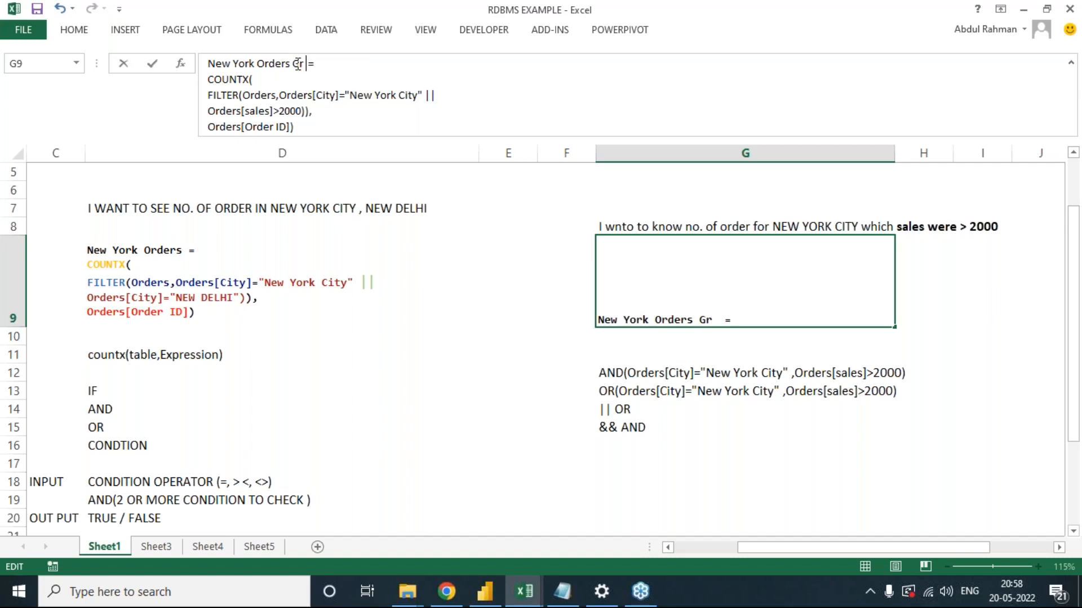
text(2000)
key(ctrl+Return)
Copy the entire formula text from G9 and switch to the Dax day 1 report in Power BI Desktop.
drag(308, 127, 208, 61)
key(ctrl+c)
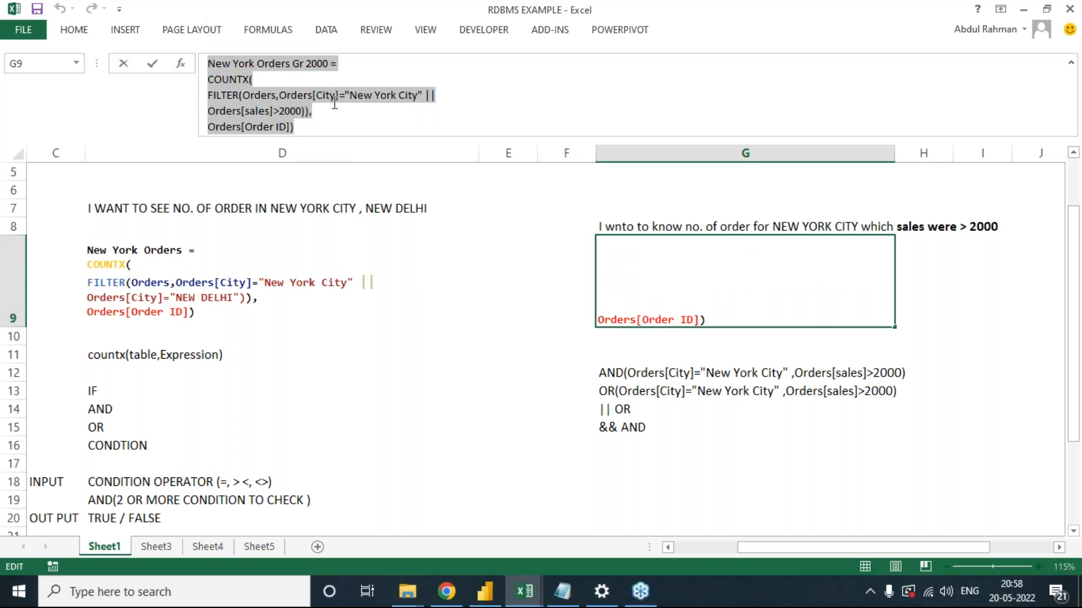
key(Escape)
key(alt+Tab)
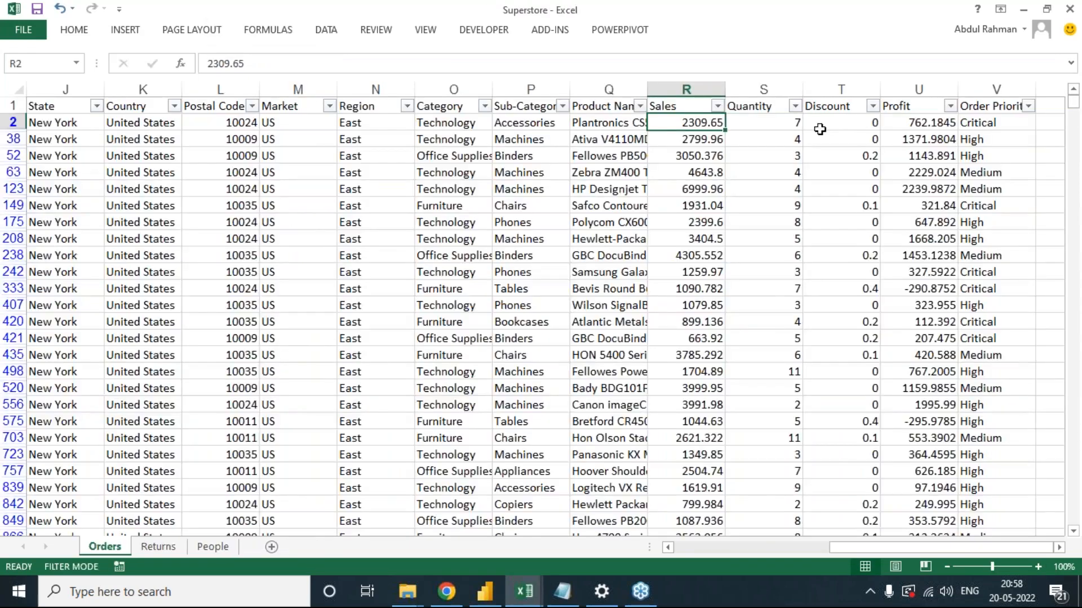
key(alt+Tab)
key(Tab)
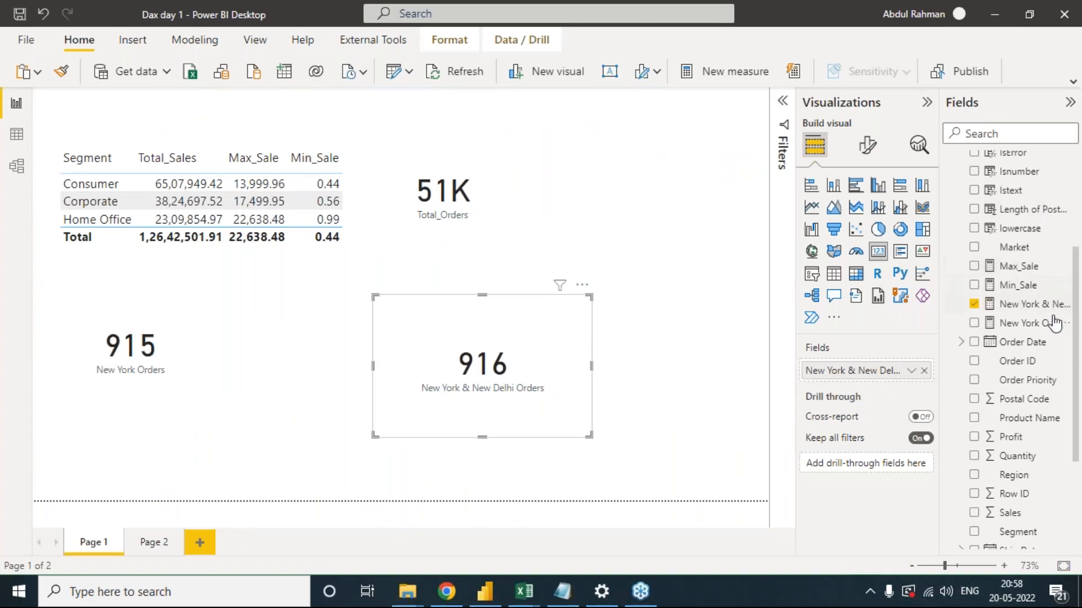
Create a new measure in the Orders table and paste the copied New York Orders Gr 2000 formula as its definition.
click(1065, 304)
key(Escape)
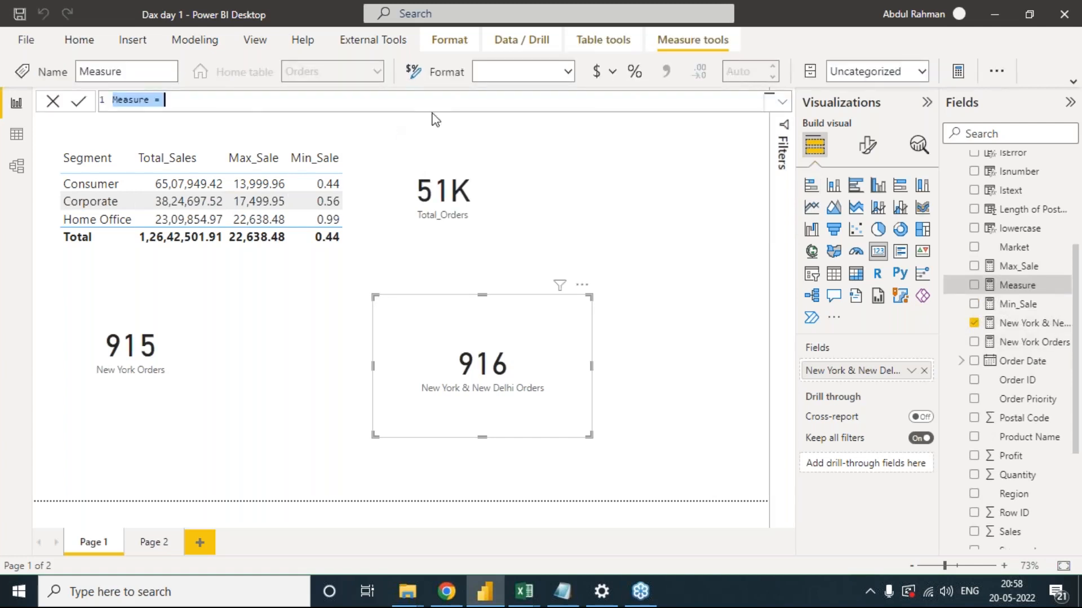
key(ctrl+v)
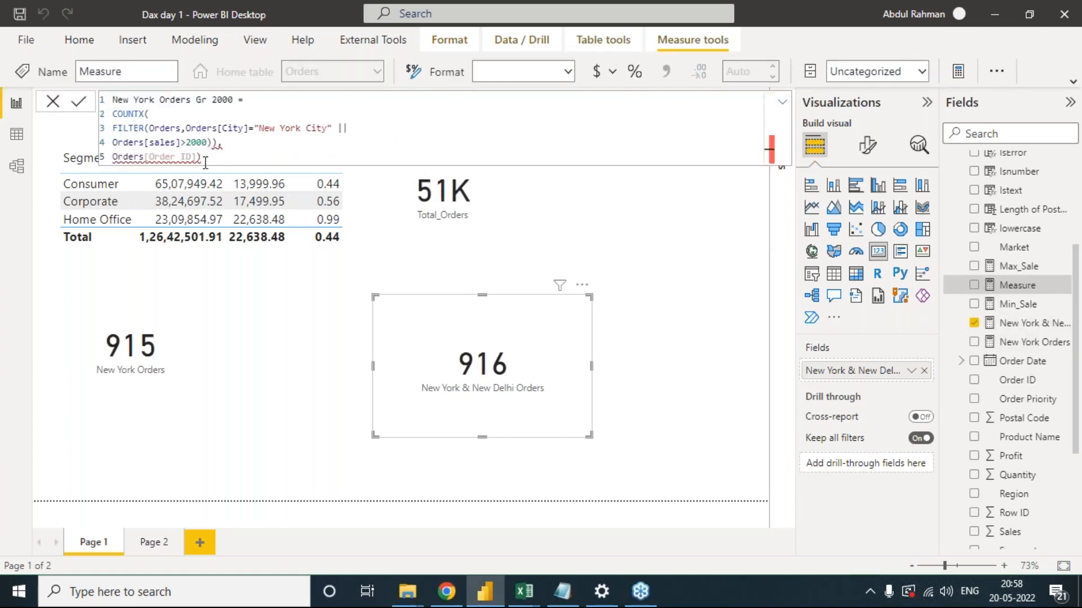
Remove the extra closing parenthesis after Orders[sales]>2000, commit the measure, and deselect the card on the report page.
click(288, 144)
key(BackSpace)
click(244, 153)
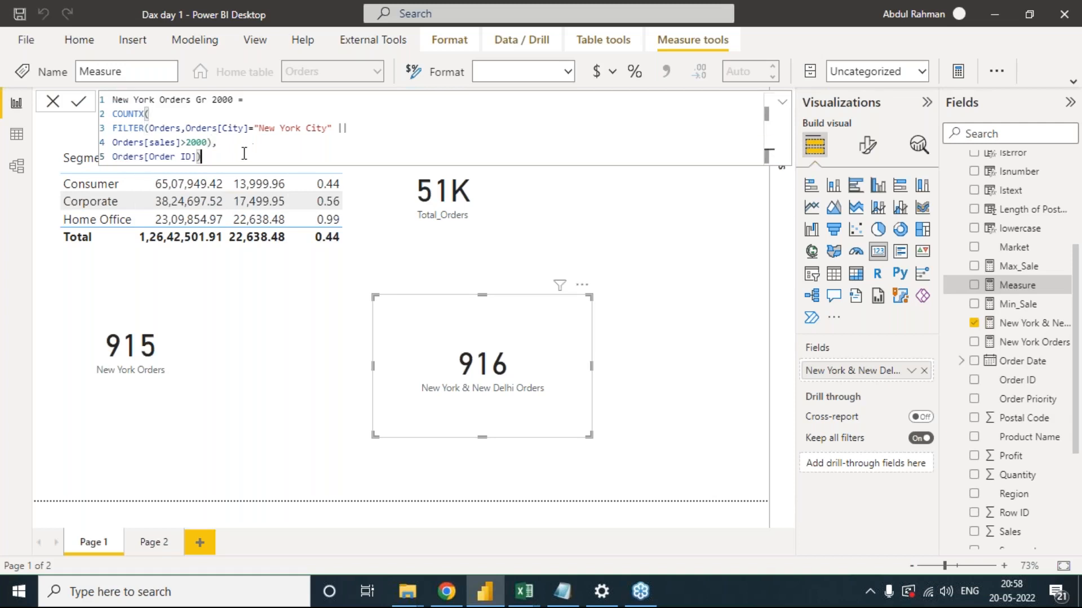
click(79, 103)
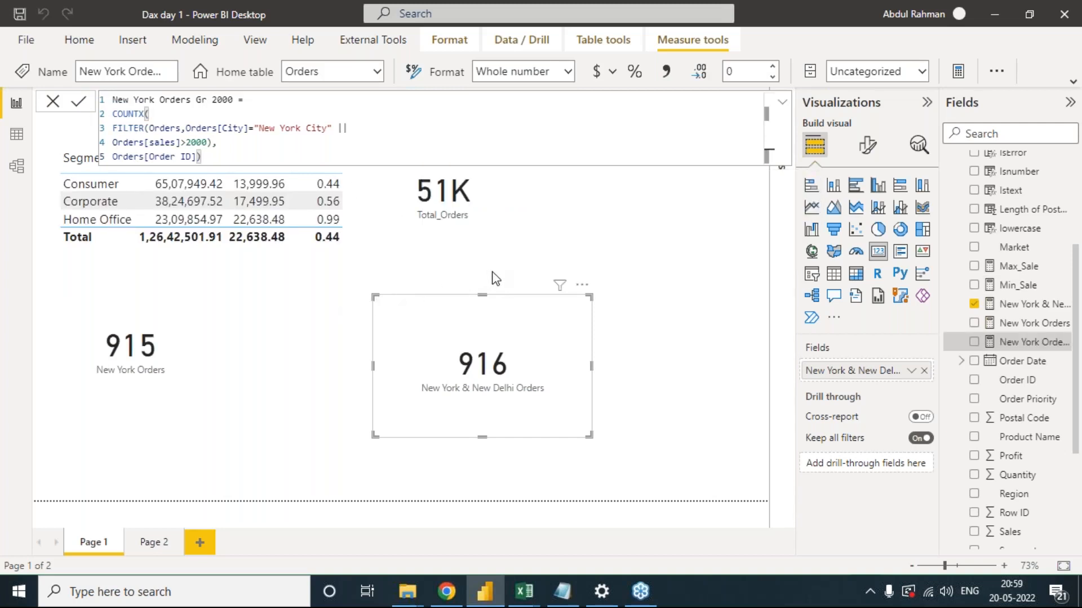
click(612, 232)
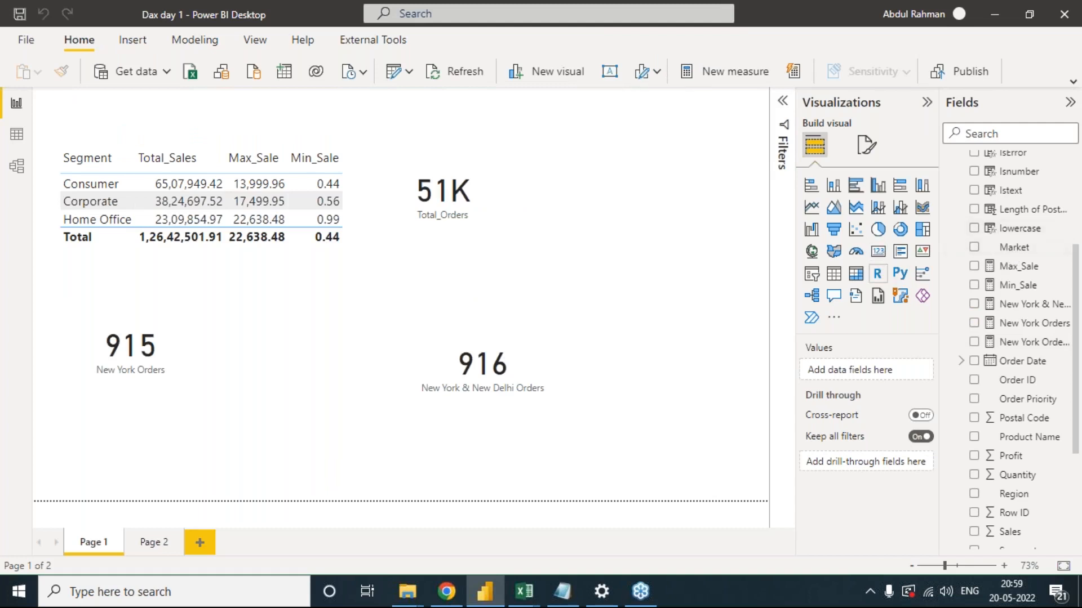
Add a card visual beside the Total_Orders card and populate it with the New York Orders Gr 2000 measure.
click(877, 251)
drag(634, 212, 613, 236)
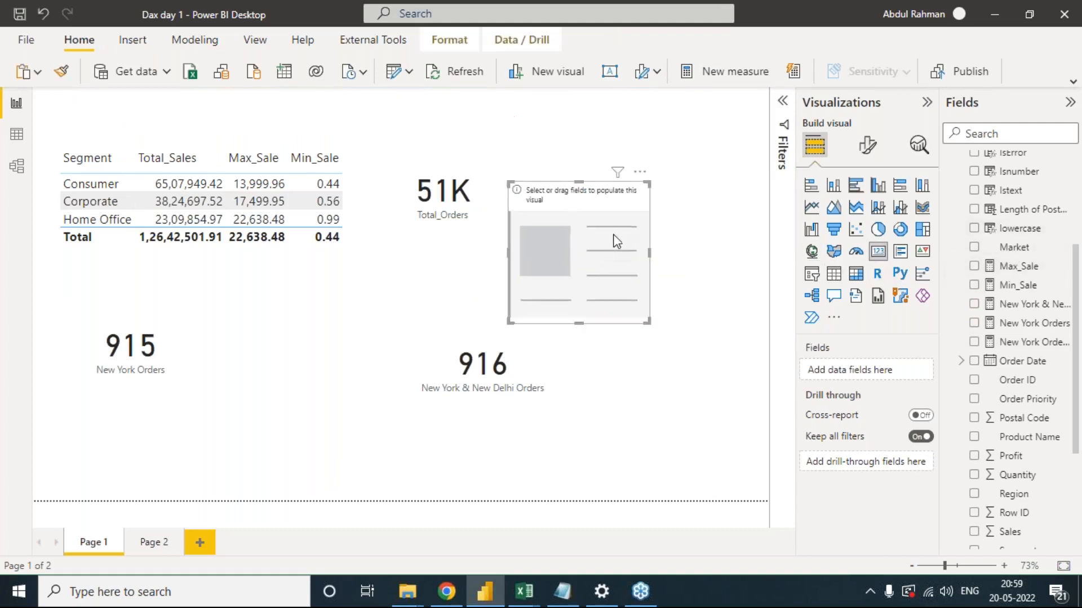
click(1033, 325)
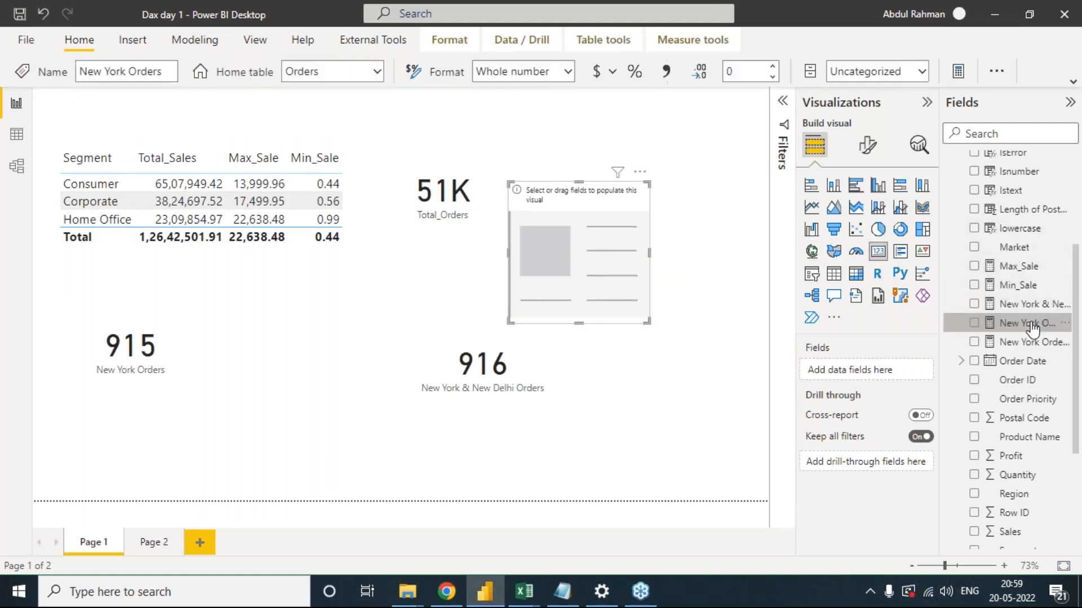
click(1031, 324)
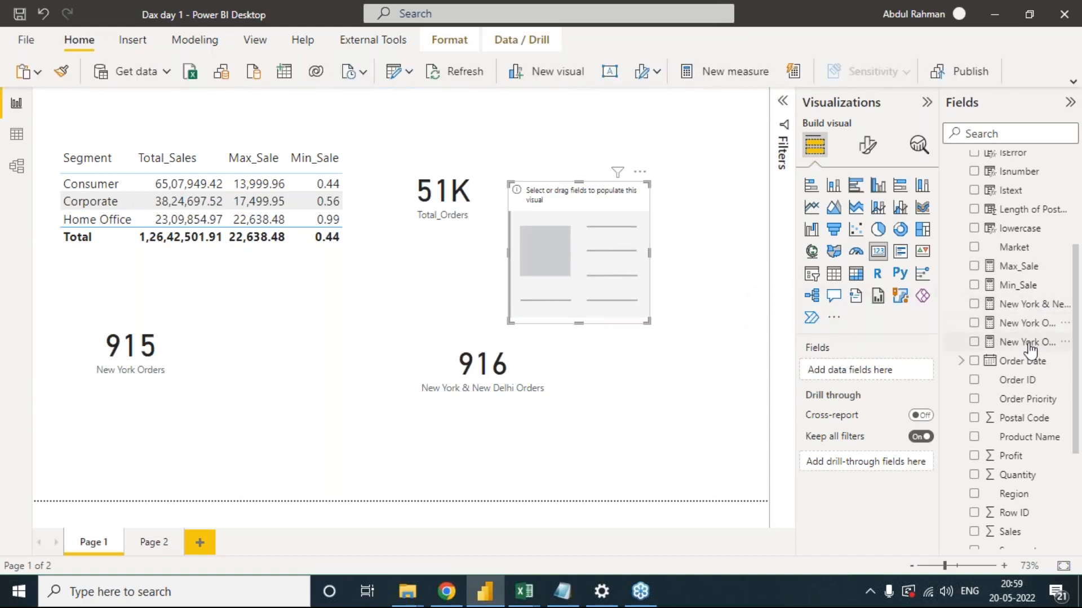
drag(1025, 347, 628, 266)
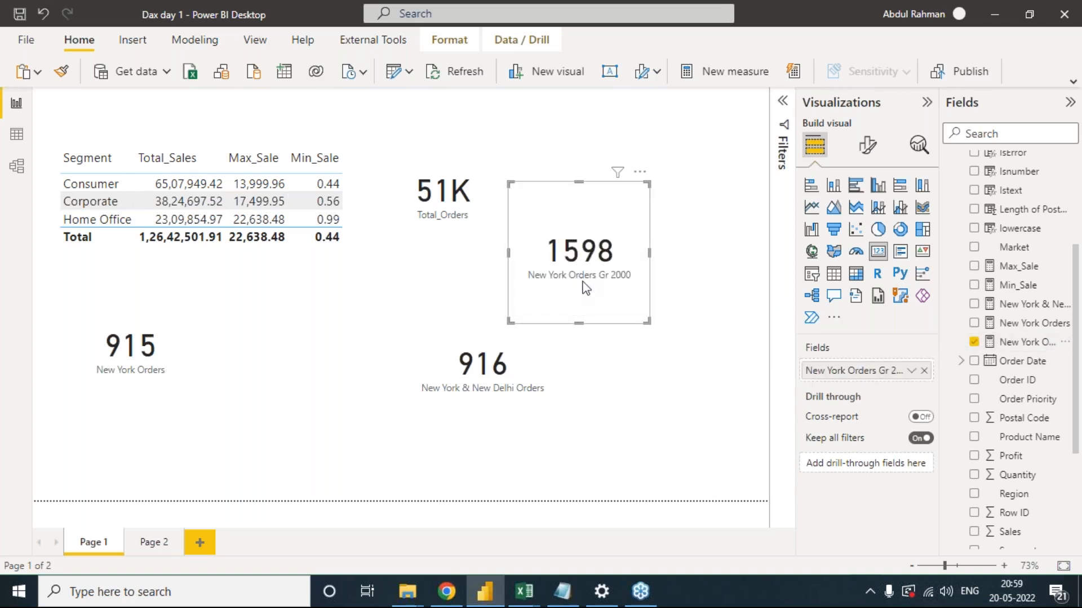
Replace the || operator with && in the New York Orders Gr 2000 measure's filter condition and commit the formula.
click(1025, 342)
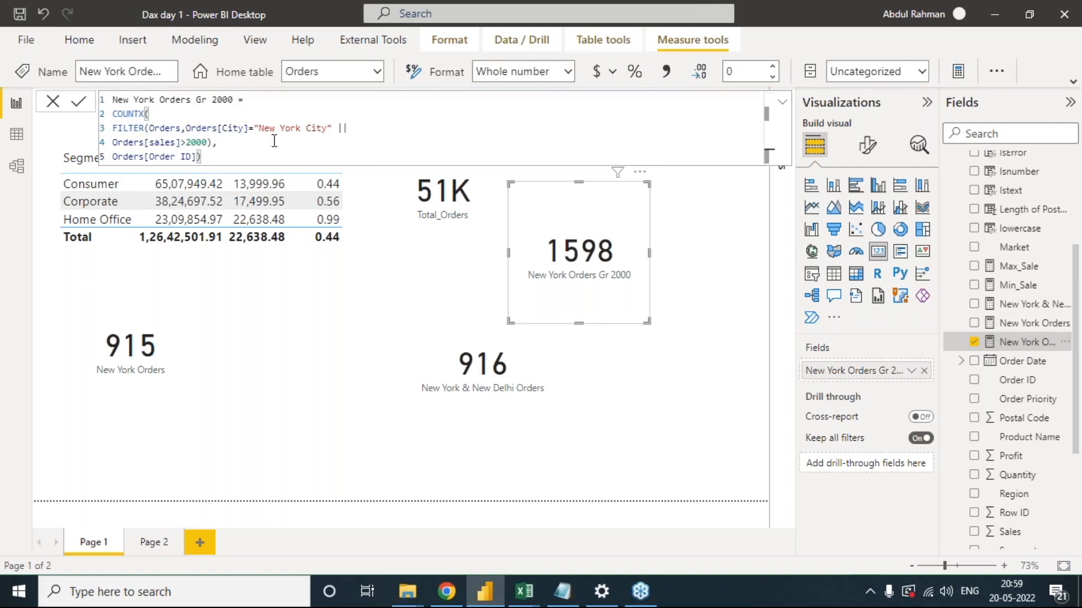
double_click(338, 128)
click(81, 102)
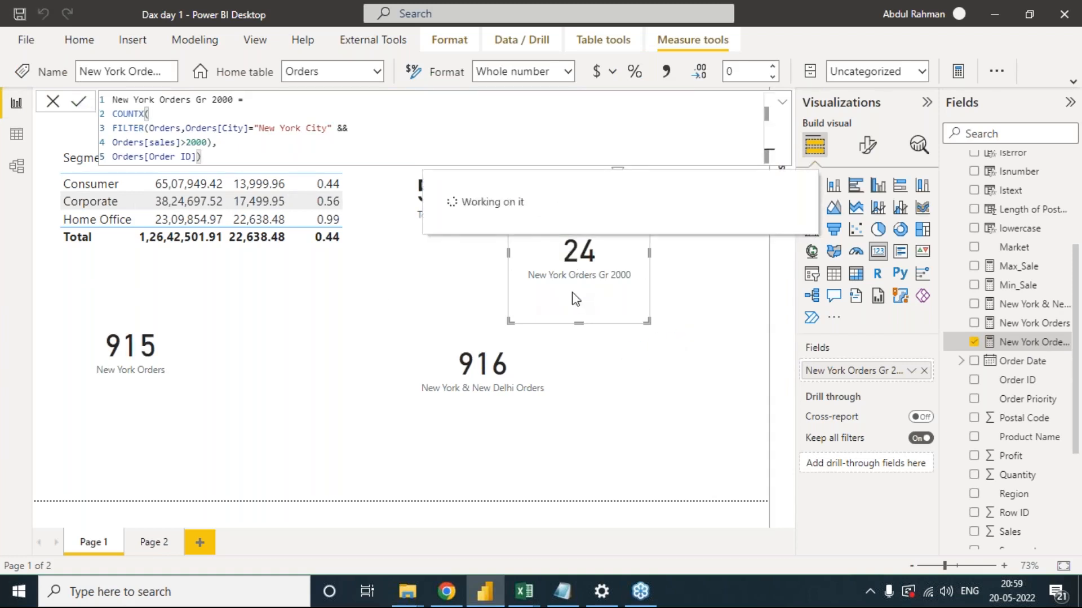
Switch to the Superstore workbook in Excel and select the New York rows' Sales values to check their count.
key(alt+Tab)
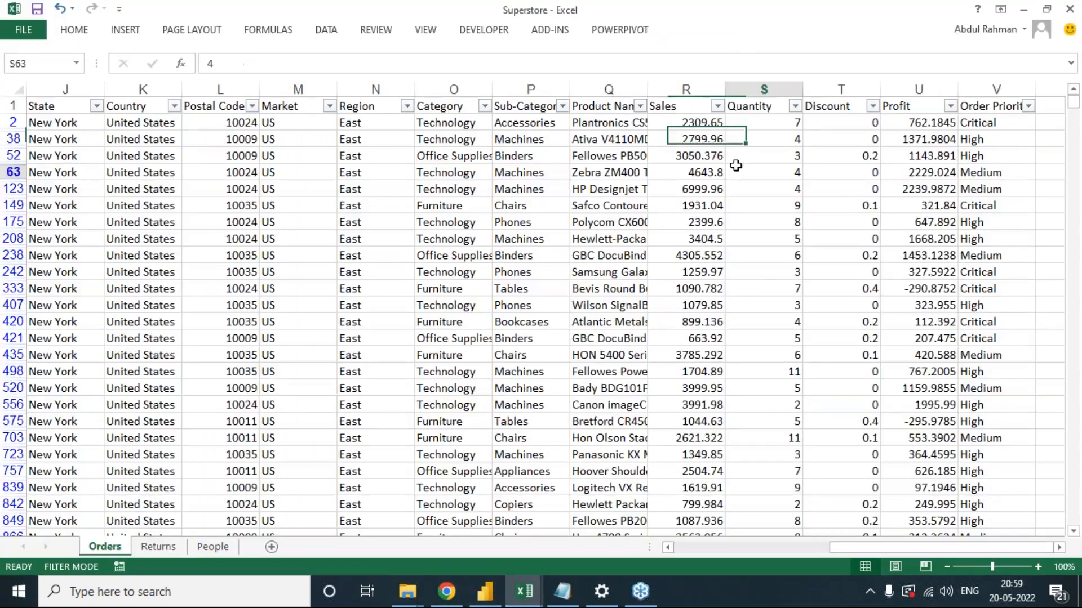
click(700, 119)
key(ctrl+shift+Down)
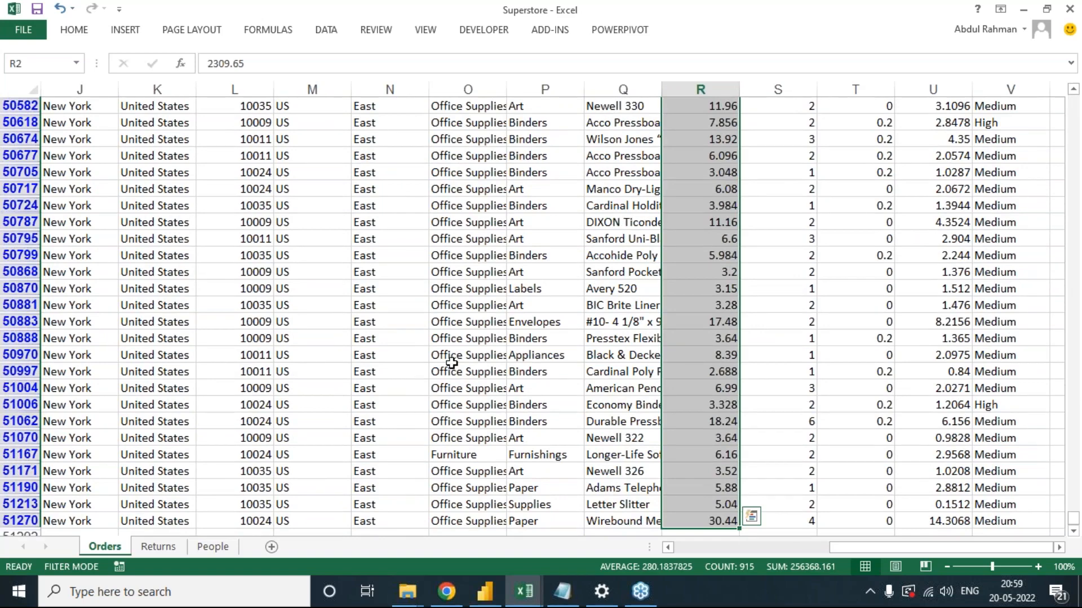
click(566, 361)
scroll(647, 360, up, 2)
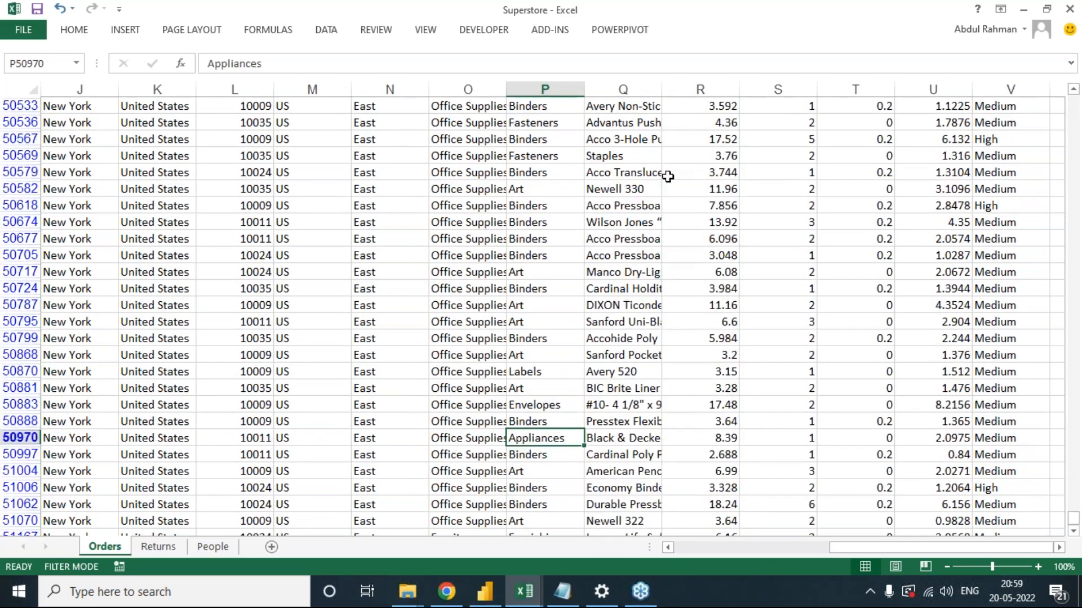
Filter the Sales column of the Orders sheet to values greater than 2000.
click(704, 189)
key(ctrl+Up)
key(alt+Down)
key(Down)
key(Down)
key(Down)
key(Down)
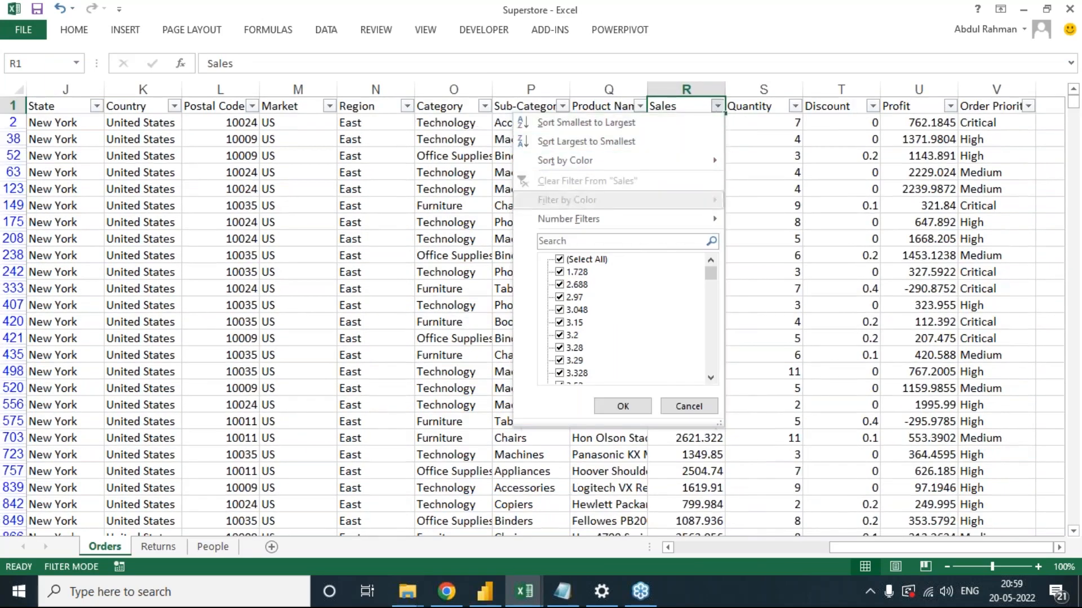
key(Right)
key(Down)
key(Down)
key(Return)
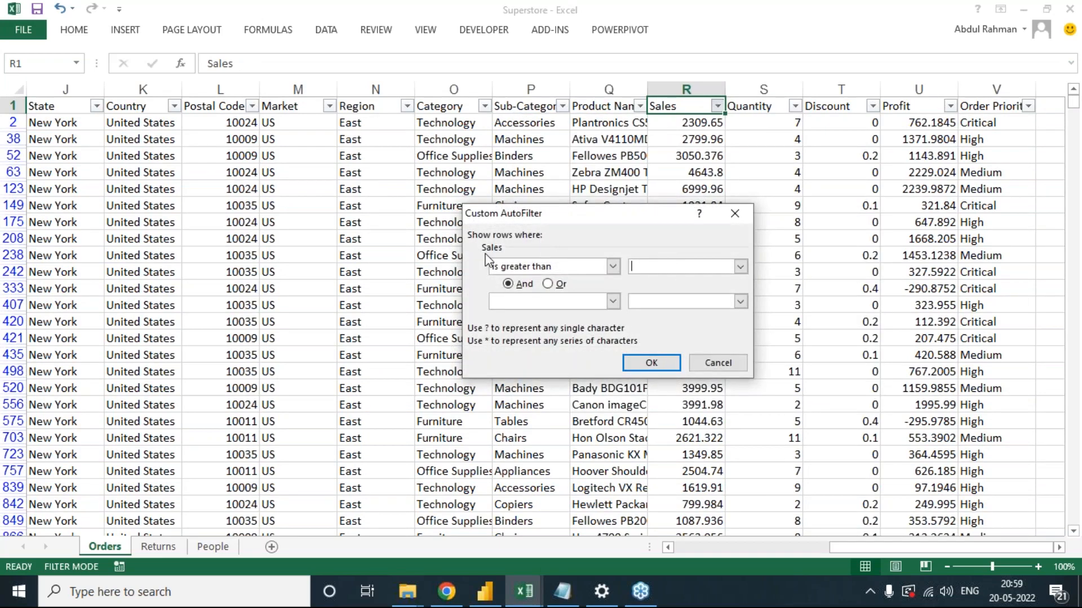
text(2000)
key(Return)
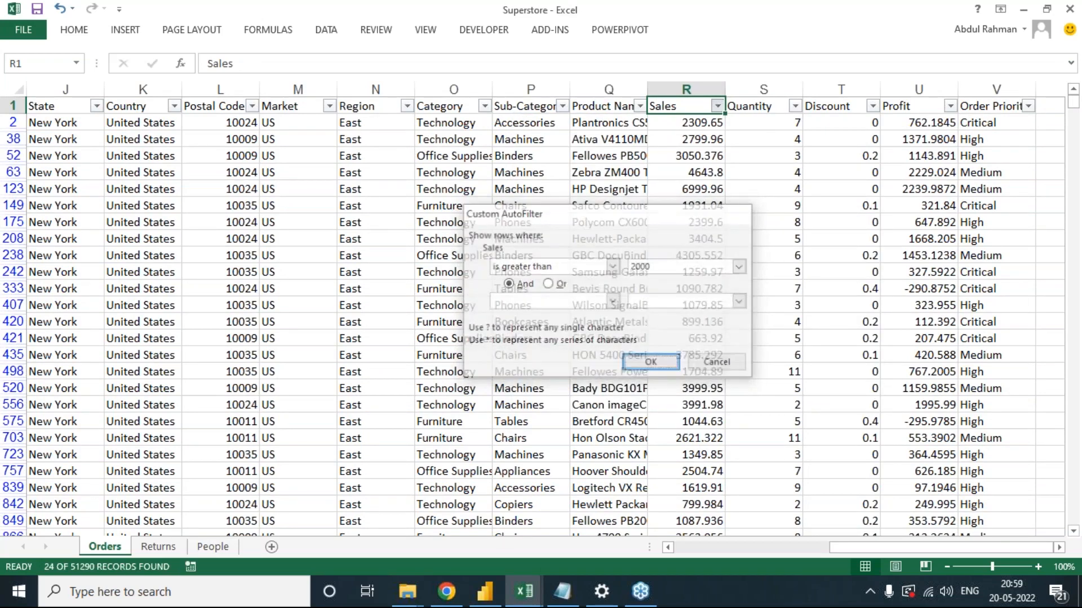
Select the filtered Sales values to check their count, and return to the Power BI report to compare it with the card.
key(Down)
key(ctrl+shift+Down)
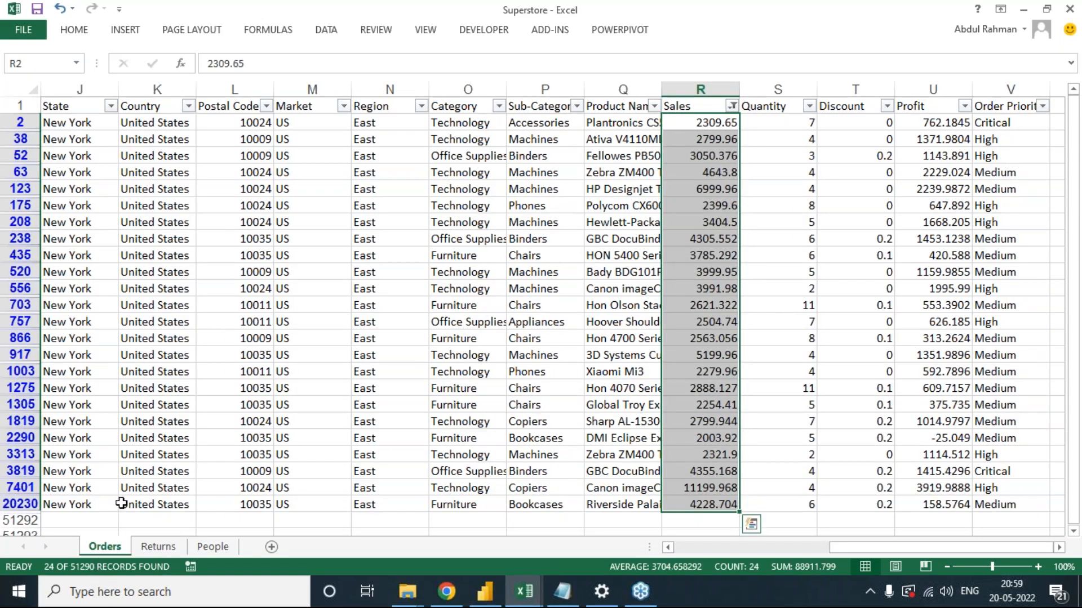
key(alt+Tab)
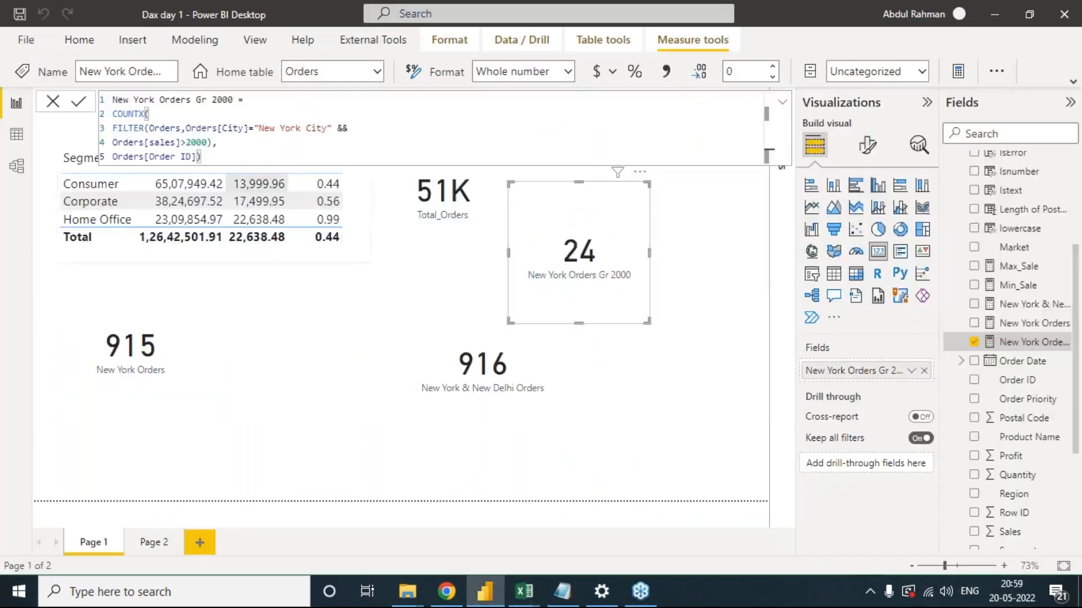
Switch to the RDBMS EXAMPLE workbook in Excel and replace the || operator with && in the G9 formula text.
key(alt+Tab)
key(alt+Tab)
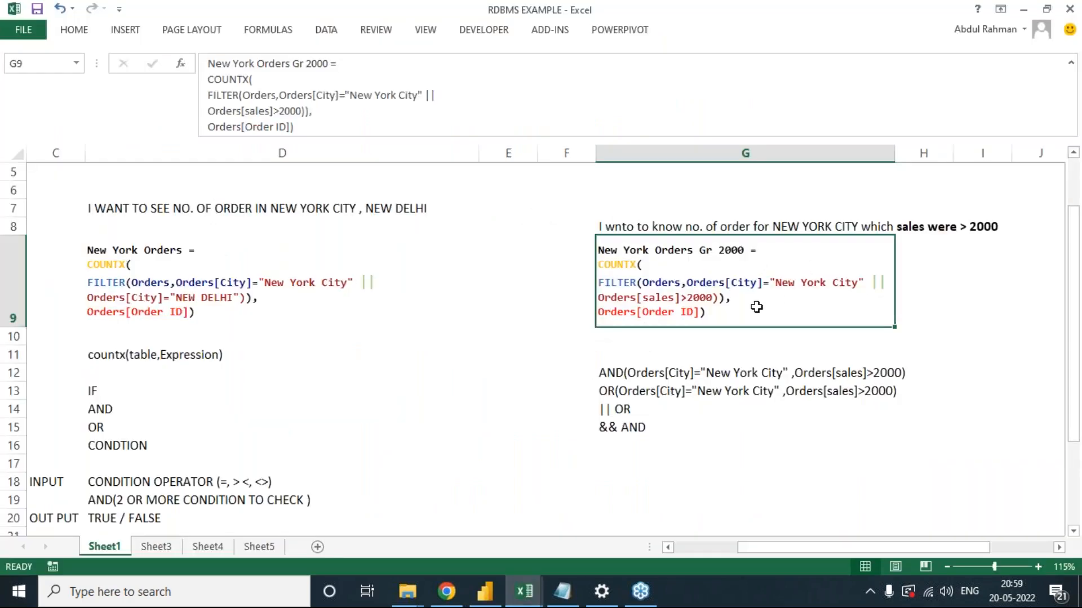
double_click(428, 95)
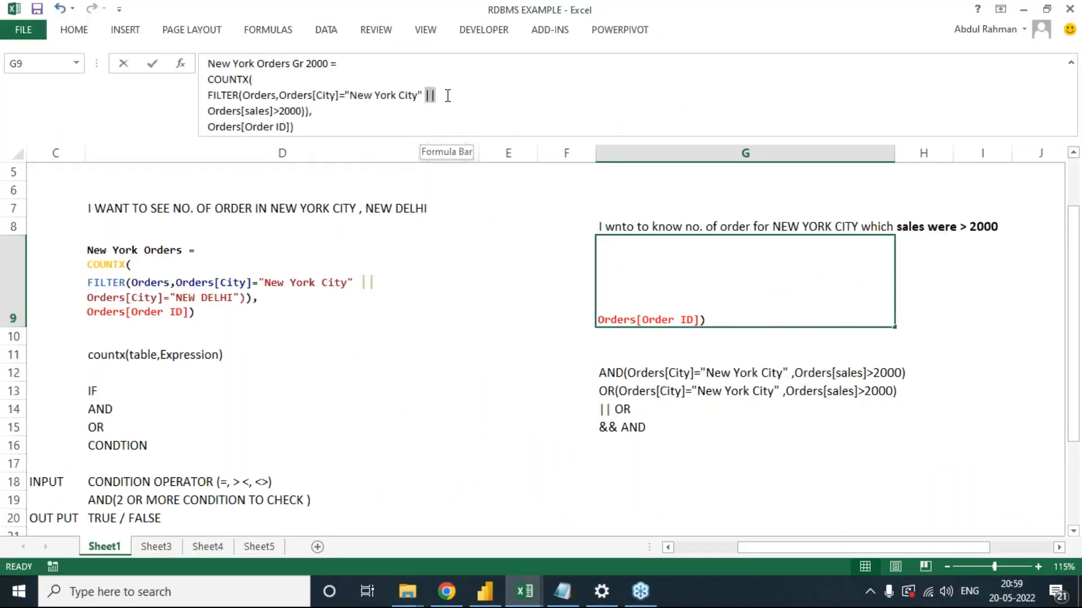
text(&&)
key(Tab)
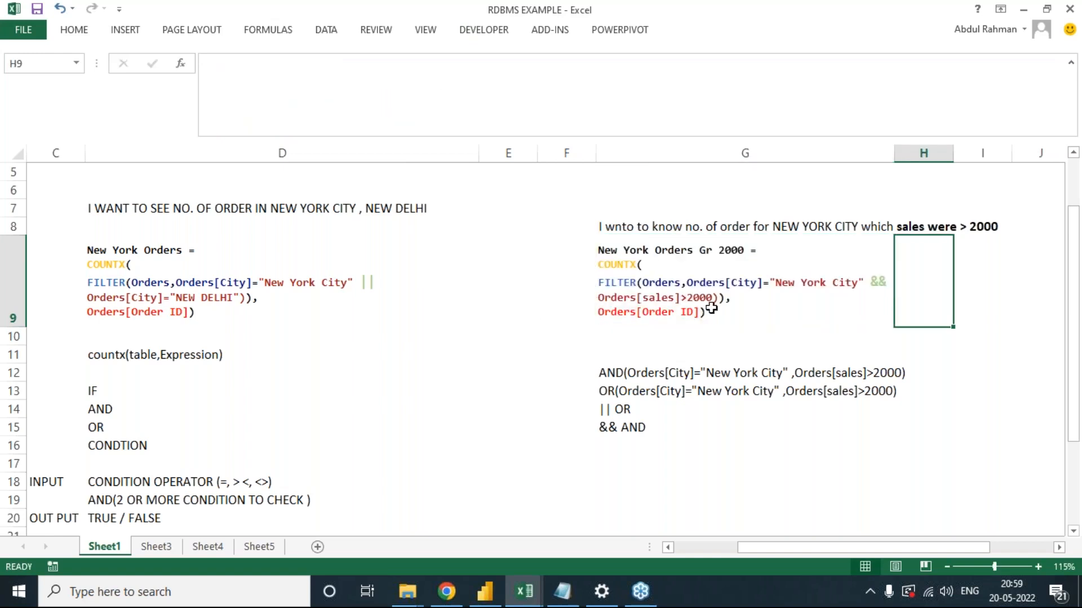
click(711, 308)
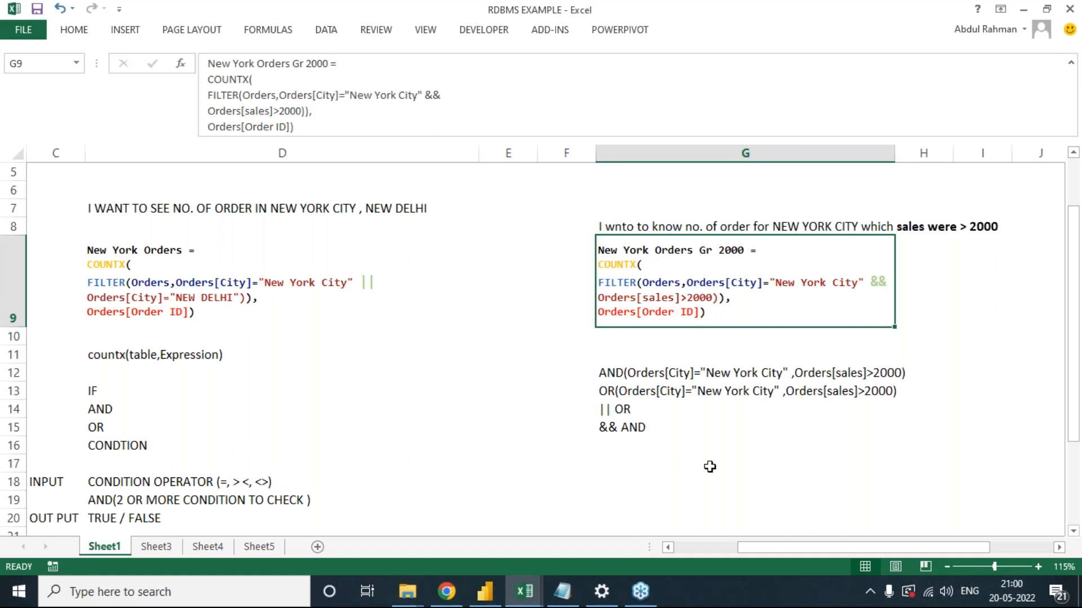
Copy the question text from G8 into G17, below the AND/OR operator notes.
click(726, 477)
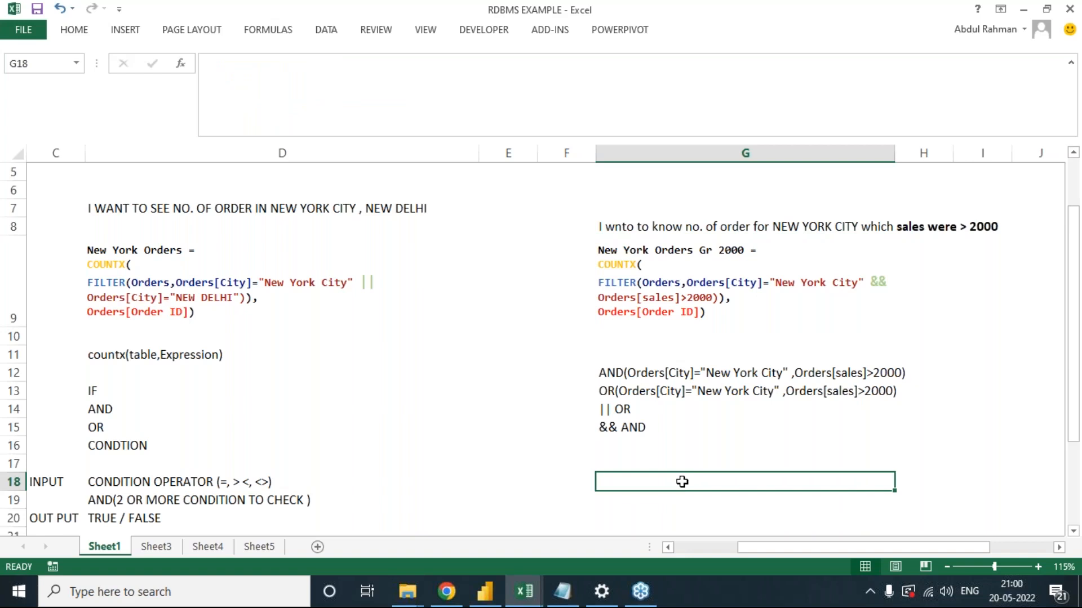
key(Left)
key(Right)
click(630, 229)
key(ctrl+c)
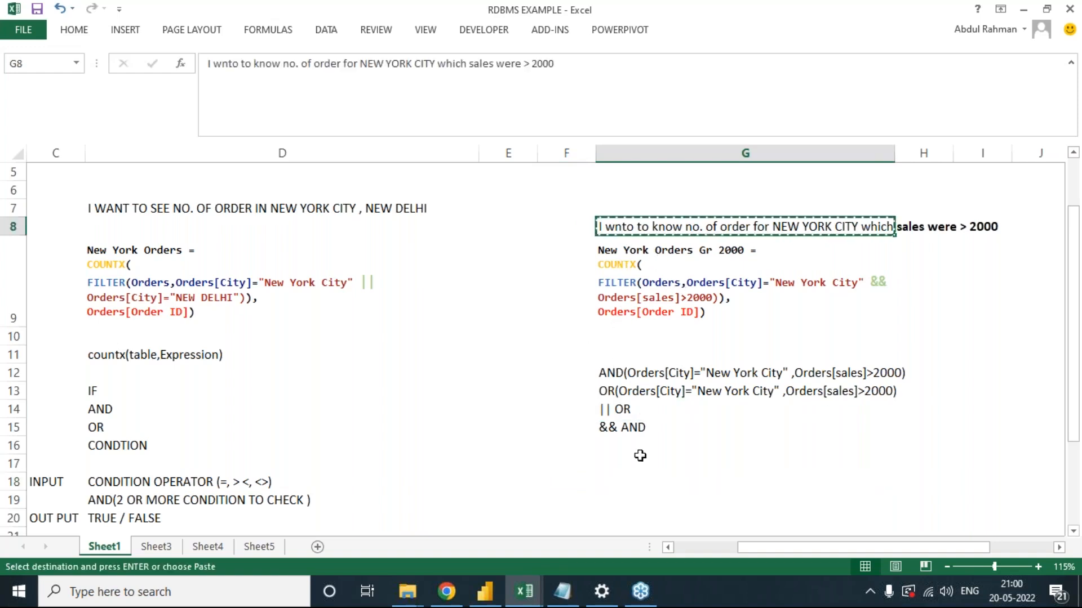
click(631, 464)
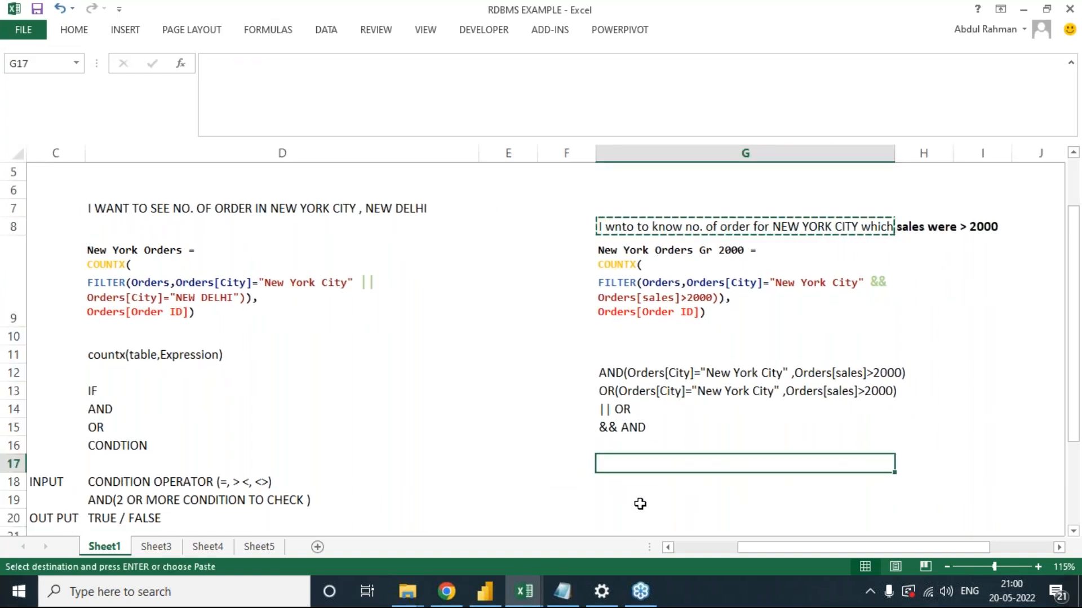
key(ctrl+v)
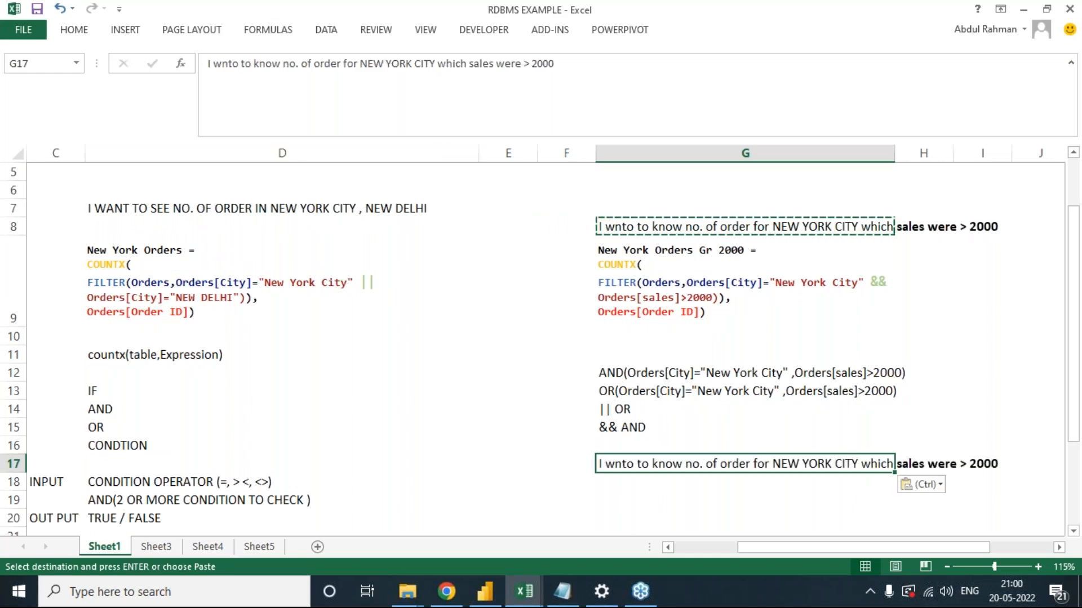
Add ", new delhi" after NEW YORK in G17 and replace the sales condition with "but only for SAME DAY SHIP MODE".
click(412, 63)
text(, new delhi)
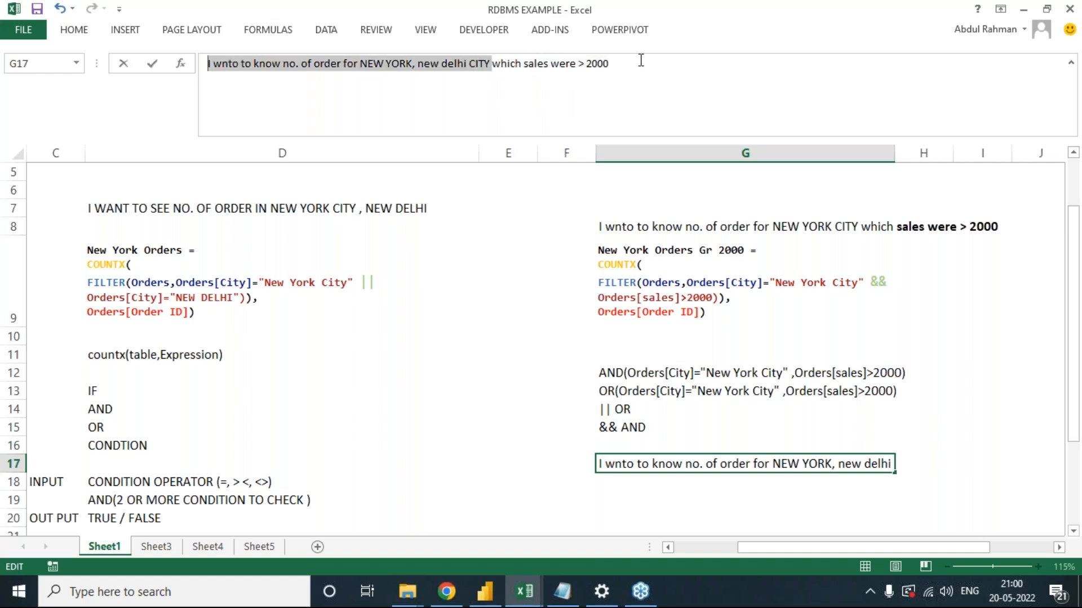
drag(496, 74, 626, 63)
text(but only)
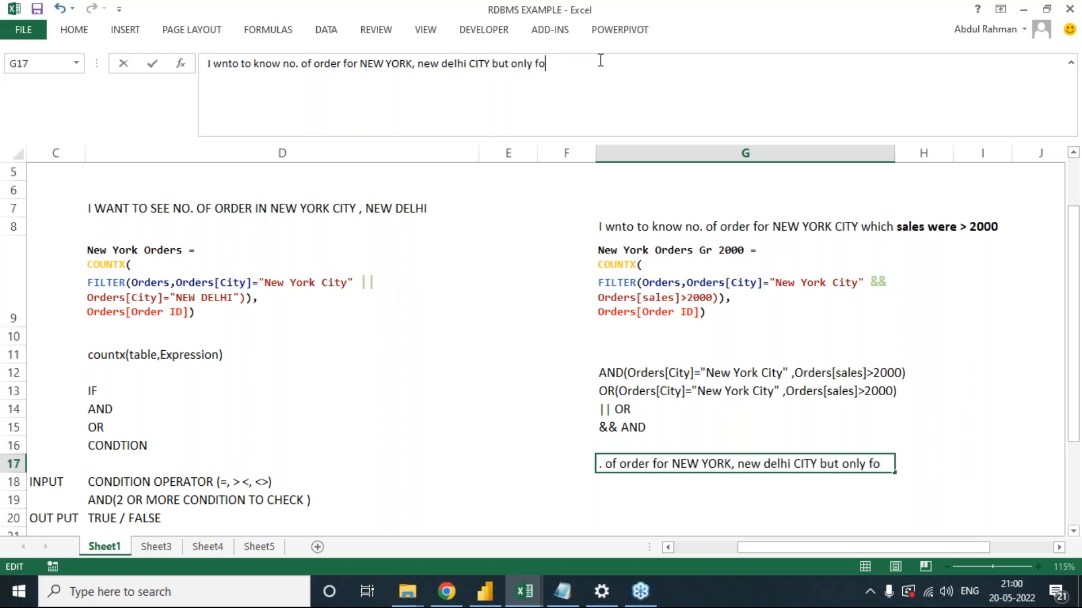
text( for SAME DAY SHIP MODE)
key(Return)
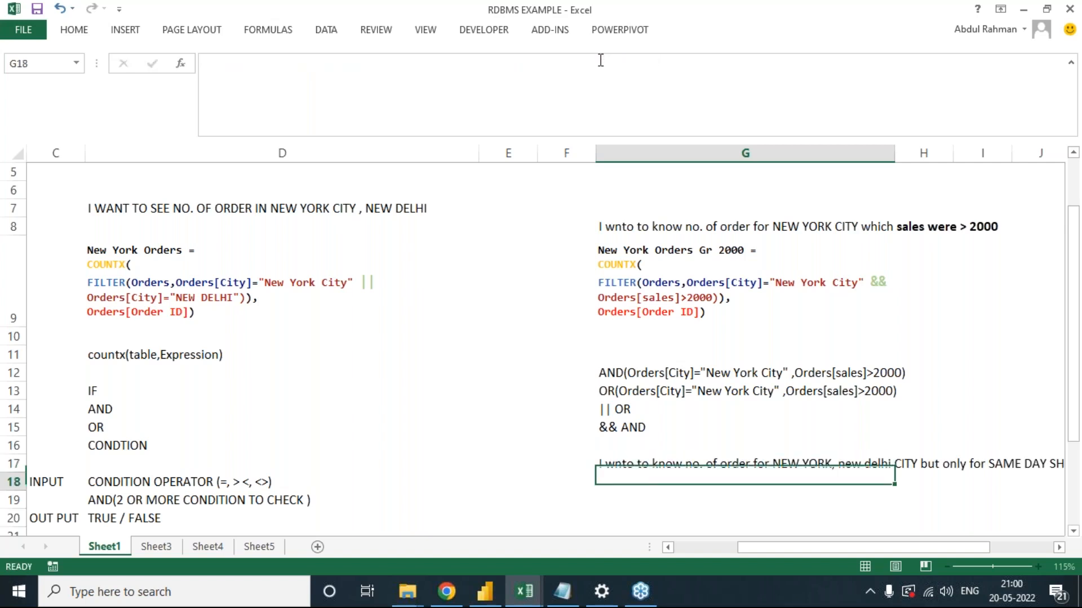
Correct the misspelled word "wnto" in the G17 question to "WANT".
key(Up)
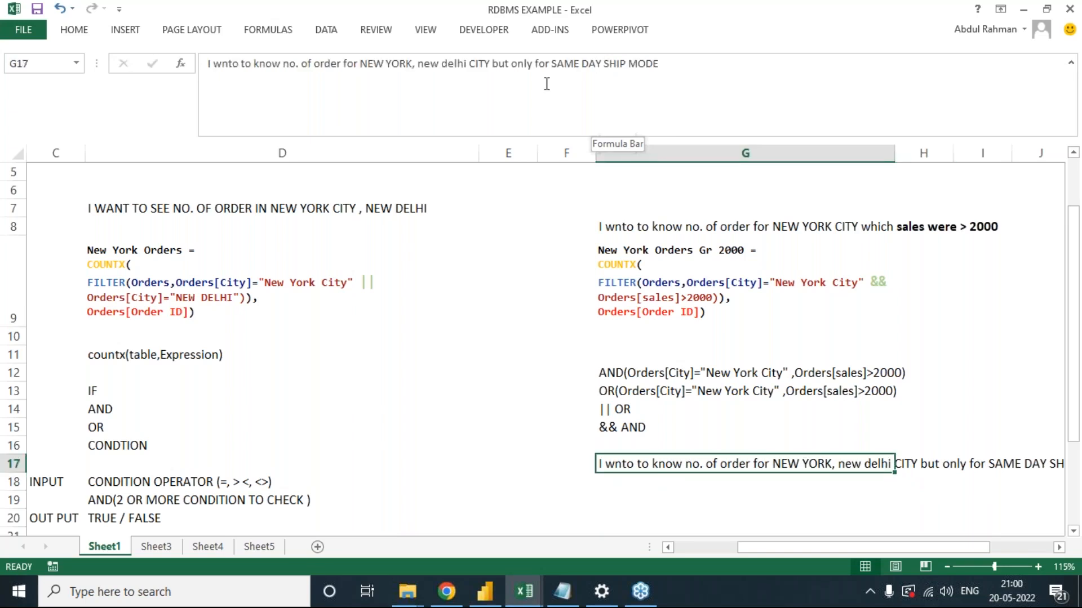
double_click(233, 75)
text(WANT)
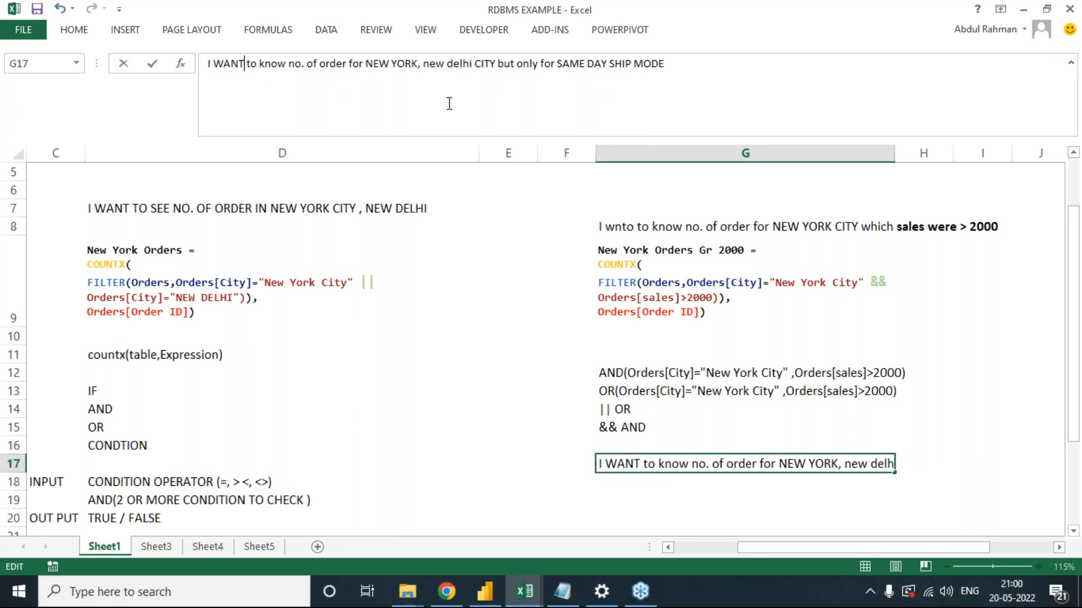
key(Return)
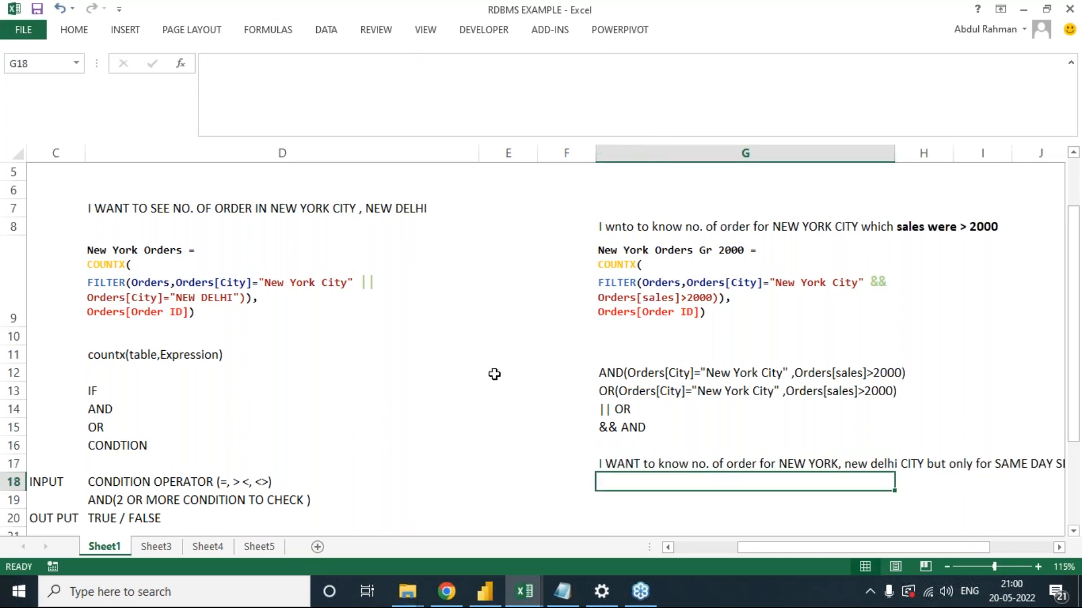
Reword the end of the G17 question to "but only for SHIP MODE IS SAME DAY".
click(721, 465)
key(Right)
key(Left)
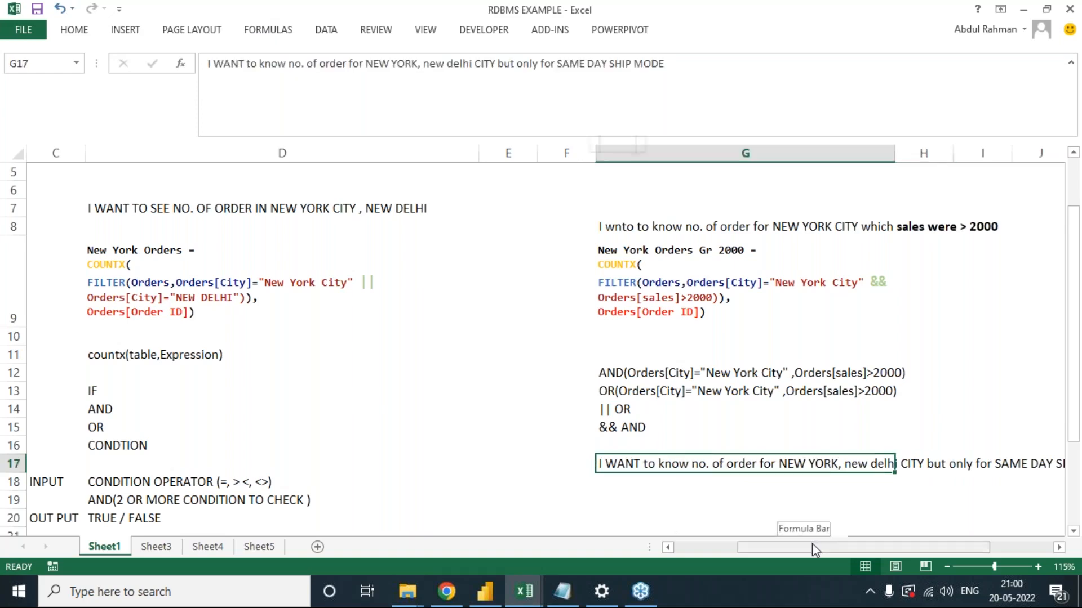
drag(812, 546, 788, 546)
scroll(720, 464, up, 1)
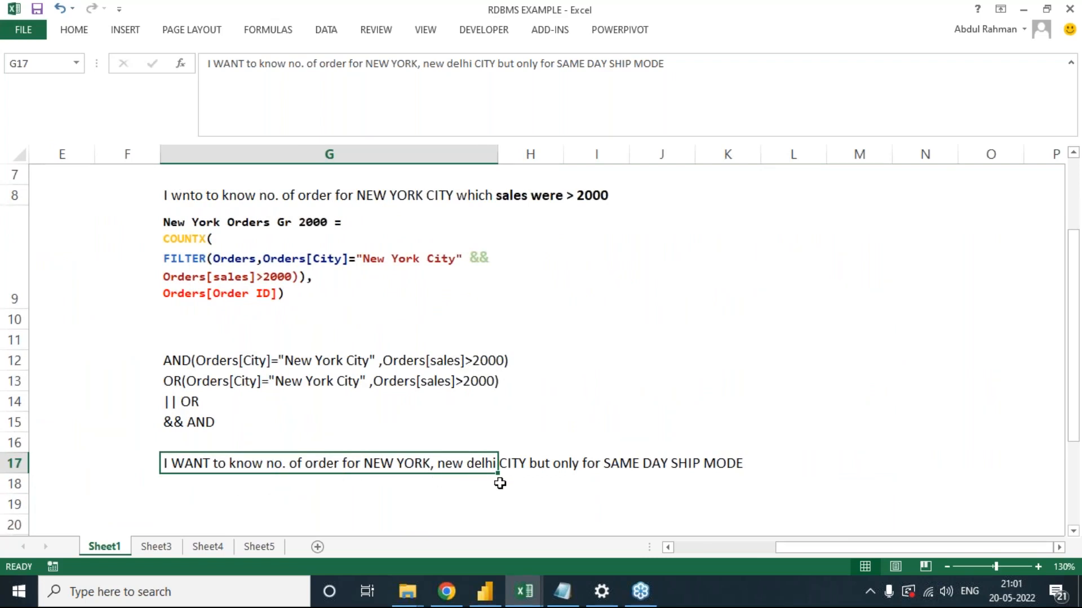
click(660, 463)
click(214, 462)
drag(556, 64, 608, 64)
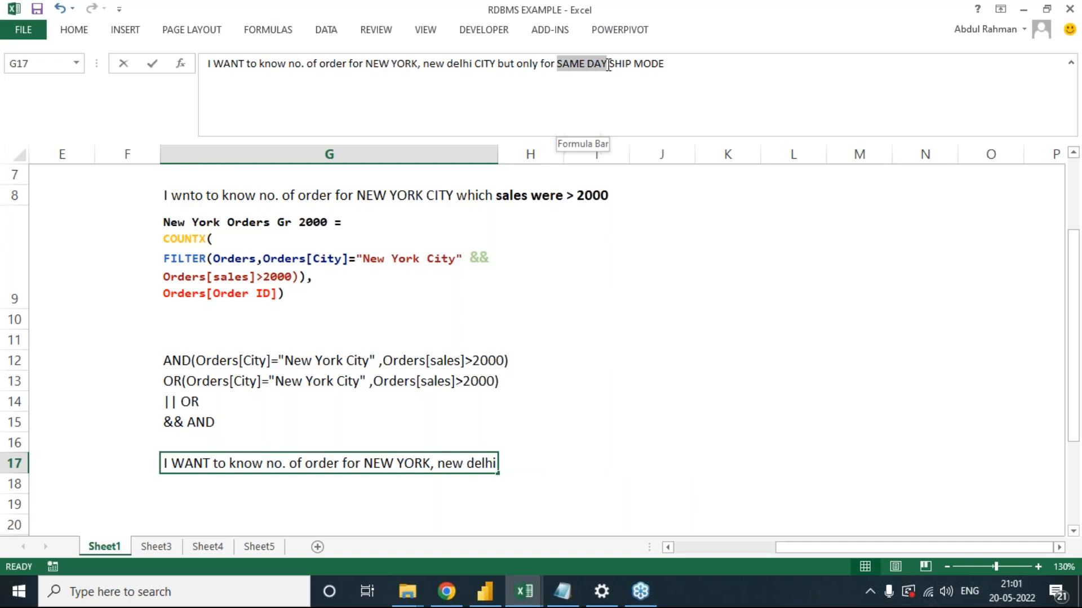
key(Delete)
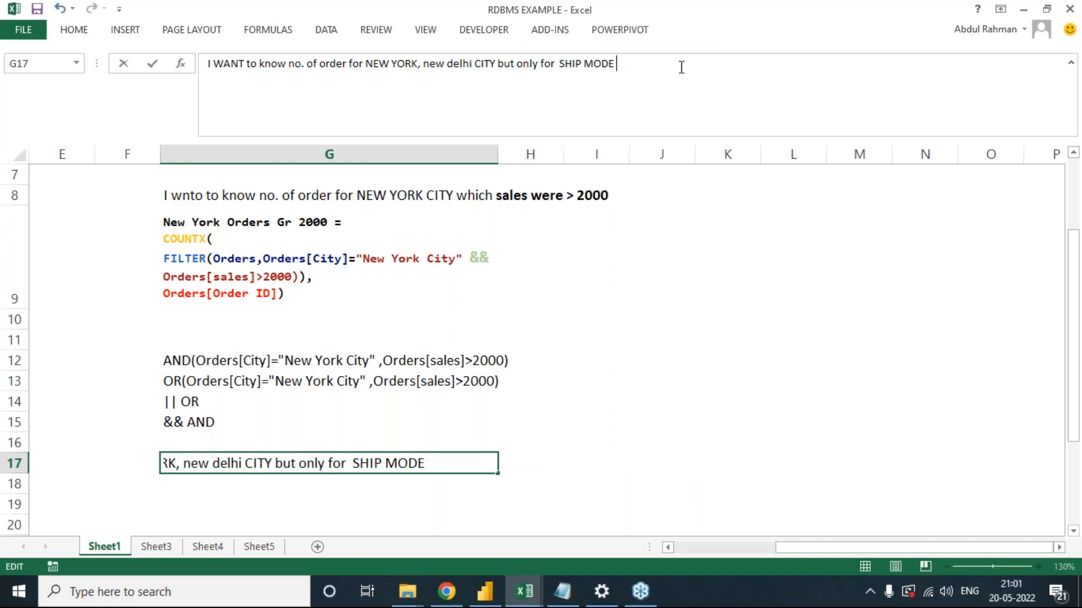
text(SAME DAY)
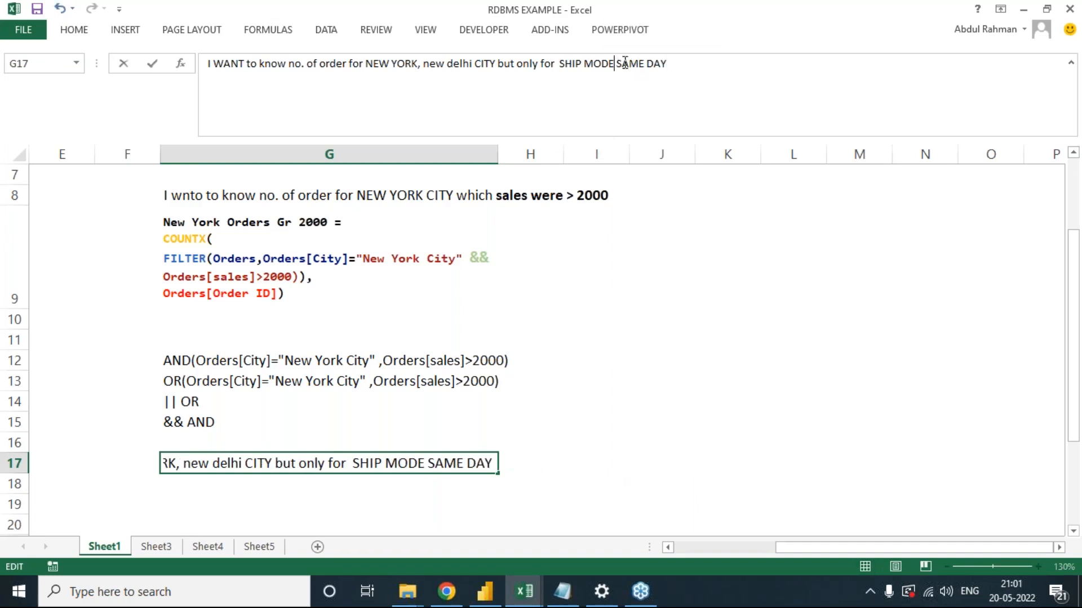
key(ctrl+Left)
key(ctrl+Left)
text(IS)
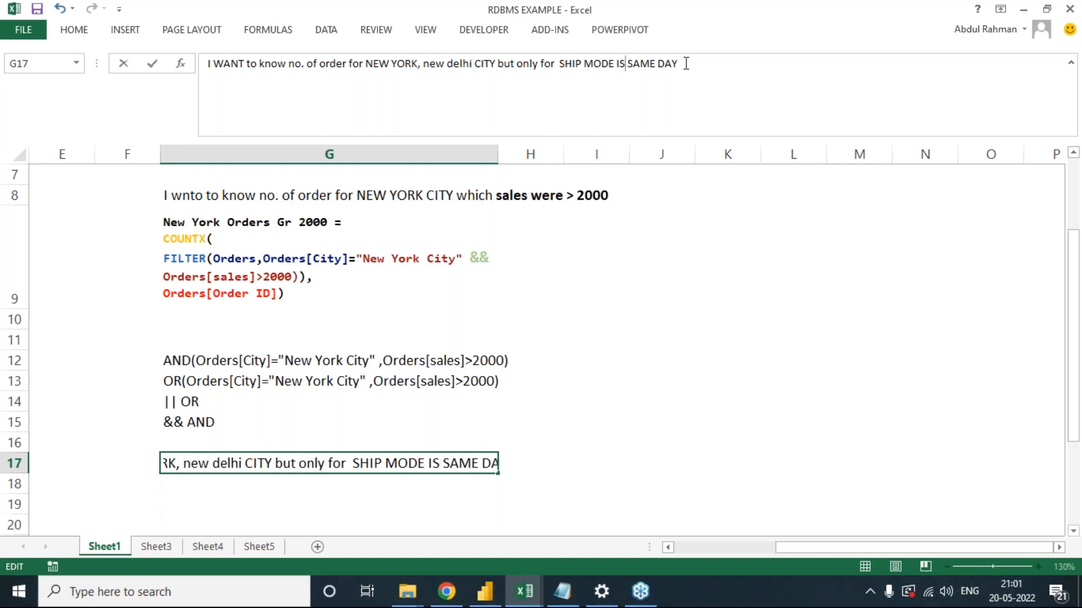
key(ctrl+Return)
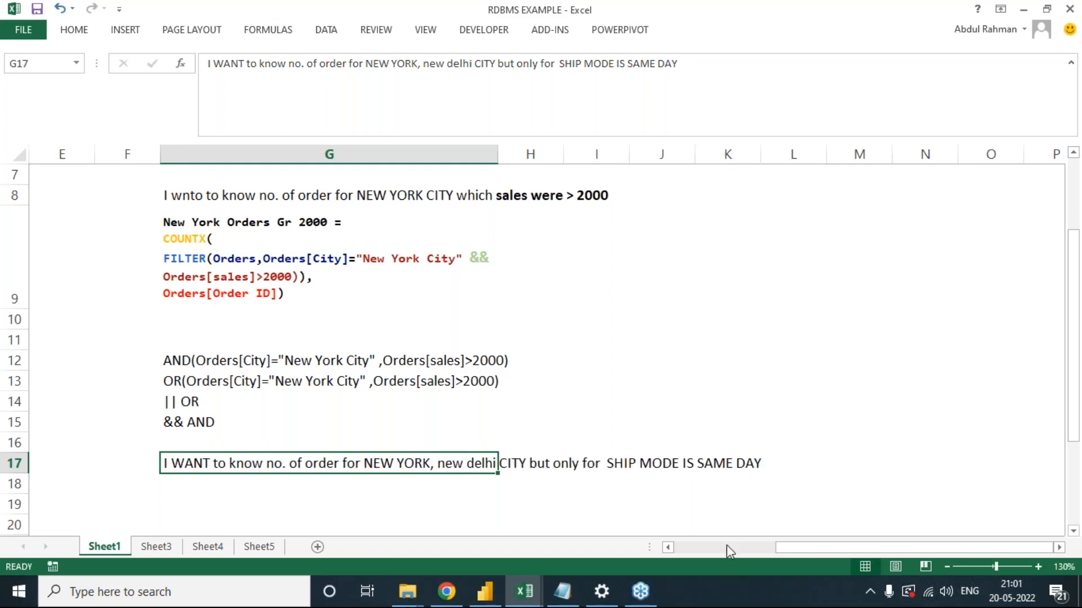
key(ctrl+c)
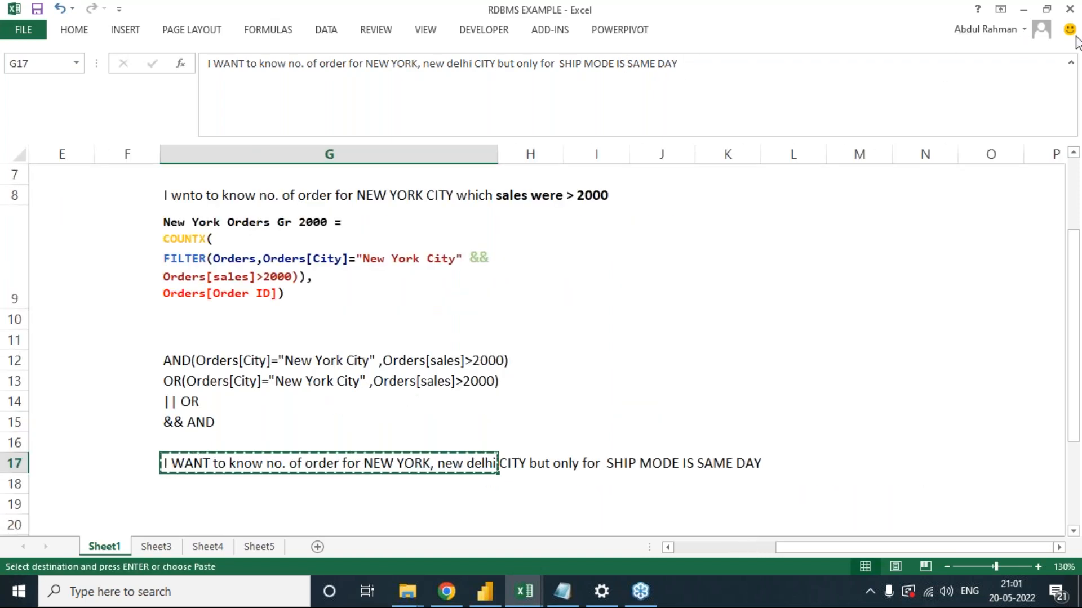
click(1073, 36)
key(Escape)
Delete the empty column F between the New York Orders notes and the New York Orders Gr 2000 notes.
click(508, 421)
key(Left)
key(Left)
key(Left)
key(Left)
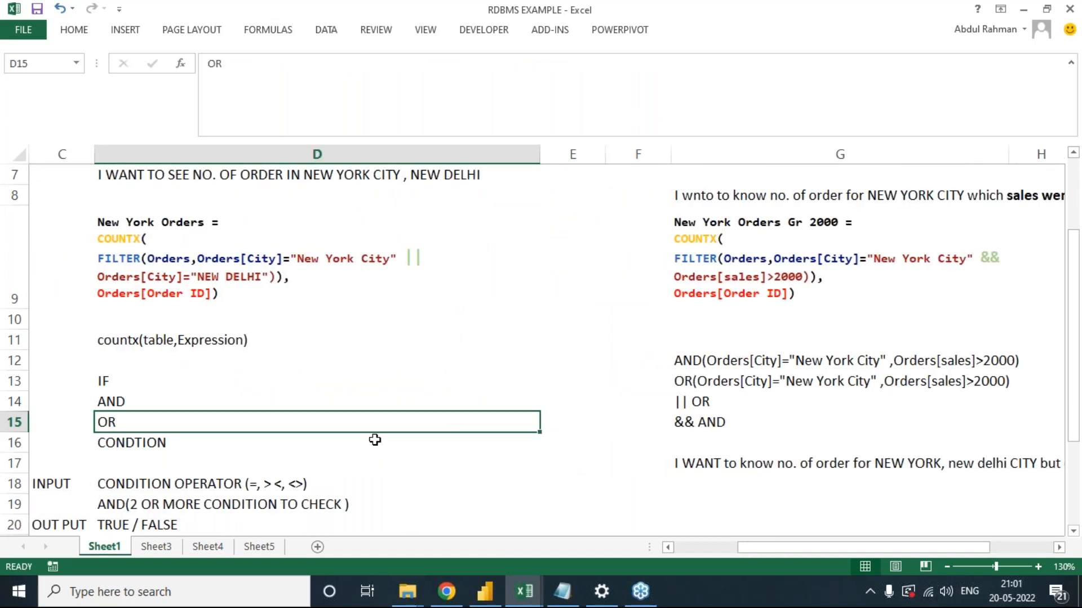
scroll(374, 442, down, 1)
scroll(374, 439, up, 1)
click(637, 154)
right_click(638, 156)
click(673, 287)
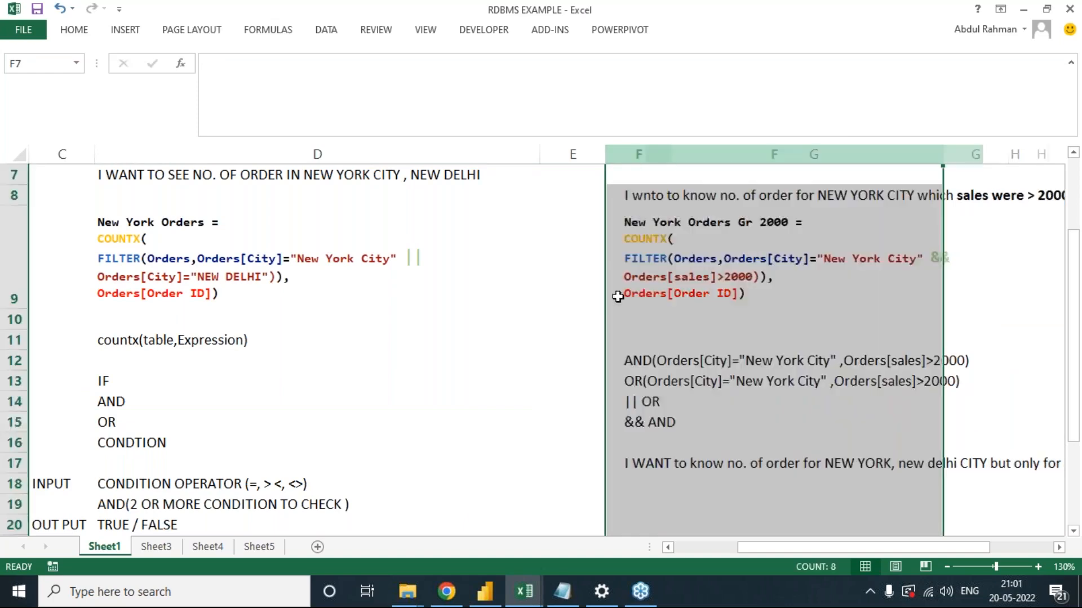
click(483, 355)
drag(783, 549, 815, 550)
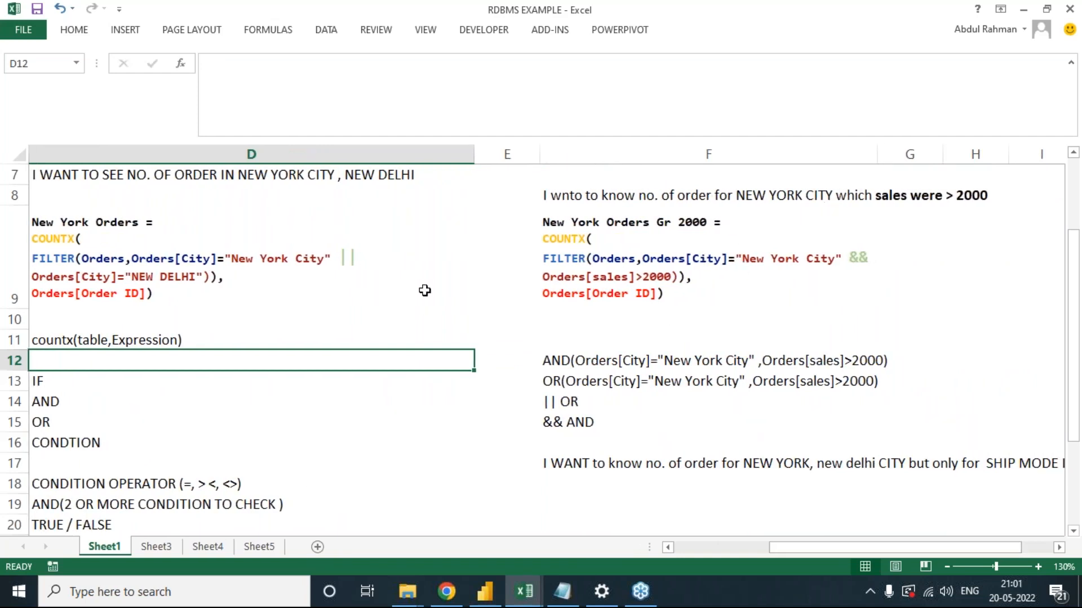
click(1070, 47)
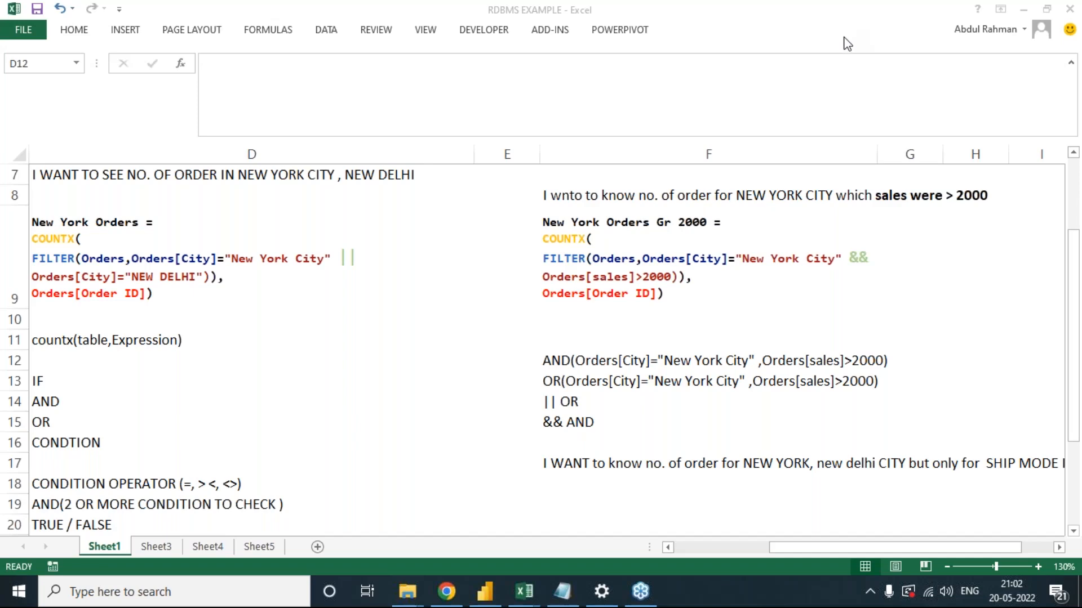
Switch to Power BI and add a new card visual showing the New York & New Delhi Orders measure.
key(alt+Tab)
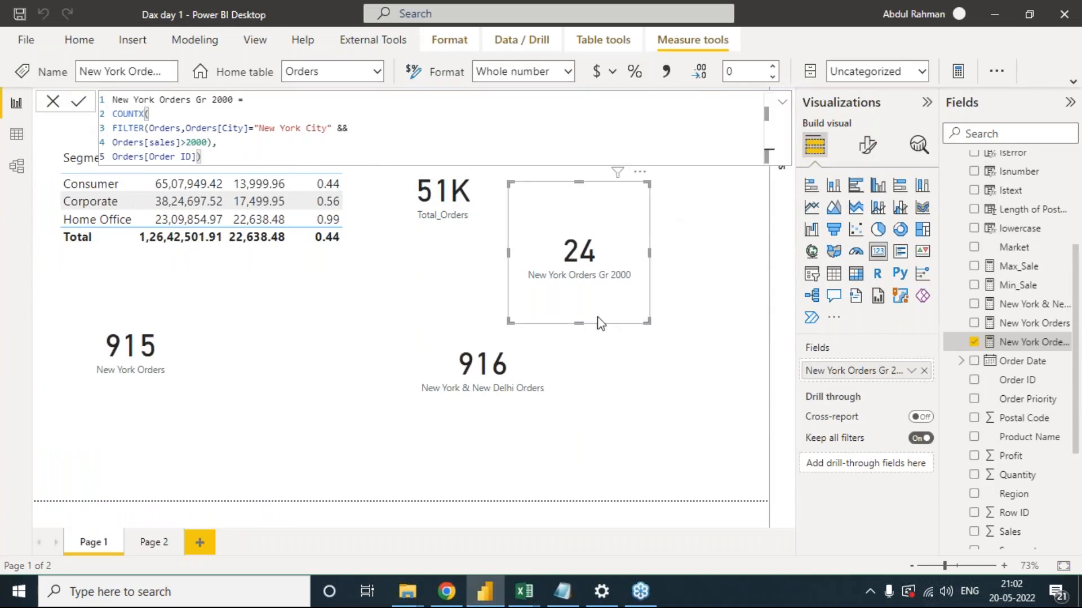
click(630, 289)
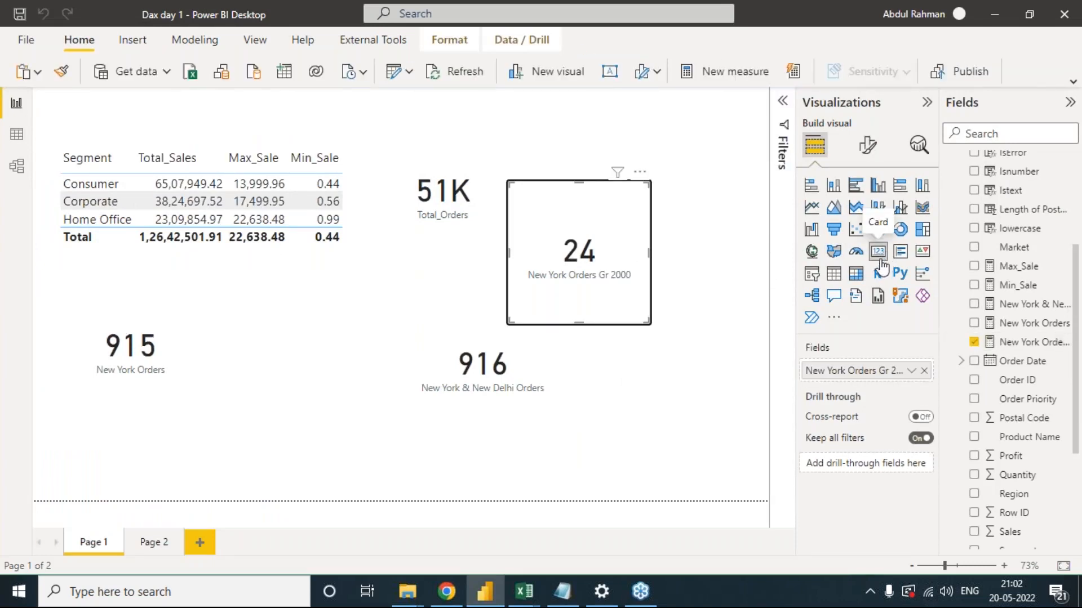
click(687, 150)
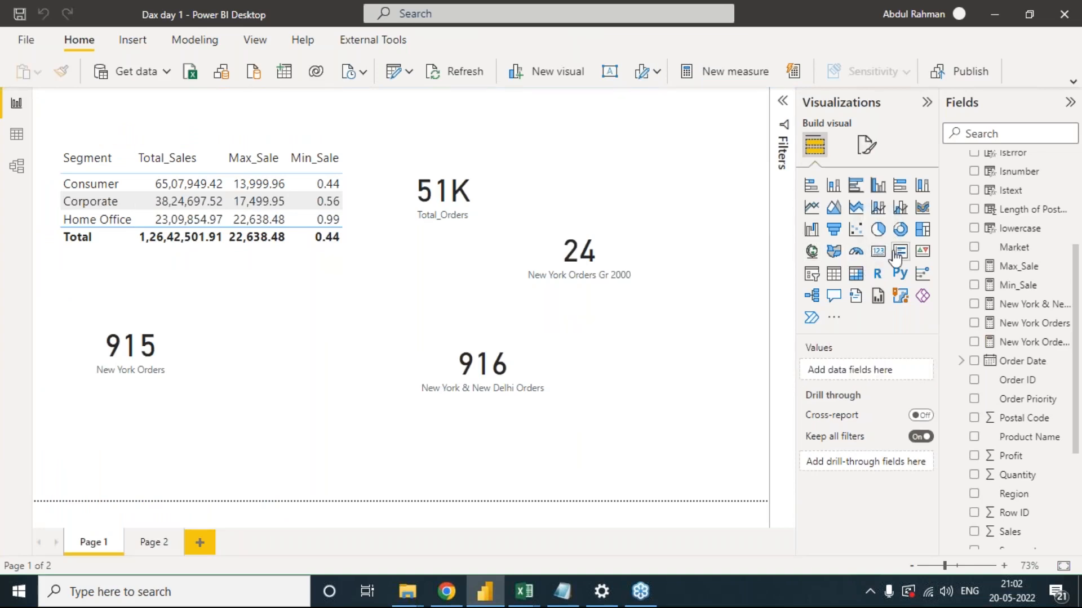
click(878, 251)
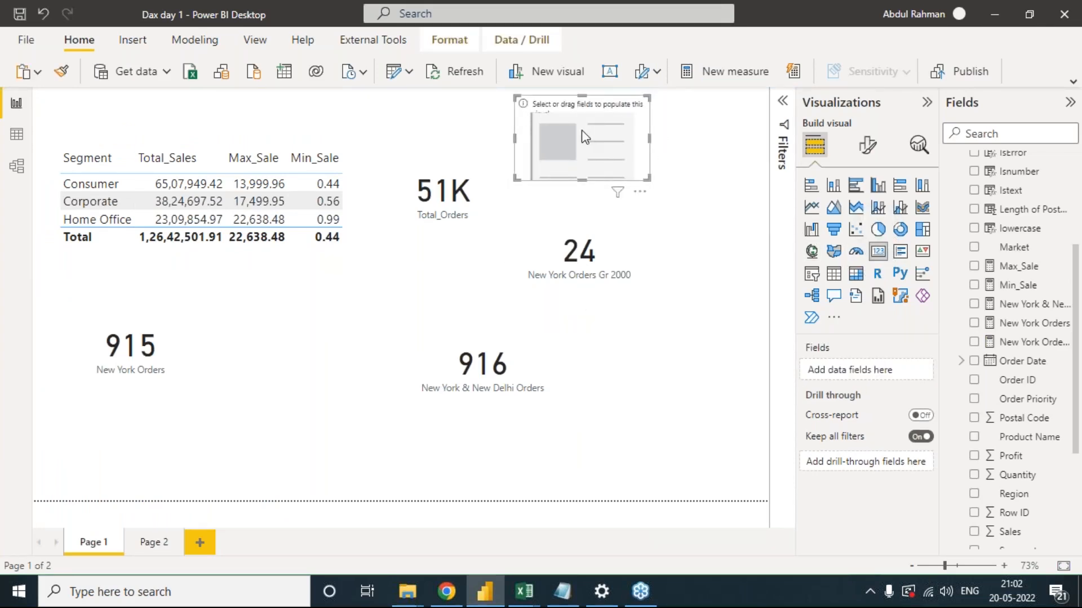
scroll(1023, 214, up, 3)
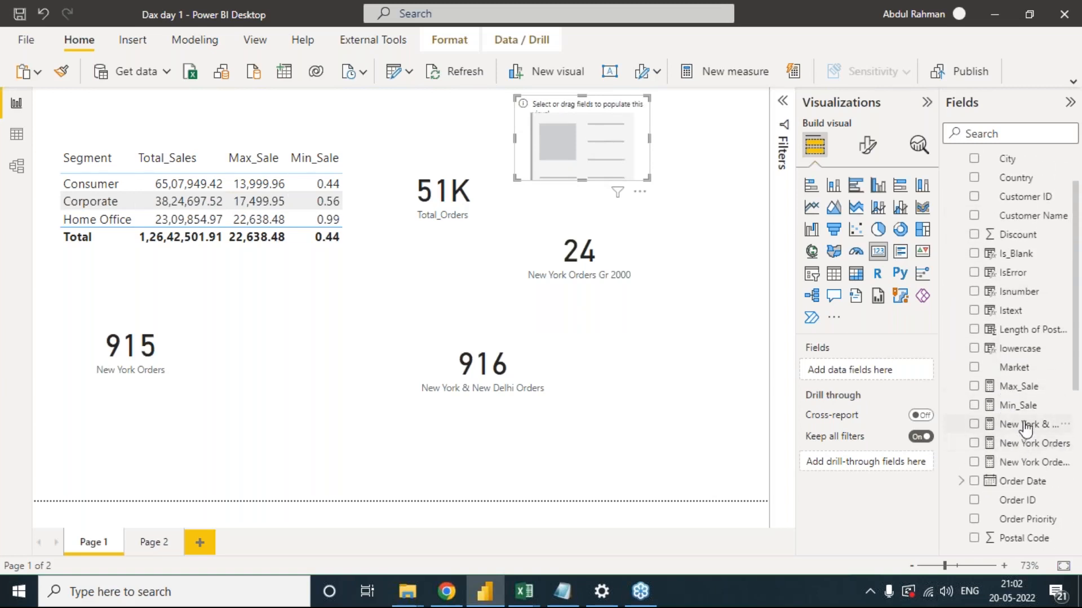
drag(1014, 426, 869, 373)
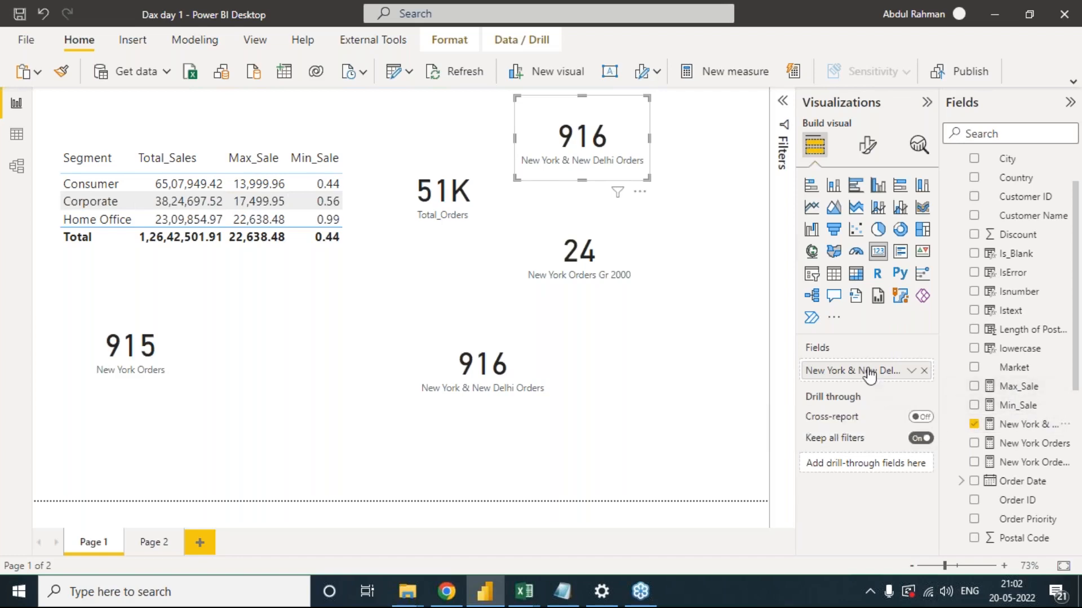
Switch to Excel and compare the New York Orders formula in D9 with the New York Orders Gr 2000 formula in F9.
key(alt+Tab)
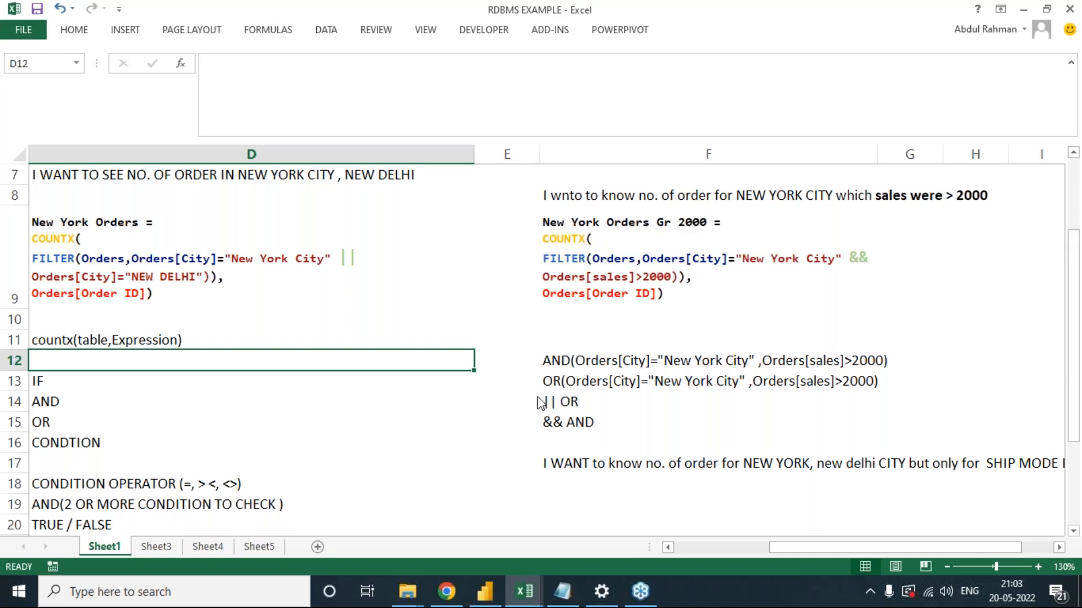
key(alt+Tab)
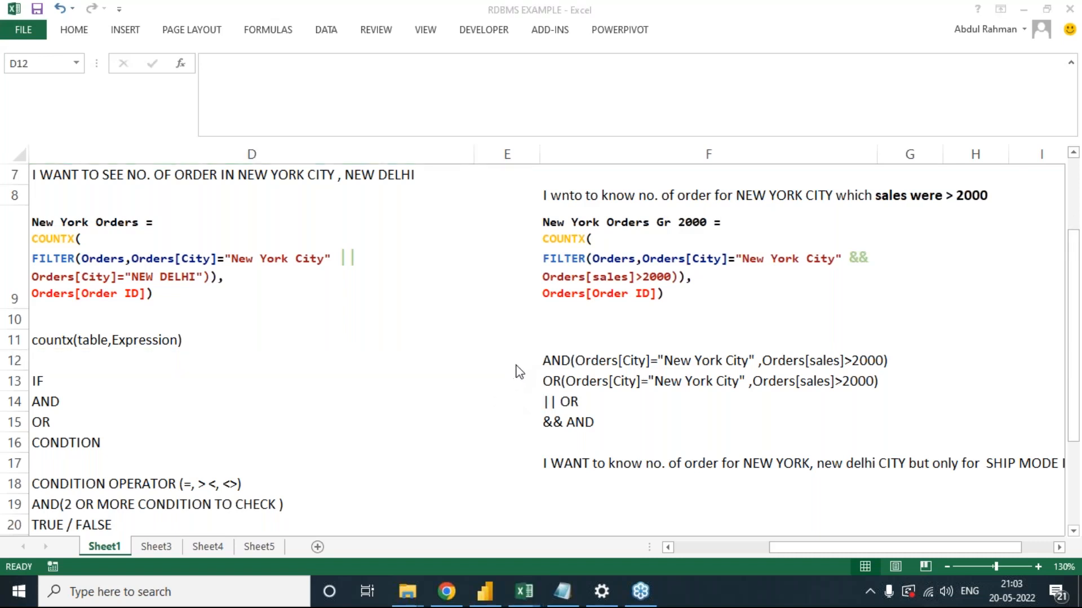
key(alt+Tab)
click(68, 212)
key(shift+Right)
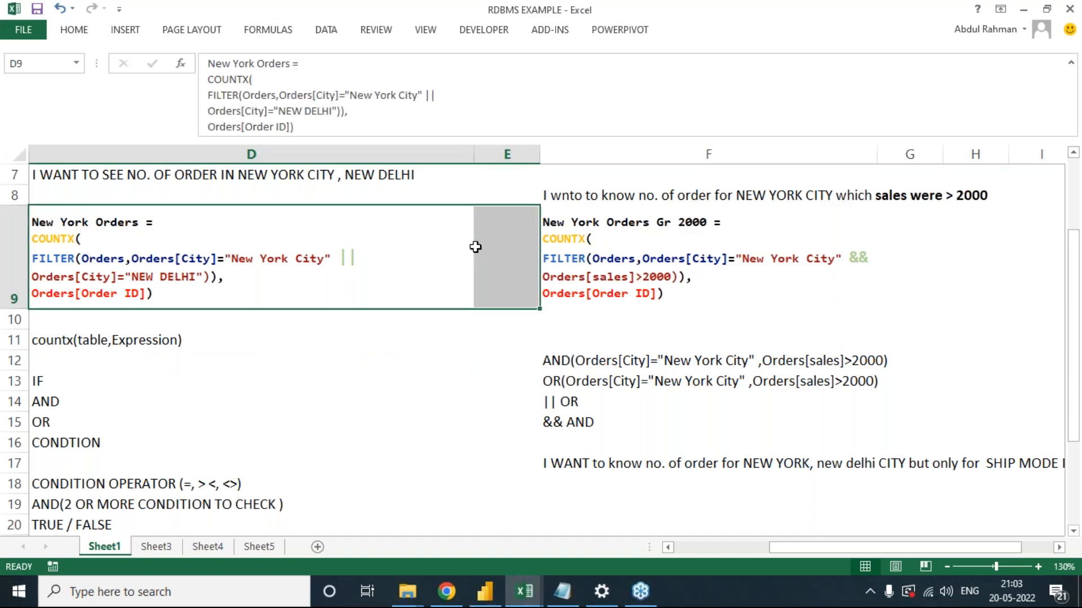
click(648, 278)
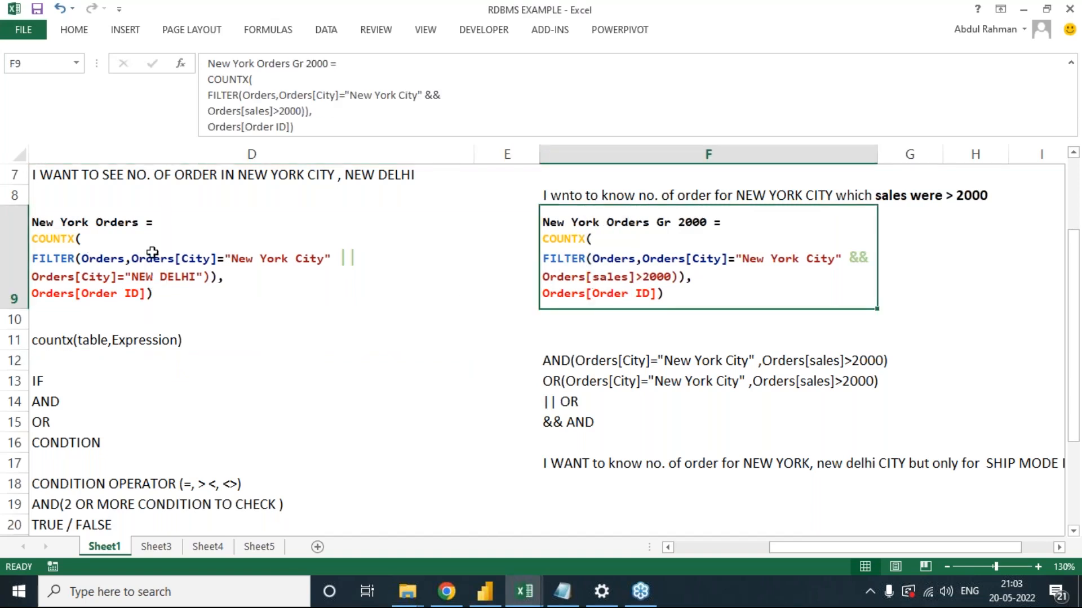
click(158, 225)
Switch to Power BI and examine the DAX formula of the New York & New Delhi Orders measure.
key(alt+Tab)
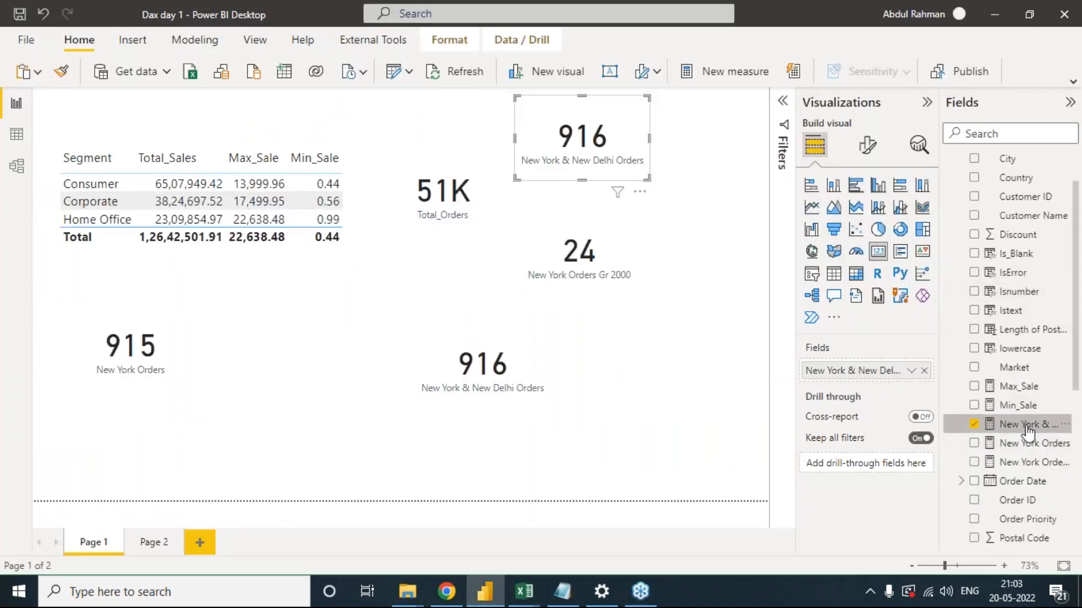
click(1025, 427)
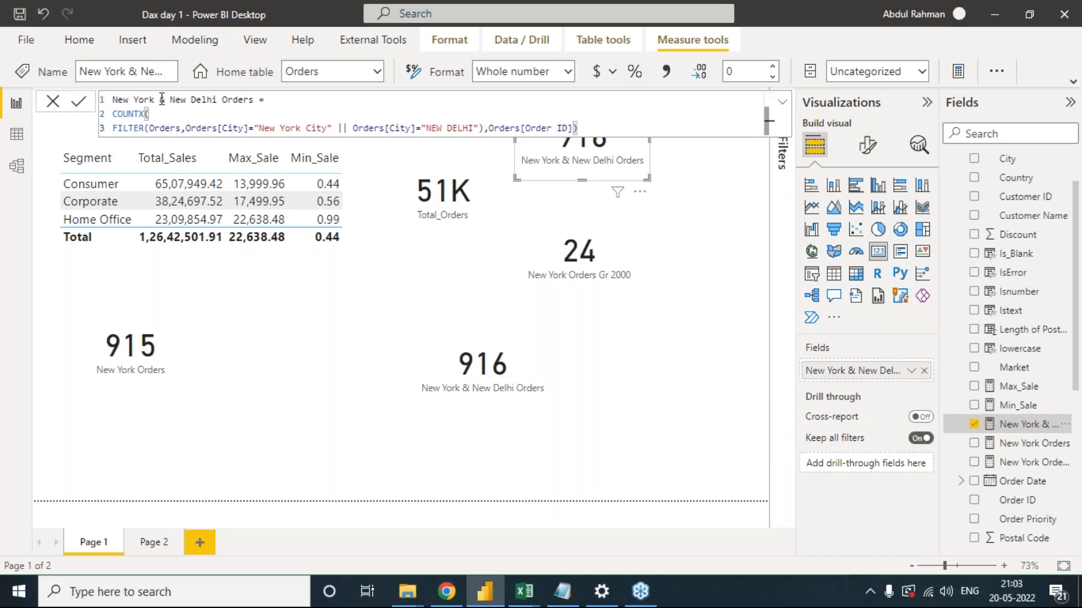
key(Escape)
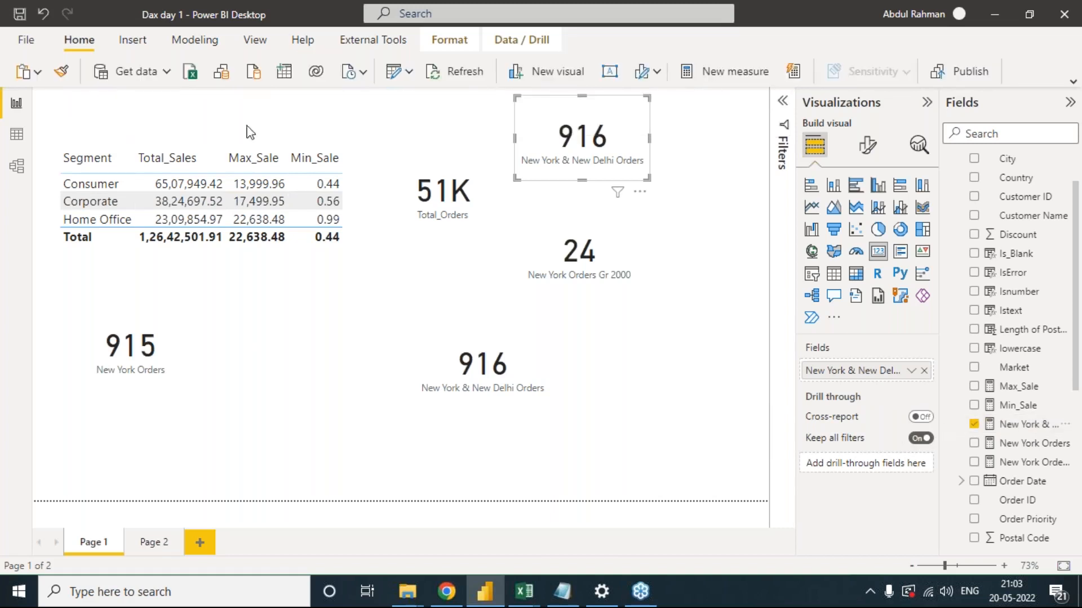
click(1026, 428)
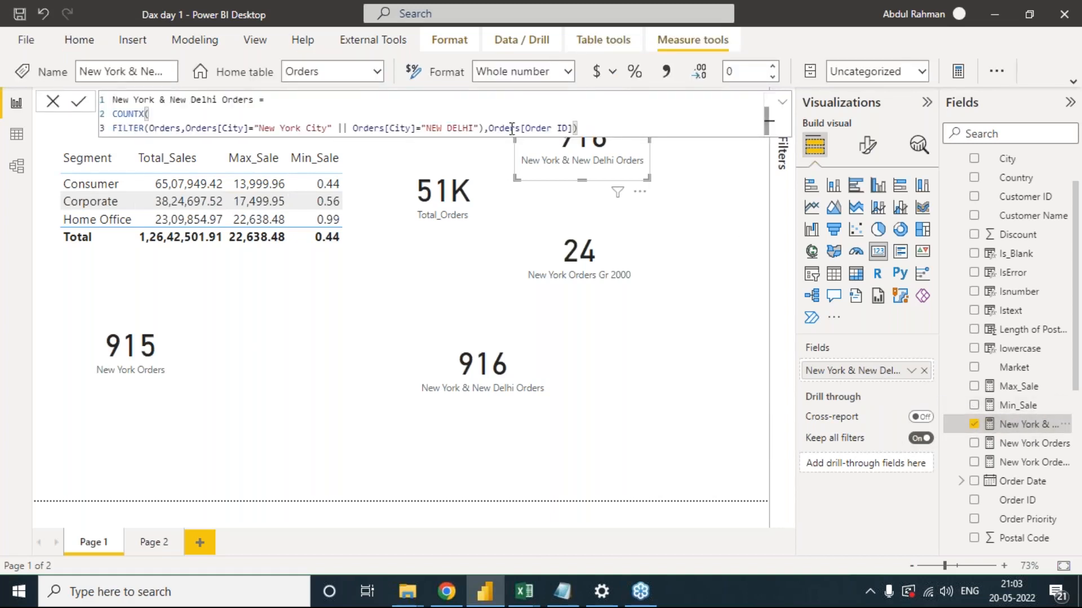
key(Escape)
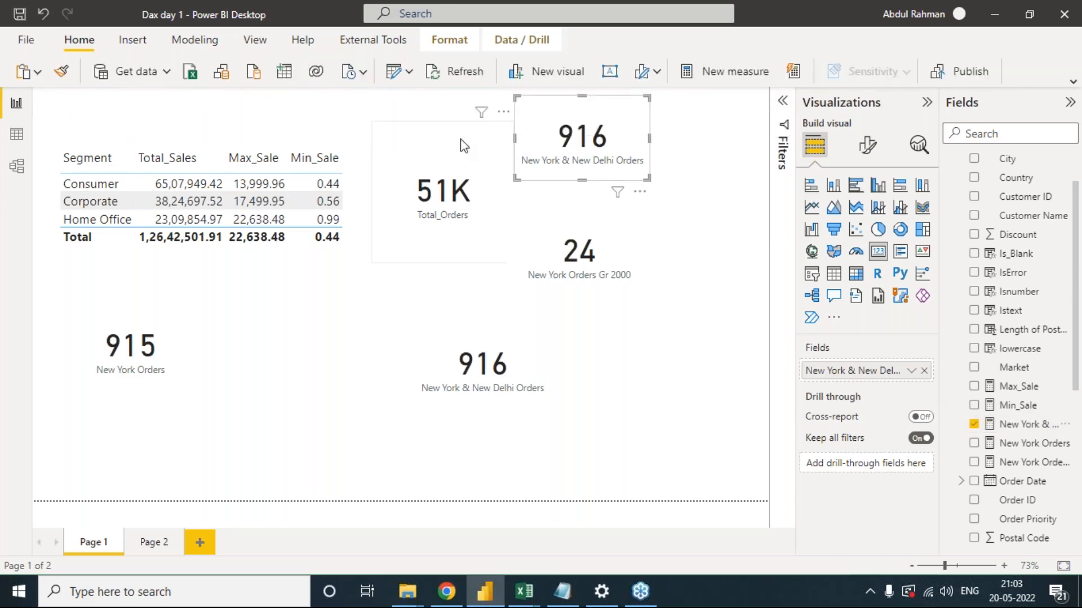
Switch to Excel and try to enclose the FILTER condition in F9 in parentheses, adding an opening one before Orders[City].
key(alt+Tab)
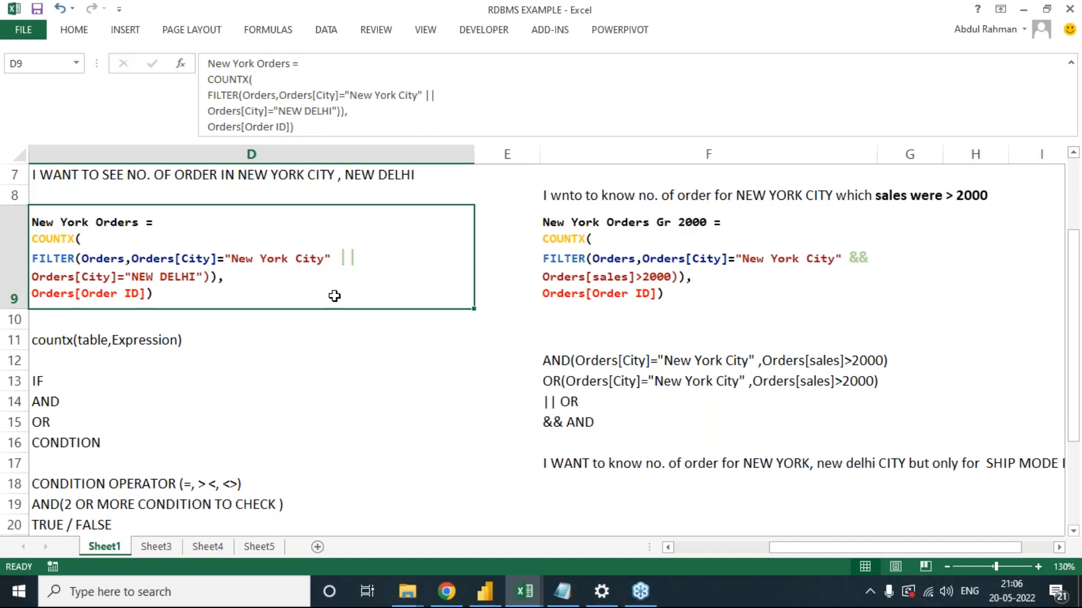
click(704, 295)
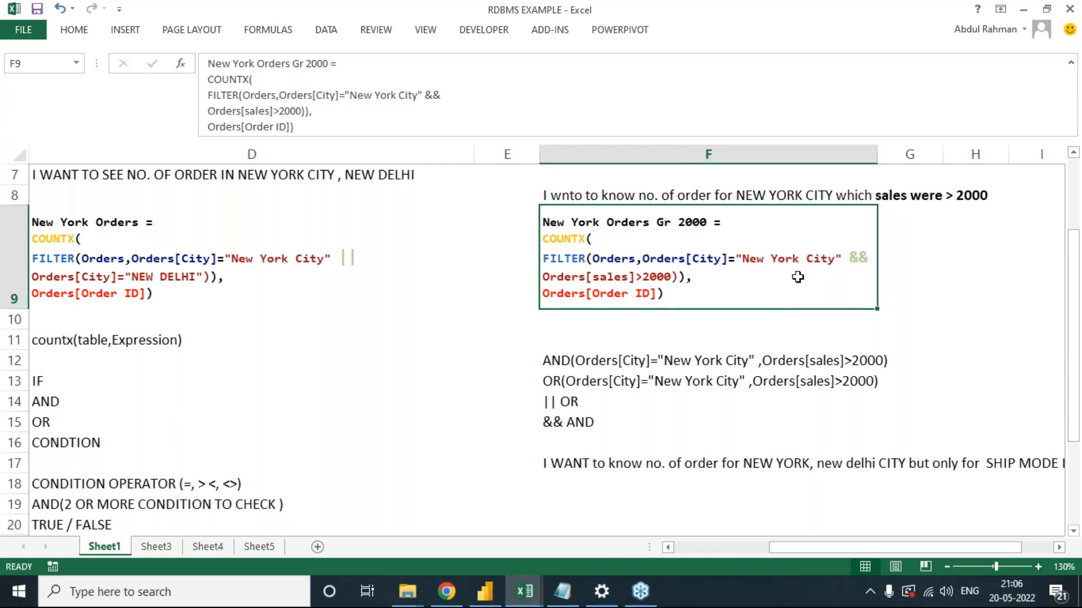
double_click(684, 277)
double_click(685, 277)
click(684, 276)
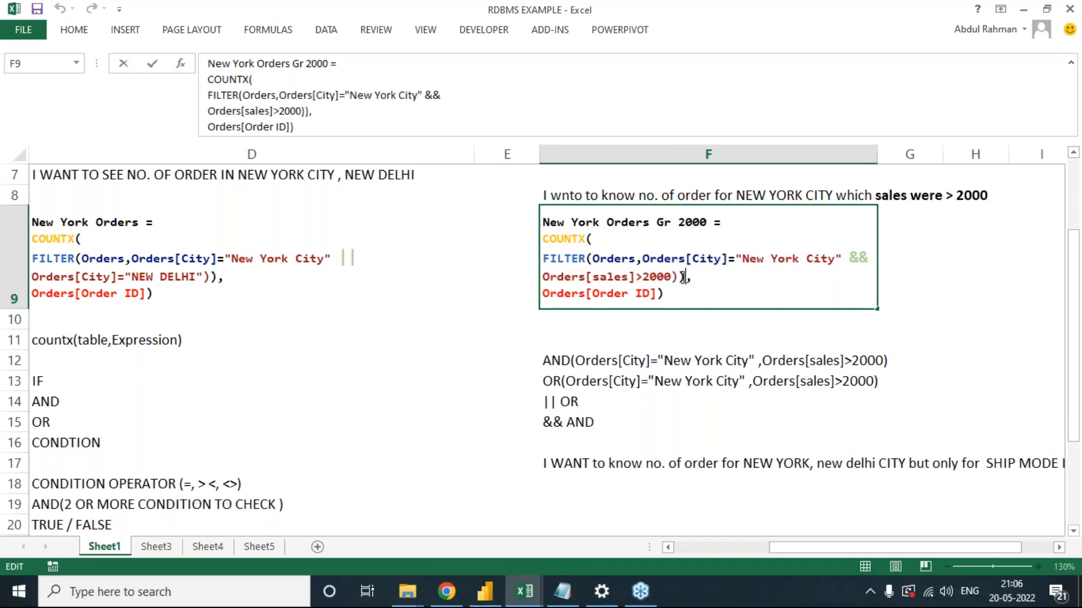
drag(683, 277, 678, 277)
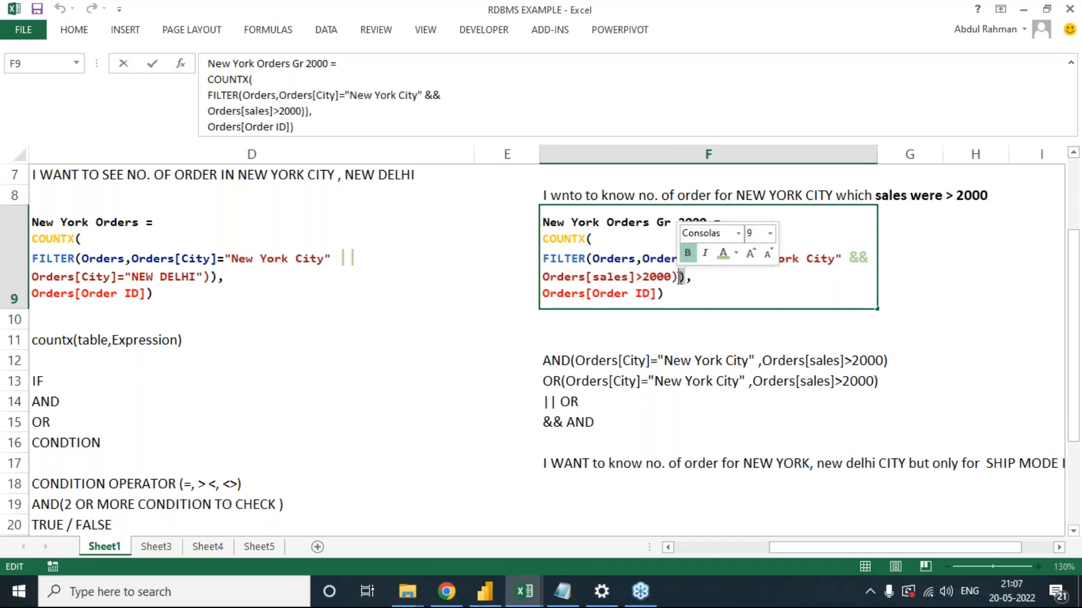
click(391, 111)
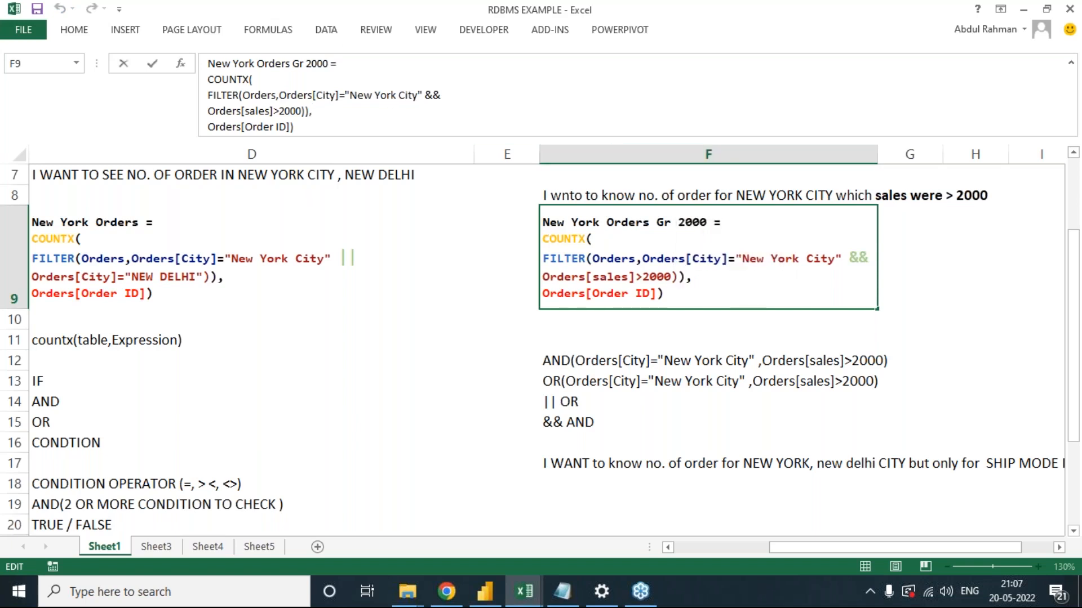
drag(280, 94, 302, 108)
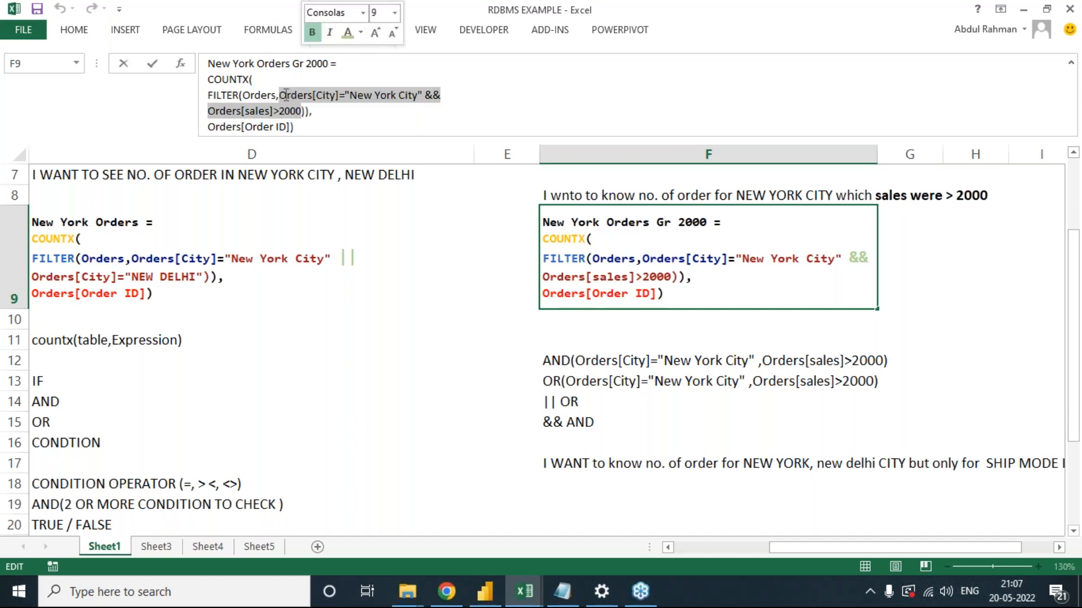
click(279, 94)
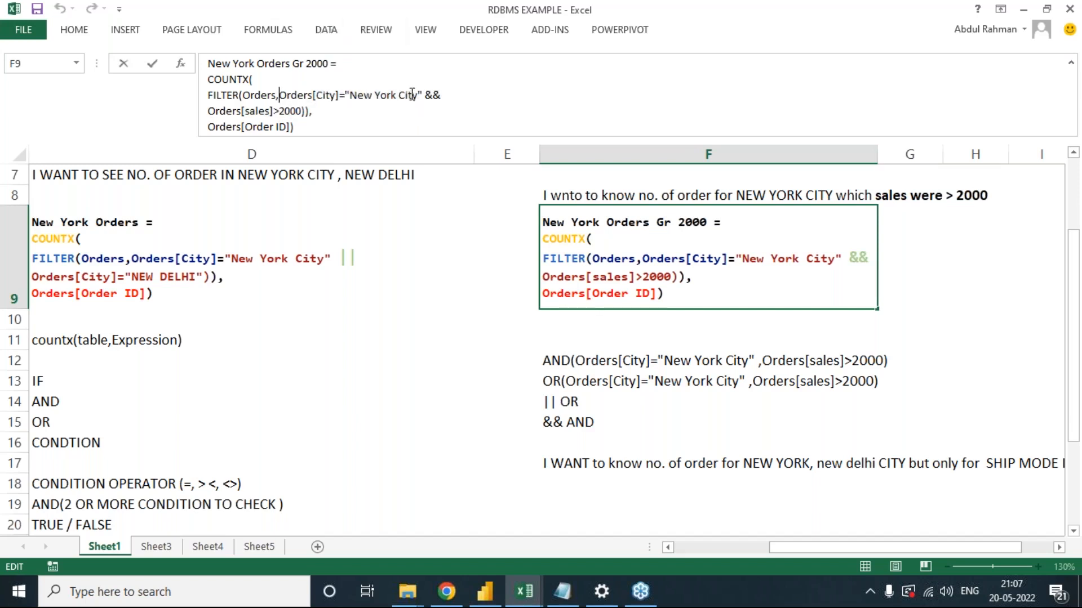
text(()
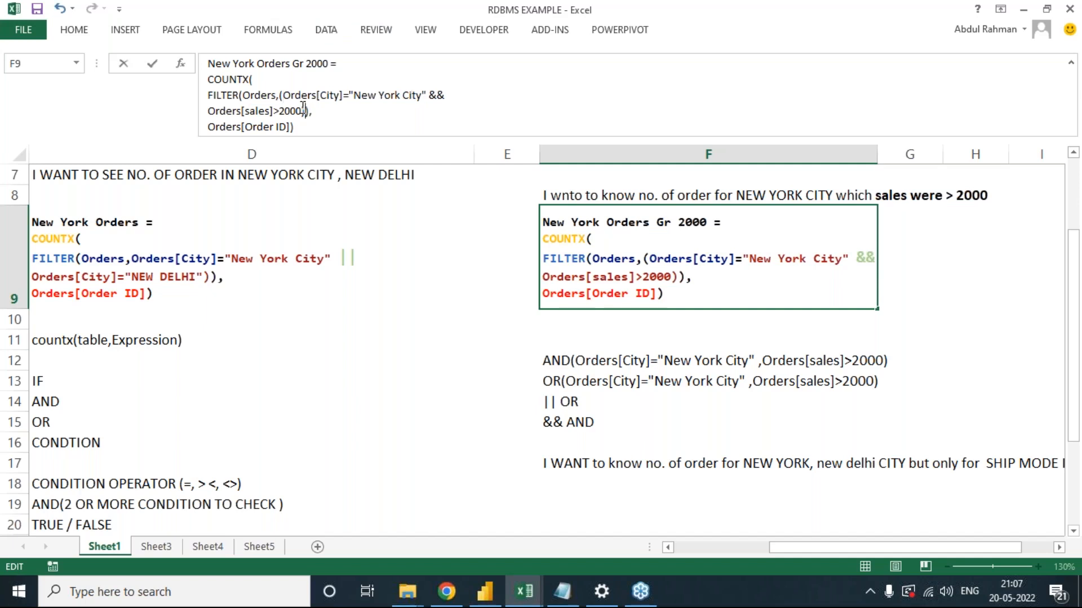
text())
key(Escape)
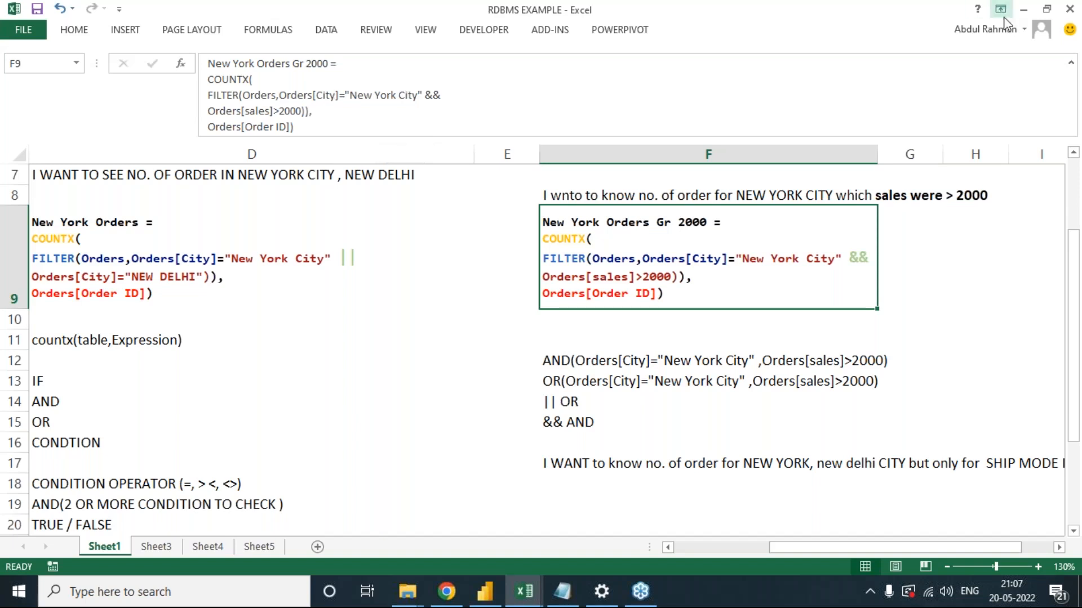
click(1074, 35)
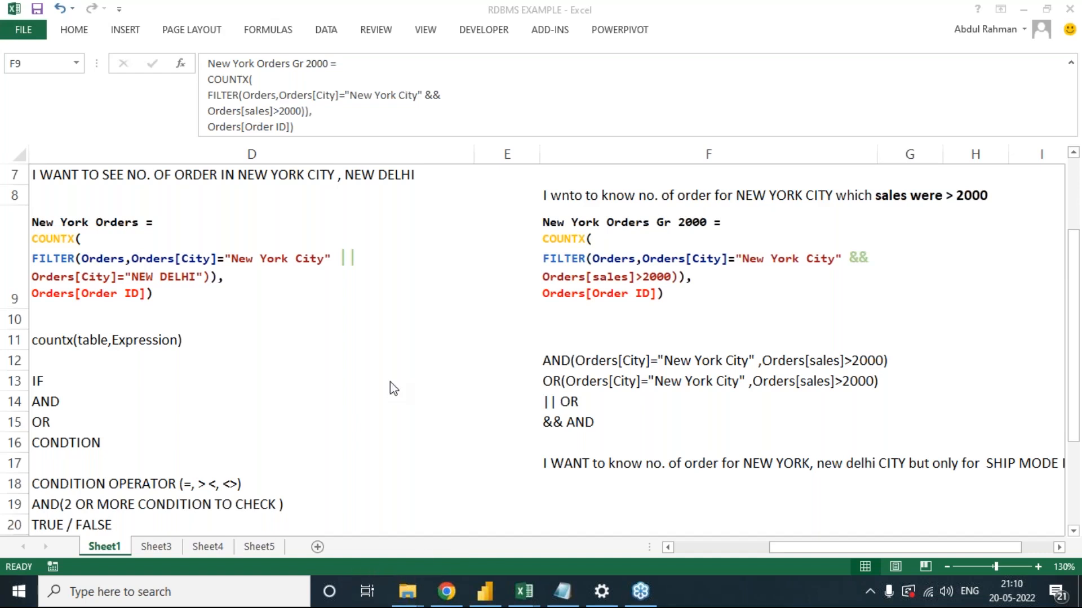
Enter countx(FILTER(orders,(Orders[City]="New york city" || Orders[City]="New Delhi") && Orders[Ship Mode]="same day"),Orders[Order ID]) as text in cell J9.
click(458, 301)
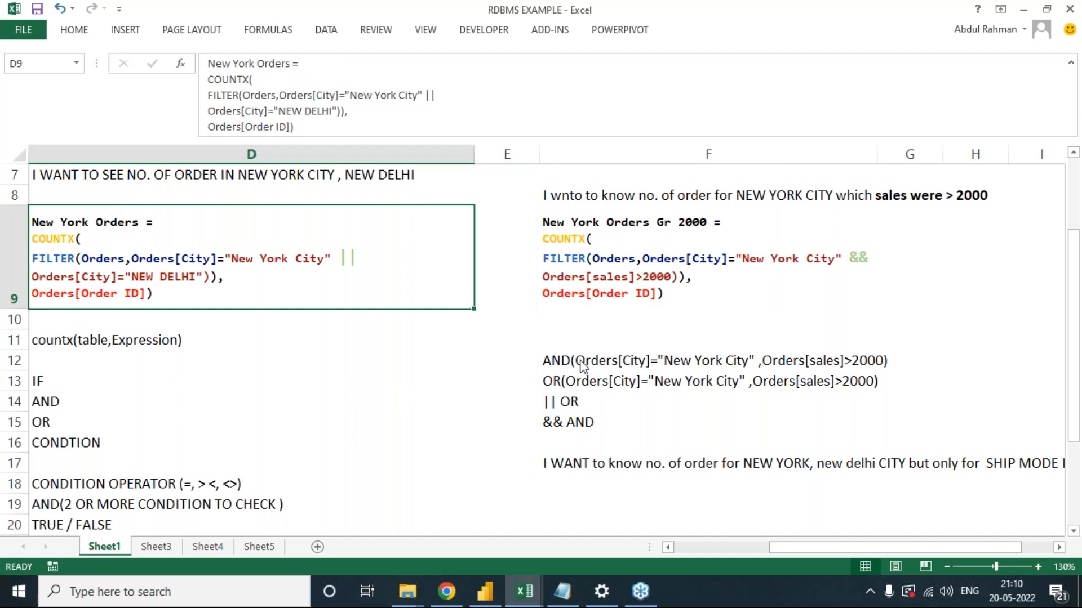
key(Right)
key(Right)
key(Right)
key(Right)
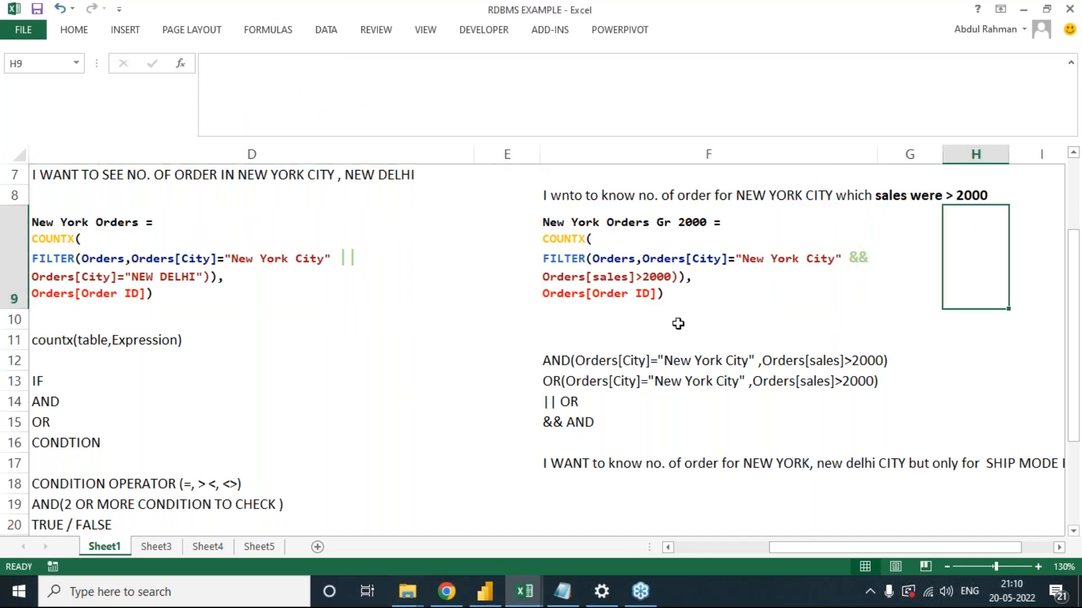
key(Right)
key(Right)
key(Right)
key(Right)
key(Right)
key(Right)
key(Right)
key(Right)
click(564, 239)
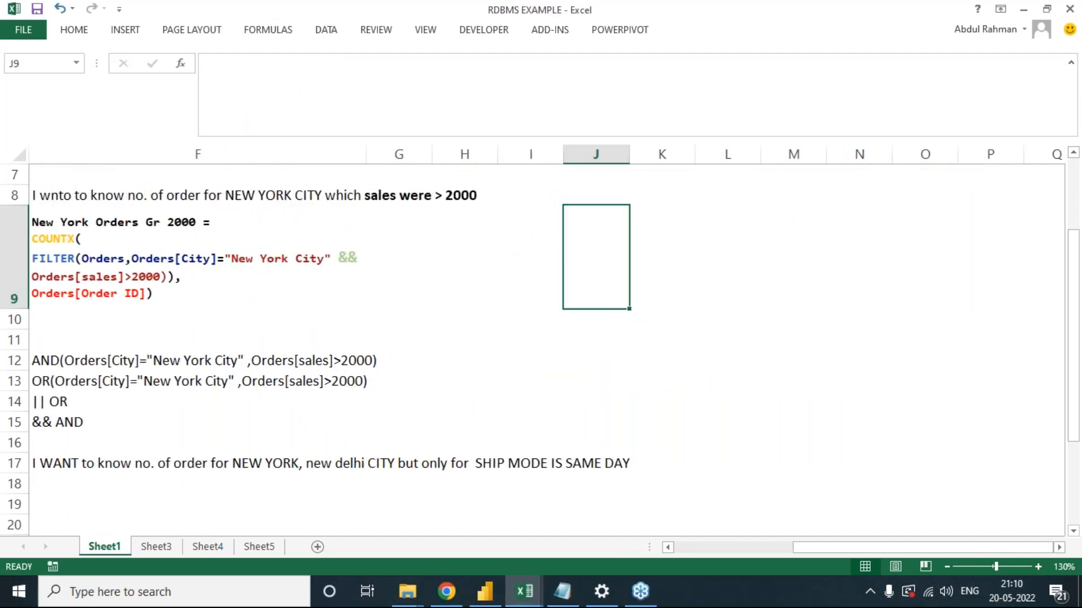
click(357, 81)
text(countx(FILTER(orders,(Orders[City]="New york city" || Orders[City]="New Delhi") && Orders[Ship Mode]="same day"),Orders[Order ID]))
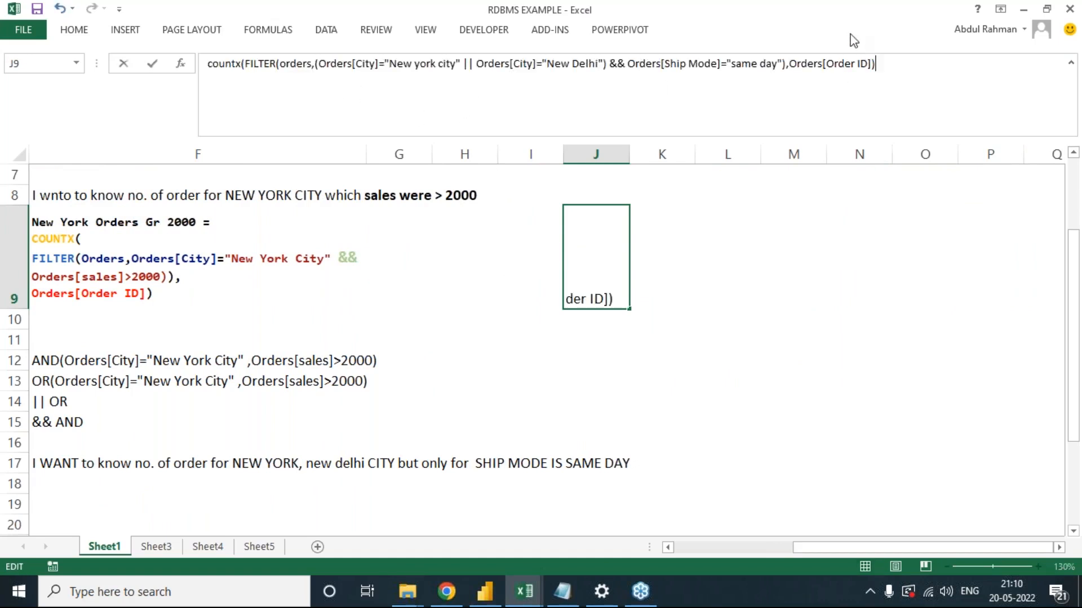
Examine the || operator and the parentheses enclosing the two city conditions in the J9 formula.
key(alt+Tab)
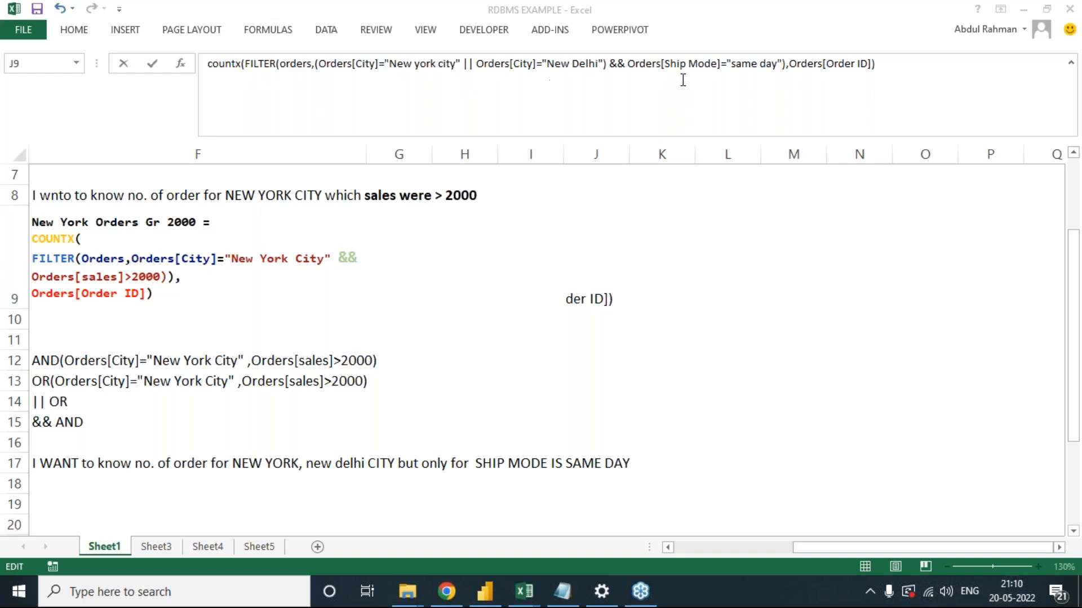
click(254, 62)
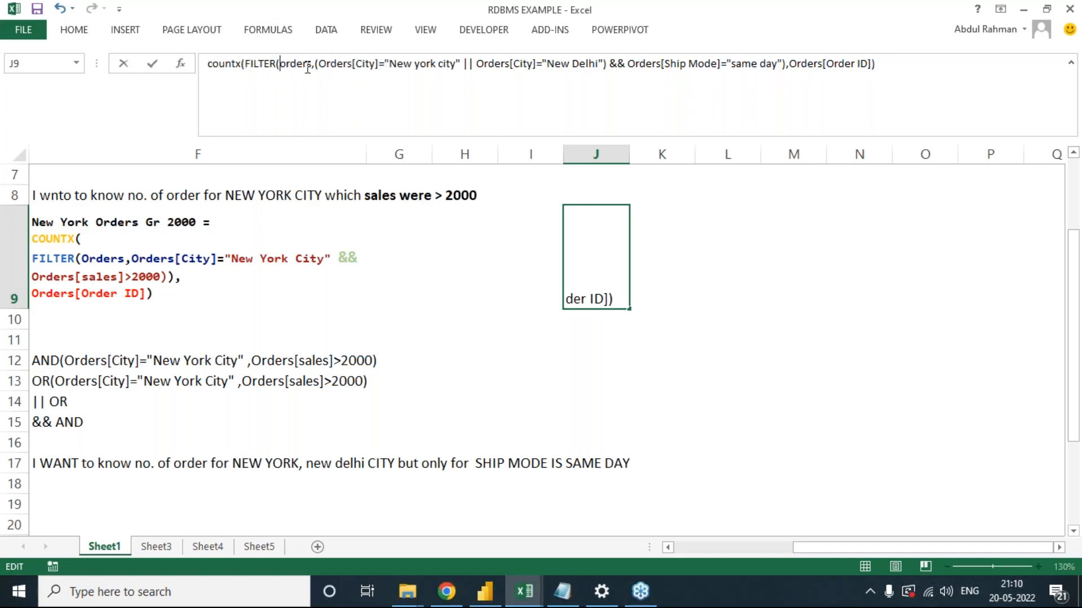
drag(280, 65, 596, 59)
drag(463, 62, 474, 62)
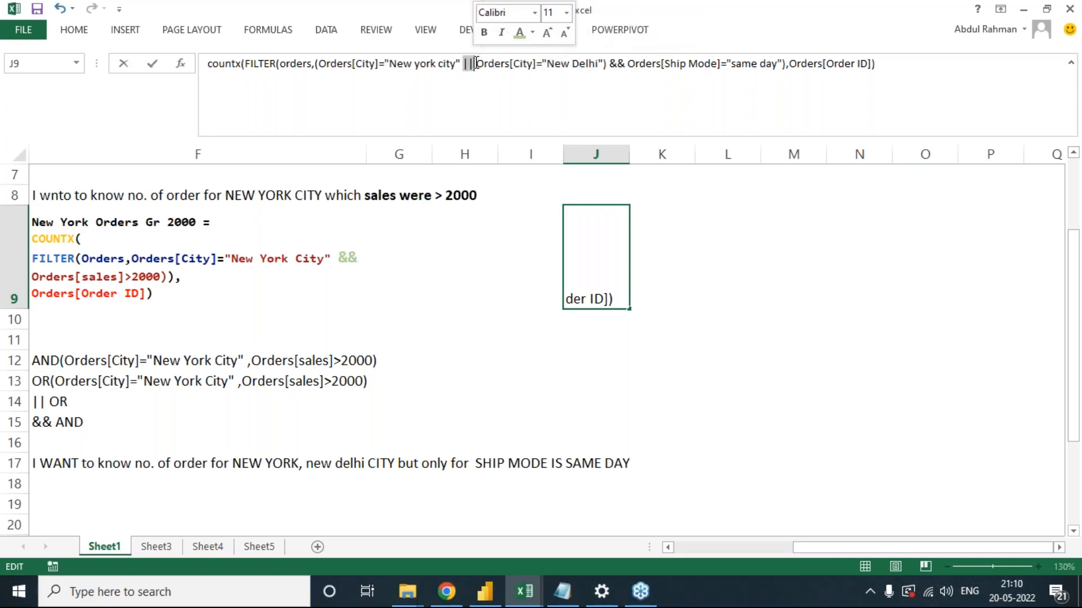
click(605, 65)
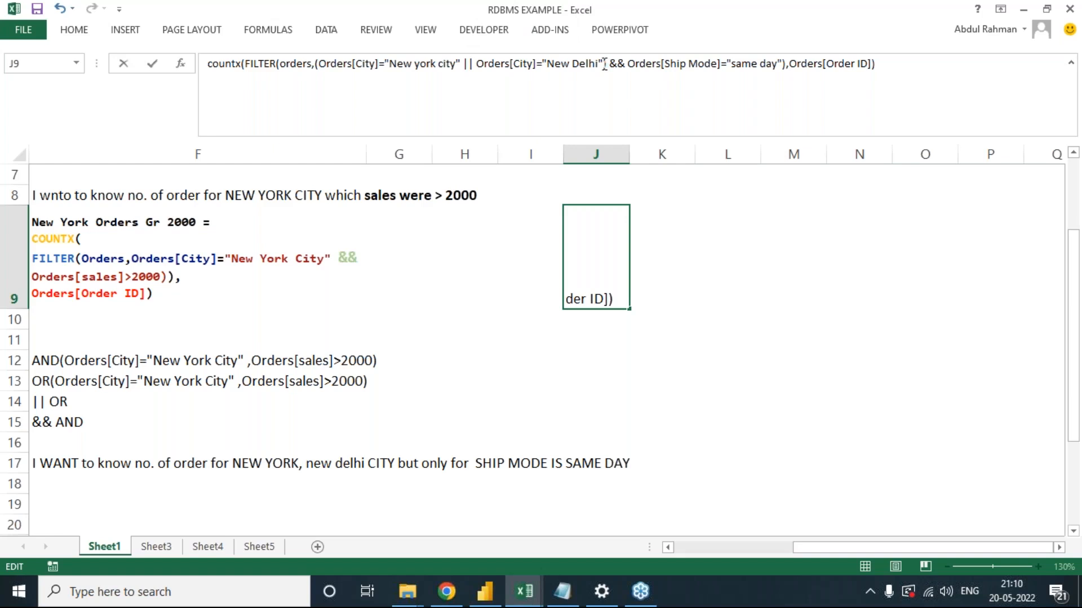
text())
Make the parenthesised New York or New Delhi condition in J9 bold and enlarge its font to 16.
drag(316, 63, 607, 60)
click(75, 31)
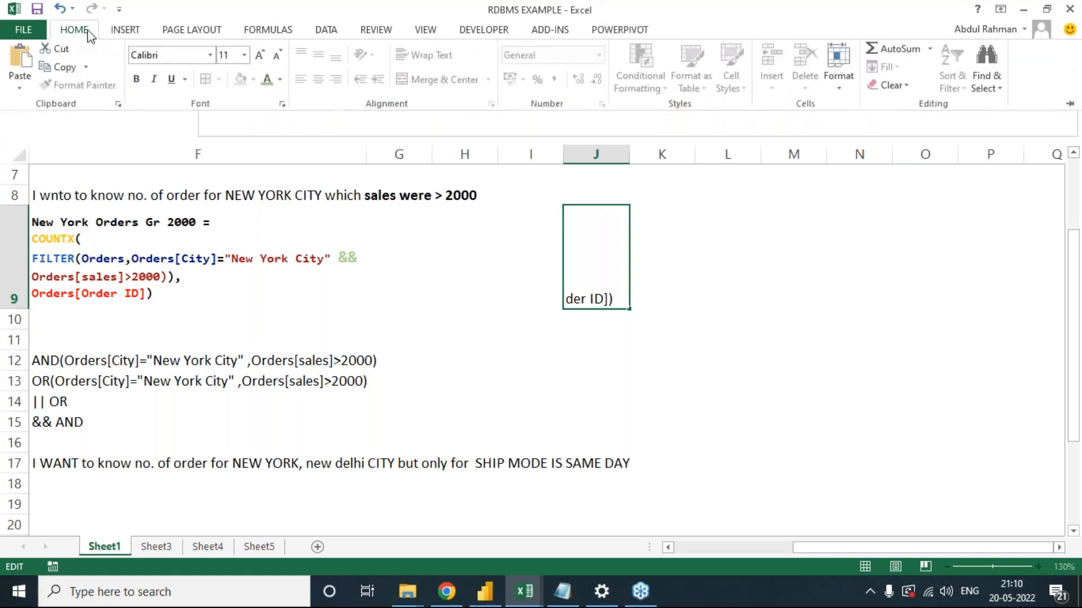
click(137, 82)
click(261, 59)
click(260, 59)
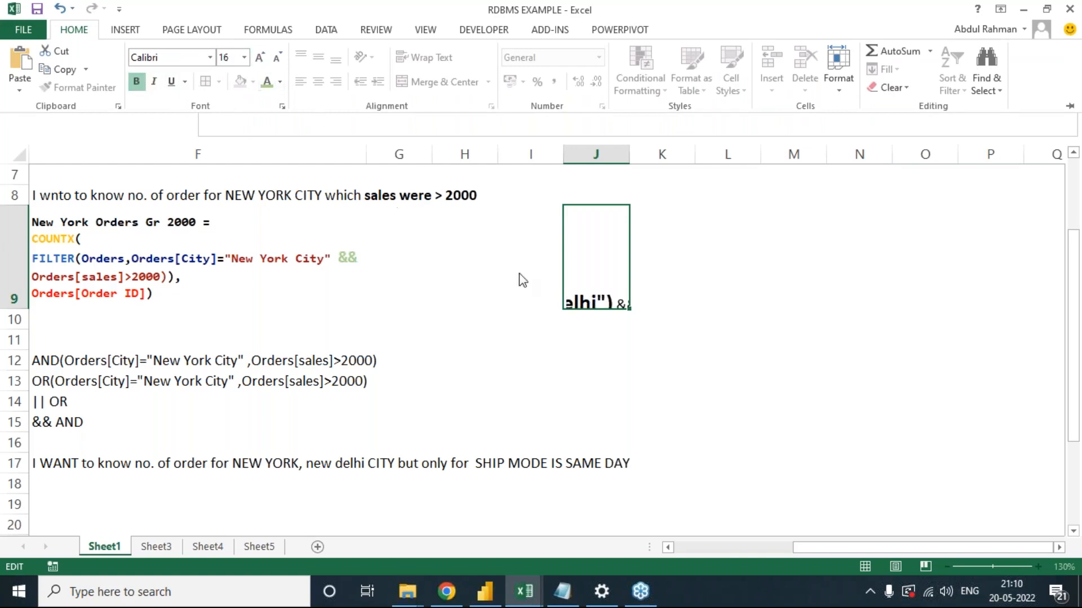
click(647, 293)
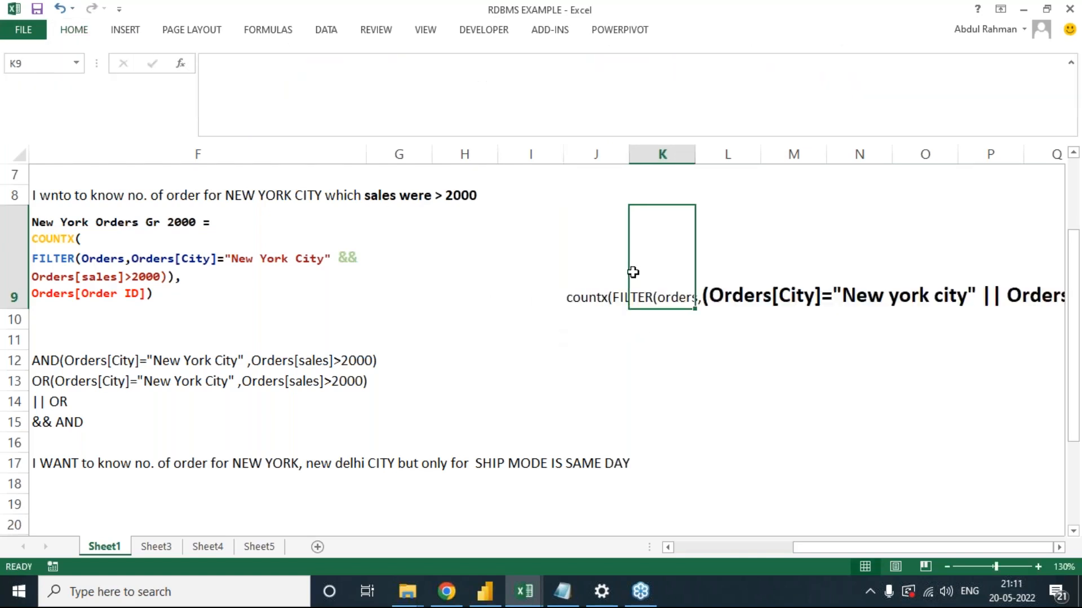
Reduce the font size of the parenthesised city condition in J9 and colour it light green.
click(594, 292)
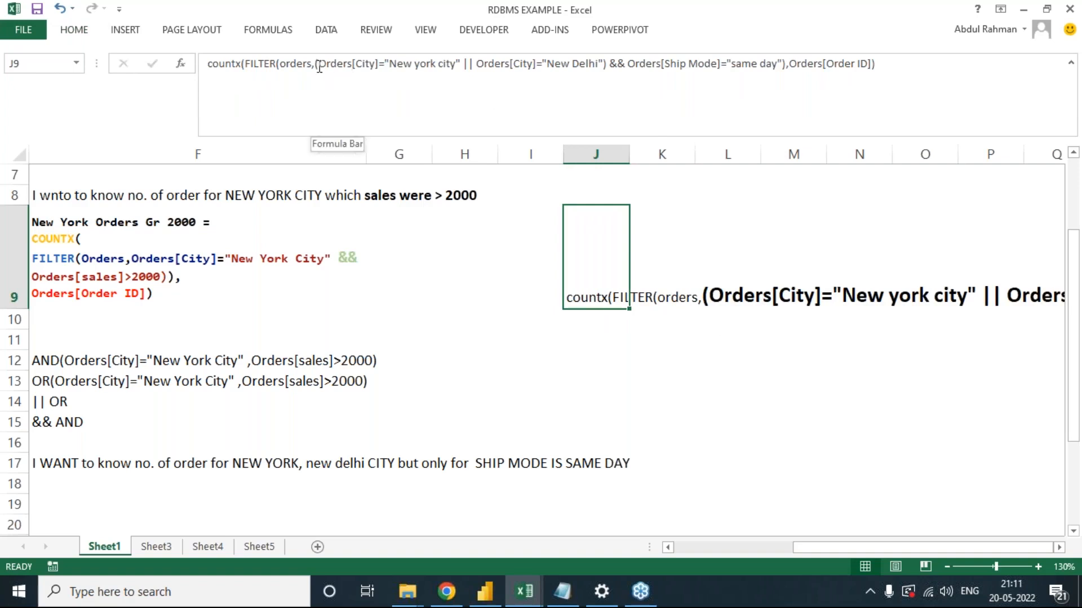
drag(315, 61, 607, 62)
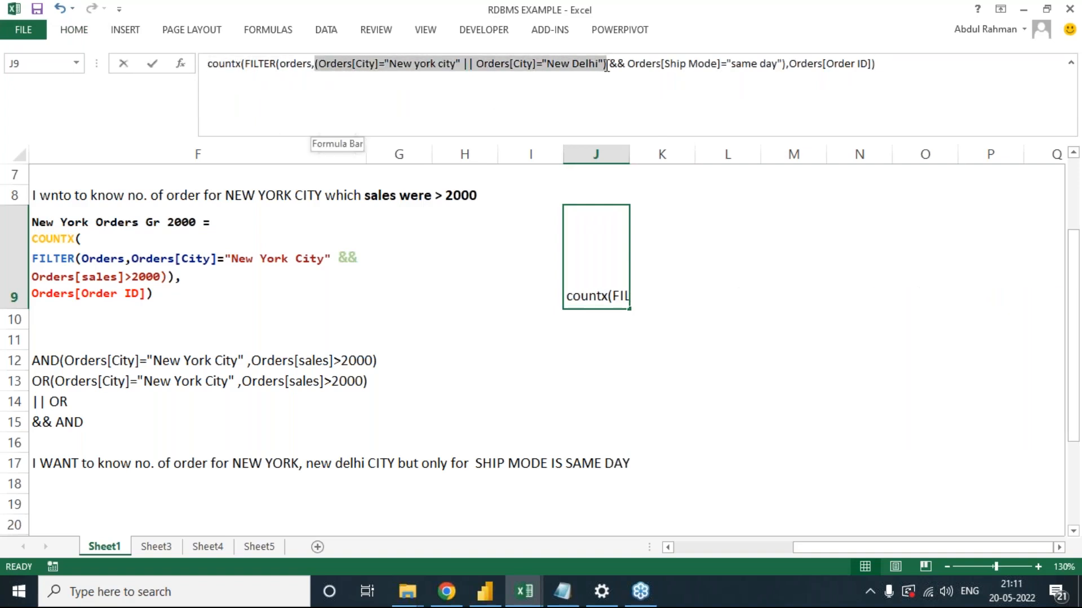
click(82, 32)
click(276, 59)
click(276, 59)
click(276, 59)
click(276, 59)
click(276, 59)
click(267, 83)
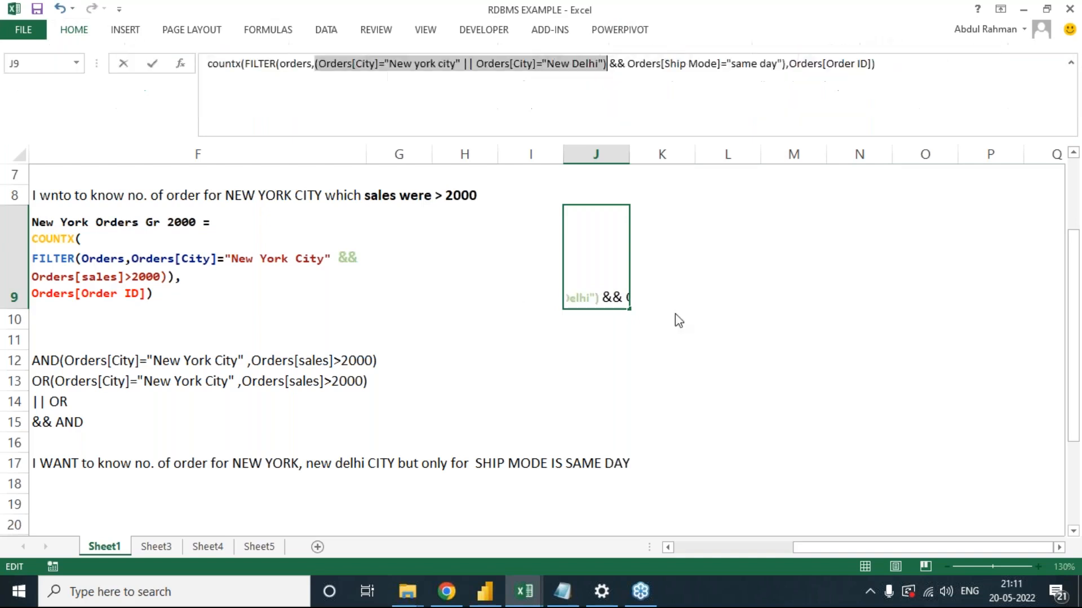
click(647, 308)
click(614, 286)
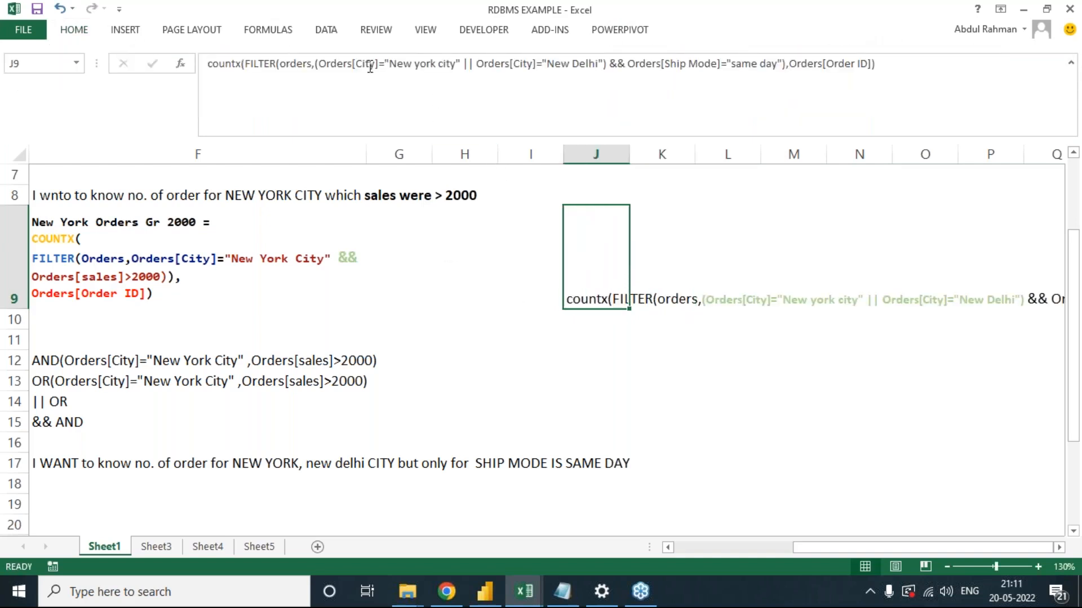
Remove the bold formatting from the parenthesised city condition in J9 and view the whole formula at 160% zoom.
drag(315, 64, 609, 64)
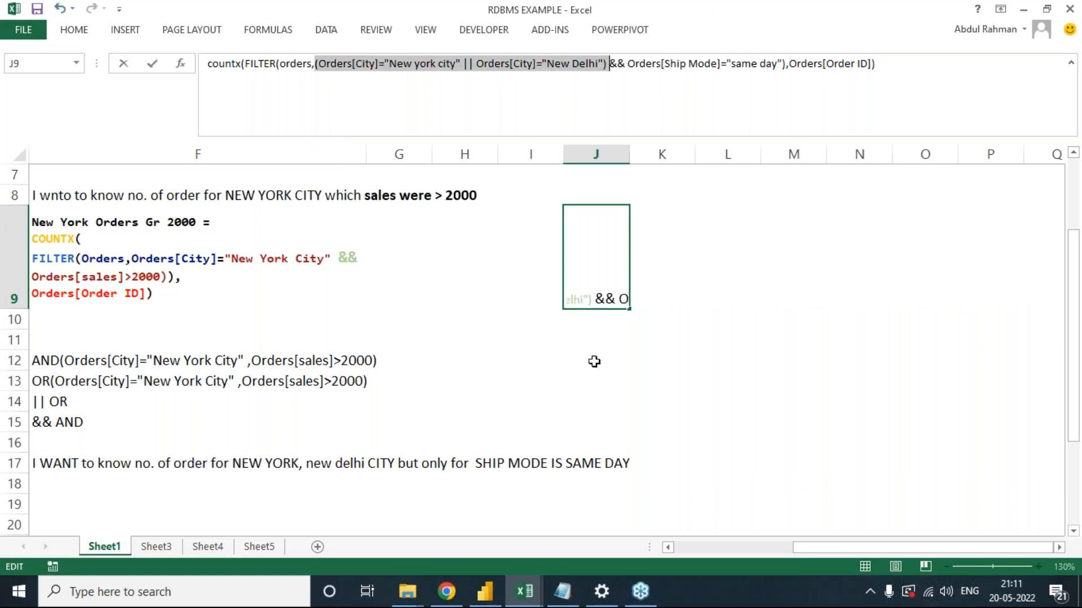
key(Tab)
key(Tab)
key(Tab)
key(Tab)
key(Tab)
key(Tab)
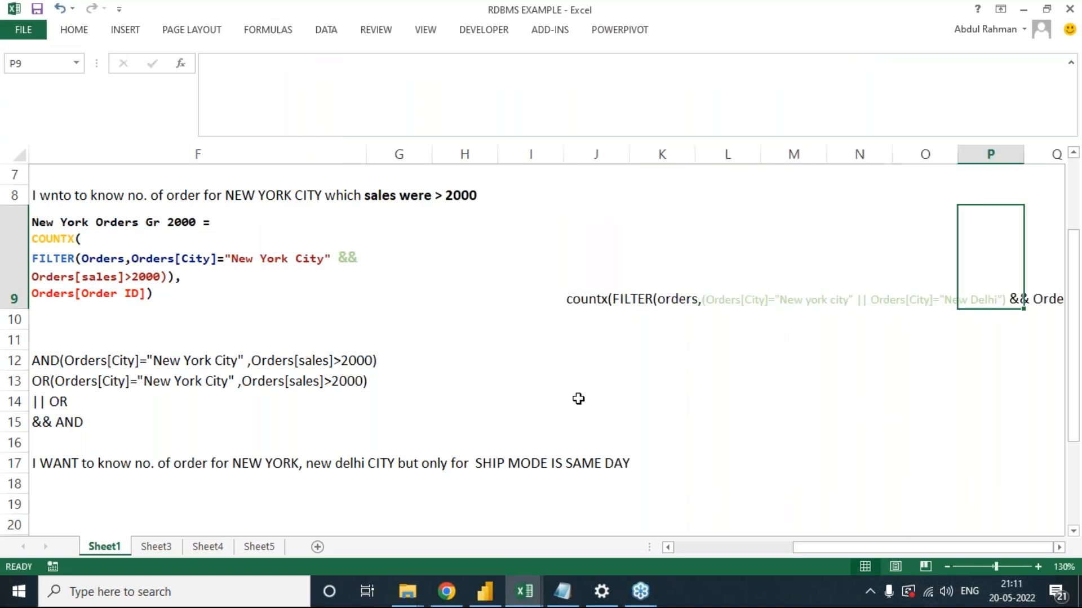
key(Tab)
key(Tab)
key(Tab)
ctrl+scroll(527, 394, up, 2)
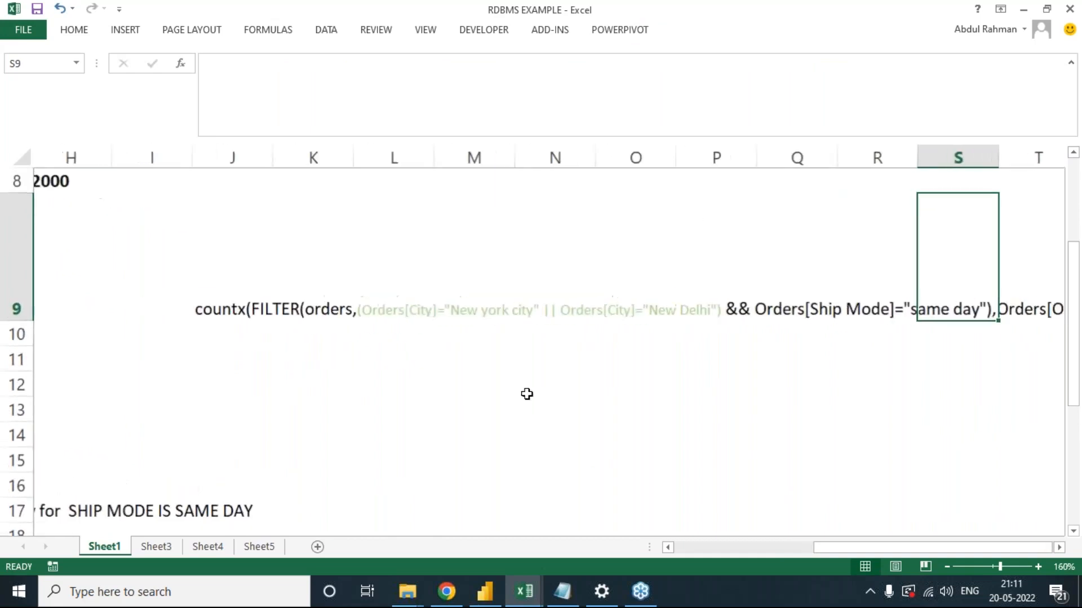
Apply bold to the parenthesised city condition in the J9 formula.
click(229, 310)
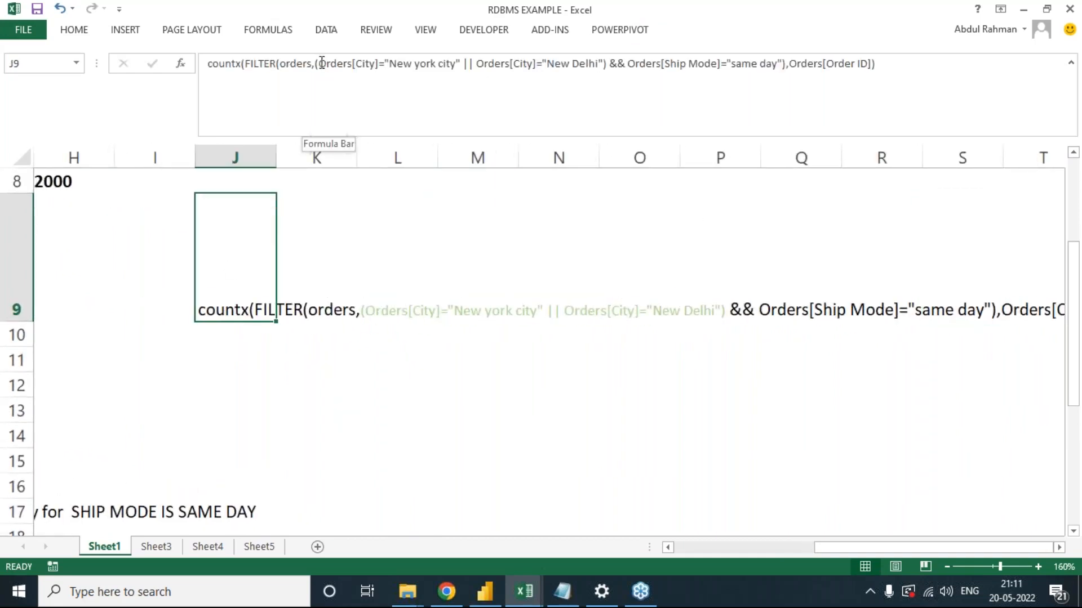
drag(315, 62, 611, 61)
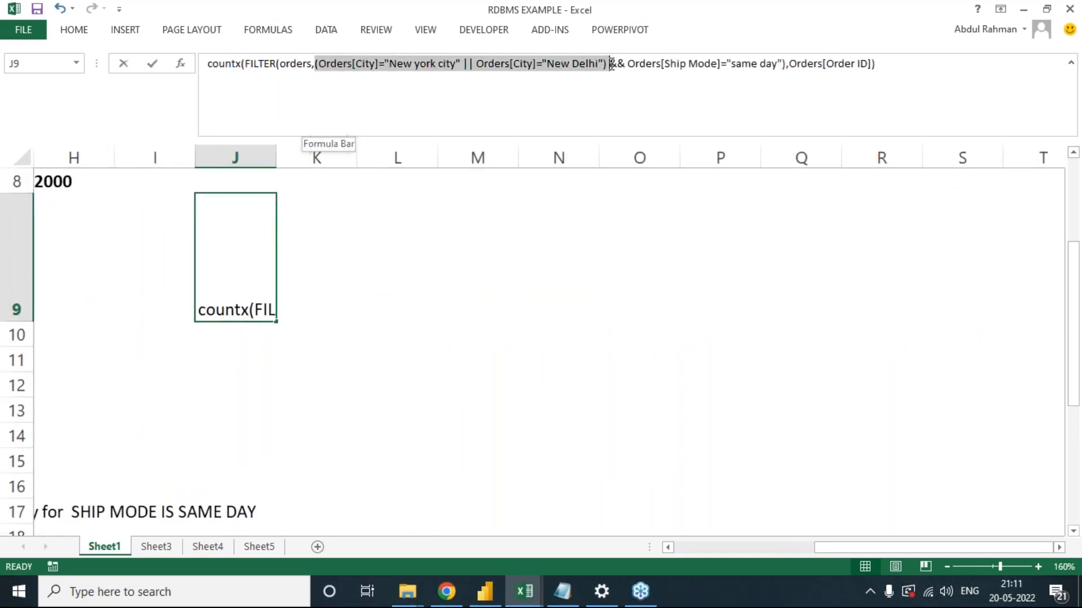
click(584, 404)
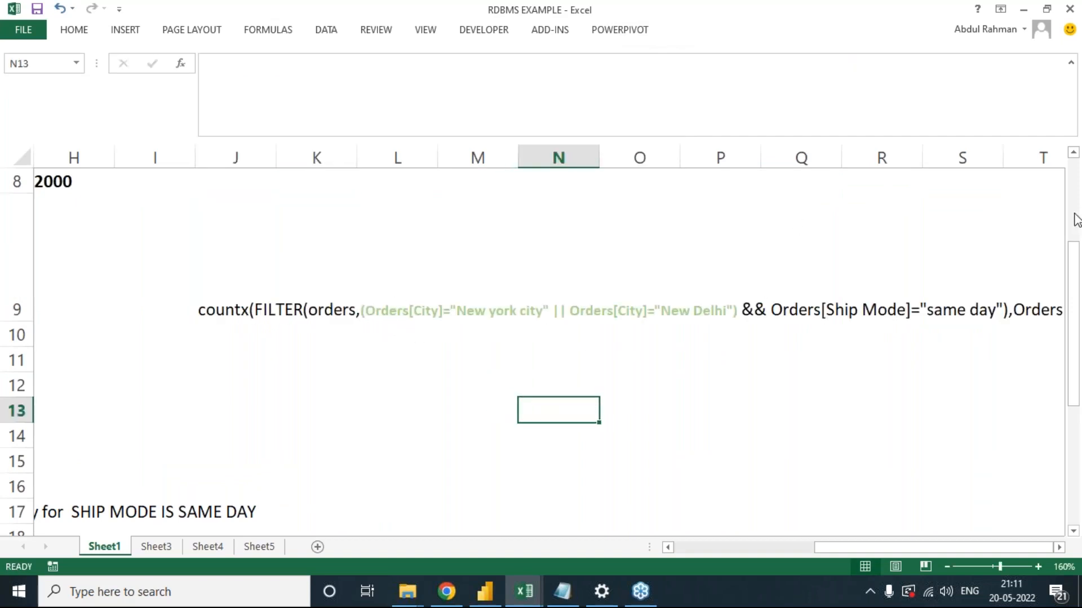
Annotate the J9 formula with a red pen, marking both parentheses, bracketing the city condition and underlining Orders[Ship Mode].
click(1010, 246)
click(941, 253)
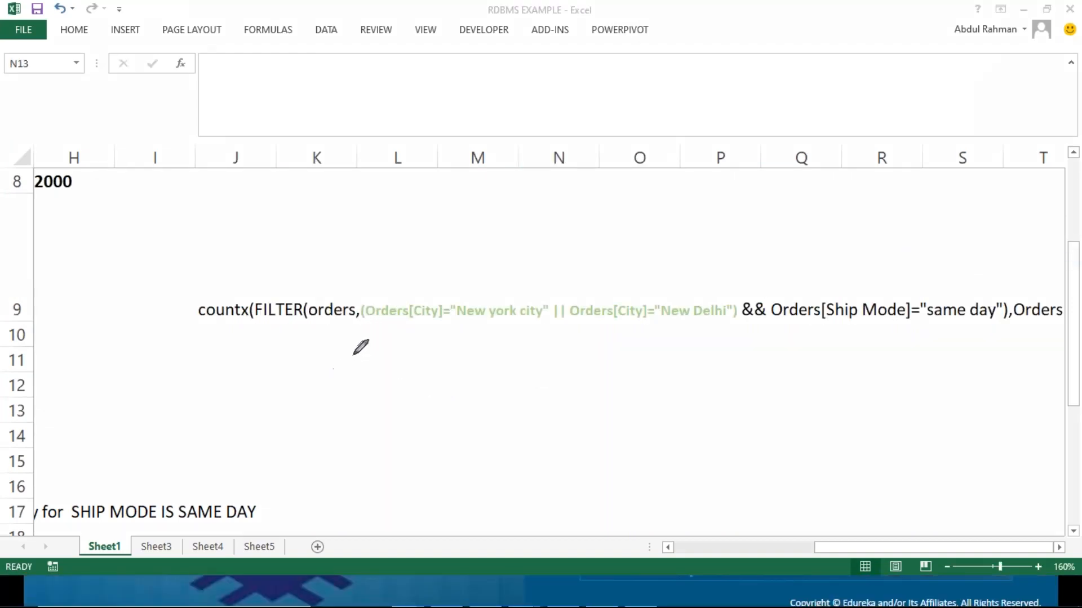
mouse_move(355, 355)
mouse_down()
mouse_move(361, 325)
mouse_move(370, 332)
mouse_up()
mouse_move(741, 342)
mouse_down()
mouse_move(732, 328)
mouse_move(740, 334)
mouse_up()
mouse_move(369, 288)
mouse_down()
mouse_move(702, 282)
mouse_move(716, 294)
mouse_up()
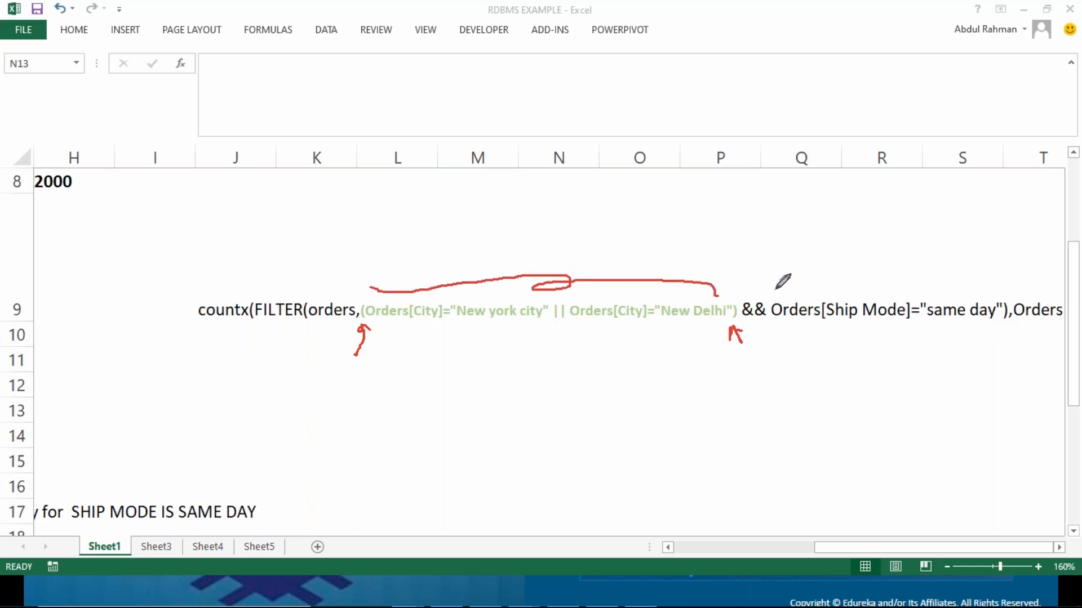
drag(765, 327, 883, 328)
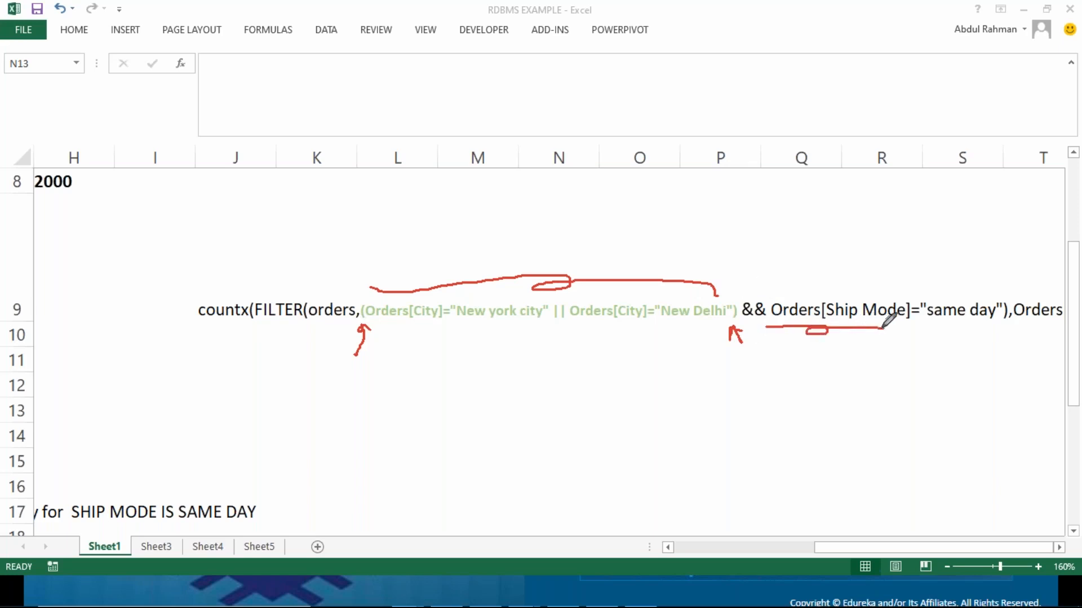
Draw a red pen box around the entire FILTER condition, from the city part through the same day part.
click(306, 271)
mouse_move(356, 262)
mouse_down()
mouse_move(366, 302)
mouse_move(353, 338)
mouse_up()
mouse_move(350, 262)
mouse_down()
mouse_move(998, 249)
mouse_move(1006, 337)
mouse_up()
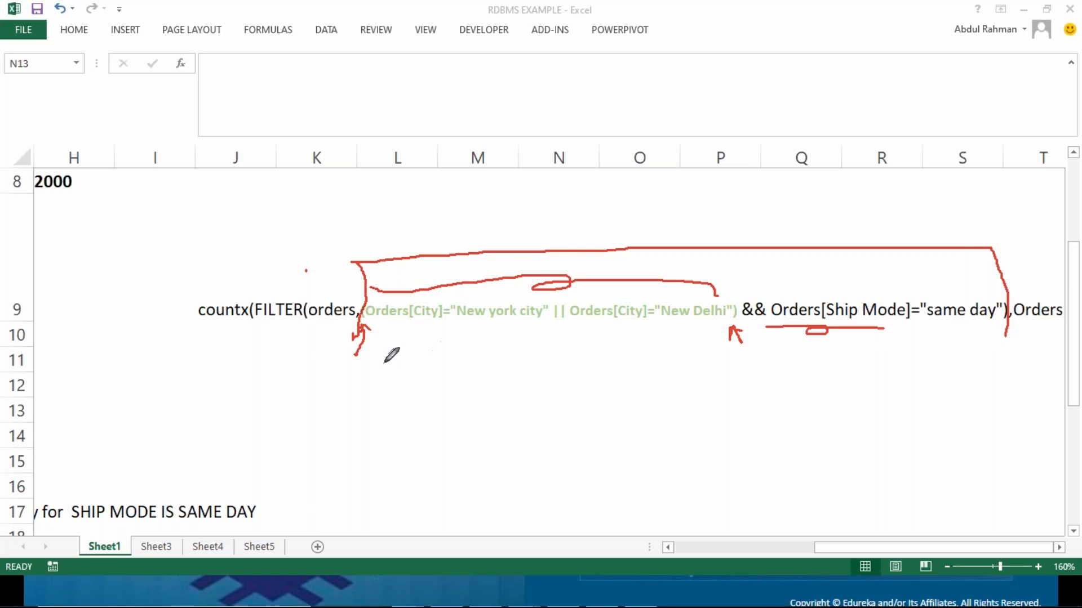
mouse_move(358, 332)
mouse_down()
mouse_move(354, 355)
mouse_move(601, 377)
mouse_move(888, 376)
mouse_move(998, 362)
mouse_move(1009, 331)
mouse_up()
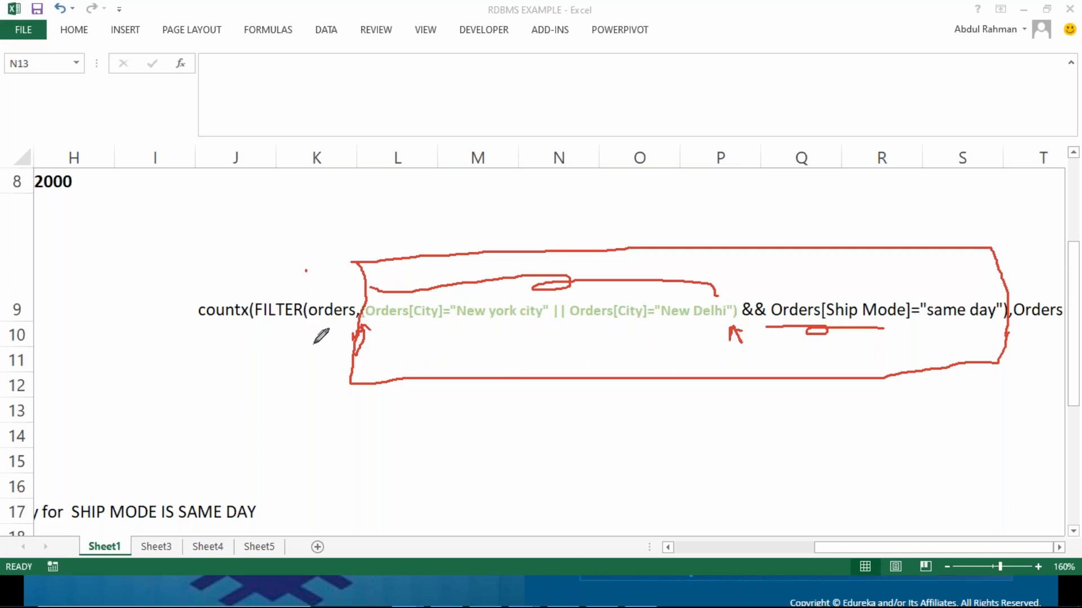
Mark both city conditions, the || operator, the && operator and the "same day" value with the red pen.
drag(323, 336, 325, 341)
drag(393, 333, 535, 335)
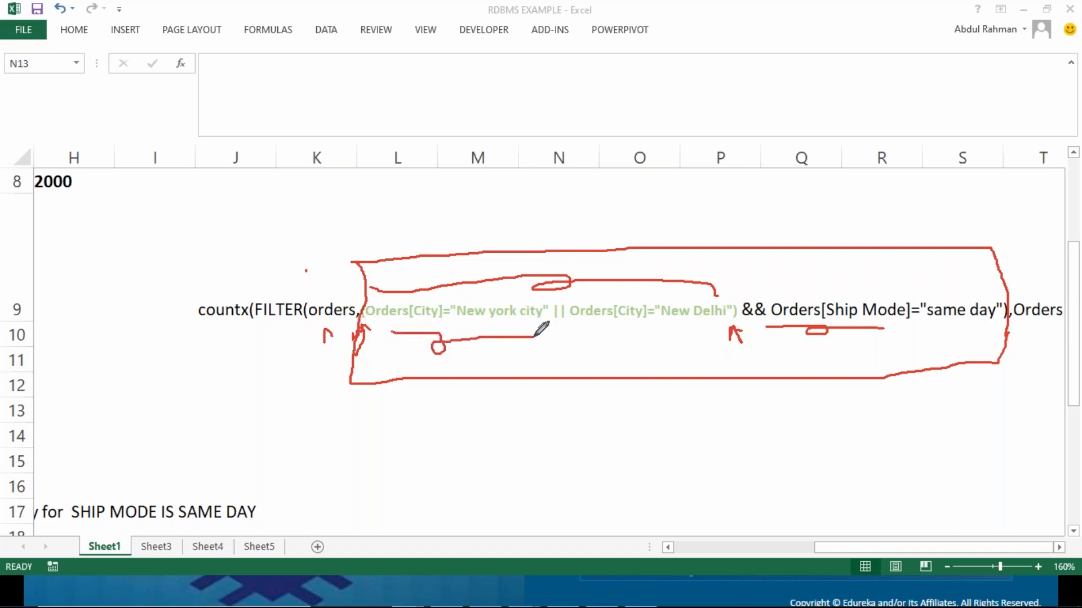
mouse_move(601, 332)
mouse_down()
mouse_move(645, 335)
mouse_move(657, 350)
mouse_move(690, 335)
mouse_up()
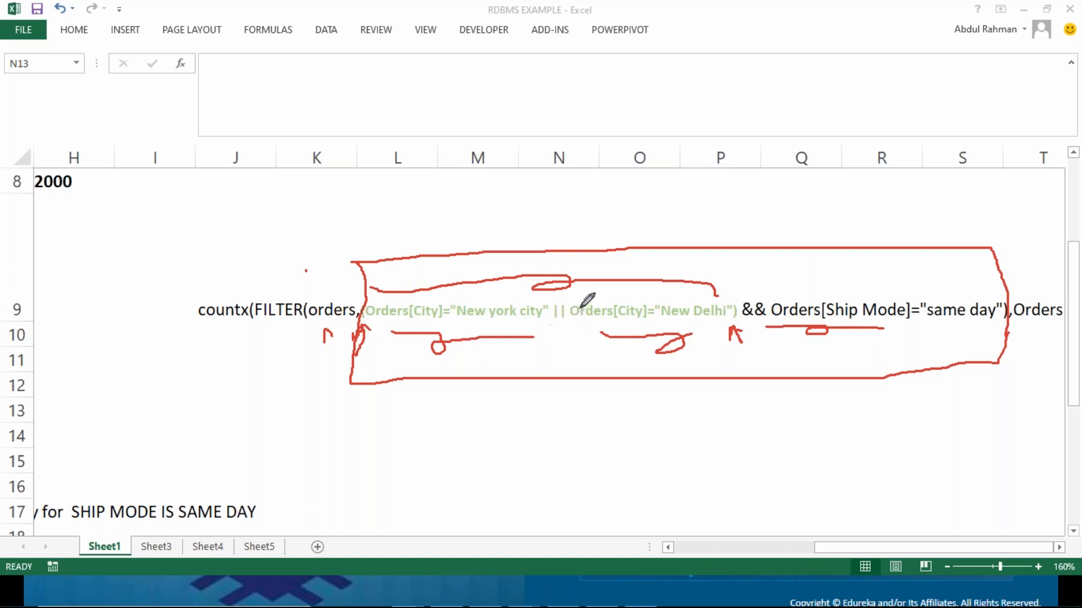
mouse_move(488, 331)
mouse_down()
mouse_move(513, 325)
mouse_move(569, 347)
mouse_up()
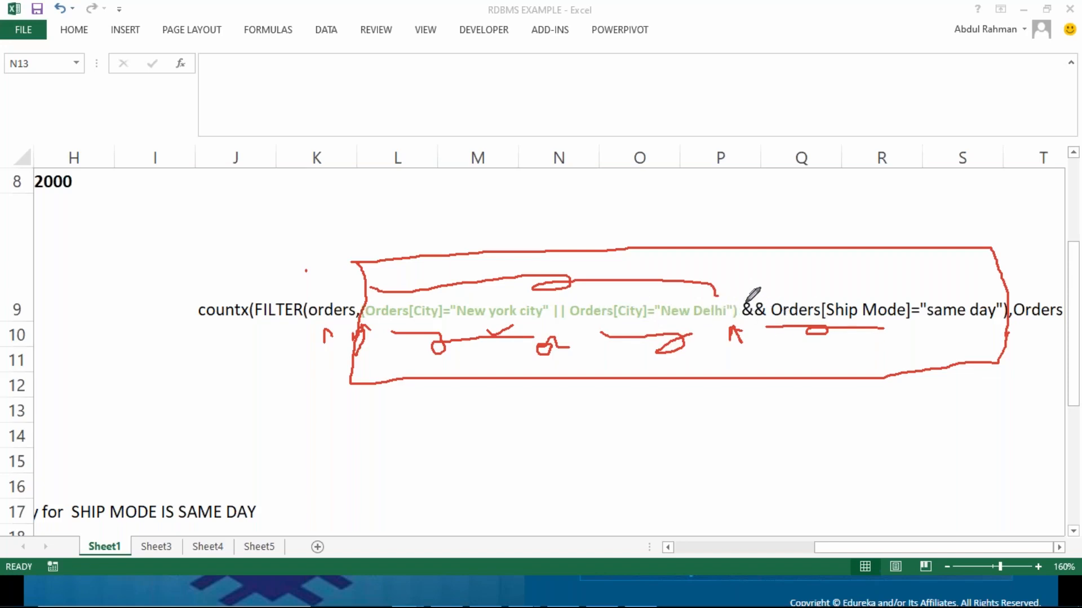
mouse_move(742, 300)
mouse_down()
mouse_move(765, 296)
mouse_move(770, 331)
mouse_move(745, 319)
mouse_move(742, 299)
mouse_up()
mouse_move(940, 334)
mouse_down()
mouse_move(972, 344)
mouse_move(992, 331)
mouse_up()
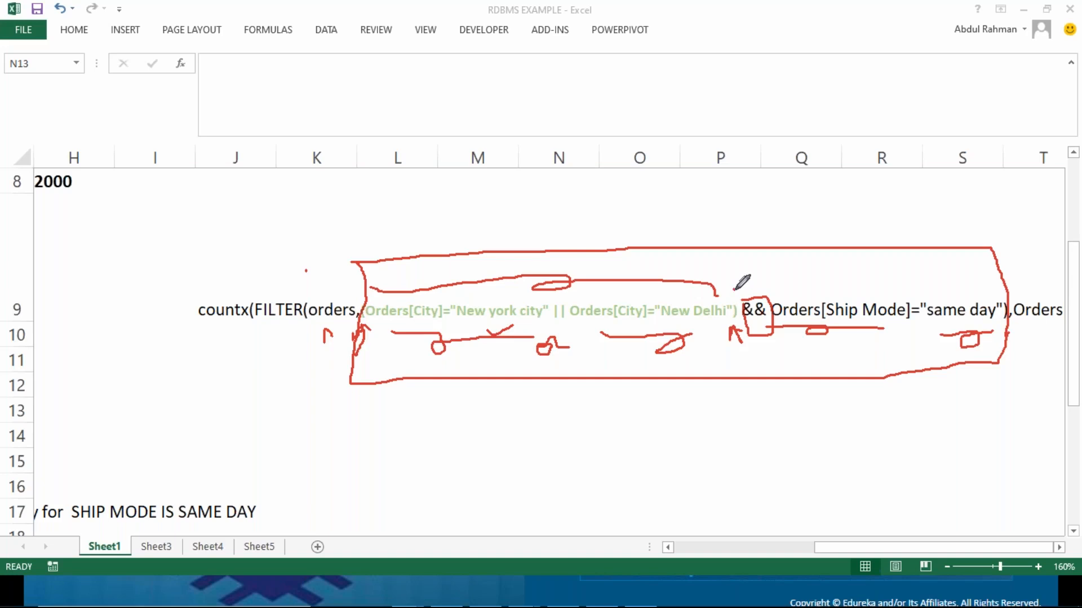
Trace the parentheses enclosing the city condition with the red pen, and clear all pen annotations.
mouse_move(734, 290)
mouse_down()
mouse_move(742, 307)
mouse_move(724, 330)
mouse_move(744, 314)
mouse_move(728, 285)
mouse_up()
drag(383, 287, 367, 291)
mouse_move(376, 329)
mouse_down()
mouse_move(383, 289)
mouse_move(434, 287)
mouse_up()
drag(717, 286, 738, 317)
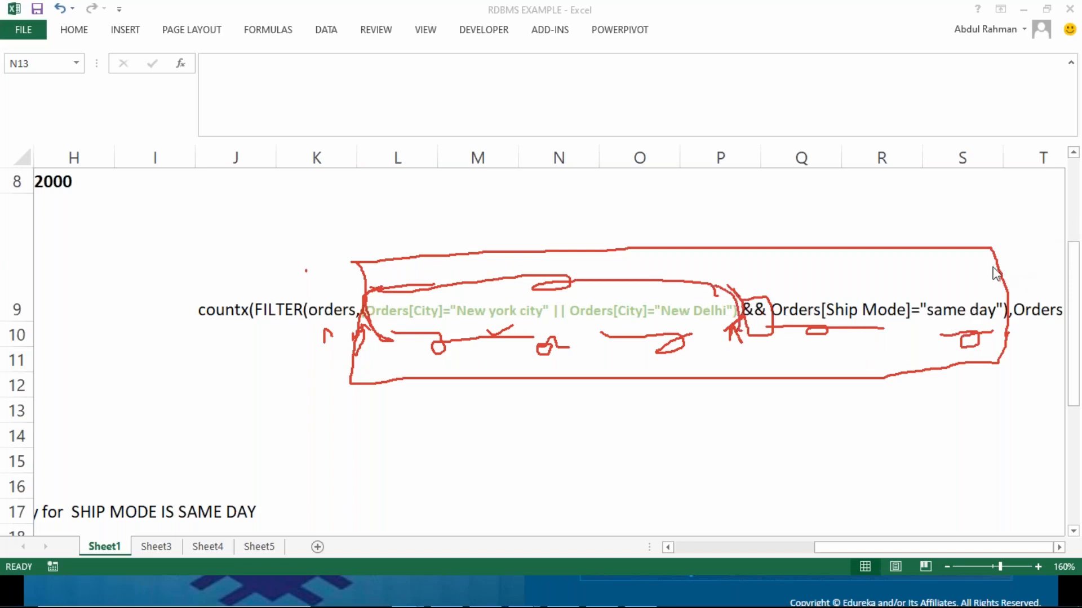
click(960, 330)
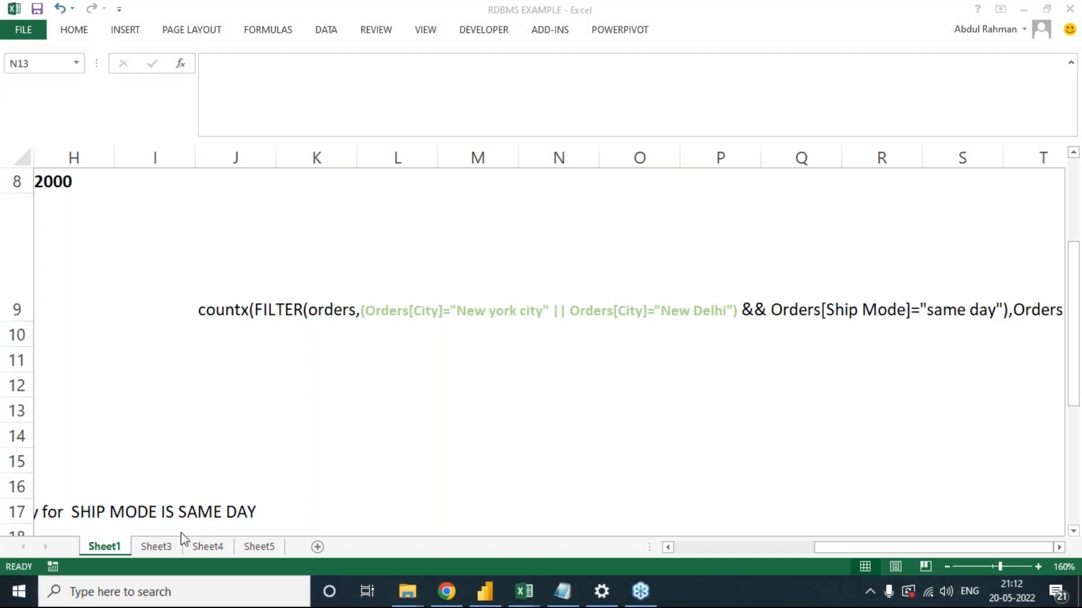
click(622, 309)
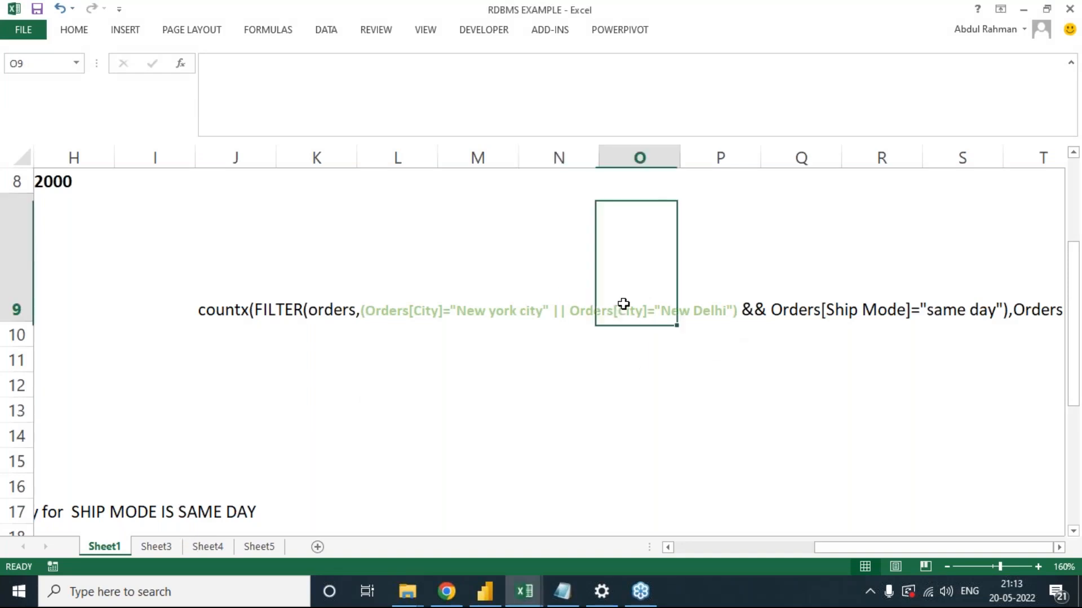
click(468, 321)
key(alt+Tab)
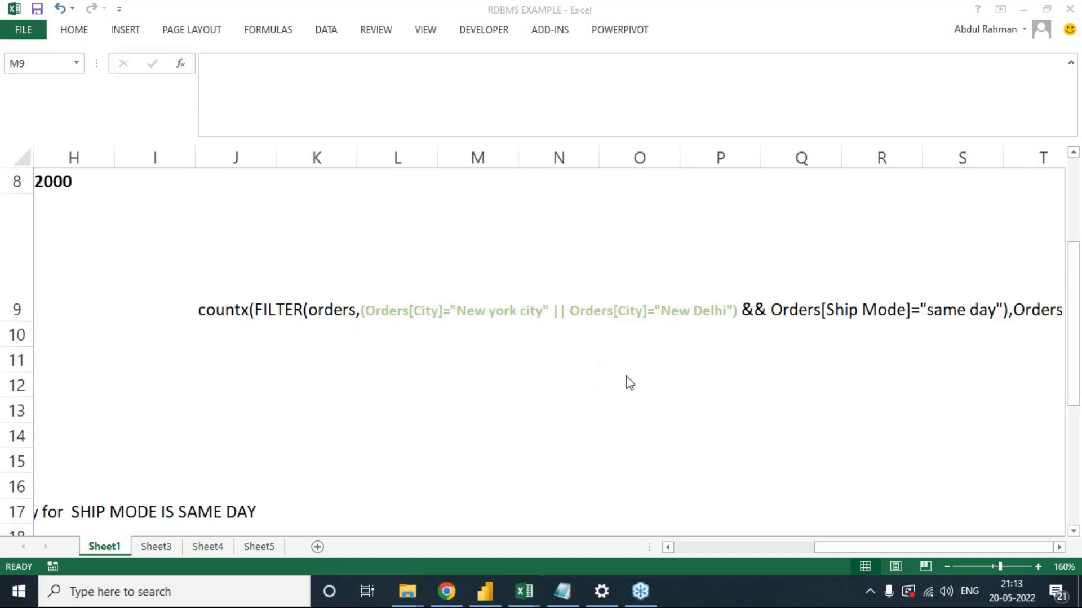
Delete the empty column E between the New York Orders and New York Orders Gr 2000 formulas.
click(824, 539)
drag(837, 543, 766, 545)
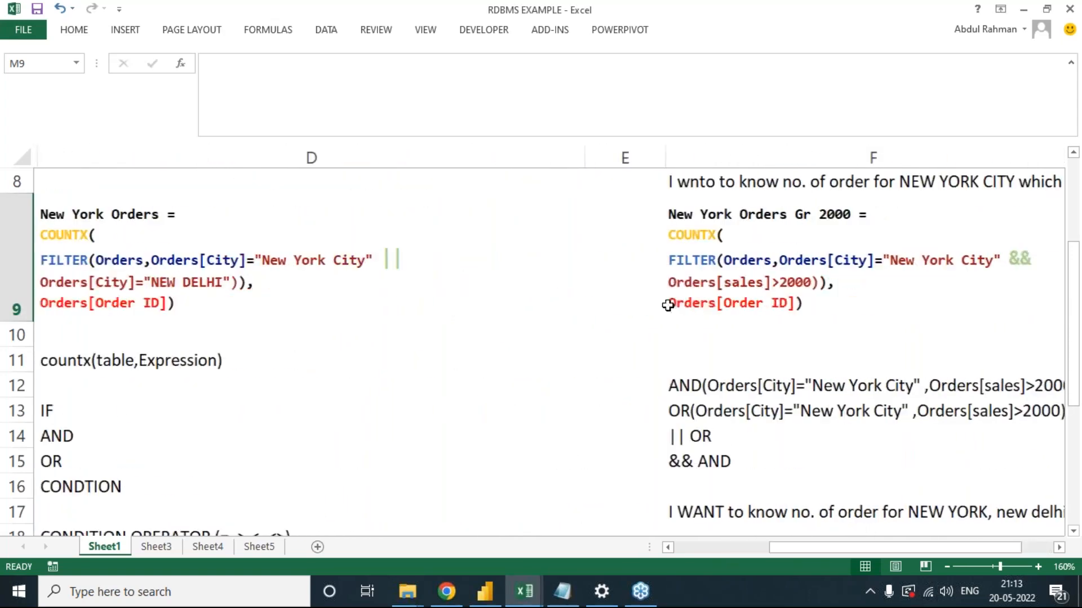
right_click(625, 159)
click(672, 293)
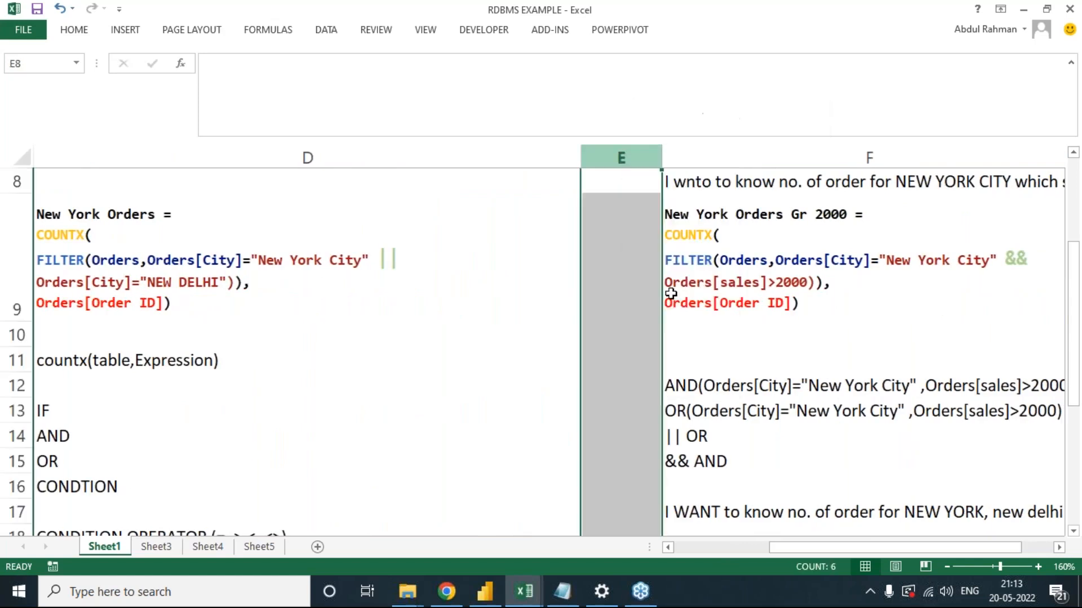
click(499, 403)
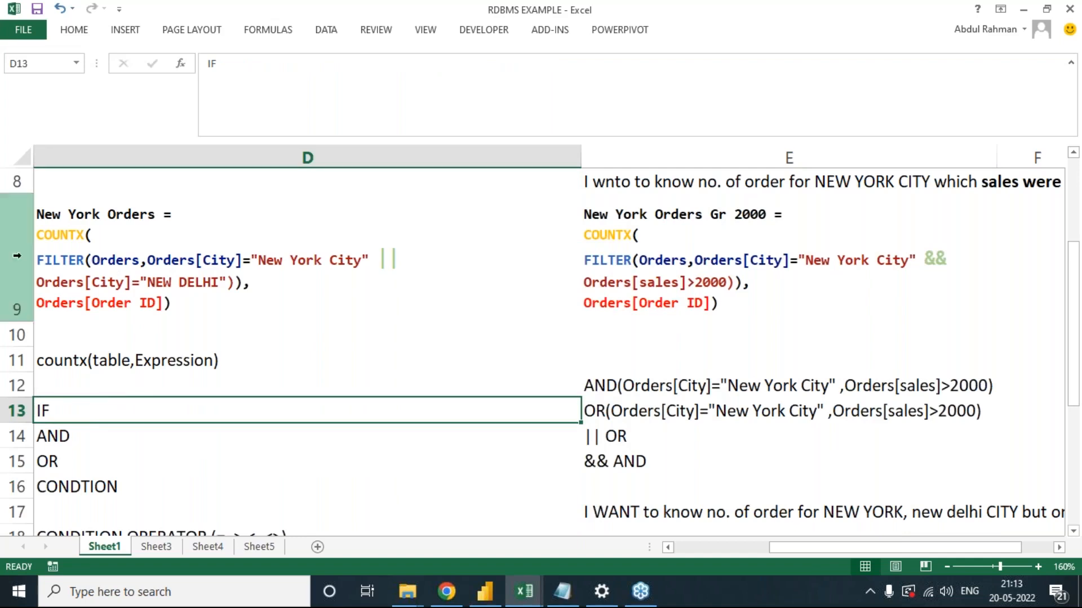
drag(68, 227, 669, 263)
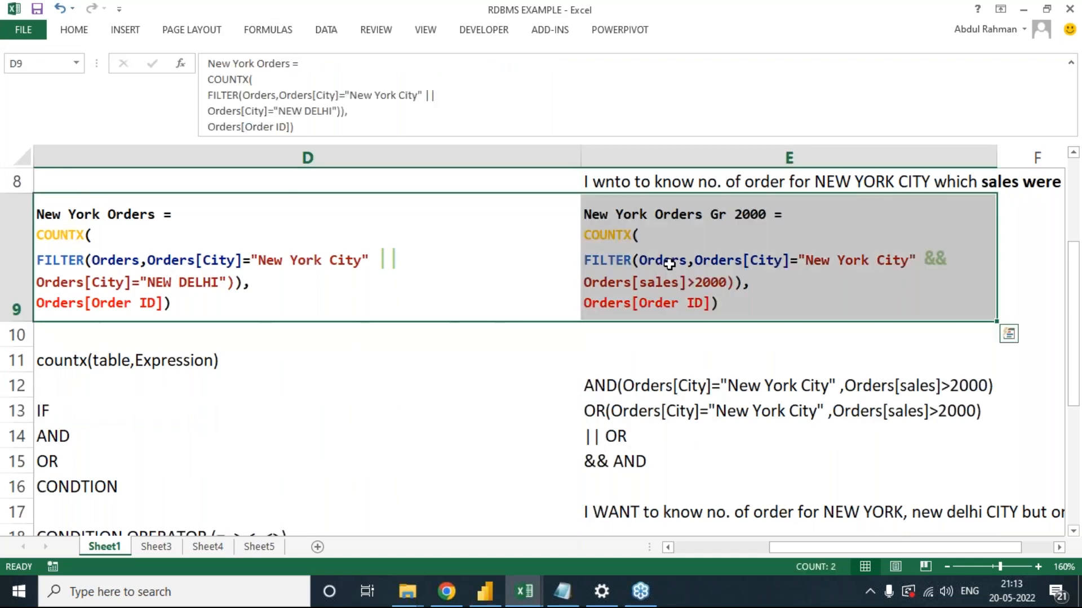
key(ctrl+c)
key(Escape)
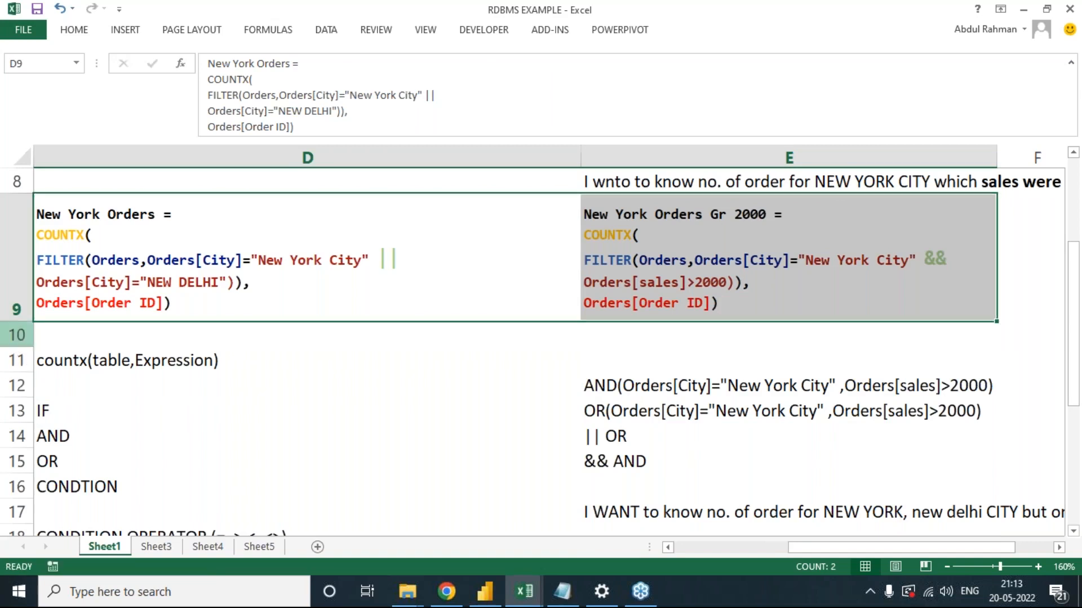
Insert five blank rows directly below the COUNTX formulas in row 9.
click(17, 335)
key(ctrl+plus)
key(ctrl+plus)
key(ctrl+plus)
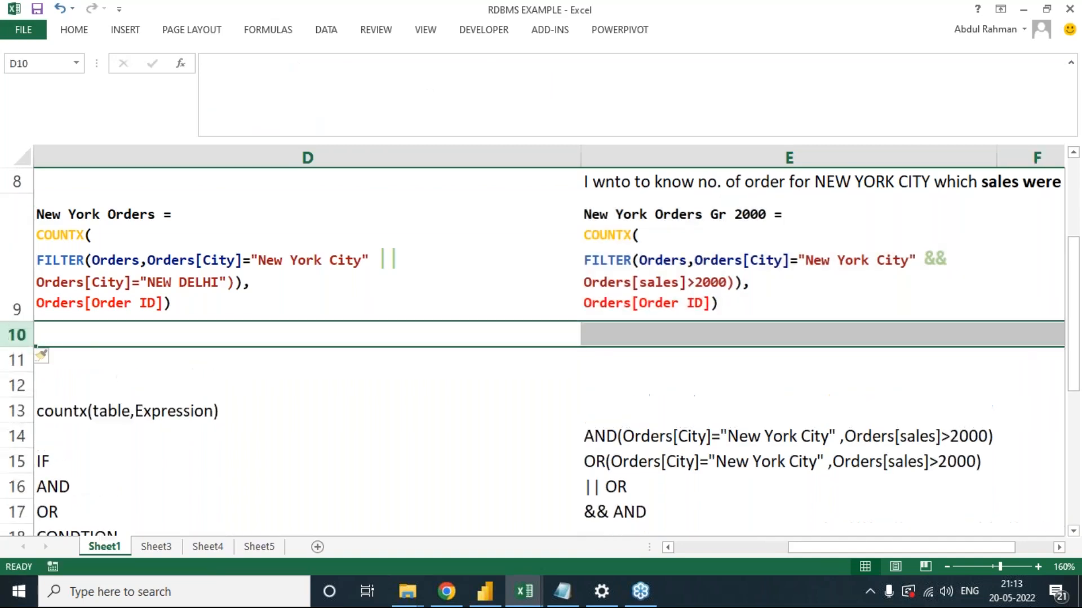
key(ctrl+plus)
key(ctrl+plus)
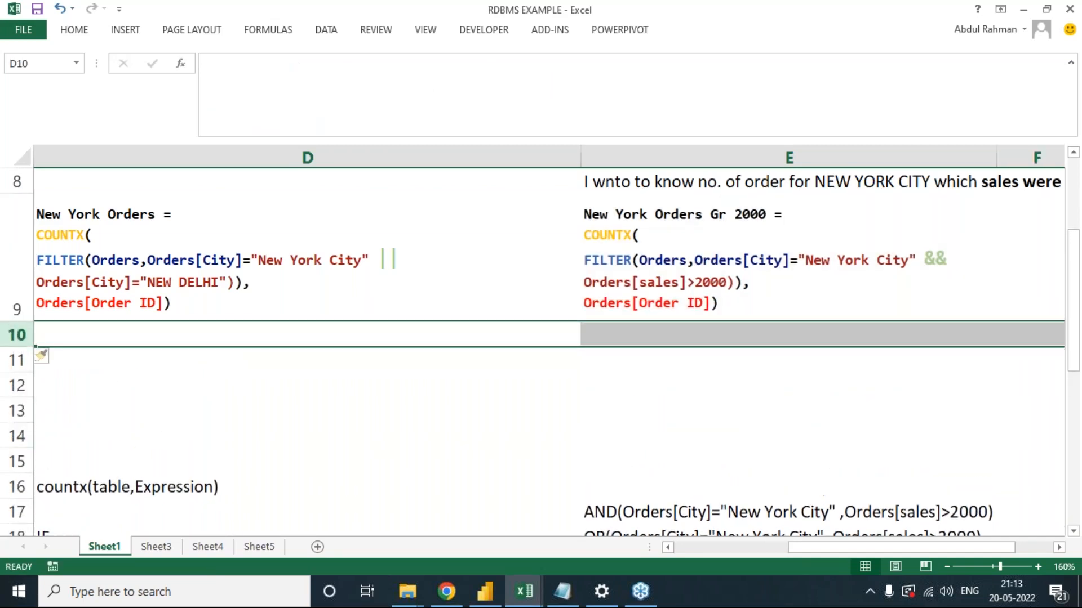
Copy both COUNTX formulas from D9:E9 into row 11, starting at D11.
click(270, 357)
click(115, 237)
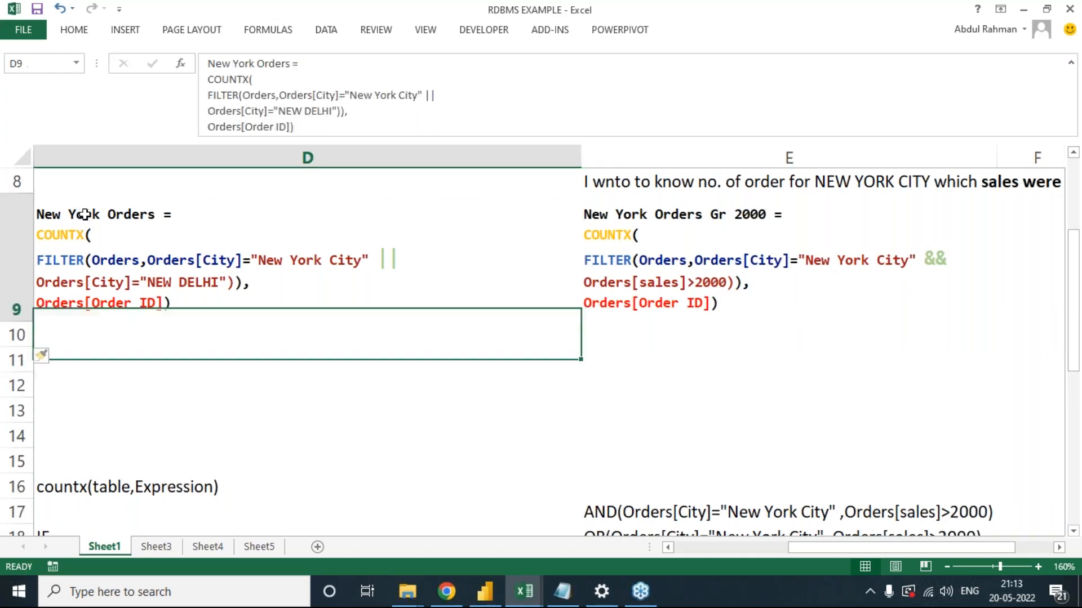
drag(483, 250, 652, 252)
key(ctrl+c)
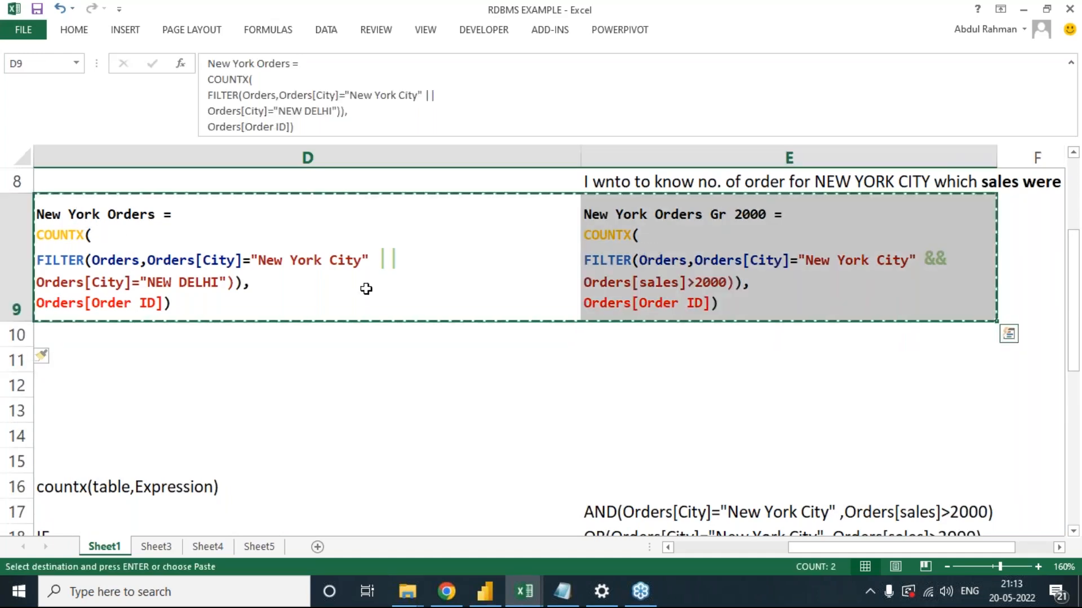
click(79, 366)
key(ctrl+v)
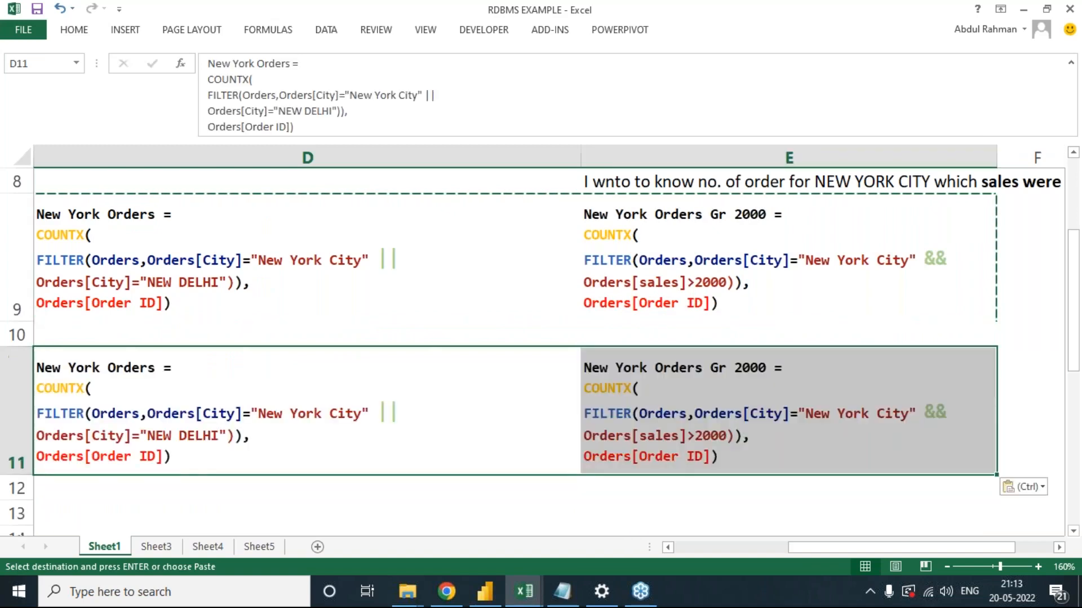
click(136, 397)
key(Escape)
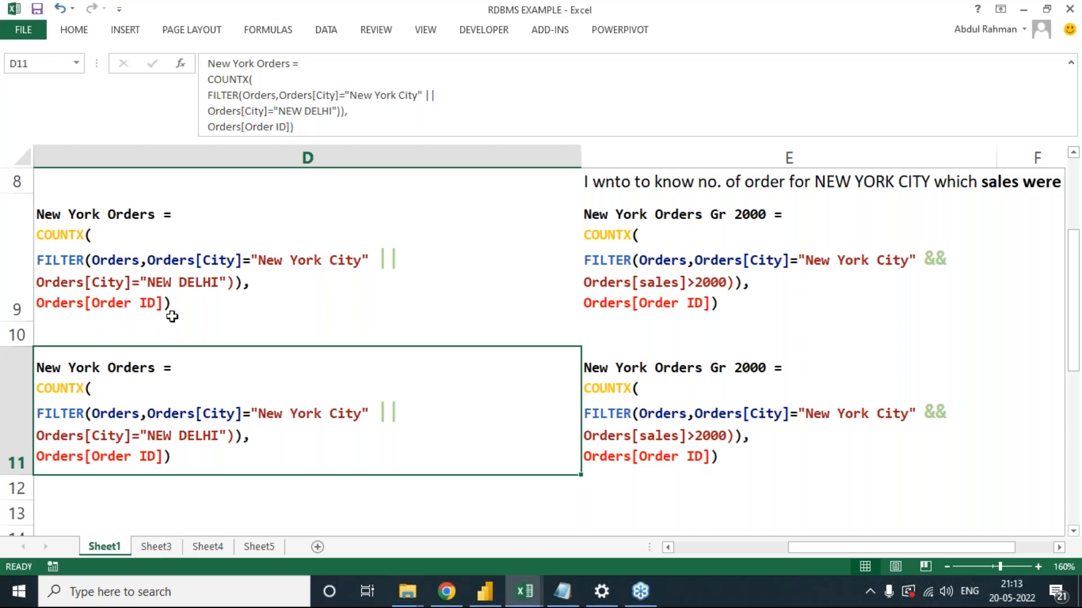
Insert two more blank rows at row 10, above the copied formulas.
click(22, 334)
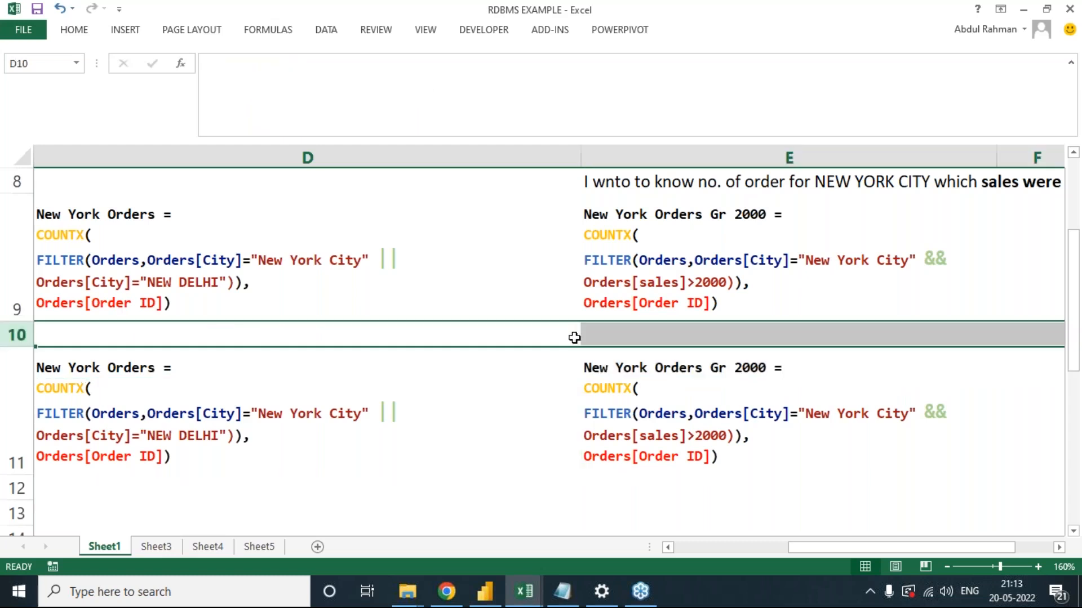
key(ctrl+plus)
key(ctrl+plus)
key(Down)
key(Down)
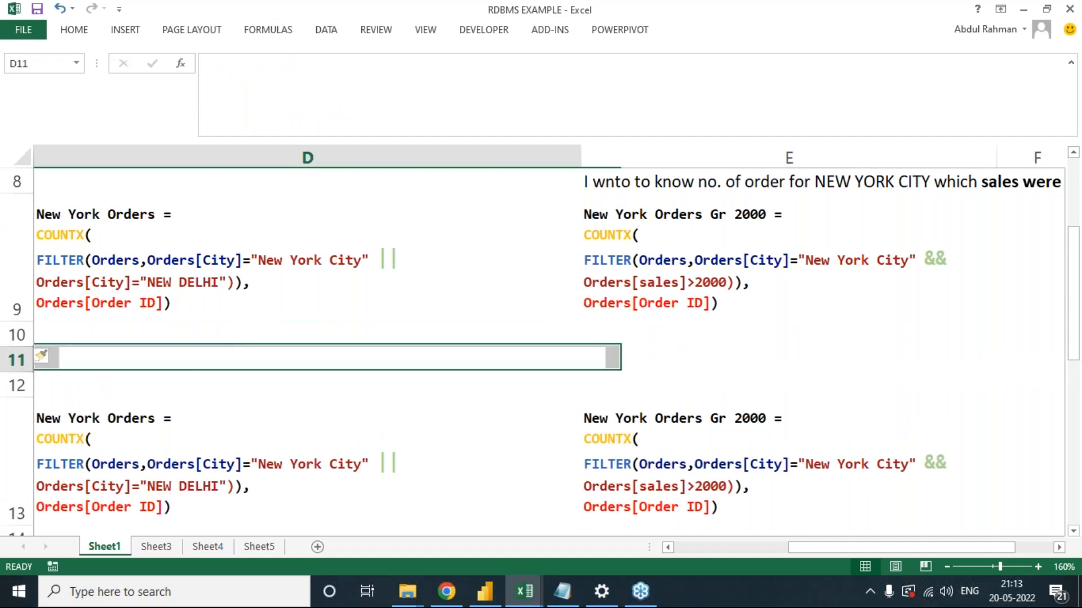
key(Right)
Enter the heading "Total Sales in New York city" in D12, above the copied New York Orders formula.
click(307, 385)
text(No )
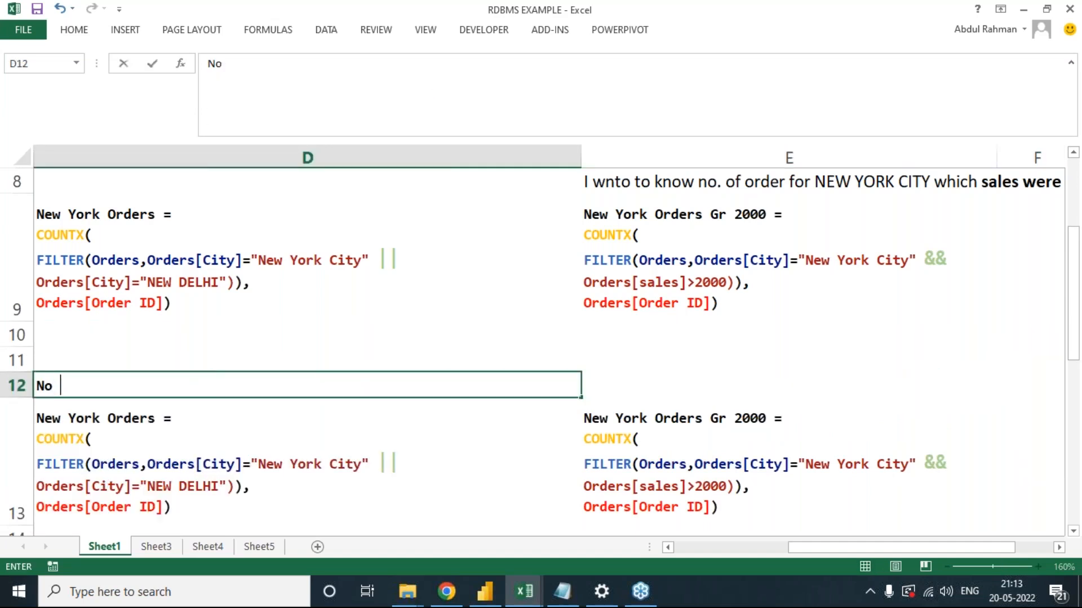
text(Total Sales)
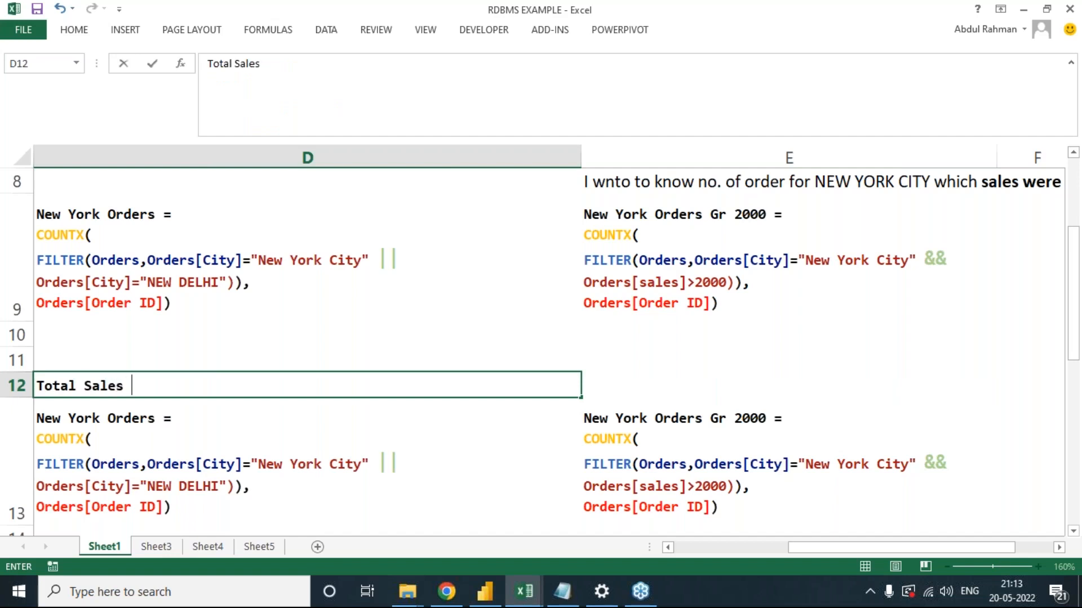
text( in New York)
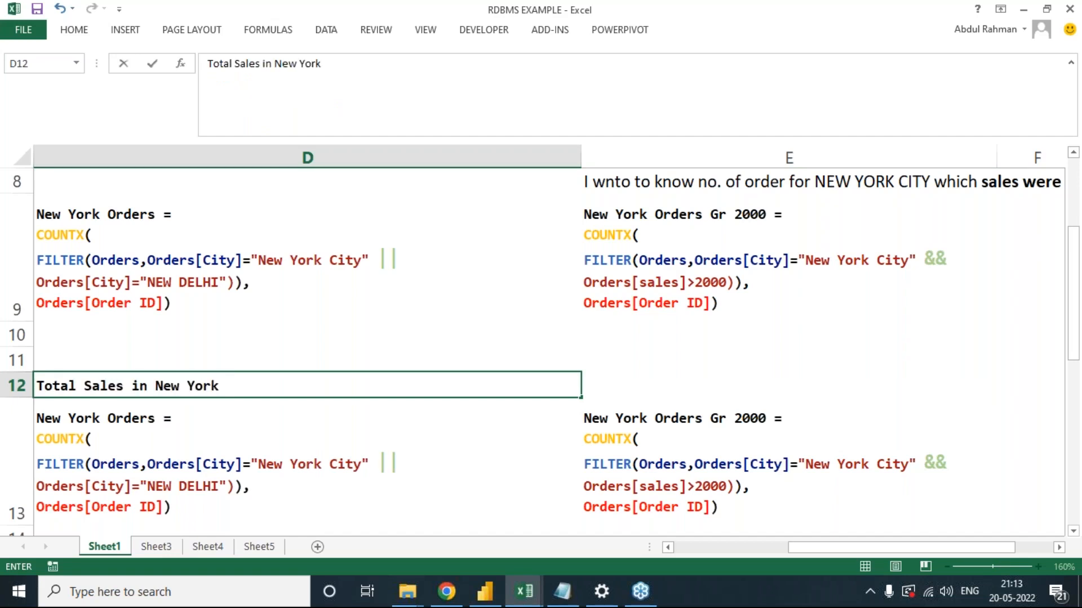
text( city)
key(Return)
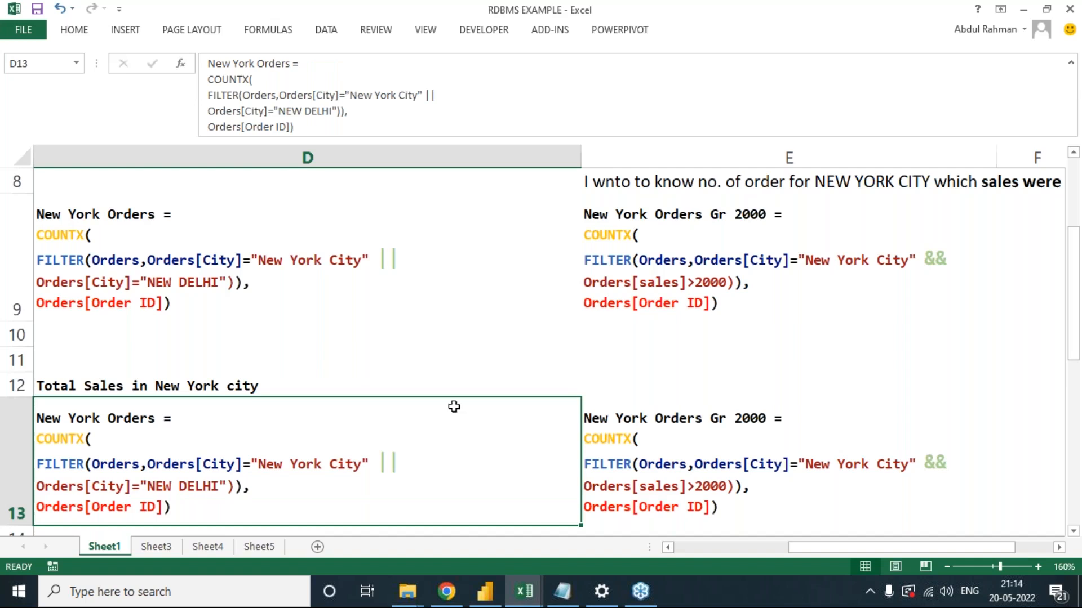
Insert blank rows across rows 14 to 17, below the copied formulas in row 13.
scroll(454, 406, down, 1)
scroll(454, 406, down, 1)
drag(17, 361, 12, 437)
key(ctrl+shift+equal)
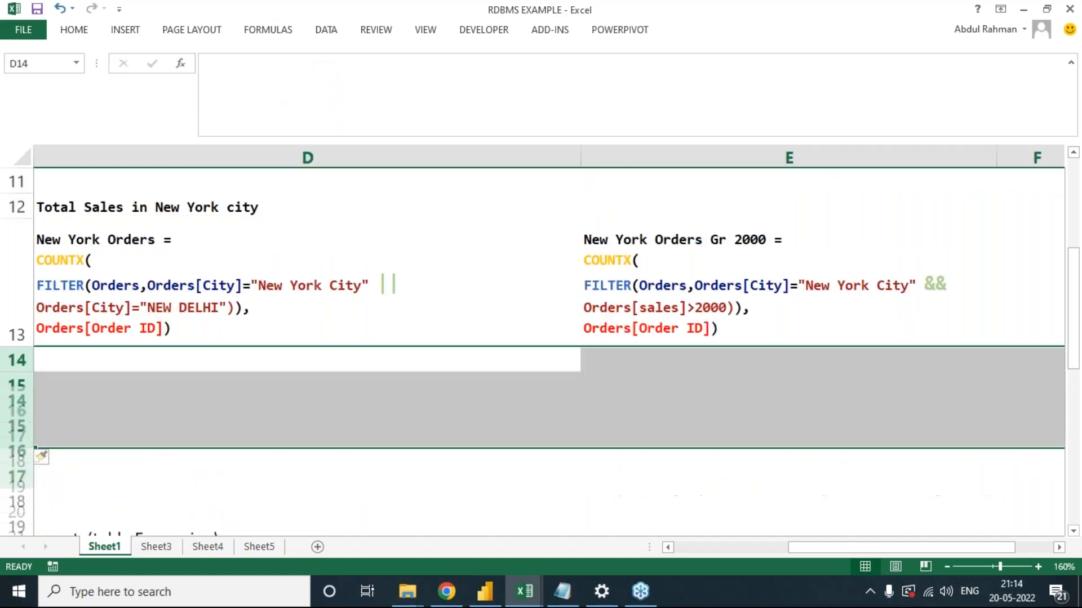
Copy the New York Orders formula from D13 into D16.
click(113, 285)
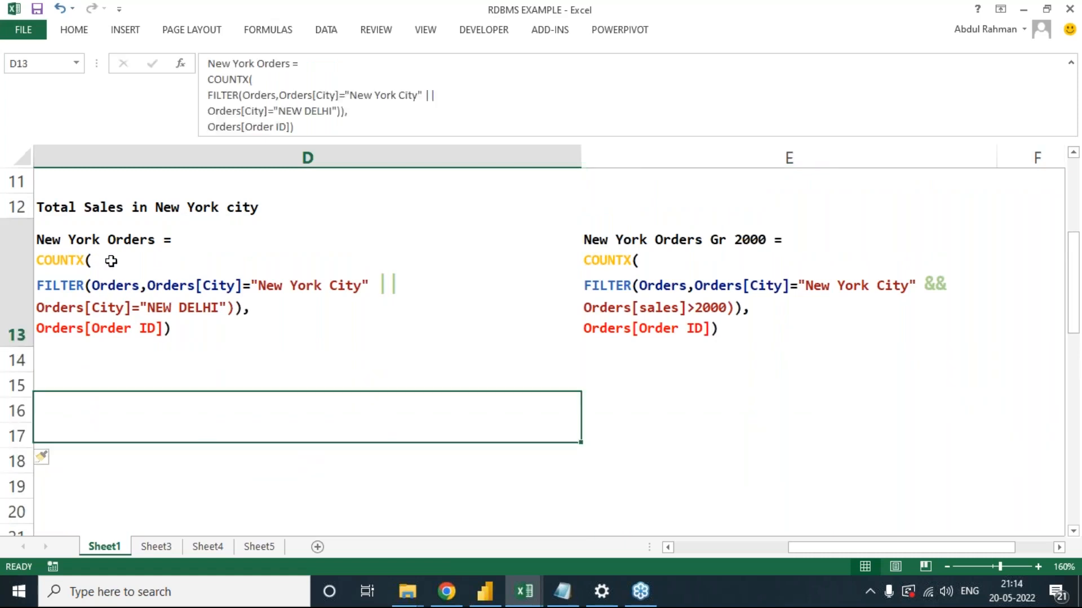
key(ctrl+c)
scroll(125, 391, down, 1)
scroll(125, 391, up, 1)
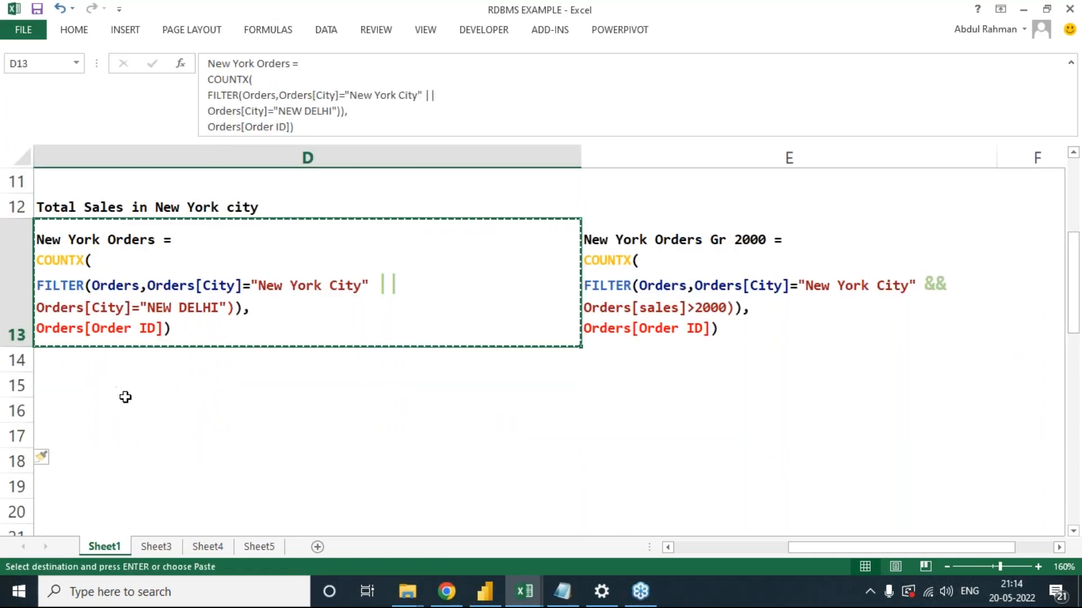
click(126, 410)
key(ctrl+v)
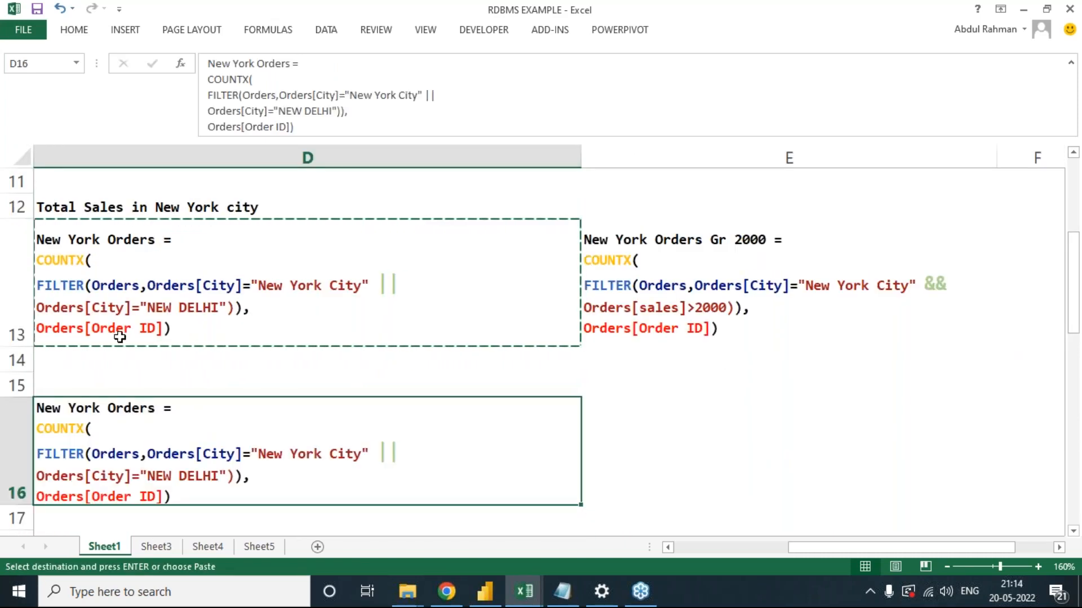
key(Escape)
Remove the || operator and the New Delhi condition from the D13 formula, ending the FILTER line with "New York City" and a comma.
double_click(191, 303)
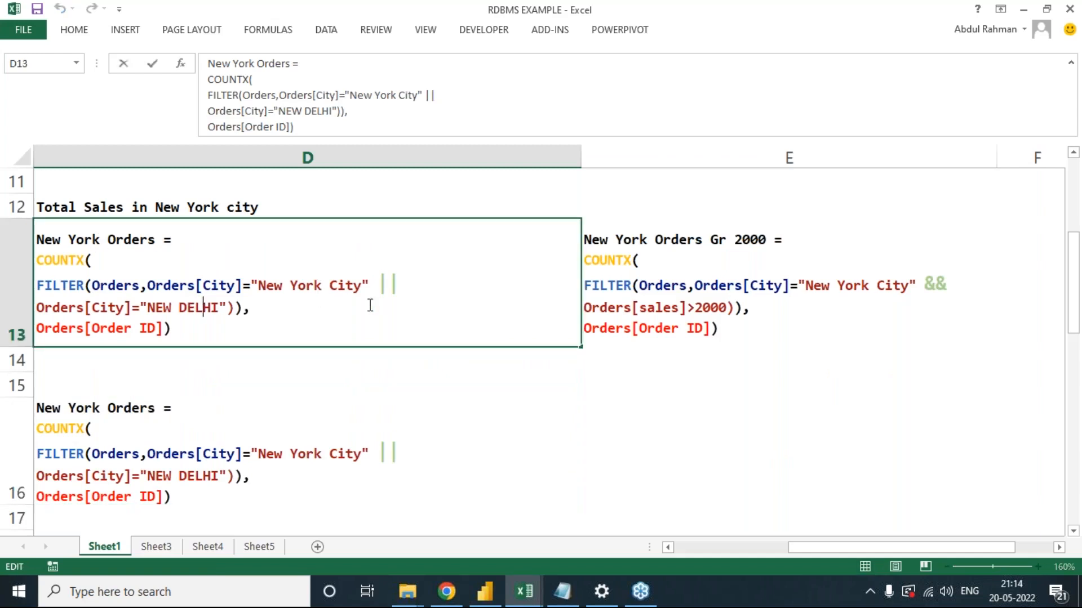
drag(250, 307, 36, 308)
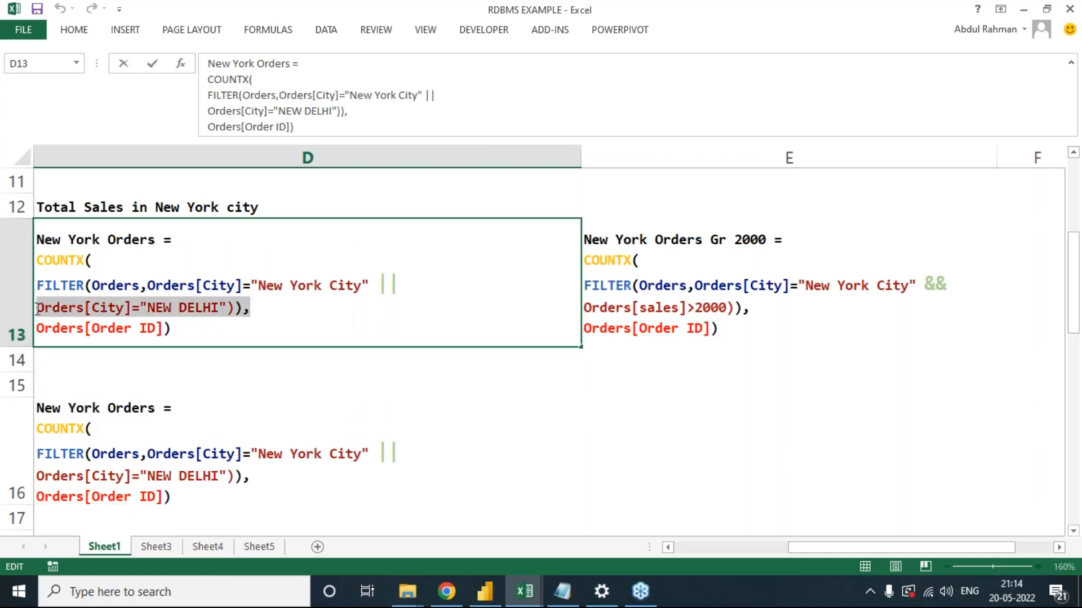
key(BackSpace)
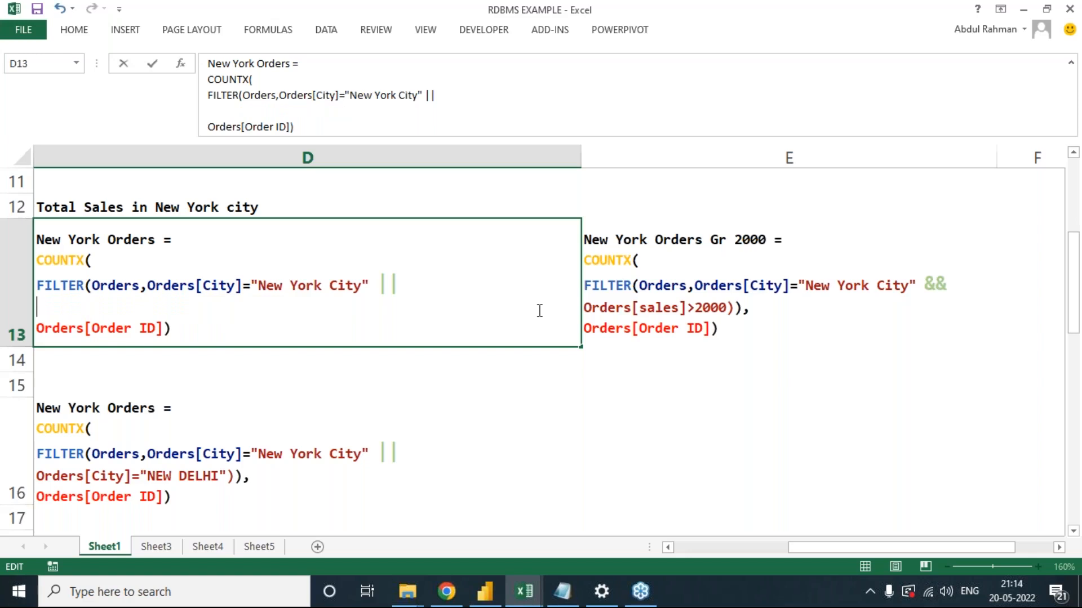
key(BackSpace)
key(BackSpace)
key(BackSpace)
key(BackSpace)
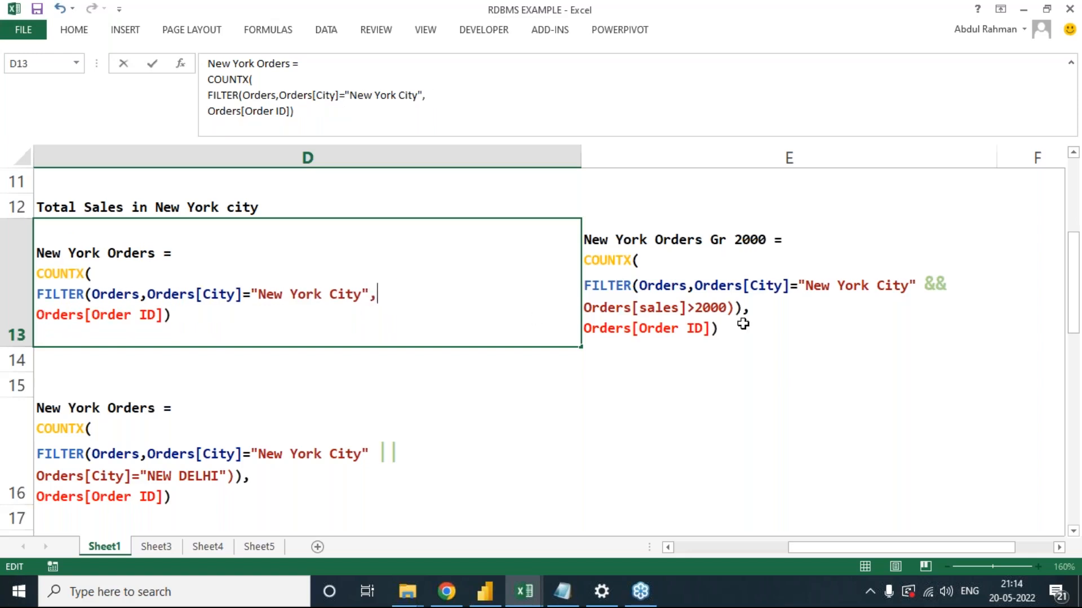
Change the function in the D13 formula from COUNTX to SUMX.
drag(75, 273, 36, 274)
text(sum)
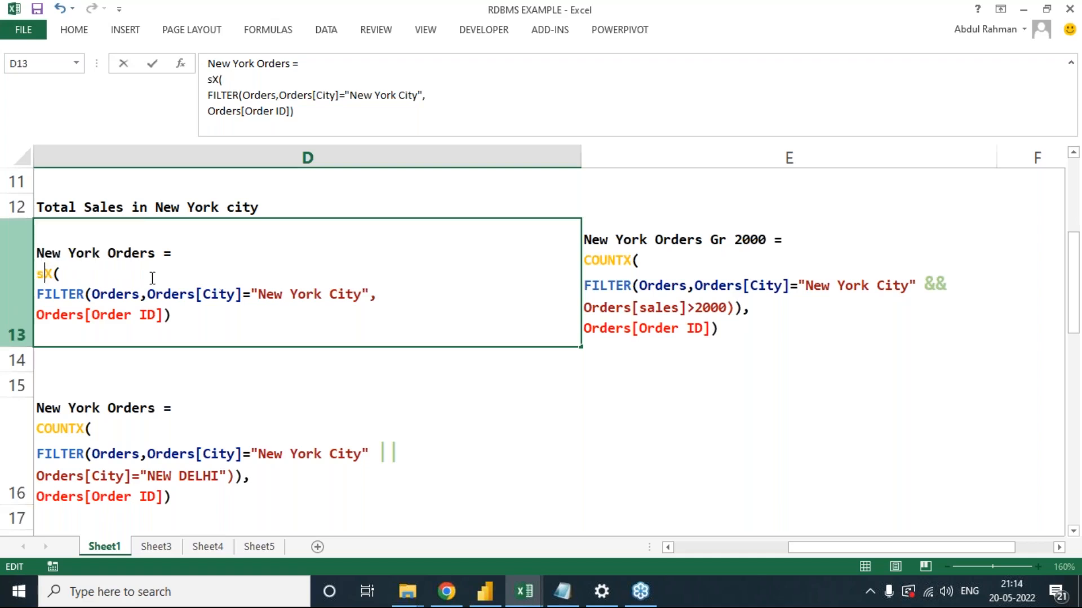
key(BackSpace)
key(BackSpace)
key(BackSpace)
text(SUM)
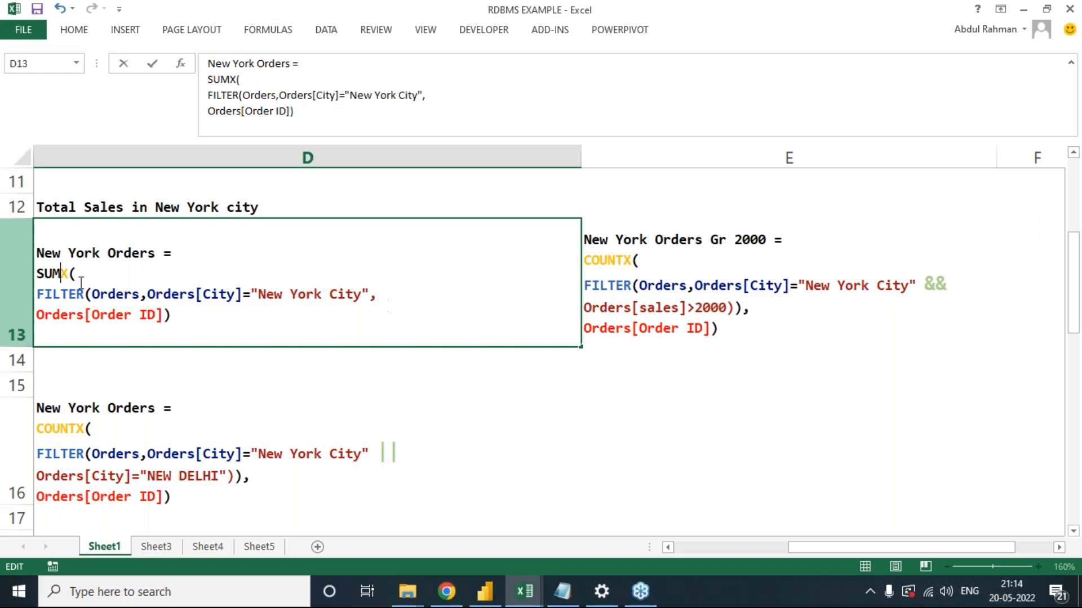
Apply the standard orange font color to the word SUMX in D13 and finish editing the cell.
double_click(53, 274)
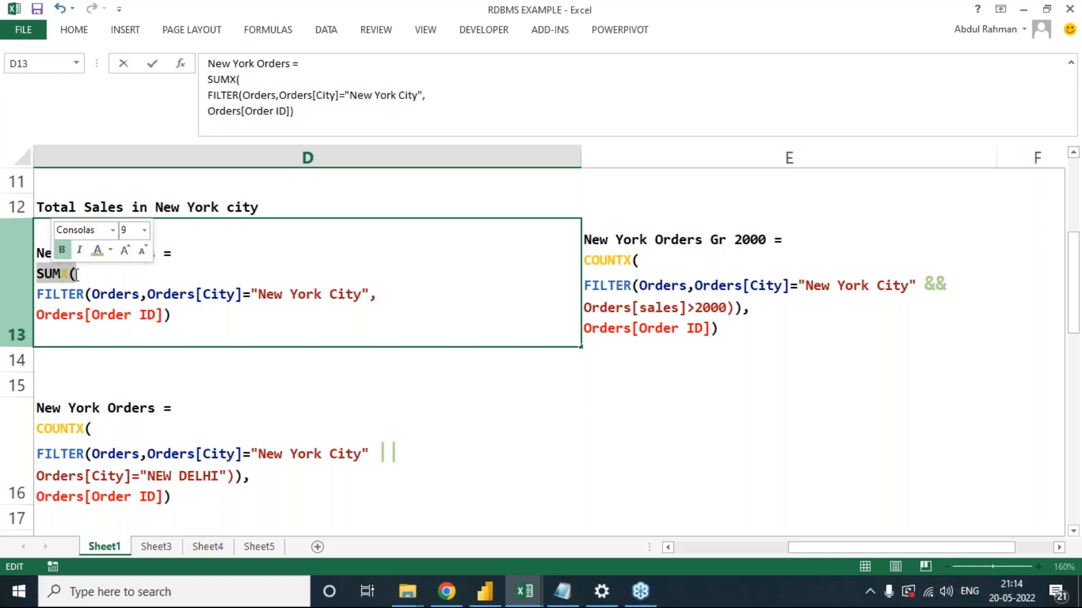
click(73, 275)
drag(67, 273, 35, 273)
key(ctrl+b)
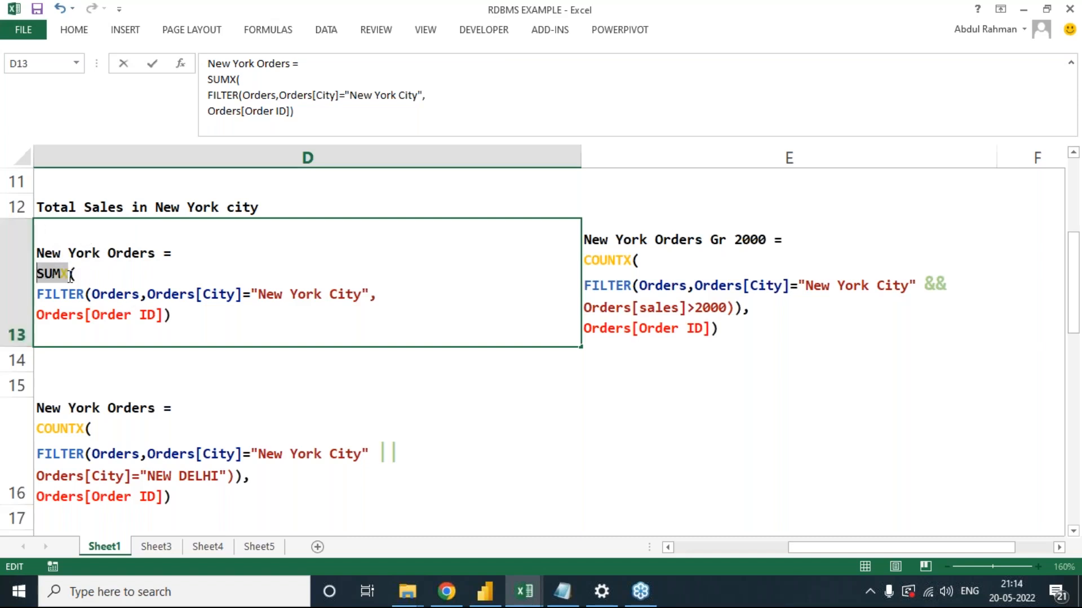
click(125, 29)
click(74, 30)
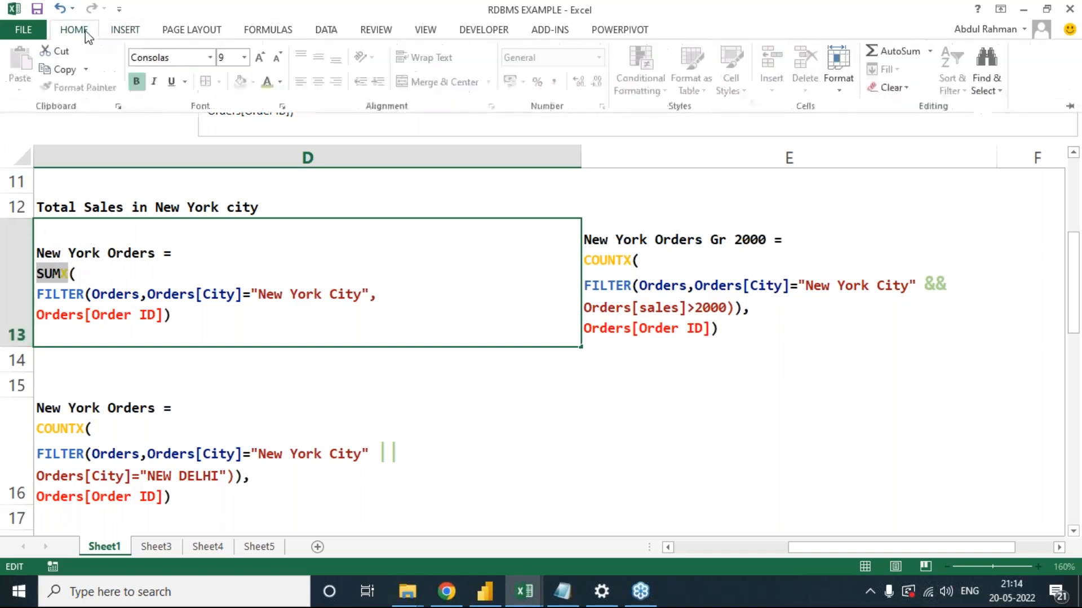
click(284, 83)
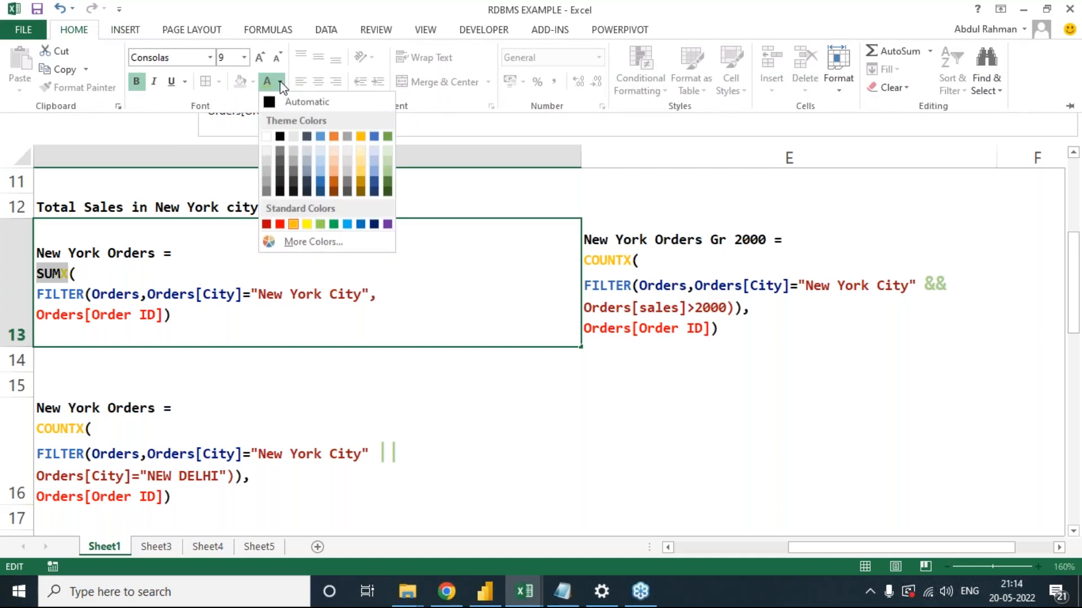
click(293, 223)
click(151, 350)
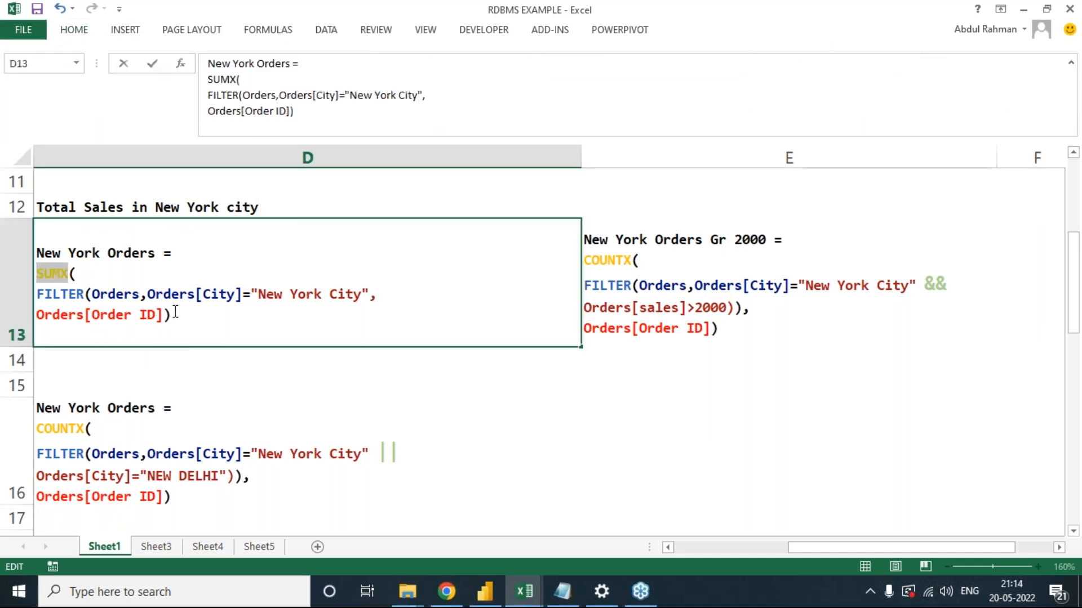
click(200, 353)
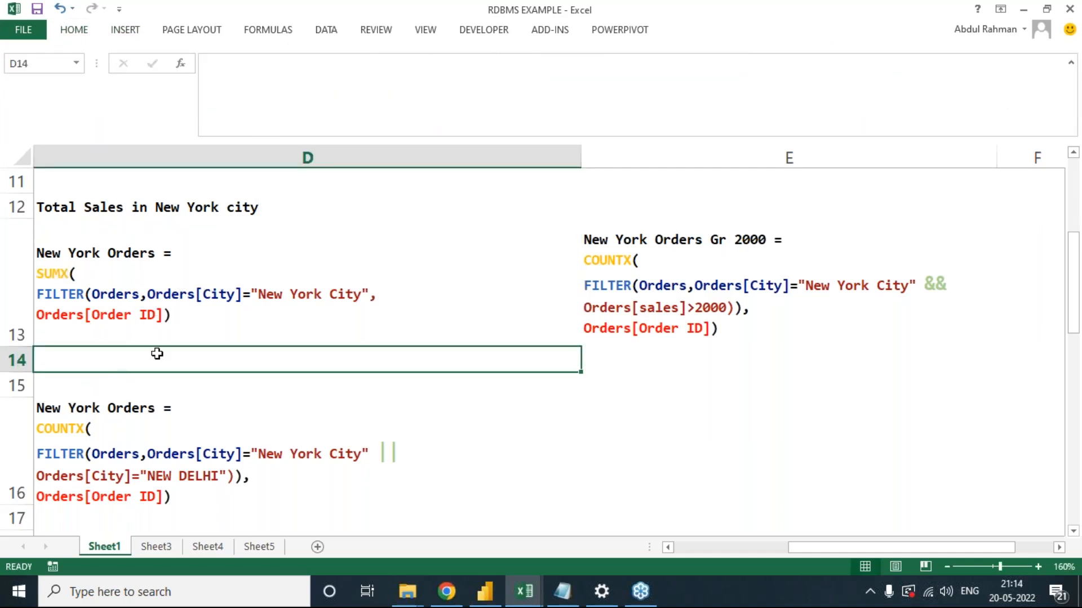
Replace Order ID with Sales in the last argument of the D13 SUMX formula, making it Orders[Sales].
click(91, 294)
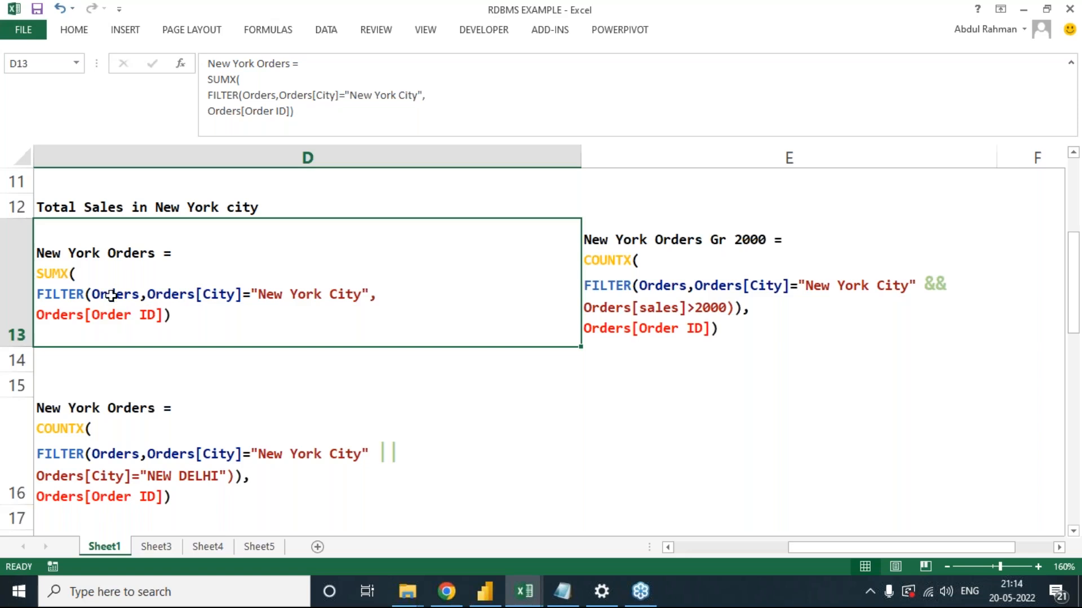
double_click(93, 315)
drag(90, 315, 157, 315)
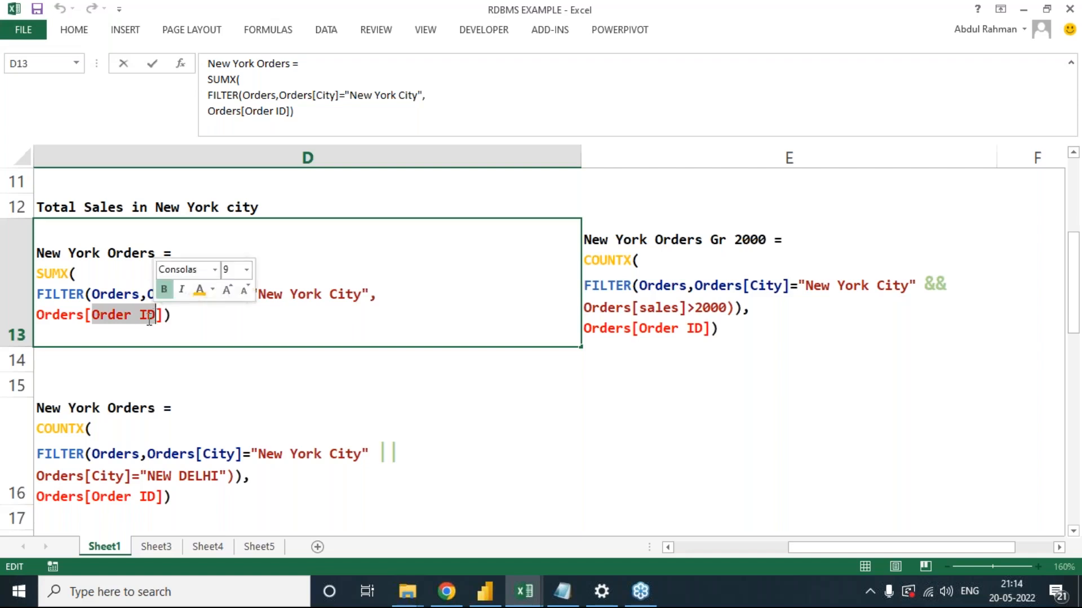
text(sAL)
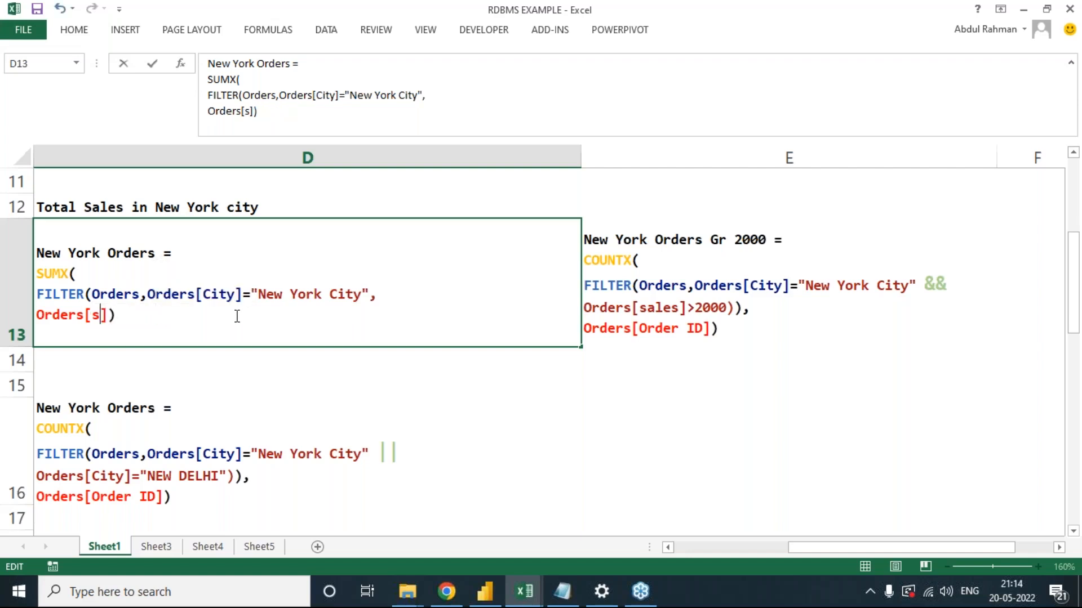
key(BackSpace)
key(BackSpace)
key(BackSpace)
text(Sales)
key(Tab)
click(118, 343)
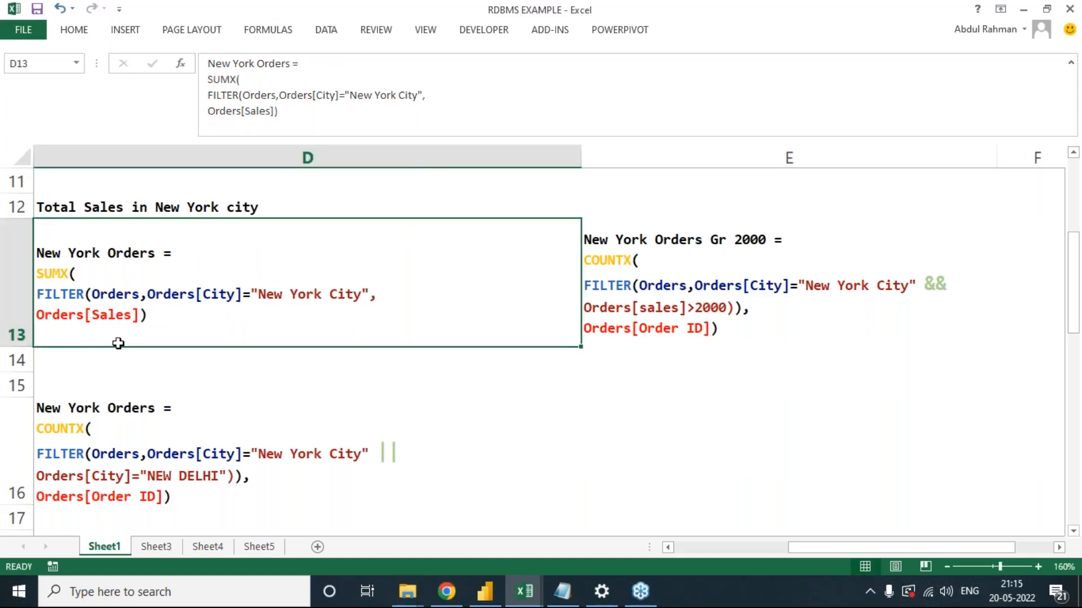
Examine the FILTER condition and the Orders[Sales] argument of the SUMX formula in D13.
double_click(43, 296)
drag(36, 296, 372, 289)
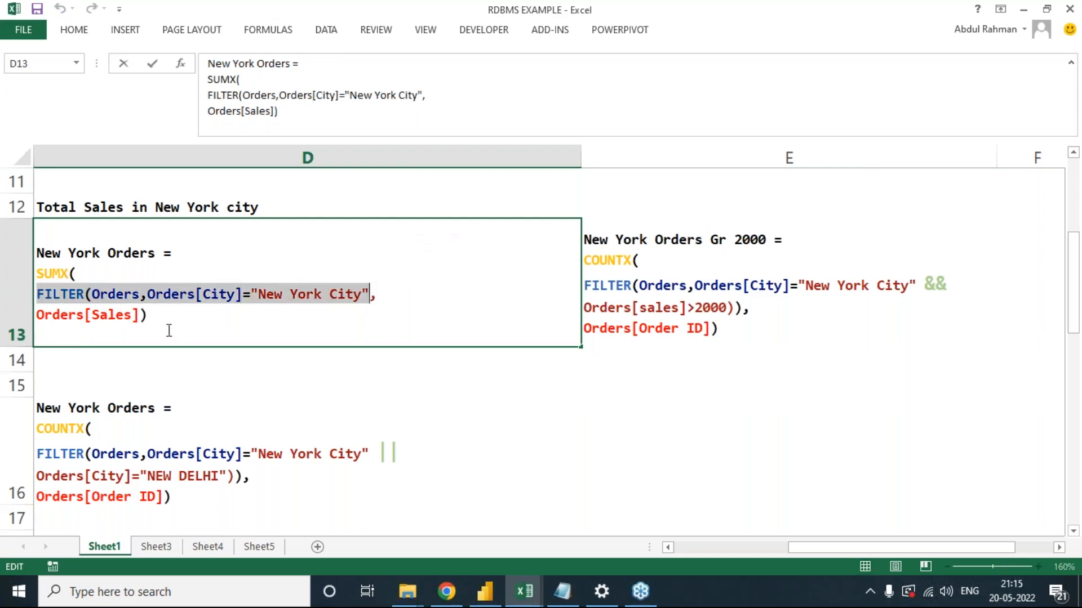
drag(141, 315, 36, 314)
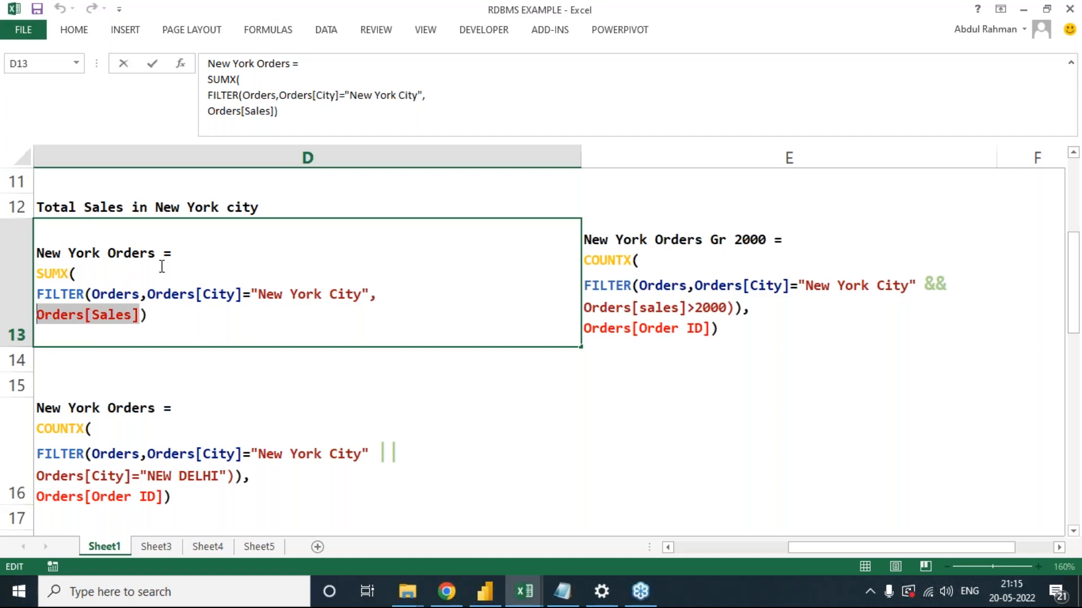
click(178, 369)
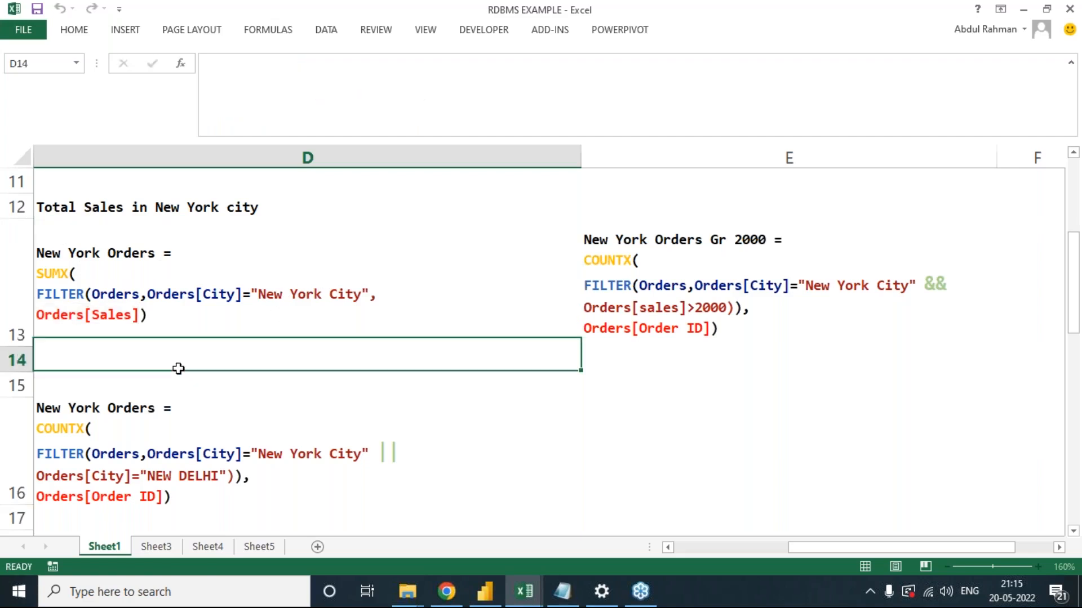
key(Up)
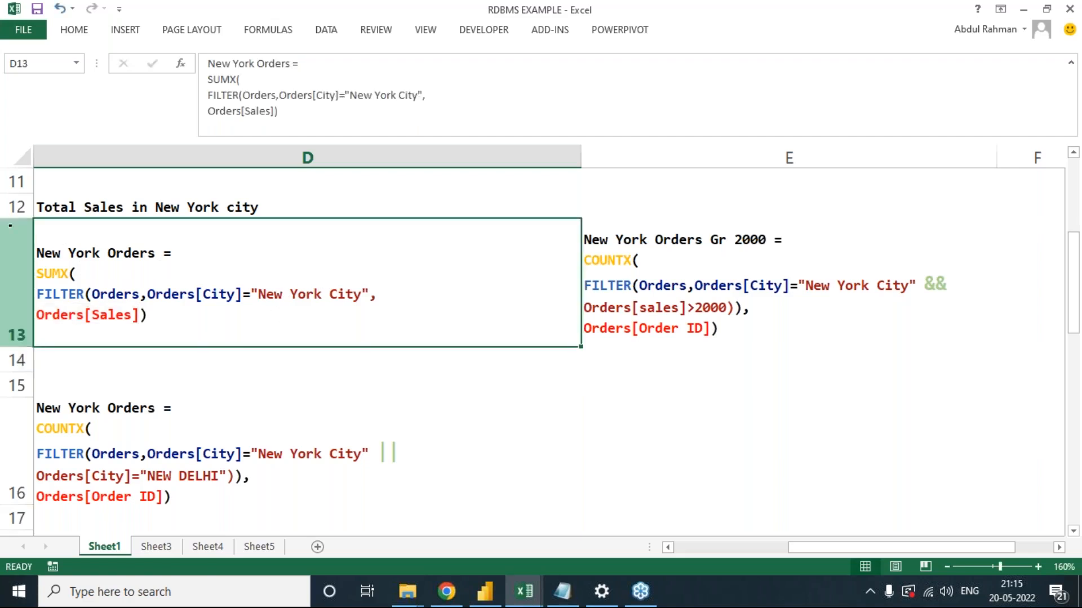
click(1073, 33)
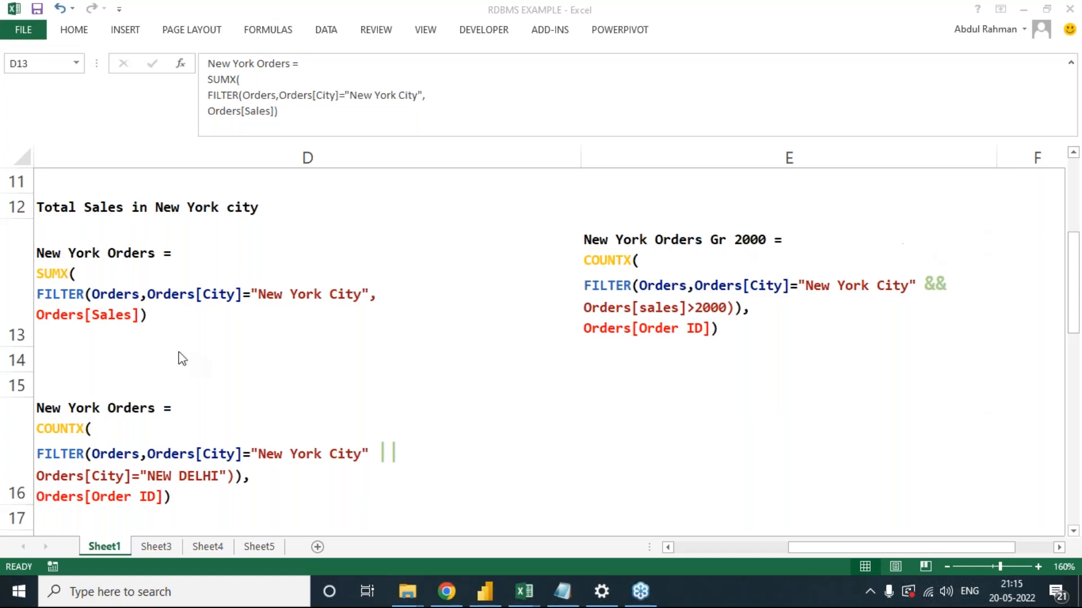
click(161, 331)
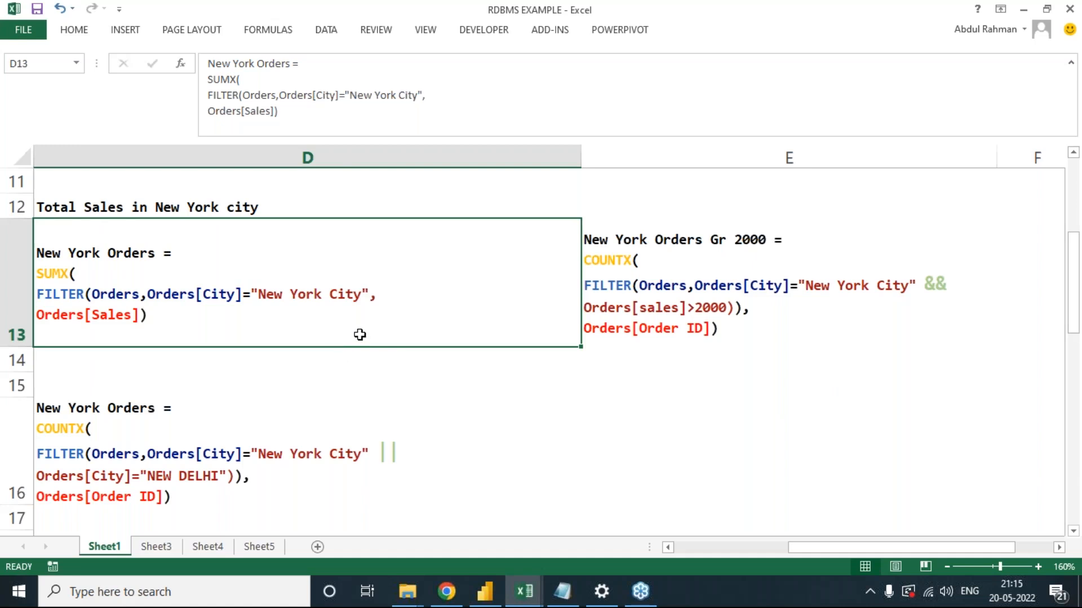
Compare the SUMX formula in D13 with its heading in D12 and the COUNTX formulas in D9 and D16.
scroll(357, 333, up, 2)
click(77, 283)
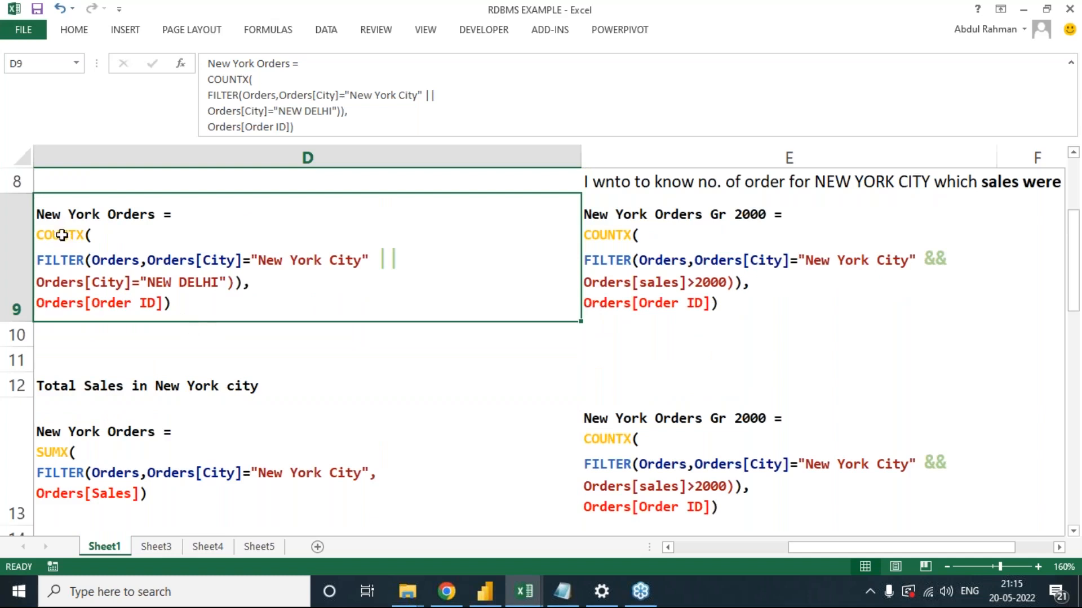
click(211, 482)
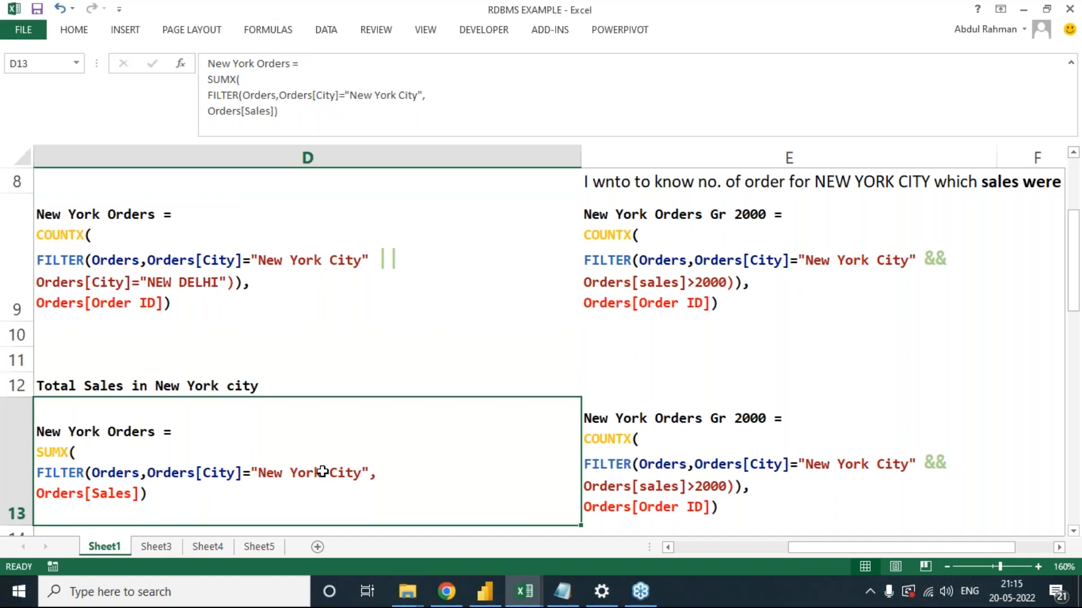
scroll(322, 472, down, 1)
click(203, 206)
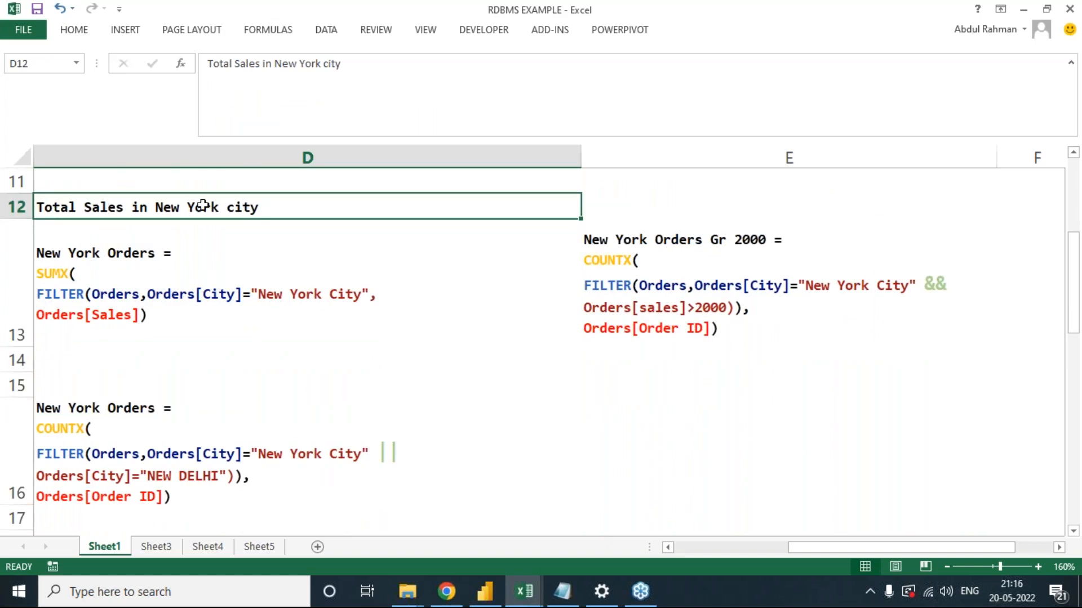
click(145, 303)
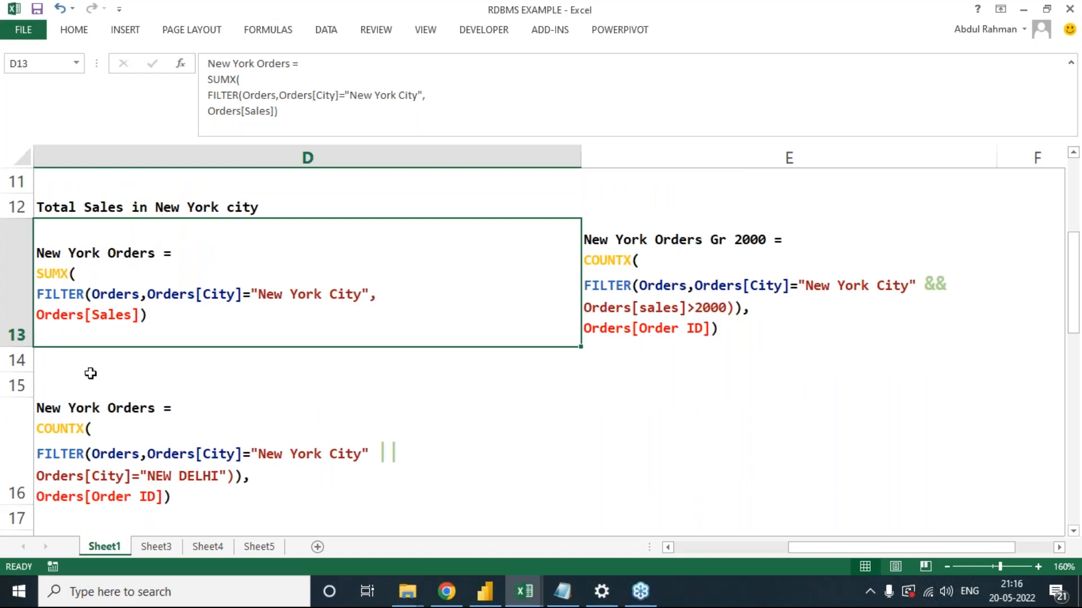
click(177, 463)
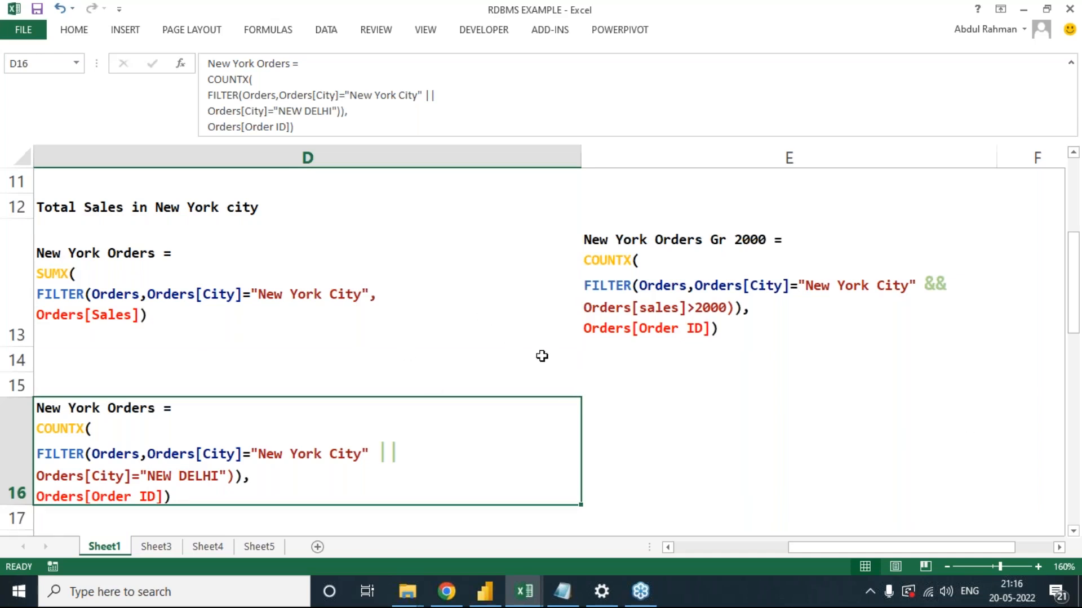
click(129, 228)
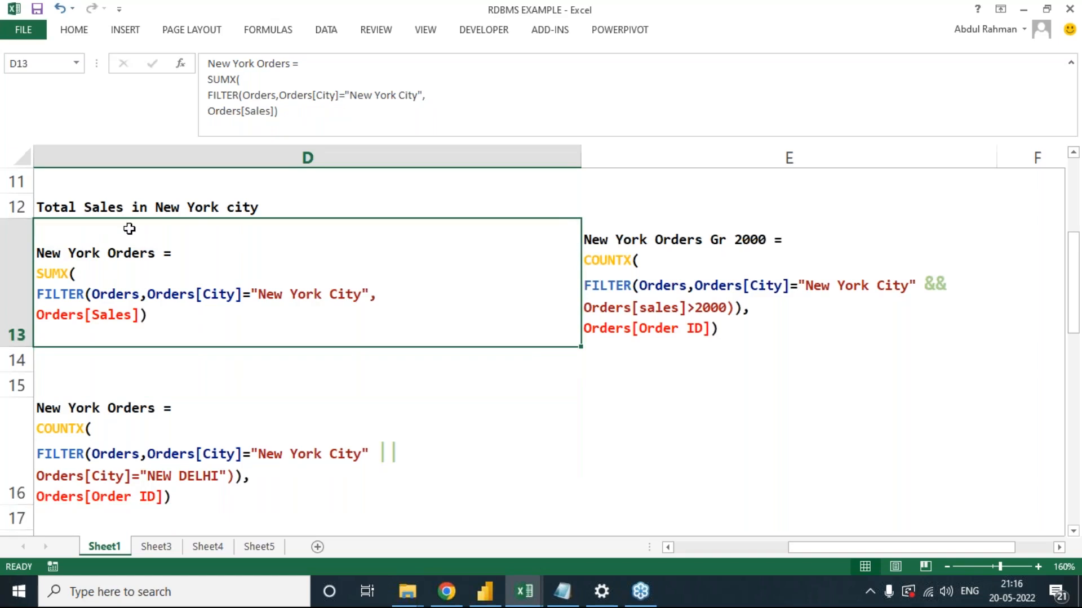
Copy the "Total Sales in New York city" heading from D12 into D15.
click(141, 207)
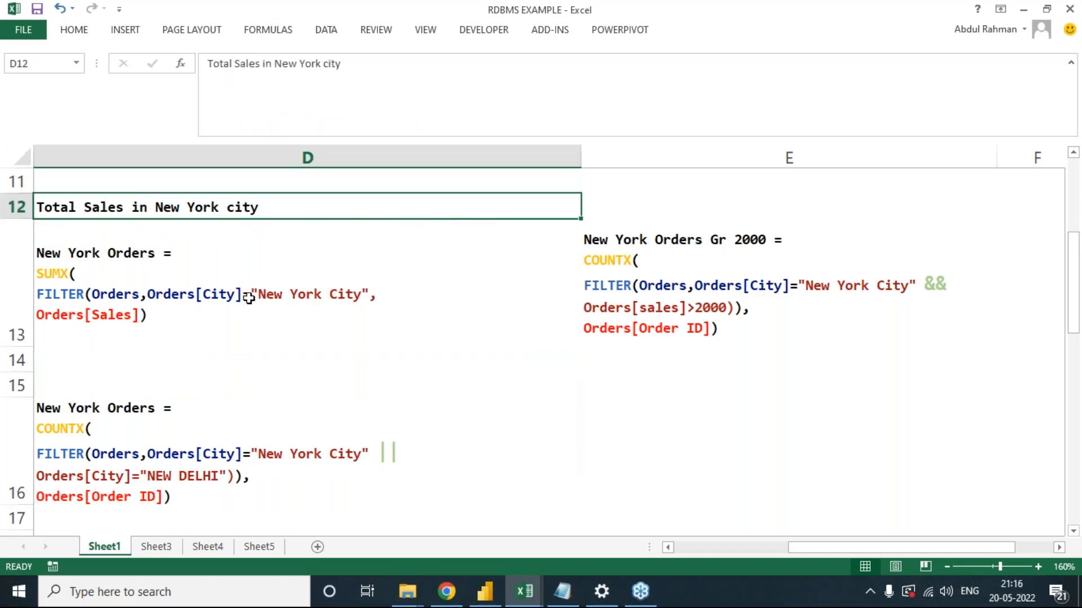
key(ctrl+c)
click(164, 391)
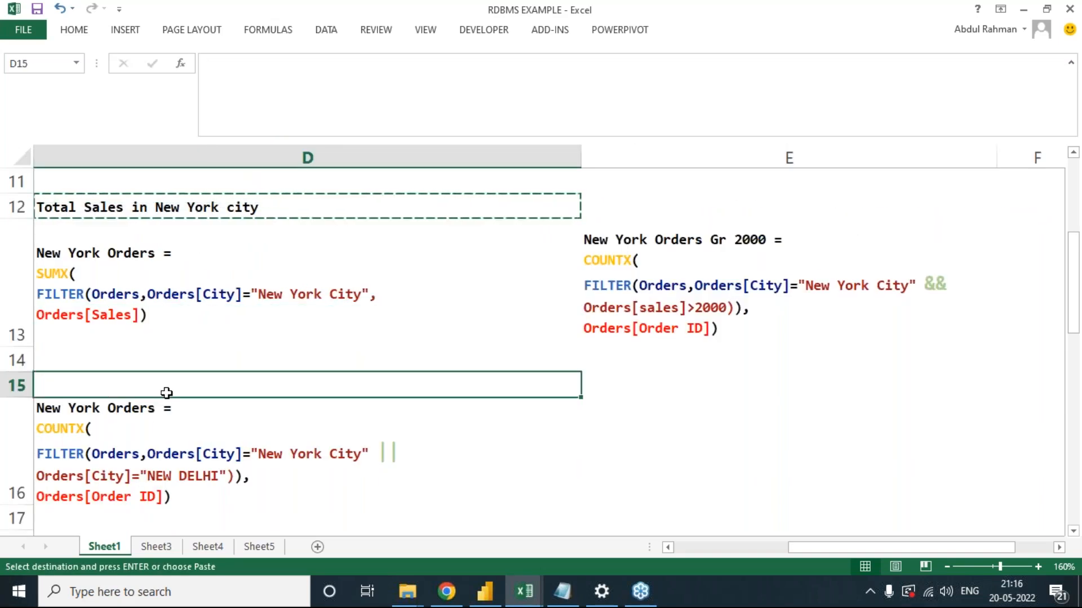
key(ctrl+v)
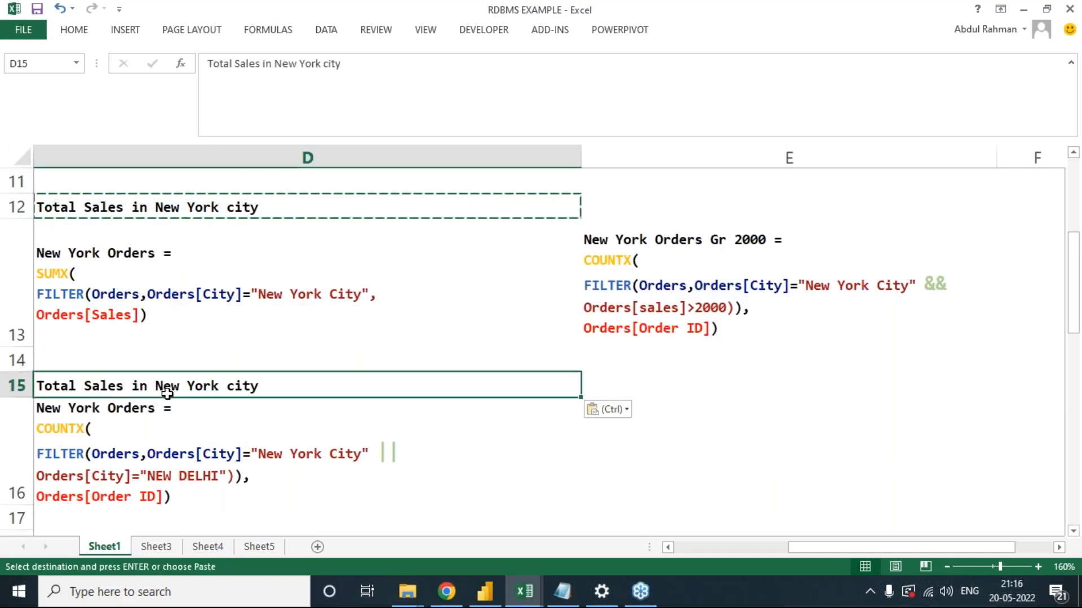
Extend the heading in D15 to read "Total Sales in New York city,New Delhi".
click(338, 109)
text(at the)
key(BackSpace)
key(BackSpace)
key(BackSpace)
key(BackSpace)
key(BackSpace)
key(BackSpace)
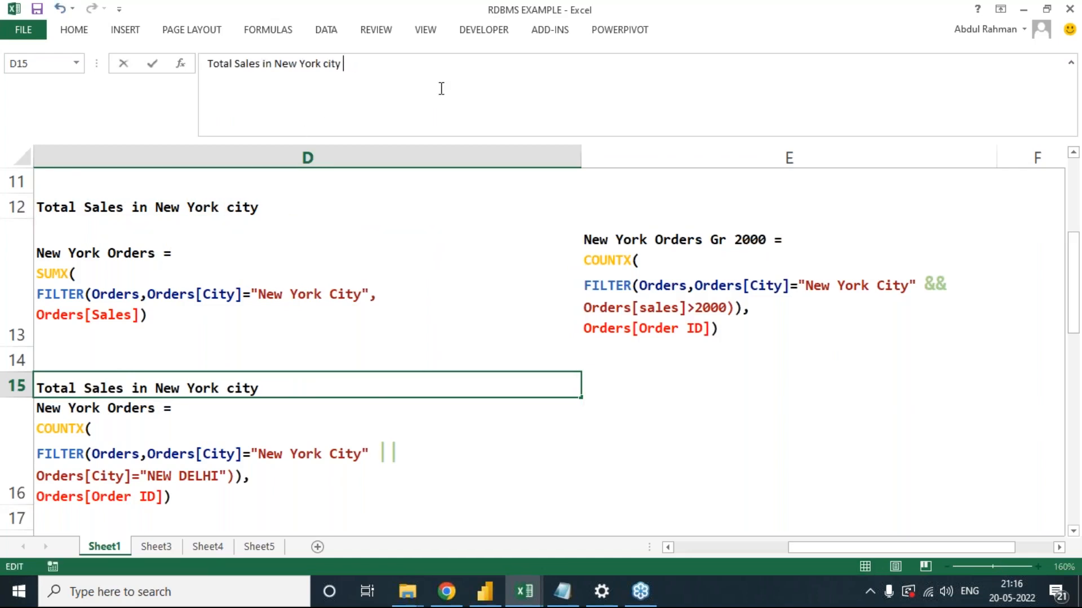
text(y)
text(New Delhi)
key(ctrl+Return)
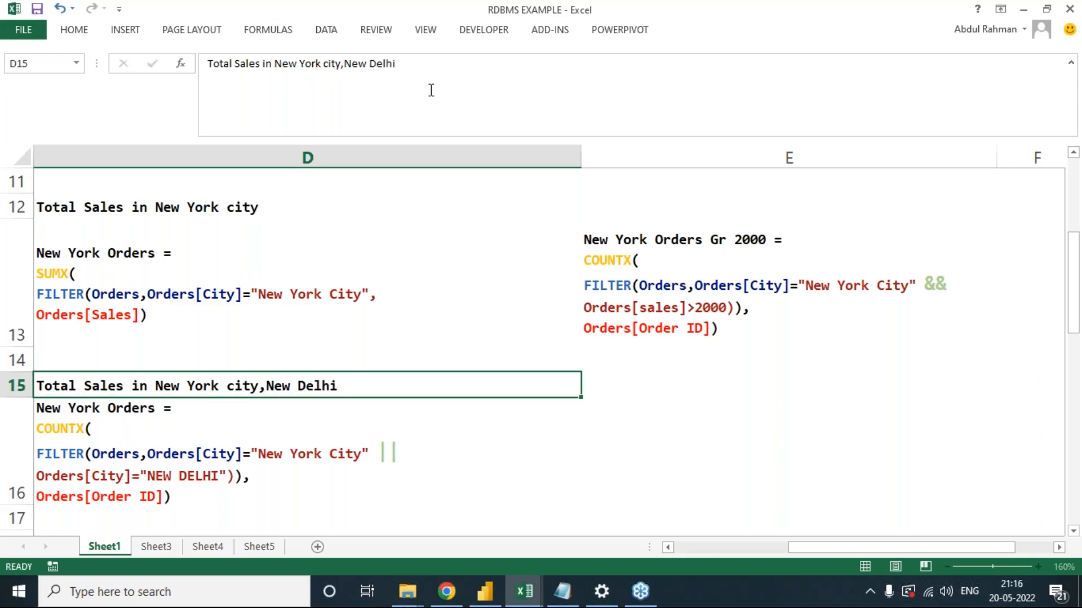
Change the function in the D16 formula from COUNTX to SUMX.
click(76, 427)
double_click(77, 427)
drag(75, 441, 36, 441)
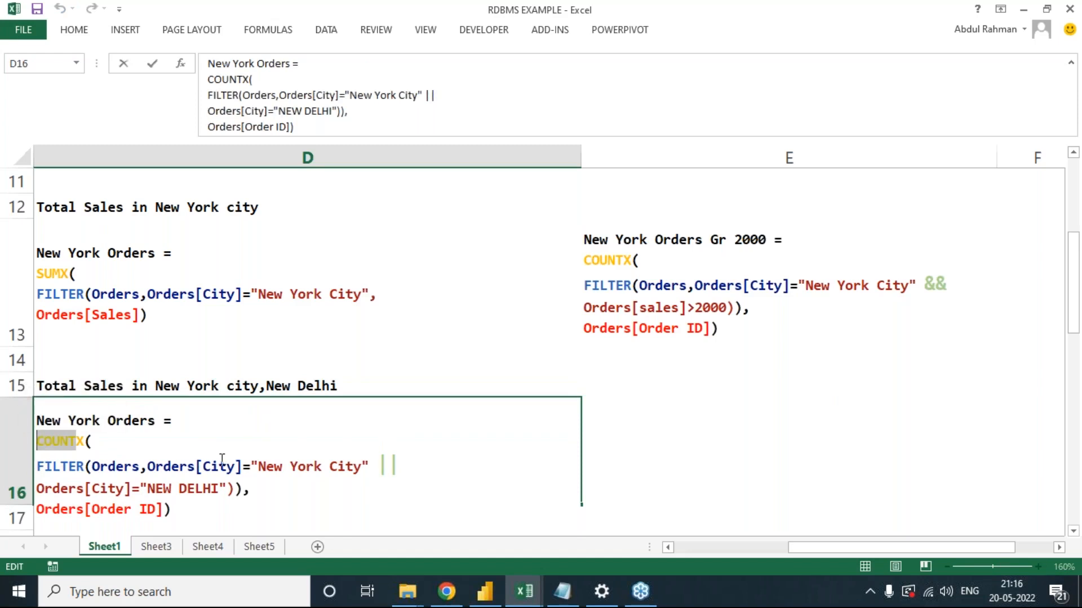
text(SUM)
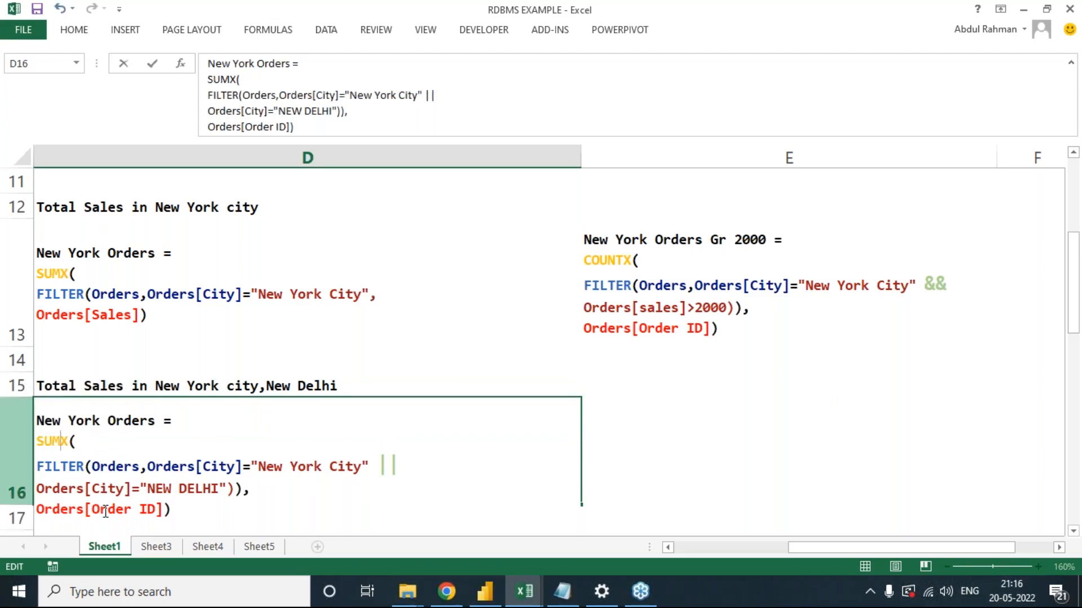
Replace Order ID with SALES in the last argument of the D16 formula, making it Orders[SALES].
drag(92, 509, 157, 509)
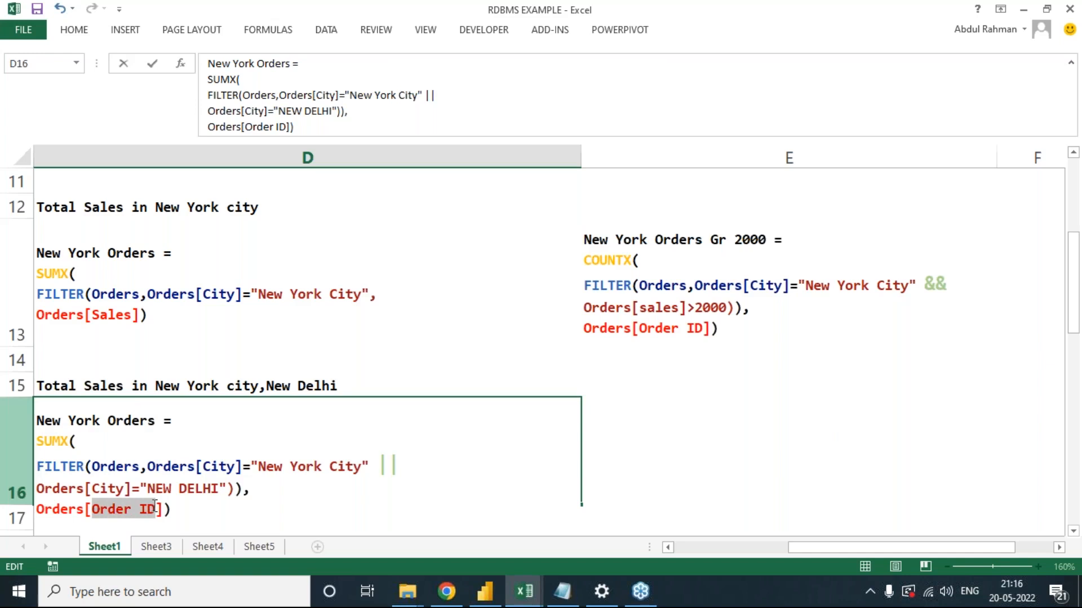
text(ALE)
key(BackSpace)
key(BackSpace)
key(BackSpace)
text(SALES)
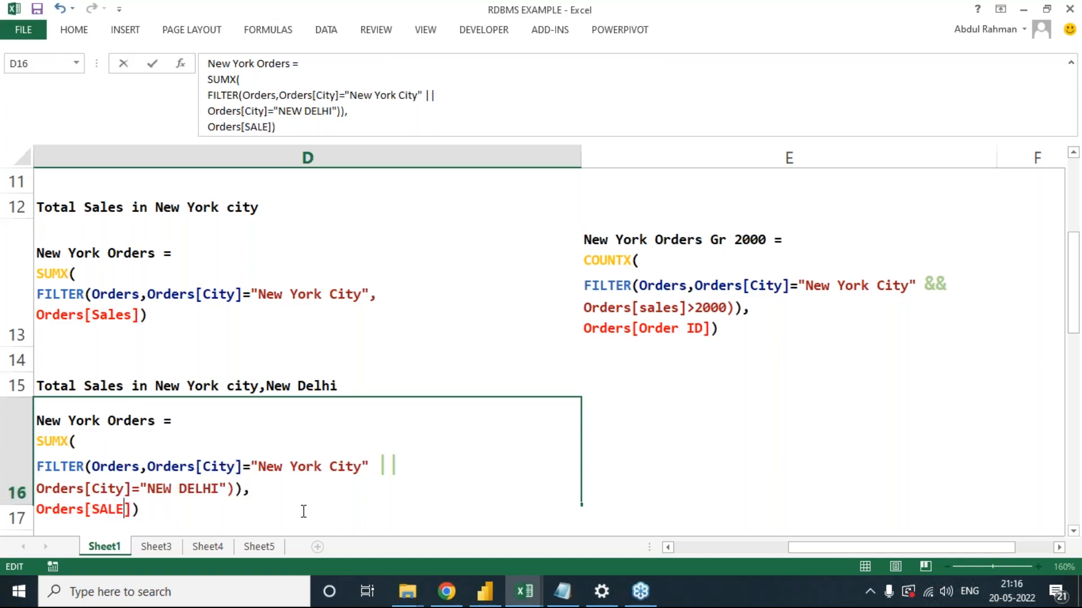
key(Tab)
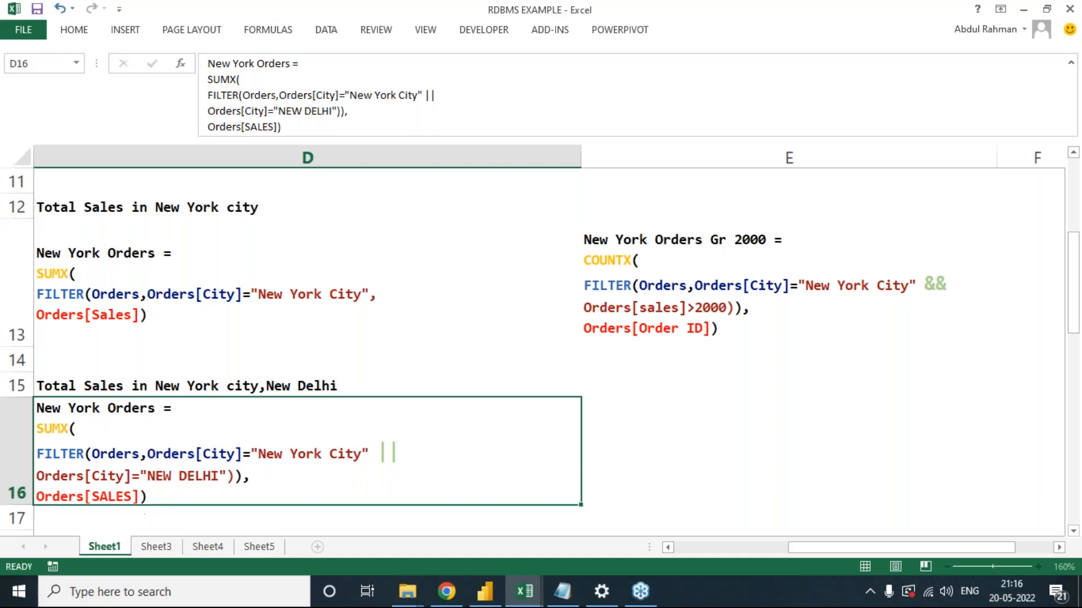
Try ORDER ID in place of SALES as the summed column in D16 and restore SALES.
click(122, 499)
double_click(121, 499)
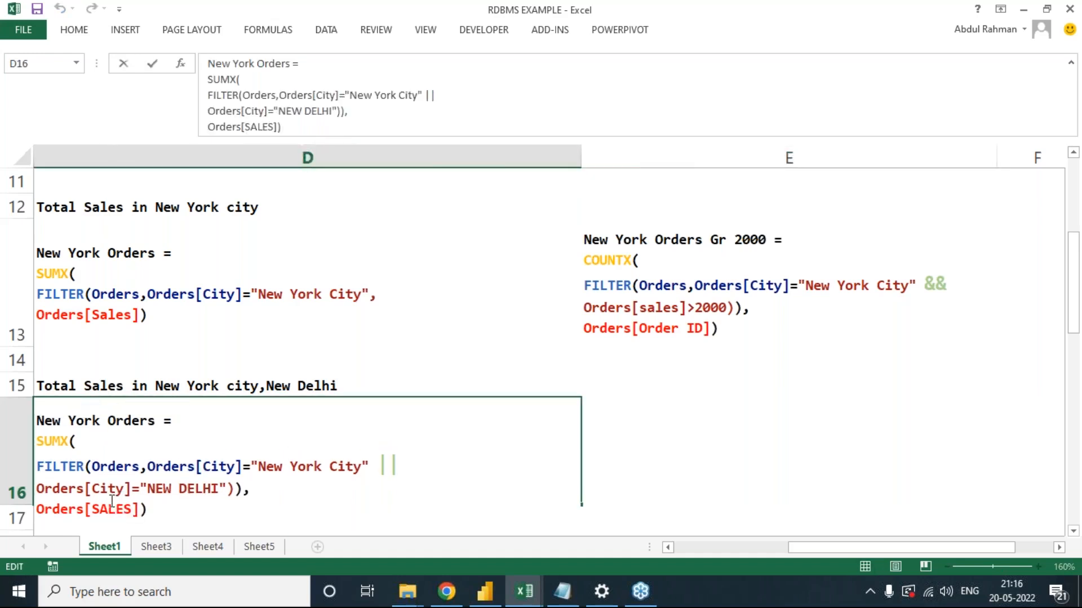
double_click(110, 506)
click(107, 509)
drag(93, 510, 131, 510)
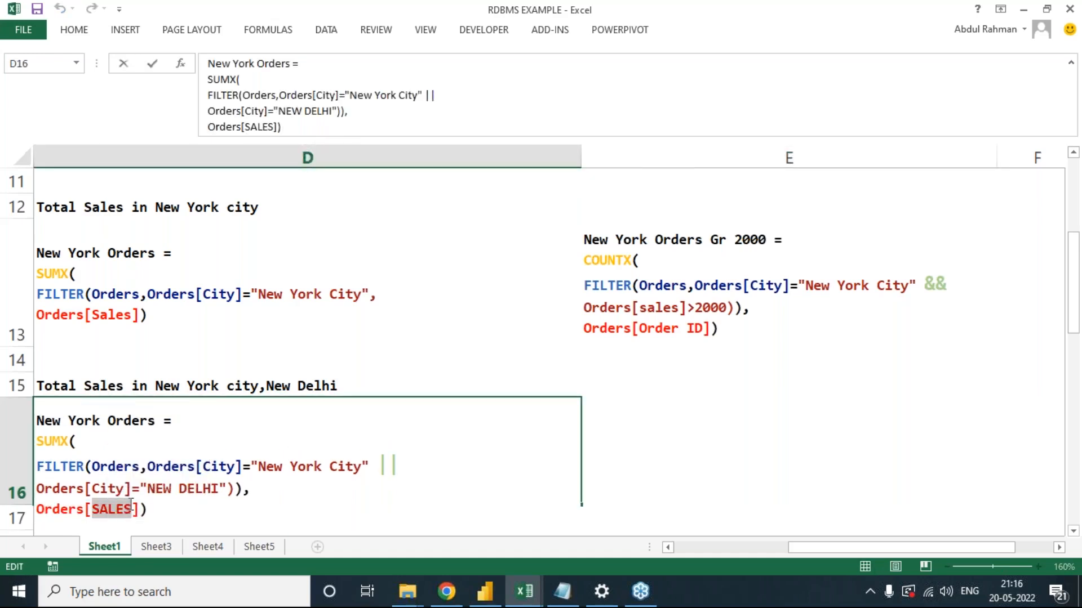
text(ORDER ID)
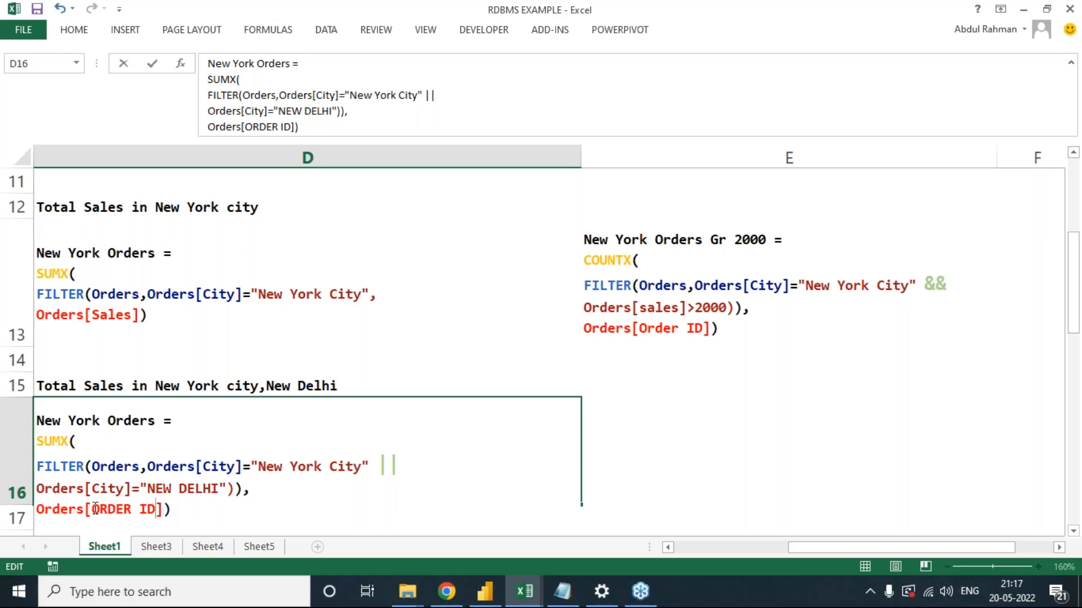
drag(95, 508, 157, 509)
text(SALES)
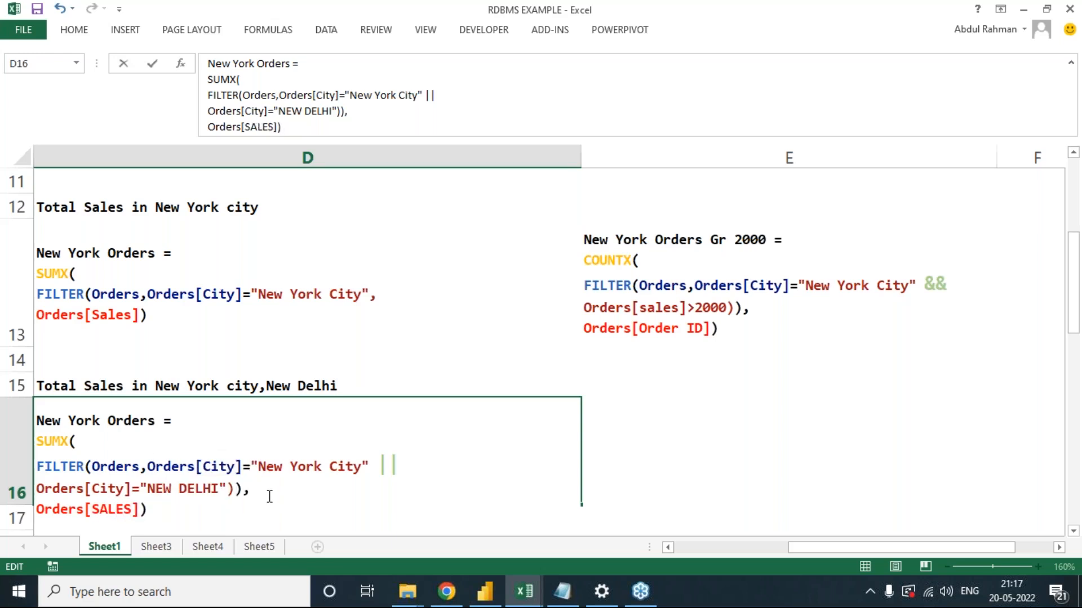
key(Return)
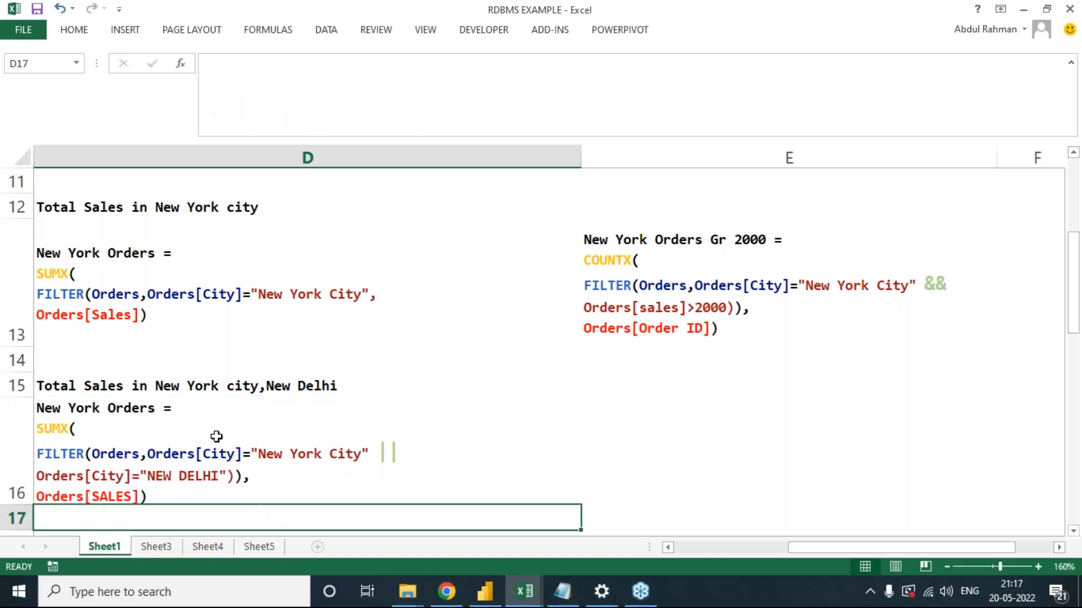
Highlight the FILTER expression with the New York City and NEW DELHI conditions in the D16 formula to examine it.
click(210, 439)
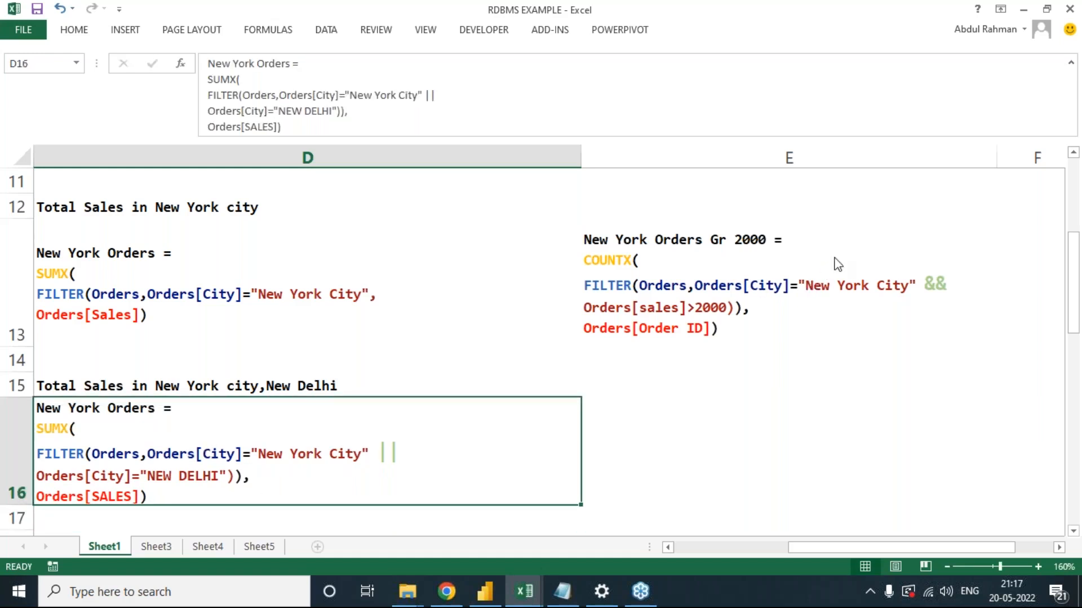
key(alt+Tab)
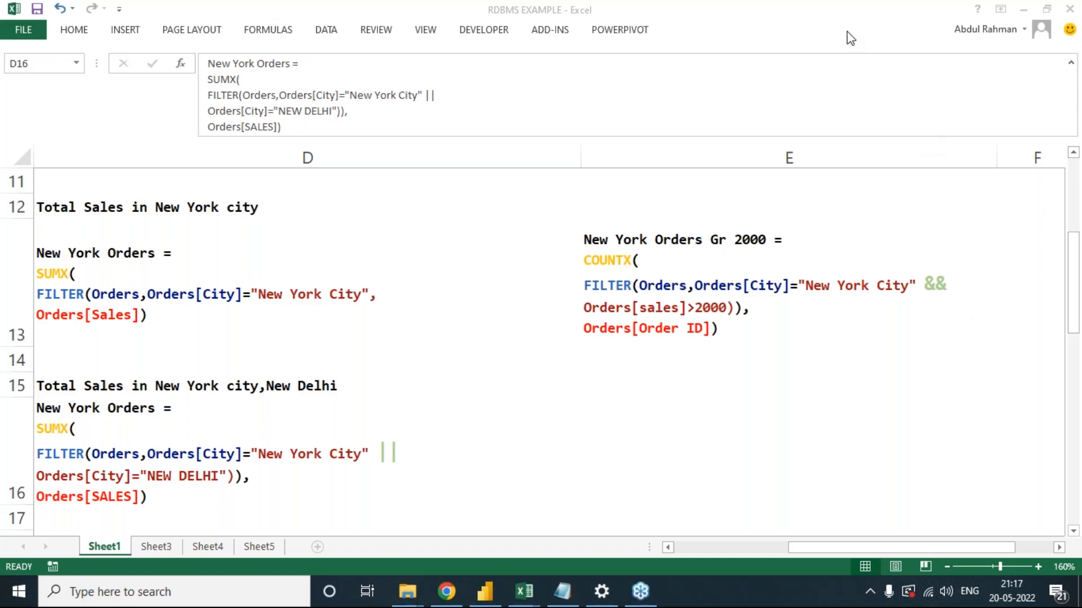
click(170, 473)
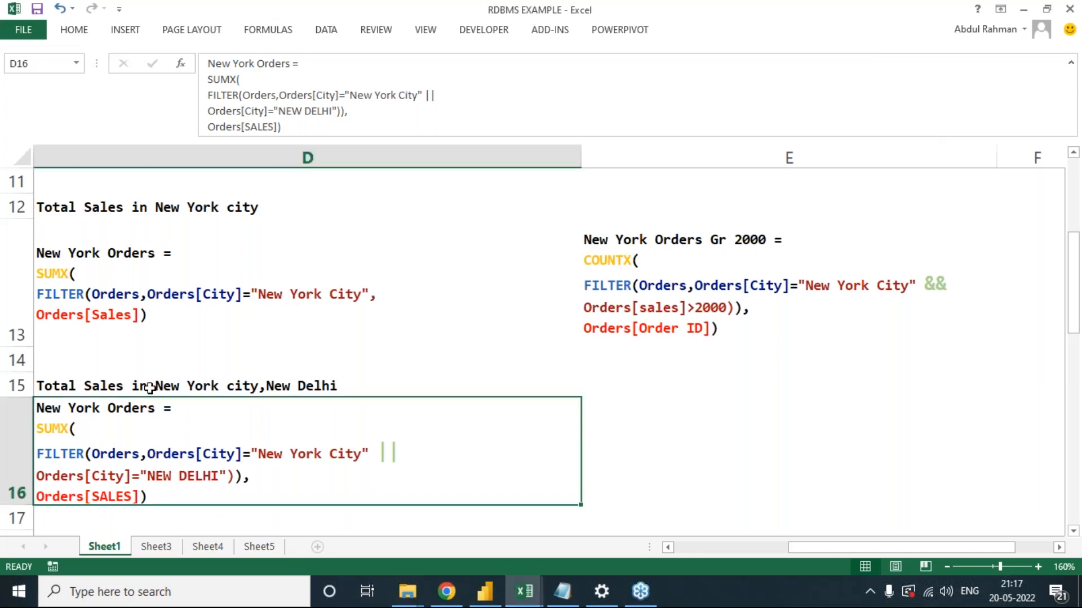
click(331, 113)
drag(348, 112, 206, 95)
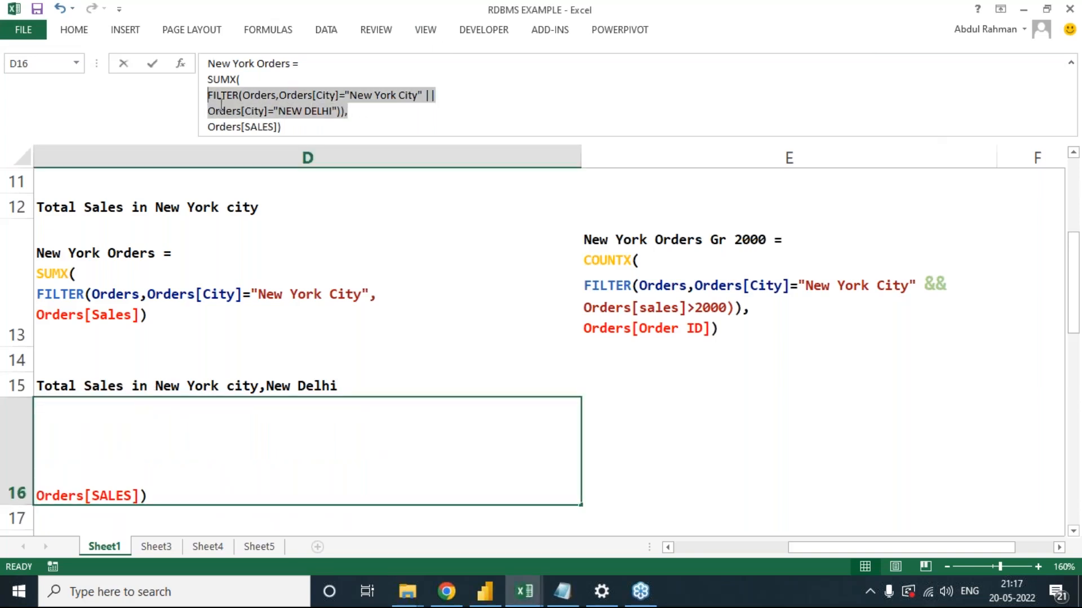
Copy the New York Orders Gr 2000 COUNTX formula from E13 into E16.
key(Escape)
click(641, 355)
click(694, 320)
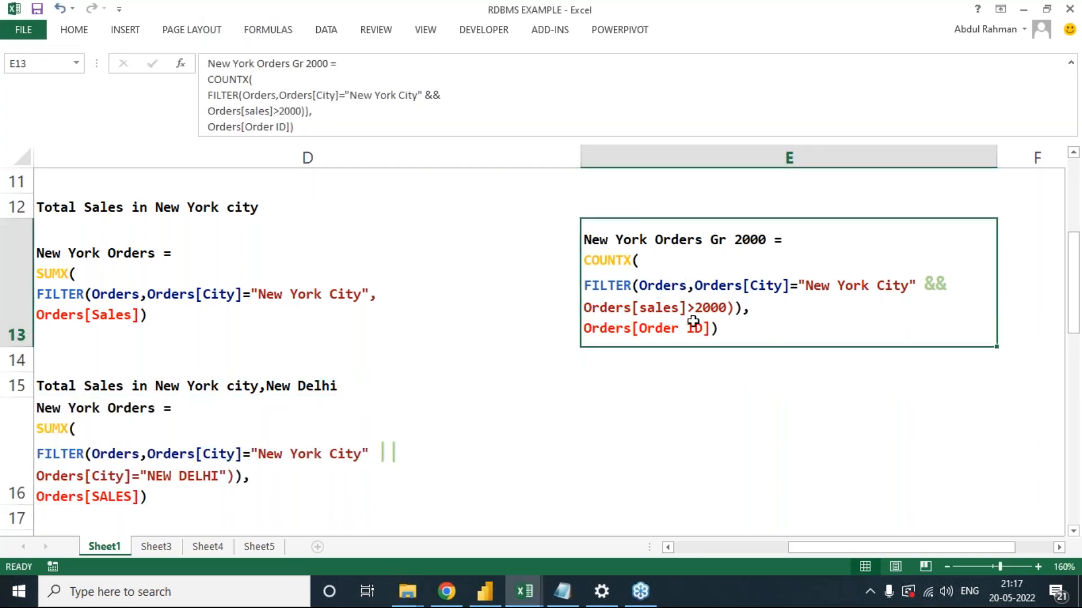
key(ctrl+c)
click(628, 430)
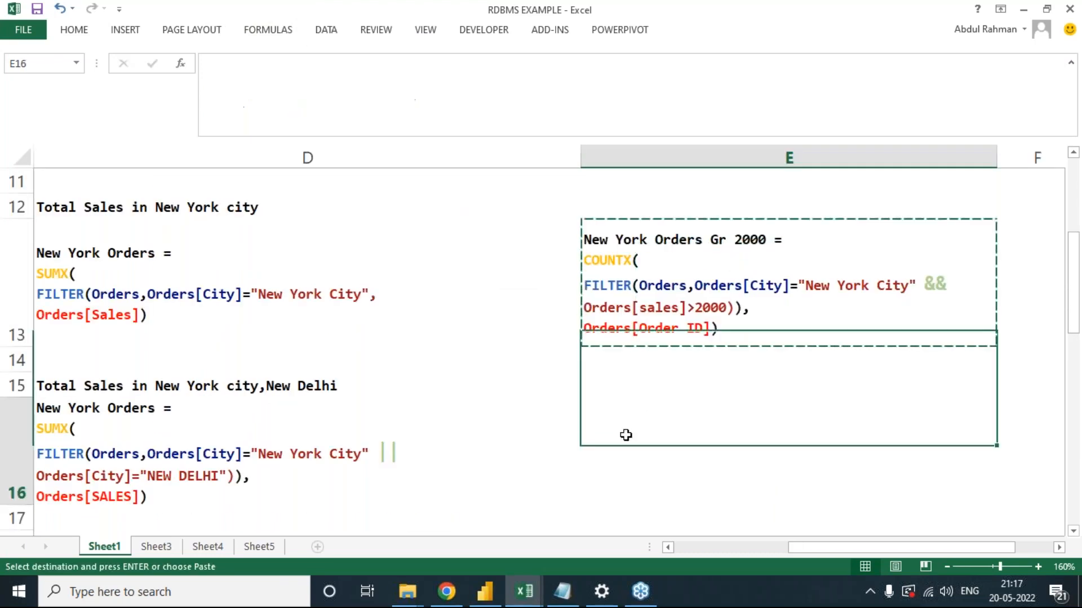
key(ctrl+v)
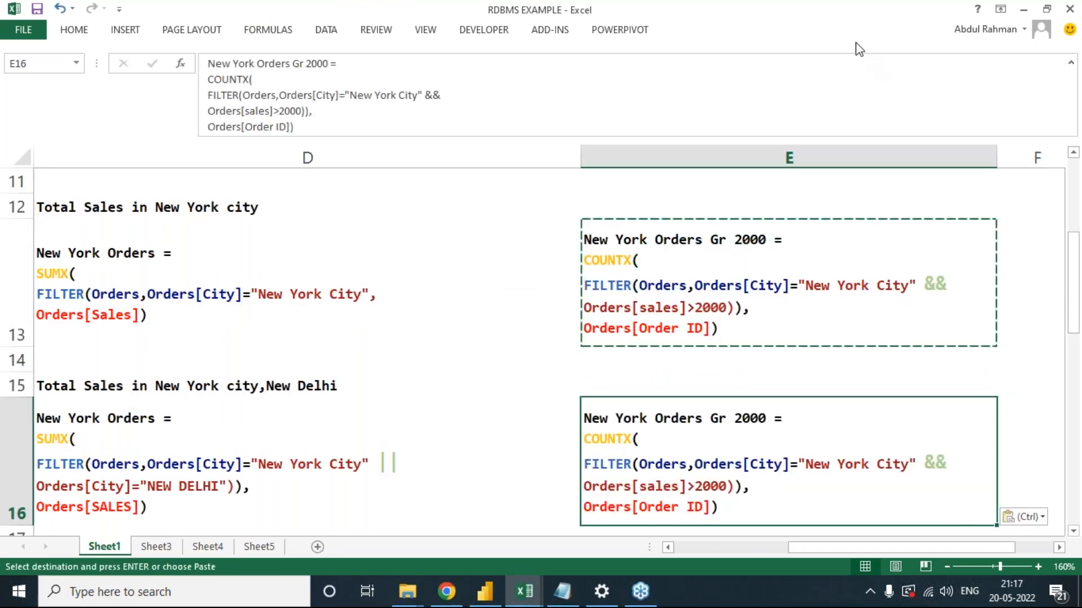
click(99, 205)
key(Escape)
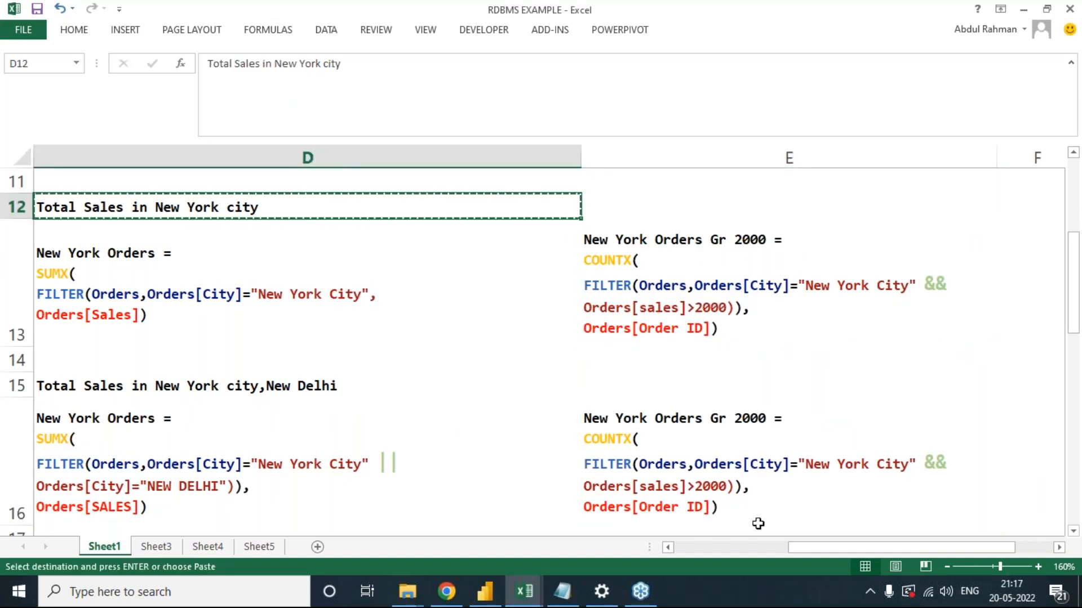
click(695, 489)
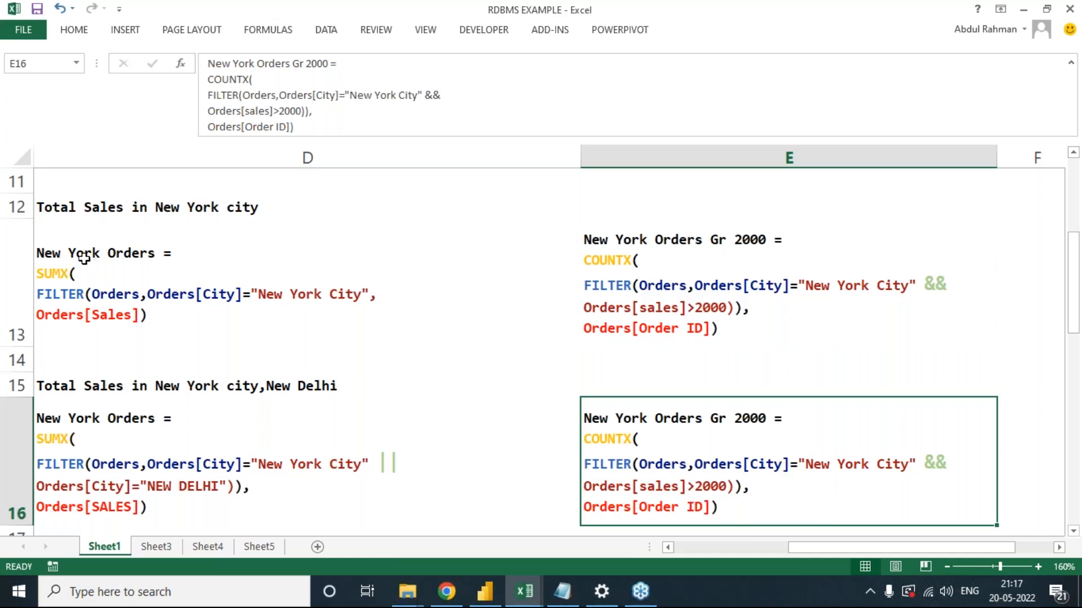
click(101, 208)
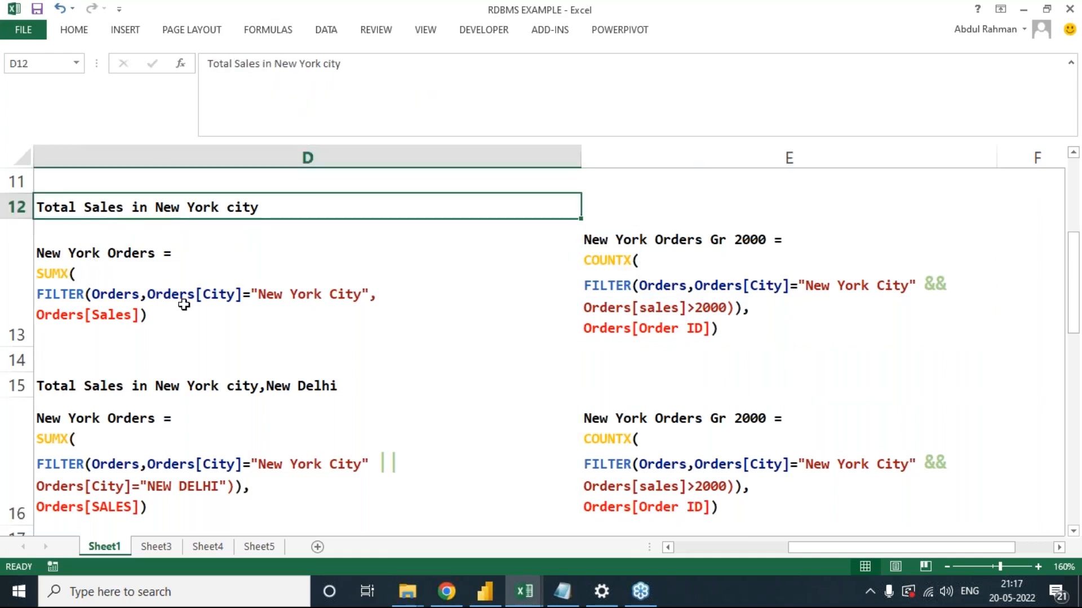
Copy the Total Sales in New York city,New Delhi heading from D15 into E15.
click(137, 383)
key(ctrl+c)
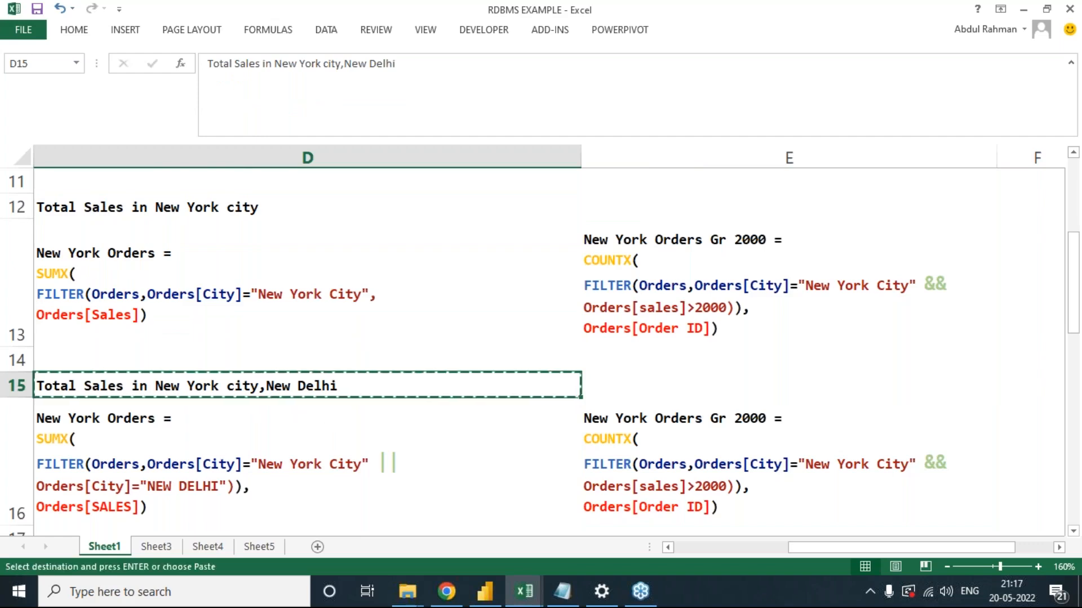
click(644, 387)
key(ctrl+v)
key(Escape)
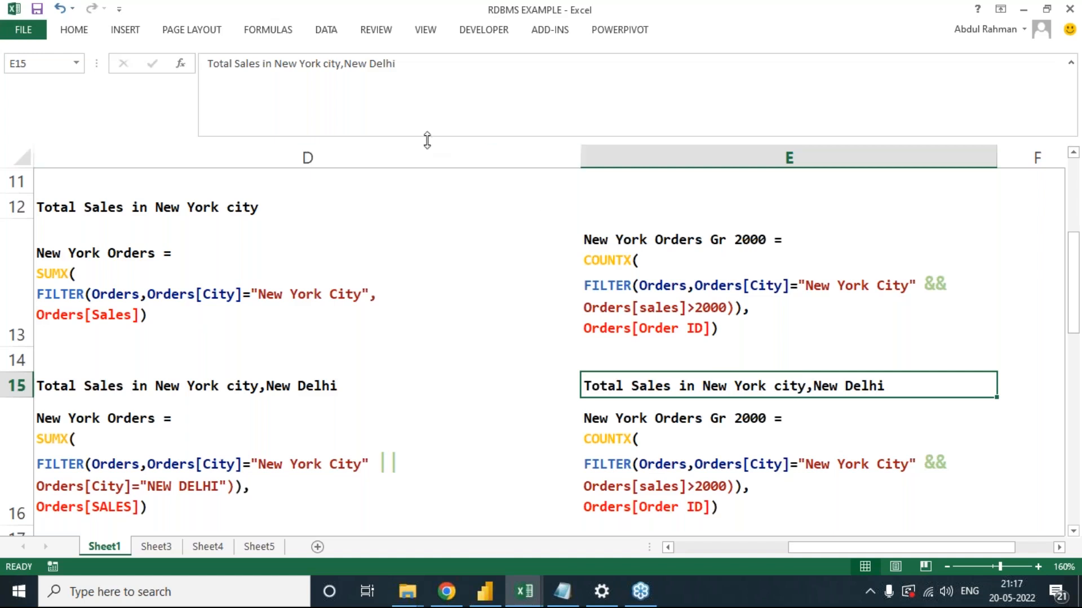
Replace New Delhi in the E15 heading so it reads "Total Sales in New York city, Quantity has more than 5".
click(346, 61)
drag(344, 63, 412, 65)
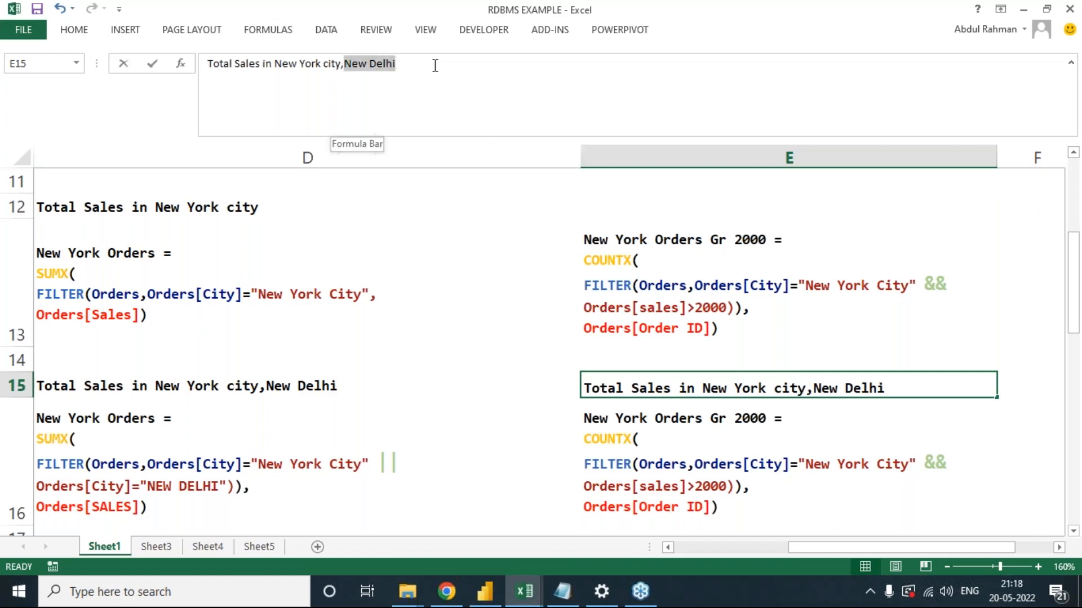
key(BackSpace)
text(qUA)
key(BackSpace)
key(BackSpace)
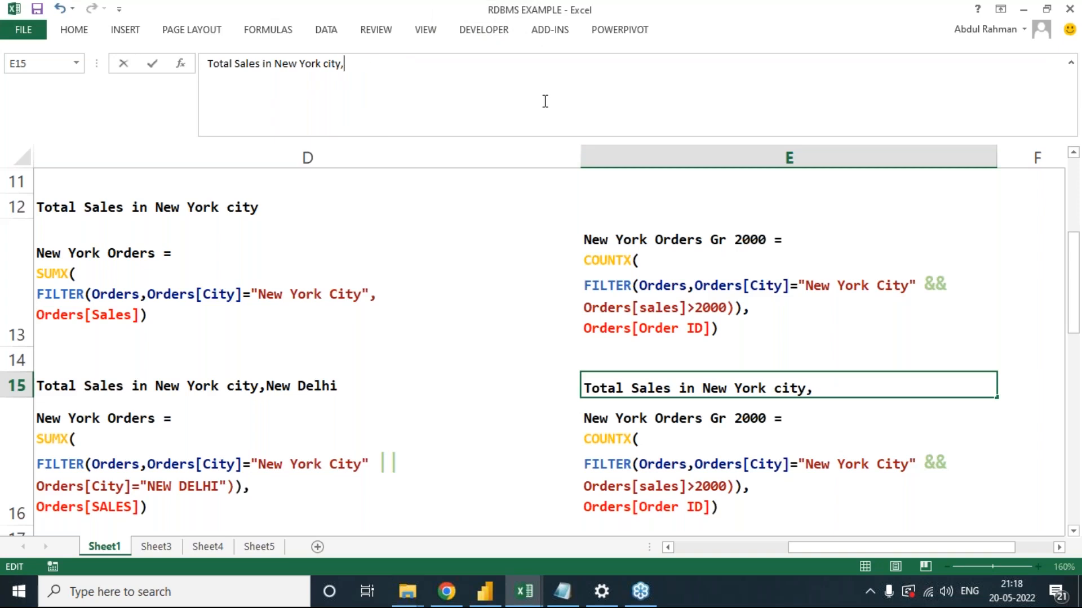
text(qua)
key(BackSpace)
key(BackSpace)
text(Qunat)
key(BackSpace)
key(BackSpace)
key(BackSpace)
text(antity )
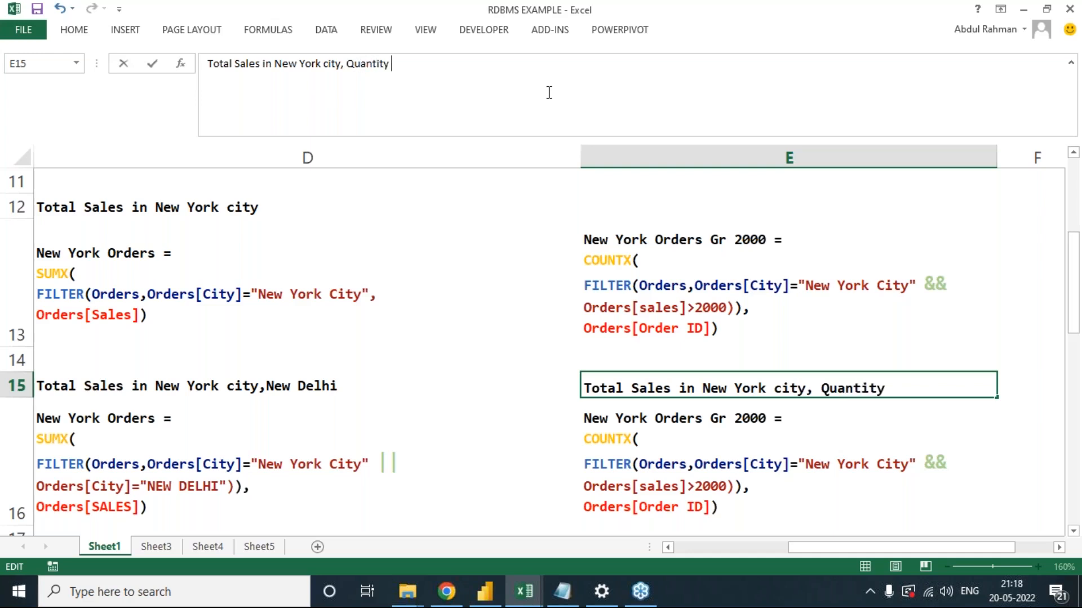
text(has more than 5)
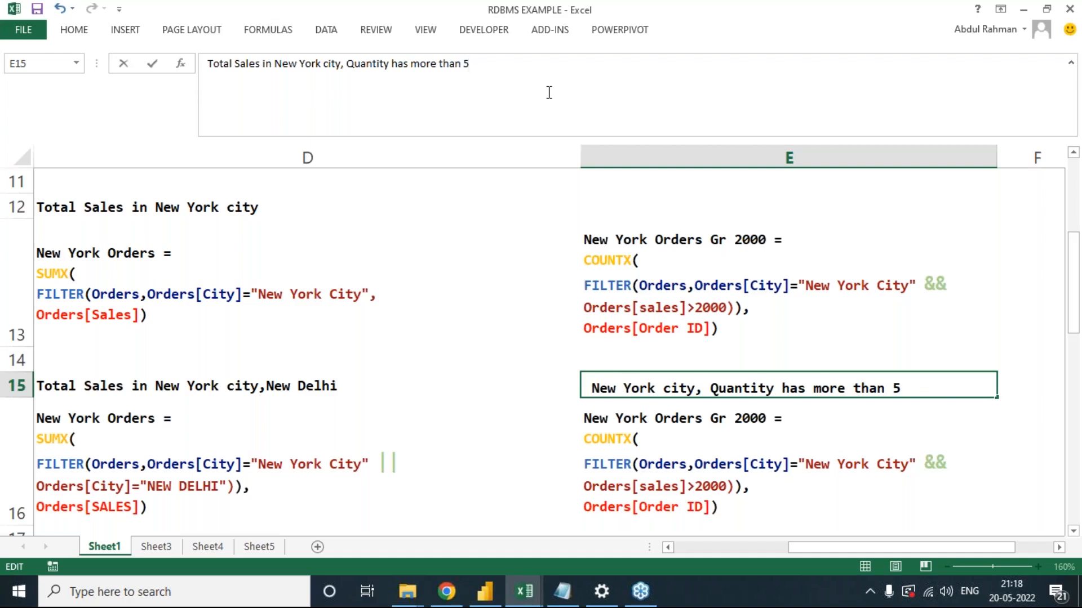
key(ctrl+Return)
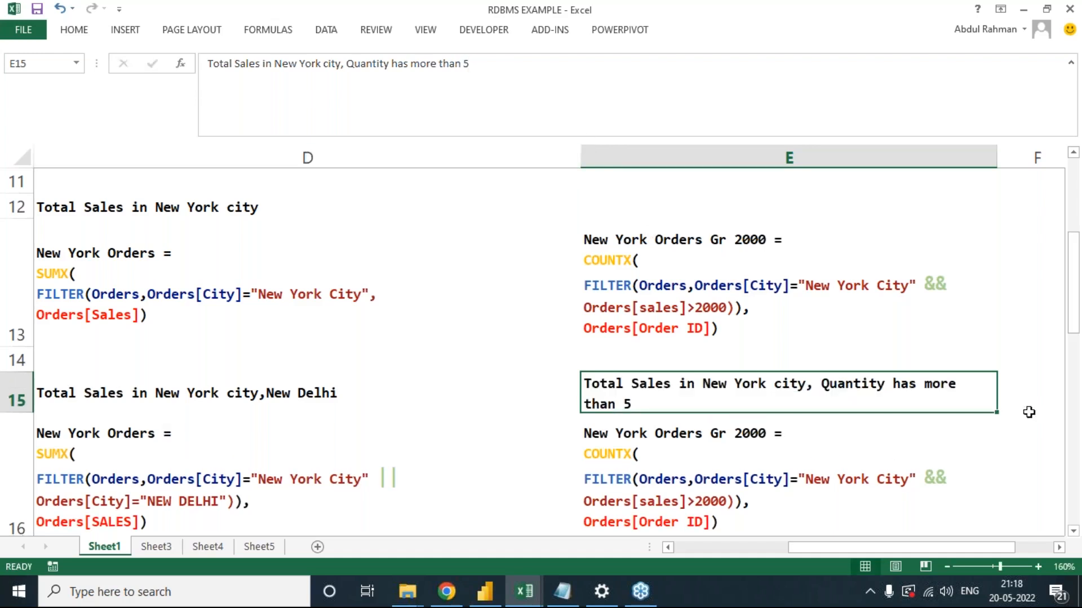
Change the second FILTER condition in the E16 formula to Orders[Quantity]>5.
scroll(927, 450, down, 1)
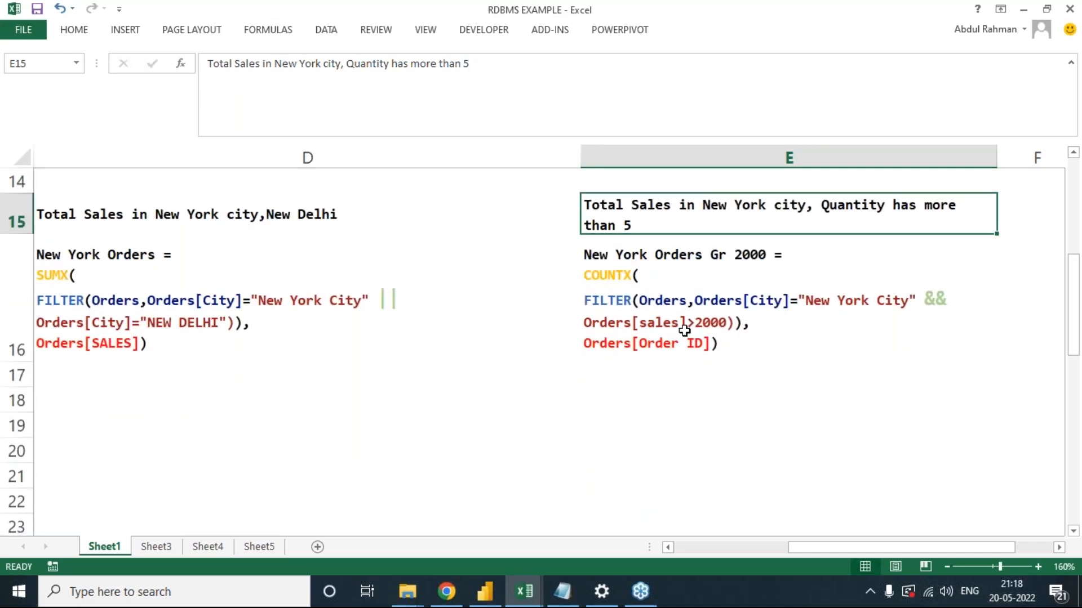
click(681, 346)
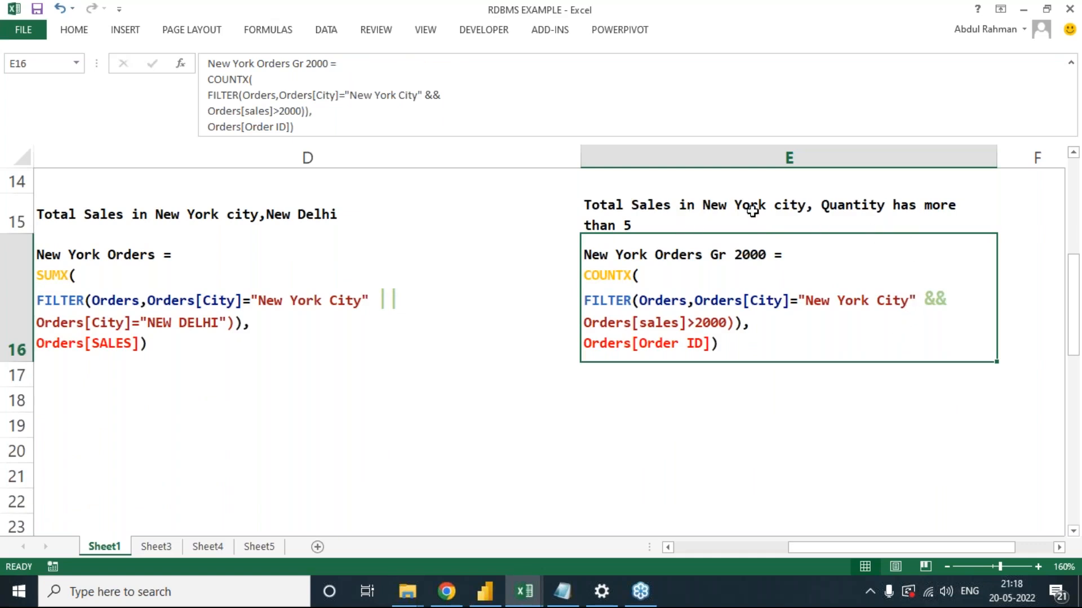
double_click(646, 323)
drag(641, 323, 671, 321)
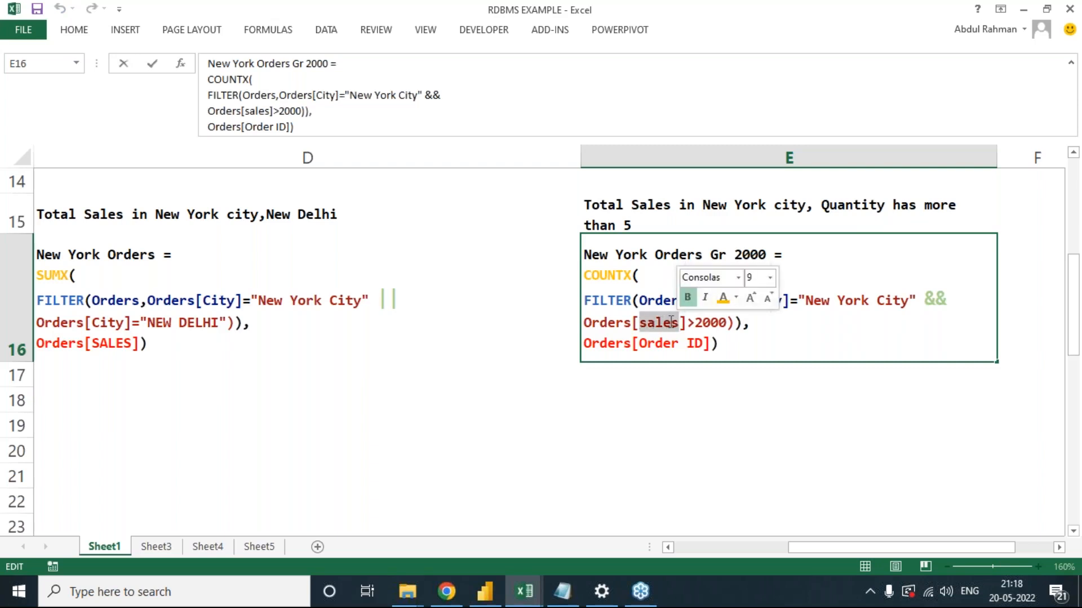
text(Quantity)
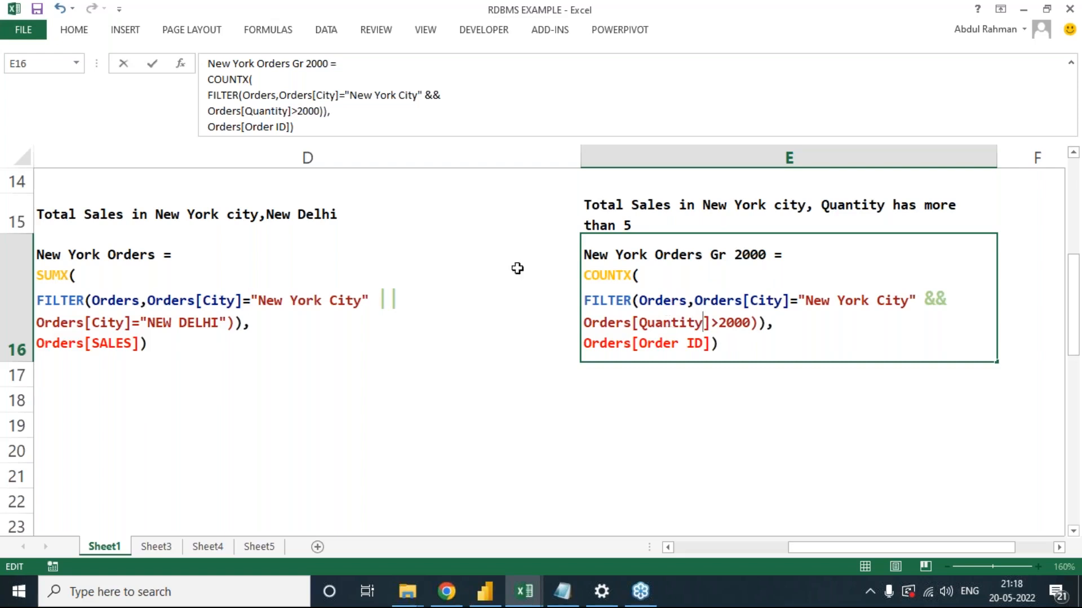
drag(718, 322, 755, 320)
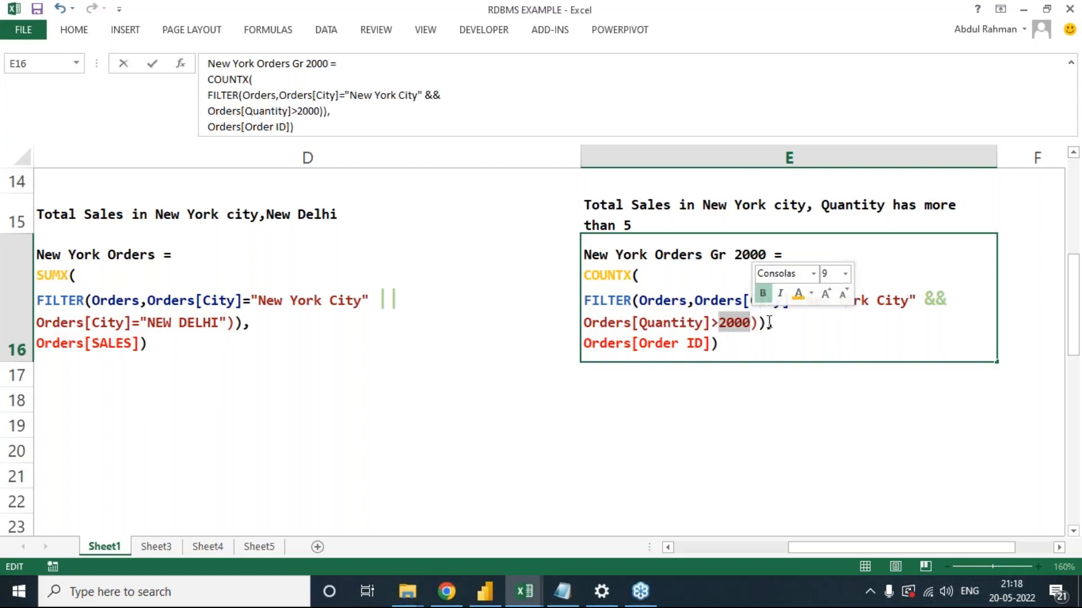
text(5)
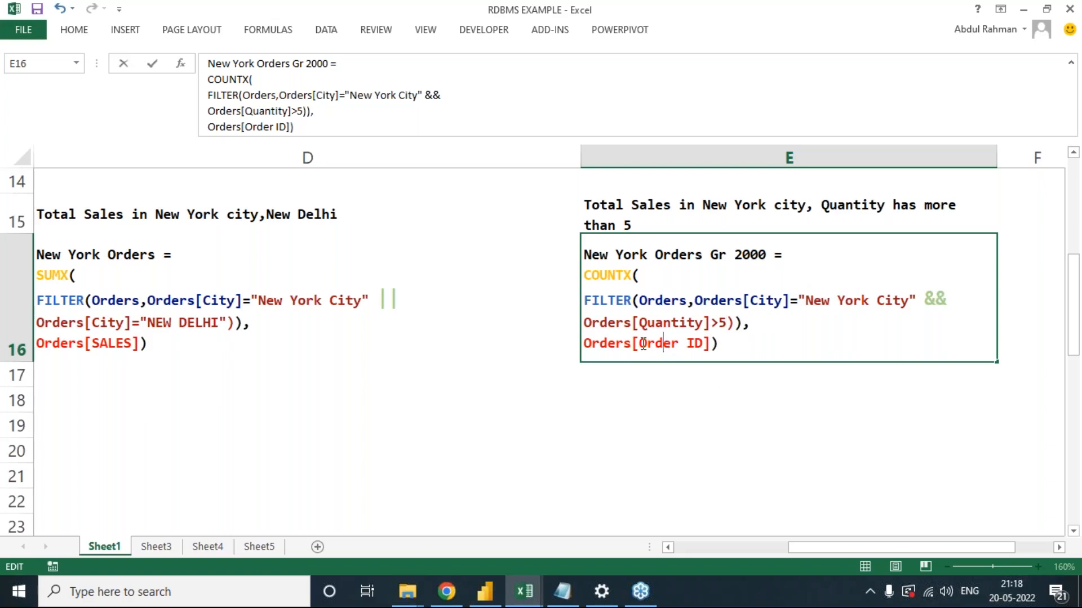
Replace Order ID with Sales in the last argument of the E16 formula, making it Orders[Sales].
drag(640, 343, 718, 346)
text(Sales)
key(Return)
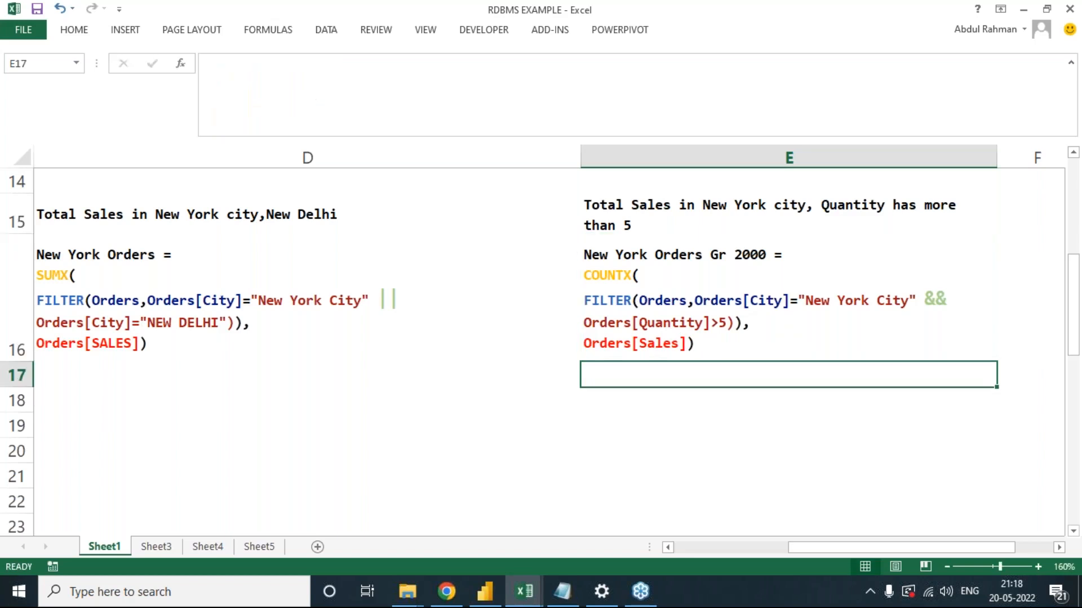
Change the function in the E16 formula from COUNTX to SUMX.
double_click(621, 275)
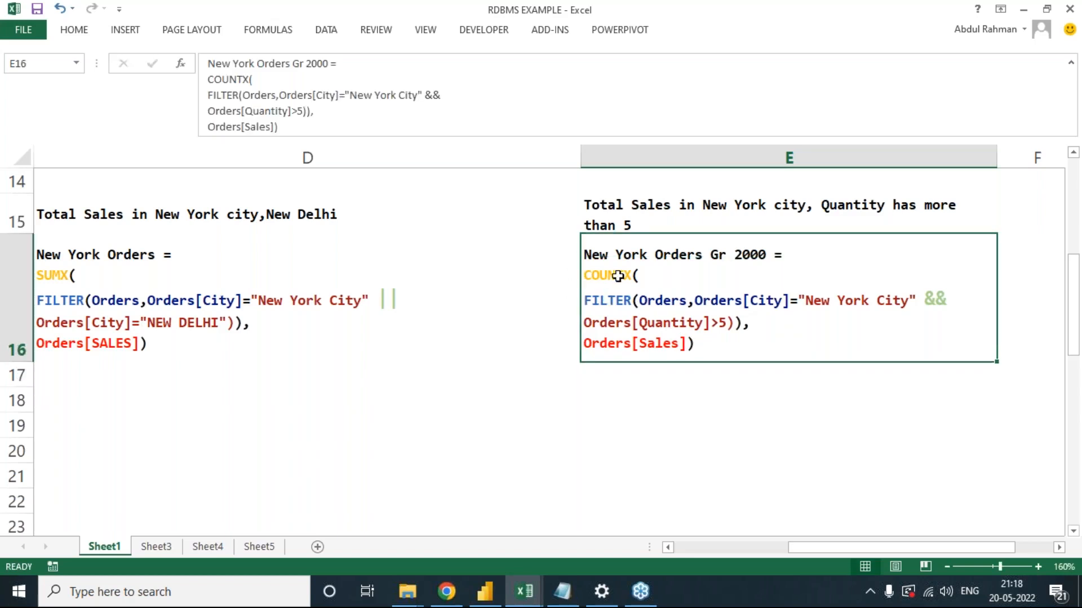
drag(621, 275, 588, 276)
text(SUMX)
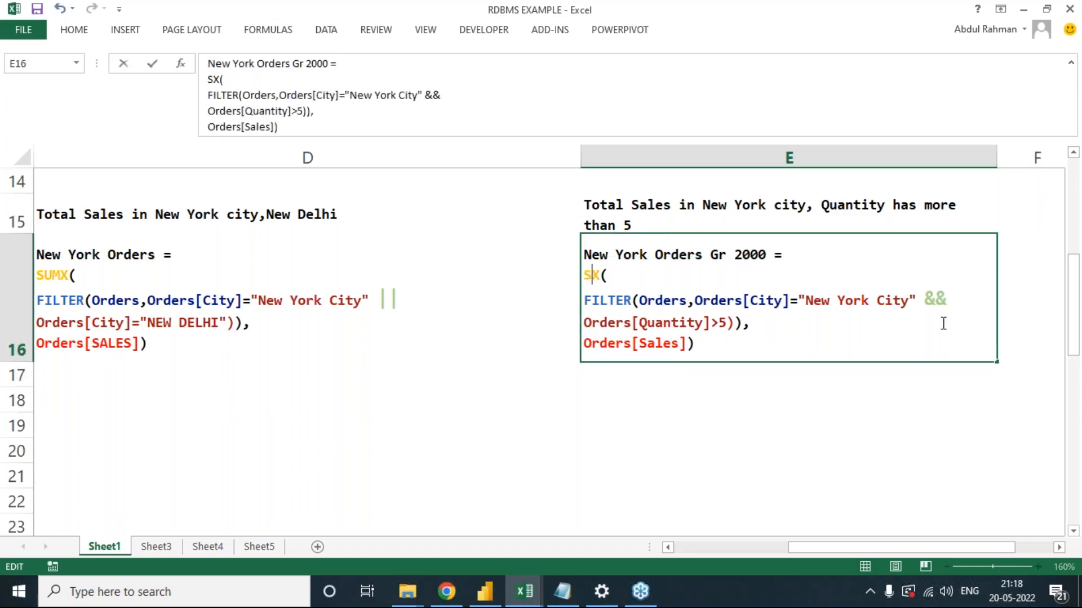
key(Tab)
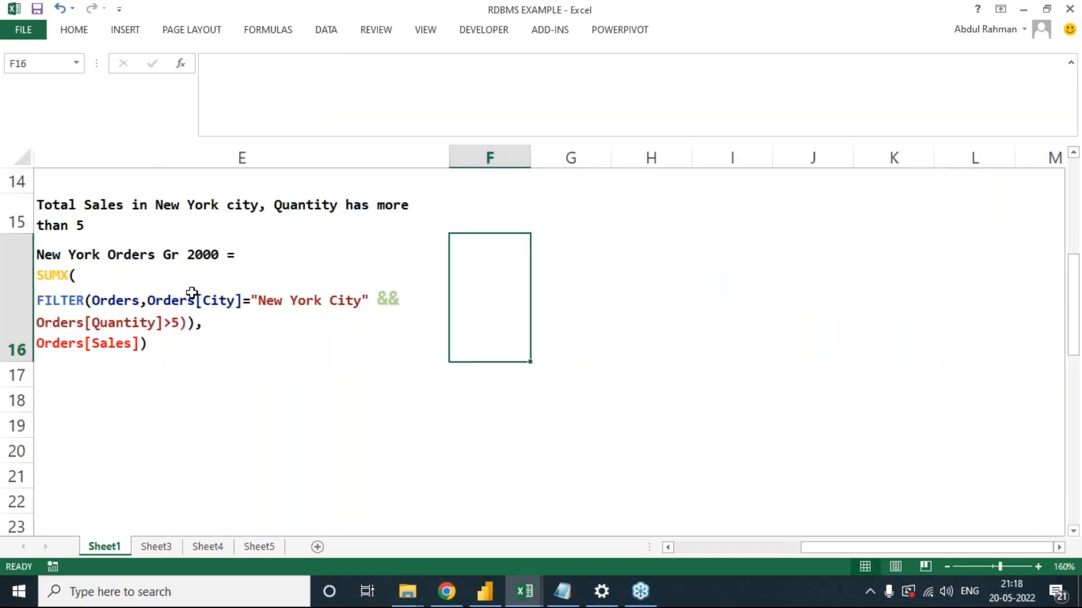
key(Left)
key(Left)
key(Left)
click(844, 337)
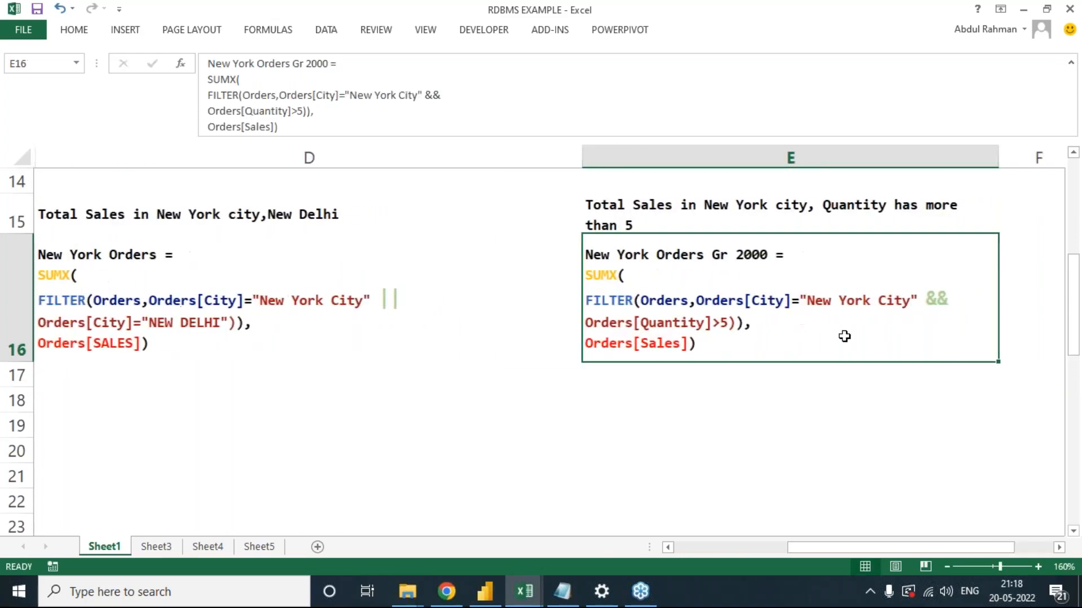
Switch to the Superstore workbook and filter the City column of the Orders sheet by NEW YORK.
key(alt+Tab)
key(Tab)
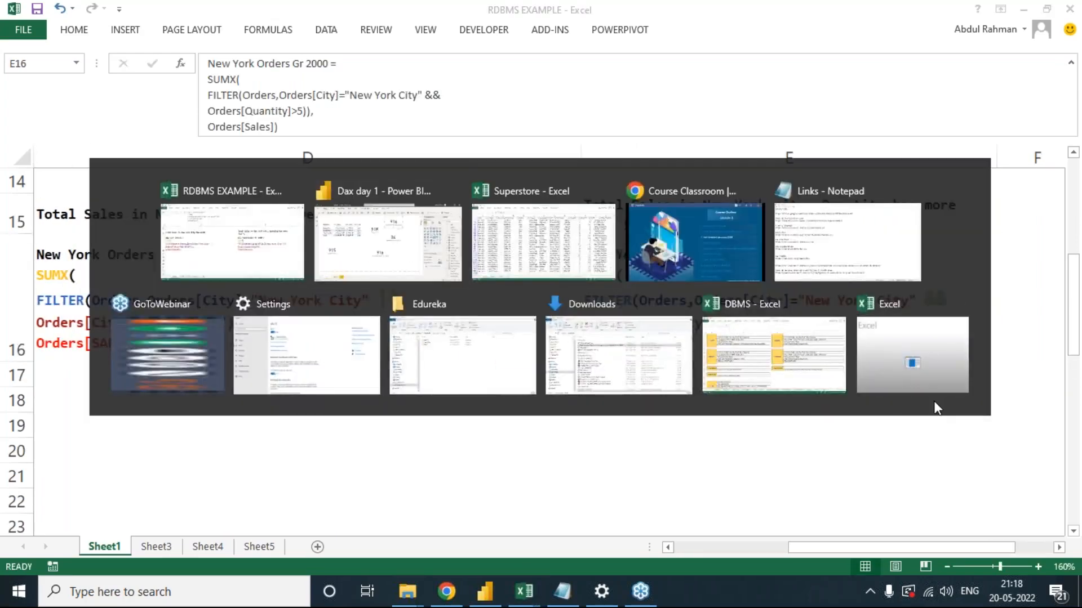
key(c)
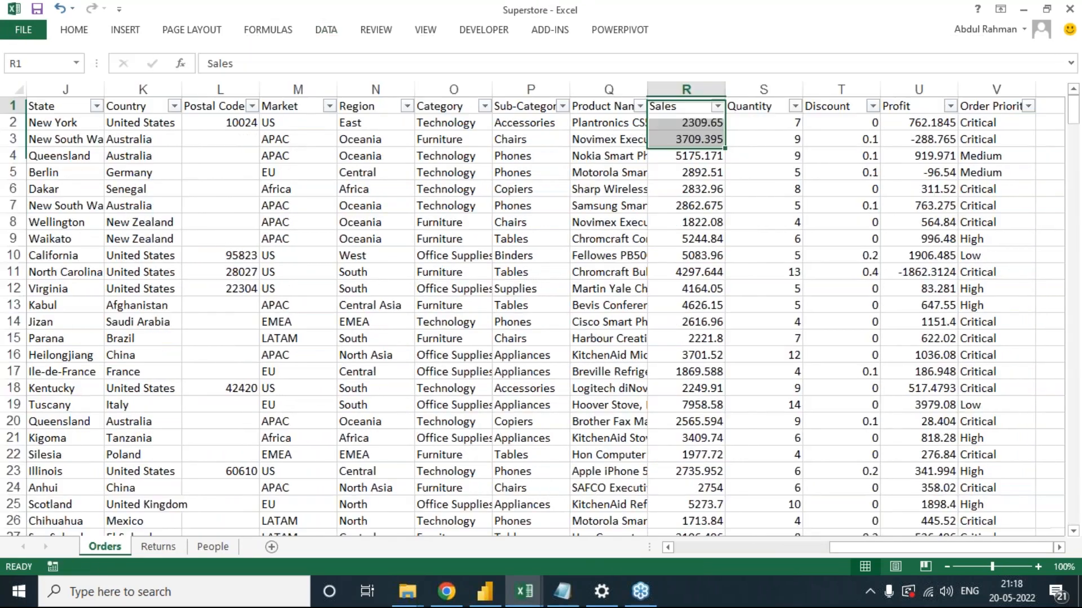
key(alt+Tab)
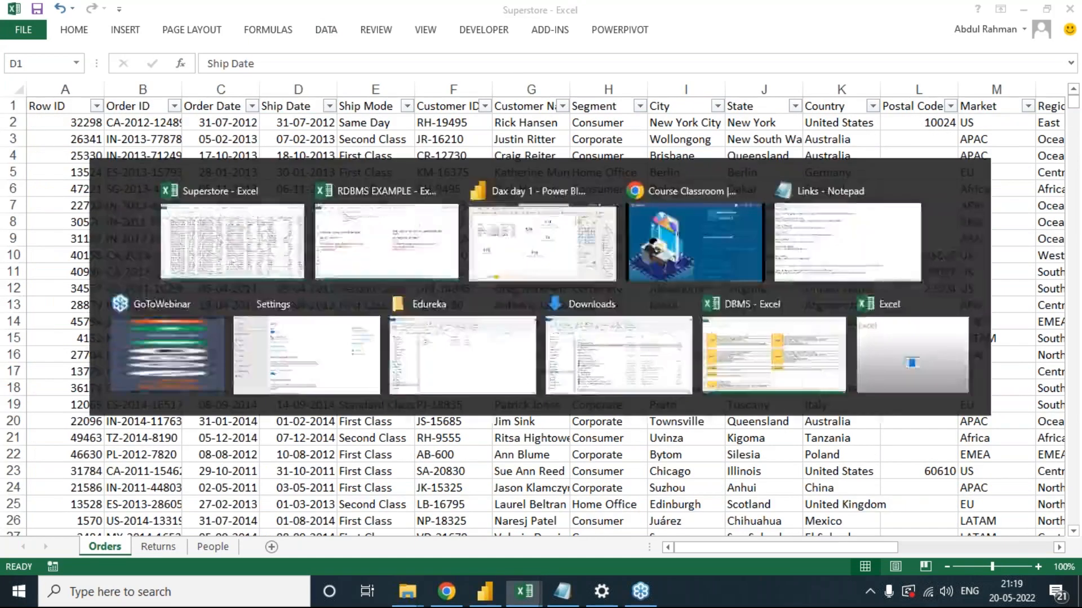
key(alt+Tab)
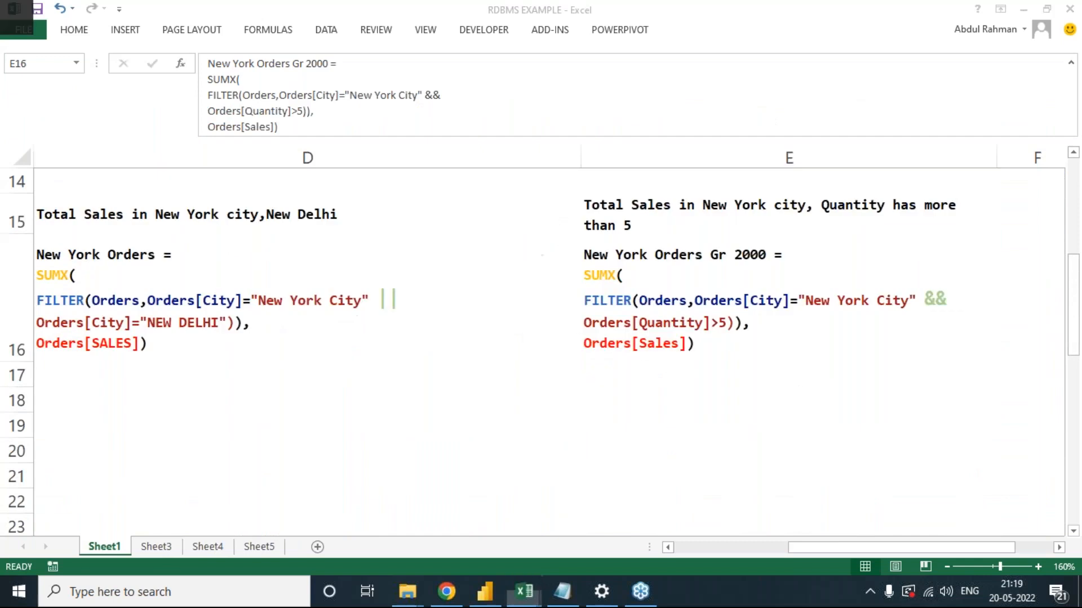
key(Right)
key(Right)
key(Right)
key(Right)
key(Right)
key(alt+Down)
key(Down)
key(Down)
key(Down)
key(Down)
key(Down)
key(Down)
key(Down)
key(Down)
key(Down)
key(Up)
key(Up)
text(NEW Y)
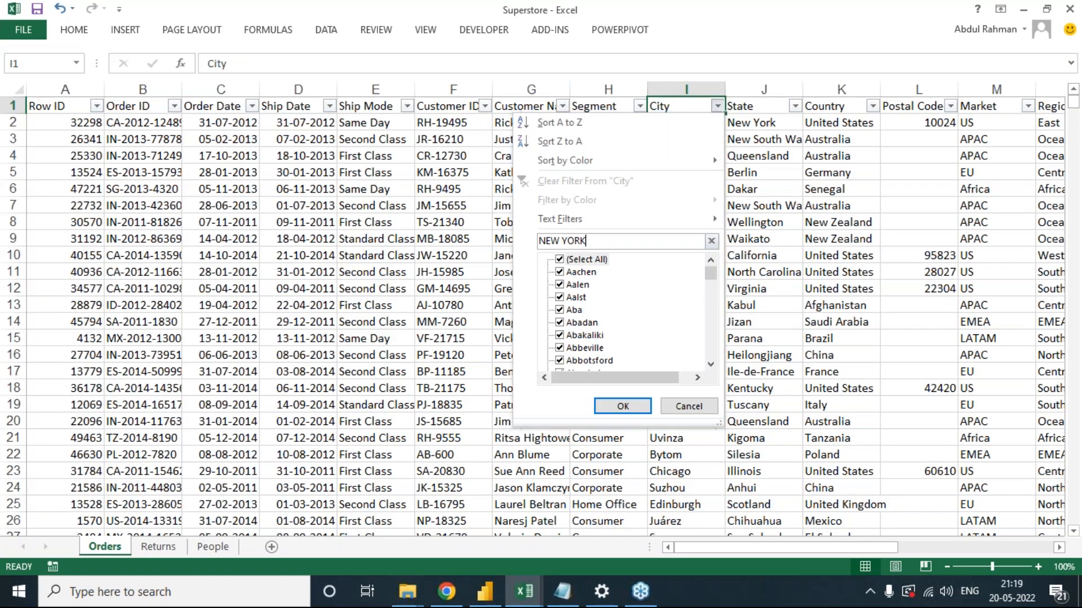
key(Return)
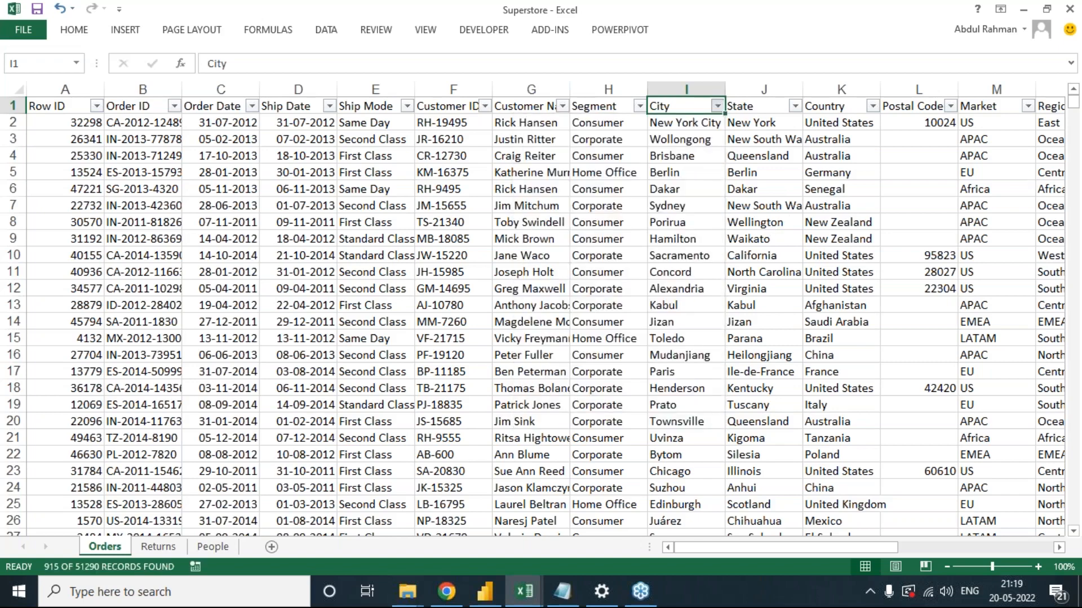
Recheck the E16 formula in the RDBMS EXAMPLE workbook and filter the Superstore Quantity column to values greater than 5.
key(alt+Tab)
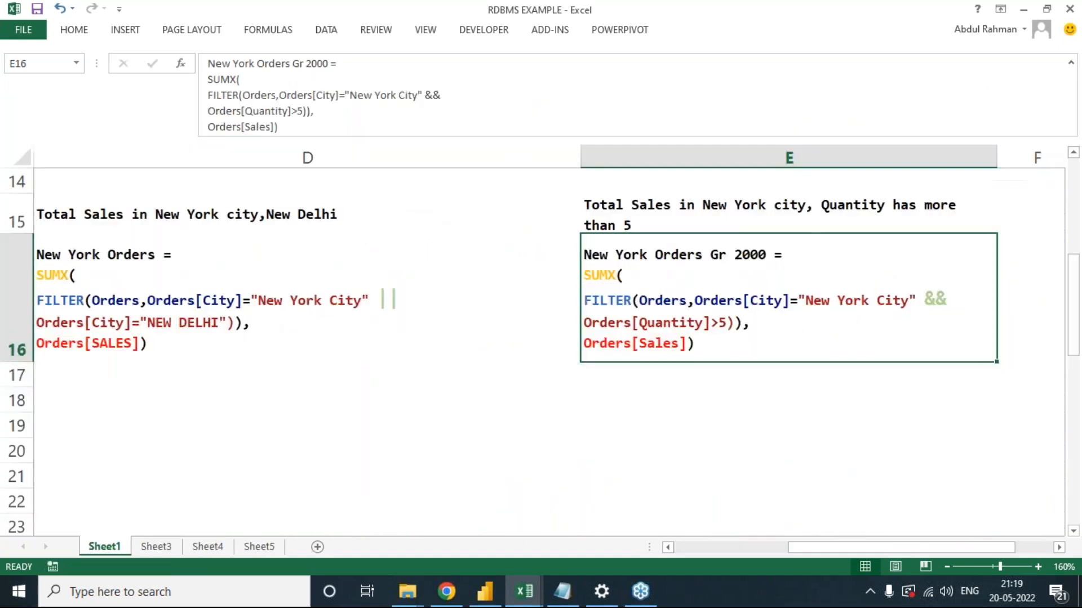
key(alt+Tab)
key(Right)
key(Right)
key(Right)
key(Right)
key(Right)
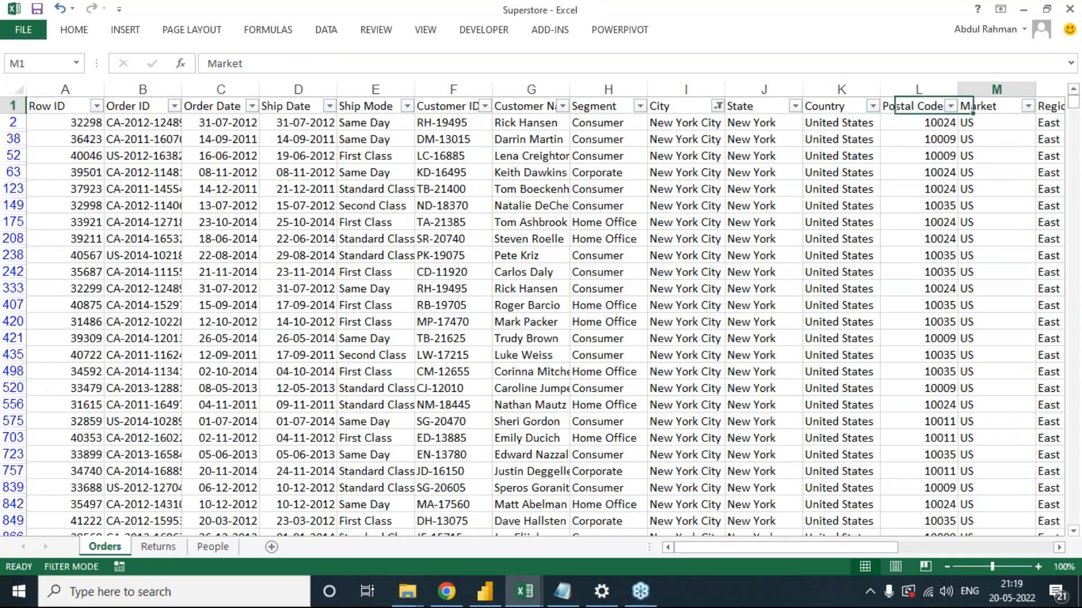
key(Right)
key(Right)
key(Right)
key(Right)
key(Right)
key(Right)
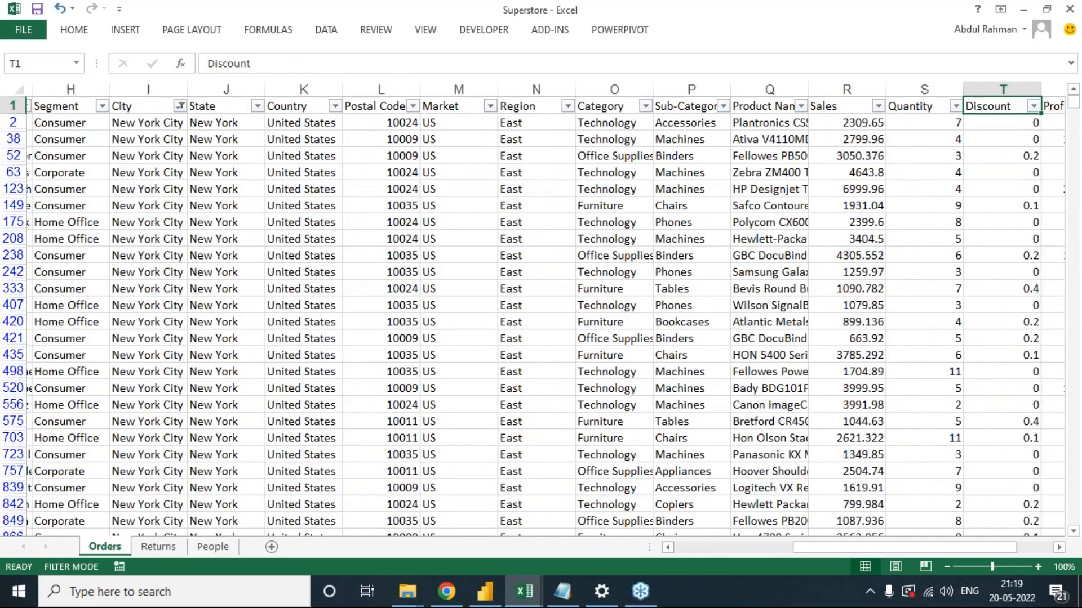
key(Right)
key(Left)
key(Left)
key(alt+Down)
key(Down)
key(Down)
key(Down)
key(Down)
key(Right)
key(Down)
key(Down)
key(Down)
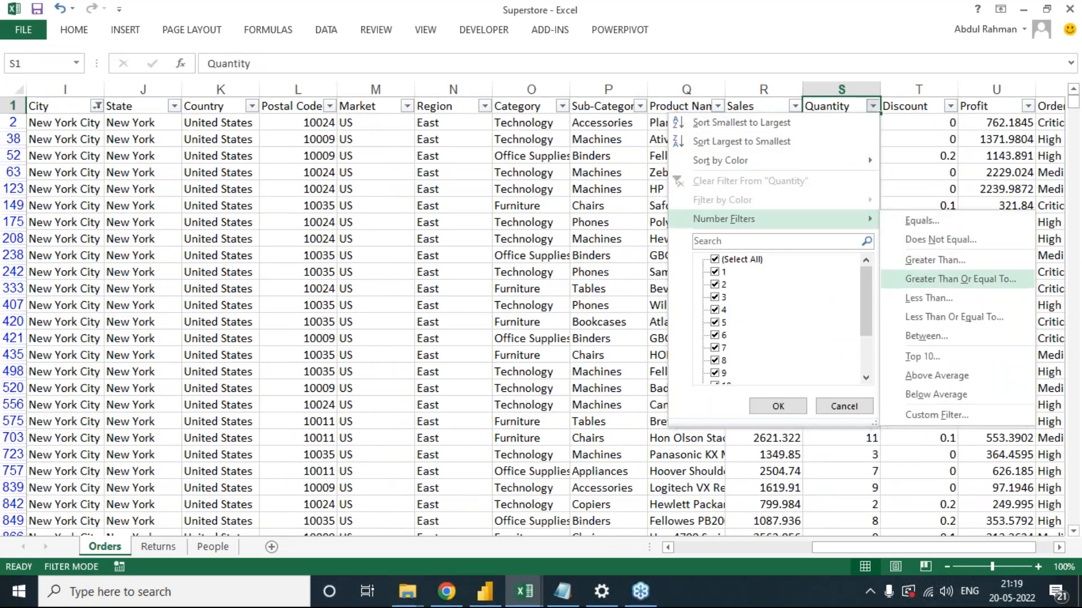
key(Up)
key(Return)
key(Return)
key(Down)
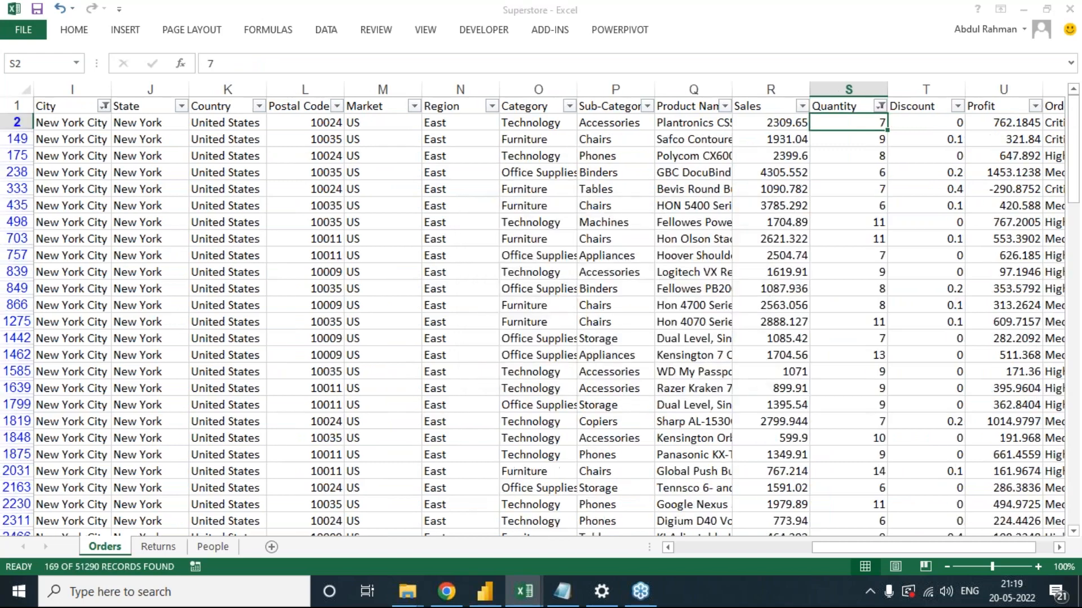
Review the column headers of the filtered Orders sheet in the Superstore workbook from the first column across to Quantity.
key(alt+Tab)
key(alt+Tab)
key(Up)
key(Home)
key(Right)
key(Right)
key(Right)
key(Right)
key(Right)
key(Right)
key(Right)
key(Right)
key(Right)
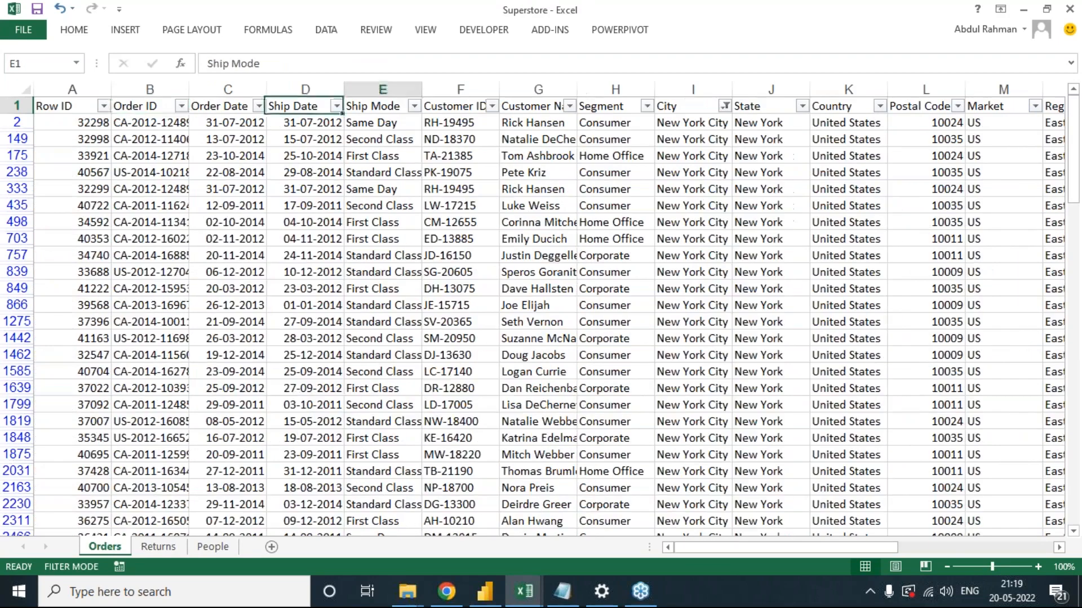
key(Left)
key(Right)
key(Right)
key(Right)
key(Right)
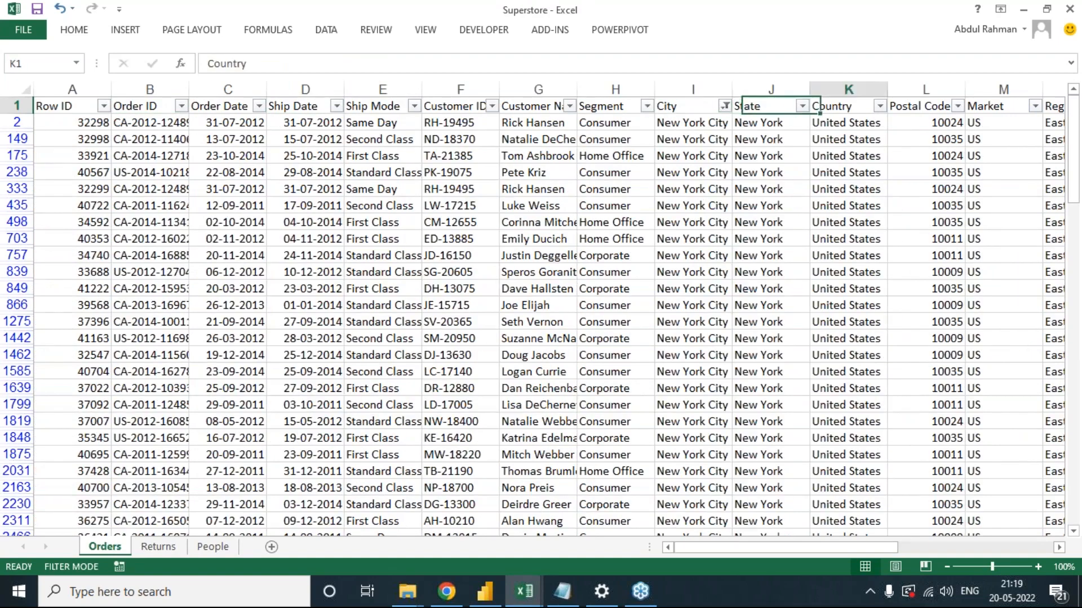
key(Right)
key(Right)
key(Right)
key(Right)
key(Right)
key(Right)
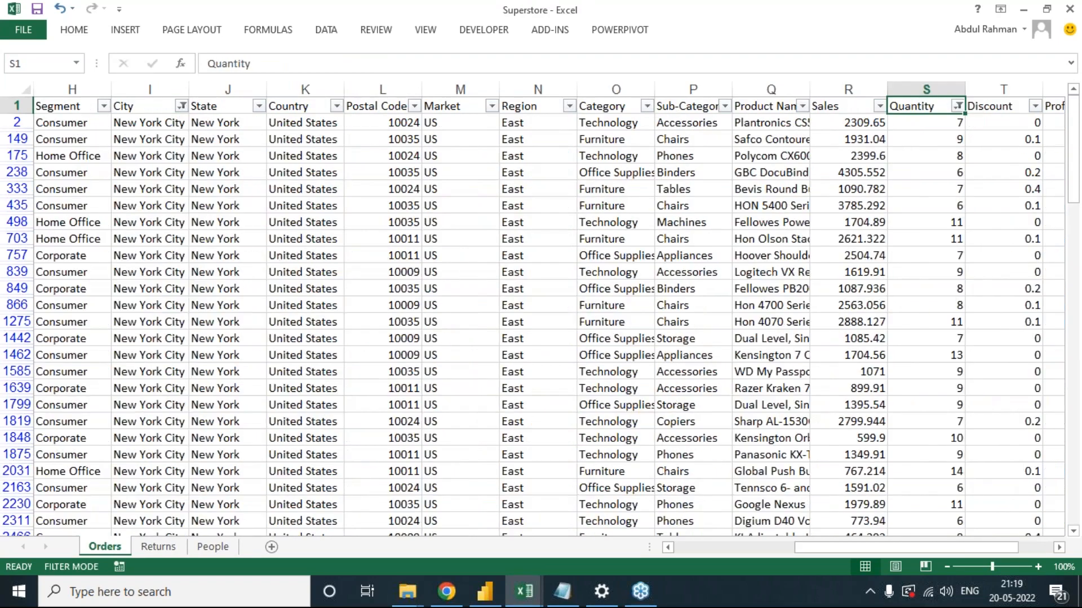
Recheck the E16 formula in the RDBMS EXAMPLE workbook and select all filtered Sales values in the Superstore Orders sheet to read their sum.
key(alt+Tab)
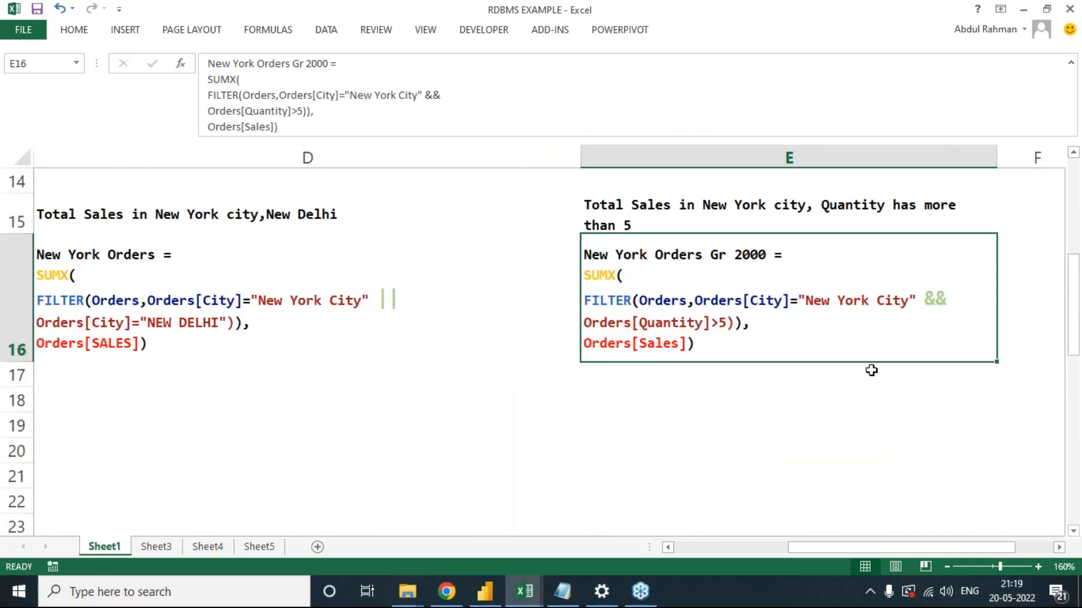
key(alt+Tab)
key(Right)
key(Right)
key(Right)
key(Right)
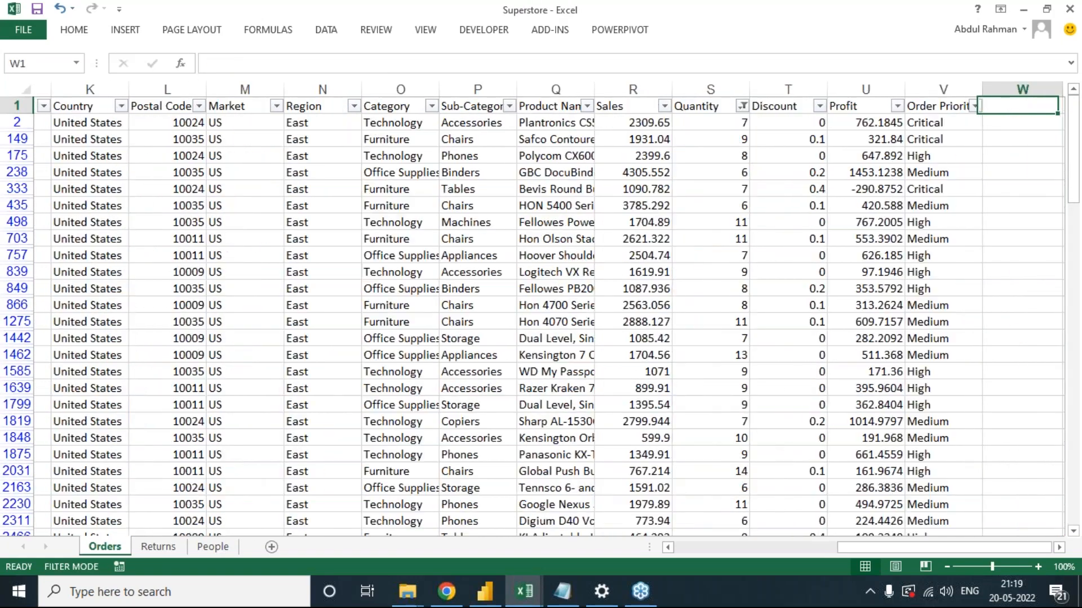
key(Left)
key(Left)
key(Left)
key(Left)
key(Left)
key(Down)
key(ctrl+shift+Down)
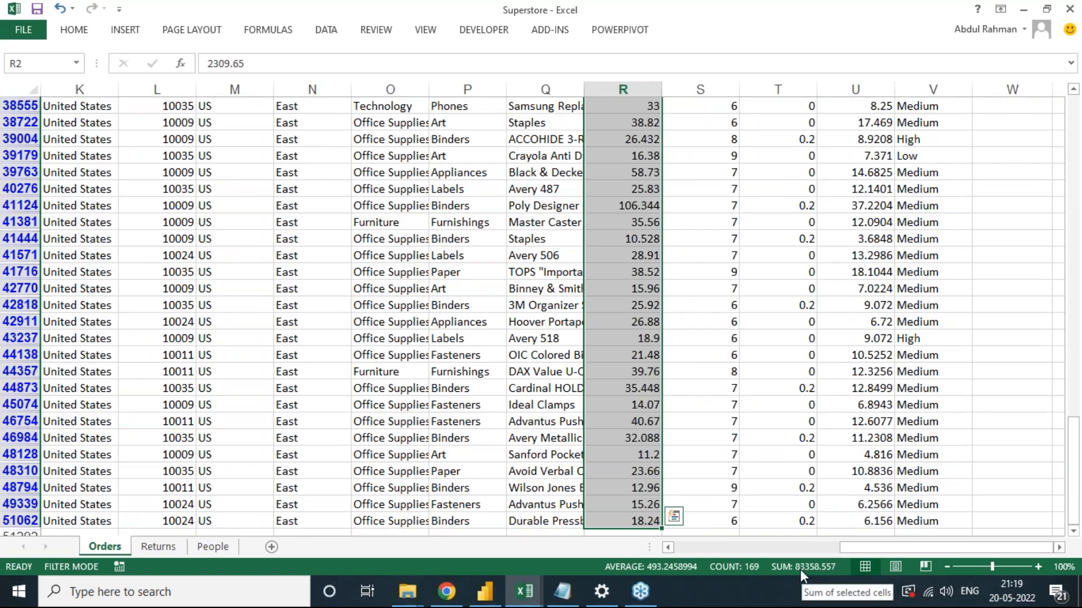
Return to the RDBMS EXAMPLE workbook, enlarge the formula bar and replace Orders with Sales in the E16 measure name.
key(alt+Tab)
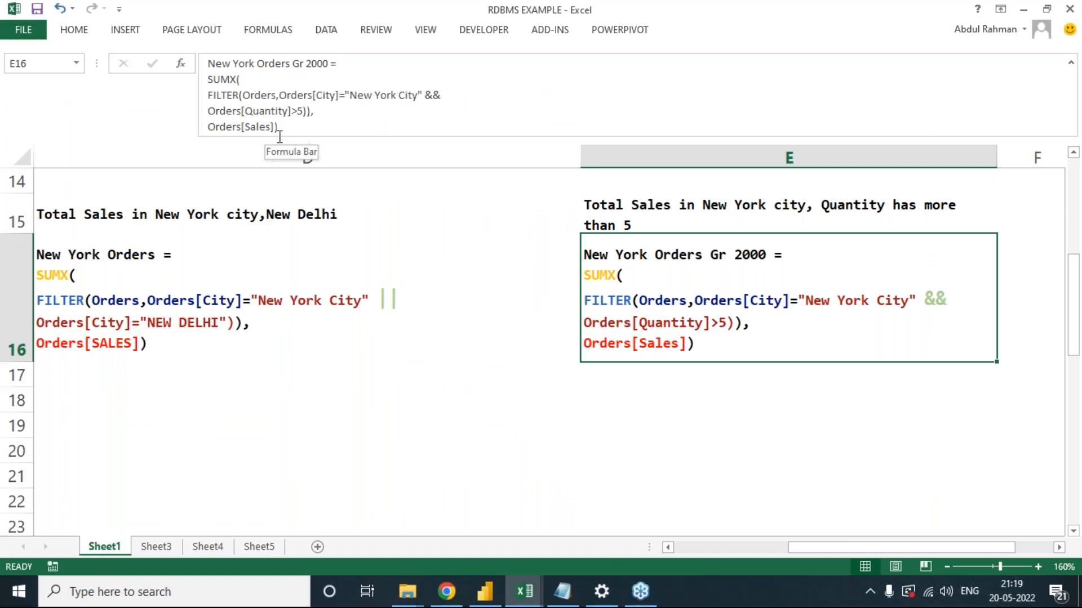
drag(306, 141, 305, 187)
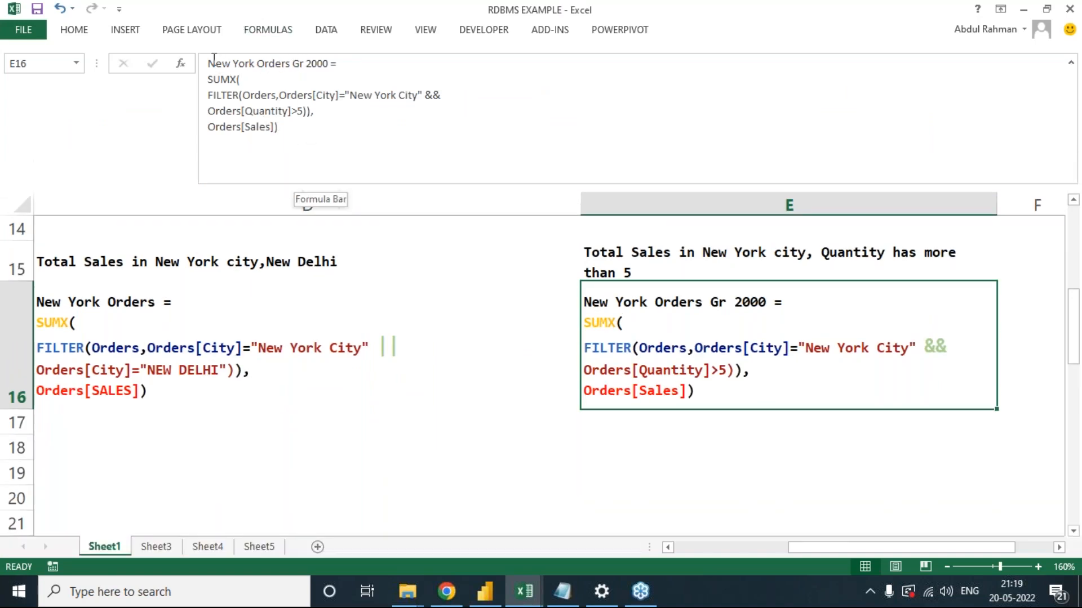
click(276, 62)
double_click(276, 63)
text(sa)
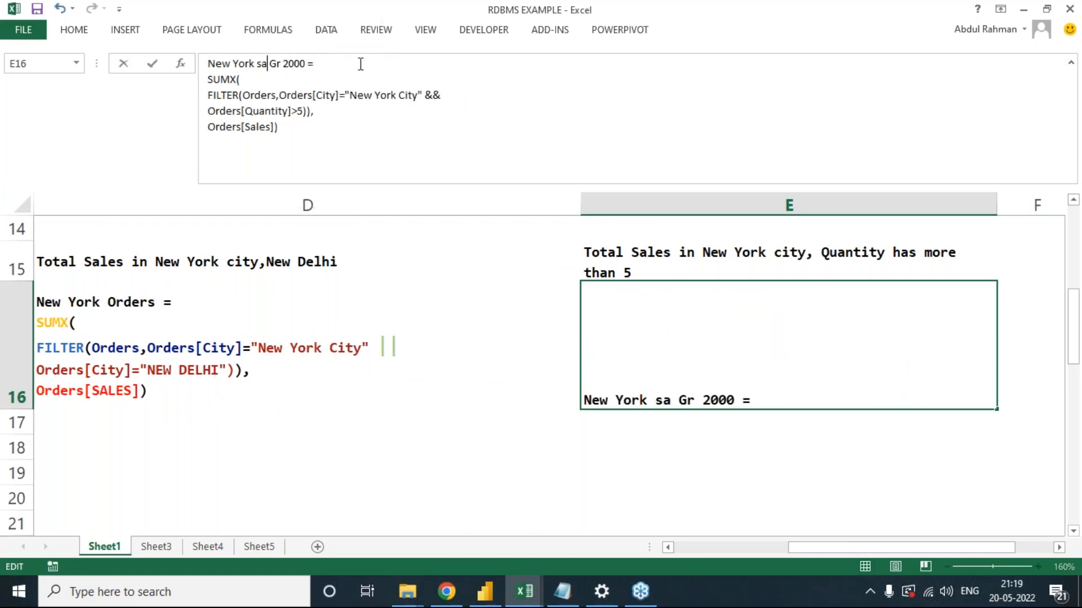
text(LES)
key(BackSpace)
key(BackSpace)
key(BackSpace)
key(BackSpace)
key(BackSpace)
key(BackSpace)
text(SAles)
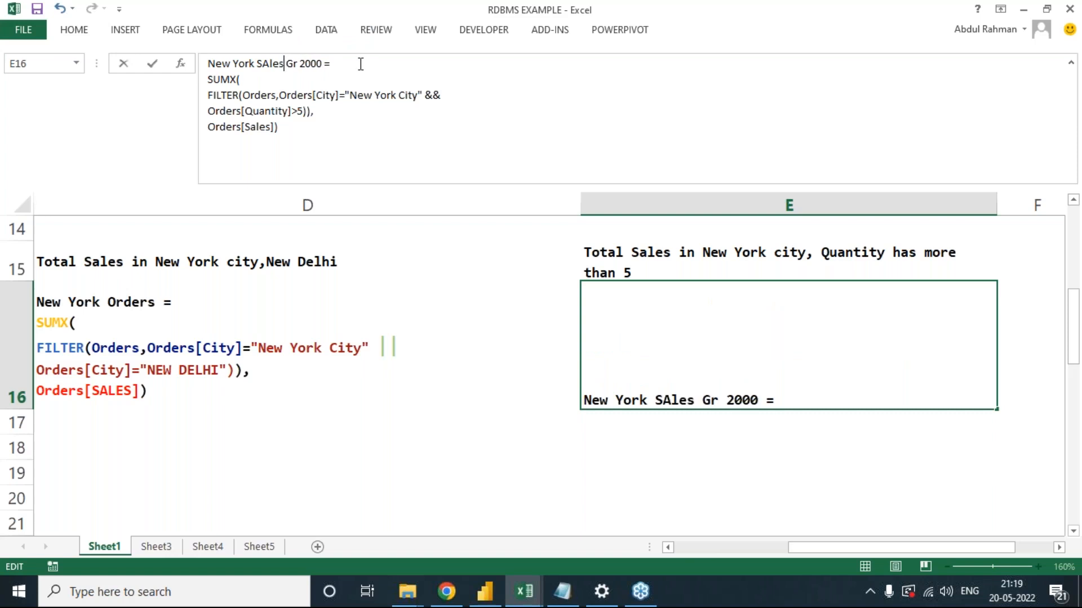
key(BackSpace)
key(BackSpace)
key(BackSpace)
key(BackSpace)
text(ales)
Replace 2000 with 5 in Quantity in the E16 measure name and commit the cell.
double_click(310, 63)
text(5 in Quantity)
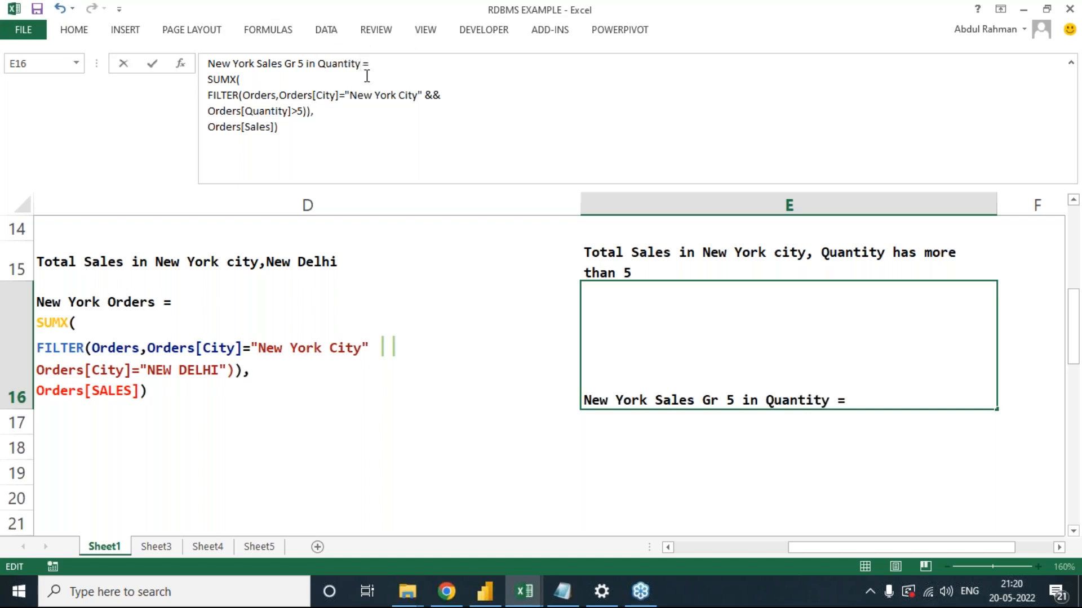
key(Tab)
Copy the complete text of the E16 formula, from the measure name to the closing parenthesis.
click(203, 353)
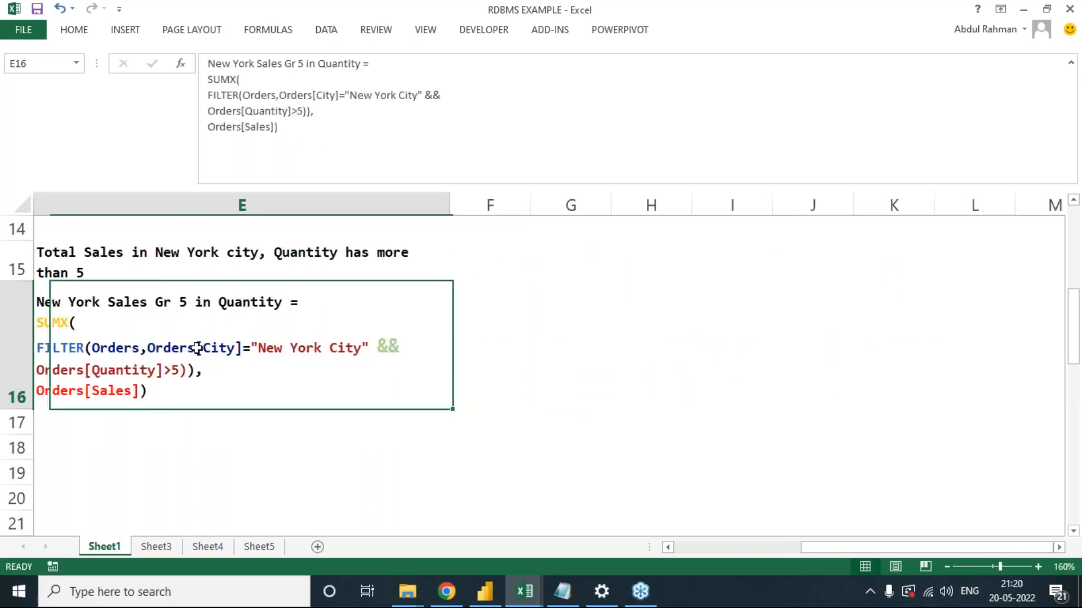
drag(309, 132, 208, 95)
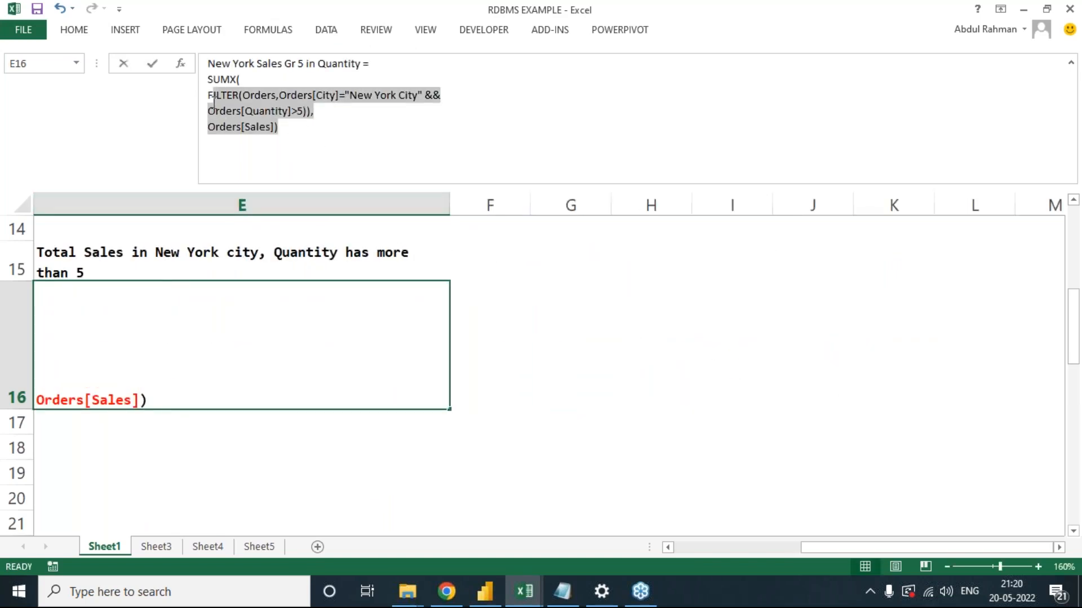
shift+click(208, 64)
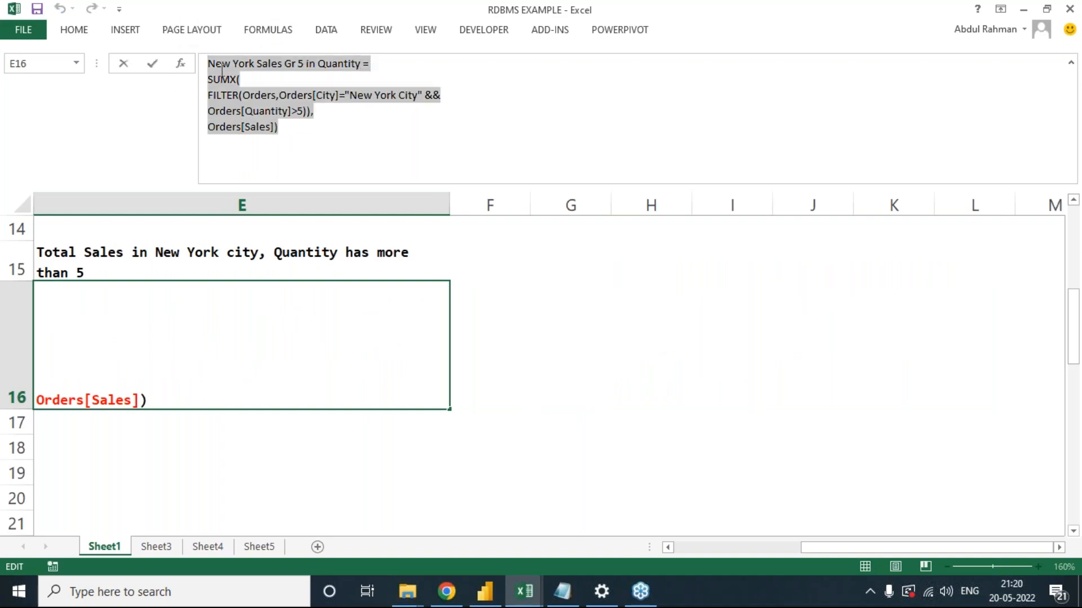
key(ctrl+c)
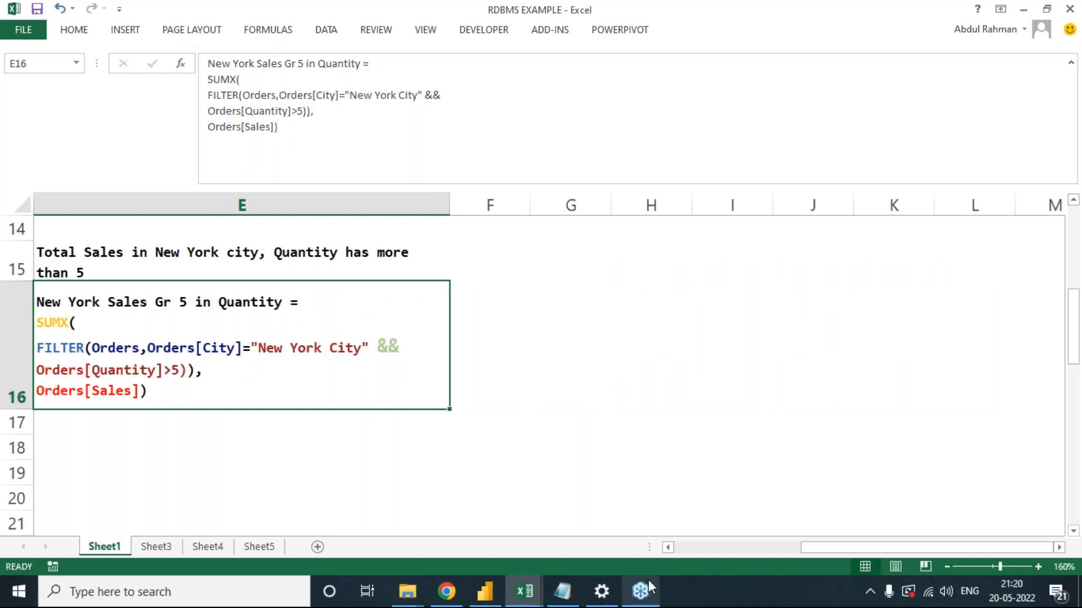
Switch to Power BI Desktop, create a new measure in the Orders table and replace its default text with the copied SUMX formula.
click(485, 591)
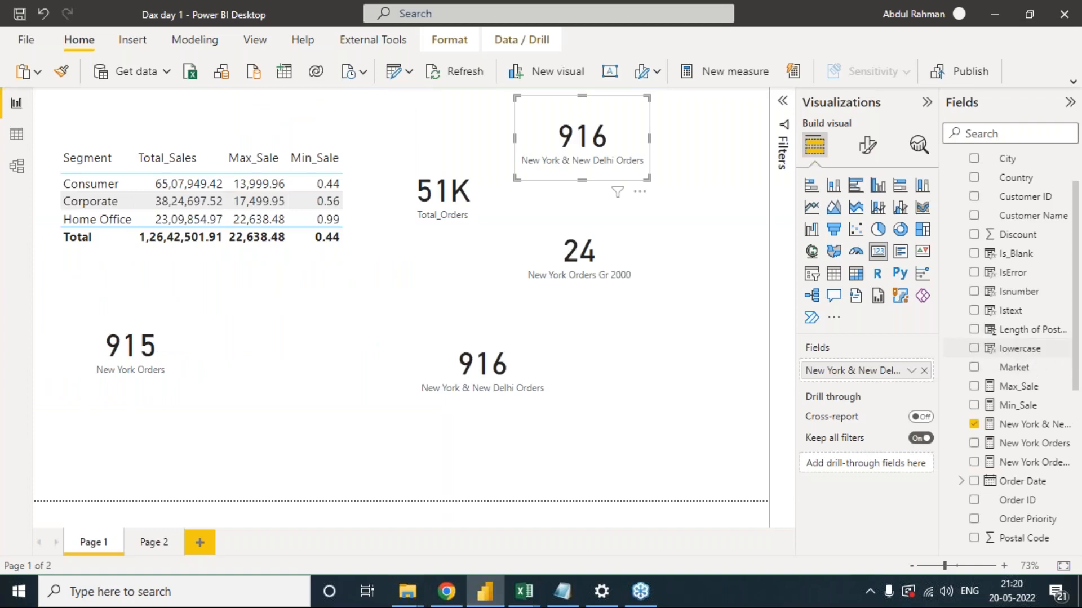
click(1062, 349)
click(983, 110)
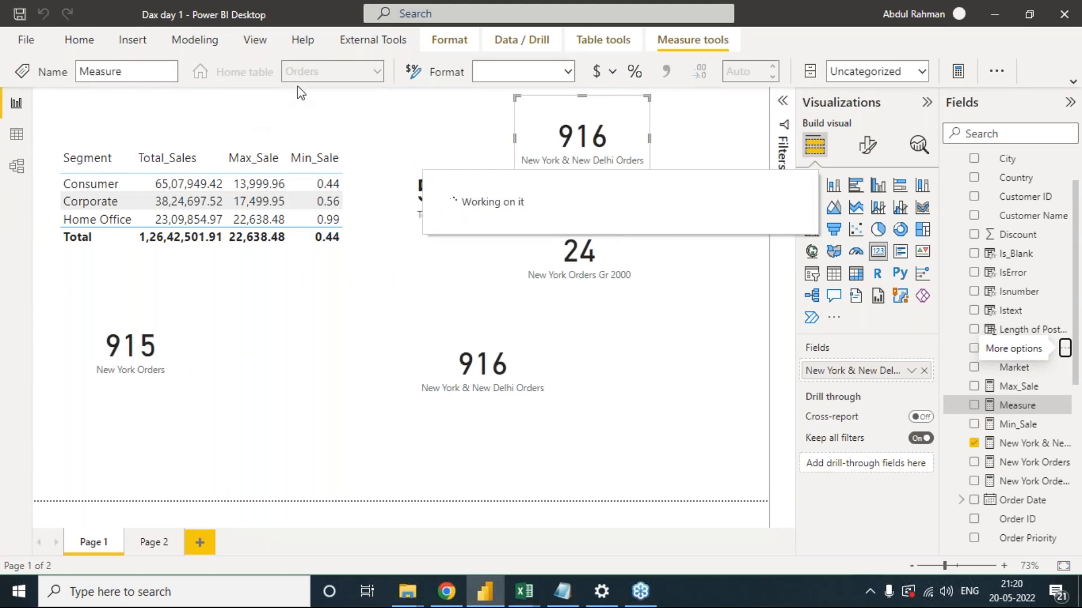
key(ctrl+a)
key(ctrl+v)
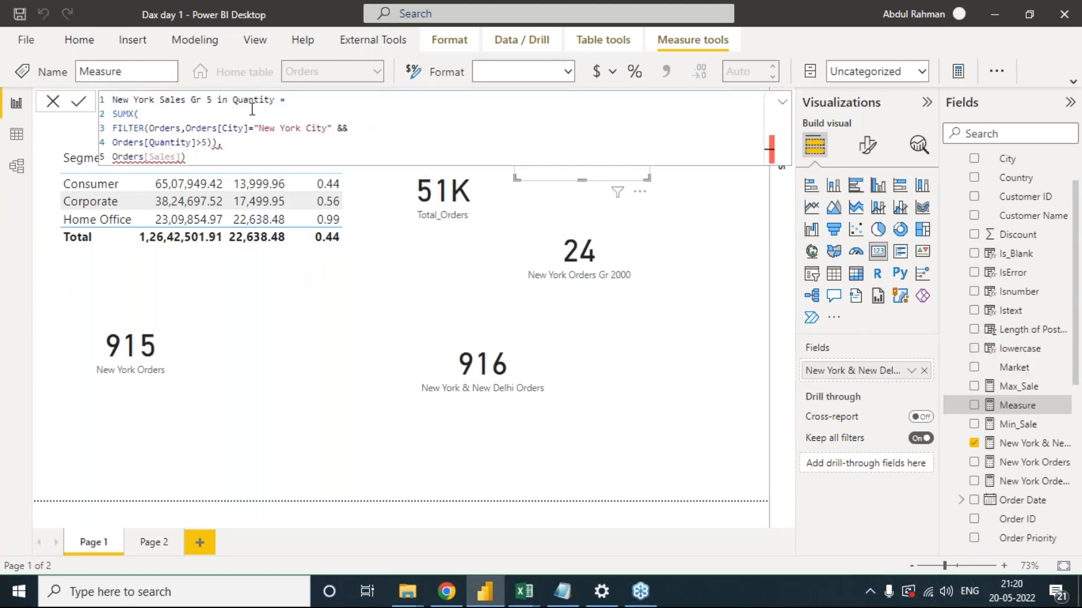
Remove the extra closing parenthesis after Orders[Quantity]>5, commit the measure and close the formula editor.
click(214, 143)
key(BackSpace)
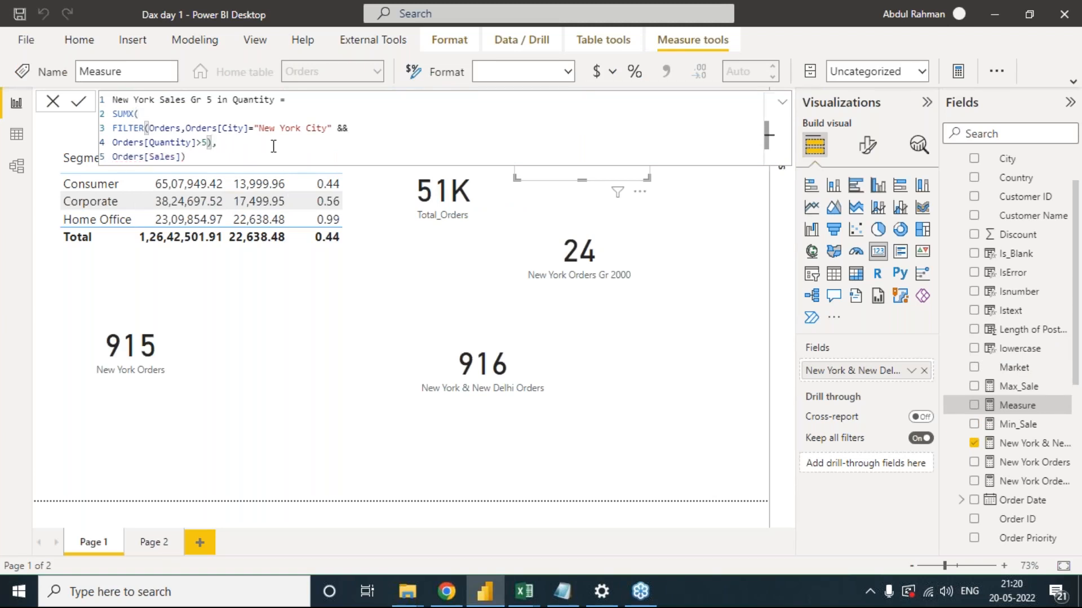
click(245, 143)
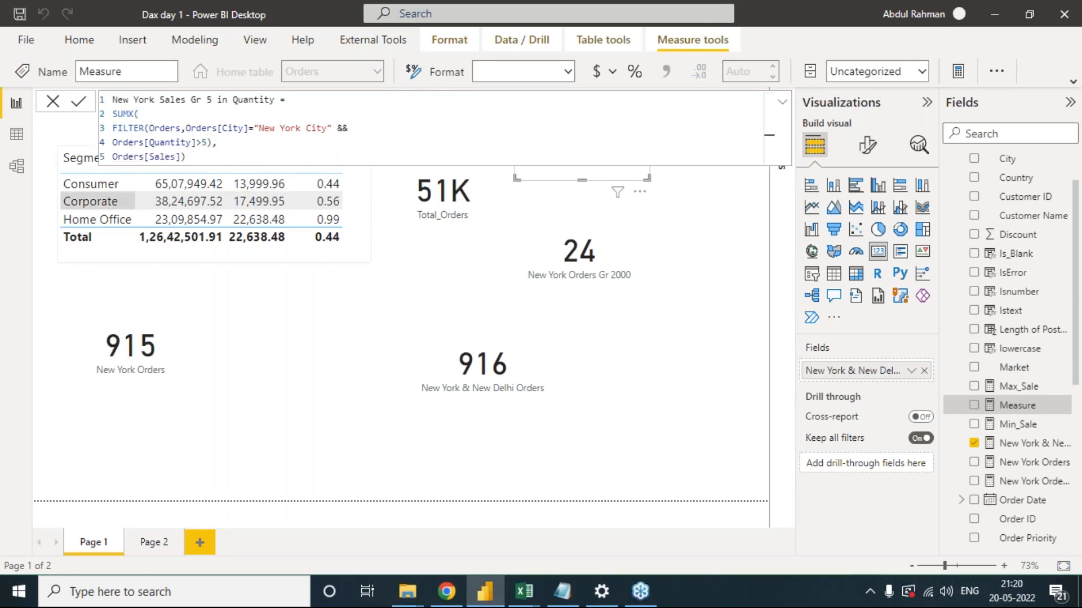
click(78, 102)
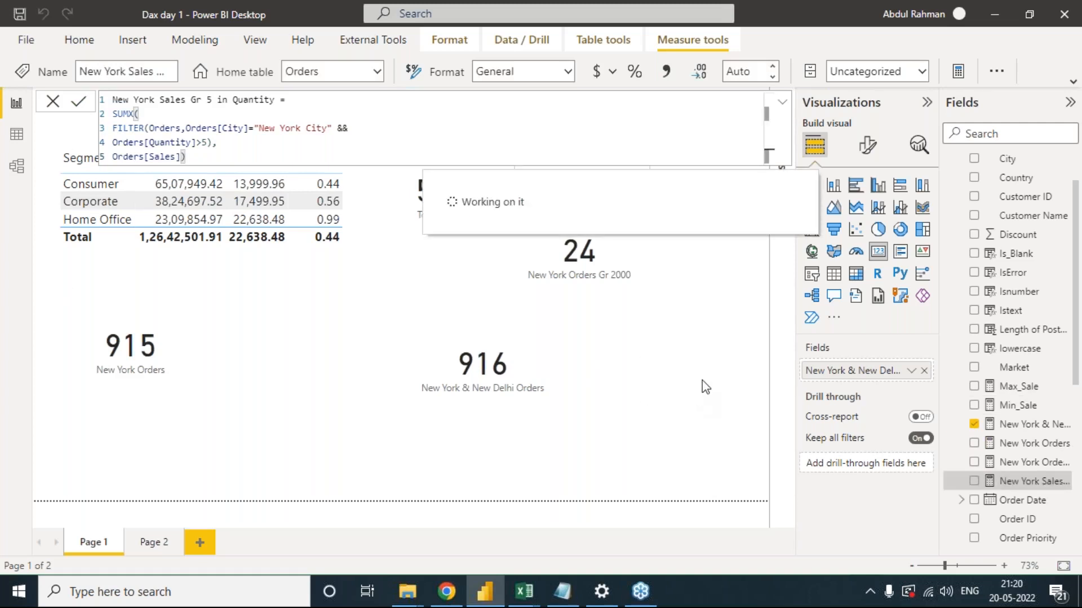
click(53, 102)
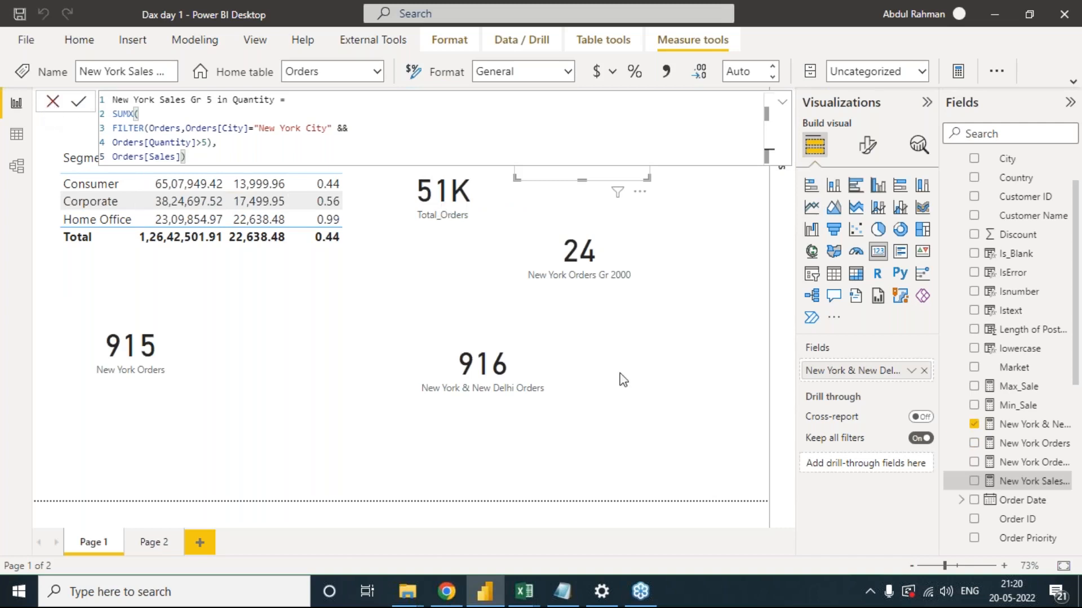
Add a card visual showing New York Sales Gr 5 in Quantity and place it below the Segment table.
click(666, 338)
click(877, 250)
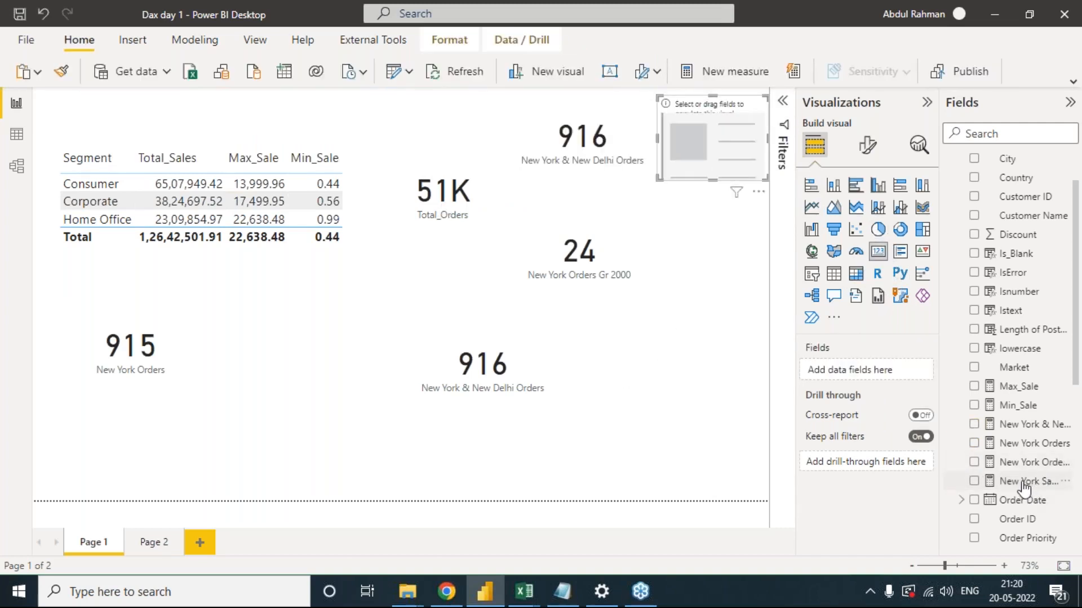
drag(1024, 489, 818, 371)
drag(694, 113, 283, 290)
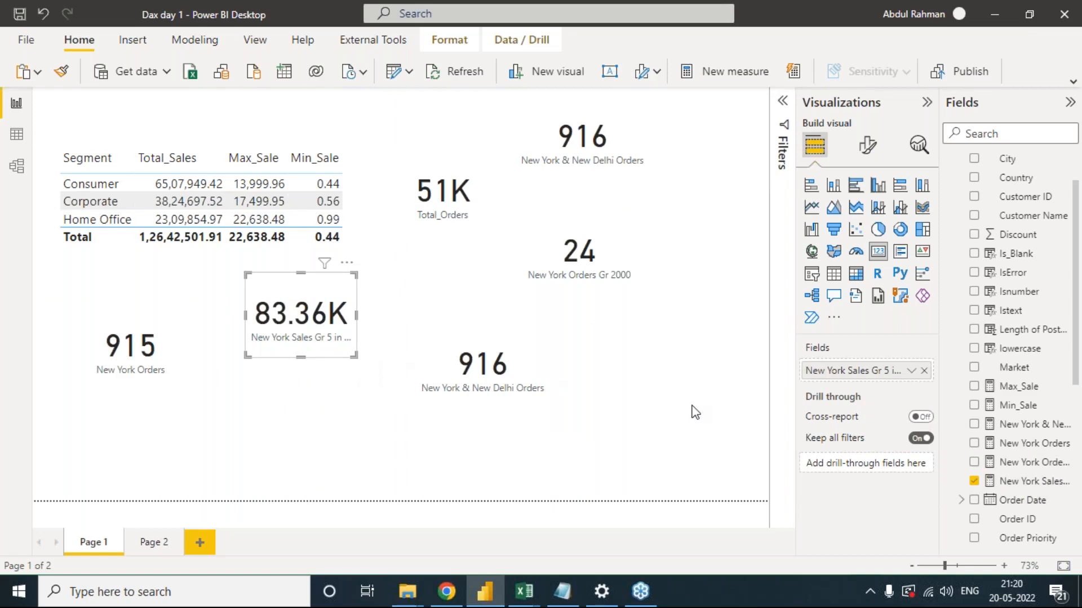
Compare the new card's value with the sum of the selected Sales cells in the Superstore workbook.
key(alt+Tab)
key(alt+Tab)
key(Tab)
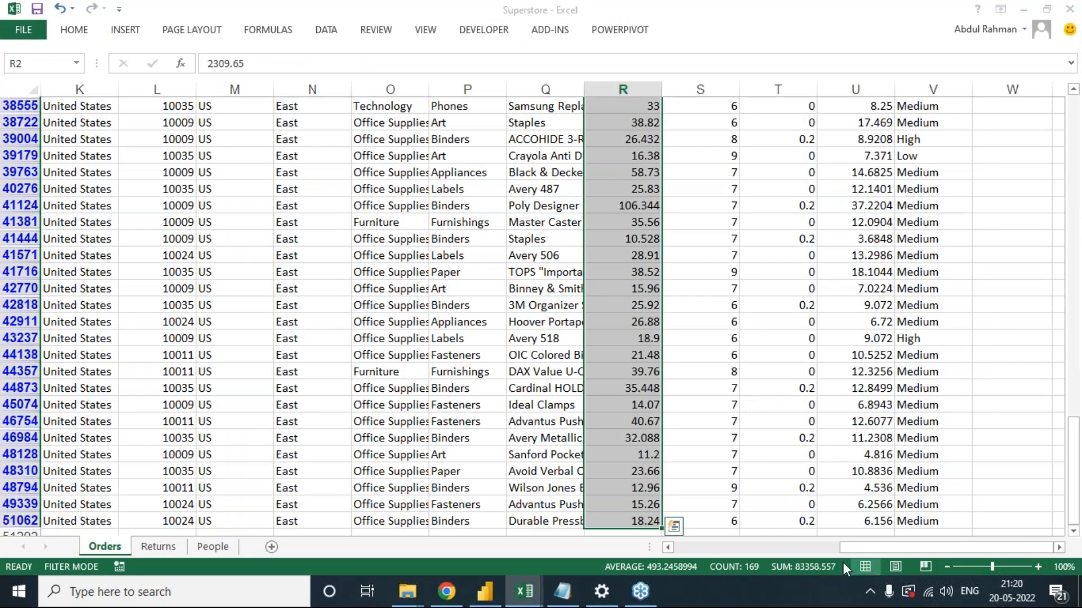
key(alt+Tab)
key(Tab)
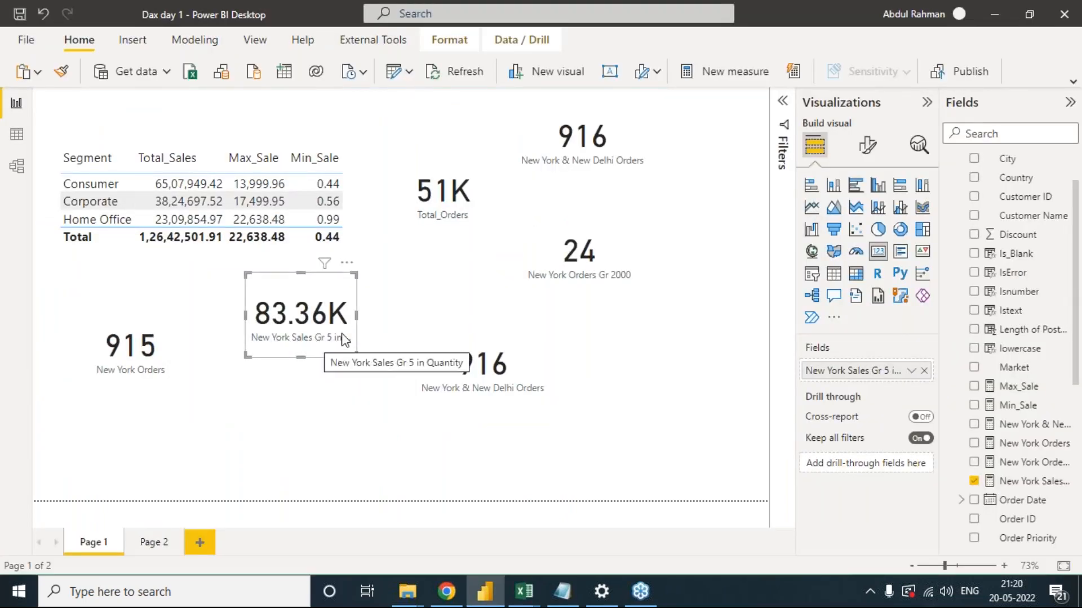
Return to the RDBMS EXAMPLE workbook, collapse the formula bar and review the COUNTX and SUMX examples in columns D and E.
key(alt+Tab)
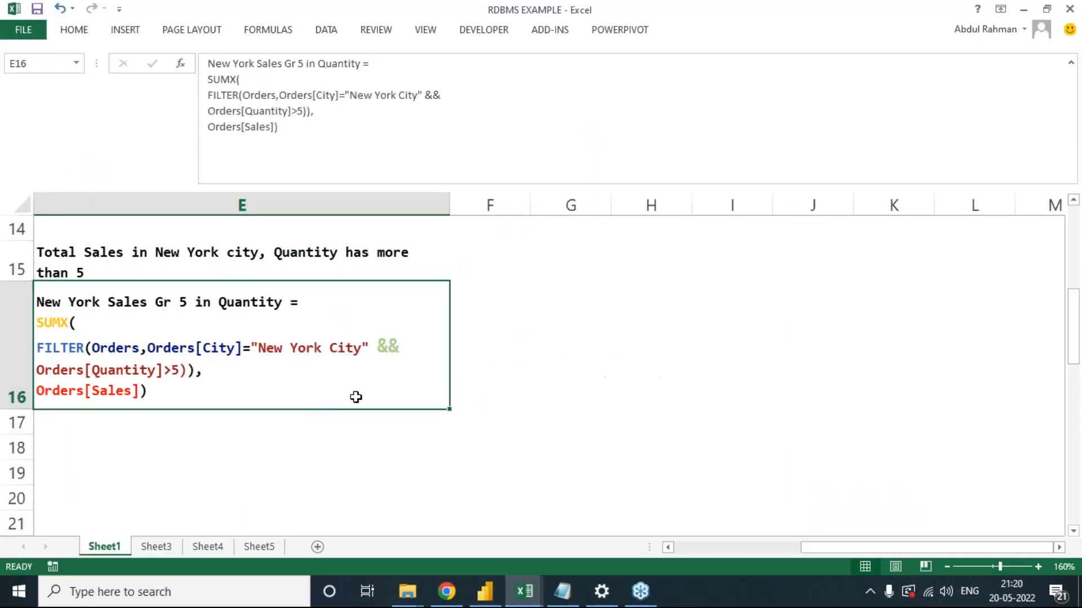
key(Left)
key(Left)
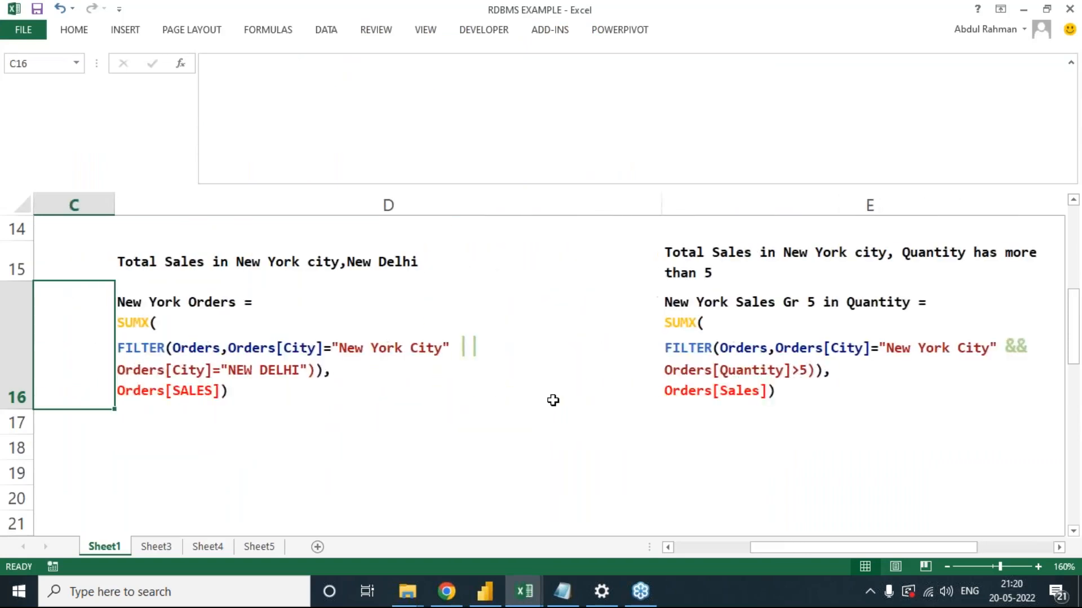
drag(437, 186, 437, 72)
ctrl+scroll(714, 392, down, 3)
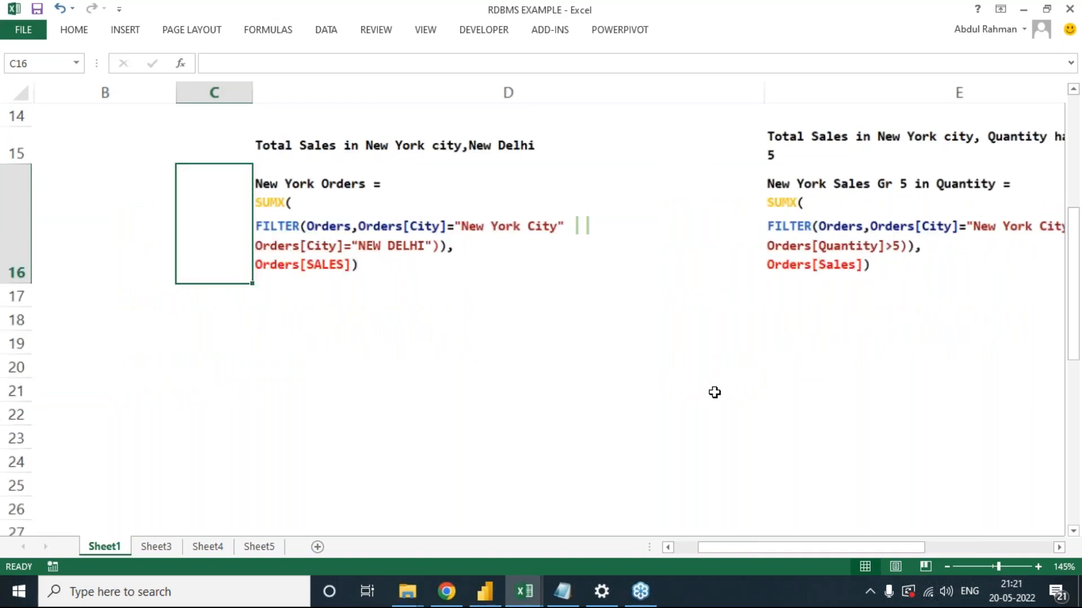
scroll(755, 422, up, 5)
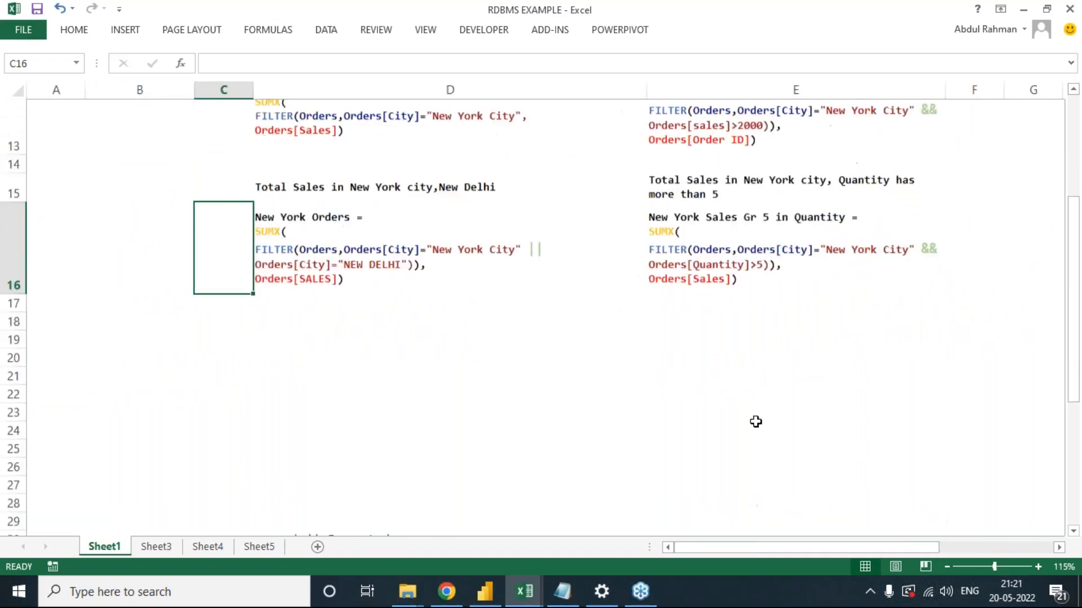
drag(769, 546, 807, 547)
scroll(787, 446, down, 1)
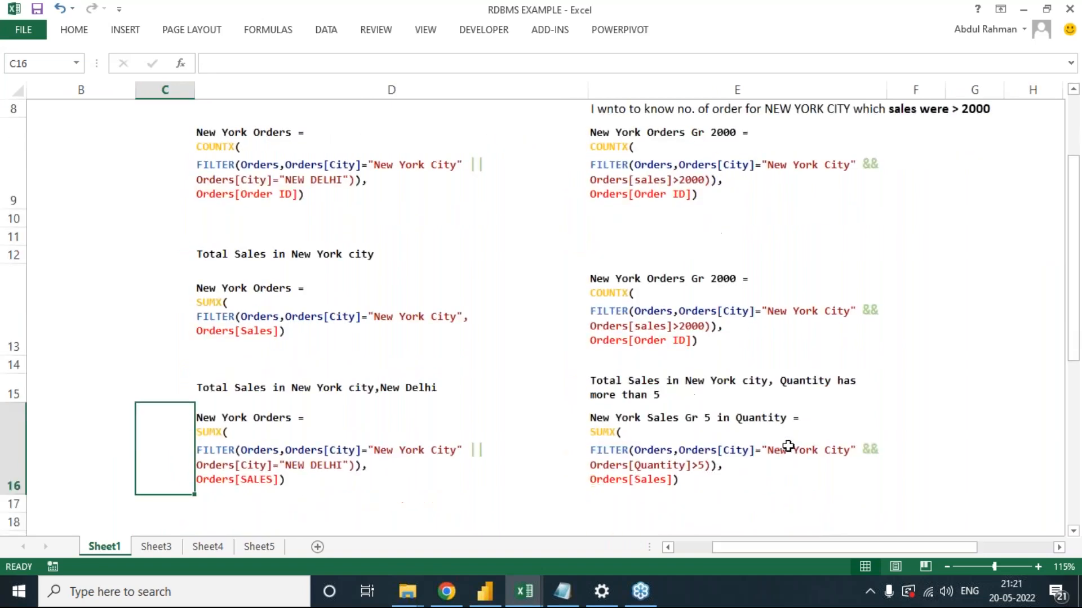
drag(850, 546, 877, 544)
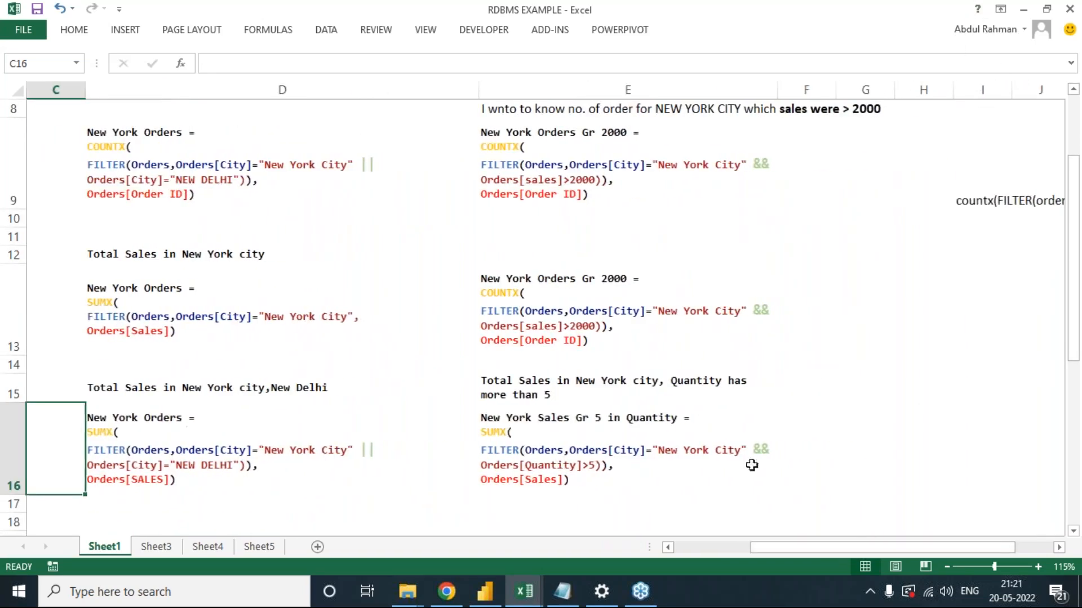
click(495, 285)
double_click(500, 290)
drag(511, 292, 488, 291)
key(BackSpace)
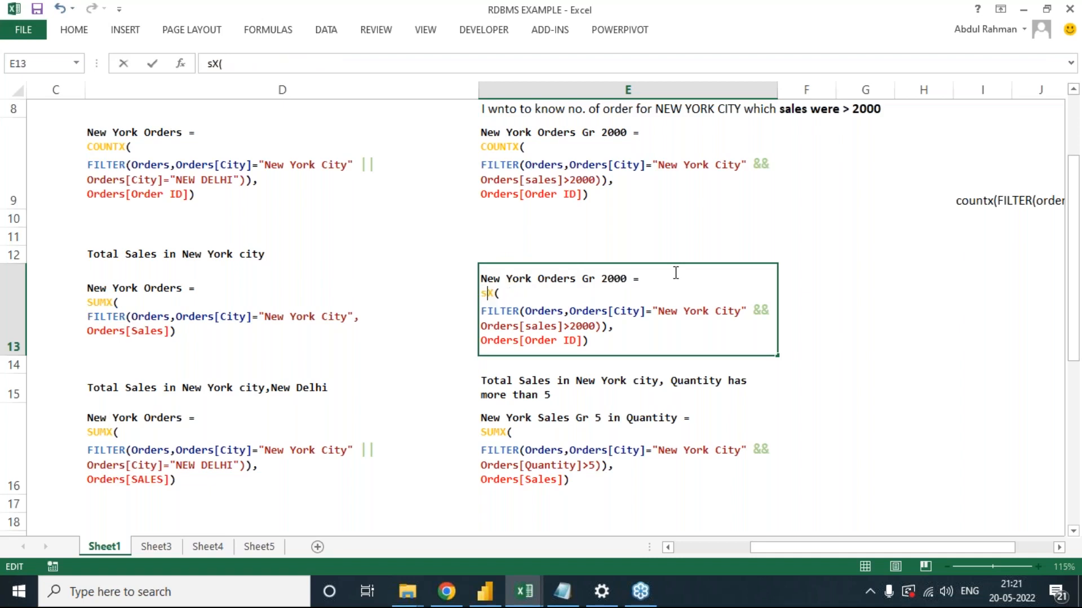
text(sum)
key(BackSpace)
key(BackSpace)
key(BackSpace)
key(Escape)
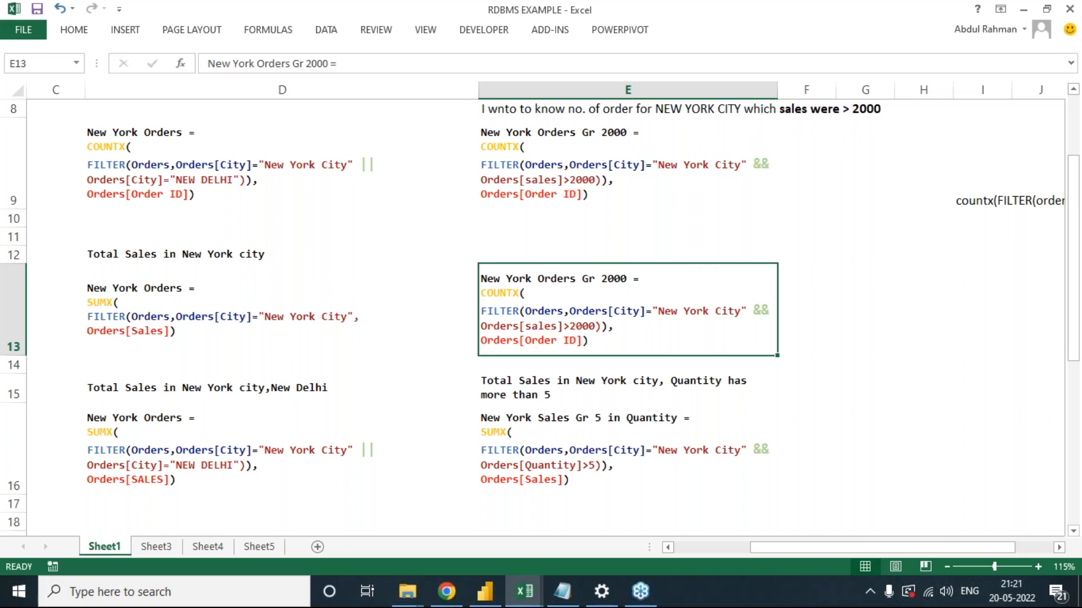
Clear the COUNTX formula text from cell E13.
key(Delete)
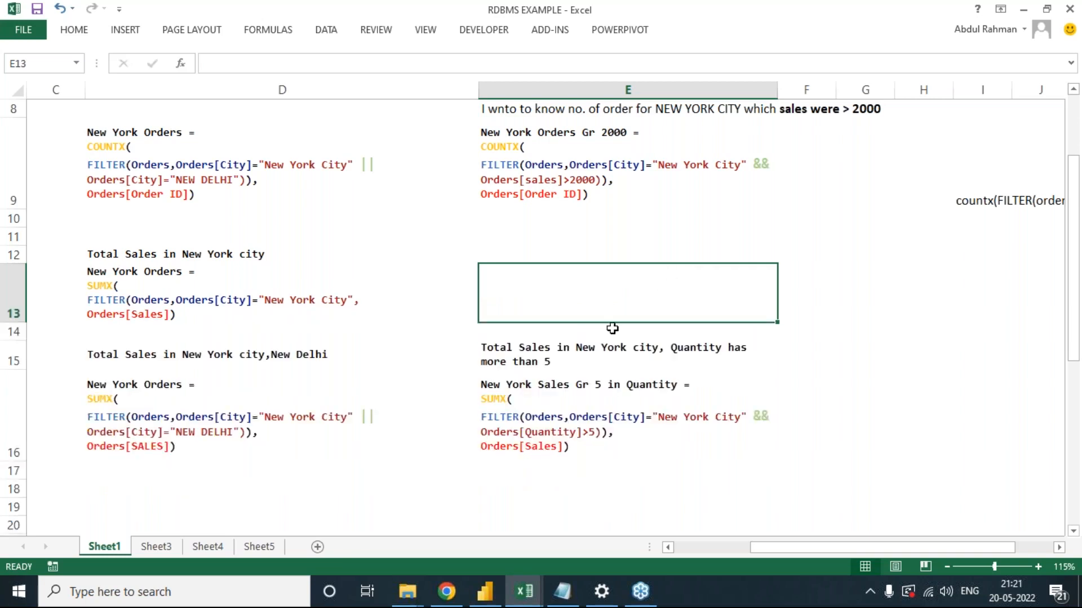
Change the measure name in cell D16's New York and New Delhi SUMX formula to "New York sALES".
click(557, 377)
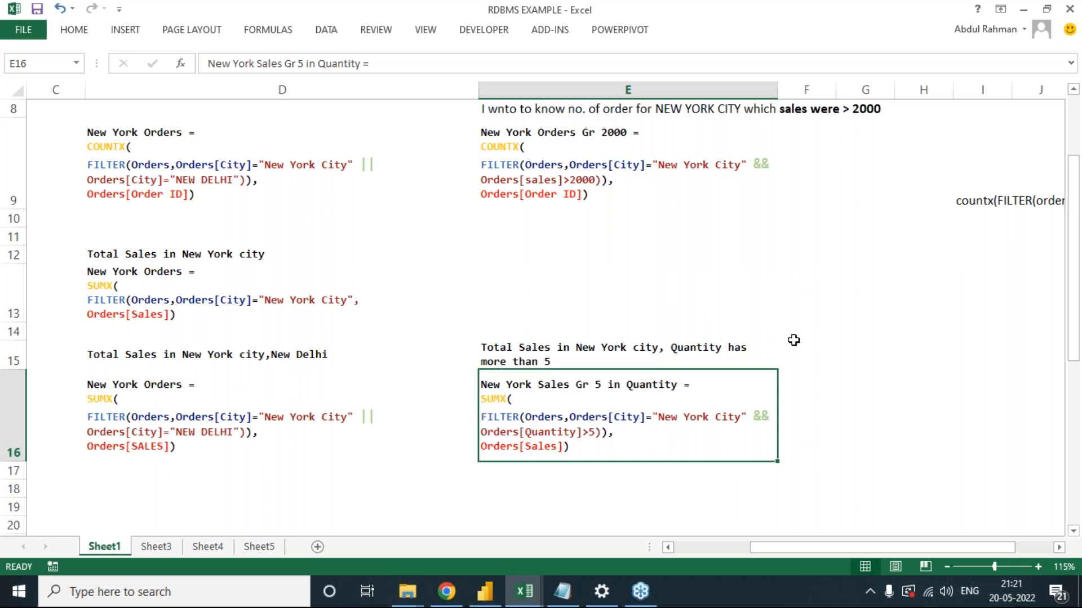
click(106, 354)
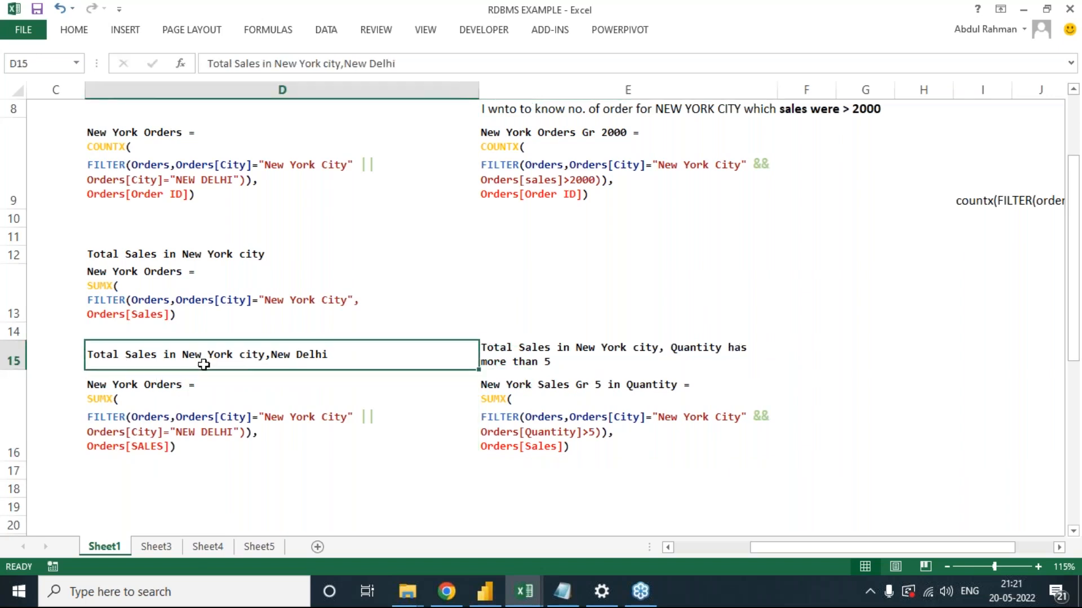
click(114, 386)
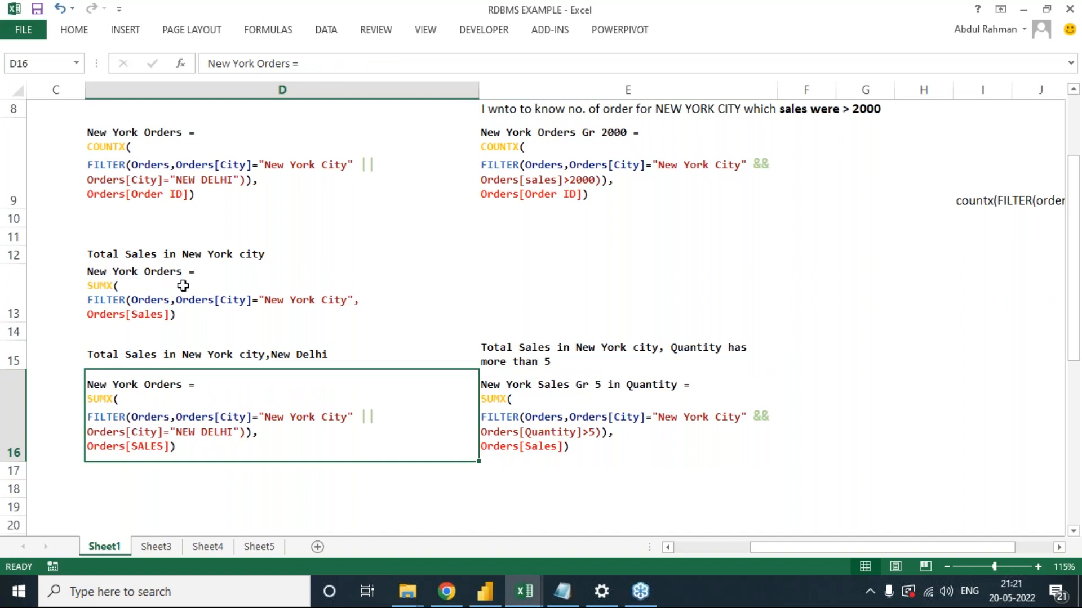
click(269, 65)
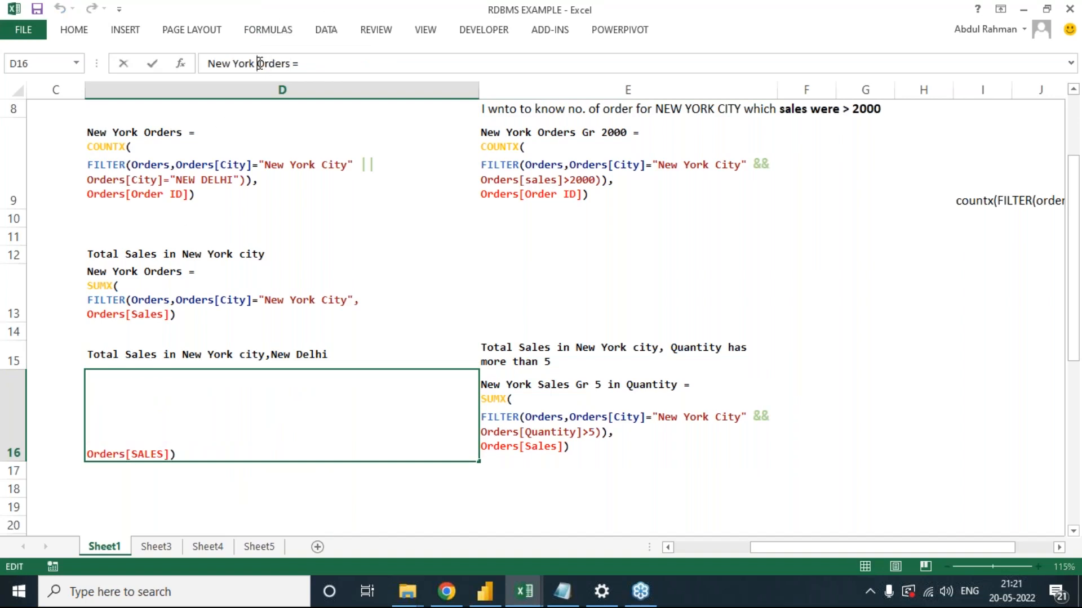
double_click(272, 63)
text(sALES)
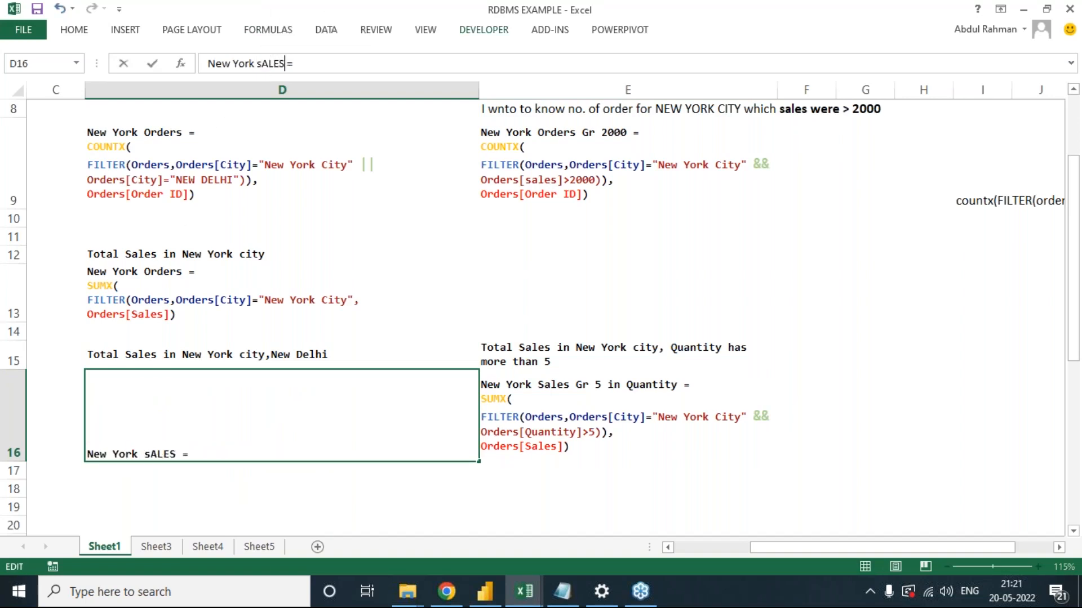
key(Return)
click(281, 415)
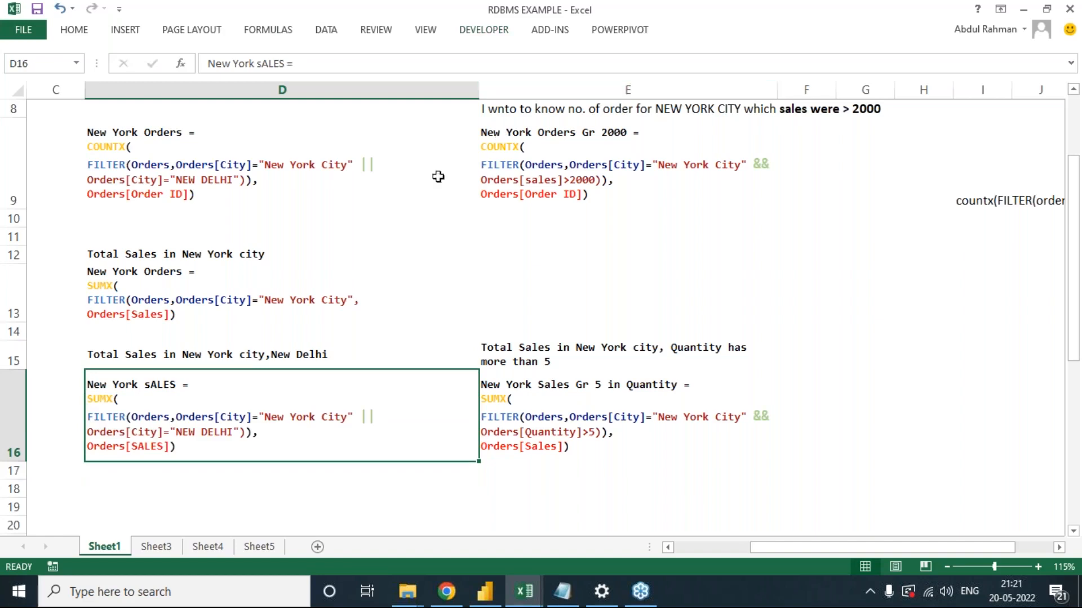
Change the measure name in cell D13's New York City SUMX formula to "New York saLES".
click(184, 356)
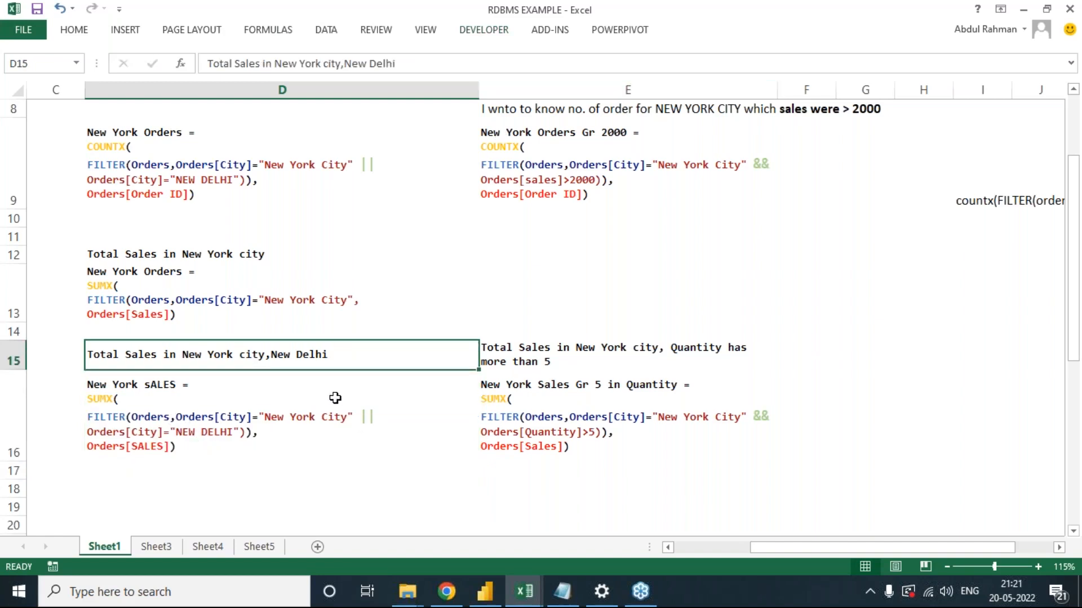
click(203, 435)
click(213, 307)
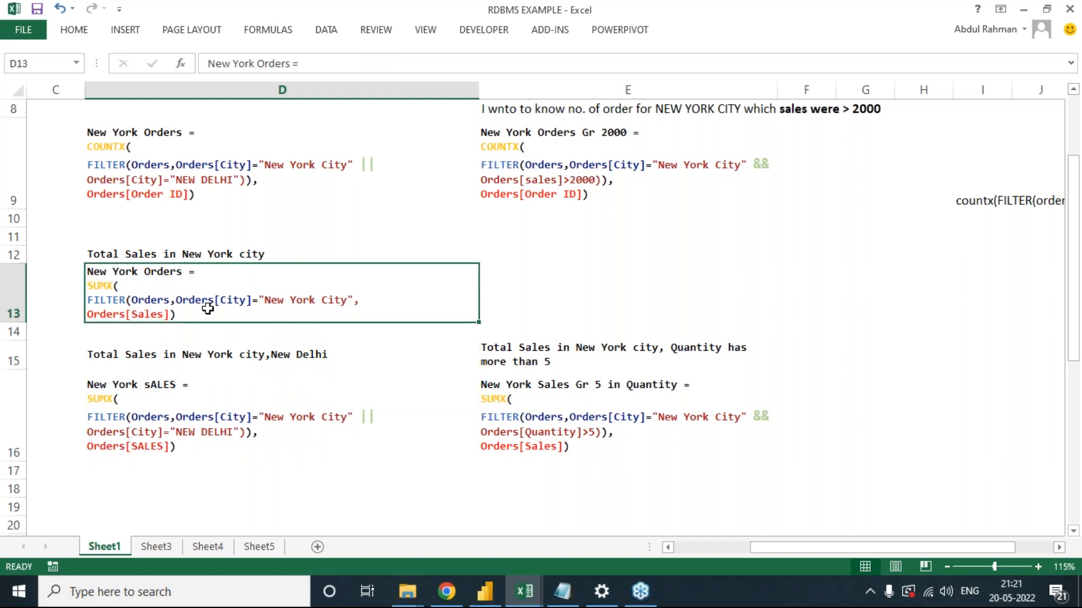
double_click(279, 64)
text(saLES)
key(Return)
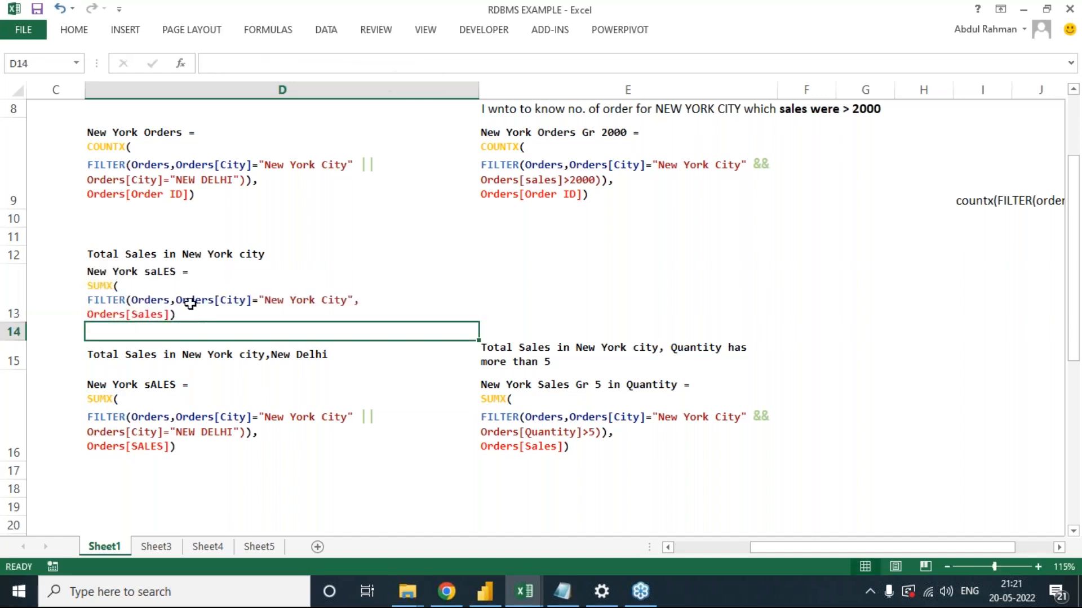
click(242, 299)
click(601, 361)
click(600, 411)
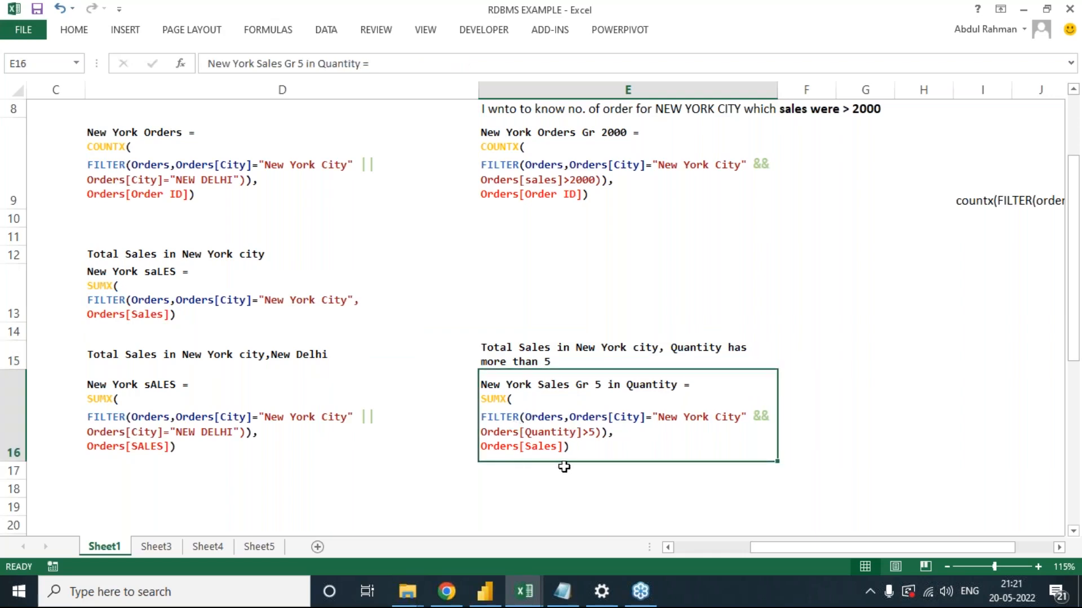
scroll(804, 345, up, 1)
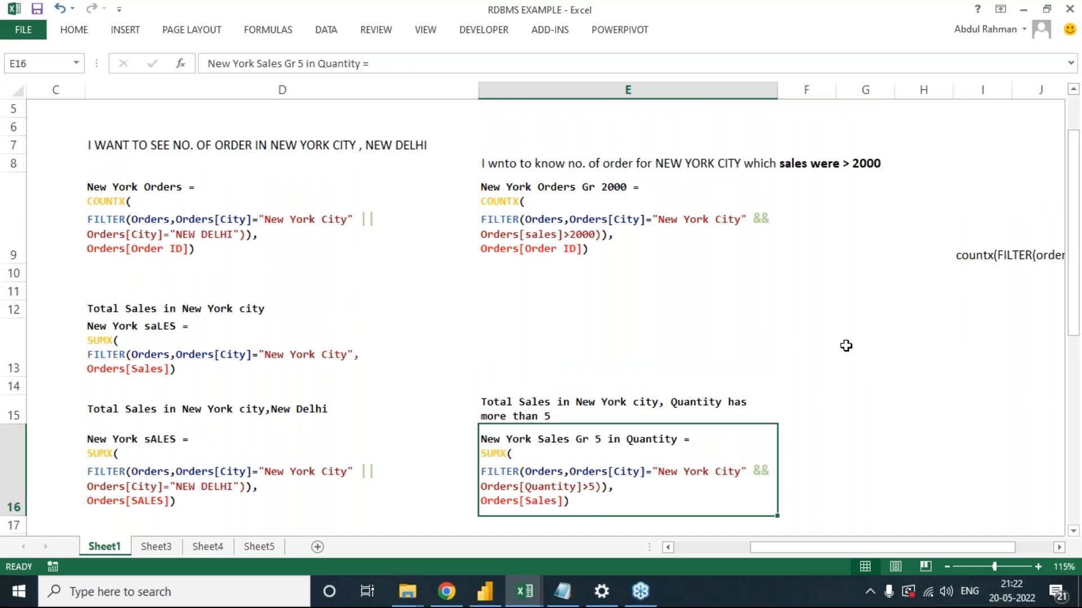
scroll(769, 370, up, 1)
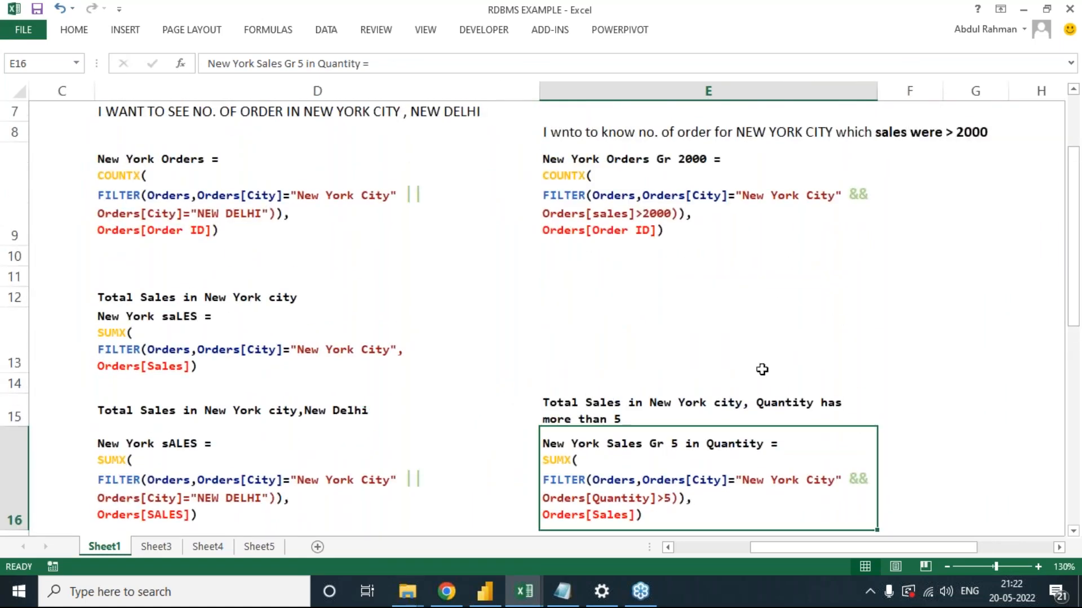
click(1073, 32)
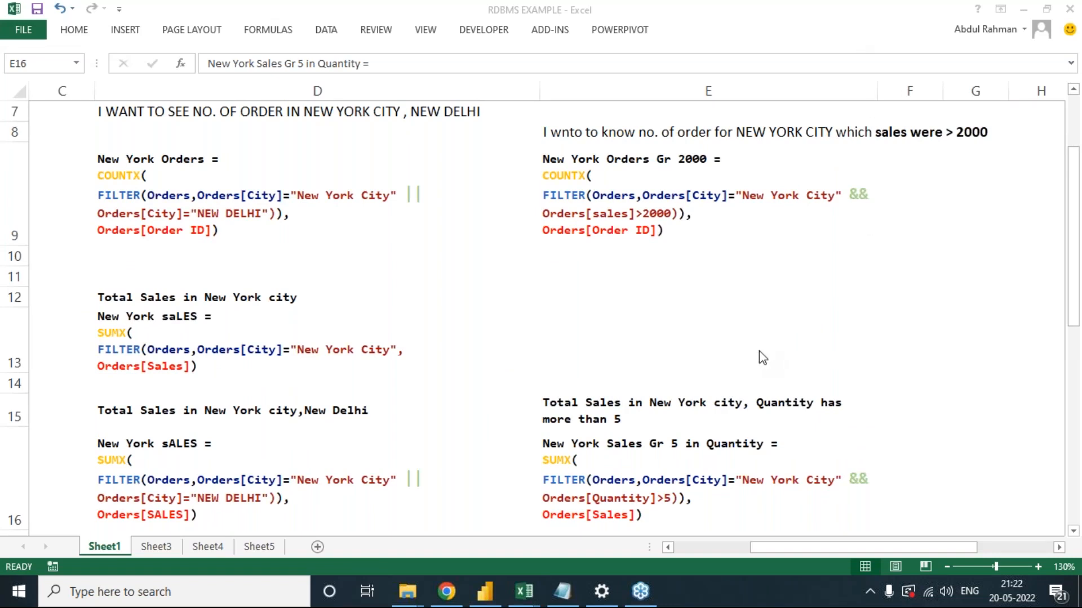
scroll(620, 394, down, 3)
click(642, 419)
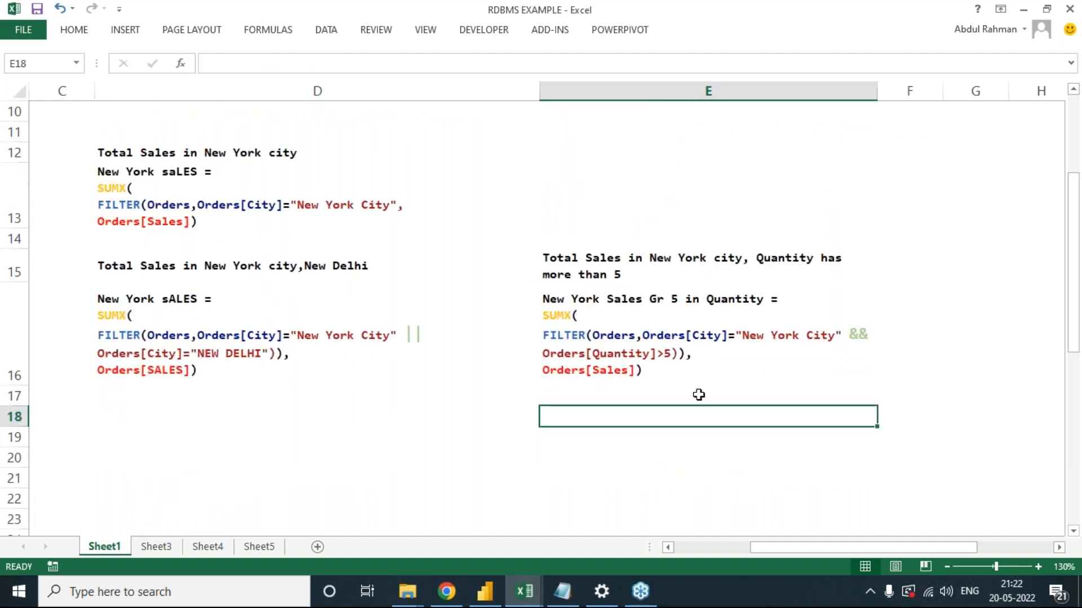
scroll(545, 409, up, 3)
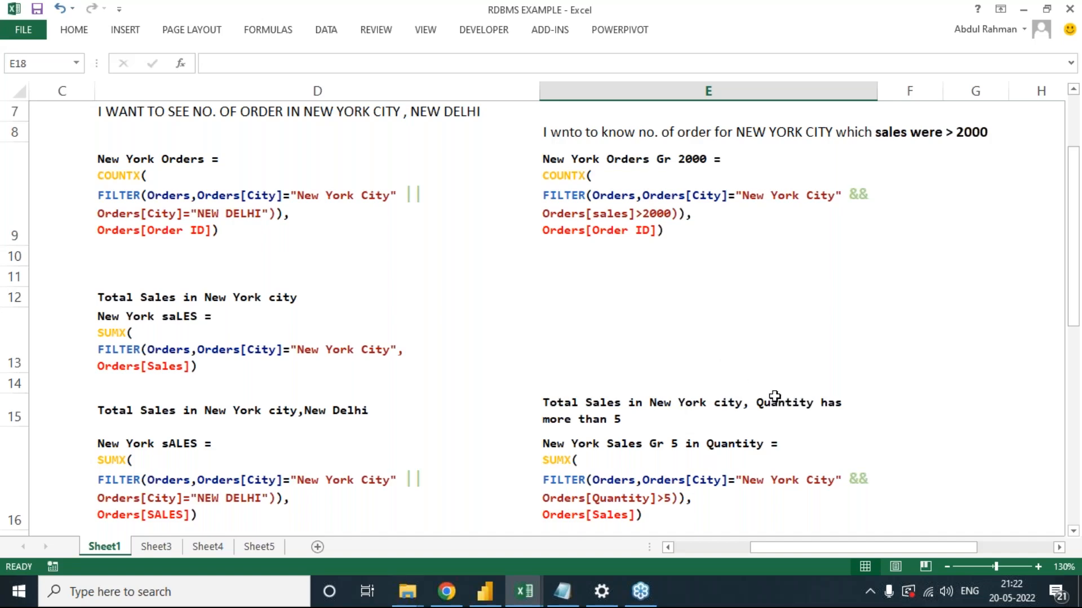
scroll(774, 397, down, 1)
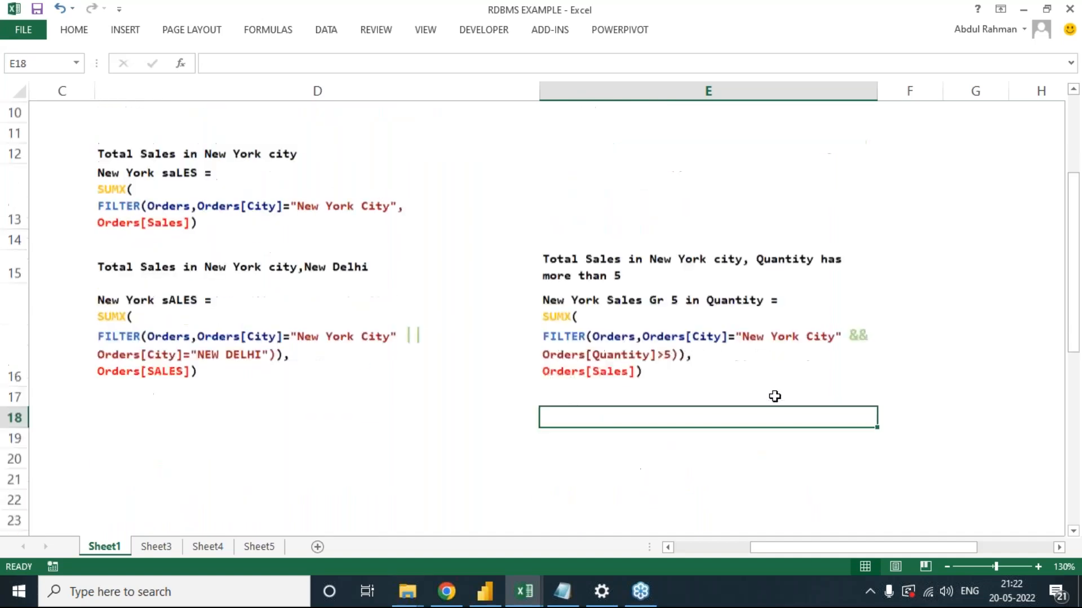
click(1069, 260)
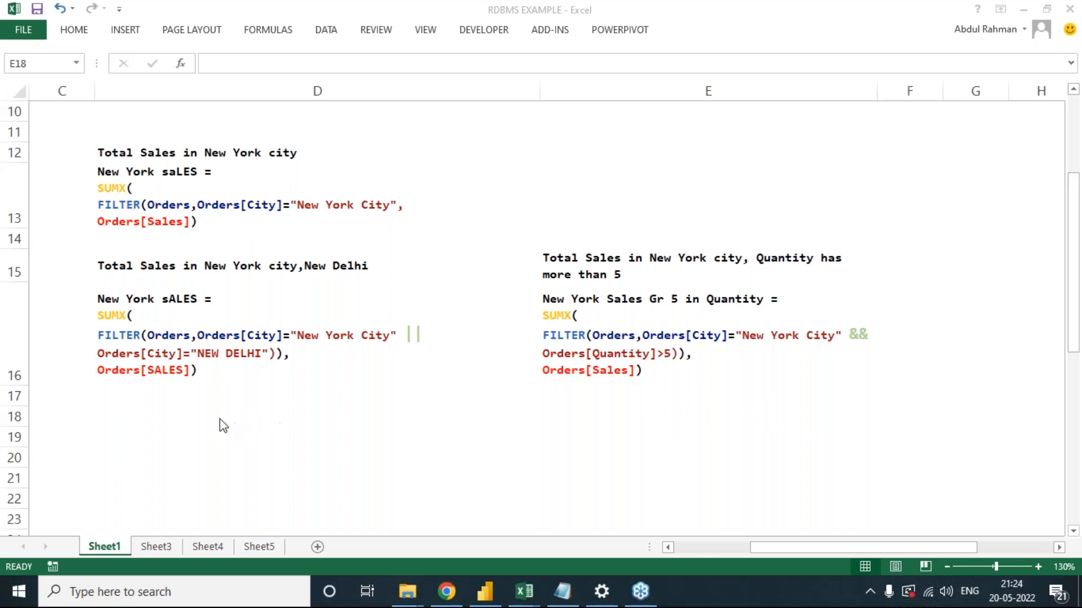
Enter the sentence "If I teach you, you will forget" in cell D18.
click(198, 417)
text(If )
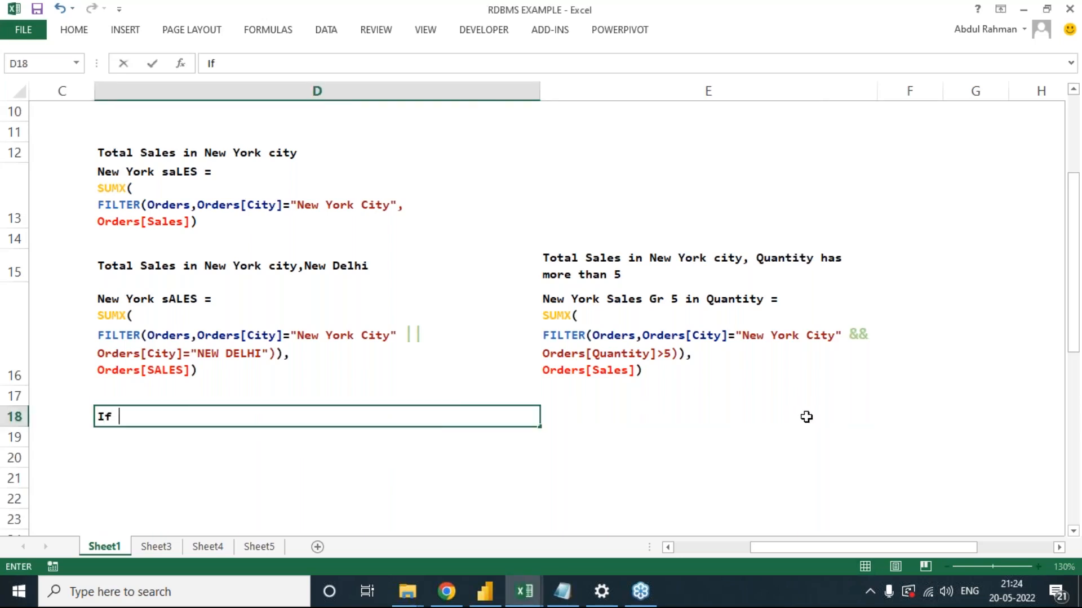
text(I teach you y)
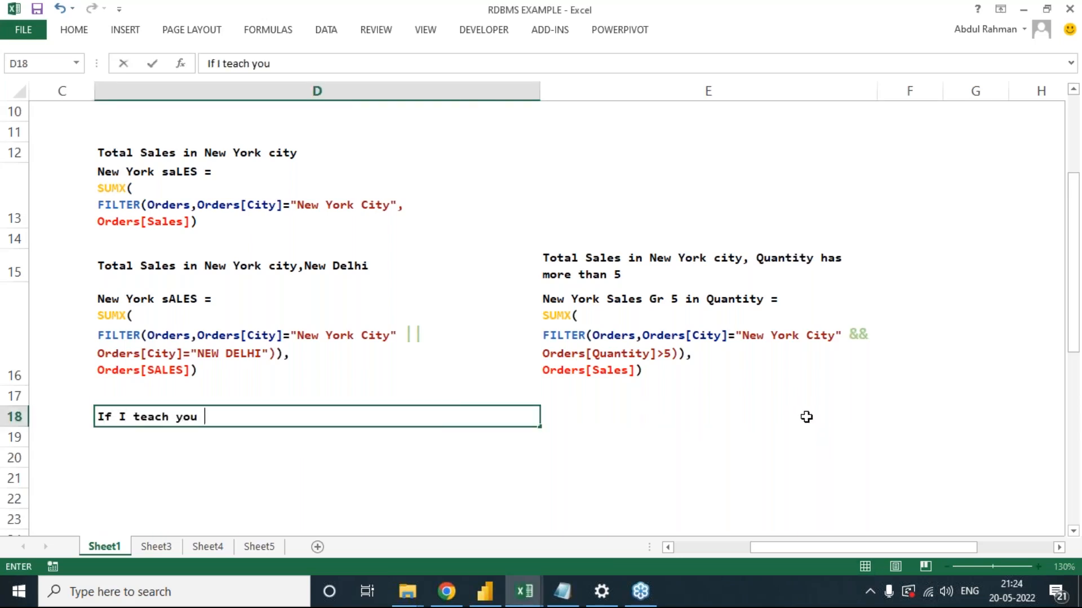
key(BackSpace)
key(BackSpace)
text(, you will forget)
key(ctrl+Return)
key(Return)
text(If I tell)
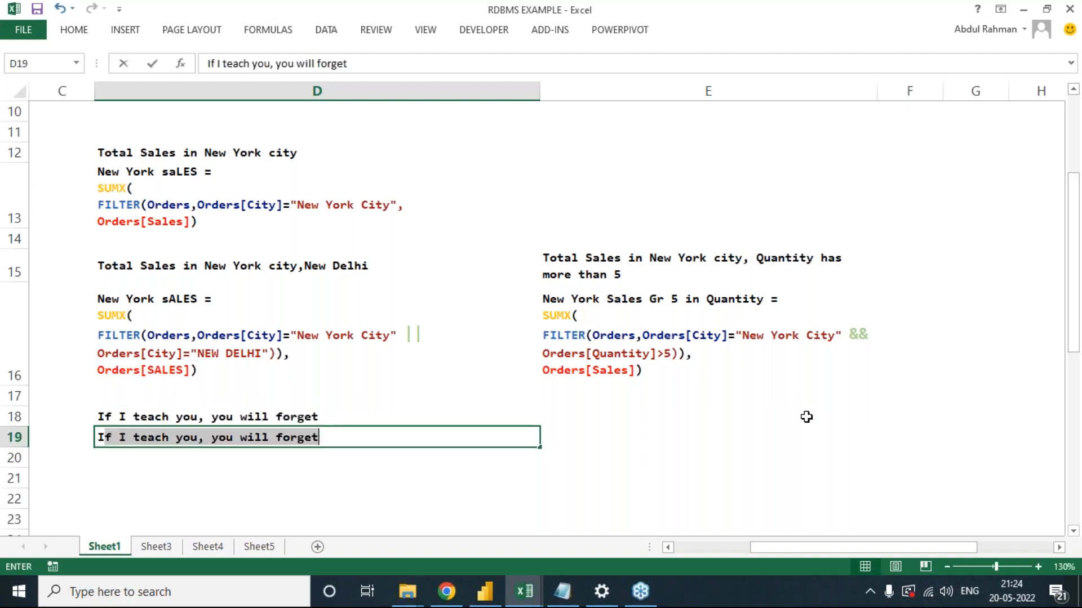
key(BackSpace)
key(BackSpace)
key(Escape)
Replace the word "teach" with "tell" in the sentence in cell D18.
key(Up)
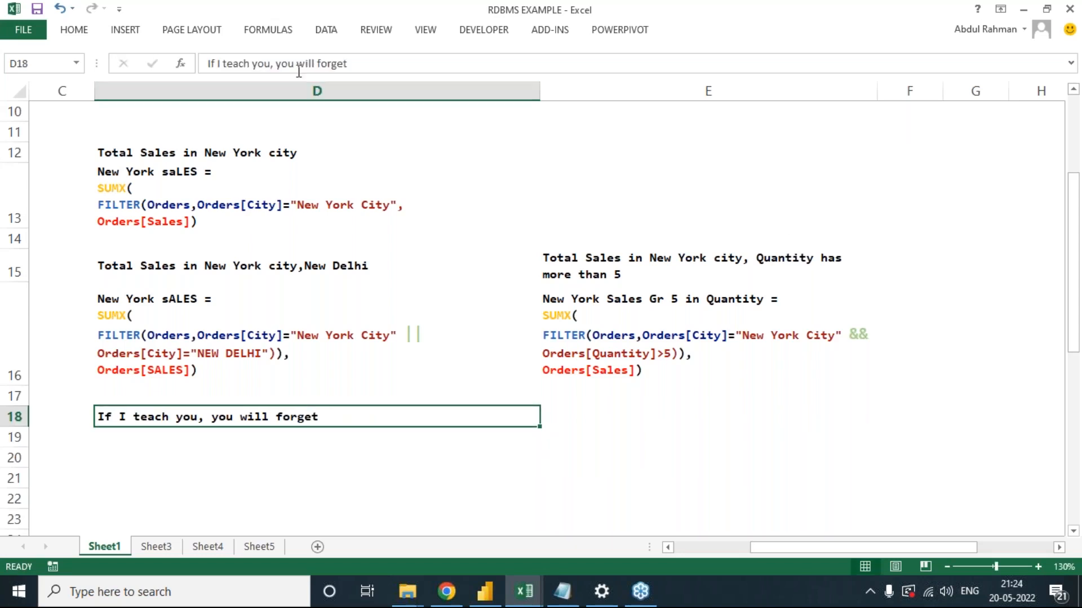
double_click(234, 63)
text(tell)
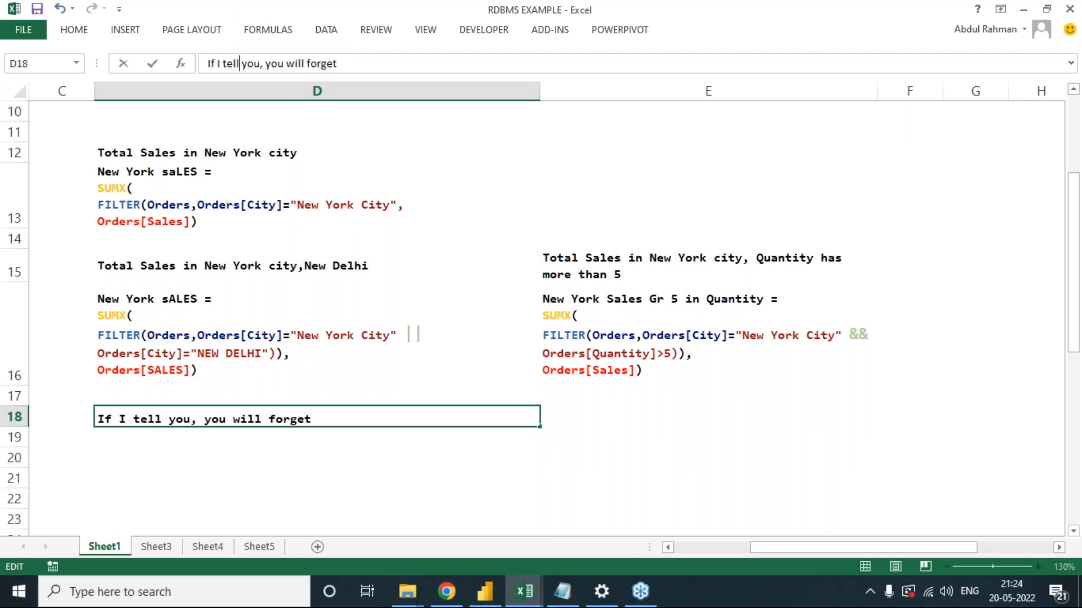
key(Return)
Enter the sentence "If I teach you , you will remember" in cell D19.
text(If i)
key(BackSpace)
text(I teACH)
key(BackSpace)
key(BackSpace)
key(BackSpace)
key(BackSpace)
key(BackSpace)
text(EAC)
key(BackSpace)
key(BackSpace)
key(BackSpace)
text(each you , you woll)
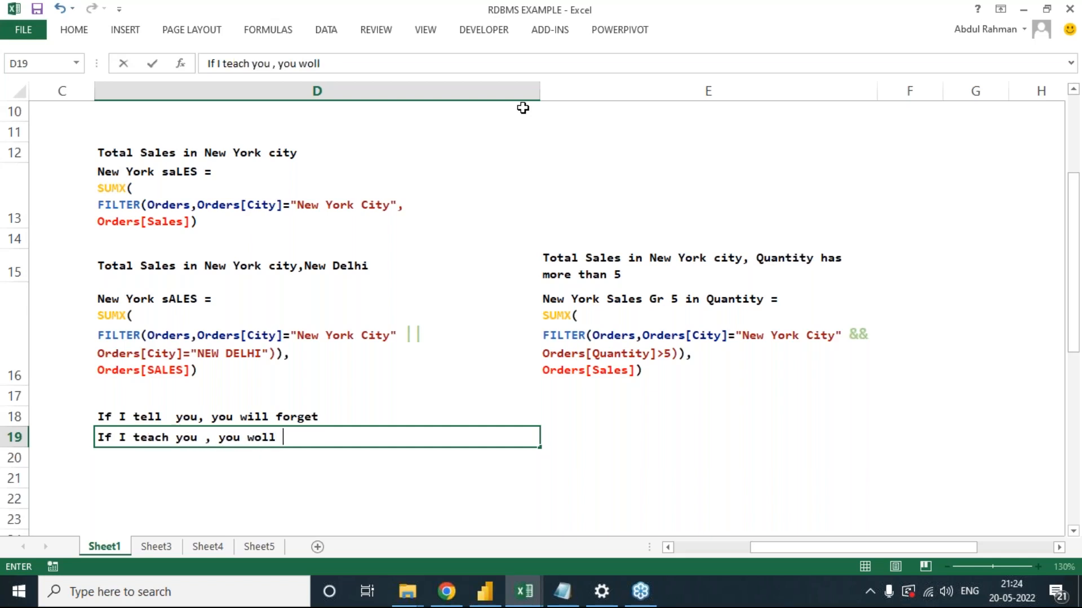
key(BackSpace)
key(BackSpace)
key(BackSpace)
text(ill remember)
key(Return)
Enter the sentence "If I involve you, You will learn" in cell D20.
text(If)
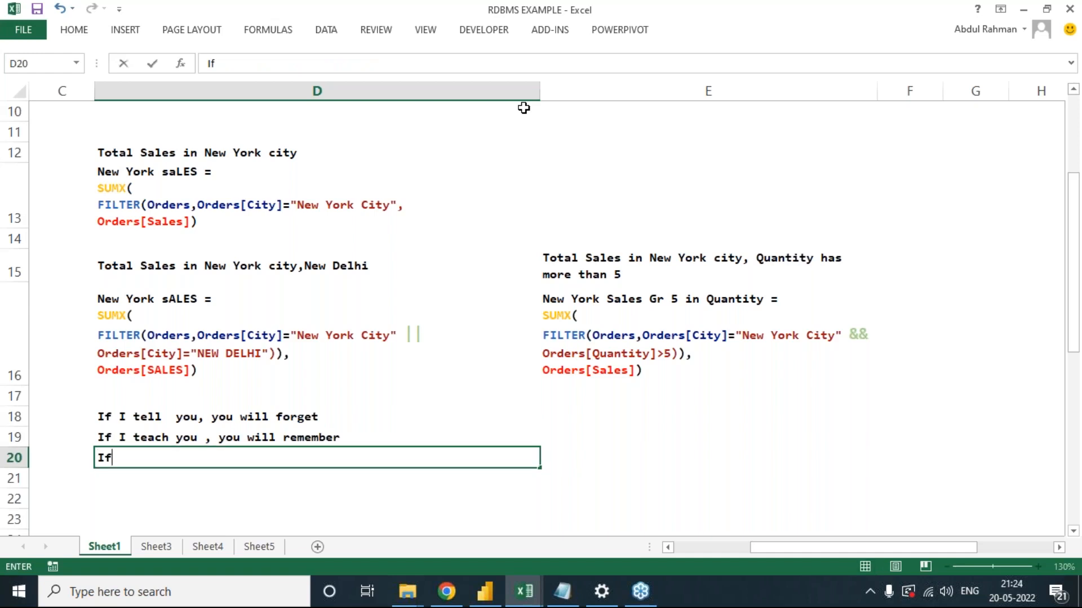
text( I involve y)
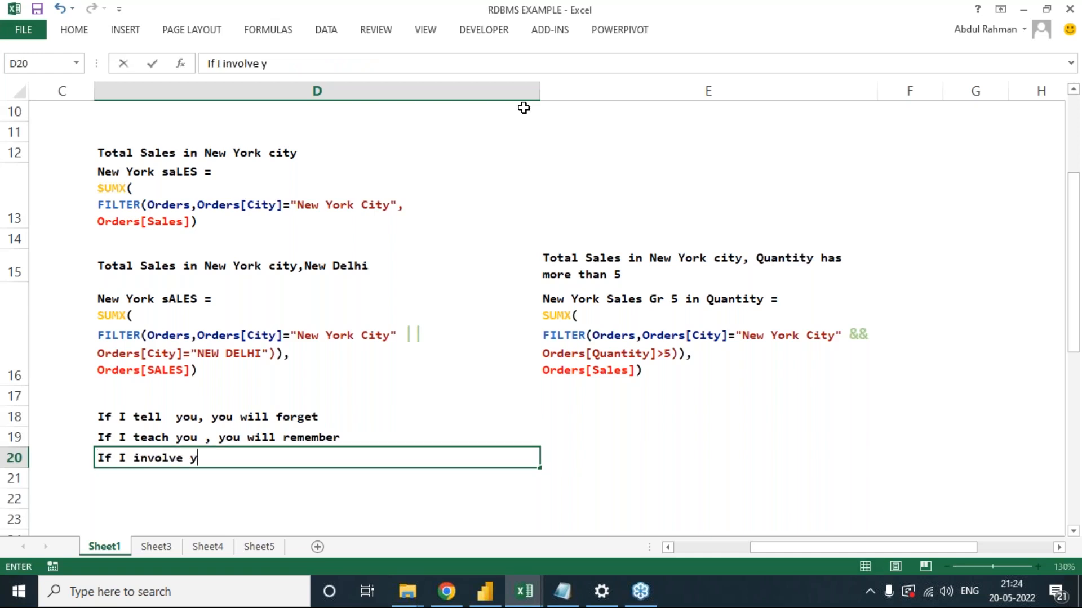
text(ou , You w)
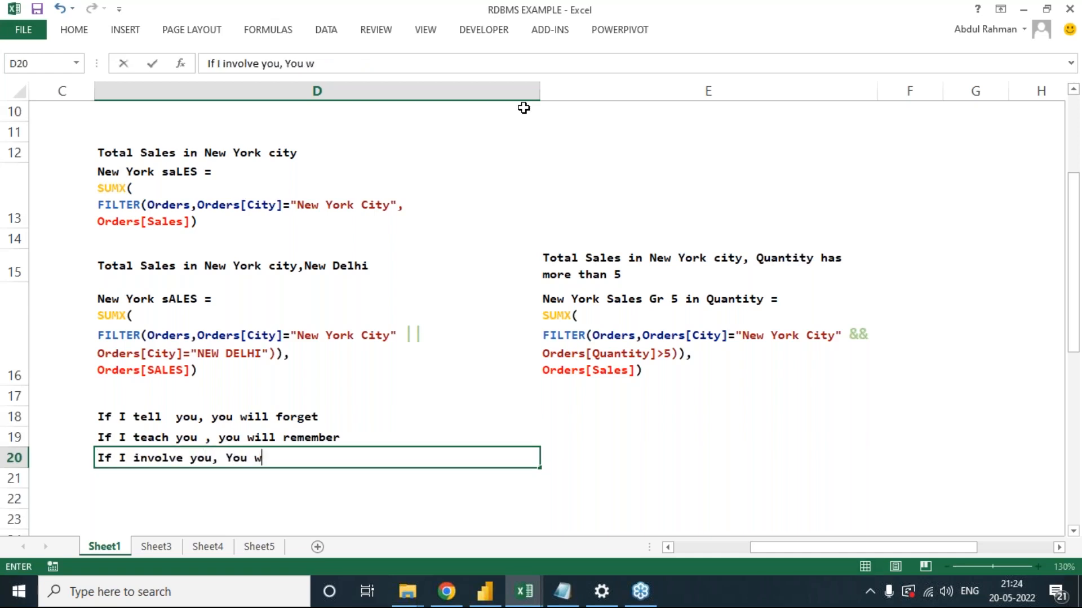
text(ill learn)
key(Return)
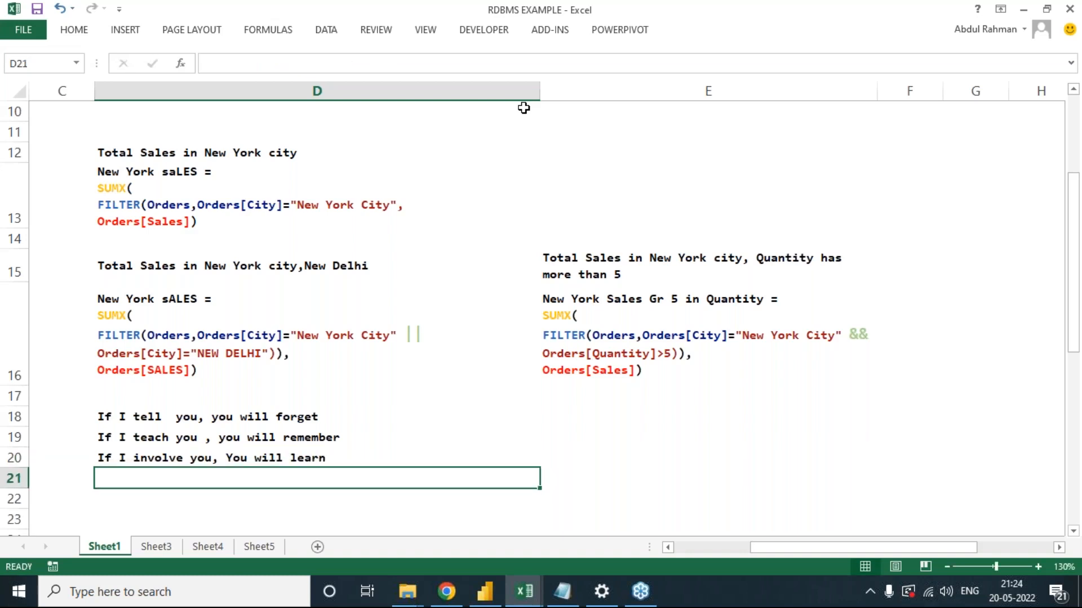
key(Up)
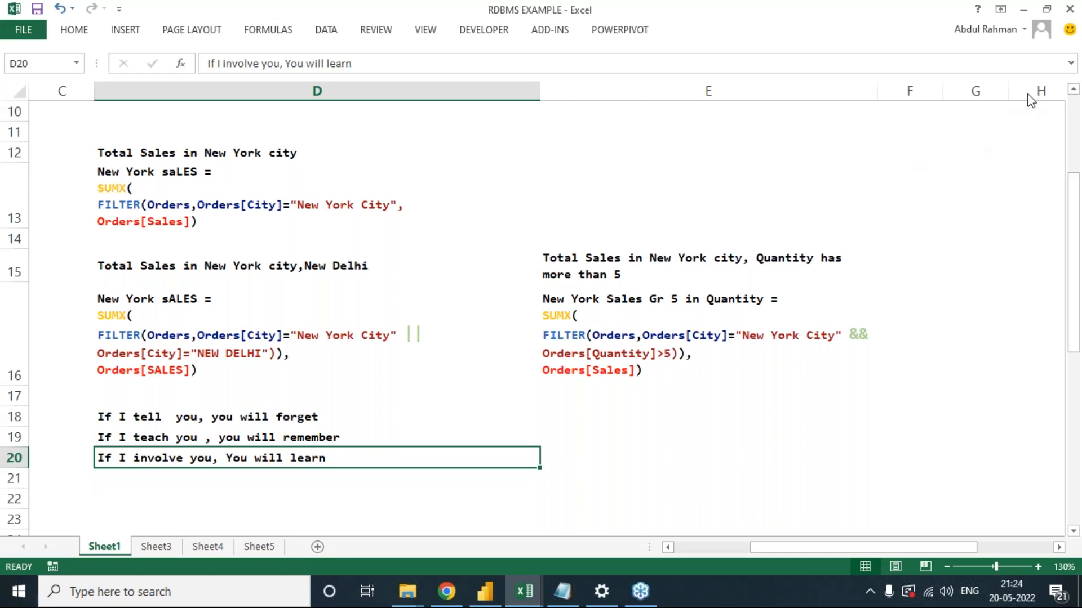
click(1063, 91)
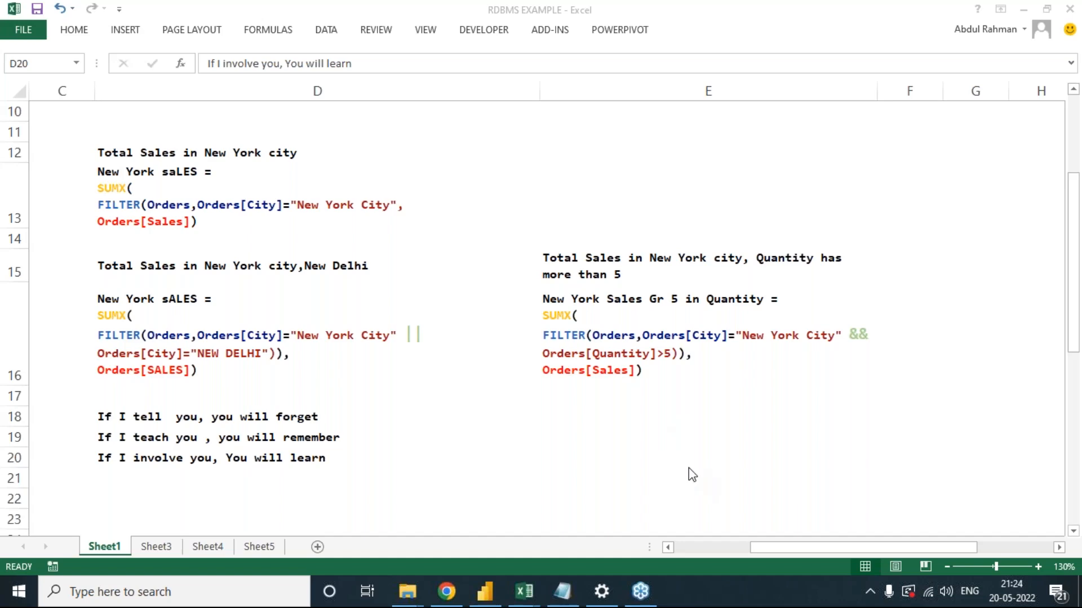
Switch to the Dax day 1 report in Power BI Desktop and add an empty card visual to Page 1.
key(alt+Tab)
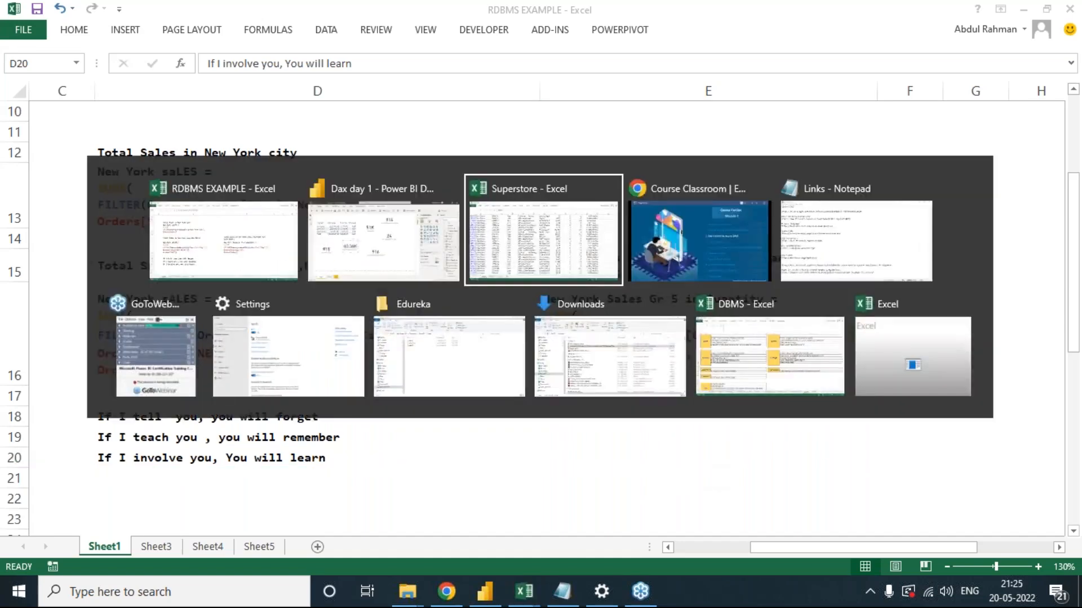
key(alt+shift+Tab)
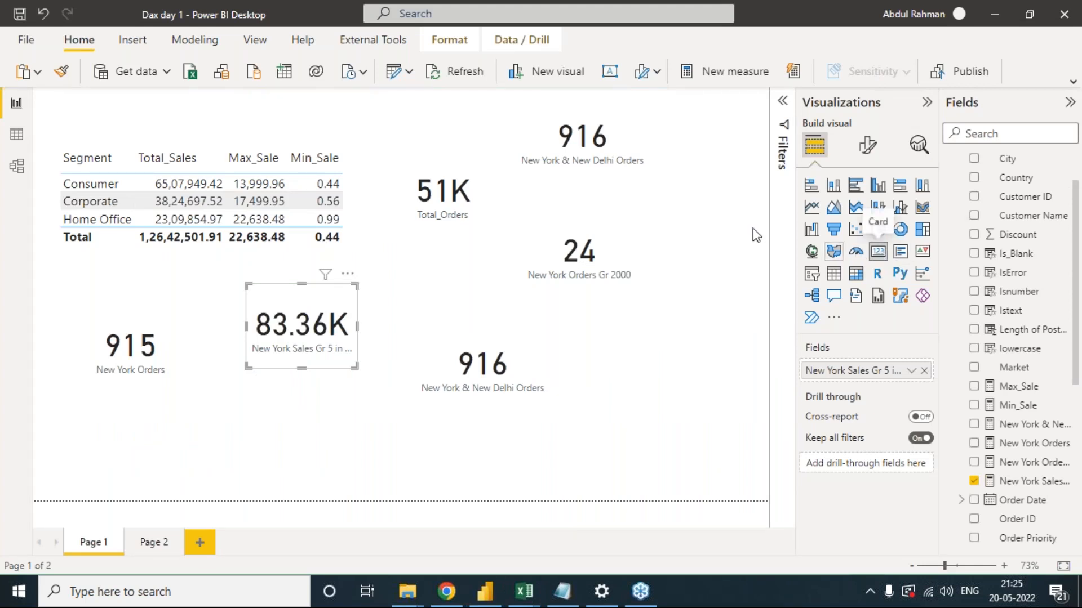
click(721, 217)
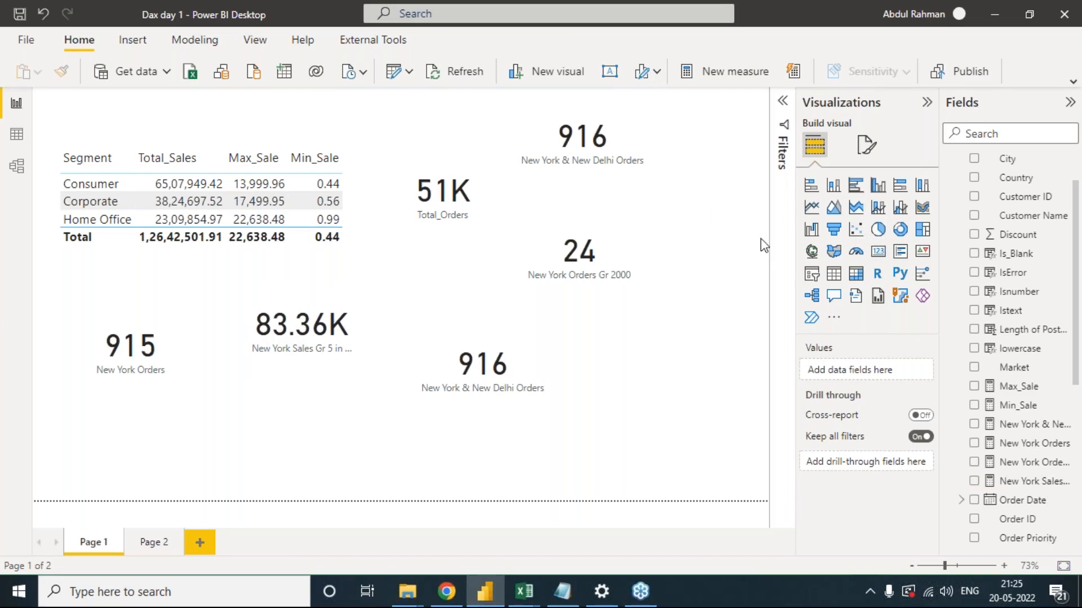
click(877, 255)
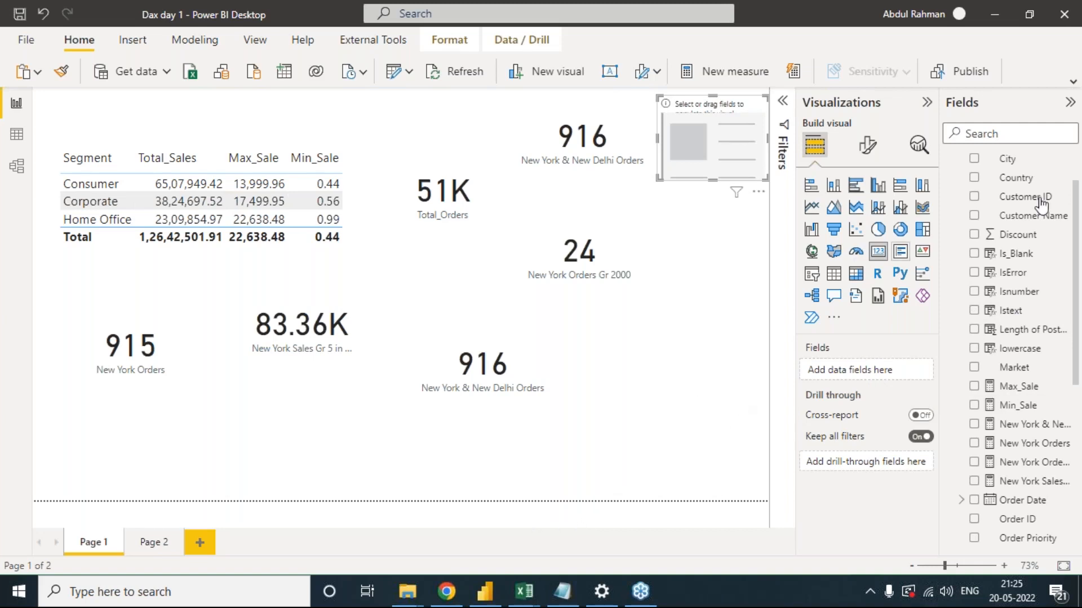
key(alt+Tab)
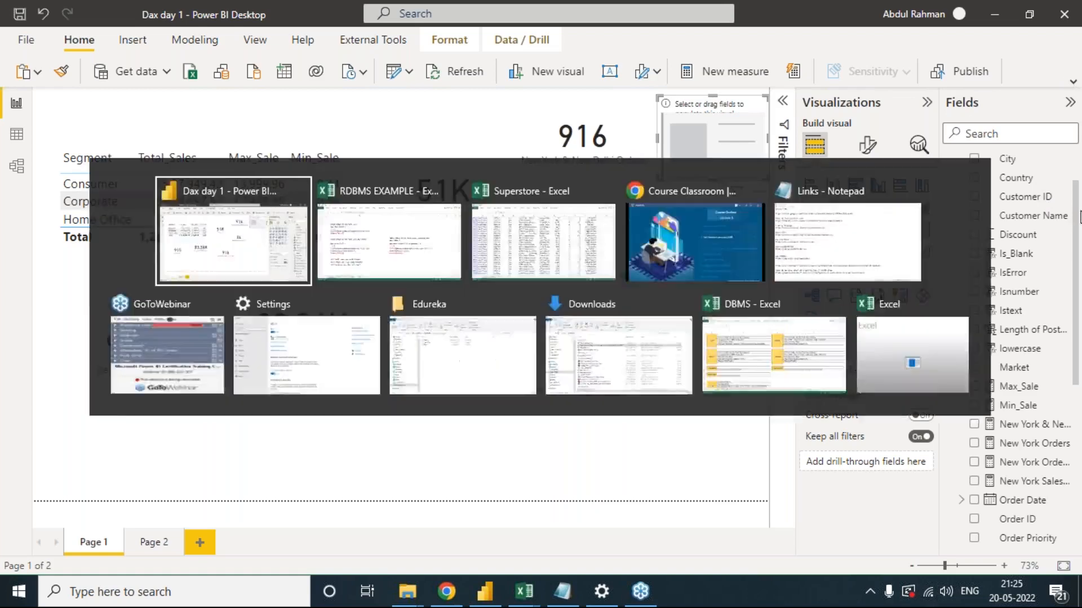
key(alt+Tab)
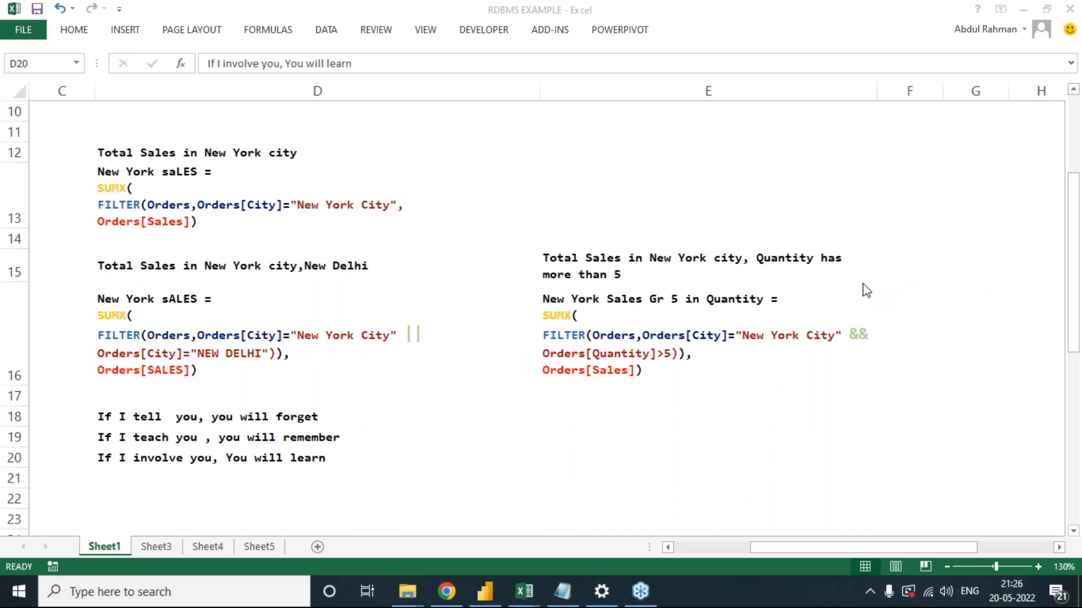
click(184, 338)
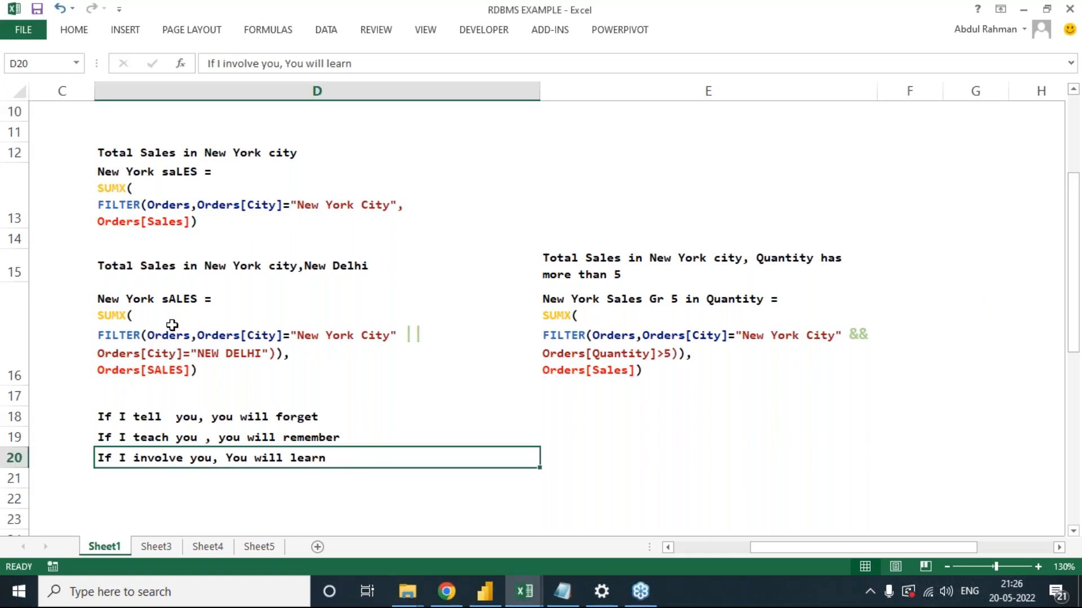
key(alt+Tab)
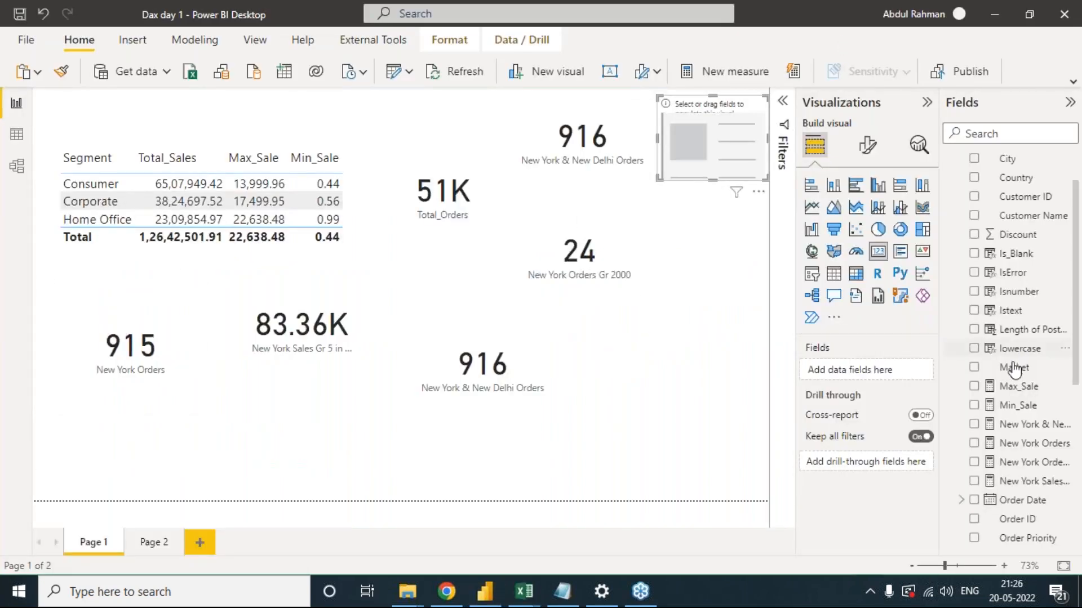
scroll(1073, 332, up, 2)
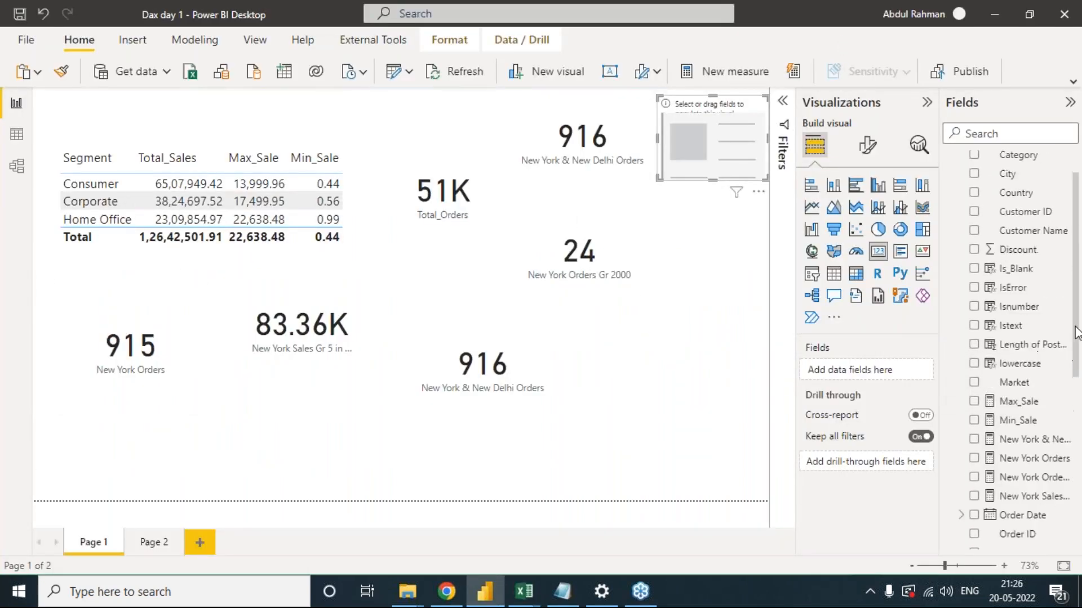
scroll(1076, 328, down, 3)
scroll(1076, 328, up, 3)
scroll(1076, 327, down, 3)
scroll(1078, 323, up, 3)
scroll(1076, 324, down, 3)
scroll(1073, 316, up, 3)
scroll(1073, 316, down, 1)
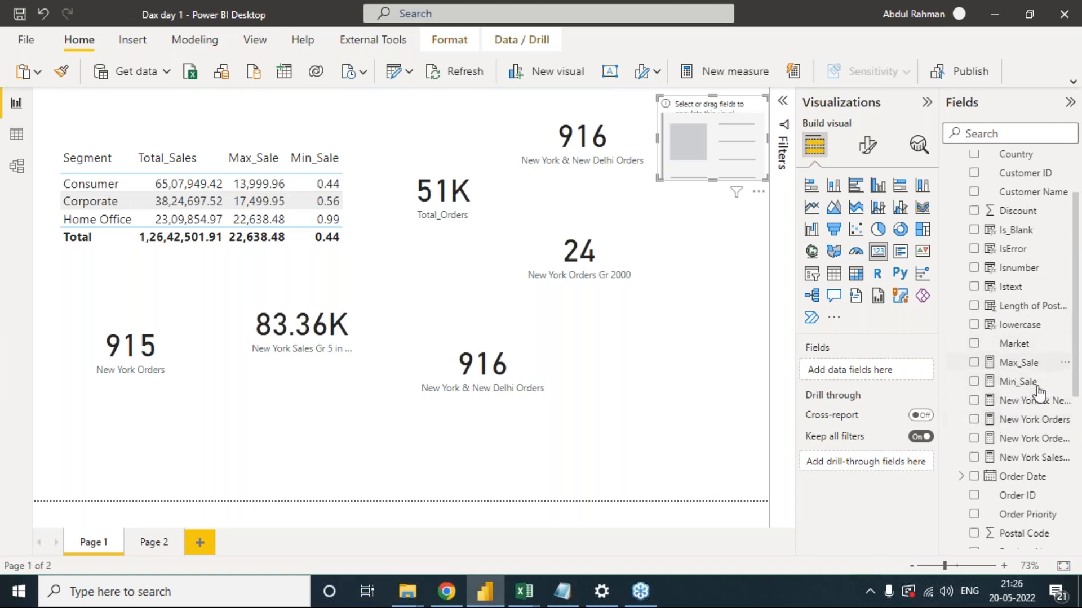
Move the empty card visual below the New York Orders Gr 2000 card, beside the lower New York & New Delhi Orders card.
click(699, 338)
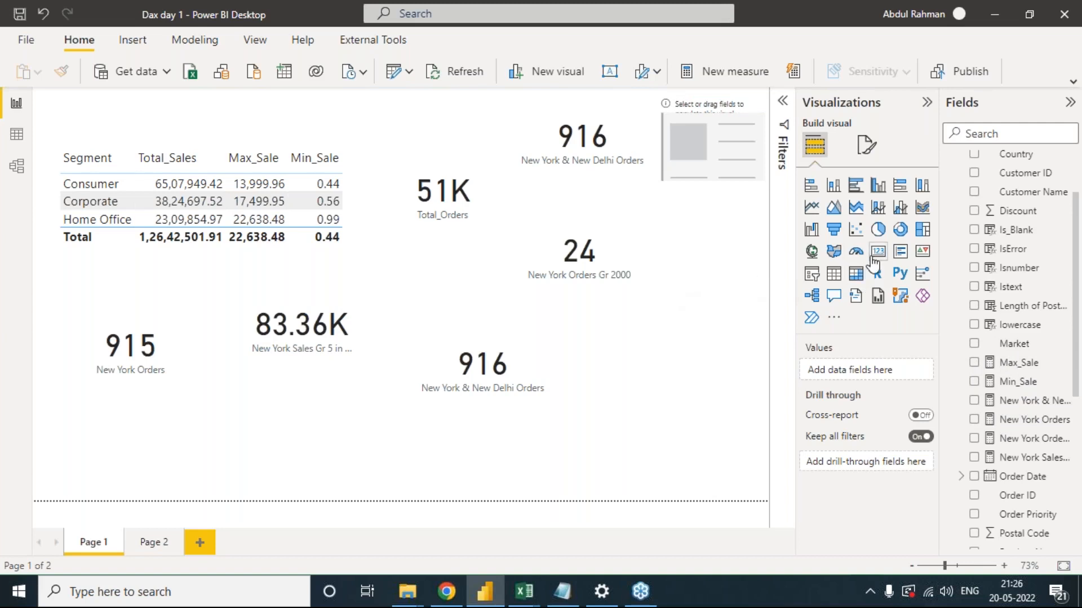
click(921, 107)
click(923, 106)
click(734, 150)
drag(733, 150, 658, 366)
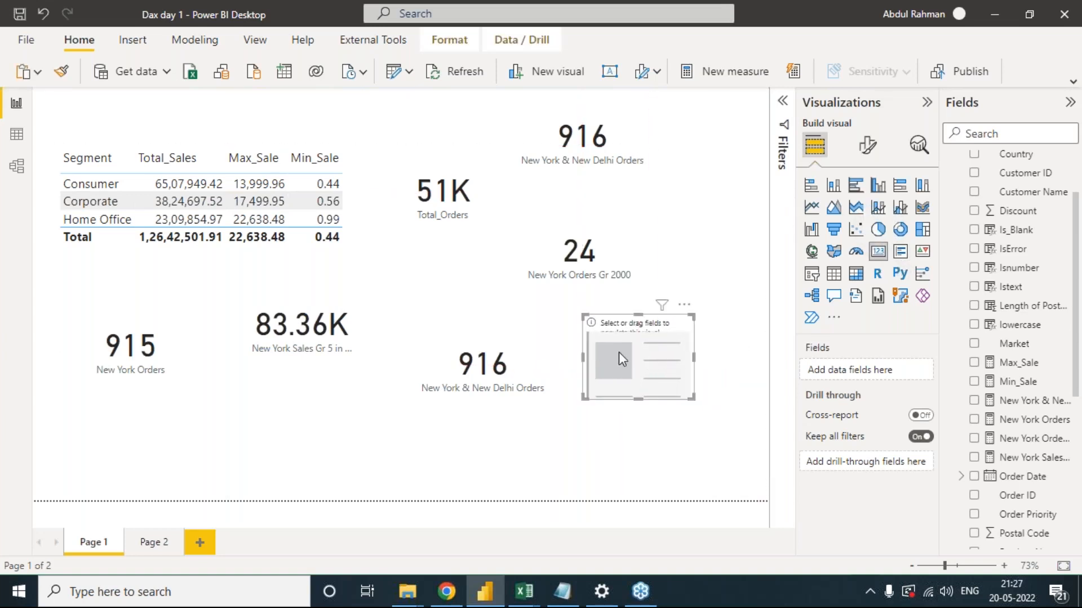
Display the formula of the Max_Sale measure.
click(1014, 362)
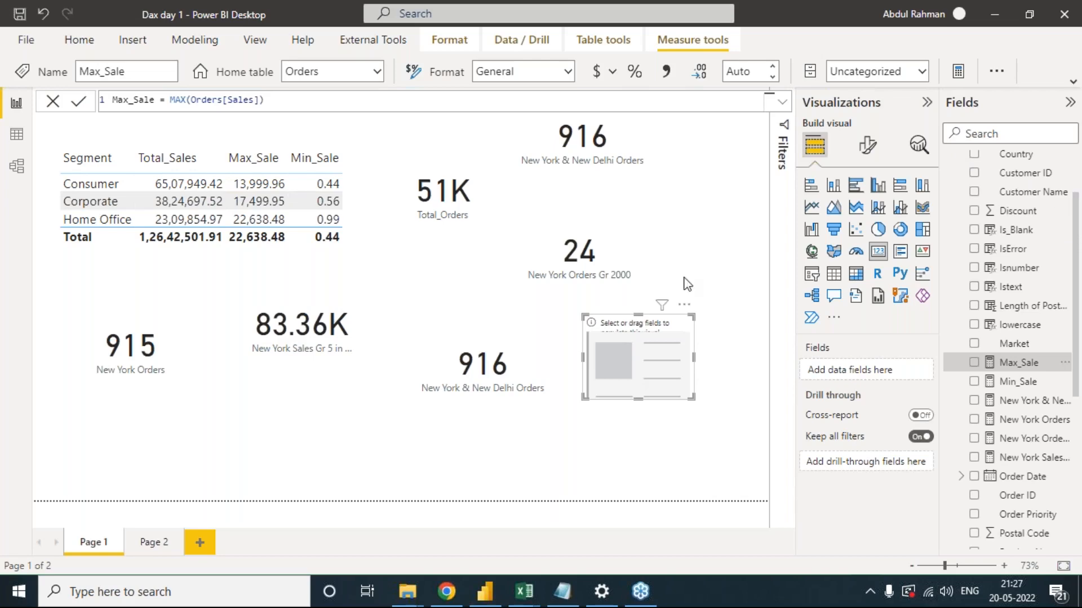
click(671, 238)
Switch to the RDBMS EXAMPLE workbook in Excel and examine the SUMX sales formulas in cells E16 and D13.
key(alt+Tab)
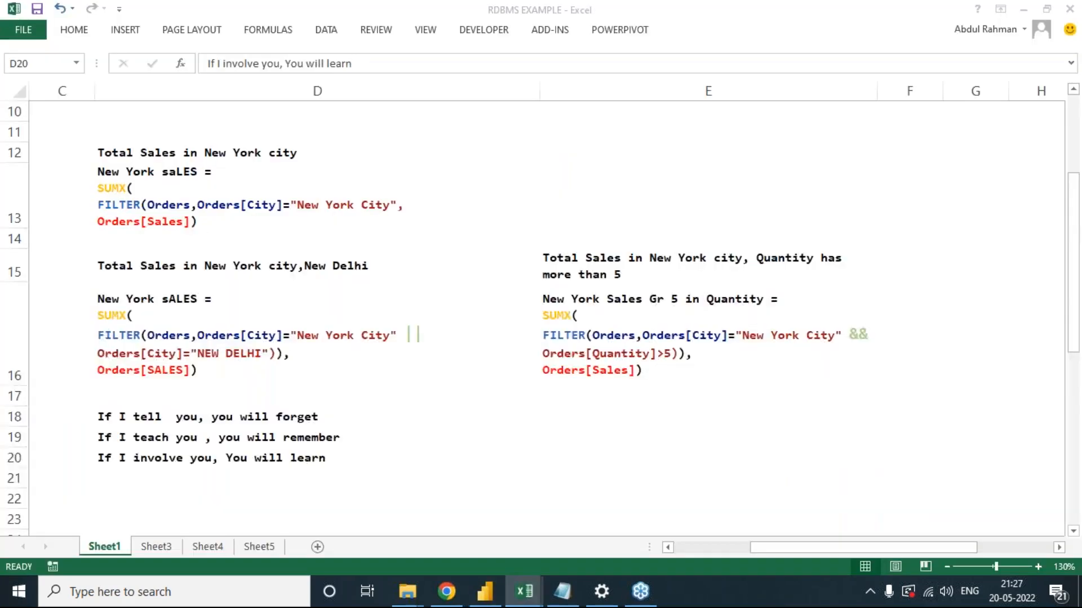
click(646, 373)
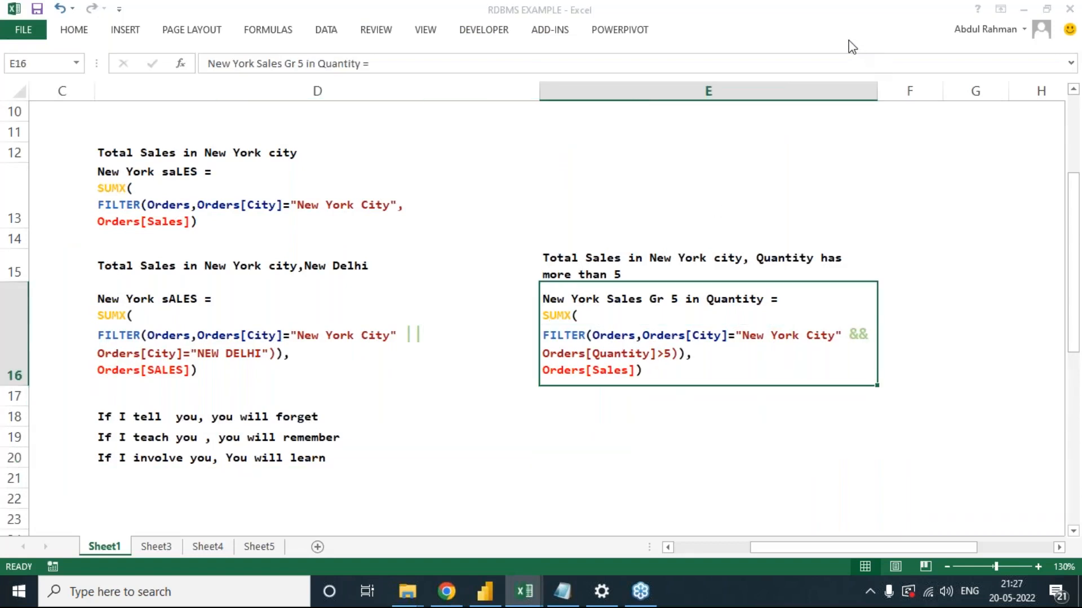
key(alt+Tab)
key(alt+Tab)
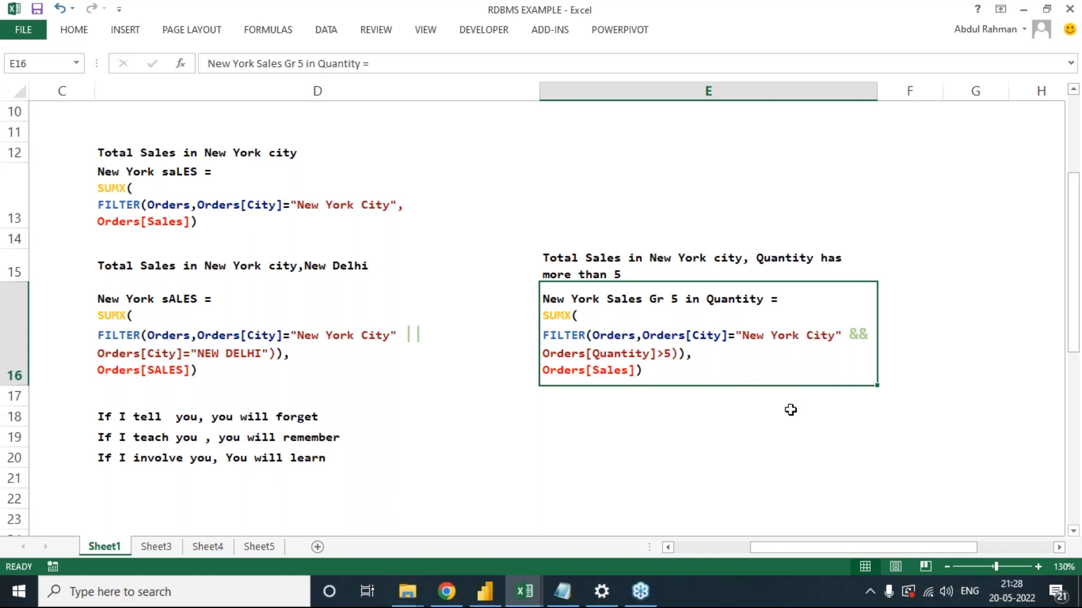
scroll(789, 411, up, 1)
scroll(789, 411, down, 1)
click(118, 188)
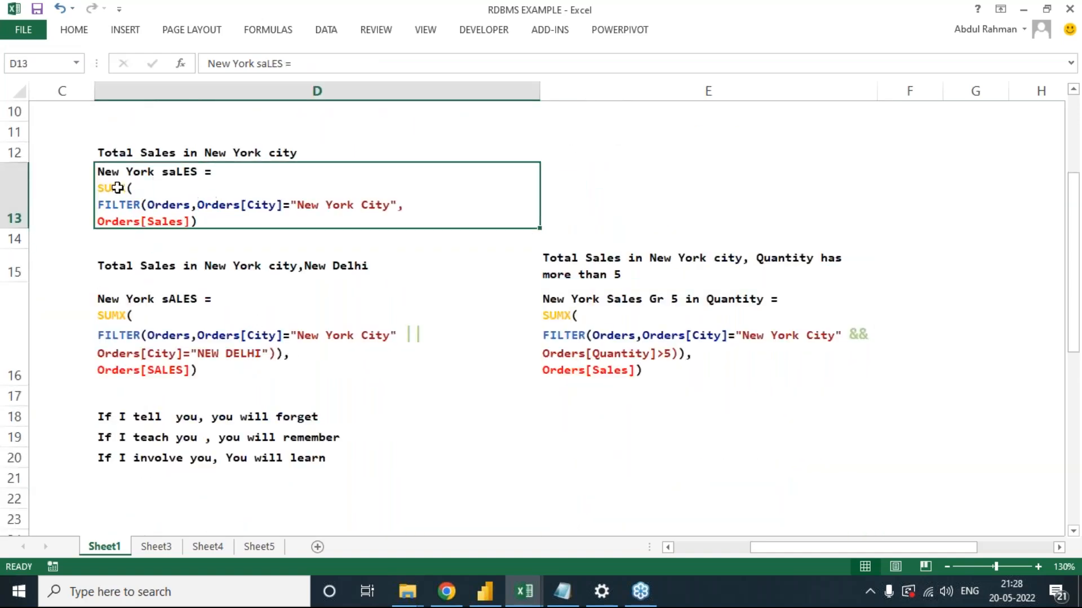
click(120, 153)
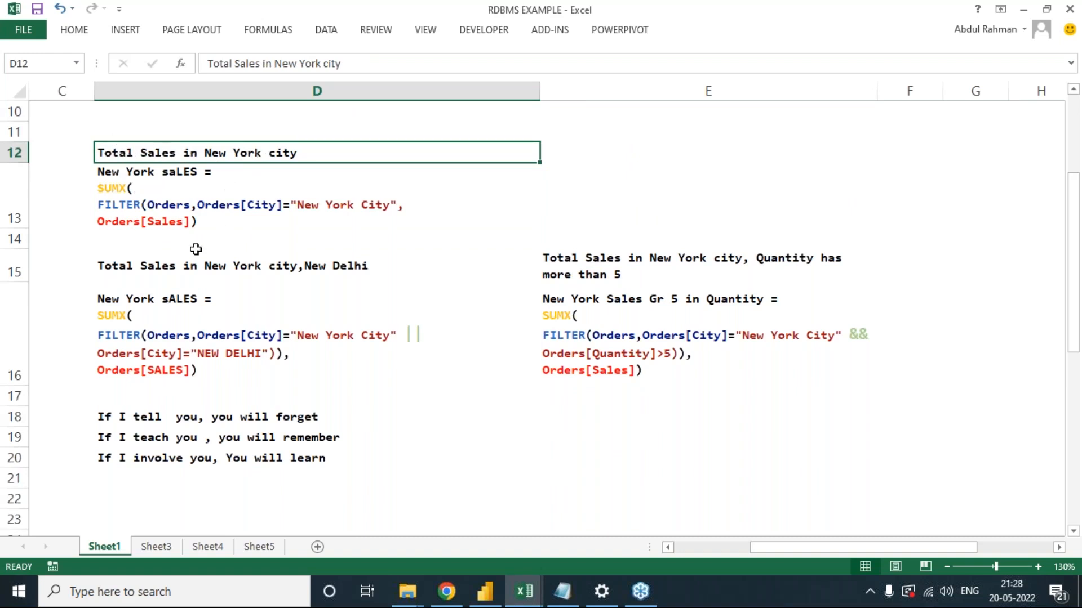
click(119, 189)
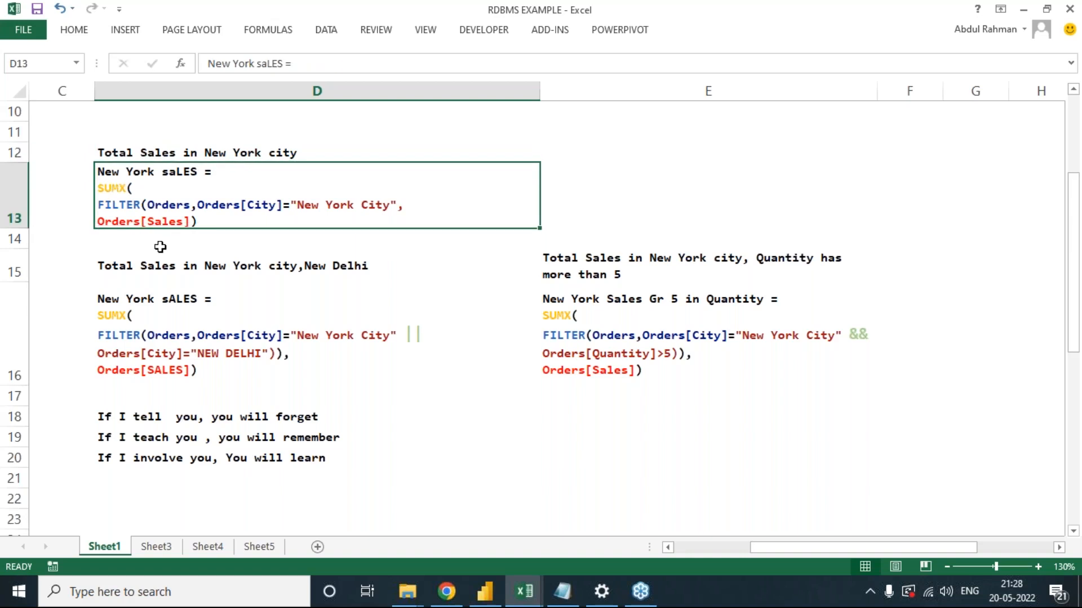
Examine the SUMX formulas with the || and && filter conditions in cells D16 and E16.
click(117, 319)
click(578, 318)
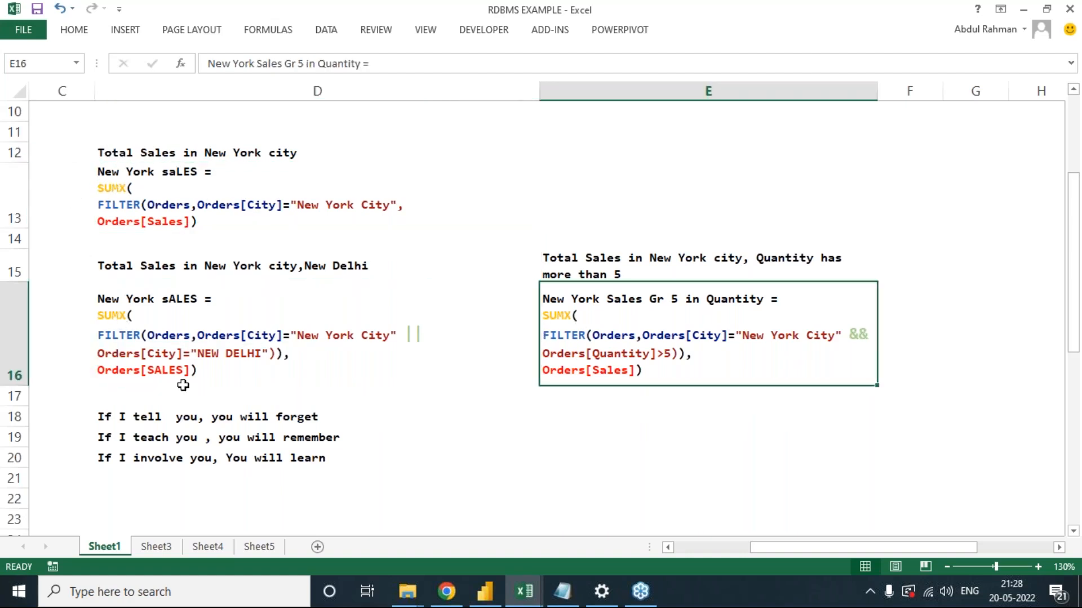
click(147, 371)
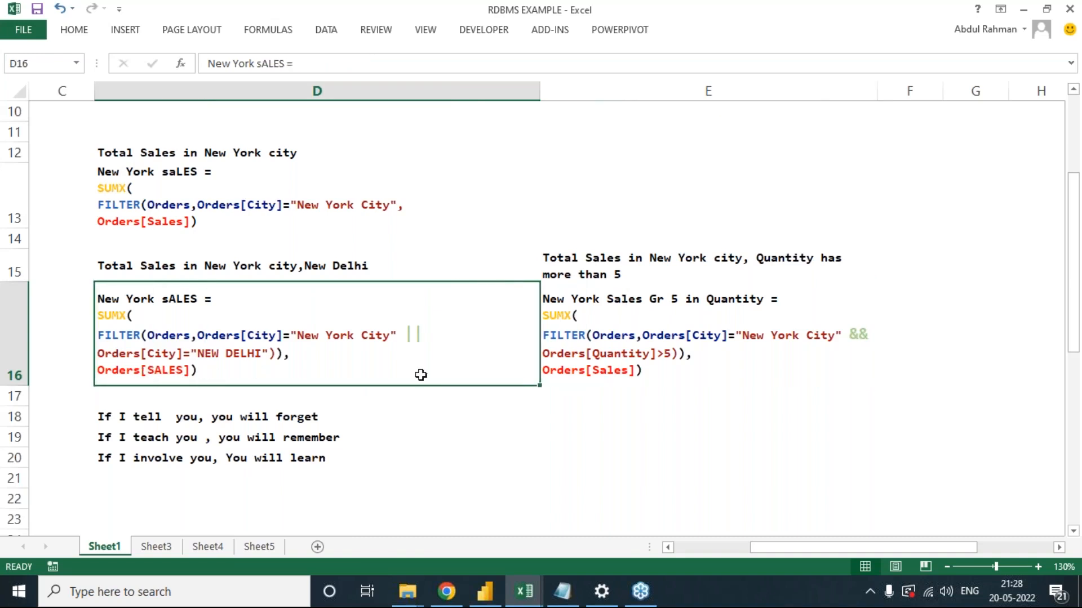
click(584, 369)
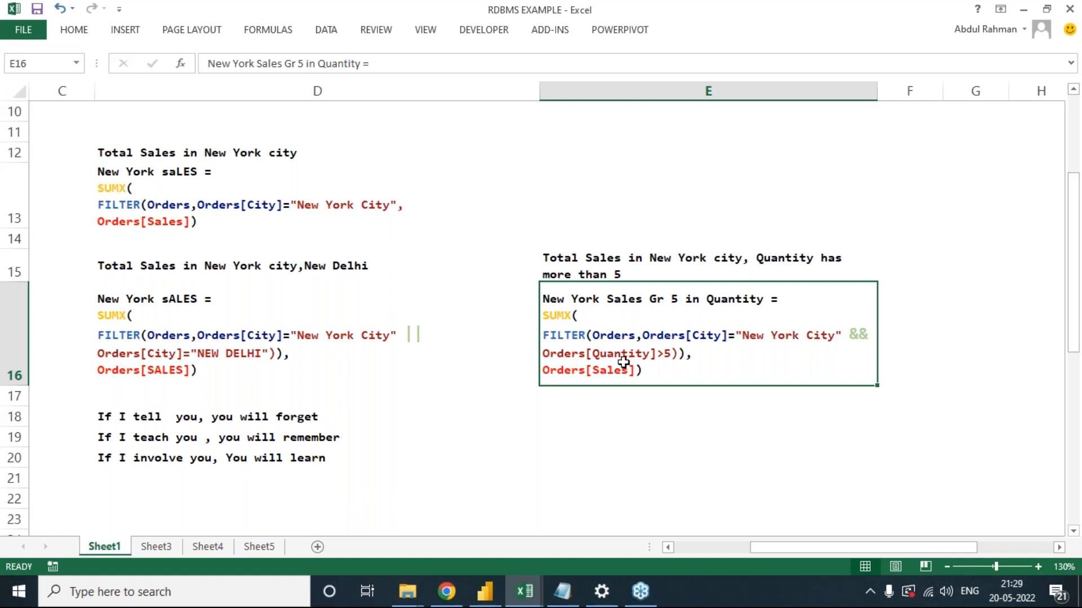
Try the condition Orders[Discount]>10% in place of the quantity condition in cell E16, and discard the edit.
double_click(614, 354)
drag(595, 353, 647, 354)
text(Discount)
key(Right)
key(Right)
key(Right)
key(BackSpace)
text(10%)
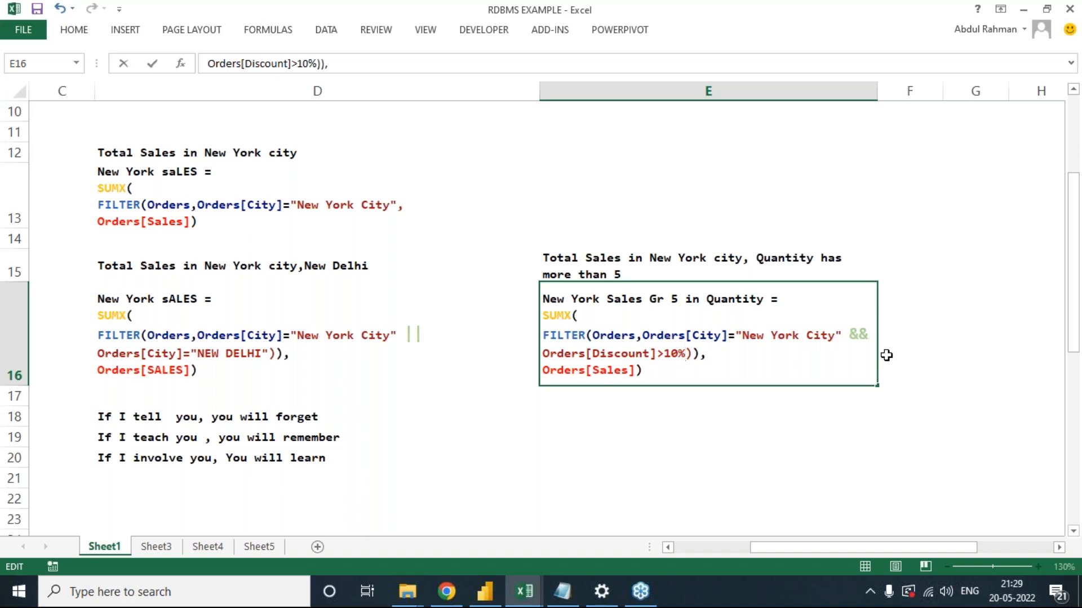
key(Escape)
click(1062, 38)
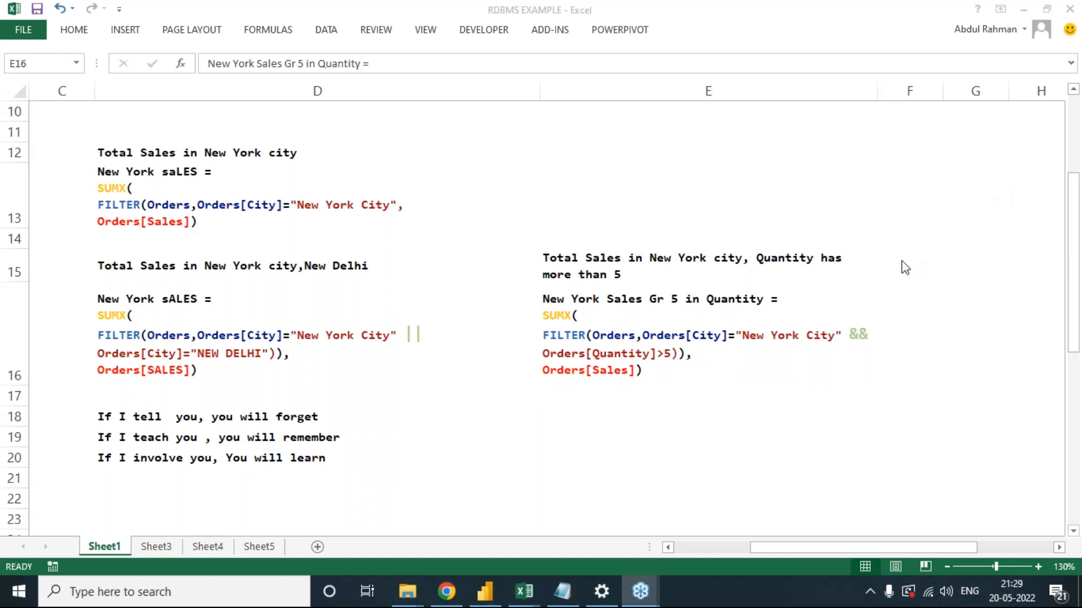
click(733, 379)
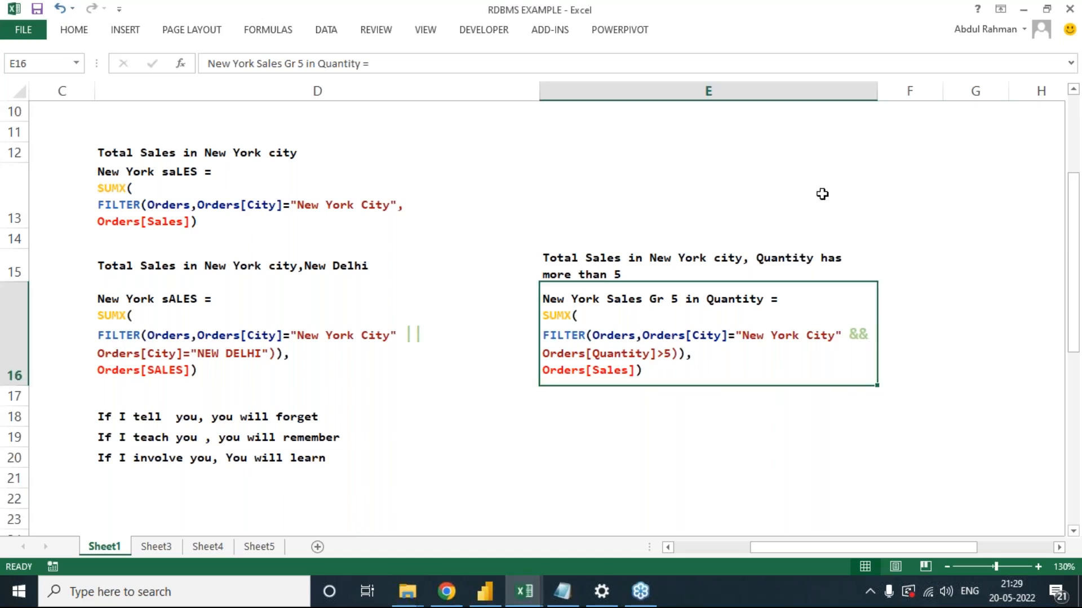
click(846, 236)
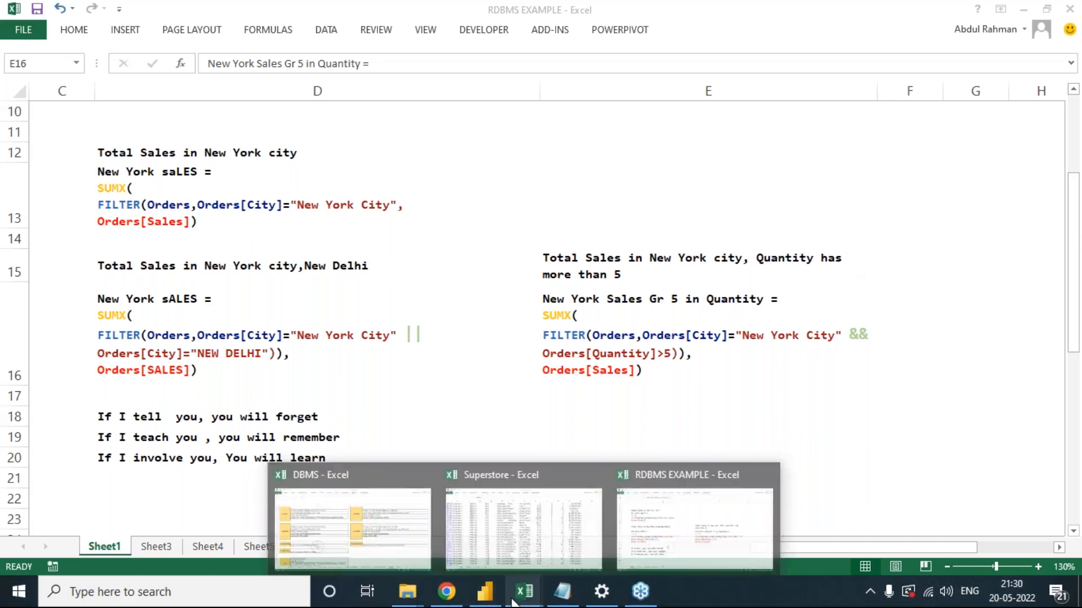
Switch to the Dax day 1 report in Power BI Desktop, view the Orders table data and return to the report page.
click(491, 596)
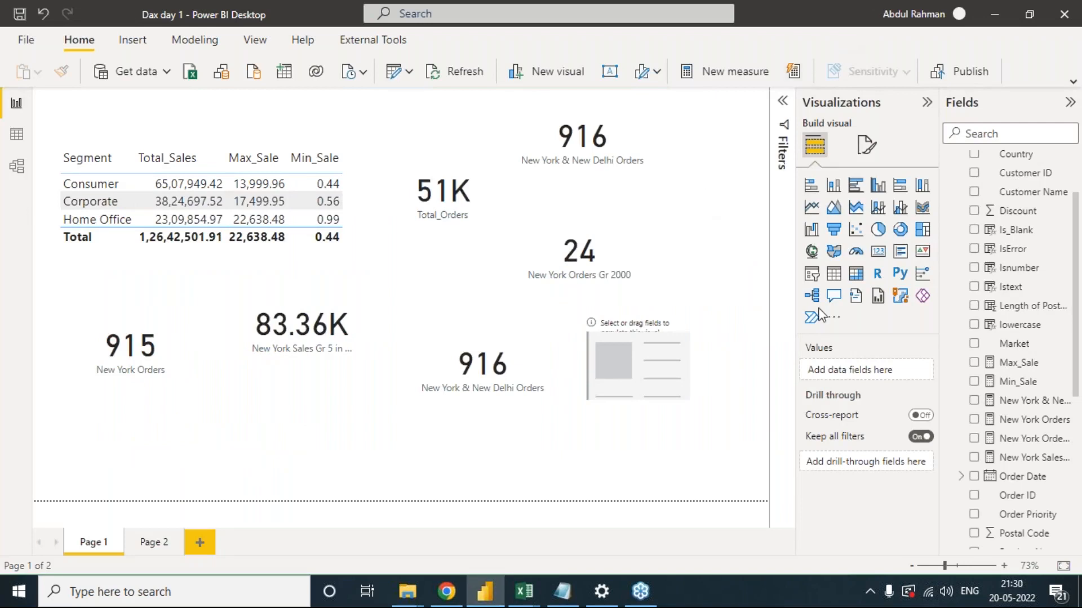
scroll(981, 358, up, 2)
scroll(982, 358, up, 1)
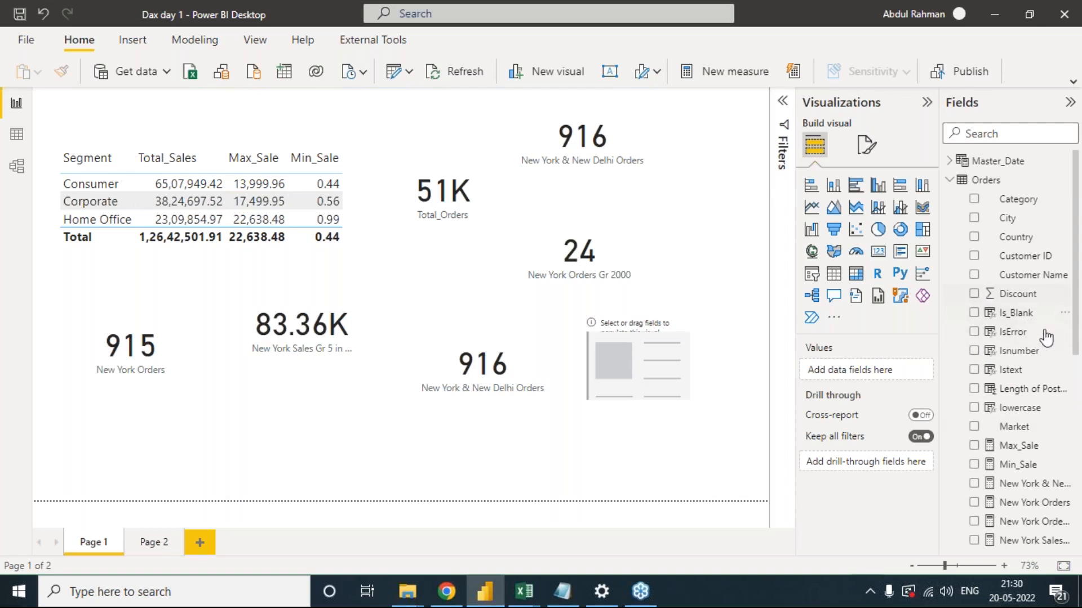
click(16, 134)
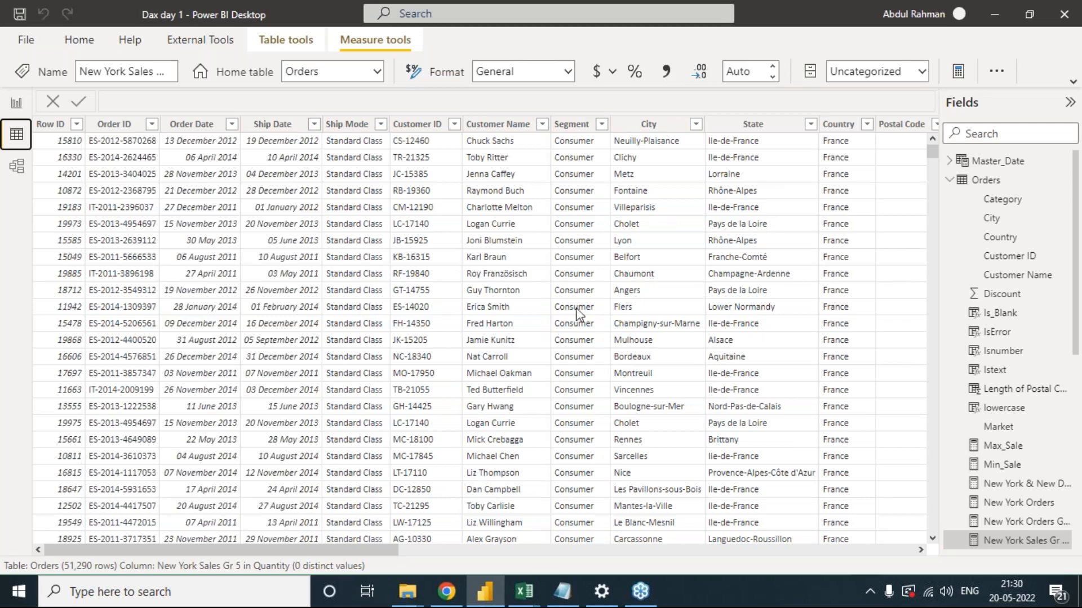
click(18, 107)
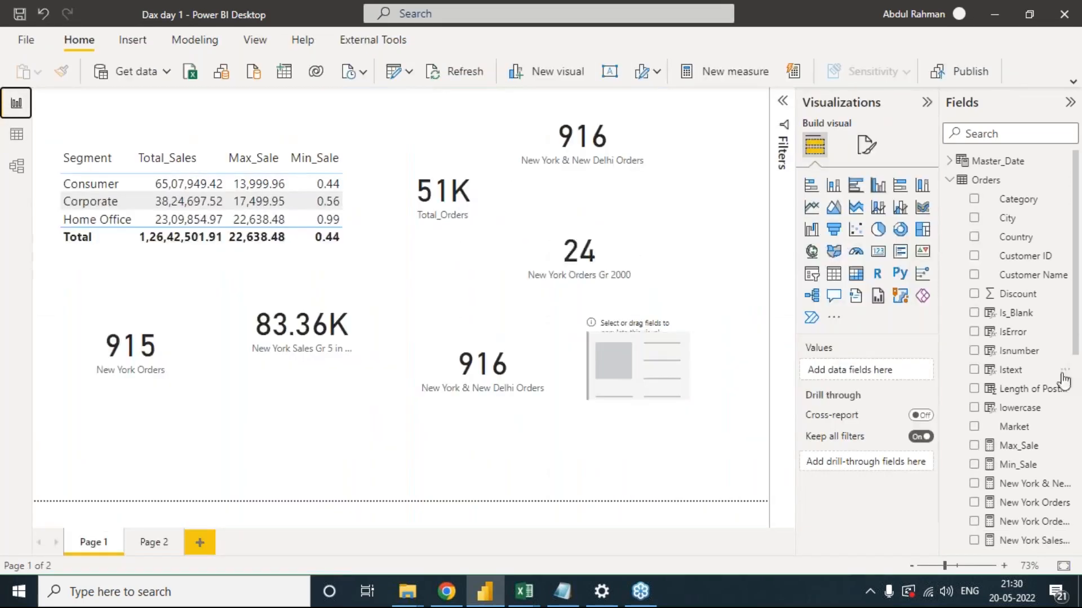
Display the formula of the New York & New Delhi Orders measure and highlight its COUNTX expression.
click(1018, 484)
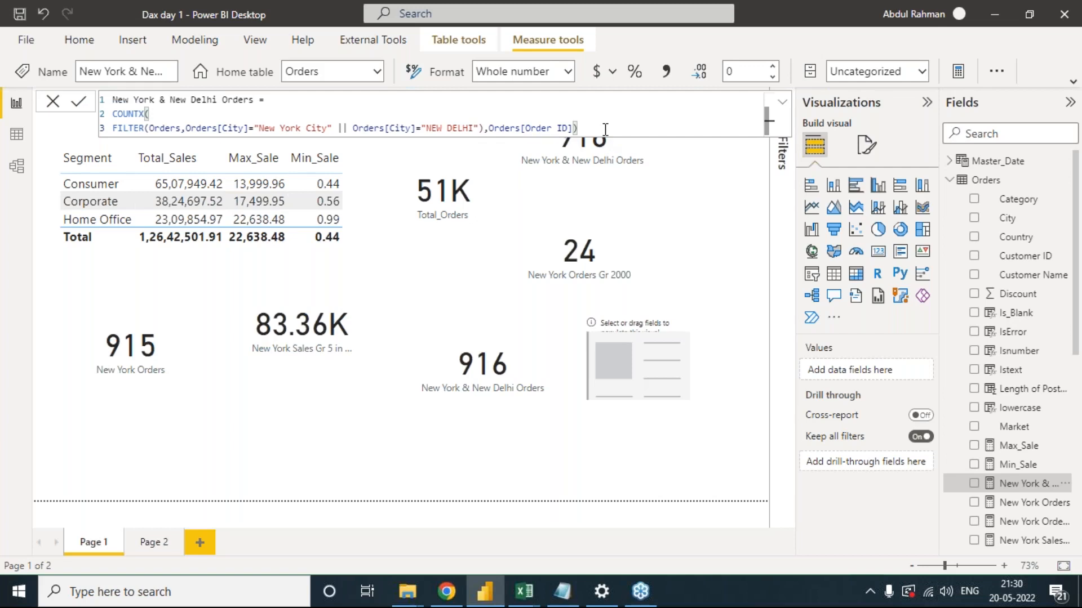
drag(605, 129, 112, 115)
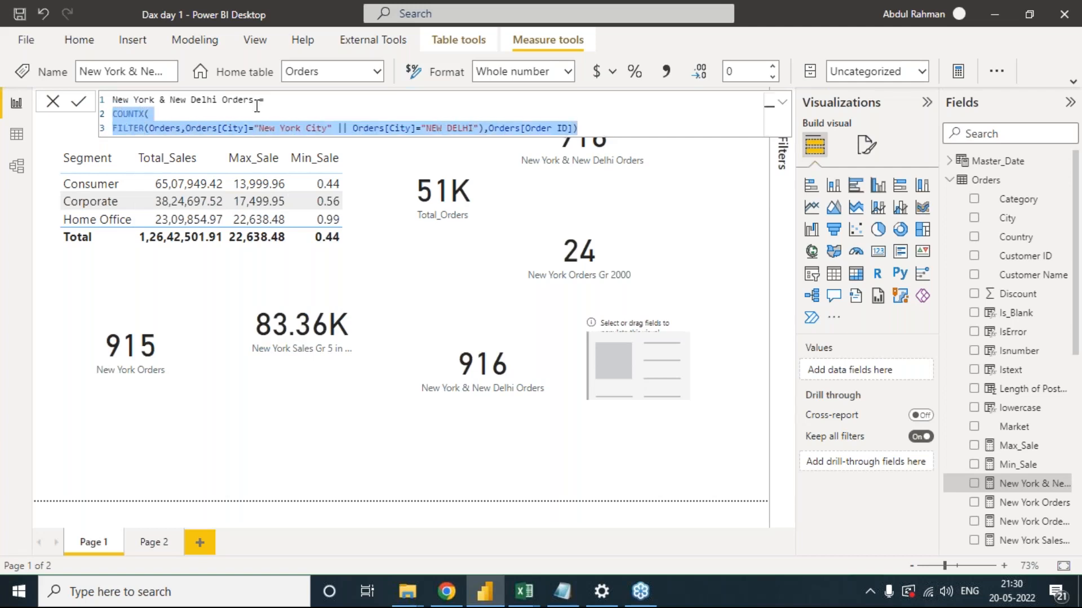
key(Escape)
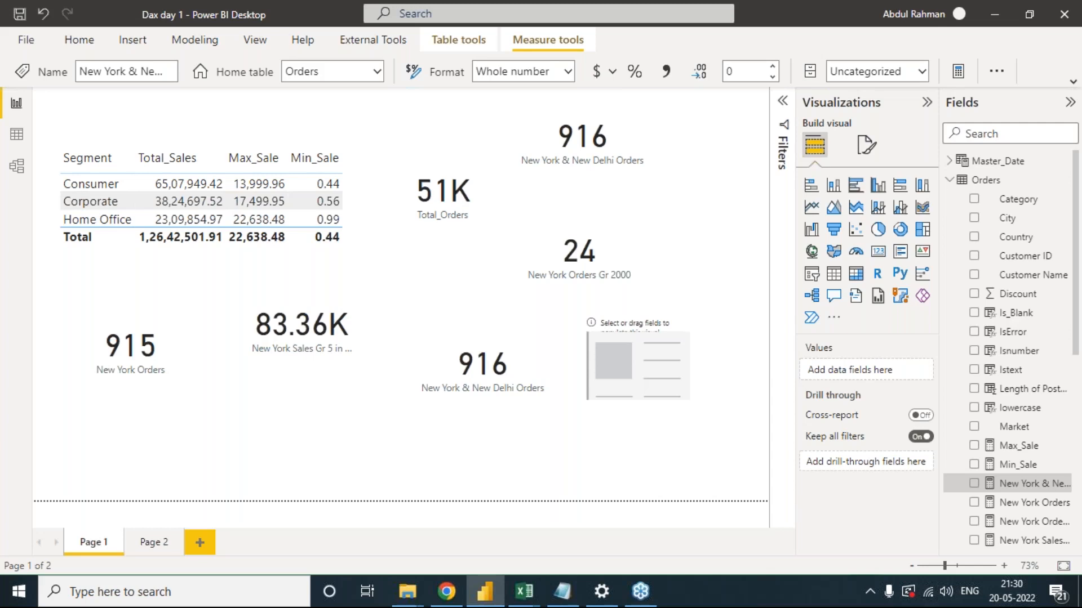
click(1004, 185)
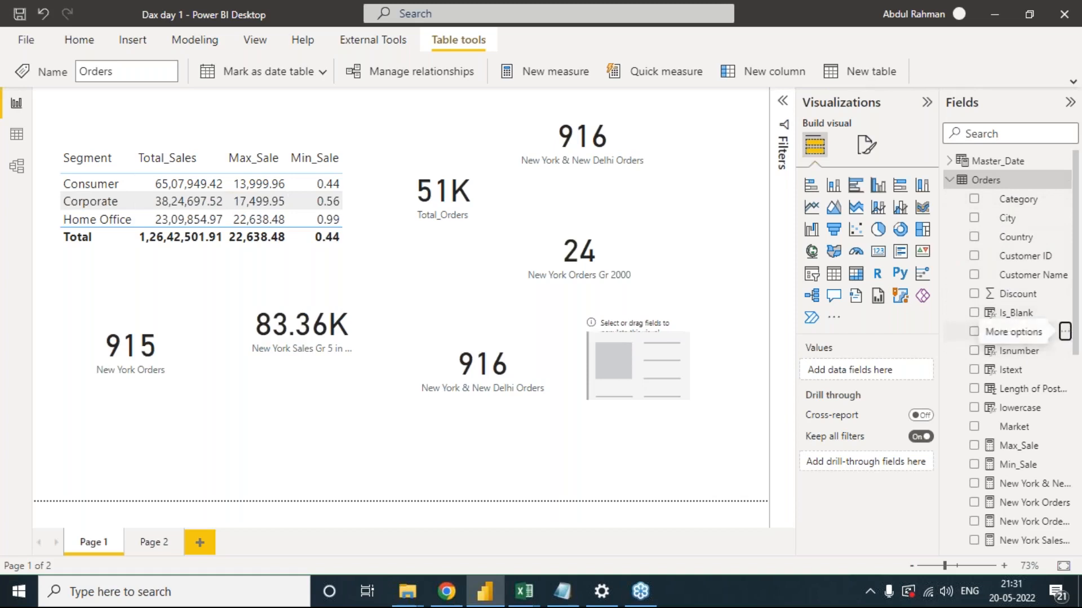
click(1065, 331)
key(Escape)
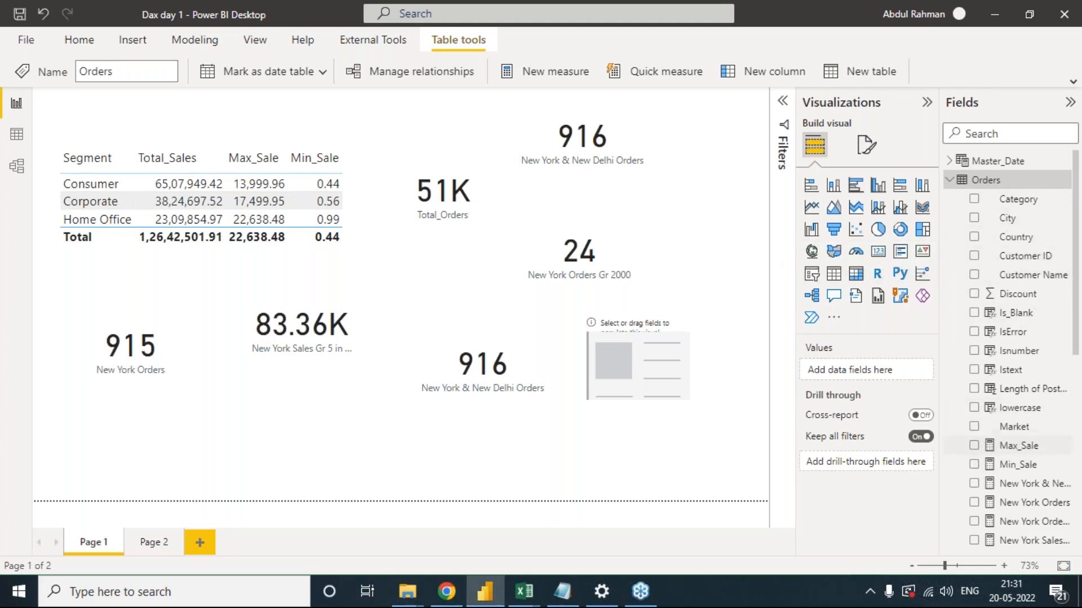
click(1064, 445)
click(742, 255)
scroll(997, 459, down, 3)
scroll(1006, 405, down, 2)
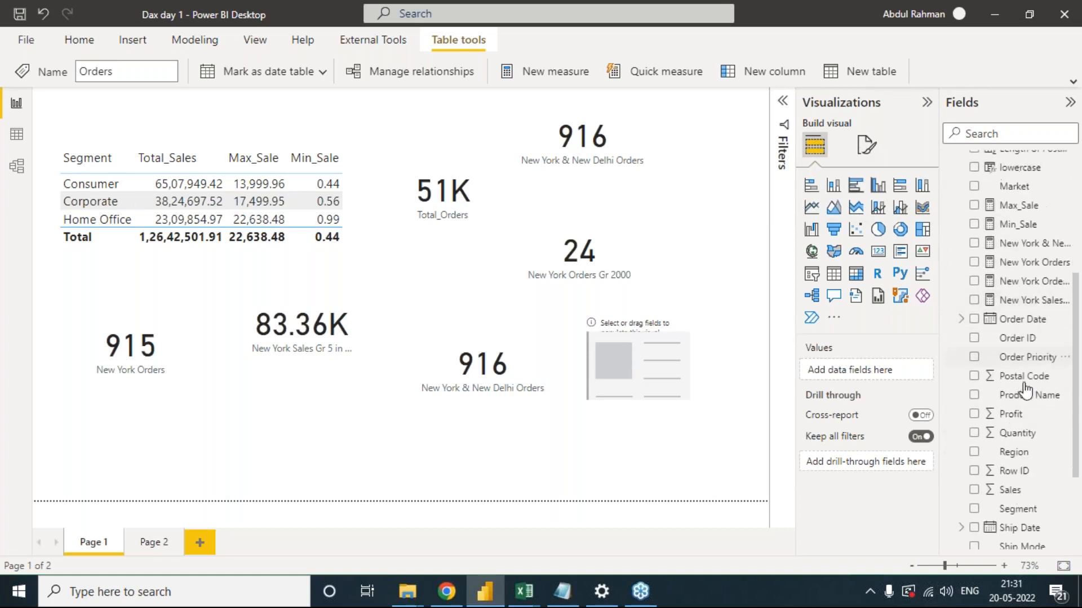
Try a new measure from the Order ID field, look up sales among its formula suggestions, and discard it.
click(1065, 340)
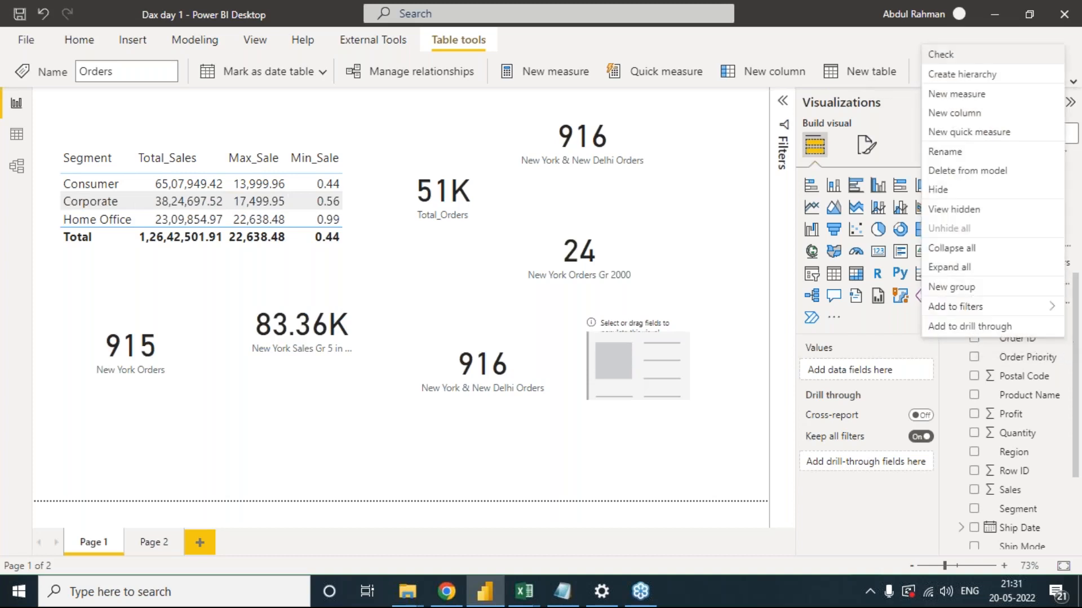
click(970, 96)
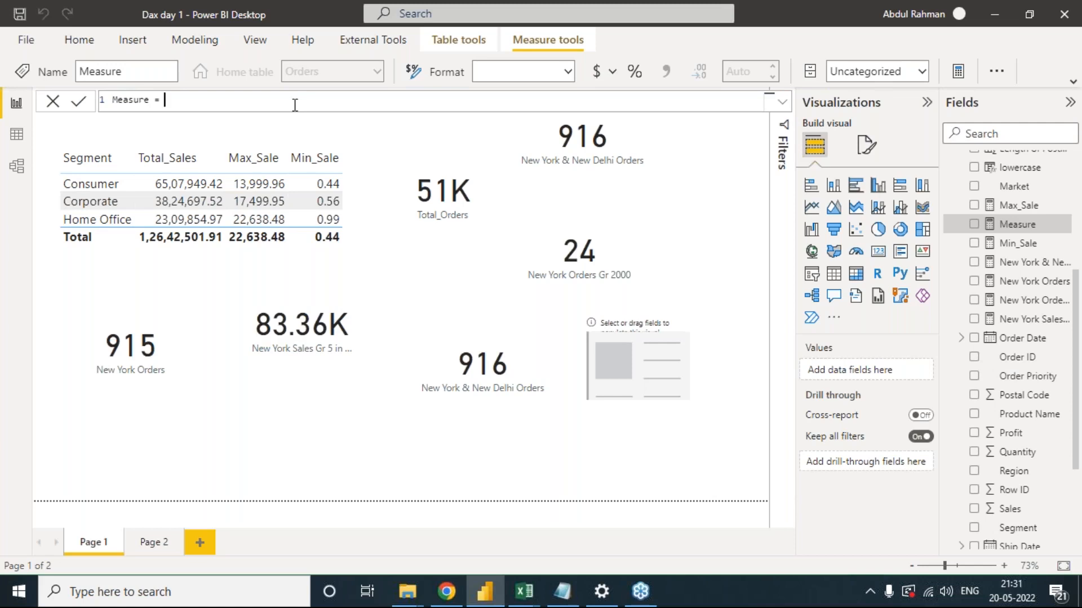
text(o)
key(BackSpace)
text(s)
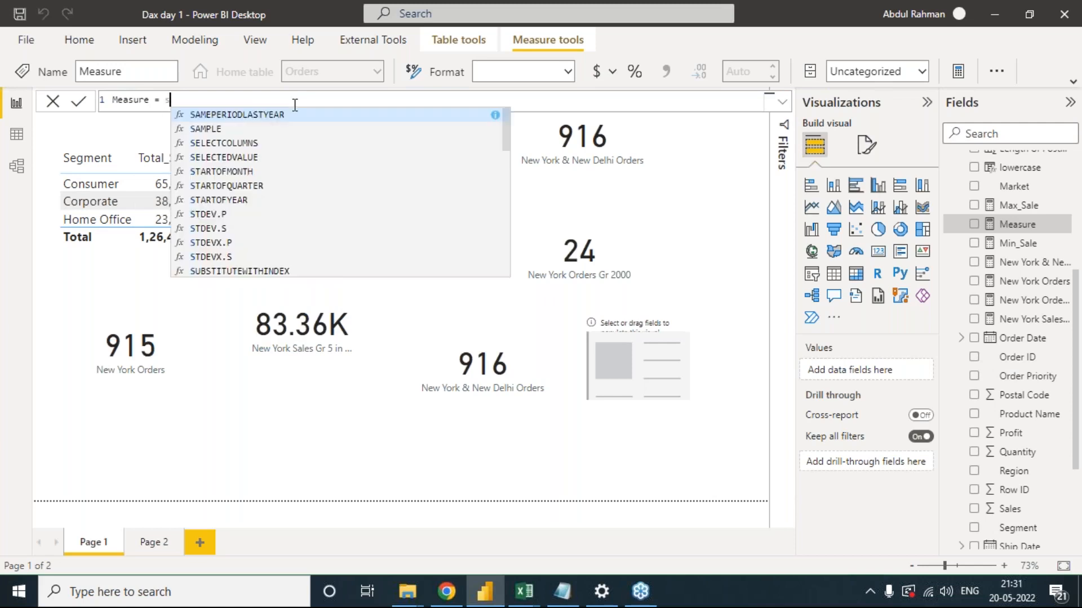
text(ales)
key(Down)
key(Down)
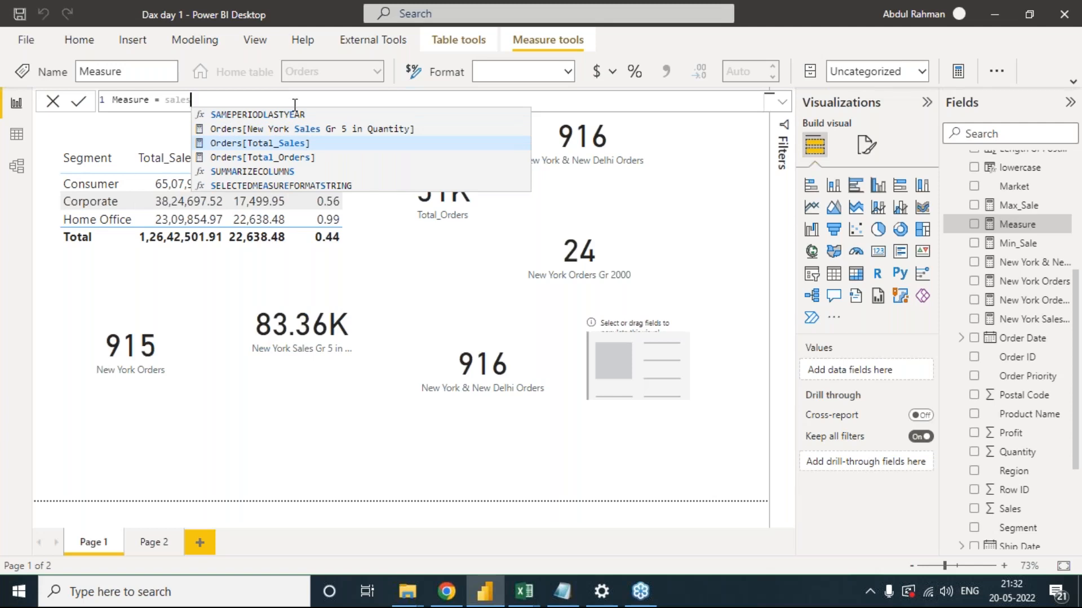
key(Escape)
key(Escape)
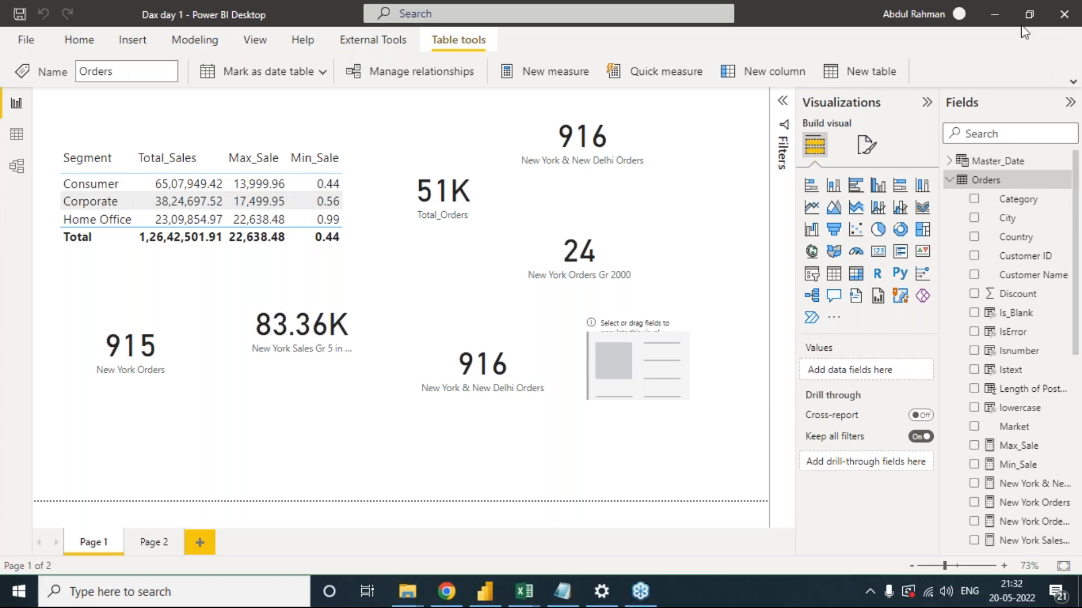
Create a new measure in the Orders table with the expression order.
click(1064, 181)
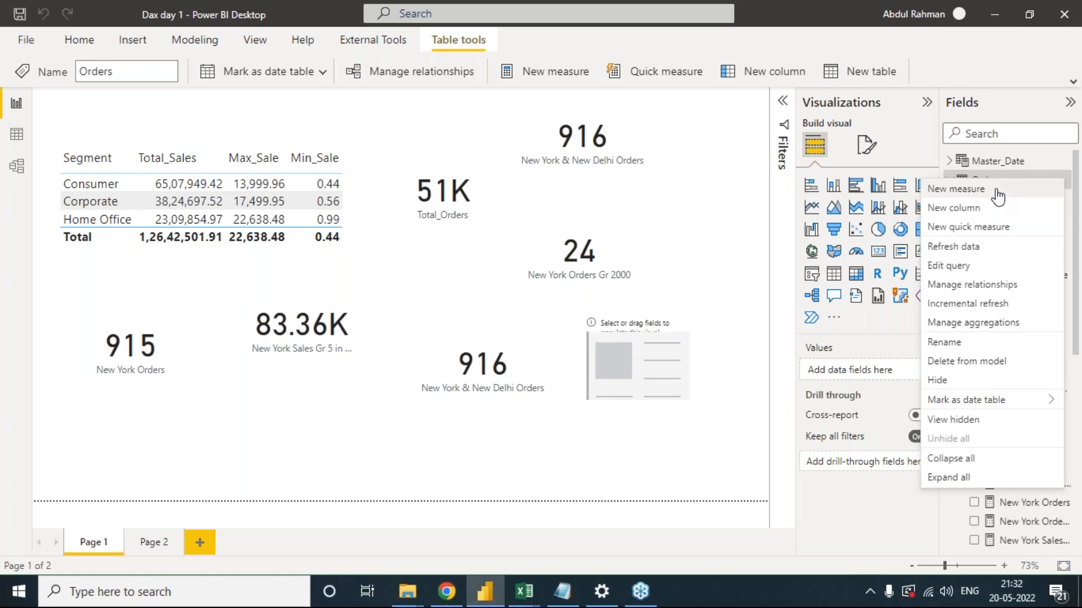
click(1065, 180)
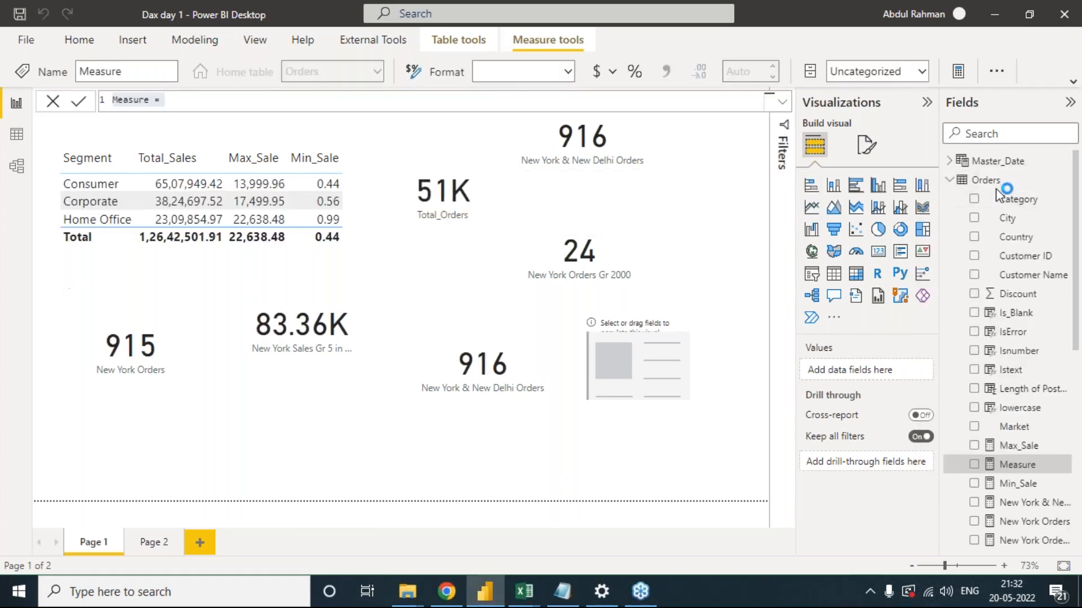
click(354, 96)
text(order)
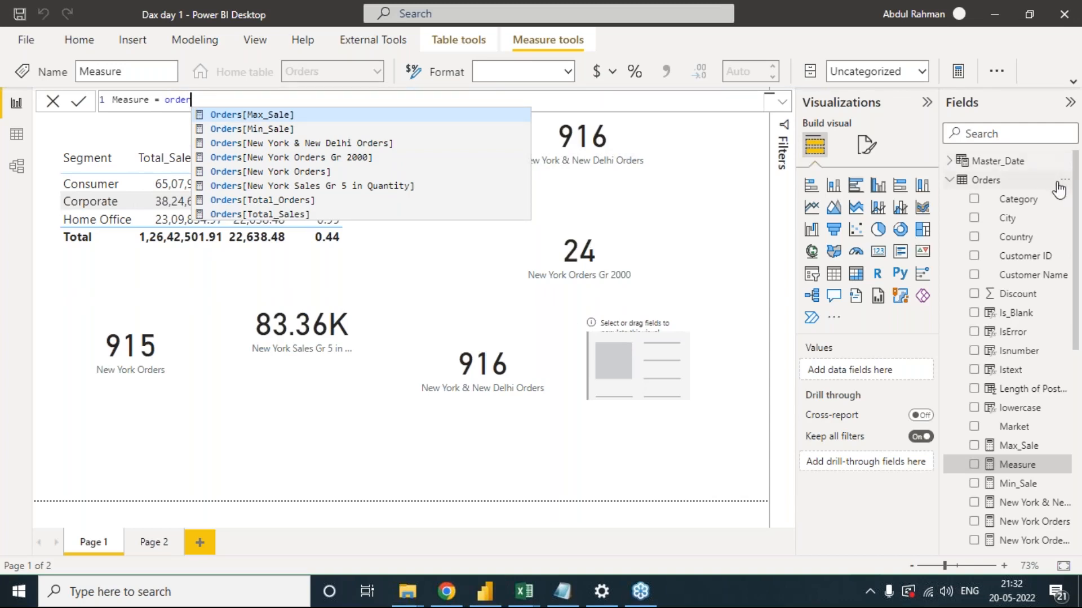
click(1062, 182)
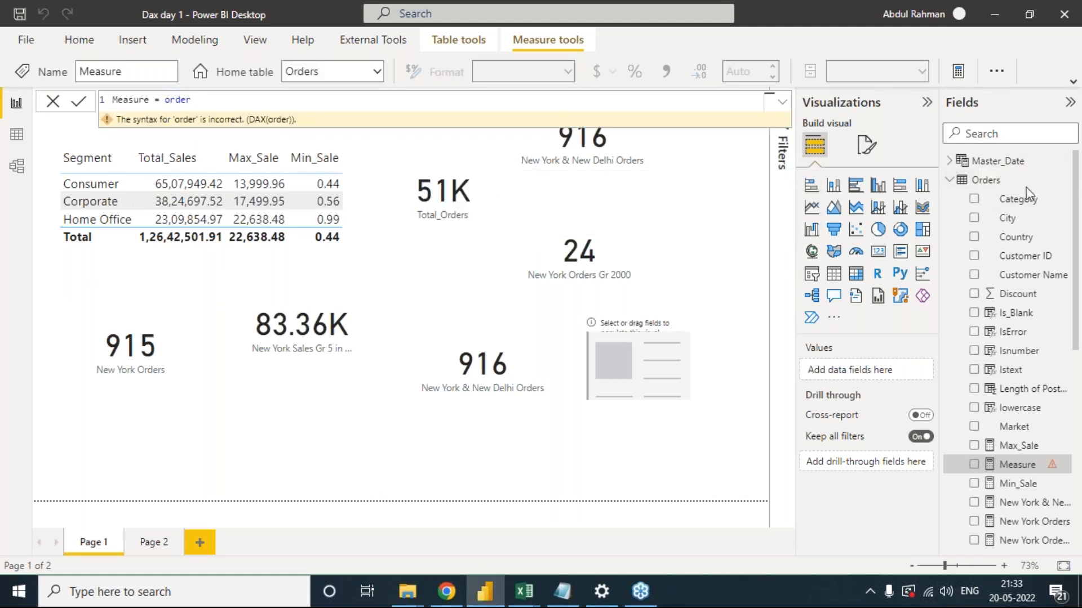
Add a second new measure to the Orders table.
click(1062, 180)
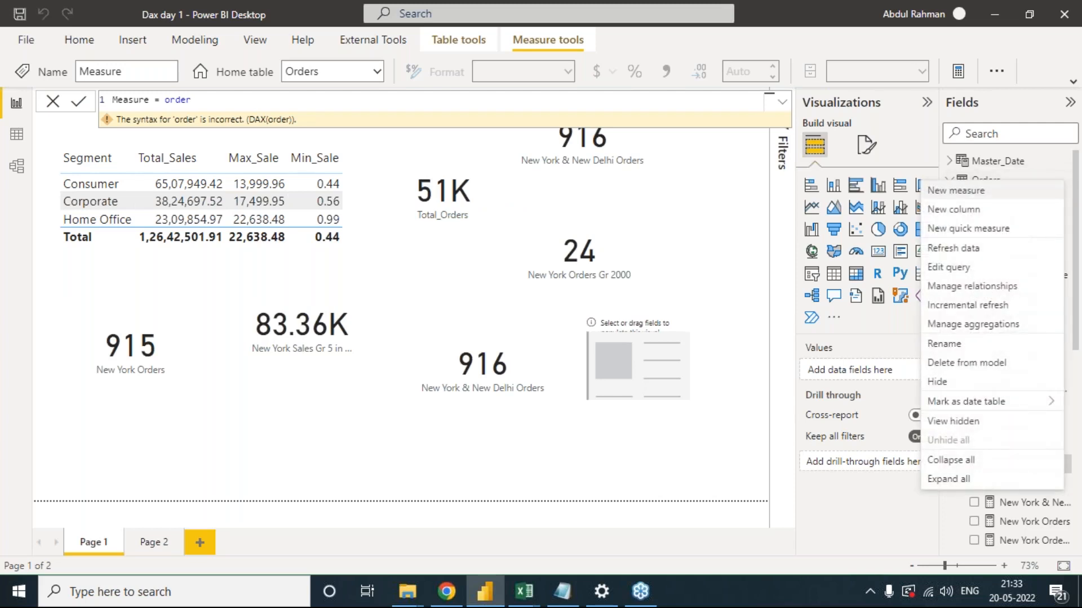
click(1062, 180)
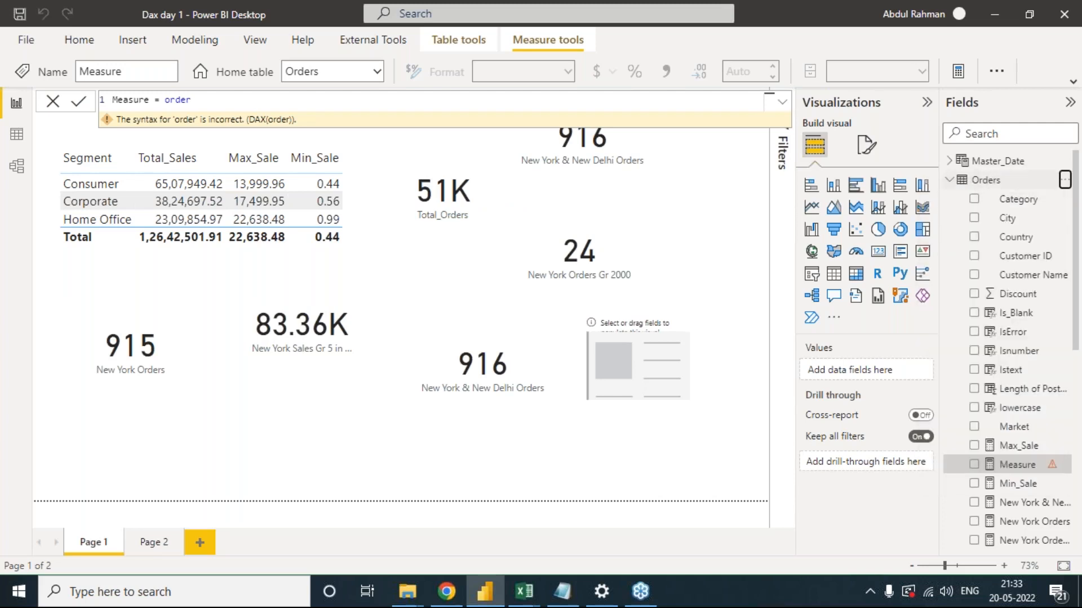
click(1059, 180)
click(1063, 180)
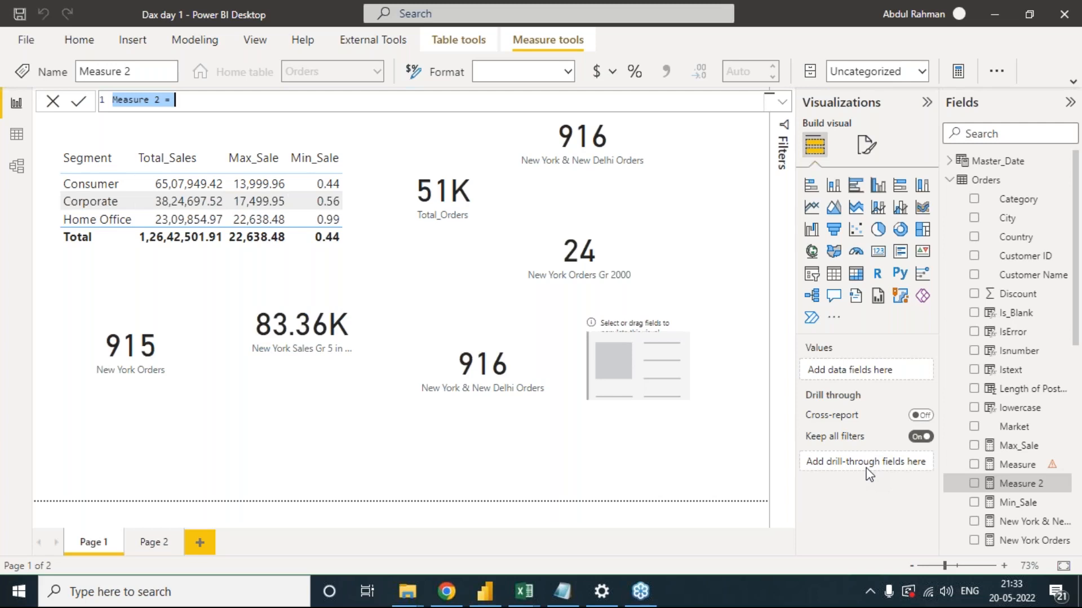
Look up DIS and sales among the formula suggestions for Measure 2, clearing each entry.
click(209, 101)
text(DIS)
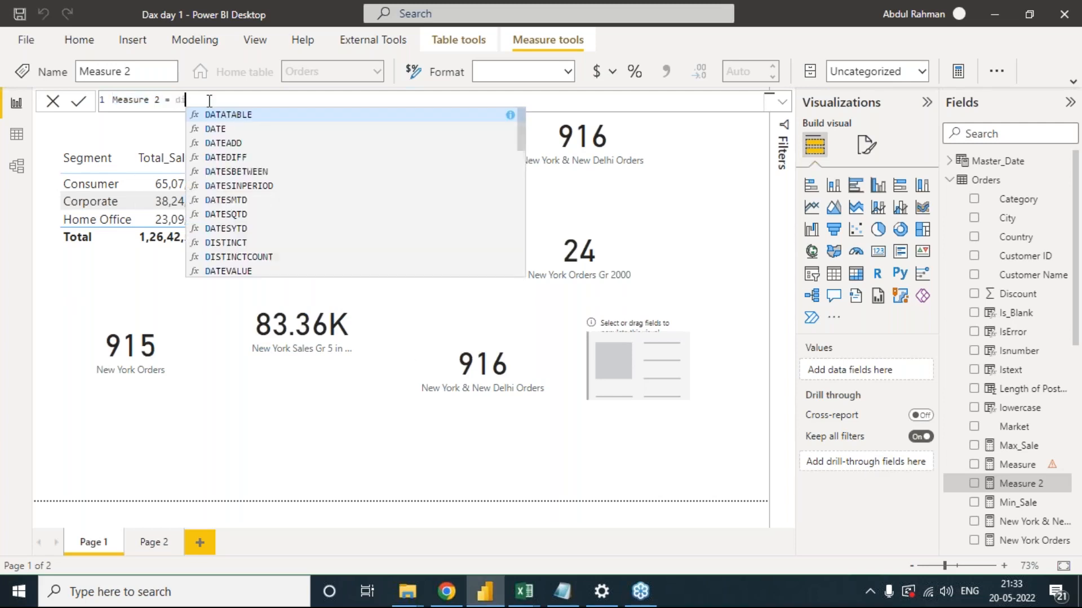
key(BackSpace)
key(BackSpace)
key(BackSpace)
text(sales)
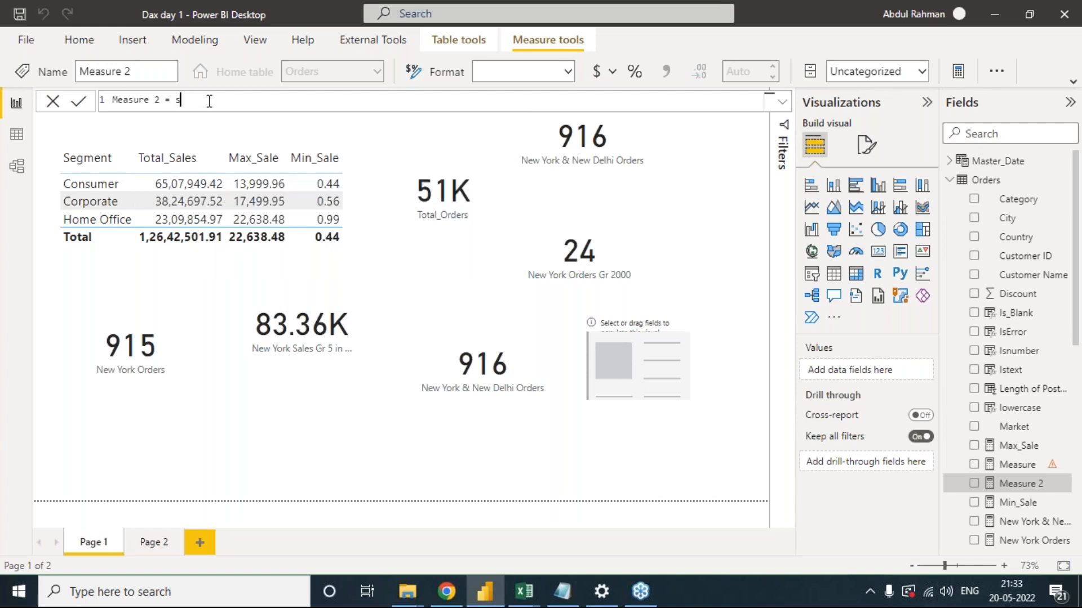
key(Down)
key(Down)
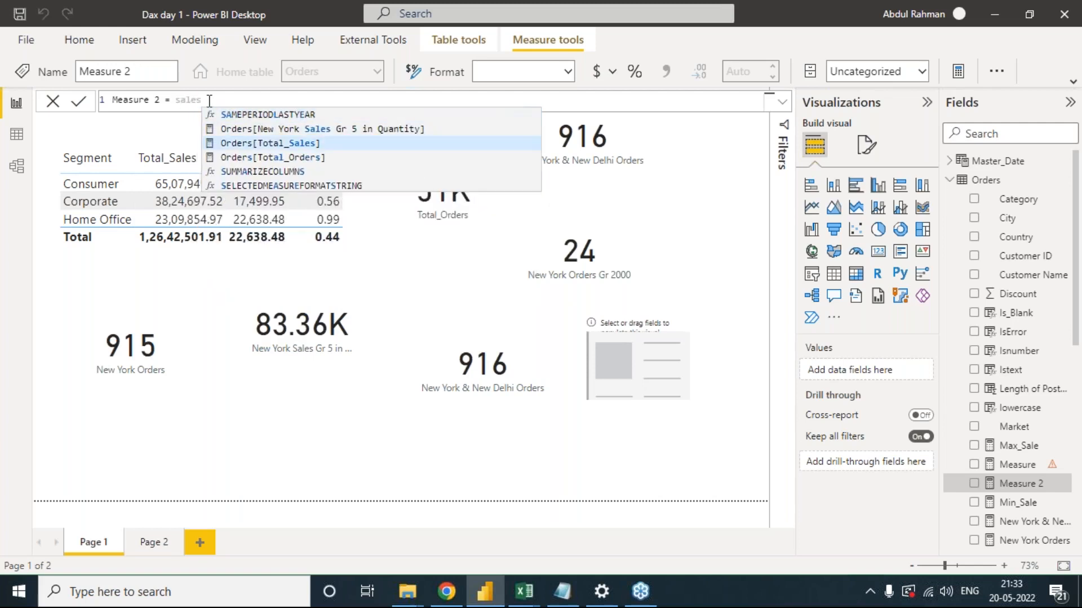
key(BackSpace)
key(BackSpace)
key(BackSpace)
key(BackSpace)
key(BackSpace)
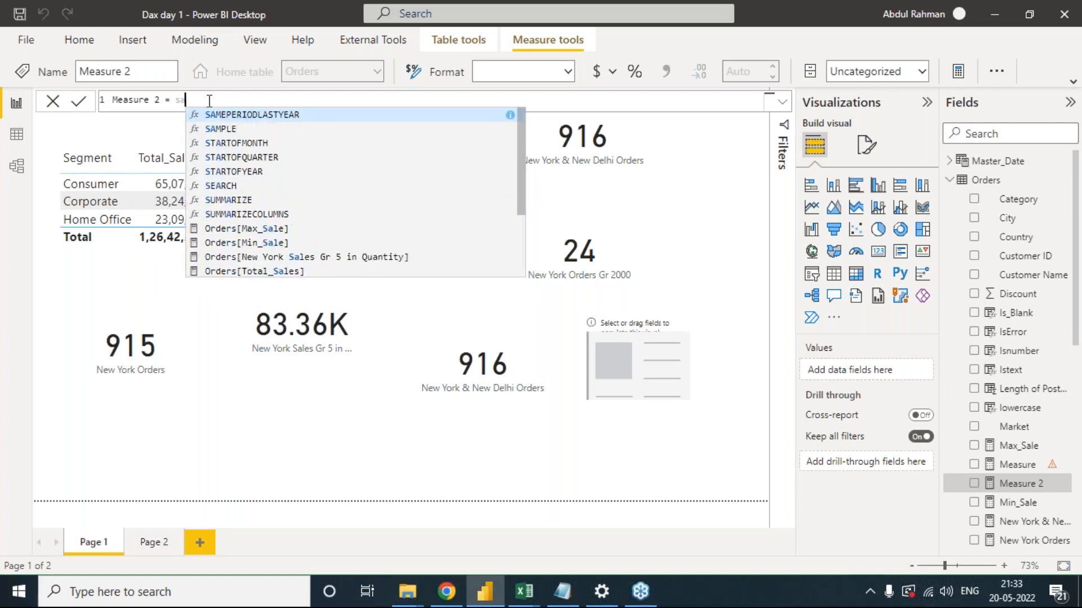
Look up orders[a among the formula suggestions for Measure 2 and clear the entry.
text(orders)
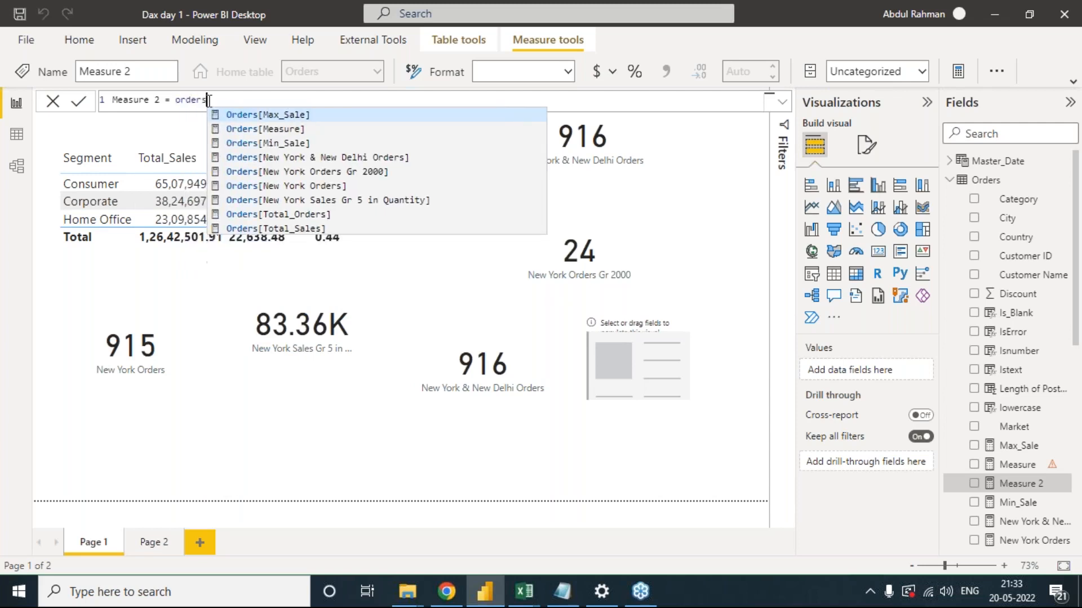
text([a)
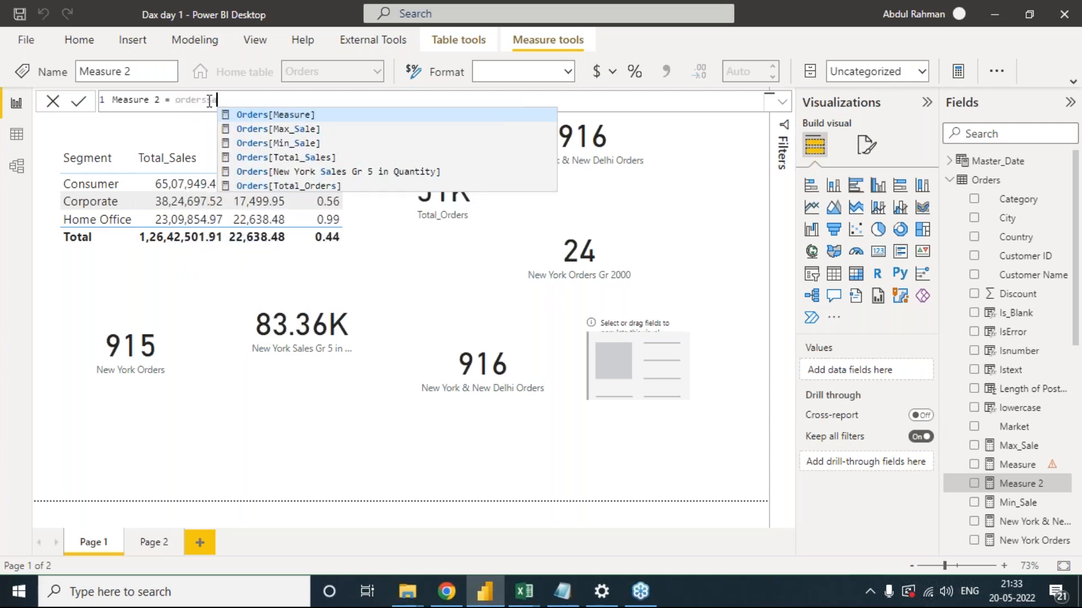
key(BackSpace)
key(BackSpace)
key(BackSpace)
key(BackSpace)
key(BackSpace)
key(BackSpace)
key(BackSpace)
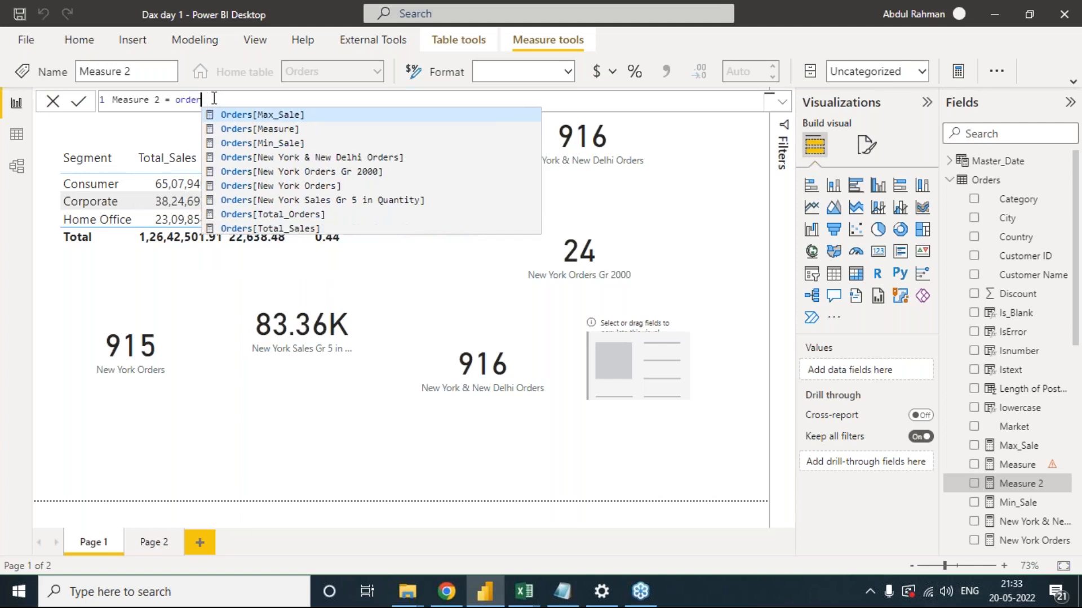
key(BackSpace)
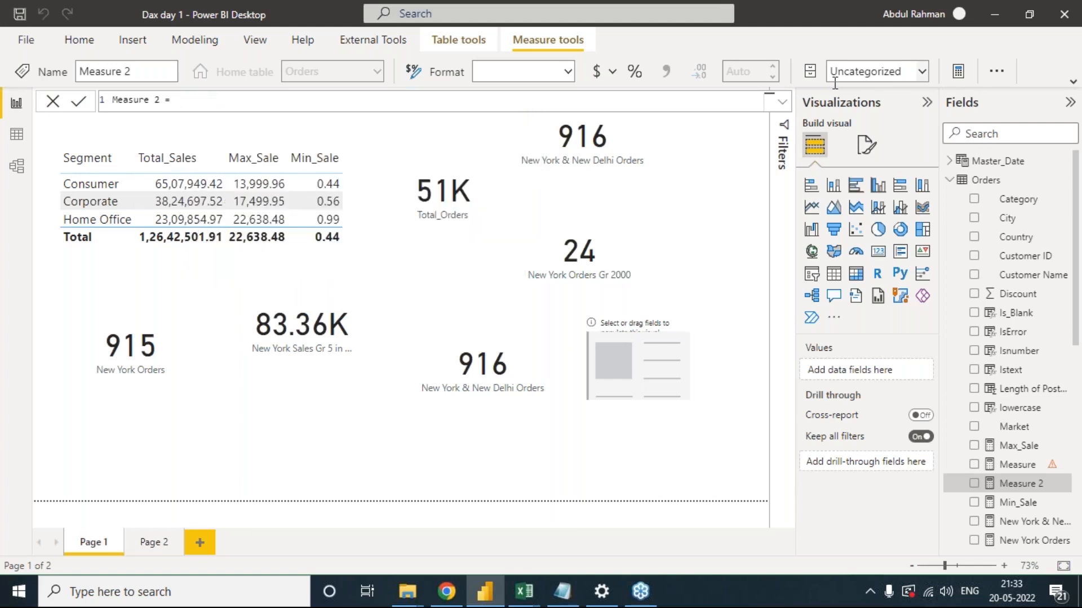
Look up order among Measure 2's formula suggestions and go through the whole list of offered Orders items.
scroll(1067, 350, down, 5)
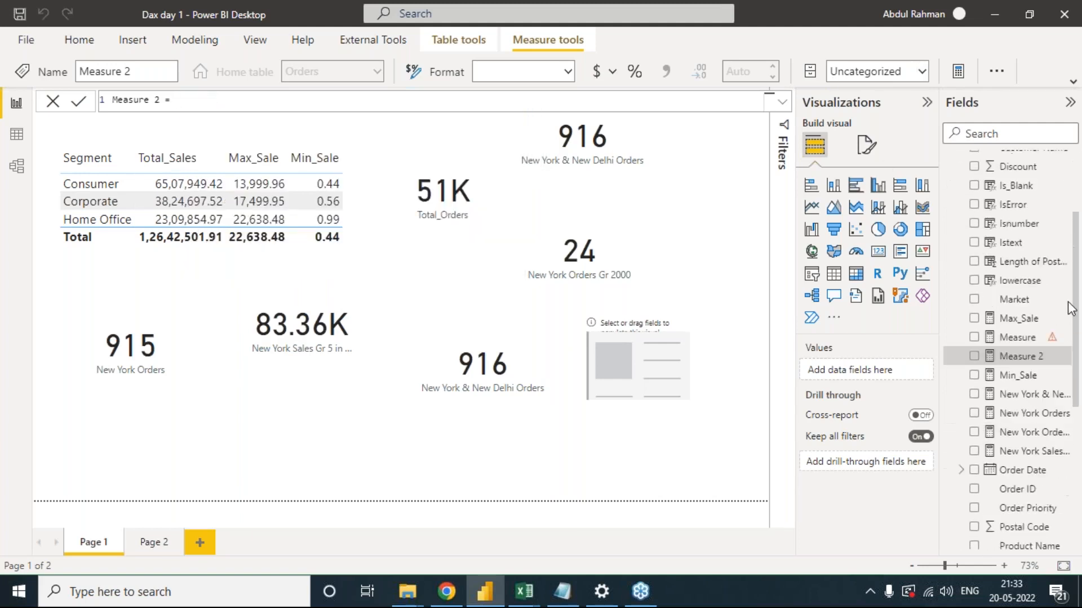
scroll(1062, 372, down, 2)
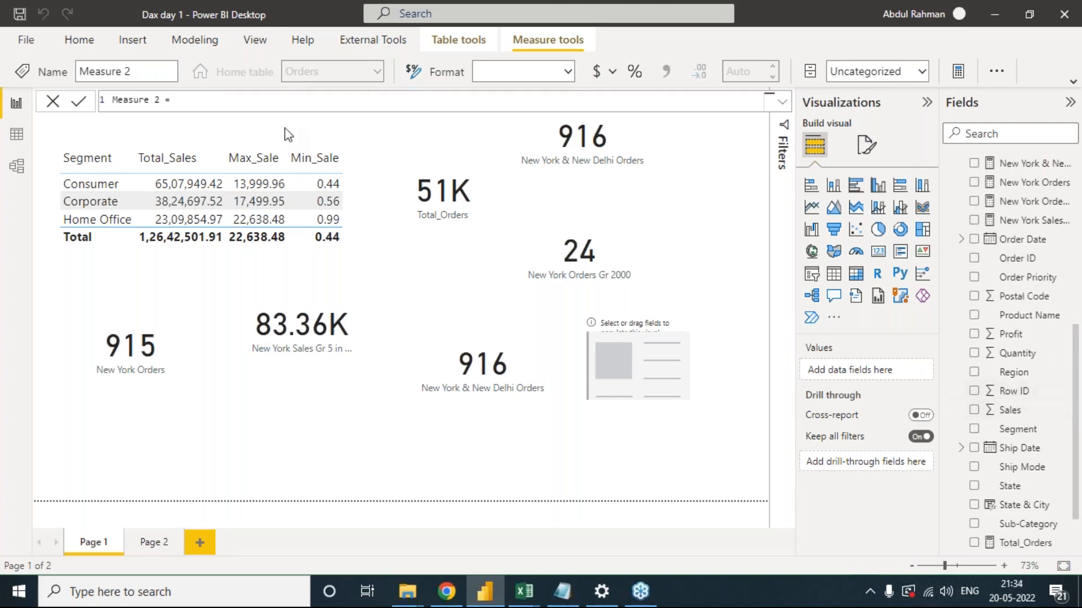
text(order)
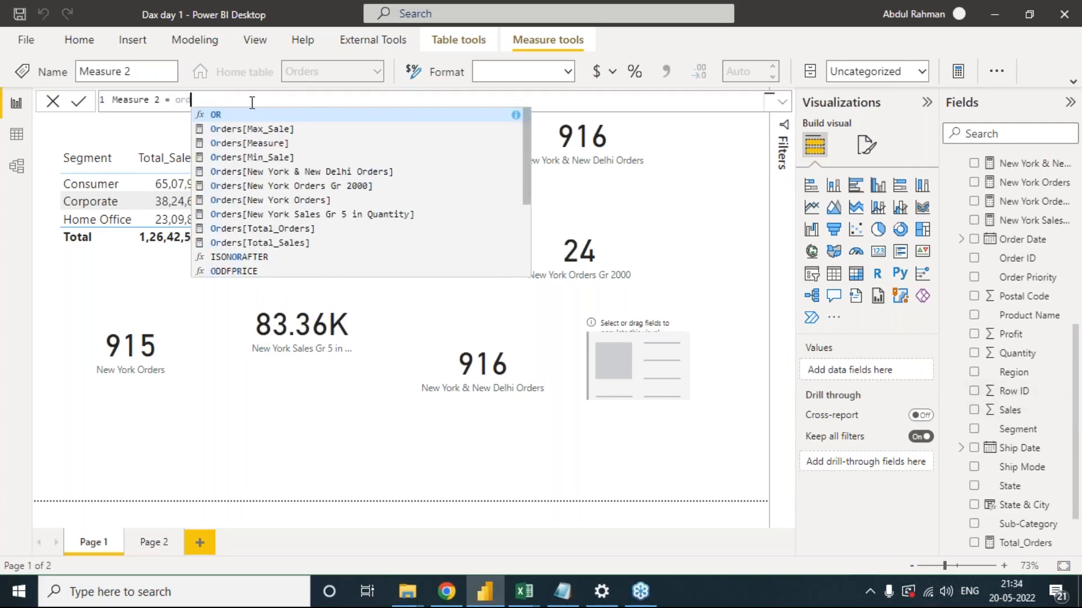
key(Down)
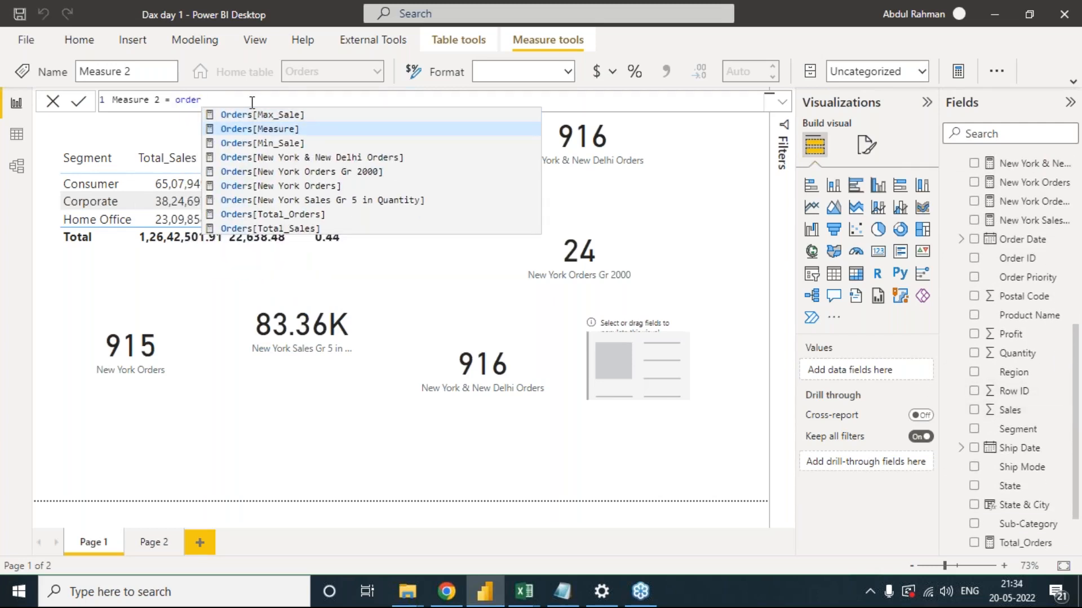
key(Down)
key(Down)
key(Down)
key(Down)
key(Down)
key(Down)
key(Down)
key(Down)
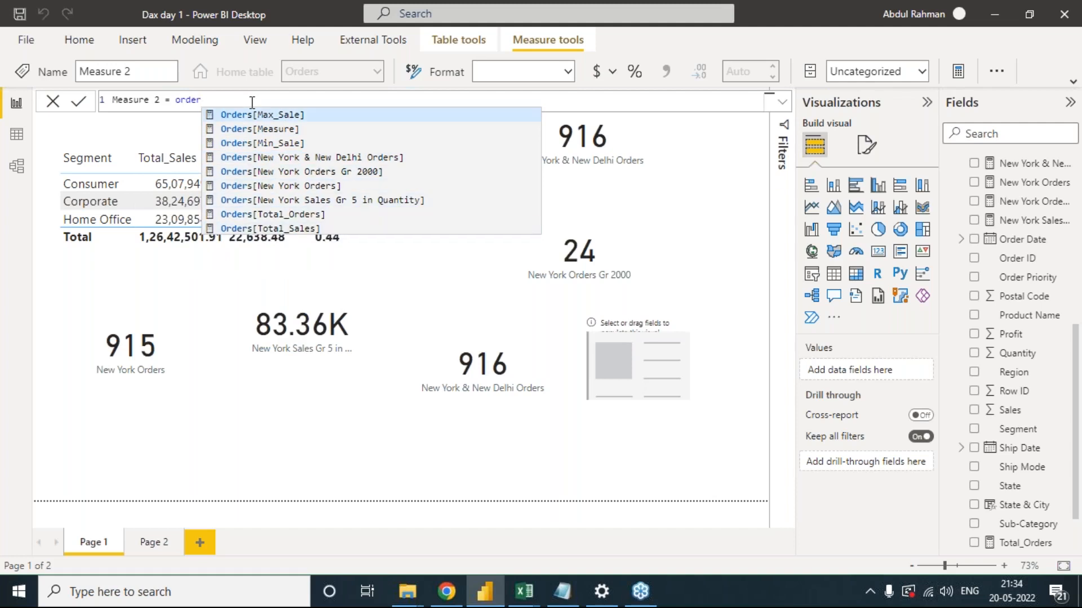
Narrow the formula suggestions to ordersal, go through the matches, and discard the unfinished Measure 2.
text(sal)
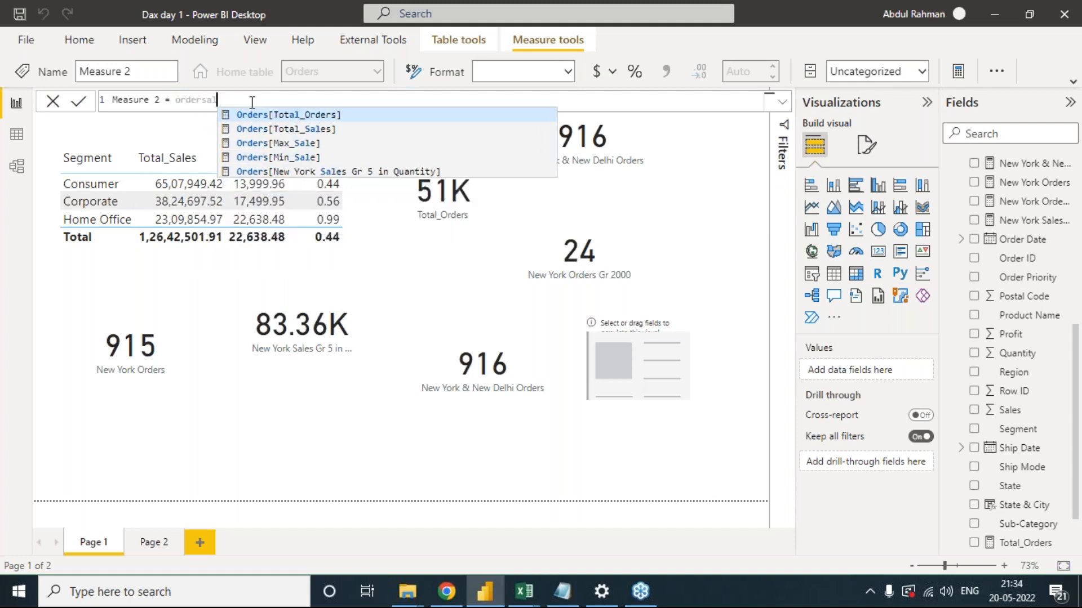
key(Down)
key(Down)
key(Down)
key(Down)
key(Escape)
key(Escape)
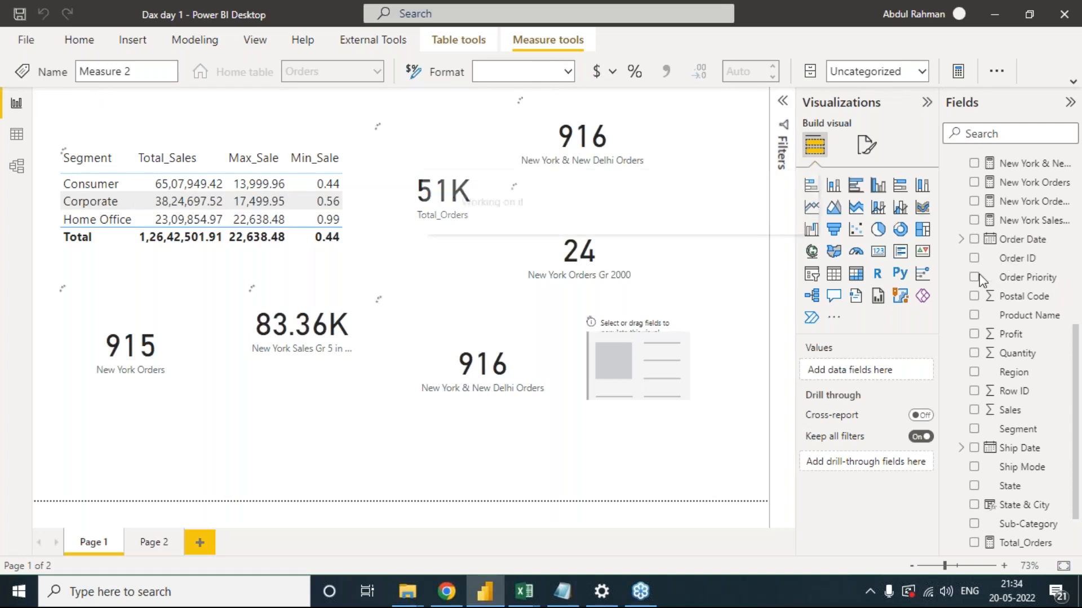
Create a new measure in the Orders table and begin its formula with SUM(Orders[Sales])*.
scroll(995, 371, down, 1)
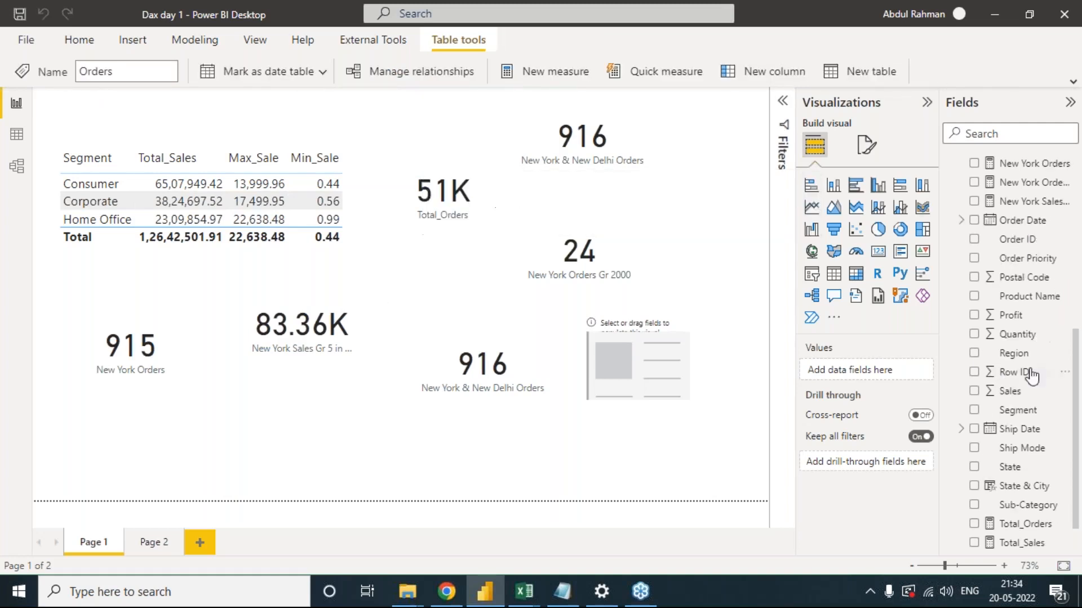
right_click(1061, 394)
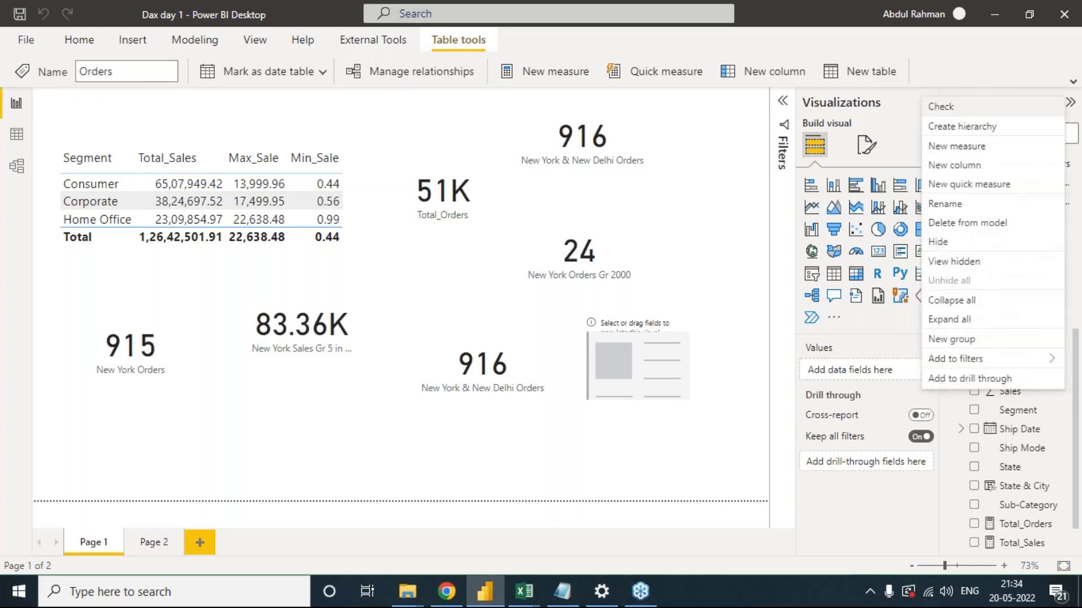
click(973, 150)
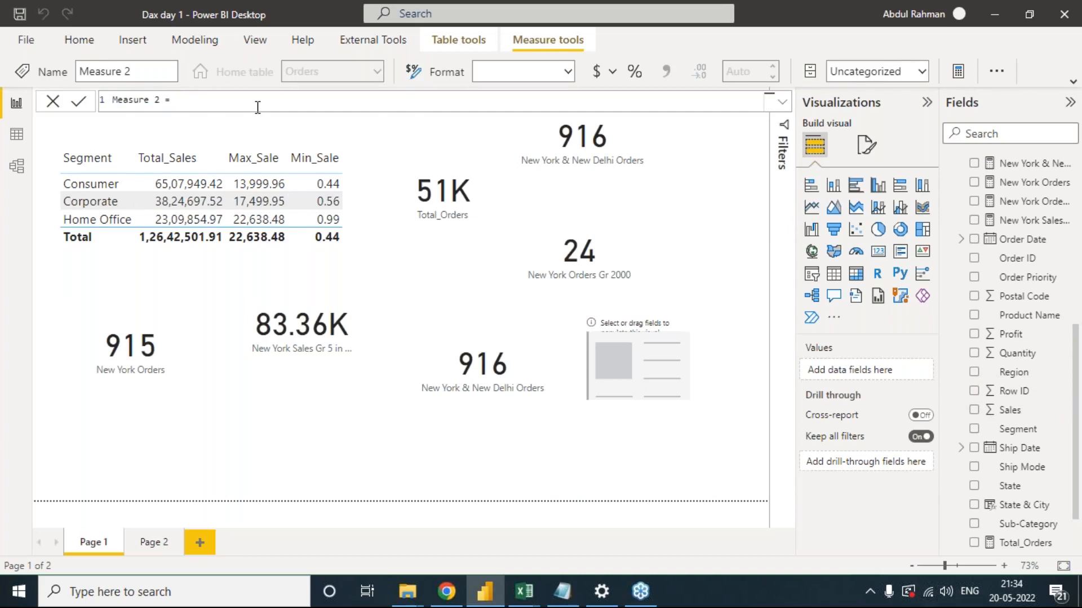
text(ord)
key(BackSpace)
key(BackSpace)
key(BackSpace)
text(SUM(ordersal)
key(Tab)
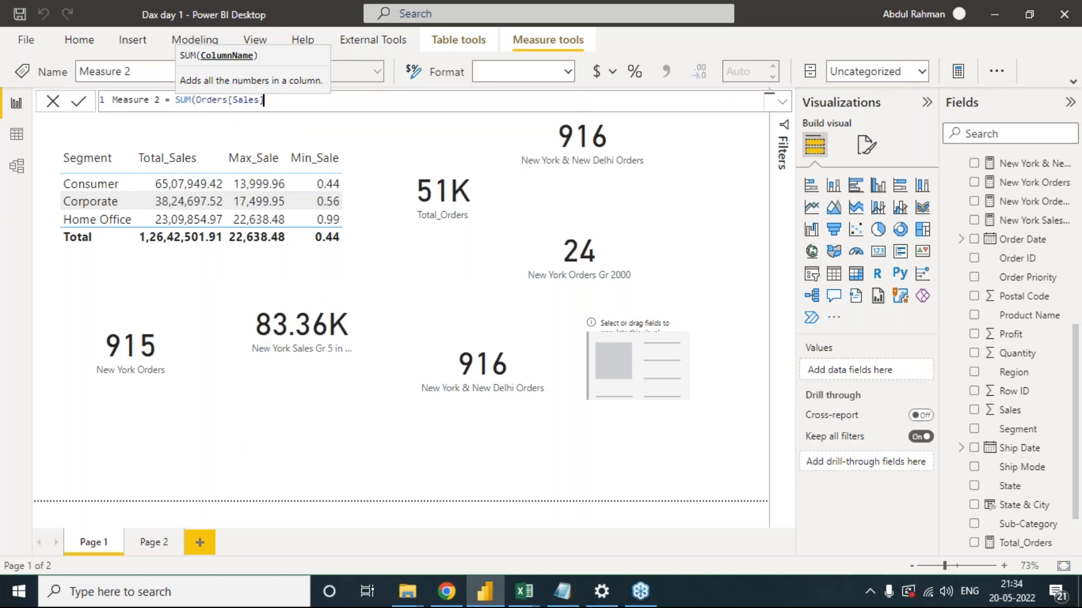
text()*)
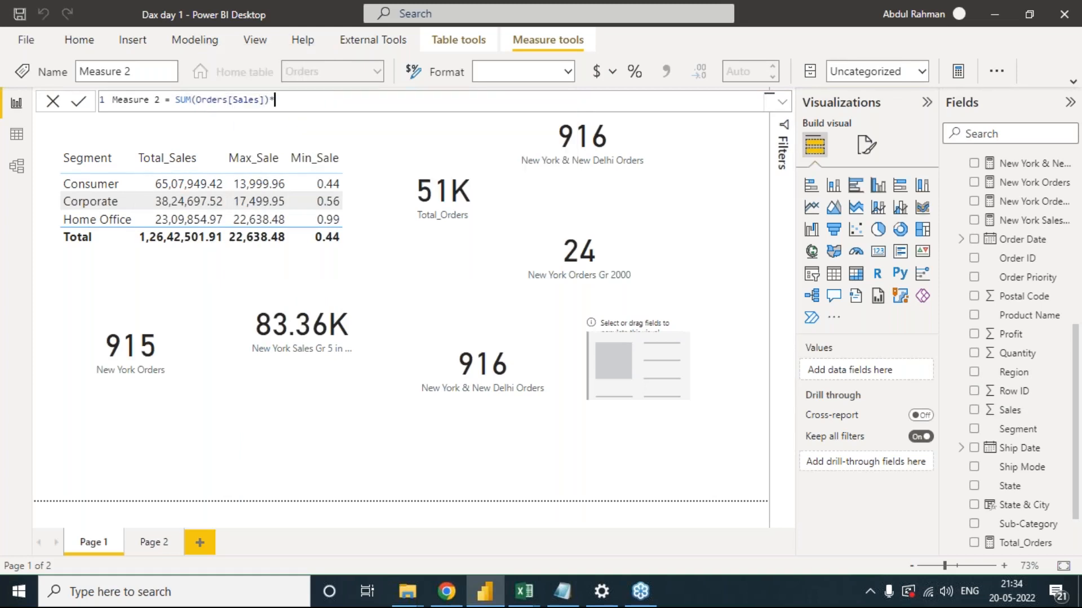
key(BackSpace)
text(*)
Complete Measure 2's formula by multiplying by SUM(Orders[Quantity]) and commit it.
text(quant)
key(BackSpace)
key(BackSpace)
key(BackSpace)
key(BackSpace)
key(BackSpace)
text(sum)
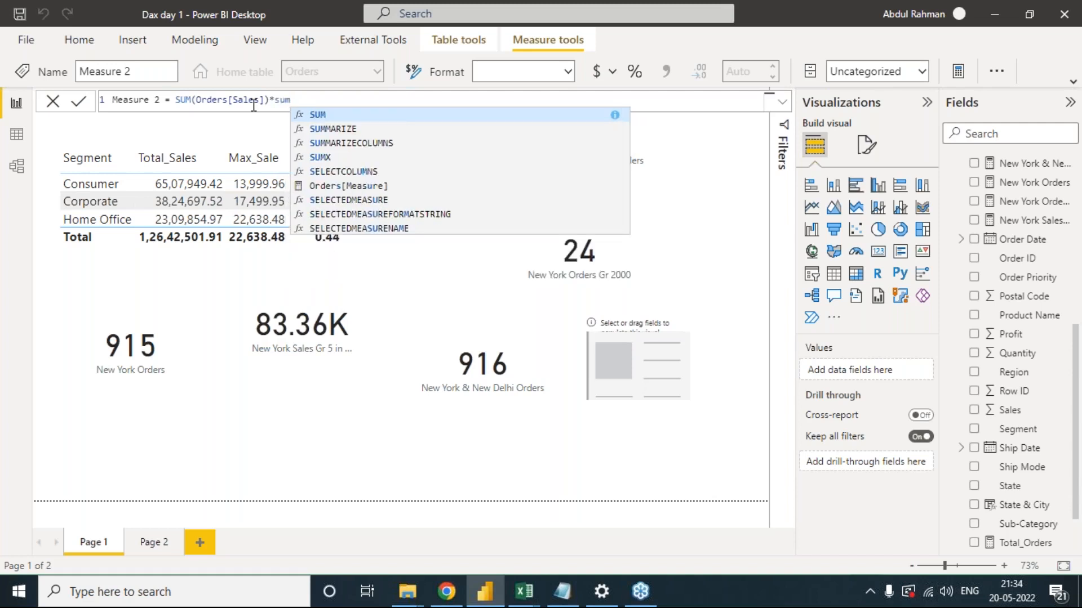
key(Tab)
text(orders)
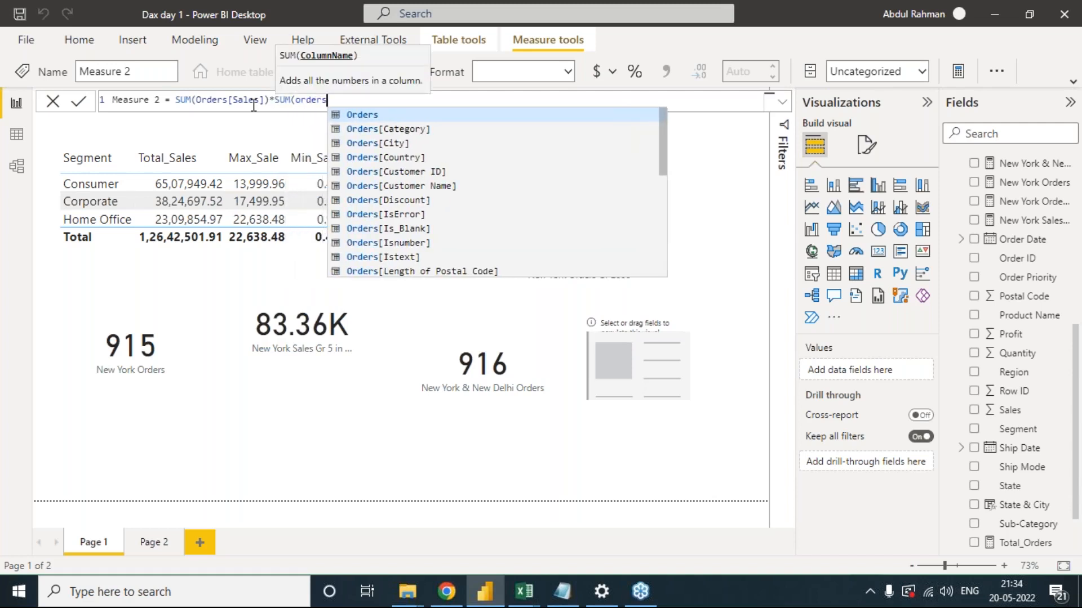
key(Down)
key(Down)
key(Down)
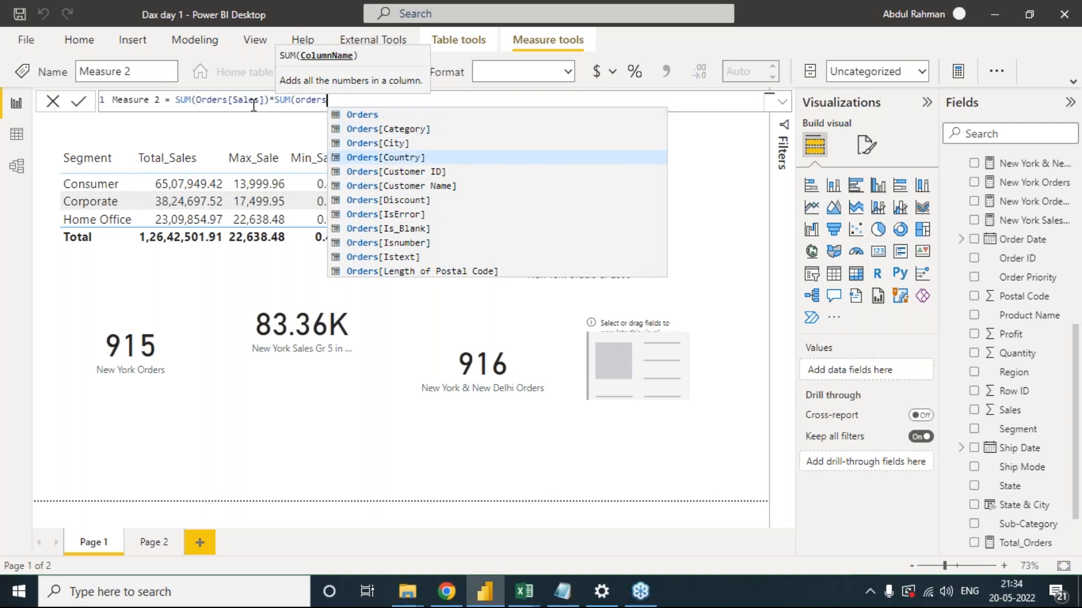
key(Tab)
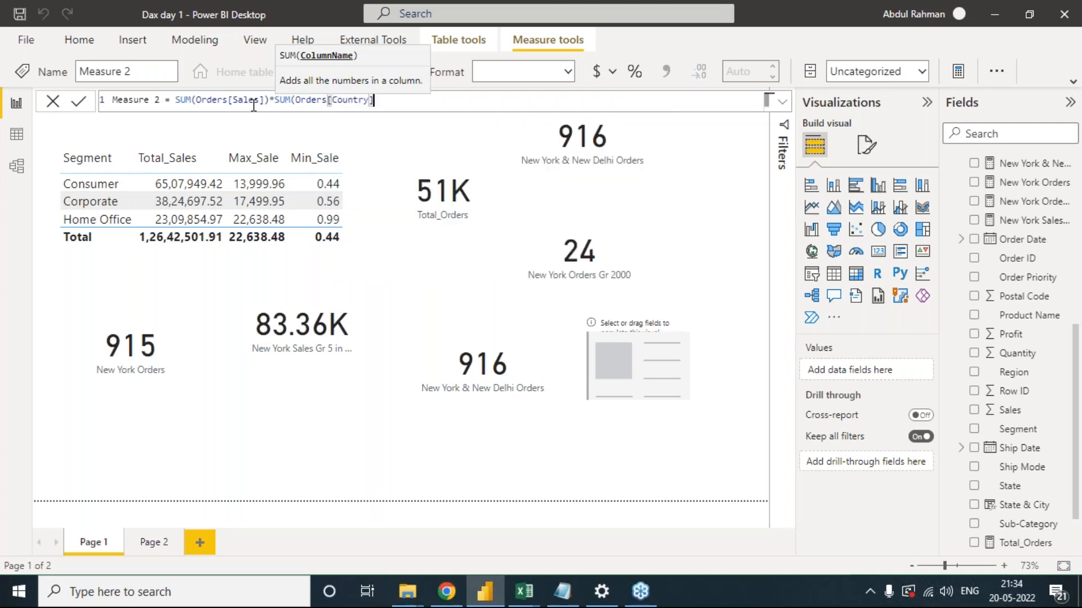
key(BackSpace)
key(BackSpace)
key(BackSpace)
key(BackSpace)
key(BackSpace)
key(BackSpace)
key(BackSpace)
key(BackSpace)
text(qu)
key(Tab)
text())
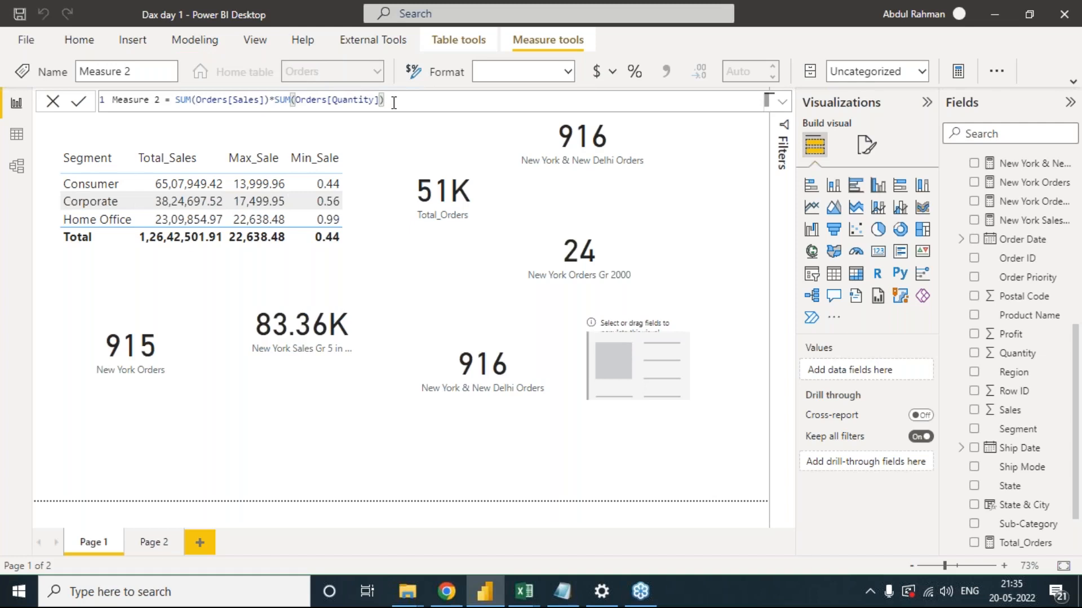
click(79, 103)
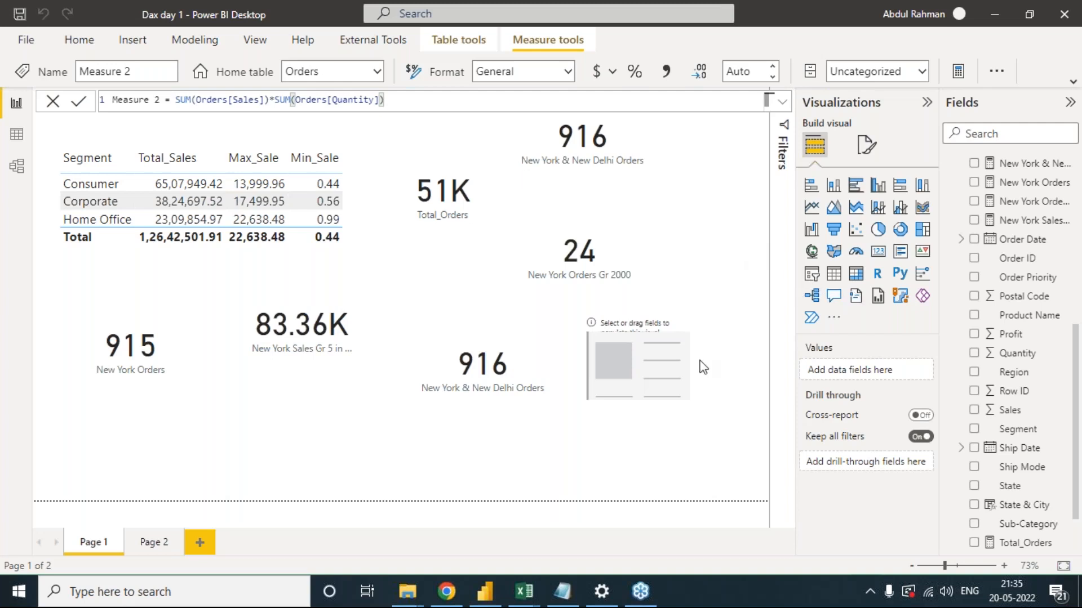
Add Measure 2 to the empty card visual on Page 1.
click(641, 353)
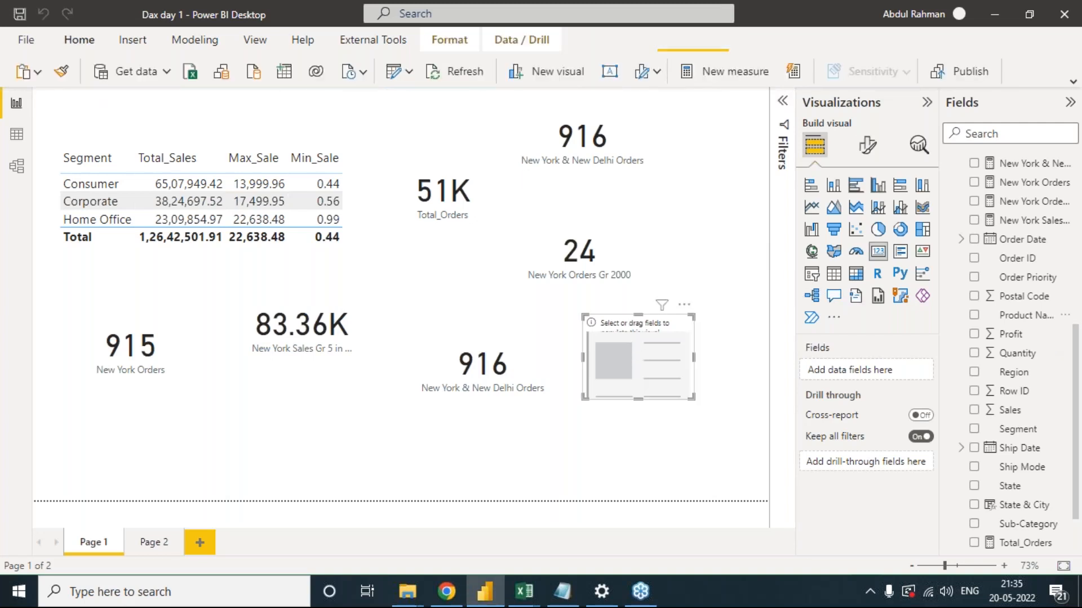
scroll(1047, 360, down, 3)
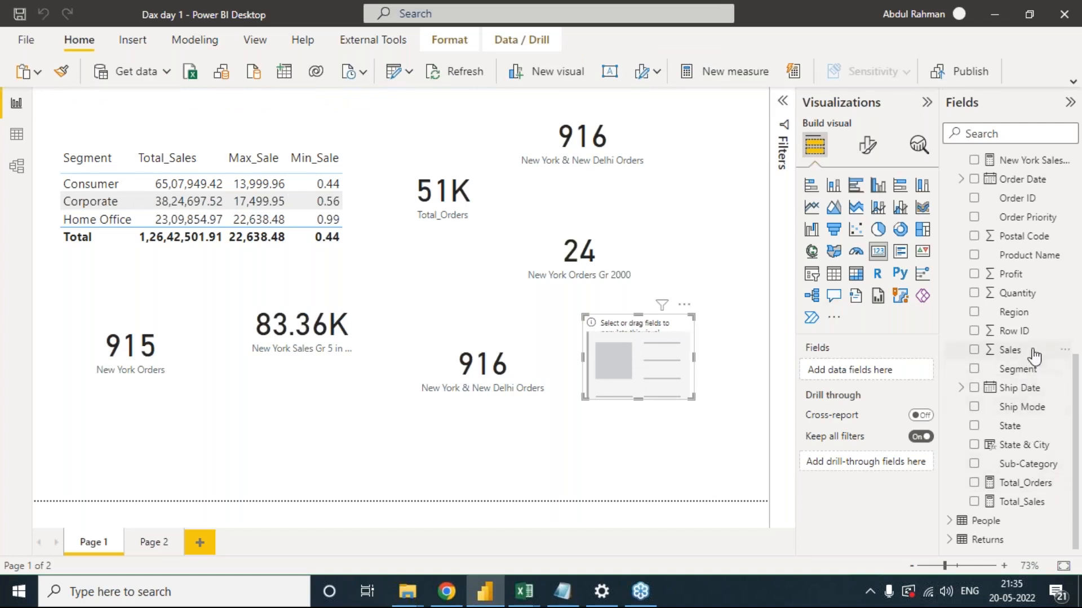
scroll(1034, 315, up, 3)
drag(1027, 244, 643, 355)
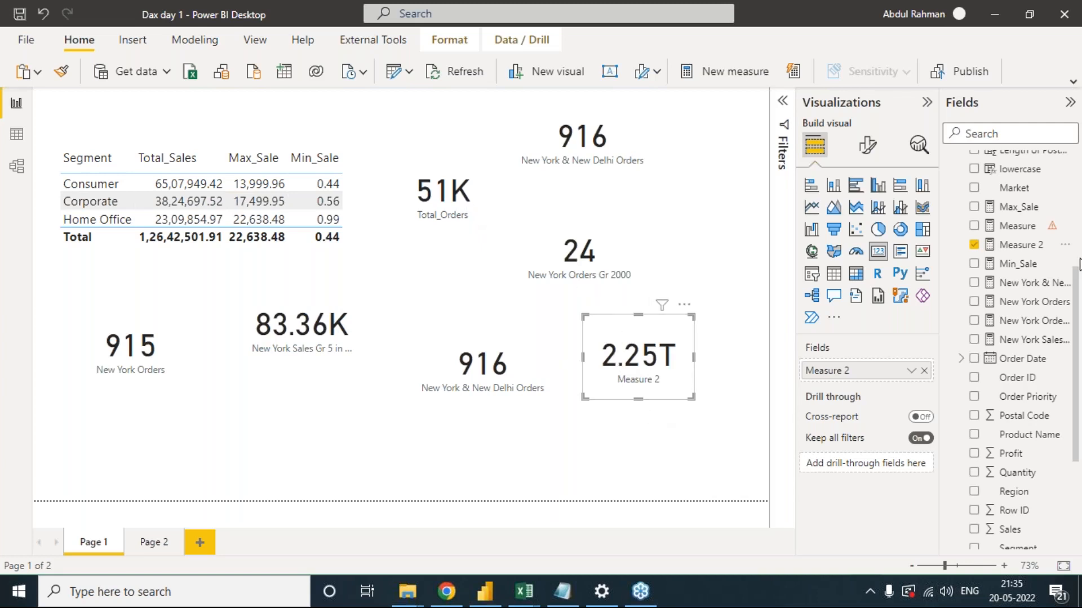
Check the formulas of Measure 2 and the faulty Measure, and delete Measure from the model.
click(1027, 246)
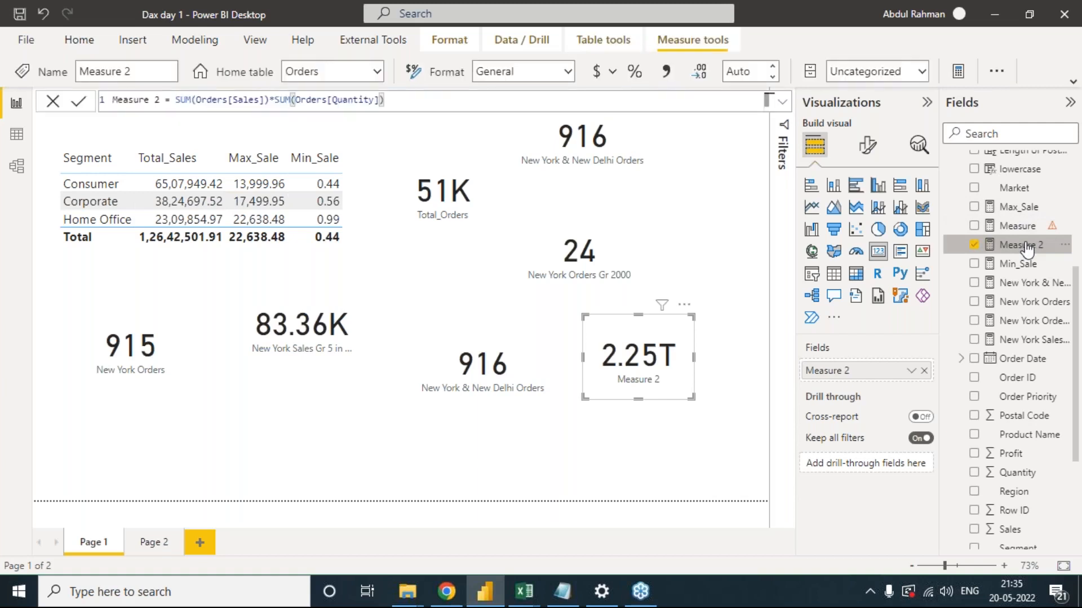
mouse_move(1033, 230)
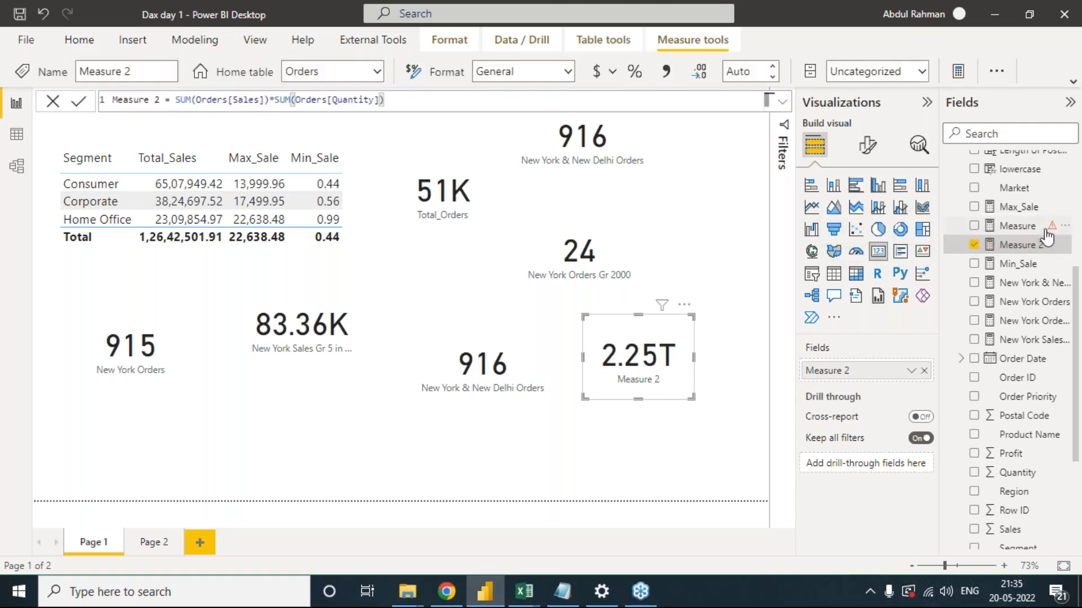
click(1018, 228)
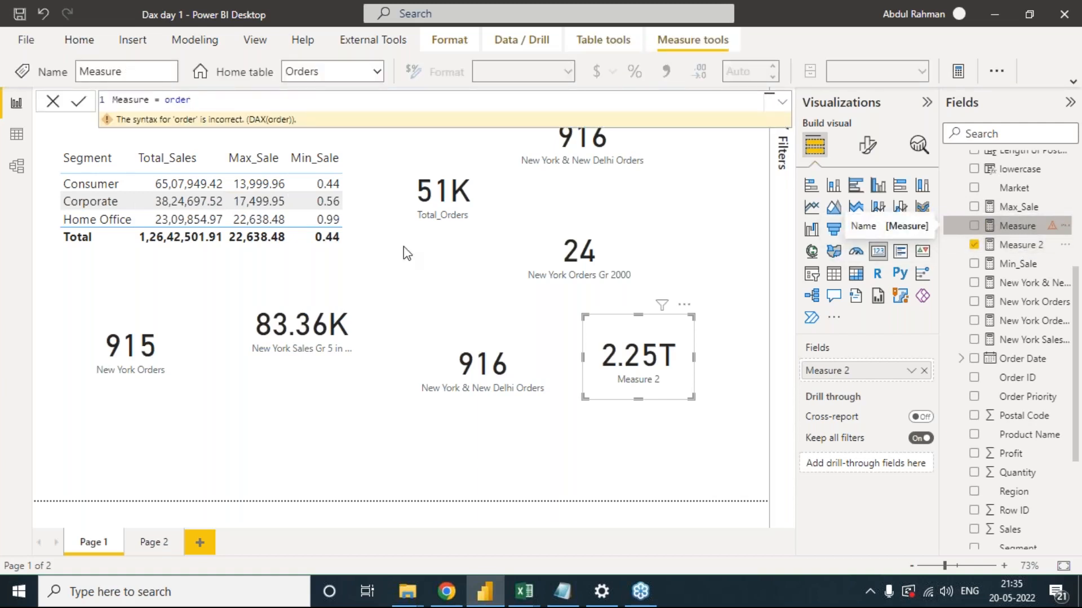
click(53, 104)
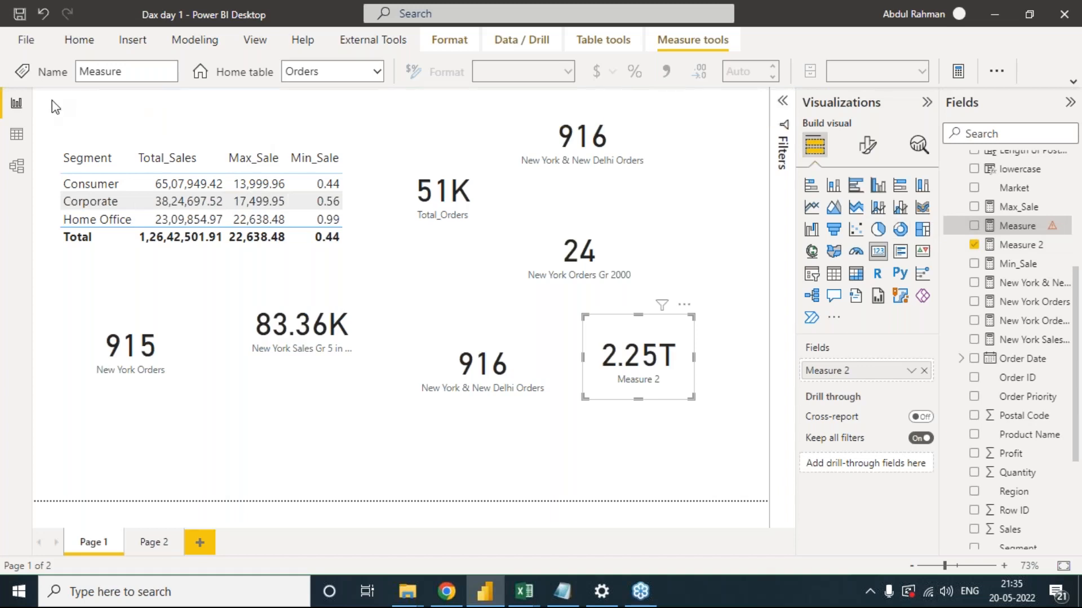
right_click(1064, 227)
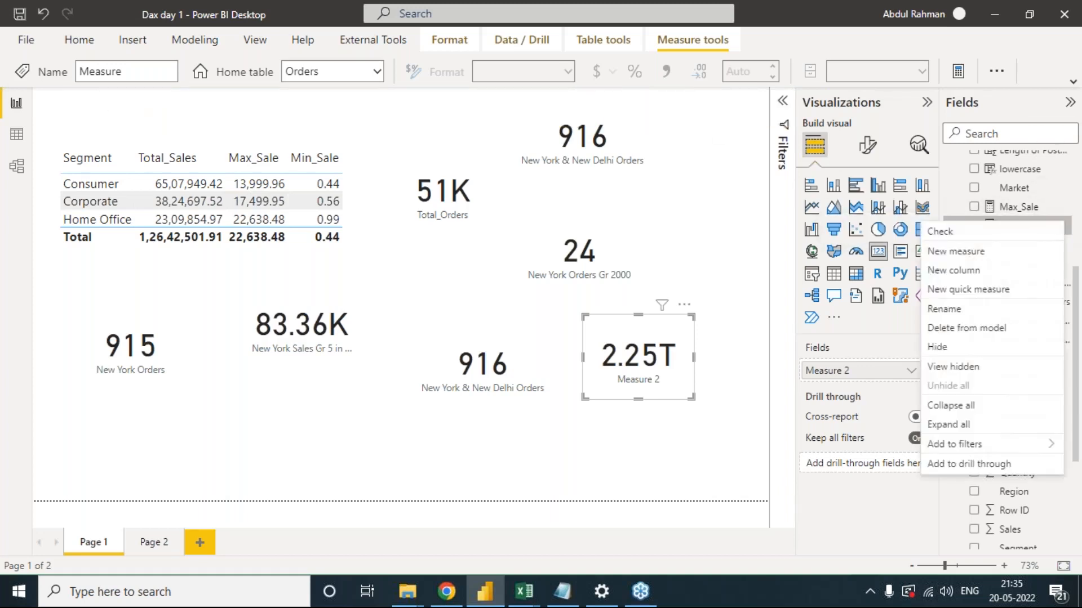
click(963, 327)
click(626, 323)
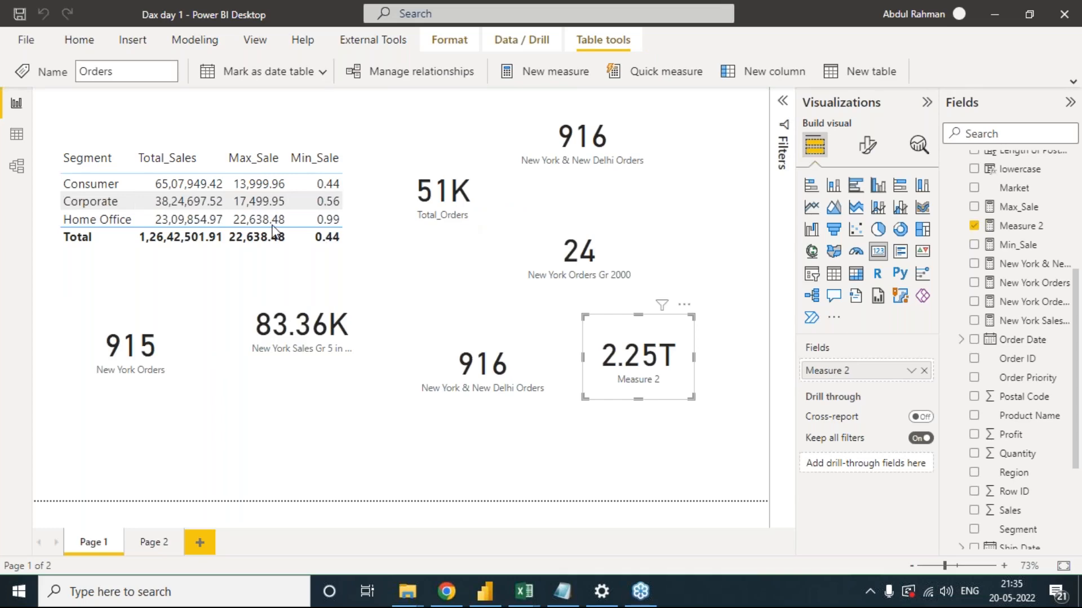
Show the Orders table's data rows through its last columns and select the Orders table.
click(16, 136)
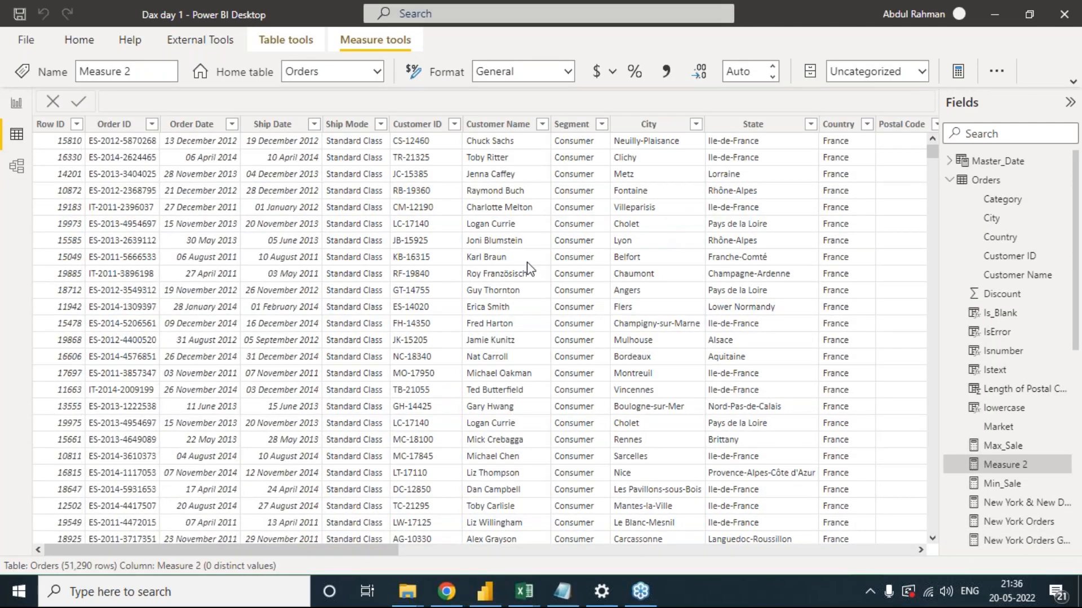
click(844, 552)
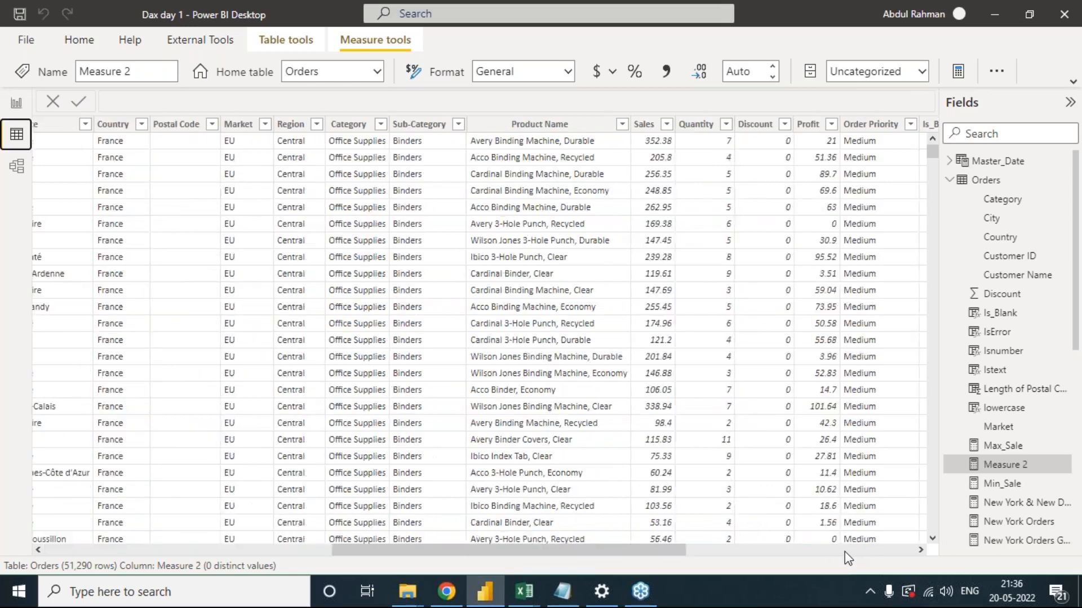
click(844, 552)
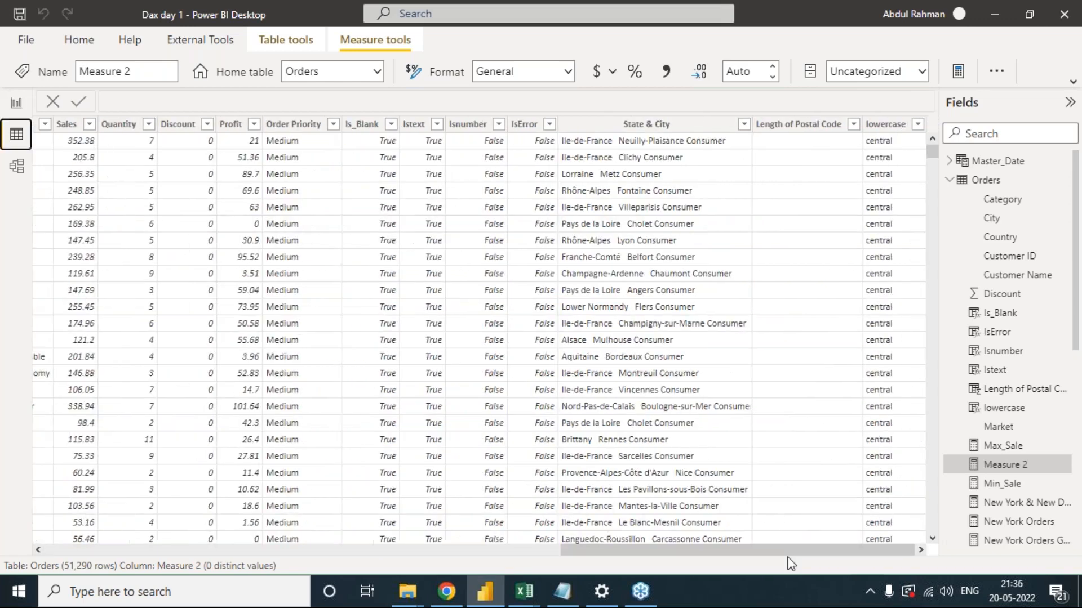
click(986, 181)
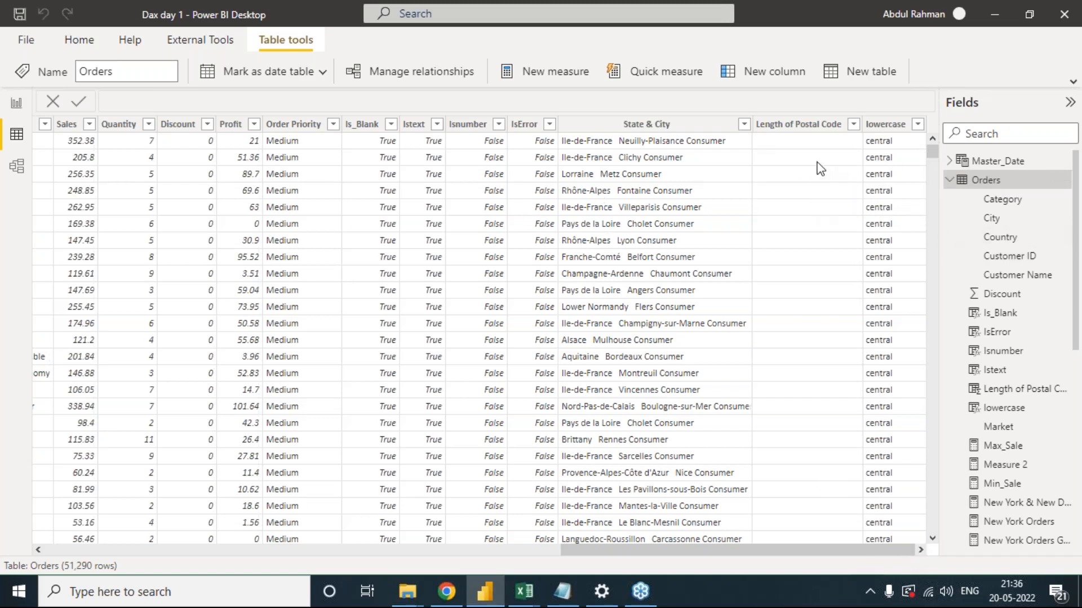
Bring the Orders table's Sales and Quantity columns into view and mark the first two rows' values with multiplication signs between them.
drag(719, 550, 485, 558)
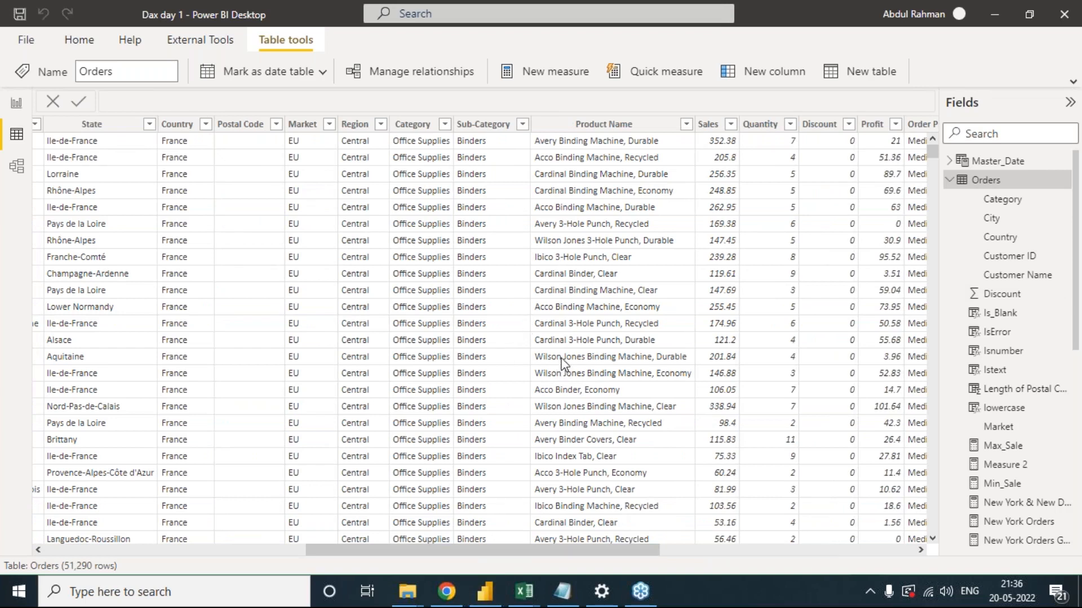
mouse_move(628, 153)
mouse_down()
mouse_move(692, 147)
mouse_move(724, 125)
mouse_move(745, 156)
mouse_up()
drag(800, 130, 812, 137)
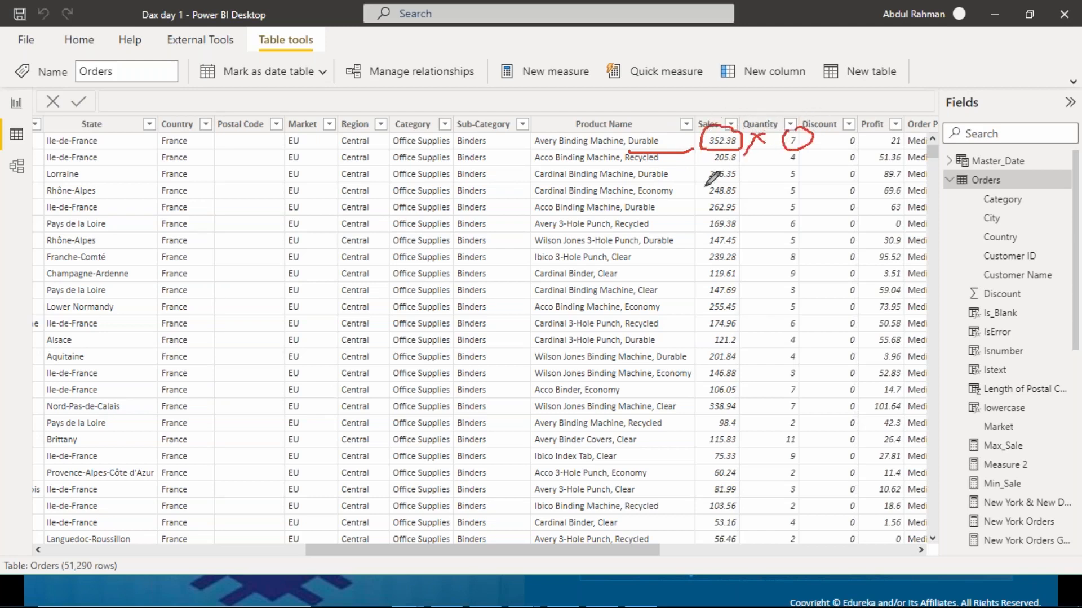
mouse_move(647, 167)
mouse_down()
mouse_move(702, 158)
mouse_move(786, 167)
mouse_up()
drag(723, 183, 716, 319)
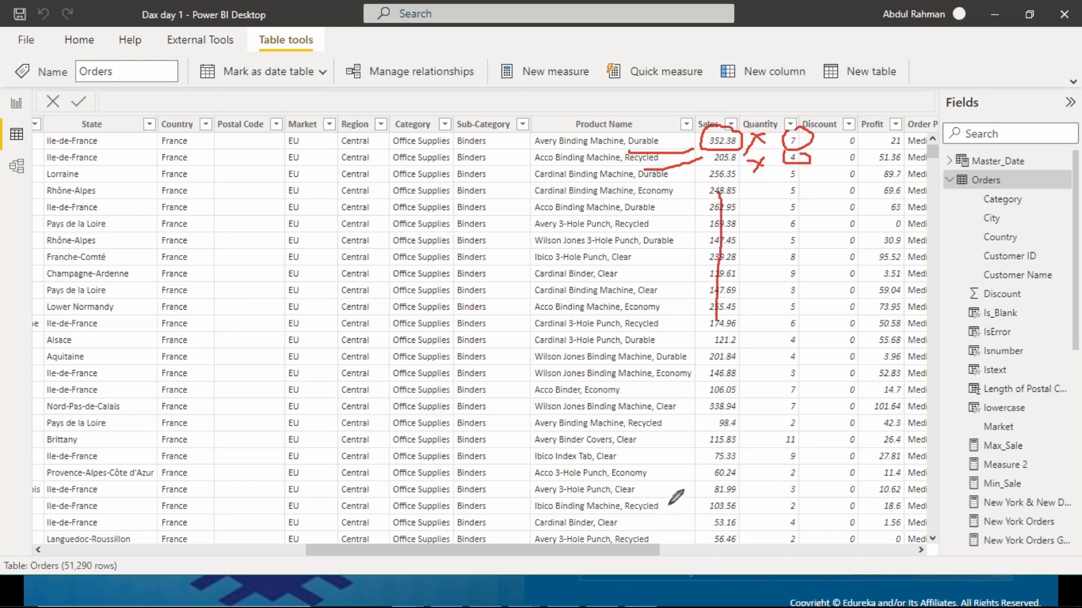
Underline the Cardinal Binder row near the table's end, box the surrounding rows, and handwrite "SUMX( )" above the box.
drag(661, 523, 707, 523)
mouse_move(703, 472)
mouse_down()
mouse_move(876, 507)
mouse_move(676, 507)
mouse_move(692, 466)
mouse_up()
mouse_move(671, 403)
mouse_down()
mouse_move(652, 414)
mouse_move(648, 448)
mouse_move(711, 434)
mouse_move(733, 397)
mouse_move(754, 420)
mouse_move(773, 394)
mouse_move(810, 421)
mouse_up()
drag(795, 371, 769, 455)
drag(819, 359, 848, 419)
mouse_move(873, 338)
mouse_down()
mouse_move(891, 361)
mouse_move(880, 420)
mouse_up()
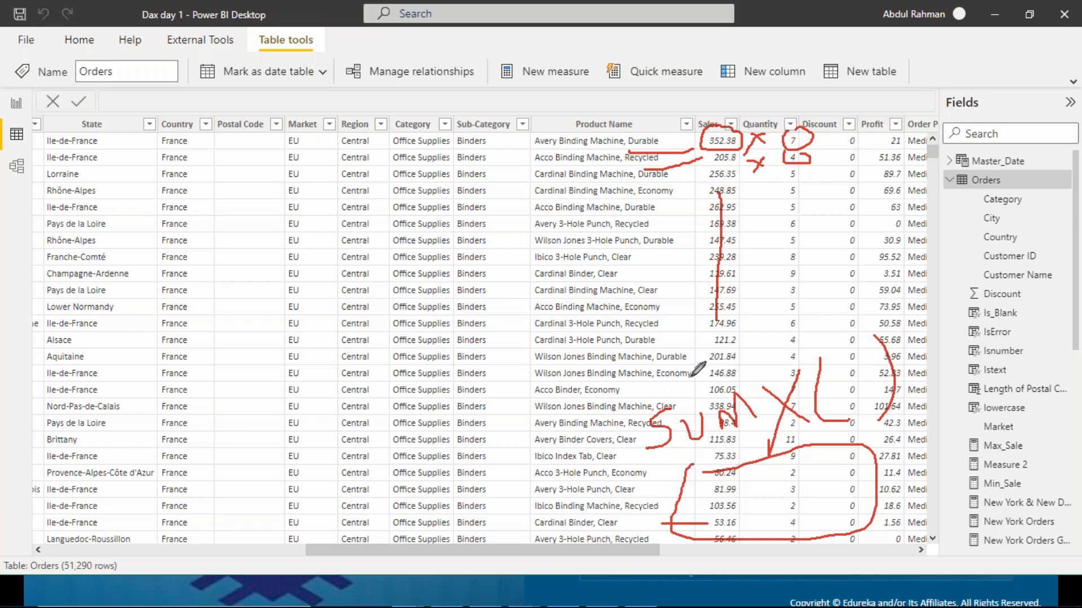
Handwrite "SUMif" over the Market and Region columns, circle the Sales and Quantity area, and clear all annotations.
mouse_move(288, 149)
mouse_down()
mouse_move(287, 169)
mouse_move(257, 192)
mouse_up()
mouse_move(307, 151)
mouse_down()
mouse_move(389, 141)
mouse_move(401, 121)
mouse_move(395, 97)
mouse_move(410, 92)
mouse_move(436, 115)
mouse_move(424, 131)
mouse_up()
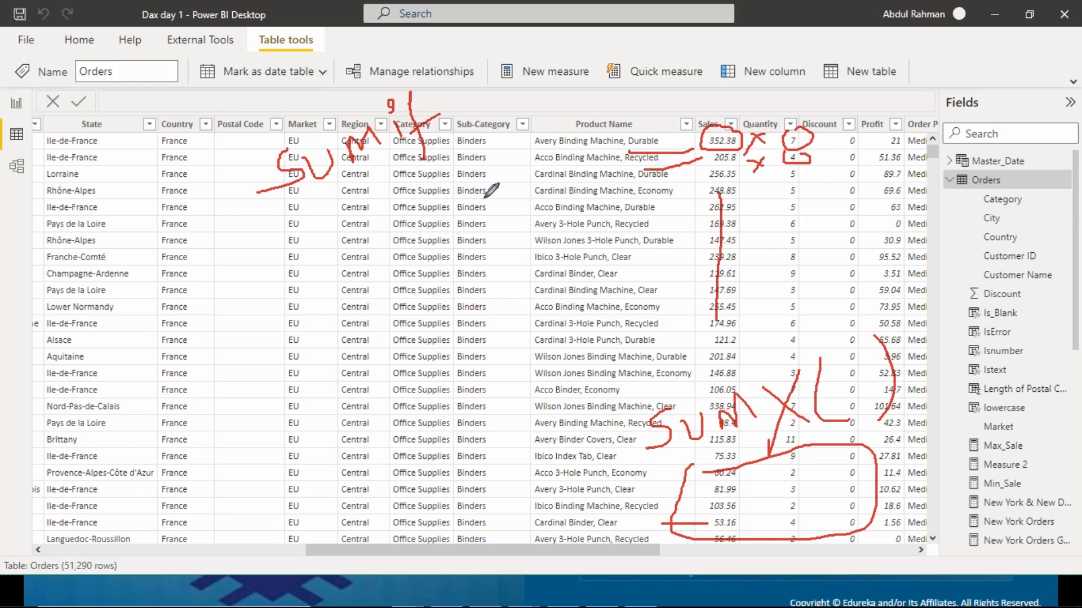
mouse_move(856, 116)
mouse_down()
mouse_move(614, 146)
mouse_move(700, 482)
mouse_move(894, 215)
mouse_move(859, 177)
mouse_up()
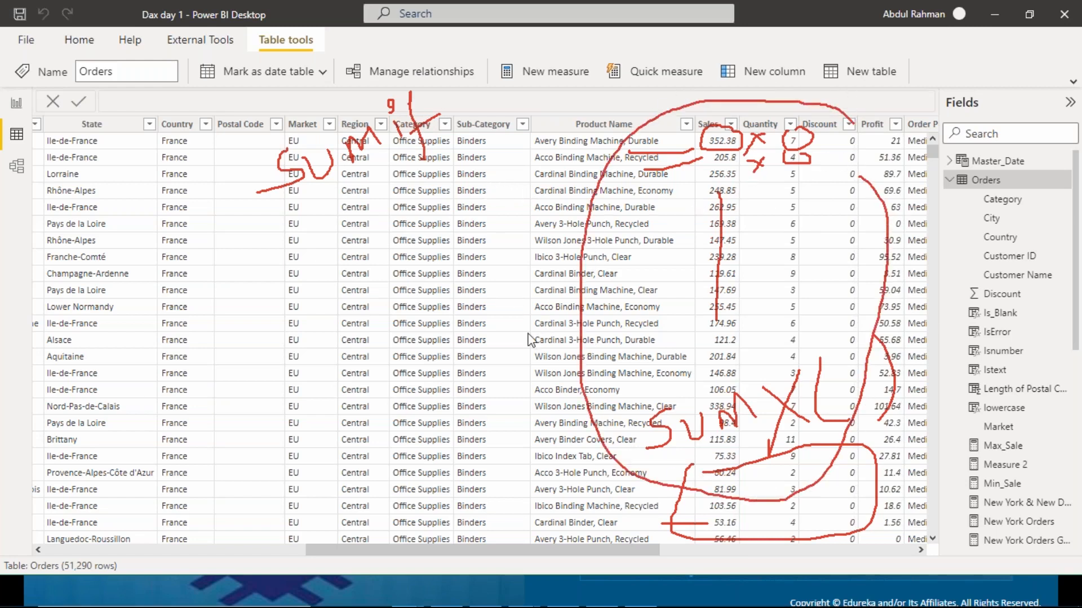
key(Escape)
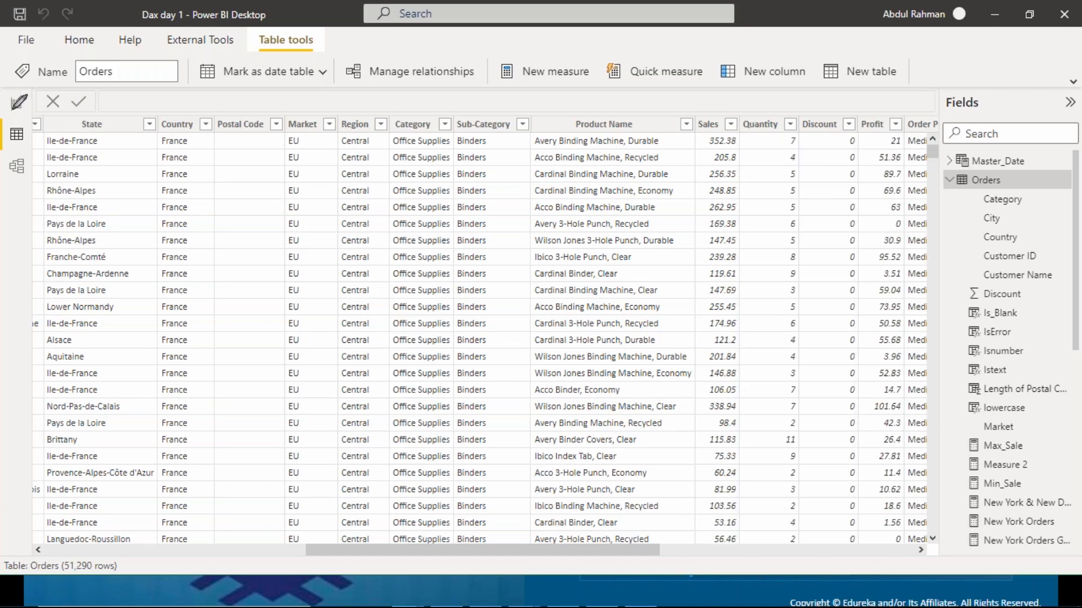
Return to the report page, then switch to the RDBMS EXAMPLE workbook in Excel and examine the SUMX formulas in E16 and D16.
click(17, 103)
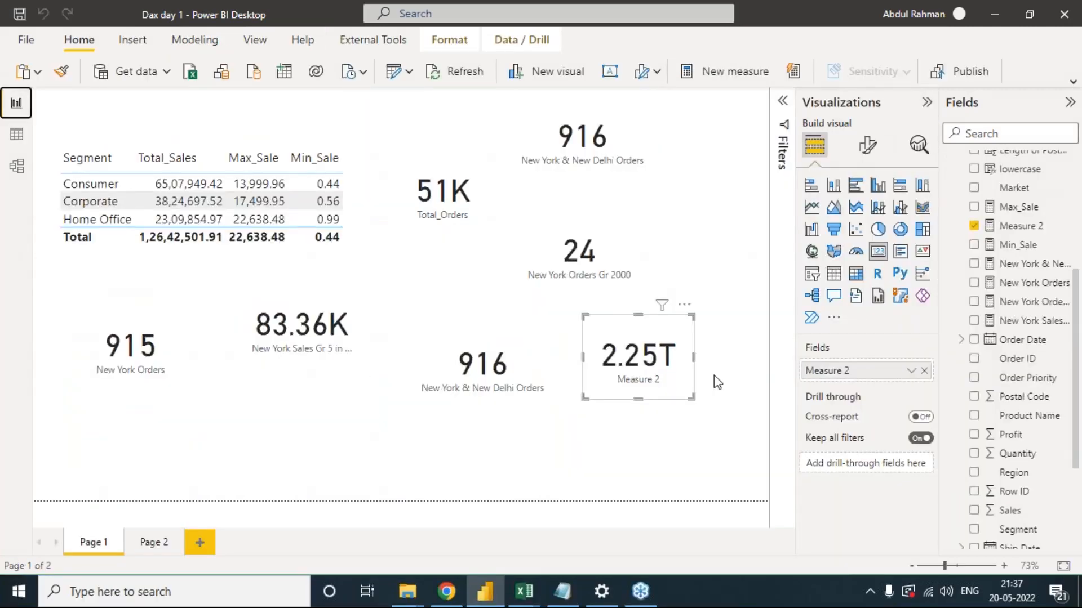
mouse_move(524, 592)
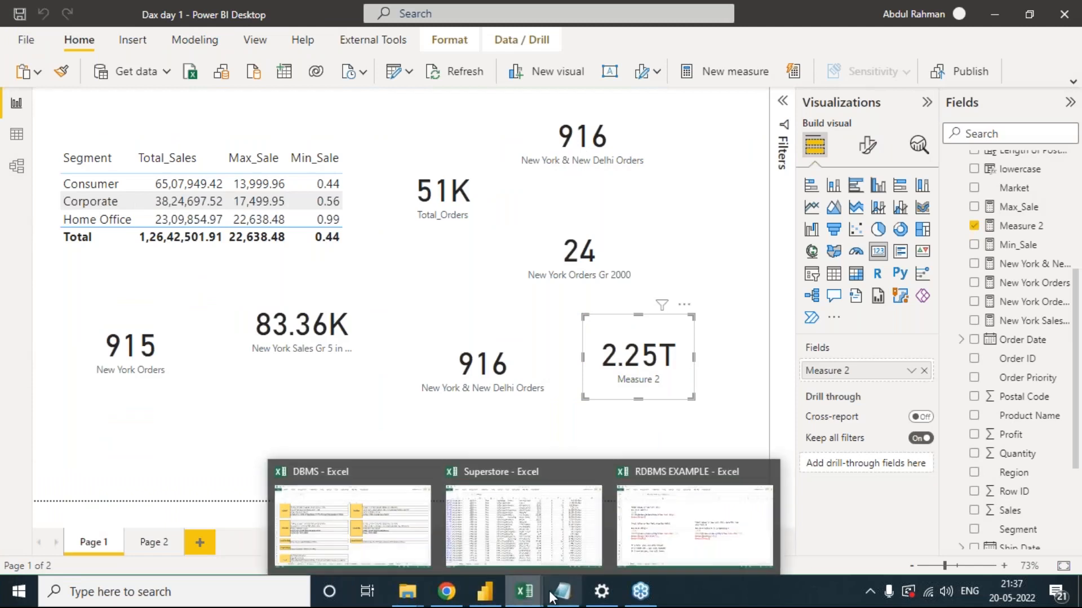
click(715, 528)
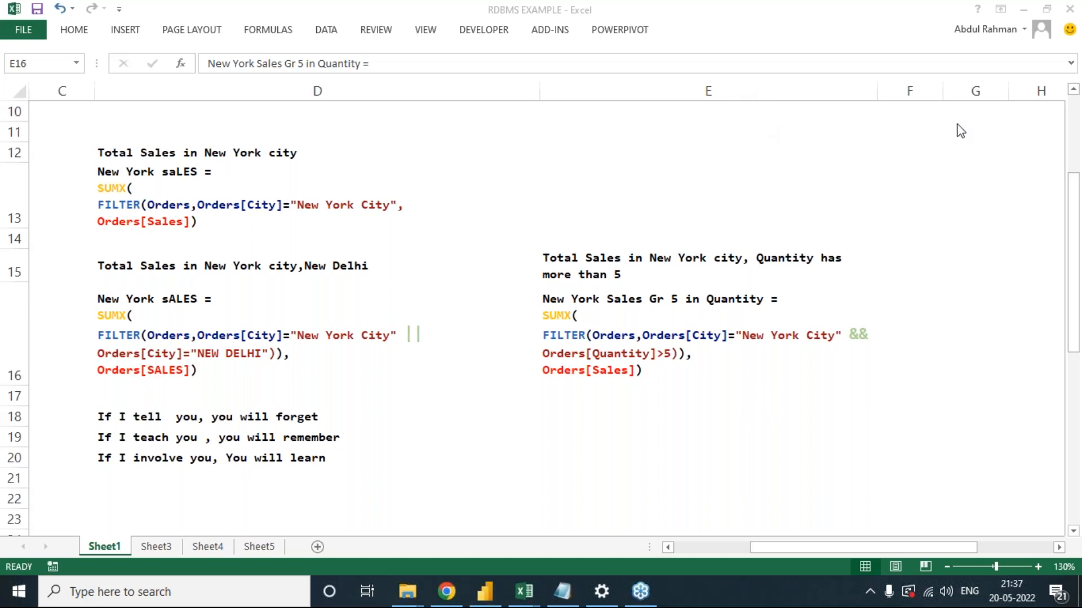
click(485, 375)
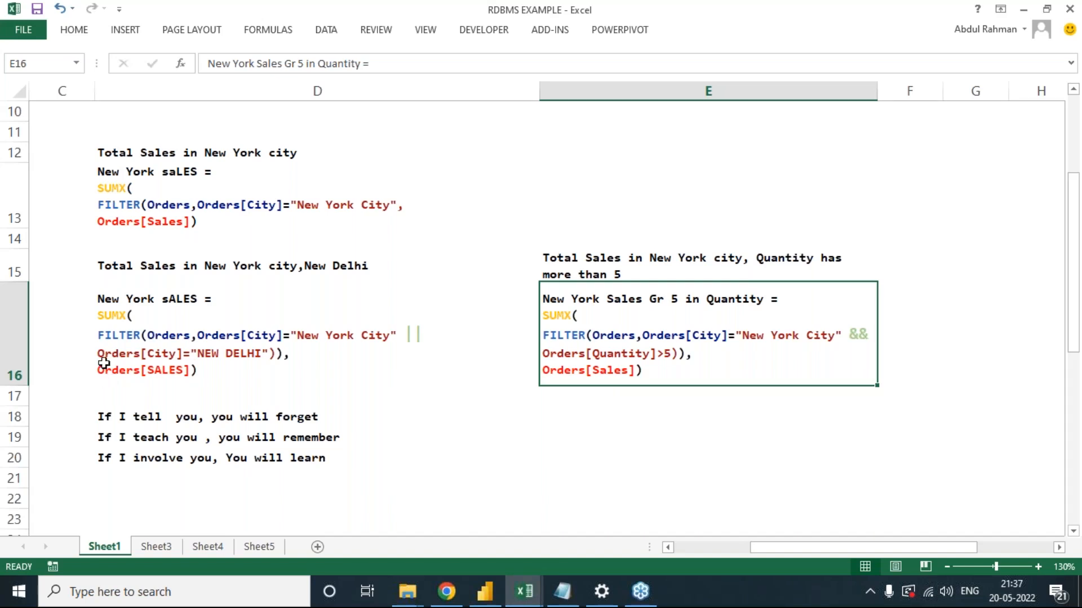
click(106, 340)
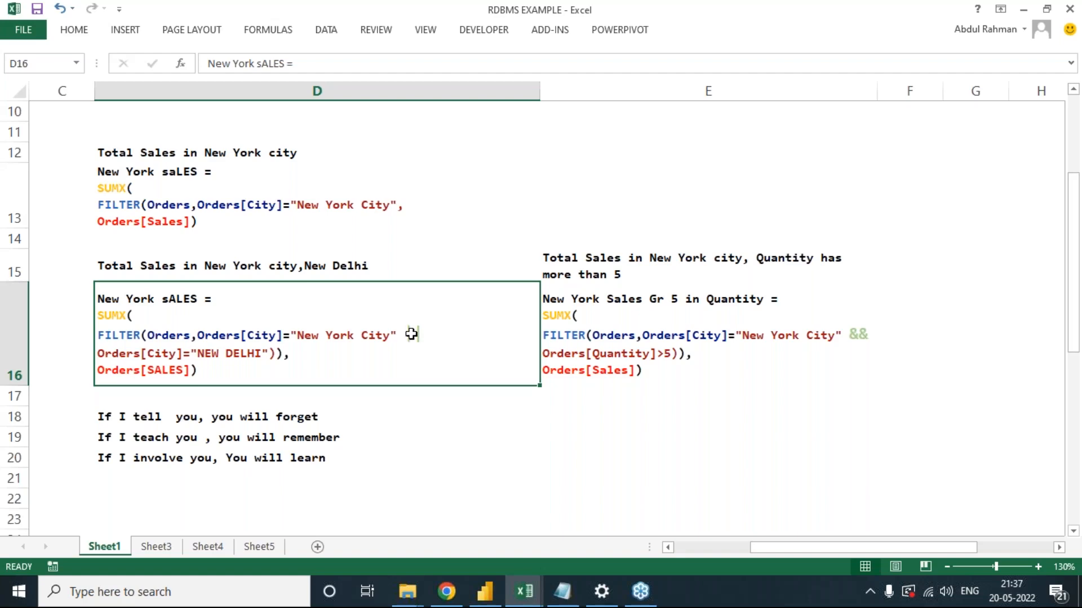
Switch to the Superstore workbook, clear all filters on the Orders sheet, and return to its first column.
click(523, 591)
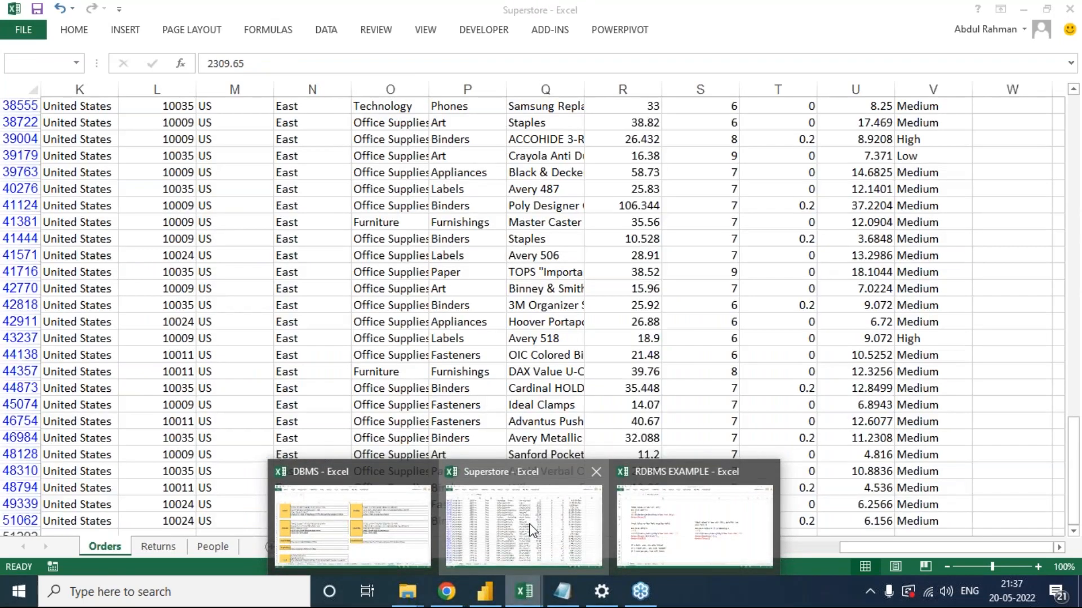
click(532, 529)
key(Left)
key(alt+a)
key(c)
key(Left)
key(Left)
key(ctrl+Left)
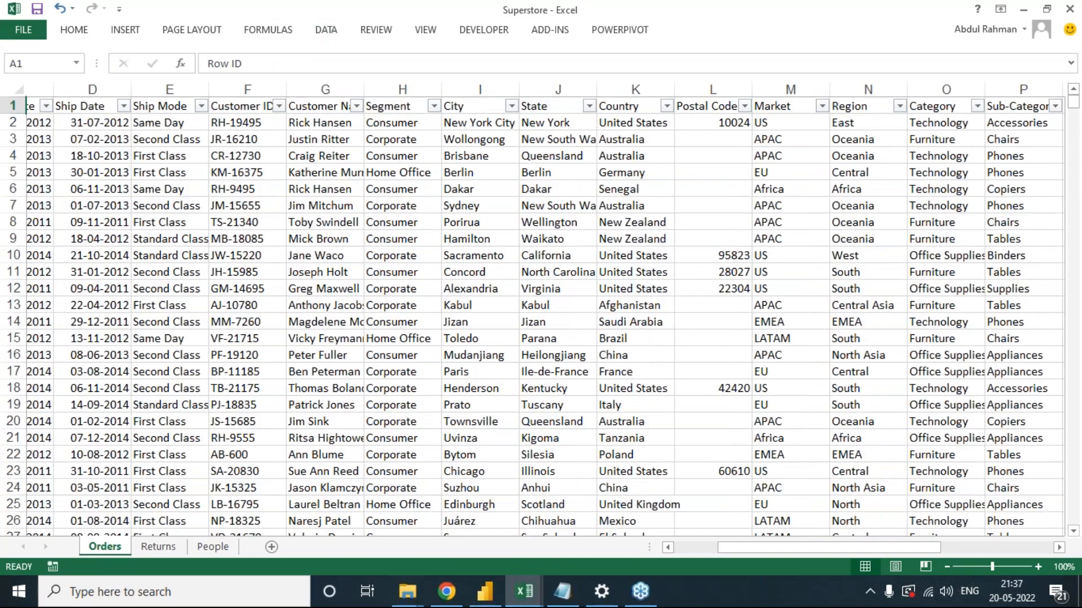
Open the City column's filter options and deselect all cities.
key(Right)
key(Right)
key(Right)
key(Right)
key(Right)
key(Right)
key(Right)
key(Right)
key(Right)
key(Right)
key(Right)
key(Left)
key(Left)
key(Left)
key(alt+Down)
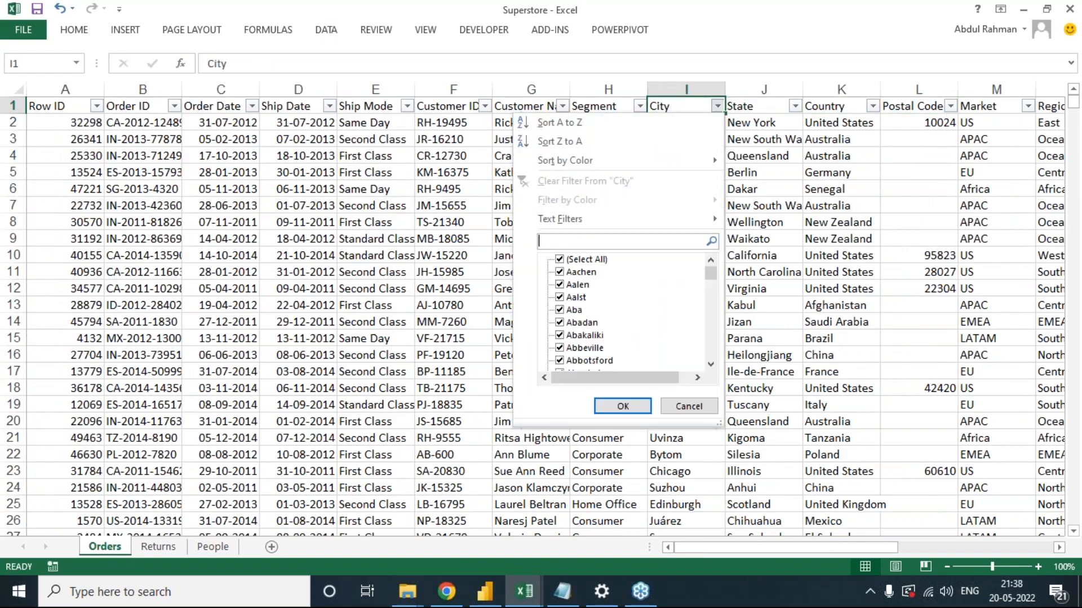
key(Tab)
key(space)
Search the City filter list for "new".
text(new)
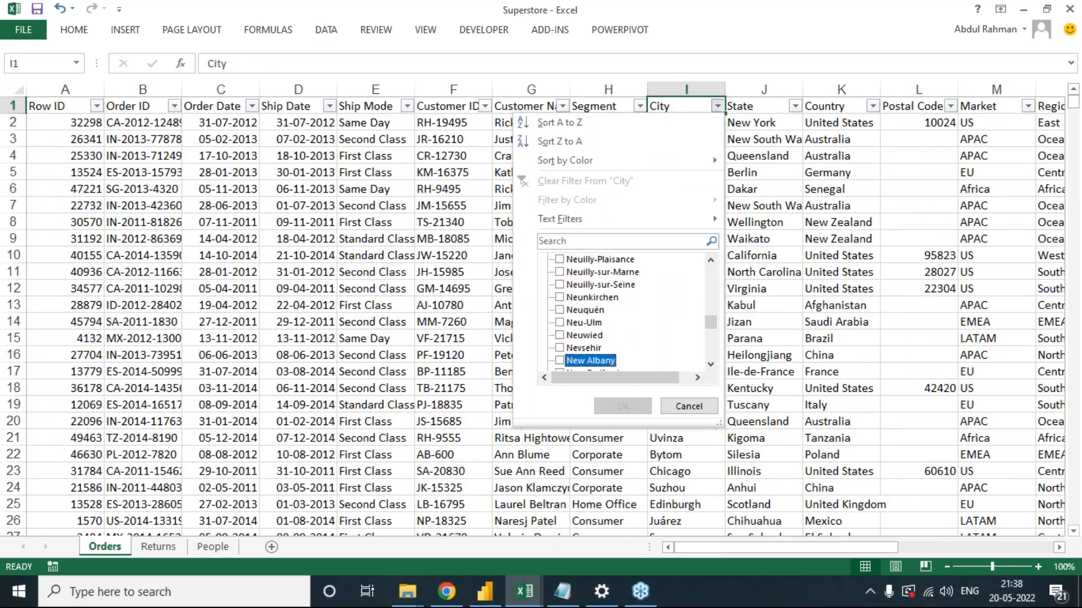
key(Down)
key(Down)
key(Down)
key(Down)
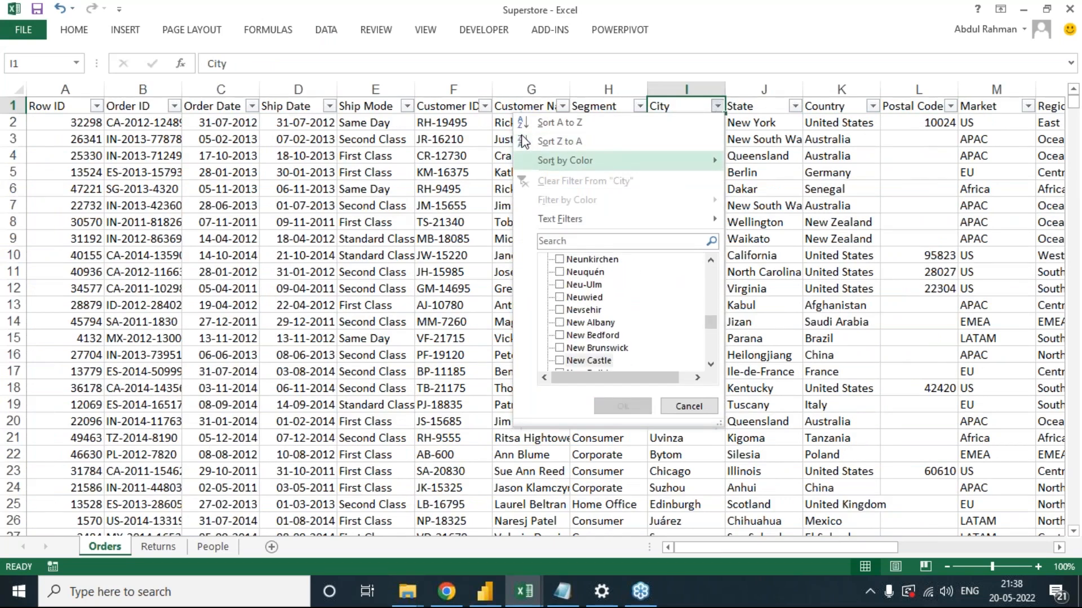
key(Down)
key(Down)
text(n)
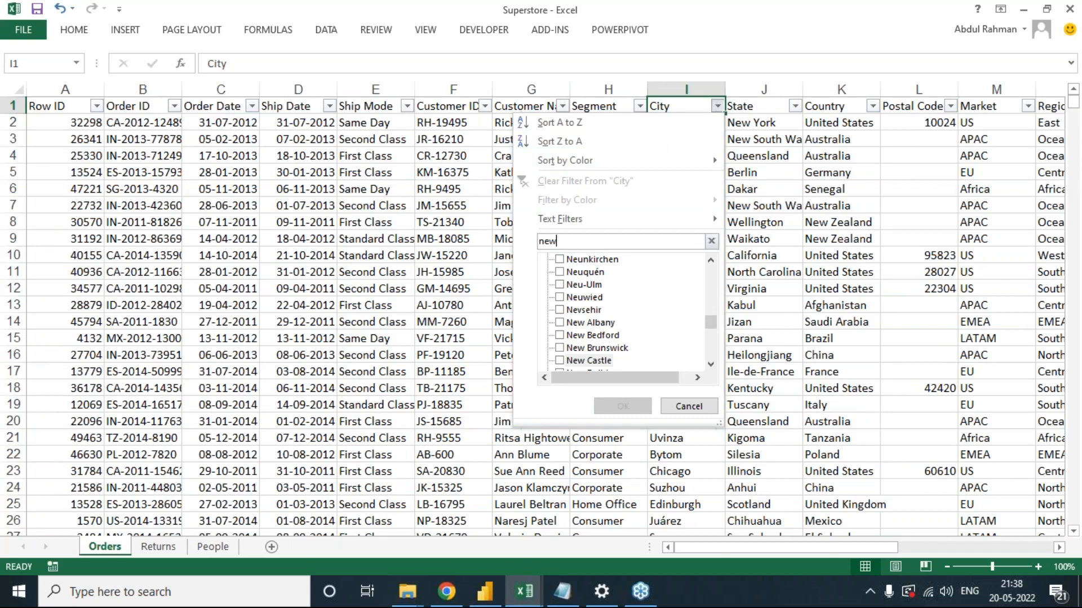
text(ew)
Include only New Delhi and New York City in the City filter and apply it.
key(Down)
key(Down)
key(Down)
key(Down)
key(Down)
key(Down)
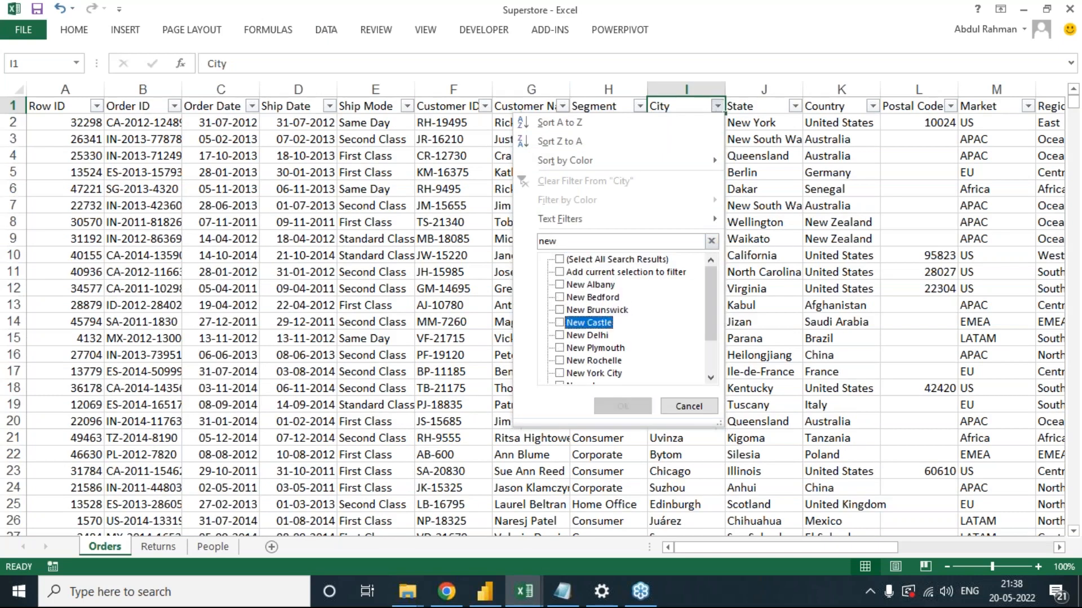
key(Down)
key(space)
key(Down)
key(Down)
key(Down)
key(Up)
key(Up)
key(Up)
key(Up)
key(Down)
key(Down)
key(Down)
key(Down)
key(Down)
key(Up)
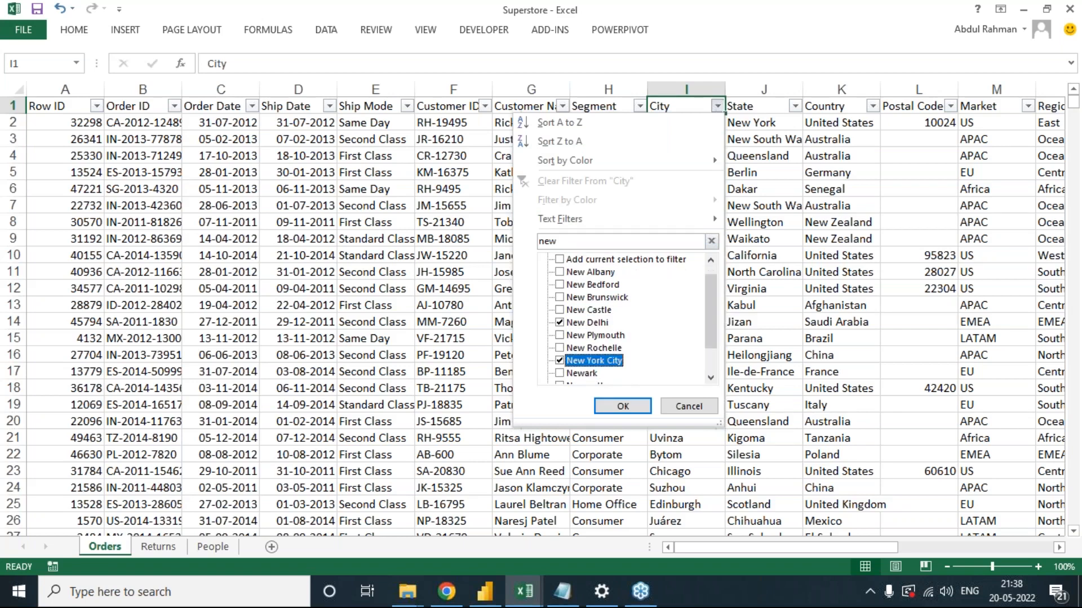
key(Return)
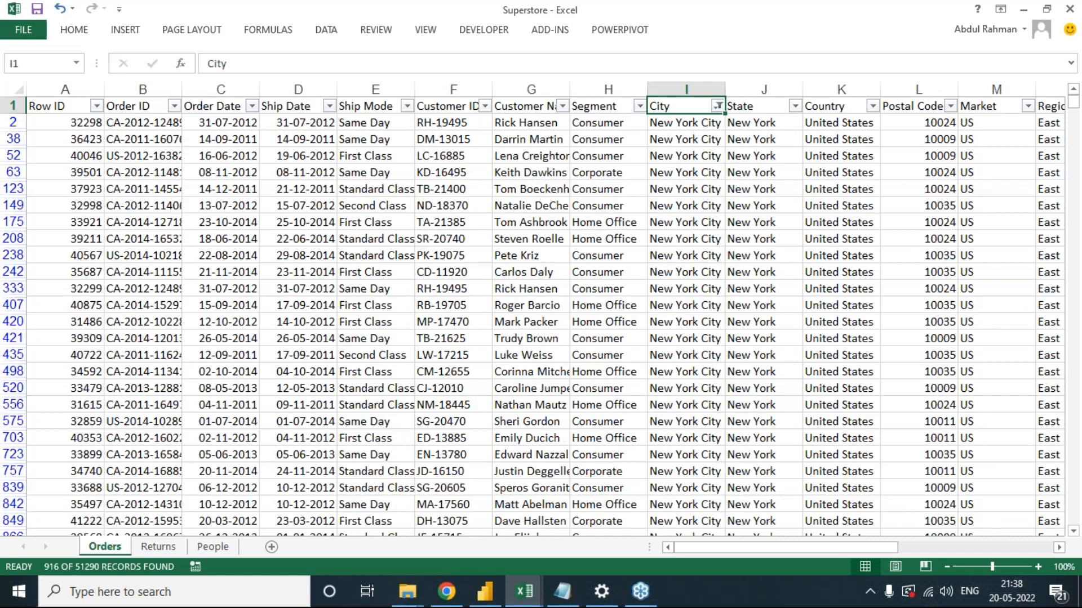
Compare the filtered Superstore rows with the New York City and New Delhi formula in the RDBMS EXAMPLE workbook.
key(alt+Tab)
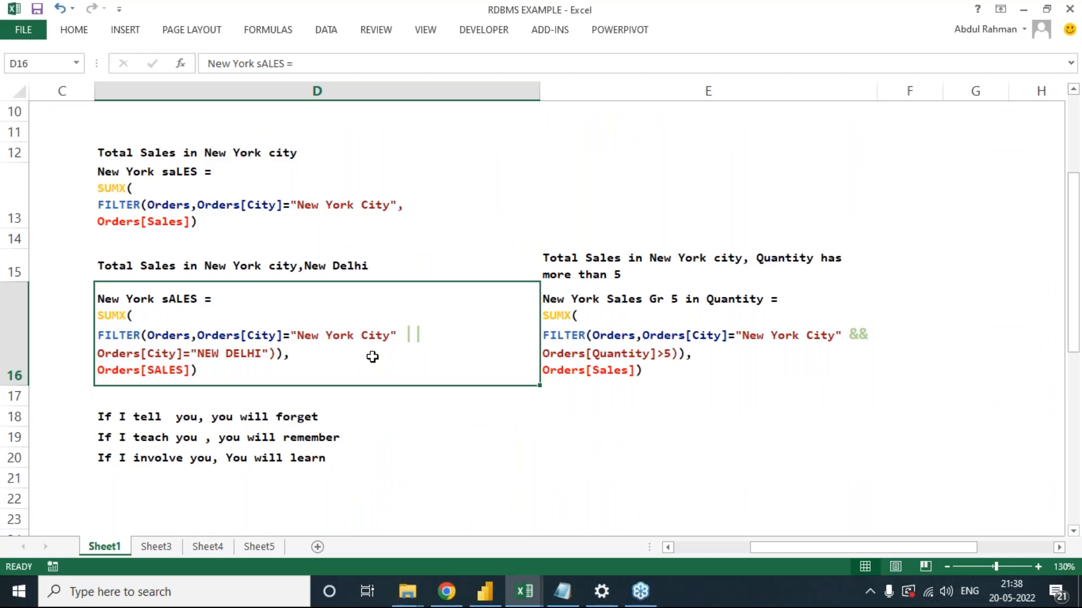
key(alt+Tab)
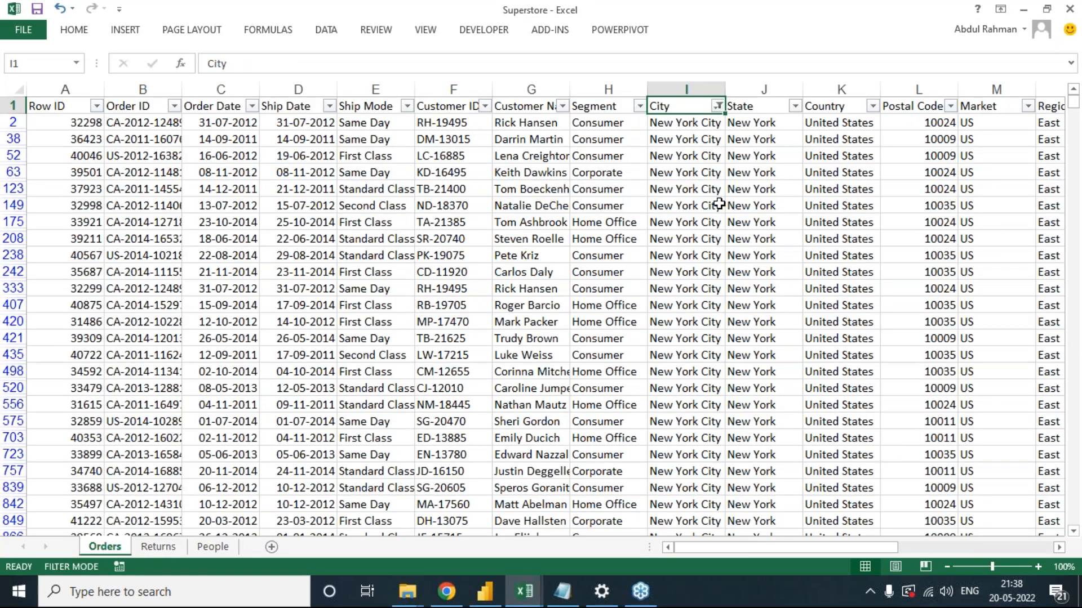
key(alt+Tab)
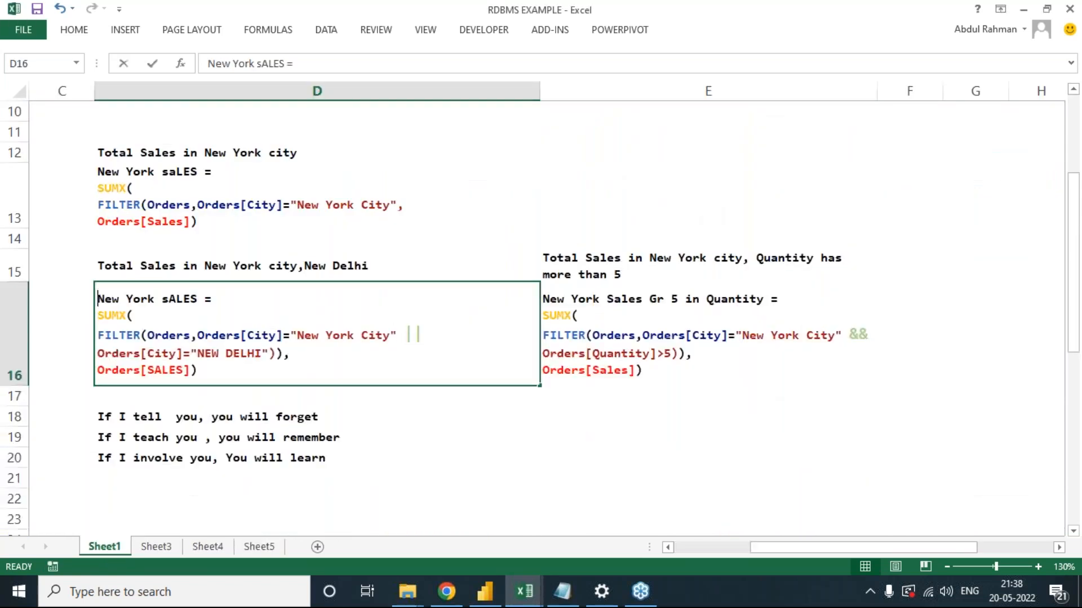
Try replacing the || operator with && in the New York City and New Delhi formula in cell D16.
key(Escape)
double_click(403, 335)
drag(404, 335, 430, 338)
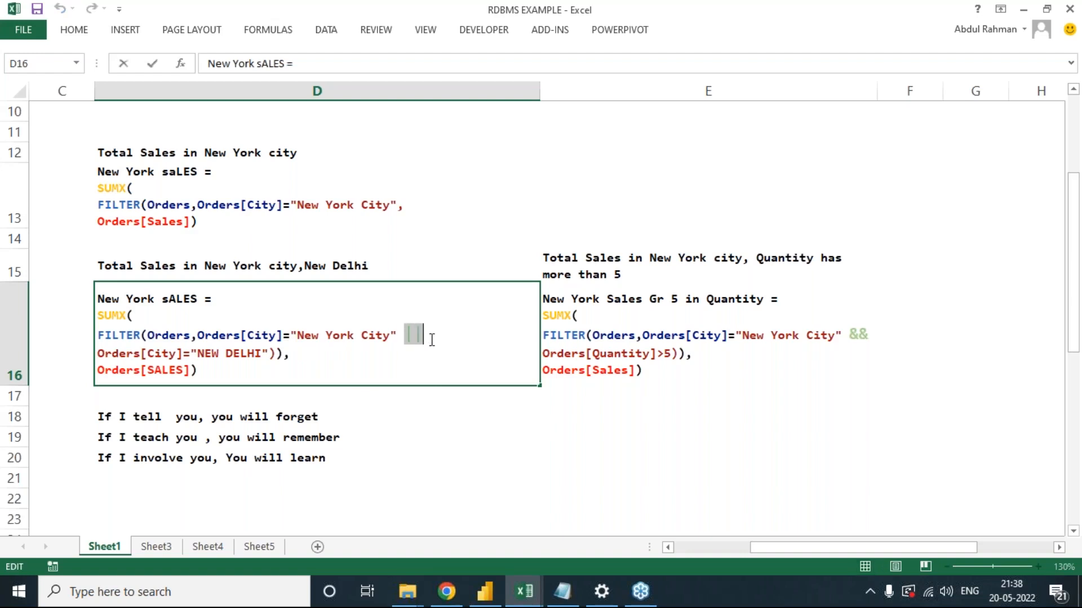
text(&&)
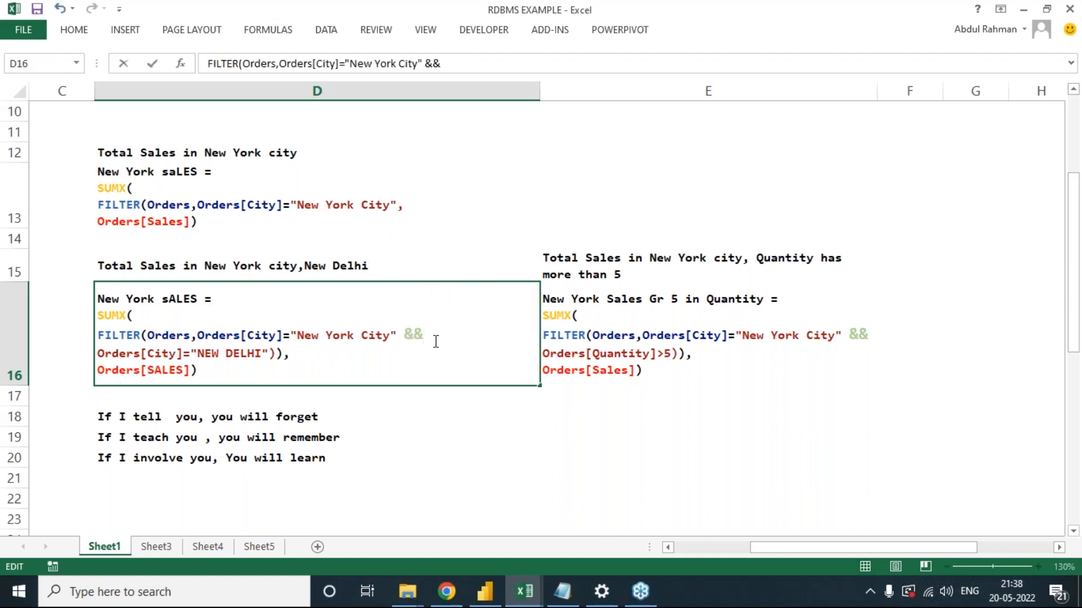
key(Escape)
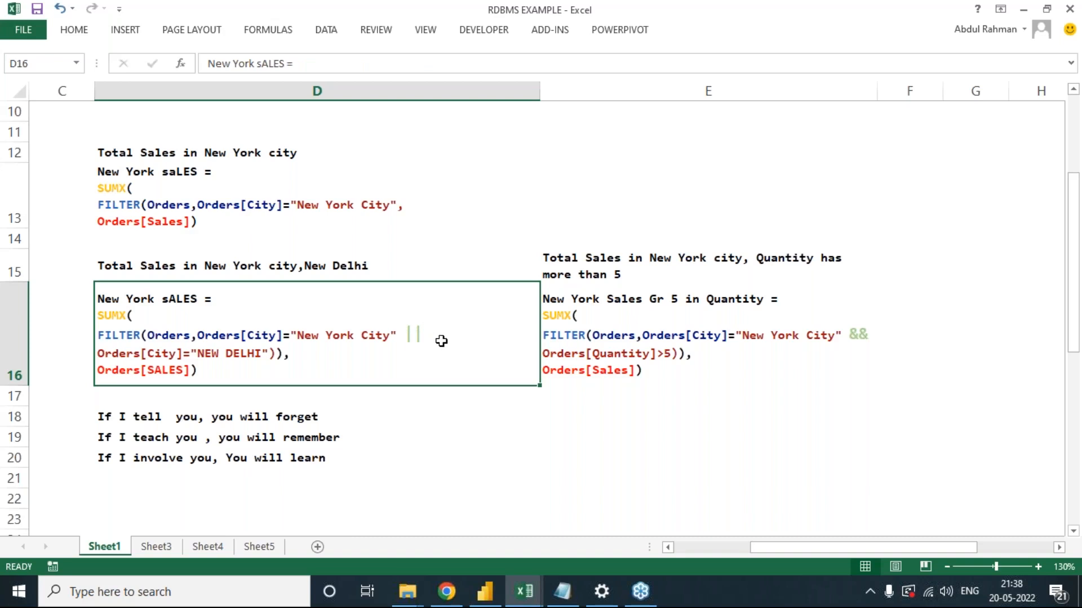
Enter the note "AND | ON TWO ORE MORE COLUMN" in cell E13.
click(586, 172)
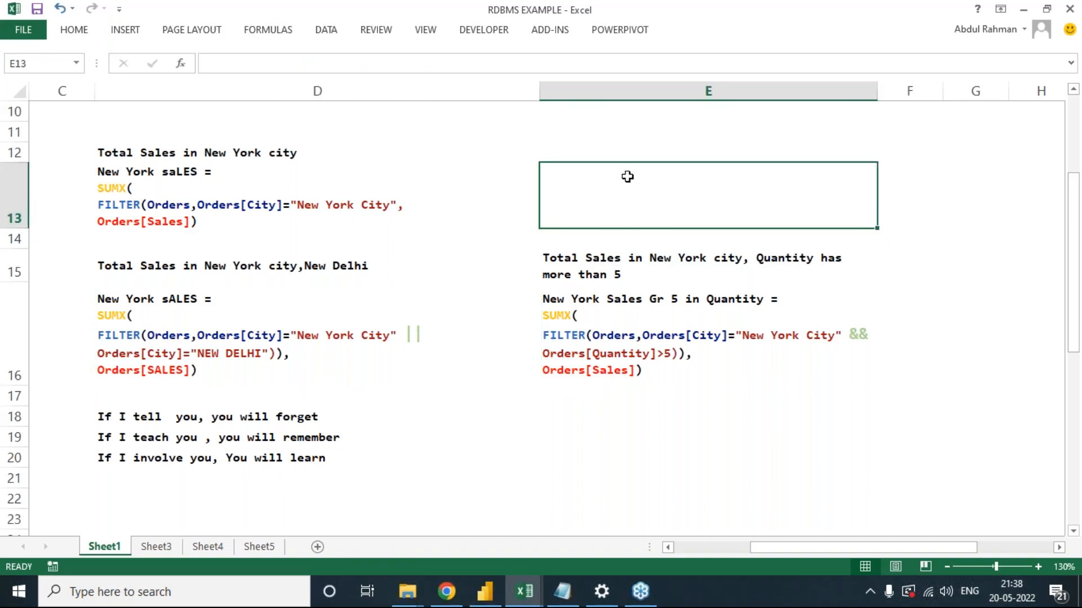
text(an)
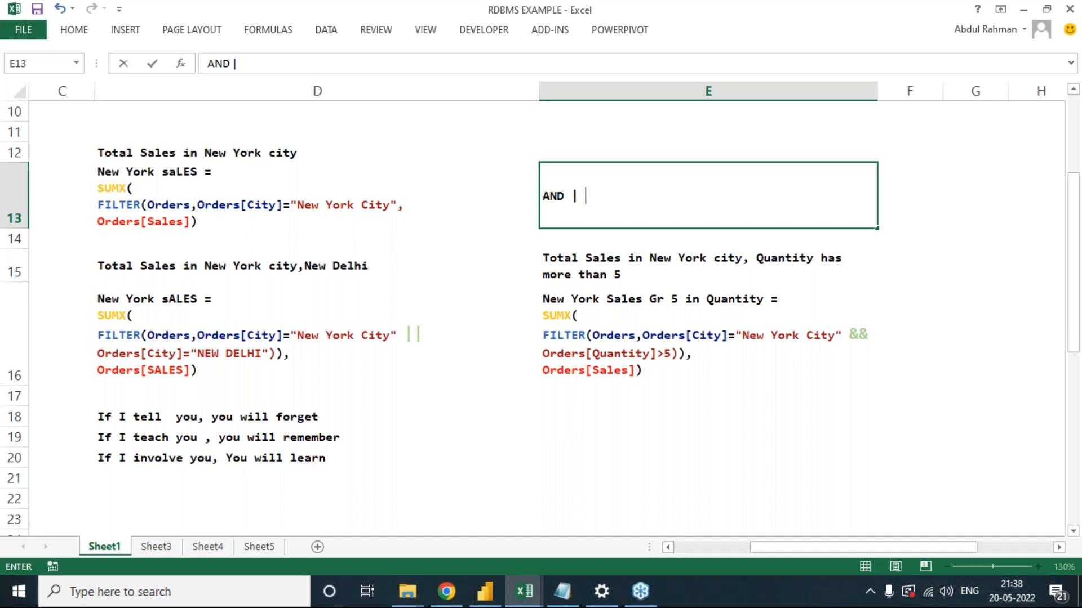
text(WO M)
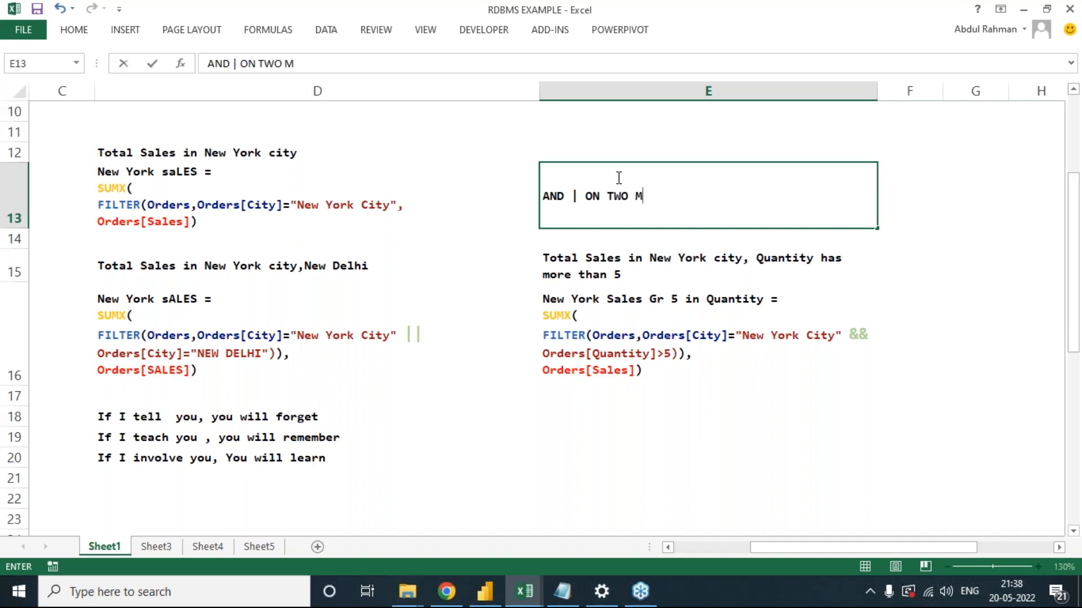
key(BackSpace)
text(ORE MORE COLUMN)
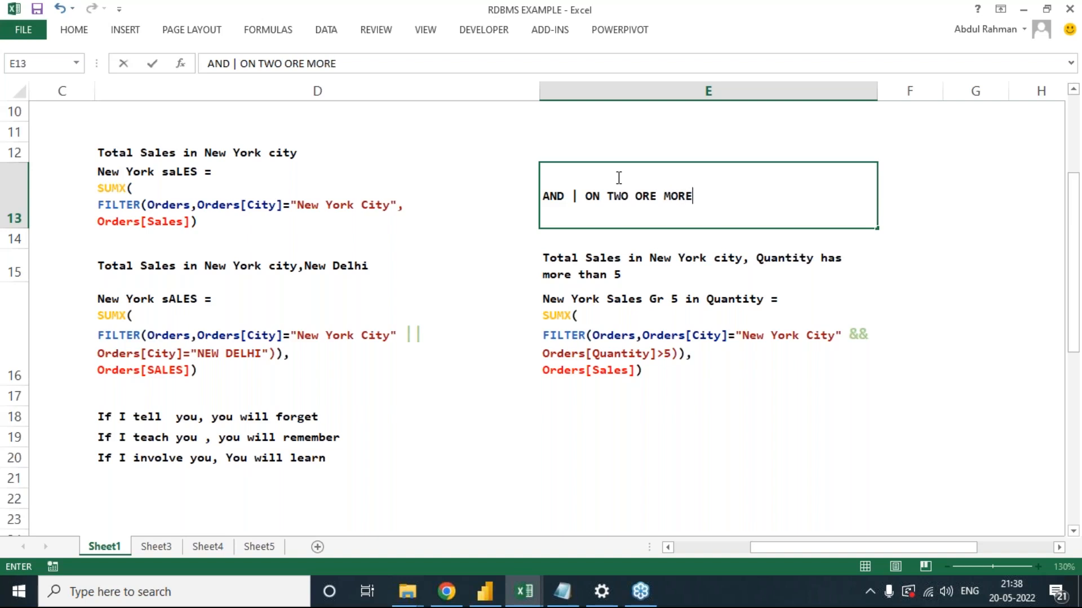
key(Return)
click(618, 177)
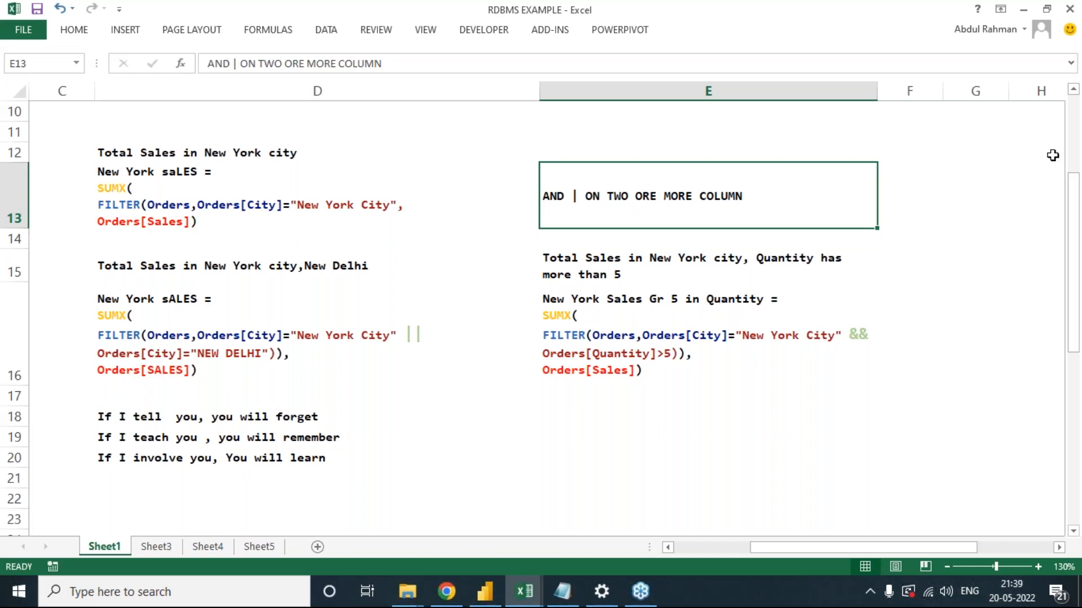
Switch to Chrome and search Google for "5 MIN TIMER" in a new tab.
key(alt+Tab)
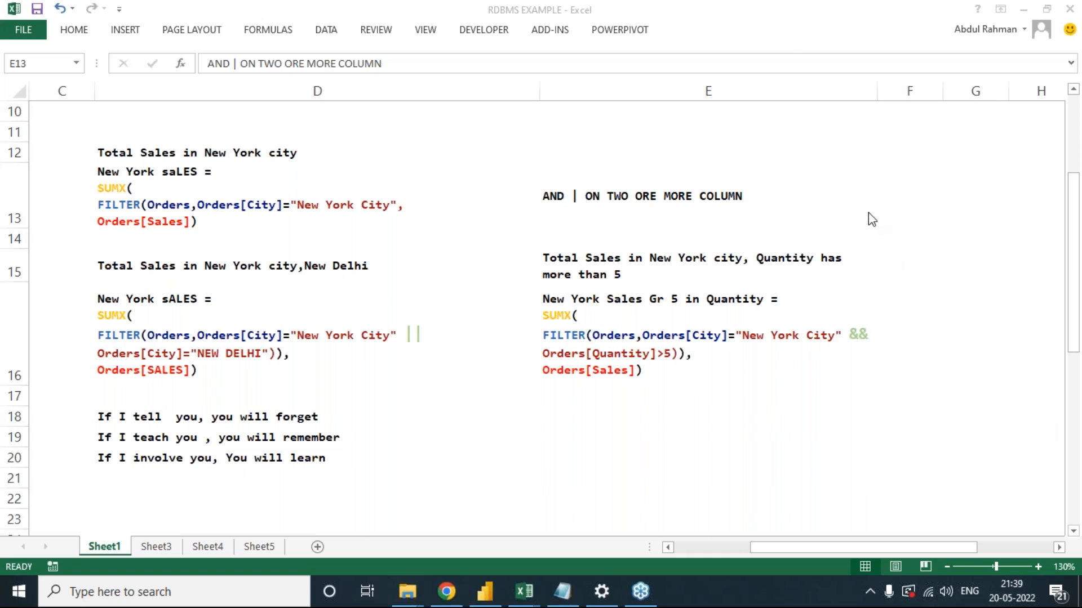
click(465, 589)
key(Escape)
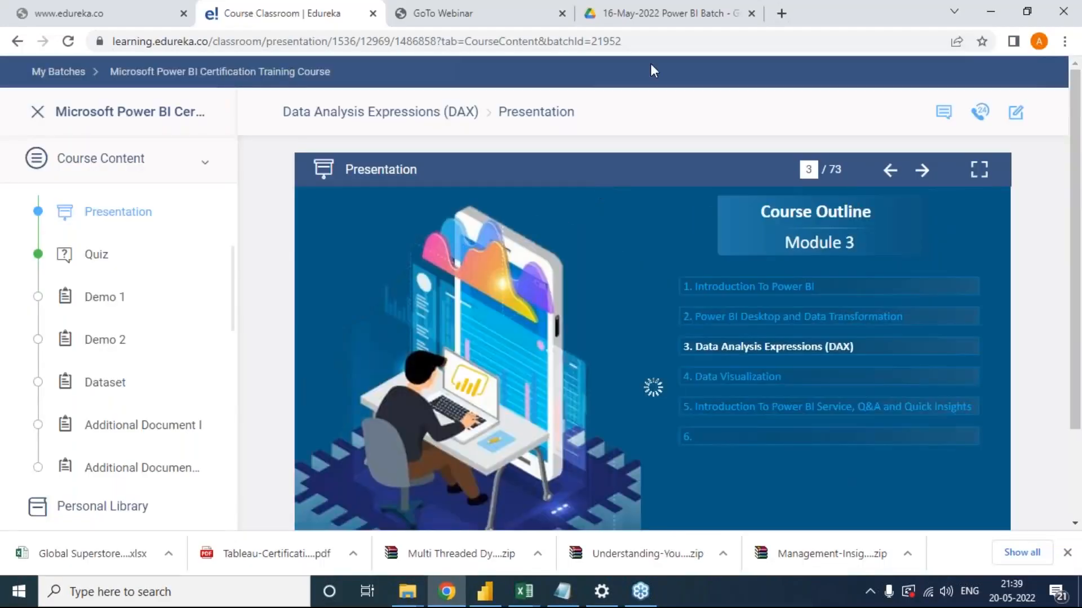
click(780, 13)
text(5)
key(Return)
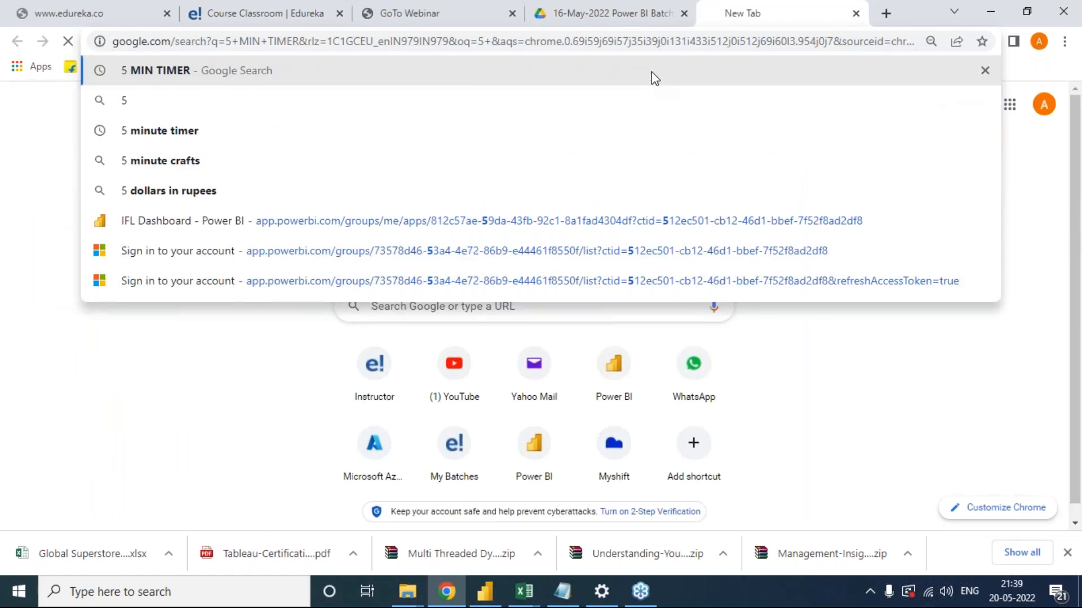
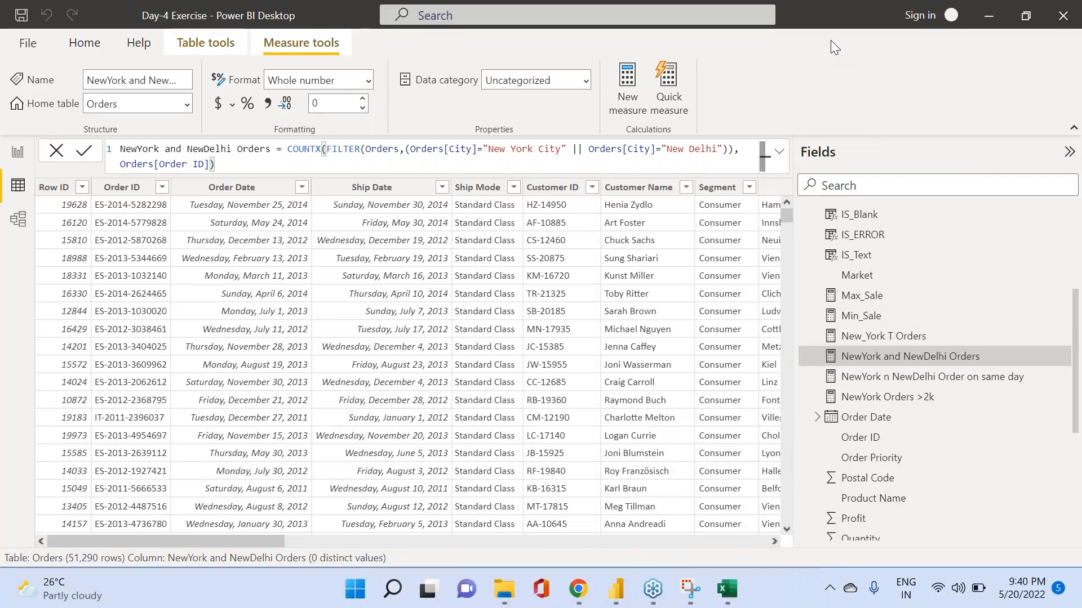
Switch to Power BI Desktop and review the formulas of the New_York T Orders and NewYork n NewDelhi Order on same day measures.
mouse_move(615, 589)
click(654, 523)
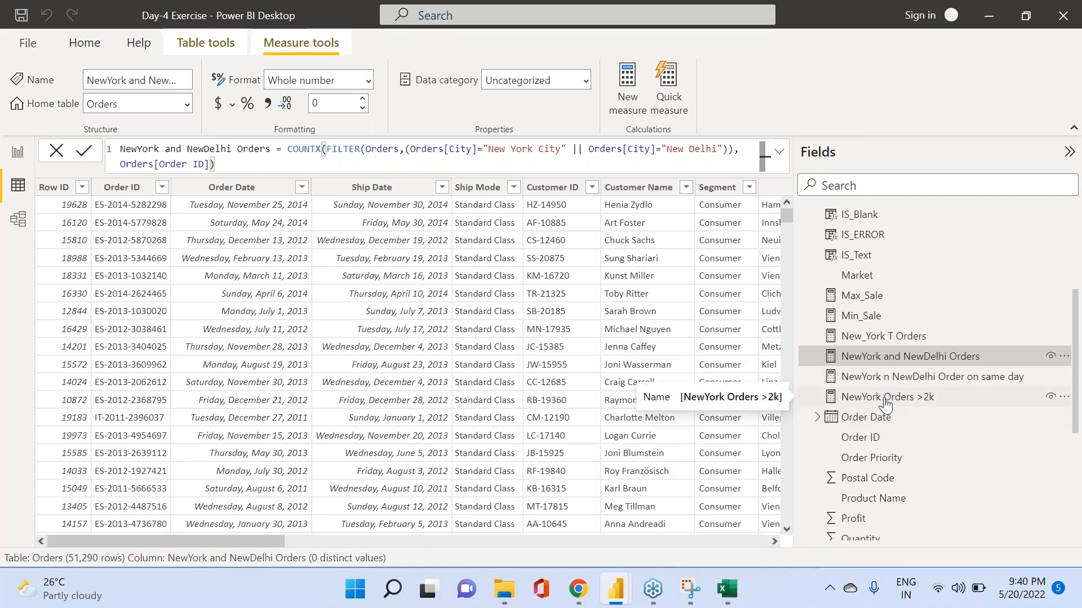
scroll(886, 402, down, 5)
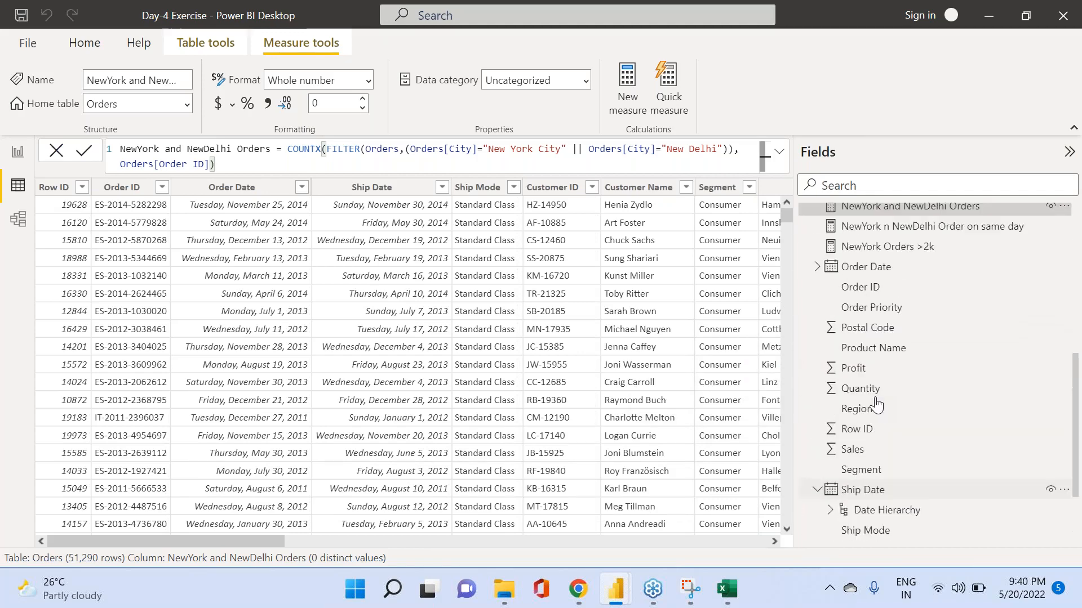
scroll(875, 403, up, 5)
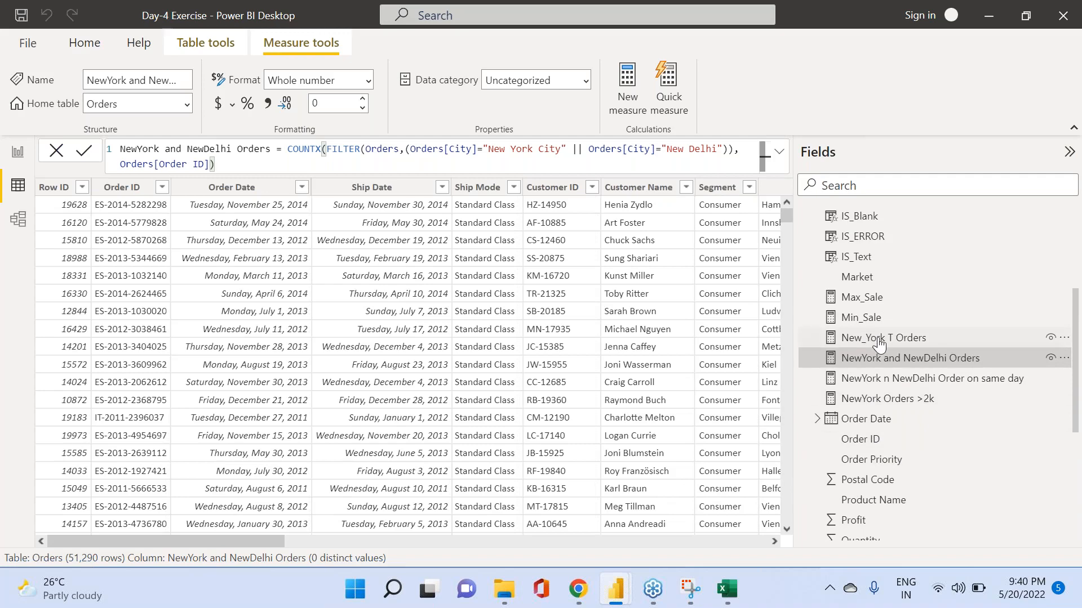
click(880, 339)
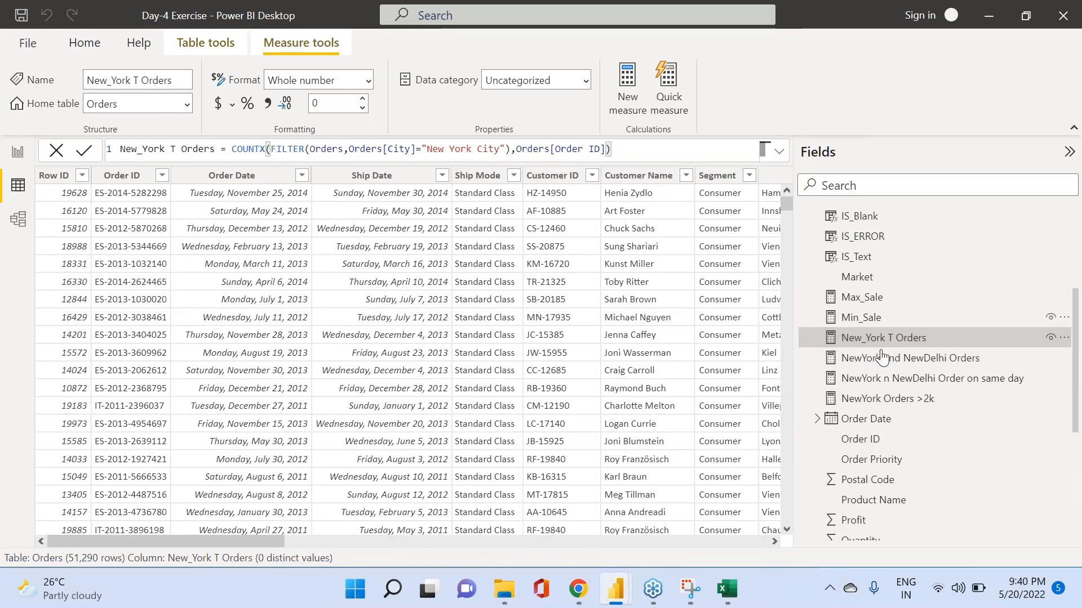
click(896, 380)
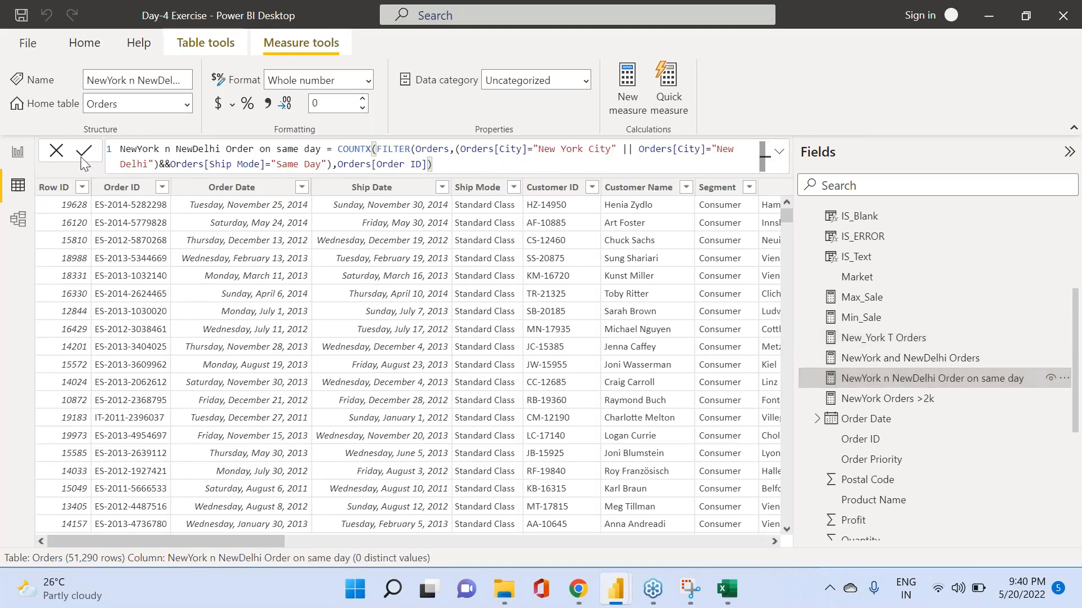
click(16, 160)
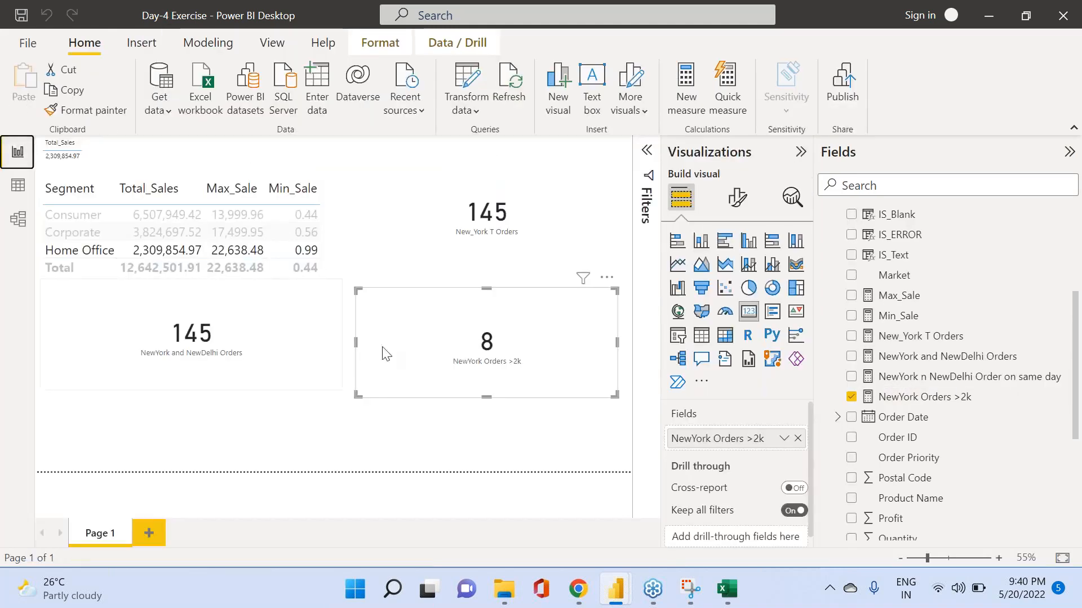
click(17, 186)
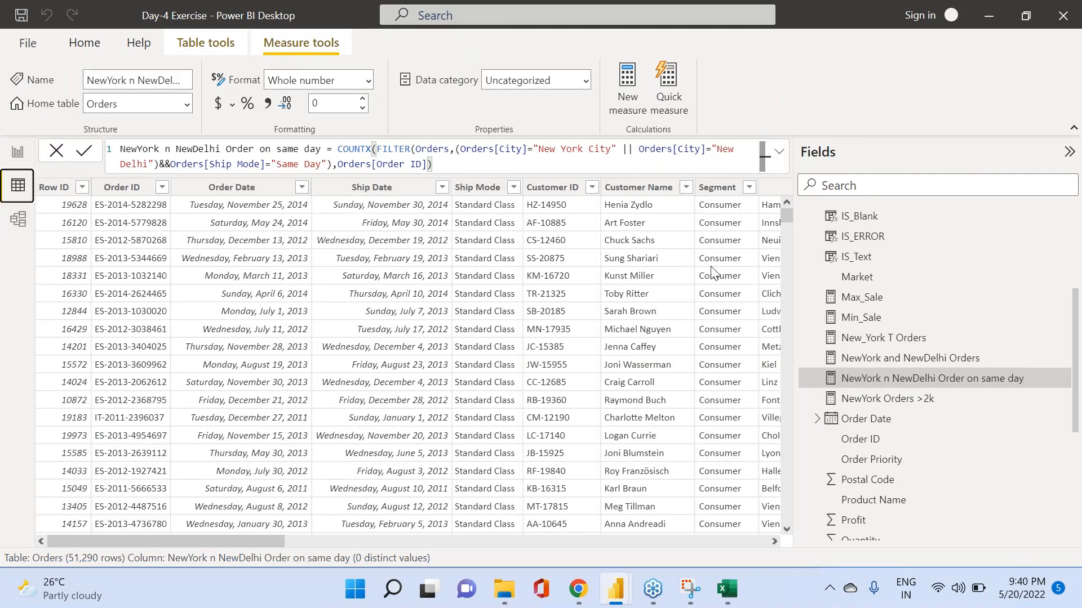
scroll(991, 394, up, 4)
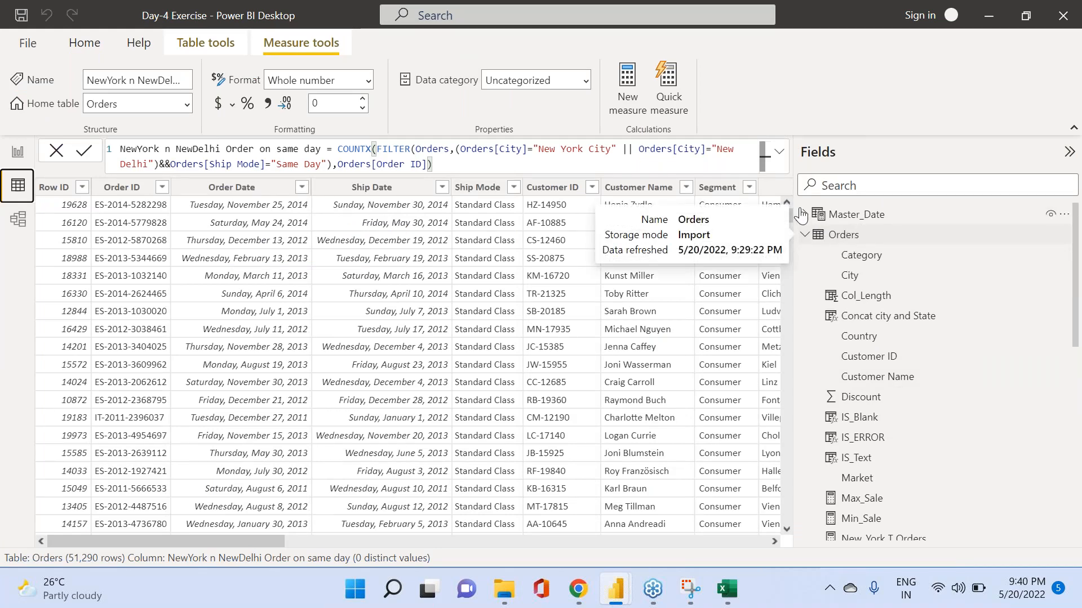
Check the order-count cards on the report page and move the NewYork Orders >2k card slightly upward.
click(18, 152)
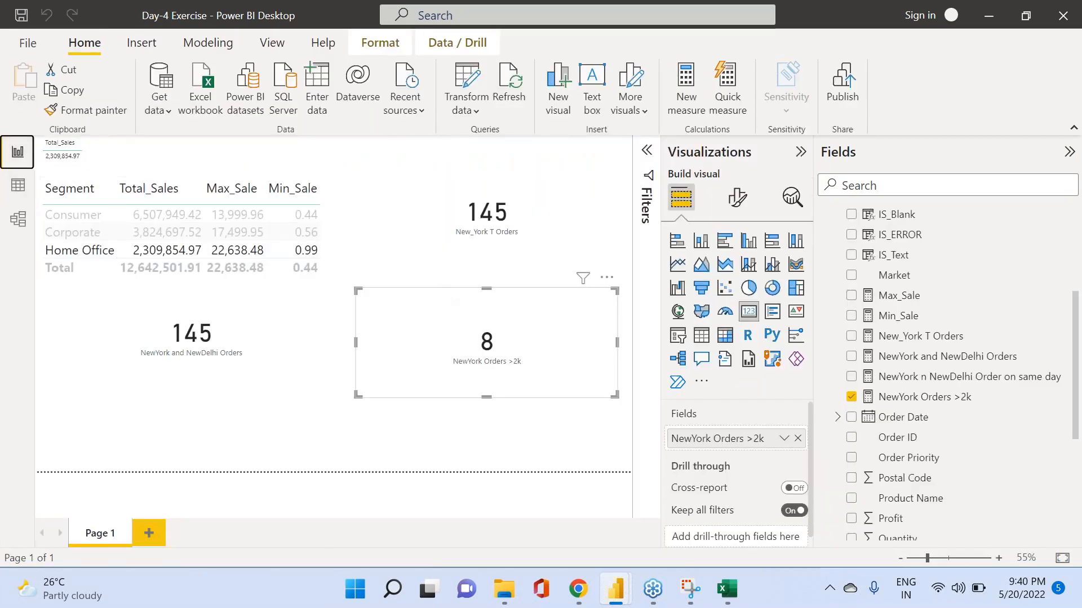
click(498, 234)
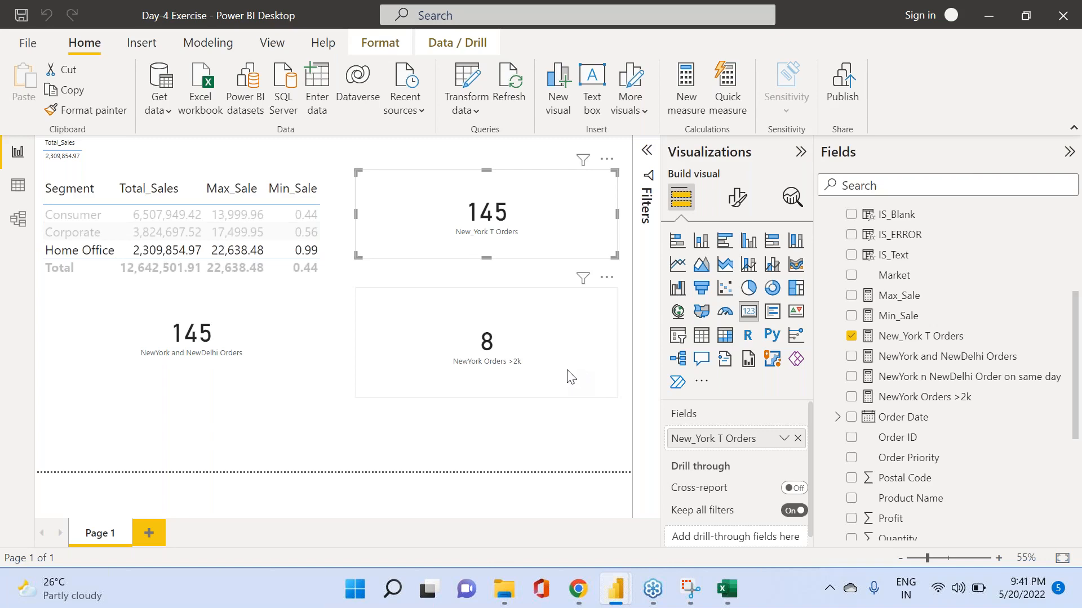
click(224, 356)
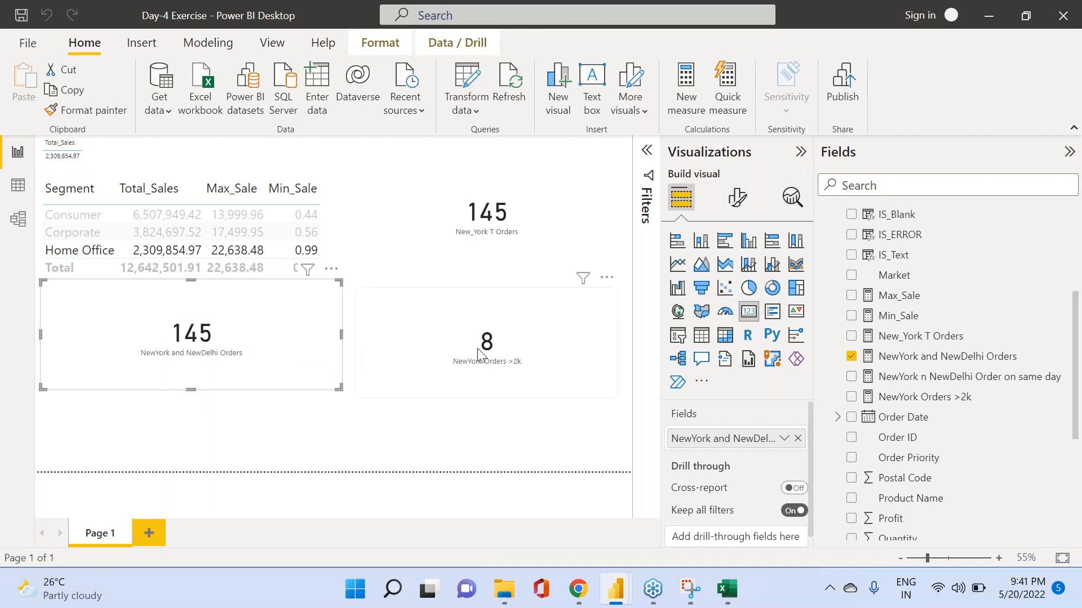
drag(483, 363, 489, 334)
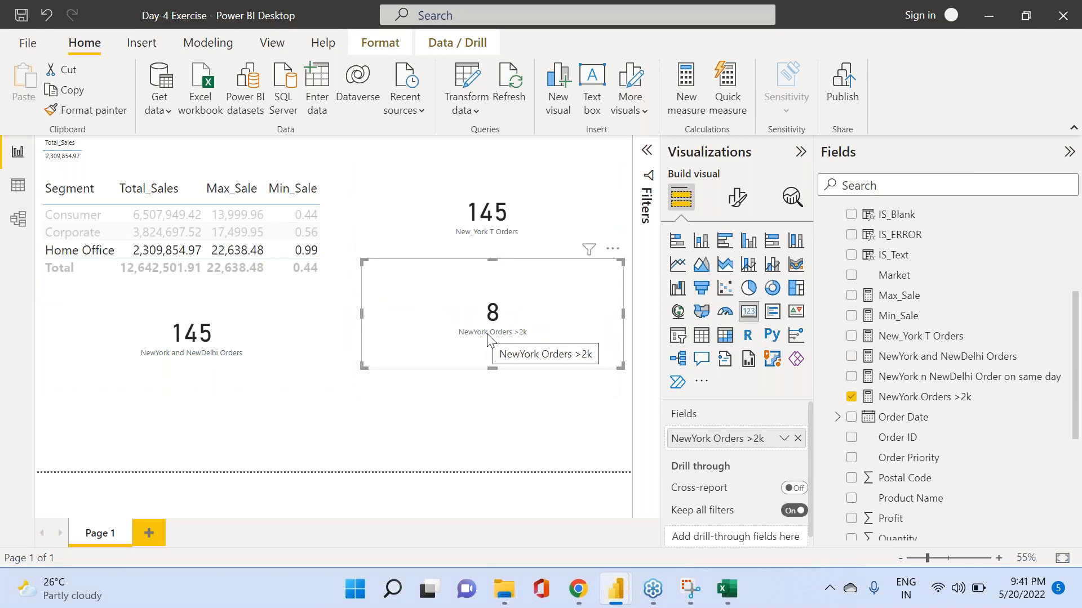
Compare the NewYork Orders >2k card on the report with the same-day orders measure and rows in the Orders table.
click(18, 190)
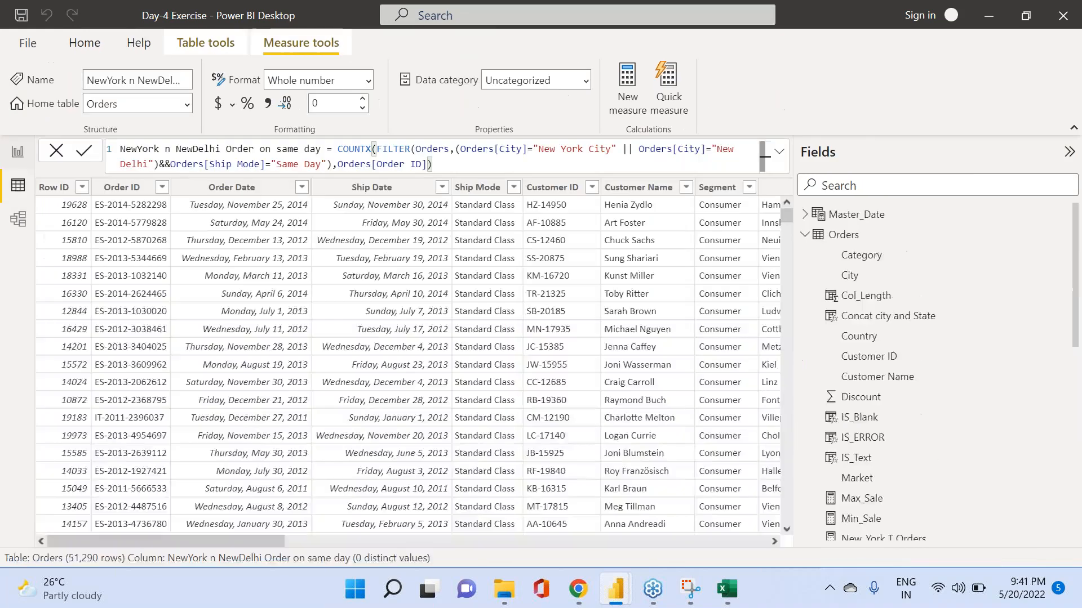
click(18, 152)
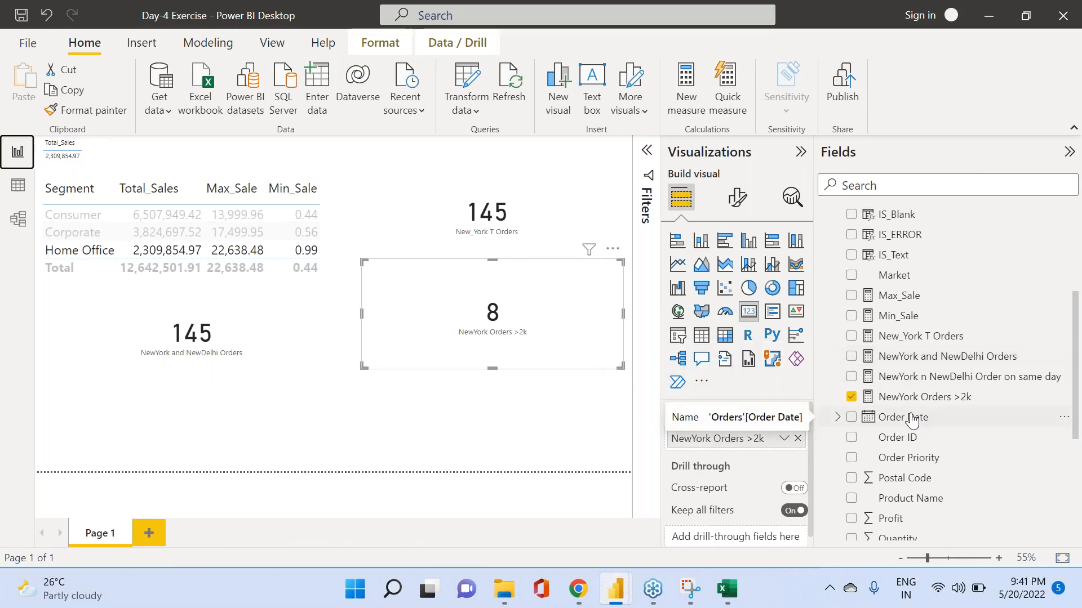
mouse_move(727, 589)
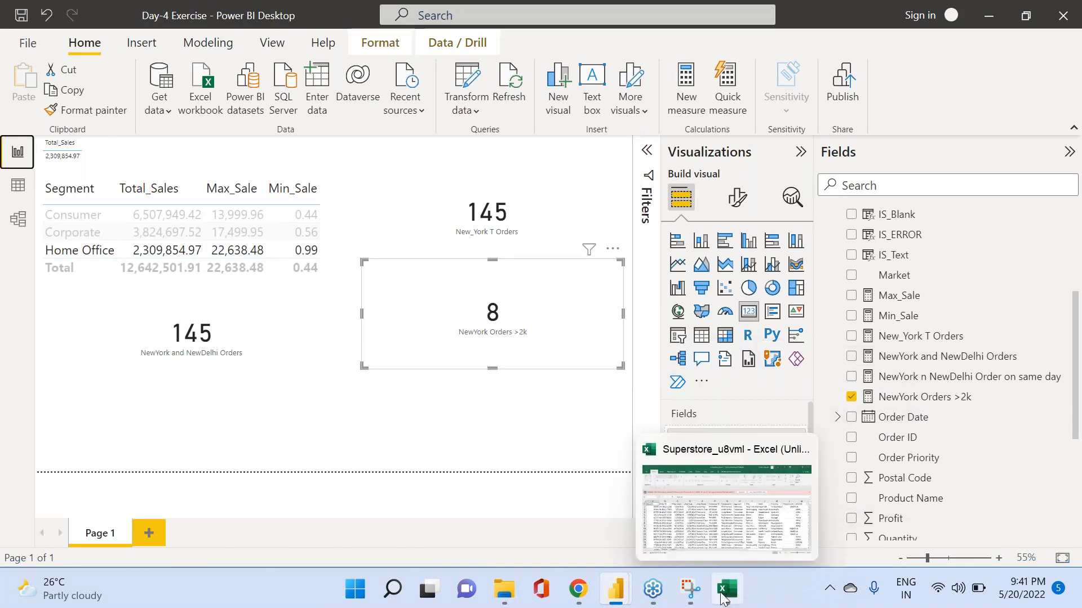
click(13, 192)
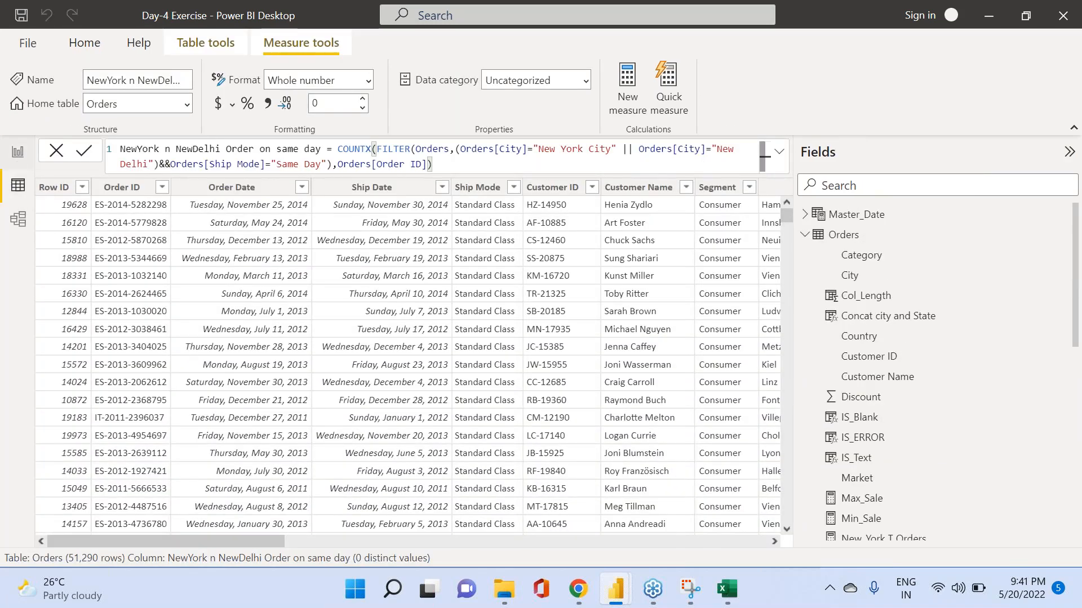
click(18, 152)
right_click(427, 313)
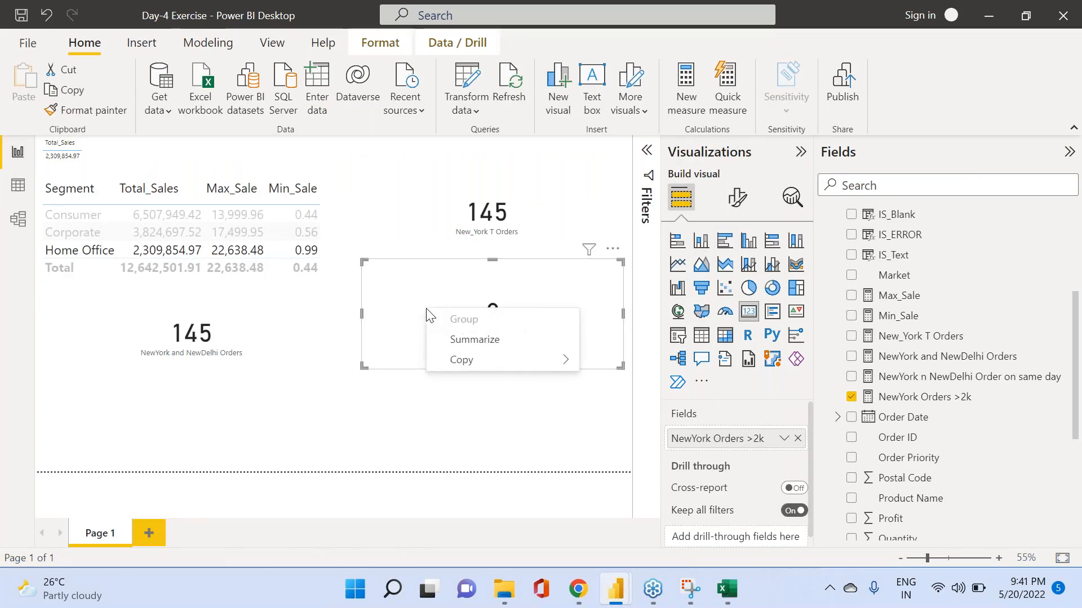
click(375, 407)
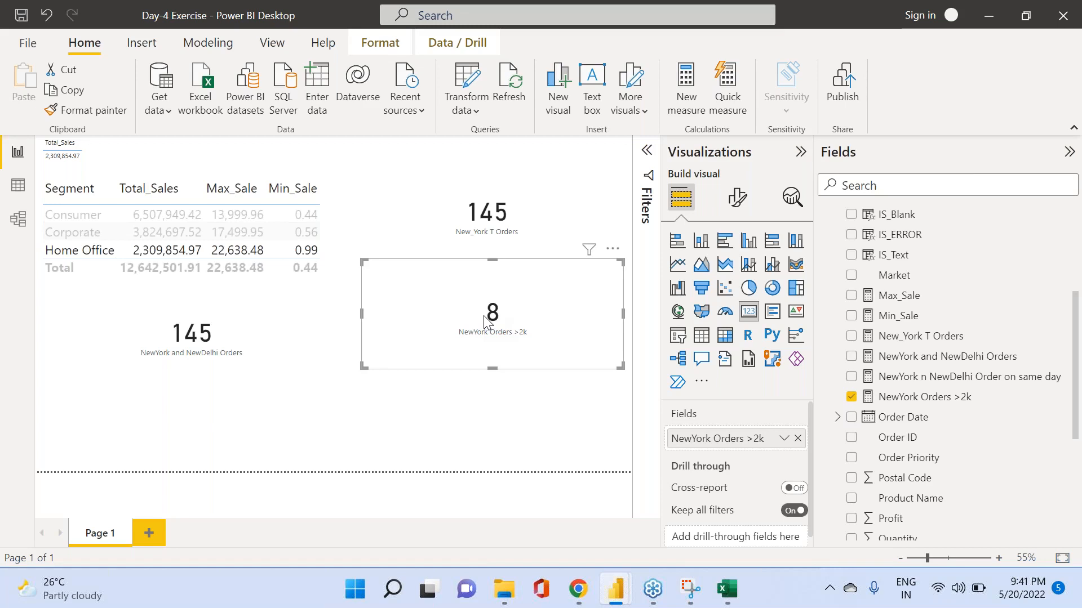
mouse_move(491, 317)
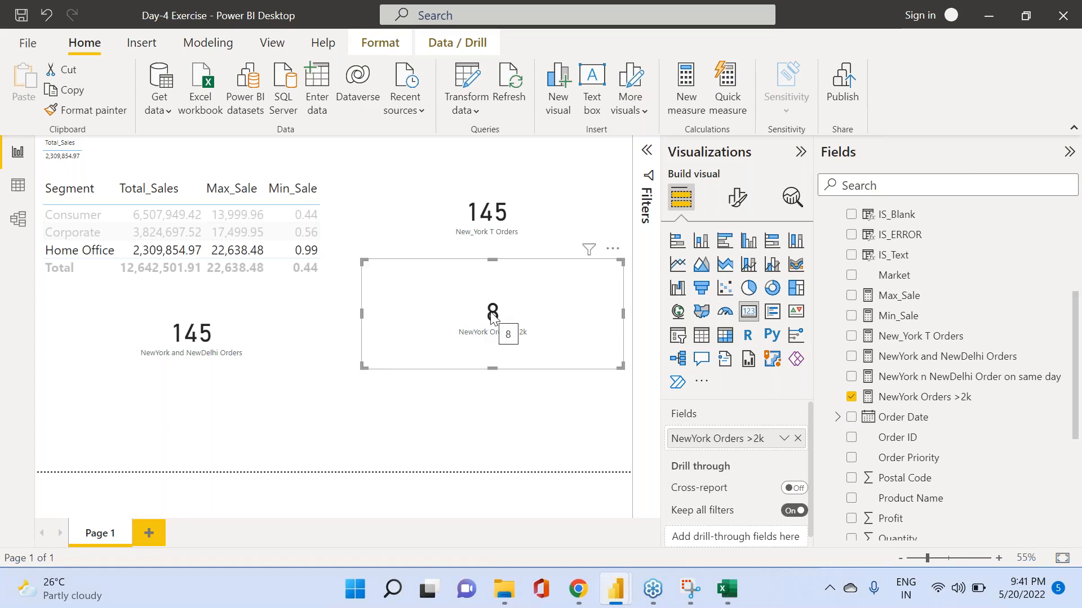
Examine the NewYork Orders >2k formula and its 2000 sales threshold, trying an opening parenthesis before the Orders[City] condition.
double_click(958, 399)
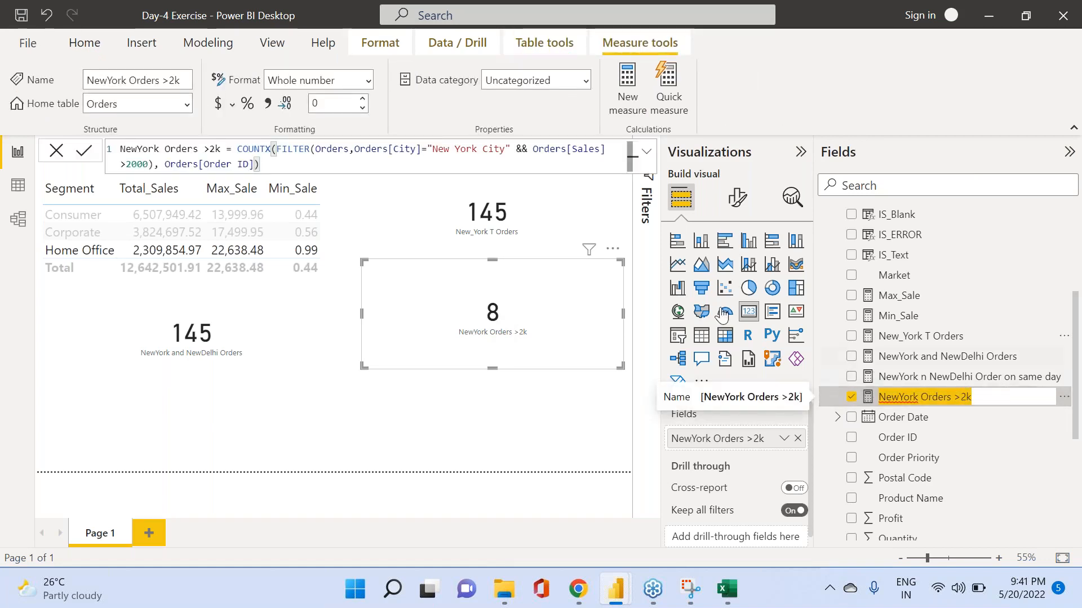
click(284, 165)
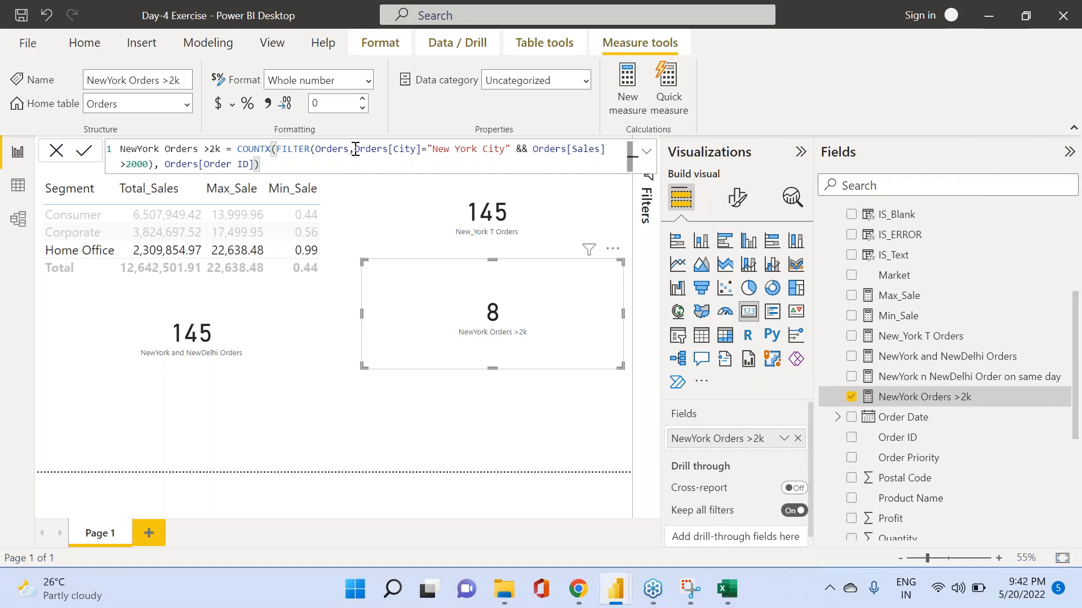
click(357, 149)
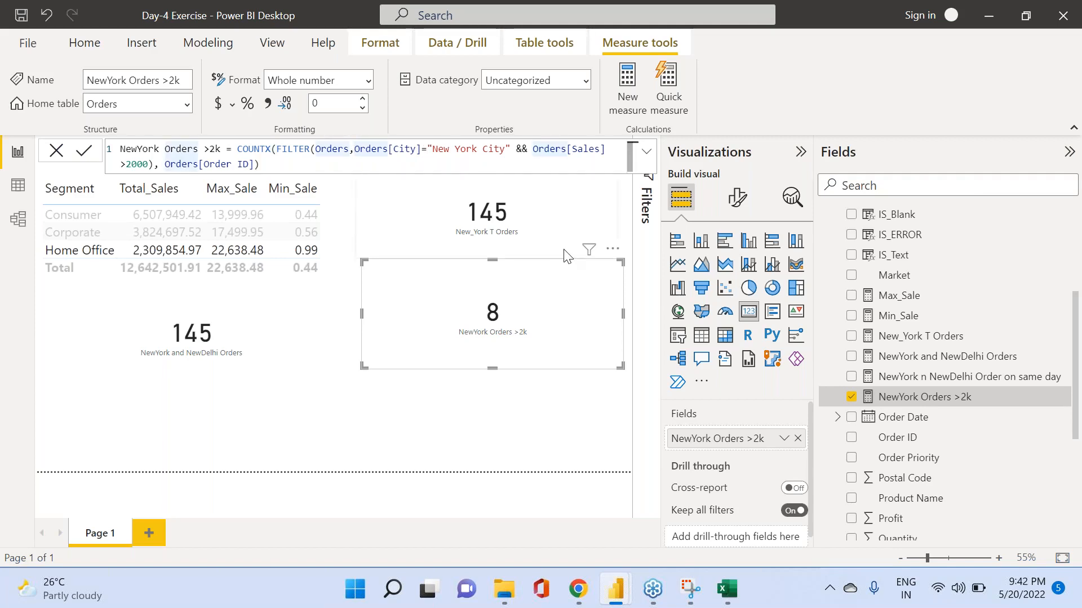
text(()
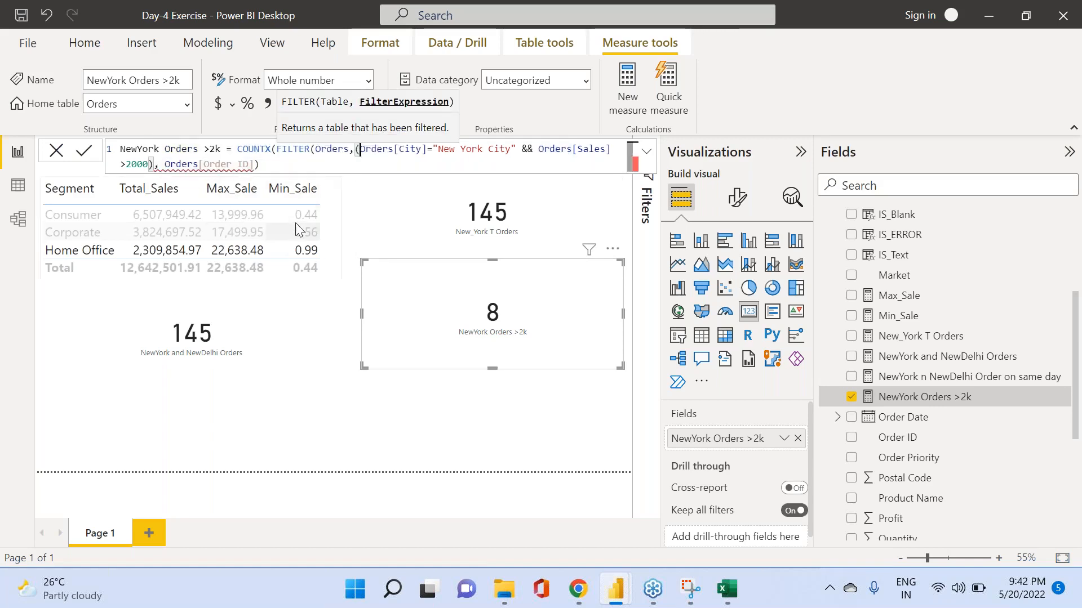
key(BackSpace)
click(261, 166)
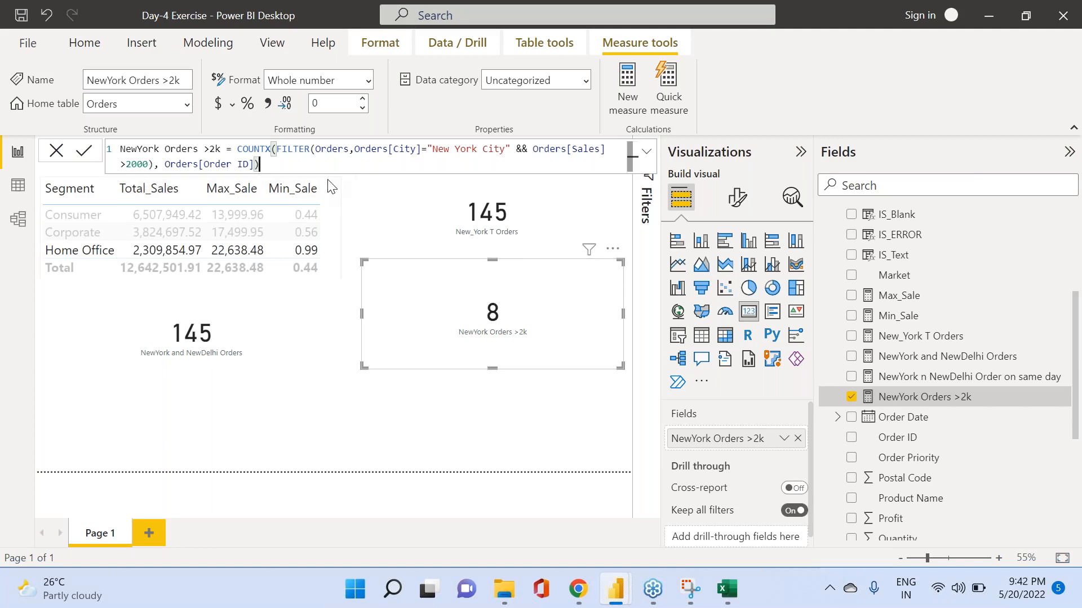
double_click(138, 164)
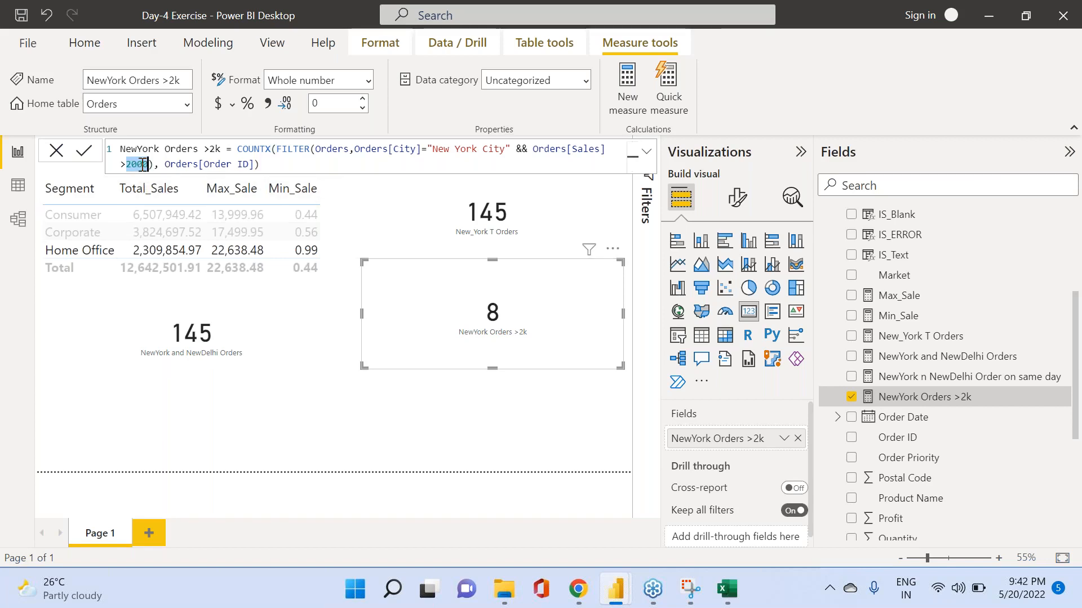
click(317, 168)
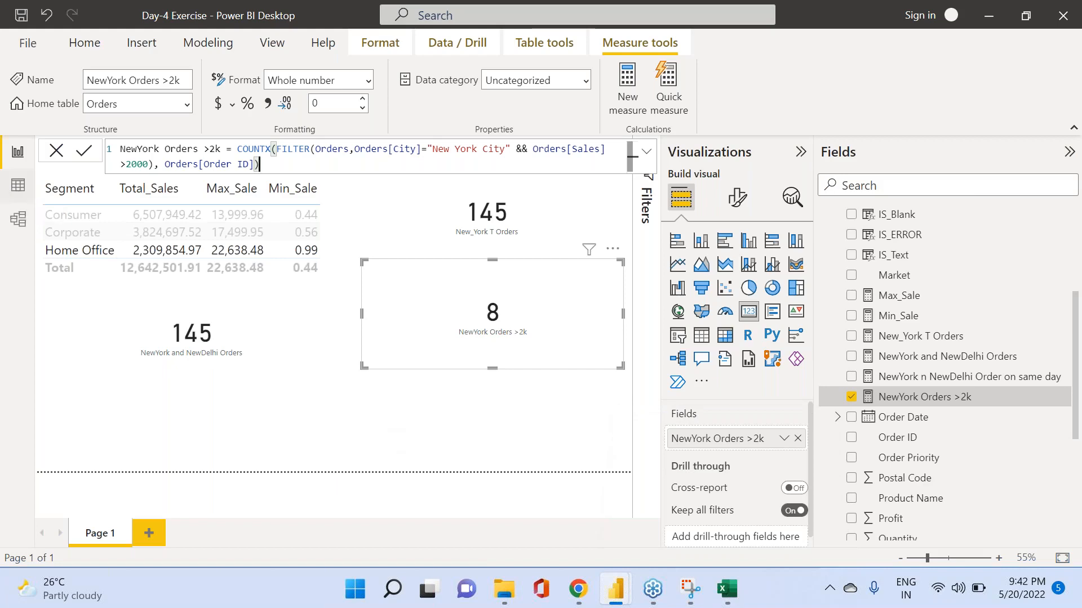
Switch to Excel and look over the columns of the Orders sheet in the Superstore workbook.
click(732, 588)
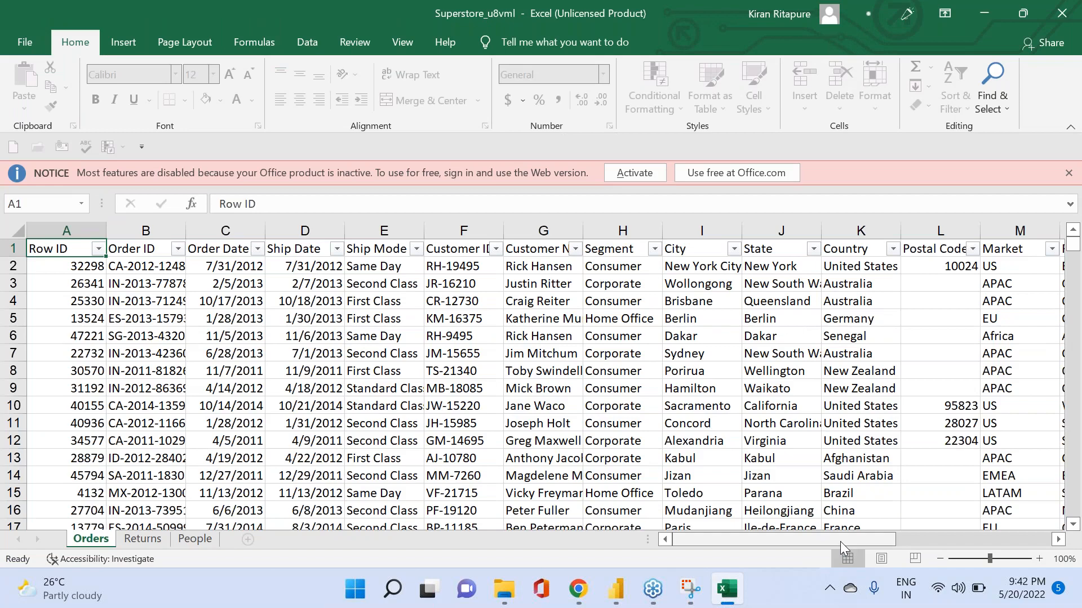
drag(838, 540, 596, 283)
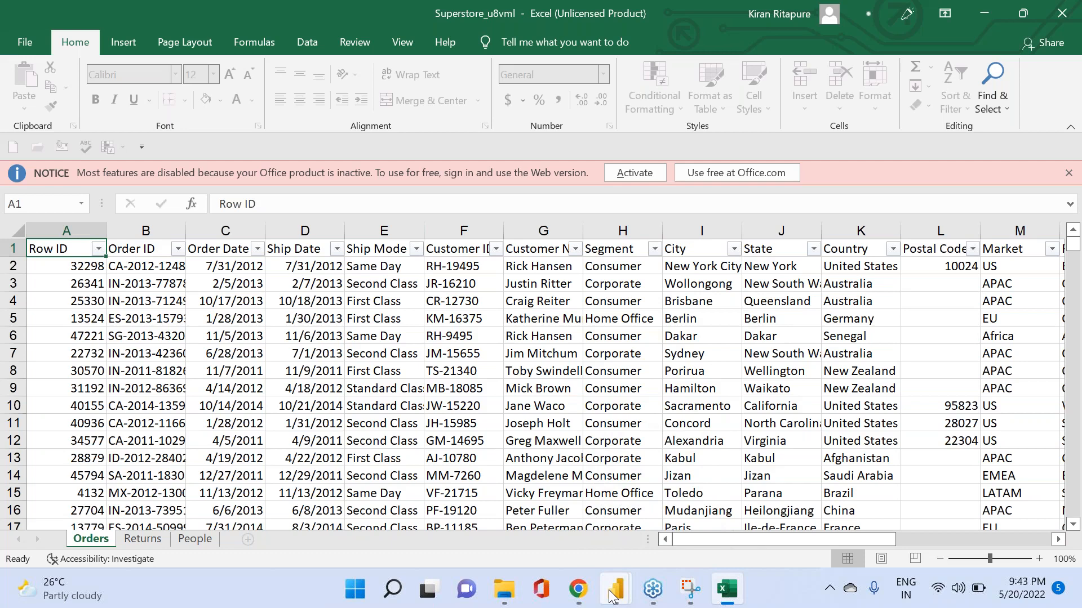
Switch back to Power BI and locate the City column in the Orders table data.
click(704, 496)
scroll(870, 301, down, 5)
scroll(869, 301, down, 1)
scroll(870, 305, up, 4)
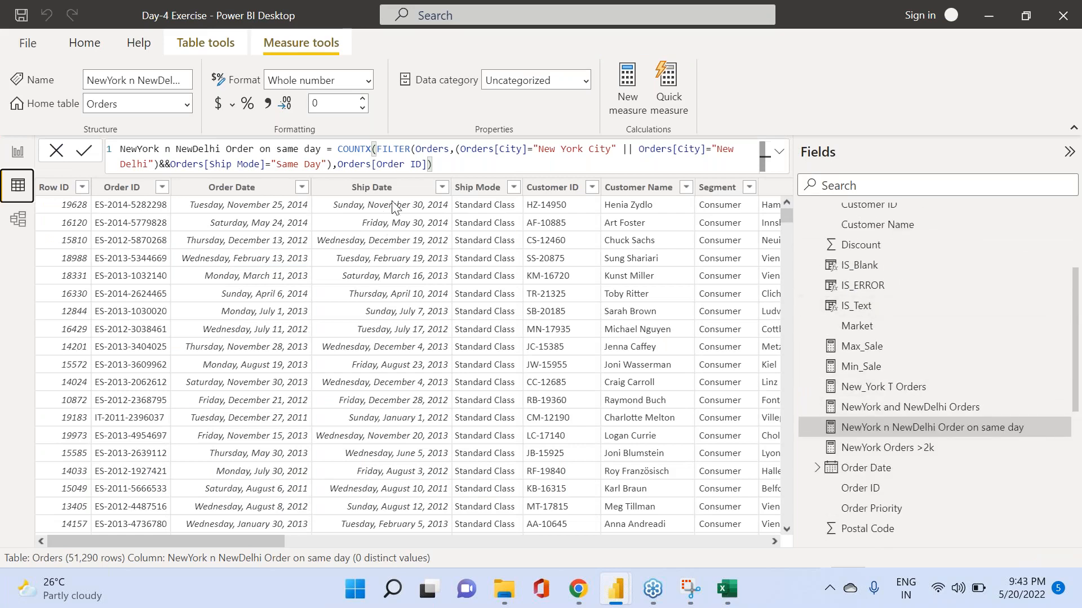
drag(284, 542, 376, 542)
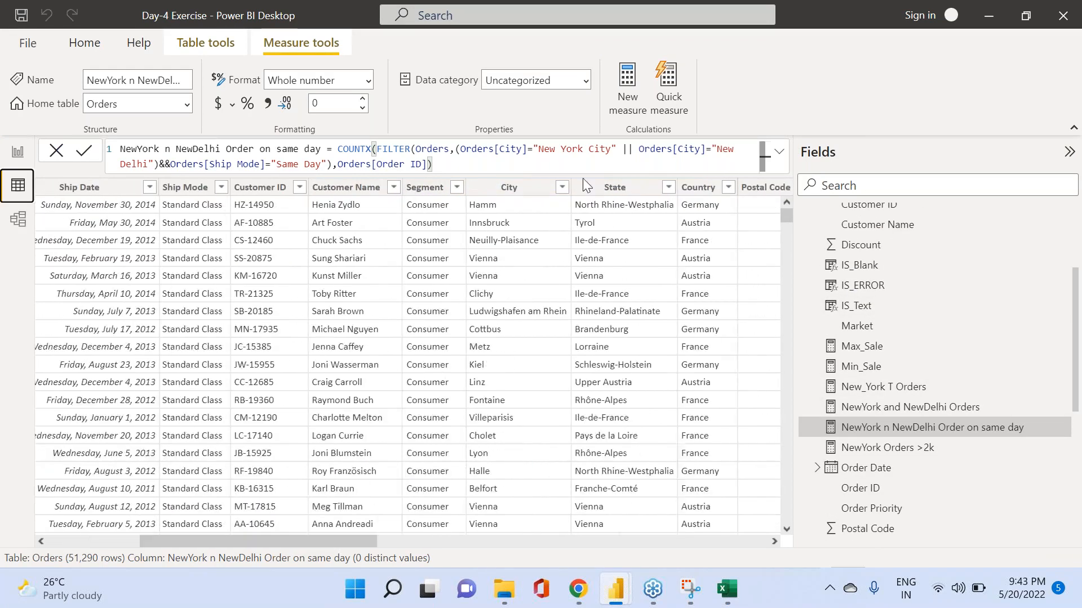
Filter the City column of the Orders table to show only New York City.
click(562, 187)
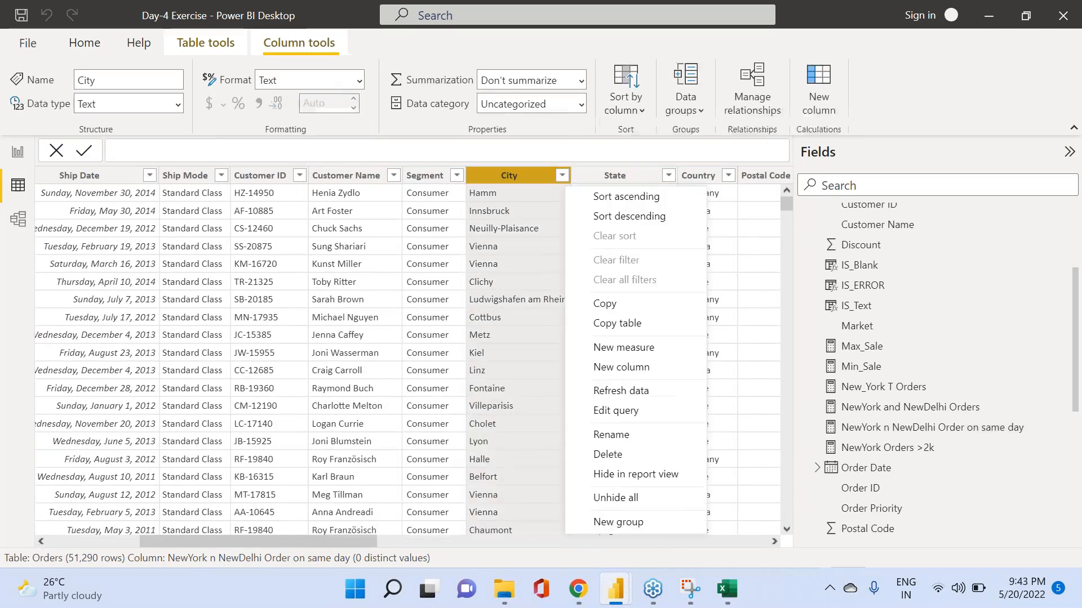
click(558, 178)
right_click(559, 177)
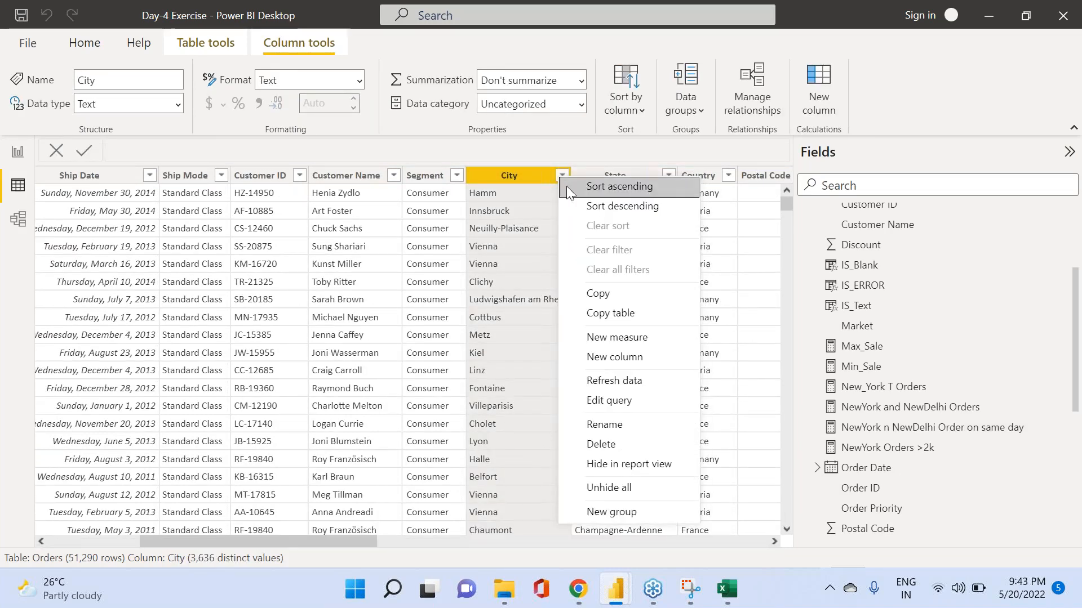
click(560, 177)
click(560, 177)
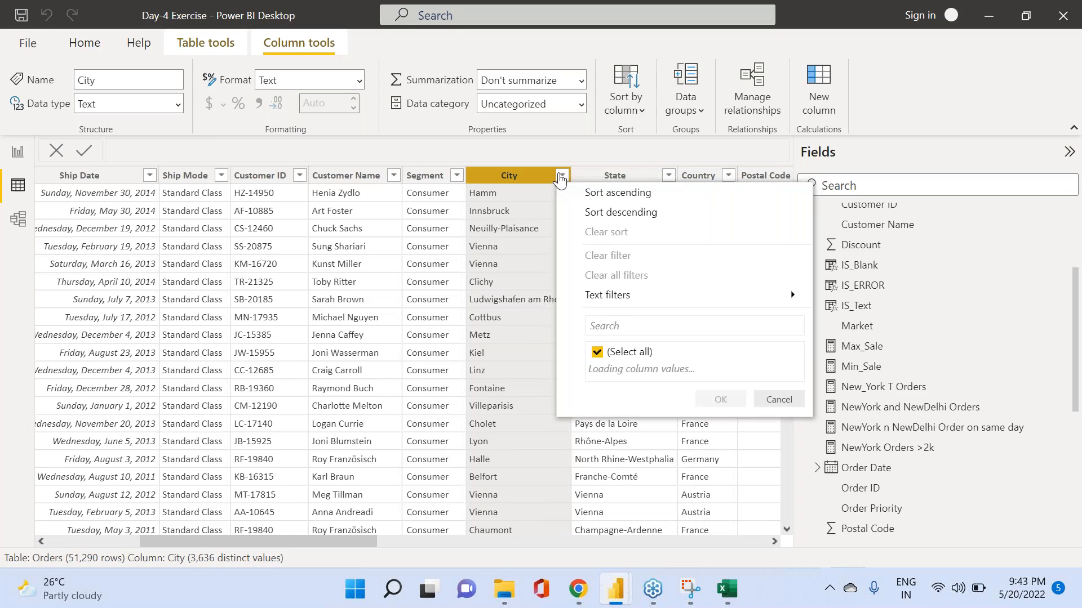
click(646, 334)
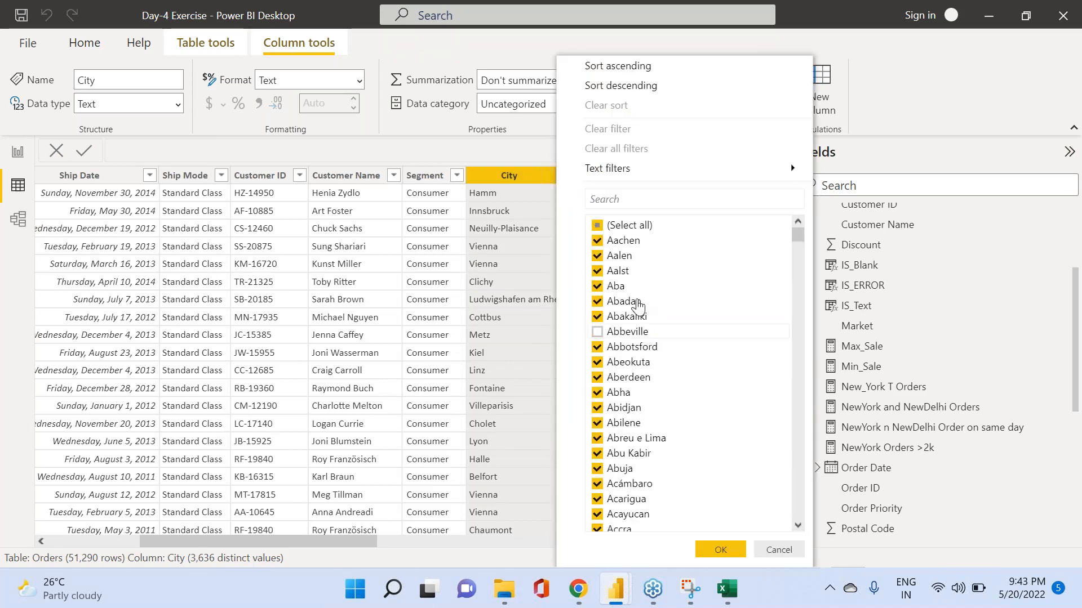
click(596, 226)
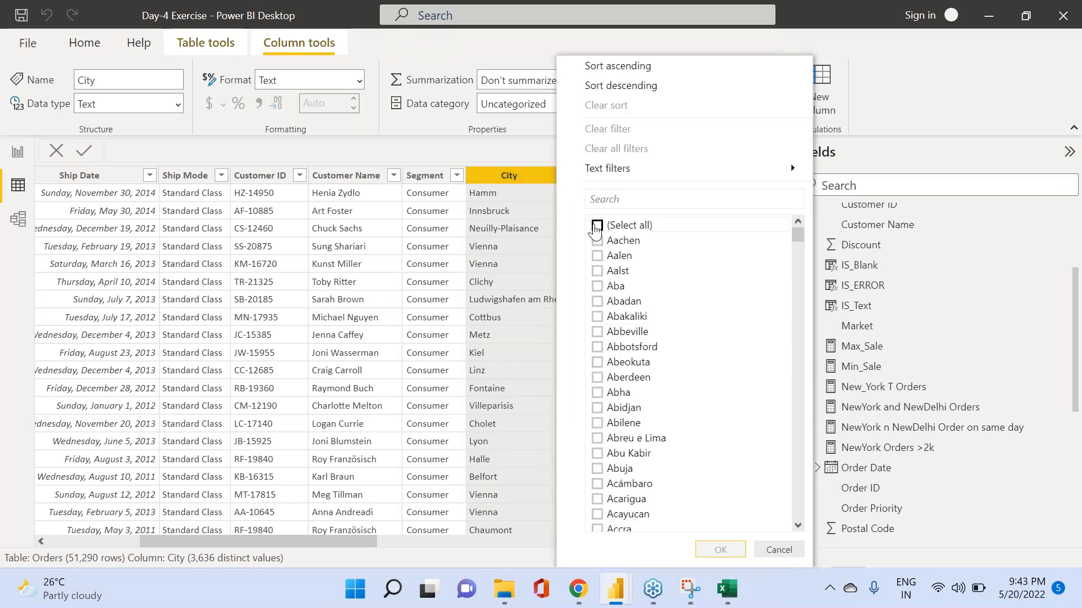
text(New)
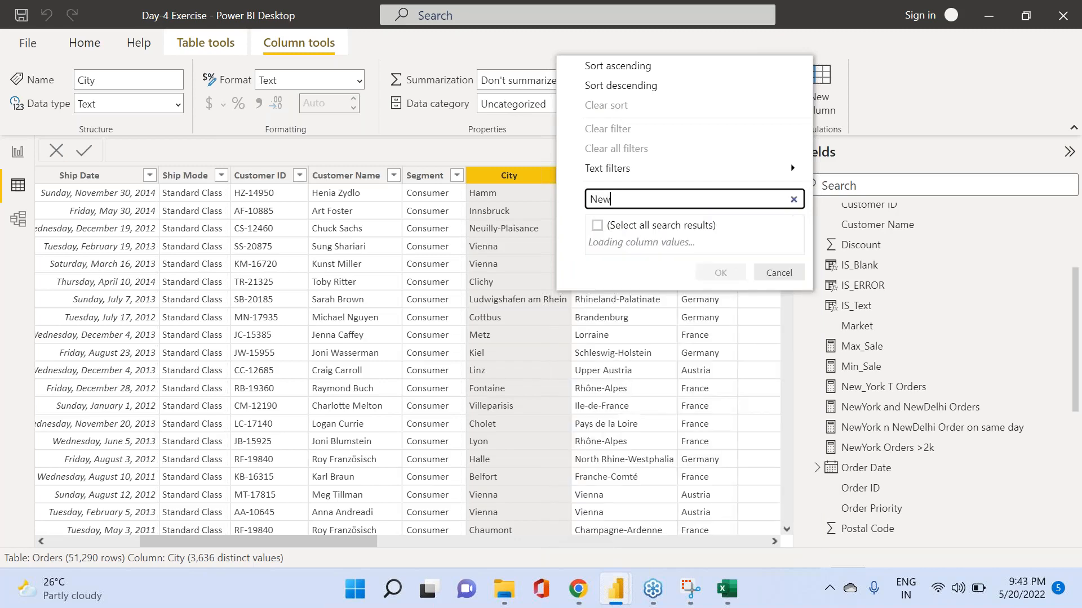
text( york)
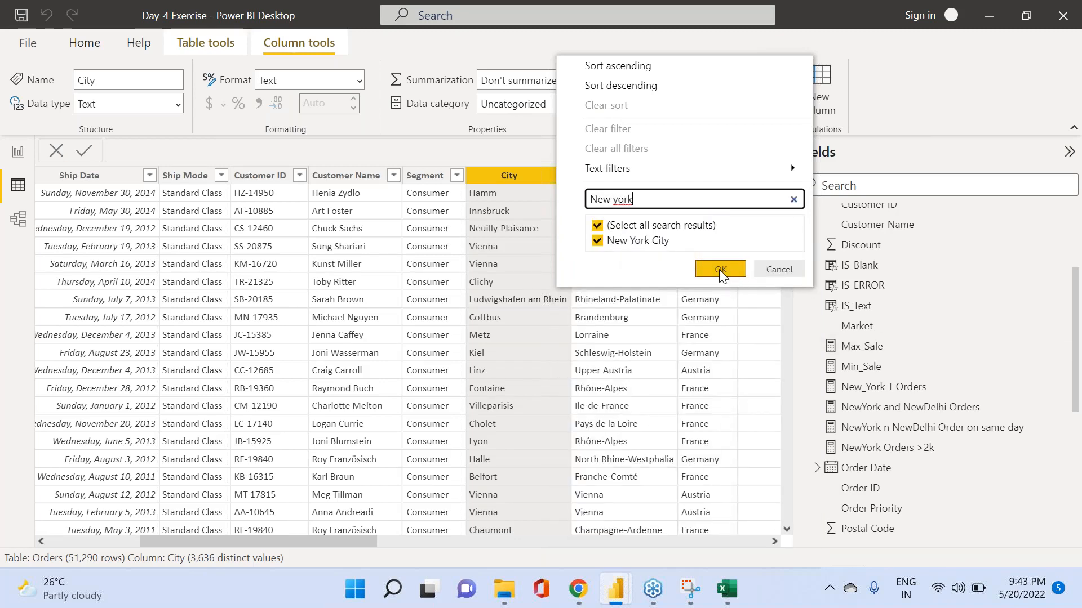
click(721, 270)
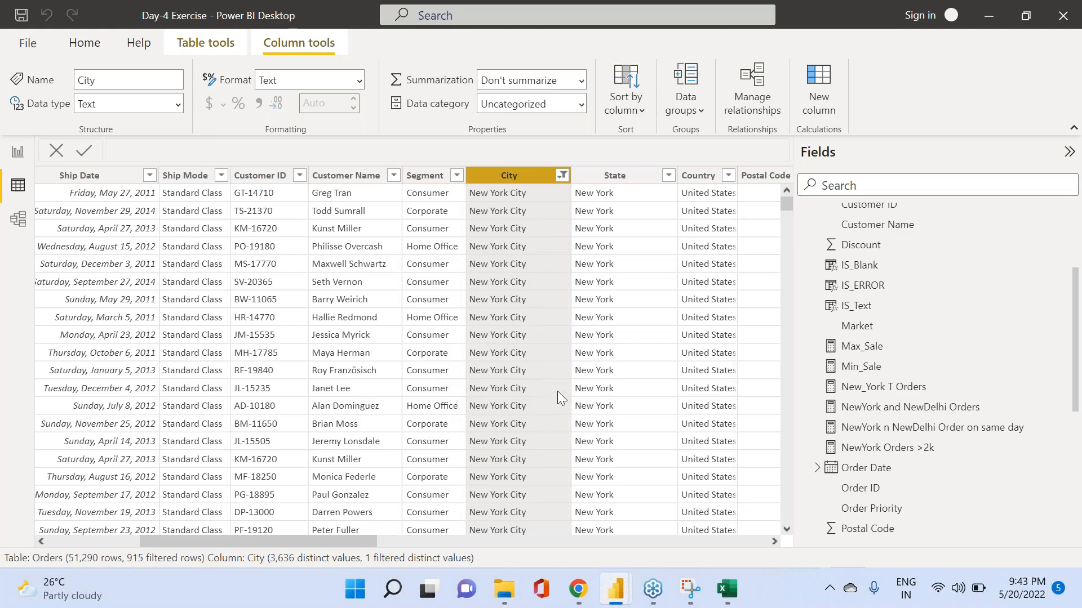
Filter the Sales column of the Orders table to rows greater than 2000.
drag(373, 540, 611, 563)
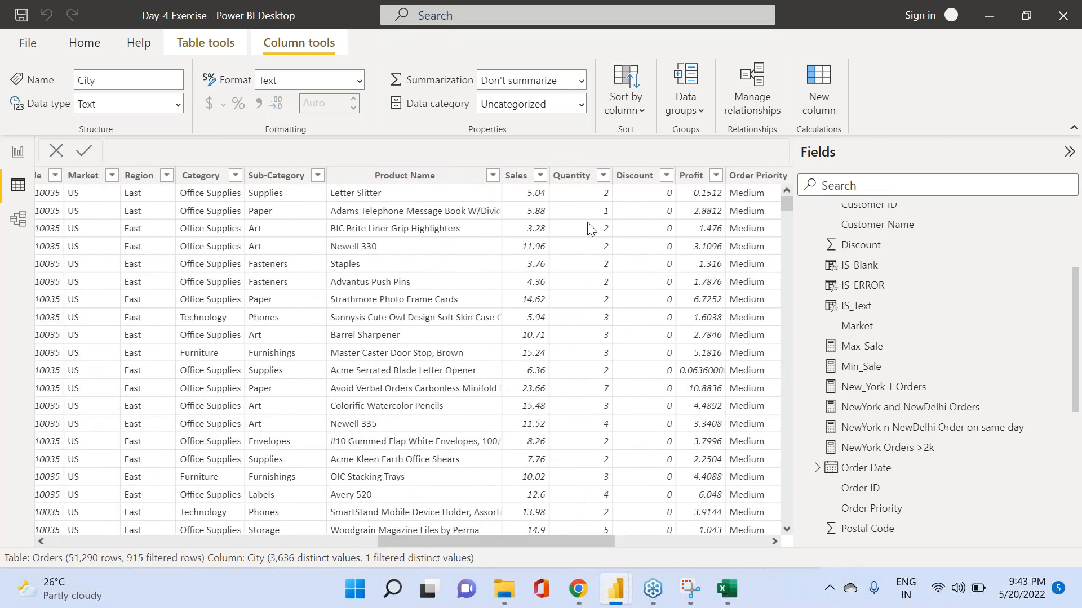
click(526, 178)
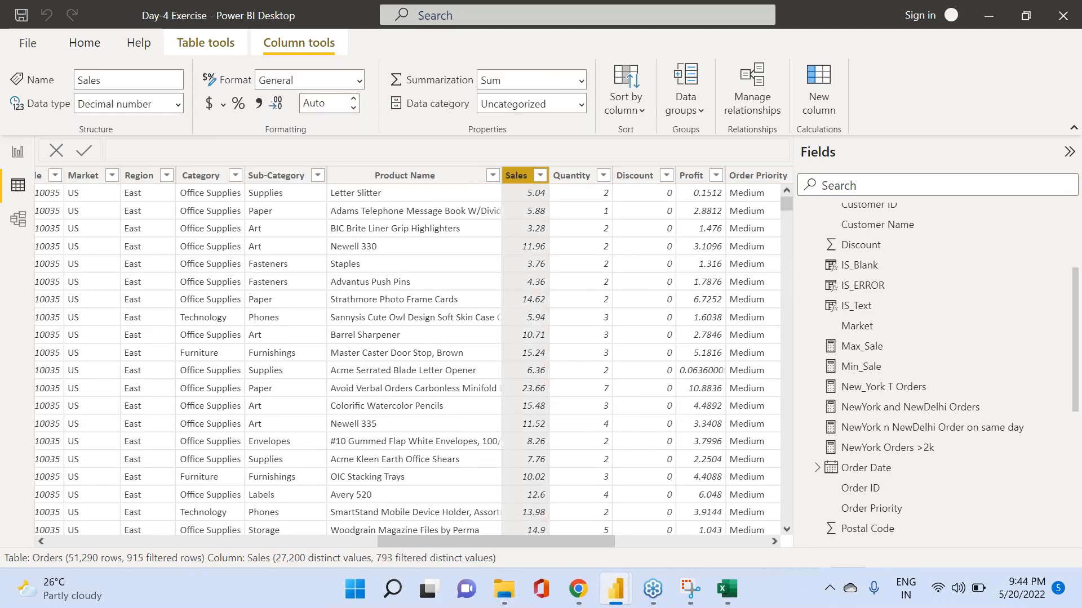
click(540, 175)
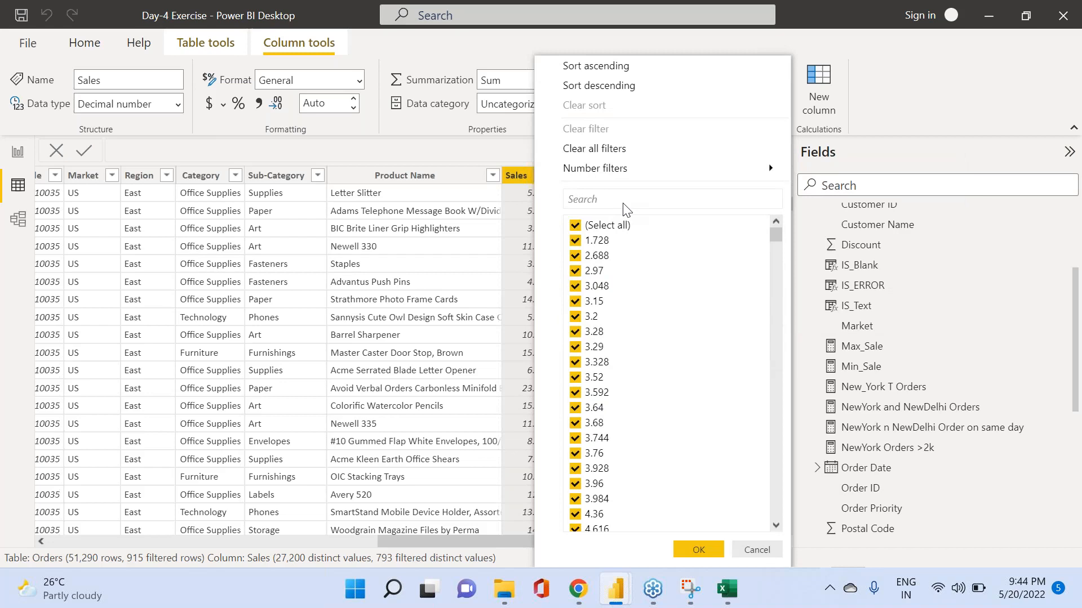
scroll(653, 260, down, 8)
scroll(654, 260, up, 8)
mouse_move(628, 169)
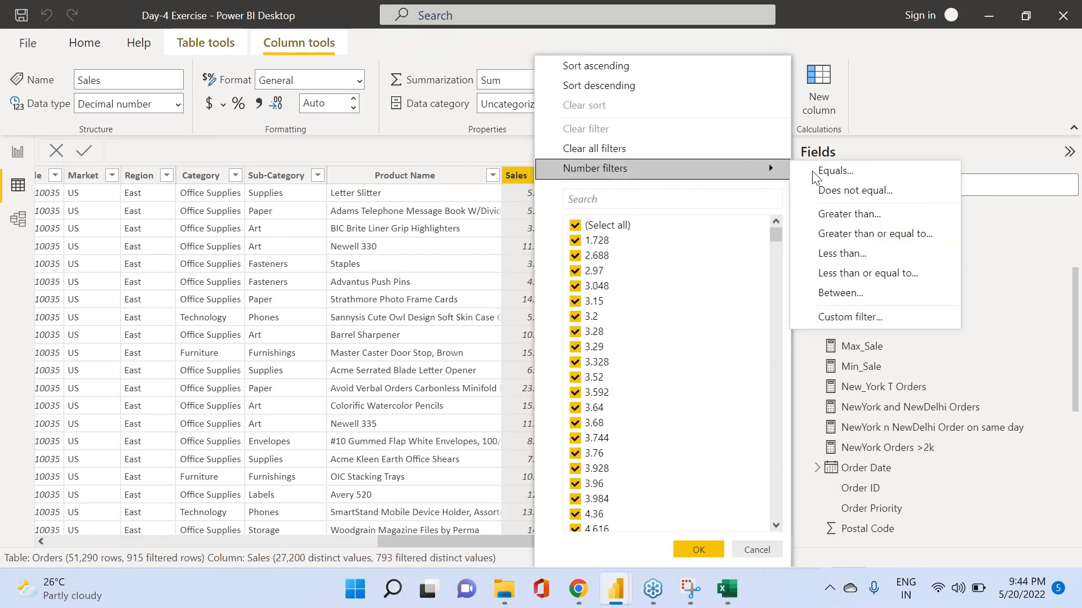
click(879, 214)
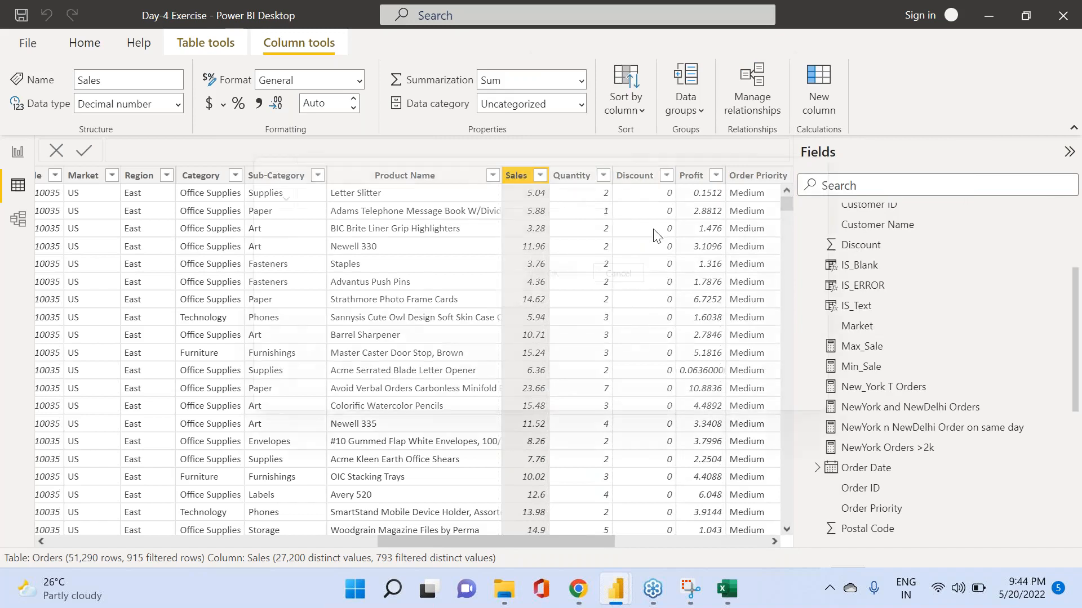
click(481, 258)
text(2000)
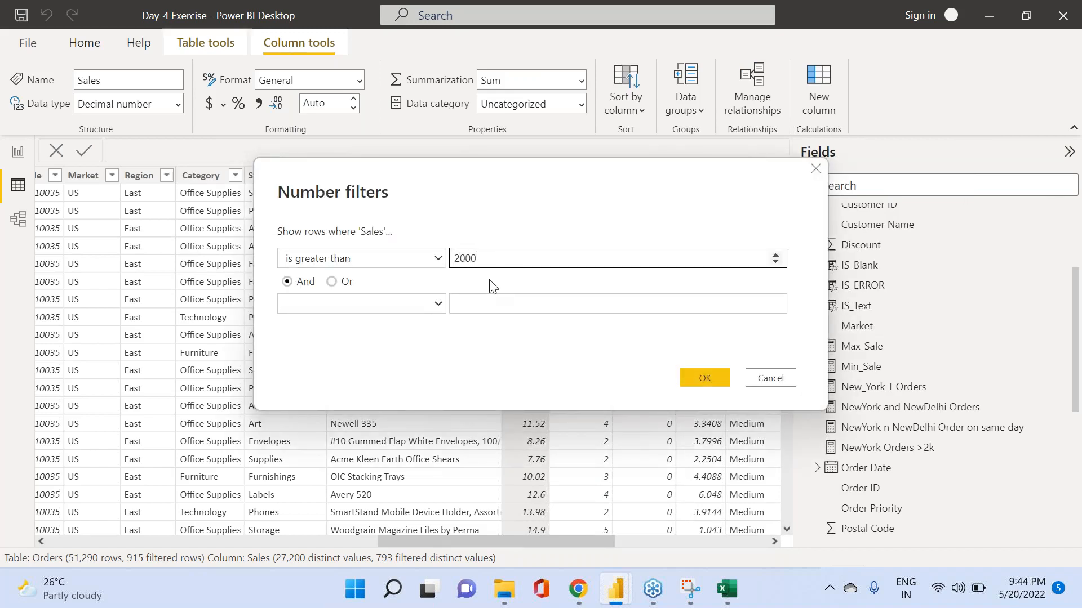
click(723, 382)
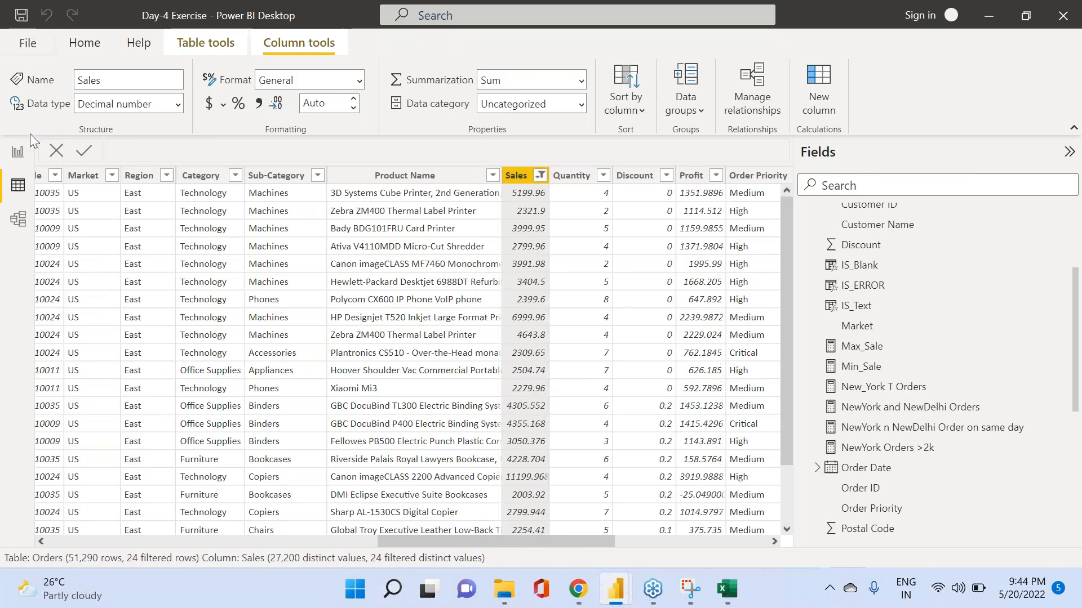
Compare the NewYork Orders >2k card on the report page with the filtered Orders rows.
click(20, 152)
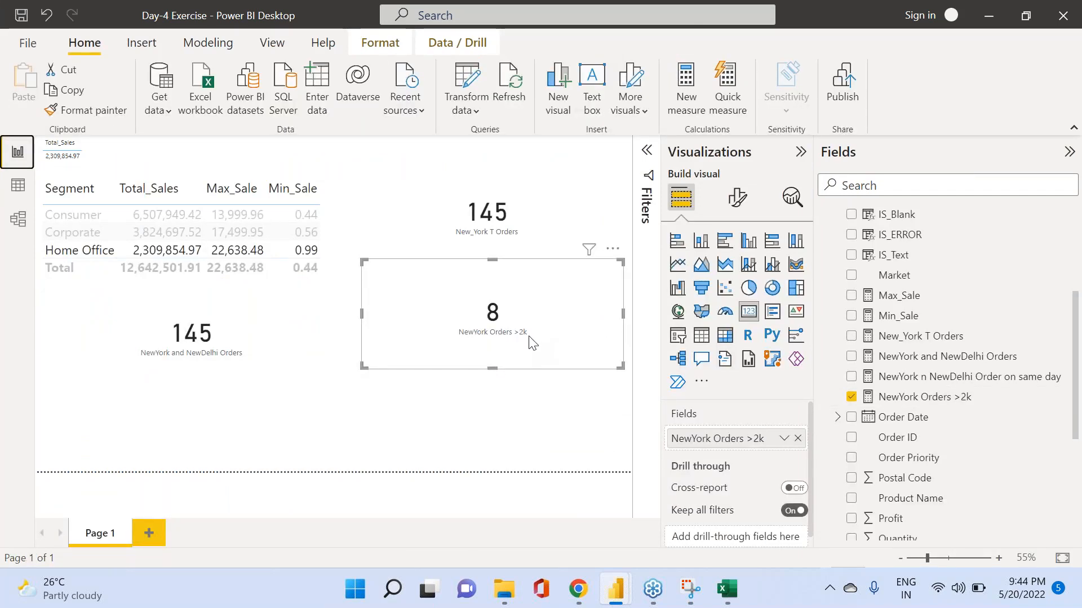
click(18, 184)
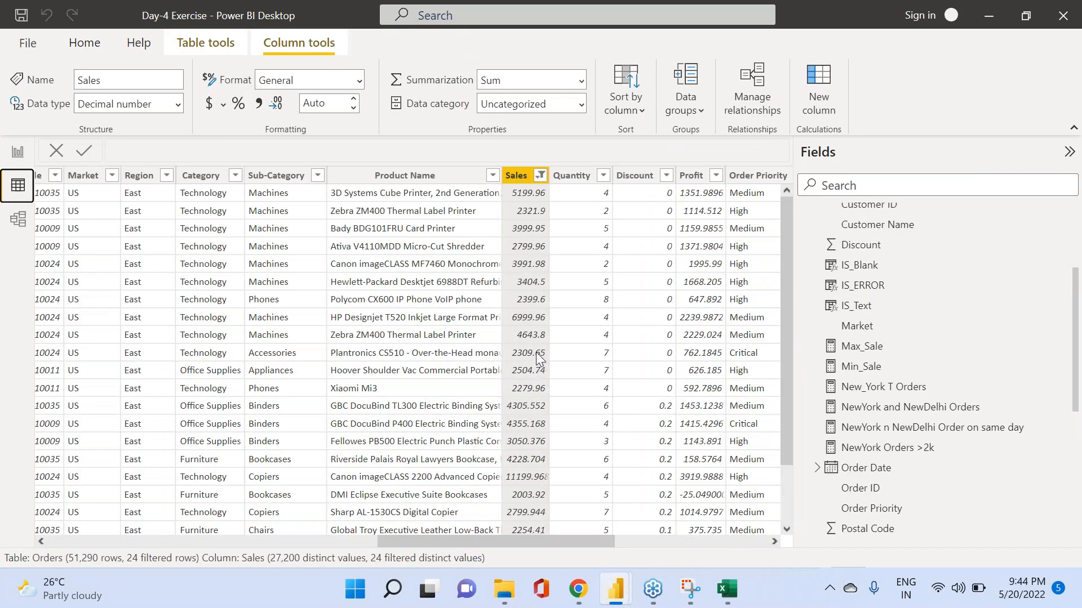
drag(476, 543, 262, 532)
click(18, 151)
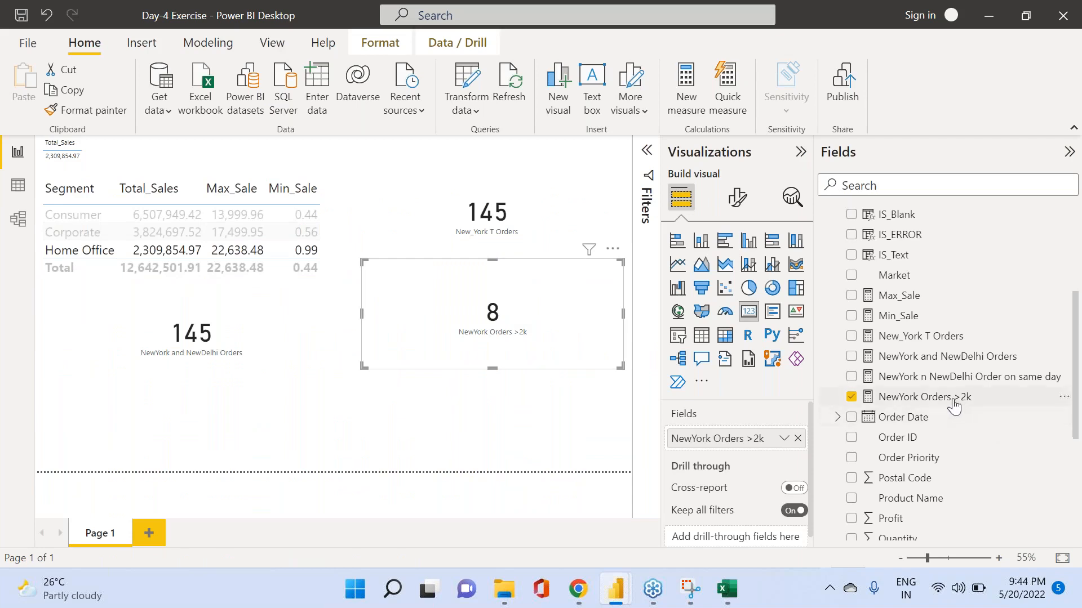
Review the full NewYork Orders >2k formula and the options of that field on the card.
click(929, 398)
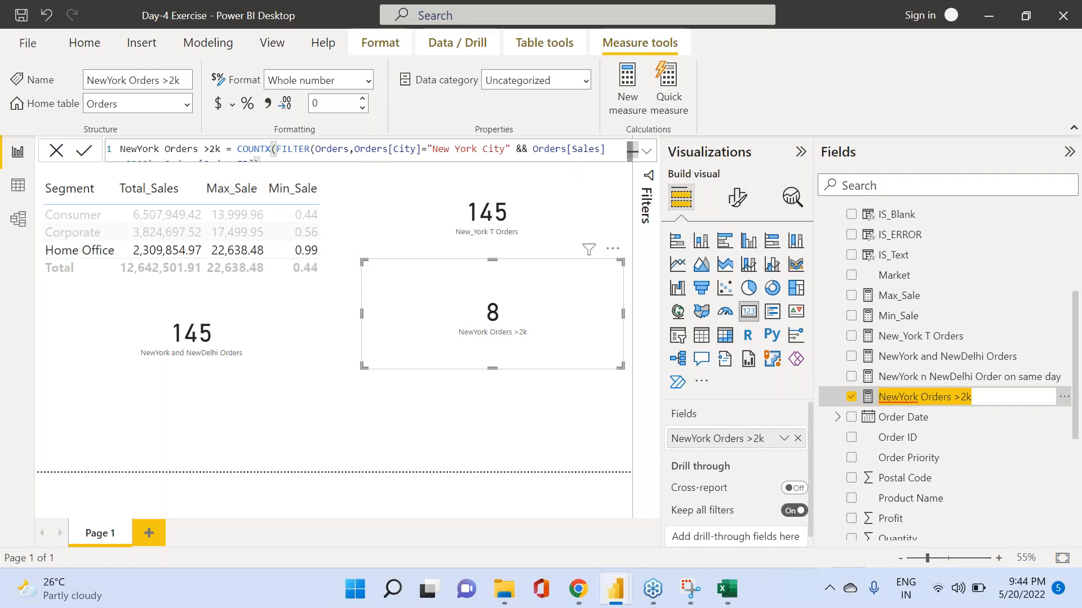
click(647, 152)
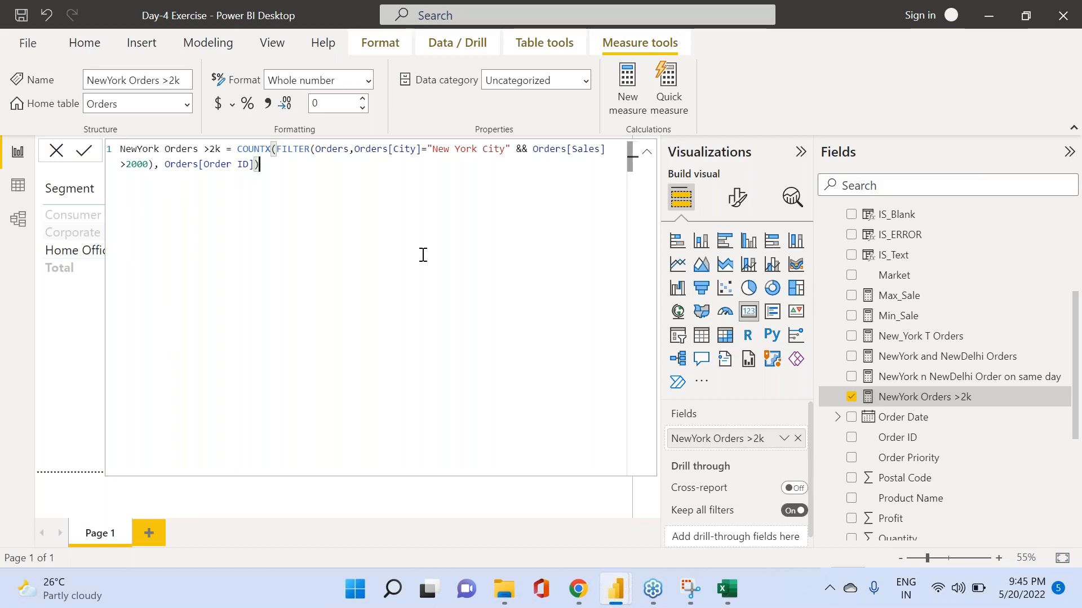
click(648, 153)
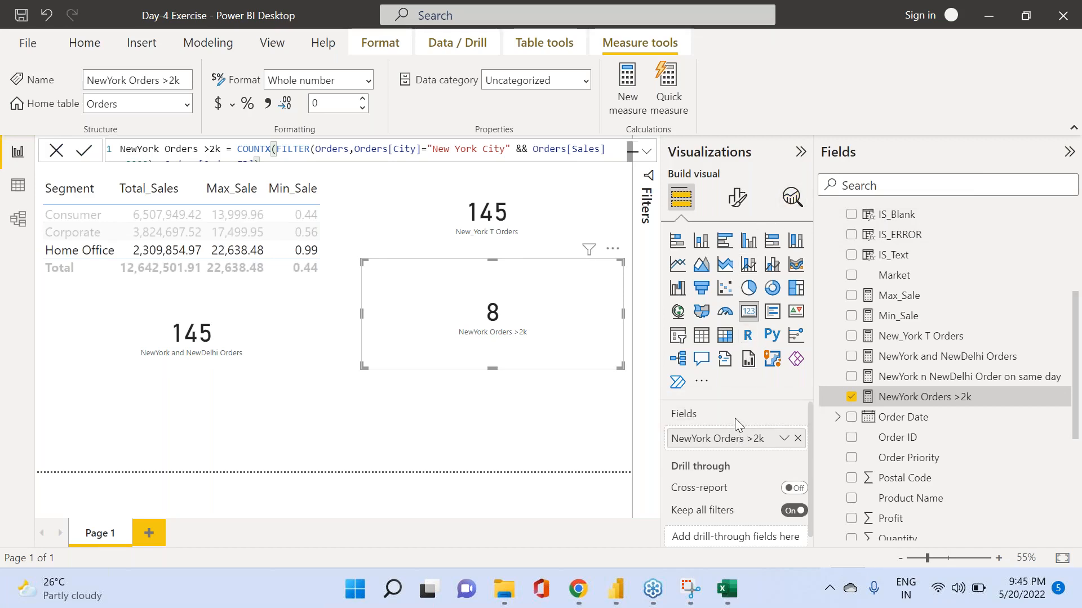
click(783, 439)
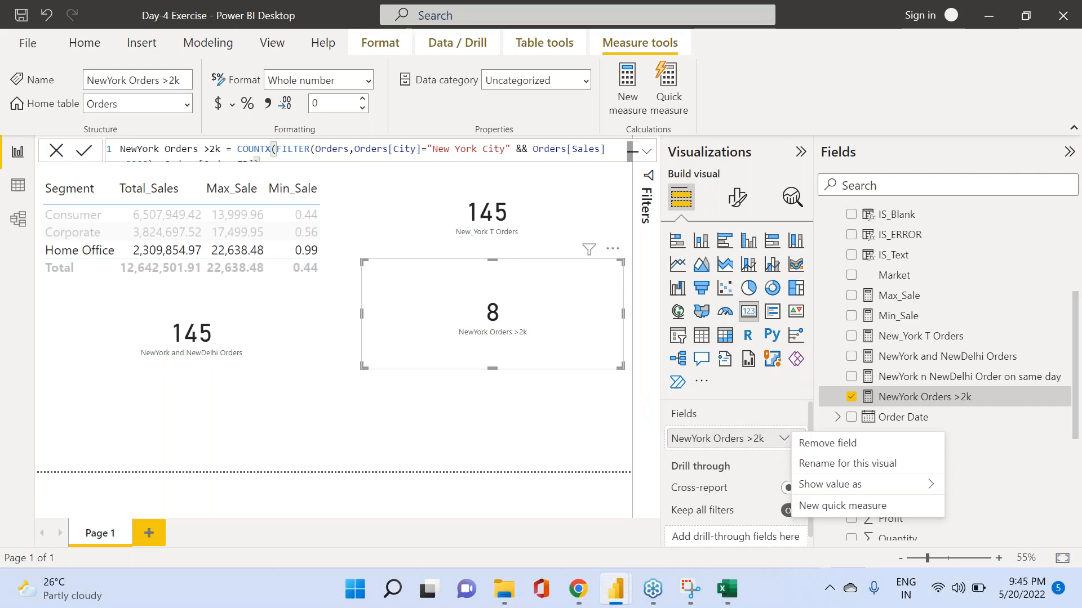
mouse_move(826, 487)
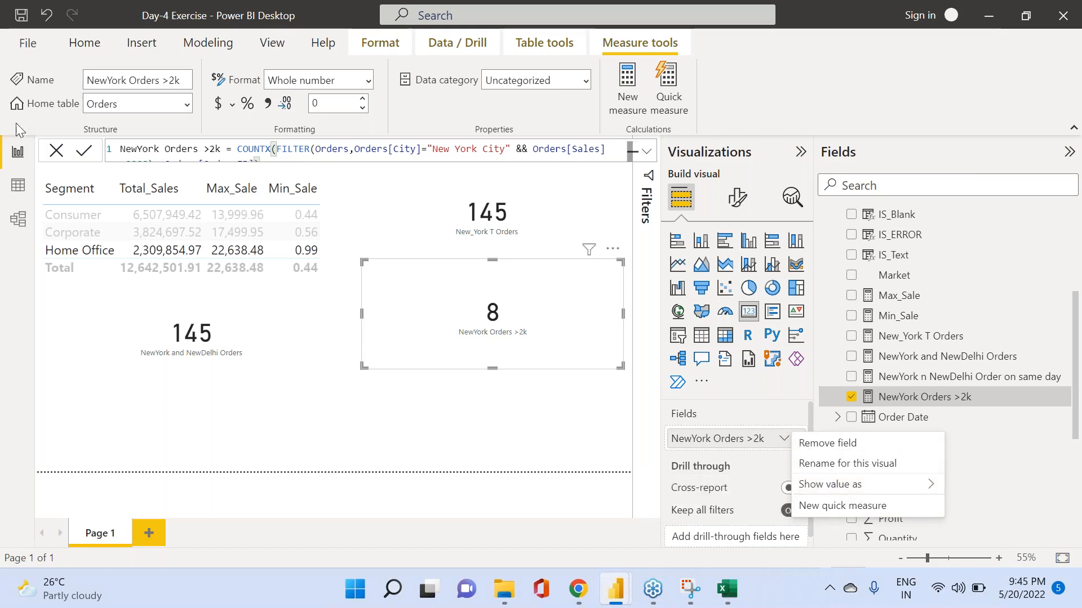
Inspect the City and Order ID columns of the filtered Orders rows.
click(12, 187)
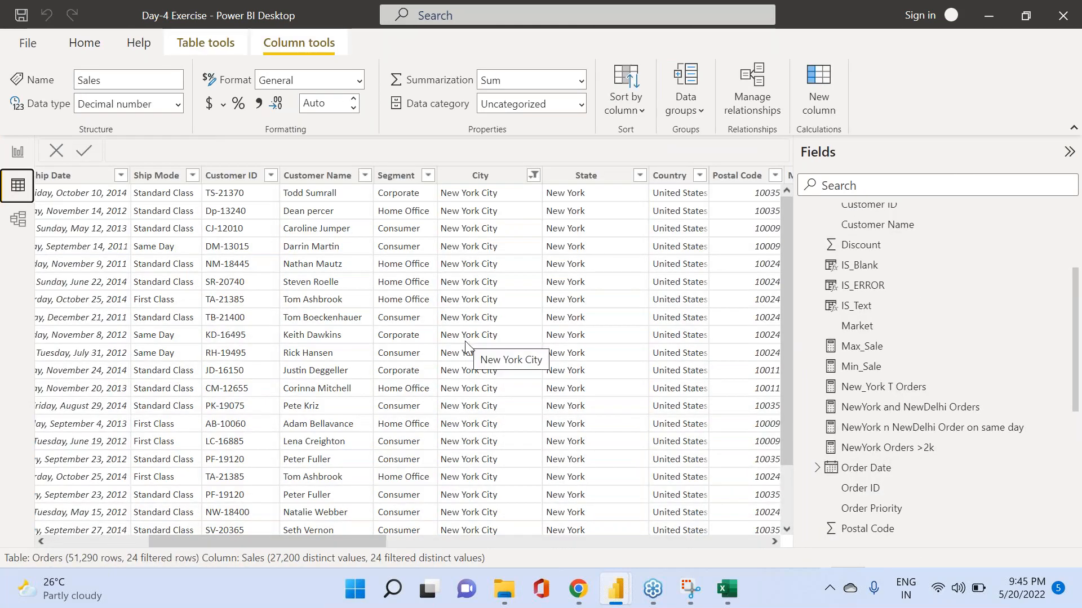
drag(353, 542, 381, 539)
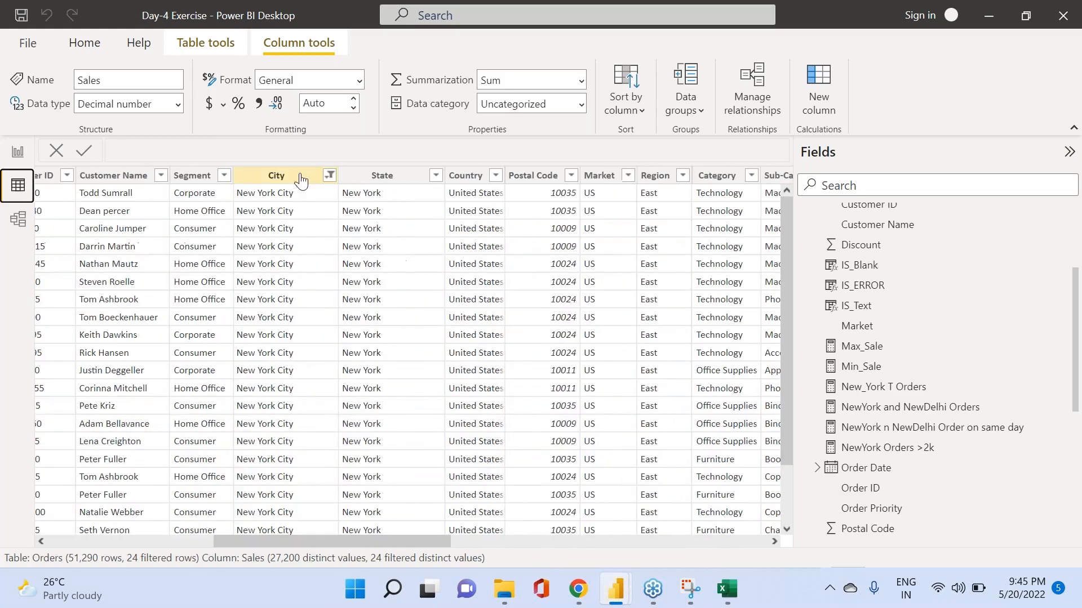
click(301, 180)
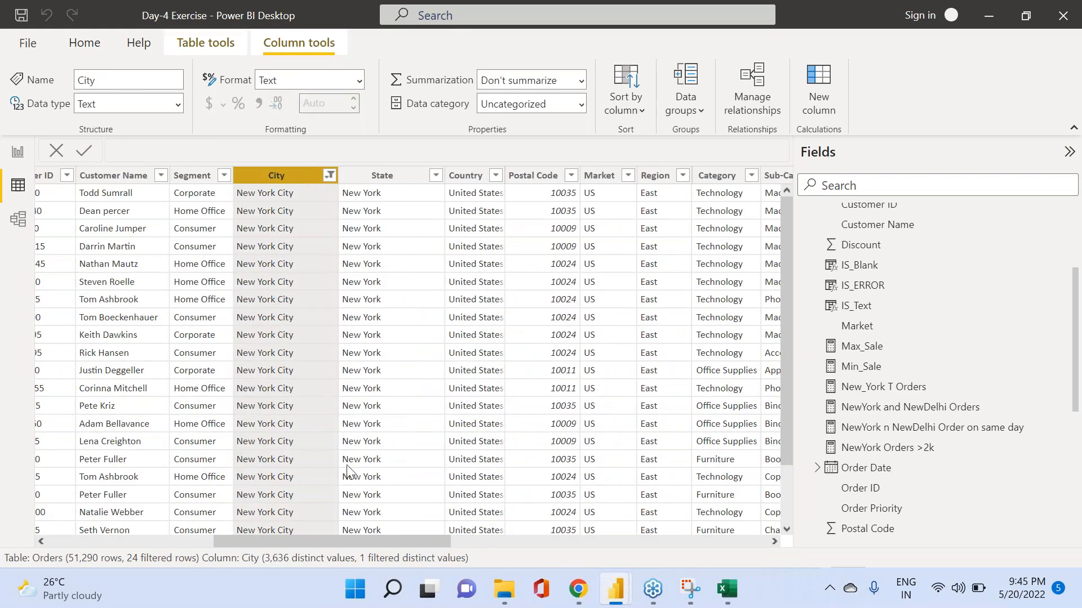
drag(366, 540, 197, 541)
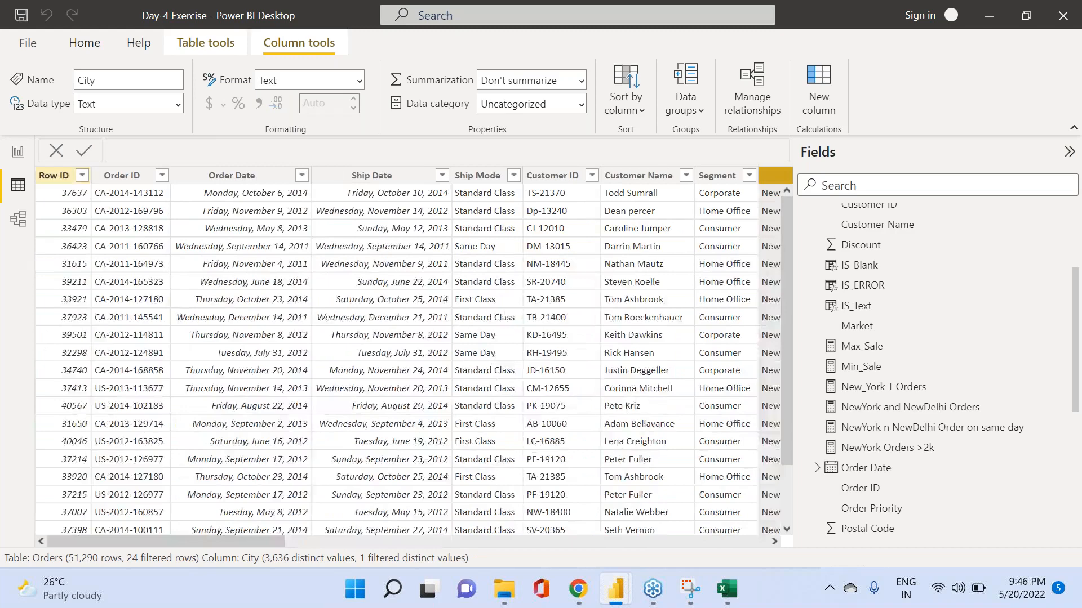
click(137, 179)
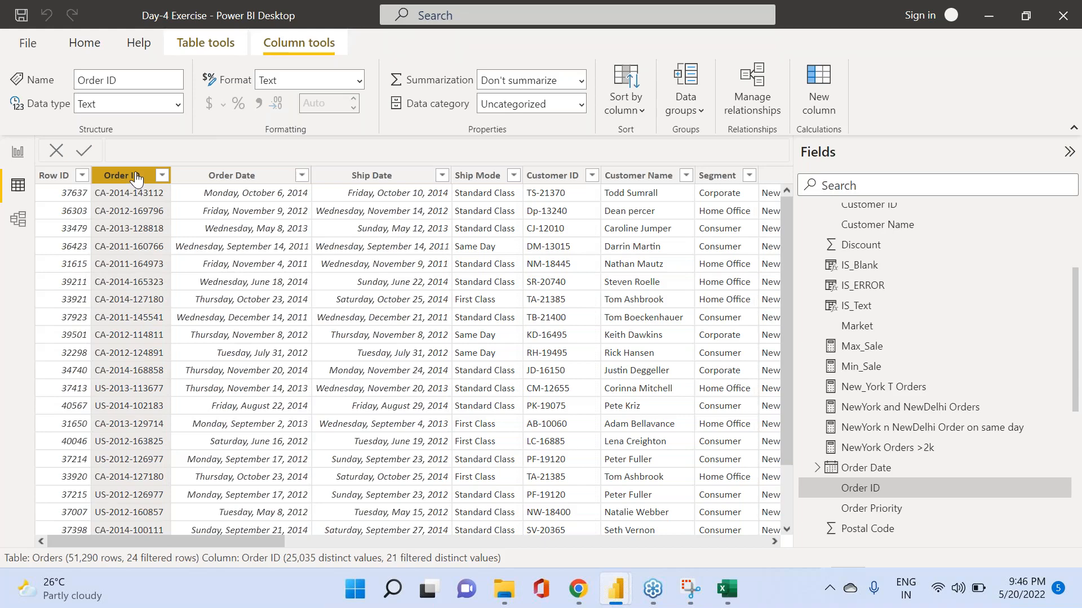
Recheck the NewYork Orders >2k formula on the report page, then return to the Orders table and its field list.
click(20, 152)
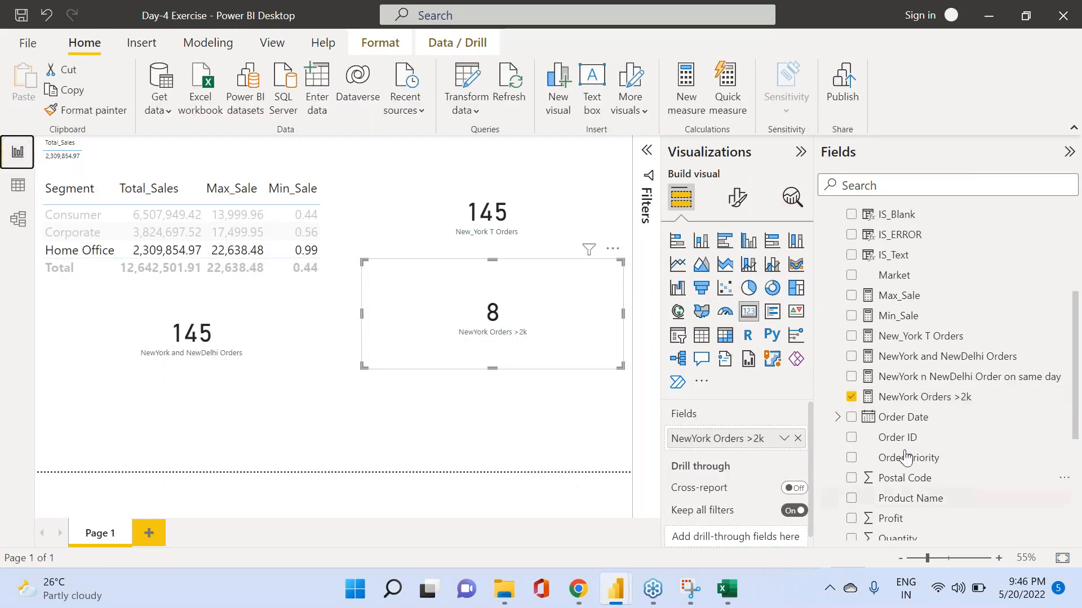
click(900, 398)
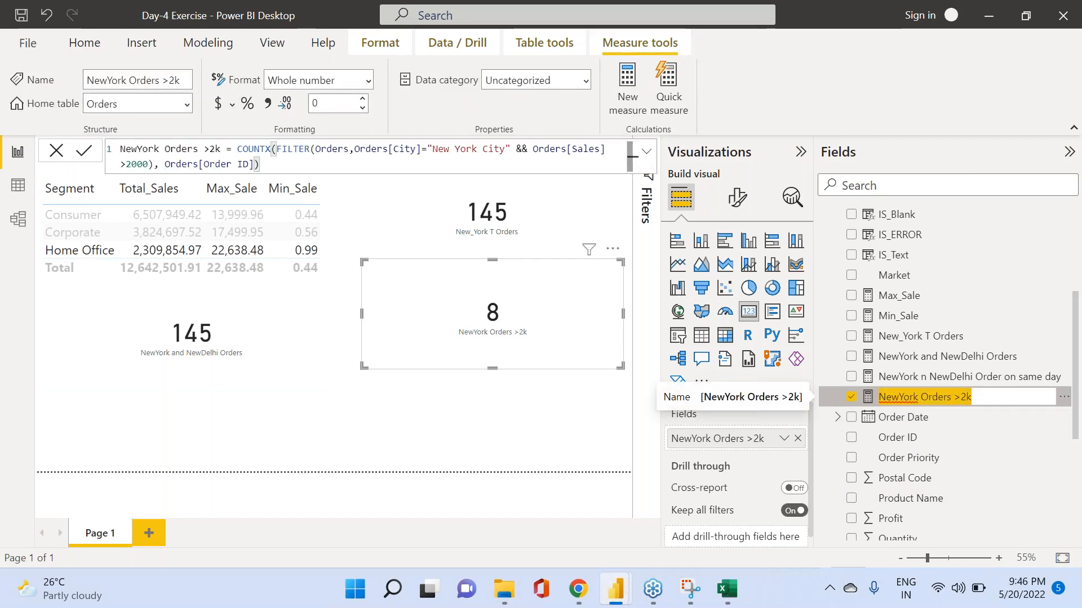
scroll(918, 389, up, 3)
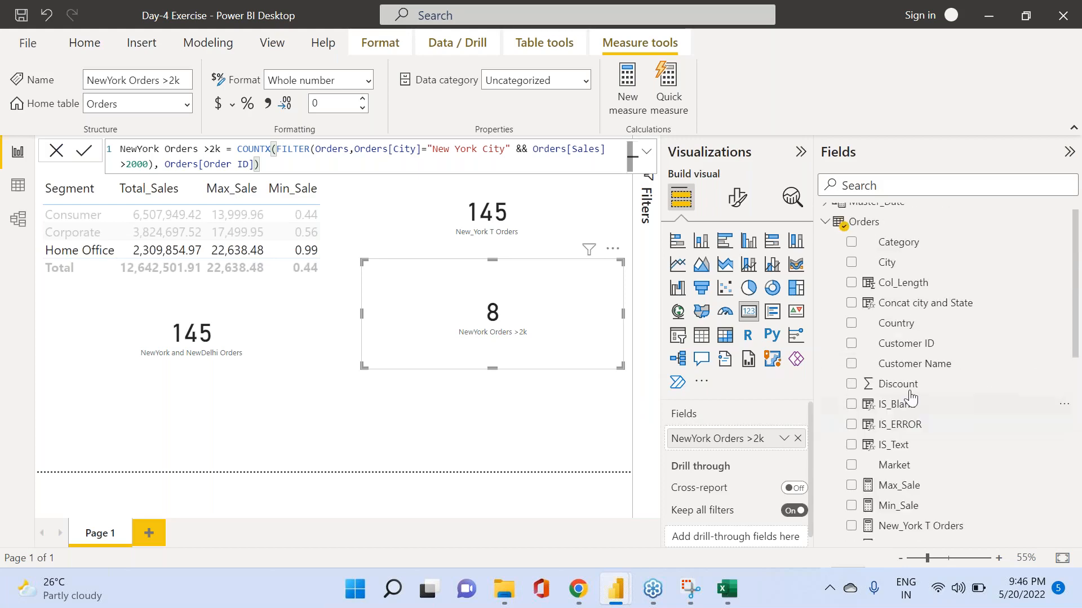
scroll(911, 394, up, 1)
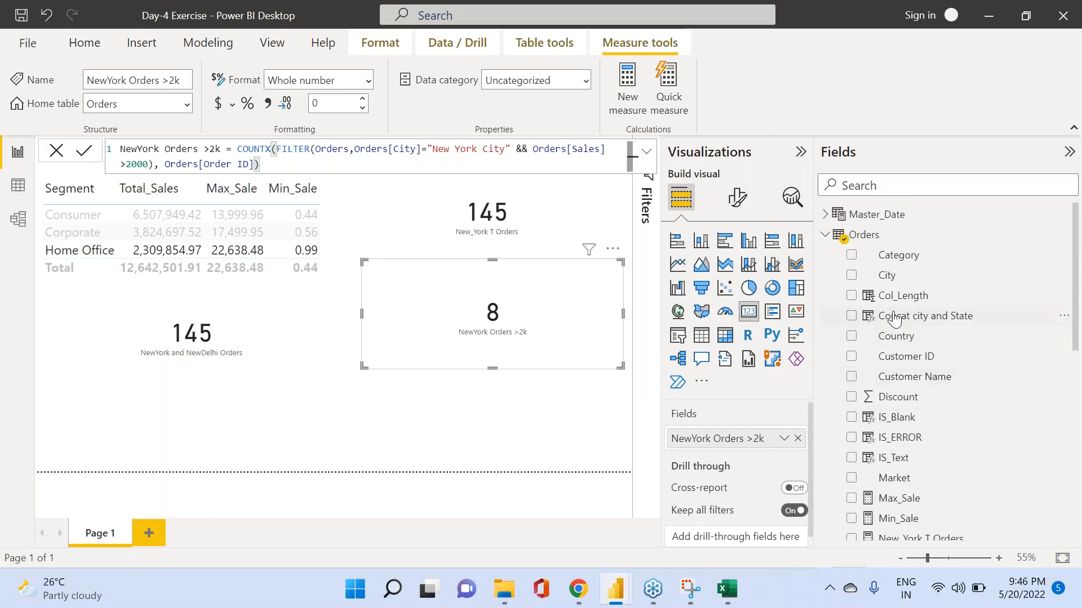
click(17, 185)
scroll(1048, 417, up, 3)
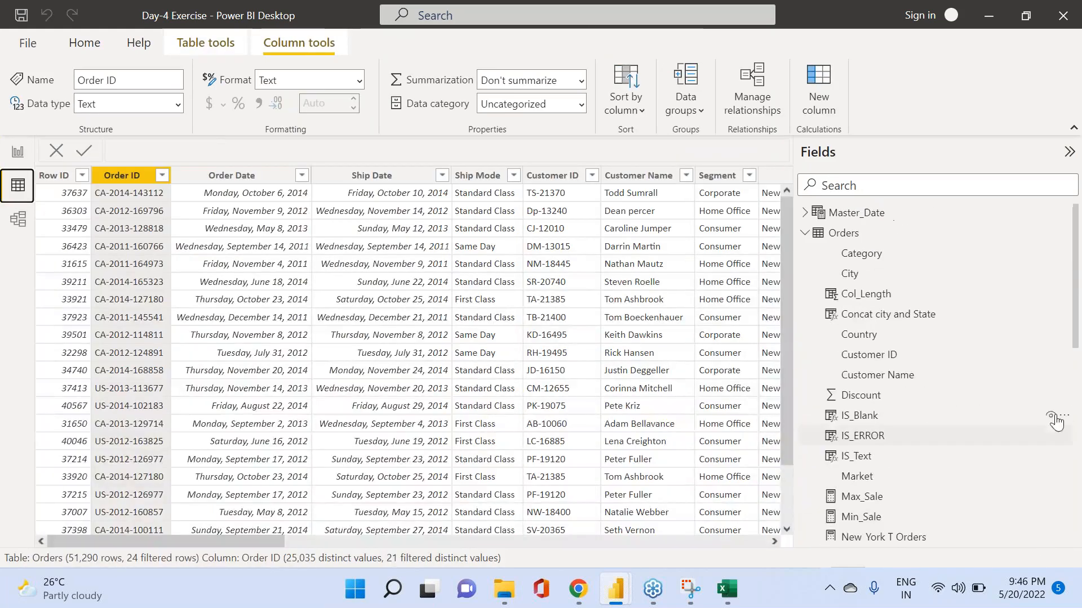
Start a new measure in the Orders table.
right_click(844, 237)
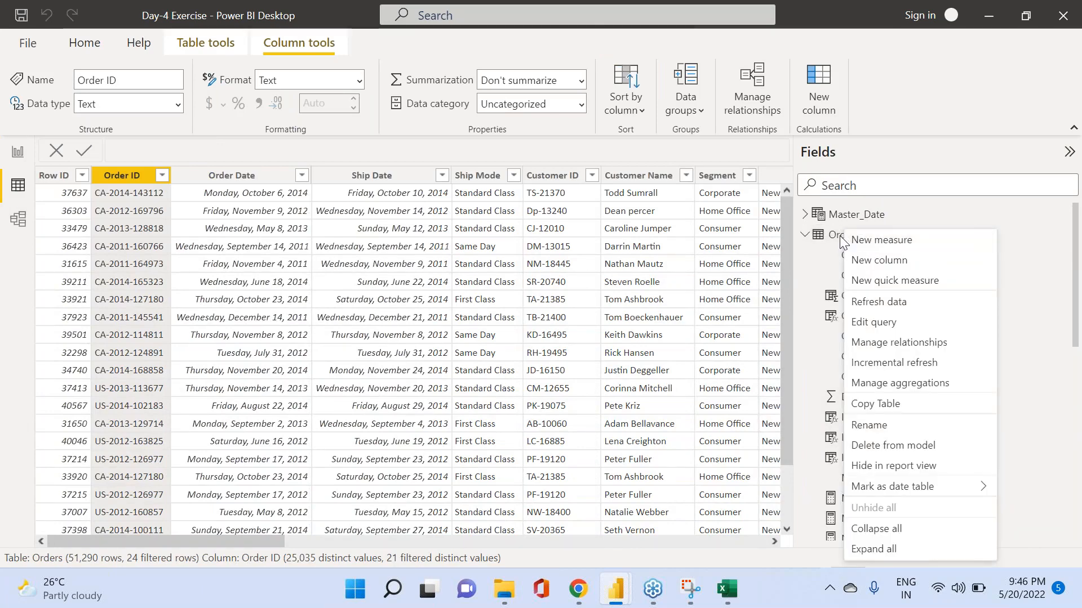
click(836, 235)
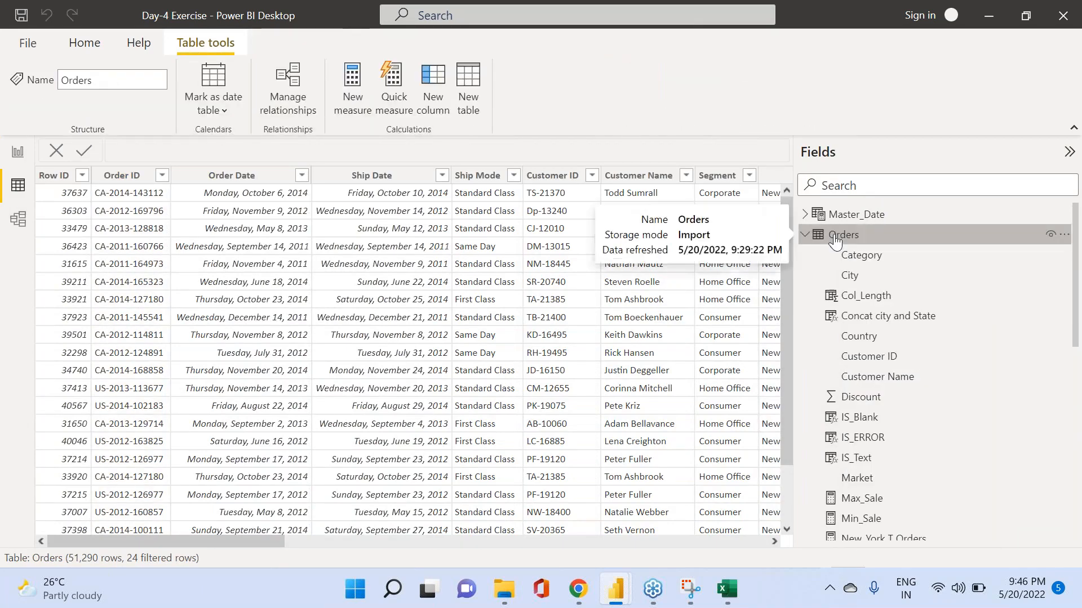
right_click(836, 236)
click(836, 237)
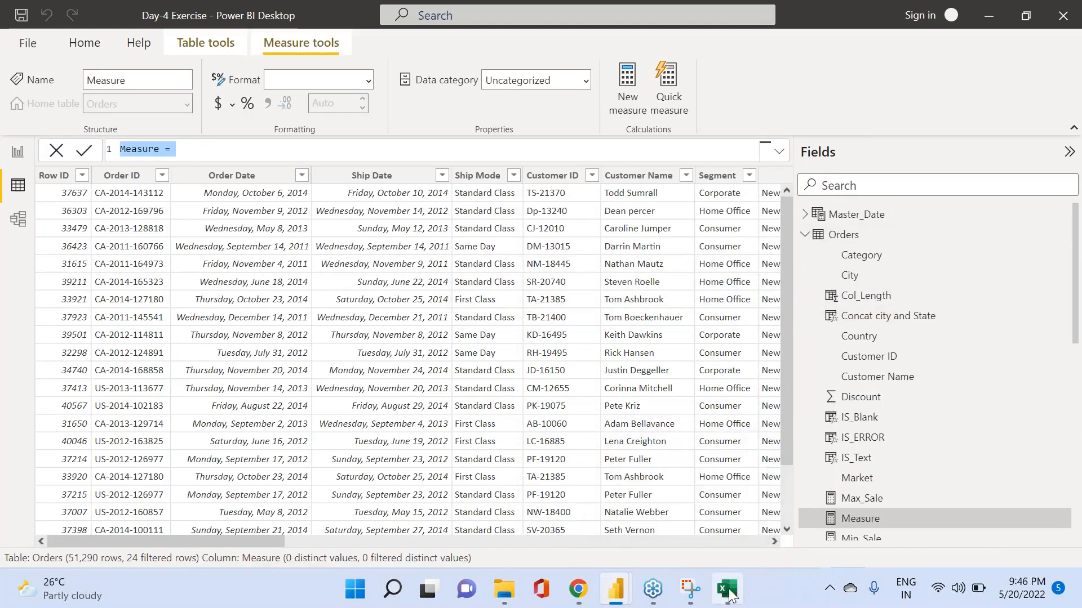
Switch to the Snipping Tool and bring its screenshot of the SUMX sales formulas fully into view.
mouse_move(664, 590)
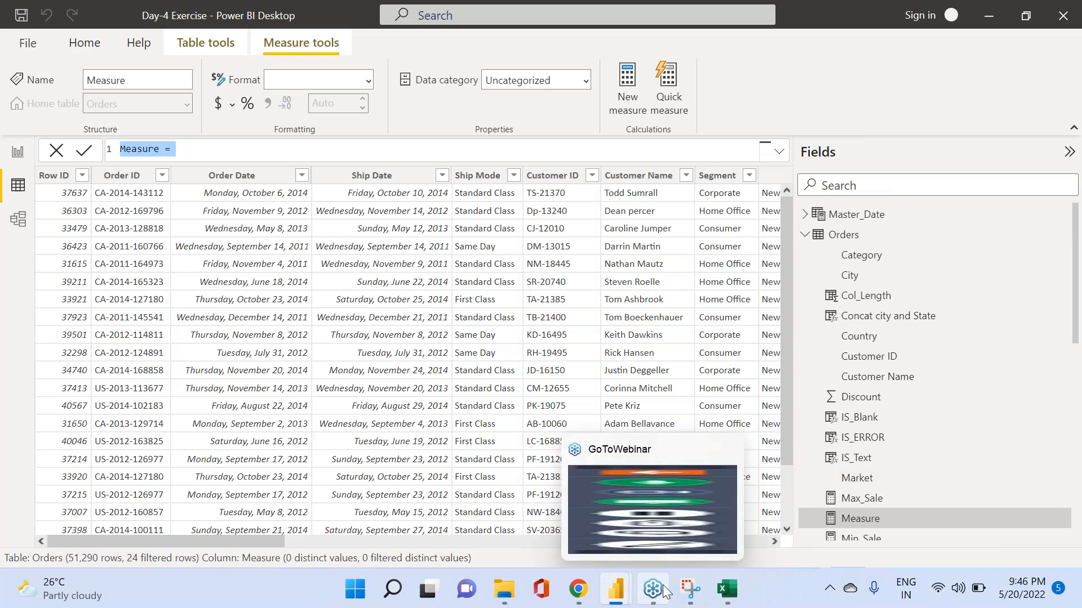
click(696, 589)
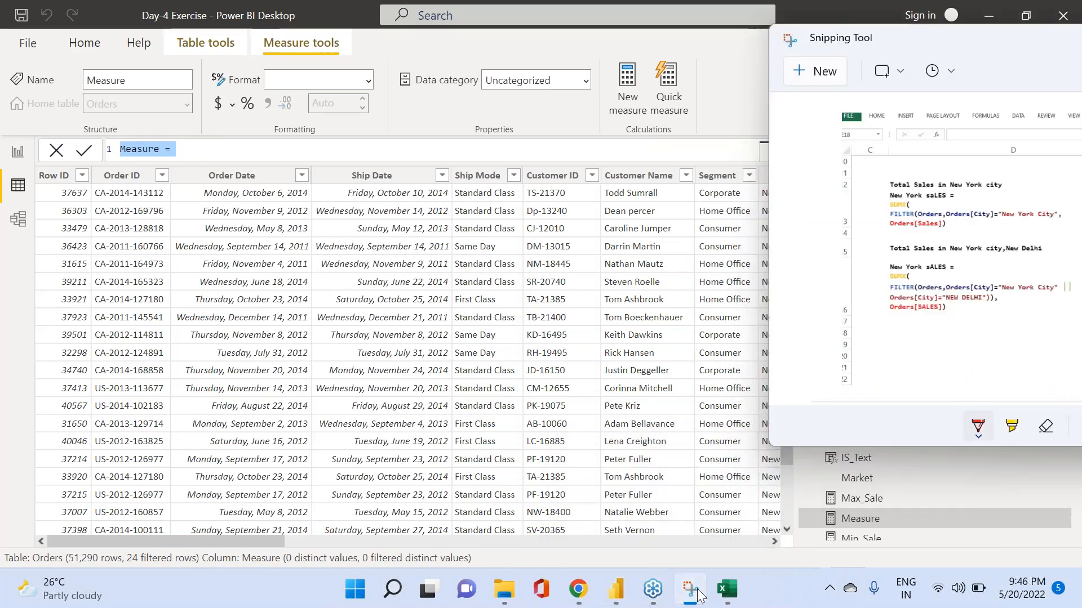
click(698, 589)
click(698, 589)
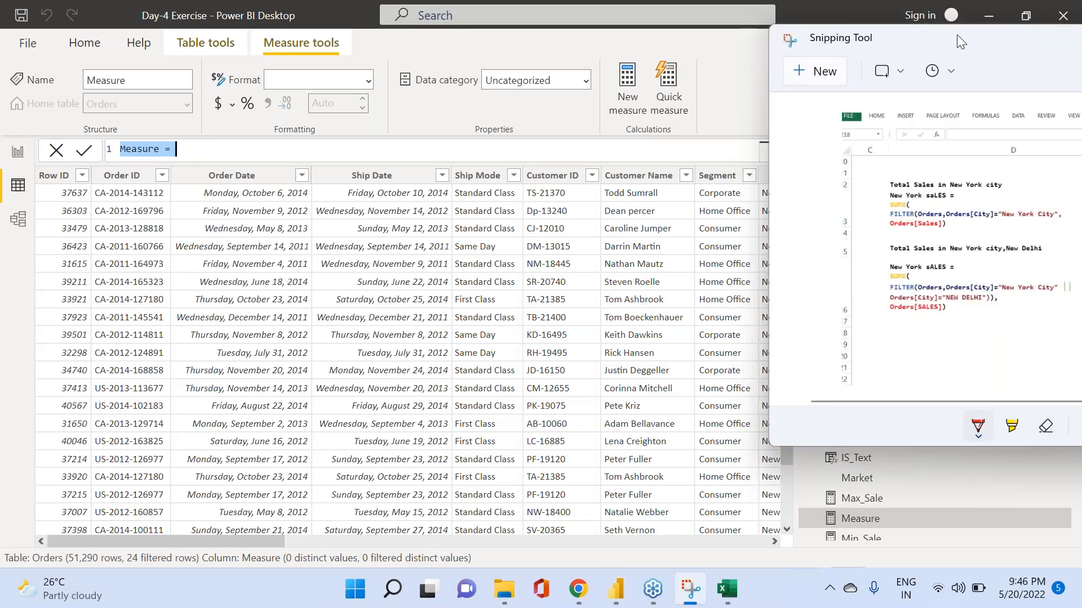
drag(956, 35, 461, 36)
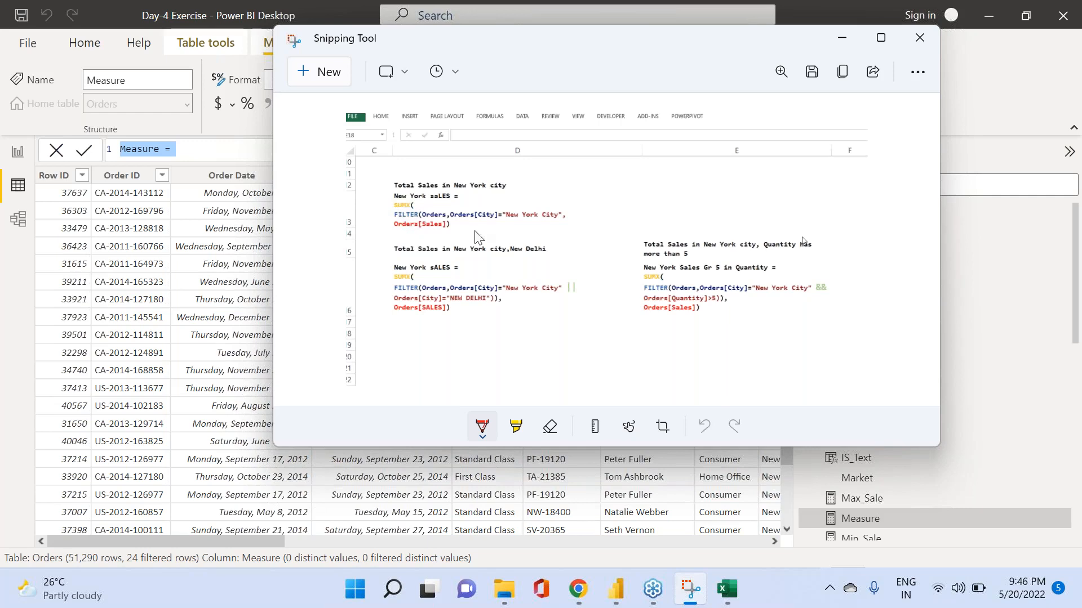
click(429, 224)
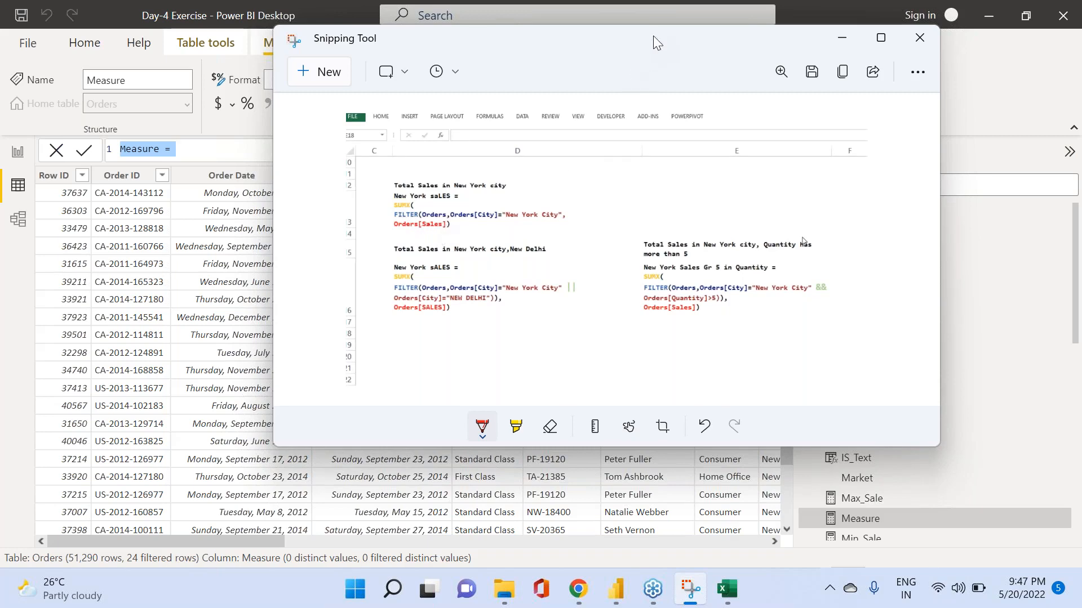
drag(655, 57, 657, 174)
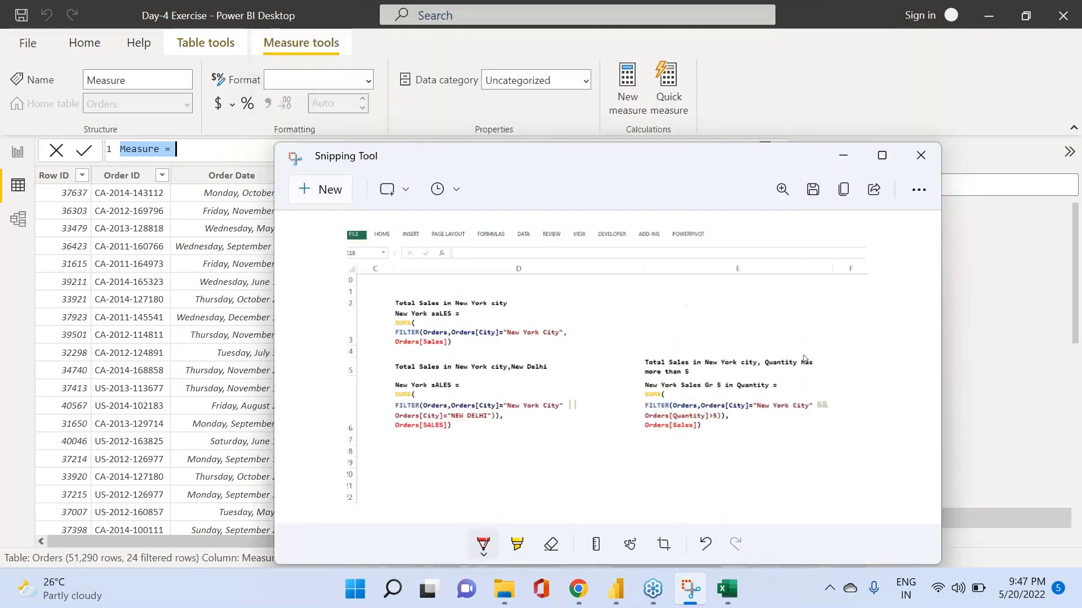
Check the Max_Sale measure and the Orders field list in Power BI, and look at the SUMX screenshot again.
click(15, 192)
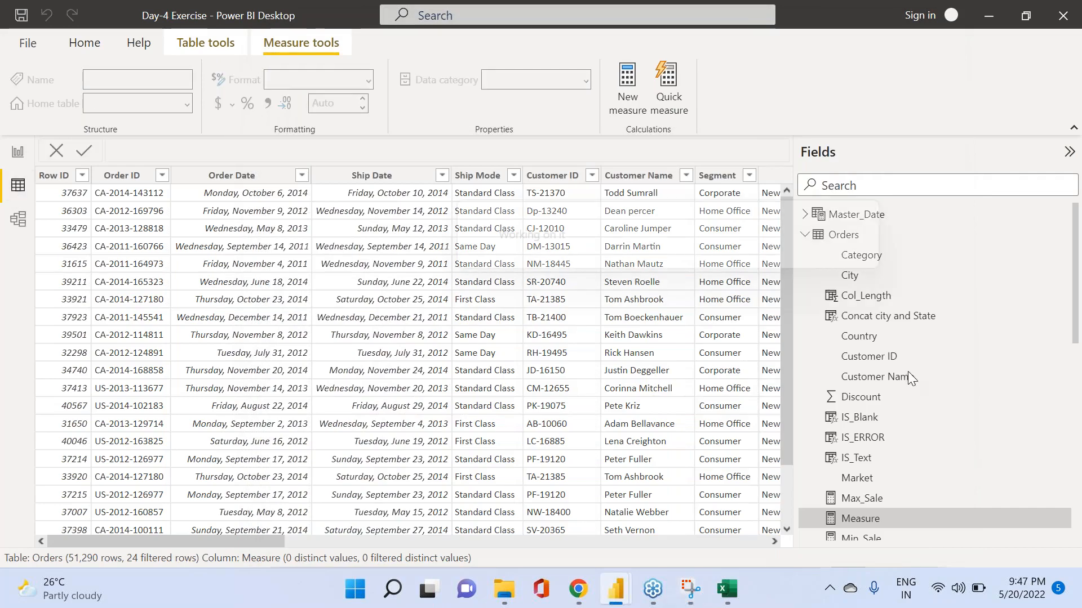
scroll(868, 507, down, 2)
scroll(867, 394, down, 1)
click(866, 350)
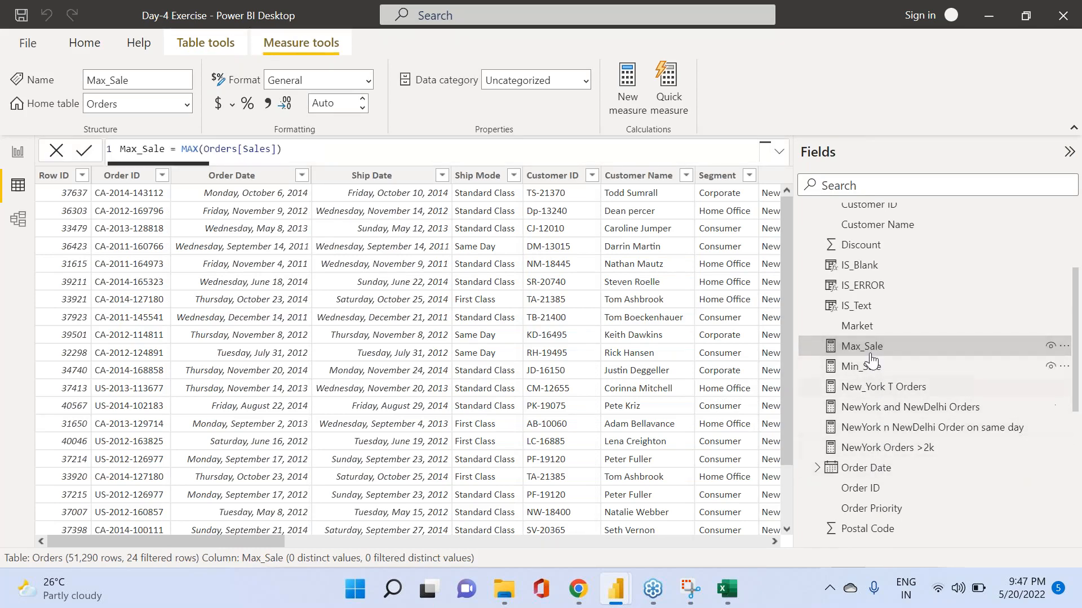
scroll(885, 308, up, 3)
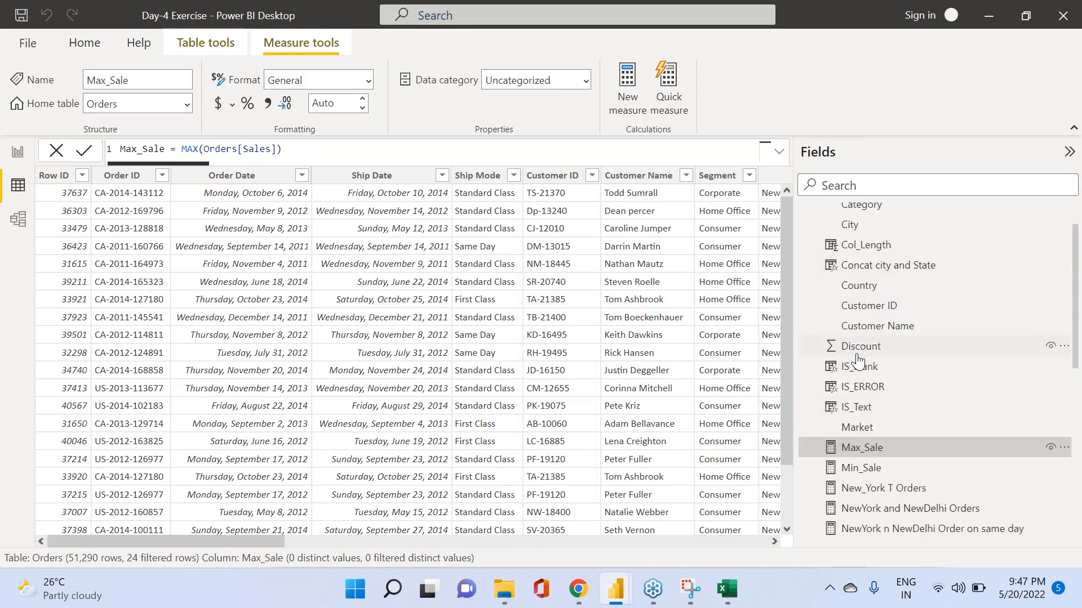
click(688, 590)
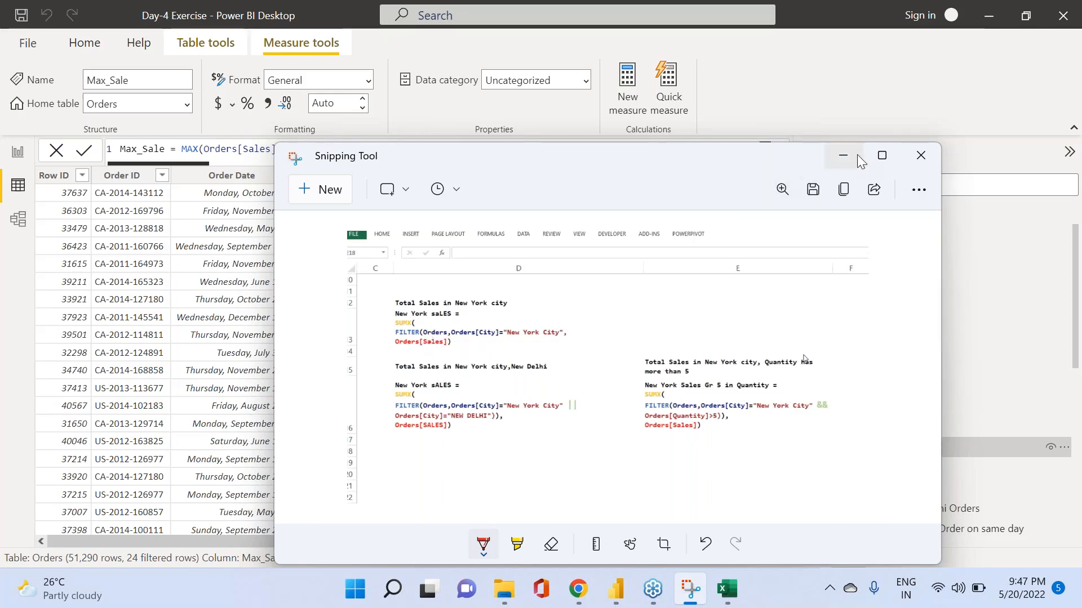
click(843, 156)
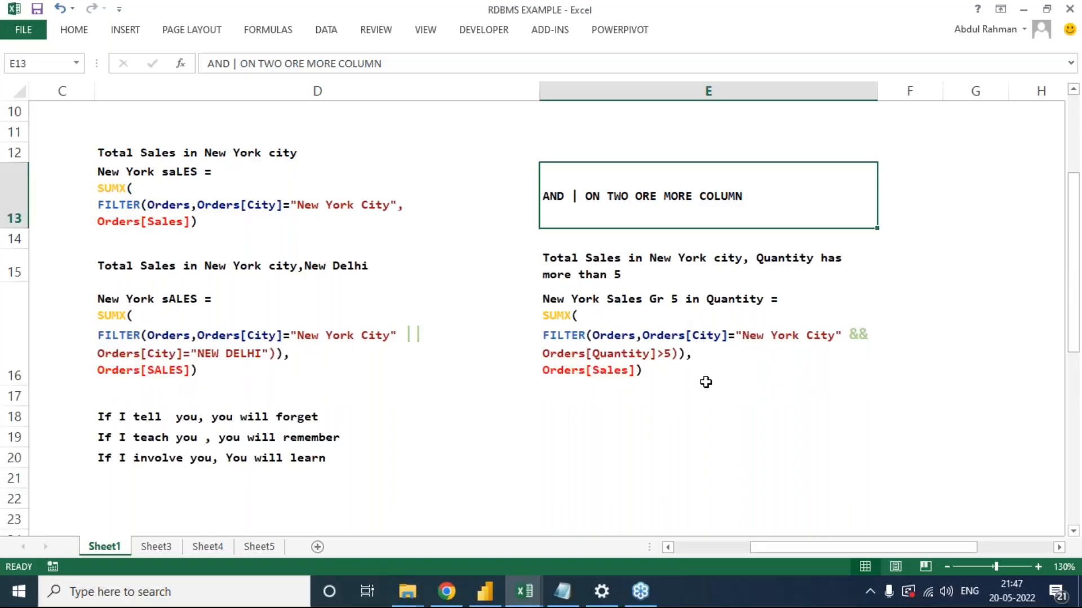
click(667, 411)
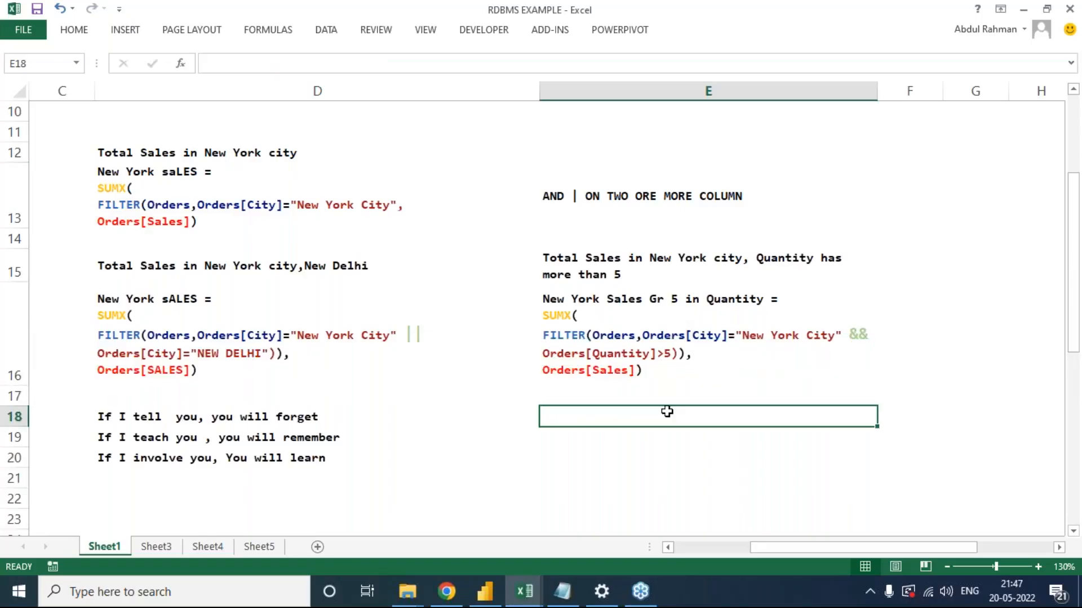
click(849, 150)
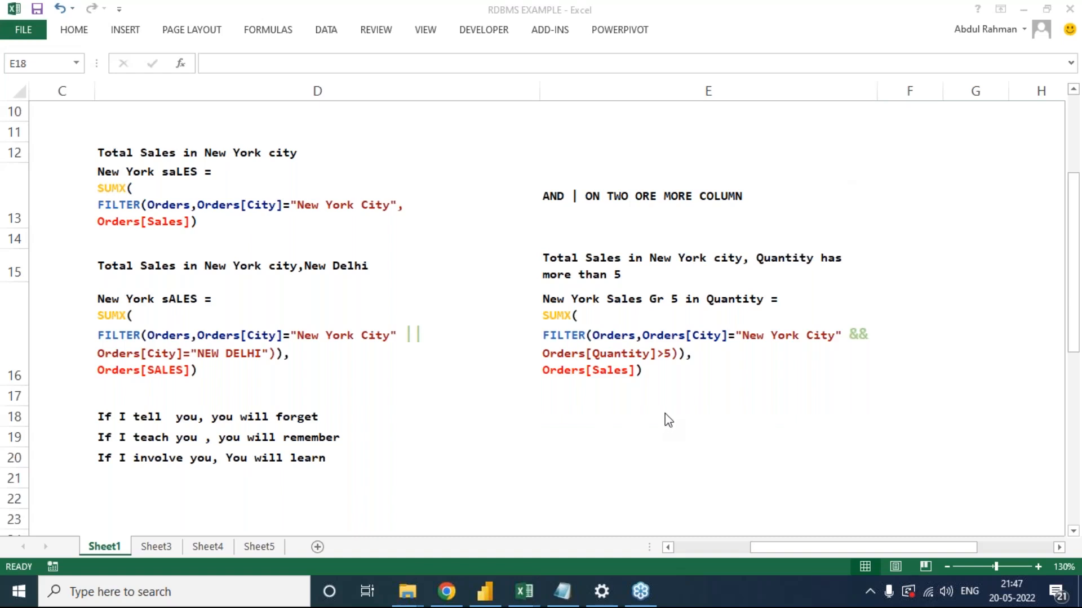
click(687, 408)
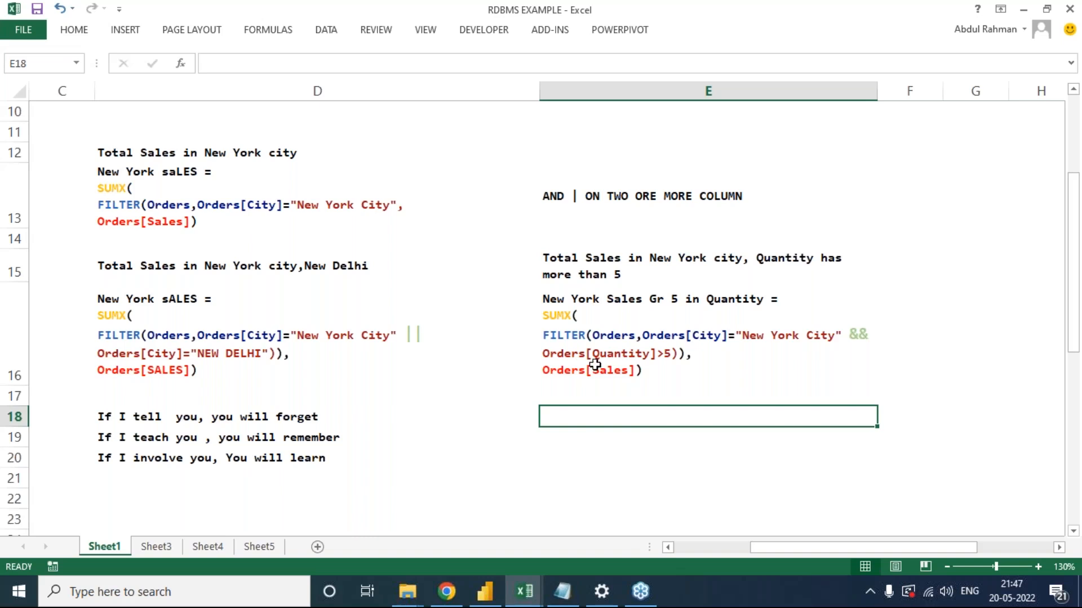
click(1071, 148)
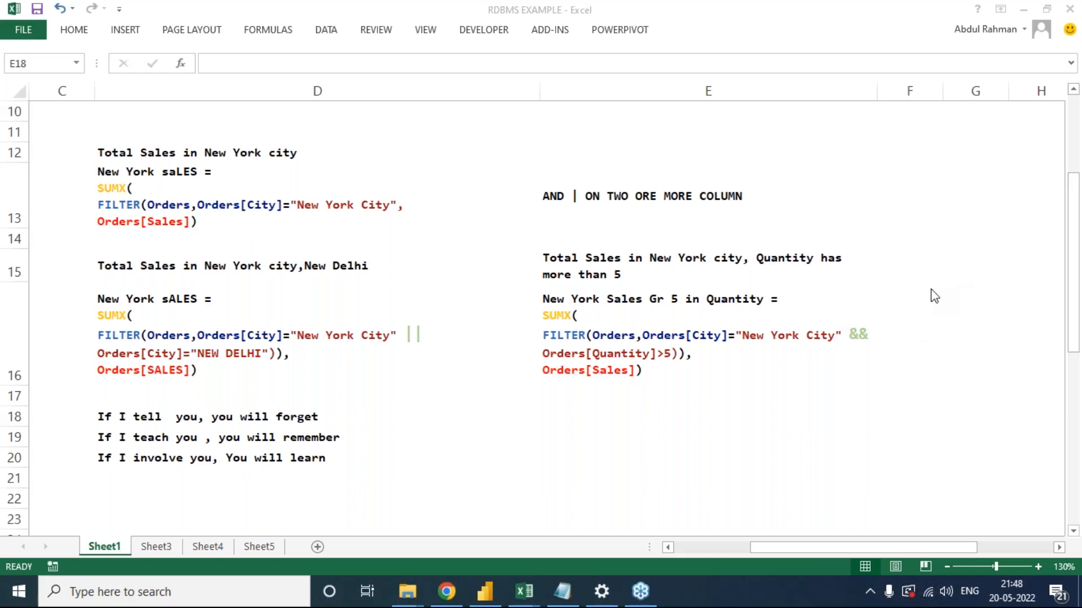
Switch to the Links file in Notepad, select the GDrive folder link, and return to the Excel workbook.
click(562, 591)
click(562, 82)
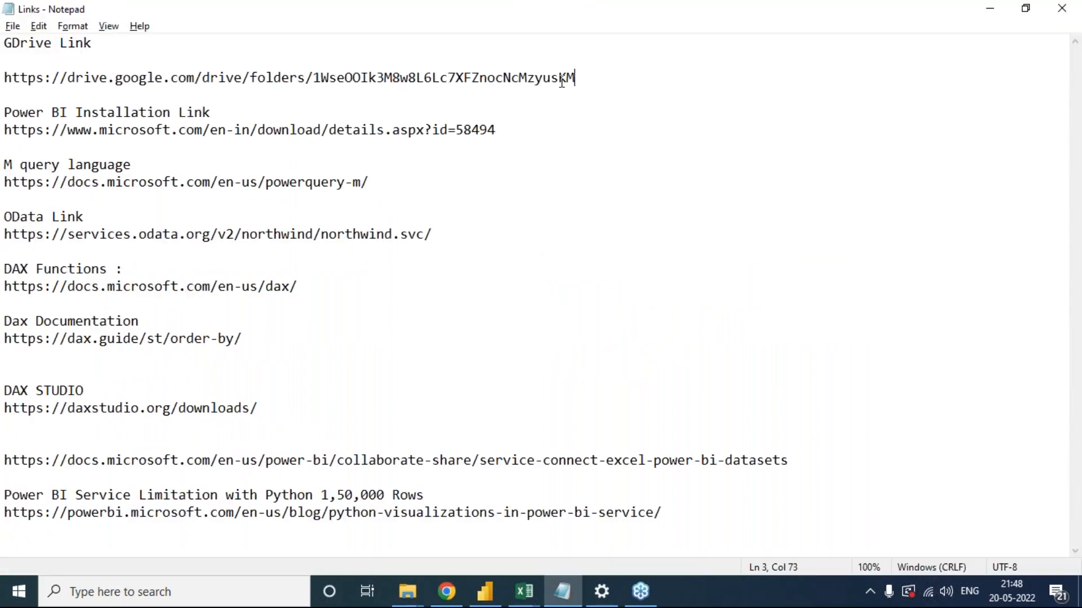
drag(562, 82, 3, 79)
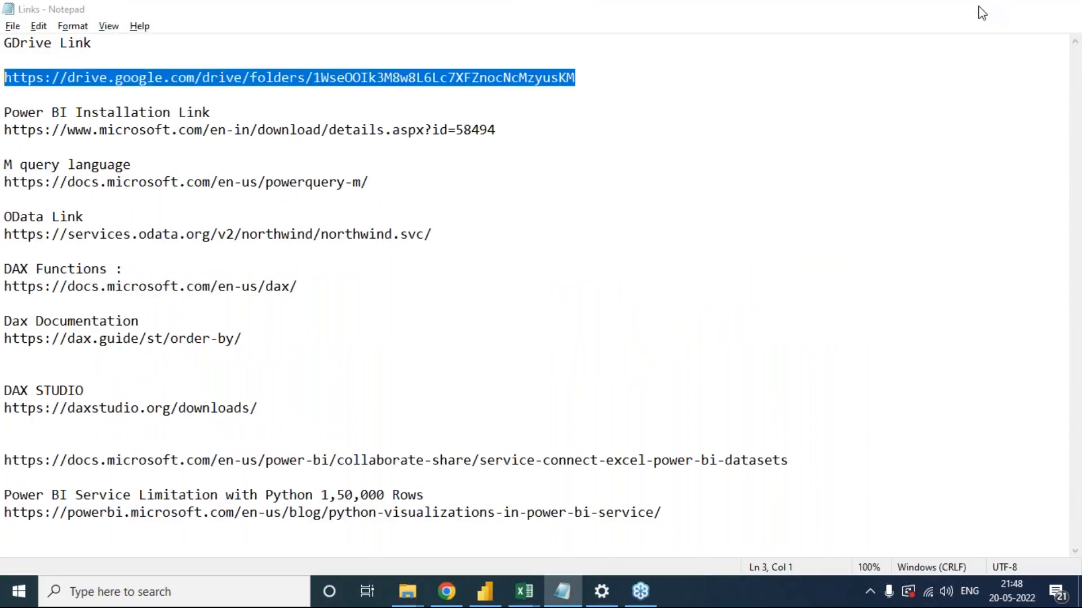
click(982, 12)
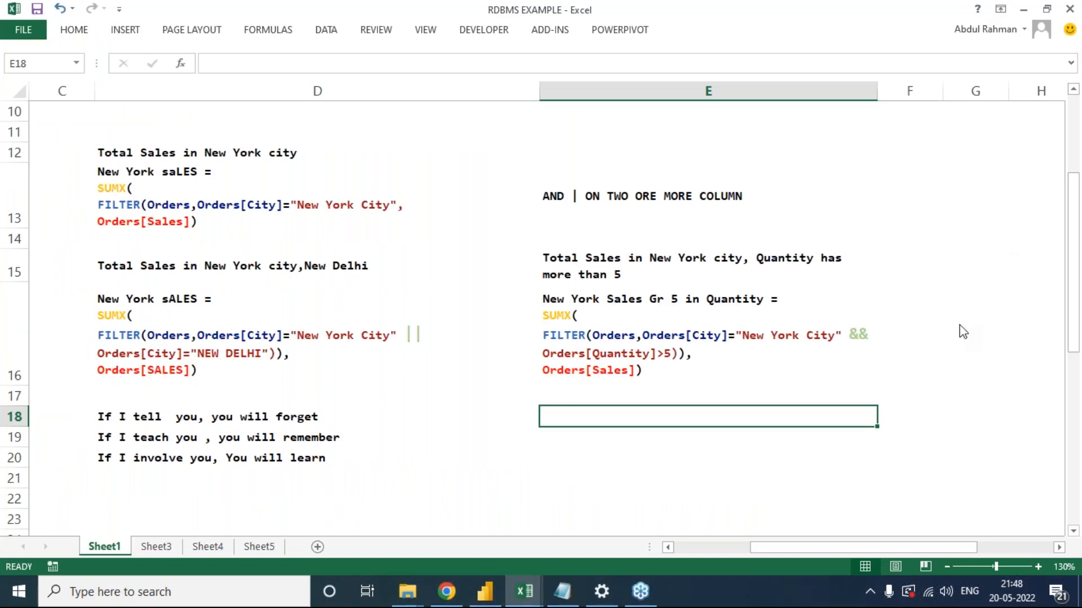
click(1066, 198)
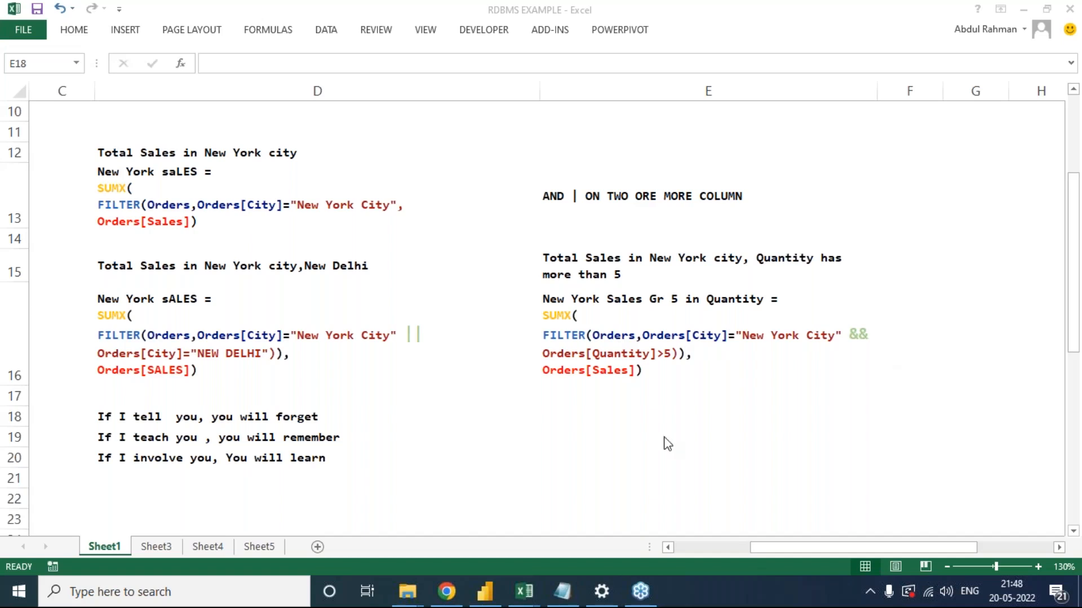
click(704, 420)
scroll(703, 433, down, 2)
scroll(703, 432, down, 1)
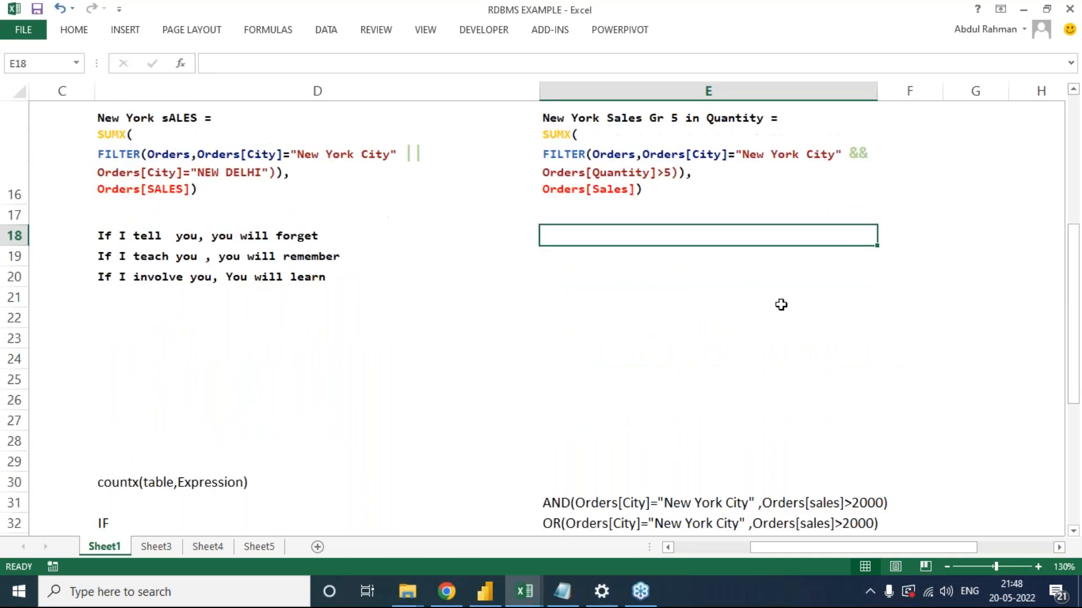
scroll(780, 304, up, 2)
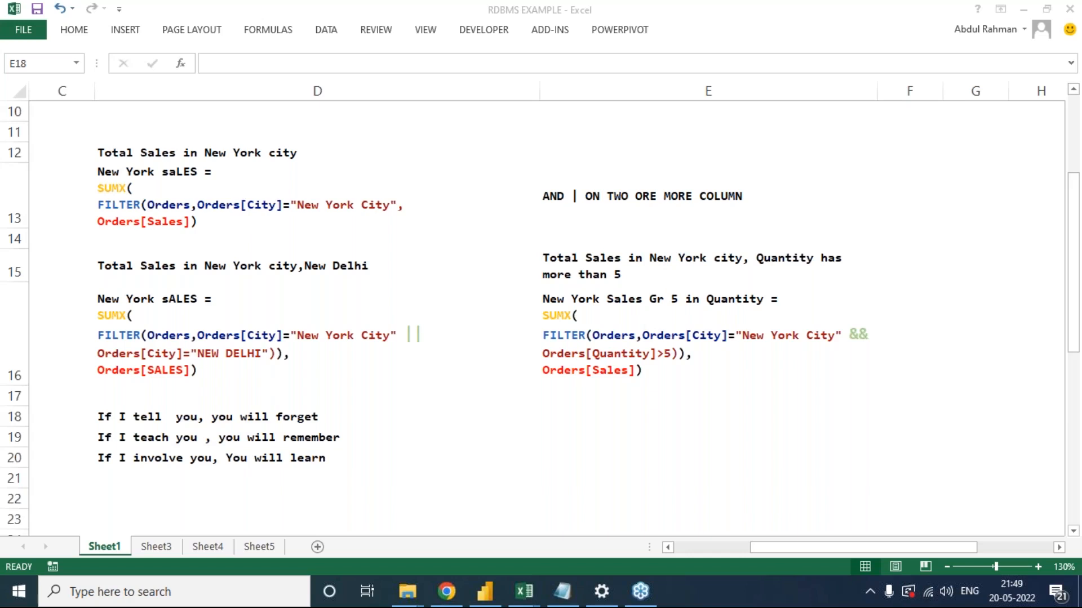
Delete the three lines of quote text in cells D18 to D20.
click(361, 451)
drag(315, 417, 218, 454)
key(Delete)
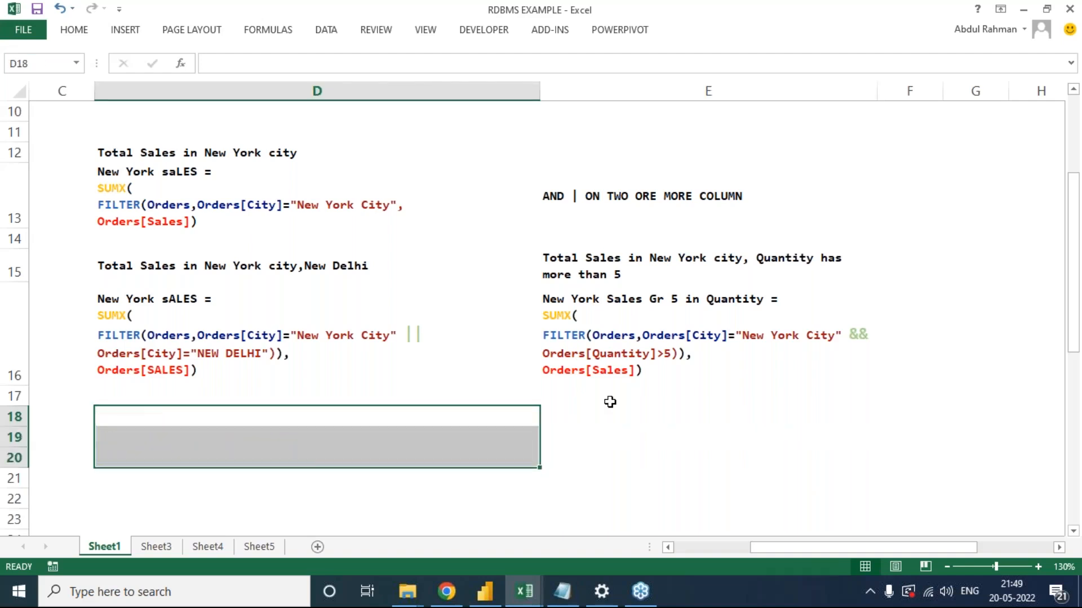
Copy the New York City and New Delhi SUMX formula from cell D16 into cell D20.
click(609, 417)
scroll(669, 415, up, 3)
scroll(667, 418, down, 3)
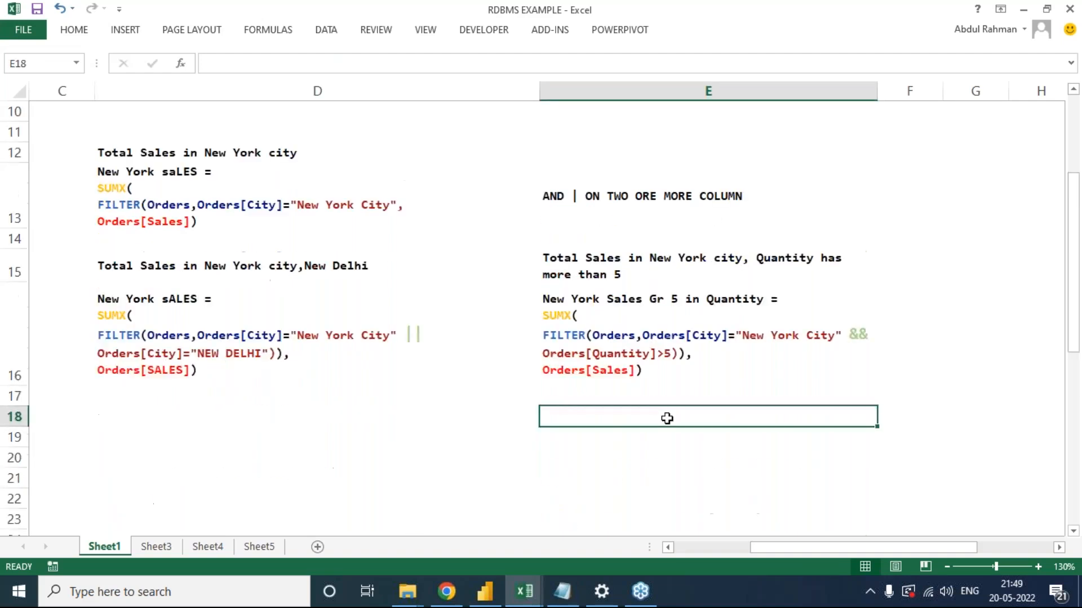
scroll(667, 418, up, 2)
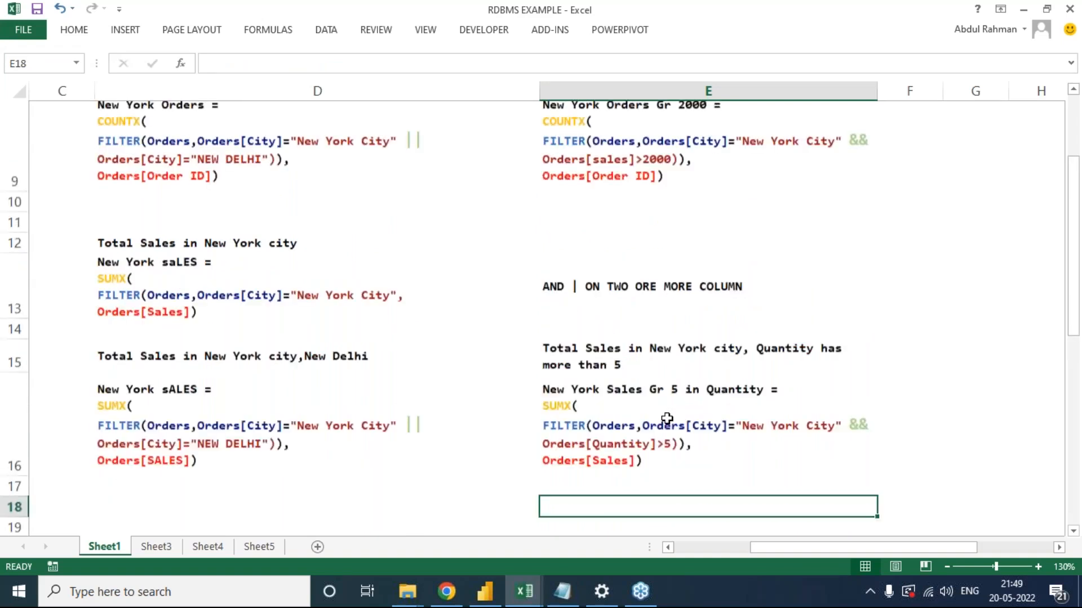
scroll(667, 418, up, 1)
scroll(652, 396, down, 4)
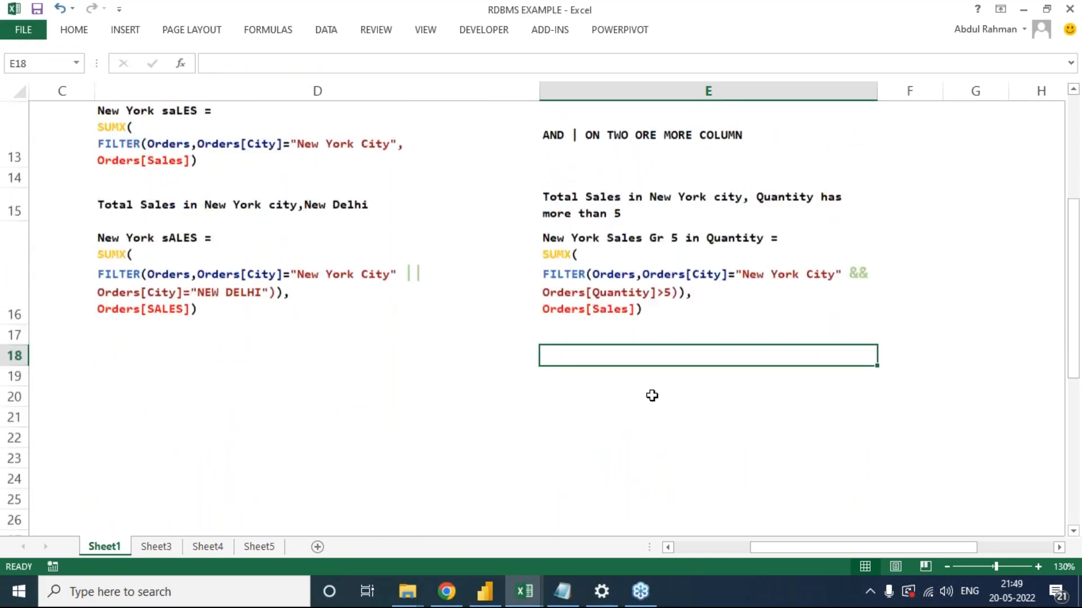
click(258, 304)
key(ctrl+c)
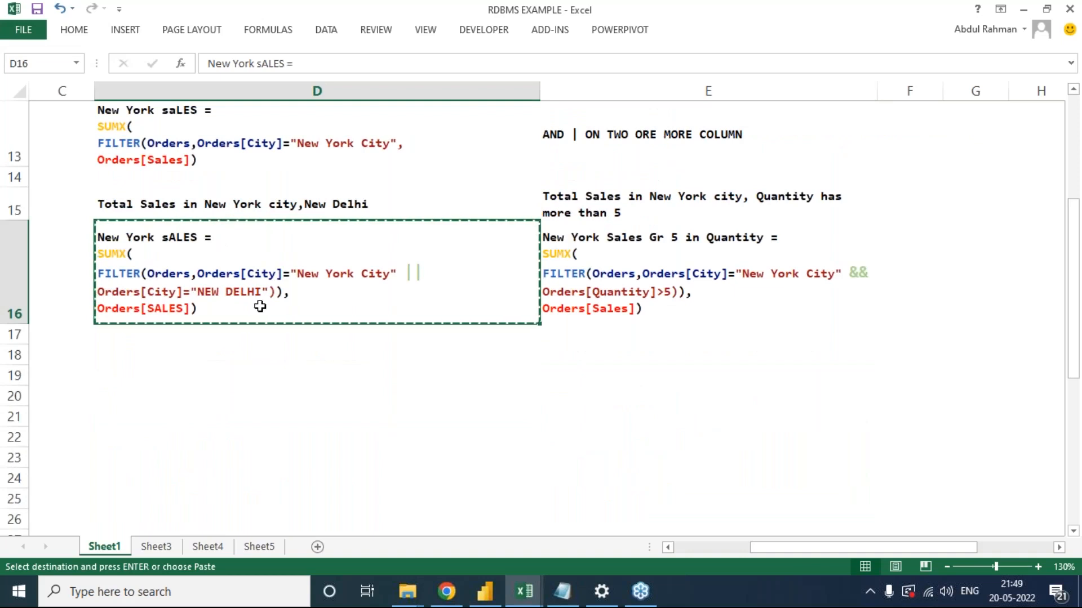
click(259, 396)
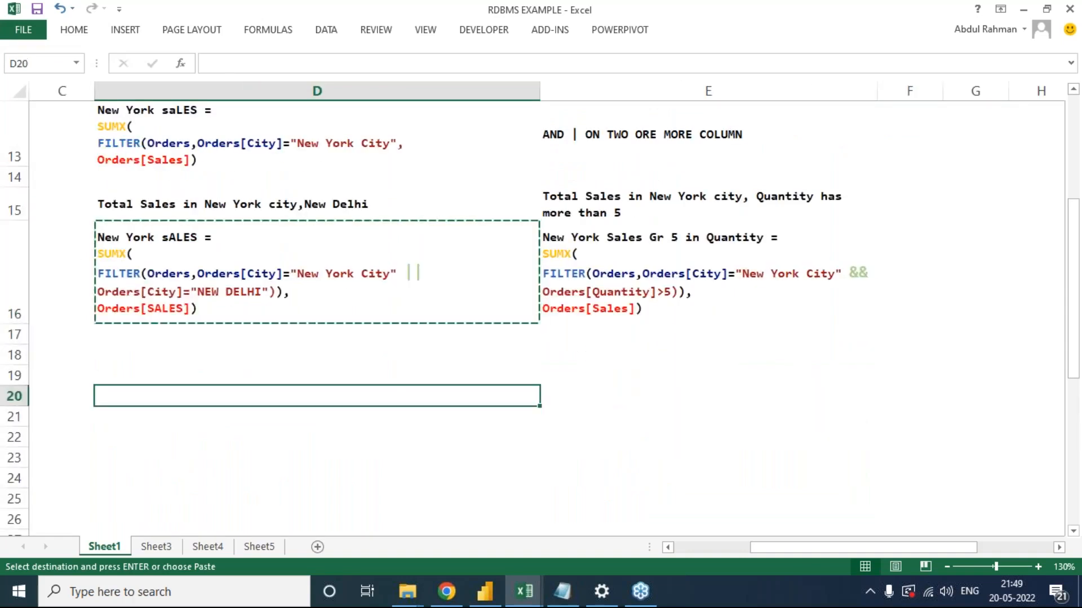
key(ctrl+v)
key(Escape)
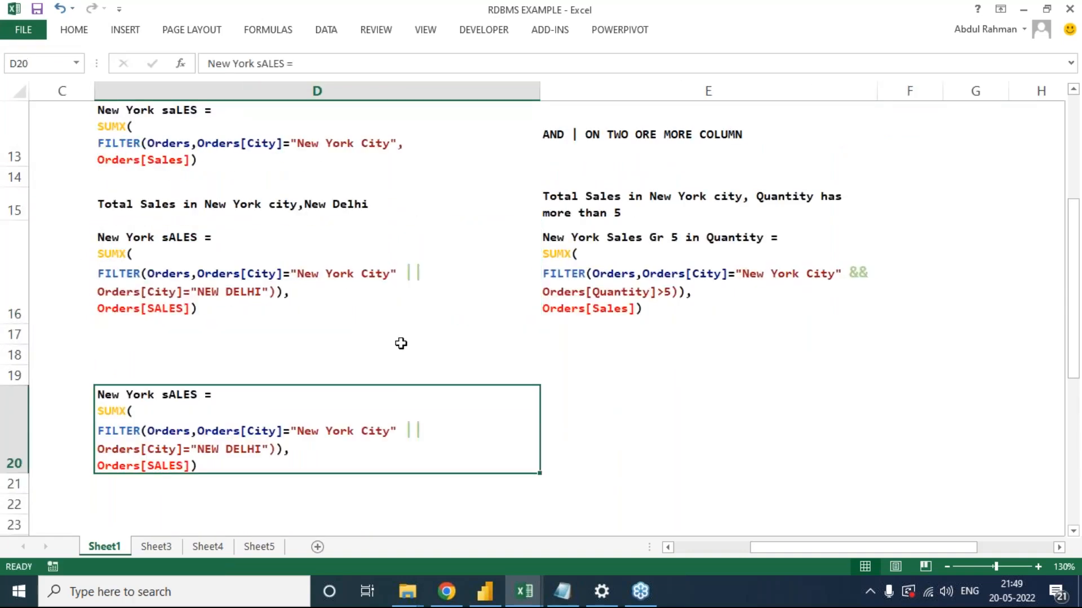
In the copied formula in cell D20, replace SUMX( with CALCULATE(SUM(SALES).
scroll(400, 343, up, 1)
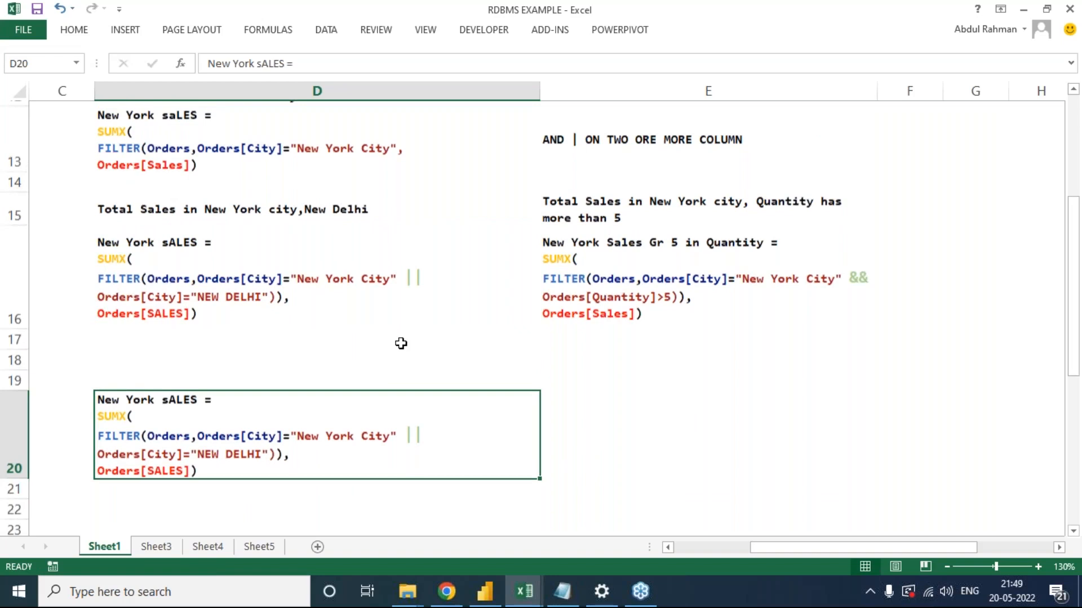
scroll(285, 328, up, 3)
scroll(285, 328, down, 1)
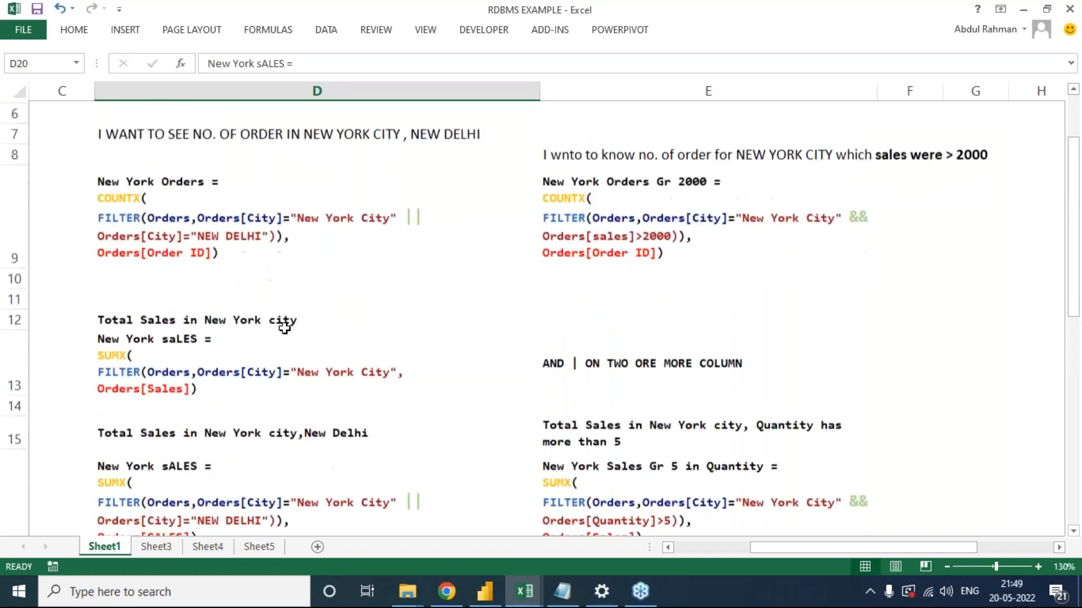
scroll(142, 367, down, 1)
scroll(142, 367, down, 3)
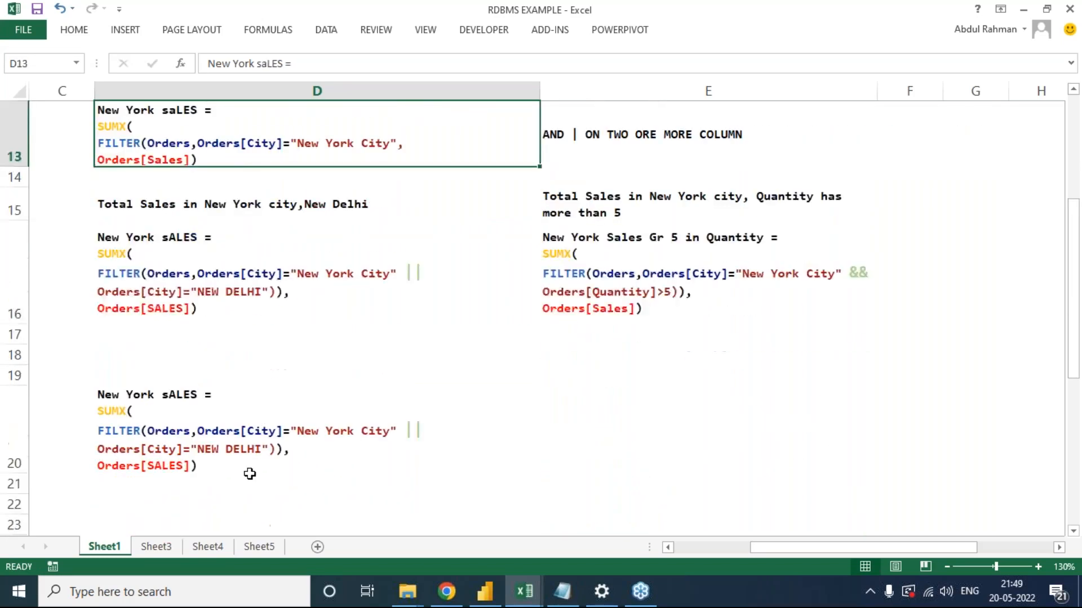
double_click(118, 412)
double_click(117, 412)
drag(141, 410, 91, 410)
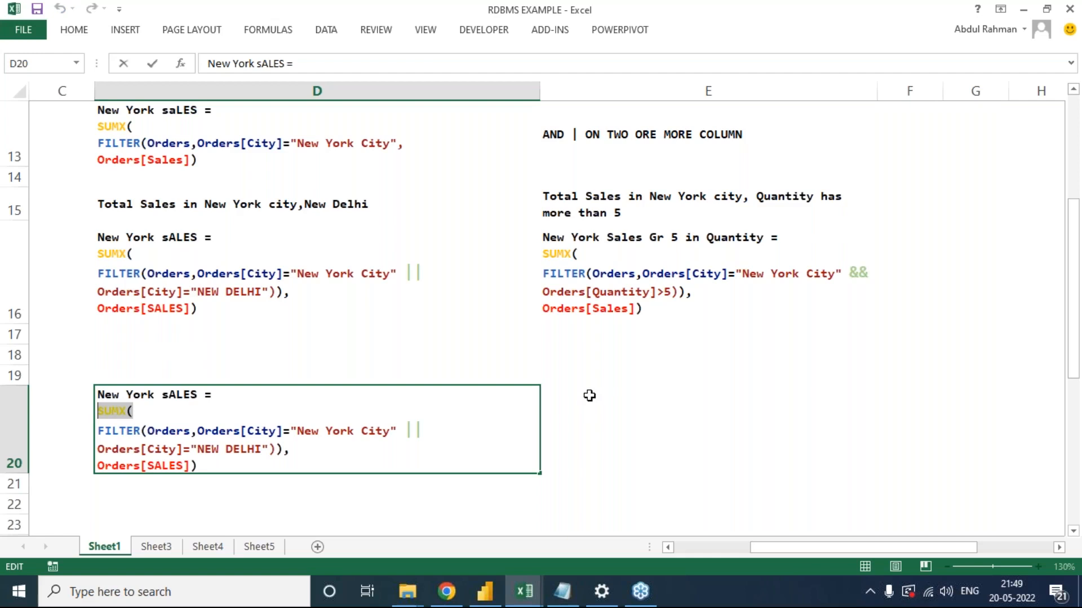
text(CALCULATE()
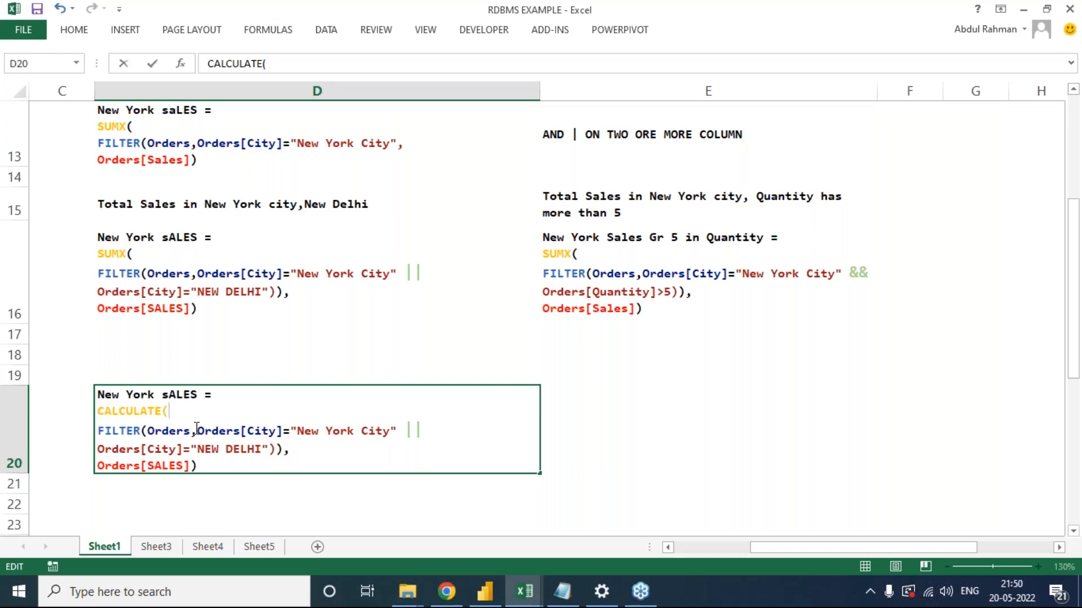
text(SUM(SALES)
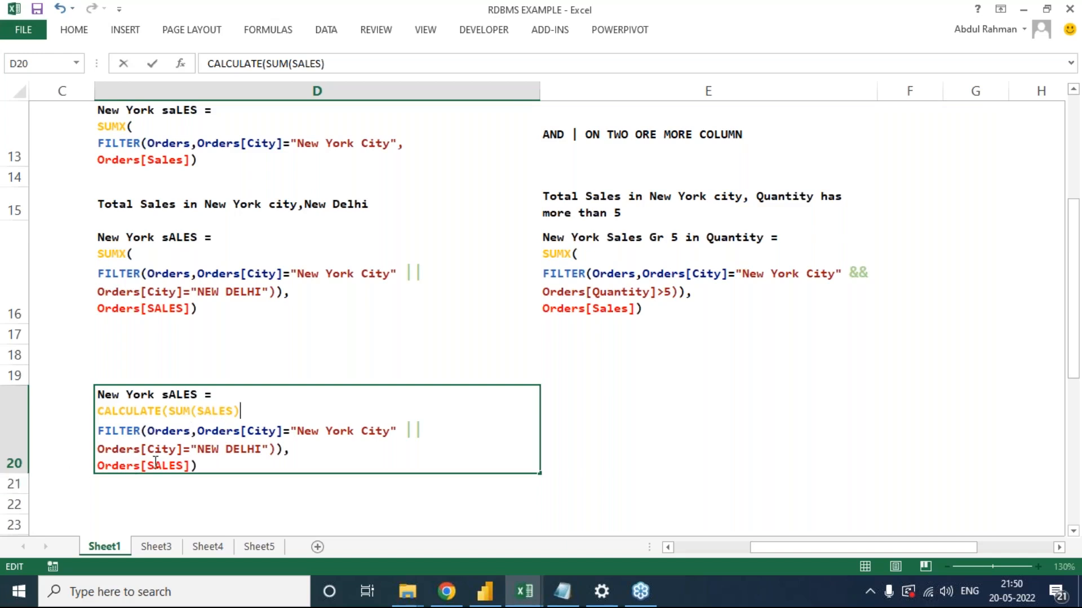
Remove the closing Orders[SALES] argument and the comma before it from the formula in D20.
drag(192, 465, 103, 465)
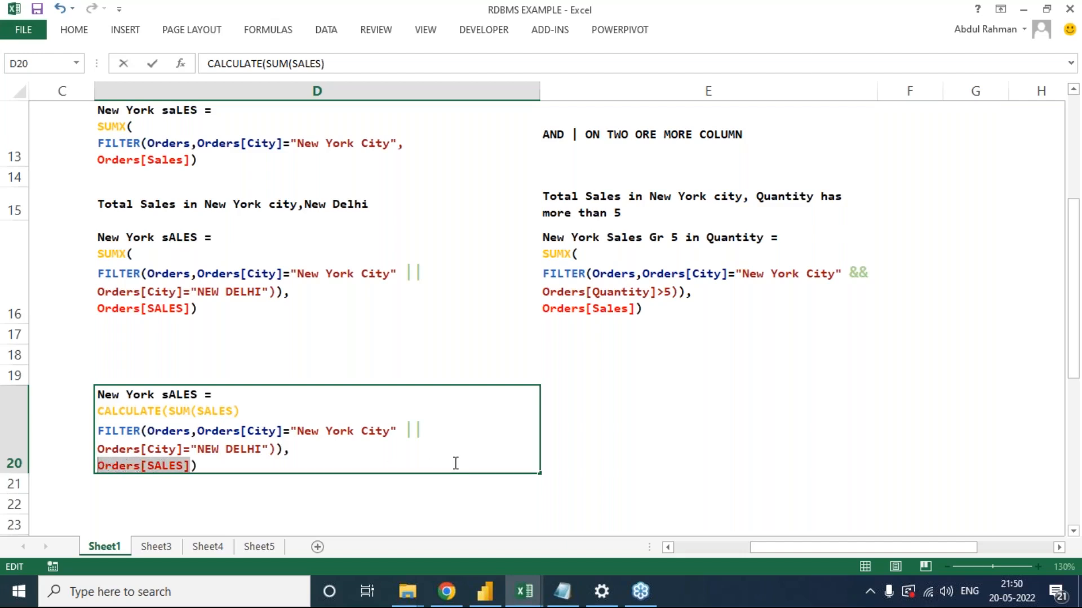
key(BackSpace)
key(BackSpace)
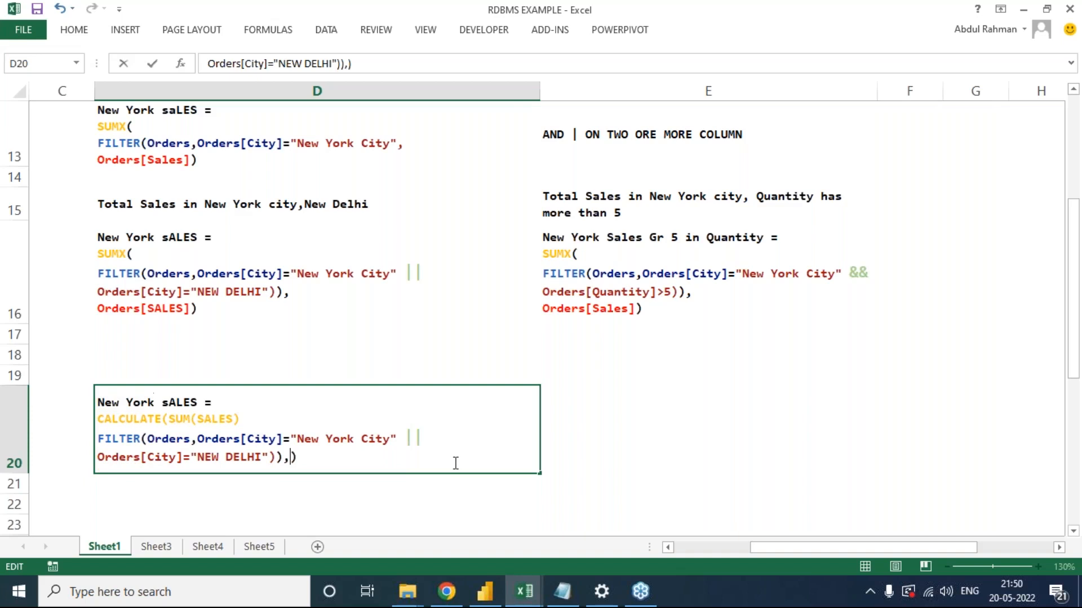
key(BackSpace)
Qualify the summed column in D20 as ORDERS[SALES] and commit the cell.
text(ORDERS)
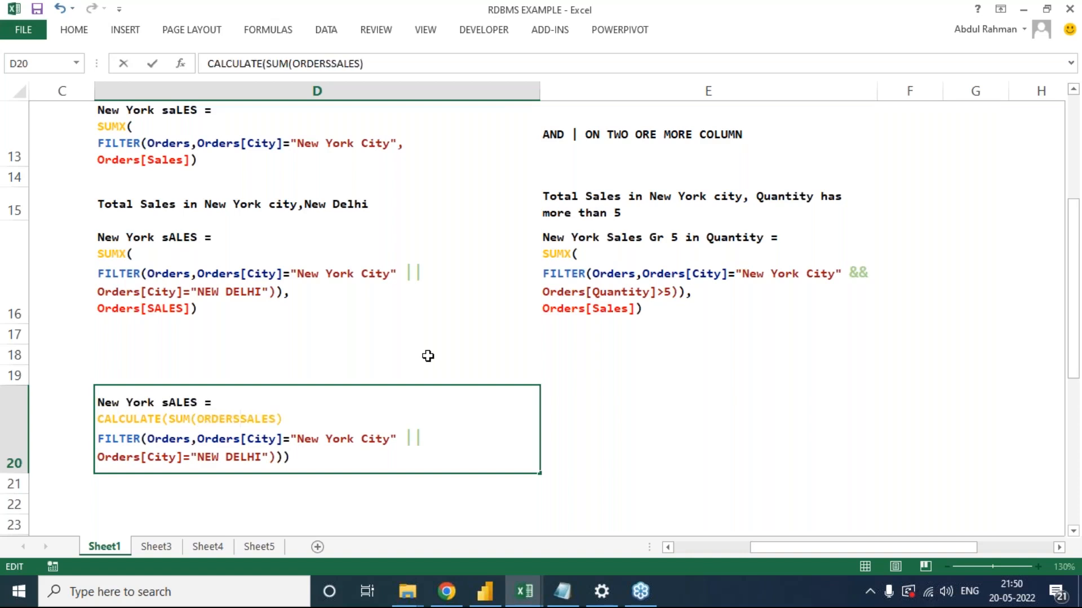
text([SALES])
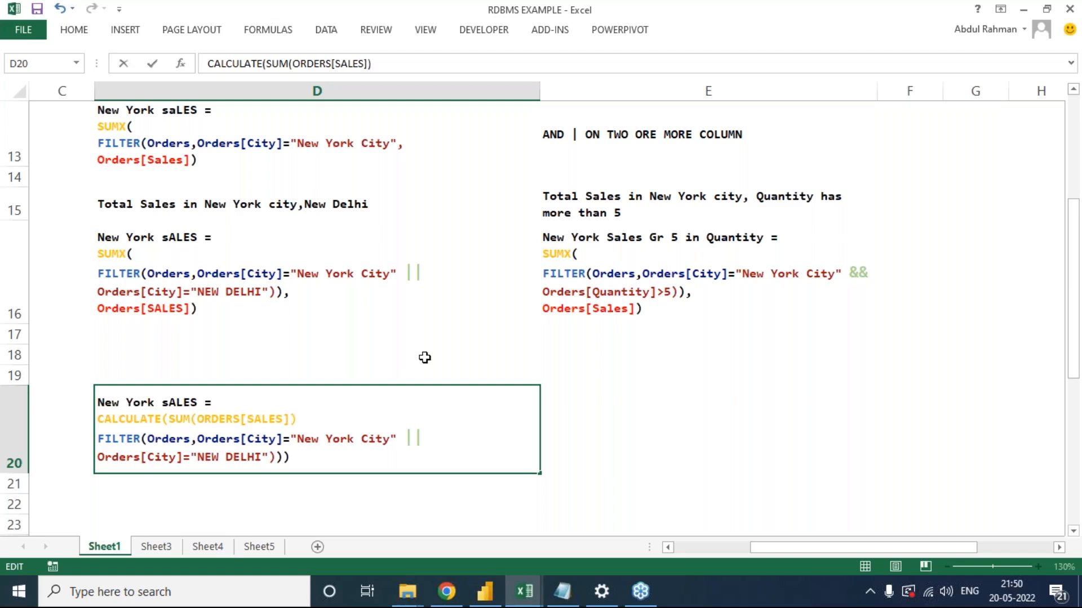
key(Tab)
Copy the CALCULATE formula from cell D20 into cell E20.
click(191, 426)
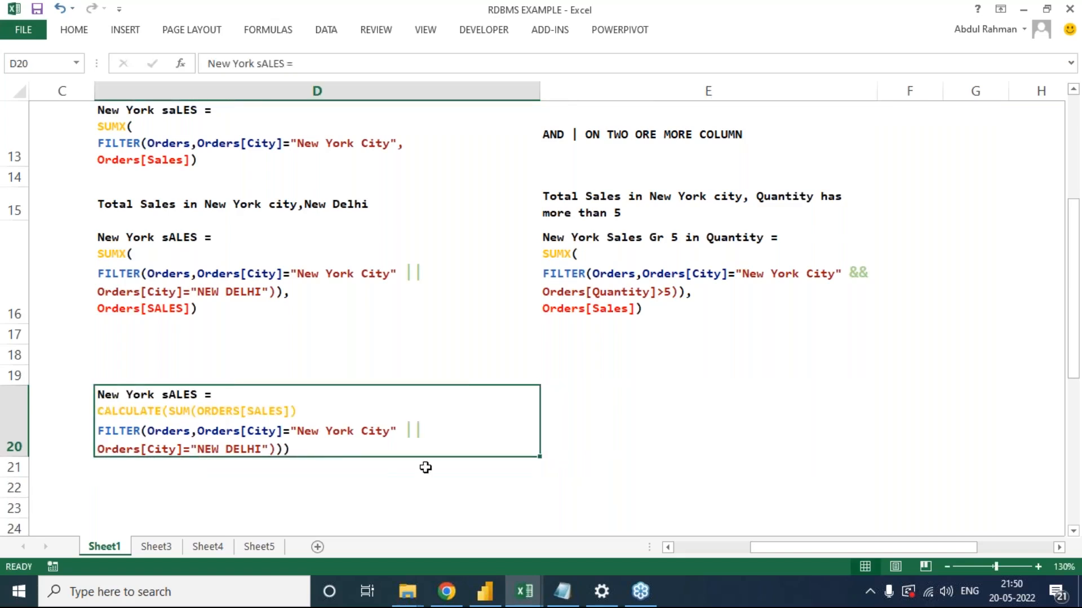
key(ctrl+c)
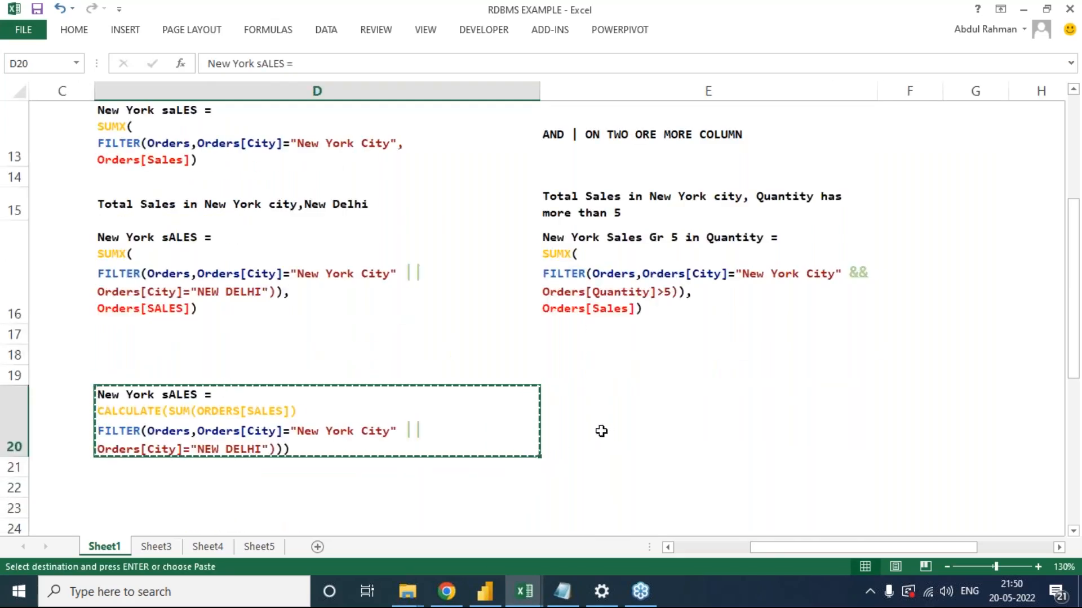
click(623, 396)
key(ctrl+v)
key(Escape)
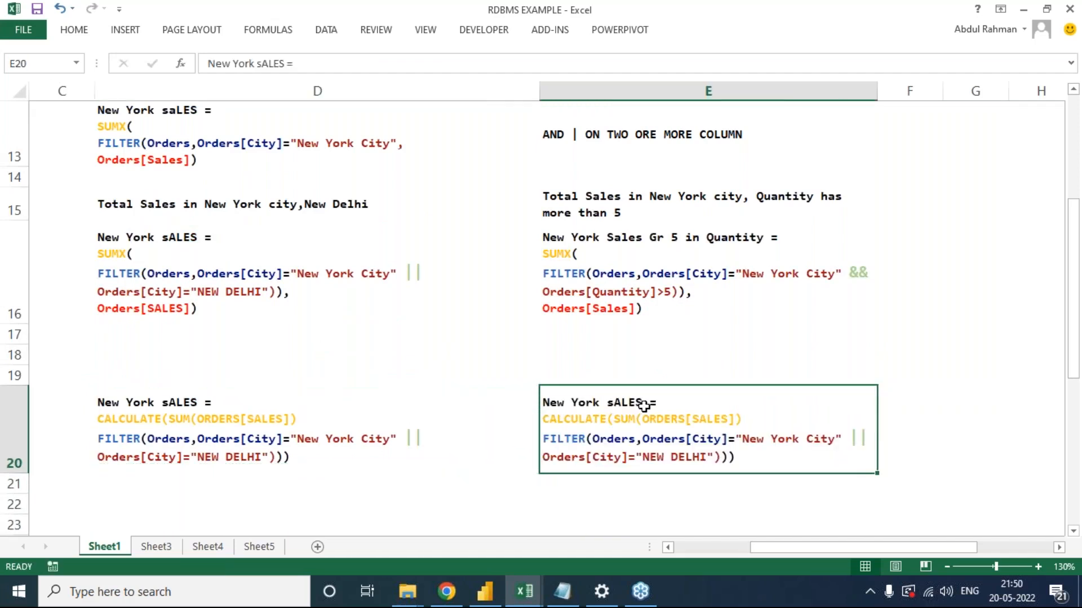
In cell E20, change the aggregation inside CALCULATE to COUNT(ORDERS[ORDER ID]).
double_click(625, 421)
double_click(628, 419)
click(637, 418)
drag(615, 419, 636, 419)
text(COUNT)
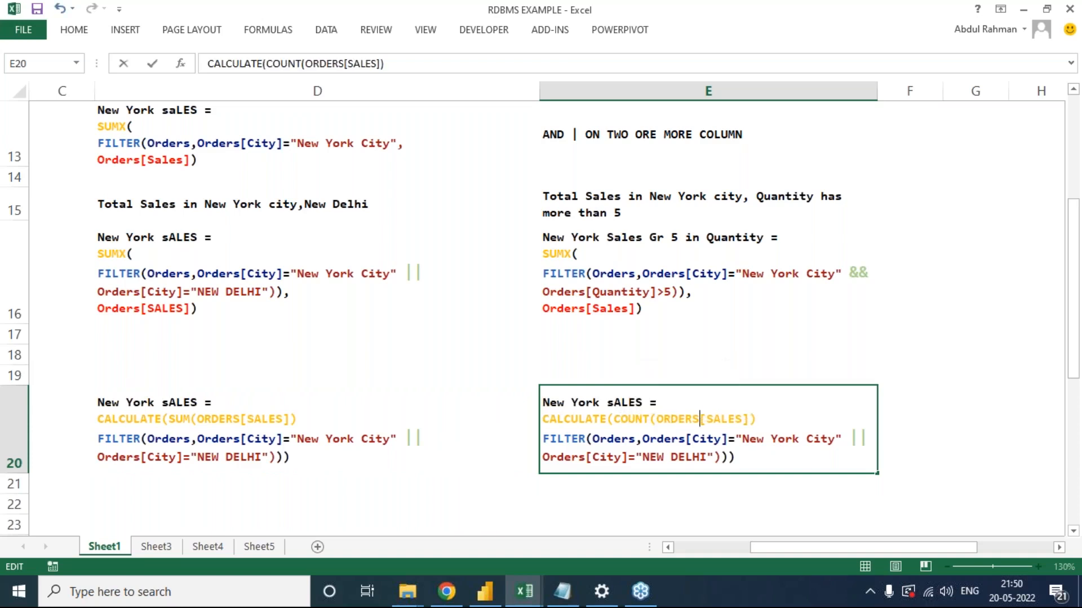
drag(706, 420, 735, 419)
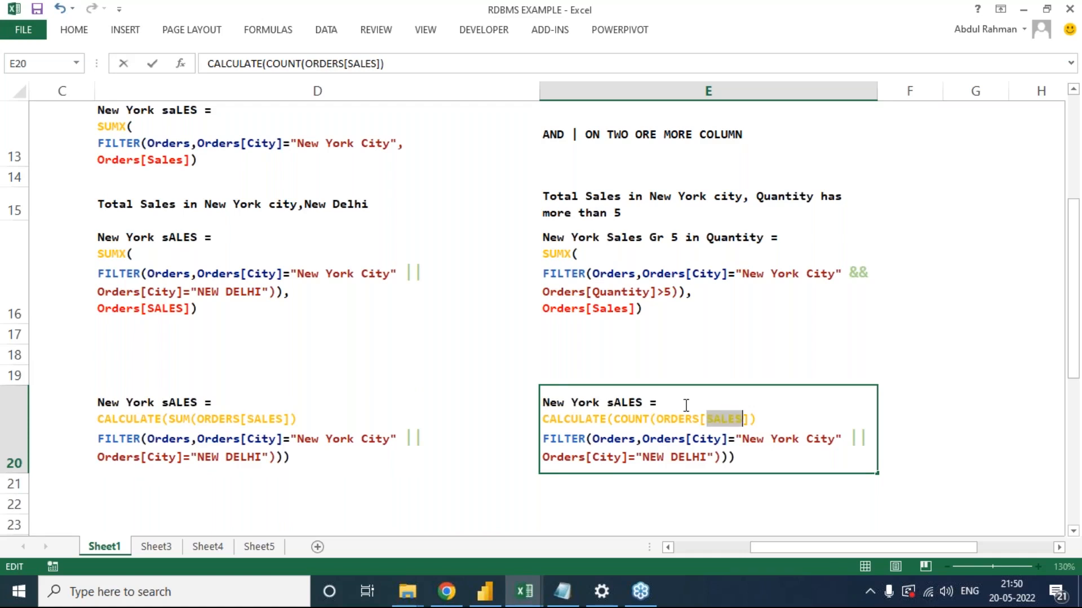
text(ORDER ID)
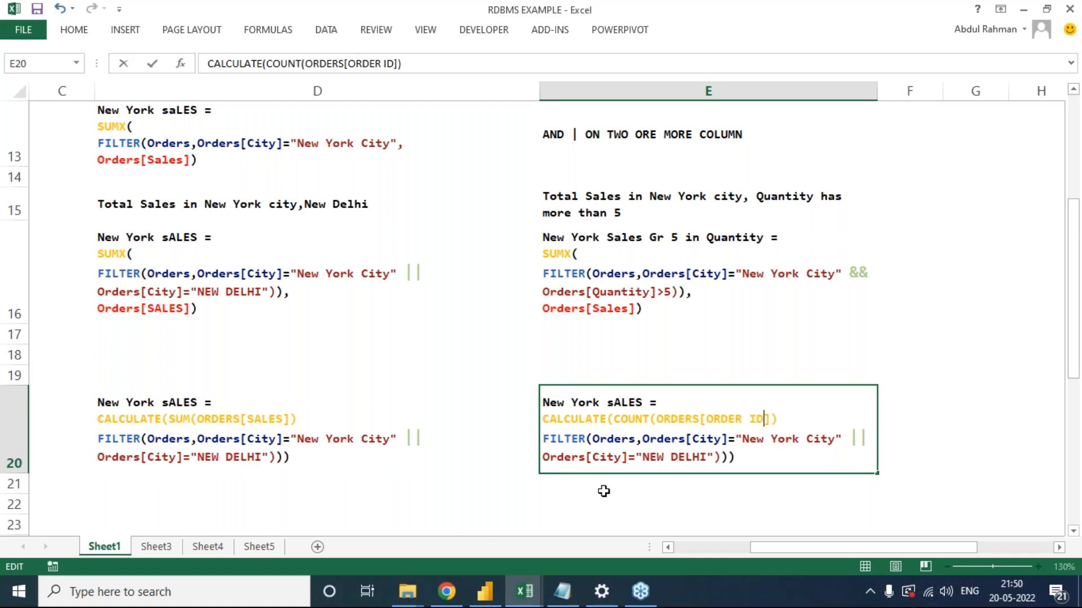
click(604, 492)
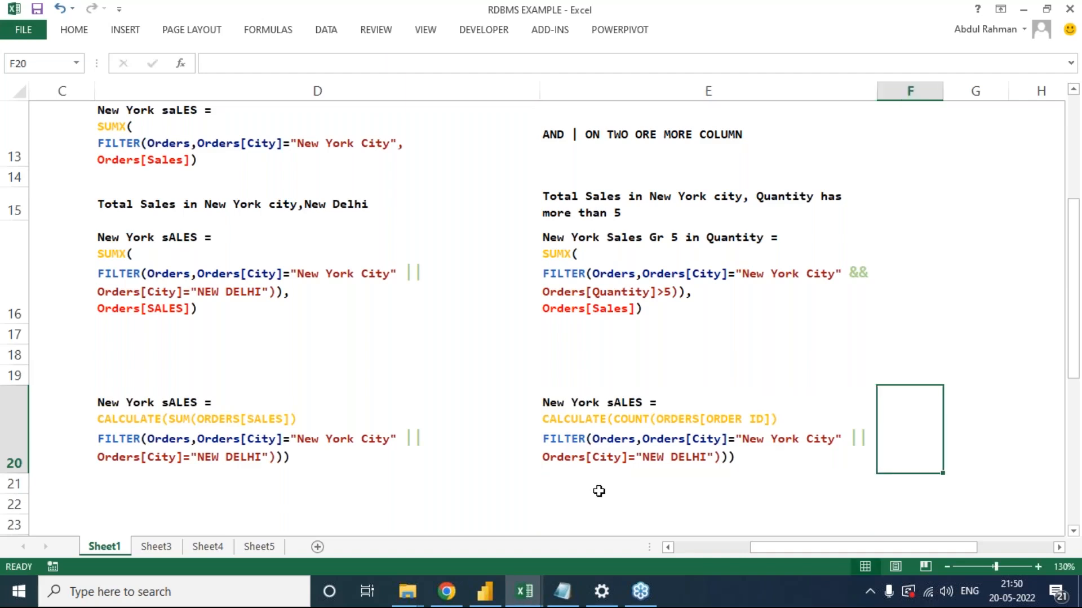
Copy the heading "Total Sales in New York city,New Delhi" from D15 into D19, above the CALCULATE formula.
click(104, 365)
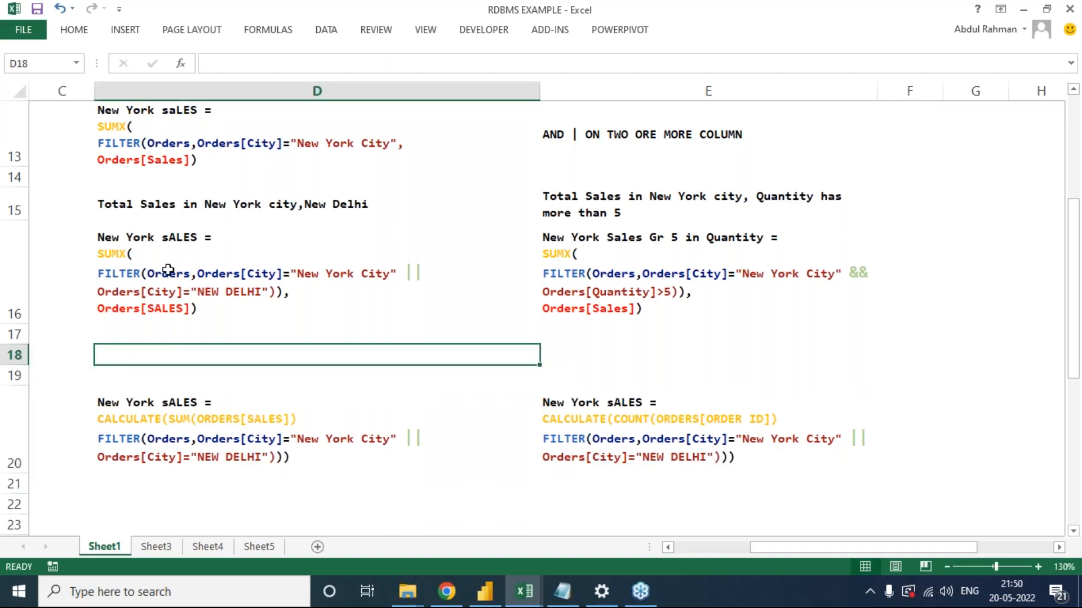
click(161, 201)
key(ctrl+c)
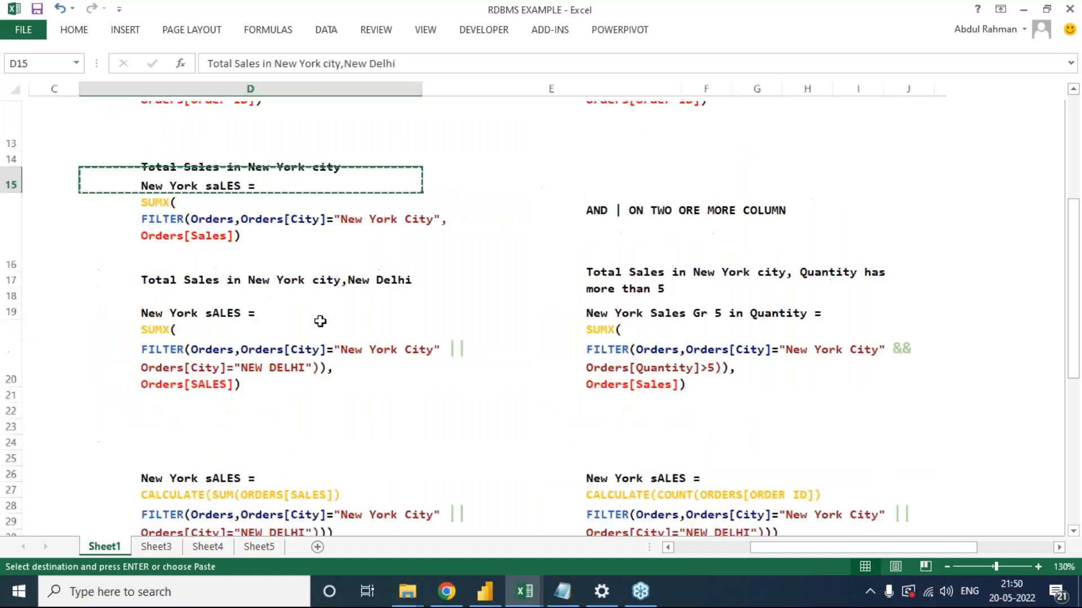
click(163, 371)
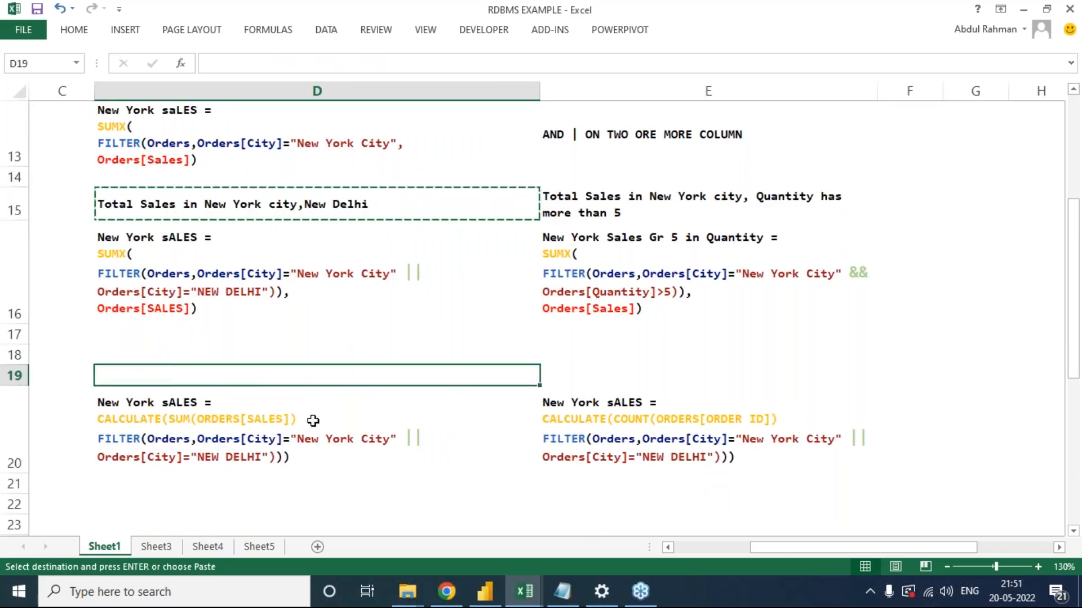
key(ctrl+v)
click(215, 435)
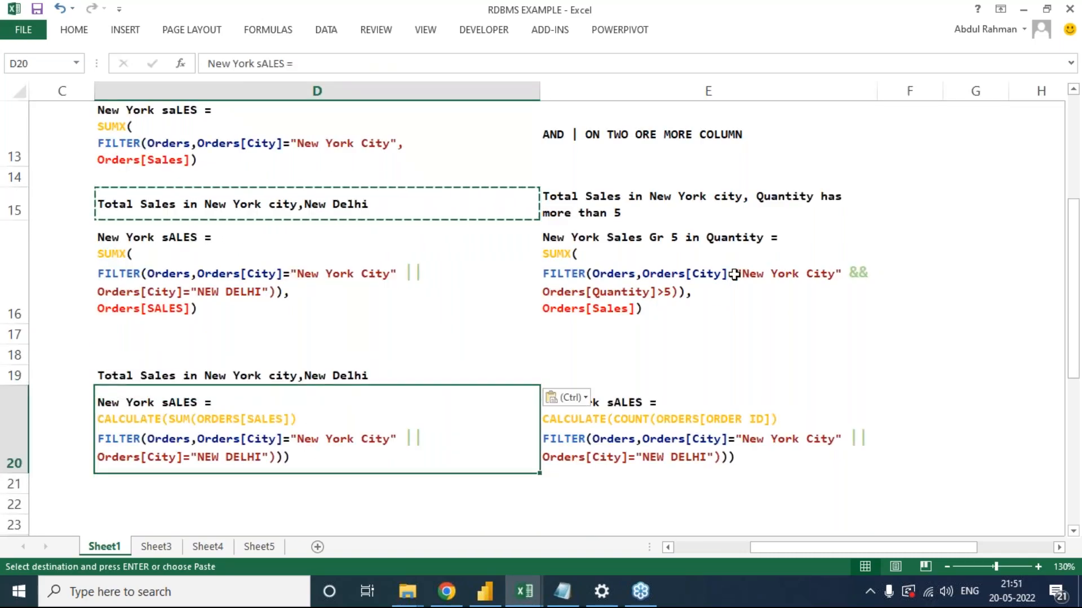
Enter the heading "No of Orders in New York City, New Delhi" in cell E19, above the COUNT formula.
click(677, 383)
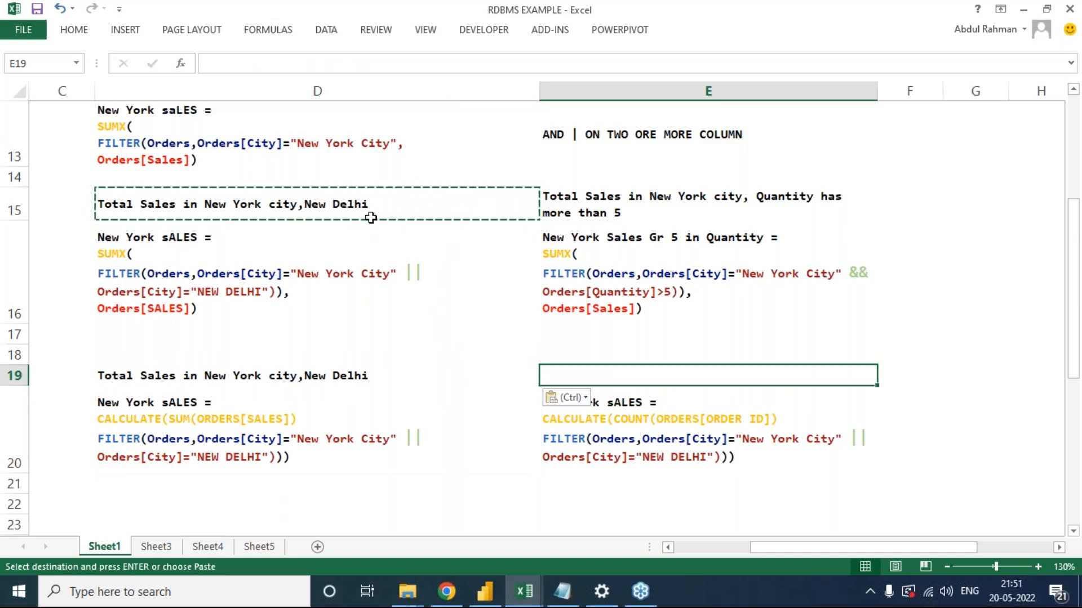
scroll(369, 215, up, 2)
scroll(310, 245, up, 2)
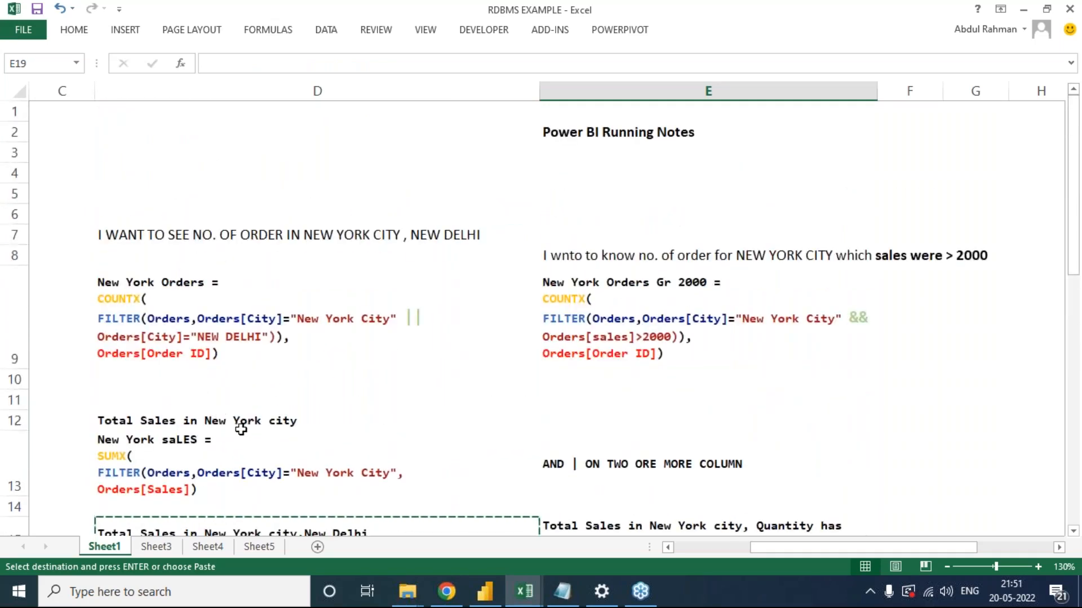
scroll(630, 435, down, 3)
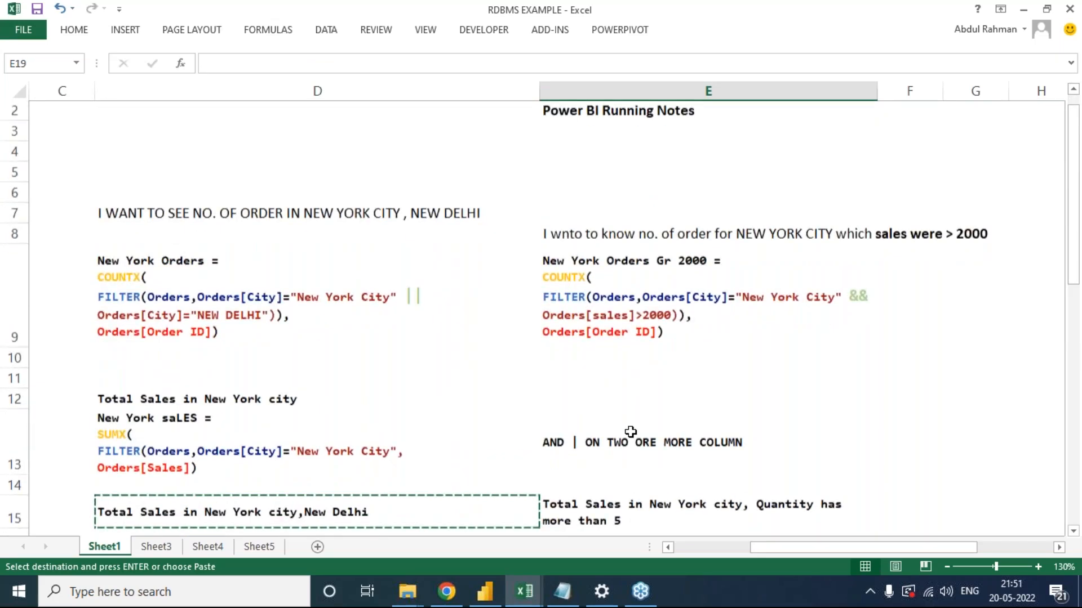
scroll(702, 460, down, 1)
click(651, 407)
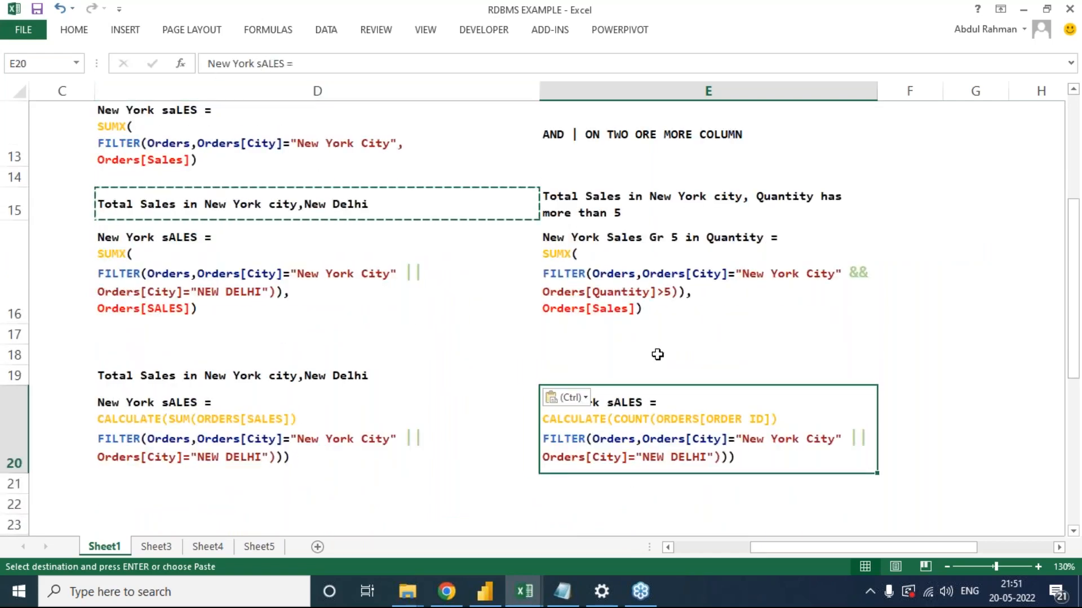
key(Escape)
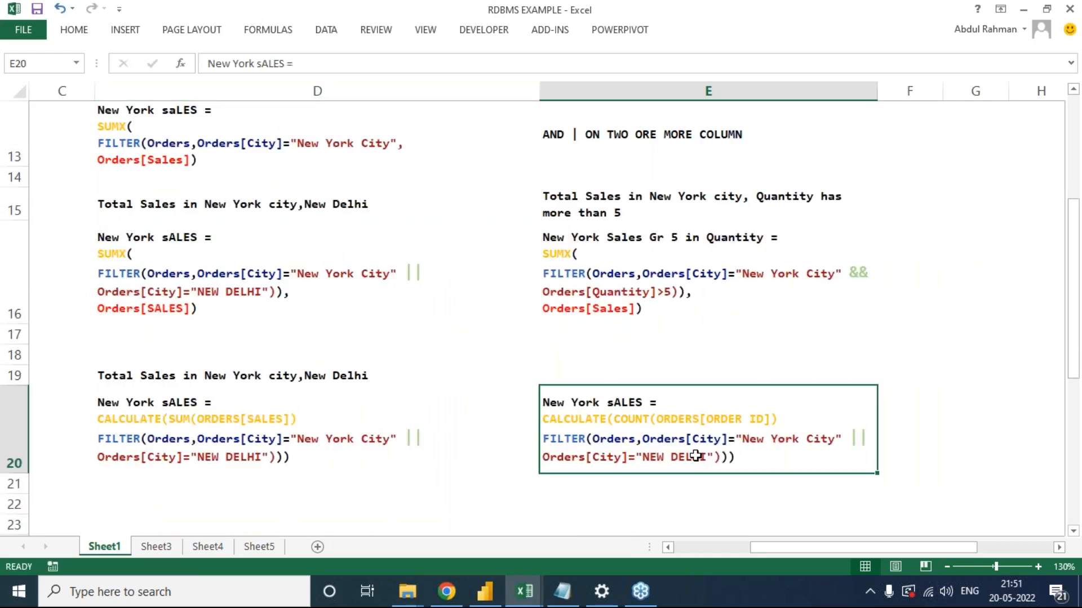
click(601, 367)
double_click(760, 372)
text(No o)
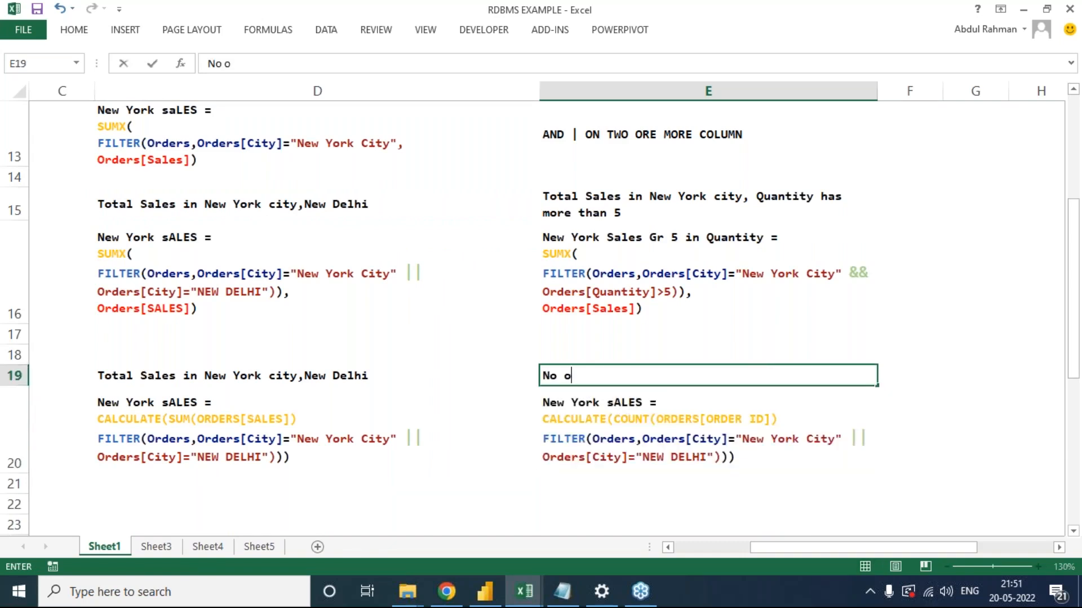
text(f Orders in New Yoirk)
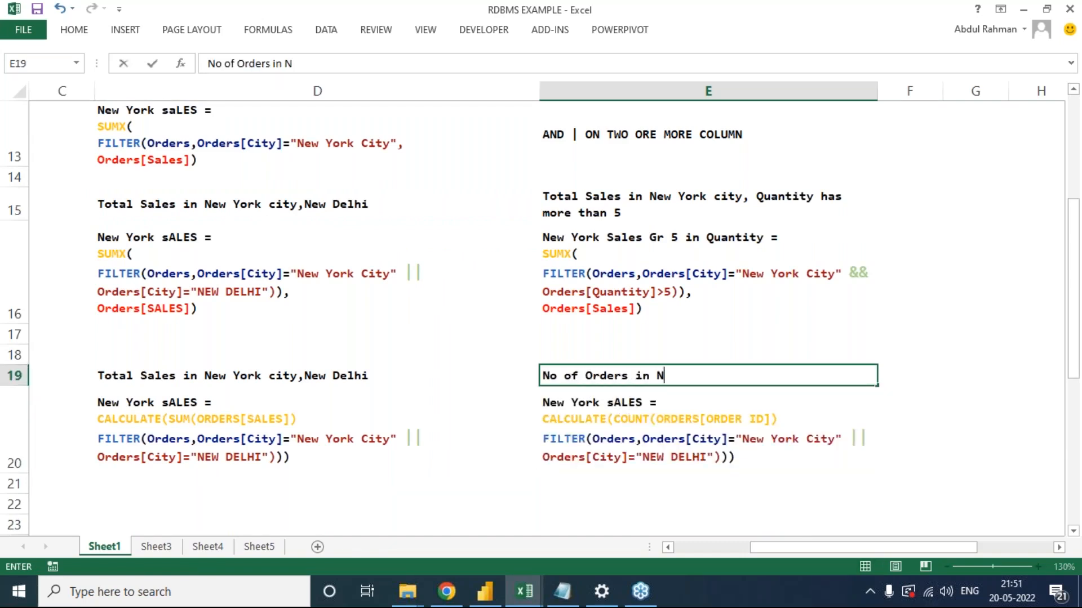
key(BackSpace)
key(BackSpace)
key(BackSpace)
text(rk c)
key(BackSpace)
text(Ci)
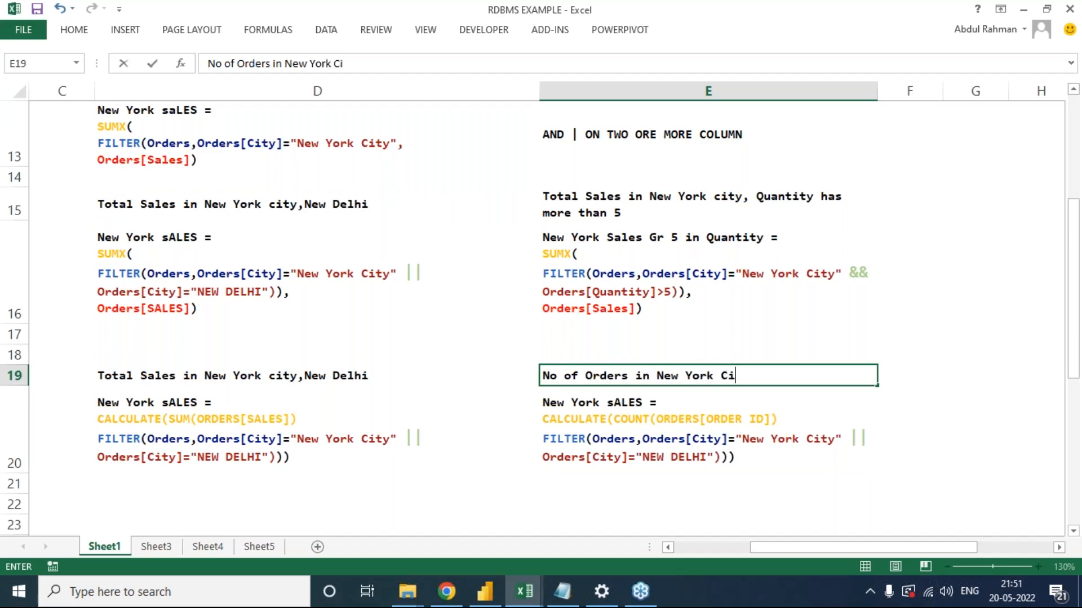
text(ty, New Delhi)
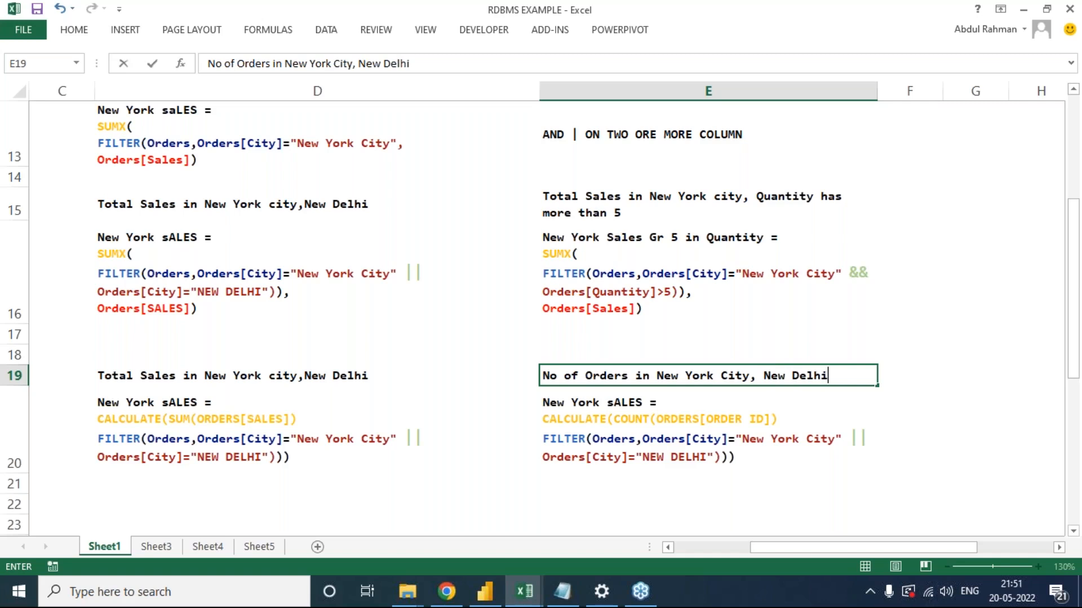
key(Return)
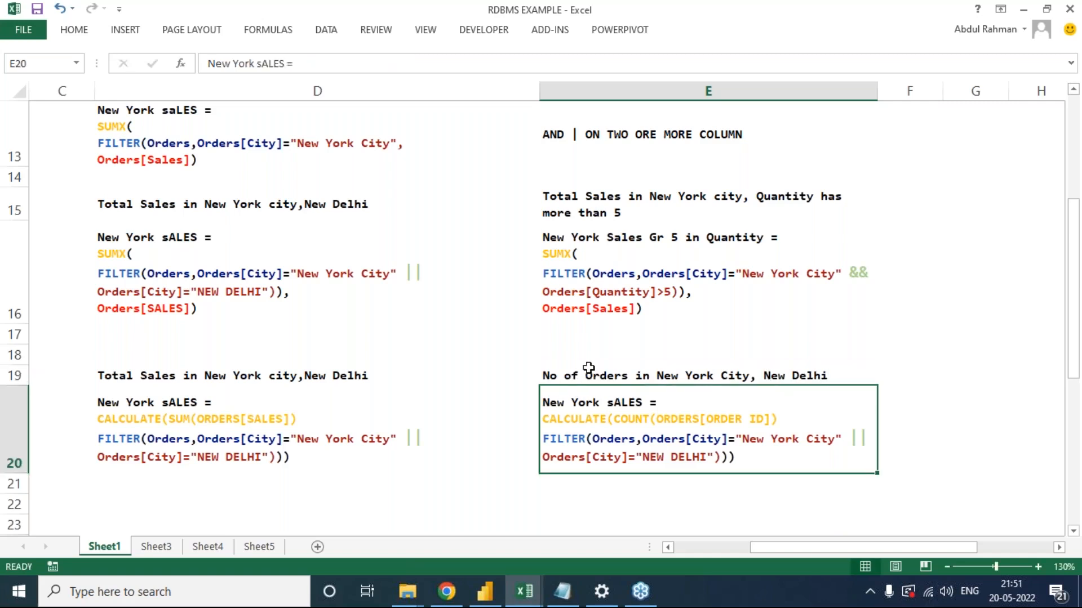
Compare the SUMX formula in D16 with the CALCULATE formula in D20, focusing on its SUM(ORDERS[SALES]) and FILTER arguments.
click(126, 440)
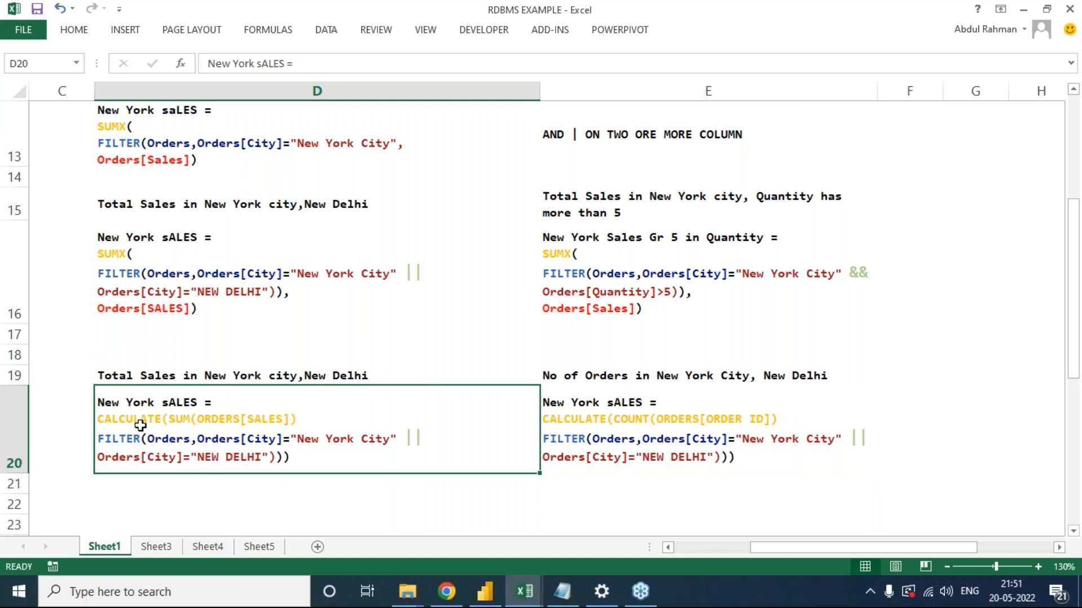
click(141, 260)
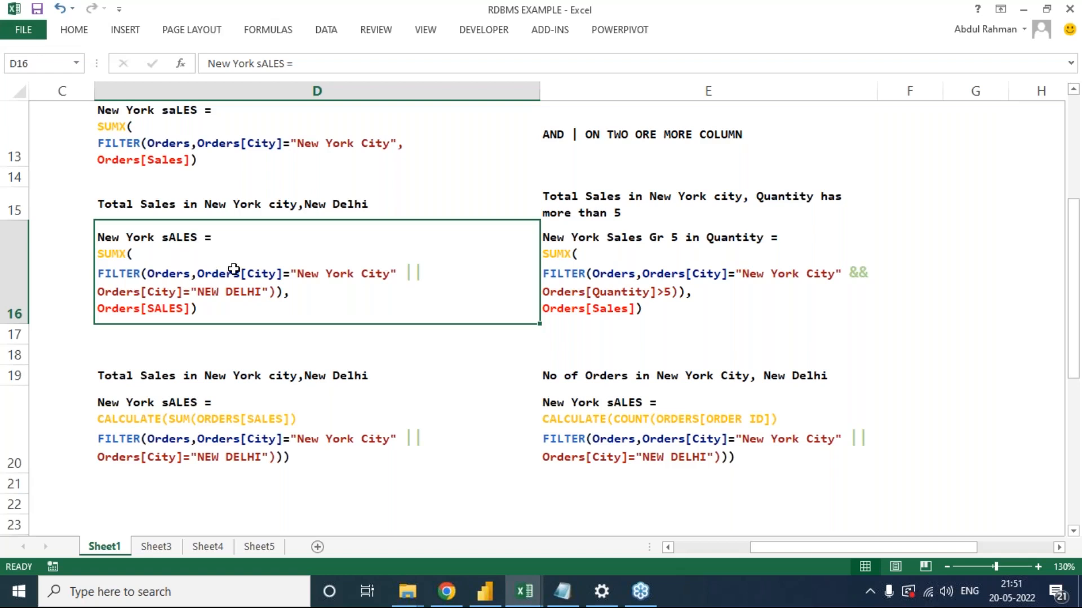
click(184, 454)
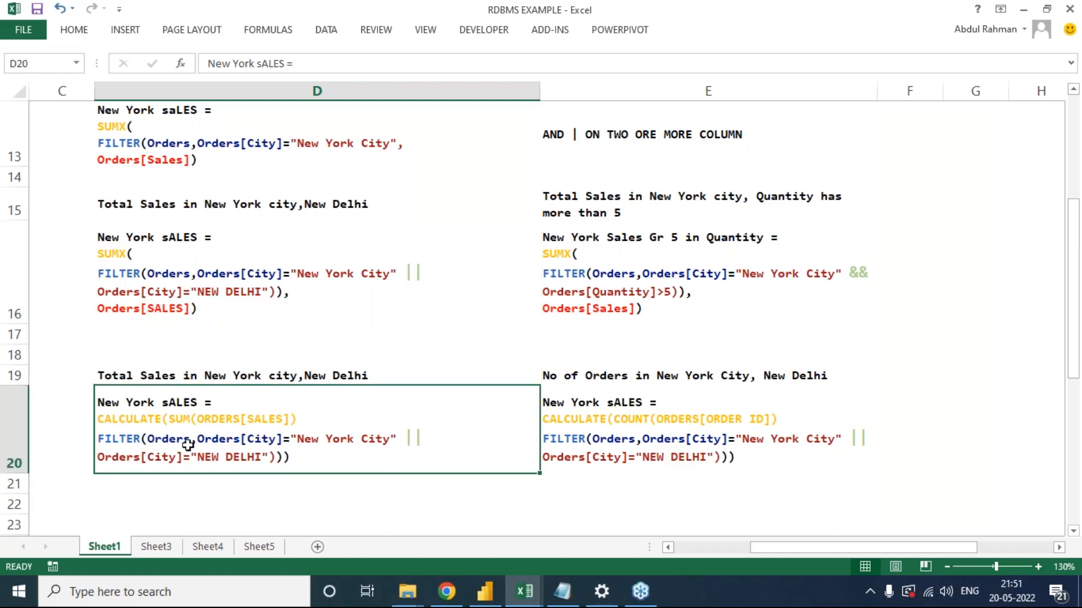
double_click(286, 419)
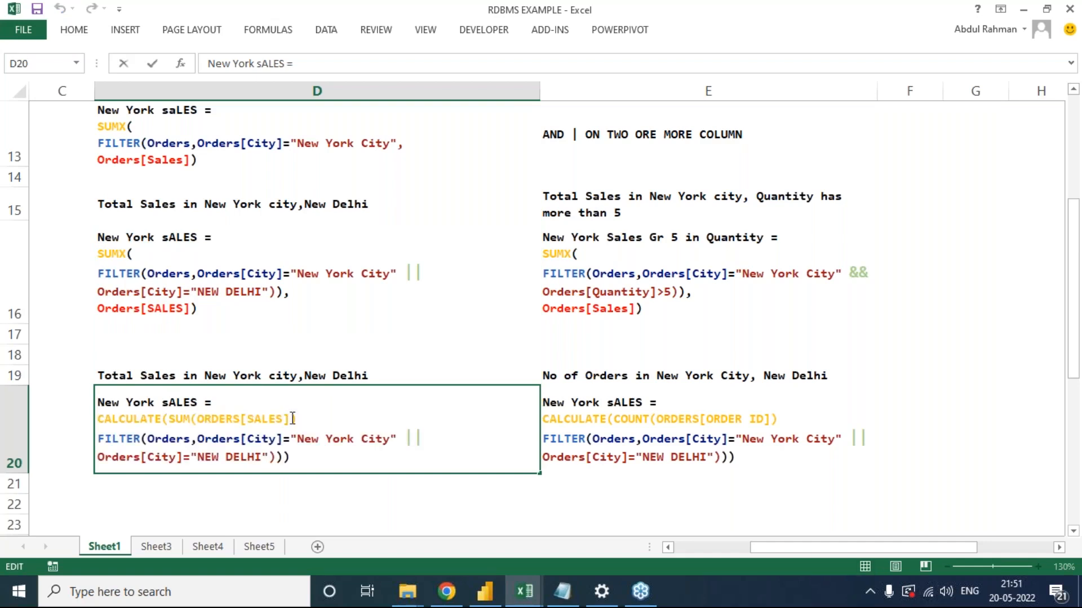
drag(286, 419, 169, 418)
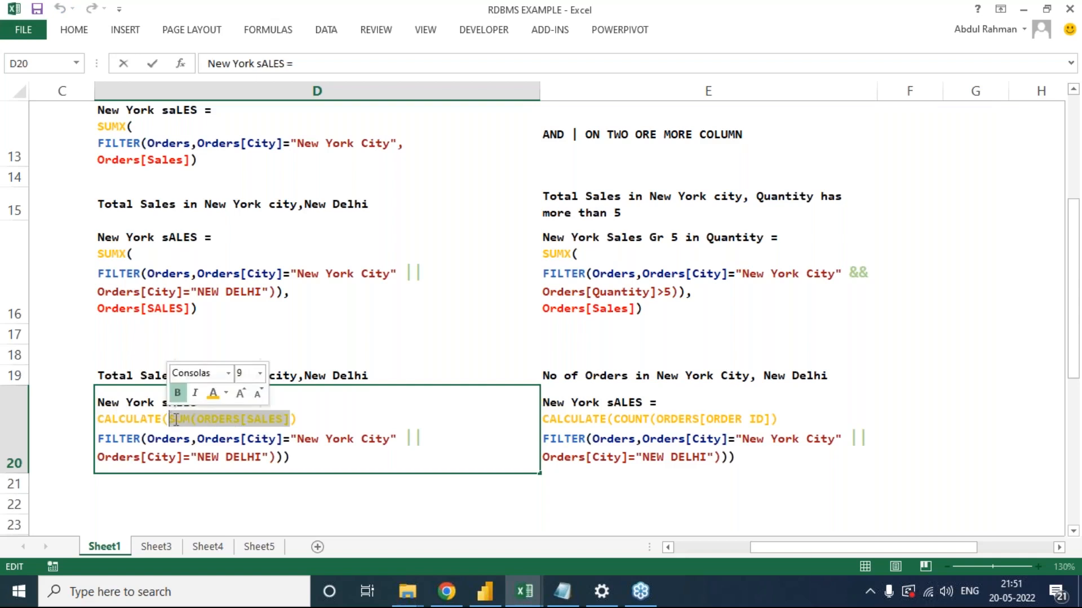
key(Escape)
double_click(148, 439)
drag(147, 439, 248, 457)
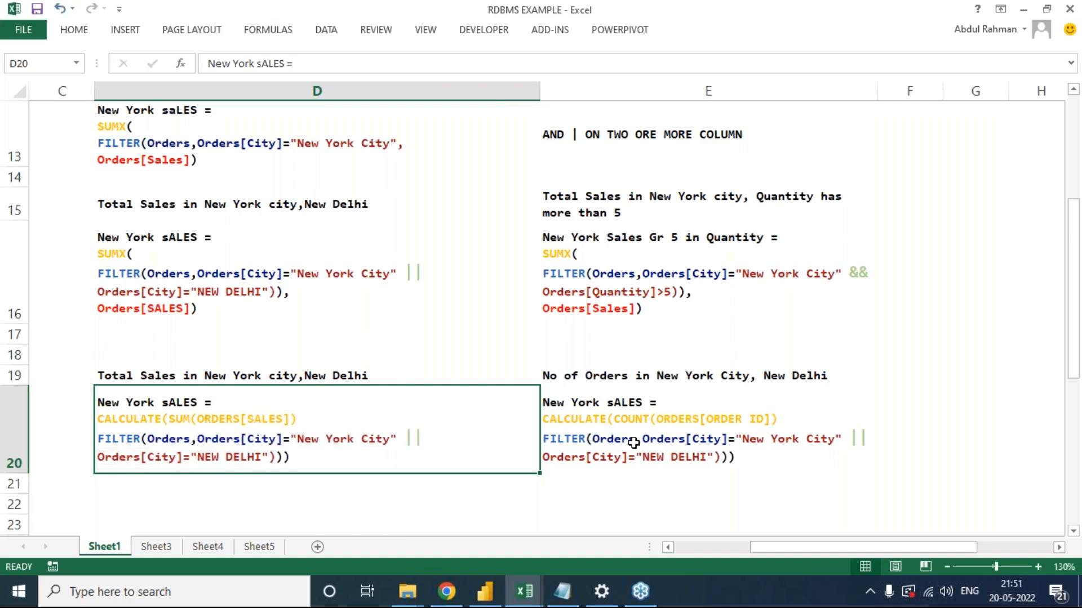
Examine the COUNT(ORDERS[ORDER ID]) and FILTER arguments of the CALCULATE formula in cell E20, leaving the cell unchanged.
click(641, 421)
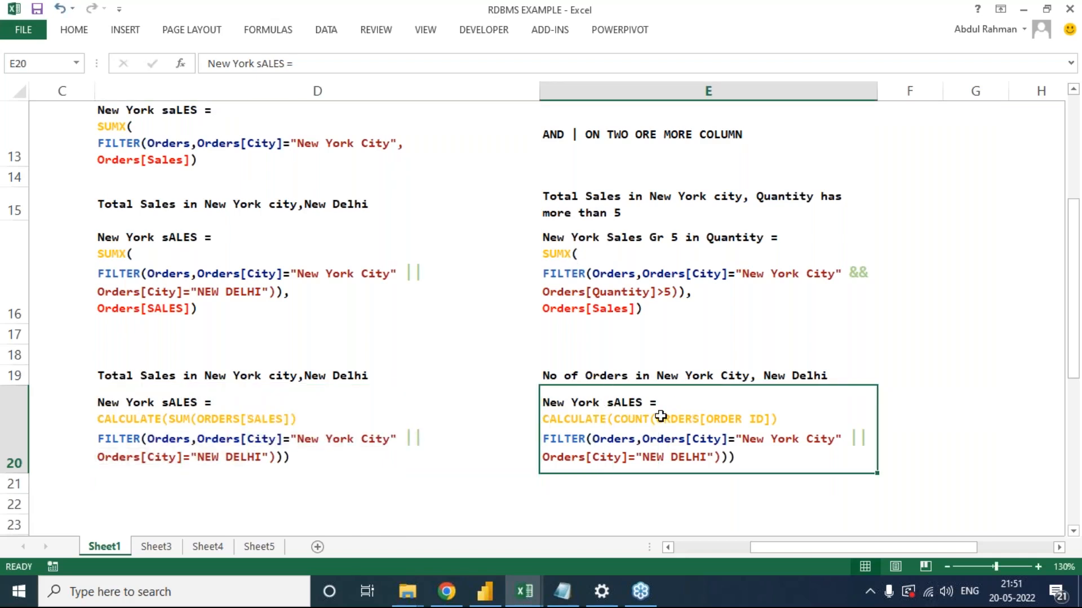
double_click(619, 419)
drag(616, 419, 806, 413)
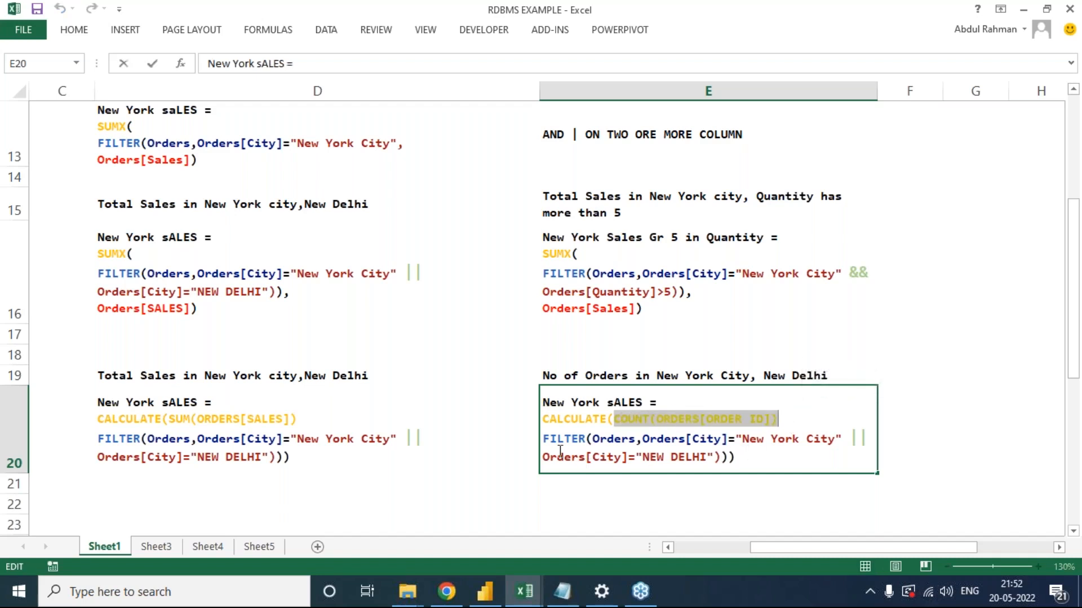
drag(549, 438, 704, 458)
key(Escape)
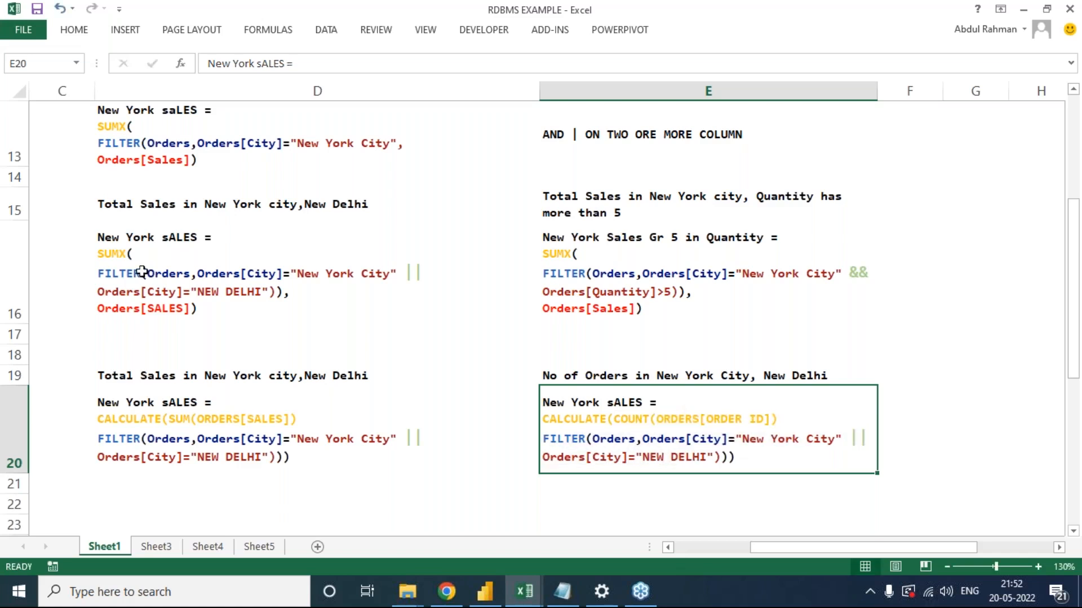
Review the COUNTX and SUMX formulas in D9:E16 against the CALCULATE formulas in row 20.
click(148, 422)
click(152, 408)
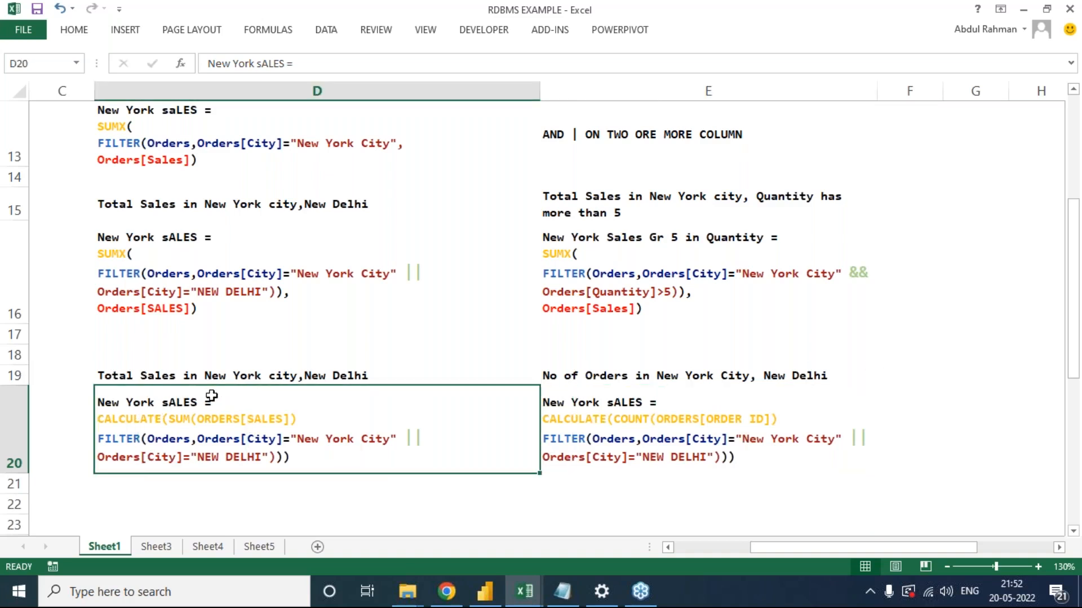
scroll(236, 388, up, 3)
mouse_move(169, 253)
mouse_down()
mouse_move(169, 316)
mouse_move(282, 428)
mouse_move(507, 518)
mouse_up()
drag(603, 517, 732, 371)
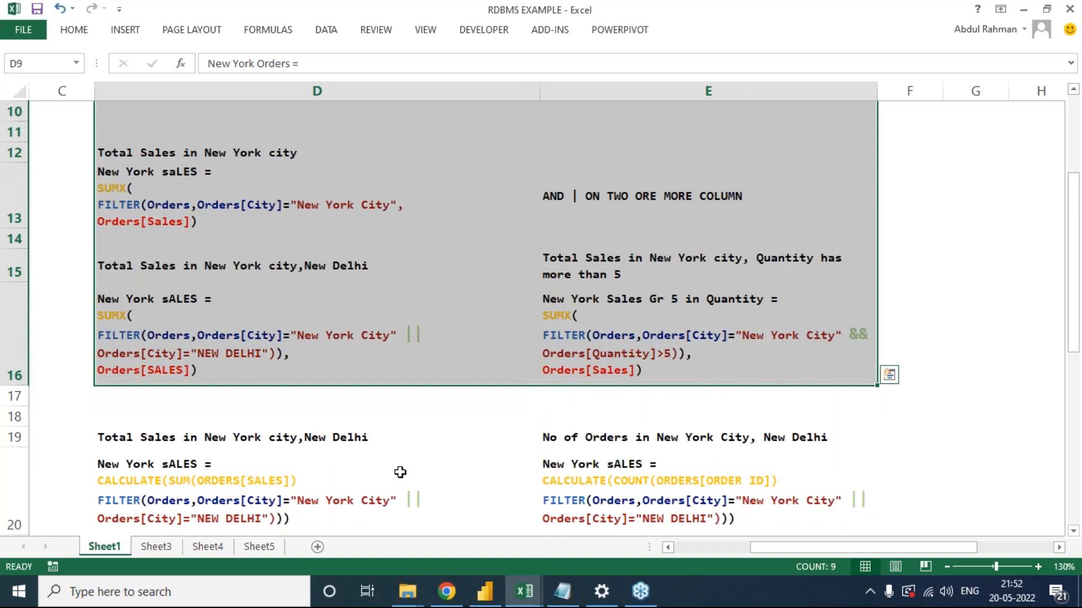
click(170, 482)
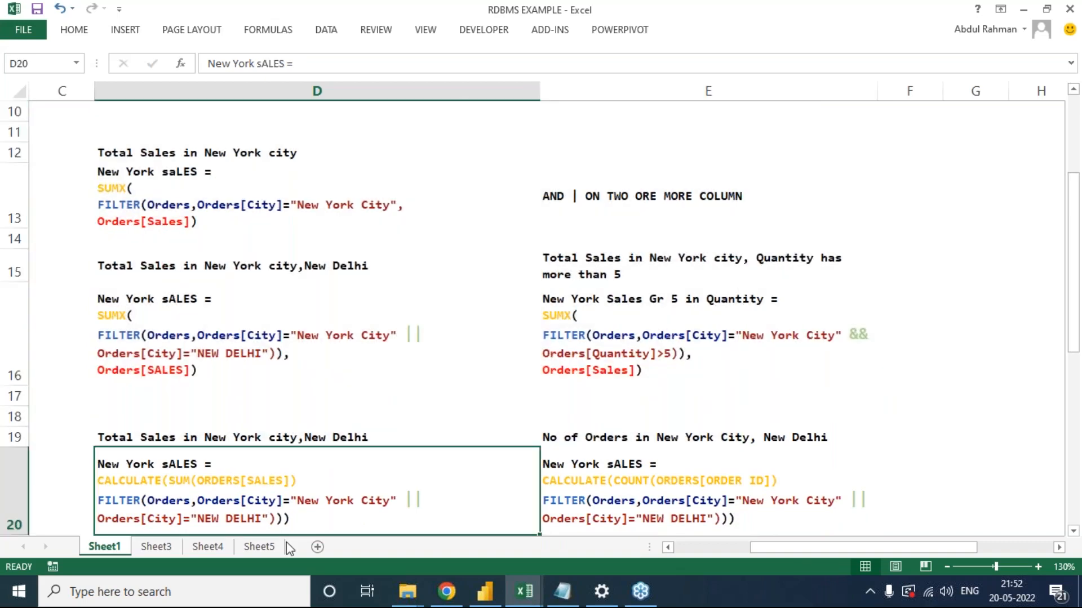
scroll(174, 495, down, 1)
drag(705, 321, 316, 150)
scroll(456, 413, down, 3)
scroll(457, 413, up, 2)
click(290, 371)
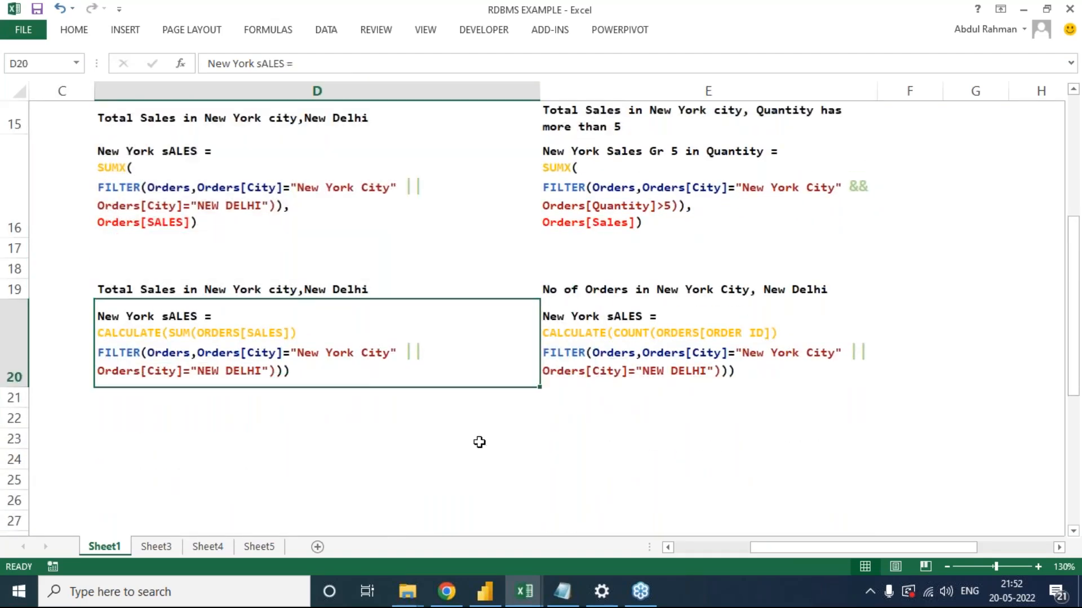
Outline in red pen the FILTER arguments in D16 and D20, Orders[SALES] in D16, and SUM(ORDERS[SALES]) in D20.
scroll(485, 467, down, 1)
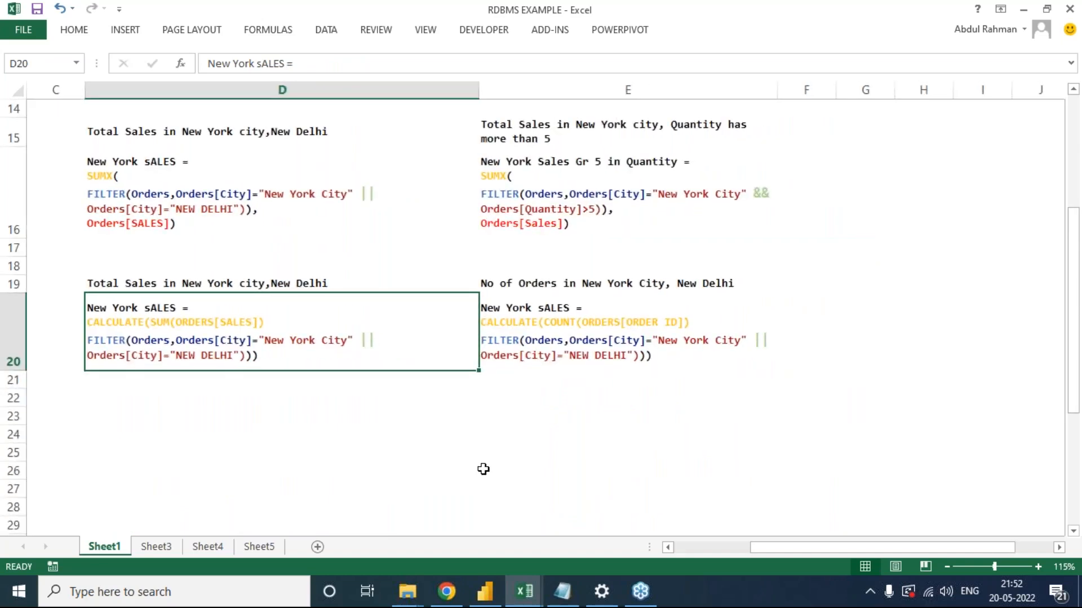
scroll(484, 470, down, 1)
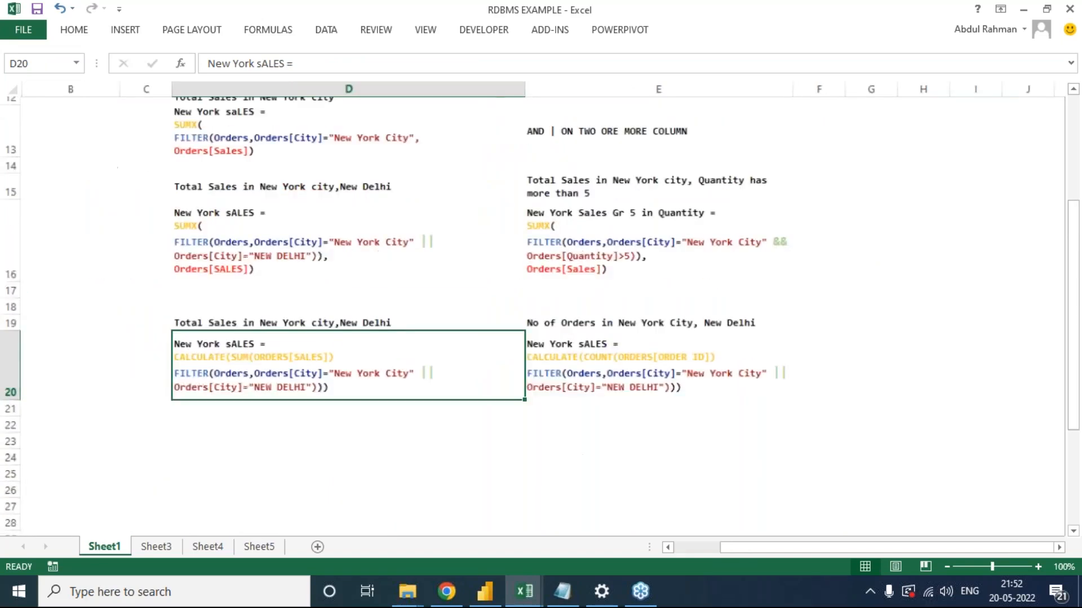
scroll(483, 470, up, 3)
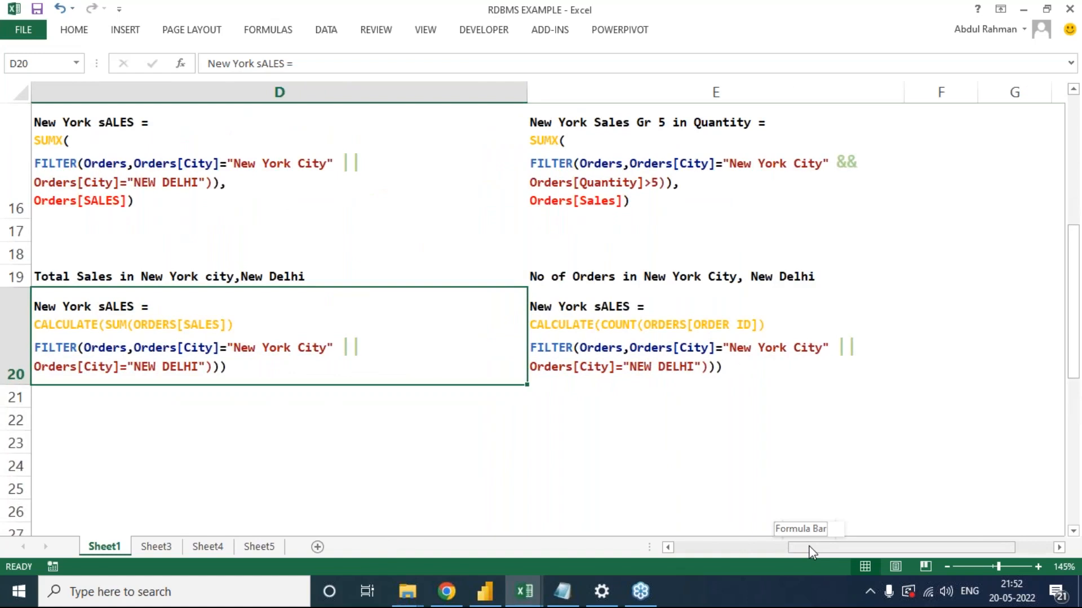
drag(809, 547, 694, 549)
scroll(512, 155, up, 1)
click(399, 176)
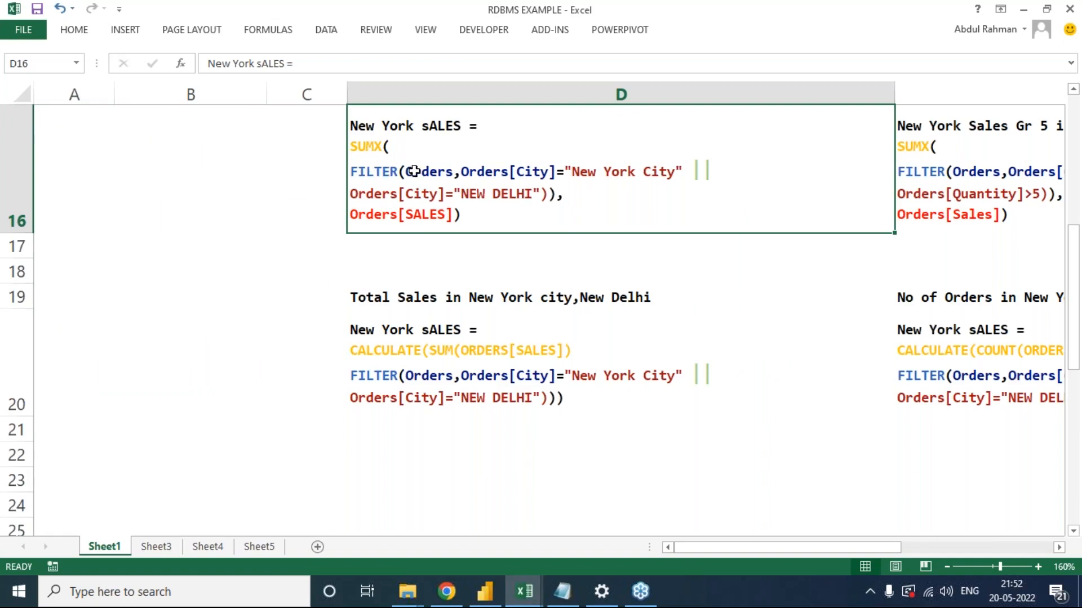
key(alt+Tab)
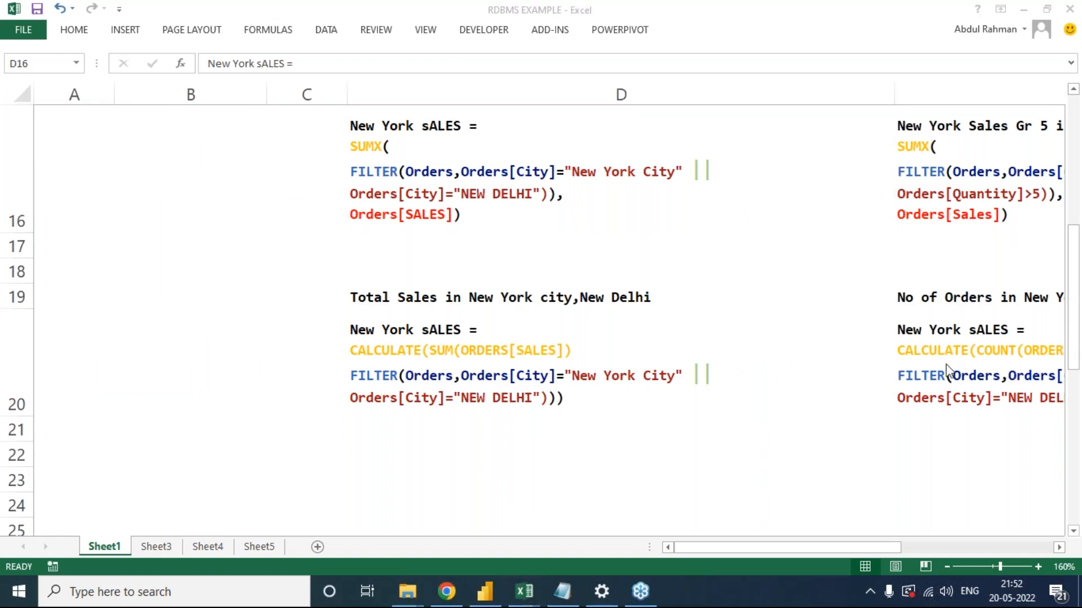
mouse_move(327, 168)
mouse_down()
mouse_move(600, 150)
mouse_move(729, 164)
mouse_move(647, 198)
mouse_move(526, 200)
mouse_move(366, 198)
mouse_move(334, 192)
mouse_move(338, 167)
mouse_up()
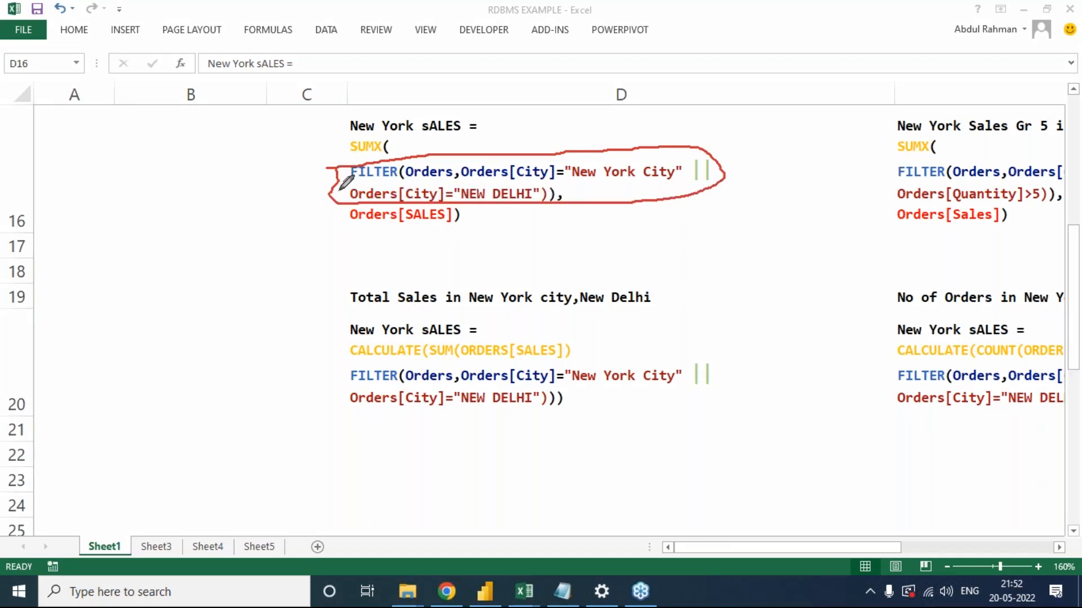
mouse_move(337, 363)
mouse_down()
mouse_move(743, 365)
mouse_move(532, 451)
mouse_move(349, 445)
mouse_move(346, 359)
mouse_up()
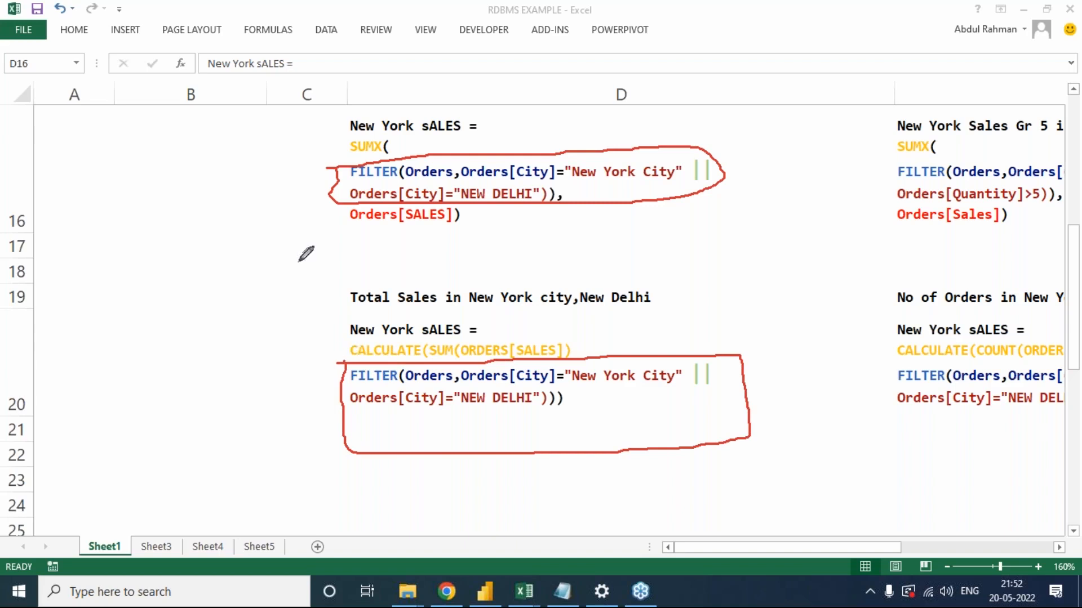
mouse_move(367, 234)
mouse_down()
mouse_move(436, 236)
mouse_move(465, 221)
mouse_move(460, 202)
mouse_move(339, 209)
mouse_move(367, 243)
mouse_move(410, 233)
mouse_up()
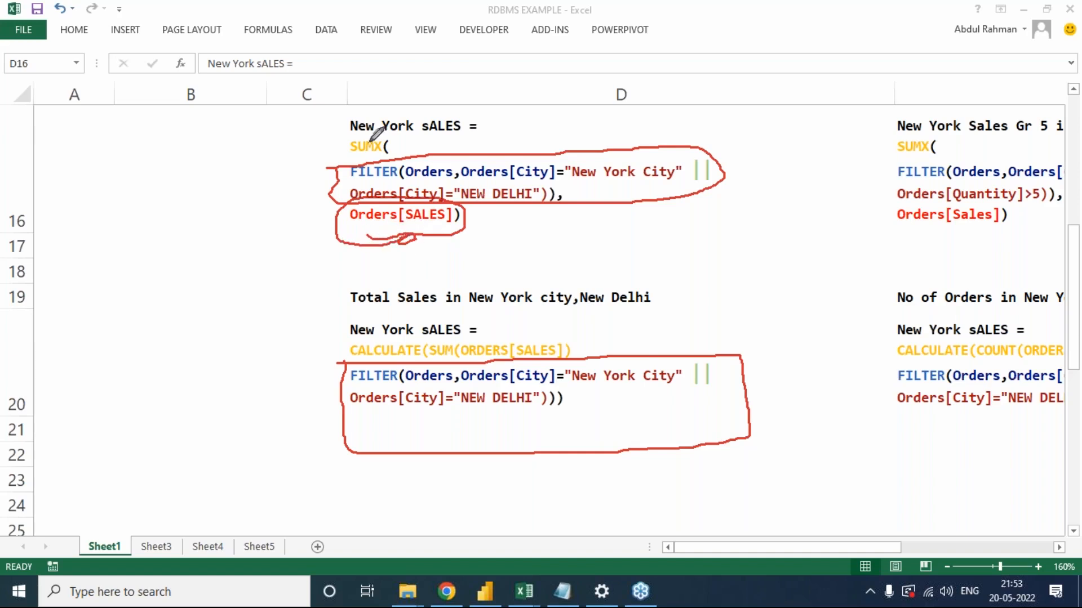
mouse_move(471, 333)
mouse_down()
mouse_move(580, 327)
mouse_move(580, 344)
mouse_move(448, 363)
mouse_move(431, 346)
mouse_move(439, 337)
mouse_up()
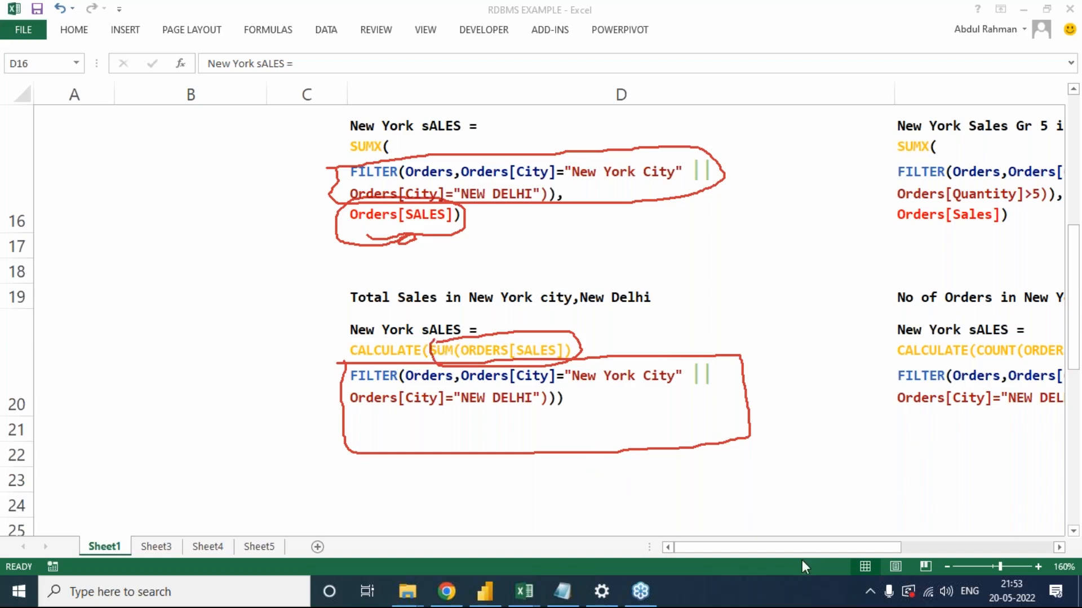
Clear the red pen marks from the screen and leave annotation mode with columns D and E in view.
drag(813, 549, 1011, 549)
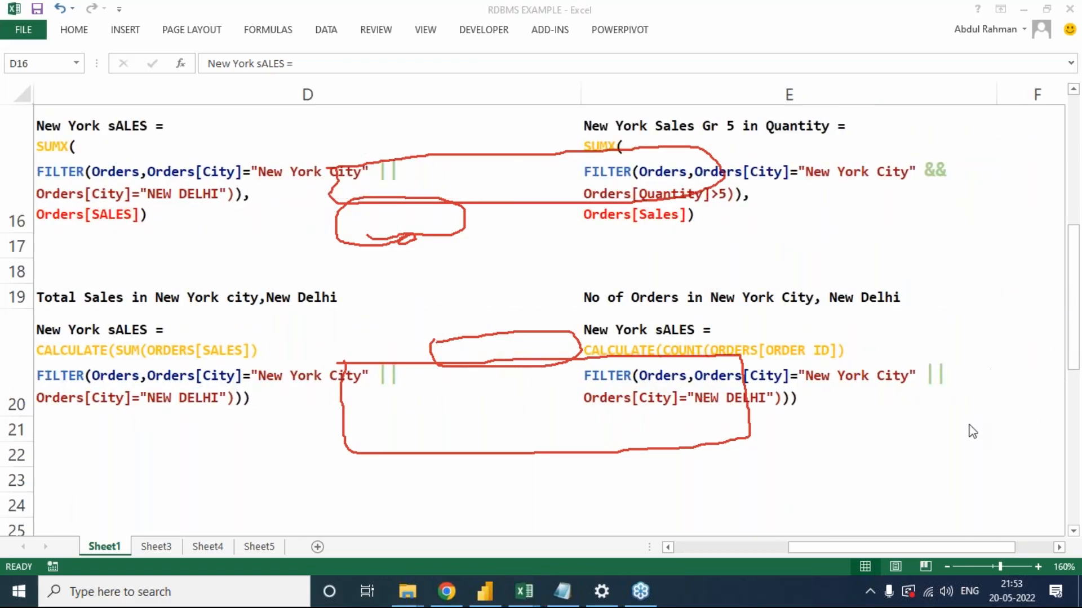
key(Escape)
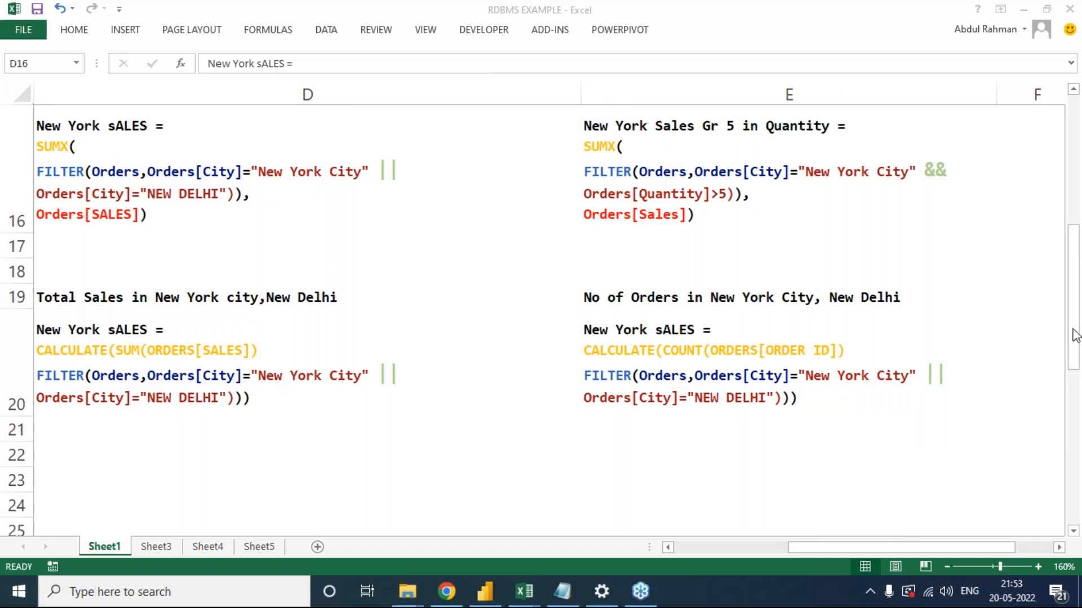
click(986, 361)
key(Escape)
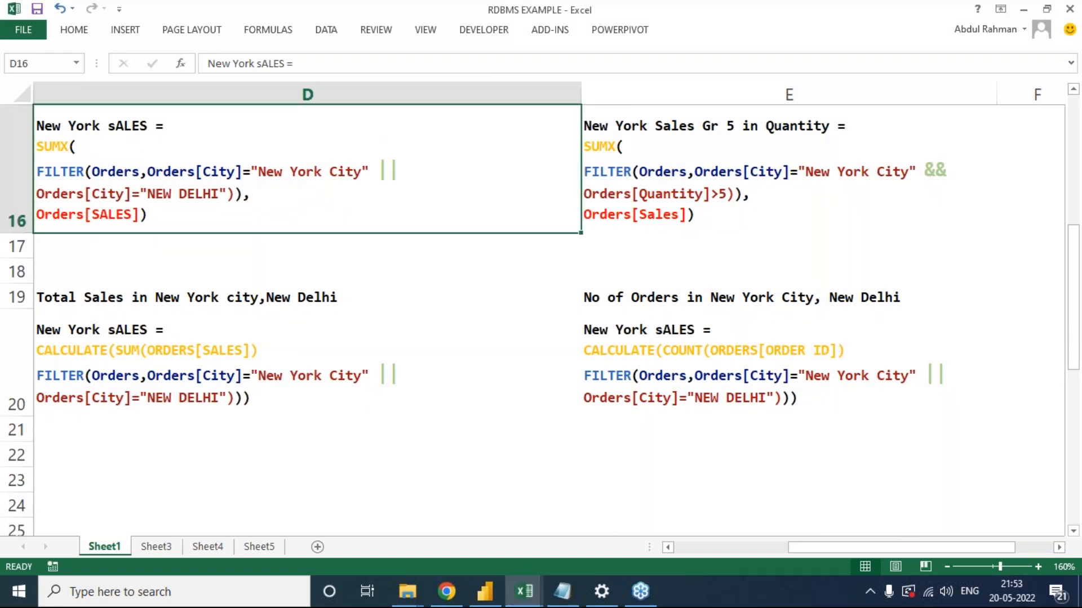
Copy the order-count heading and its CALCULATE formula from E19:E20 into E11:E12, below the COUNTX formula.
scroll(704, 341, up, 3)
scroll(708, 342, up, 1)
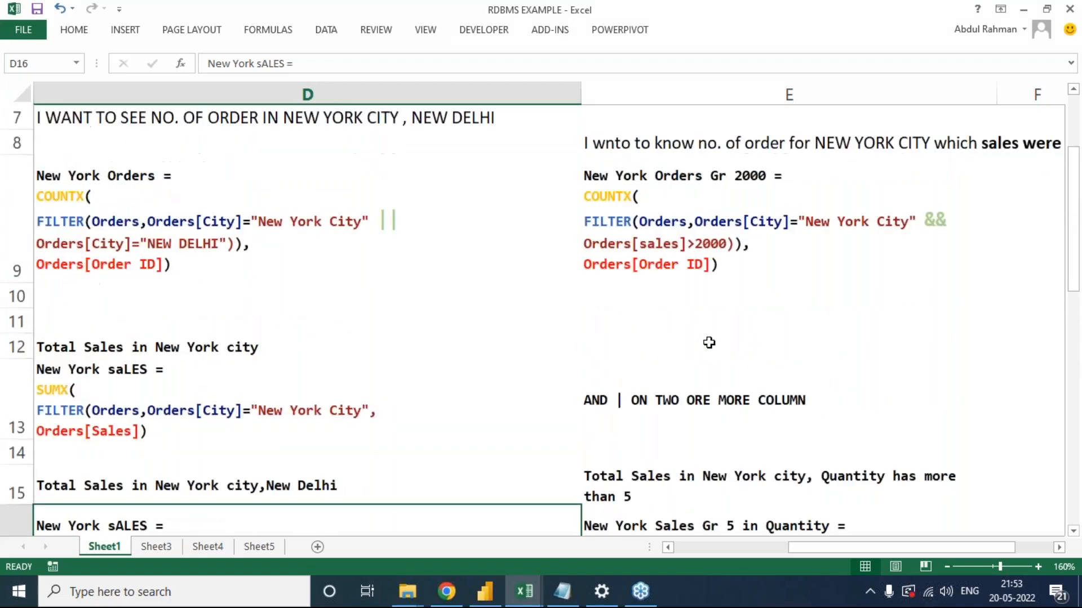
scroll(698, 355, down, 8)
scroll(681, 404, up, 5)
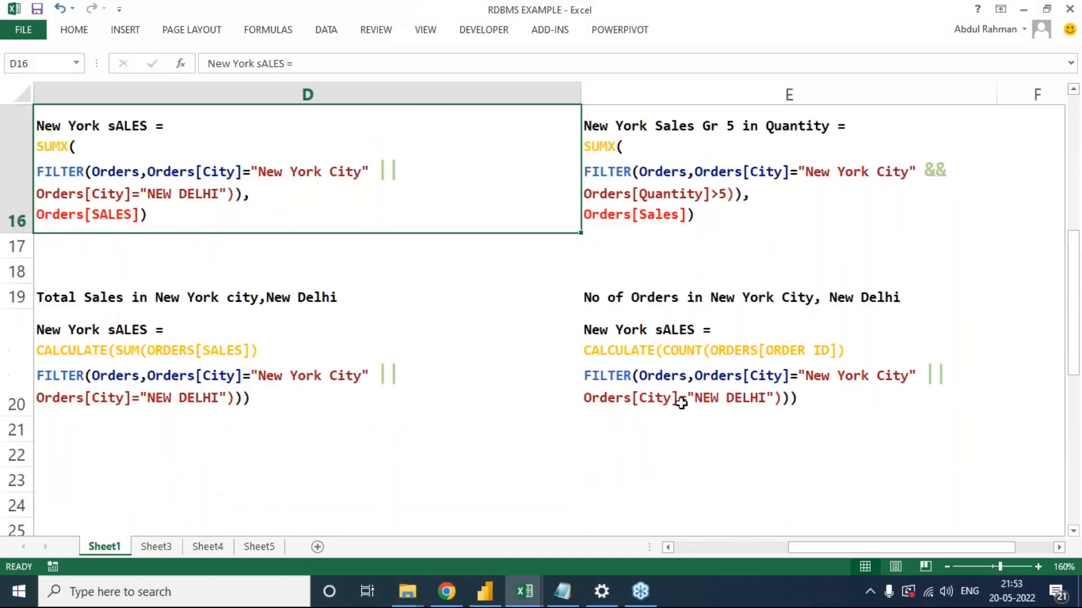
scroll(687, 366, down, 1)
click(698, 321)
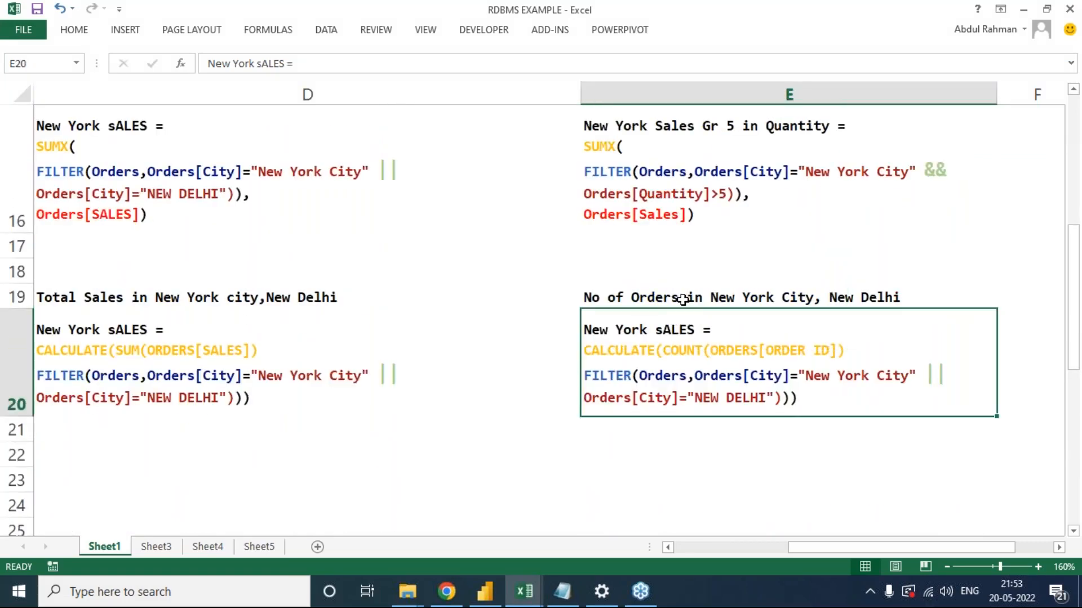
drag(682, 300, 689, 370)
key(ctrl+c)
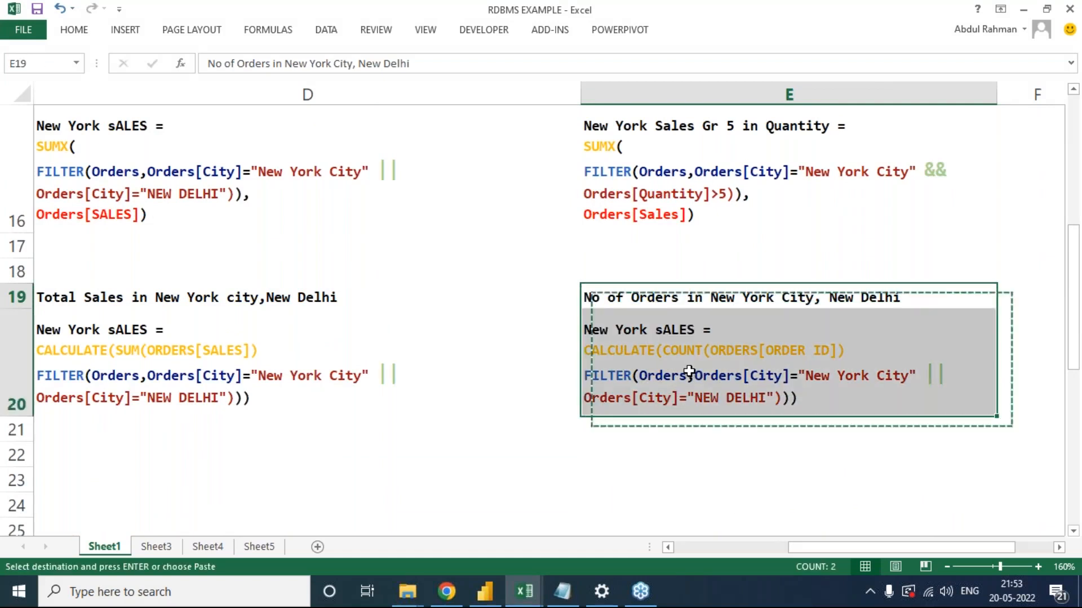
scroll(688, 371, up, 3)
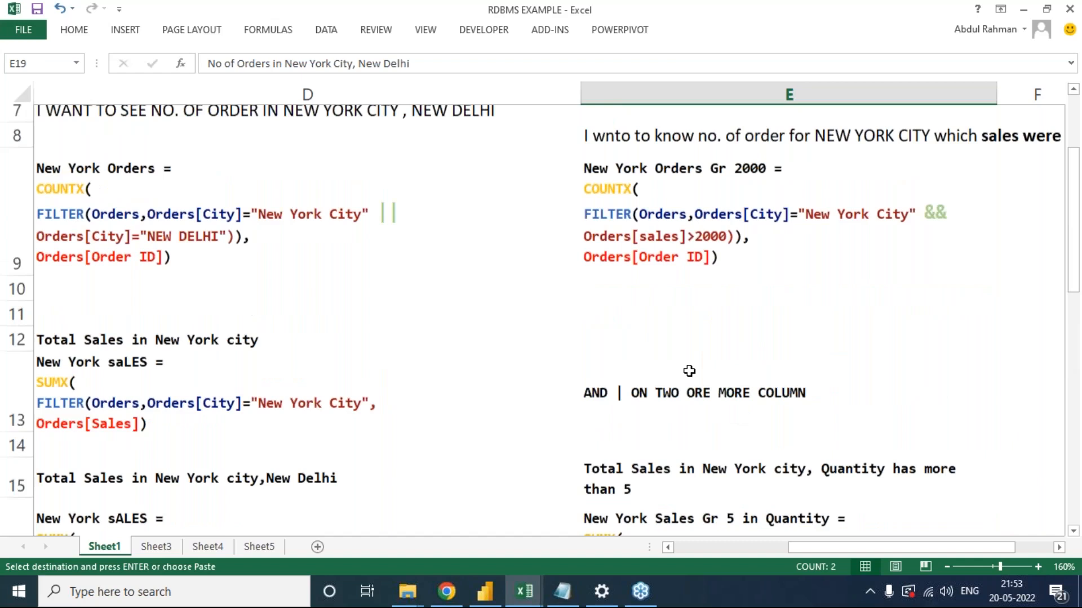
scroll(688, 371, up, 1)
click(789, 323)
key(ctrl+v)
click(902, 348)
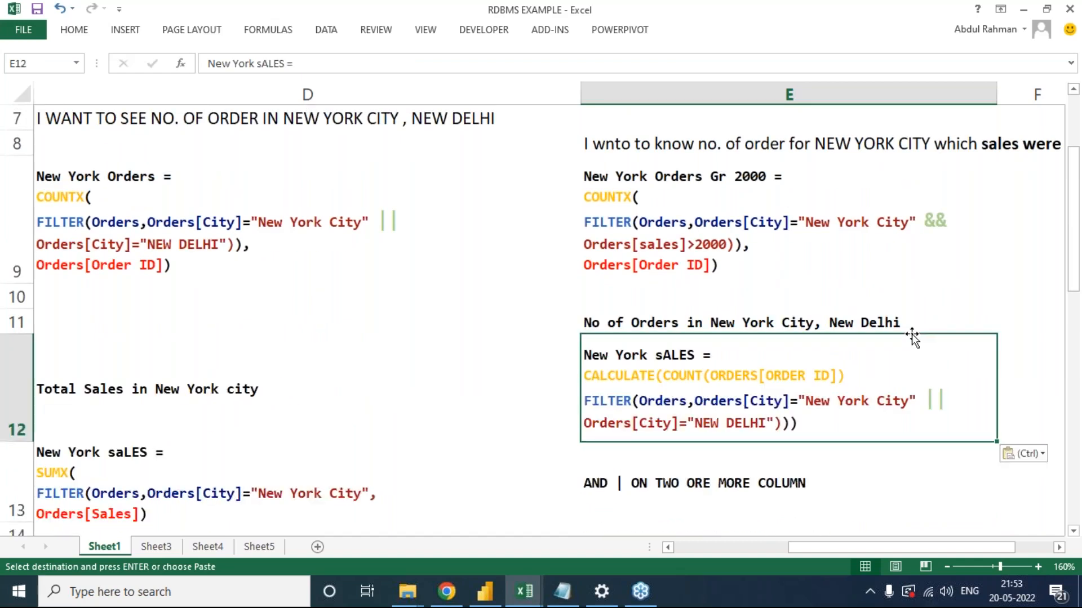
In D9, circle the FILTER argument in red pen, underline Orders[Order ID], and draw a curve linking it to COUNTX.
click(1074, 328)
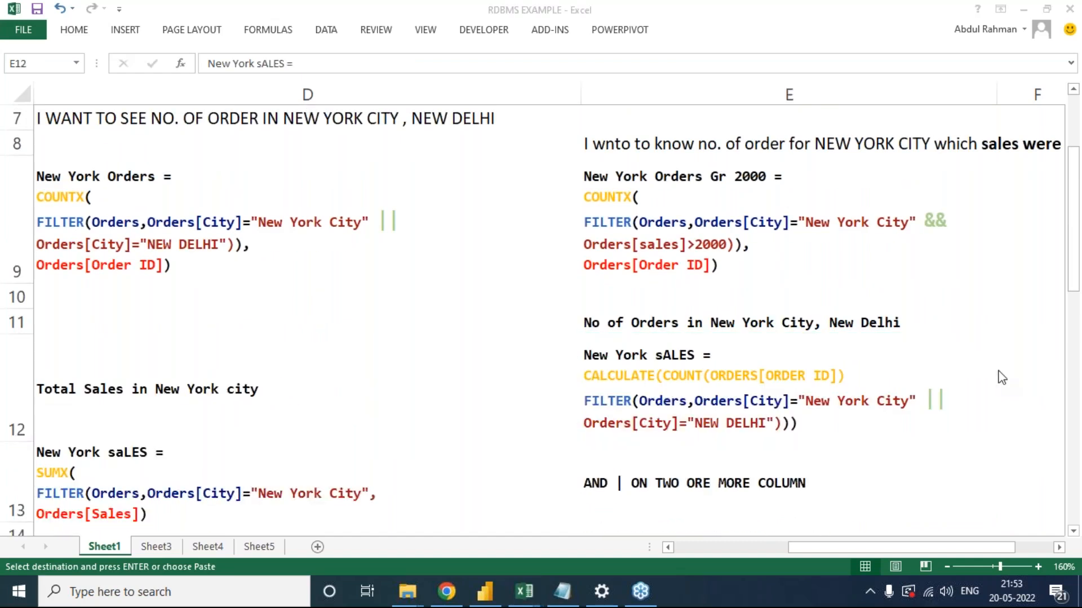
mouse_move(35, 213)
mouse_down()
mouse_move(293, 256)
mouse_move(38, 248)
mouse_move(38, 216)
mouse_up()
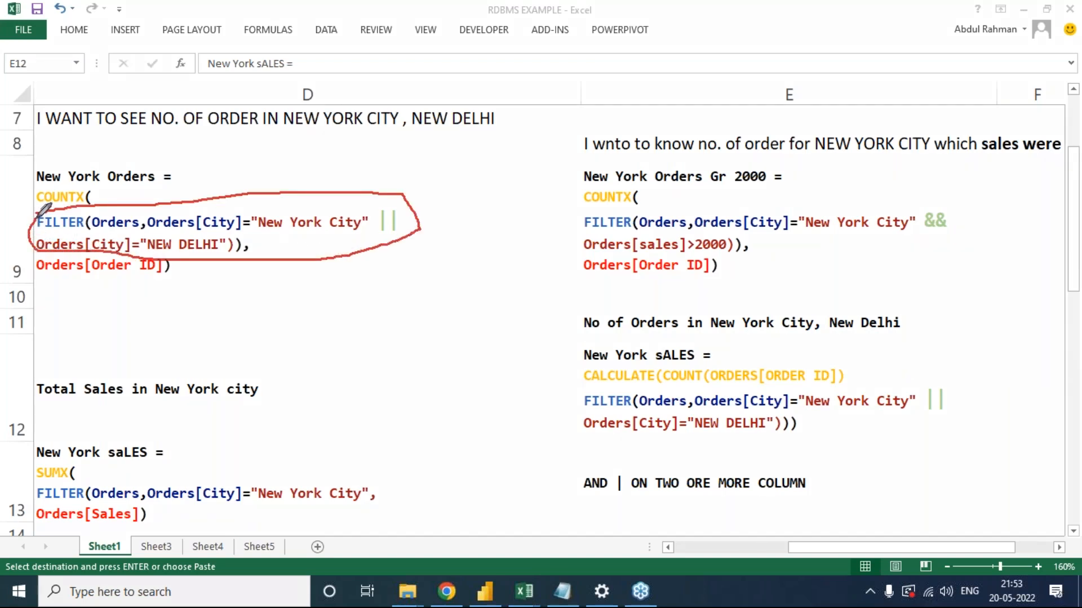
drag(39, 289, 168, 284)
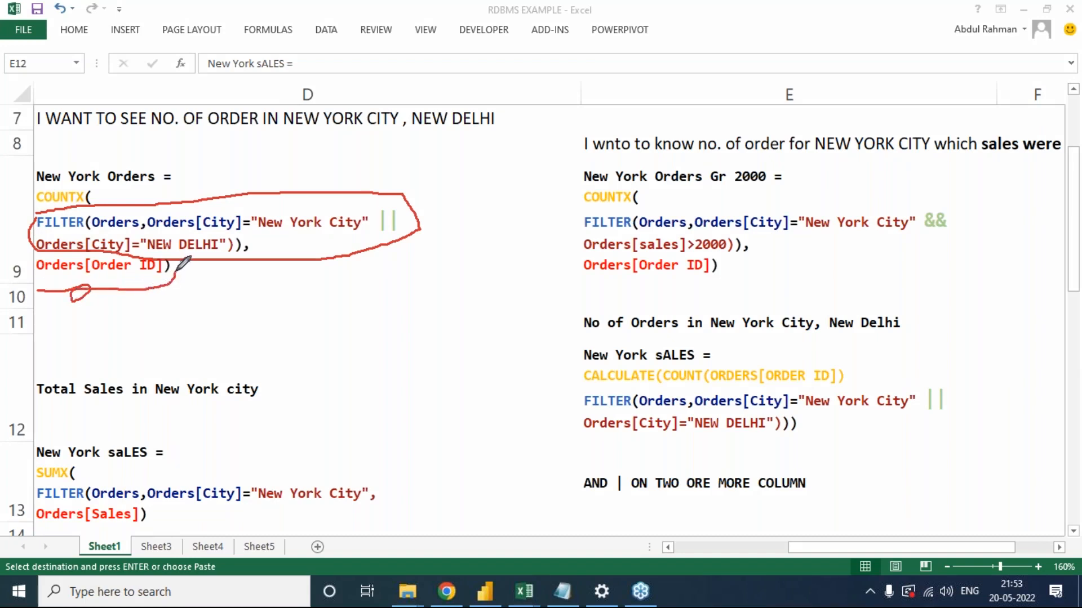
mouse_move(23, 274)
mouse_down()
mouse_move(10, 204)
mouse_move(36, 182)
mouse_move(24, 213)
mouse_up()
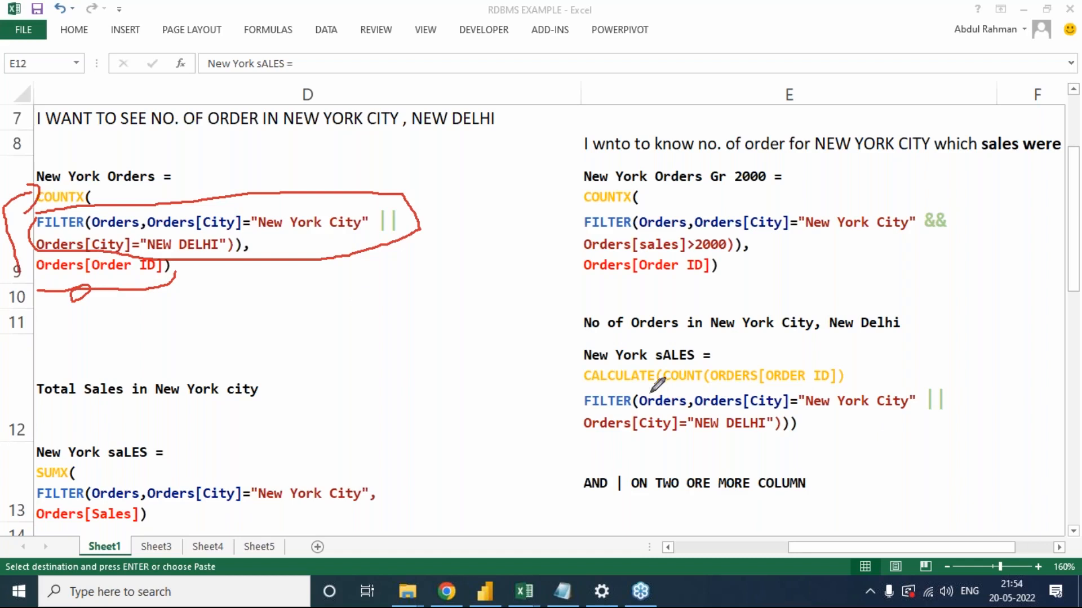
In E12, circle COUNT(ORDERS[ORDER ID]) and the FILTER argument in red pen, and clear all pen marks.
mouse_move(868, 365)
mouse_down()
mouse_move(687, 354)
mouse_move(675, 382)
mouse_move(807, 382)
mouse_move(862, 365)
mouse_up()
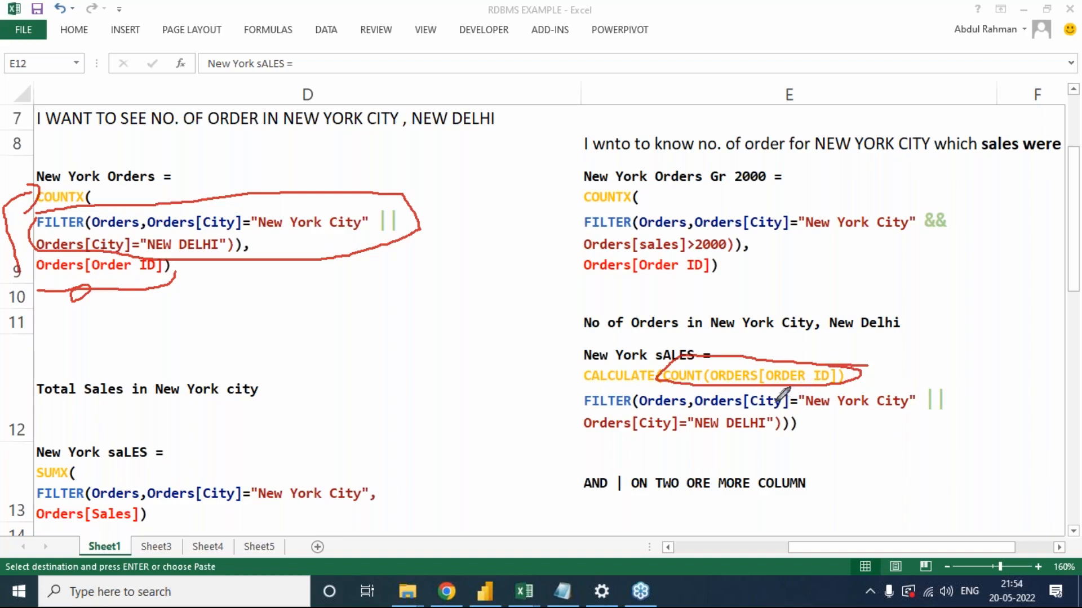
mouse_move(577, 401)
mouse_down()
mouse_move(642, 448)
mouse_move(958, 412)
mouse_move(939, 388)
mouse_move(758, 382)
mouse_up()
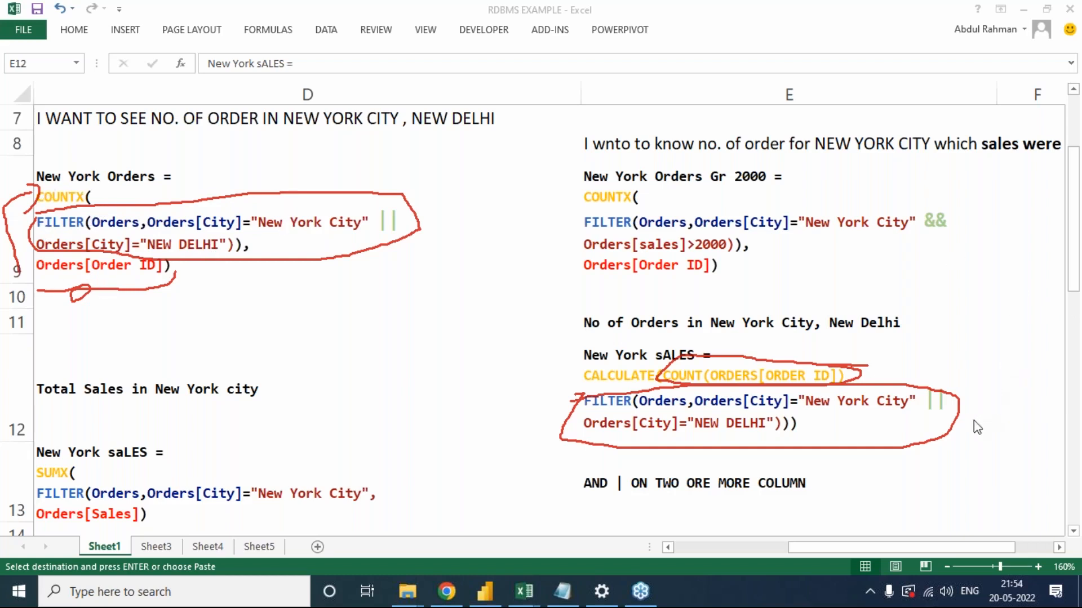
click(970, 439)
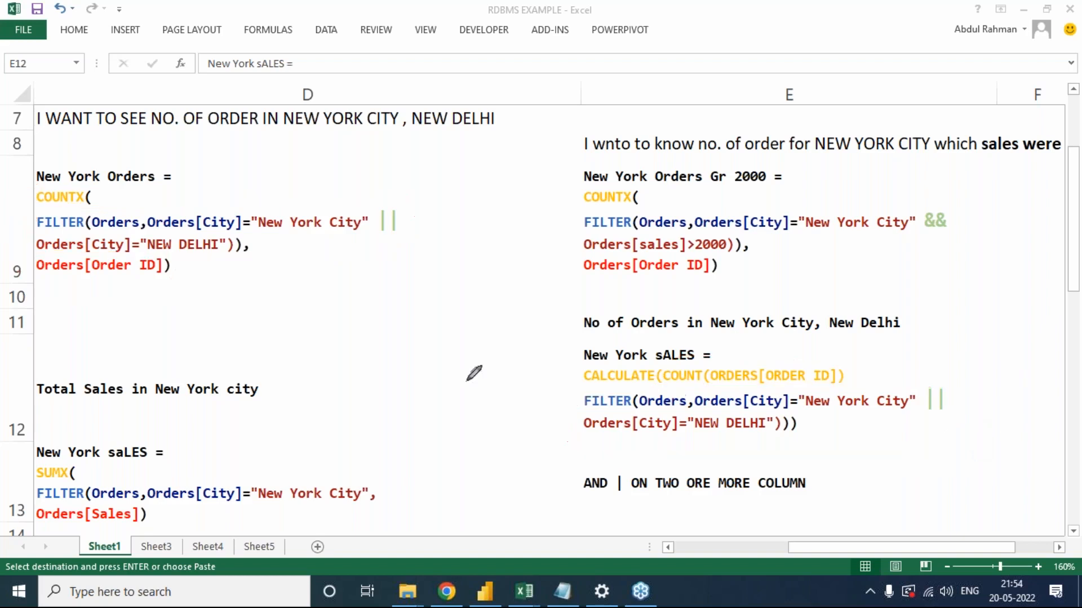
Underline CALCULATE in E12 in red pen, handwrite "Measure" and "Num" over column D, and draw a dividing line beside them.
click(548, 383)
drag(568, 385, 642, 383)
mouse_move(244, 331)
mouse_down()
mouse_move(239, 316)
mouse_move(301, 309)
mouse_move(373, 250)
mouse_move(406, 259)
mouse_move(490, 236)
mouse_up()
mouse_move(337, 376)
mouse_down()
mouse_move(359, 337)
mouse_move(486, 304)
mouse_up()
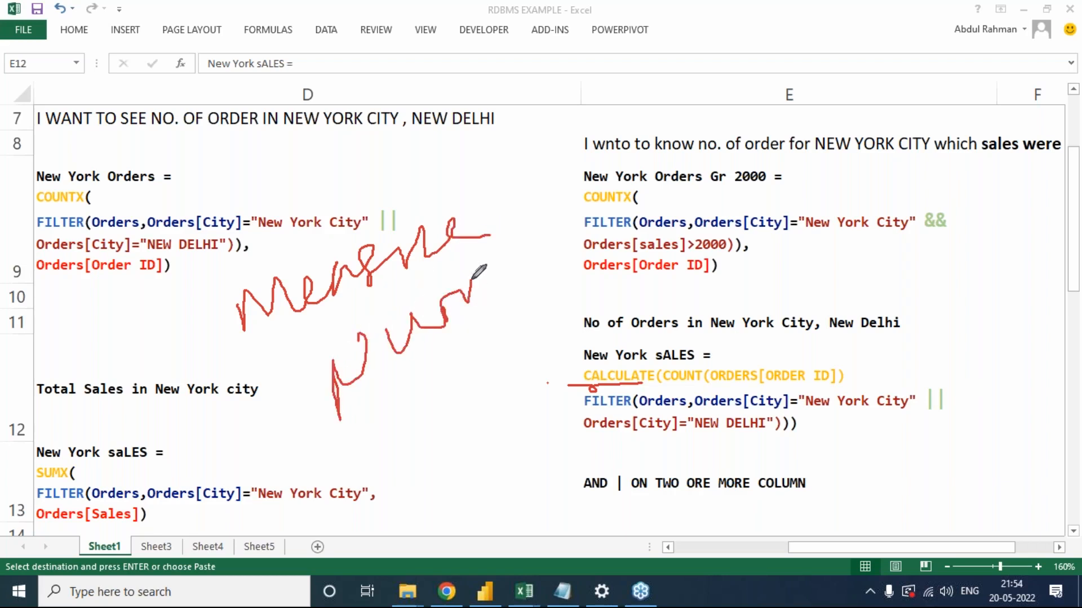
drag(500, 150, 561, 417)
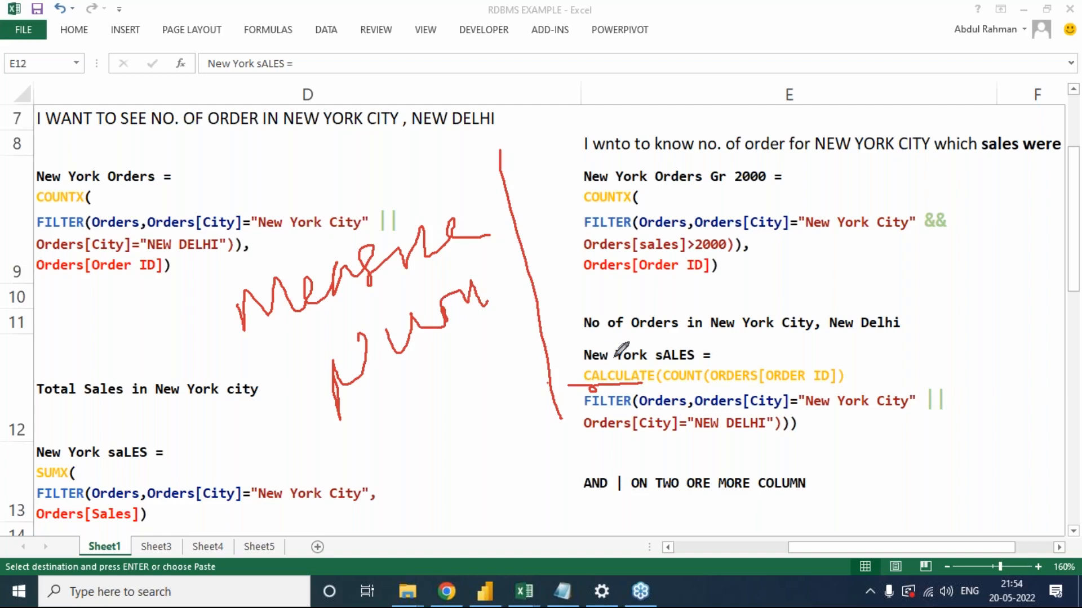
Handwrite a dimension label in red pen over the COUNTX formula in E9, with "text" below it.
mouse_move(541, 159)
mouse_down()
mouse_move(555, 213)
mouse_move(541, 158)
mouse_move(544, 219)
mouse_up()
drag(578, 168, 578, 191)
mouse_move(570, 139)
mouse_down()
mouse_move(563, 148)
mouse_move(576, 144)
mouse_up()
mouse_move(592, 159)
mouse_down()
mouse_move(597, 172)
mouse_move(614, 151)
mouse_move(684, 172)
mouse_move(796, 106)
mouse_up()
mouse_move(587, 265)
mouse_down()
mouse_move(596, 323)
mouse_move(553, 319)
mouse_move(744, 242)
mouse_up()
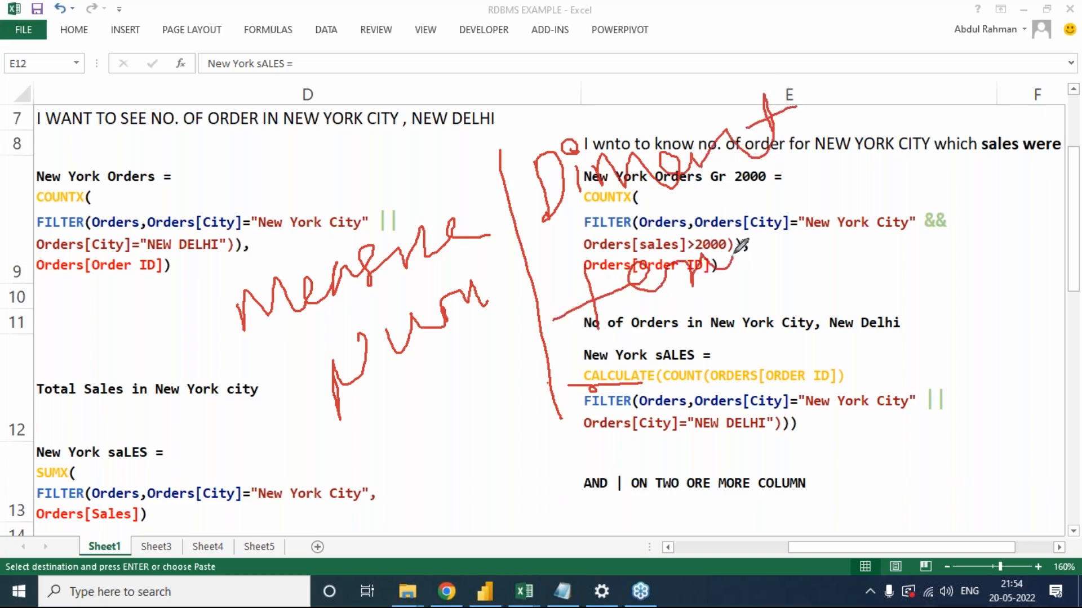
drag(754, 205, 799, 274)
drag(797, 198, 743, 249)
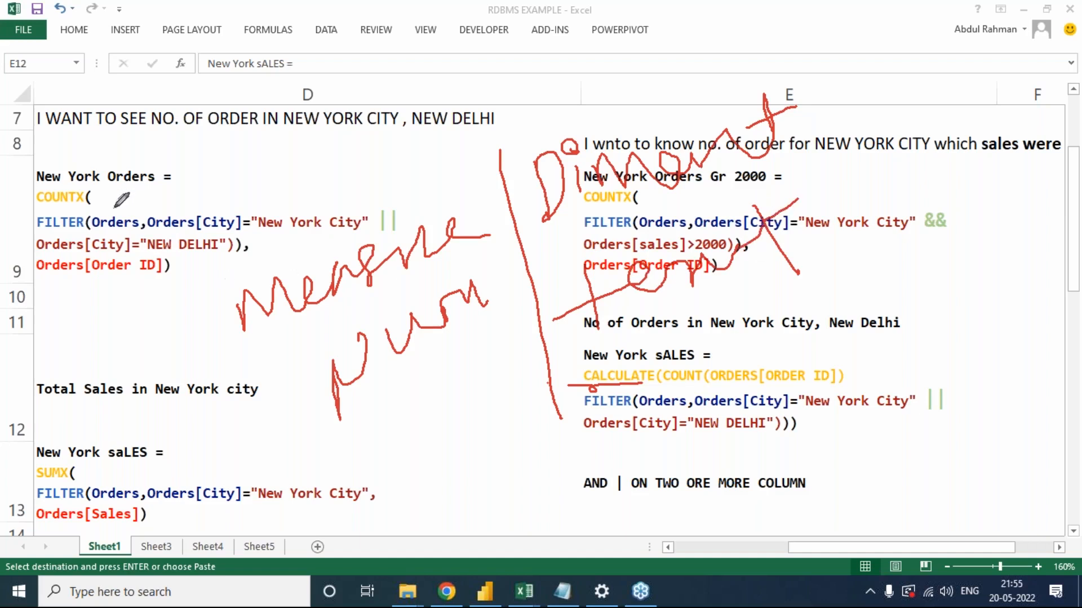
Circle the COUNTX formula in D9 and the SUMX formula in D13, labelling them "text" and "Num" in red pen.
mouse_move(163, 165)
mouse_down()
mouse_move(17, 195)
mouse_move(161, 259)
mouse_move(164, 165)
mouse_move(248, 169)
mouse_move(253, 135)
mouse_move(285, 141)
mouse_move(290, 122)
mouse_move(301, 128)
mouse_up()
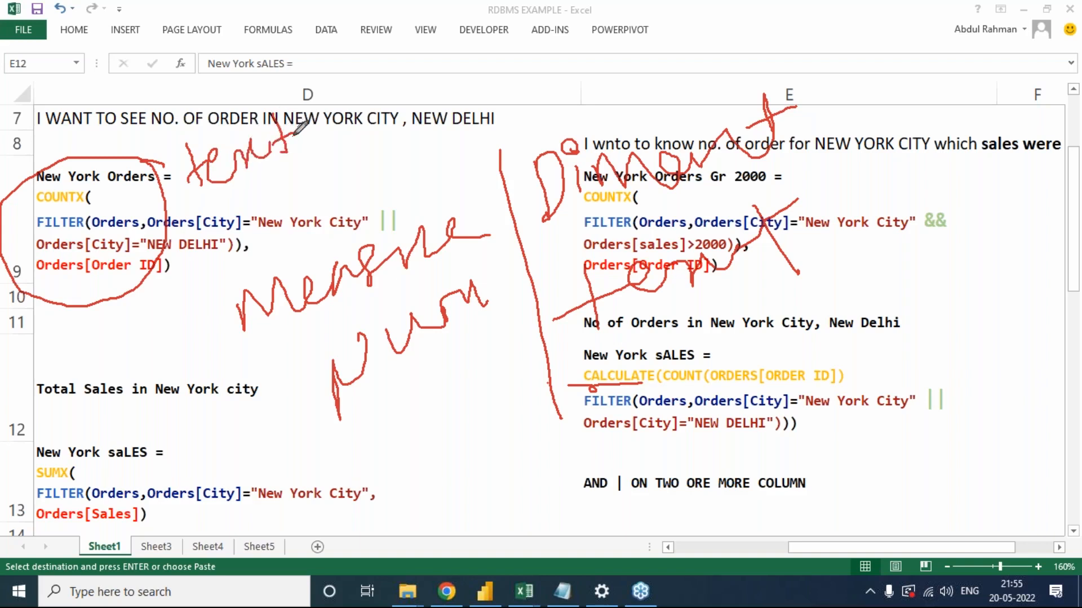
mouse_move(90, 459)
mouse_down()
mouse_move(48, 445)
mouse_move(132, 507)
mouse_move(110, 442)
mouse_up()
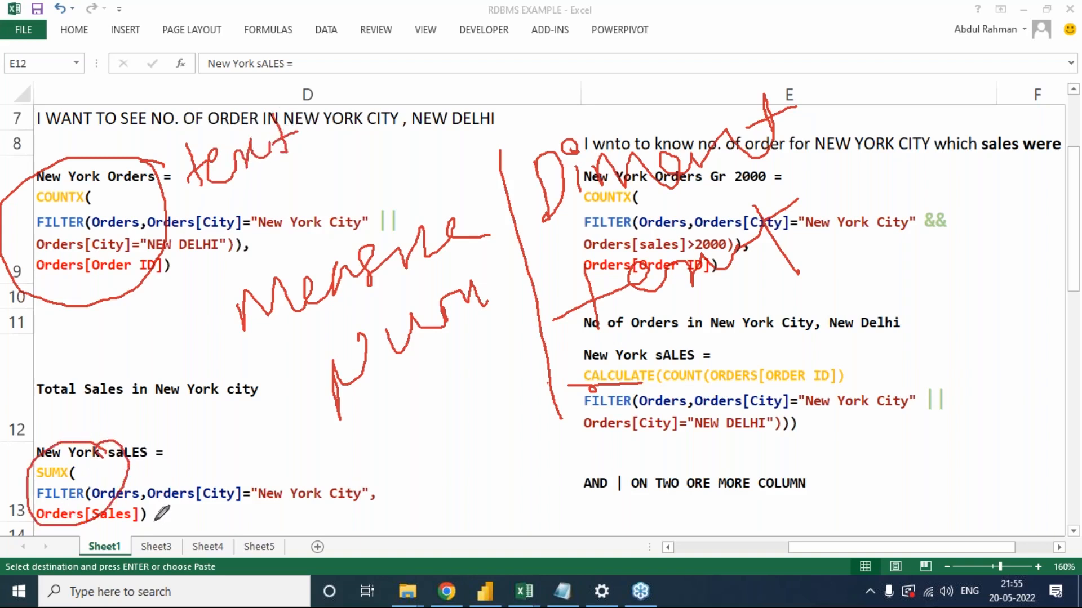
mouse_move(154, 509)
mouse_down()
mouse_move(195, 475)
mouse_move(209, 484)
mouse_move(238, 460)
mouse_move(257, 485)
mouse_up()
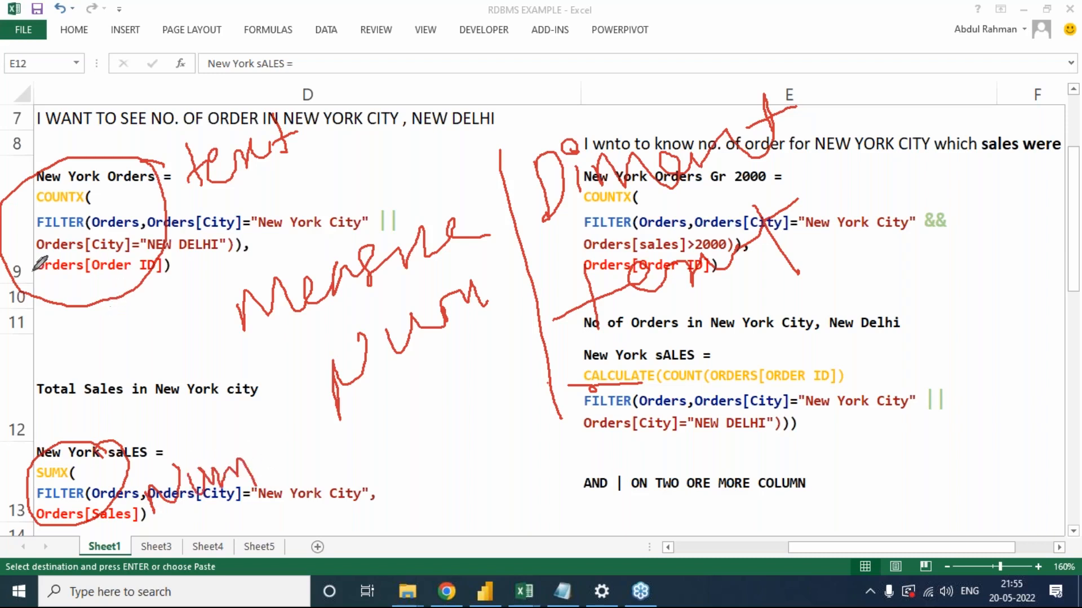
Underline Order ID in D9 and Sales in D13, and add a red tick beside each formula's handwritten label.
drag(64, 288, 164, 280)
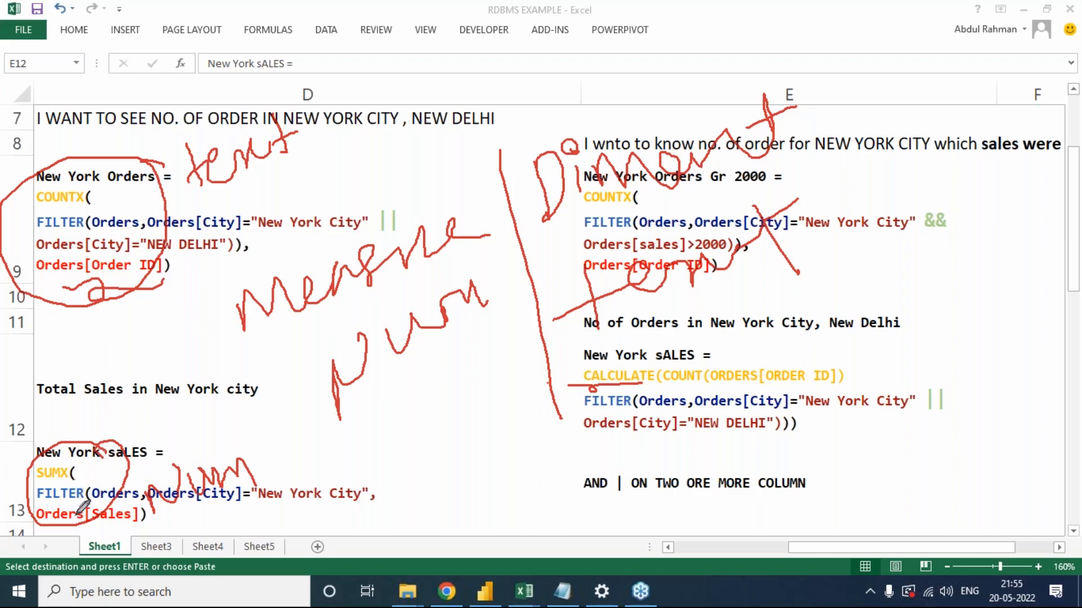
mouse_move(90, 531)
mouse_down()
mouse_move(134, 521)
mouse_move(160, 529)
mouse_up()
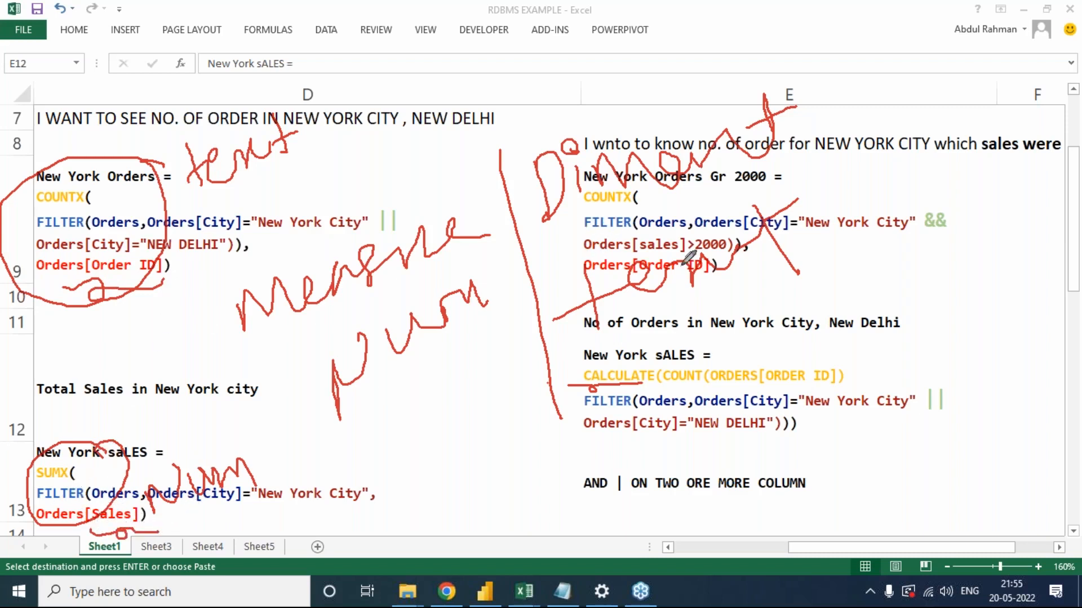
drag(323, 157, 398, 129)
drag(271, 471, 341, 461)
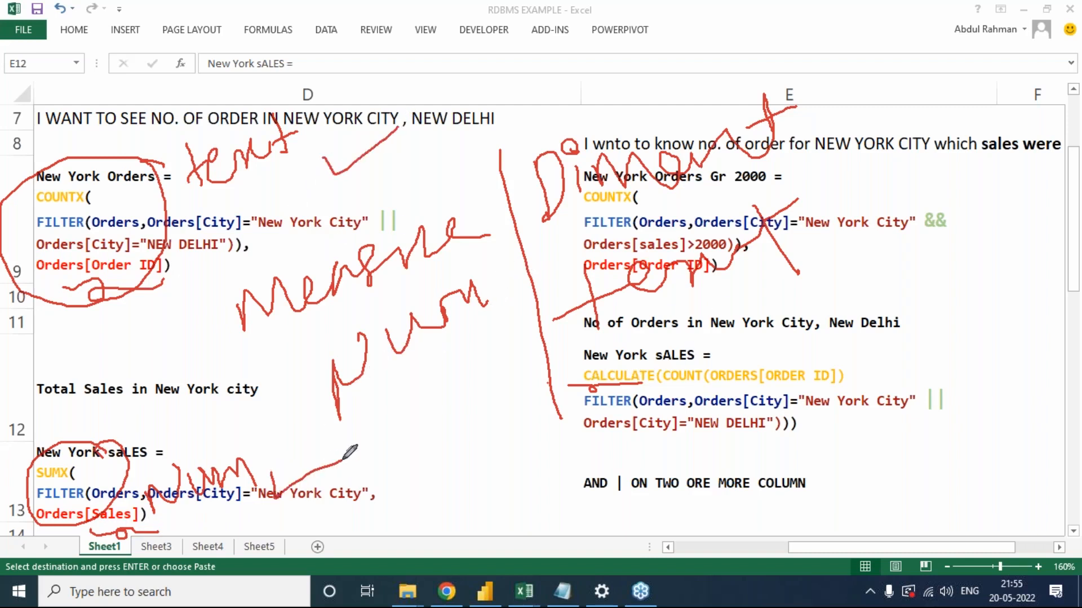
Circle COUNT(ORDERS[ORDER ID]) in E12, handwrite "sum" and "N" beside it in red pen, and clear all pen marks.
mouse_move(856, 365)
mouse_down()
mouse_move(823, 349)
mouse_move(713, 347)
mouse_move(660, 383)
mouse_move(871, 368)
mouse_up()
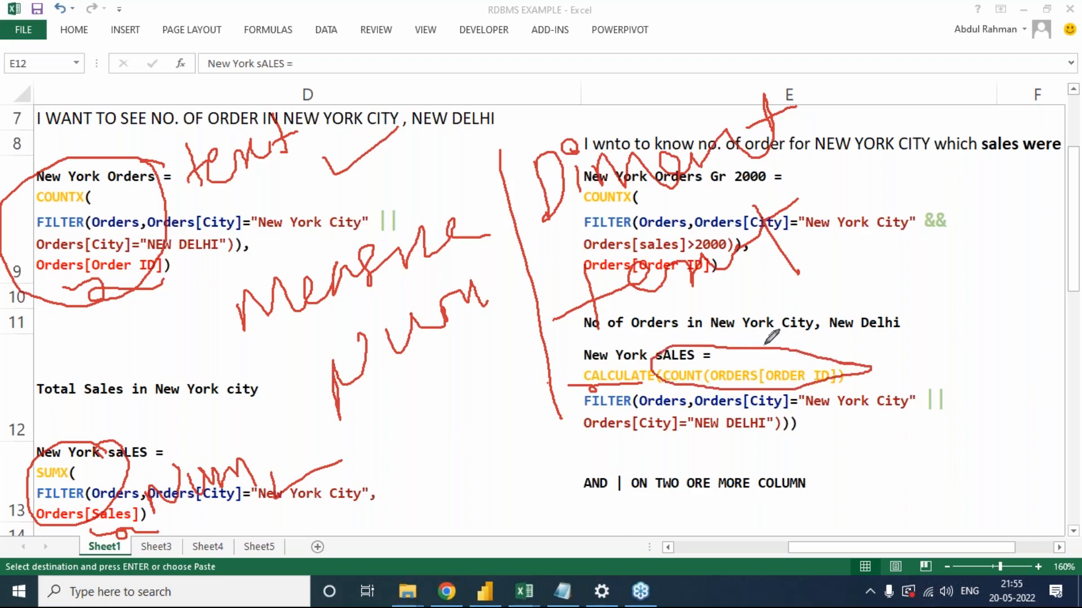
mouse_move(832, 335)
mouse_down()
mouse_move(820, 353)
mouse_move(846, 340)
mouse_up()
drag(865, 323, 893, 336)
drag(891, 286, 889, 327)
mouse_move(880, 382)
mouse_down()
mouse_move(878, 354)
mouse_move(907, 360)
mouse_move(904, 336)
mouse_up()
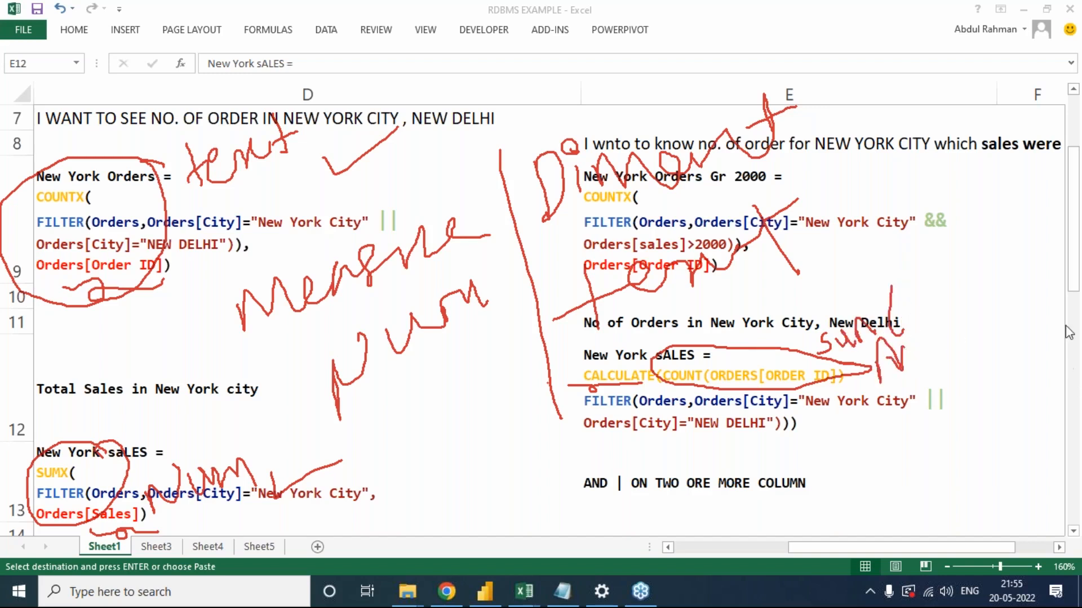
key(e)
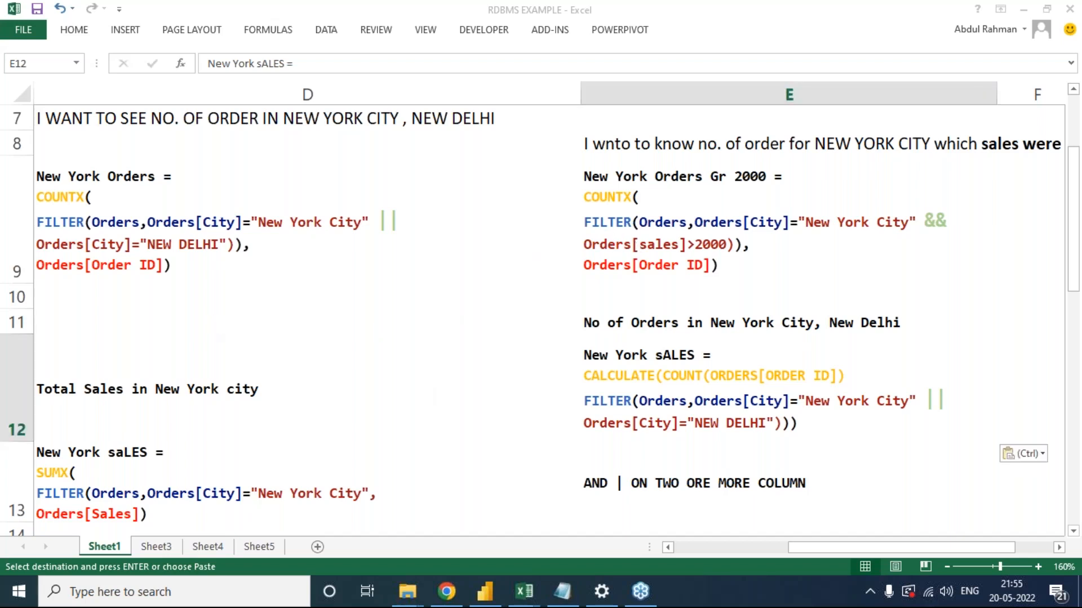
Enter the formula =SUM(sales) in D10 and reopen it for editing at its start.
double_click(216, 295)
text(=SUM()
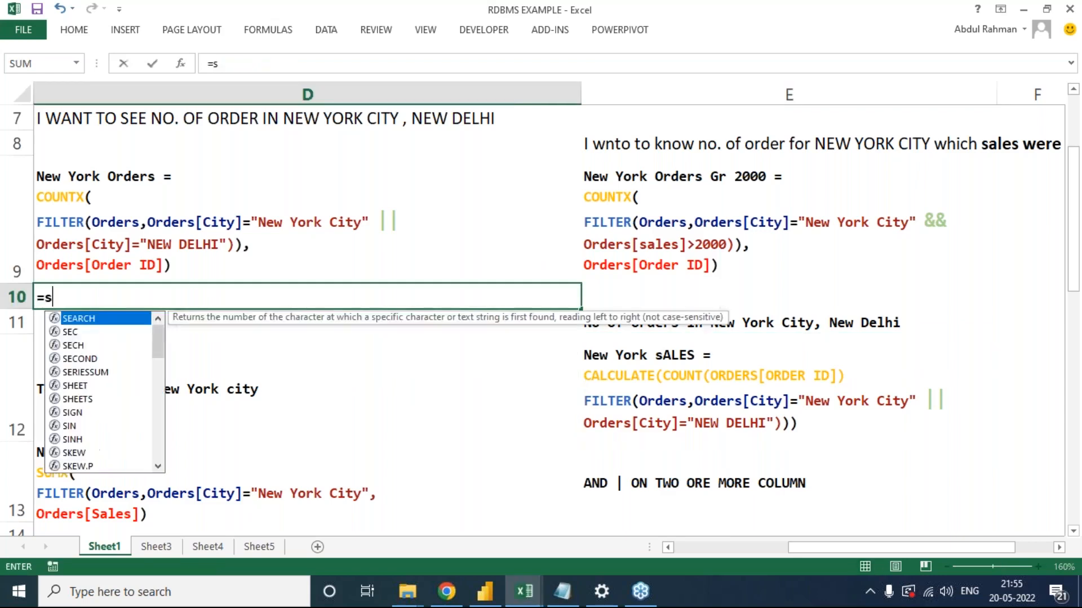
text(sales))
key(Return)
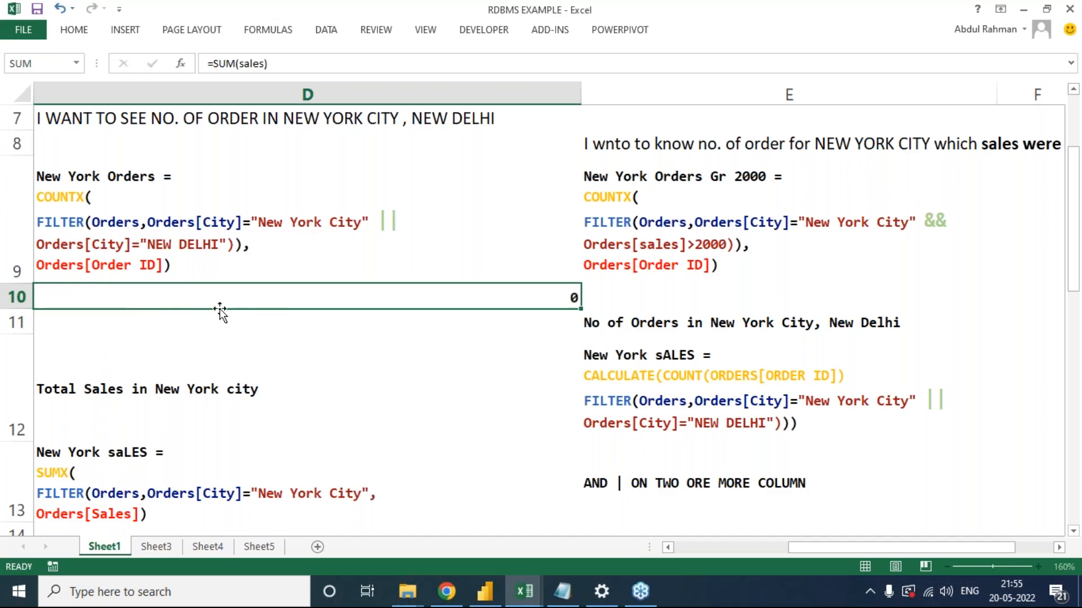
click(285, 297)
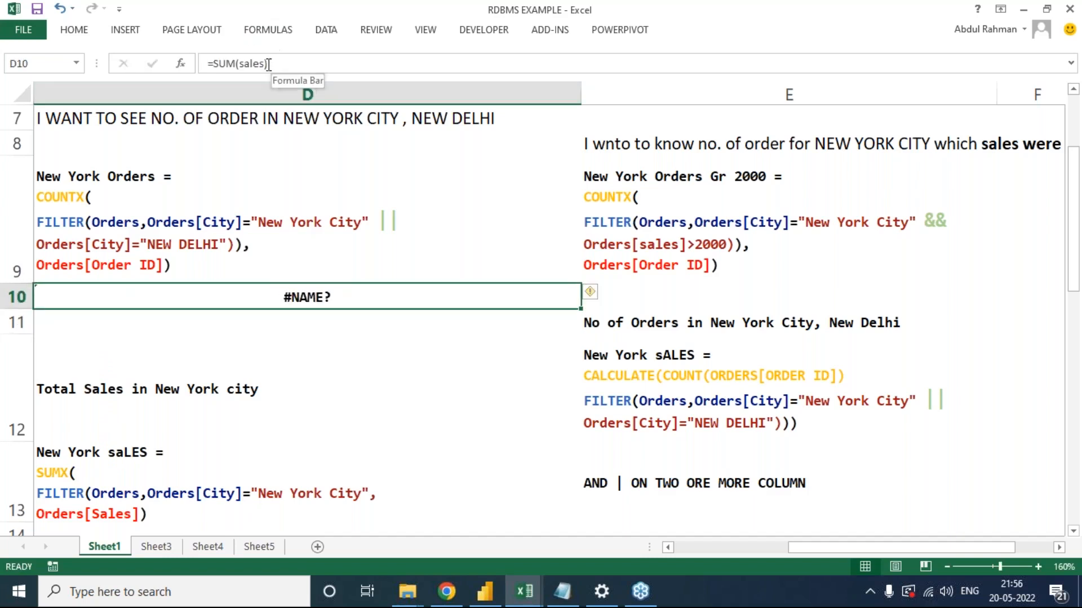
click(208, 63)
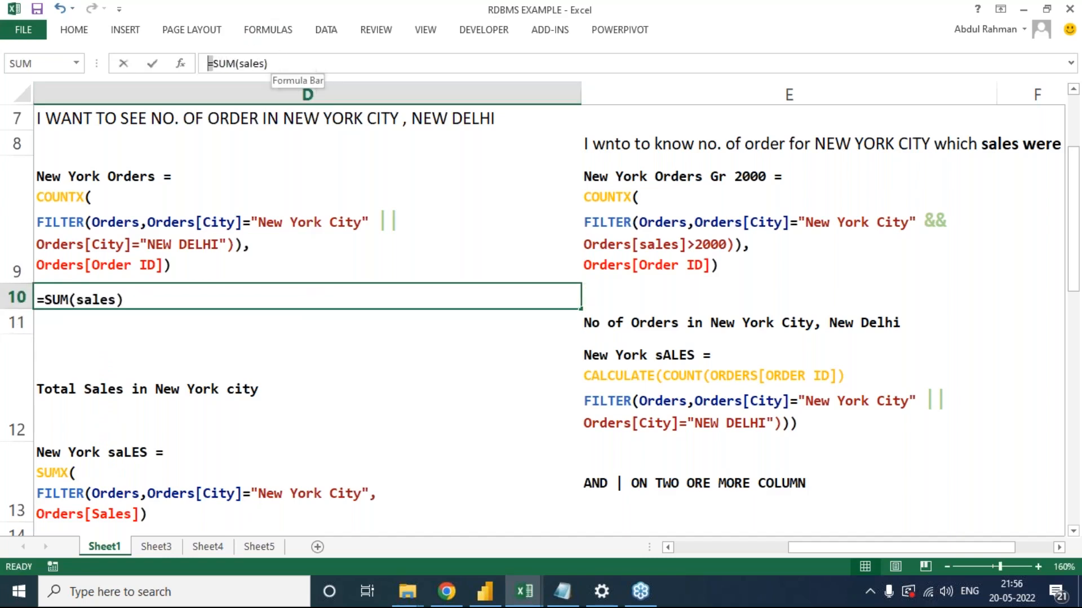
Turn the formula in cell D10 into the plain text SUMX(sales).
key(Delete)
key(Right)
key(Right)
key(Right)
text(X)
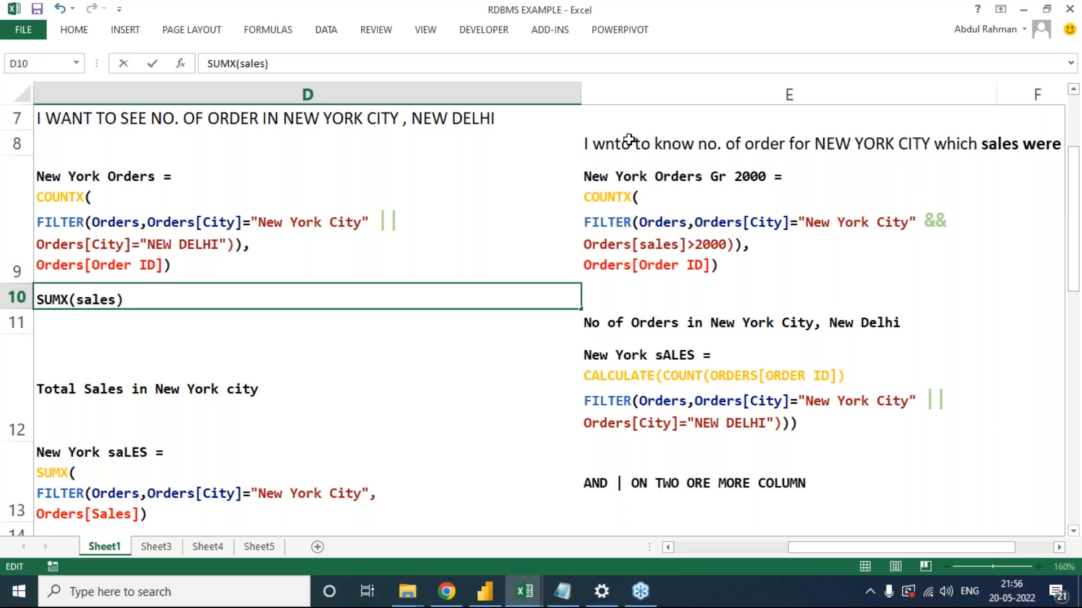
key(ctrl+Return)
Clear the contents of cell D10.
key(Right)
key(Left)
key(Delete)
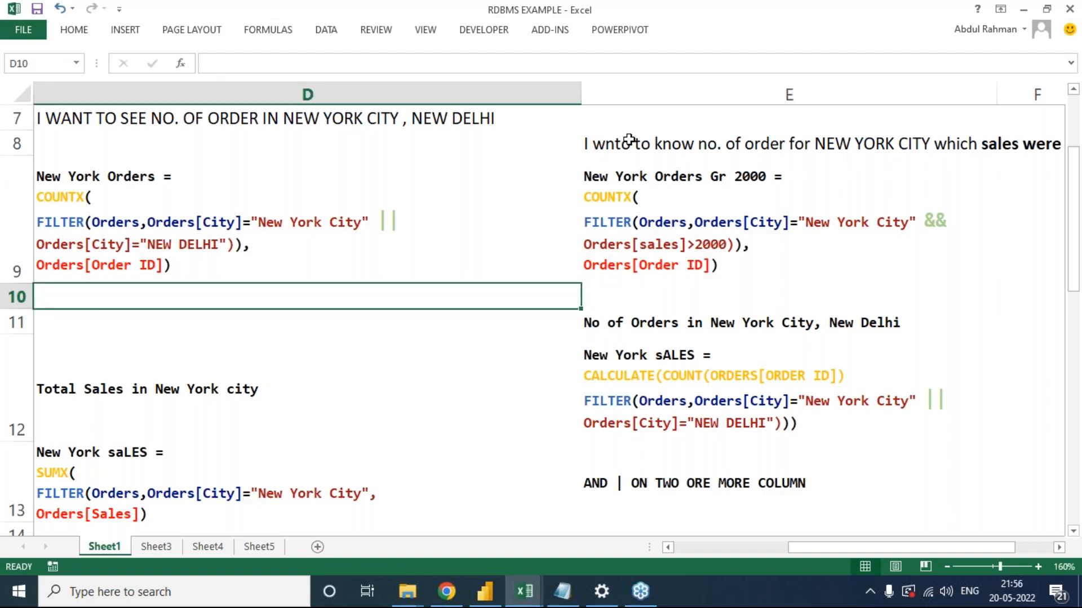
Review the SUMX and CALCULATE example formulas further down in Sheet1.
click(1073, 363)
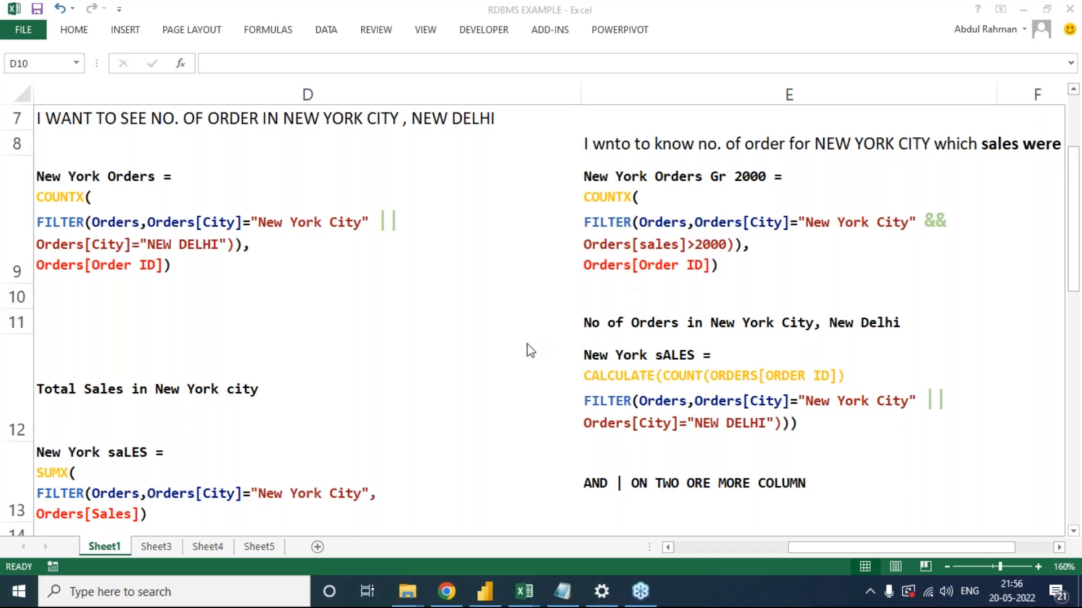
scroll(517, 376, down, 5)
scroll(519, 376, down, 7)
scroll(520, 377, up, 4)
scroll(519, 377, up, 6)
scroll(520, 377, down, 1)
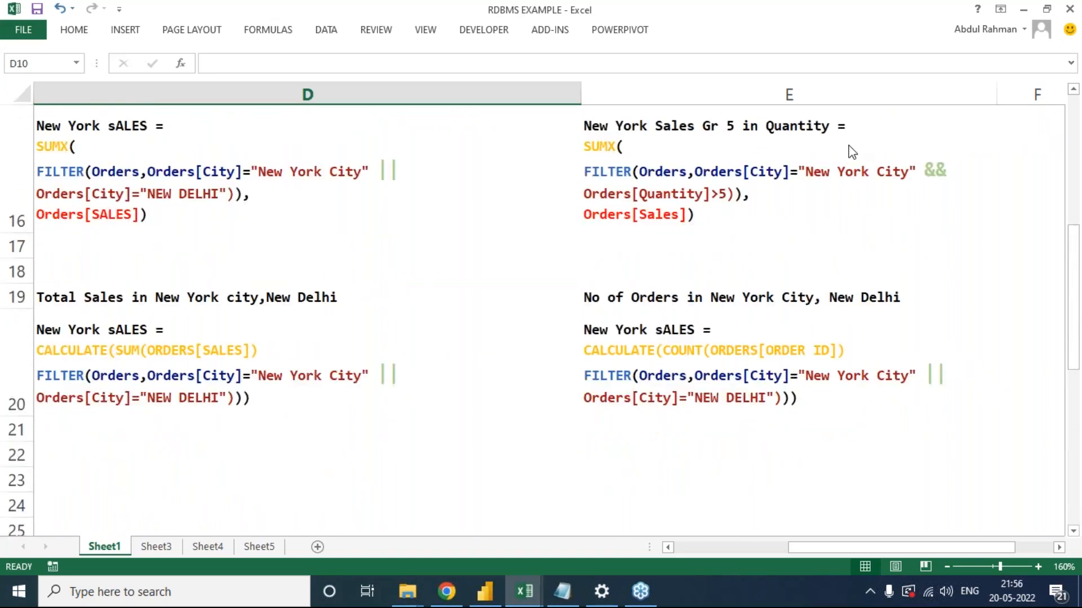
Switch to the Dax day 1 report in Power BI Desktop.
key(alt+Tab)
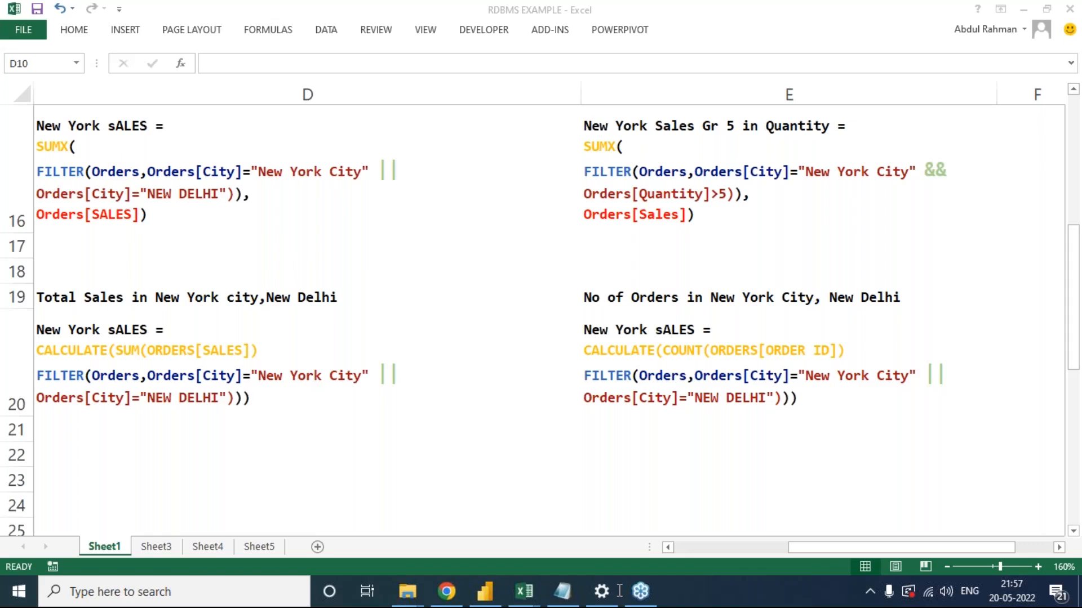
key(alt+Tab)
key(alt+Tab)
key(alt+Tab)
key(alt+Tab)
key(alt+Tab)
key(alt+Tab)
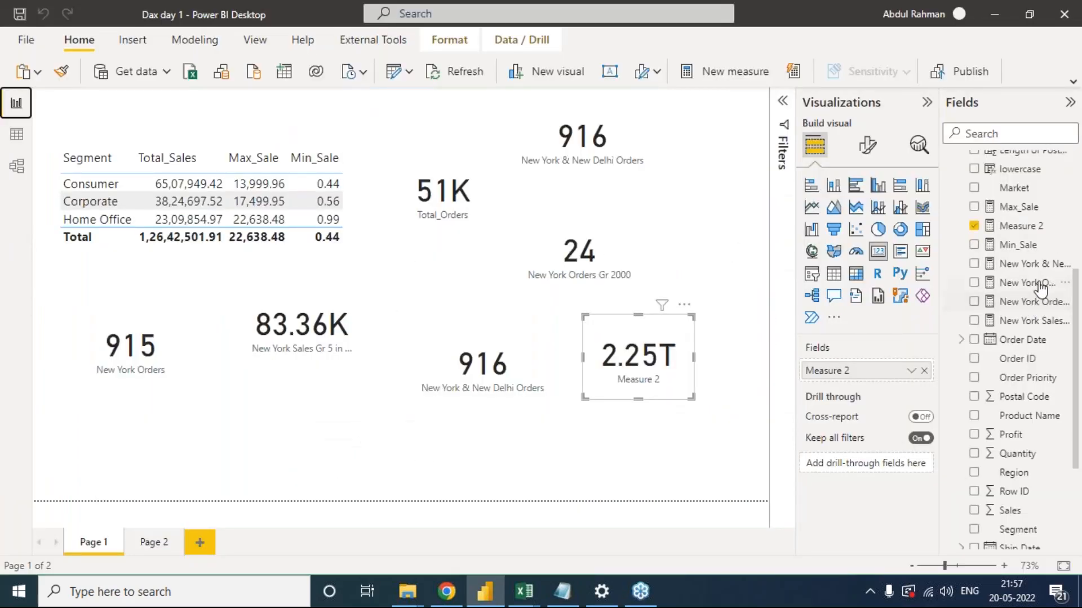
Try SUM and SUMX in a new measure to compare their arguments, and discard the measure.
click(1029, 285)
click(507, 126)
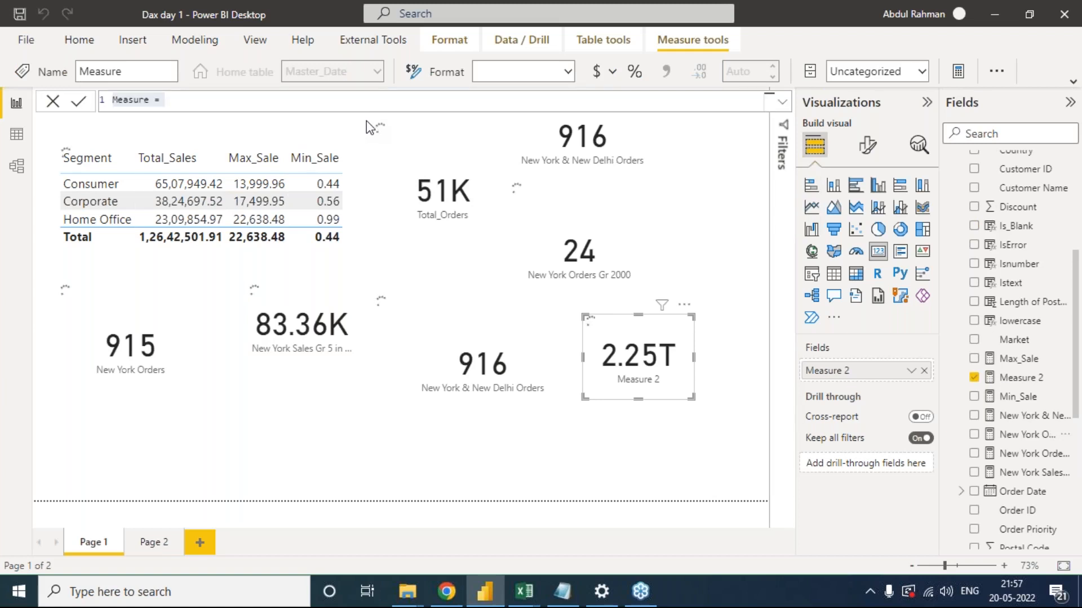
text(SUM()
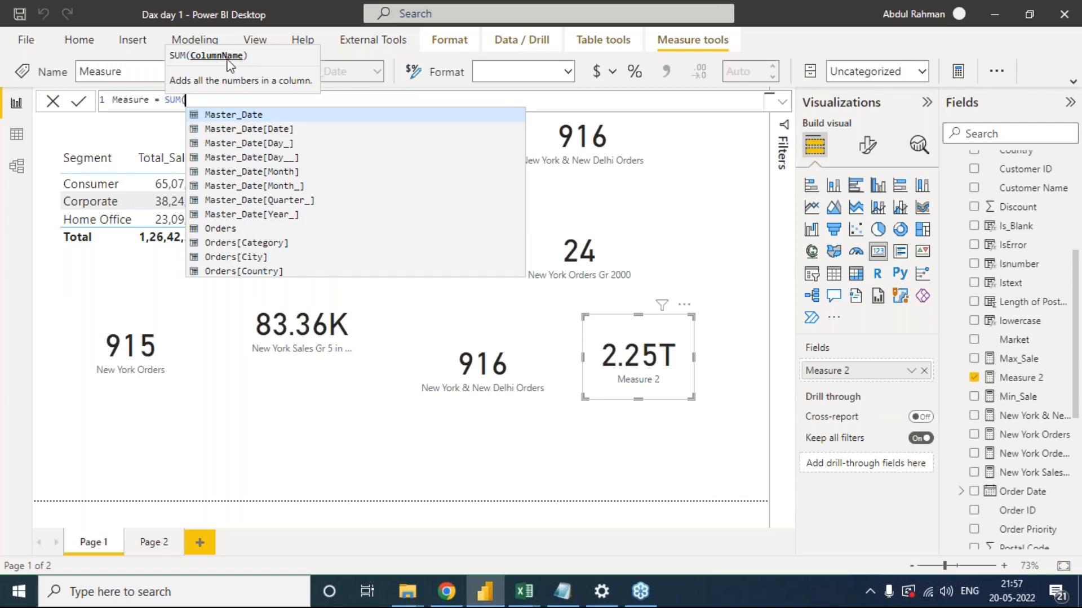
key(BackSpace)
text(x)
key(Tab)
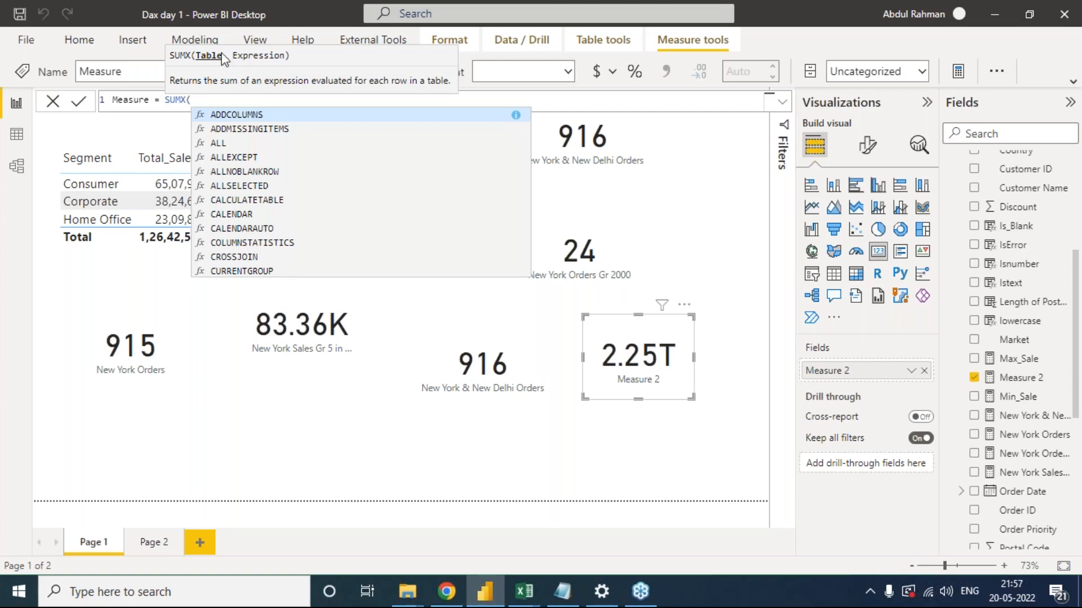
key(Escape)
key(Escape)
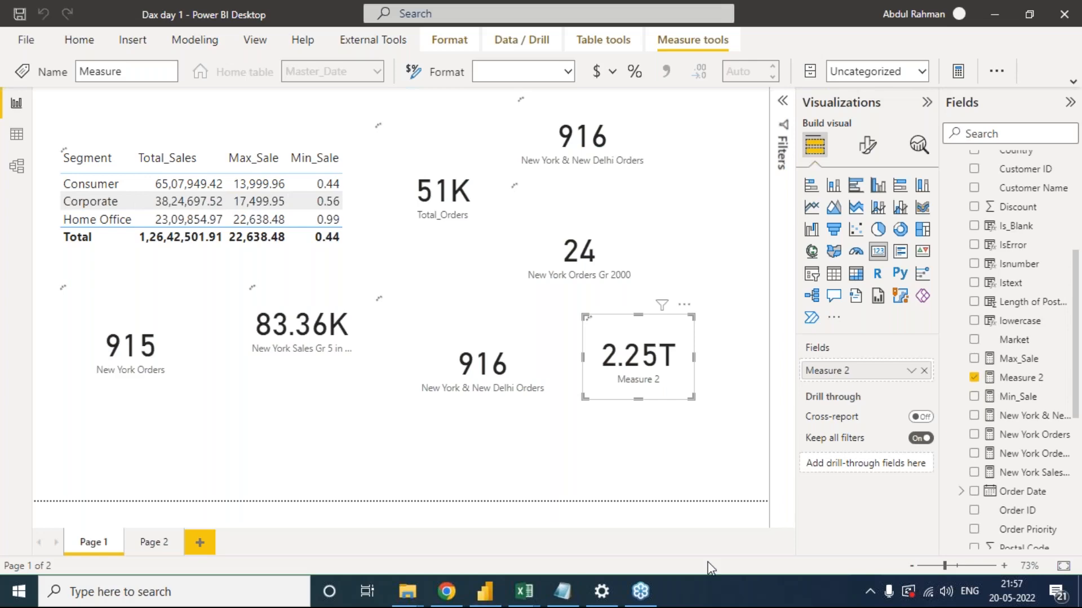
Switch back to Excel and select range D18:E21 containing the two CALCULATE examples.
key(alt+Tab)
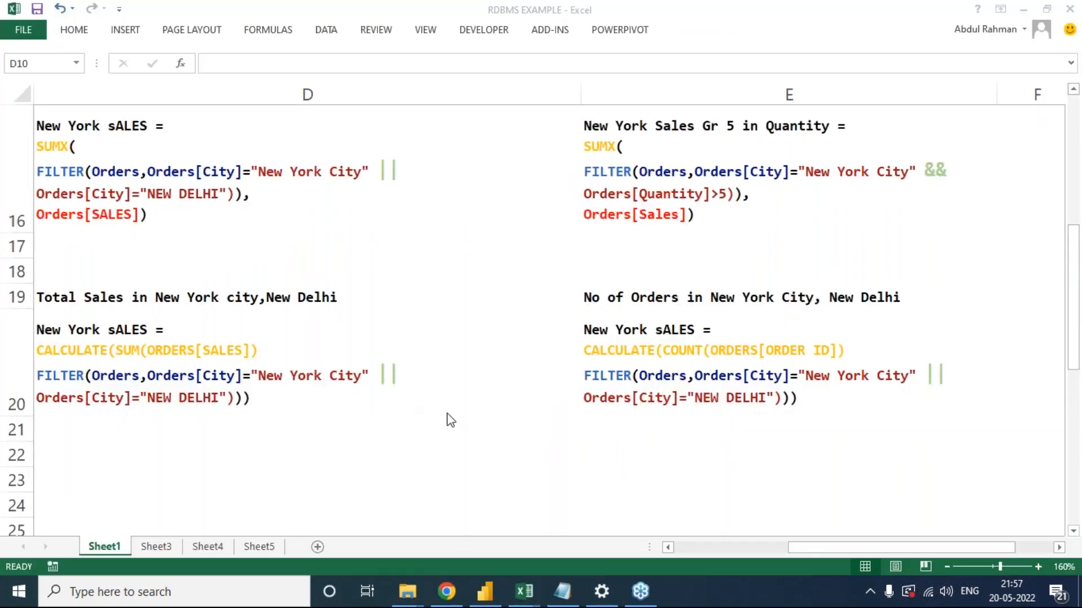
drag(89, 272, 652, 405)
click(613, 456)
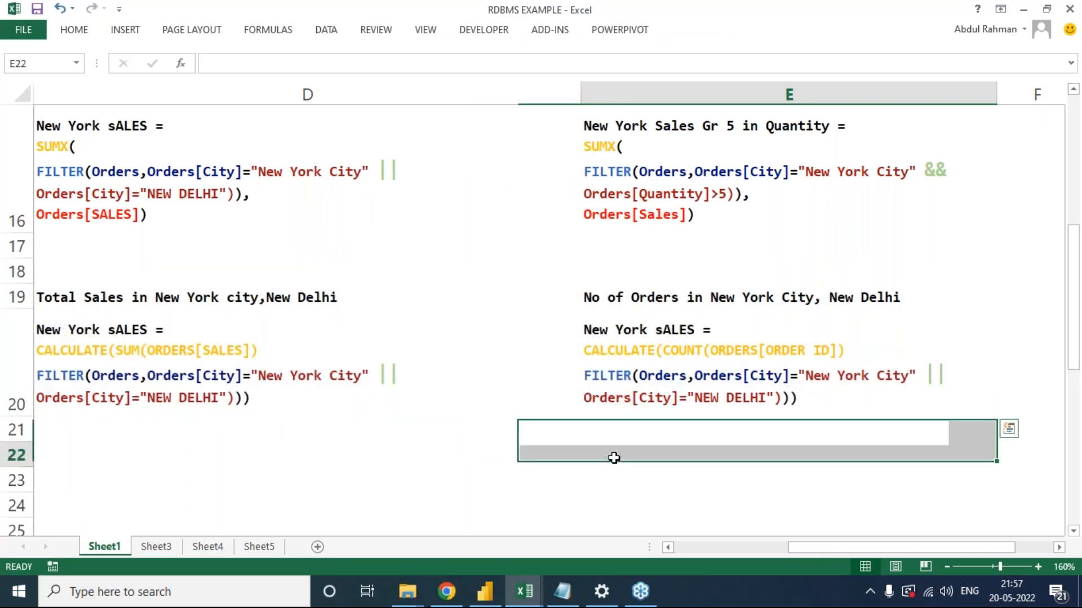
drag(88, 271, 611, 430)
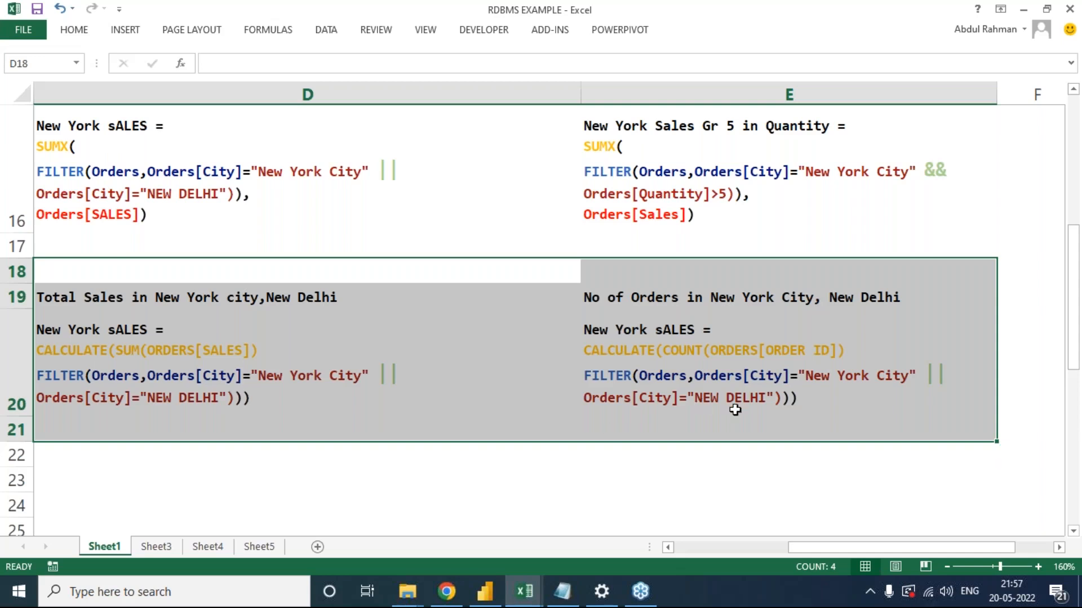
Compare the SUMX examples with the CALCULATE examples below them and select cell D20.
click(1073, 389)
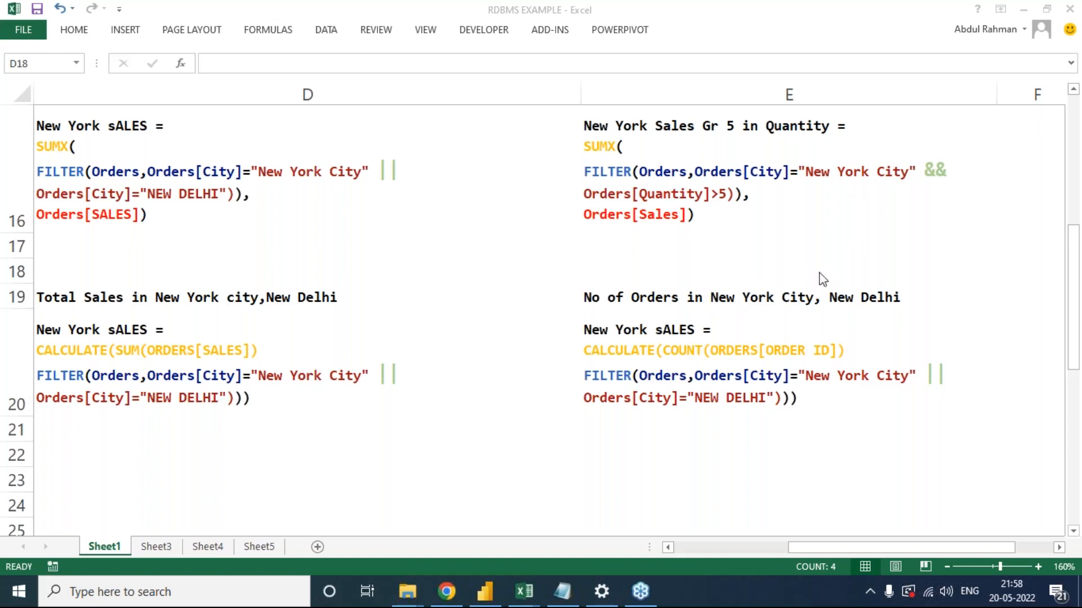
click(316, 377)
scroll(362, 330, up, 1)
scroll(362, 330, up, 1)
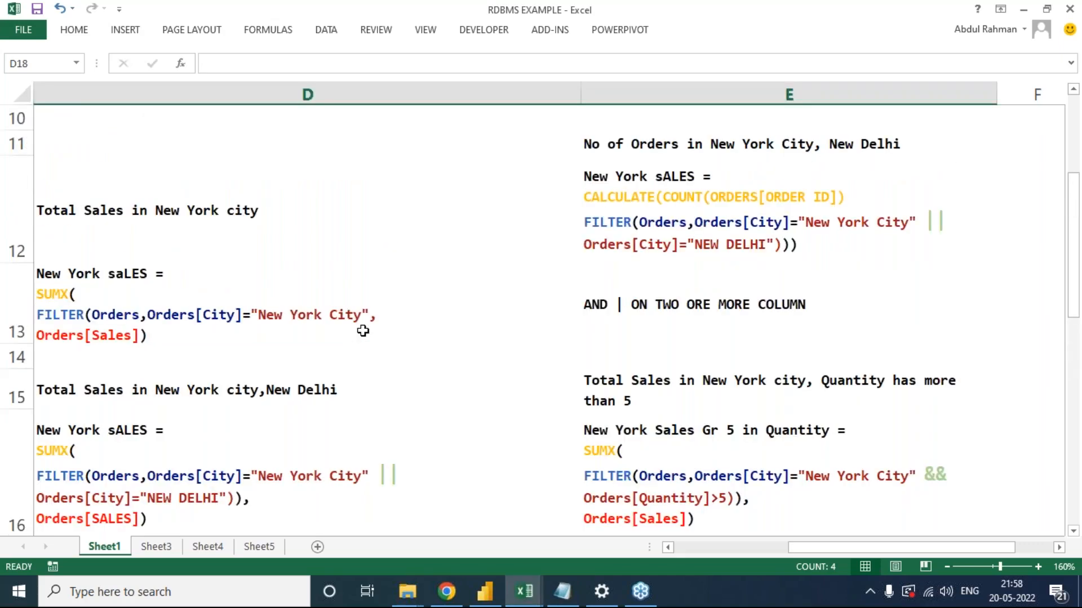
scroll(362, 331, up, 1)
scroll(405, 321, down, 3)
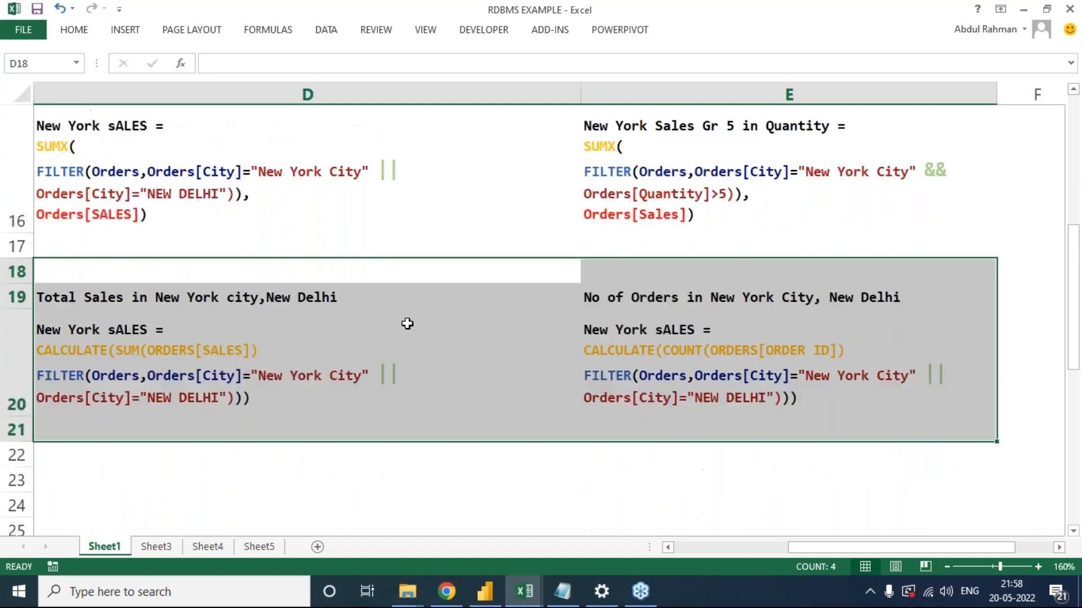
click(268, 390)
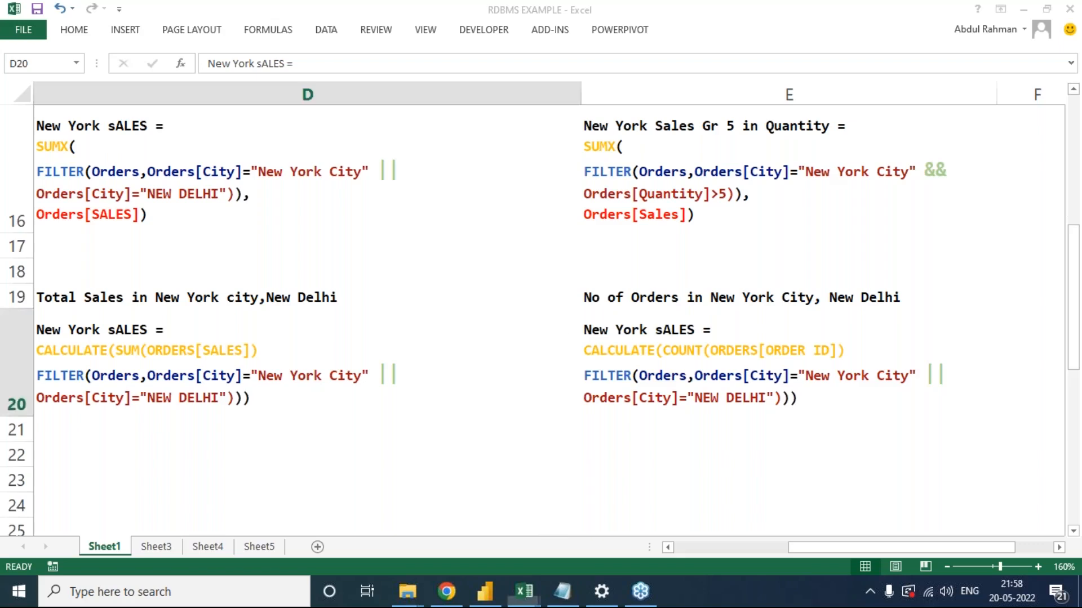
Set the sheet zoom to 130% and review the running notes around the CALCULATE examples, selecting cell E20.
scroll(715, 389, up, 1)
scroll(731, 387, down, 1)
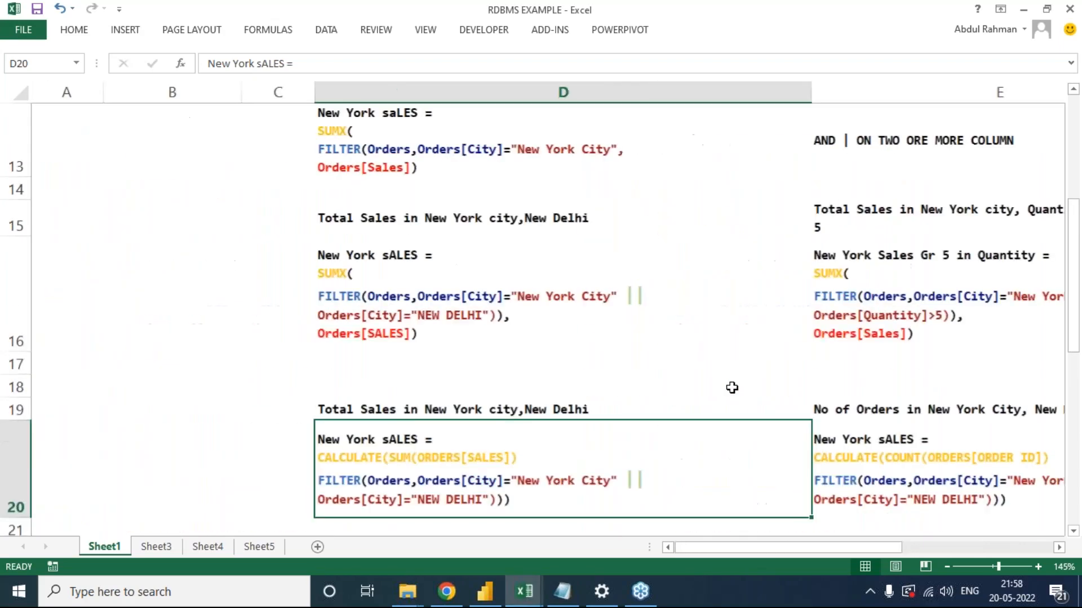
drag(766, 552, 863, 547)
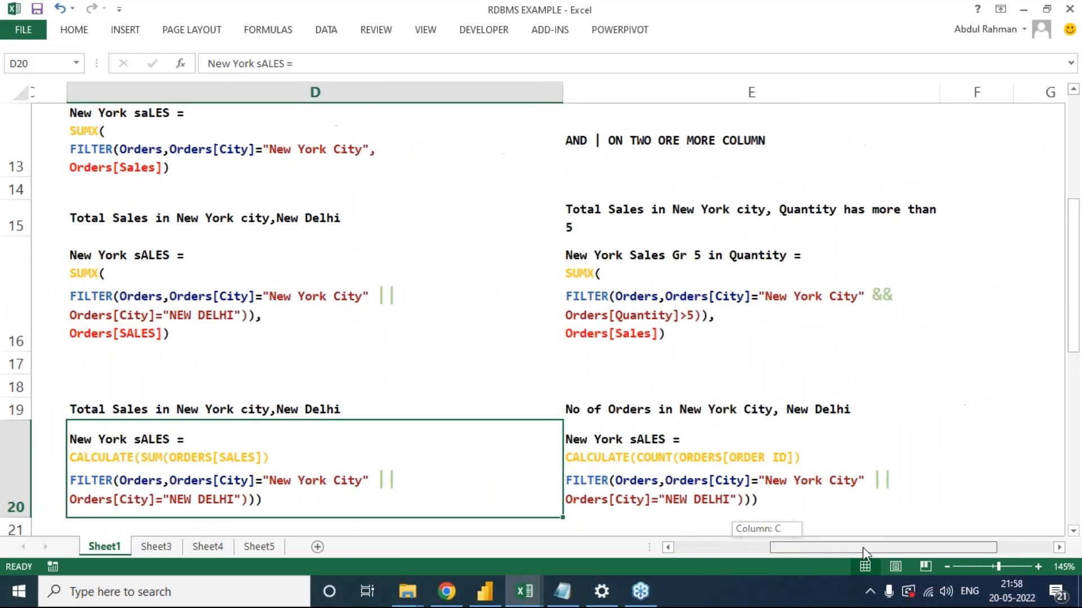
scroll(809, 466, down, 1)
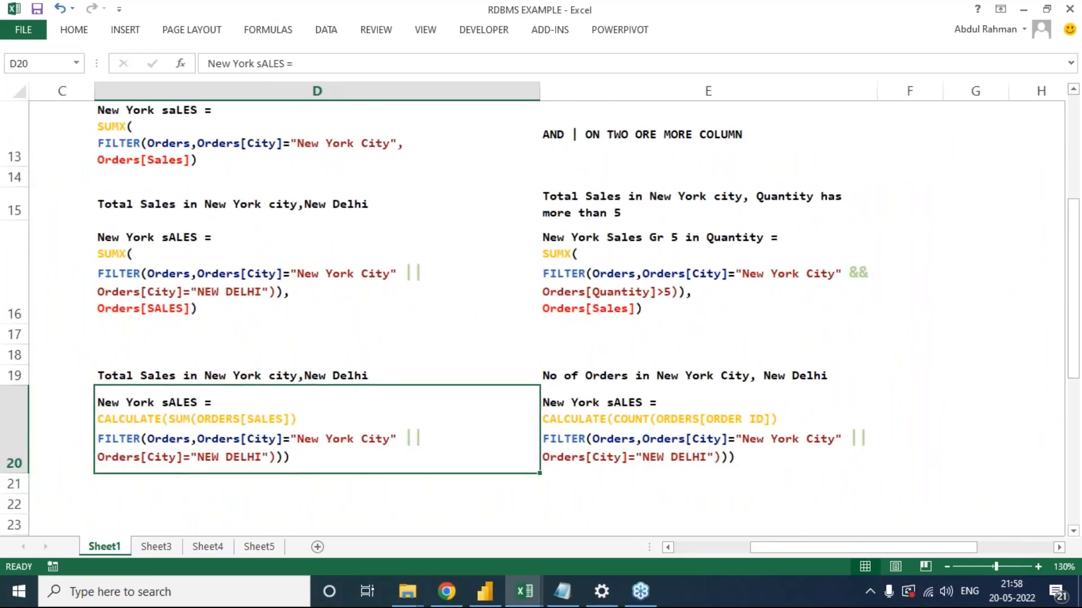
scroll(541, 316, up, 10)
scroll(686, 463, down, 10)
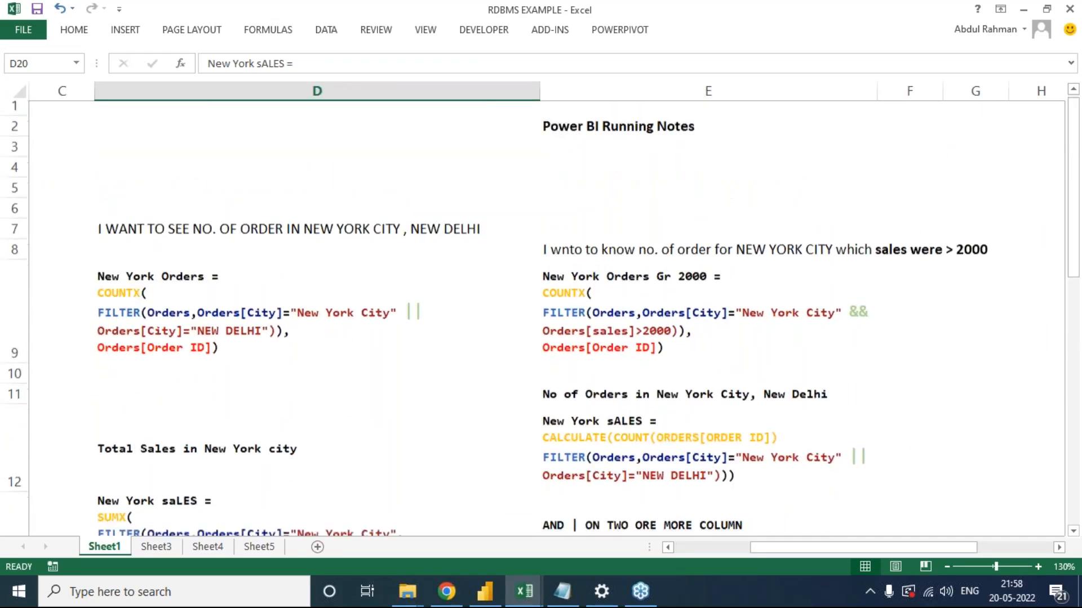
click(686, 463)
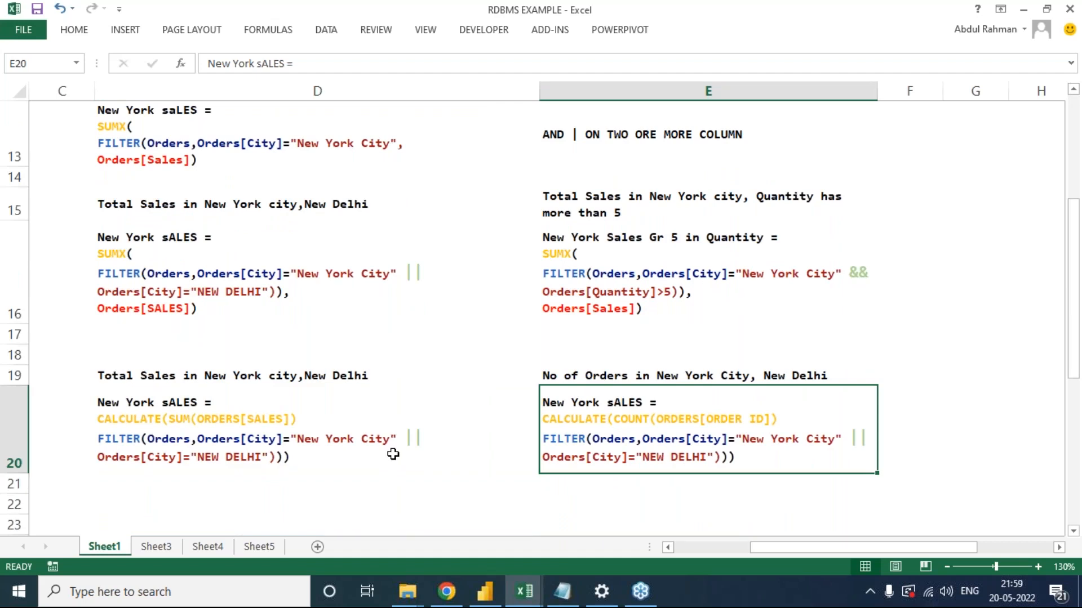
scroll(392, 454, down, 4)
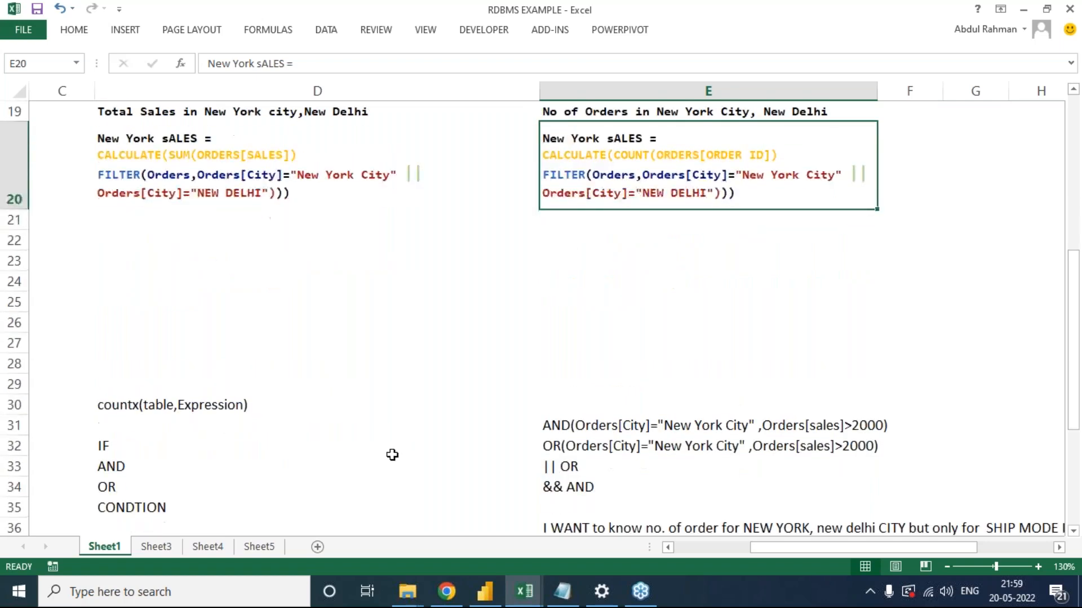
scroll(272, 379, up, 2)
scroll(237, 379, down, 1)
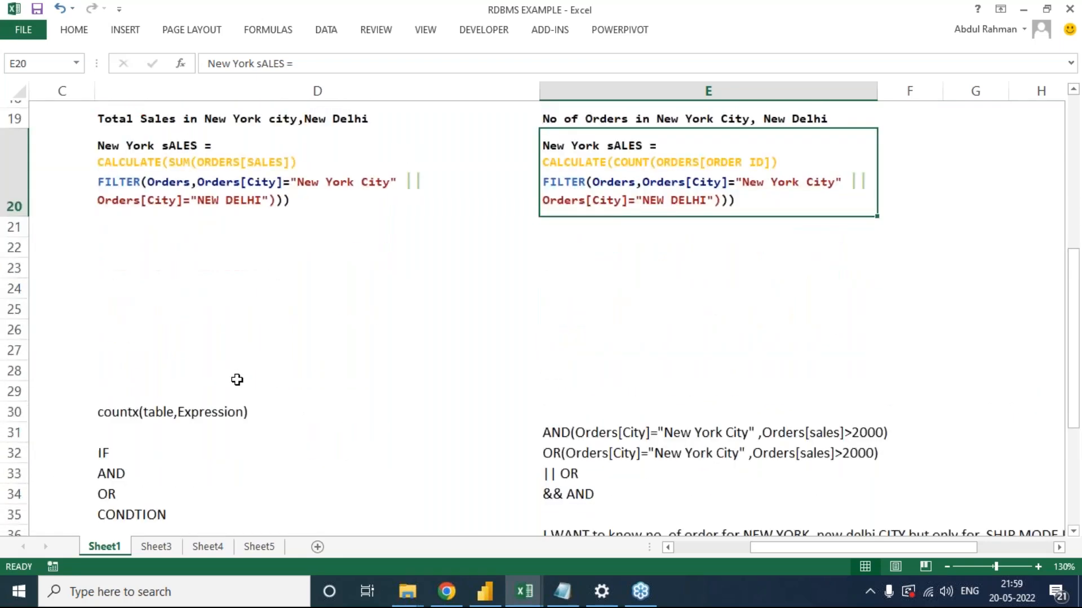
Select cell D25, handwrite an enclosed "Power BI" in red below the CALCULATE examples, and add an arrowed note beneath it.
click(232, 294)
click(1070, 149)
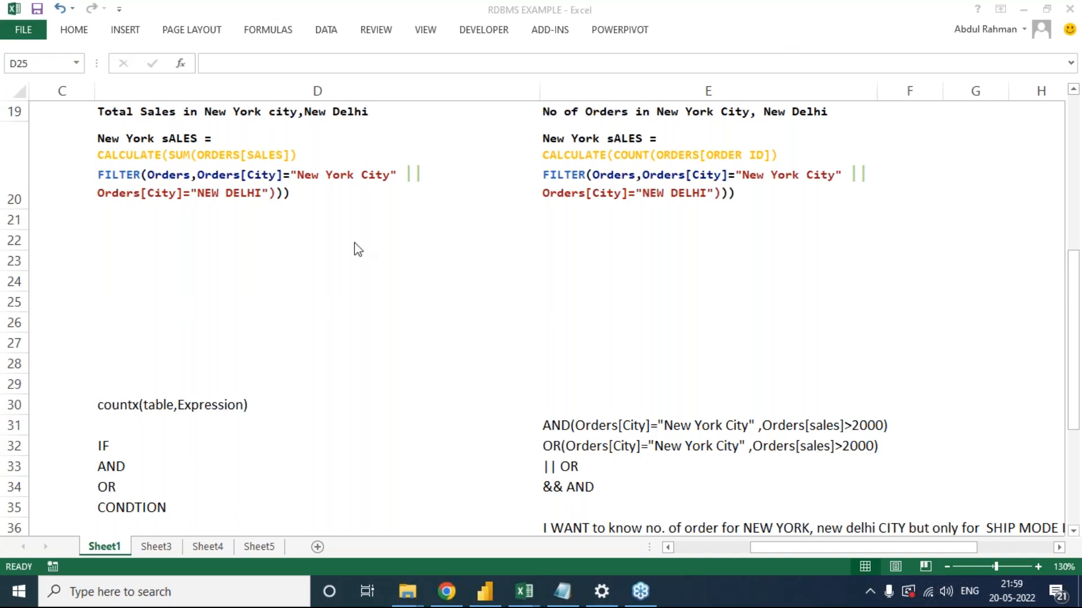
click(417, 260)
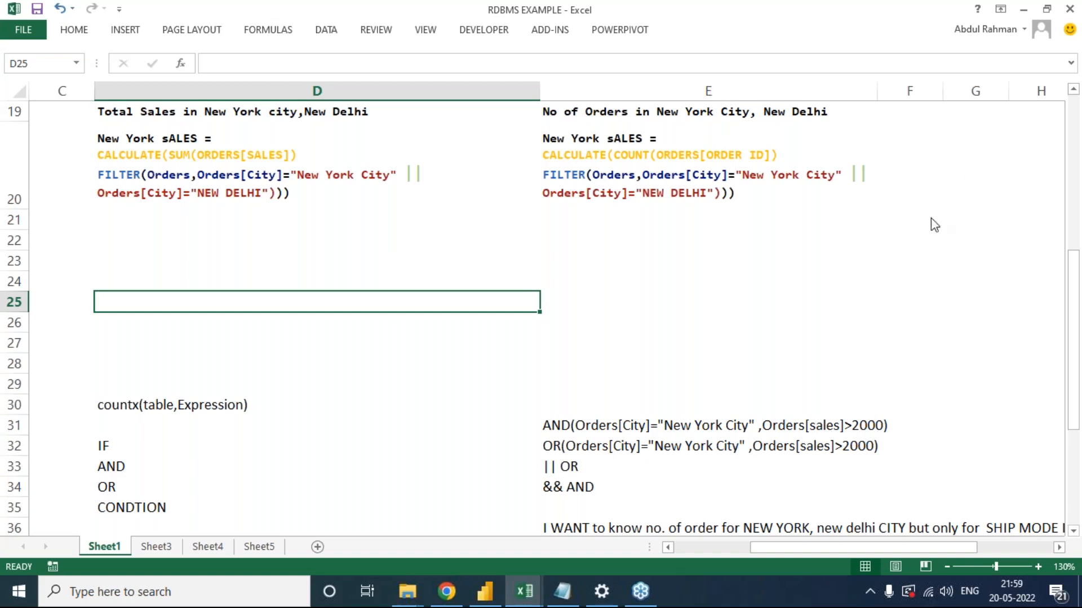
click(850, 322)
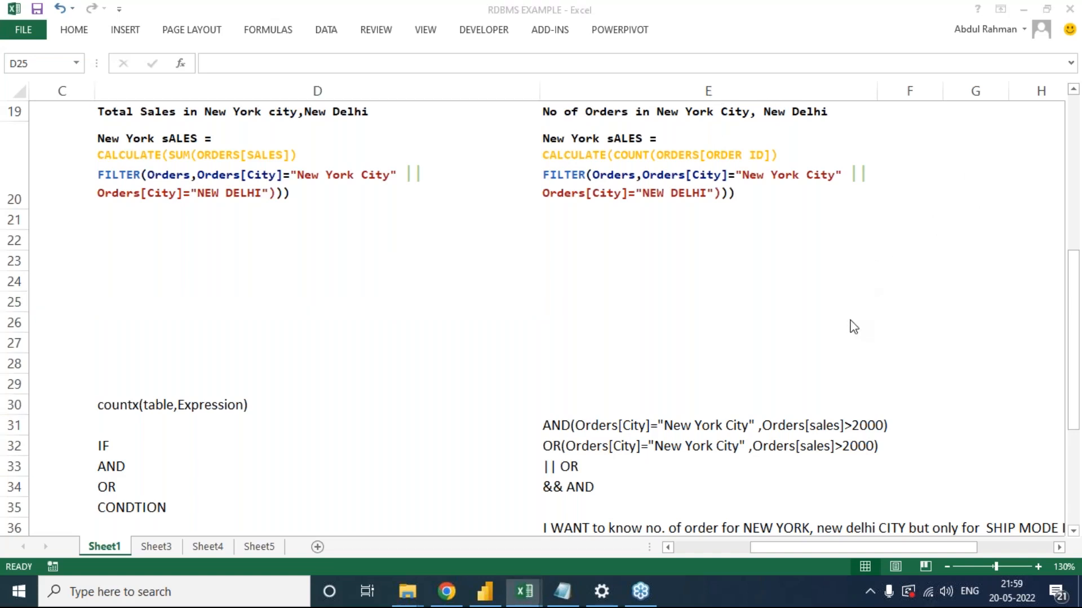
mouse_move(258, 259)
mouse_down()
mouse_move(262, 289)
mouse_move(259, 272)
mouse_move(385, 247)
mouse_move(406, 217)
mouse_move(427, 233)
mouse_up()
click(304, 268)
drag(441, 194, 452, 257)
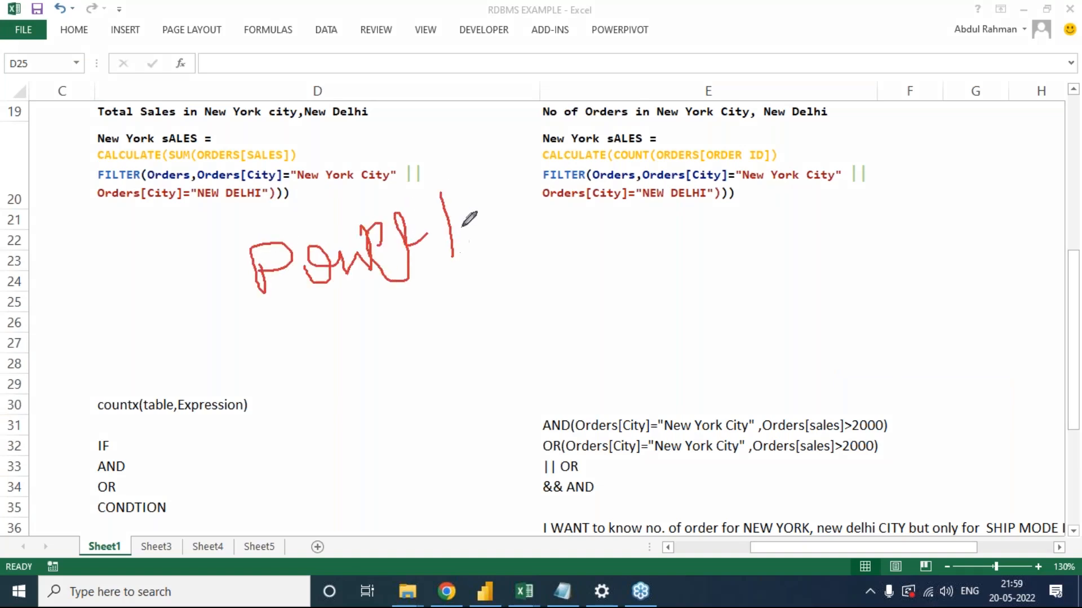
mouse_move(462, 220)
mouse_down()
mouse_move(481, 211)
mouse_move(492, 243)
mouse_move(531, 209)
mouse_move(528, 231)
mouse_move(554, 240)
mouse_up()
mouse_move(236, 261)
mouse_down()
mouse_move(428, 179)
mouse_move(570, 280)
mouse_move(203, 292)
mouse_move(255, 241)
mouse_up()
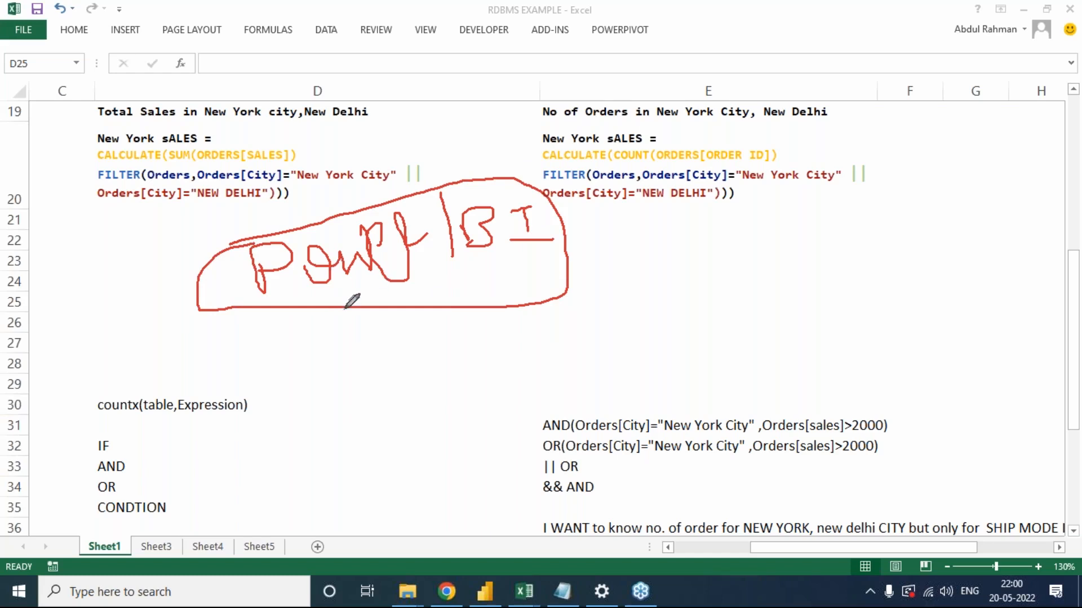
mouse_move(300, 360)
mouse_down()
mouse_move(416, 349)
mouse_move(439, 321)
mouse_move(387, 340)
mouse_up()
mouse_move(467, 272)
mouse_down()
mouse_move(500, 273)
mouse_move(496, 344)
mouse_move(518, 309)
mouse_move(548, 320)
mouse_move(596, 309)
mouse_up()
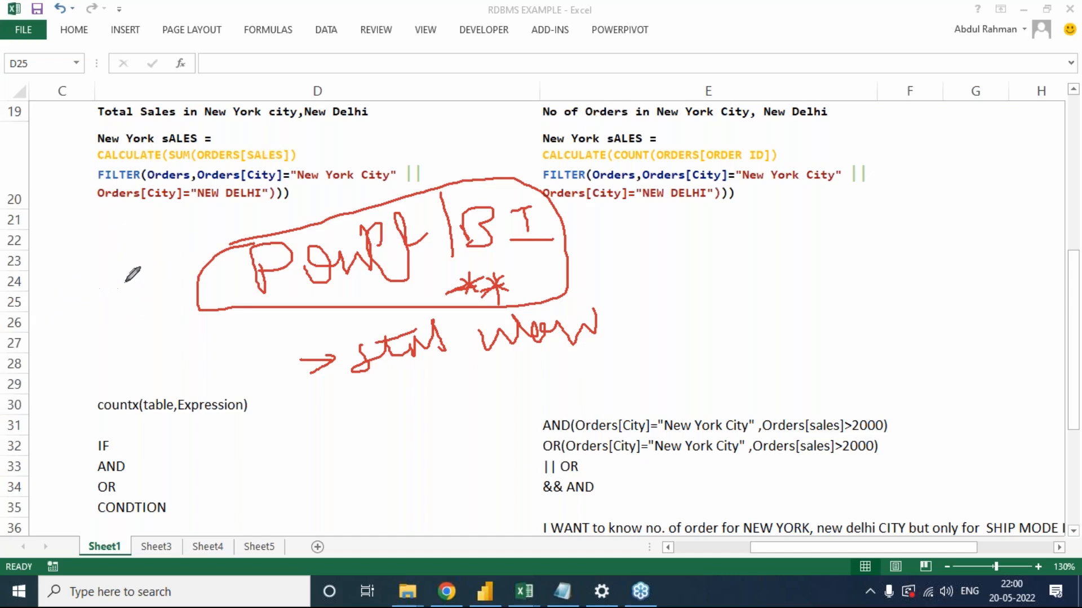
Handwrite "Count if" and "Sumifs" in red beside the Power BI note and erase all the drawings.
mouse_move(77, 254)
mouse_down()
mouse_move(110, 284)
mouse_move(217, 231)
mouse_move(258, 241)
mouse_move(273, 210)
mouse_up()
click(237, 225)
mouse_move(66, 365)
mouse_down()
mouse_move(51, 386)
mouse_move(120, 367)
mouse_move(125, 352)
mouse_move(165, 354)
mouse_move(158, 331)
mouse_move(169, 380)
mouse_up()
drag(165, 352, 180, 348)
drag(210, 327, 198, 359)
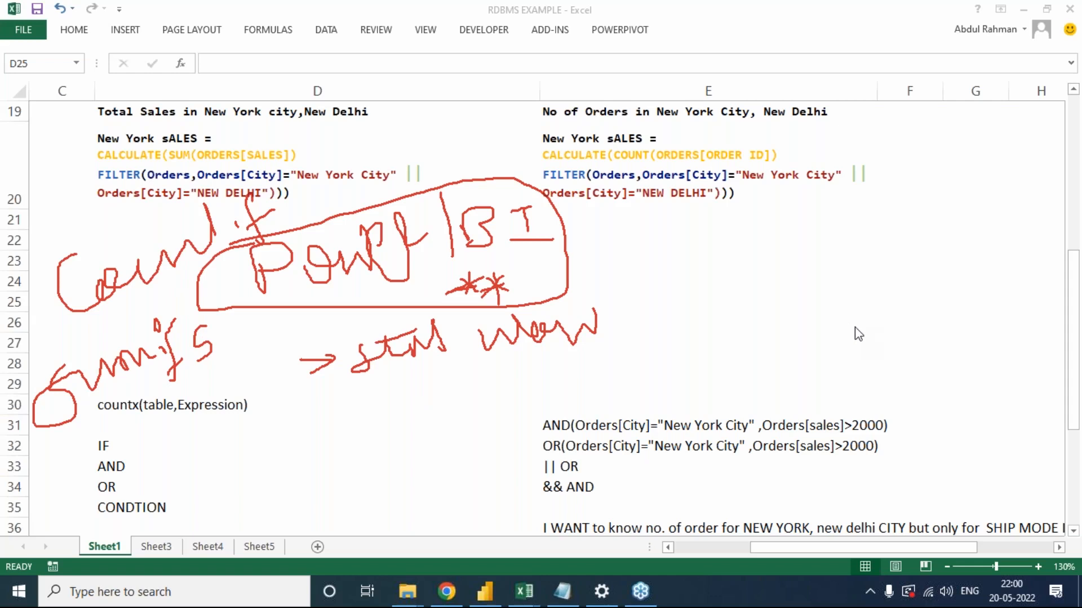
click(894, 434)
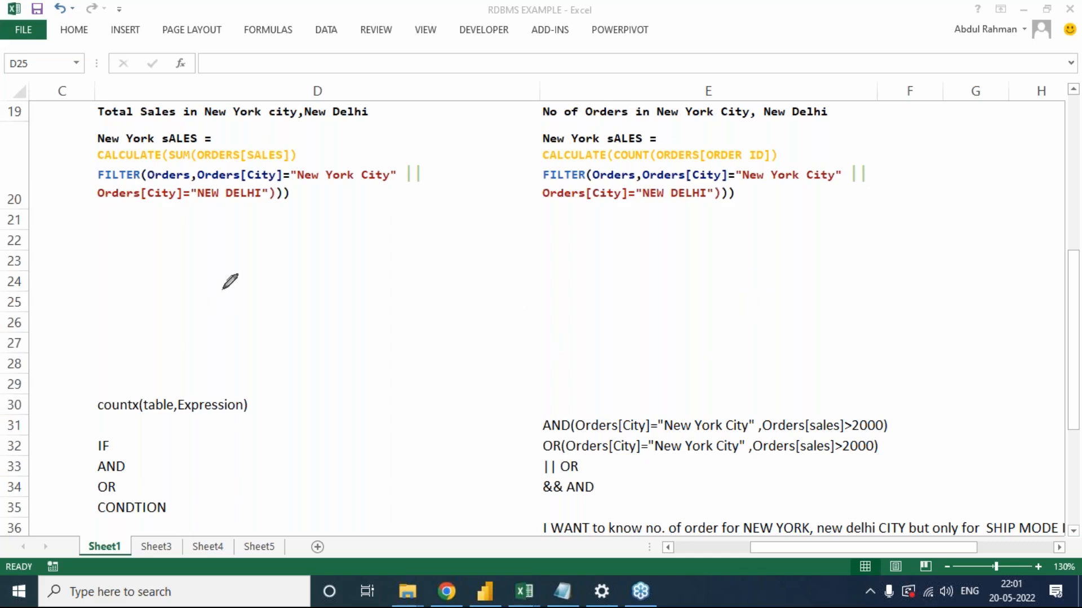
Handwrite "Exa" followed by a vertical line in red across rows 22 to 27, and erase it.
mouse_move(195, 264)
mouse_down()
mouse_move(195, 324)
mouse_move(255, 316)
mouse_move(243, 289)
mouse_move(270, 264)
mouse_move(333, 300)
mouse_move(293, 326)
mouse_up()
drag(355, 284, 363, 303)
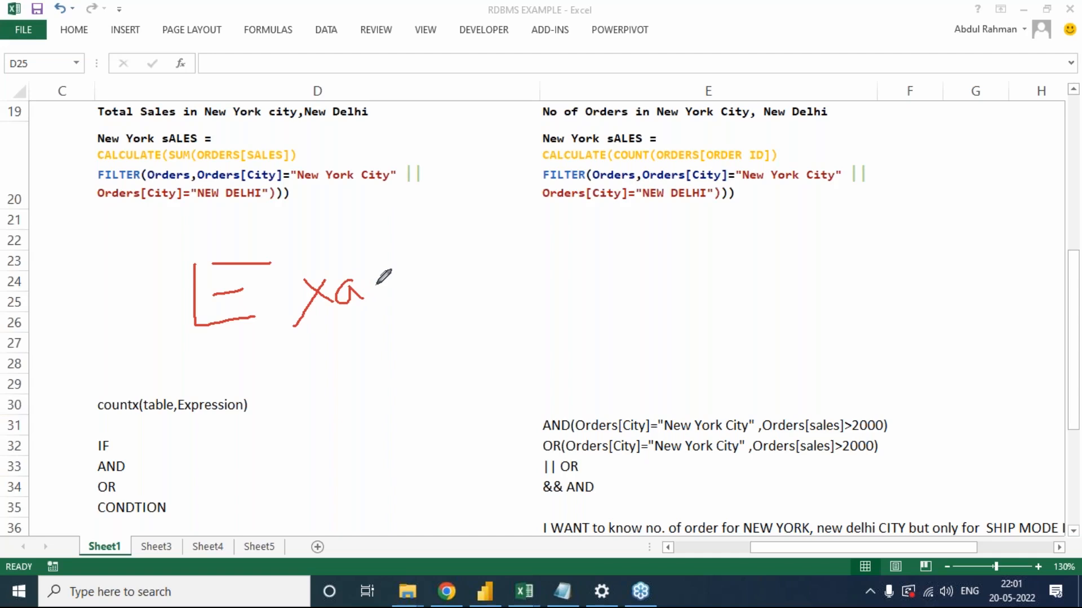
drag(368, 237, 383, 351)
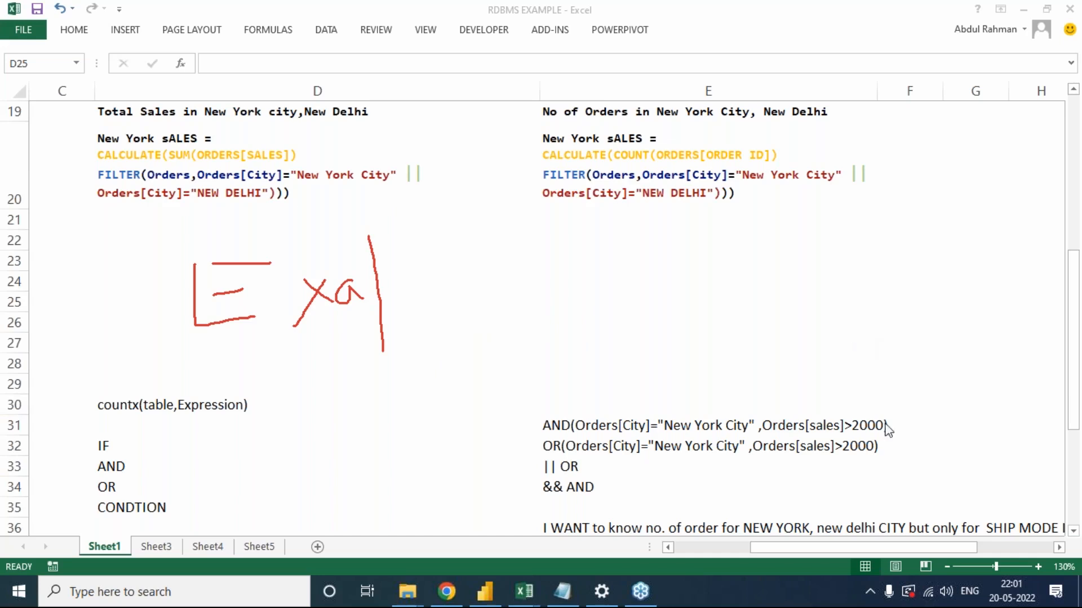
key(Escape)
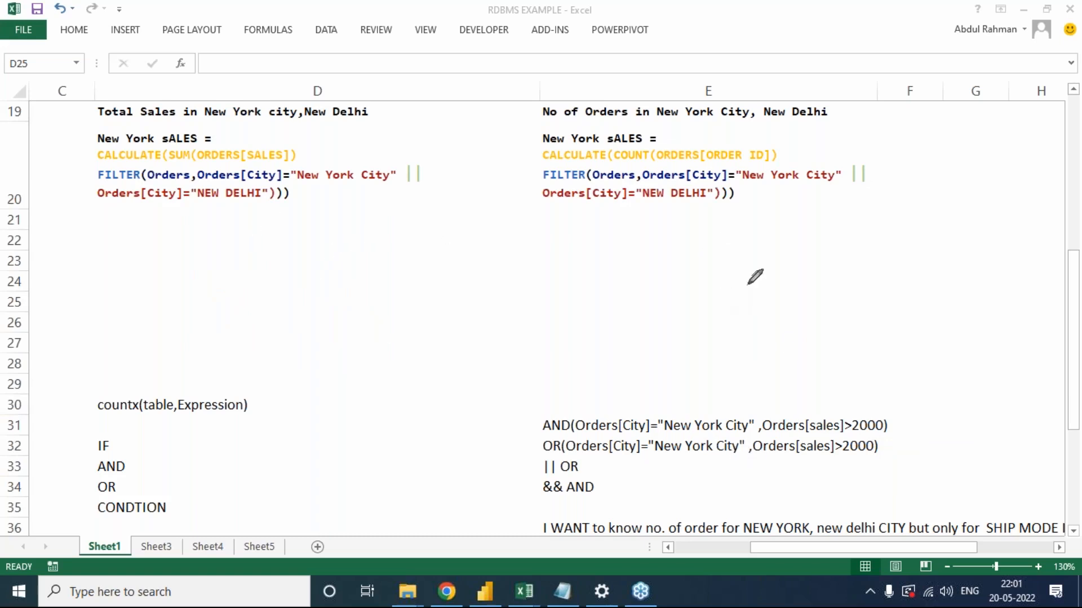
Handwrite "Six Blac" in red below the CALCULATE examples, followed by an arrow leading to a short scribbled note.
mouse_move(281, 257)
mouse_down()
mouse_move(297, 273)
mouse_move(251, 290)
mouse_up()
mouse_move(316, 263)
mouse_down()
mouse_move(321, 276)
mouse_move(309, 244)
mouse_move(355, 282)
mouse_move(344, 284)
mouse_up()
mouse_move(385, 249)
mouse_down()
mouse_move(386, 275)
mouse_move(421, 279)
mouse_up()
mouse_move(428, 202)
mouse_down()
mouse_move(438, 268)
mouse_move(468, 257)
mouse_move(527, 271)
mouse_up()
mouse_move(494, 305)
mouse_down()
mouse_move(572, 303)
mouse_move(553, 323)
mouse_up()
mouse_move(596, 296)
mouse_down()
mouse_move(635, 277)
mouse_move(646, 297)
mouse_move(688, 294)
mouse_up()
Handwrite "DSS" in red across rows 27 to 29 and "Azur" beneath it across rows 30 to 33.
drag(271, 355, 274, 383)
mouse_move(270, 356)
mouse_down()
mouse_move(308, 344)
mouse_move(296, 381)
mouse_up()
drag(367, 340, 340, 377)
mouse_move(458, 332)
mouse_down()
mouse_move(425, 349)
mouse_move(426, 386)
mouse_up()
click(509, 345)
mouse_move(275, 432)
mouse_down()
mouse_move(305, 450)
mouse_move(276, 451)
mouse_up()
mouse_move(310, 447)
mouse_down()
mouse_move(340, 432)
mouse_move(335, 450)
mouse_move(462, 419)
mouse_up()
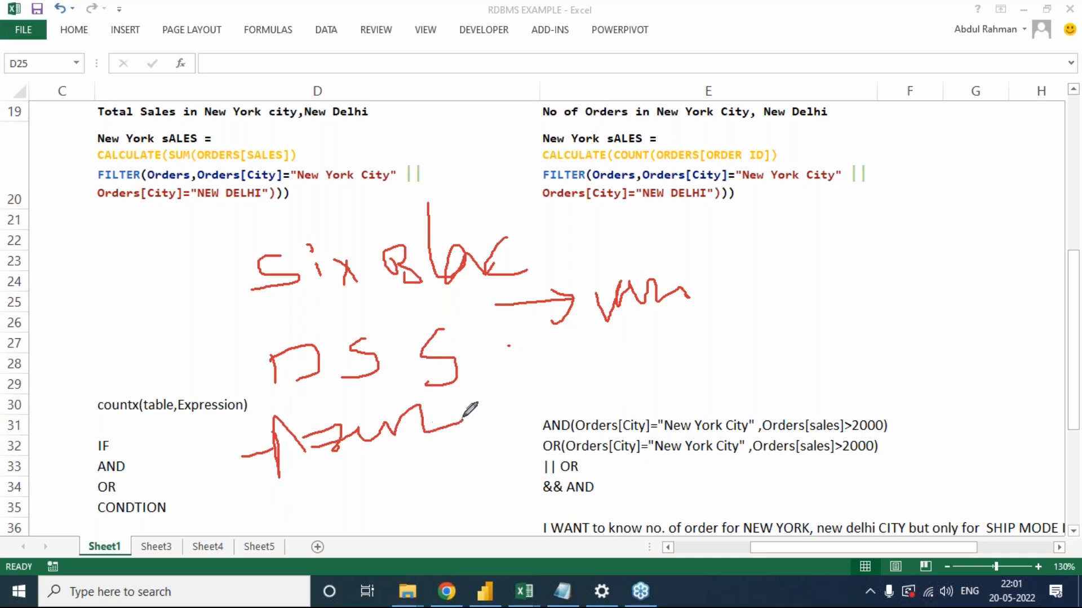
Handwrite "DI" and a closing bracket in red beneath the other words, and draw a large circle across columns C and D.
drag(340, 473, 347, 512)
mouse_move(341, 476)
mouse_down()
mouse_move(375, 485)
mouse_move(355, 503)
mouse_up()
mouse_move(415, 470)
mouse_down()
mouse_move(423, 483)
mouse_move(445, 470)
mouse_up()
drag(396, 499, 459, 485)
drag(484, 450, 482, 501)
mouse_move(95, 246)
mouse_down()
mouse_move(99, 345)
mouse_move(129, 236)
mouse_move(105, 230)
mouse_up()
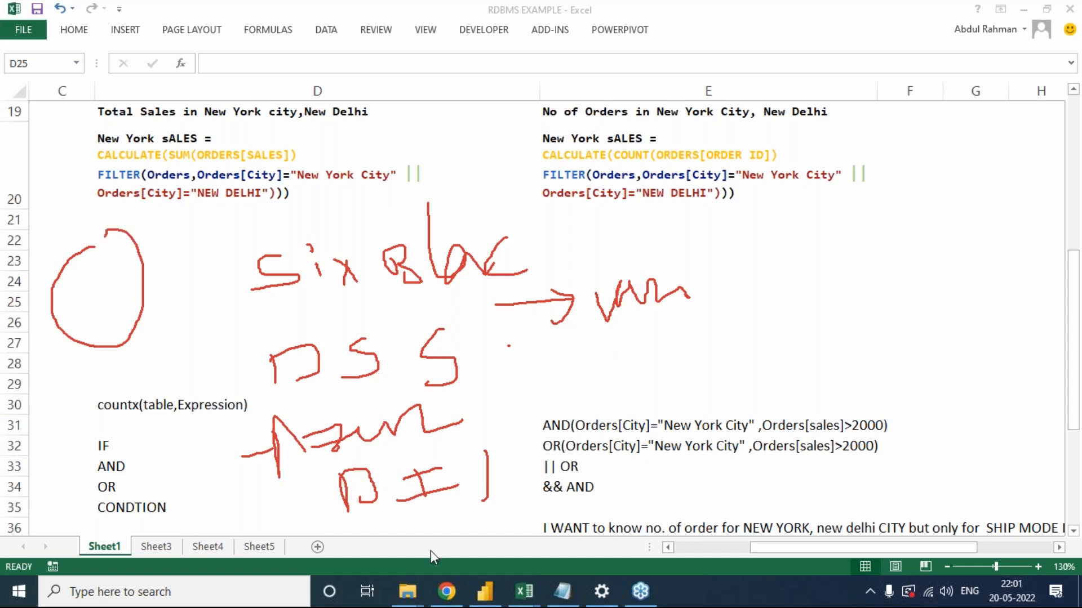
Switch to the Superstore workbook, handwrite "300" in red with an arrow towards it, and erase all the drawings.
mouse_move(524, 592)
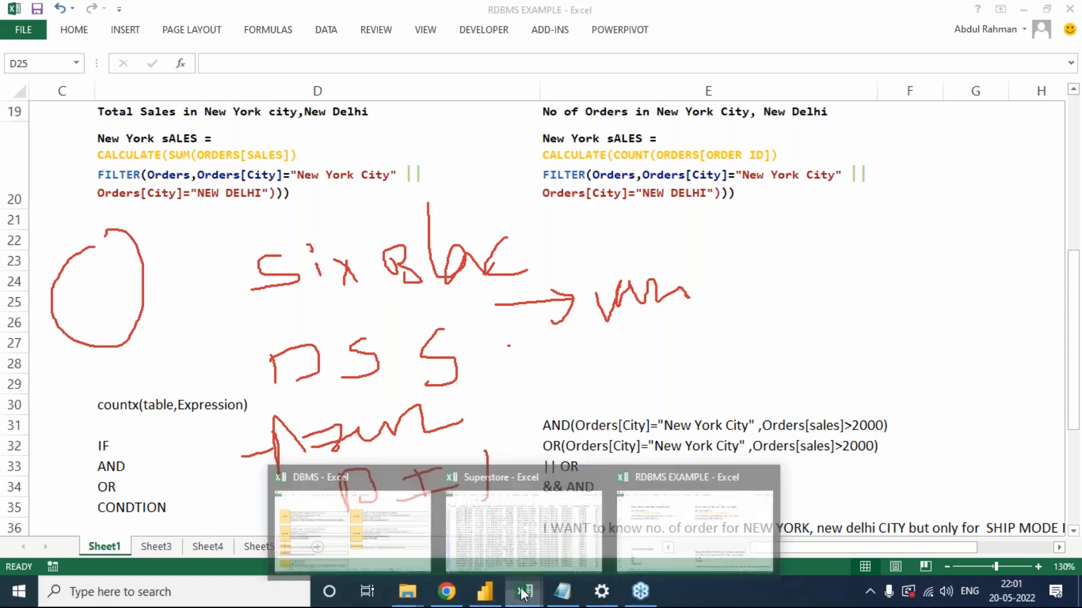
click(503, 527)
drag(127, 148, 143, 193)
drag(215, 126, 205, 168)
drag(271, 137, 254, 159)
drag(306, 82, 304, 83)
mouse_move(516, 56)
mouse_down()
mouse_move(394, 147)
mouse_move(475, 155)
mouse_up()
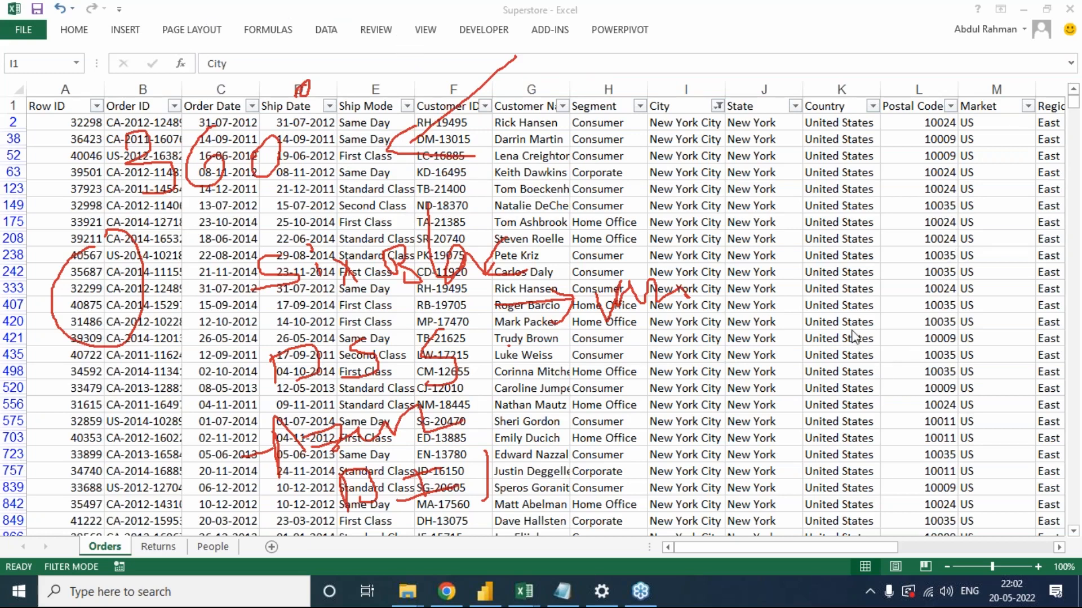
click(895, 433)
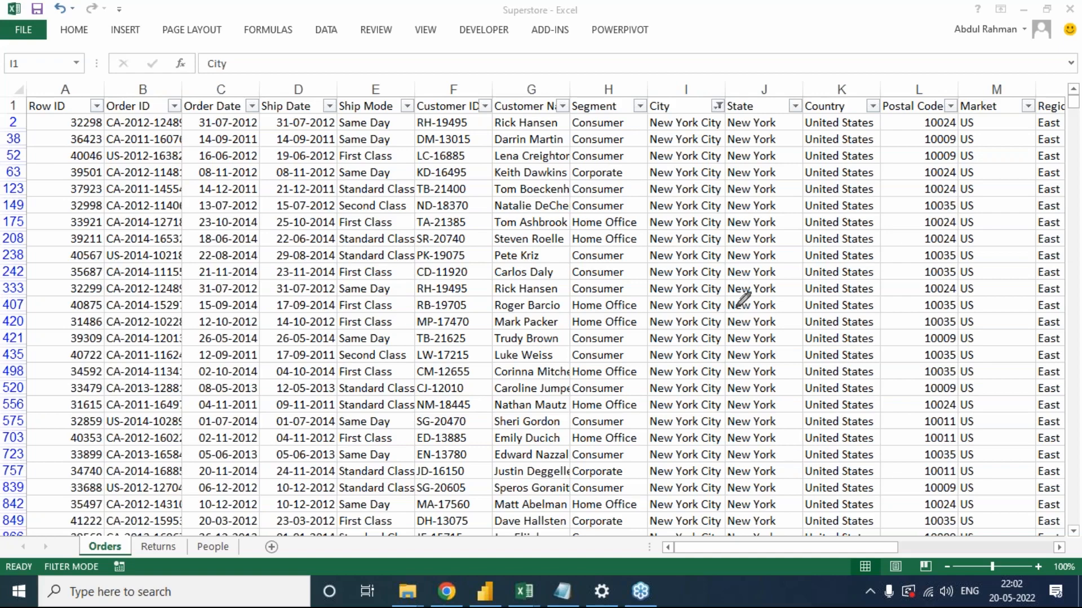
Select cell F1 and clear the City filter from the Orders data.
click(473, 107)
key(alt)
key(a)
key(c)
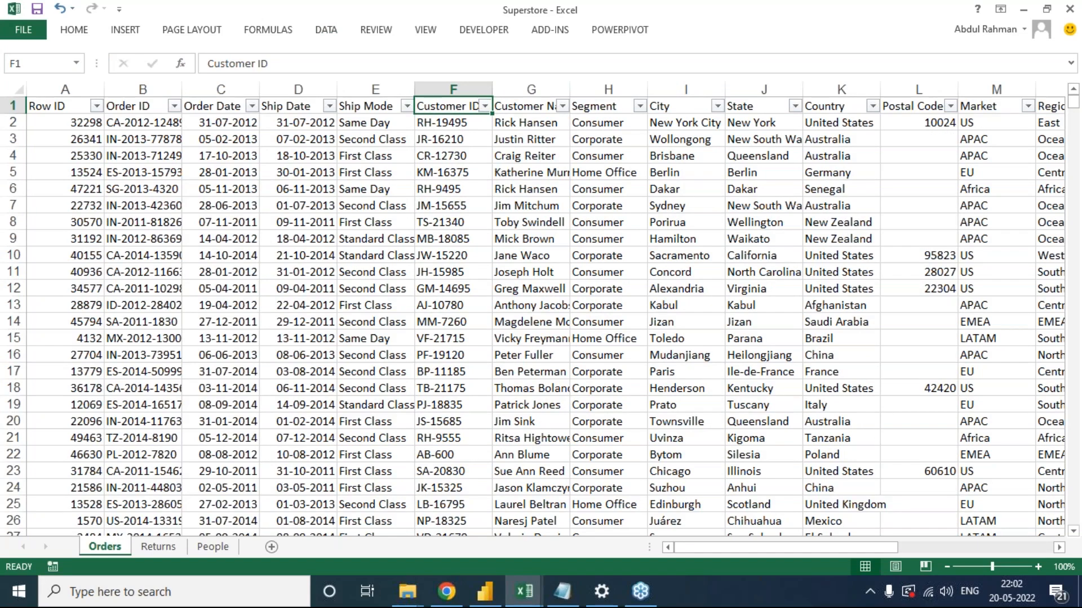
Handwrite "2-m" and "Power BI" in red over the Orders data and enclose both in a box.
click(946, 346)
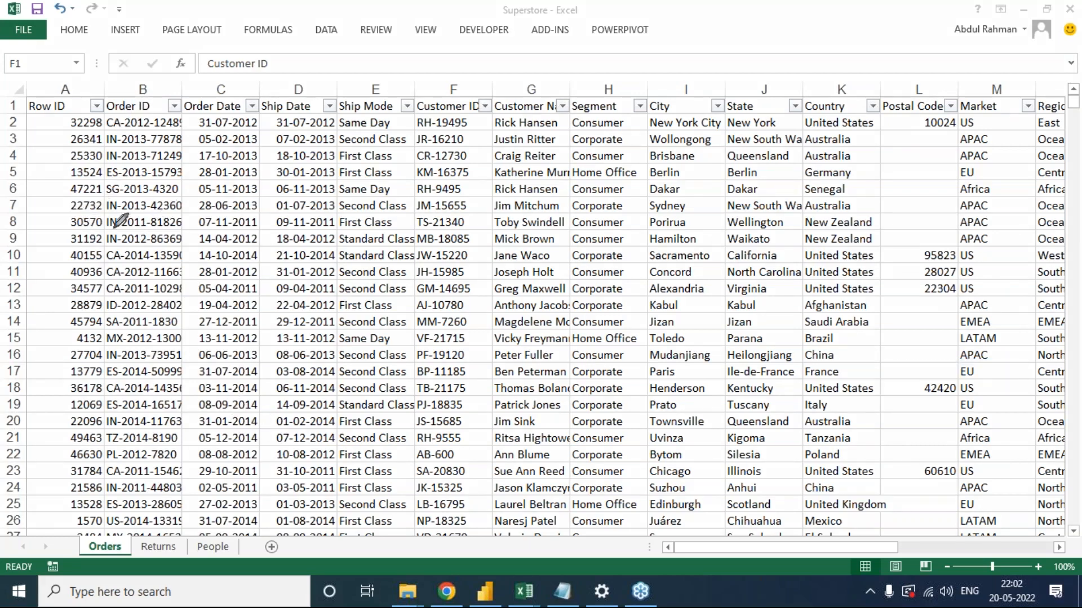
mouse_move(111, 203)
mouse_down()
mouse_move(171, 213)
mouse_move(213, 194)
mouse_move(248, 213)
mouse_up()
drag(151, 293, 166, 345)
mouse_move(155, 296)
mouse_down()
mouse_move(163, 287)
mouse_move(153, 310)
mouse_up()
mouse_move(204, 279)
mouse_down()
mouse_move(197, 295)
mouse_move(201, 277)
mouse_move(280, 304)
mouse_move(321, 260)
mouse_move(316, 273)
mouse_move(377, 250)
mouse_move(403, 252)
mouse_up()
mouse_move(400, 231)
mouse_down()
mouse_move(410, 253)
mouse_move(451, 241)
mouse_up()
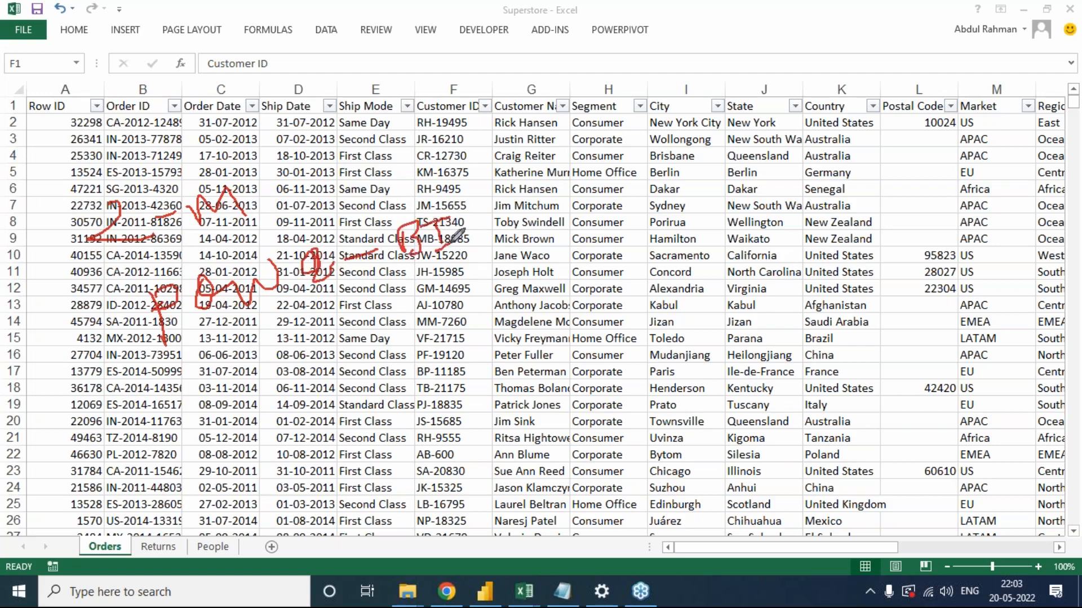
mouse_move(96, 172)
mouse_down()
mouse_move(458, 115)
mouse_move(293, 306)
mouse_move(108, 184)
mouse_up()
Handwrite "1 Month - Sta" and "1 Months" in red below the boxed note, and "T/P" above it.
mouse_move(209, 369)
mouse_down()
mouse_move(212, 431)
mouse_move(290, 394)
mouse_move(428, 396)
mouse_move(438, 377)
mouse_move(493, 389)
mouse_up()
mouse_move(430, 359)
mouse_down()
mouse_move(478, 341)
mouse_move(553, 346)
mouse_up()
mouse_move(591, 324)
mouse_down()
mouse_move(570, 347)
mouse_move(575, 374)
mouse_up()
mouse_move(608, 304)
mouse_down()
mouse_move(622, 352)
mouse_move(644, 350)
mouse_up()
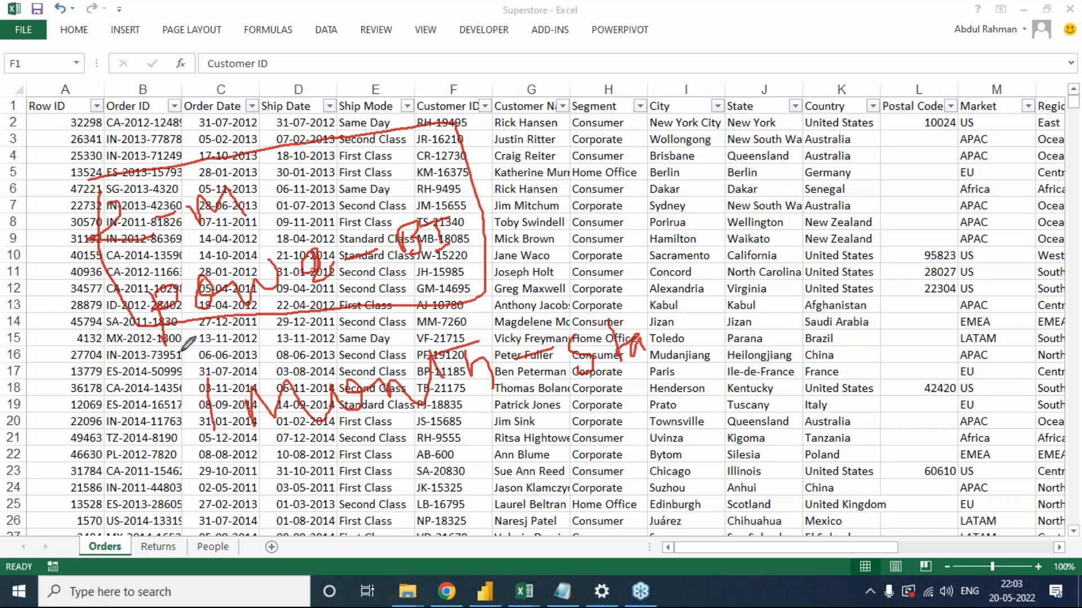
mouse_move(179, 336)
mouse_down()
mouse_move(176, 386)
mouse_move(257, 350)
mouse_move(324, 332)
mouse_move(372, 343)
mouse_move(544, 284)
mouse_move(532, 304)
mouse_up()
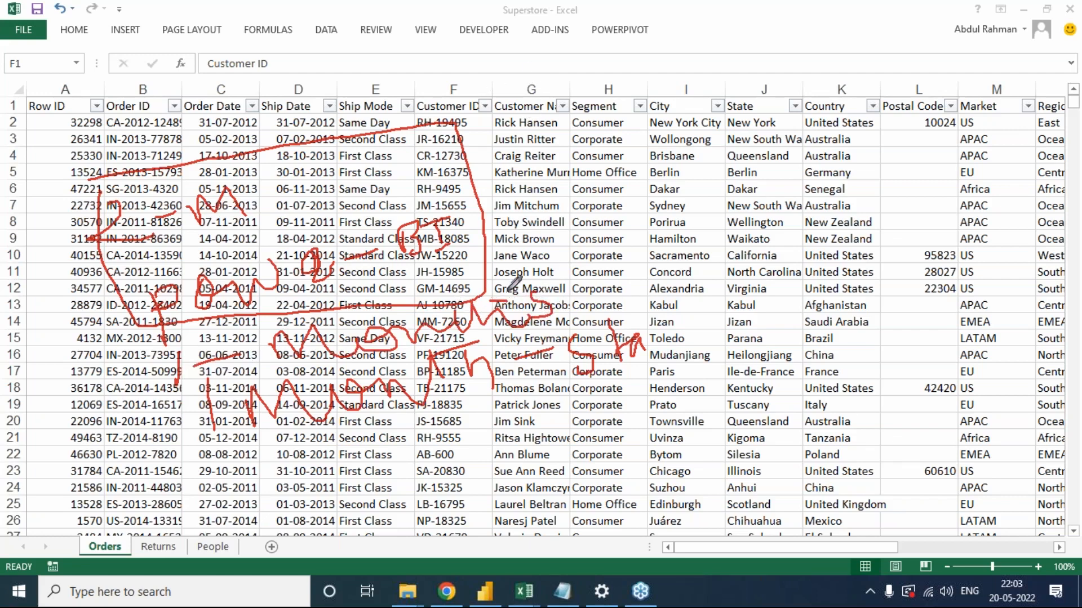
mouse_move(148, 78)
mouse_down()
mouse_move(156, 111)
mouse_move(192, 68)
mouse_up()
mouse_move(237, 36)
mouse_down()
mouse_move(242, 109)
mouse_move(304, 54)
mouse_move(288, 78)
mouse_up()
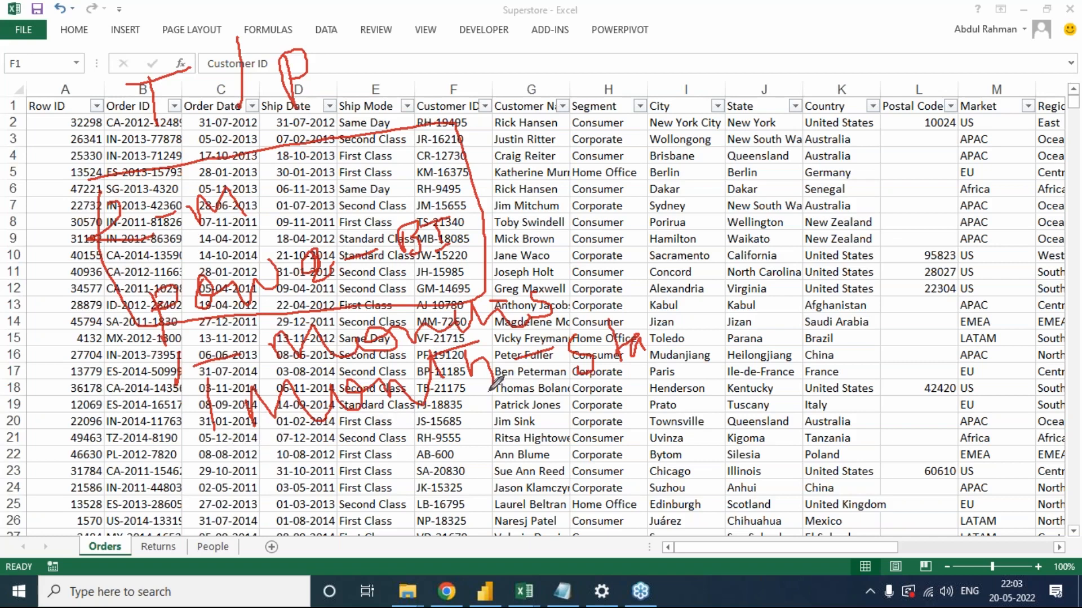
Handwrite "SQL" in red with further circled marks and a short note beneath it, and erase all the drawings.
mouse_move(404, 439)
mouse_down()
mouse_move(365, 472)
mouse_move(467, 449)
mouse_up()
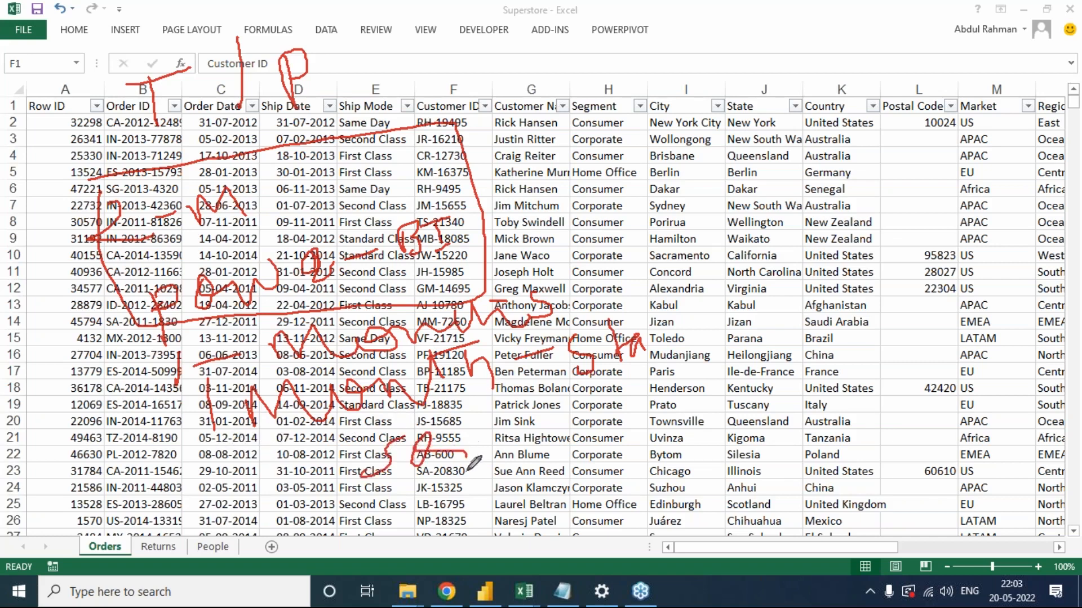
drag(468, 411, 521, 431)
drag(354, 451, 341, 499)
mouse_move(441, 489)
mouse_down()
mouse_move(445, 527)
mouse_move(445, 510)
mouse_up()
mouse_move(507, 476)
mouse_down()
mouse_move(498, 487)
mouse_move(509, 476)
mouse_move(543, 490)
mouse_move(588, 469)
mouse_up()
drag(587, 422, 606, 460)
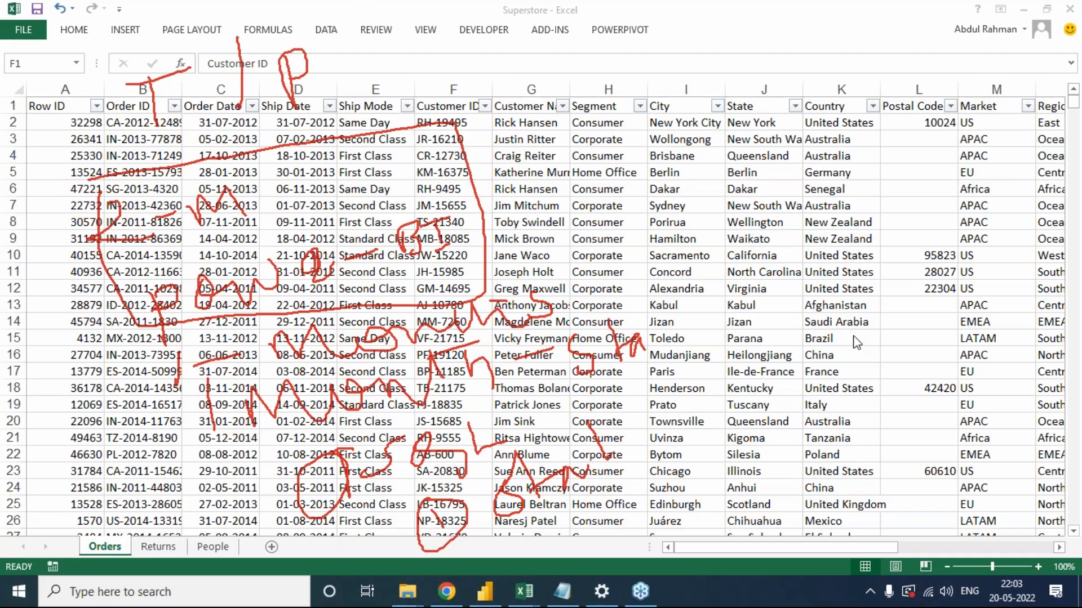
click(910, 442)
Draw a red circle and a surrounding arc over the Order Date and Ship Date values, and erase them.
mouse_move(259, 178)
mouse_down()
mouse_move(294, 217)
mouse_move(258, 173)
mouse_up()
mouse_move(307, 145)
mouse_down()
mouse_move(237, 148)
mouse_move(234, 234)
mouse_move(272, 271)
mouse_up()
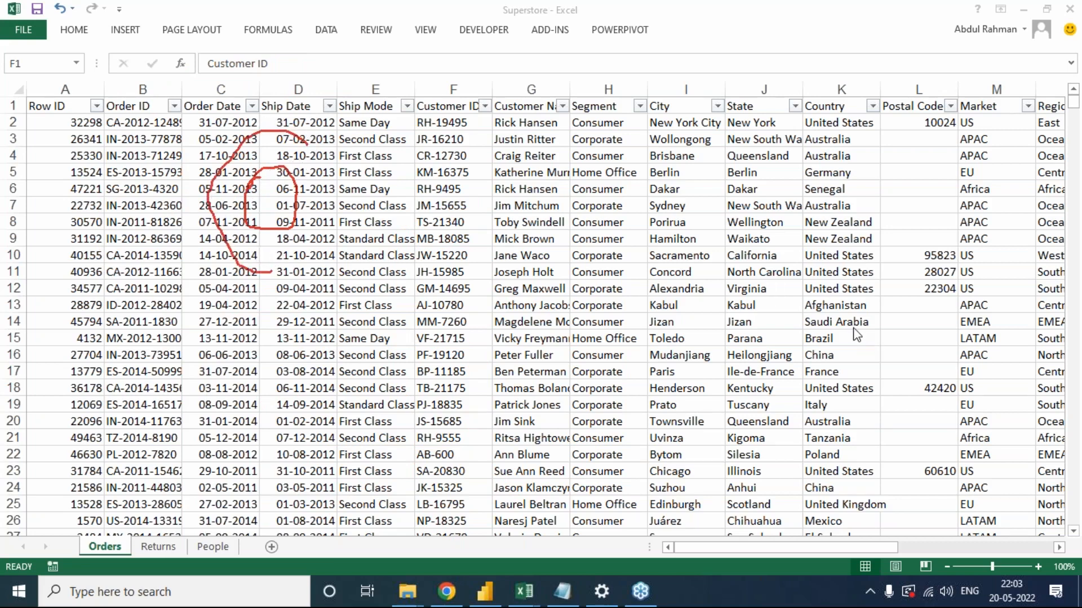
click(910, 442)
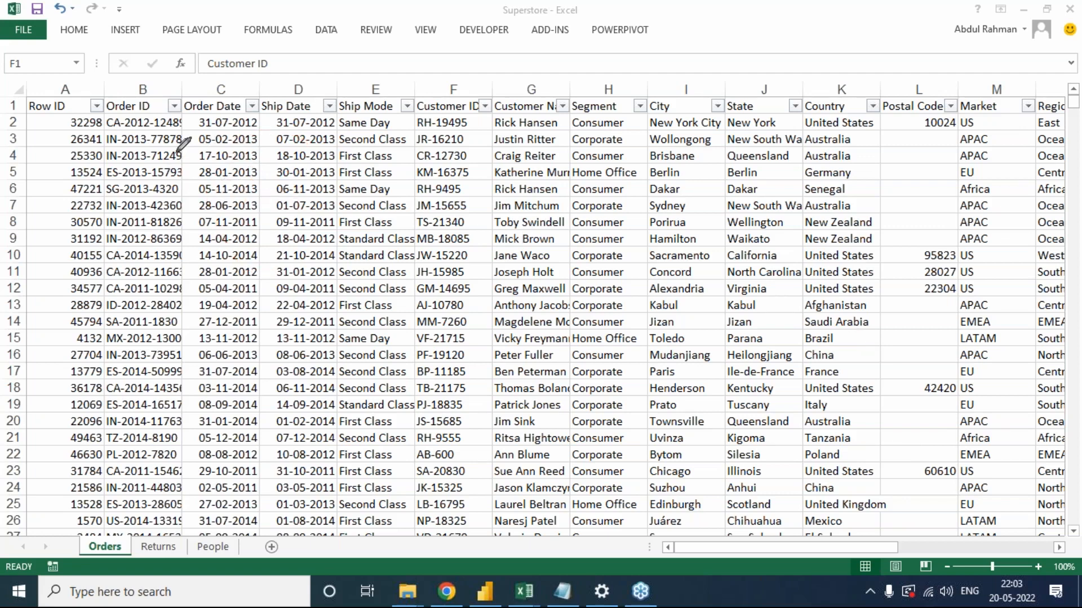
Mark three dashed items with letters and a long enclosing loop in red over the date columns, erase them, and exit drawing mode.
mouse_move(123, 151)
mouse_down()
mouse_move(236, 120)
mouse_move(248, 138)
mouse_move(278, 147)
mouse_up()
drag(143, 259, 216, 248)
mouse_move(265, 212)
mouse_down()
mouse_move(271, 248)
mouse_move(289, 214)
mouse_up()
drag(183, 355, 210, 350)
drag(262, 324, 272, 359)
mouse_move(306, 306)
mouse_down()
mouse_move(317, 347)
mouse_move(333, 285)
mouse_up()
mouse_move(172, 144)
mouse_down()
mouse_move(183, 131)
mouse_move(188, 197)
mouse_move(276, 352)
mouse_move(172, 138)
mouse_up()
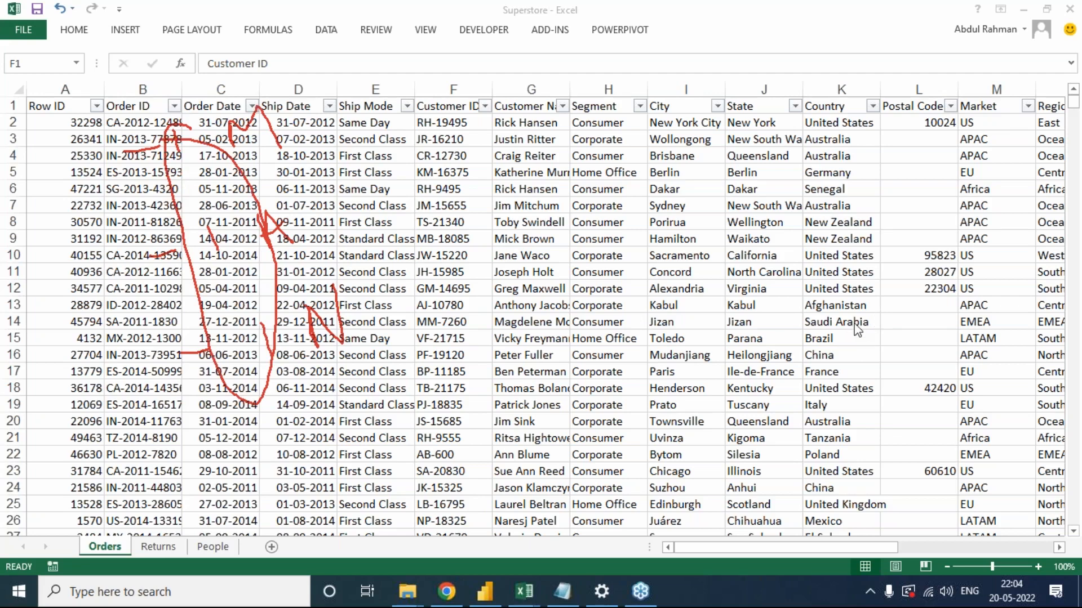
right_click(917, 424)
click(921, 437)
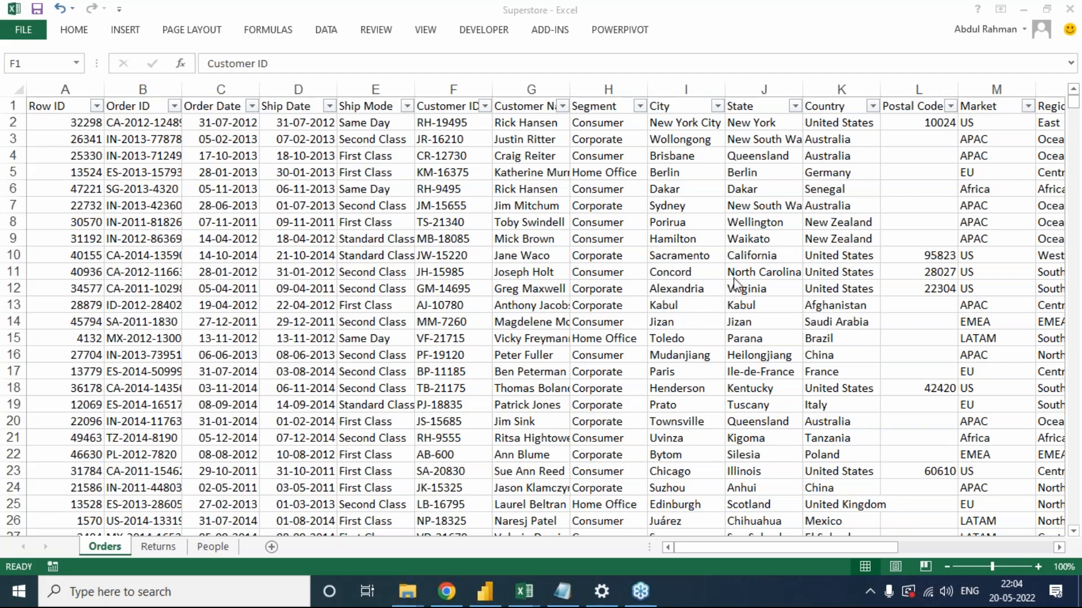
key(Escape)
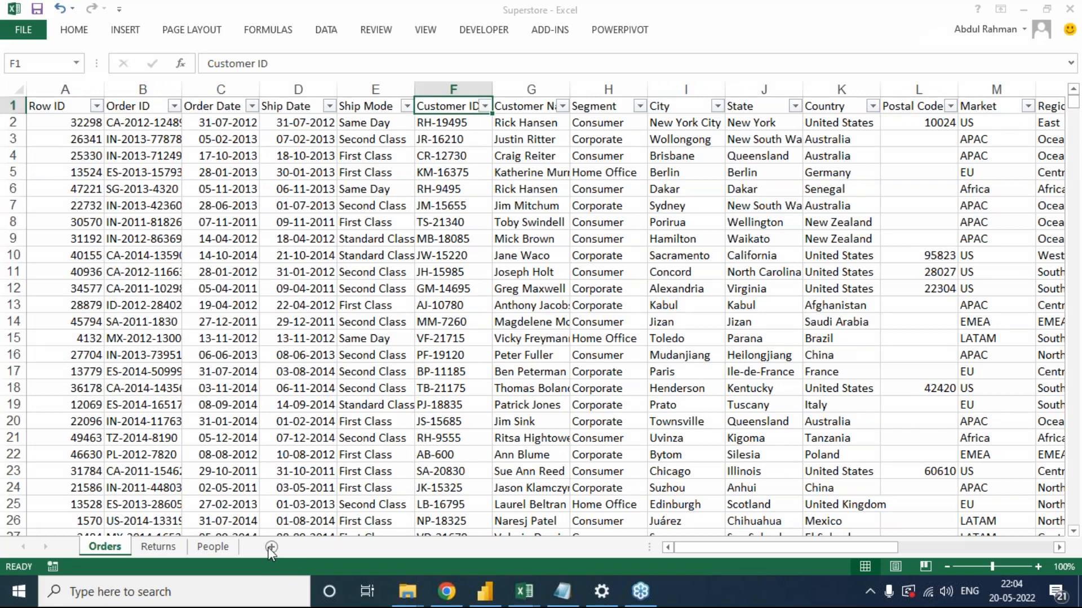
Add a blank sheet to the Superstore workbook and switch back to Sheet1 of the RDBMS EXAMPLE workbook.
click(267, 547)
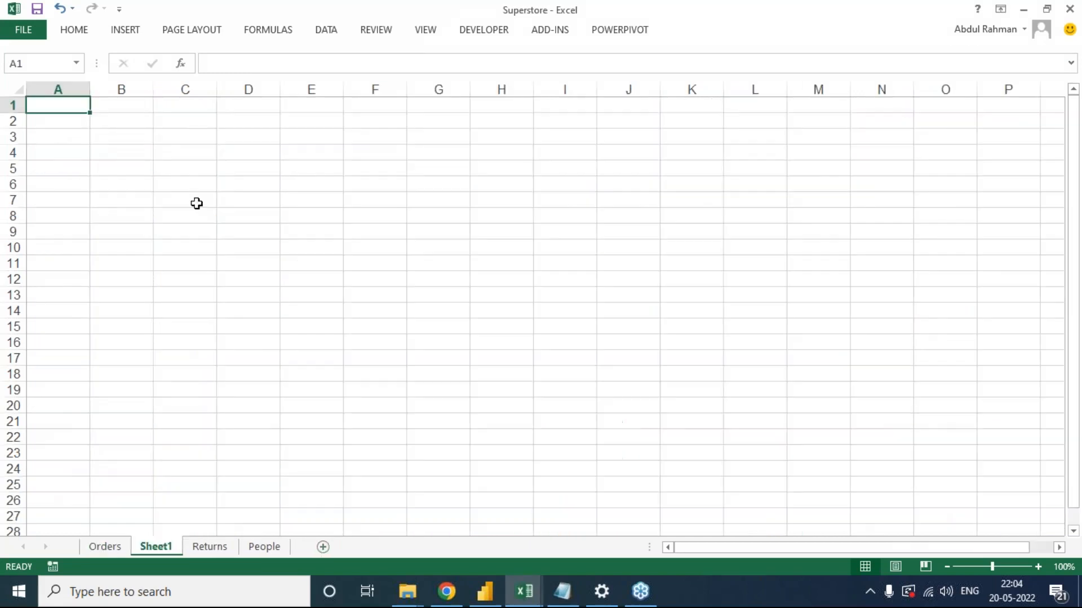
click(524, 580)
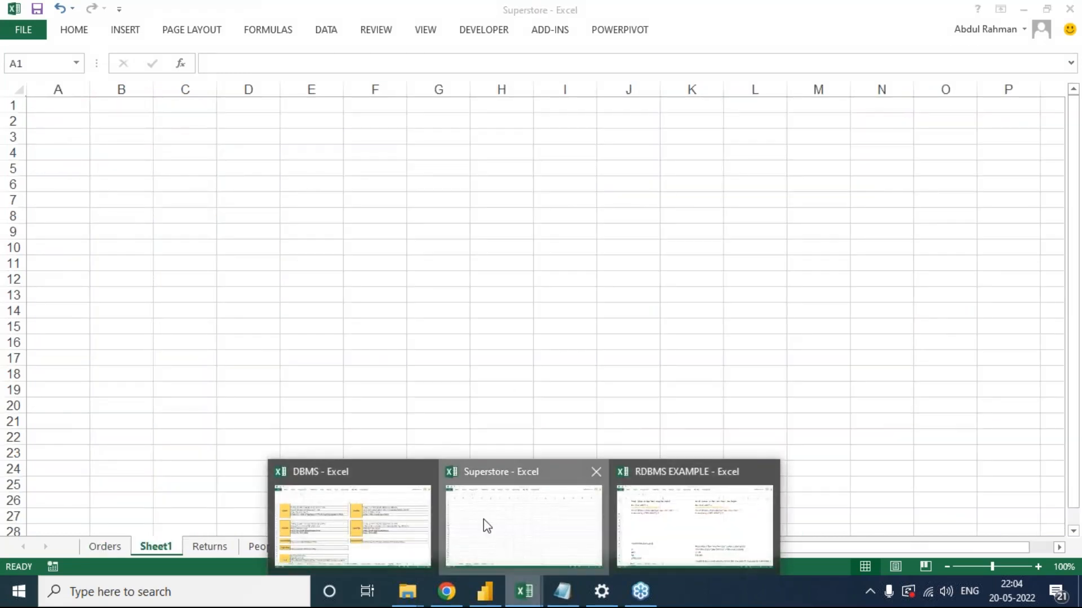
click(379, 537)
scroll(502, 485, down, 3)
click(522, 594)
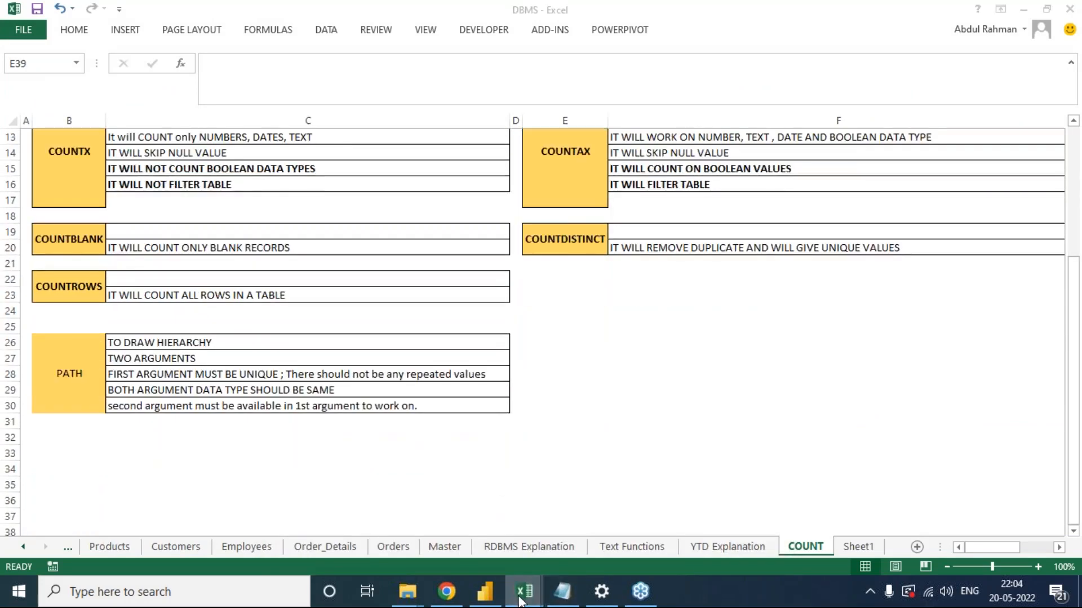
click(677, 522)
scroll(509, 474, down, 4)
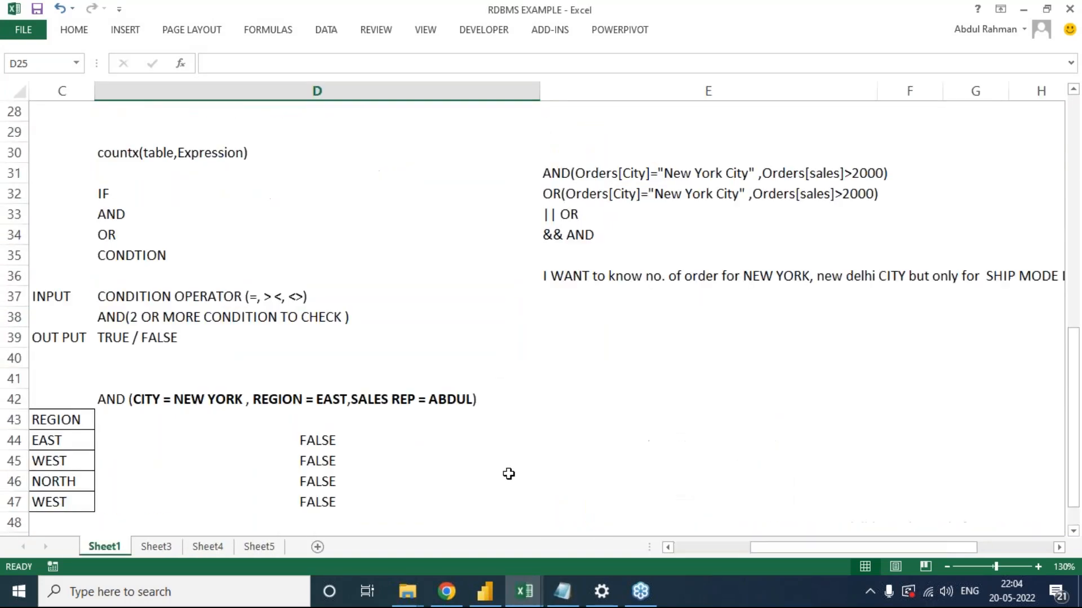
Enter "IF" in cell D23 below the CALCULATE examples and narrow column D.
scroll(501, 470, up, 7)
scroll(495, 466, down, 2)
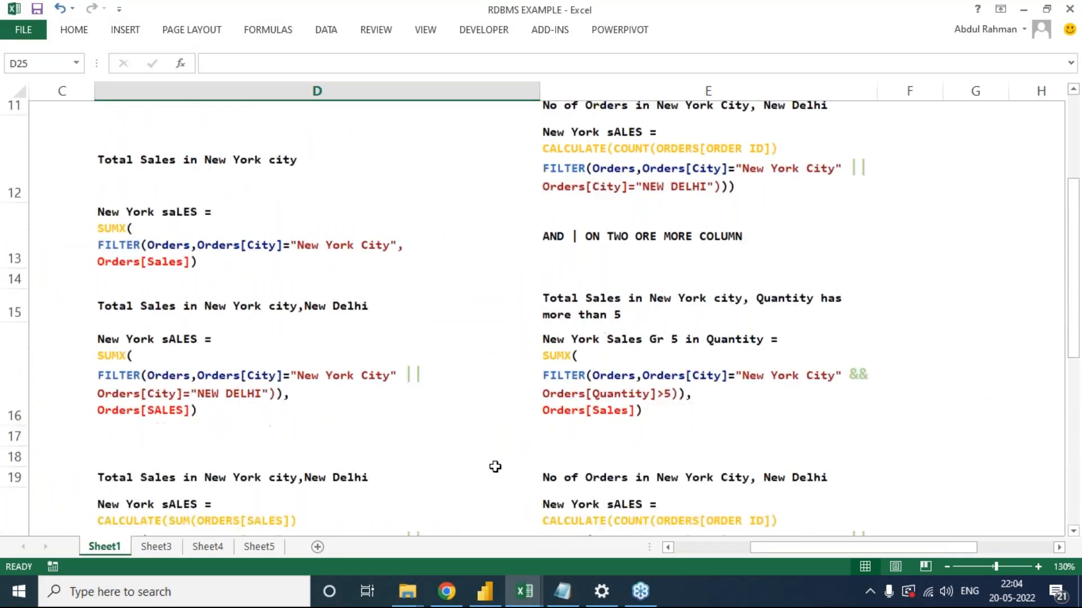
click(250, 402)
text(i)
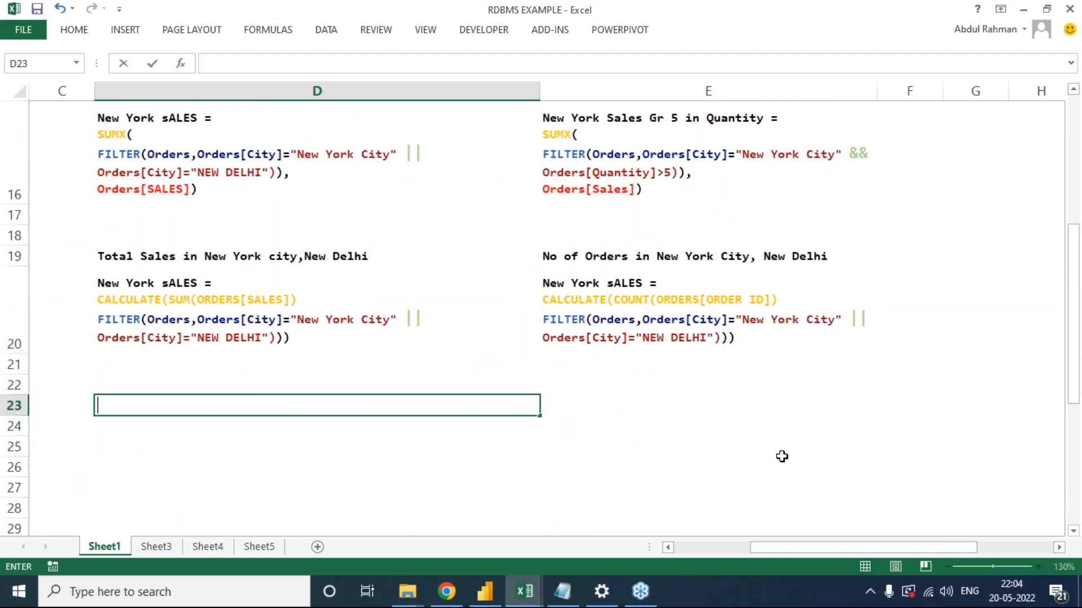
key(Right)
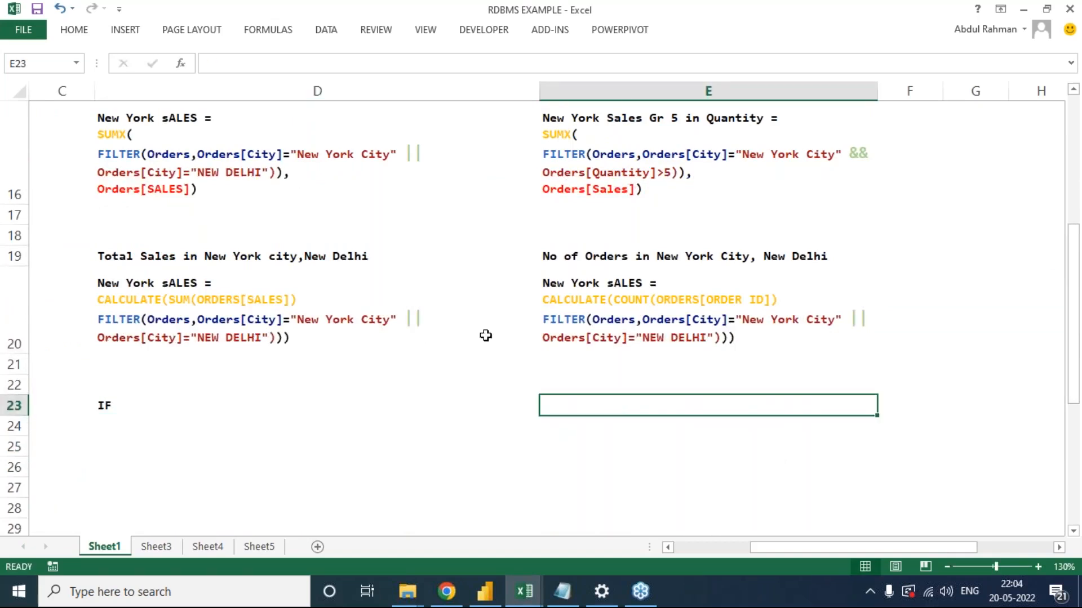
drag(539, 90, 190, 157)
Enter "CONDITION TRUE" in cell E23 beside the IF label.
text(COND)
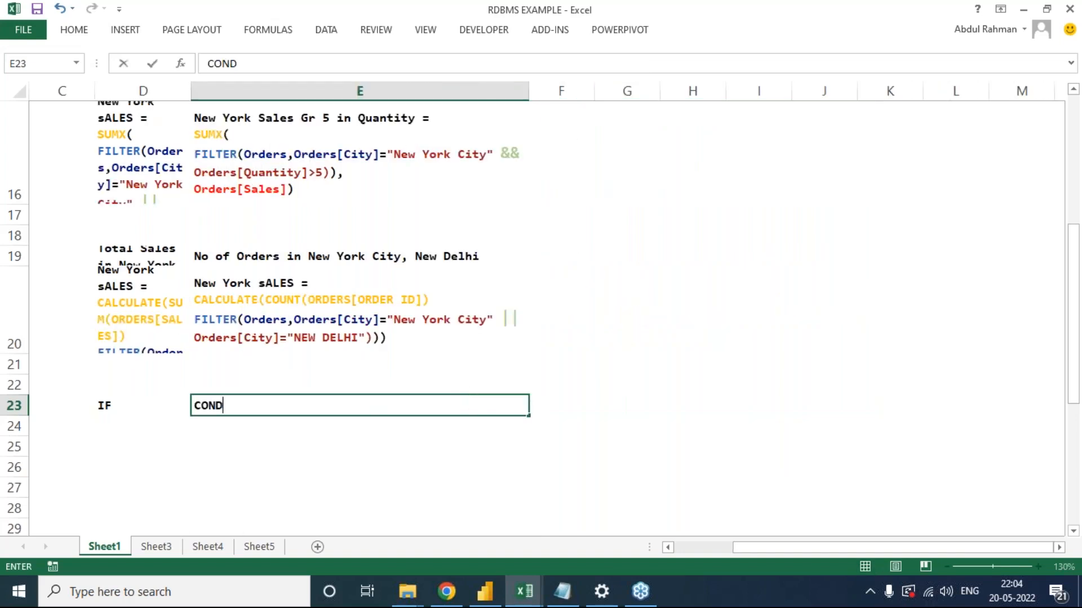
text(ITION TRUE)
key(Return)
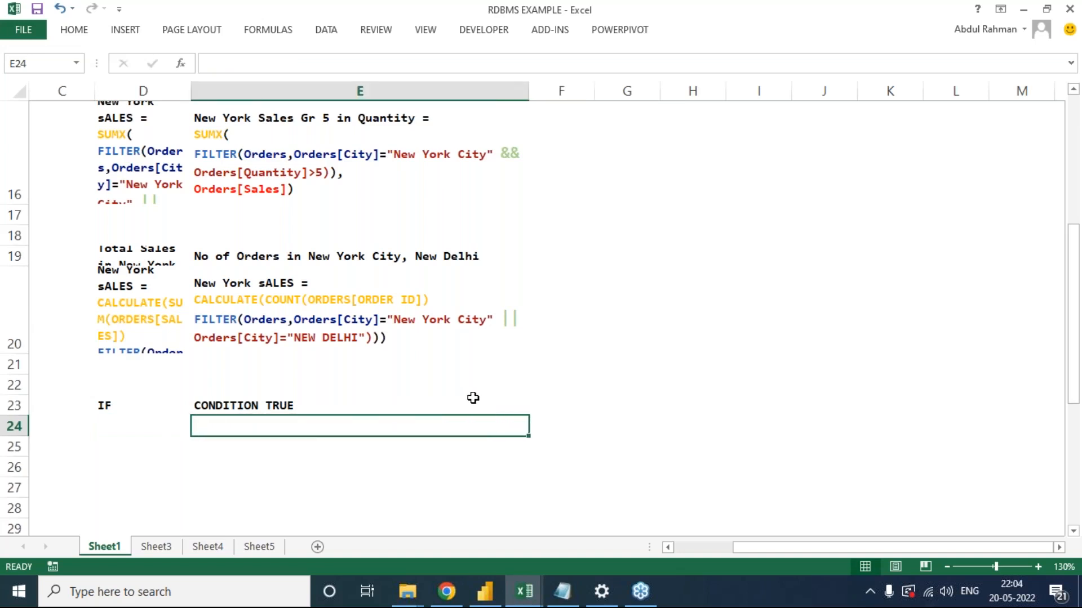
Enter "Do something (True Statement)" in cell E24 beneath the condition.
text(Do )
text(dom)
key(BackSpace)
key(BackSpace)
text(omething (True)
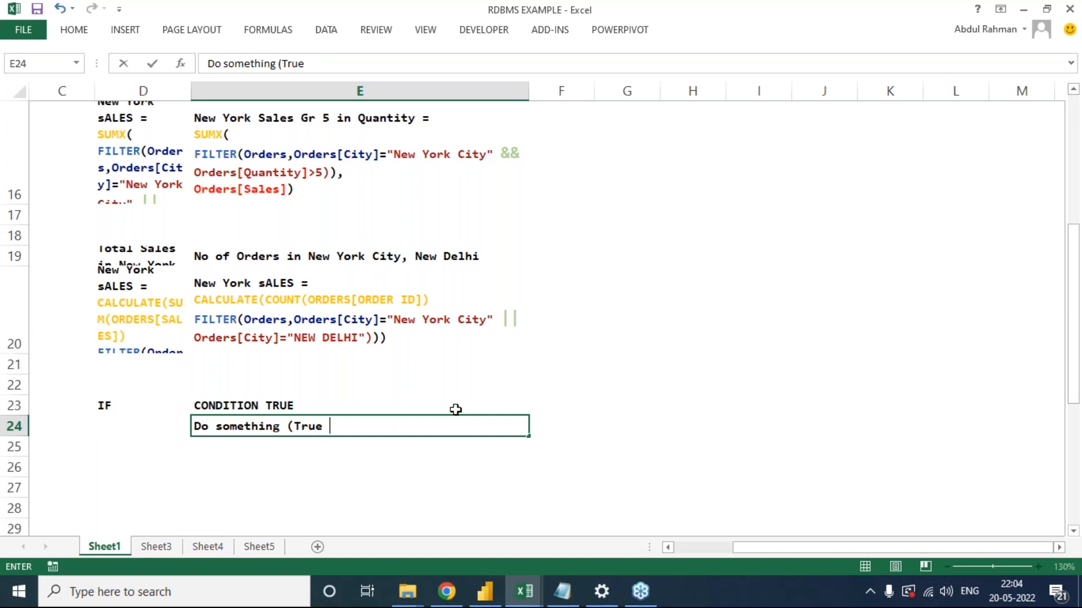
text( Statement)
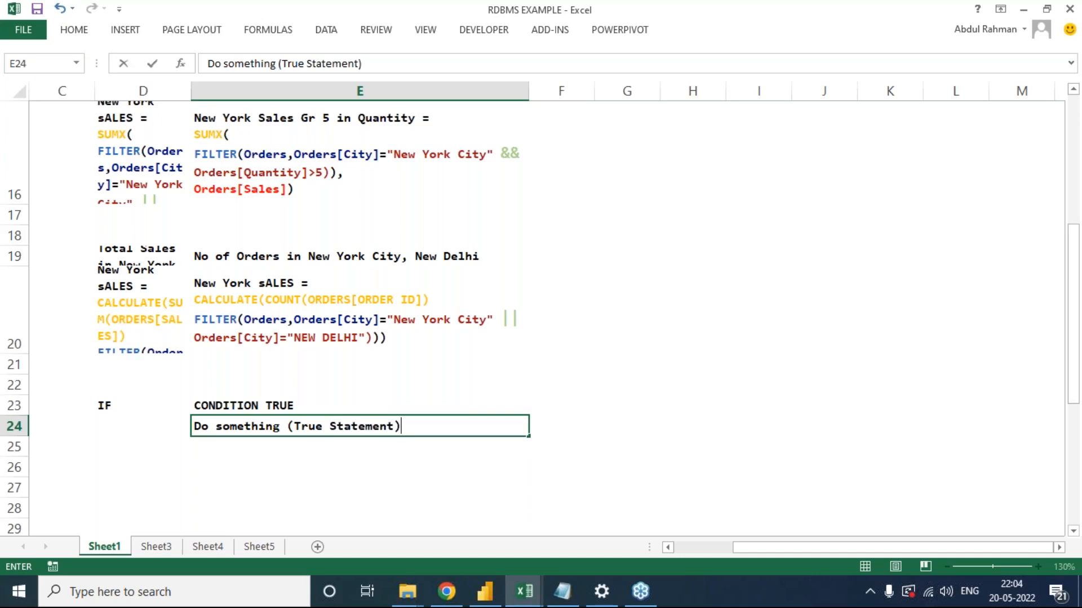
key(Return)
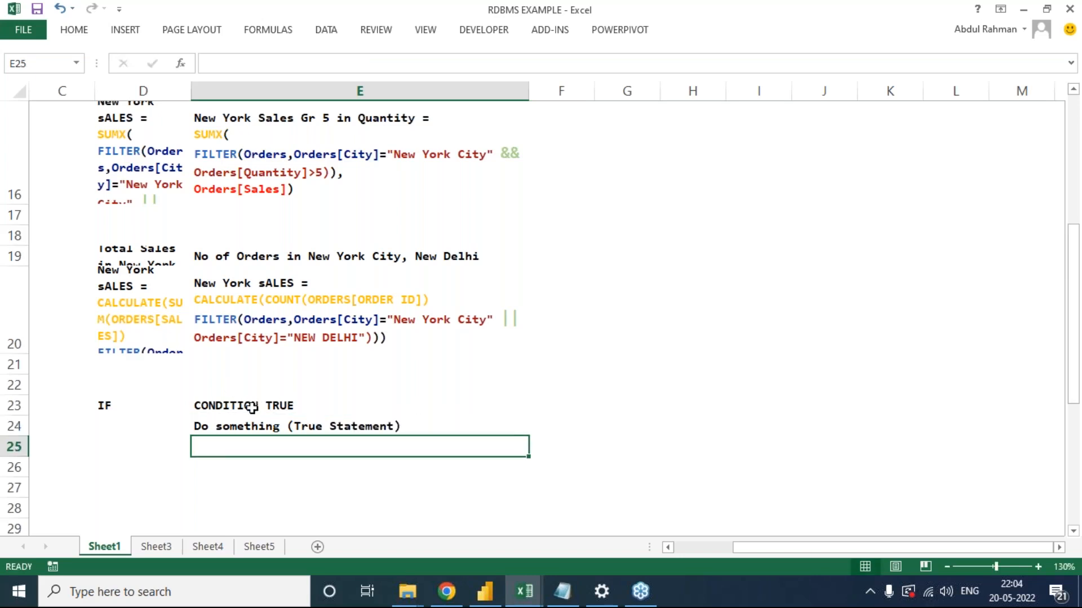
Enter "Do nothing (False Statement)" in cell E25 and select the IF label in D23.
text(Do )
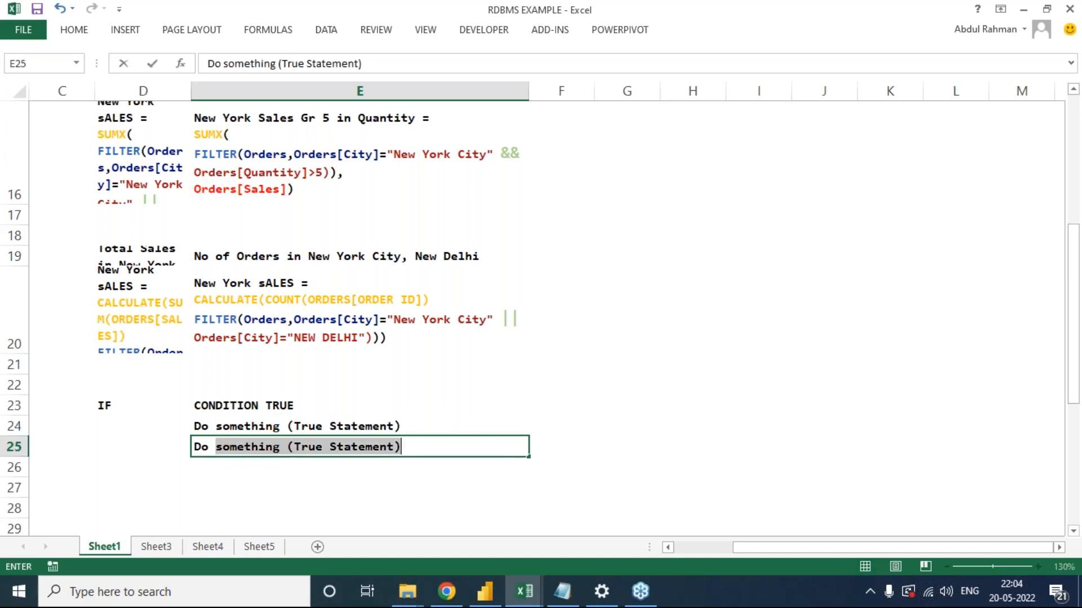
text(nothing )
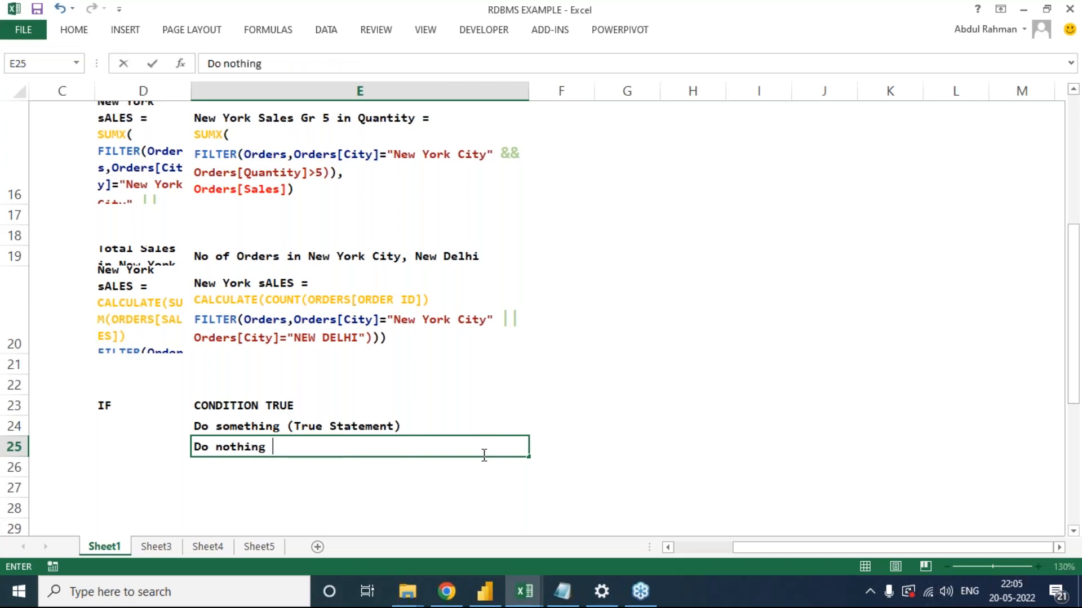
text((False Statement)
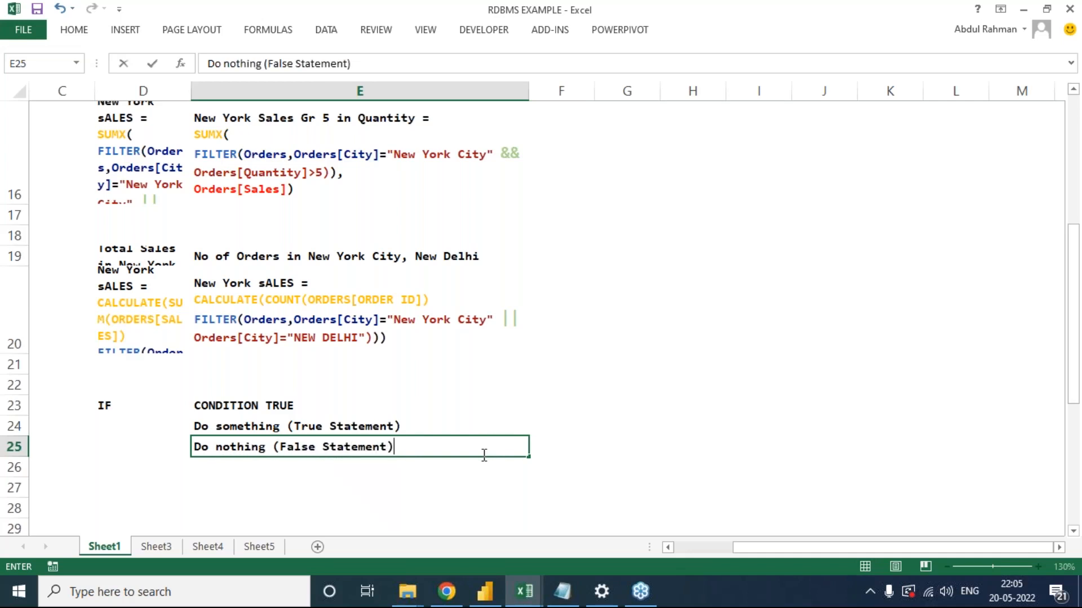
key(Return)
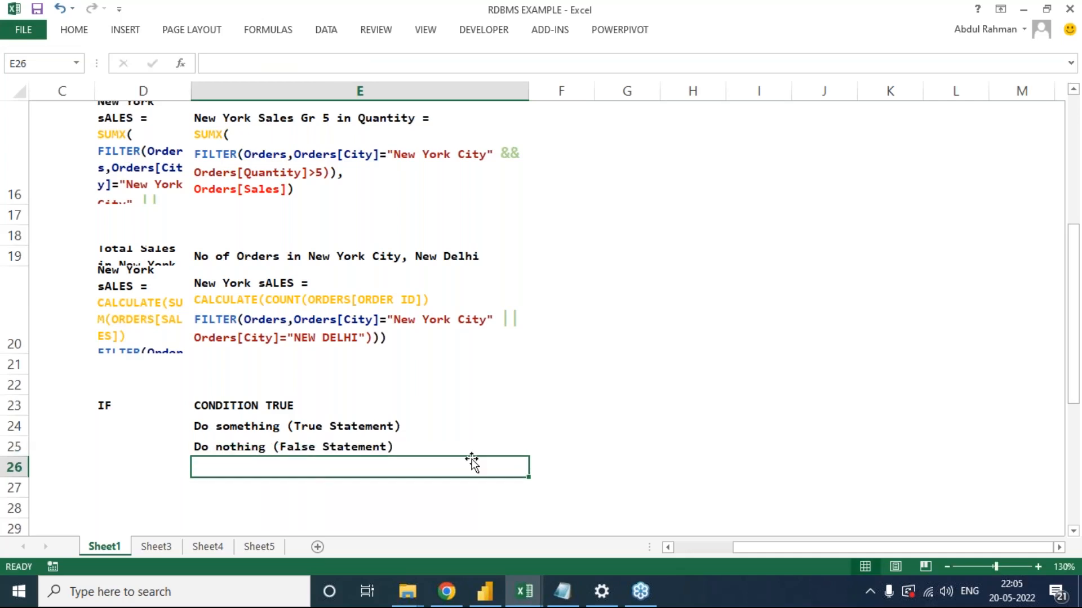
click(240, 406)
click(121, 405)
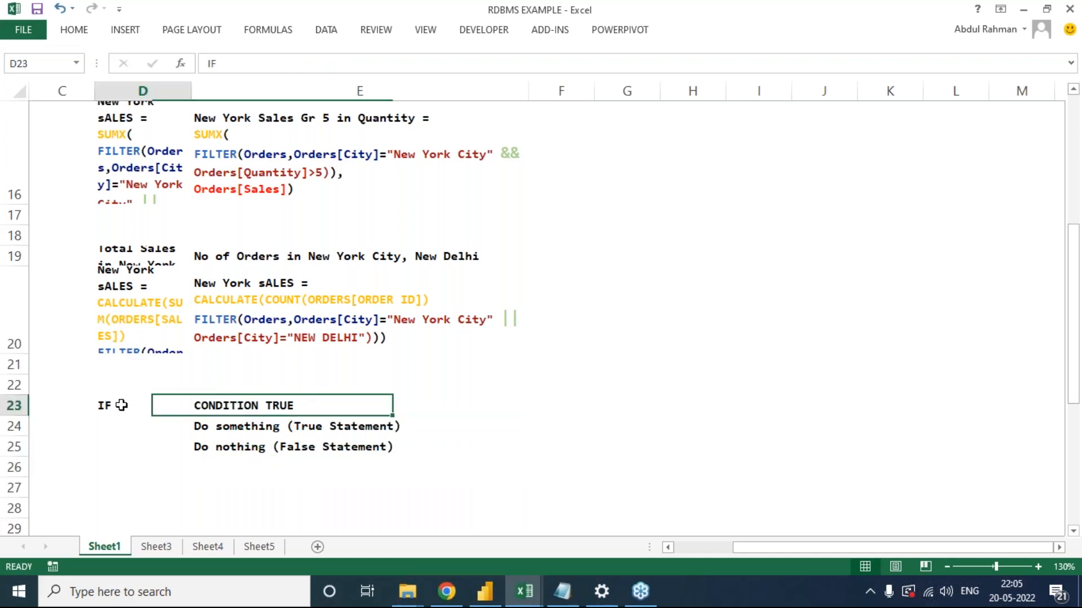
Right-align the IF label in D23 and replace the condition in E23 with "get salary on 1st".
click(90, 35)
click(335, 82)
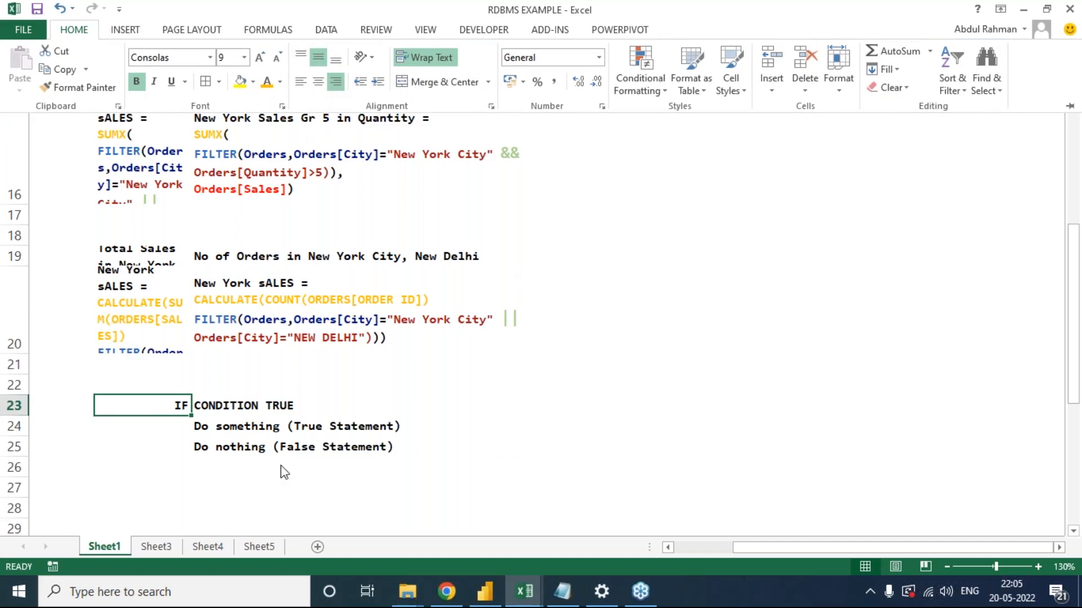
click(265, 405)
click(294, 401)
double_click(312, 401)
drag(309, 403, 182, 403)
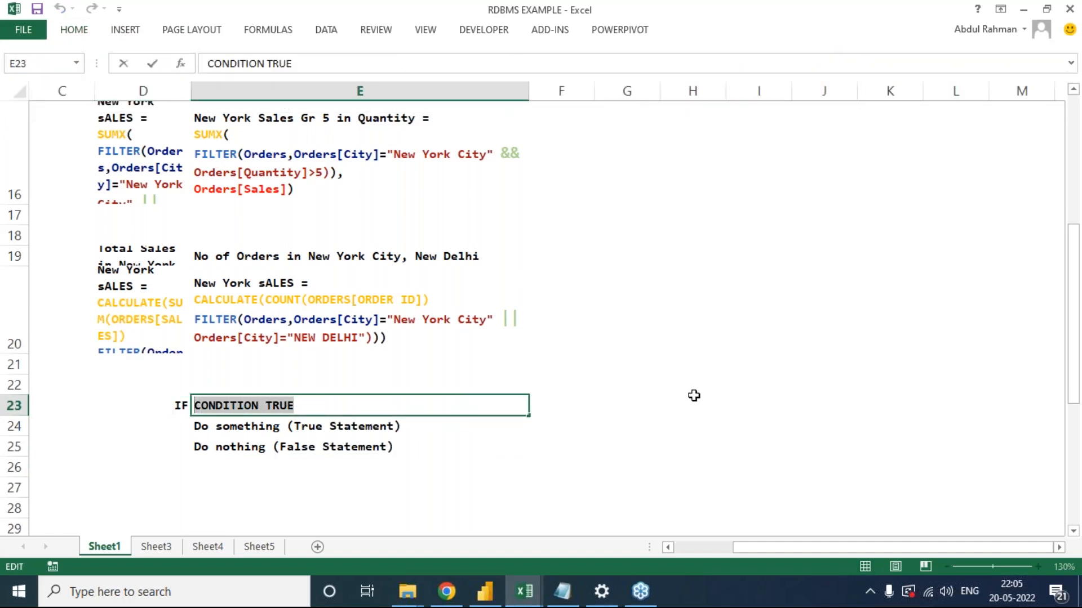
text(get )
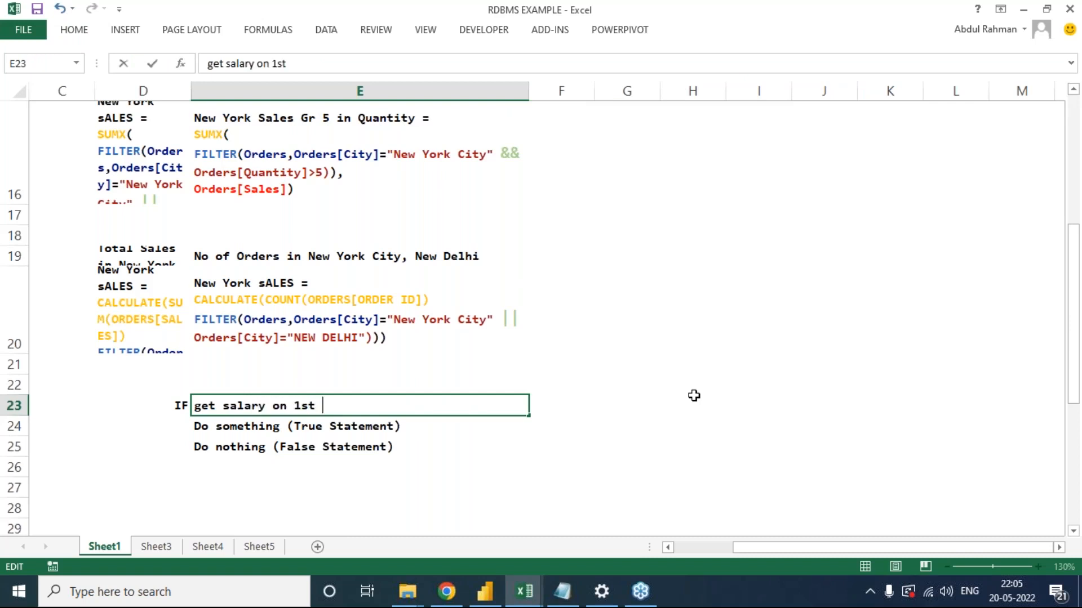
text(salary on 1st)
key(Tab)
Change the true statement in E24 to "Do shopping (True Statement)".
click(241, 430)
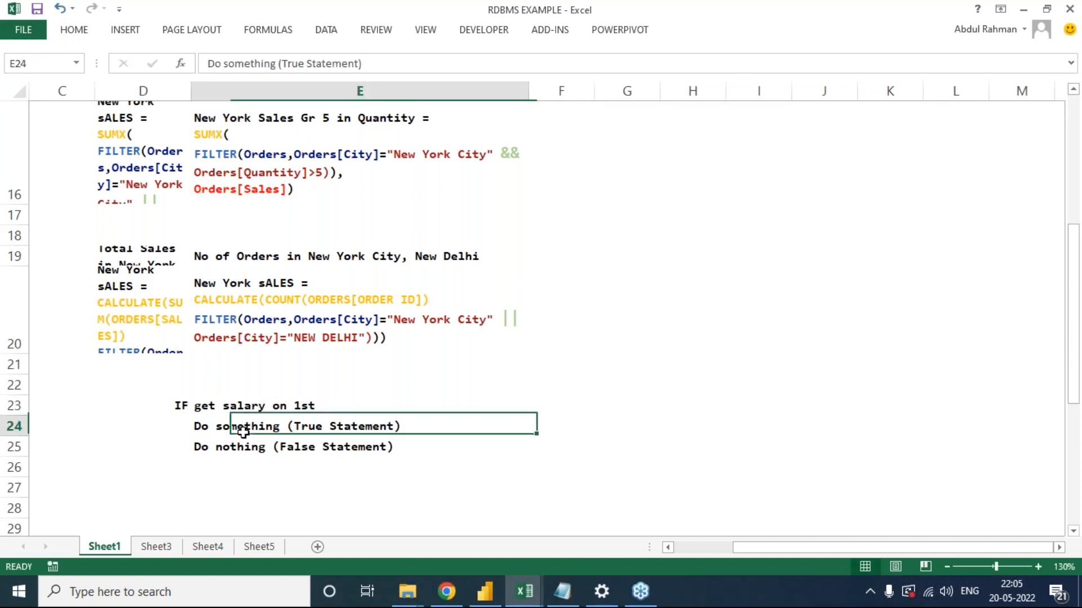
click(260, 63)
double_click(260, 63)
text(shopp)
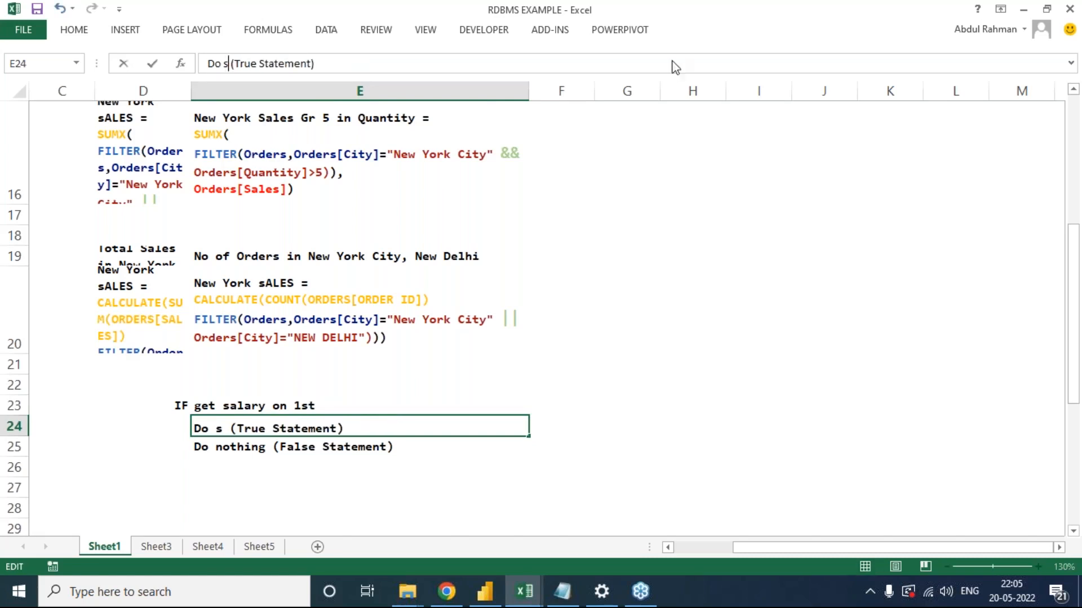
text(ing)
key(Return)
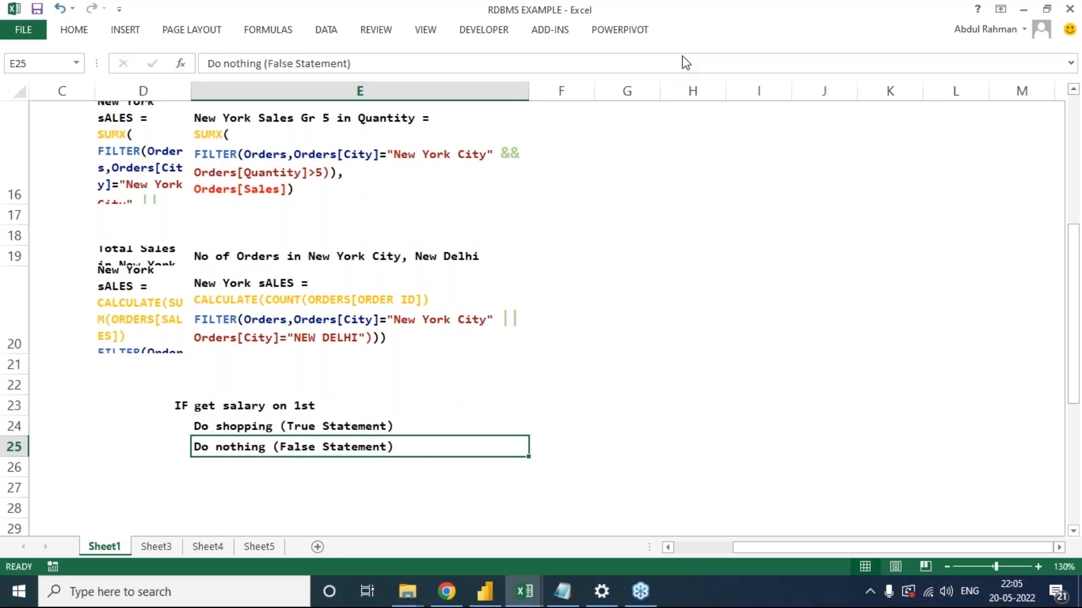
click(258, 400)
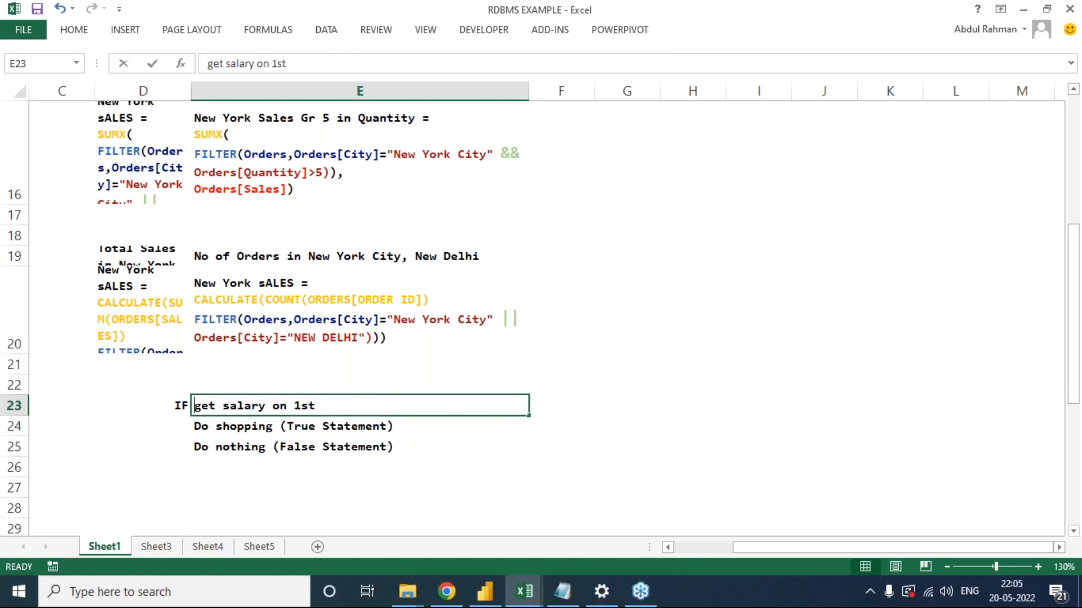
key(Tab)
click(222, 426)
click(328, 403)
Mark the salary condition in E23 and the true and false statements below it with red pen ticks, a cross and outlines.
click(881, 401)
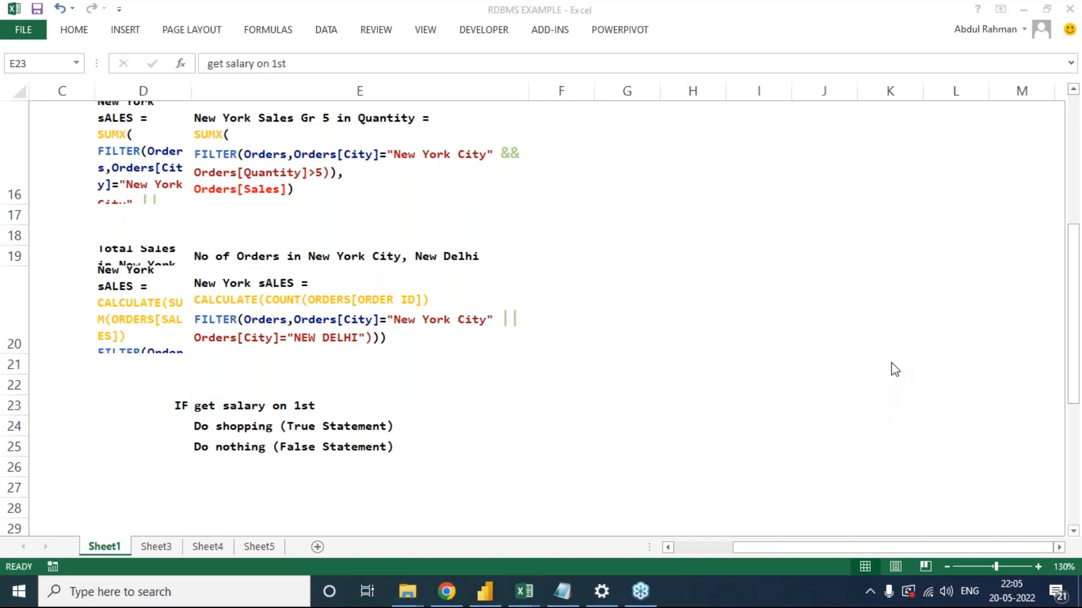
mouse_move(319, 411)
mouse_down()
mouse_move(333, 388)
mouse_move(334, 403)
mouse_up()
mouse_move(197, 476)
mouse_down()
mouse_move(225, 476)
mouse_move(260, 440)
mouse_move(189, 447)
mouse_move(210, 476)
mouse_move(245, 476)
mouse_up()
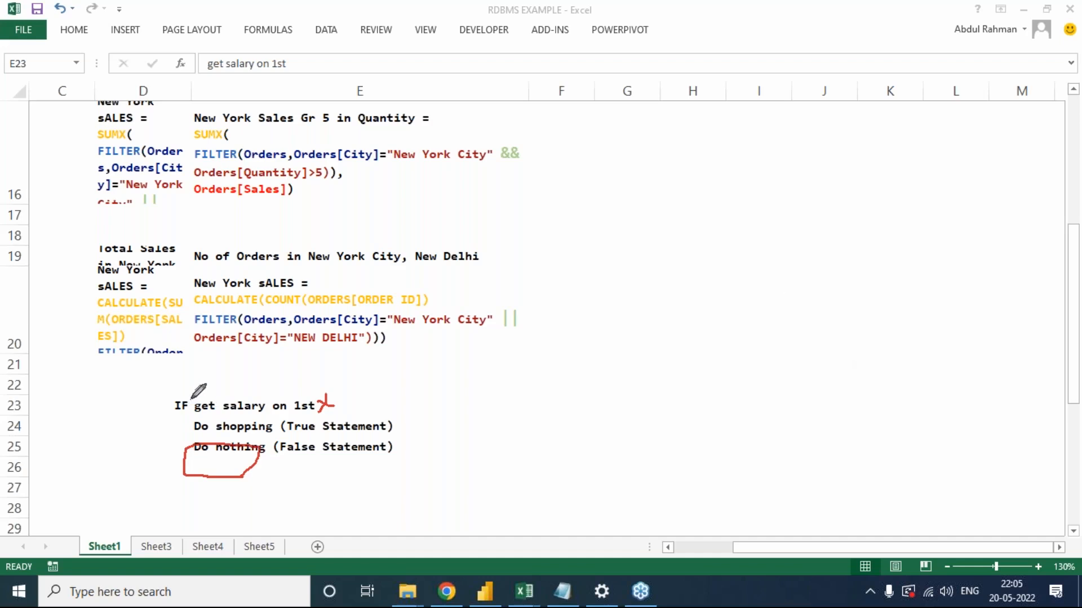
drag(253, 392, 304, 370)
mouse_move(394, 416)
mouse_down()
mouse_move(409, 420)
mouse_move(432, 401)
mouse_up()
mouse_move(219, 387)
mouse_down()
mouse_move(303, 370)
mouse_move(282, 418)
mouse_move(213, 385)
mouse_up()
mouse_move(394, 451)
mouse_down()
mouse_move(397, 460)
mouse_move(431, 436)
mouse_up()
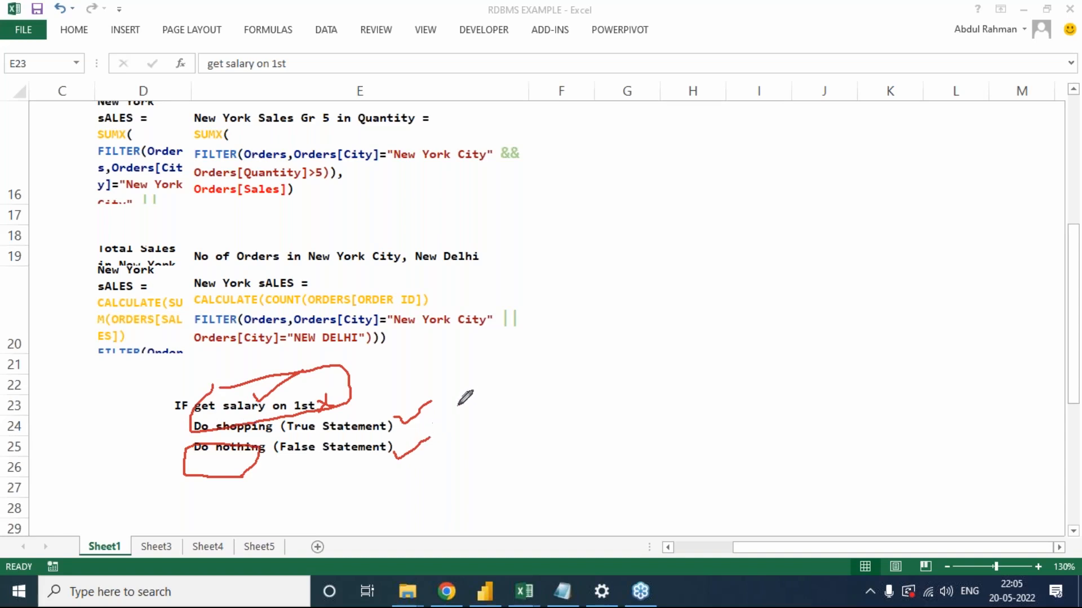
Handwrite the IF syntax in red beside the notes with condition, true statement and false statement, then clear all ink.
drag(460, 374, 470, 395)
mouse_move(484, 352)
mouse_down()
mouse_move(498, 423)
mouse_move(514, 357)
mouse_move(520, 405)
mouse_move(549, 393)
mouse_move(600, 394)
mouse_move(631, 354)
mouse_move(683, 364)
mouse_up()
drag(644, 413, 655, 456)
mouse_move(614, 426)
mouse_down()
mouse_move(653, 398)
mouse_move(696, 421)
mouse_up()
mouse_move(712, 382)
mouse_down()
mouse_move(722, 423)
mouse_move(768, 338)
mouse_move(767, 387)
mouse_up()
drag(752, 367, 771, 359)
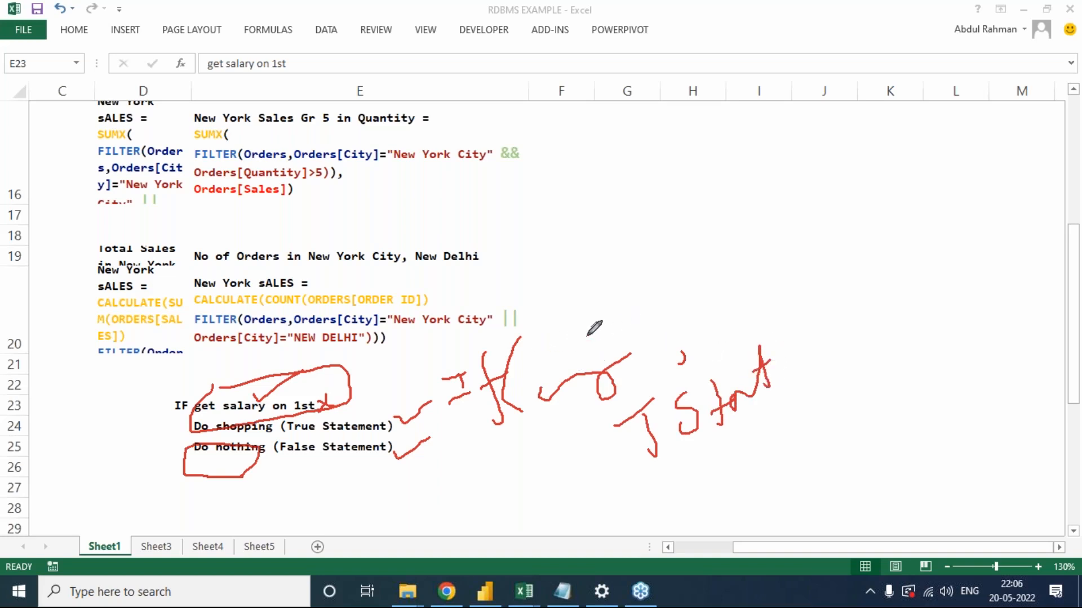
drag(793, 381, 777, 406)
mouse_move(800, 333)
mouse_down()
mouse_move(649, 386)
mouse_move(624, 480)
mouse_move(801, 333)
mouse_up()
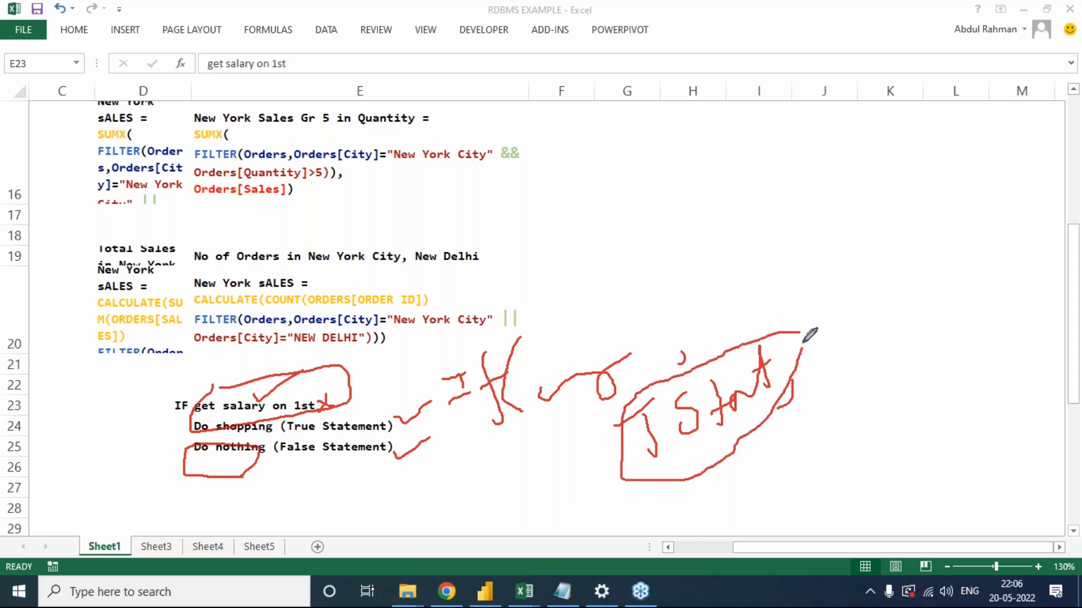
mouse_move(681, 506)
mouse_down()
mouse_move(696, 538)
mouse_move(702, 494)
mouse_up()
drag(675, 528, 698, 519)
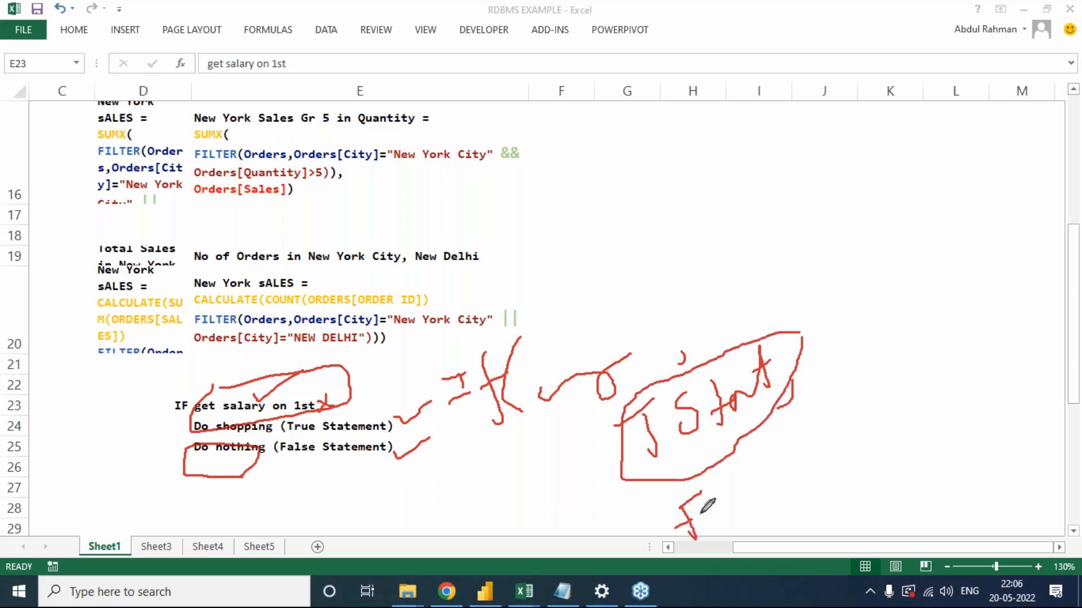
mouse_move(744, 489)
mouse_down()
mouse_move(742, 510)
mouse_move(764, 500)
mouse_move(770, 473)
mouse_up()
mouse_move(770, 473)
mouse_down()
mouse_move(767, 485)
mouse_move(787, 481)
mouse_move(788, 509)
mouse_up()
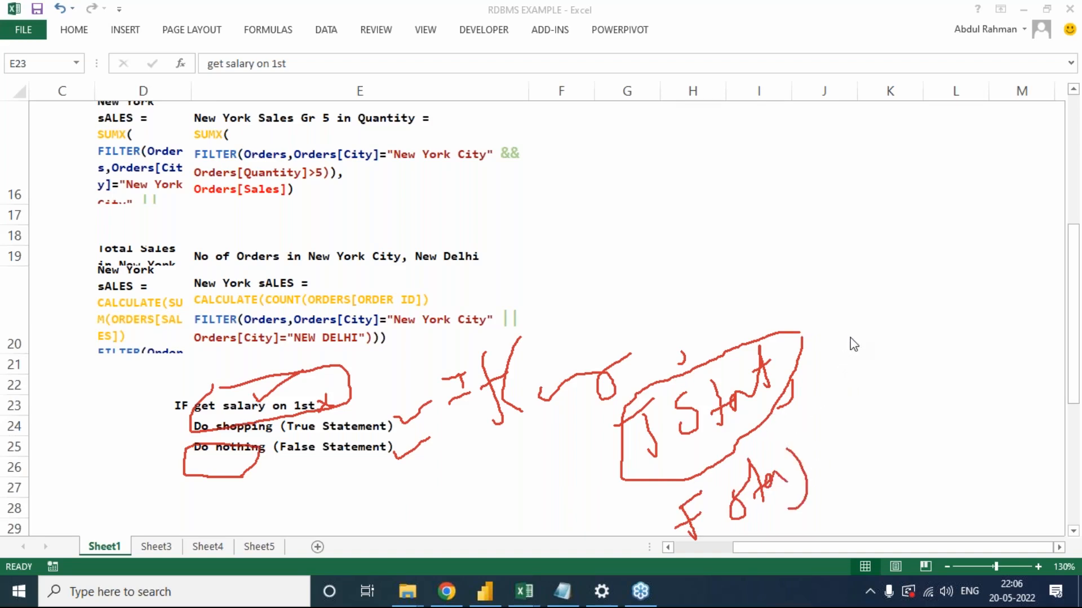
click(900, 431)
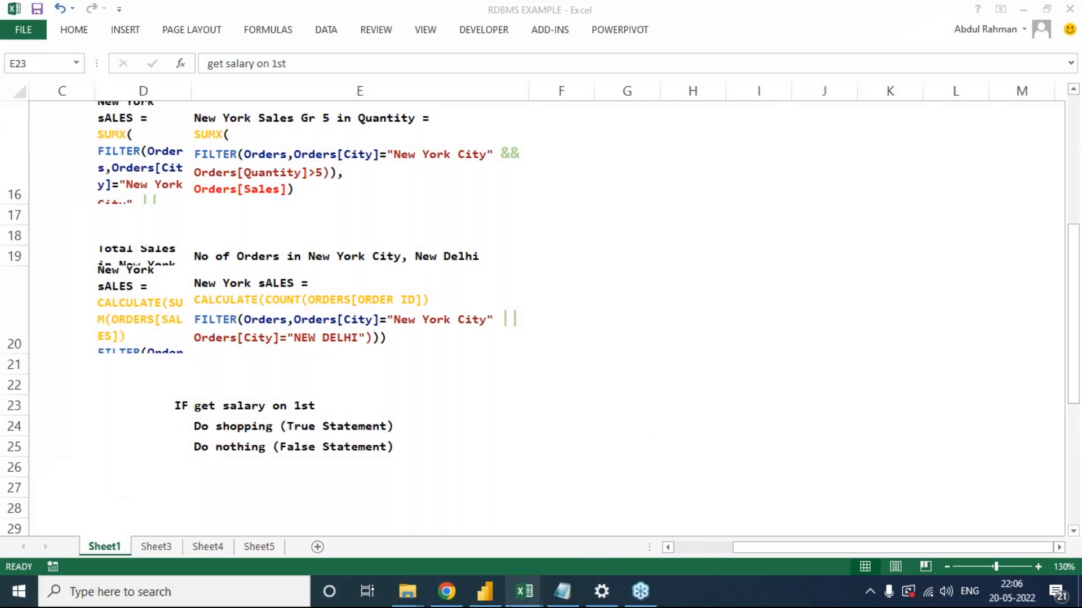
Switch to Power BI Desktop and show the Orders table's data up to the Profit column.
click(485, 592)
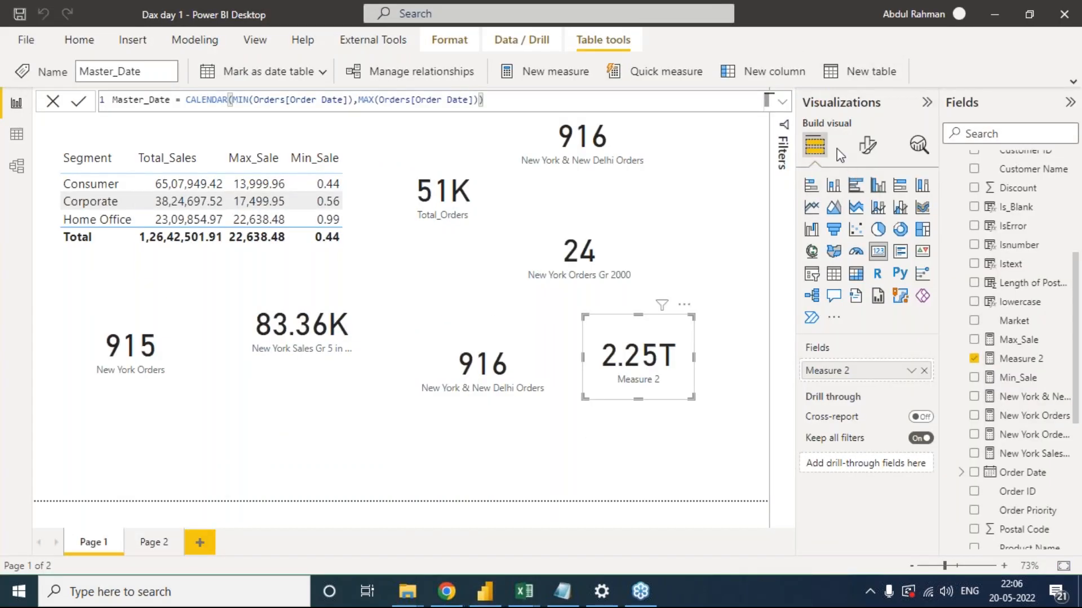
click(15, 134)
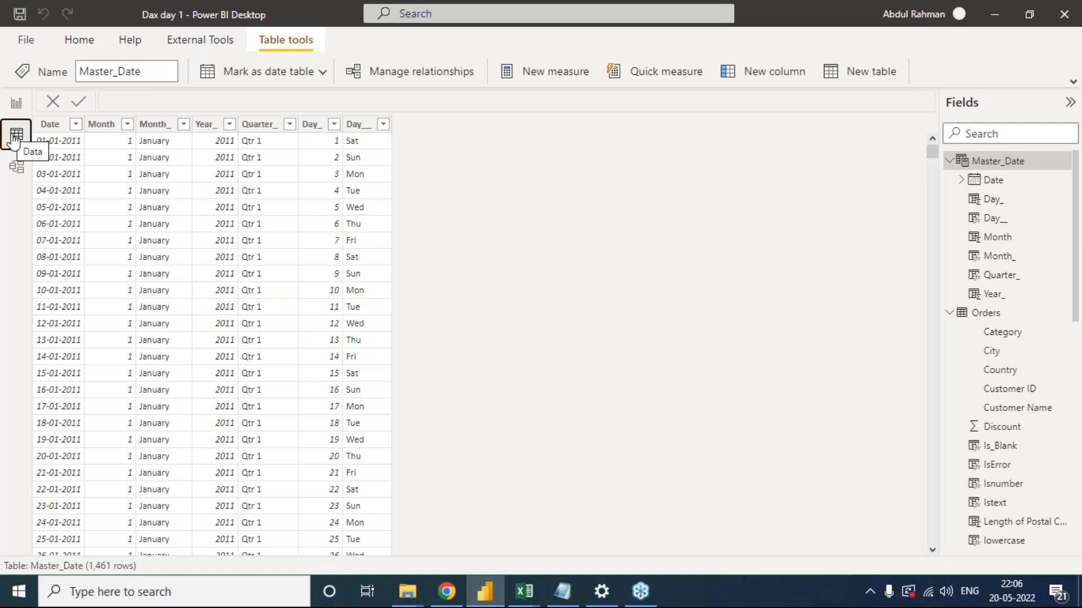
click(991, 316)
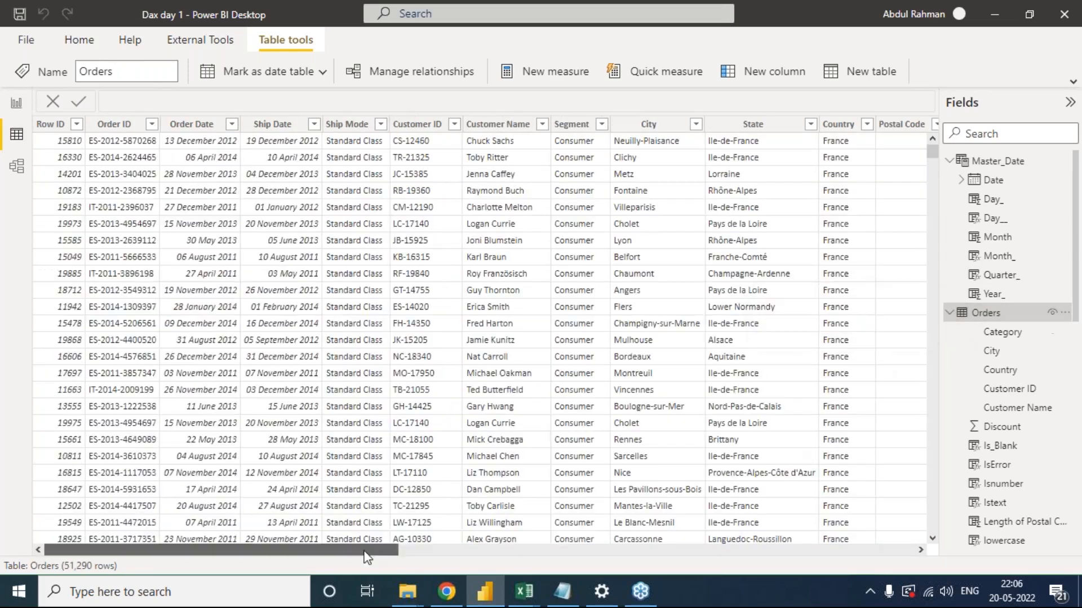
drag(366, 557, 854, 559)
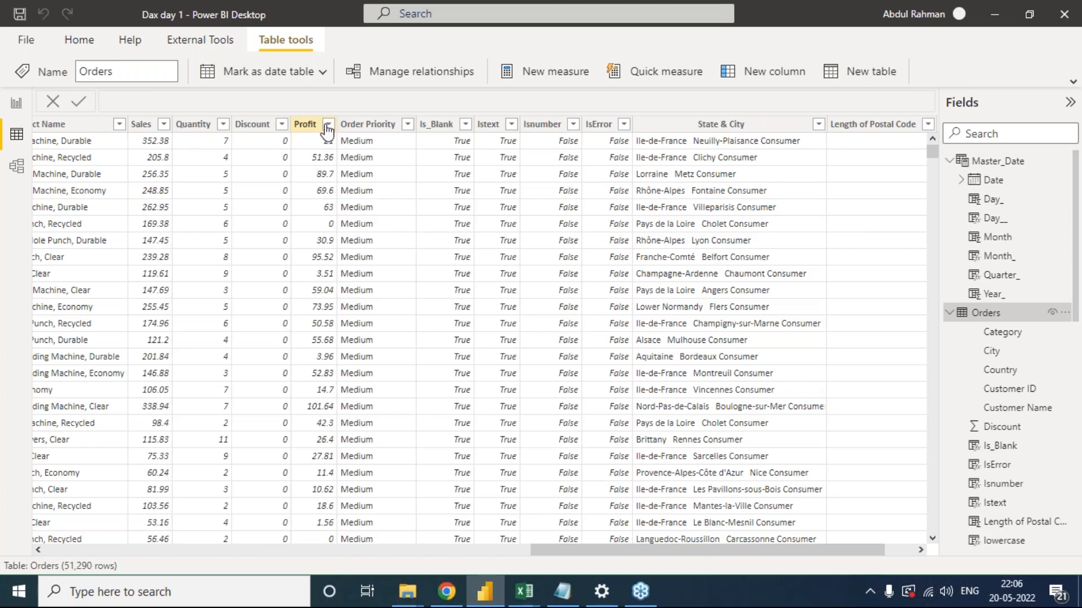
Examine the list of filter values for the Profit column and close it without filtering.
click(327, 126)
click(328, 124)
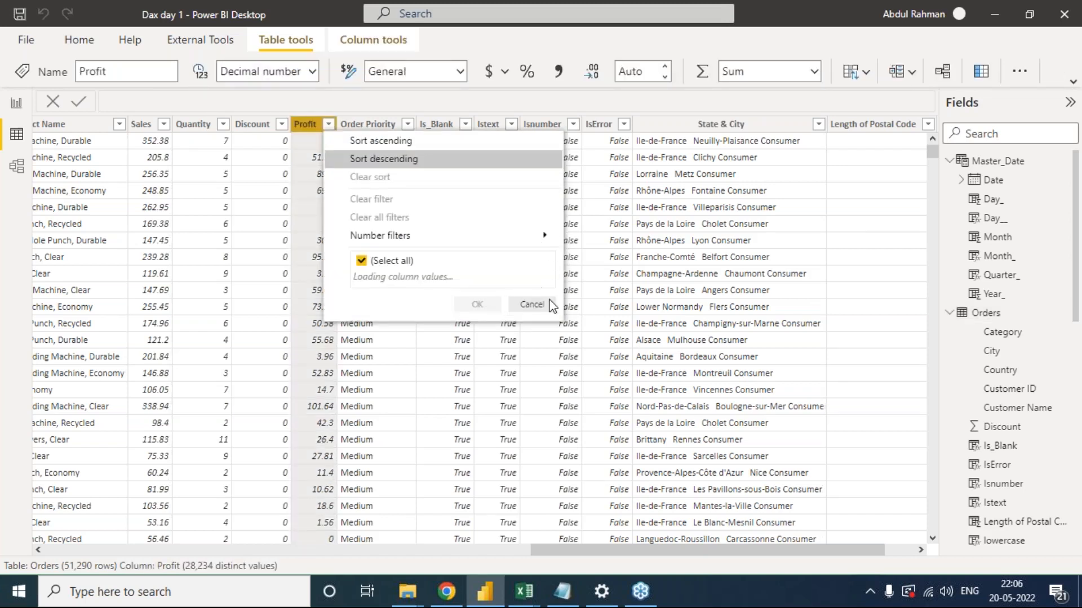
drag(549, 265, 541, 526)
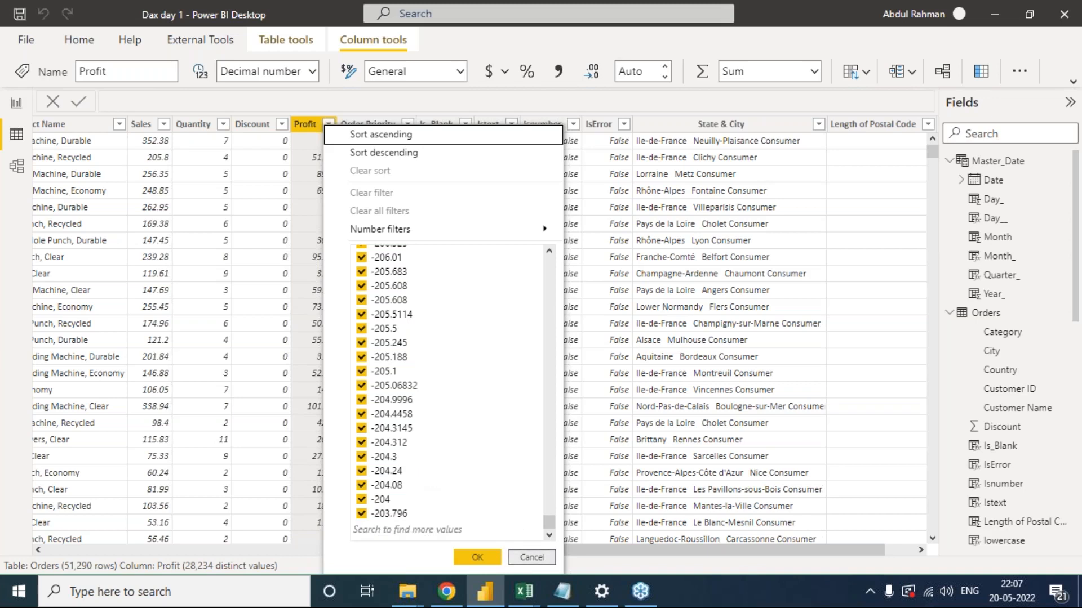
click(531, 556)
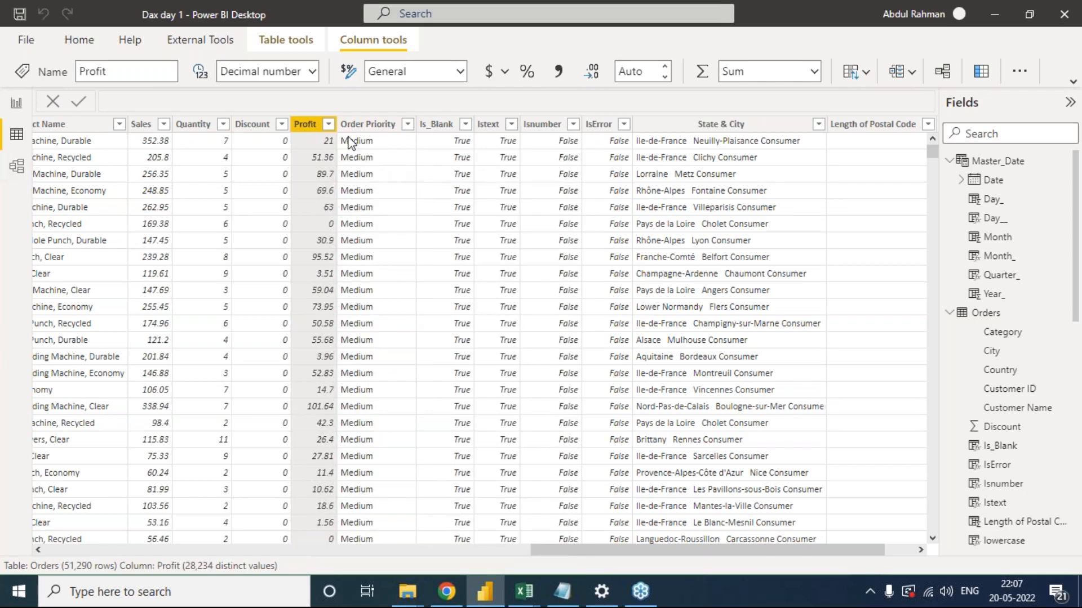
Add a calculated column named "Cluster Order" to the Orders table and start its formula with the IF function.
click(363, 129)
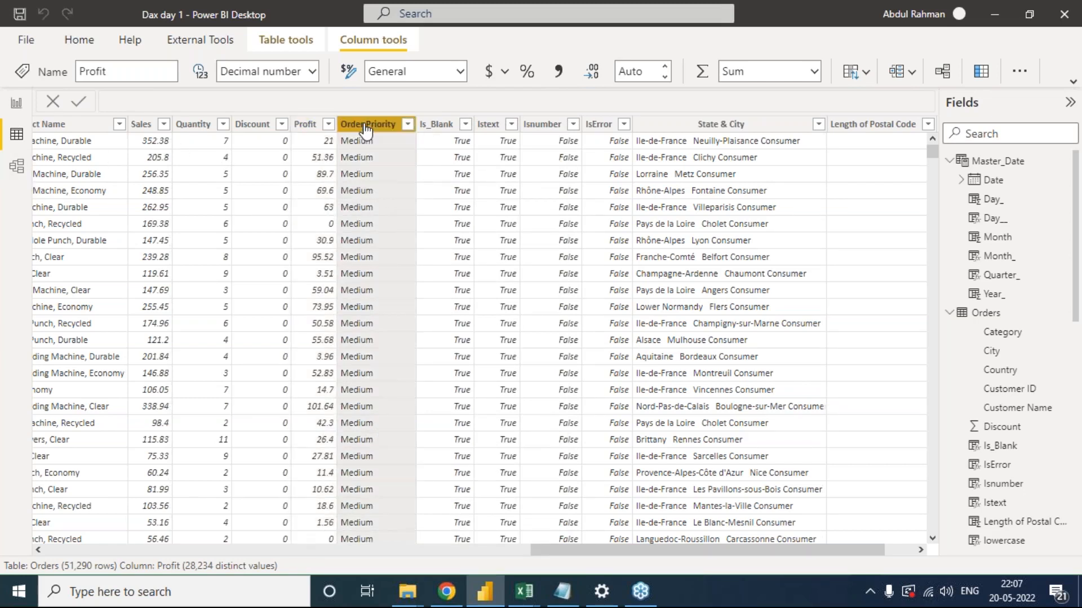
right_click(365, 127)
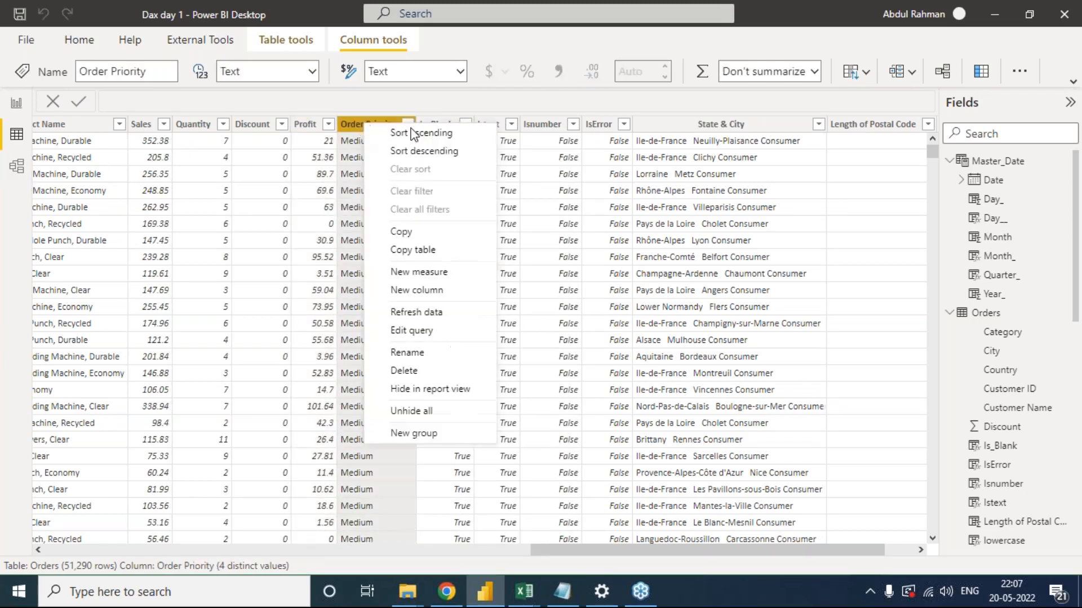
click(445, 291)
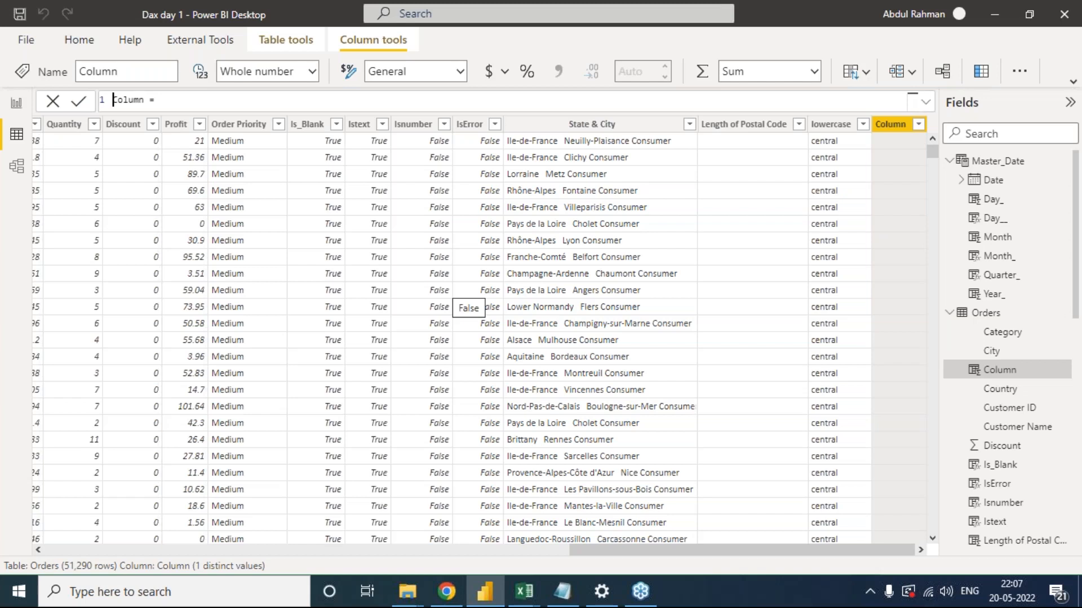
triple_click(118, 99)
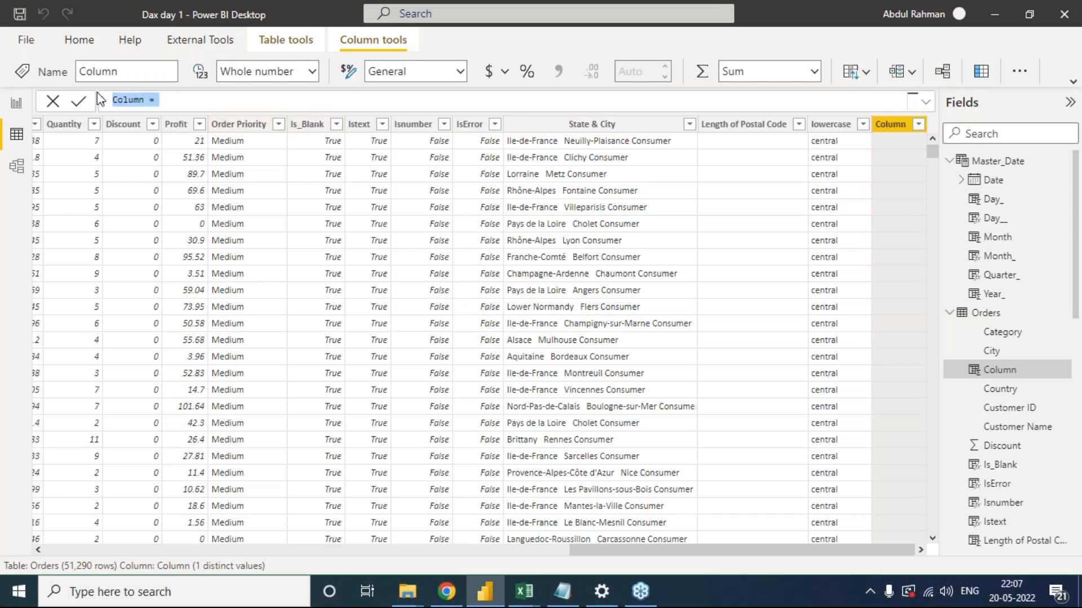
text(Cluster)
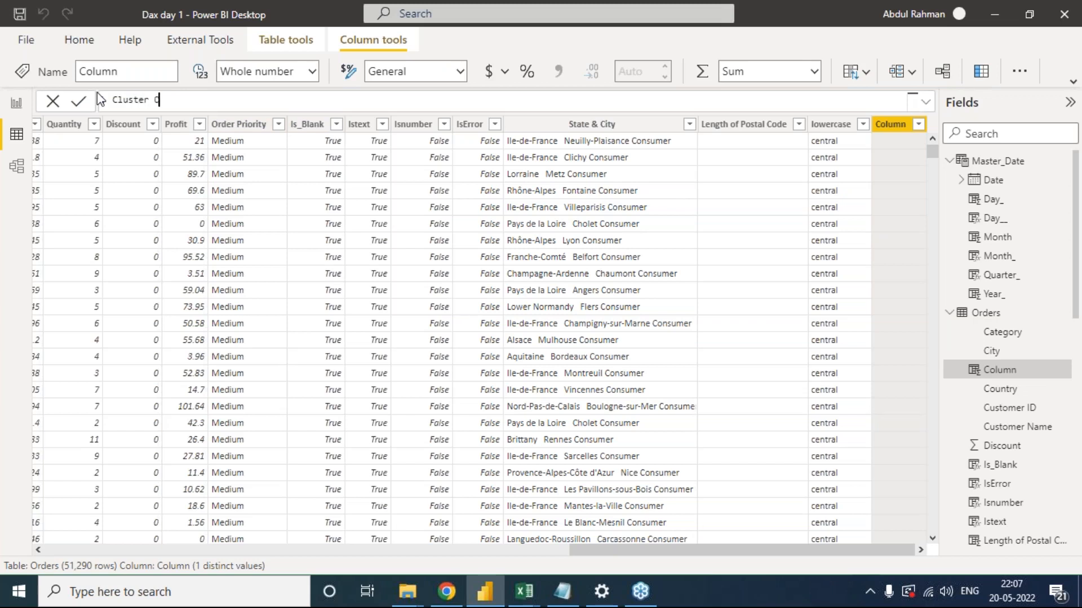
text( Order = if)
key(Tab)
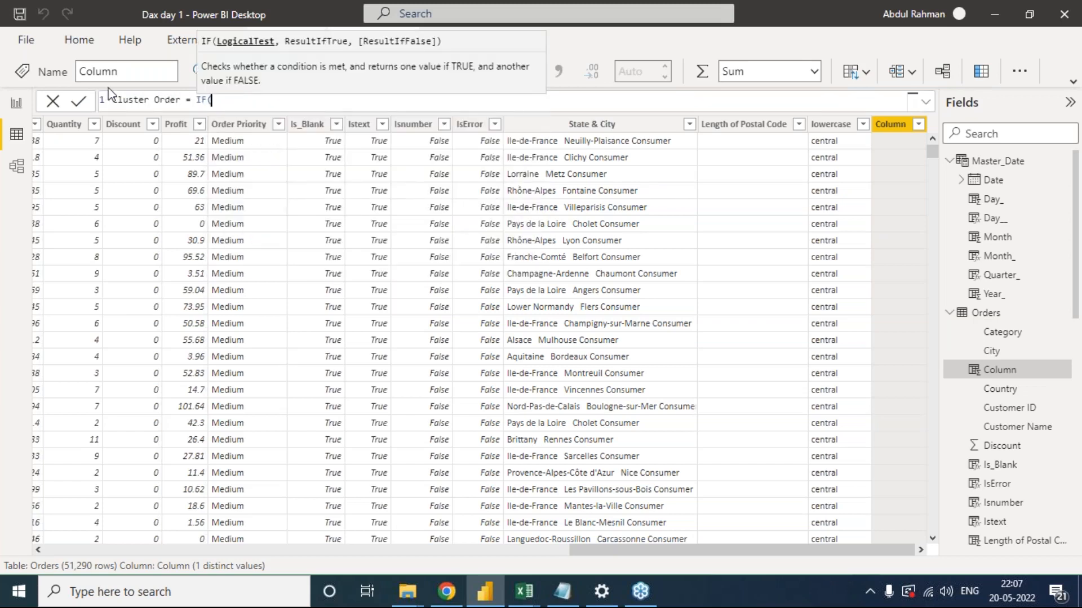
Complete and commit the IF formula with condition Orders[Profit]>1000, true result "Excellent Order" and false result "Normal Order".
text(prof)
key(Tab)
text(>1000,"Excellent Order","Normal)
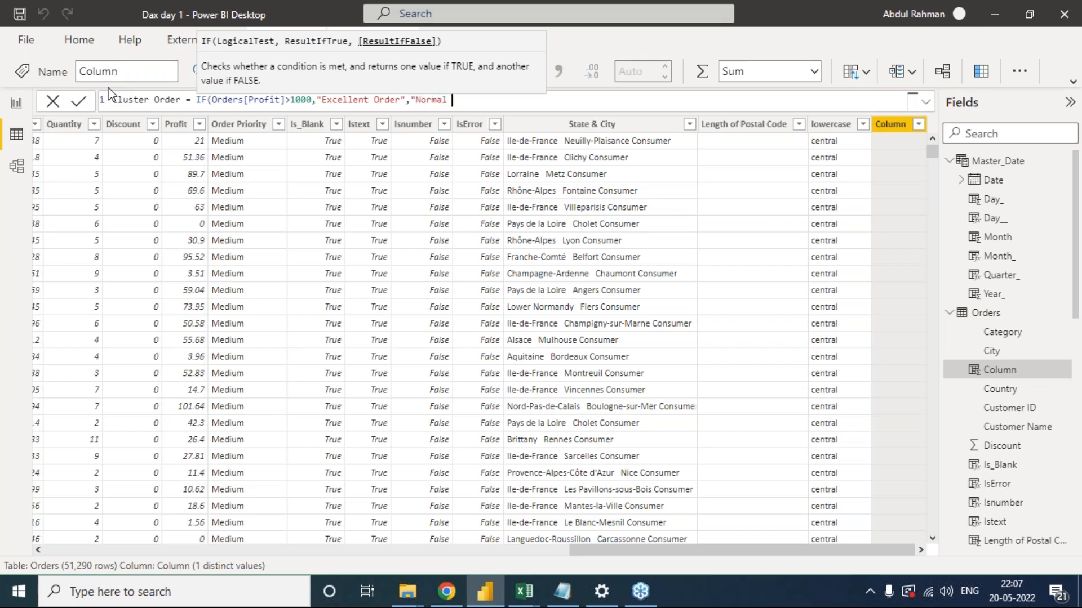
text())
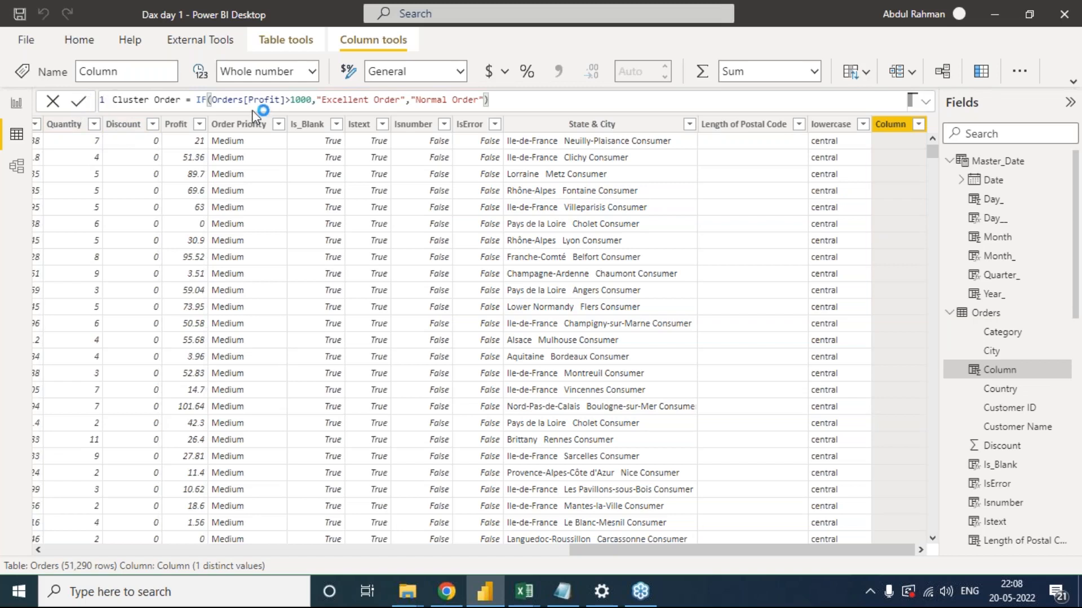
key(Return)
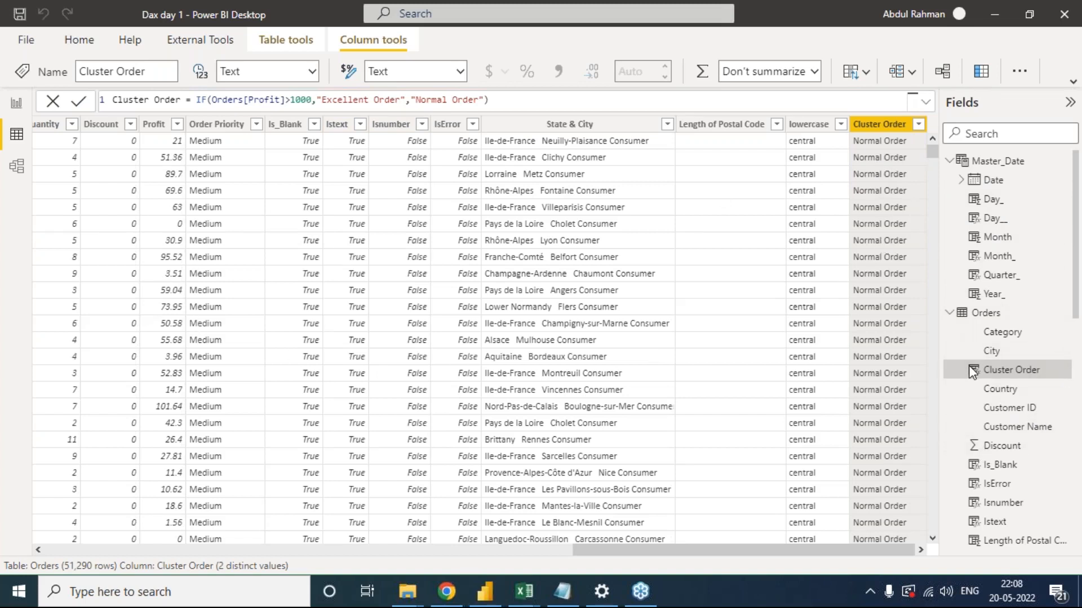
Mark the Cluster Order and Profit columns with red pen outlines and clear the ink.
mouse_move(845, 138)
mouse_down()
mouse_move(816, 319)
mouse_move(833, 477)
mouse_move(851, 510)
mouse_up()
mouse_move(139, 134)
mouse_down()
mouse_move(228, 136)
mouse_move(215, 490)
mouse_move(131, 465)
mouse_move(151, 135)
mouse_up()
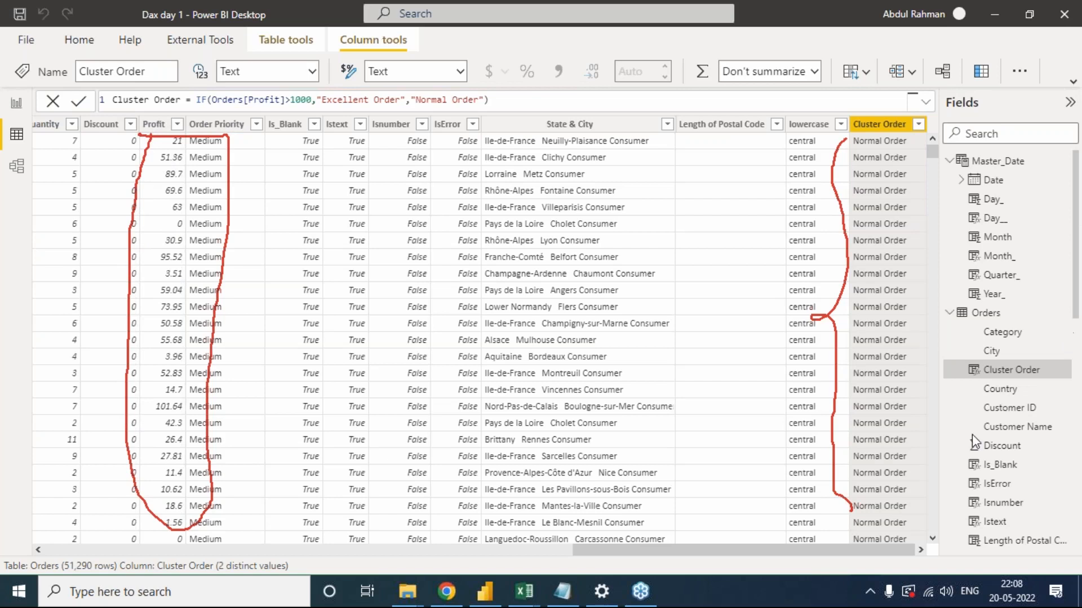
key(Escape)
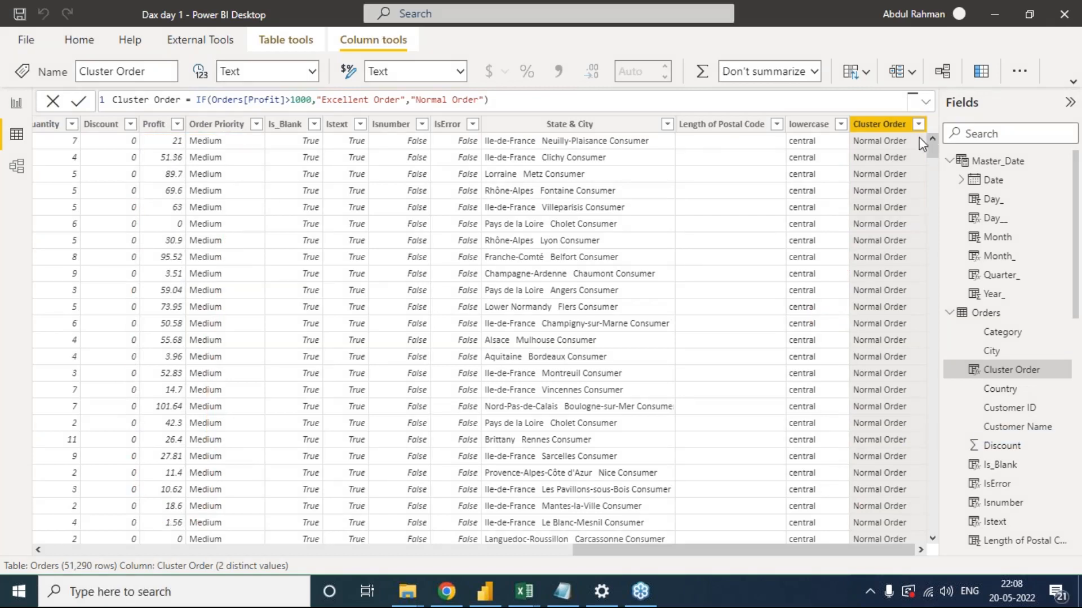
Check the distinct values of the Cluster Order column in its filter list and close the list.
click(918, 125)
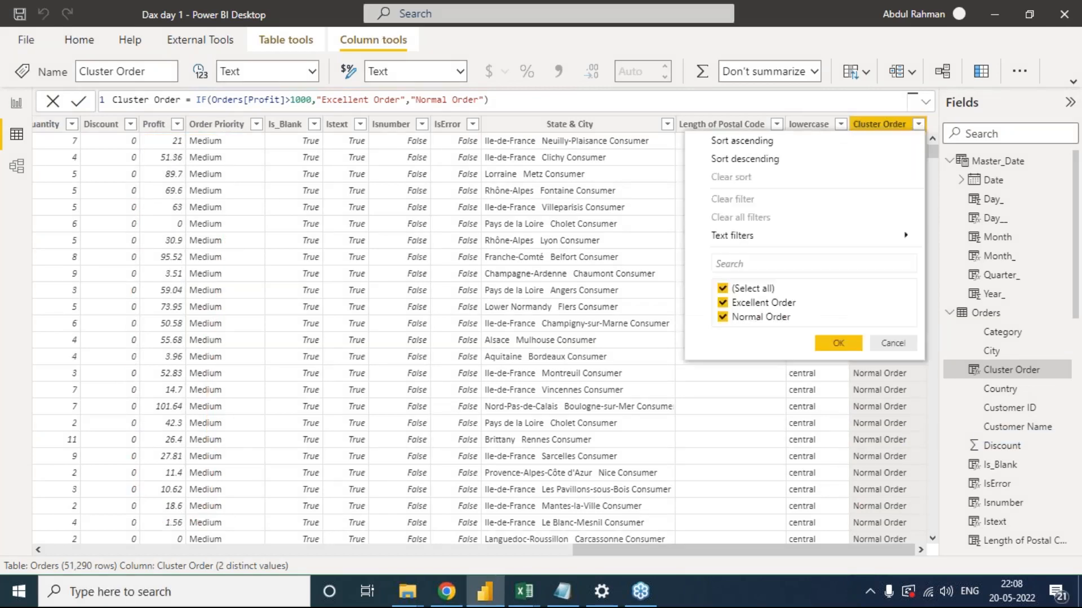
key(Escape)
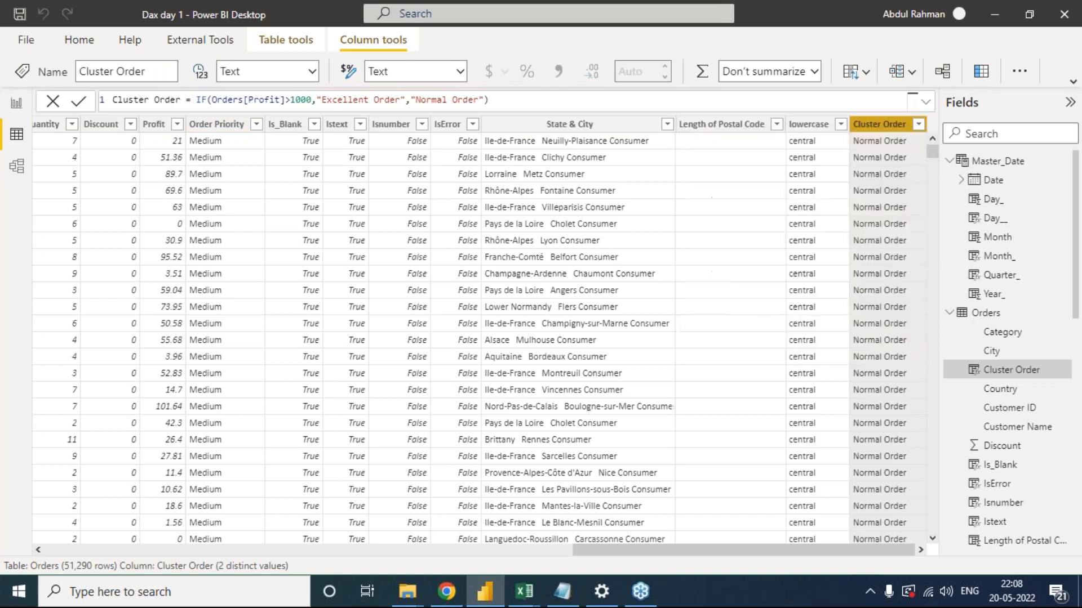
Filter the Orders table on the Cluster Order column to show only the "Excellent Order" rows.
click(916, 126)
click(750, 317)
click(838, 344)
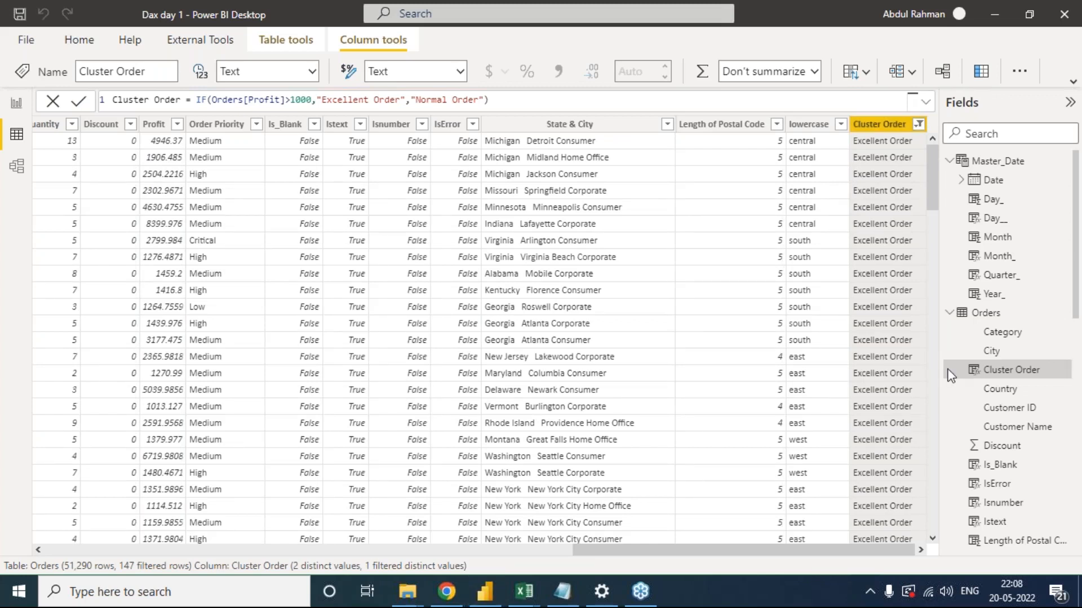
Outline the Profit values and mark the IF condition and its two results in red pen, and clear the ink.
drag(124, 131, 162, 489)
mouse_move(189, 128)
mouse_down()
mouse_move(218, 334)
mouse_move(174, 507)
mouse_up()
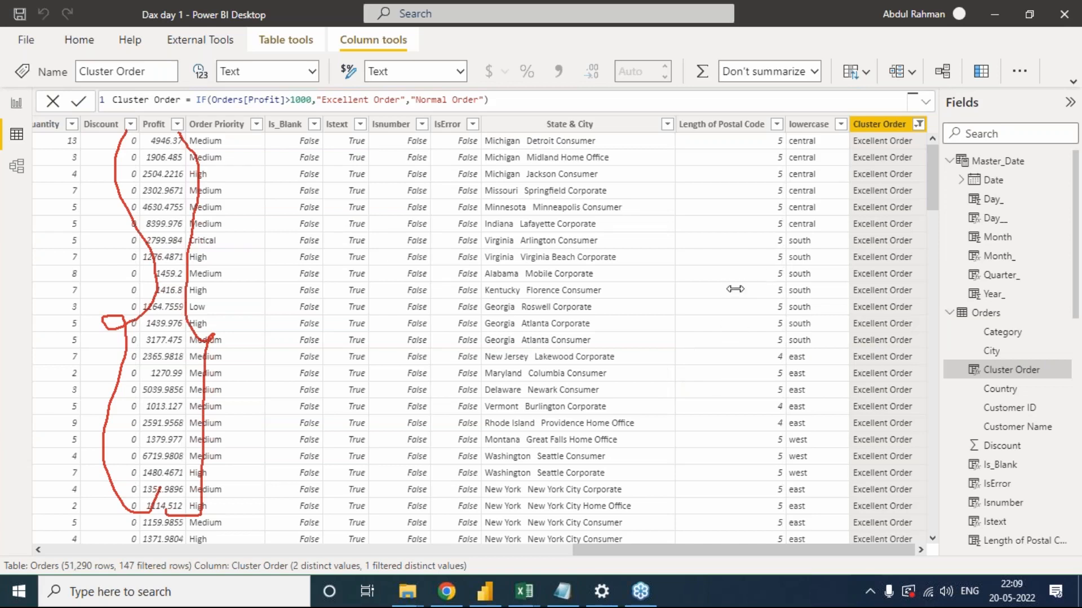
mouse_move(224, 109)
mouse_down()
mouse_move(304, 107)
mouse_move(251, 65)
mouse_move(256, 107)
mouse_up()
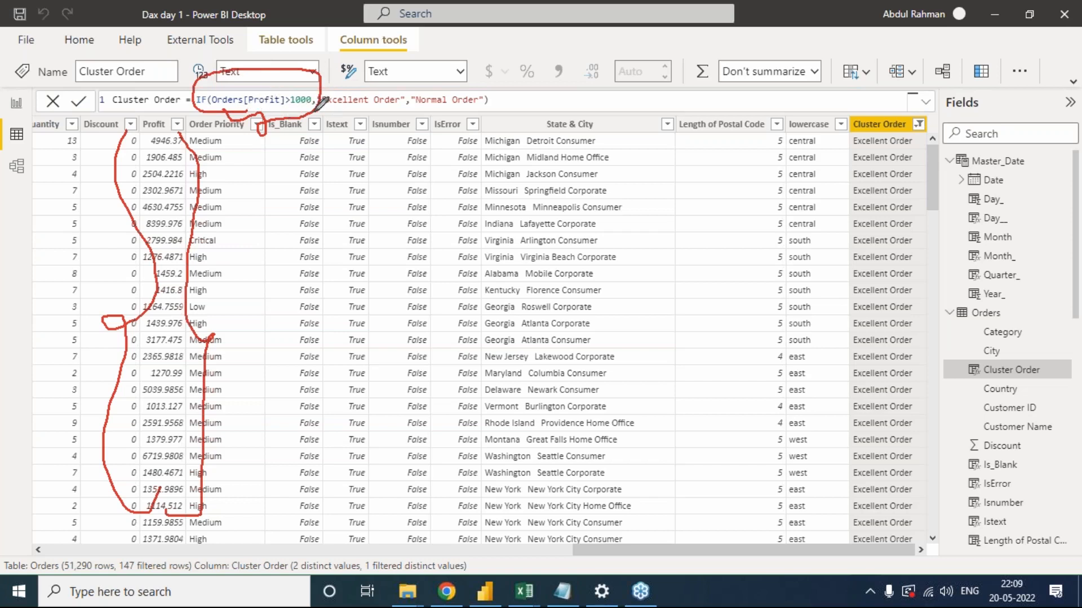
drag(324, 103, 394, 45)
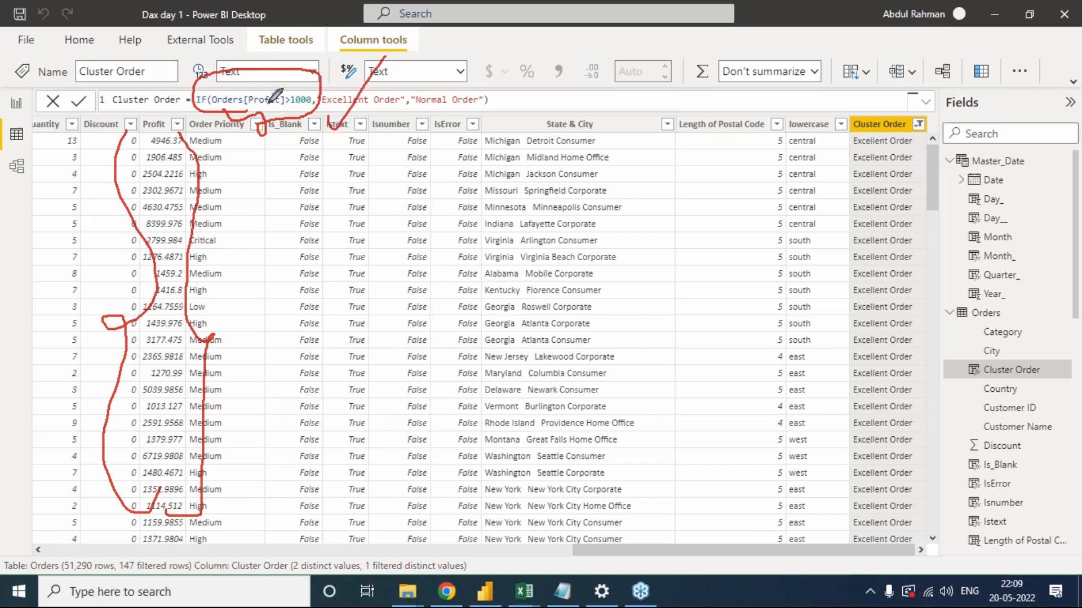
mouse_move(434, 103)
mouse_down()
mouse_move(448, 124)
mouse_move(514, 64)
mouse_up()
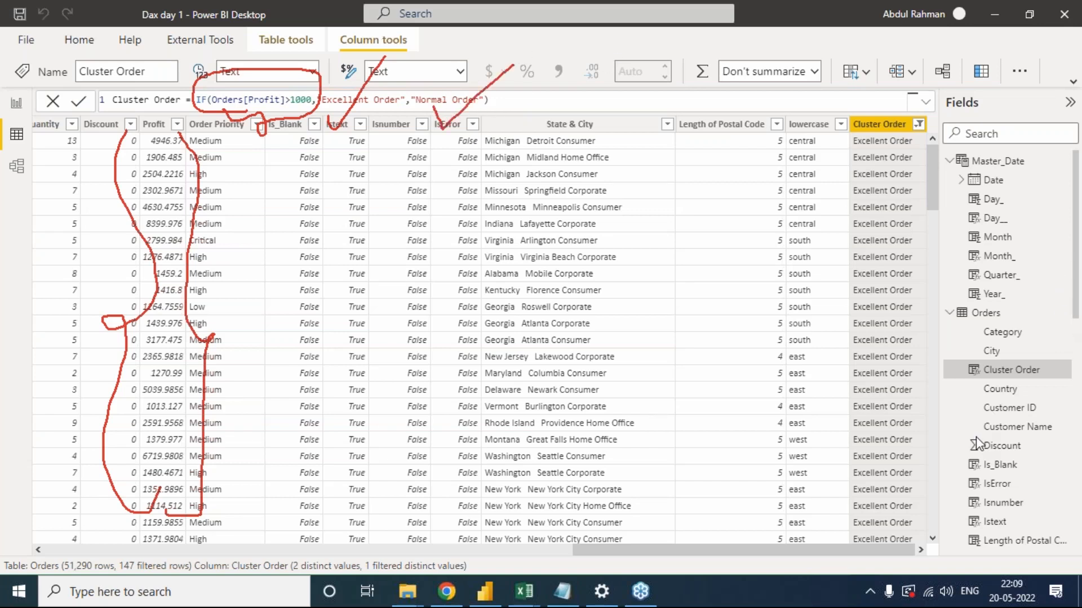
key(e)
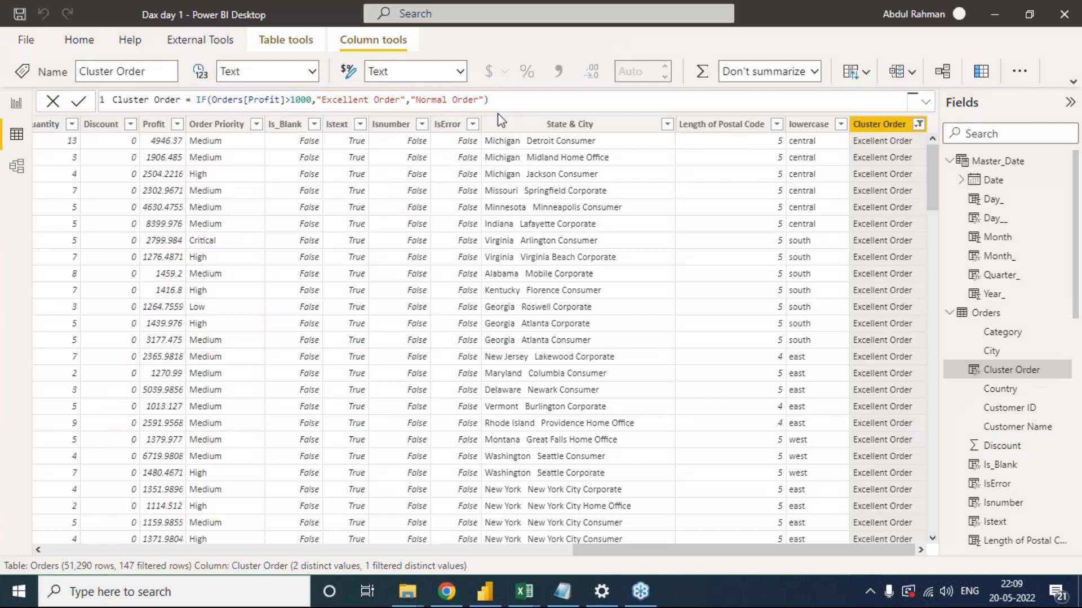
Delete the false result "Normal Order" and the closing bracket from the Cluster Order formula.
drag(318, 97, 395, 101)
click(330, 99)
key(End)
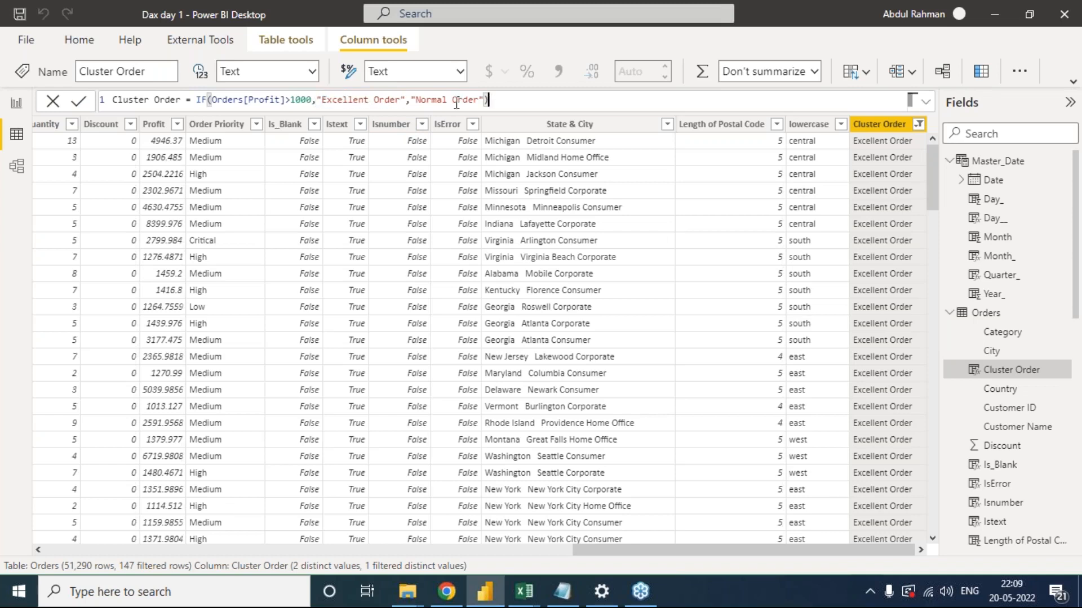
click(414, 95)
drag(415, 99, 488, 100)
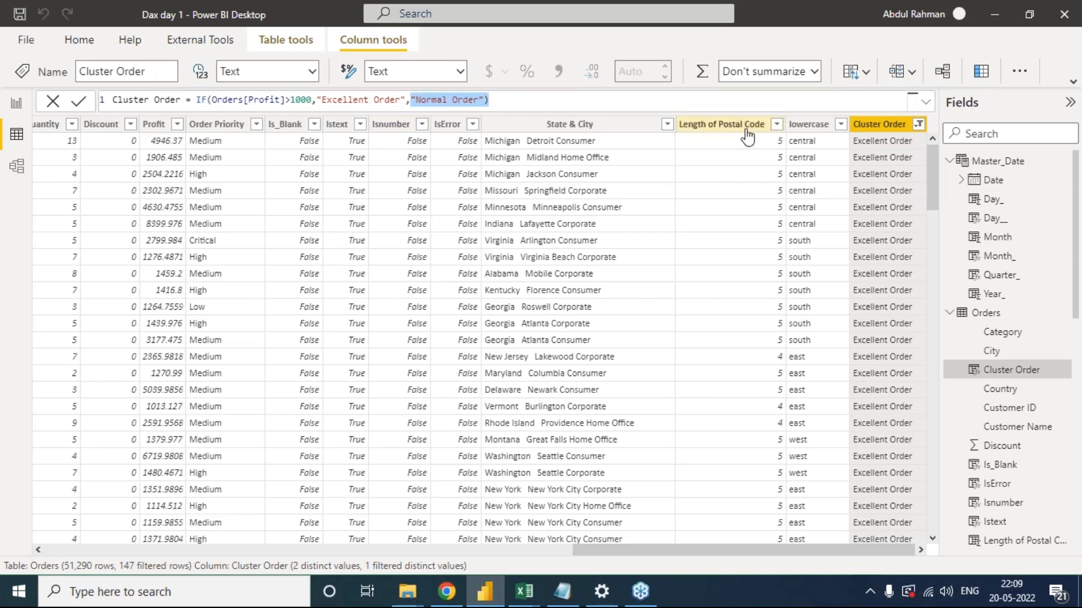
key(BackSpace)
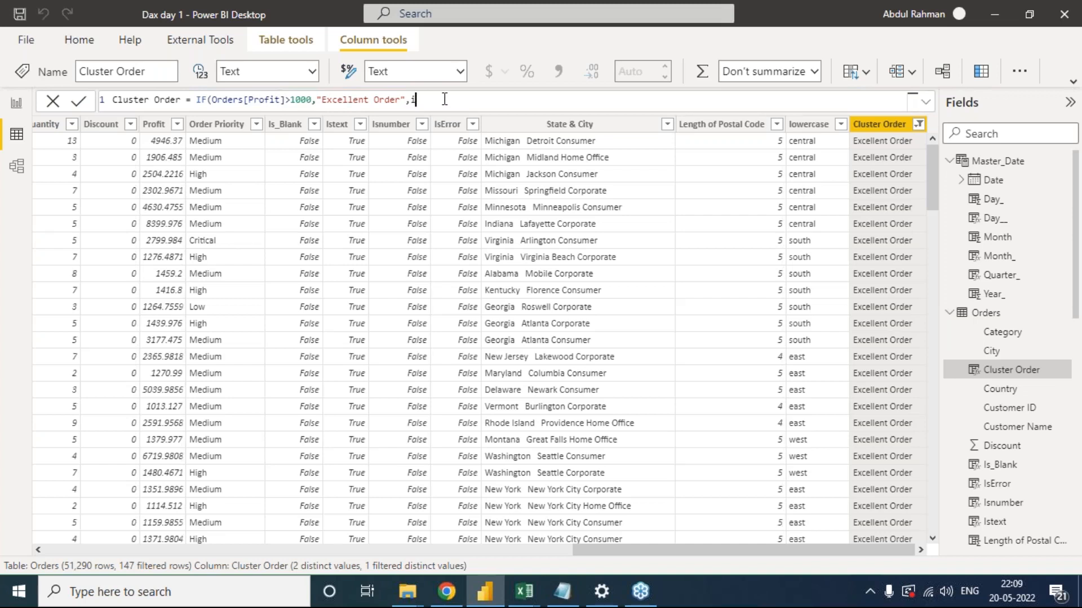
Add a nested IF as the false result, with condition Orders[Profit]>500, true result "Good Order" and false result "Normal Order", closing both brackets.
text(f)
click(435, 114)
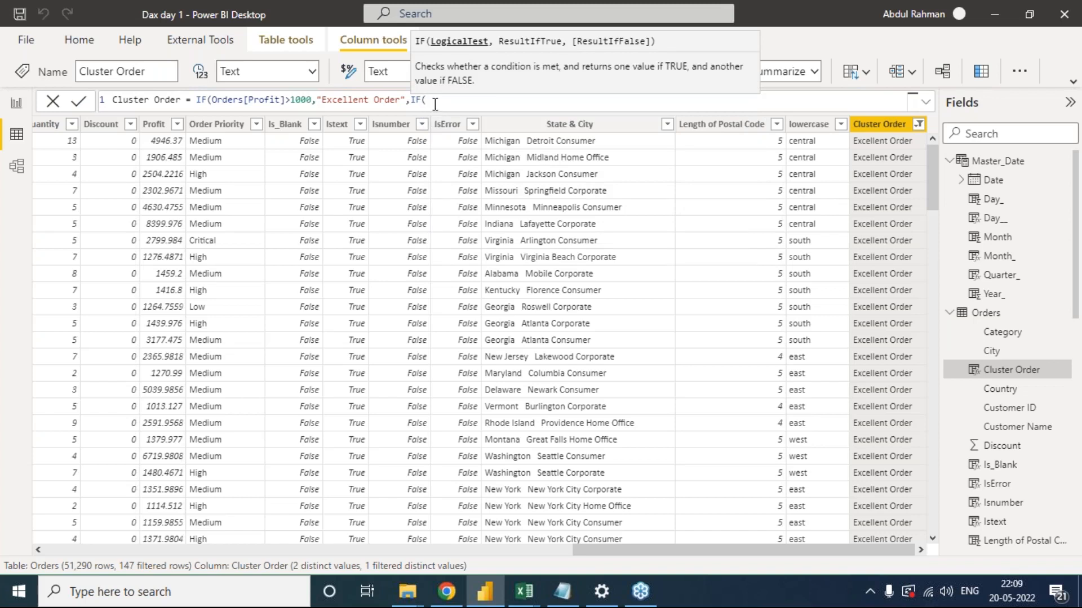
text(profi)
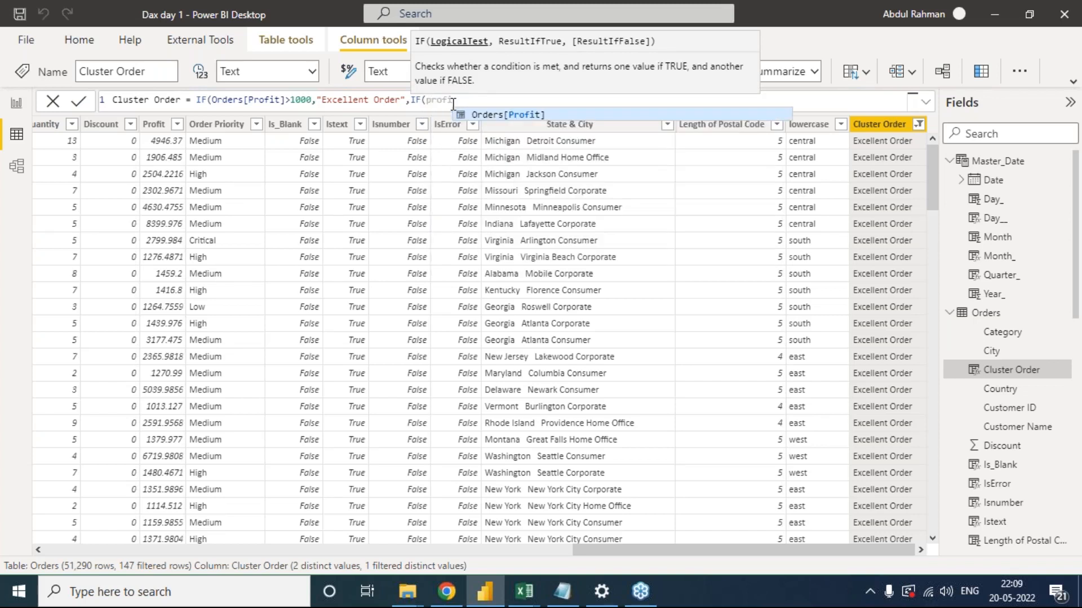
key(Tab)
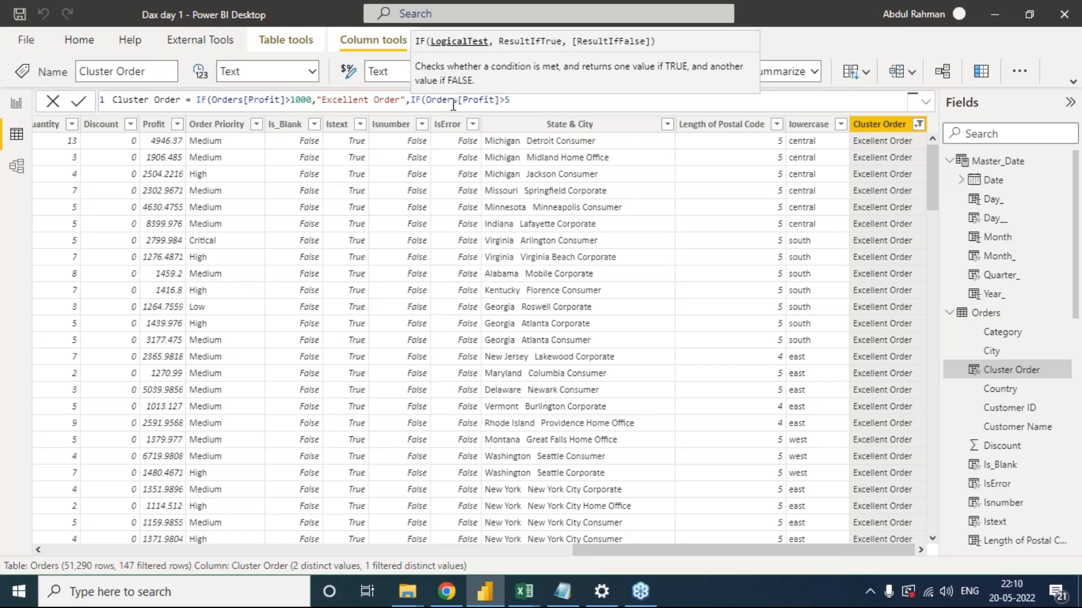
text(>500,"Good Order)
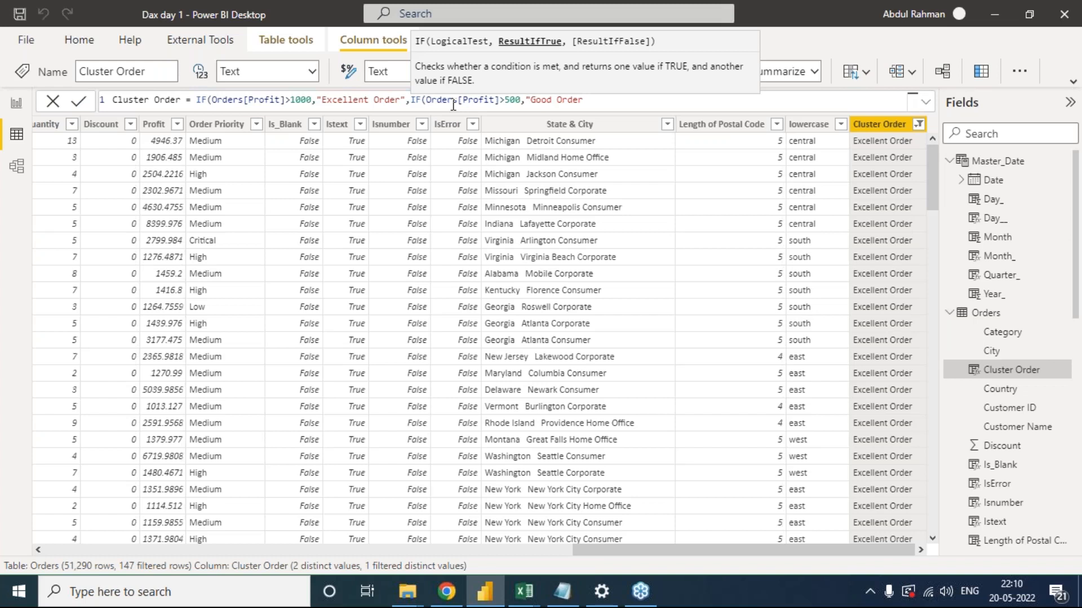
text(,)
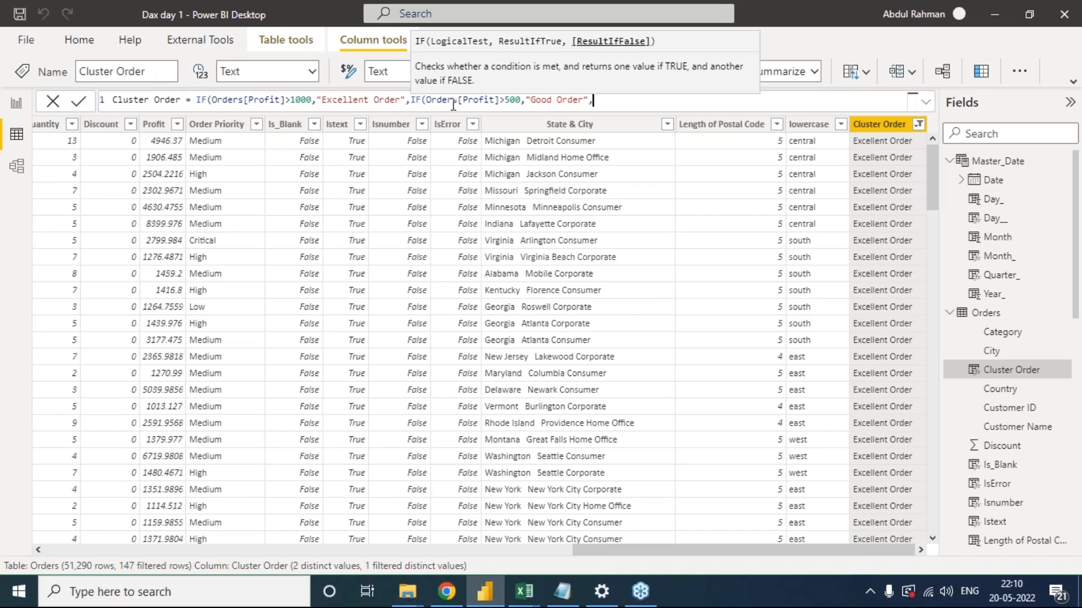
text("Normal Order)
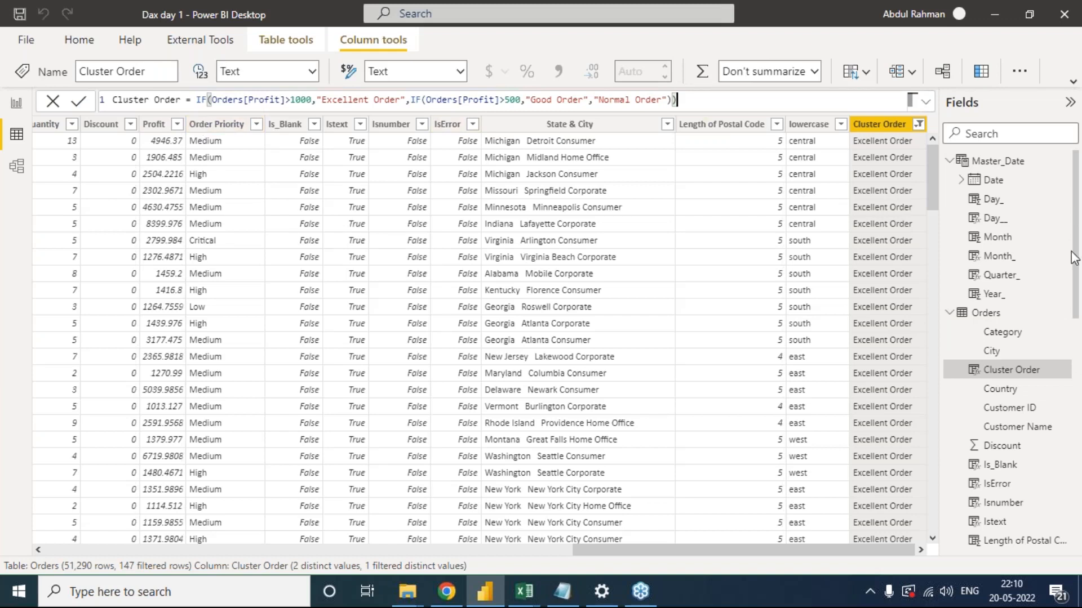
Trace in red pen how the formula passes from the first IF to the nested IF and its results, and clear the ink.
drag(964, 365, 933, 364)
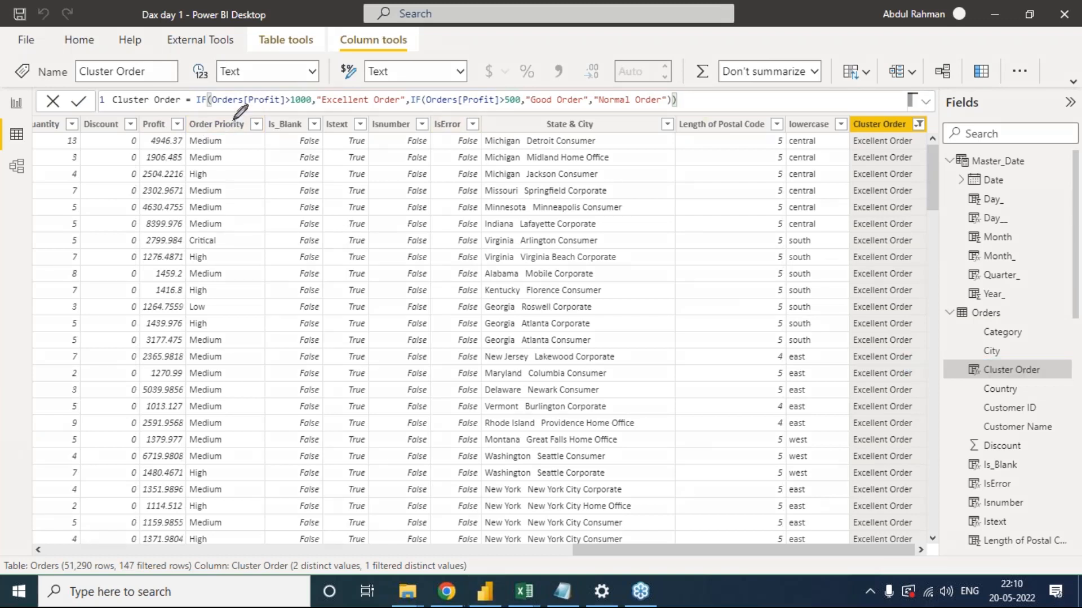
mouse_move(260, 118)
mouse_down()
mouse_move(322, 104)
mouse_move(340, 124)
mouse_move(367, 94)
mouse_up()
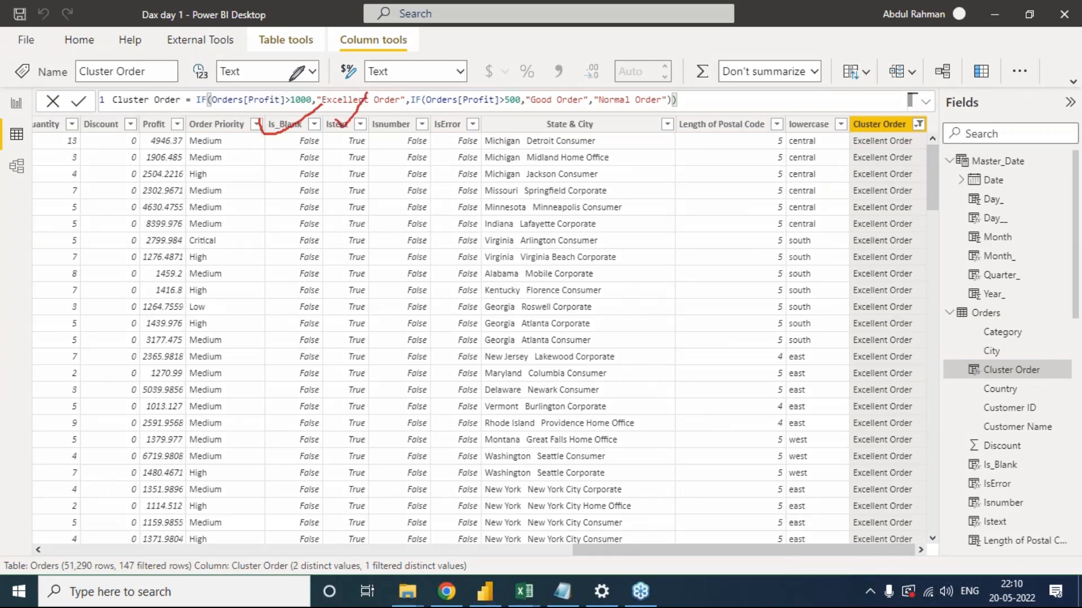
mouse_move(243, 145)
mouse_down()
mouse_move(232, 197)
mouse_move(425, 194)
mouse_move(455, 158)
mouse_move(439, 131)
mouse_move(459, 133)
mouse_move(464, 147)
mouse_up()
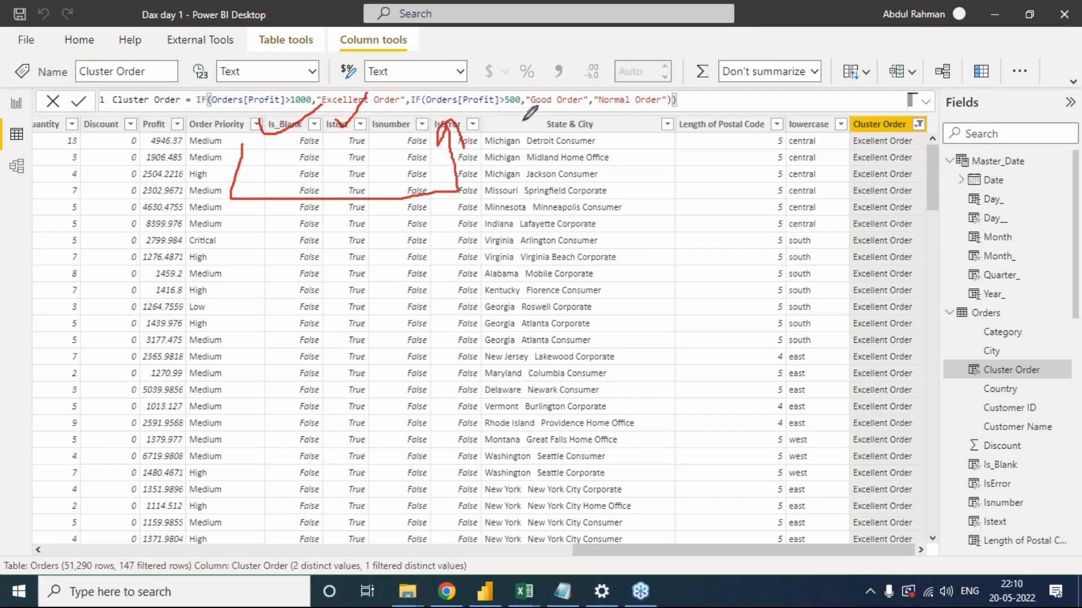
mouse_move(517, 149)
mouse_down()
mouse_move(555, 123)
mouse_move(543, 130)
mouse_move(548, 115)
mouse_move(560, 124)
mouse_move(510, 85)
mouse_move(538, 94)
mouse_move(527, 85)
mouse_up()
mouse_move(649, 116)
mouse_down()
mouse_move(652, 149)
mouse_move(635, 151)
mouse_up()
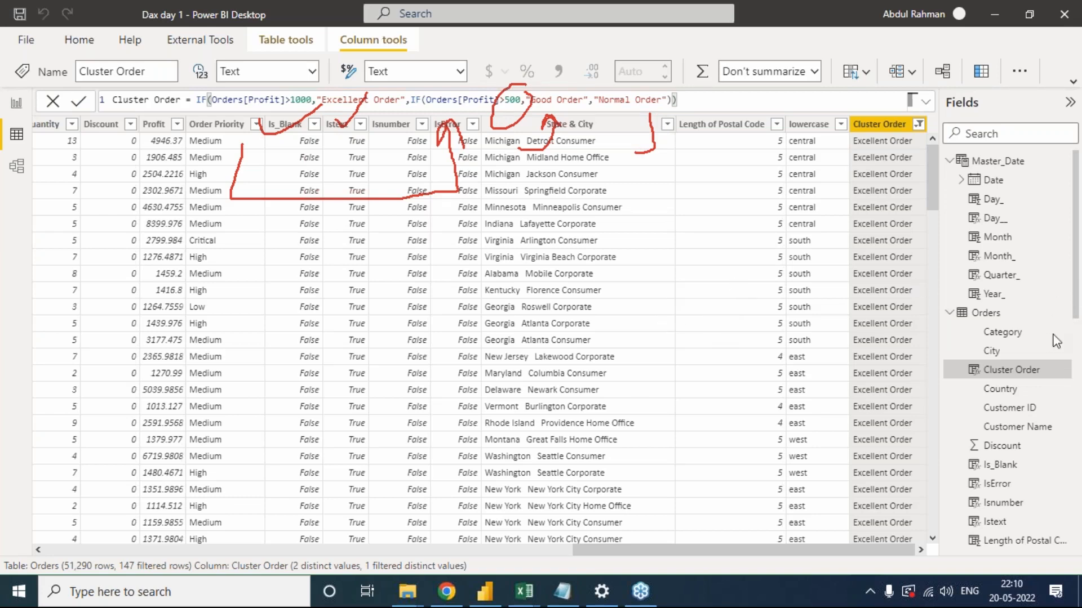
click(980, 447)
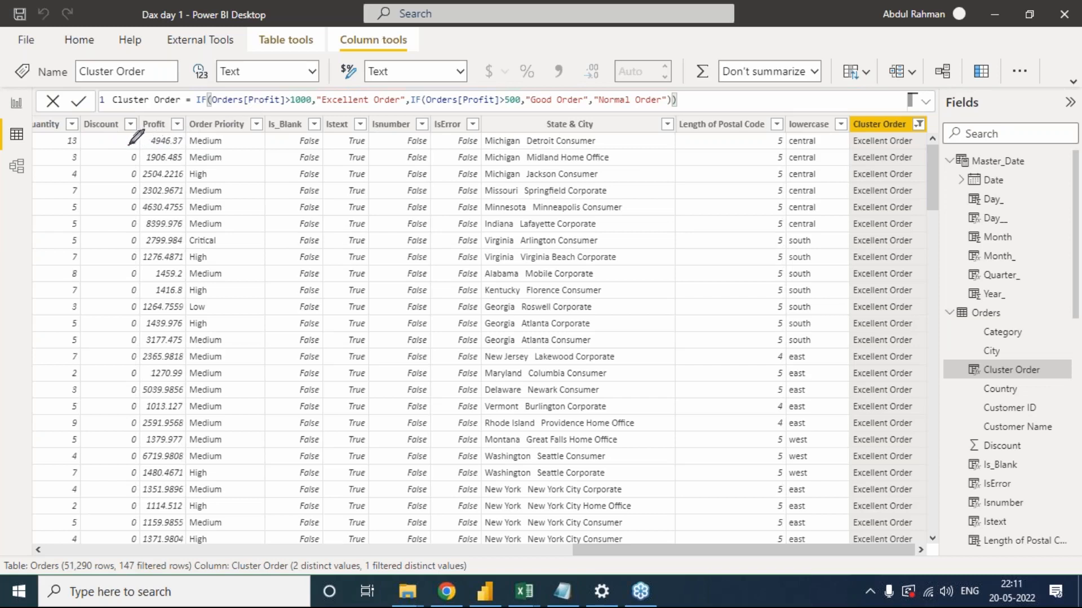
Mark the first row's Profit, underline the nested IF and draw an arrow from "Excellent Order" to the Cluster Order column, then clear the ink.
drag(129, 144, 150, 135)
mouse_move(416, 107)
mouse_down()
mouse_move(535, 118)
mouse_move(690, 107)
mouse_up()
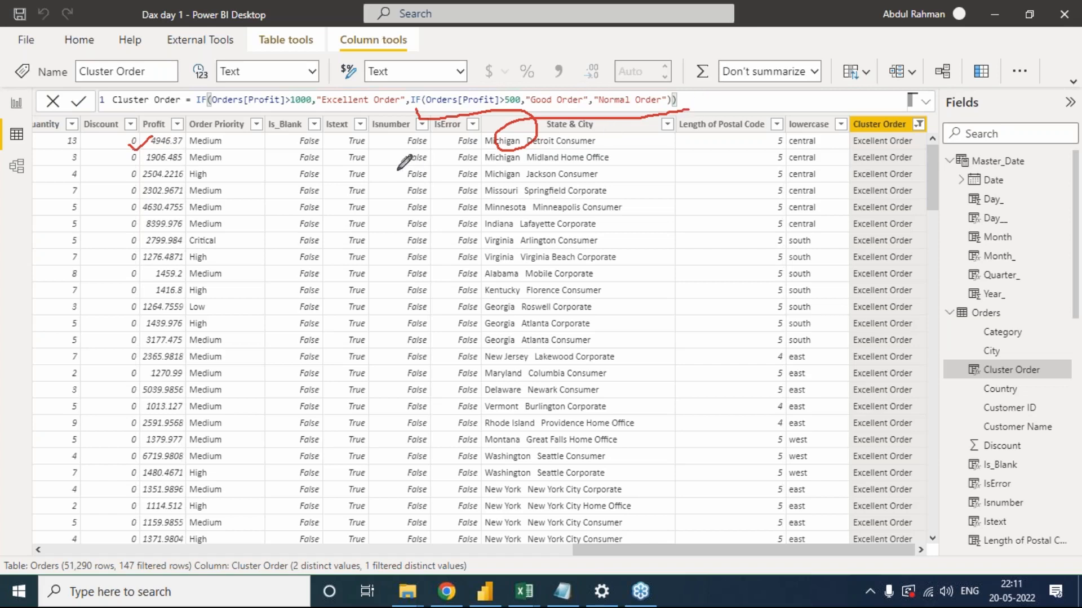
mouse_move(337, 100)
mouse_down()
mouse_move(431, 130)
mouse_move(882, 118)
mouse_move(870, 135)
mouse_move(880, 134)
mouse_move(857, 144)
mouse_up()
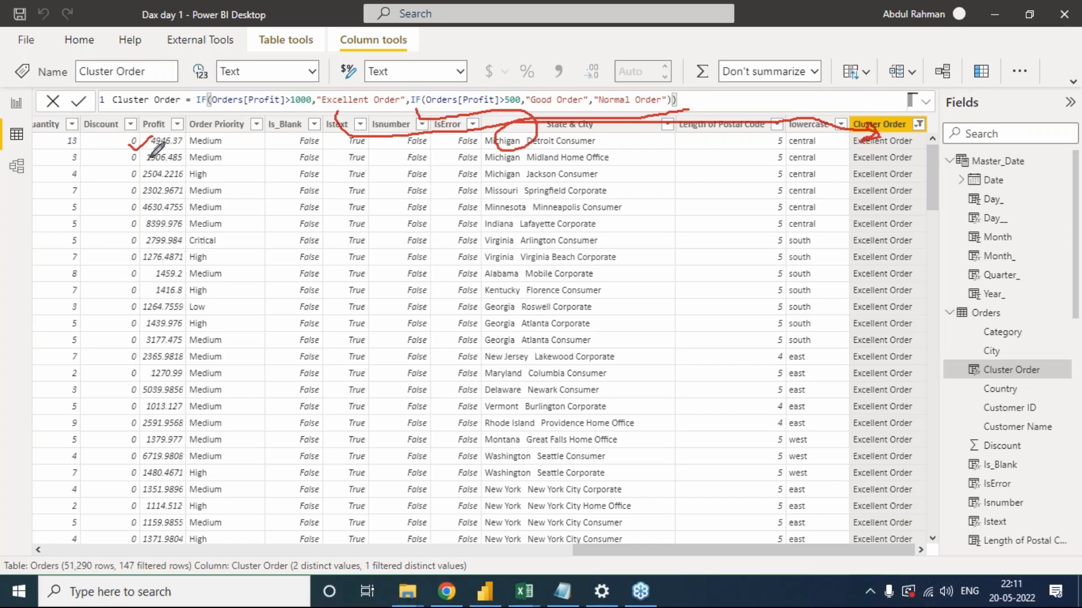
drag(192, 144, 210, 135)
click(973, 437)
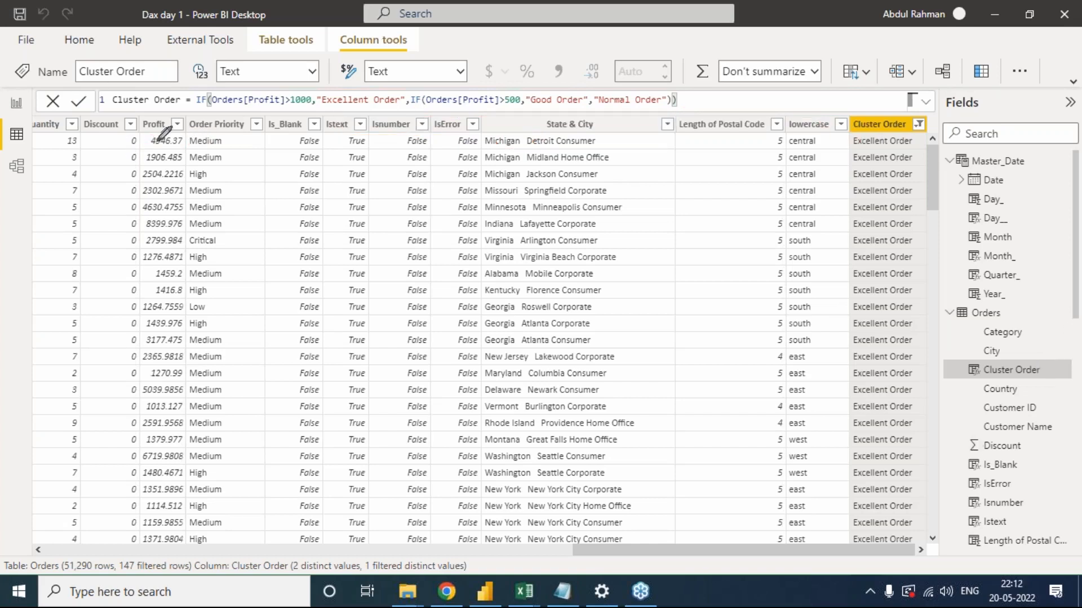
Circle the first Profit value, the 1000 threshold, "Excellent Order" and "Good Order" in red pen, and underline the nested IF.
mouse_move(127, 140)
mouse_down()
mouse_move(138, 148)
mouse_move(189, 126)
mouse_move(129, 141)
mouse_up()
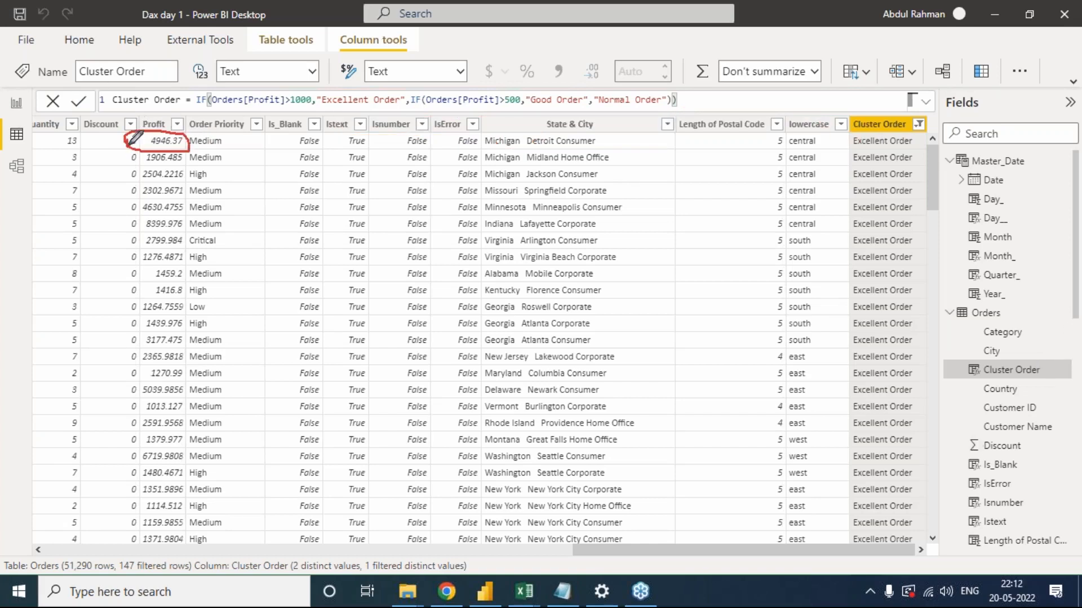
mouse_move(289, 115)
mouse_down()
mouse_move(316, 95)
mouse_move(278, 90)
mouse_move(287, 117)
mouse_up()
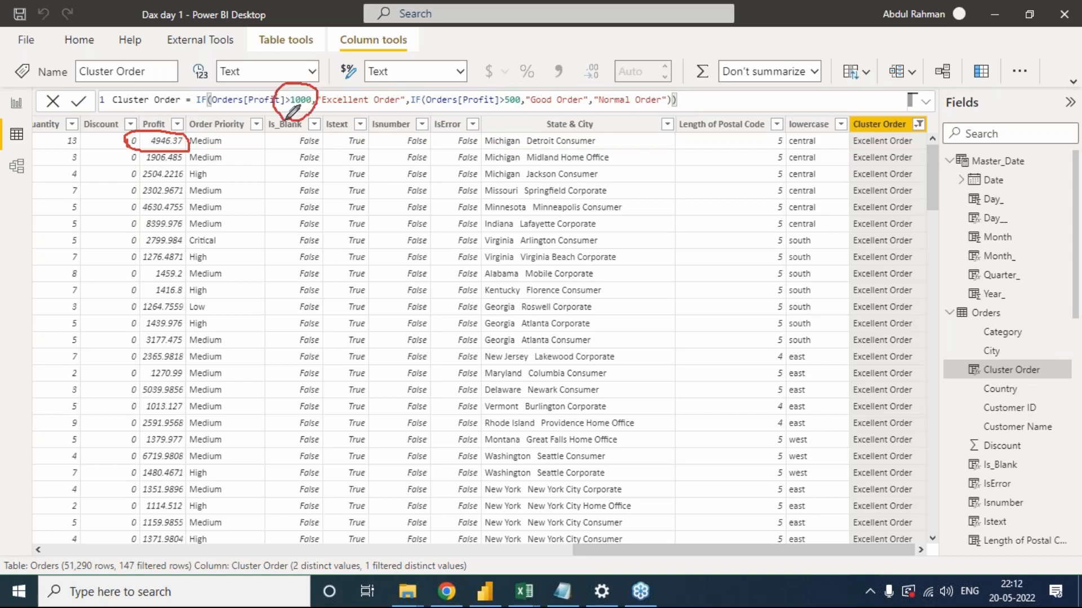
mouse_move(369, 82)
mouse_down()
mouse_move(335, 93)
mouse_move(380, 86)
mouse_up()
mouse_move(434, 120)
mouse_down()
mouse_move(589, 119)
mouse_move(578, 112)
mouse_up()
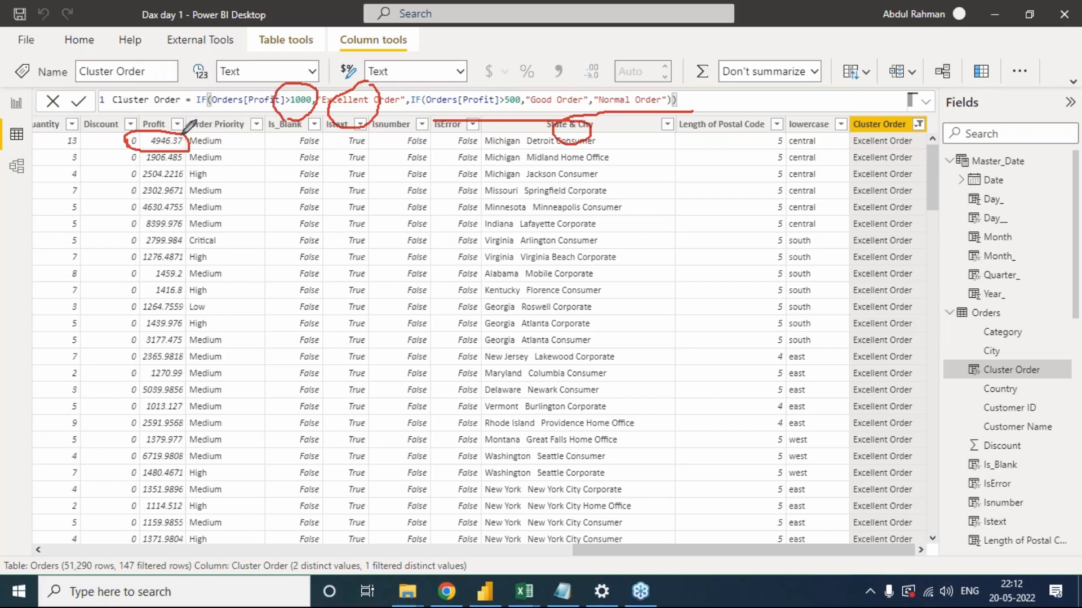
drag(467, 106, 495, 98)
mouse_move(583, 85)
mouse_down()
mouse_move(555, 79)
mouse_move(555, 117)
mouse_move(580, 81)
mouse_up()
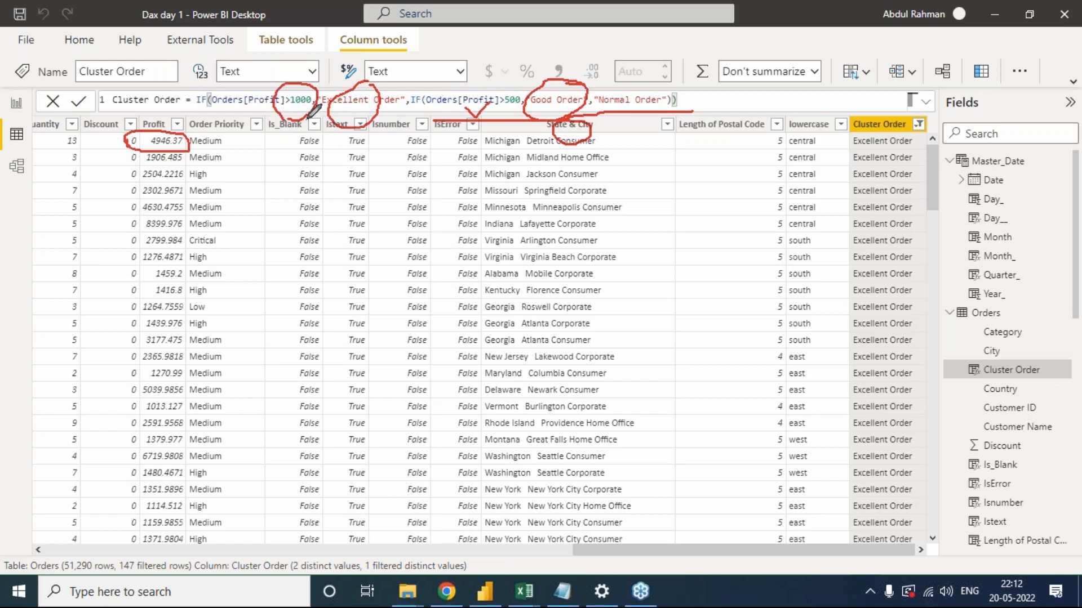
Handwrite example profit amounts below the formula, circle both thresholds and the "Good Order" result, and clear all the ink.
mouse_move(317, 197)
mouse_down()
mouse_move(329, 198)
mouse_move(318, 222)
mouse_up()
mouse_move(366, 185)
mouse_down()
mouse_move(362, 217)
mouse_move(405, 194)
mouse_move(426, 159)
mouse_move(447, 169)
mouse_up()
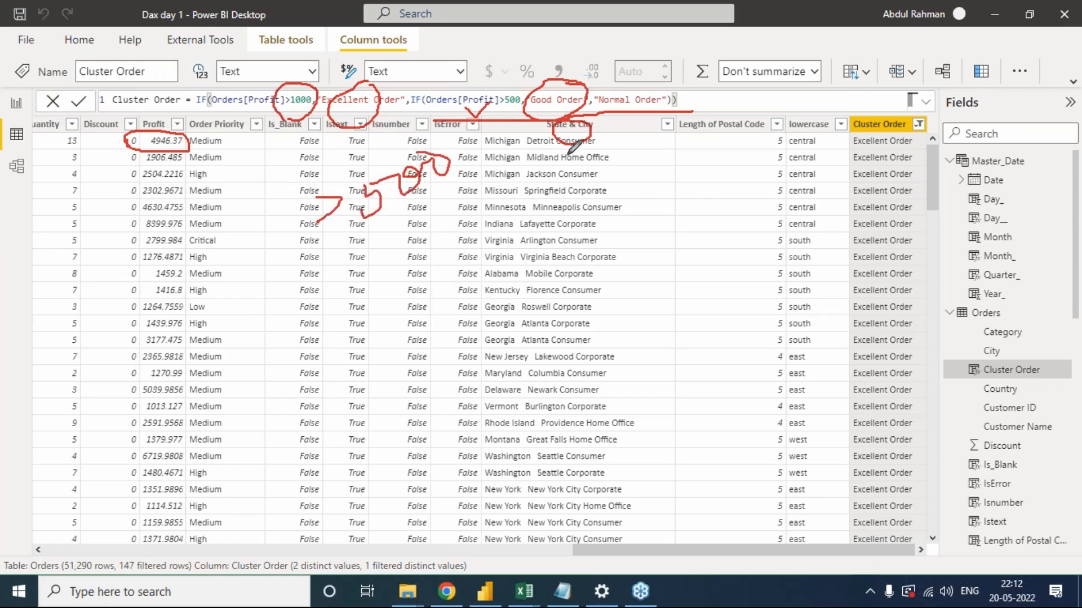
mouse_move(567, 148)
mouse_down()
mouse_move(530, 200)
mouse_move(614, 148)
mouse_move(608, 164)
mouse_up()
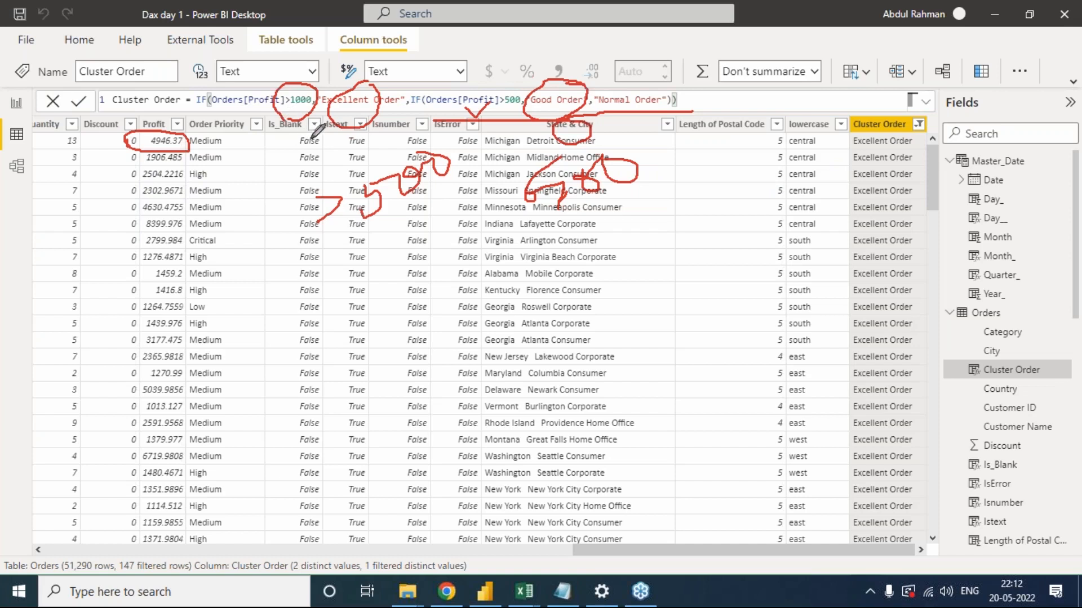
mouse_move(279, 121)
mouse_down()
mouse_move(299, 146)
mouse_move(270, 121)
mouse_up()
mouse_move(519, 99)
mouse_down()
mouse_move(499, 73)
mouse_move(521, 84)
mouse_move(524, 130)
mouse_up()
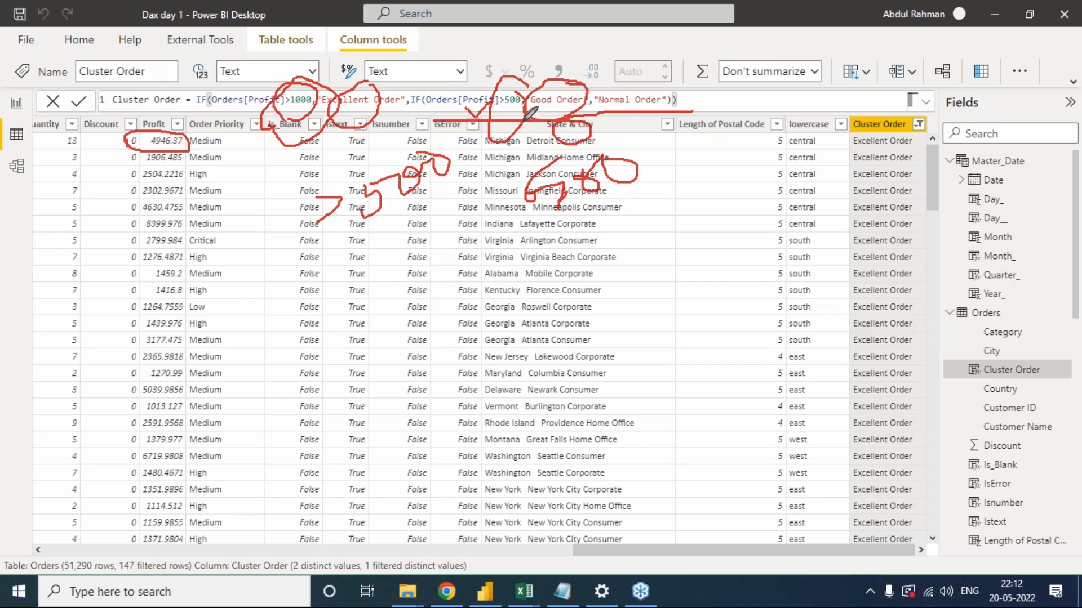
mouse_move(602, 77)
mouse_down()
mouse_move(532, 67)
mouse_move(607, 79)
mouse_up()
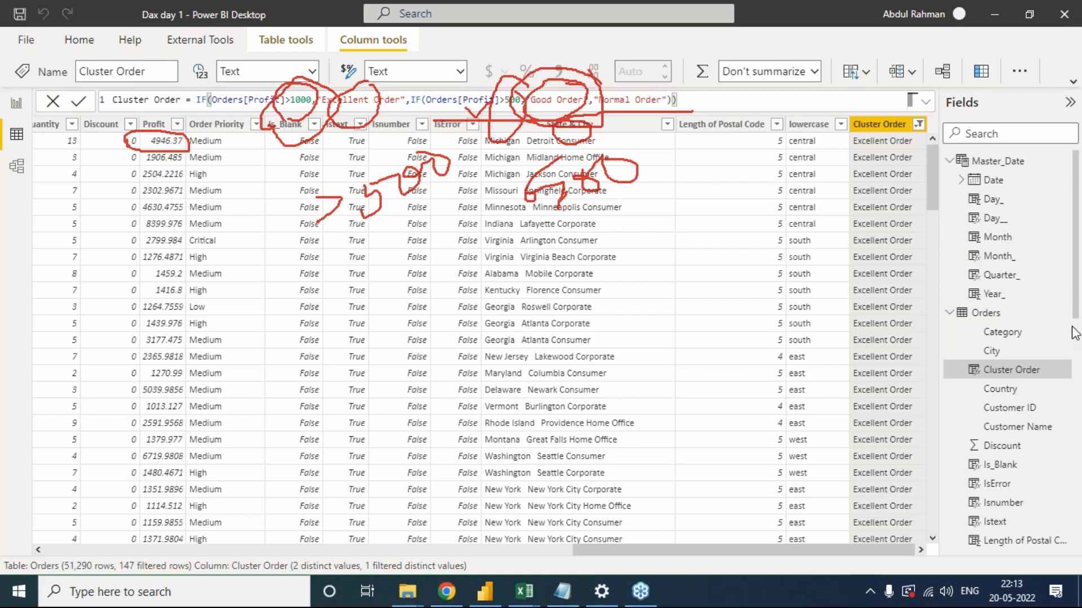
click(1072, 332)
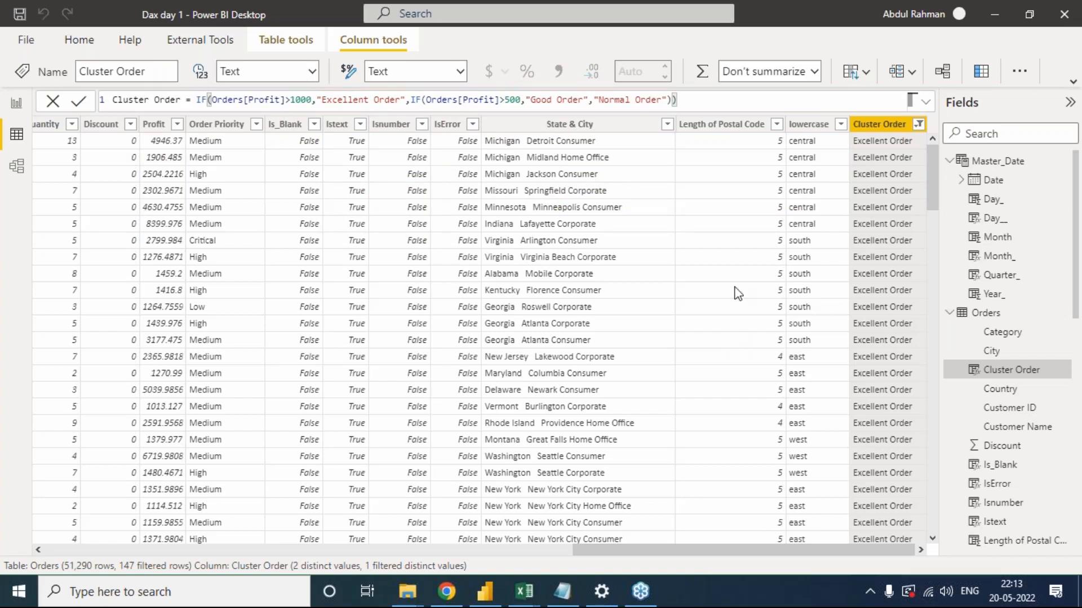
Commit the nested IF formula and filter the Cluster Order column to show only the "Good Order" rows.
click(83, 106)
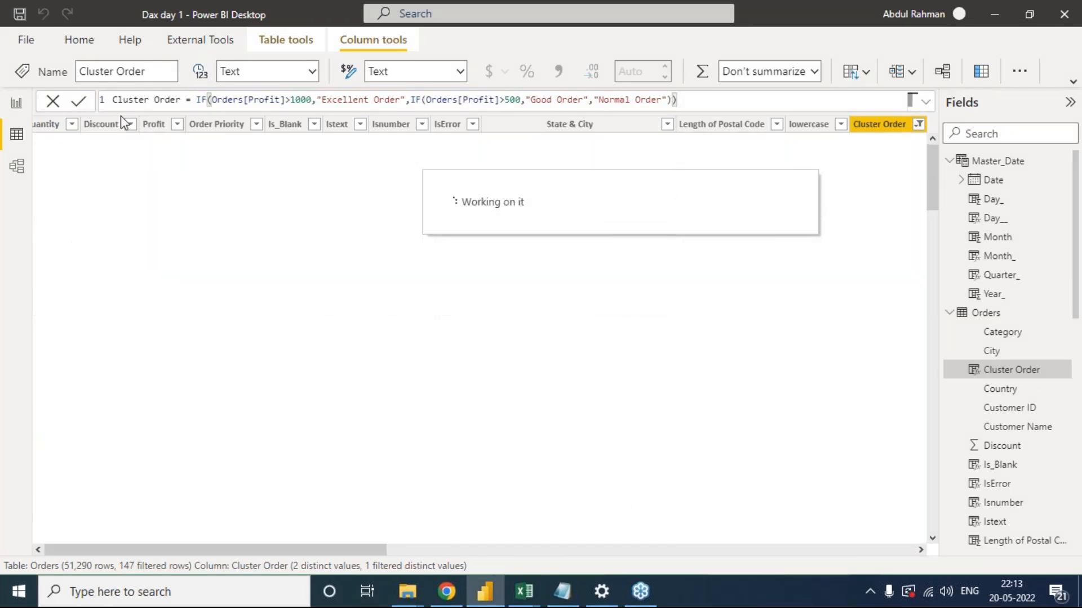
click(918, 124)
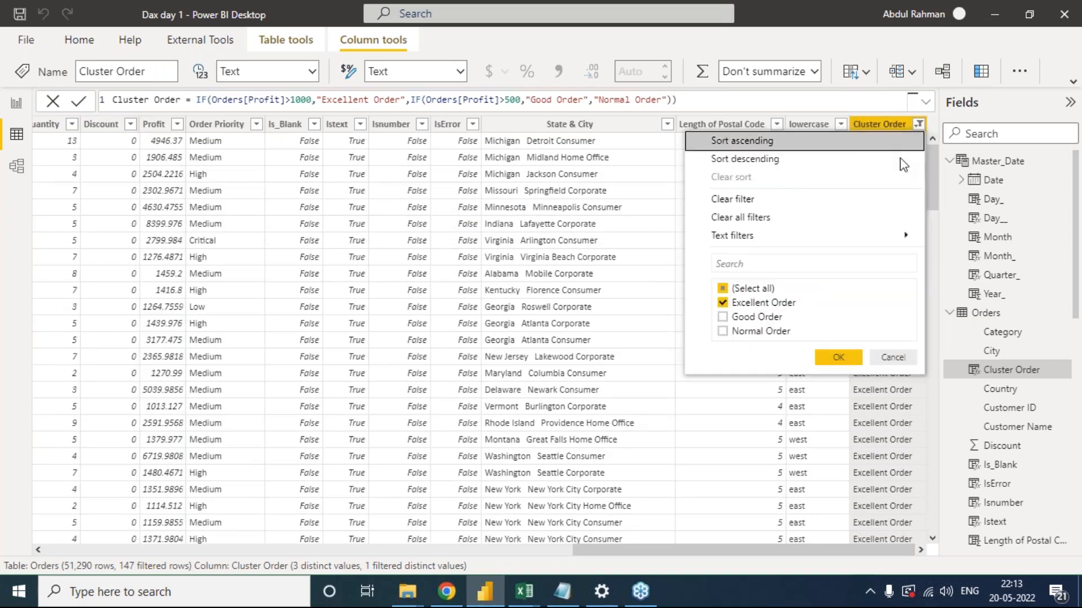
click(722, 317)
click(828, 358)
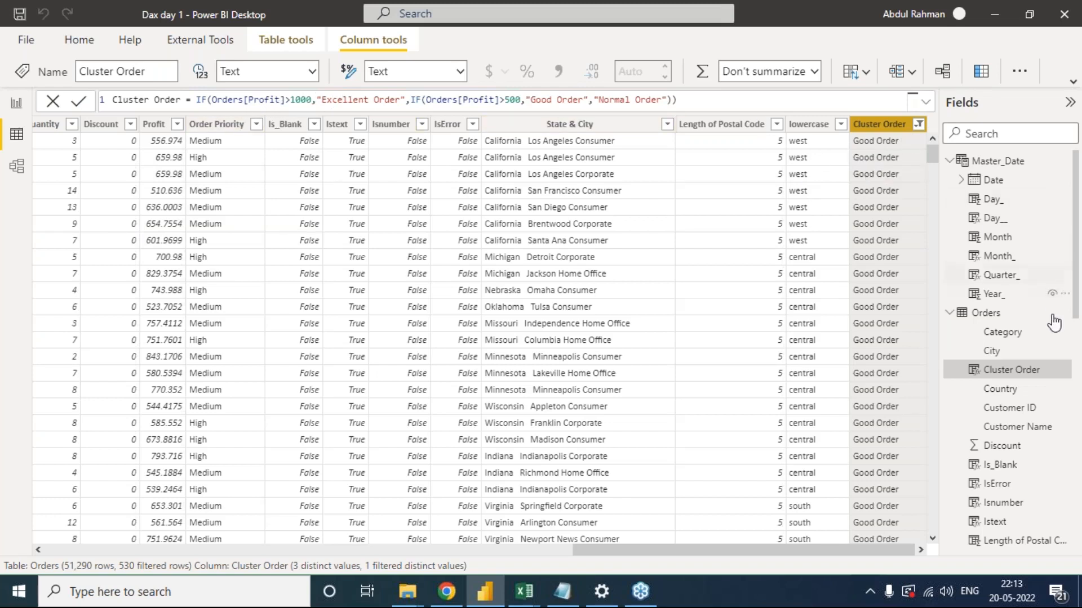
Circle the 1000 threshold and tick the 500 threshold in the Cluster Order formula with the red pen, and clear the ink.
mouse_move(269, 112)
mouse_down()
mouse_move(287, 70)
mouse_move(355, 107)
mouse_move(304, 129)
mouse_up()
mouse_move(483, 107)
mouse_down()
mouse_move(490, 120)
mouse_move(532, 70)
mouse_up()
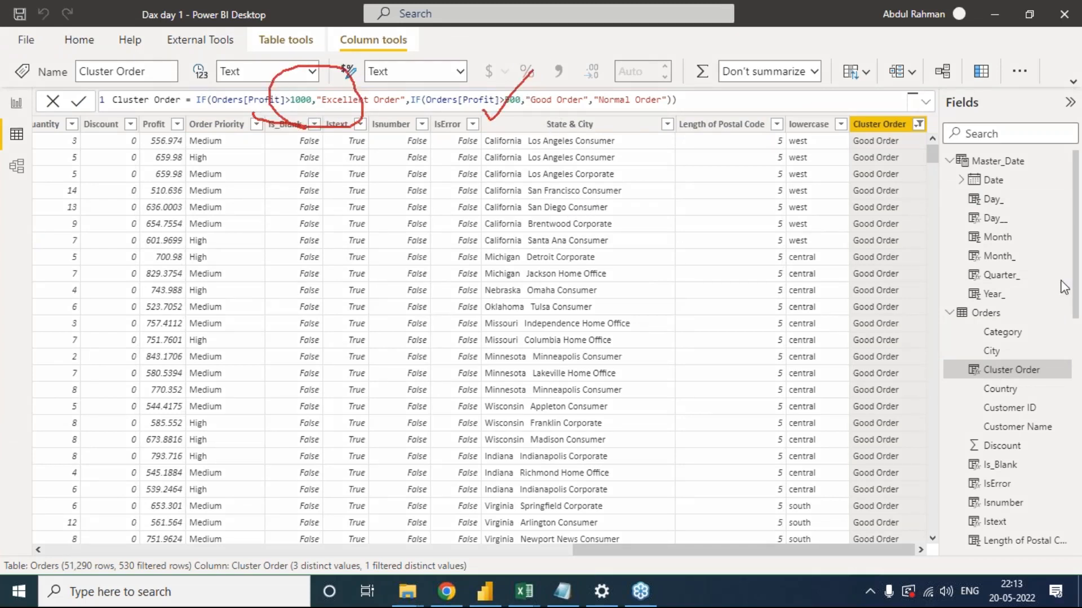
click(995, 438)
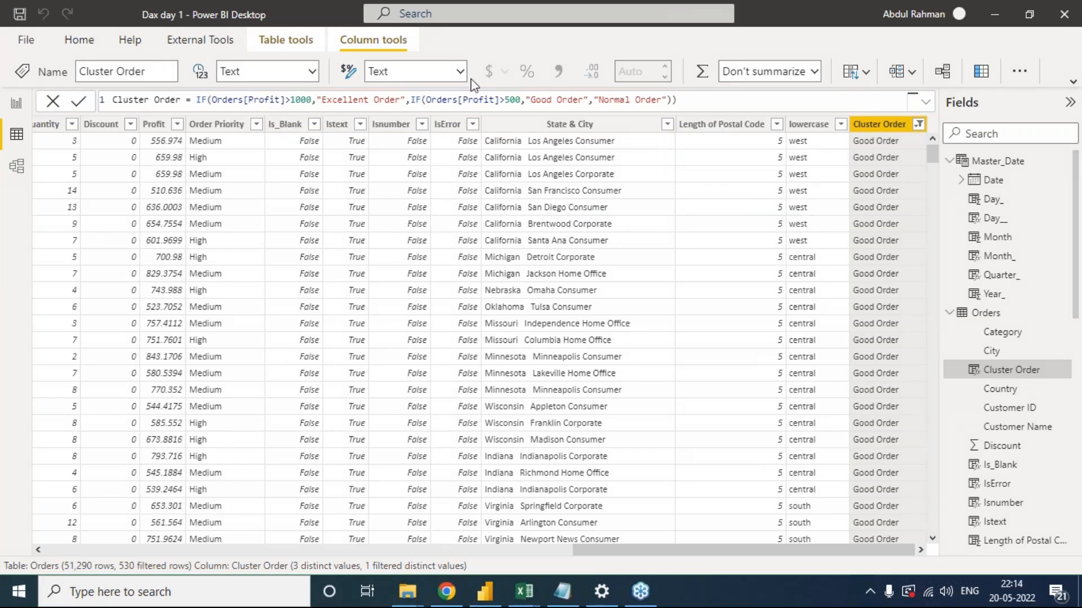
Replace the "Normal Order" ending of the Cluster Order formula with a third nested IF testing Orders[Profit]>0.
click(595, 100)
shift+click(759, 100)
key(BackSpace)
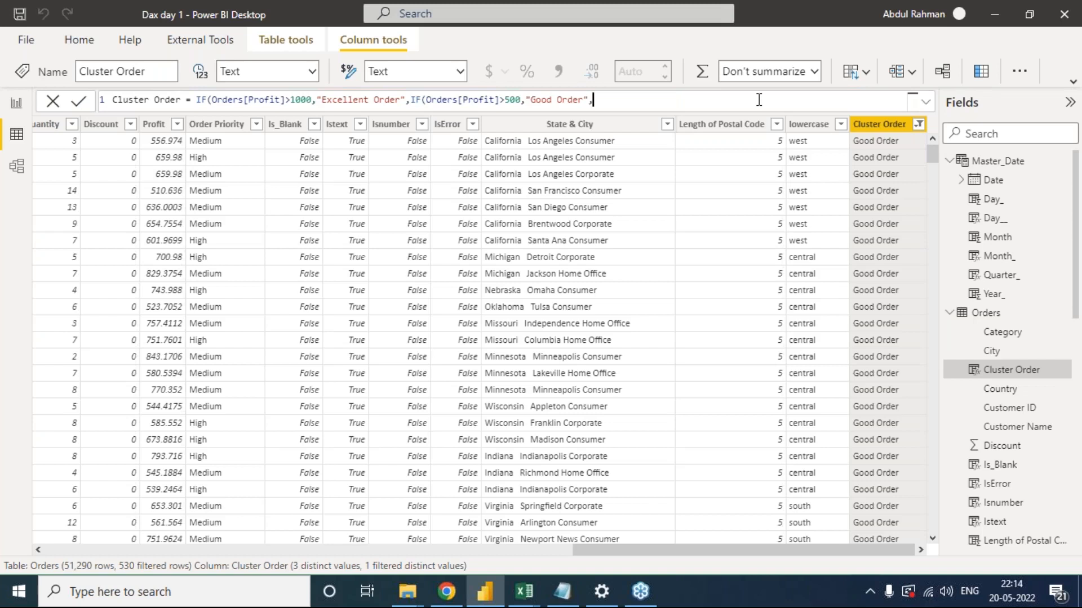
text(IF(prod)
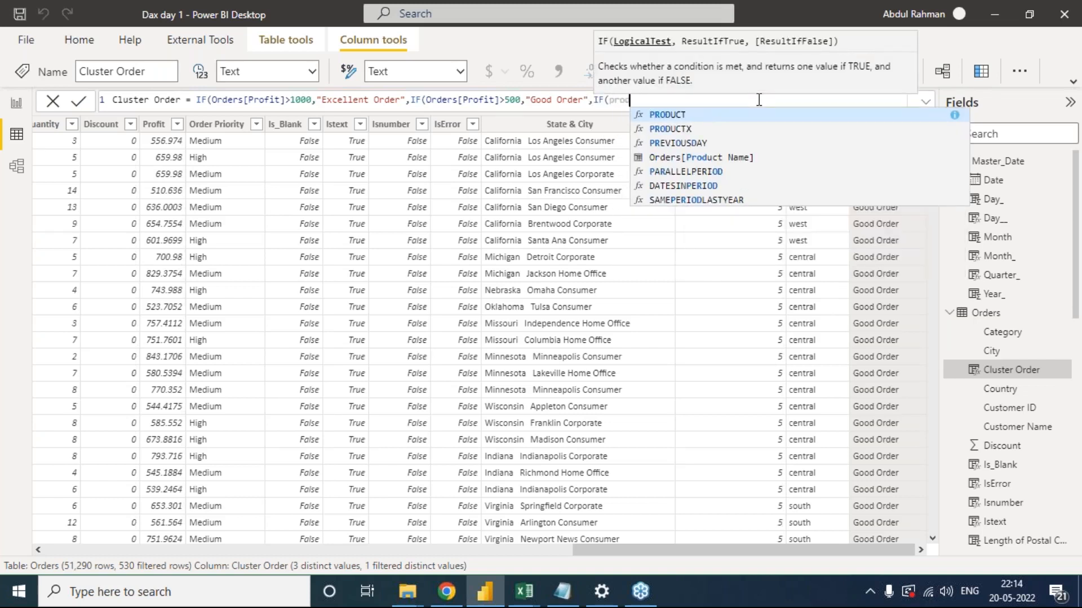
key(BackSpace)
text(f)
key(Tab)
text(>)
text(0,")
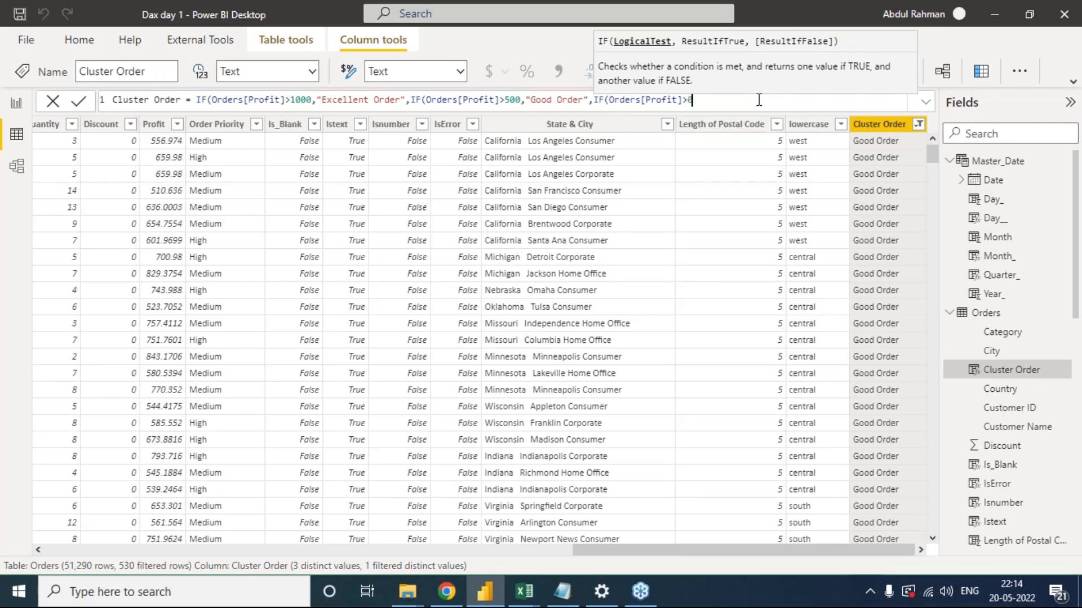
Give the third IF the results "Avg Order" and "Bad Order", close all the brackets and commit the formula.
text(Av)
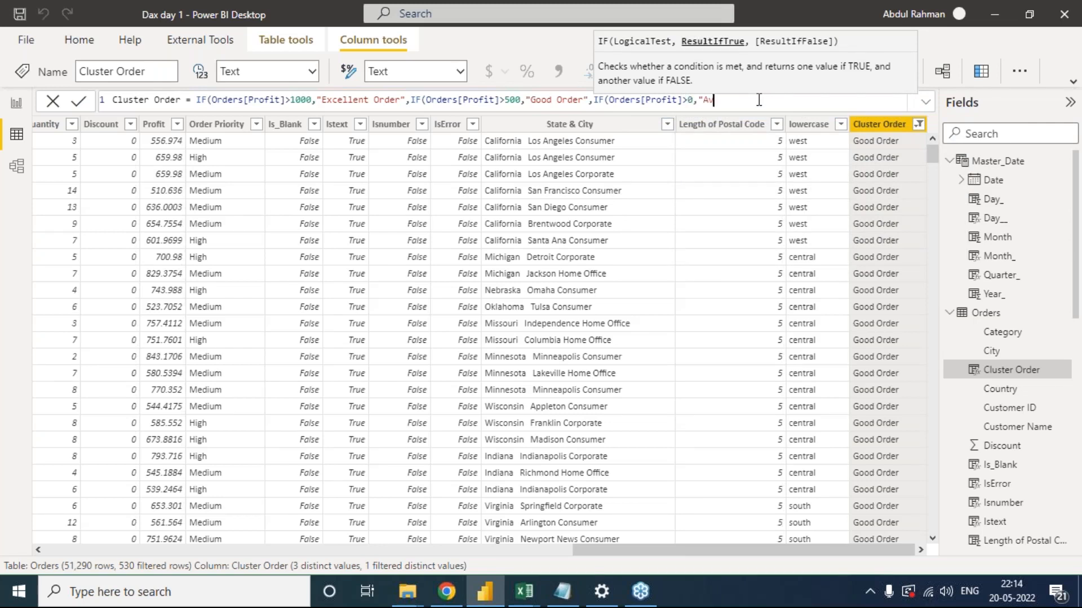
text(g Order",)
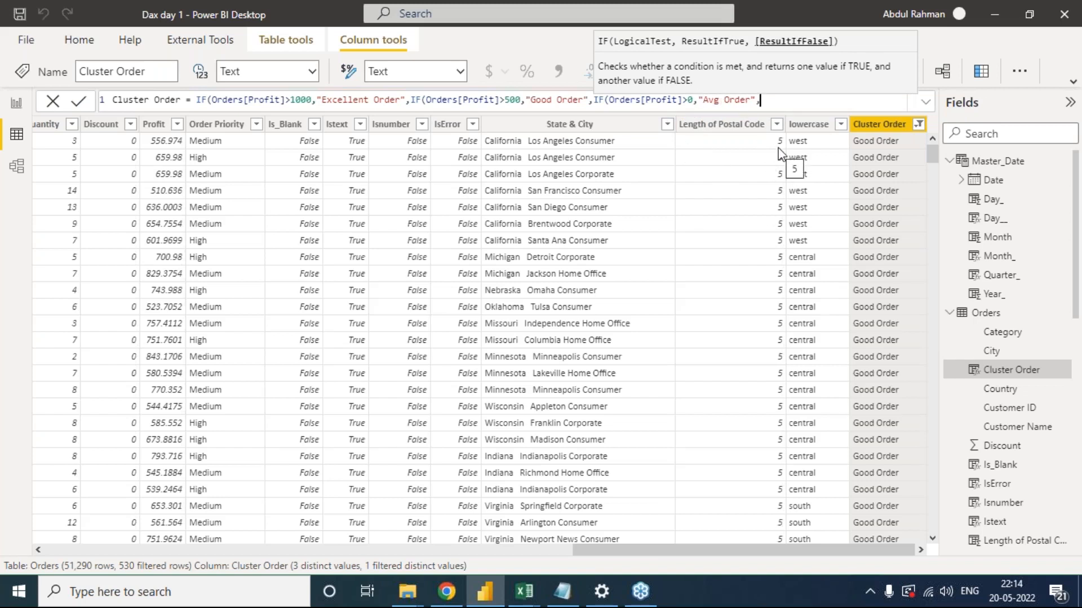
text("Bad Order:)
key(BackSpace)
text(")))
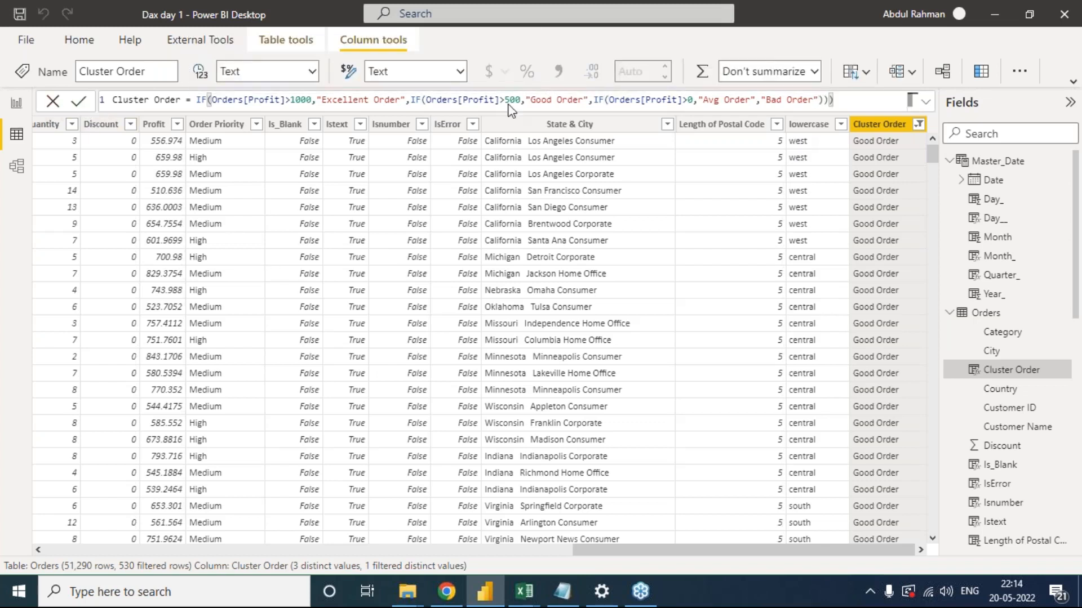
key(Return)
Filter the Cluster Order column to show only the "Bad Order" rows.
click(918, 124)
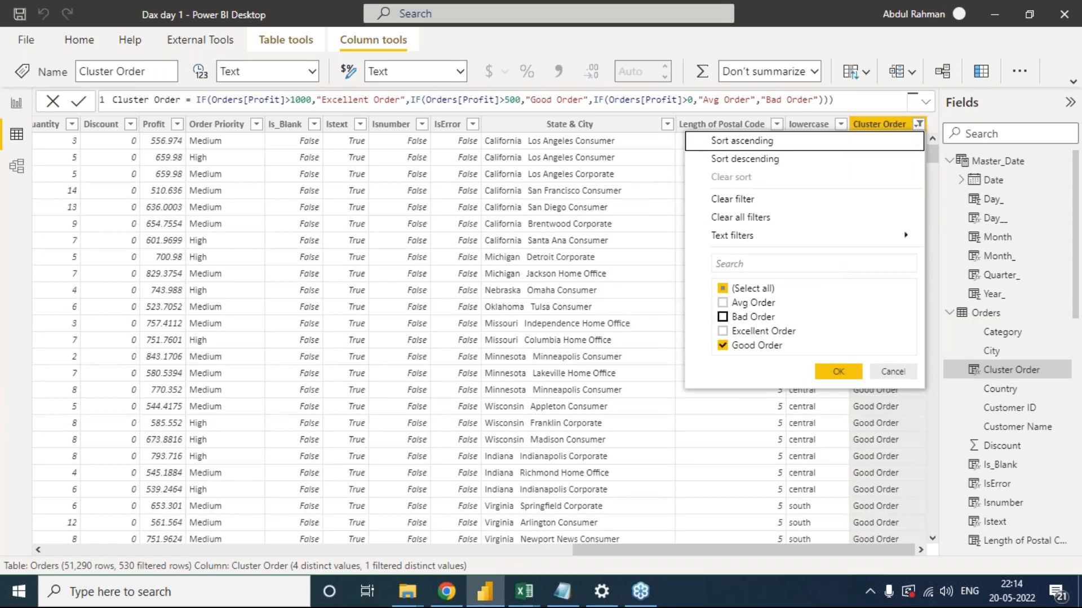
click(736, 292)
click(735, 302)
click(735, 302)
click(737, 316)
click(839, 372)
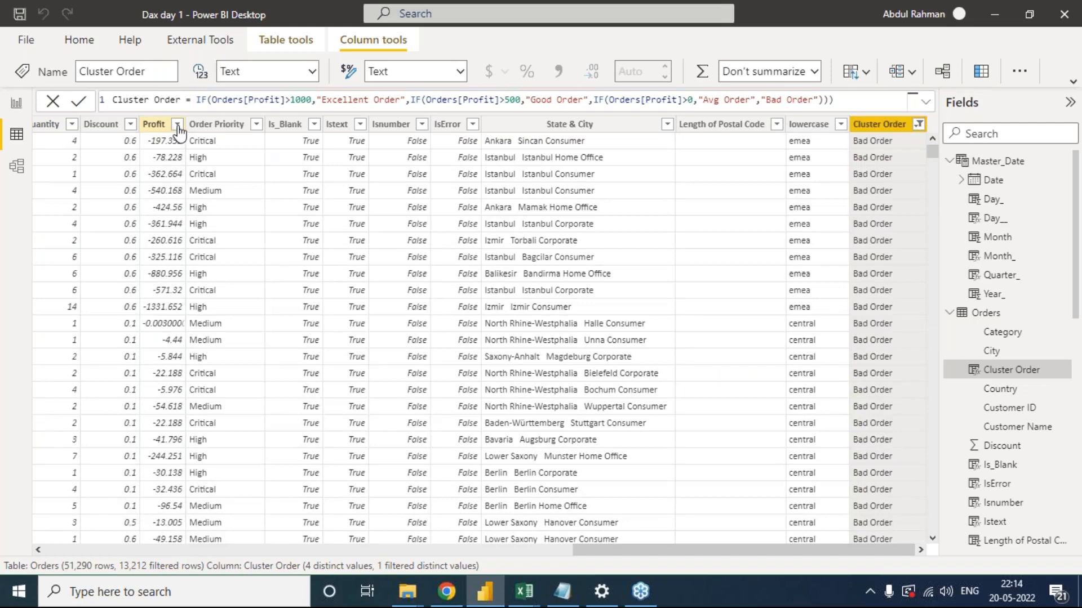
Review the full list of Profit values for the "Bad Order" rows without changing the Profit filter.
click(178, 129)
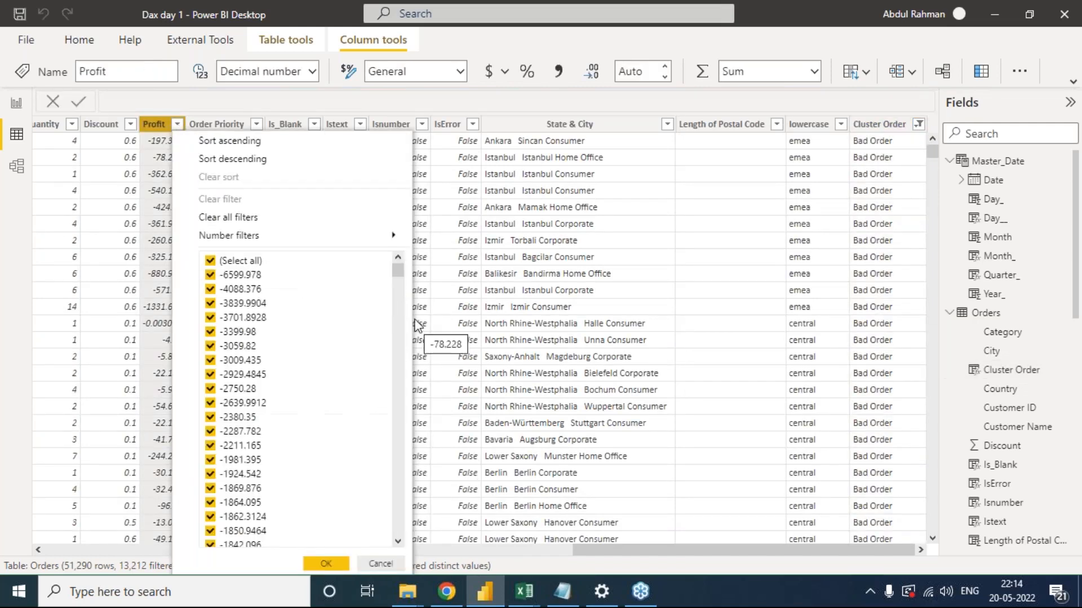
drag(399, 273, 383, 530)
click(372, 559)
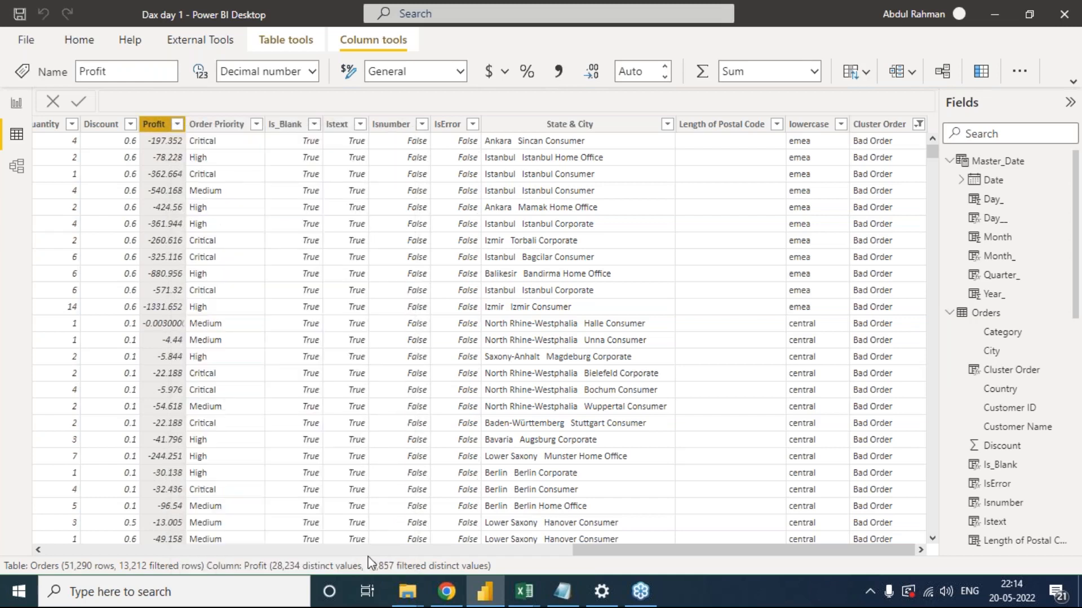
Select all values in the Cluster Order filter and expand the formula bar.
click(917, 128)
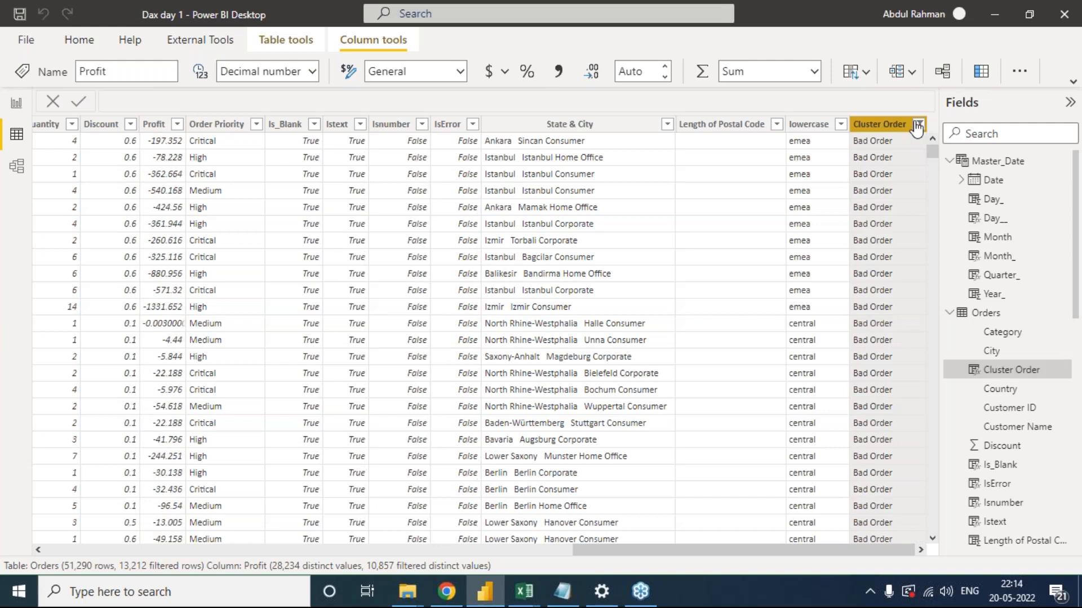
click(917, 125)
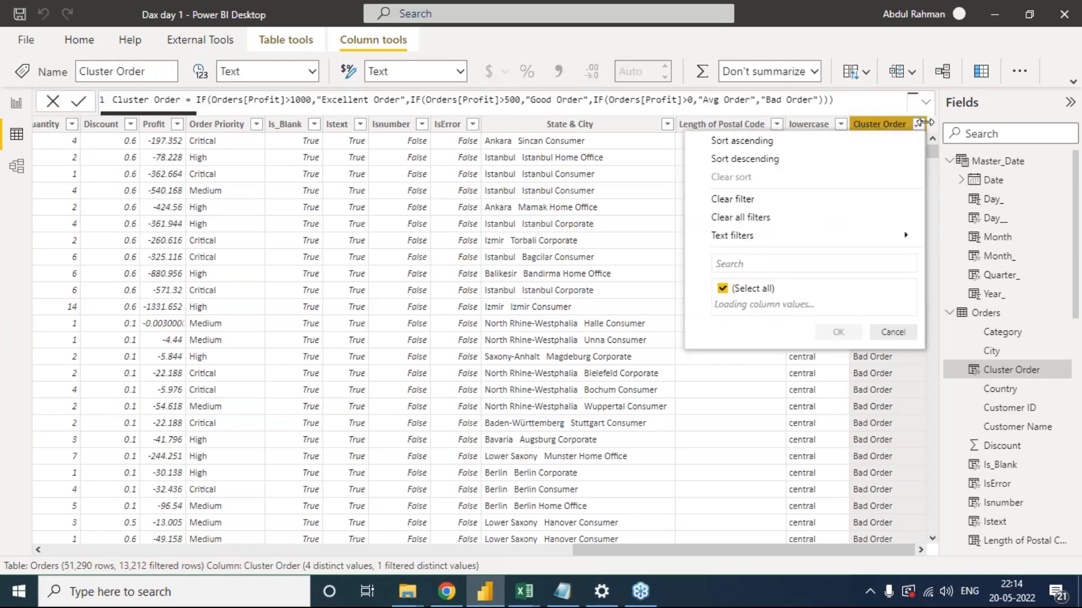
click(723, 282)
click(838, 373)
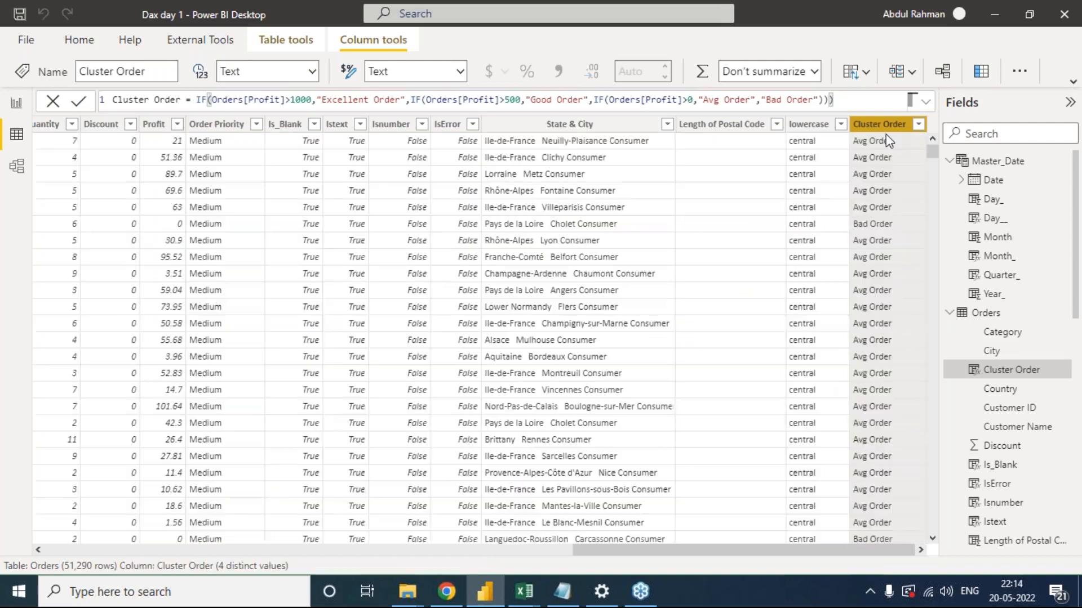
click(926, 103)
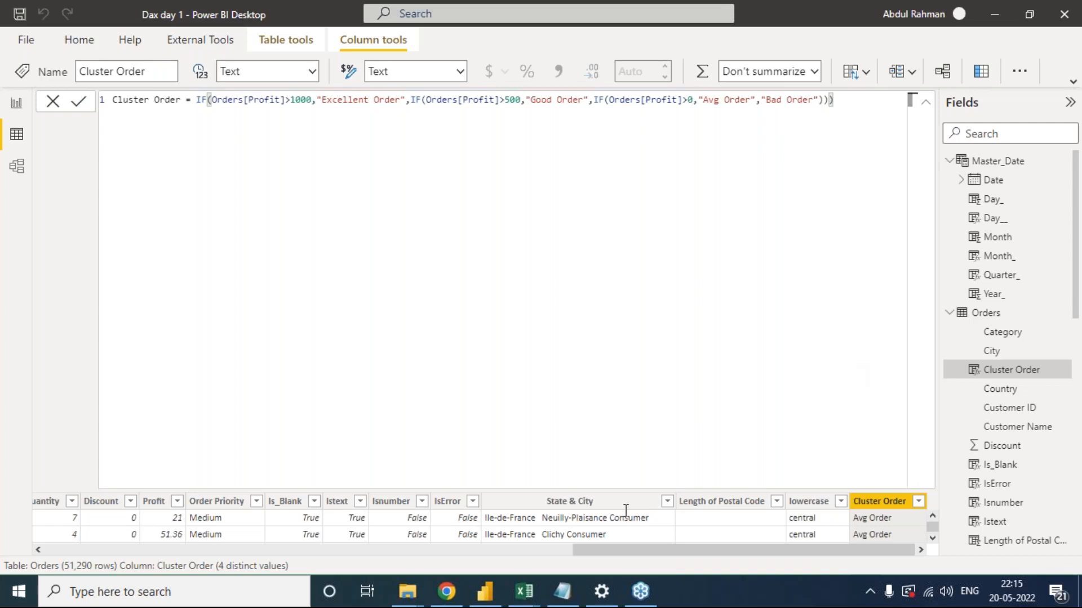
Show the DAX Studio external tool in report view and highlight its download link in the Links file in Notepad.
click(17, 108)
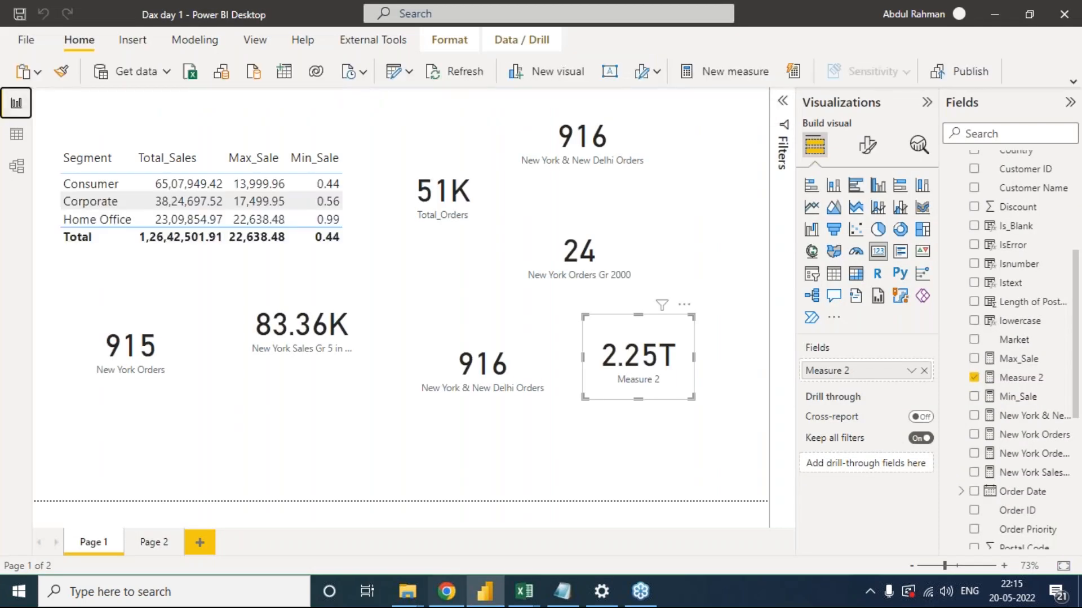
click(379, 39)
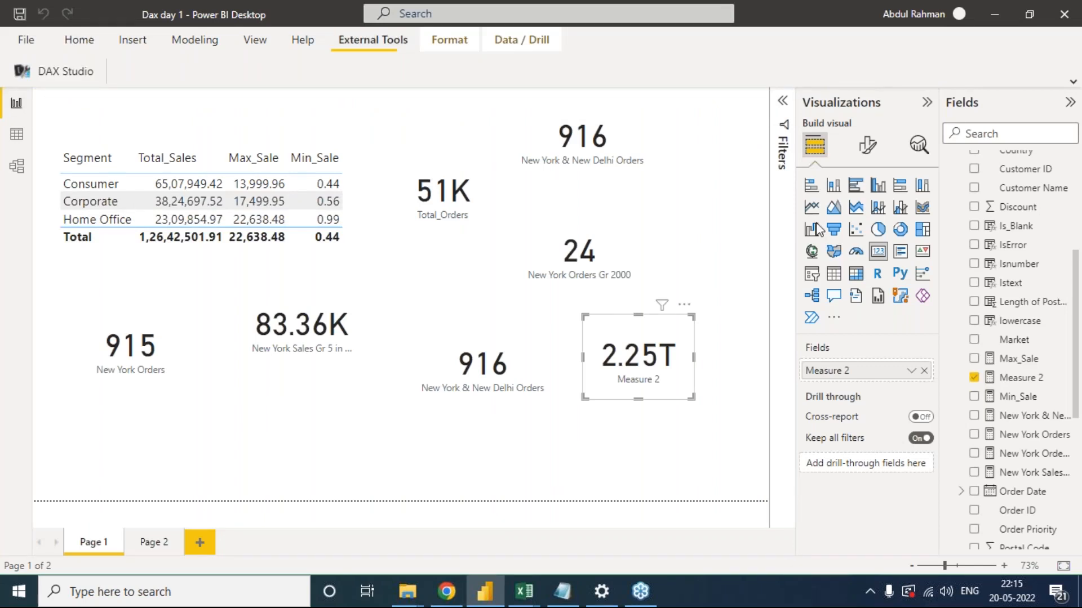
click(563, 598)
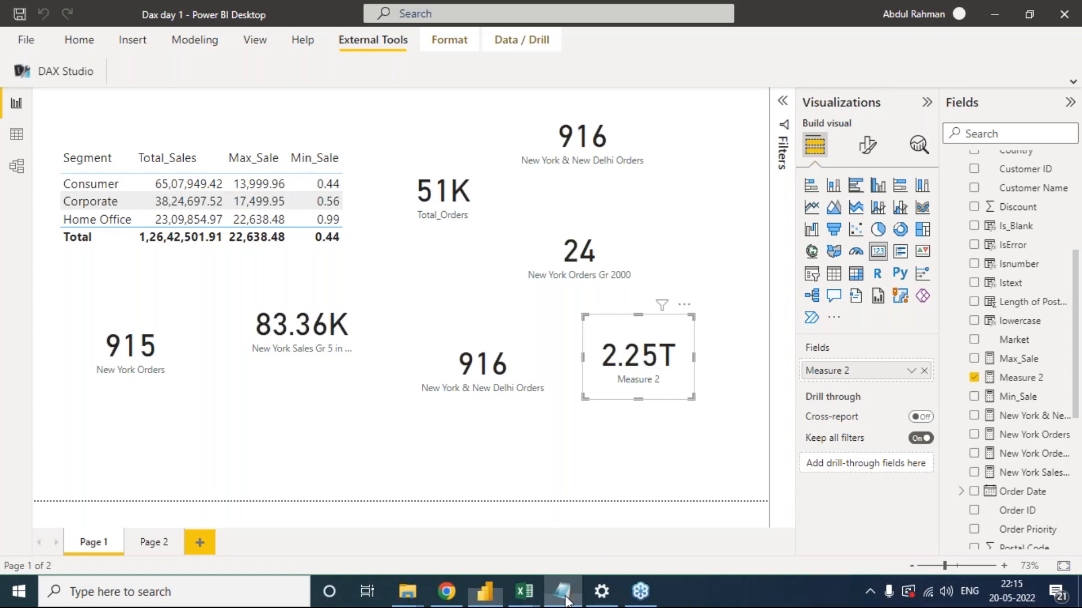
click(563, 594)
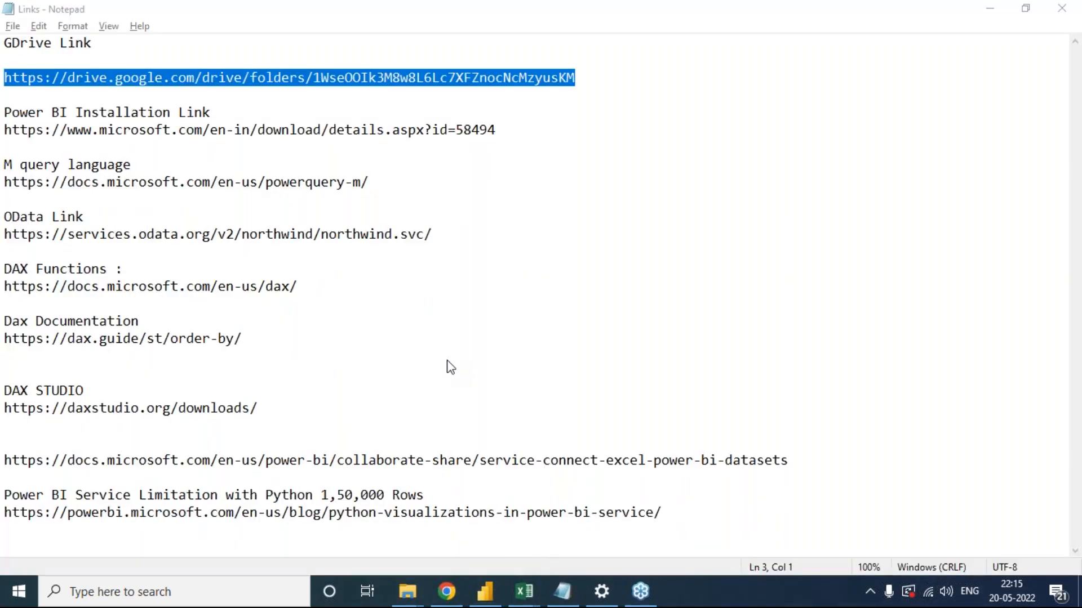
drag(258, 408, 4, 408)
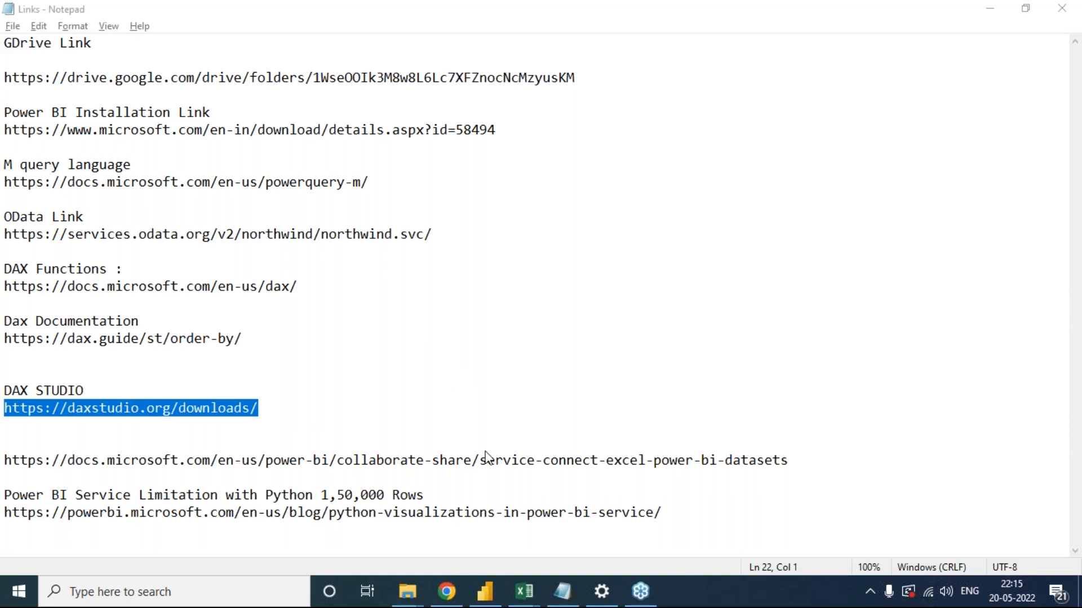
key(alt+Tab)
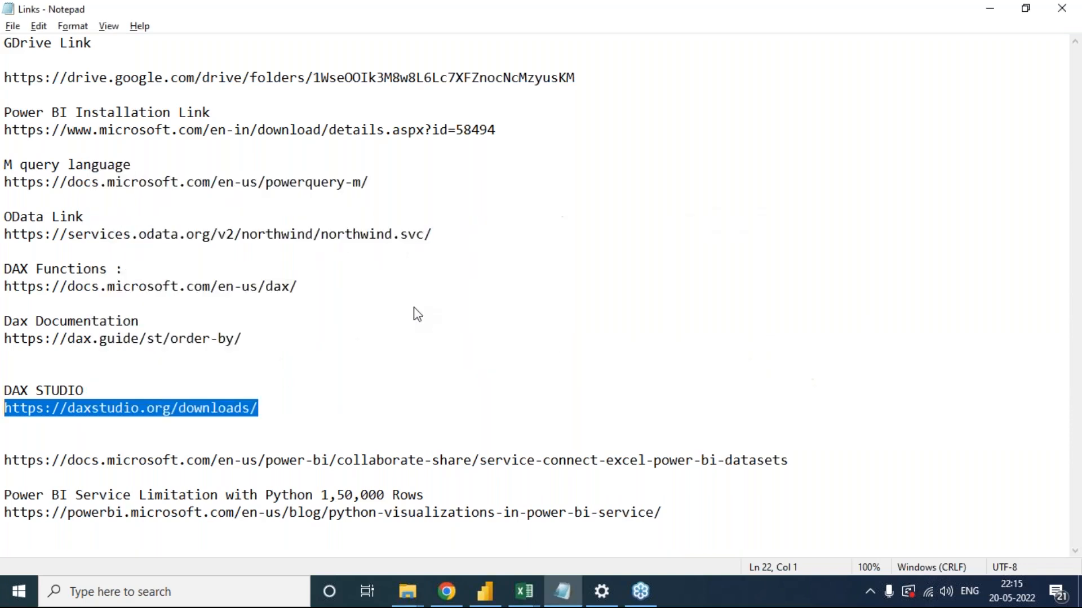
key(alt+Tab)
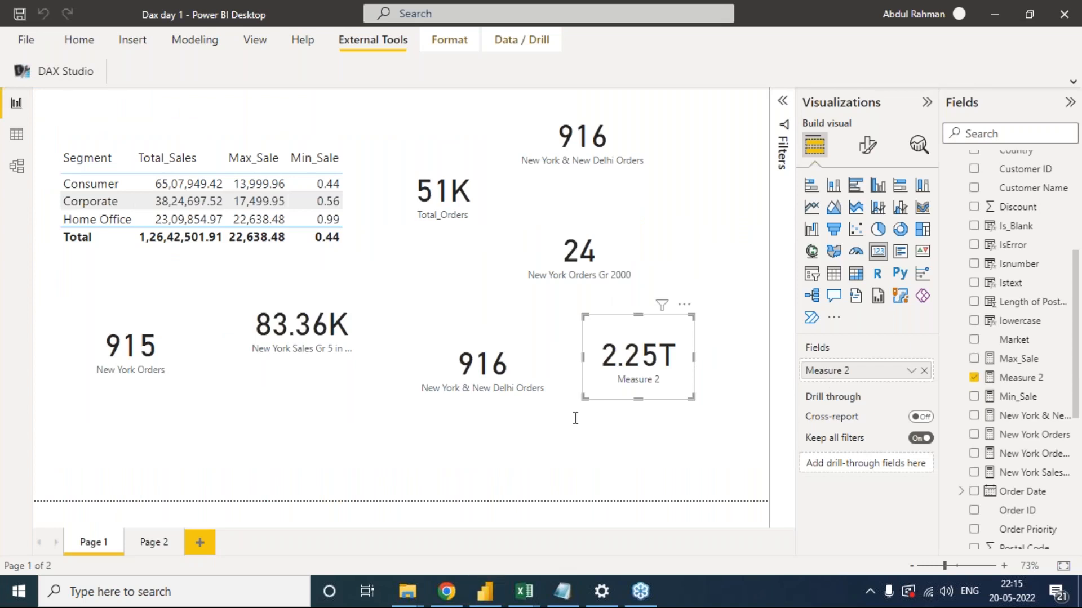
click(561, 591)
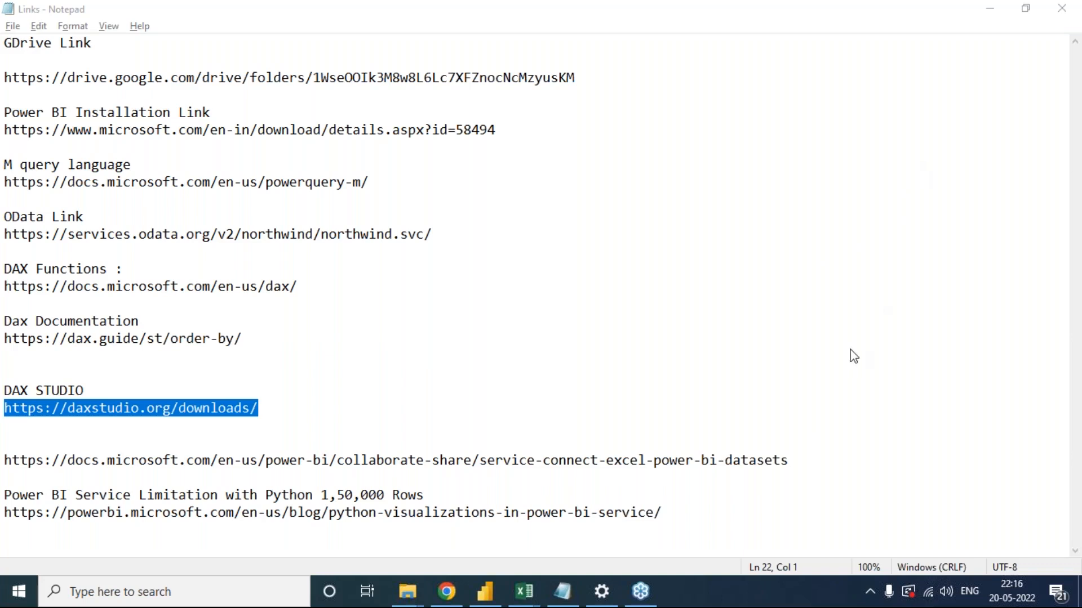
Switch back to Power BI, collapse the formula bar and return to the report view.
key(alt+Tab)
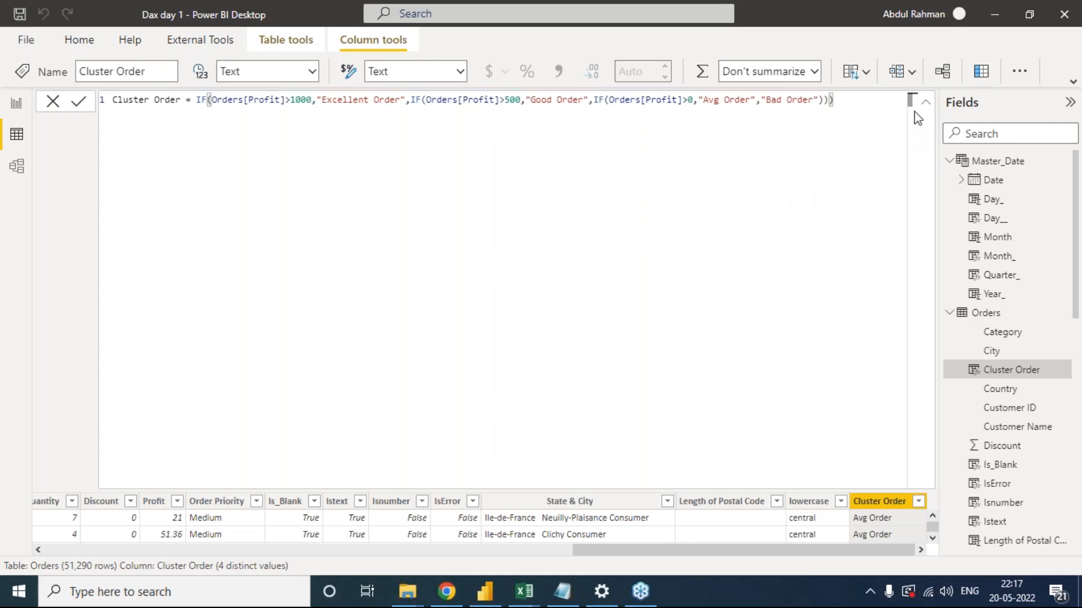
click(926, 103)
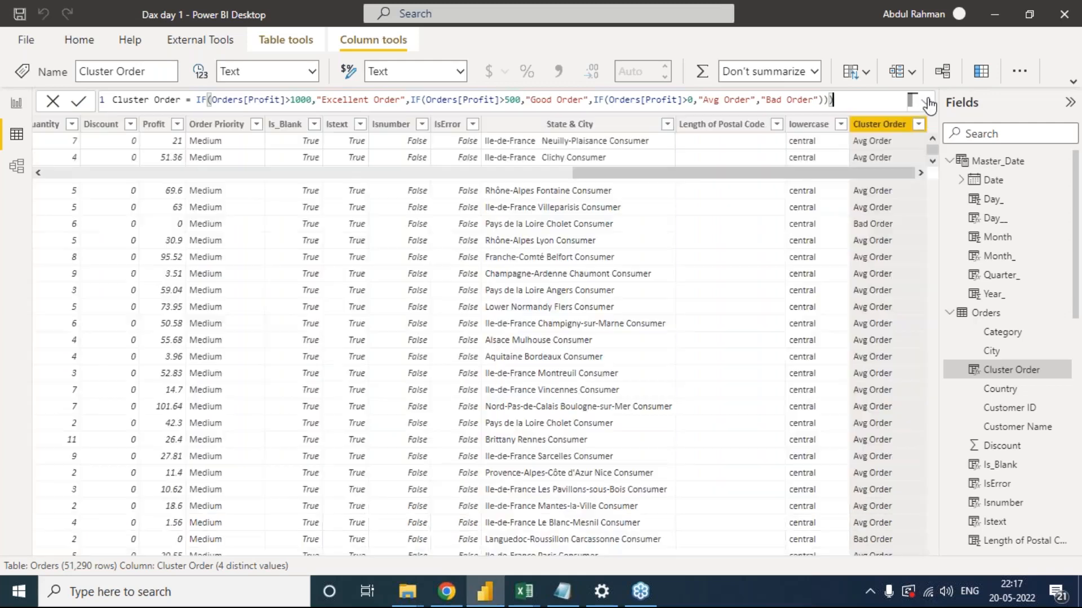
click(17, 103)
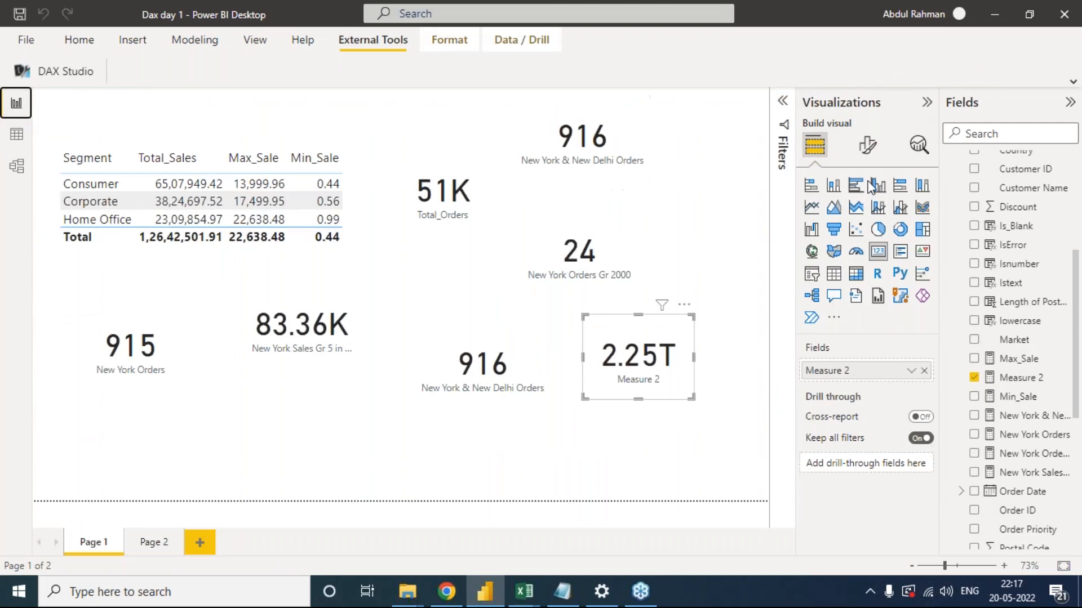
Switch to the Superstore workbook in Excel and enter the current date, 20-05-2022, in cell D3 of Sheet1.
mouse_move(520, 596)
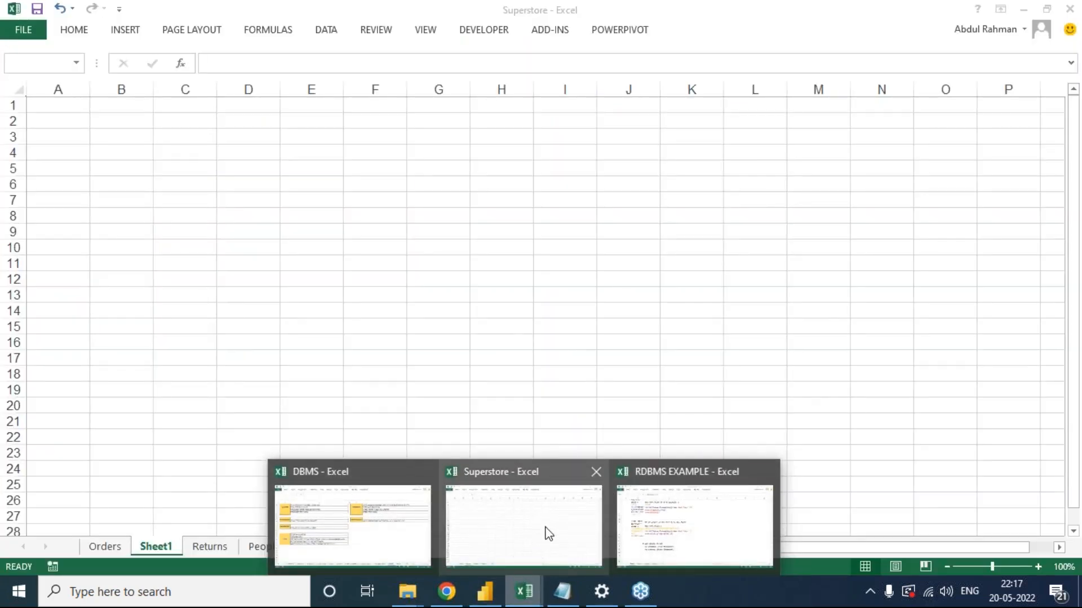
click(529, 526)
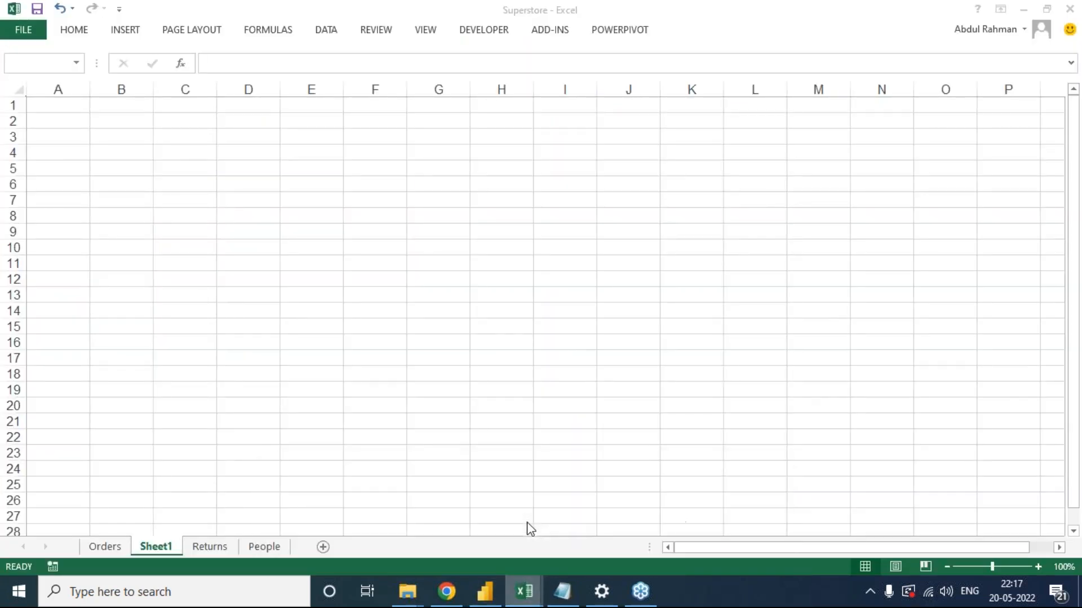
click(249, 283)
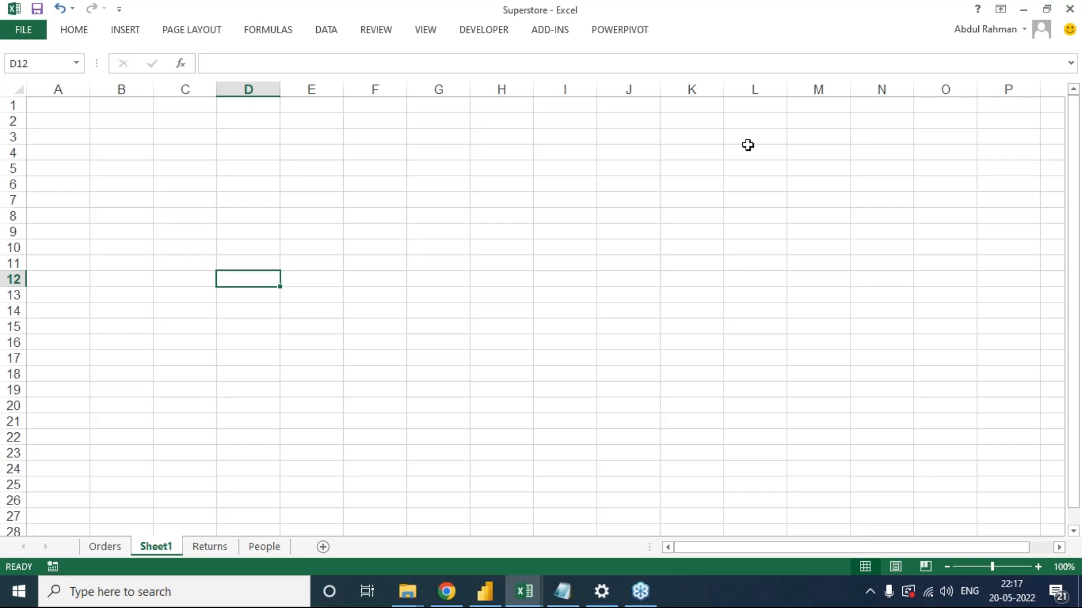
click(235, 134)
key(ctrl+semicolon)
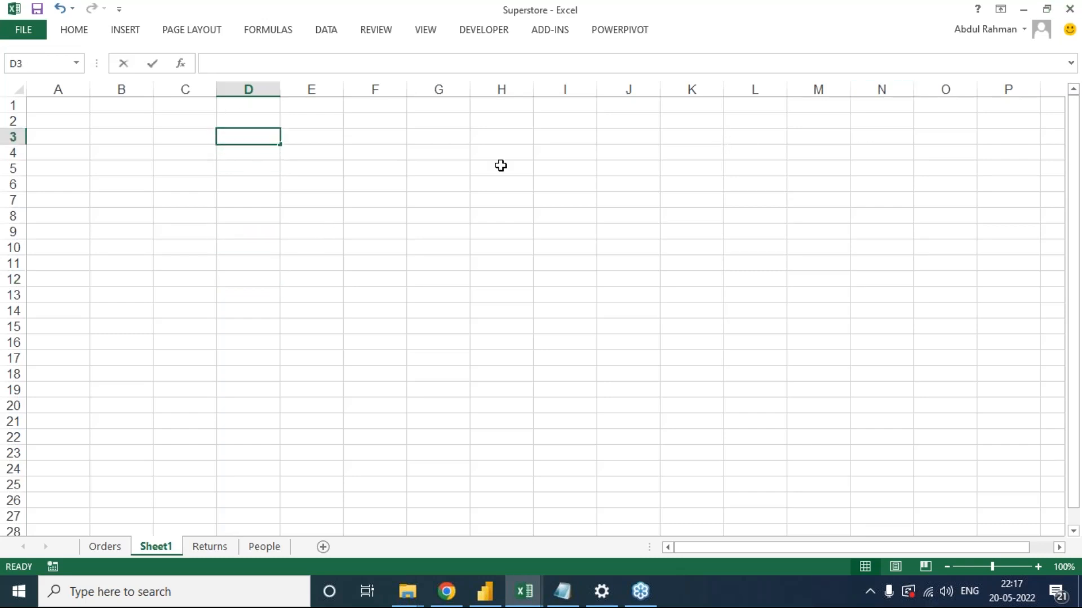
key(Return)
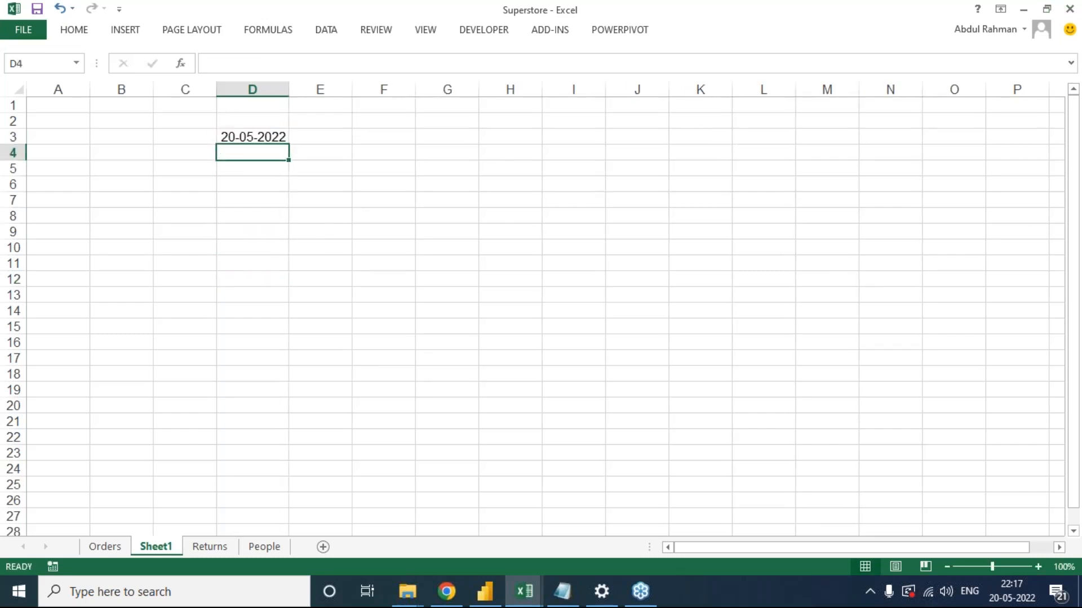
Enter the formula =D3+25 in cell D4 and fill it down to D11.
text(=)
key(Up)
text(+25)
key(ctrl+Return)
drag(289, 164, 276, 276)
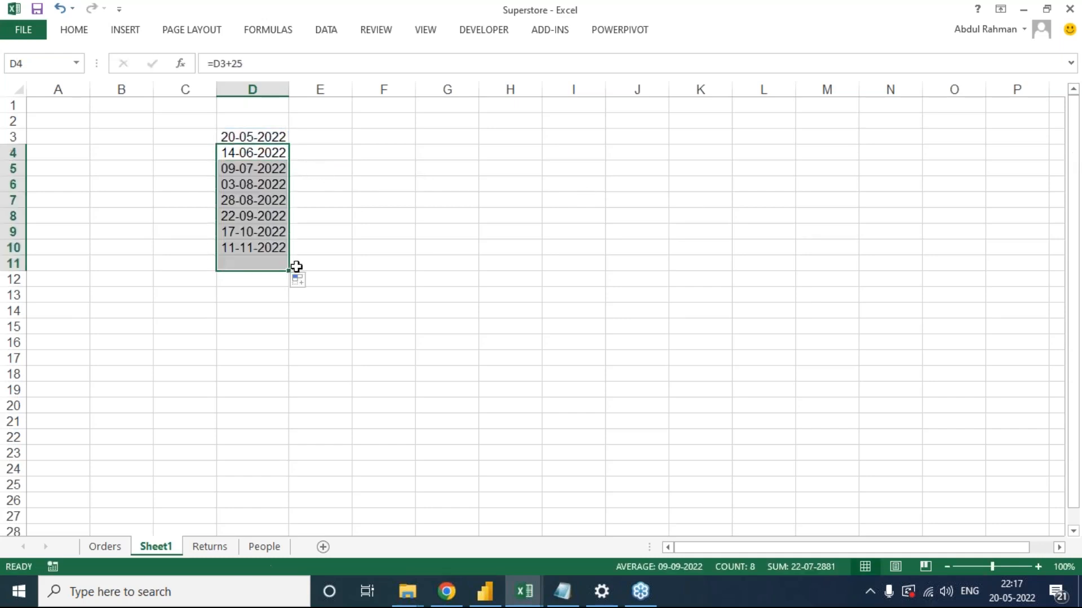
click(400, 238)
Format the dates in D3:D11 with the long date type *14 March 2012.
click(268, 142)
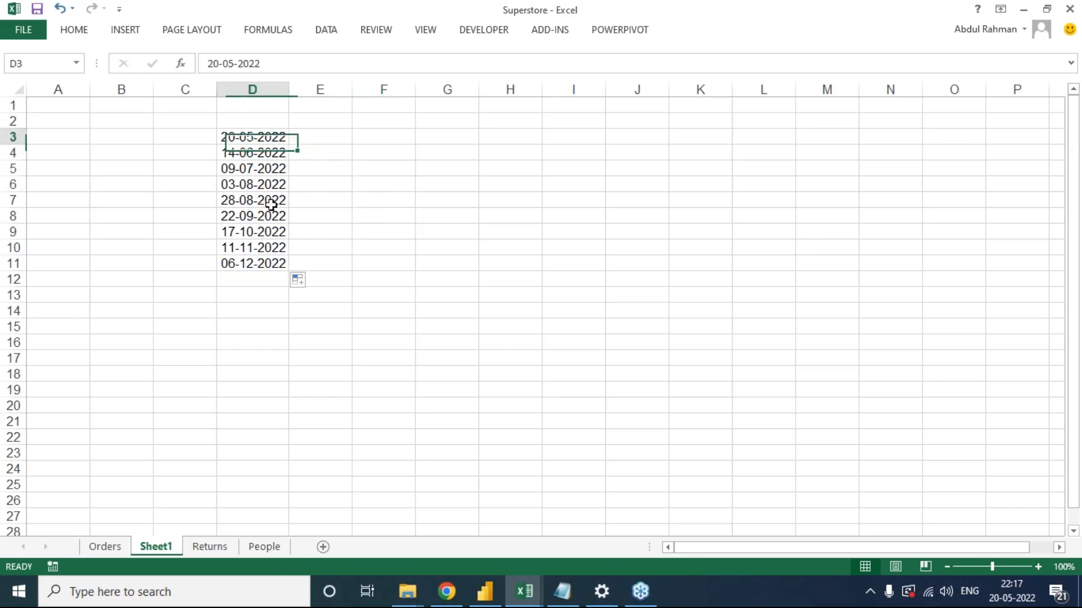
key(shift+Down)
key(shift+Down)
key(shift+Down)
key(shift+Down)
key(shift+Down)
key(shift+Down)
key(shift+Down)
key(shift+Down)
key(ctrl+1)
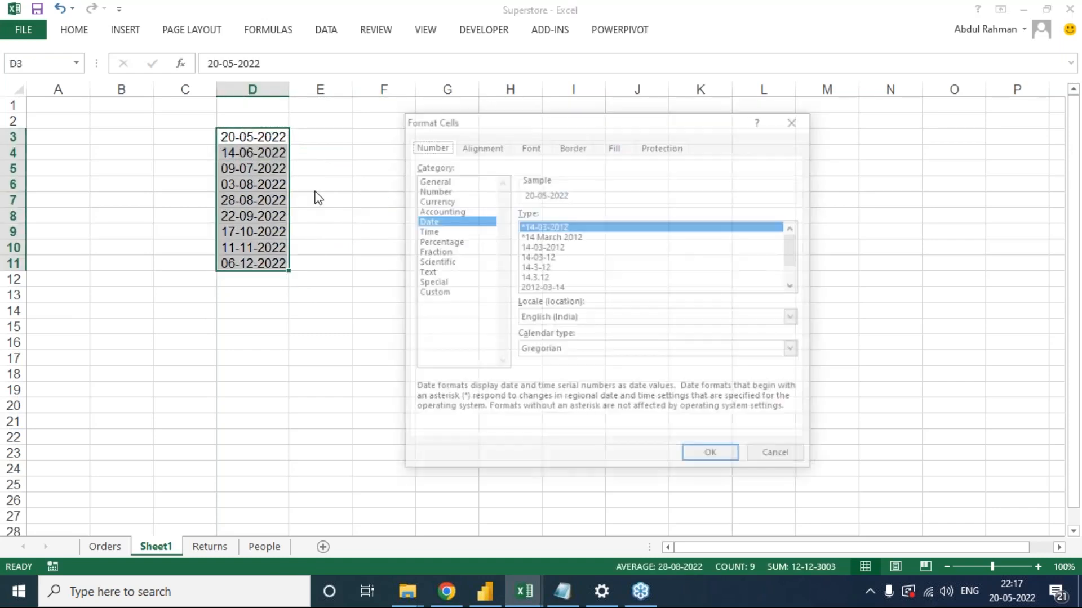
click(554, 237)
click(711, 456)
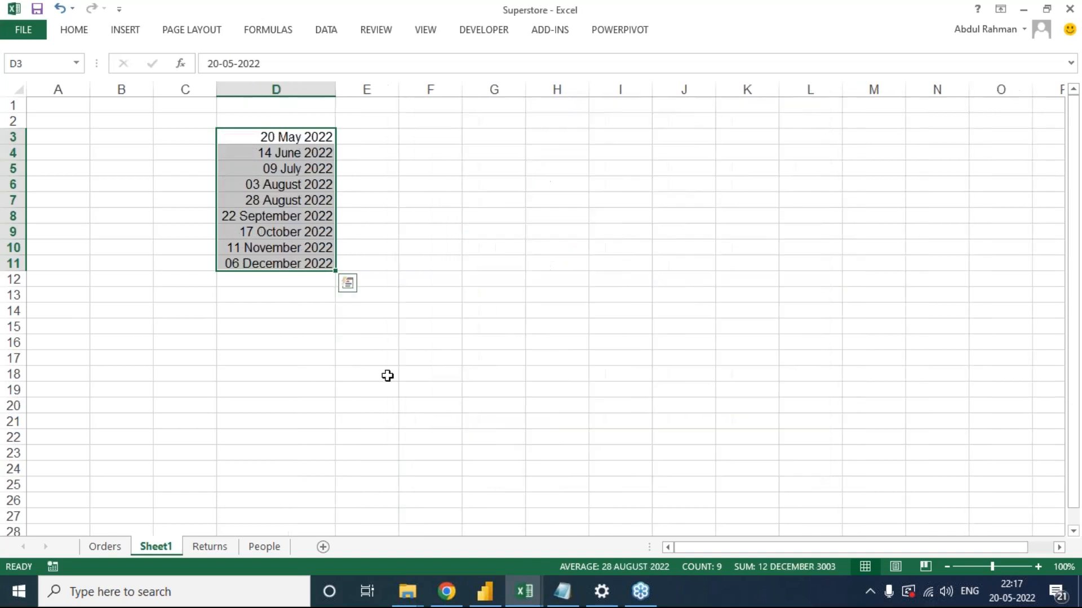
Copy the dates in D3:D11 and paste them directly below, starting at D12.
click(381, 361)
drag(295, 140, 296, 263)
key(ctrl+c)
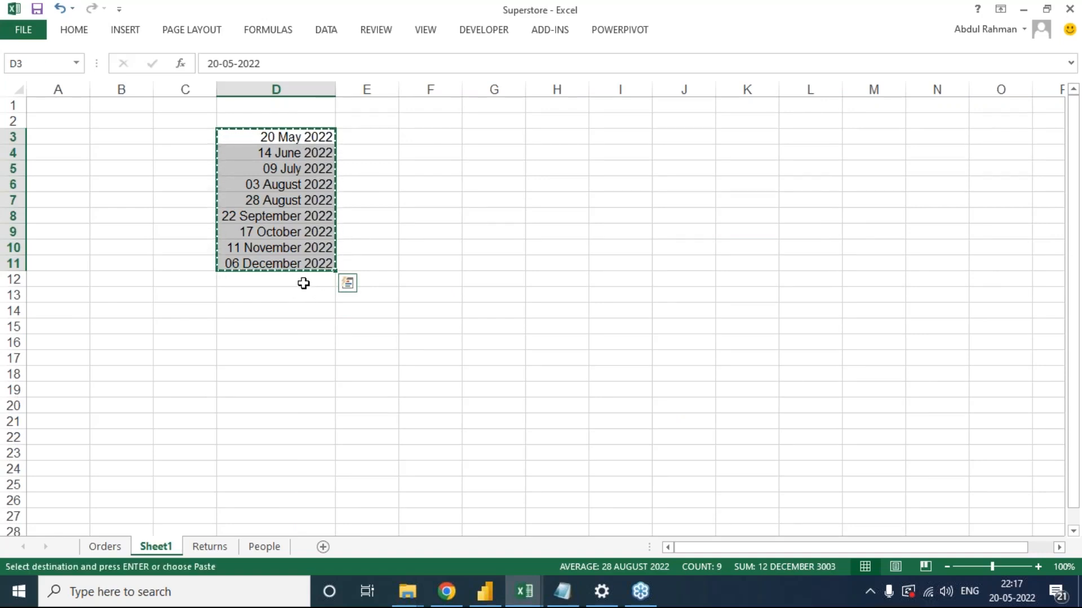
click(303, 284)
key(ctrl+v)
key(Escape)
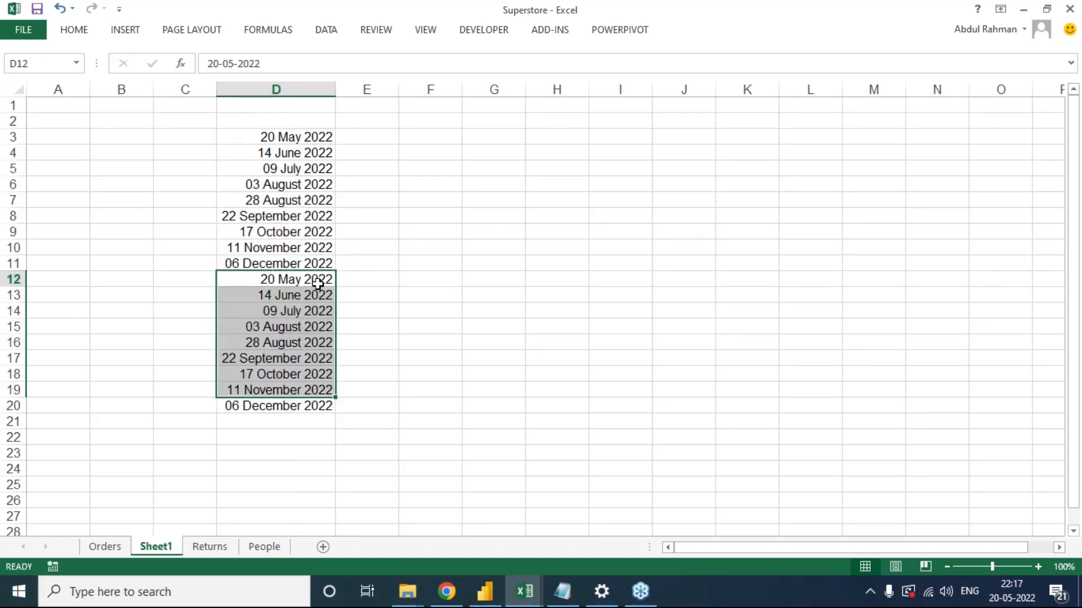
Change the formula in D13 to =D12-360.
click(317, 283)
click(256, 58)
key(Escape)
click(308, 296)
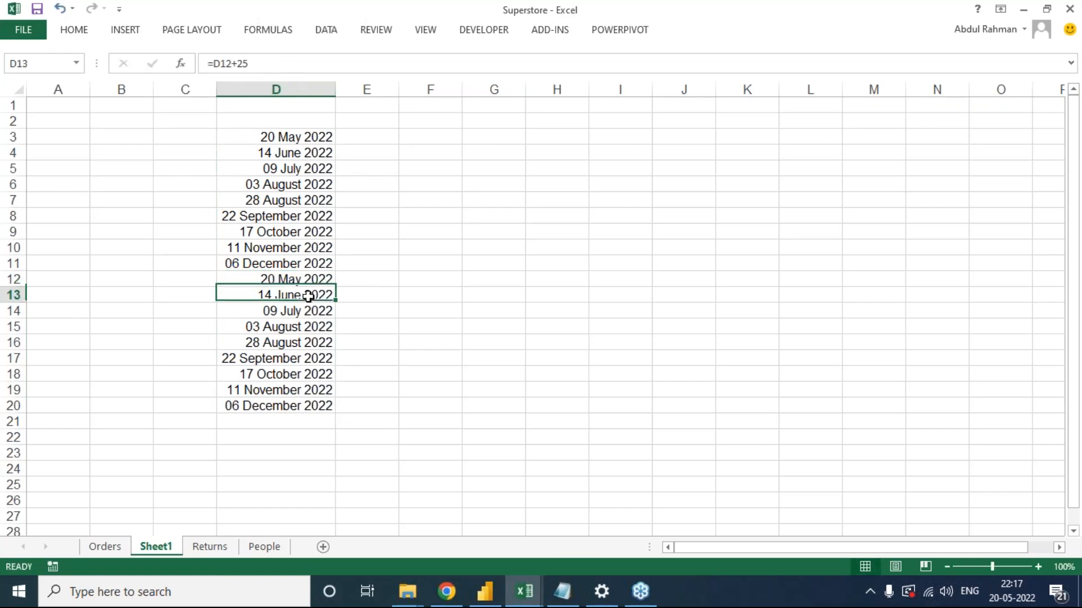
double_click(242, 64)
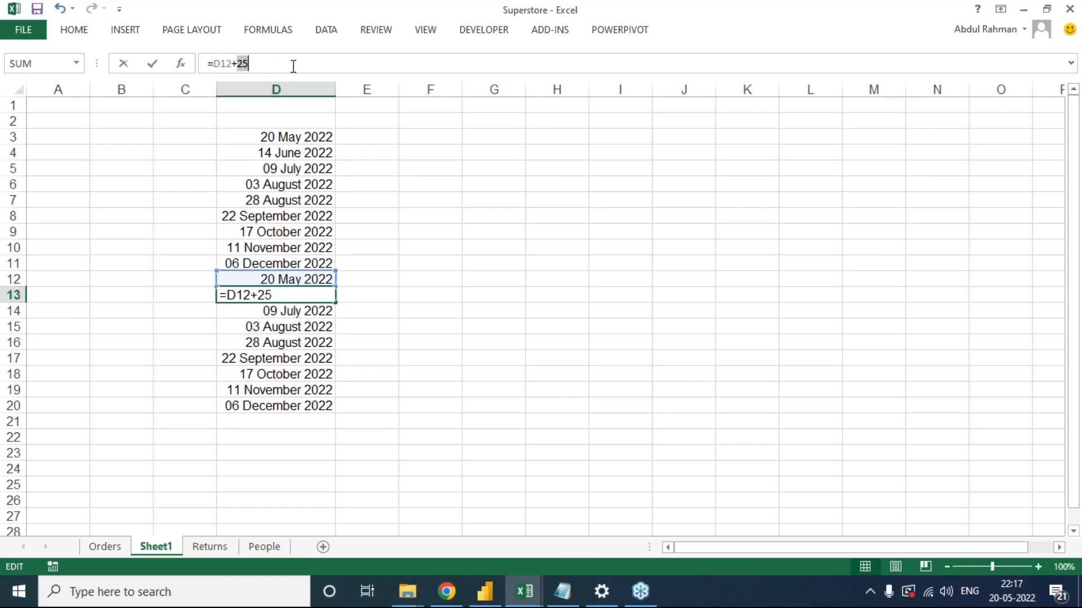
text(36)
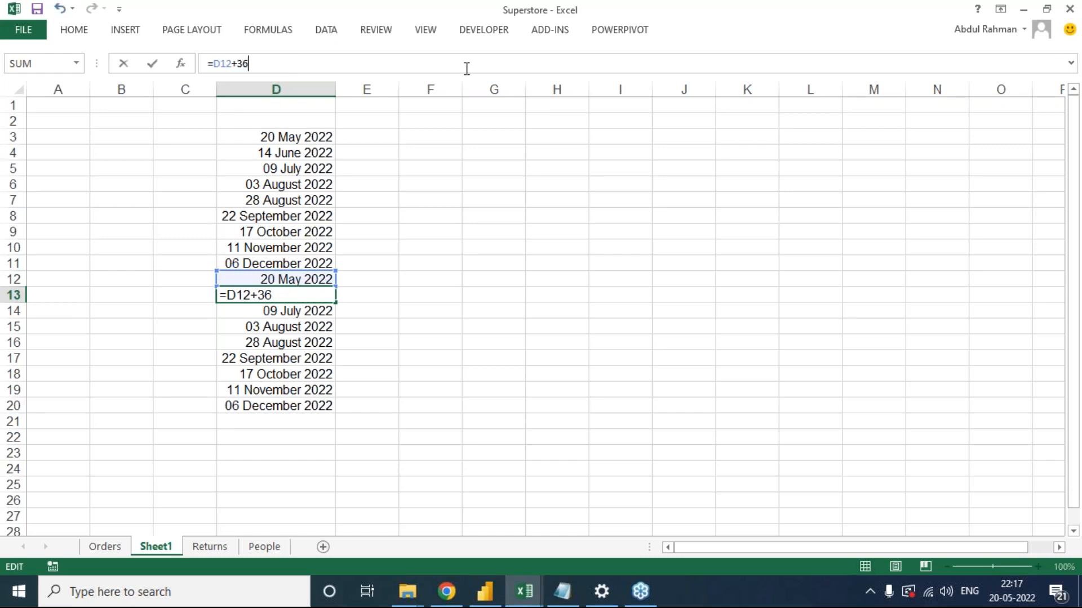
text(0)
key(BackSpace)
key(BackSpace)
key(BackSpace)
key(BackSpace)
text(-360)
key(ctrl+Return)
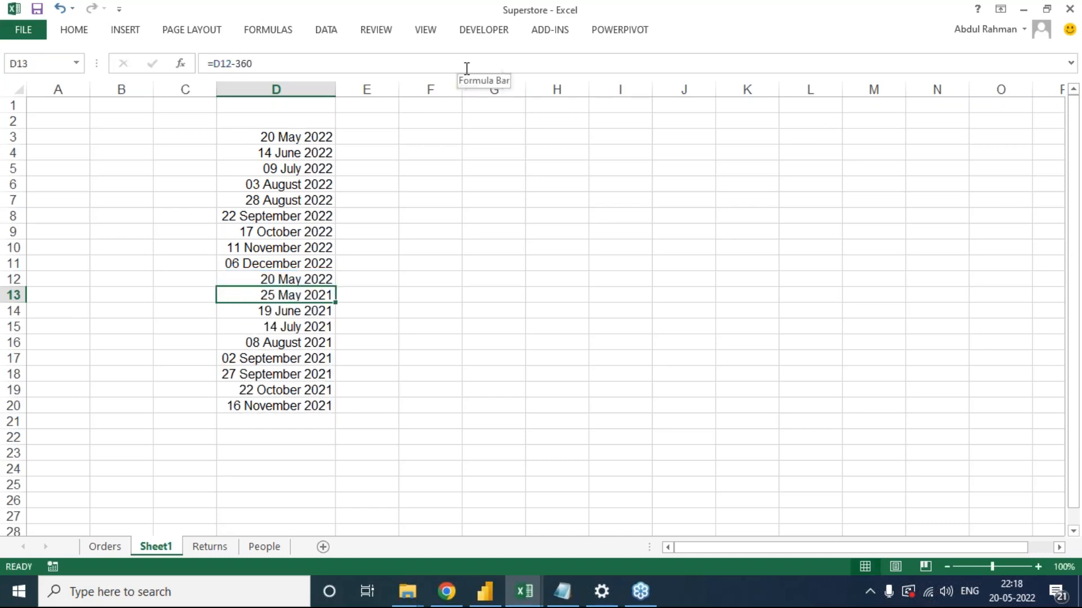
key(Up)
key(ctrl+Up)
key(ctrl+shift+Down)
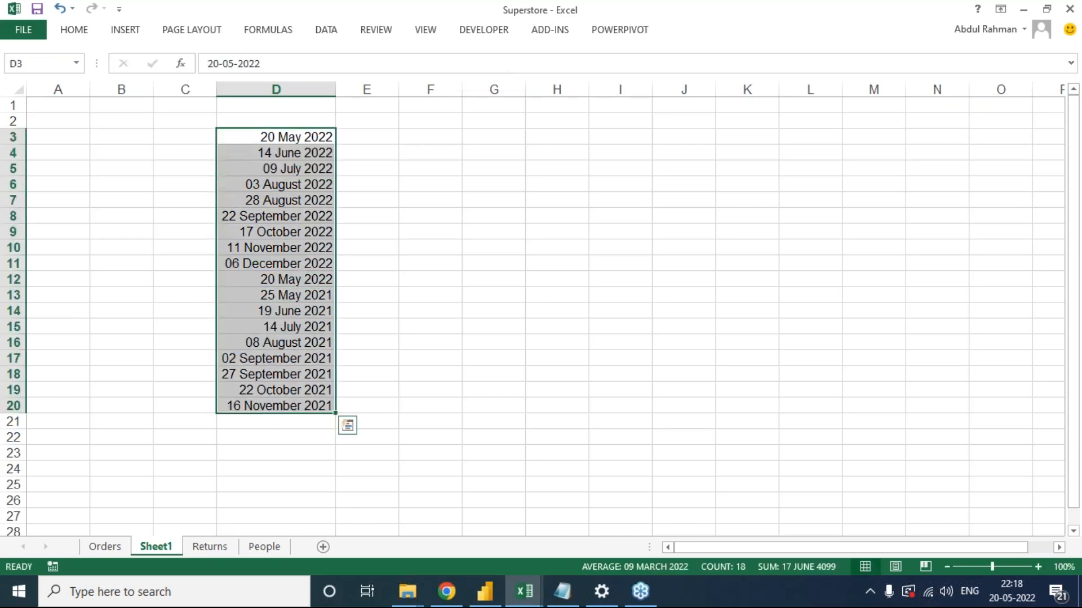
key(ctrl+c)
key(alt+e)
key(Escape)
key(Escape)
Enter the formula =RANDBETWEEN(100,200) in E3, beside the first date.
key(Down)
key(Right)
key(Up)
text(=ran)
key(Down)
key(Tab)
text(1)
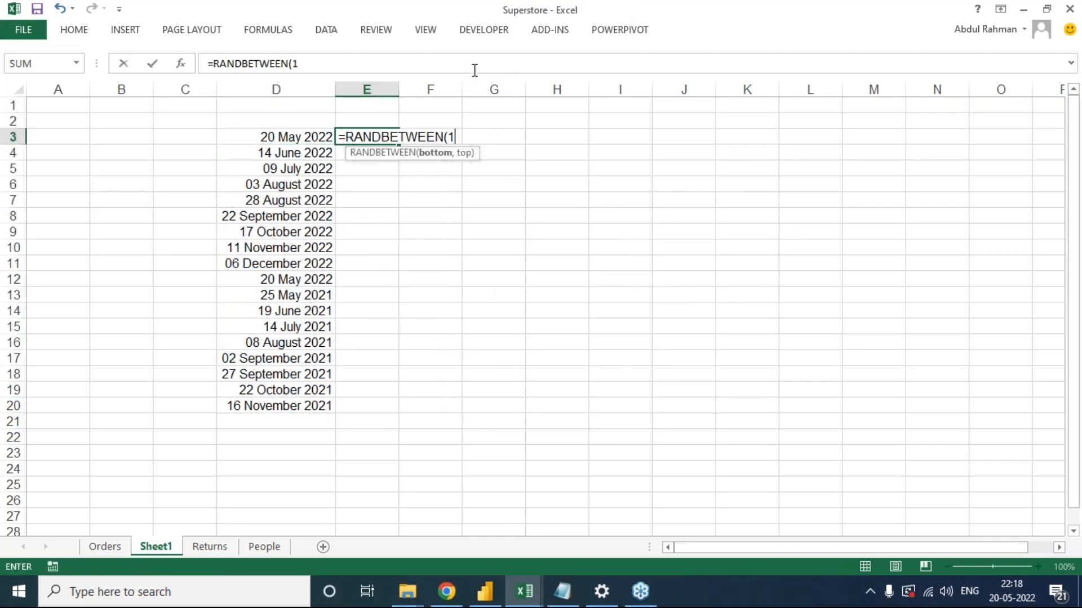
text(00,200_)
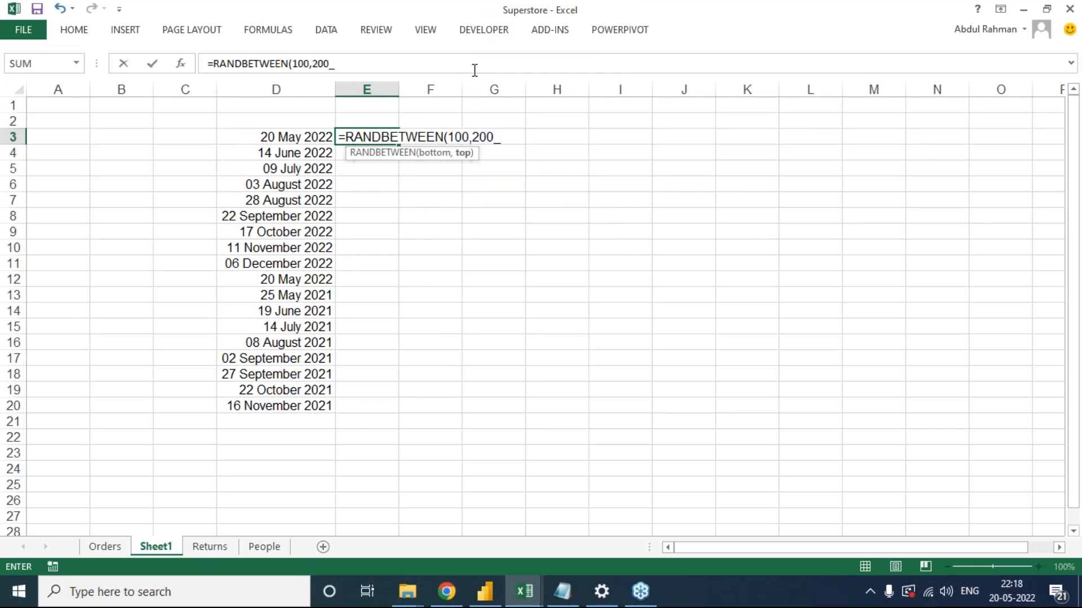
key(BackSpace)
text())
key(ctrl+Return)
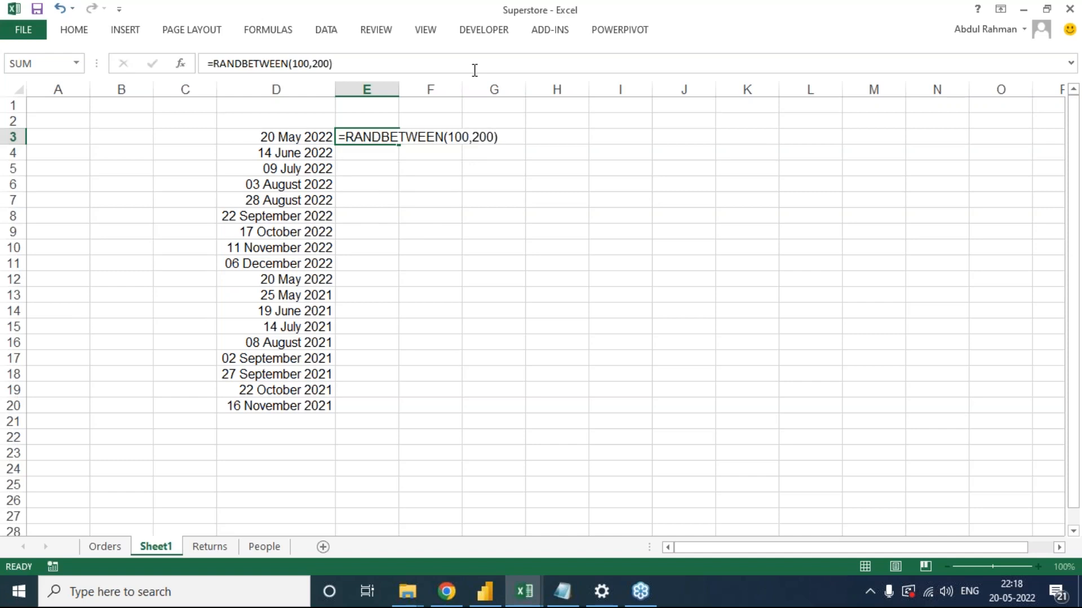
Fill the random-number formula from E3 down to E20, alongside the last date.
key(Left)
key(ctrl+Down)
key(Right)
key(ctrl+shift+Up)
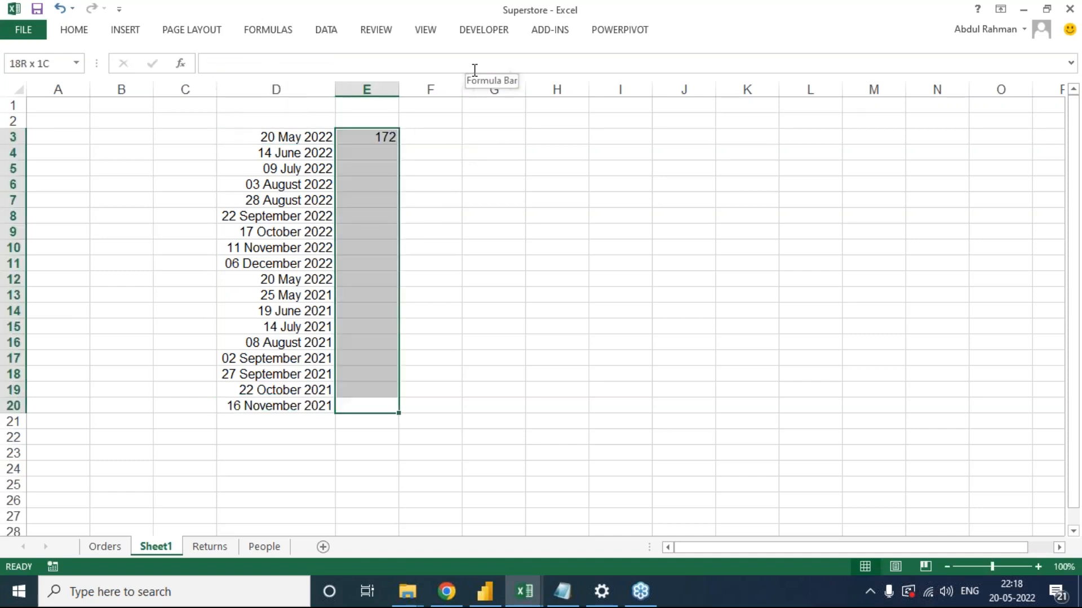
key(ctrl+d)
Add the headers Date in D2 and Sales in E2 above the two columns.
key(Left)
key(ctrl+Up)
key(Up)
text(Date)
key(Tab)
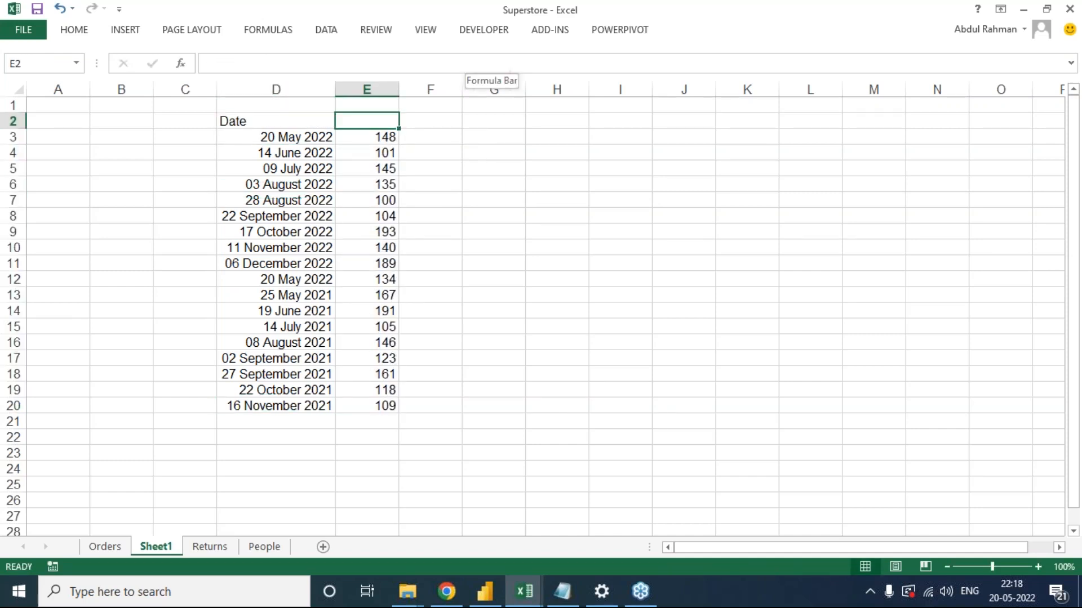
text(Sales)
key(ctrl+Return)
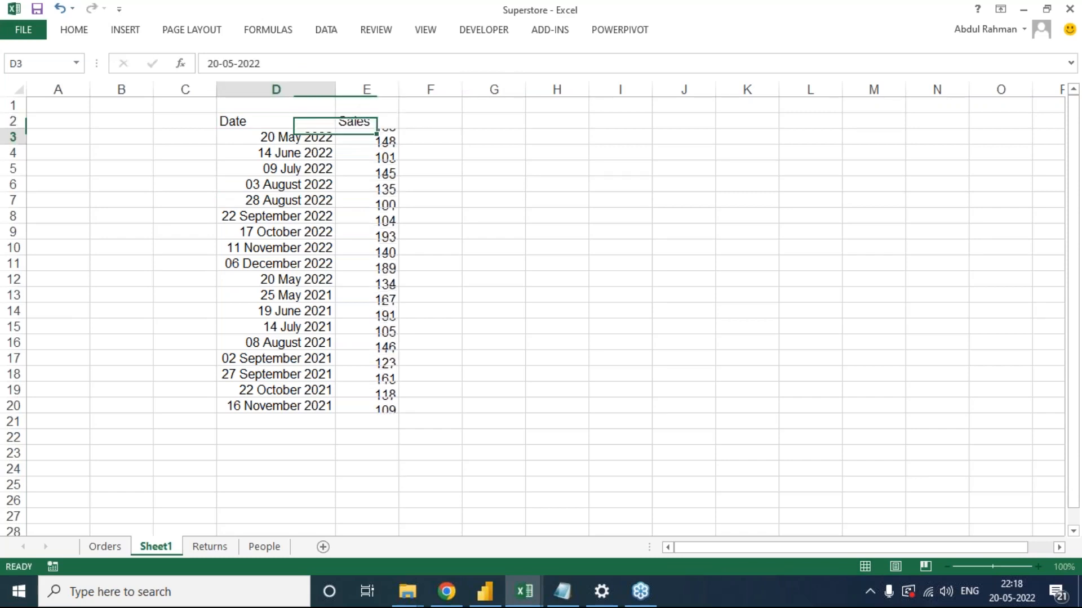
Replace the random-number formulas in the Sales column, E3:E20, with their values using Paste Special Values.
key(Right)
key(ctrl+shift+Down)
key(ctrl+alt+v)
key(v)
key(Return)
click(276, 203)
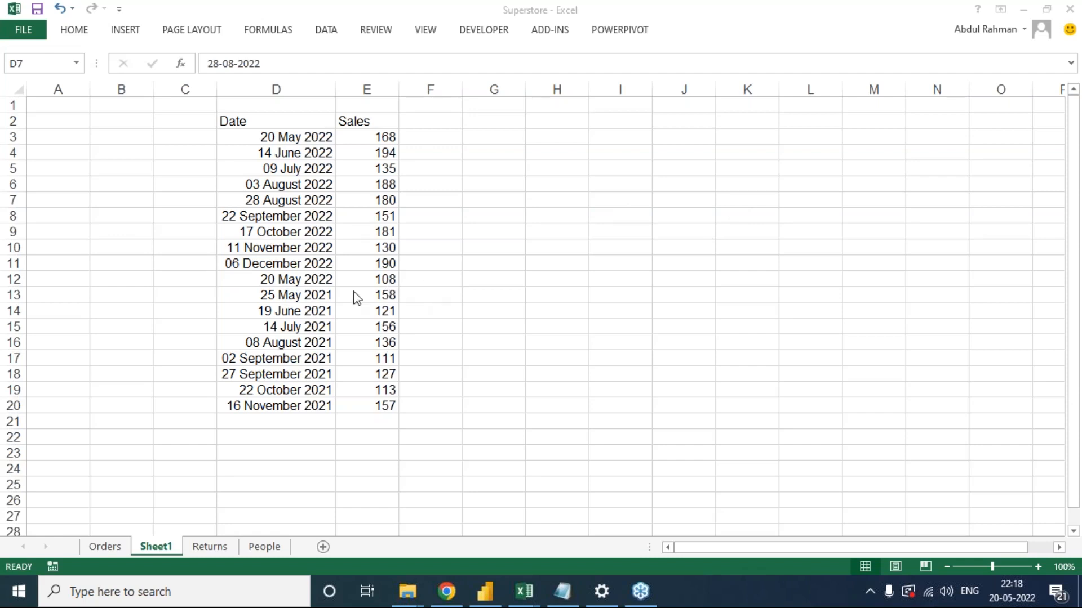
Change the first date in D3 to 20-05-2020.
click(306, 182)
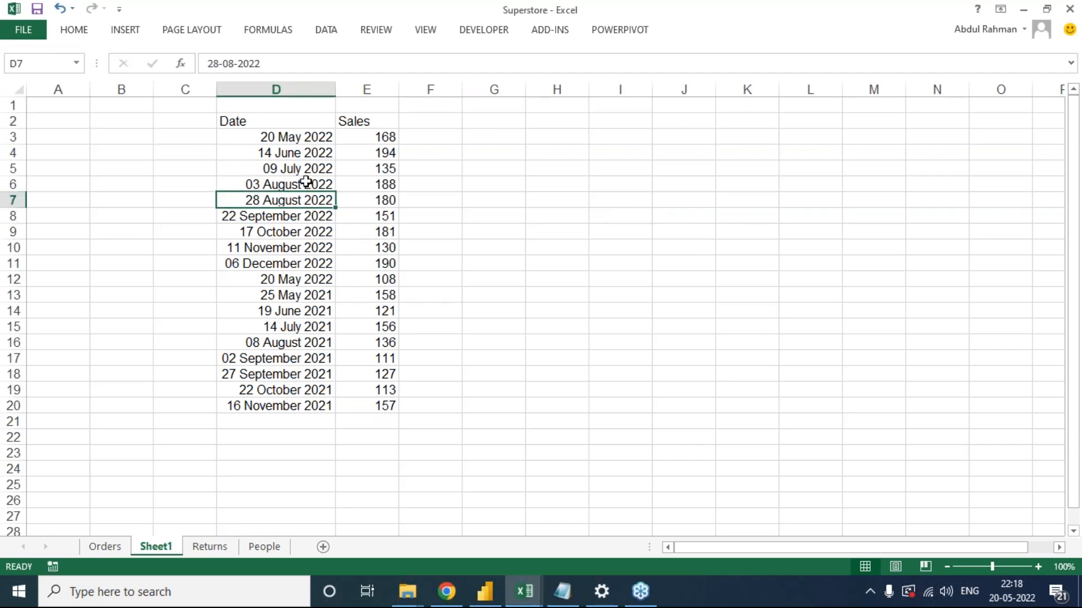
click(322, 137)
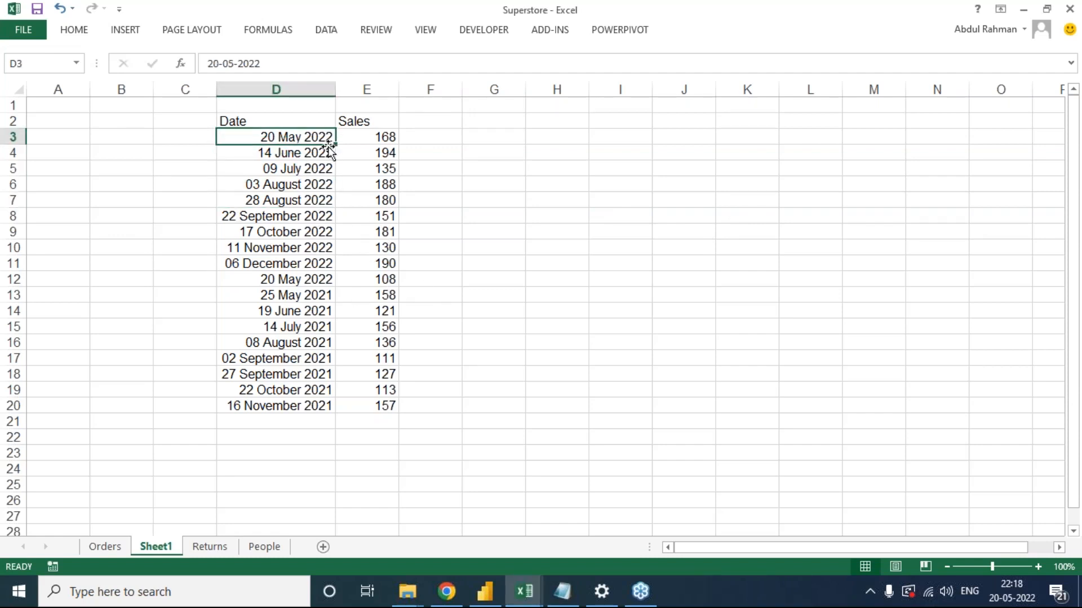
drag(258, 63, 451, 67)
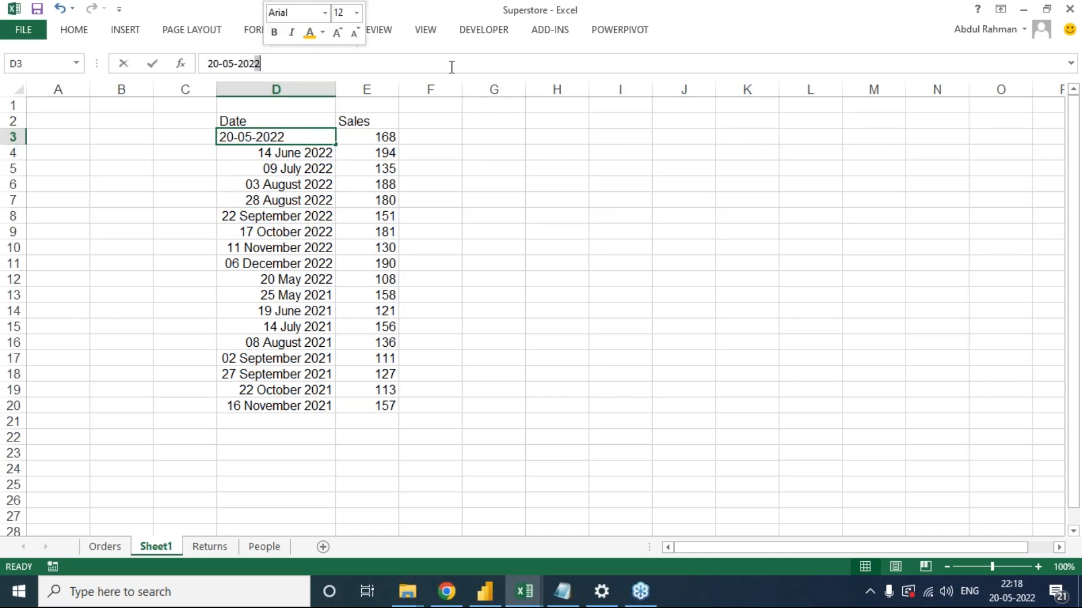
text(0)
key(ctrl+Return)
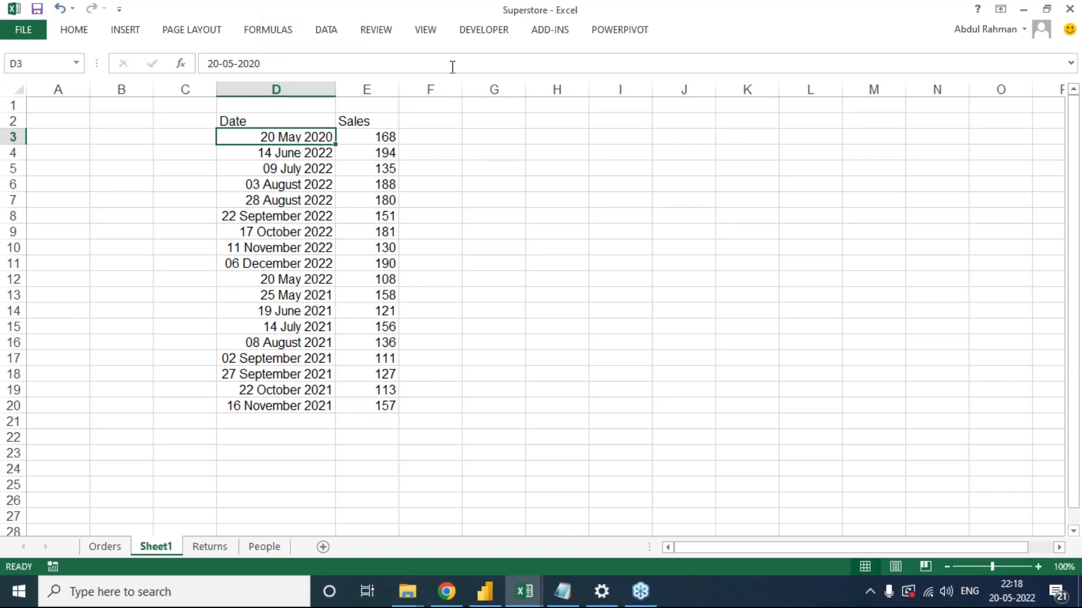
click(307, 151)
text(=)
key(Up)
key(shift+Down)
key(Escape)
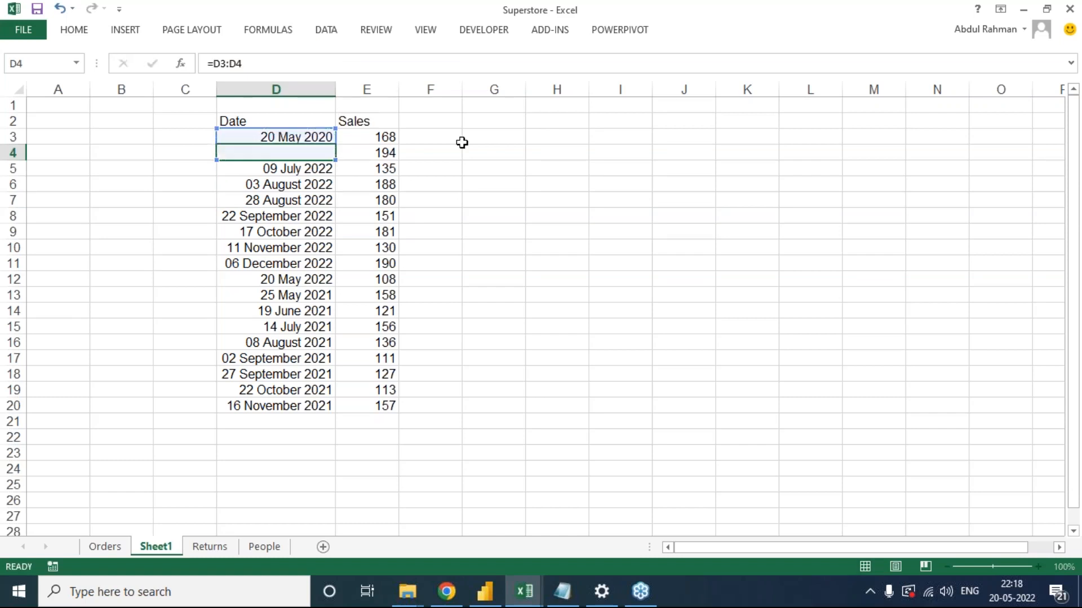
Replace the date in D4 with the formula =D3+31.
text(=)
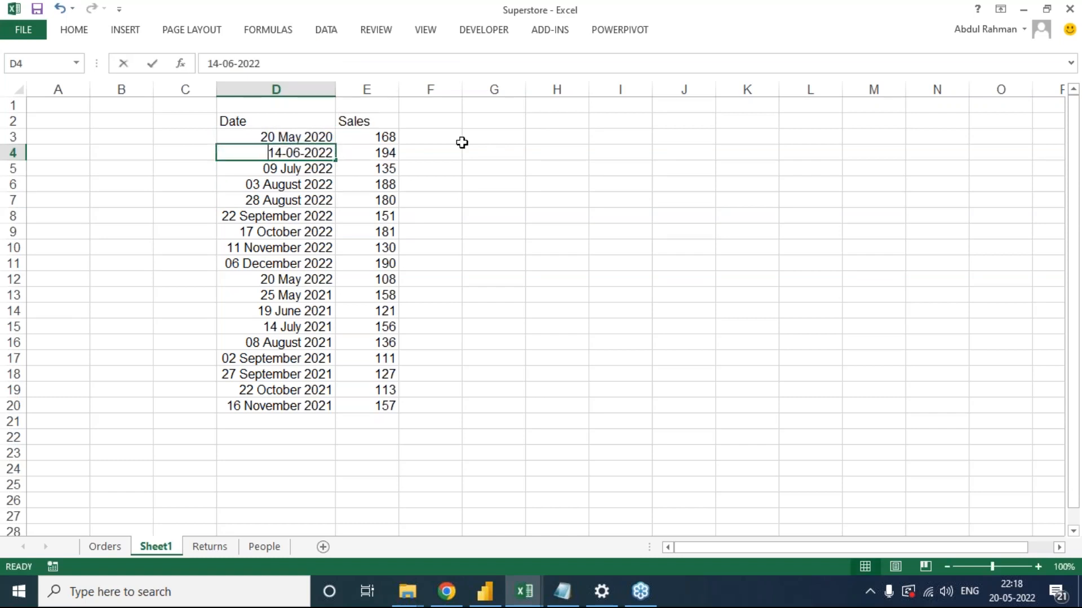
key(Up)
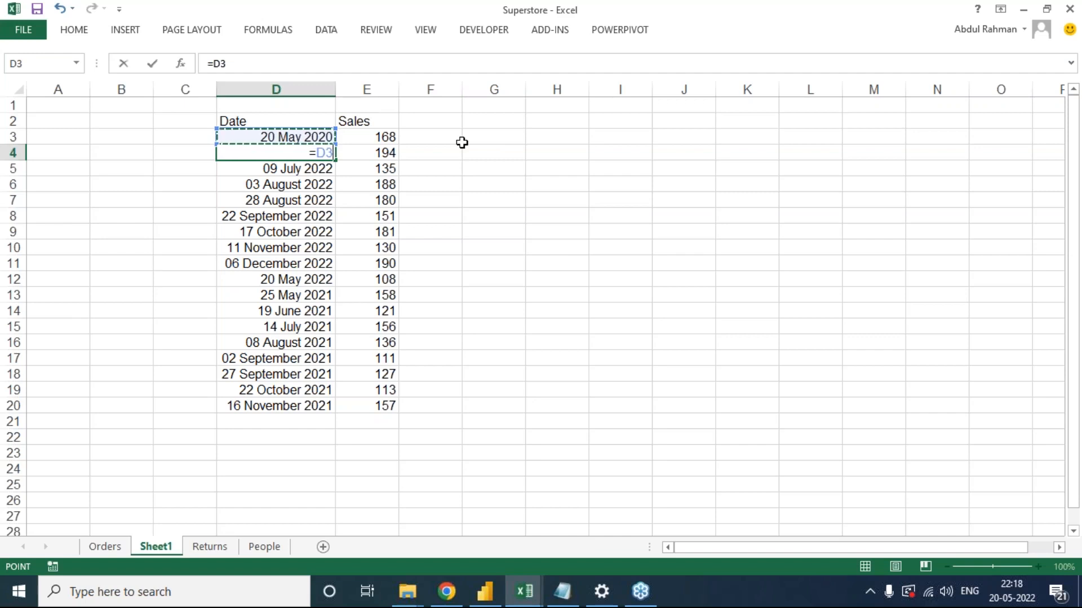
text(+31)
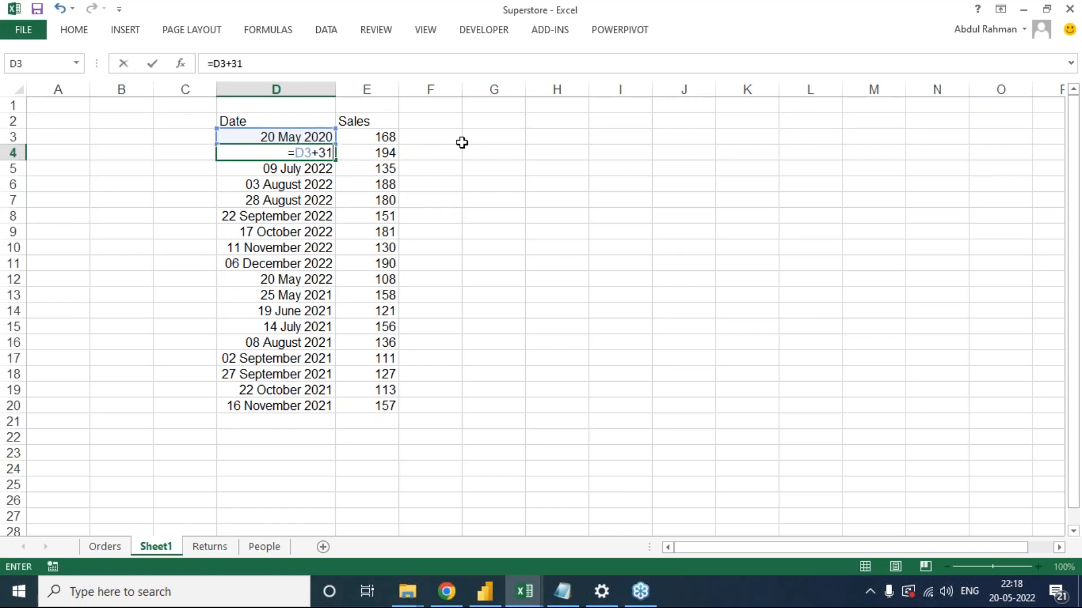
key(Up)
key(Down)
Fill the date formula from D4 down to D12.
key(shift+Down)
key(shift+Down)
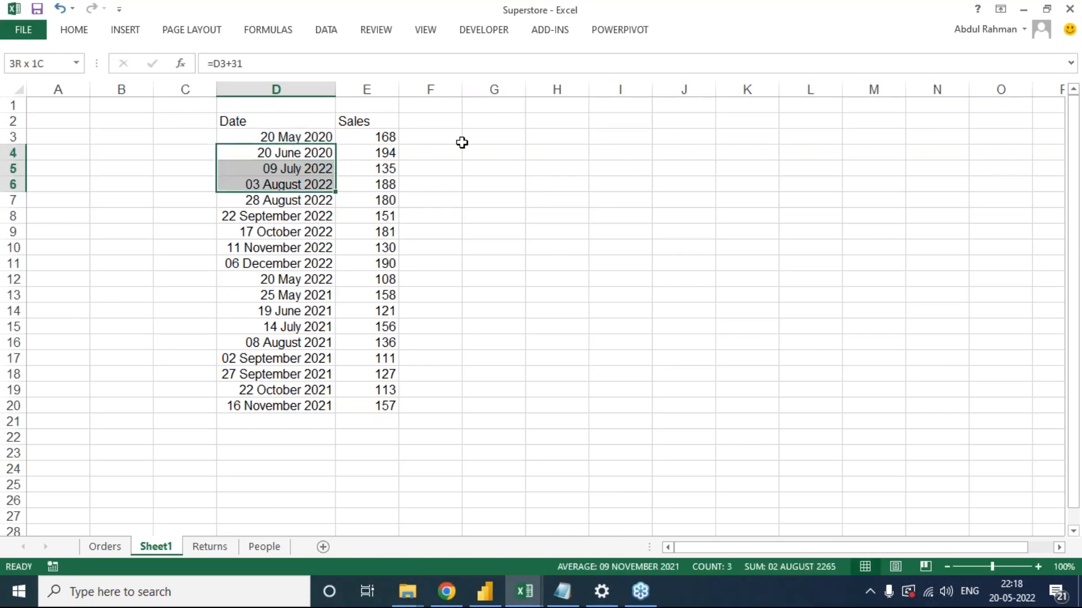
key(shift+Down)
key(shift+Down)
key(shift+Down)
key(shift+Down)
key(shift+Down)
key(shift+Down)
key(ctrl+d)
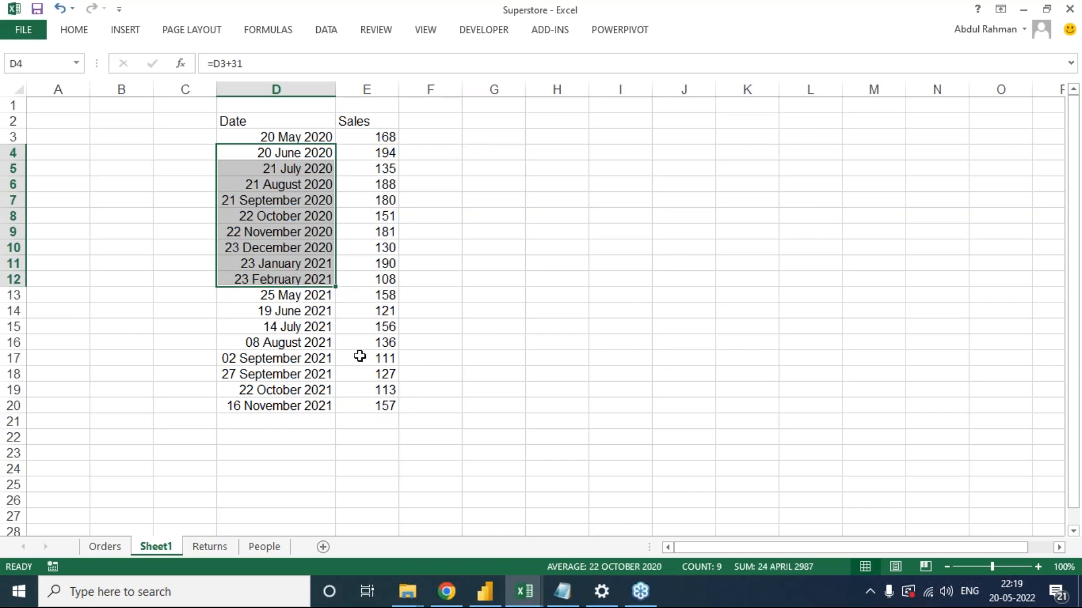
Enter the year 2022 in cell B4, beside the date table.
click(376, 332)
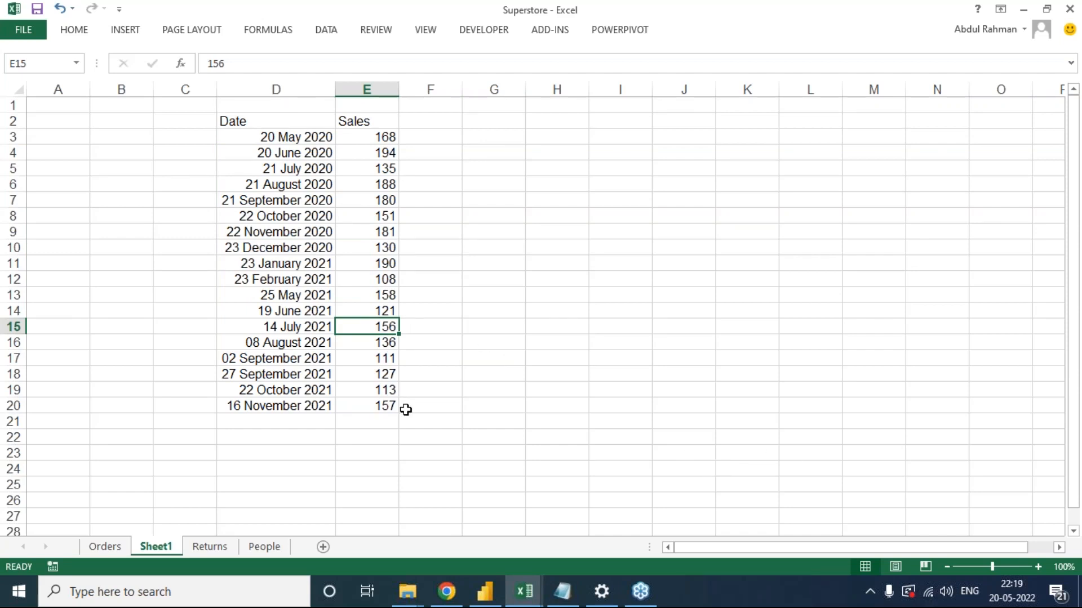
click(309, 418)
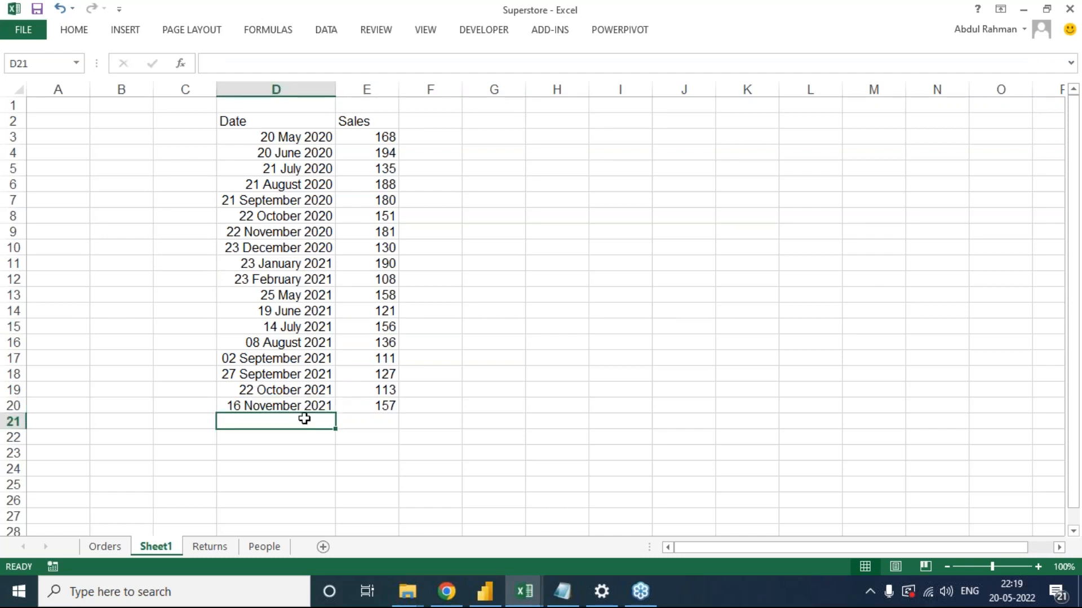
click(119, 152)
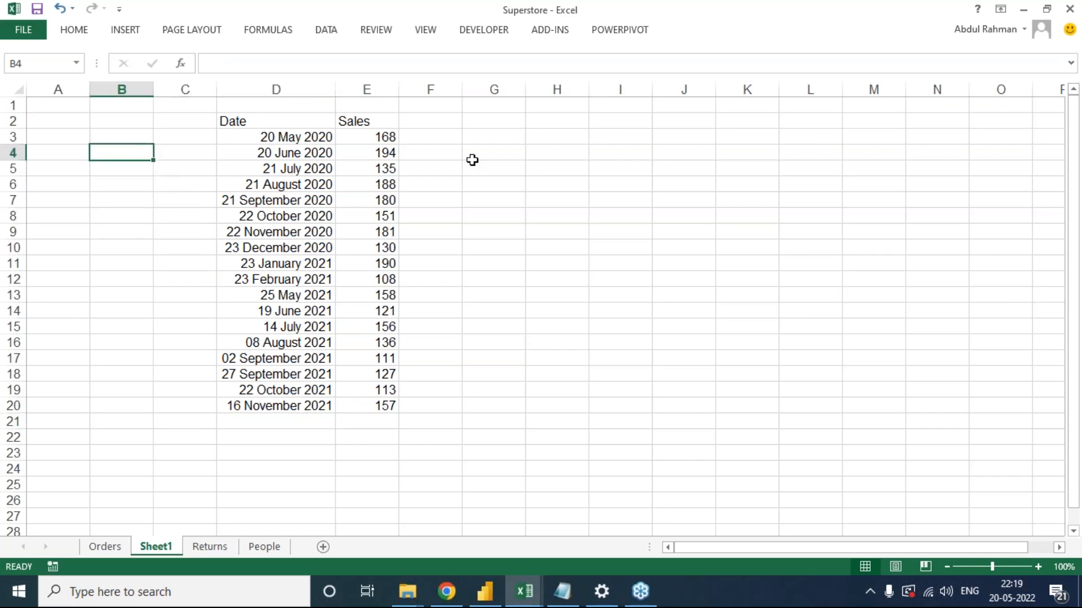
text(2022)
key(Return)
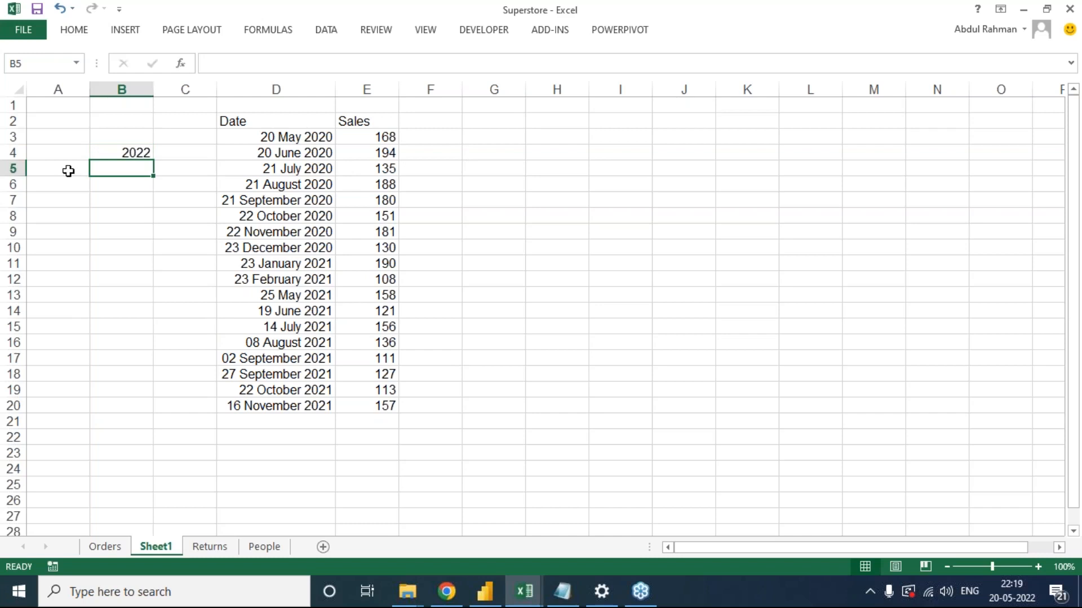
Enter the label TOTALYEARTODATE in cell F1.
click(441, 105)
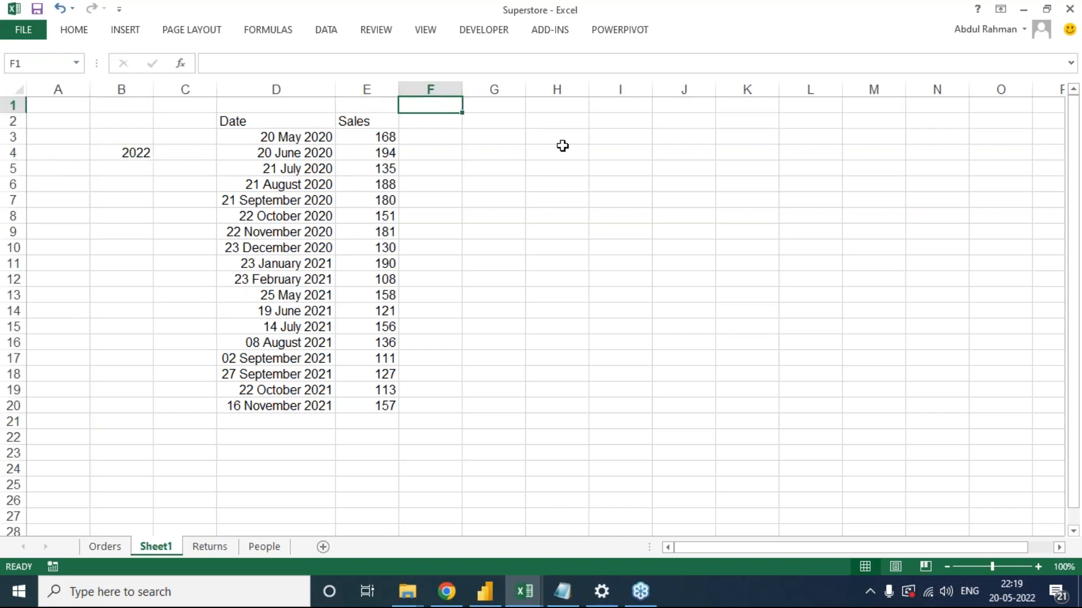
text(YOTALYTD)
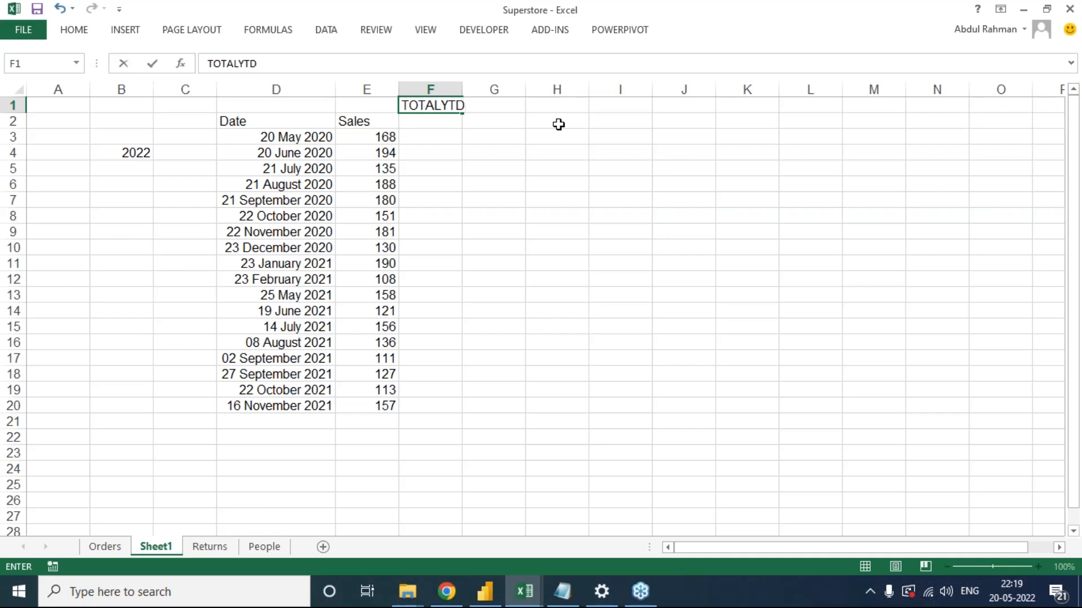
text(EARTODATE)
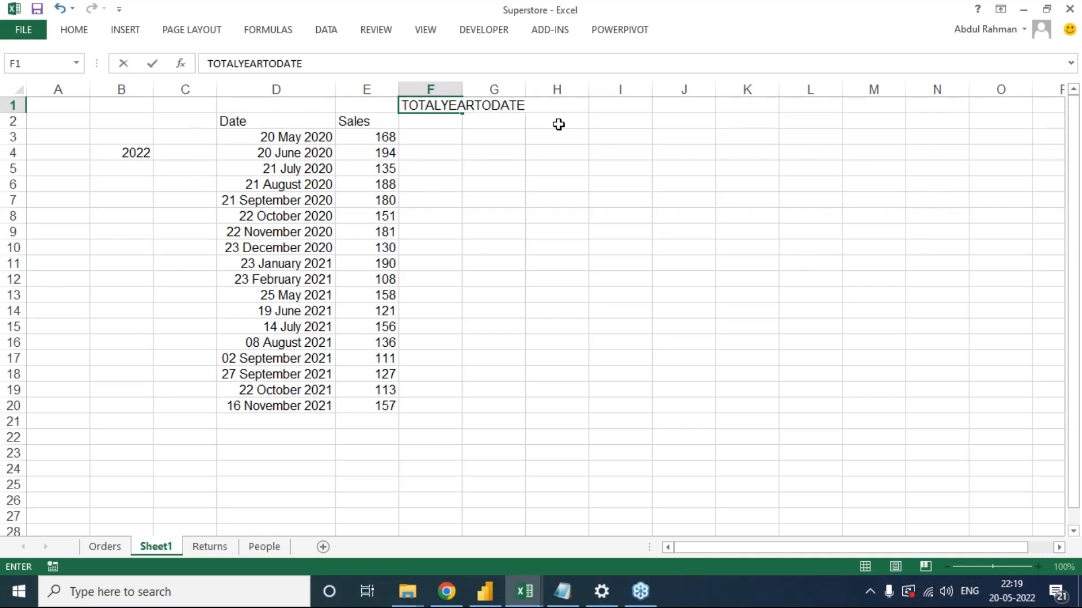
key(Tab)
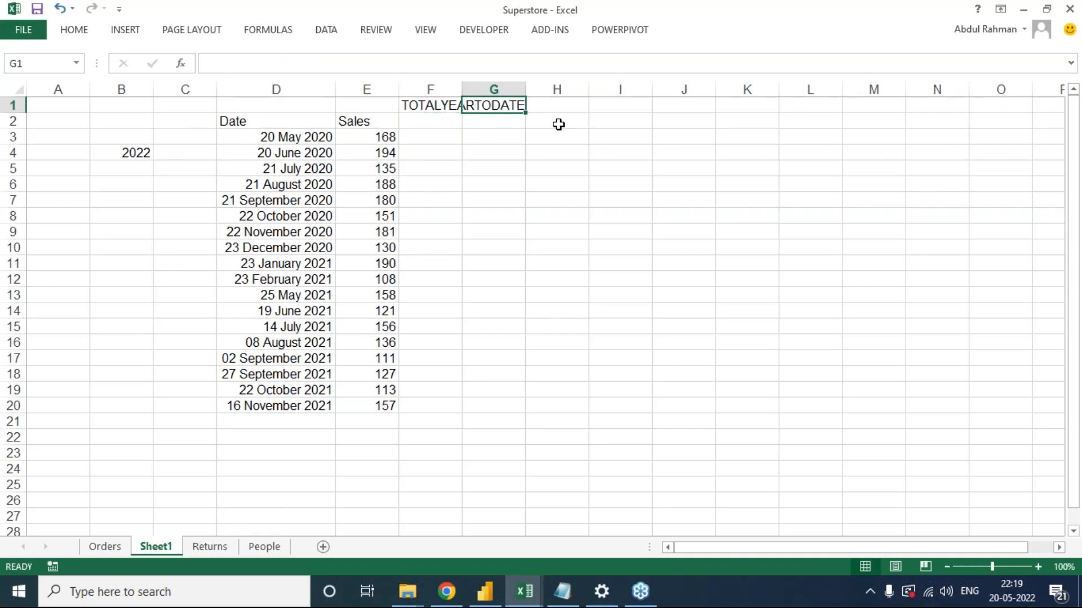
Enter the label TOTALYTD in cell G1, widen column G and make the label bold.
text(TO)
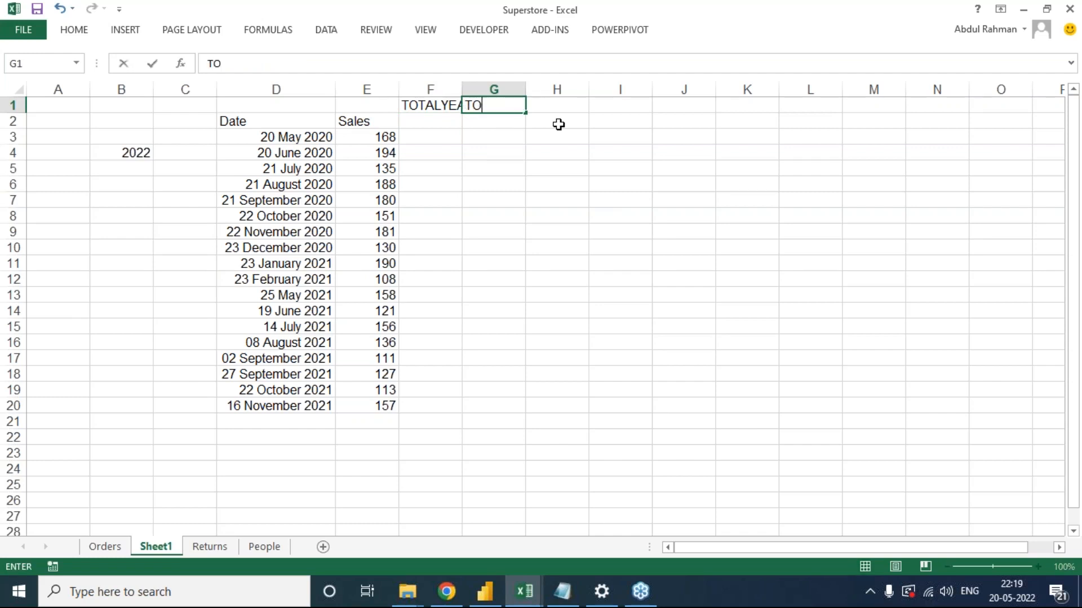
text(TAYLYTD)
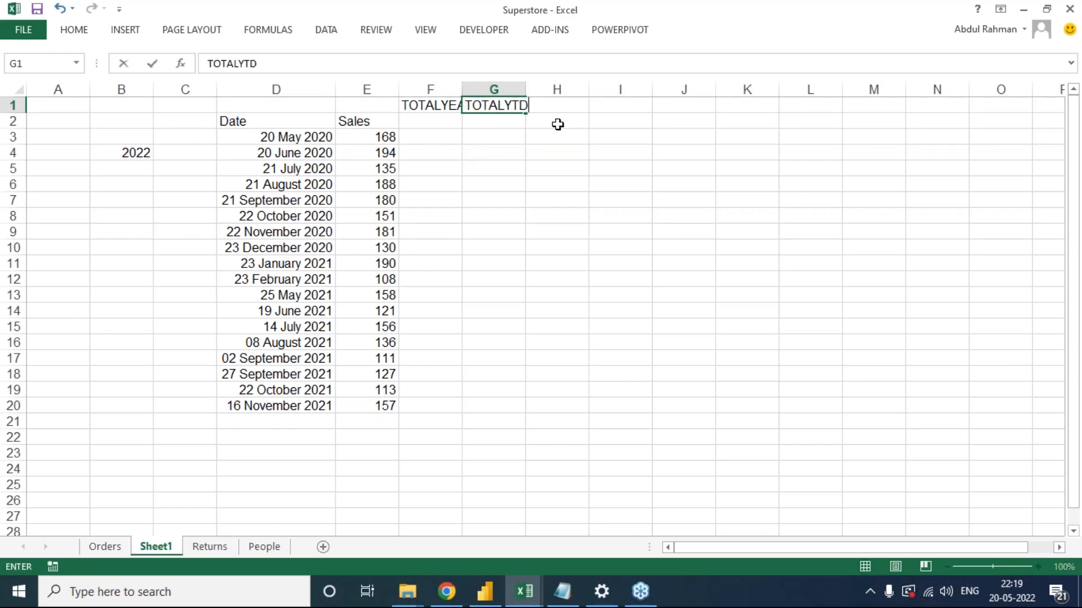
key(ctrl+Return)
drag(525, 96, 561, 96)
key(ctrl+b)
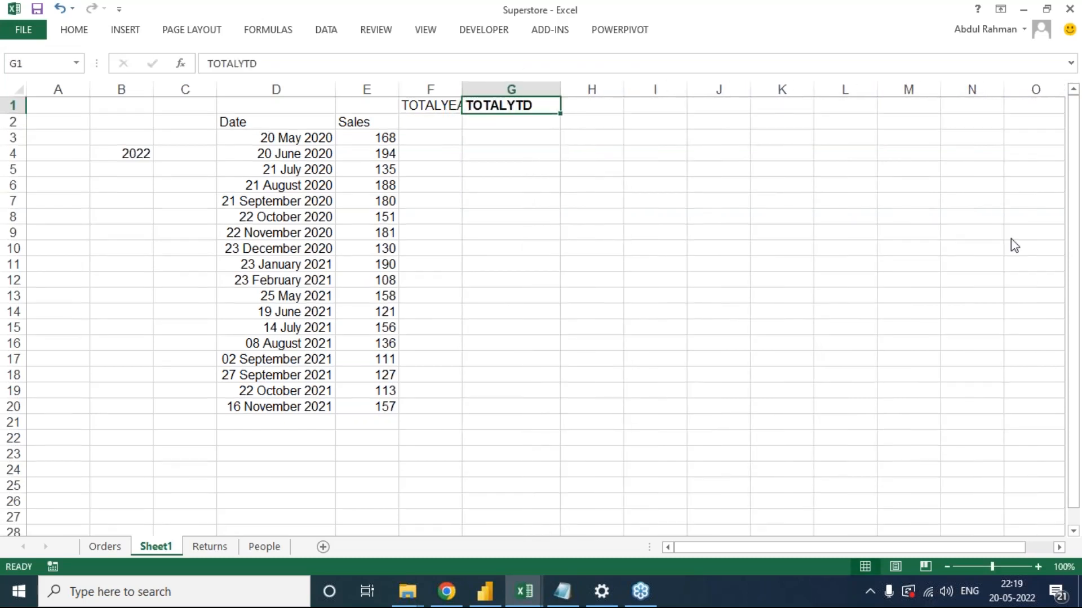
Enter the note CURRENT YEAR 2021 in cell H1 and fit column H to its text.
drag(290, 137, 302, 408)
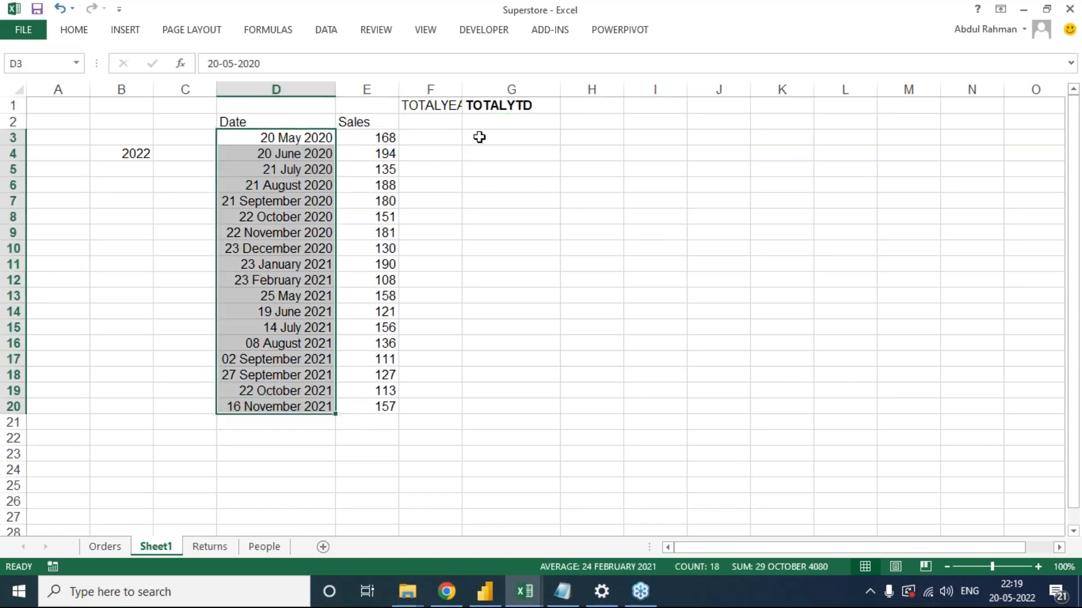
click(582, 106)
click(302, 142)
drag(303, 142, 282, 407)
click(602, 91)
click(596, 109)
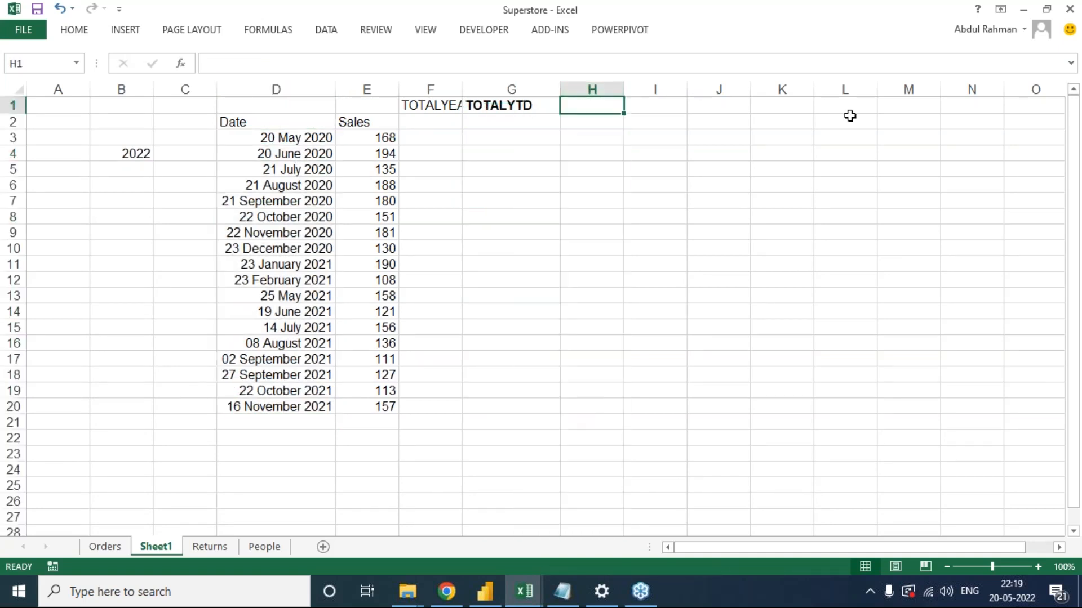
text(CURRENT YEAR 2021)
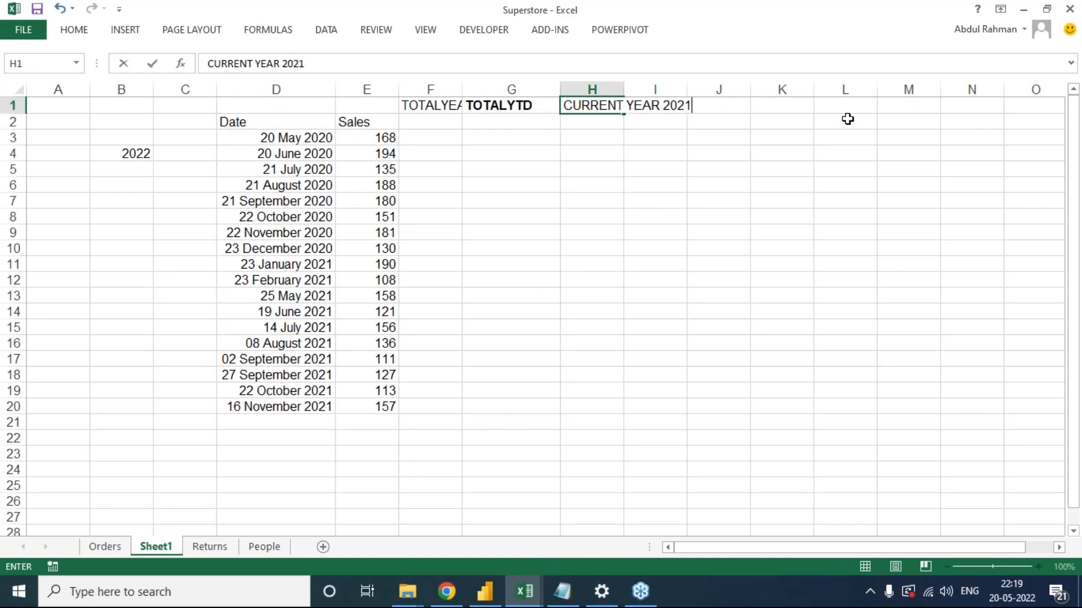
key(Return)
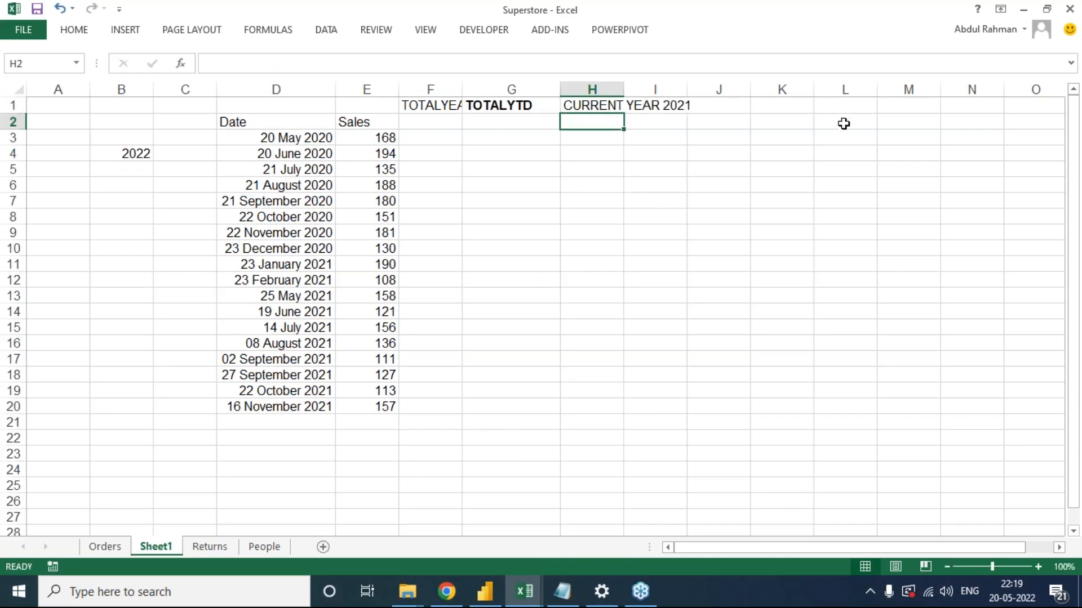
double_click(624, 89)
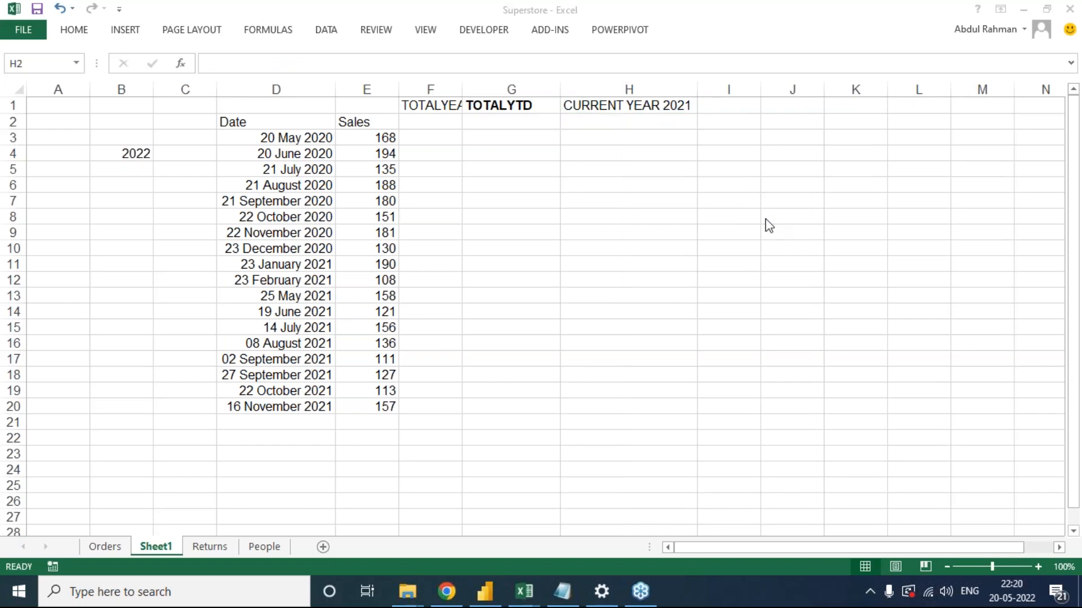
Review the date column D3:D20 and enter the note CURRENT MONTH NOV in cell H2.
drag(293, 140, 299, 406)
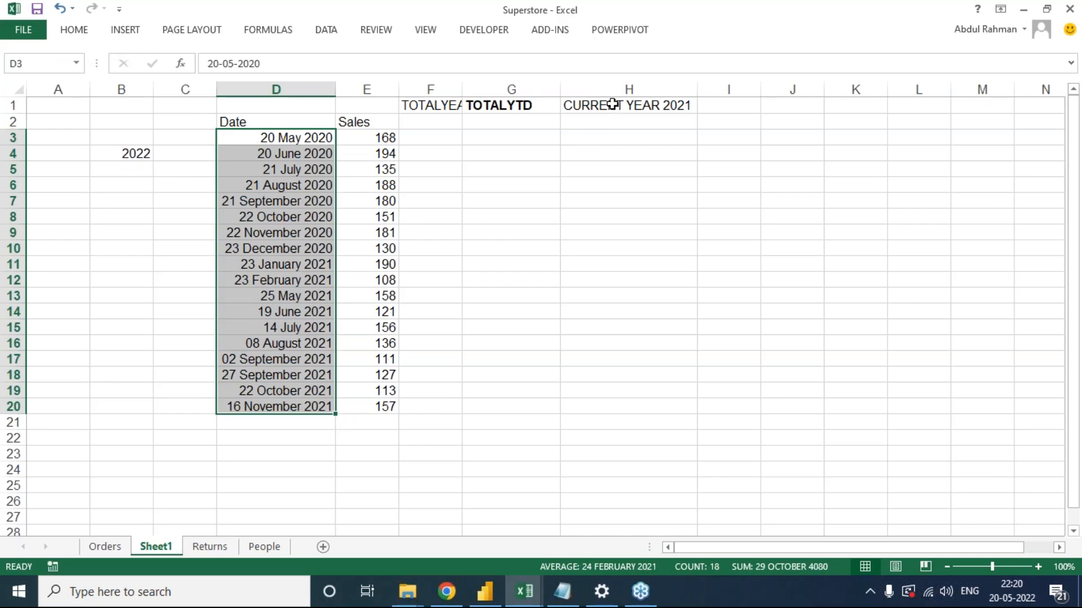
mouse_move(613, 104)
mouse_down()
mouse_move(490, 178)
mouse_move(614, 104)
mouse_up()
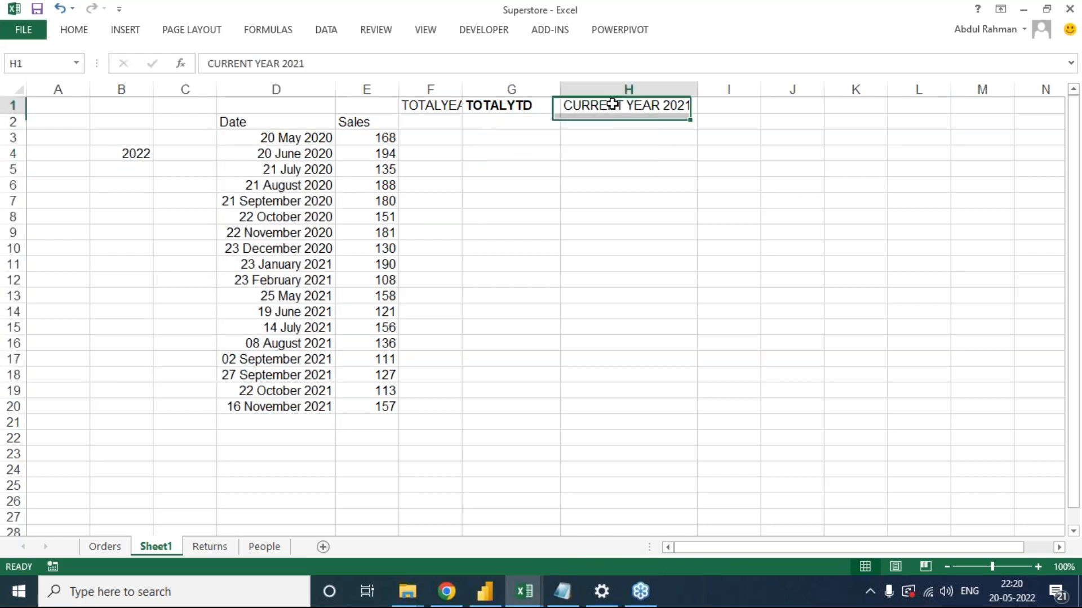
click(291, 139)
drag(291, 153, 281, 407)
click(840, 343)
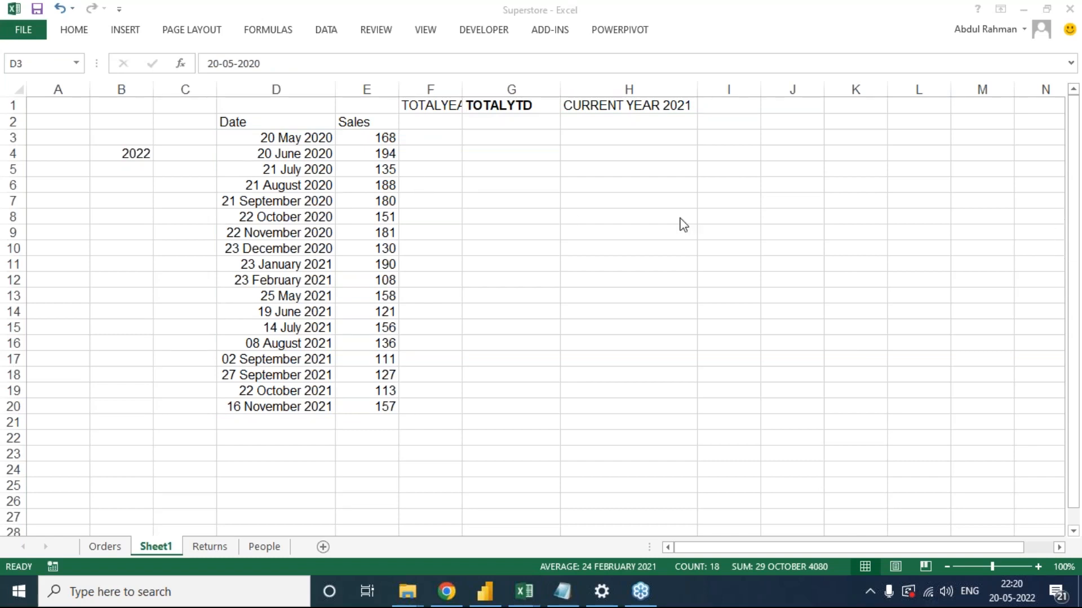
click(587, 121)
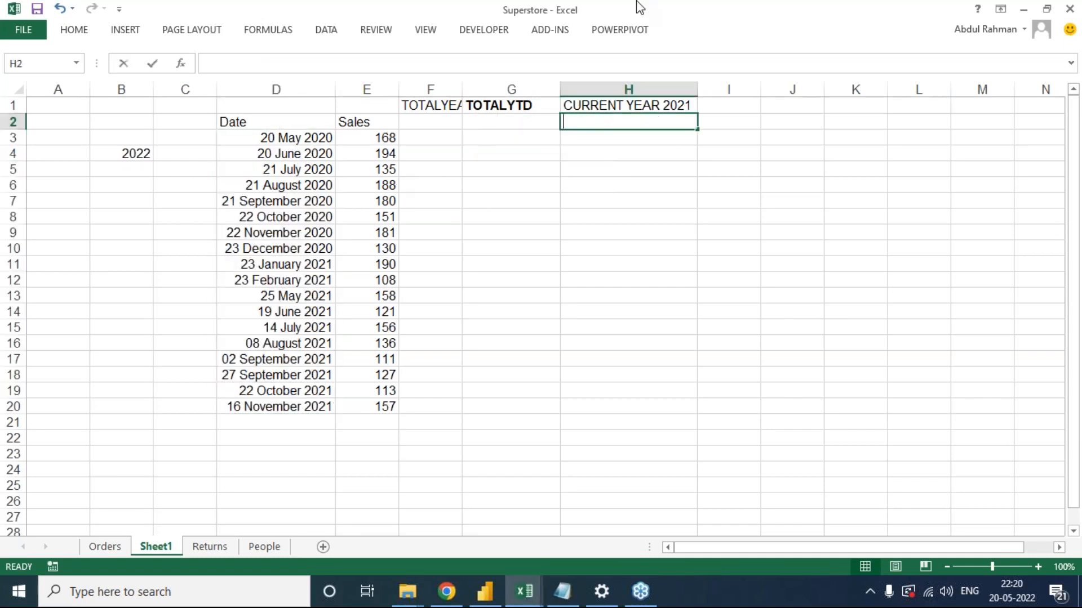
text(CURRENT MONTH NOV)
key(Return)
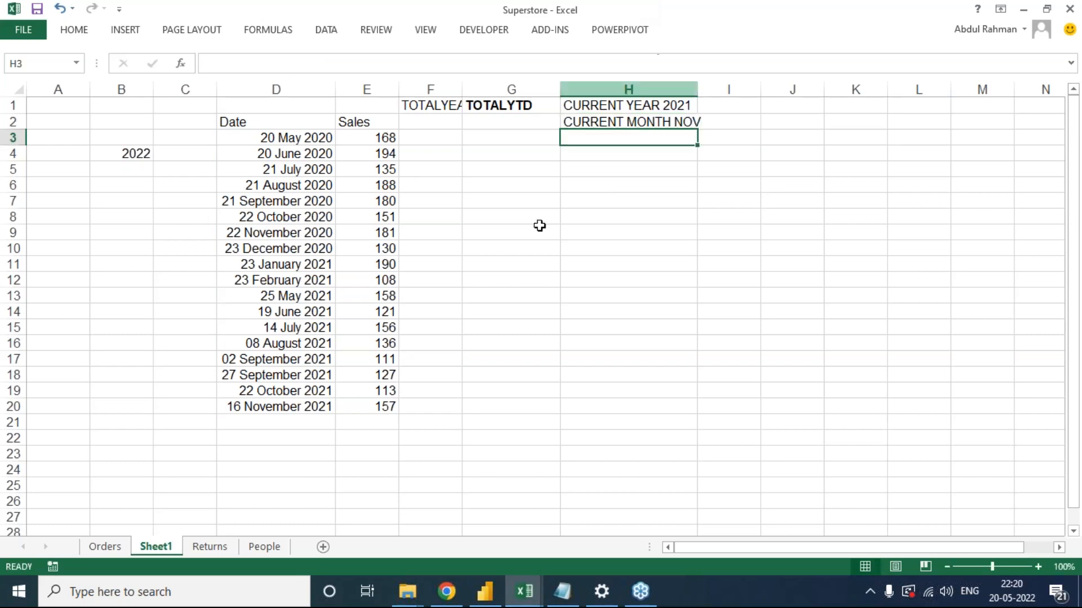
Enter the note CURRENT QUARTER Q4 in cell H3 and widen column H to fit it.
drag(314, 141, 293, 407)
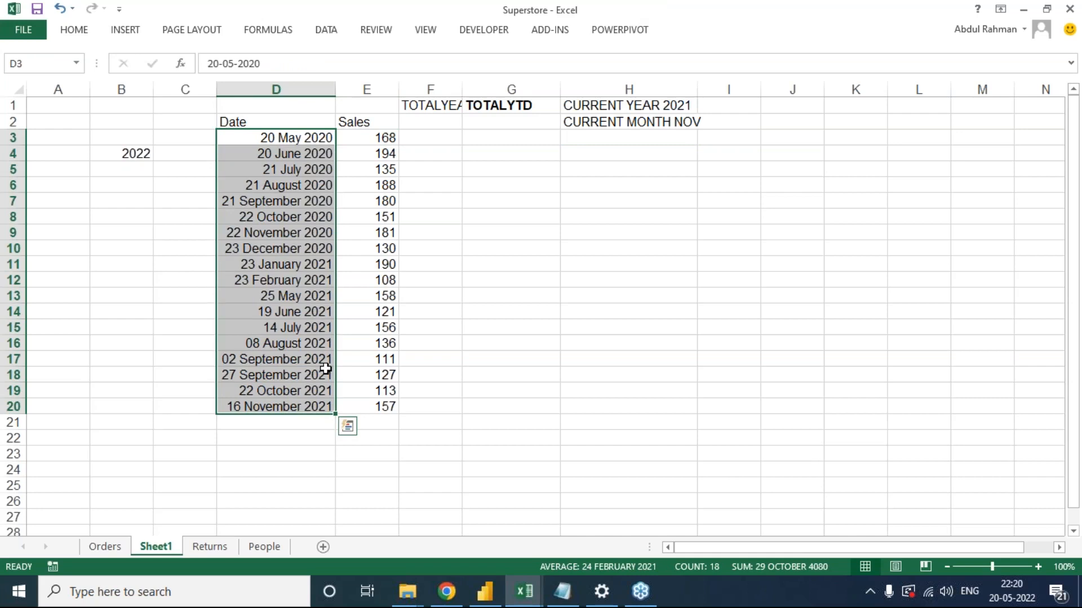
click(270, 406)
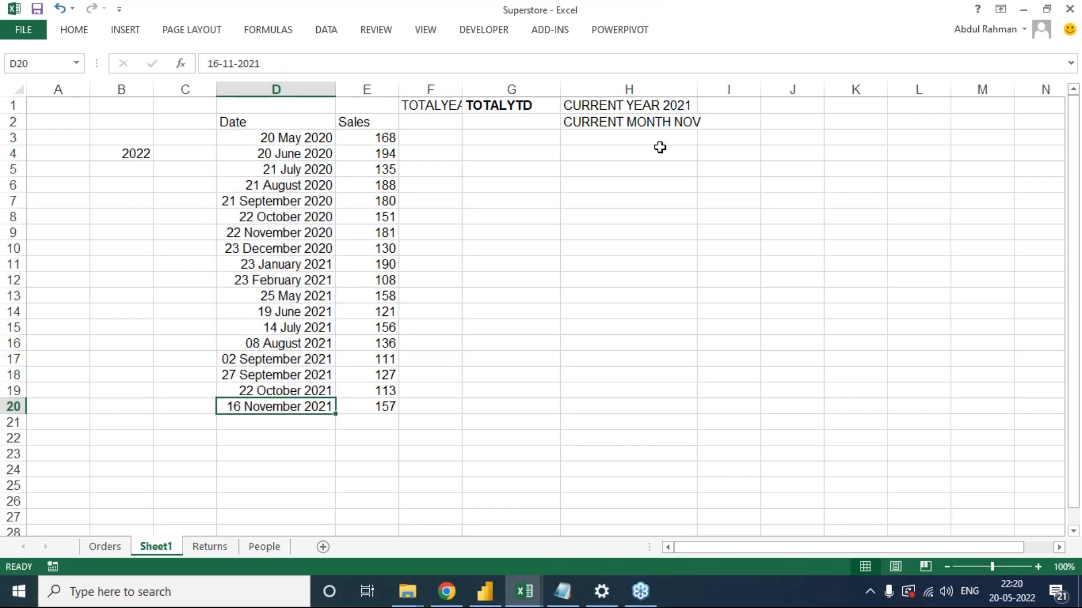
click(632, 138)
text(Q)
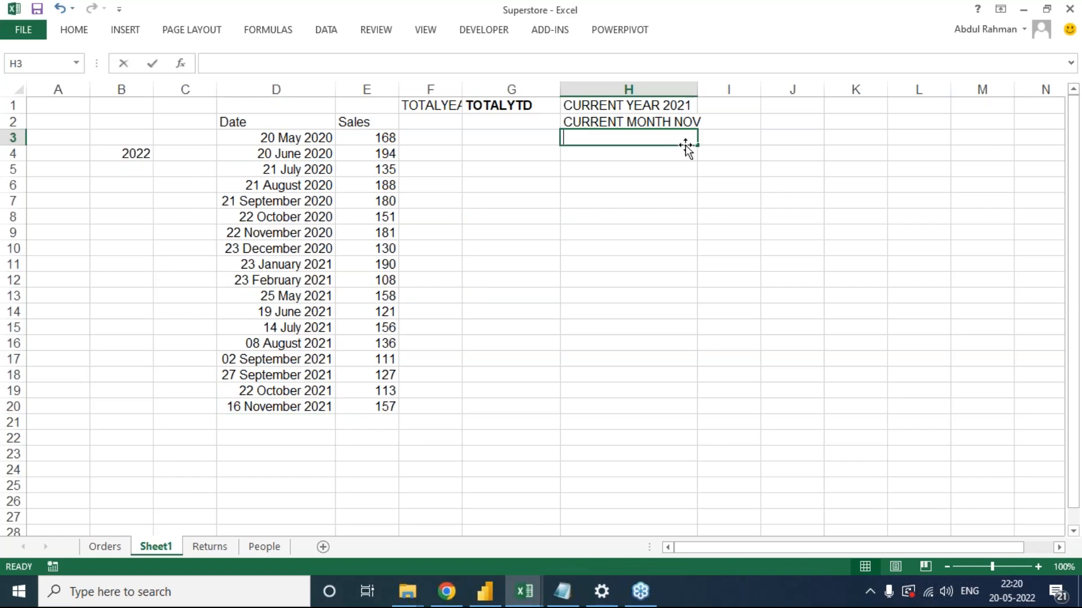
text(CURRENT Q)
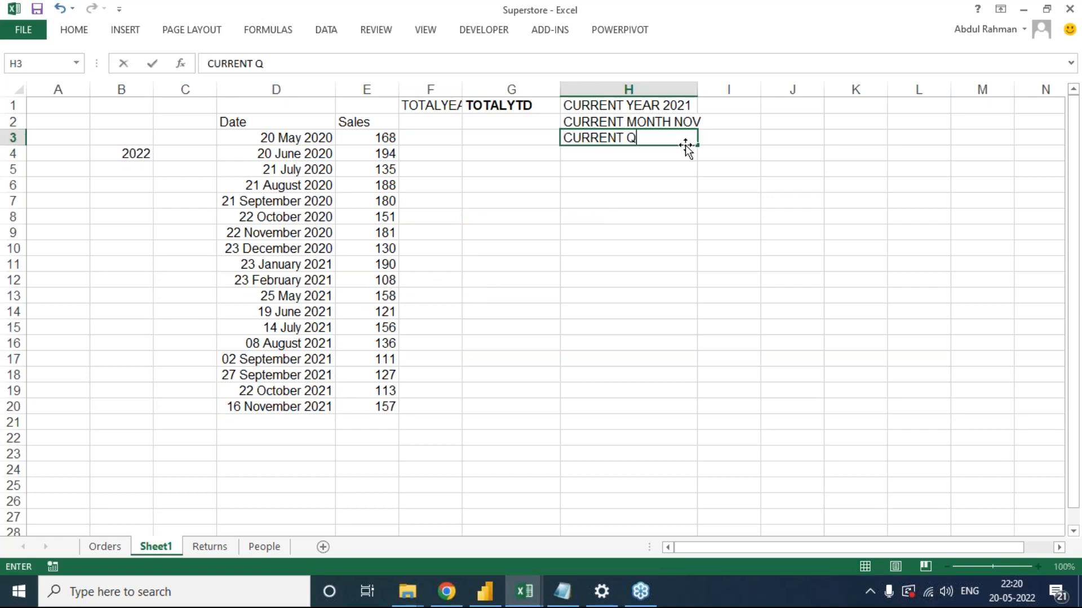
text(UARTER Q4)
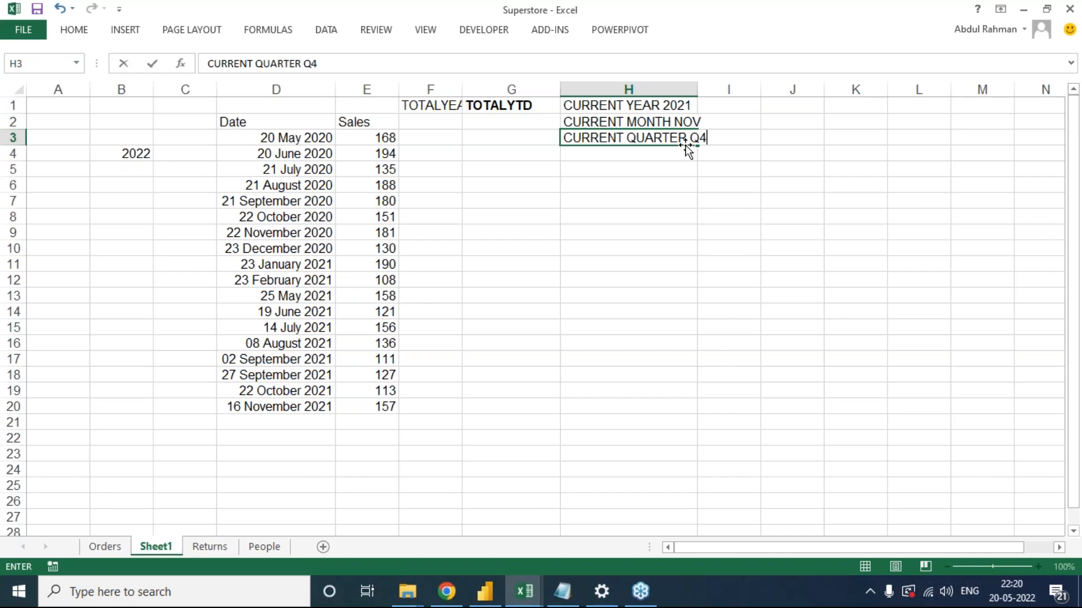
key(Return)
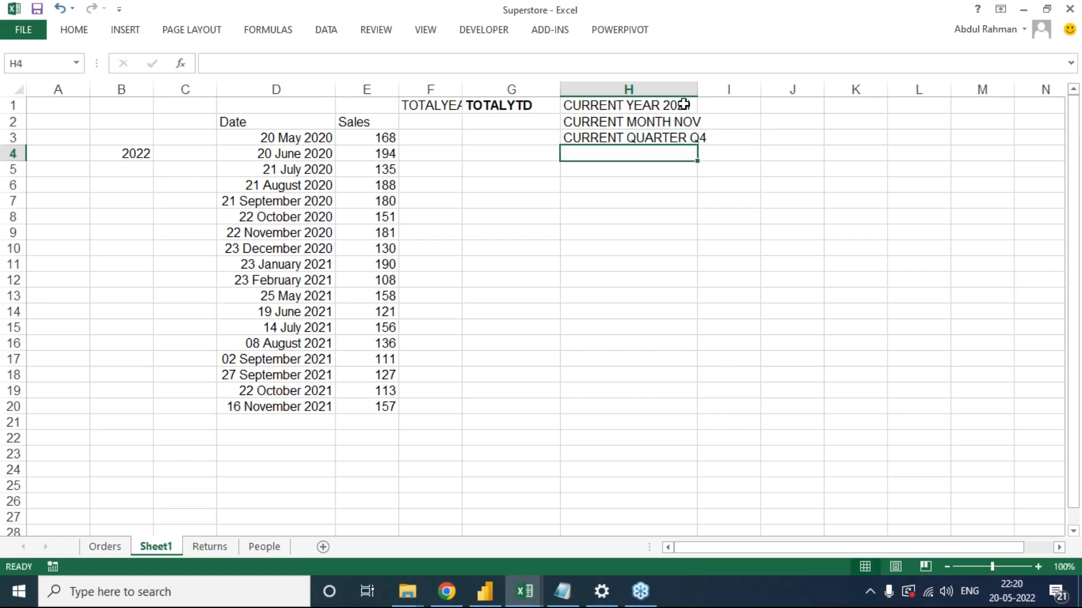
drag(697, 86, 737, 102)
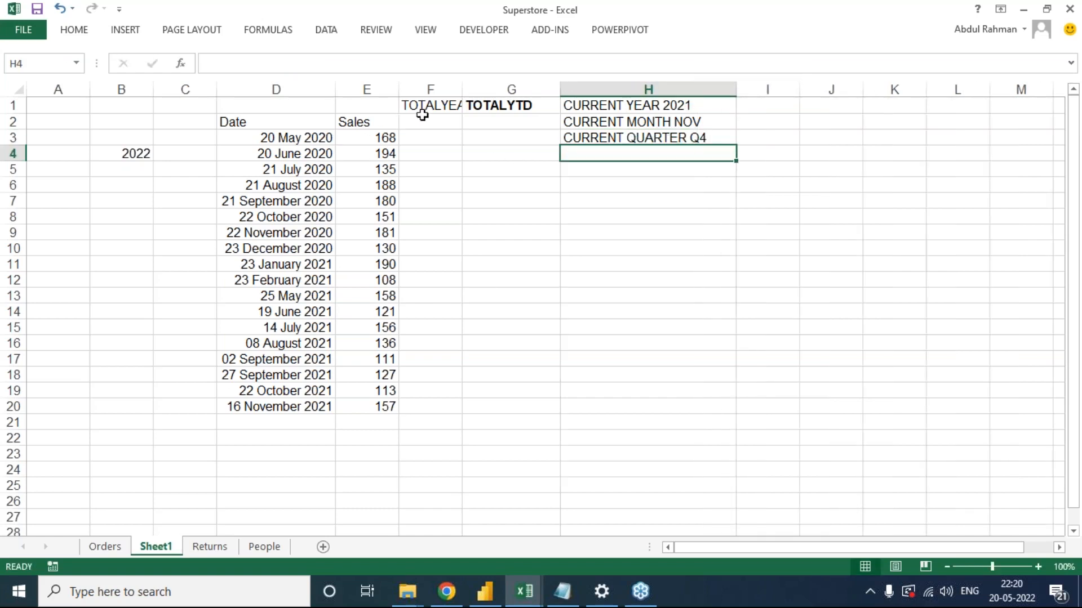
Enter the labels TOTALMTD in cell G2 and TOTALQTD in cell G3.
click(473, 107)
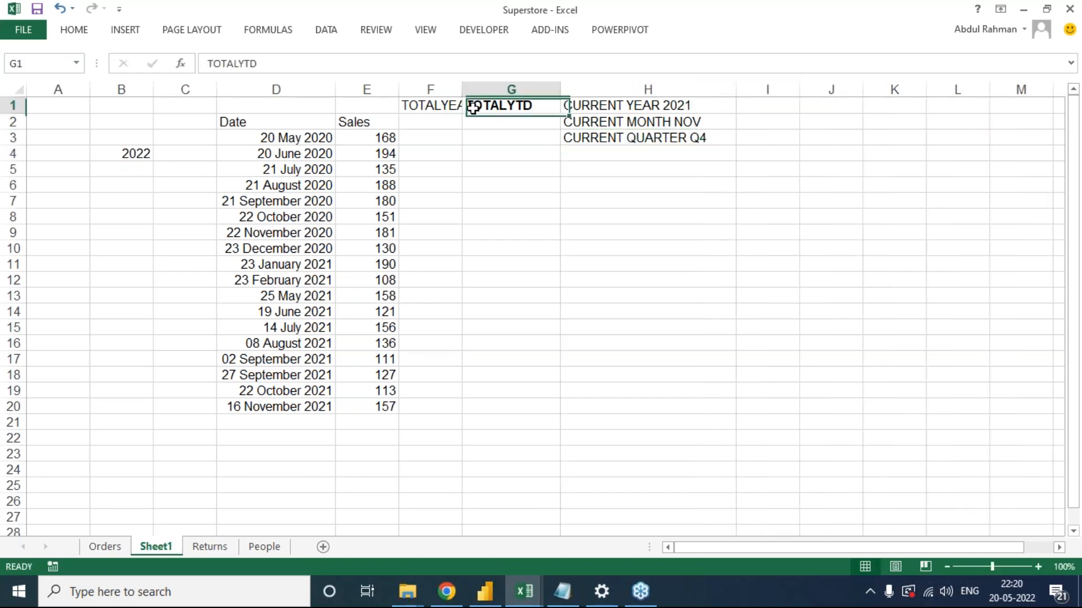
click(580, 84)
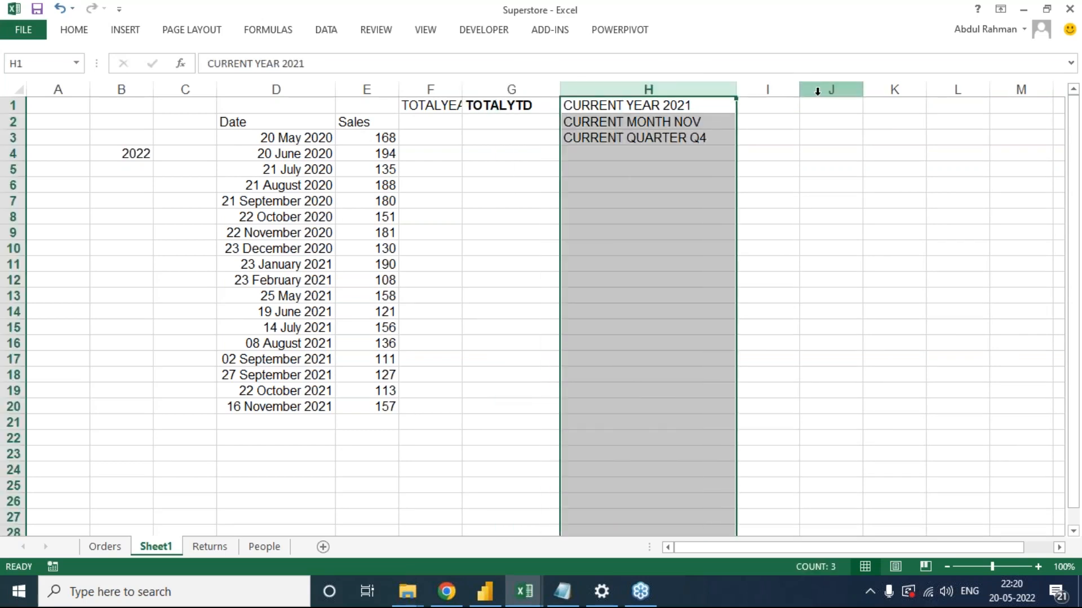
key(Left)
key(Down)
text(TOTAY)
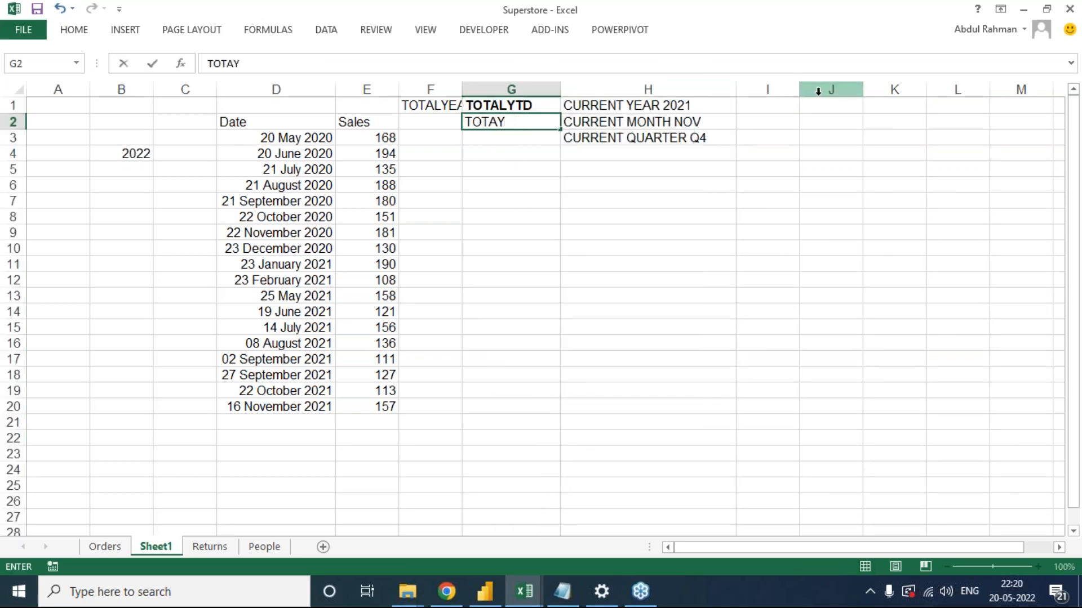
key(BackSpace)
text(LMTD)
key(Return)
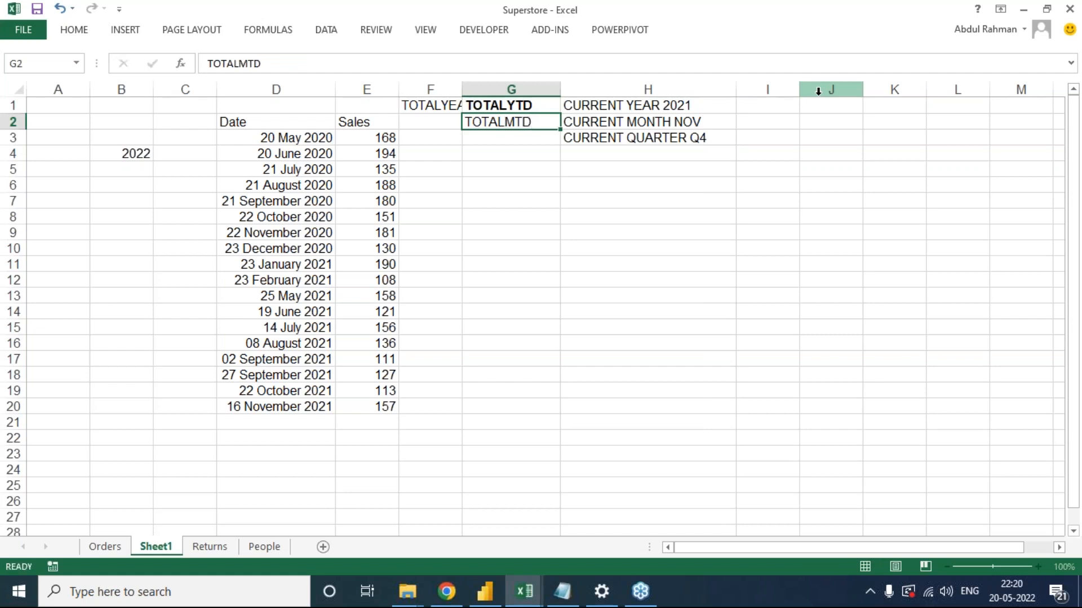
text(TOTALQTD)
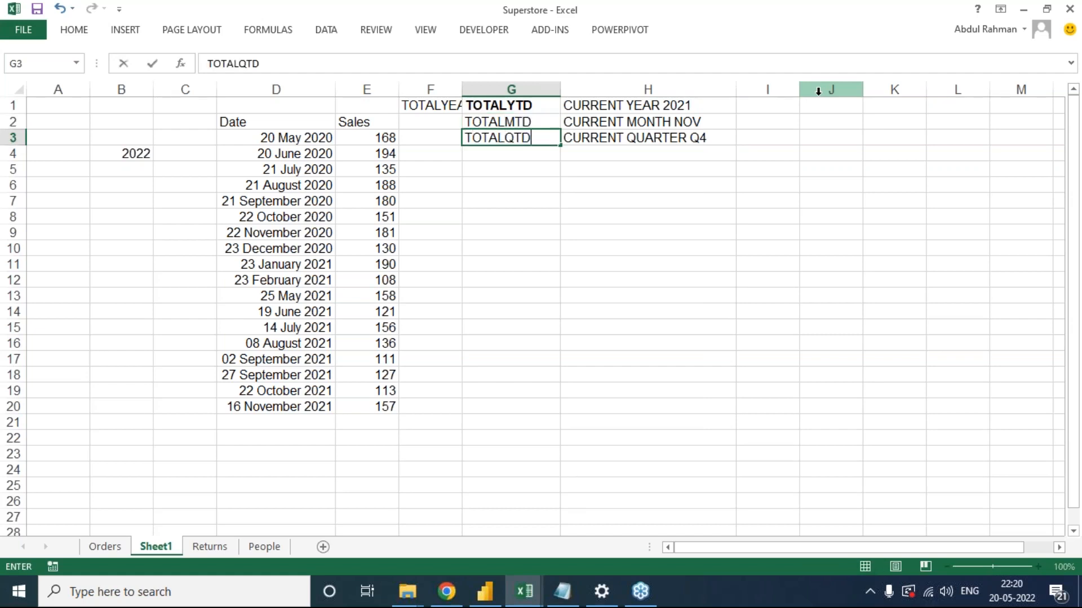
key(Return)
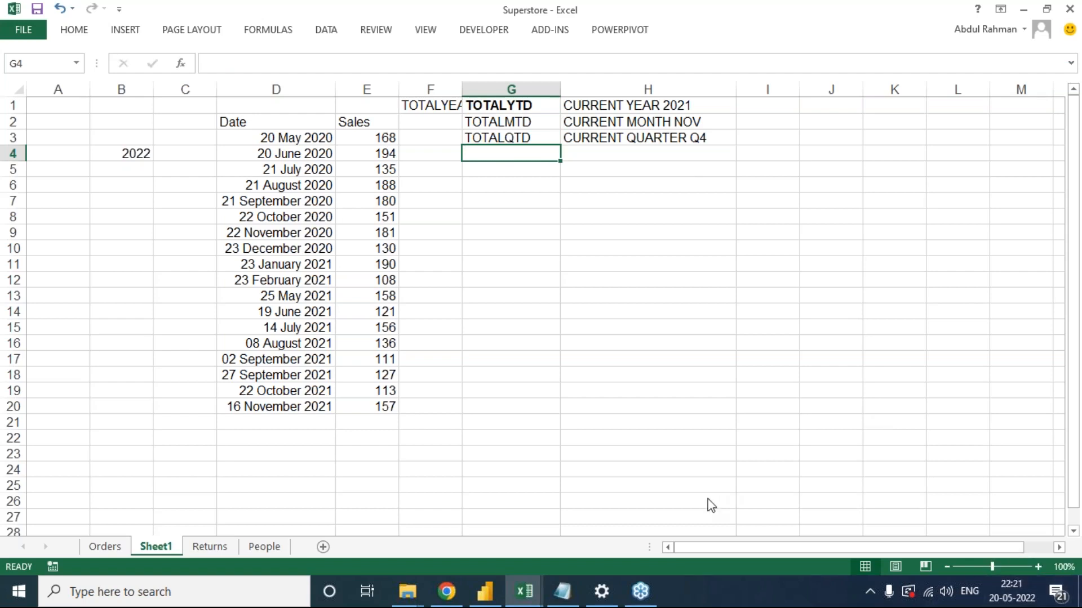
Highlight the 2021 sales values in E11:E20 with a yellow fill.
drag(285, 137, 284, 407)
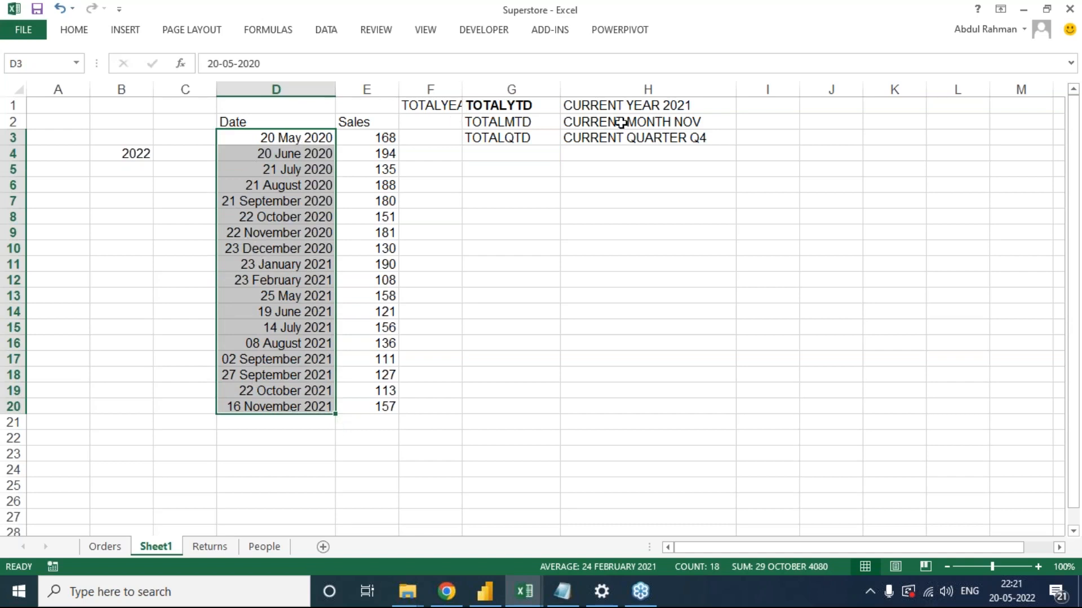
click(665, 136)
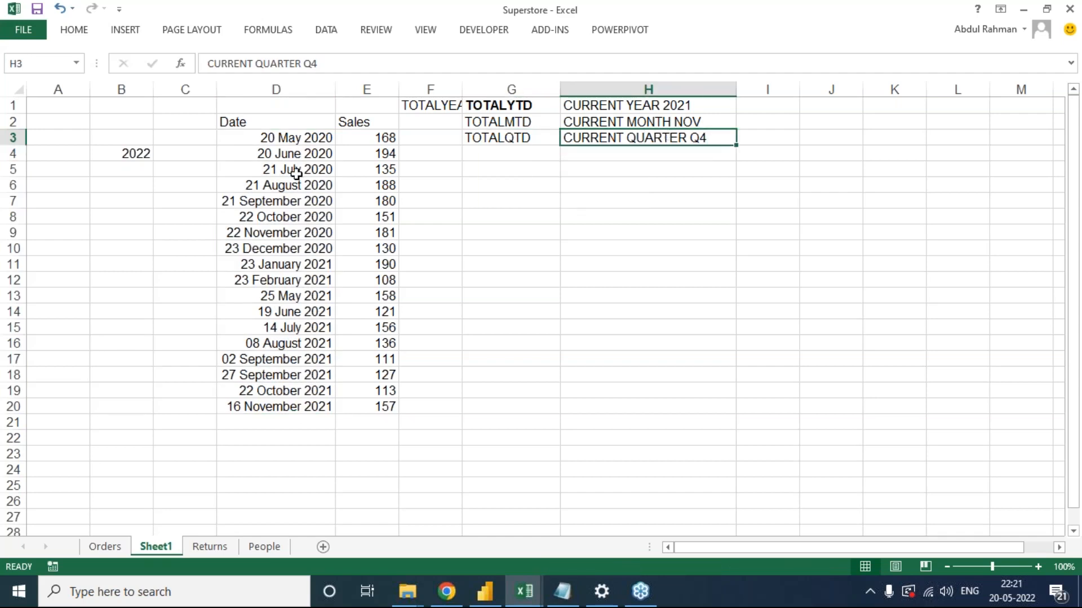
drag(299, 140, 348, 394)
click(348, 394)
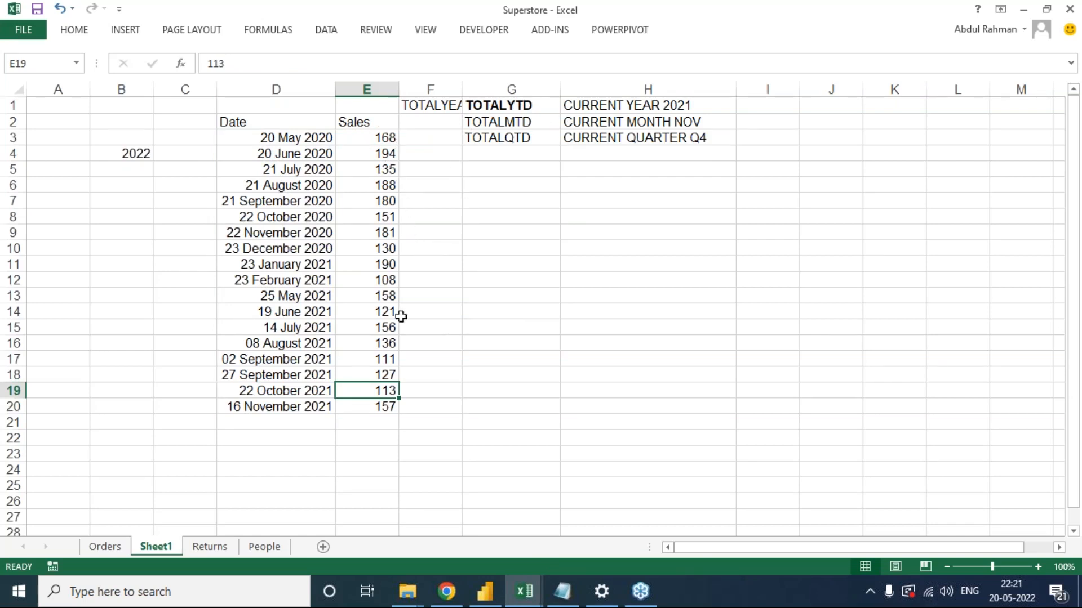
click(627, 107)
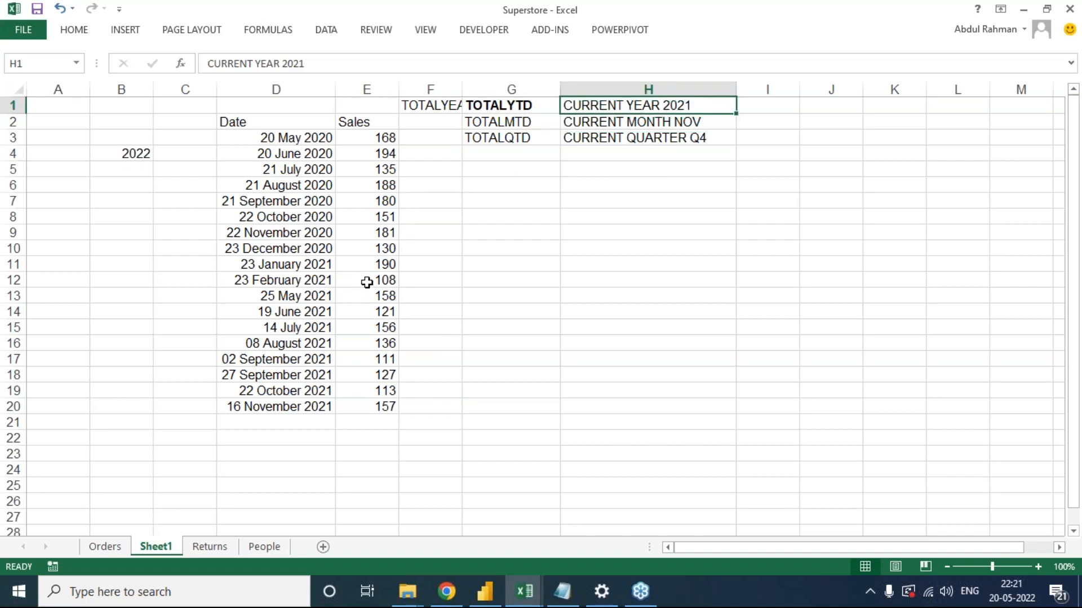
drag(391, 264, 383, 406)
click(88, 33)
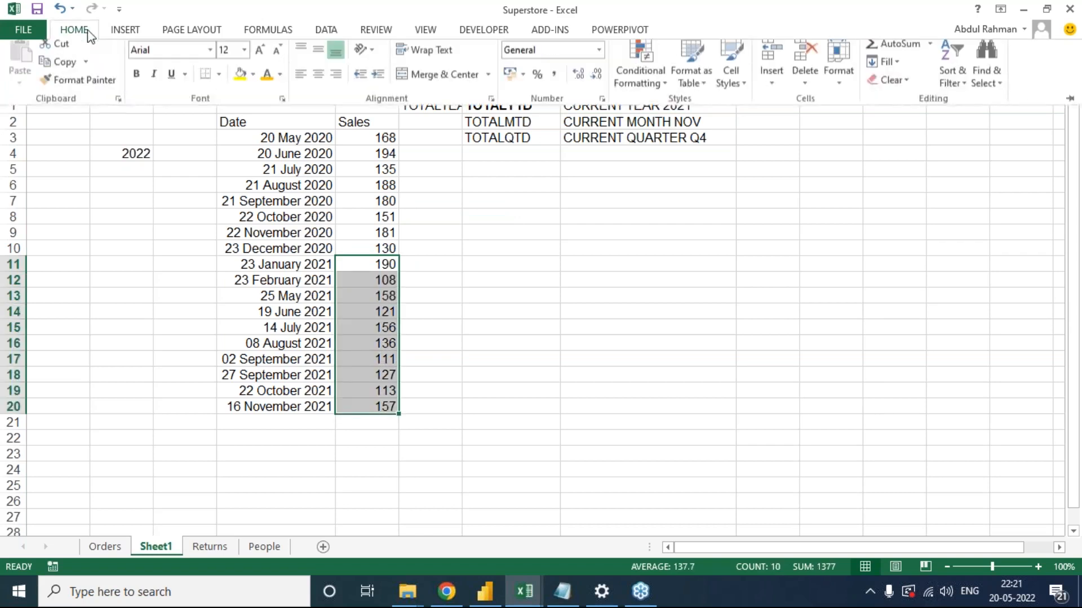
click(240, 82)
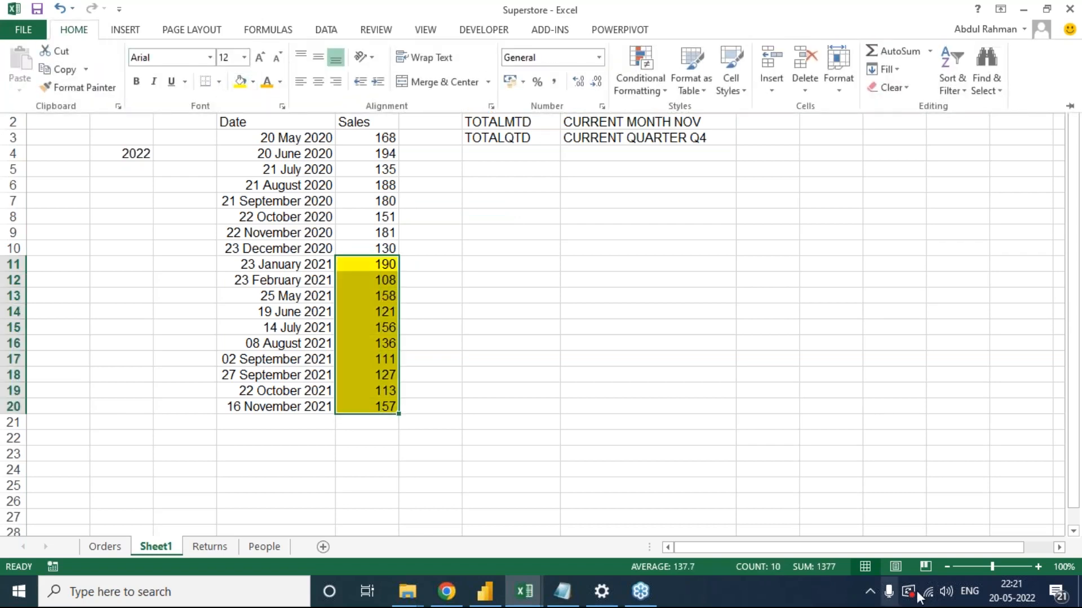
click(617, 195)
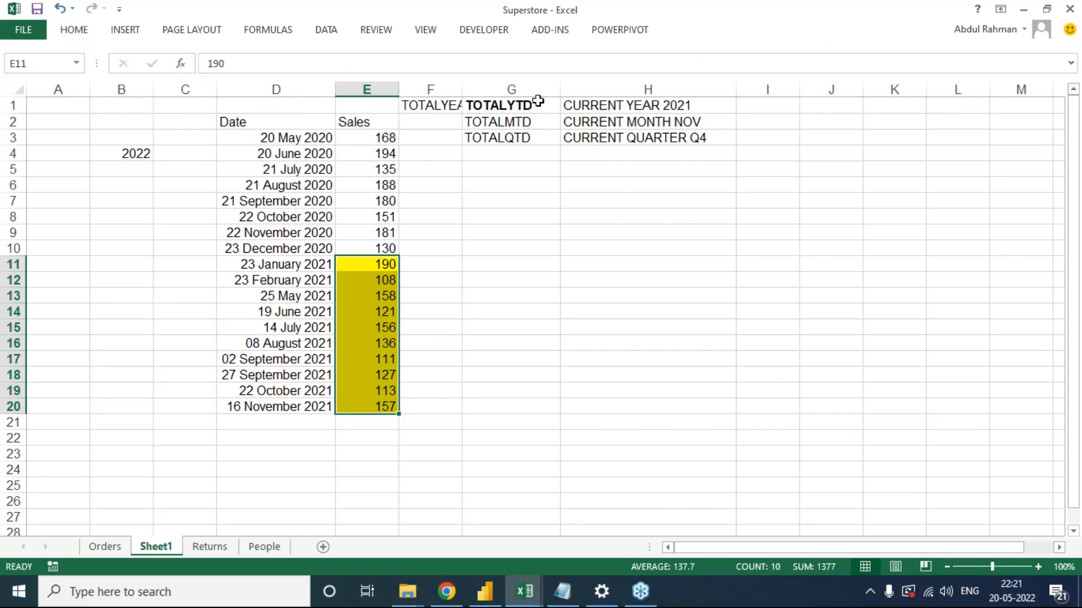
Fill the TOTALYTD label and its note in G1:H1 with yellow and enter 1377 in cell I1.
drag(511, 103, 574, 105)
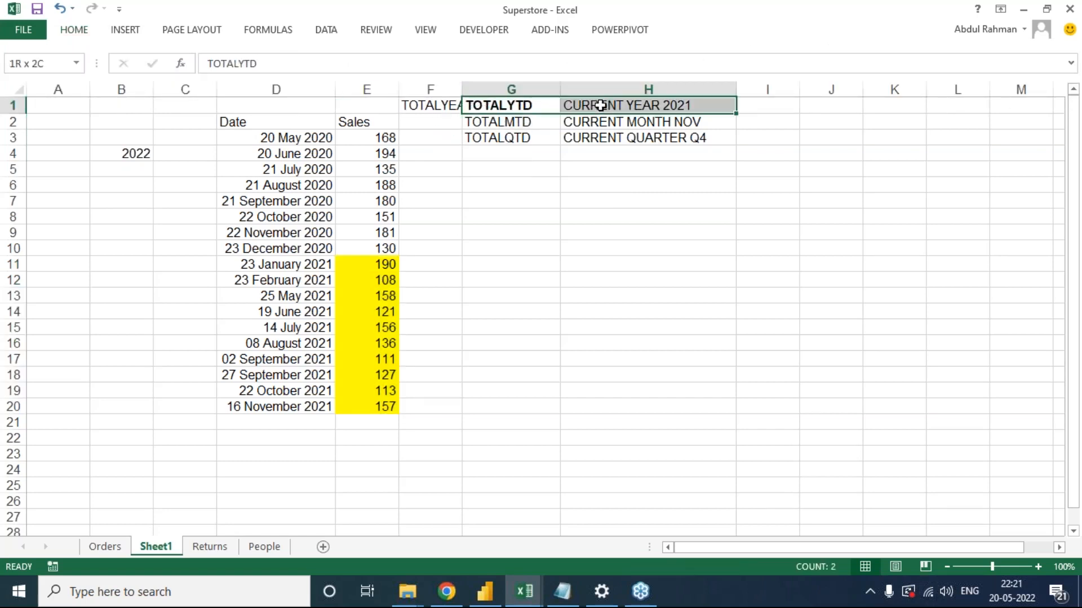
click(121, 31)
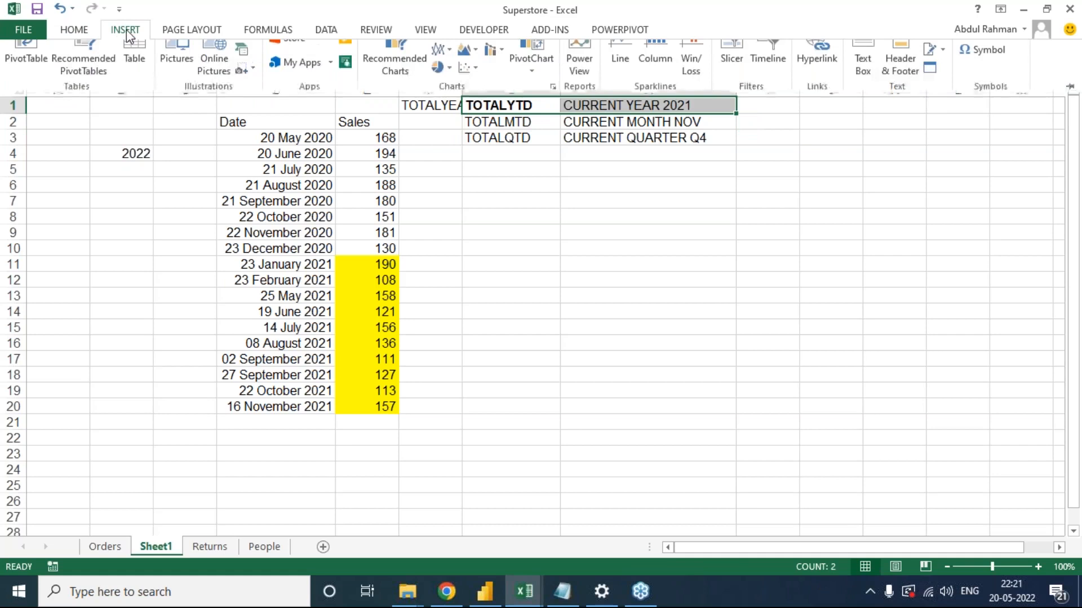
click(75, 30)
click(244, 80)
click(753, 108)
text(1377)
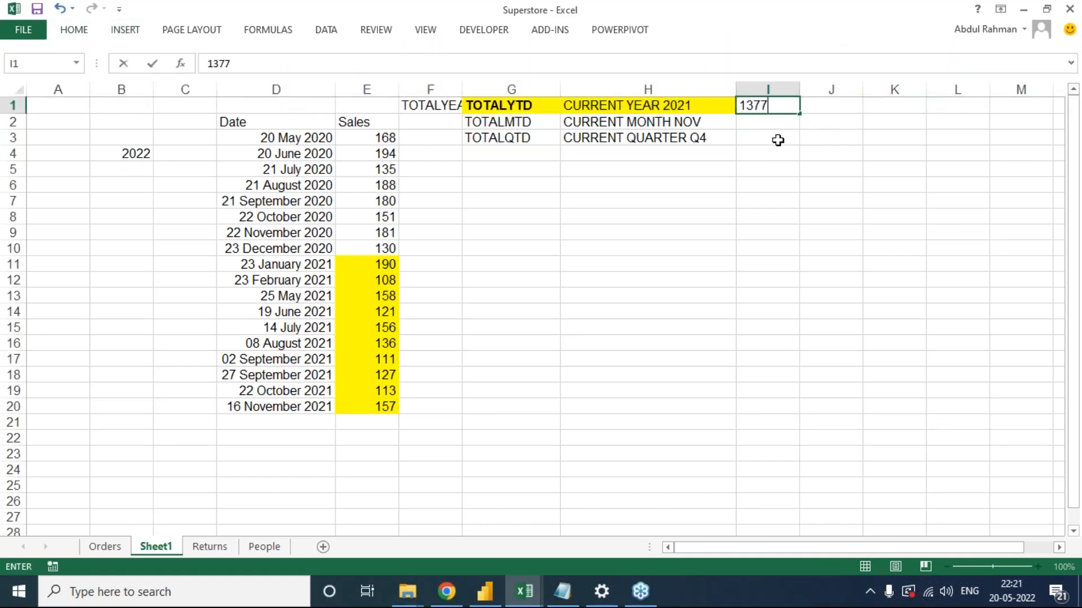
click(773, 141)
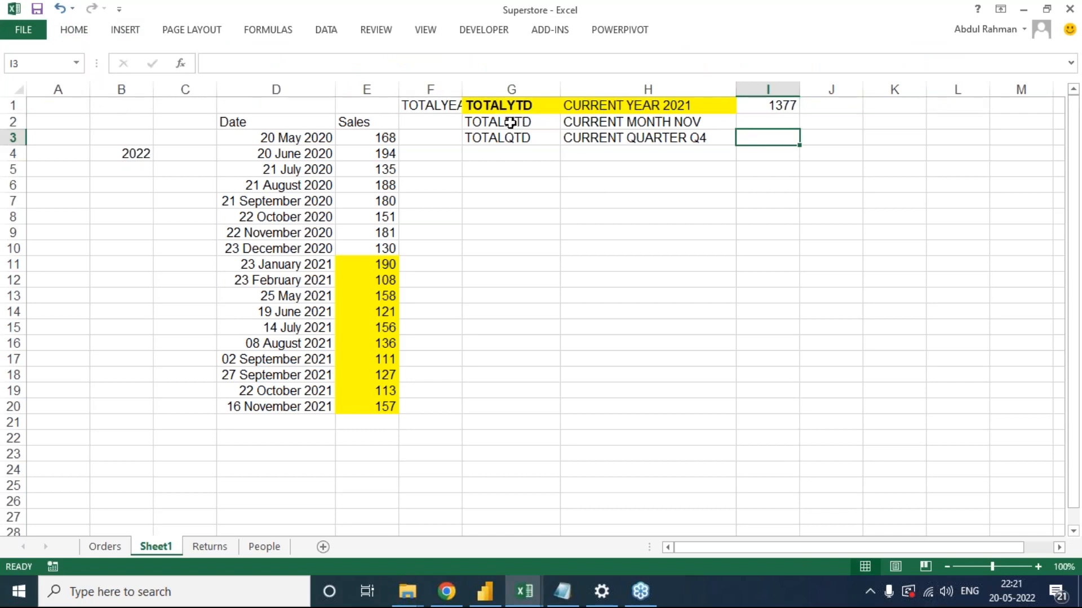
Copy the 16 November 2021 date and sales entry from row 20 down into row 21.
click(514, 121)
shift+click(589, 122)
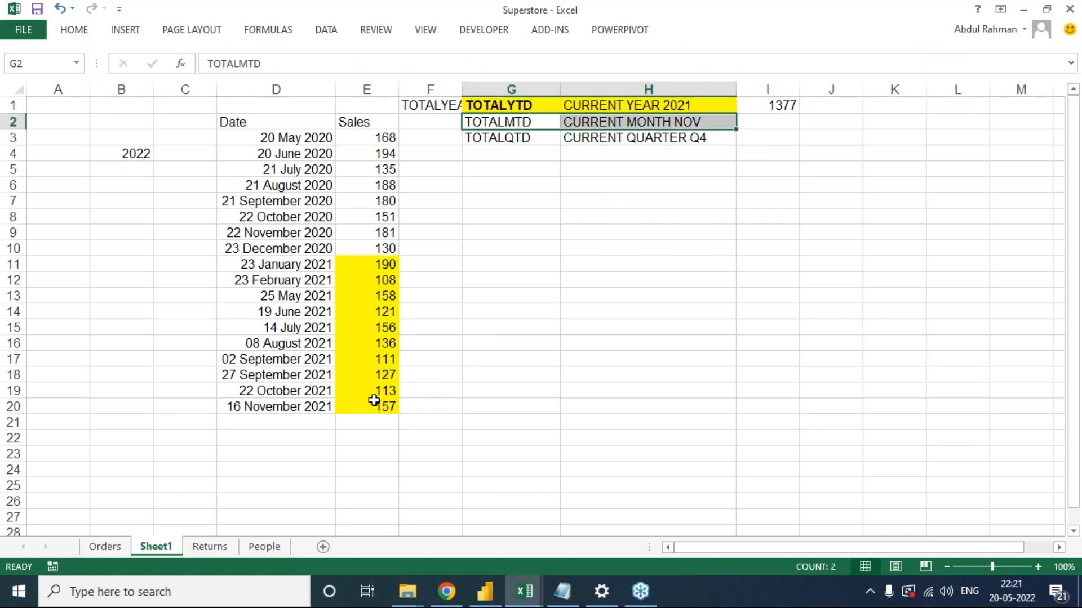
click(285, 407)
drag(280, 406, 373, 413)
key(ctrl+d)
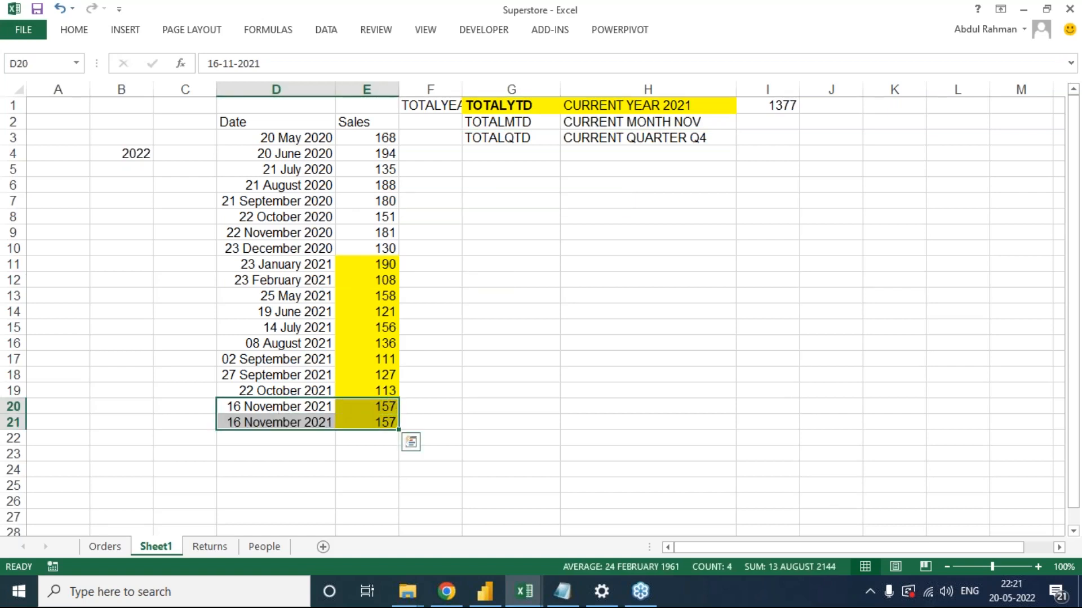
Change the copied row's date in D21 to 11 November 2021 and its sales value in E21 to 52.
key(Down)
drag(213, 62, 219, 63)
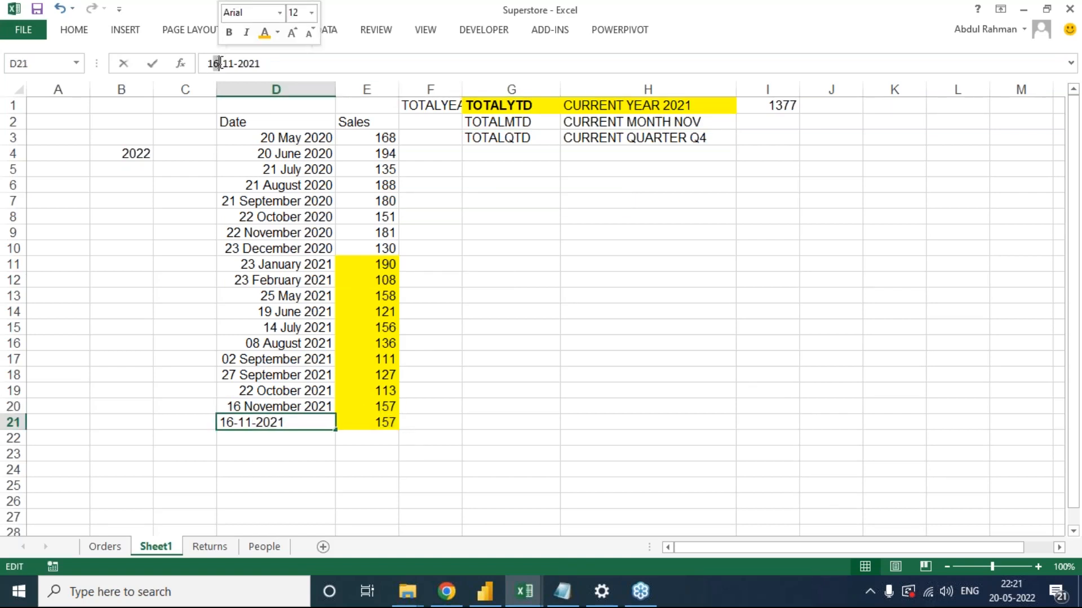
text(1)
key(Tab)
text(52)
click(426, 411)
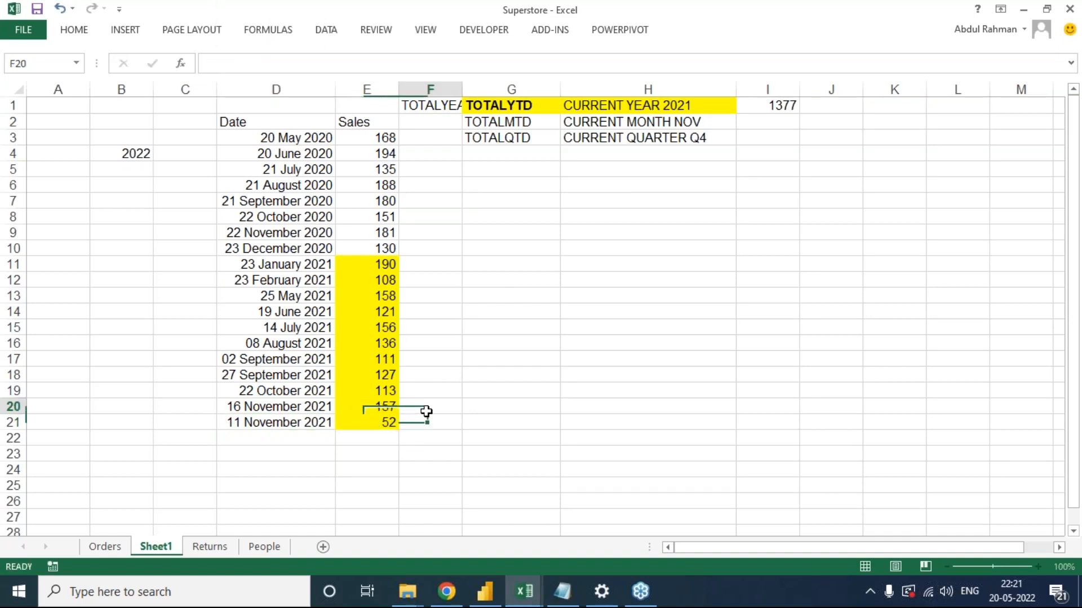
Sum the November 2021 sales in E20:E21 and enter the total 209 in cell I2.
click(675, 123)
drag(388, 407, 389, 422)
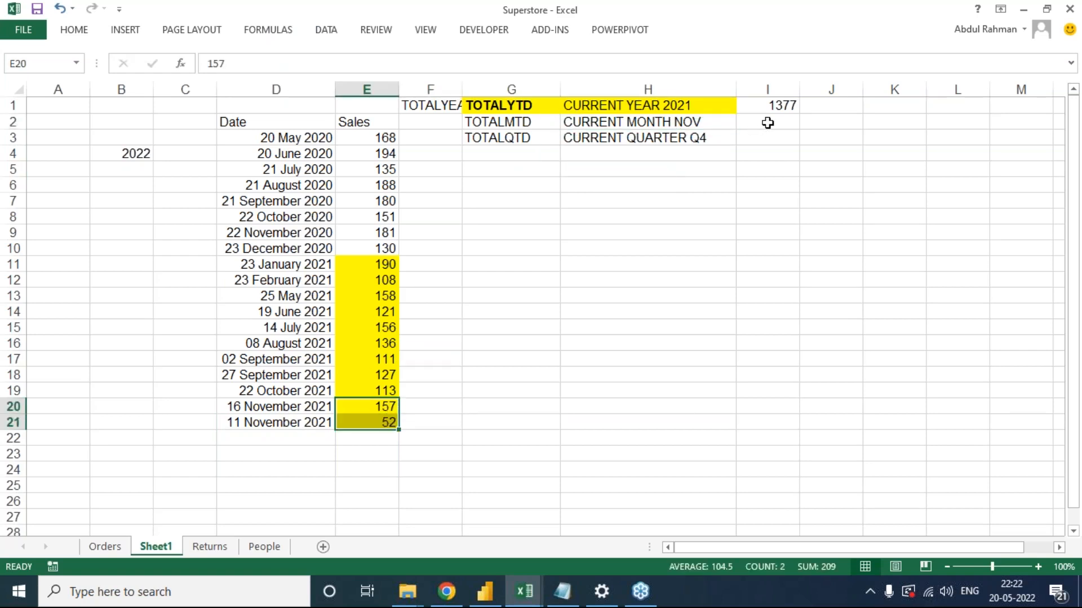
click(767, 123)
text(209)
key(Tab)
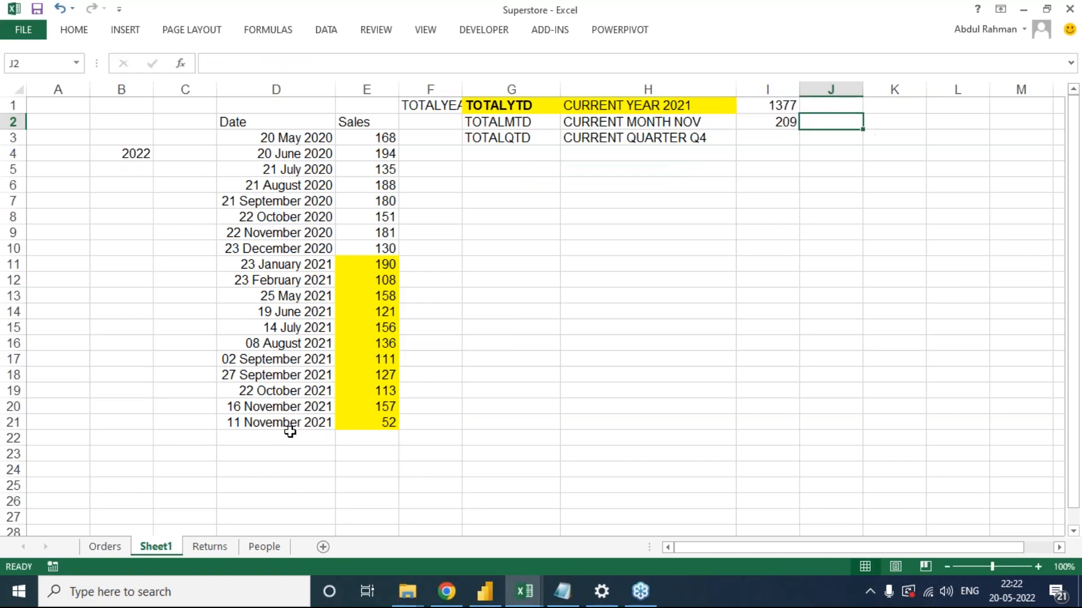
Highlight the two November 2021 dates in D20:D21 with a light orange fill.
drag(289, 407, 291, 423)
click(121, 30)
click(85, 31)
click(256, 85)
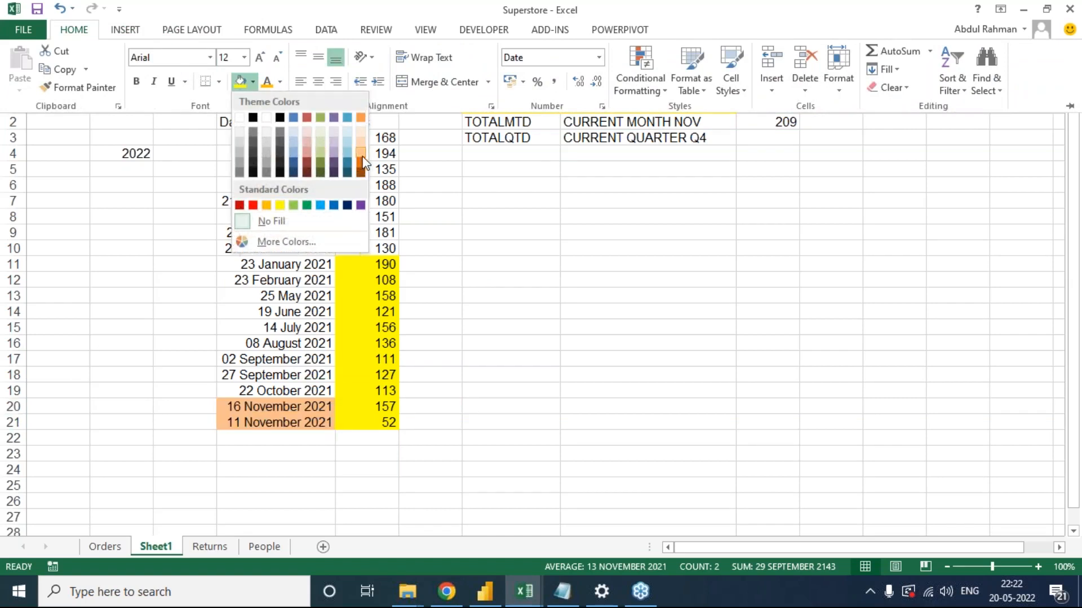
click(362, 156)
click(526, 151)
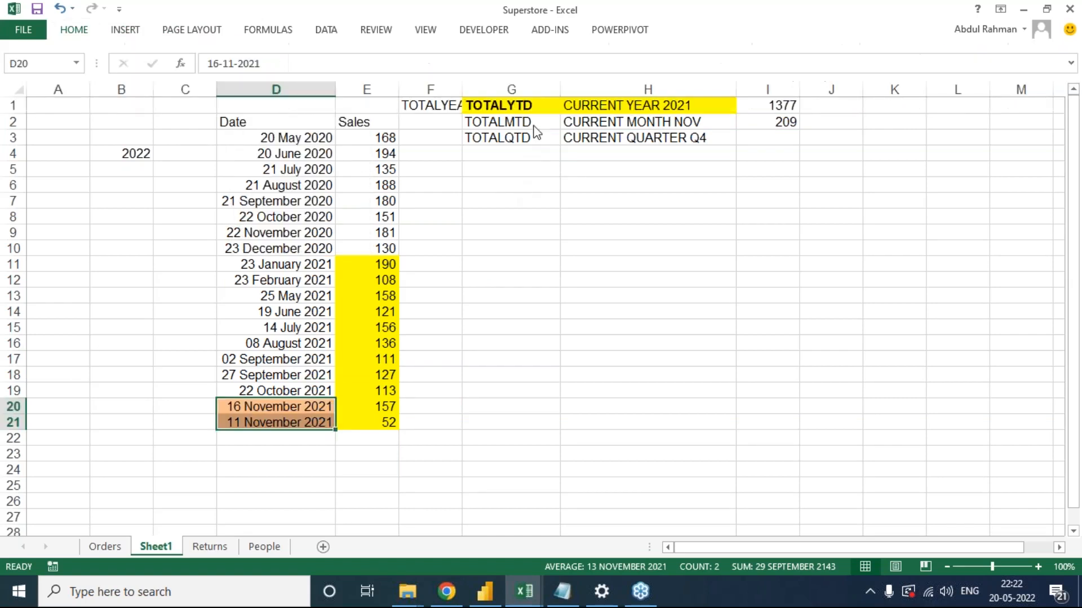
Apply the same light orange fill to the TOTALMTD label, note and total in G2:I2.
drag(533, 125, 743, 121)
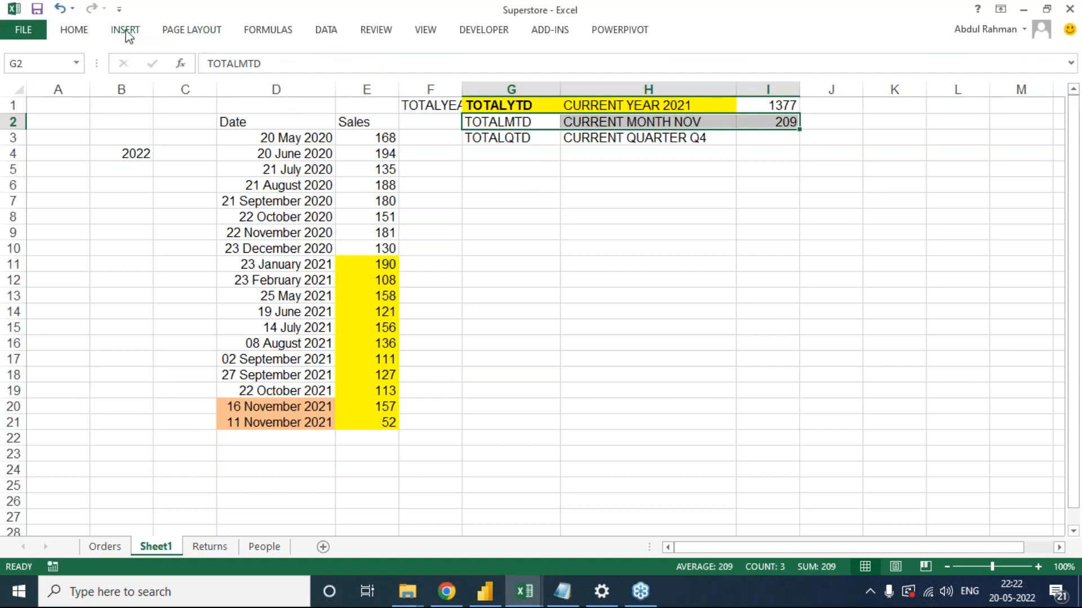
click(80, 32)
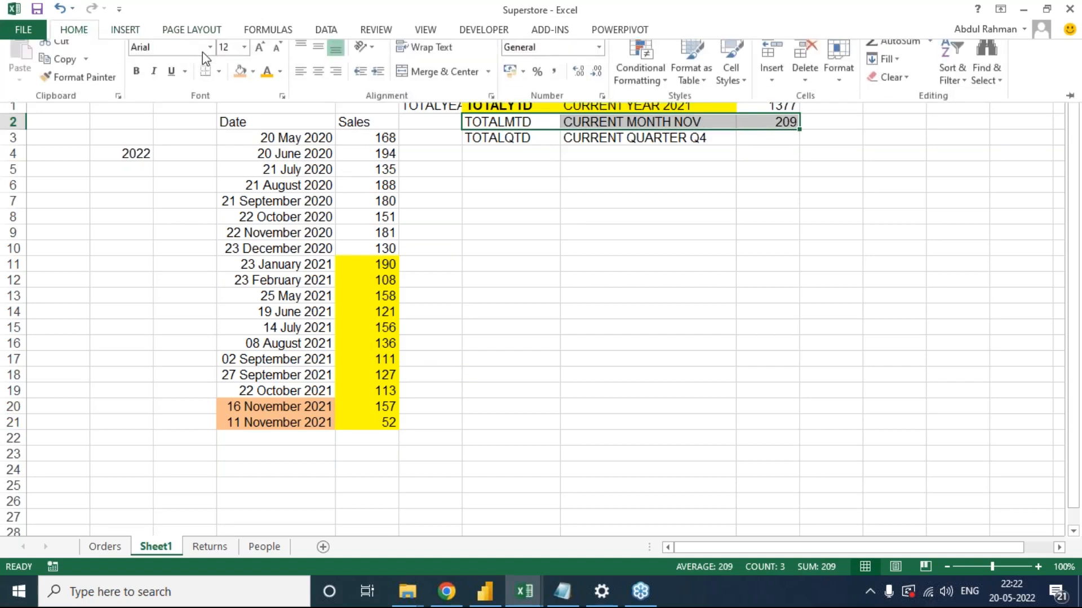
click(240, 71)
click(515, 275)
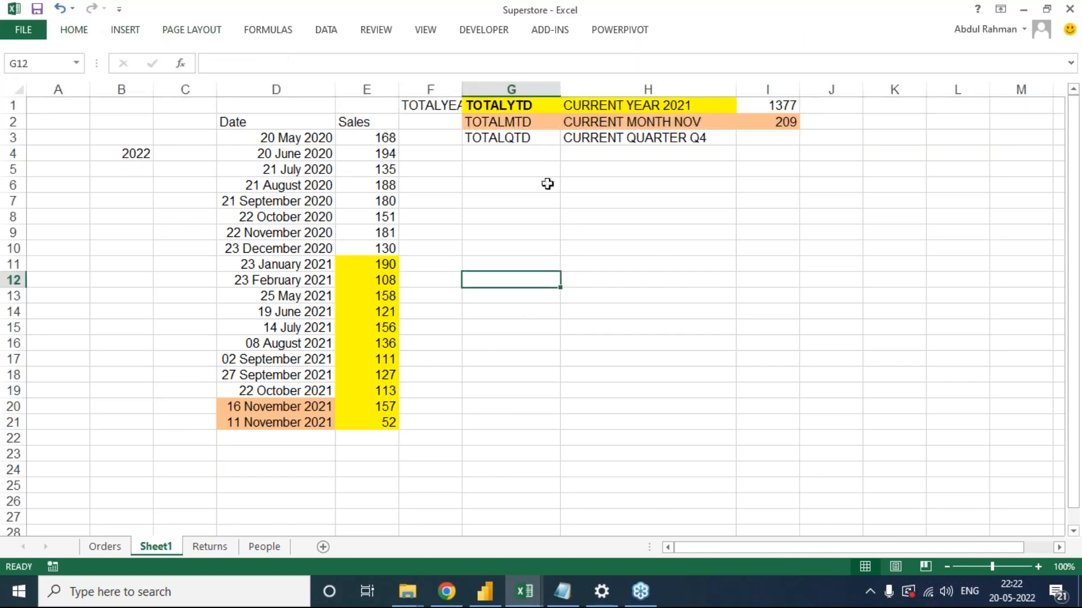
click(647, 154)
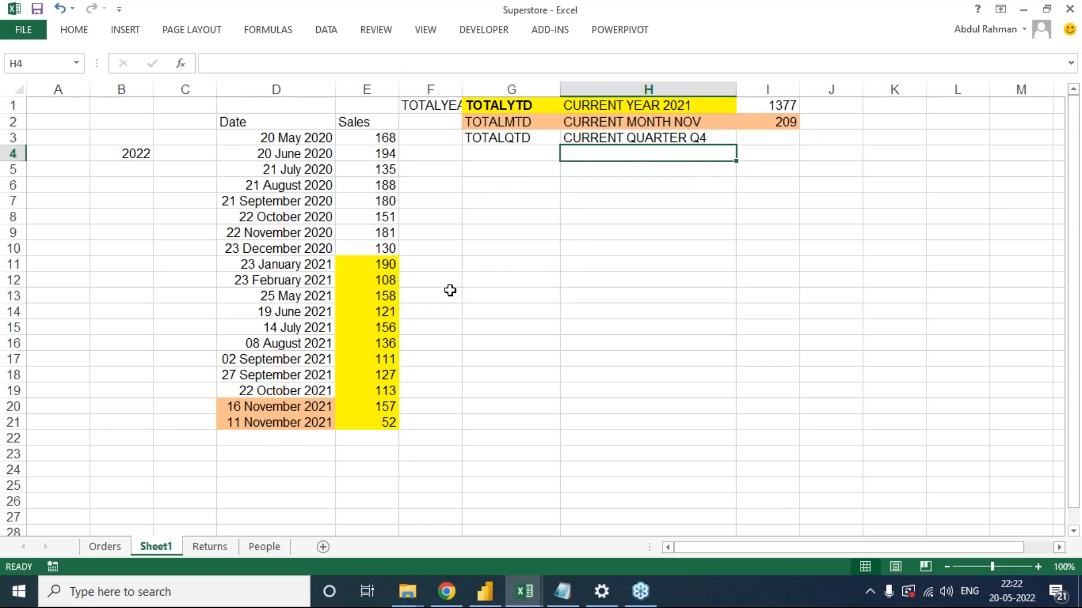
click(288, 392)
click(278, 437)
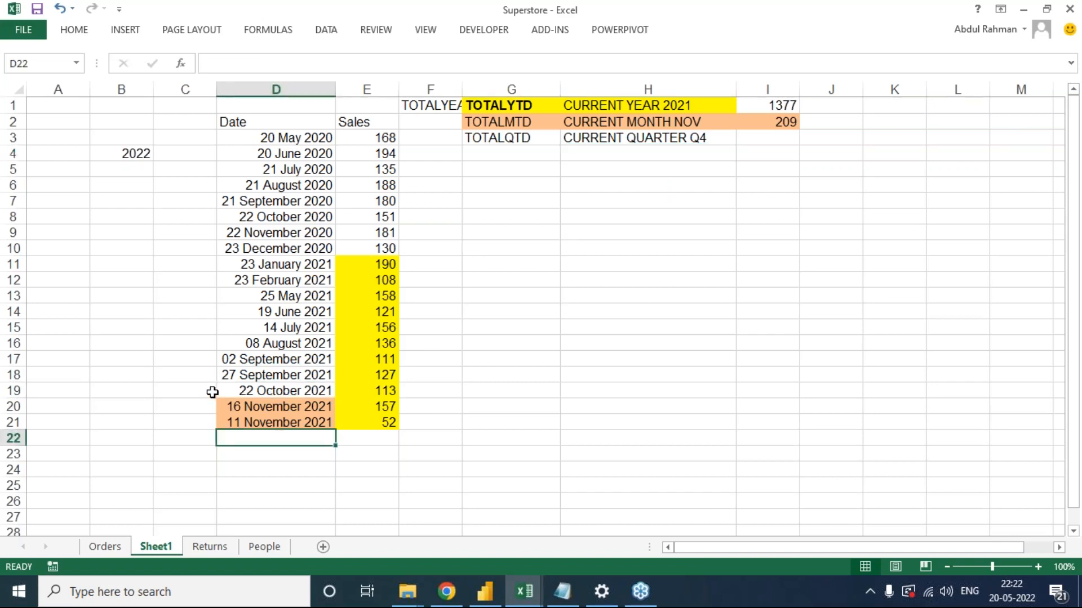
click(210, 391)
drag(167, 394, 398, 427)
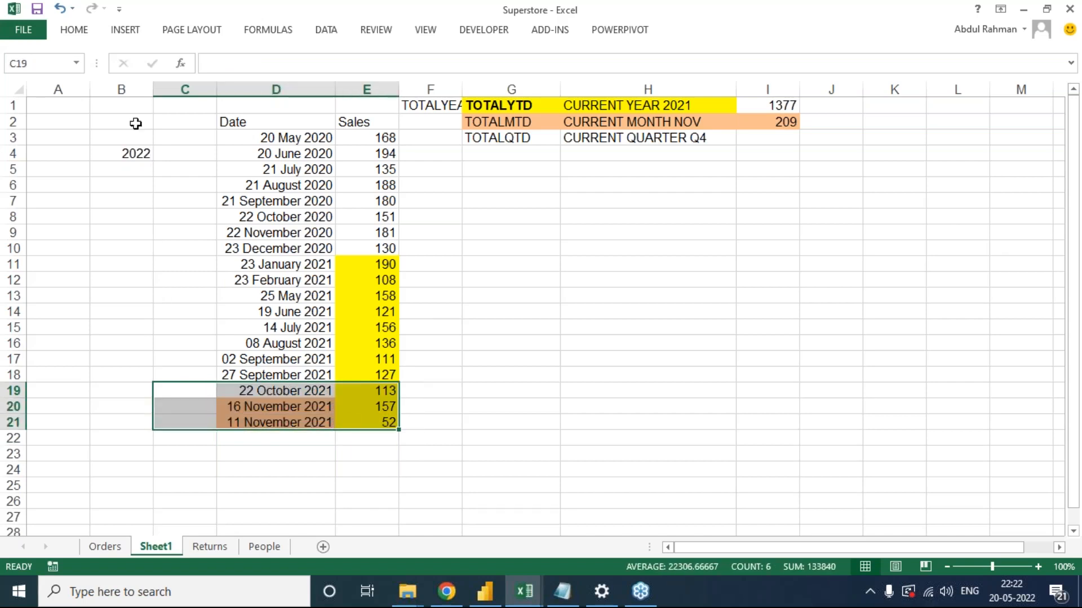
click(76, 28)
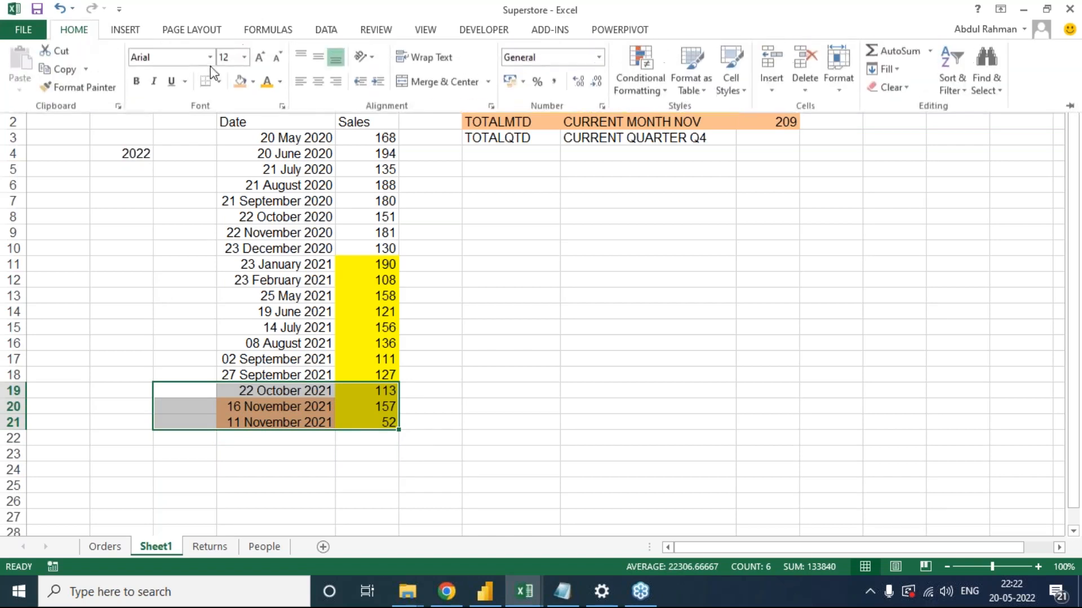
click(255, 82)
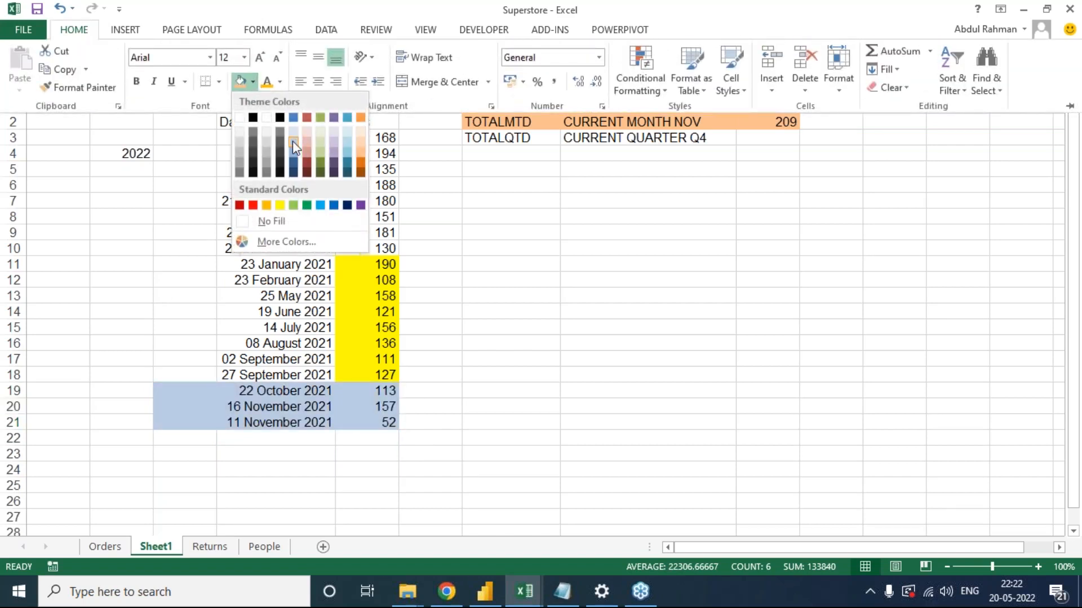
click(478, 340)
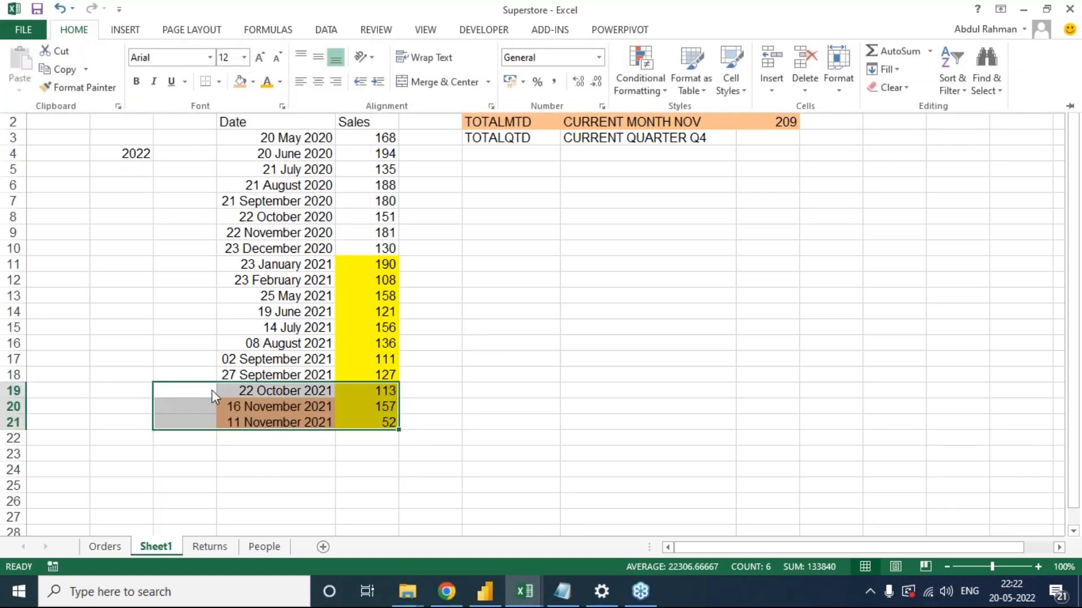
Fill cells C19:C21, beside the October and November 2021 dates, with dark orange.
click(175, 393)
drag(174, 392, 181, 428)
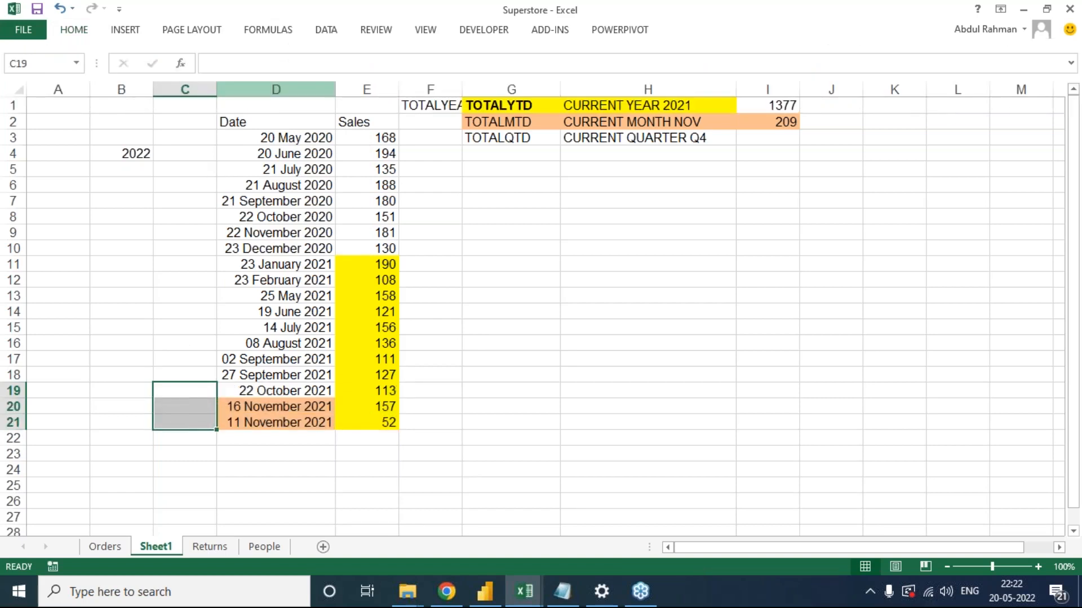
click(88, 34)
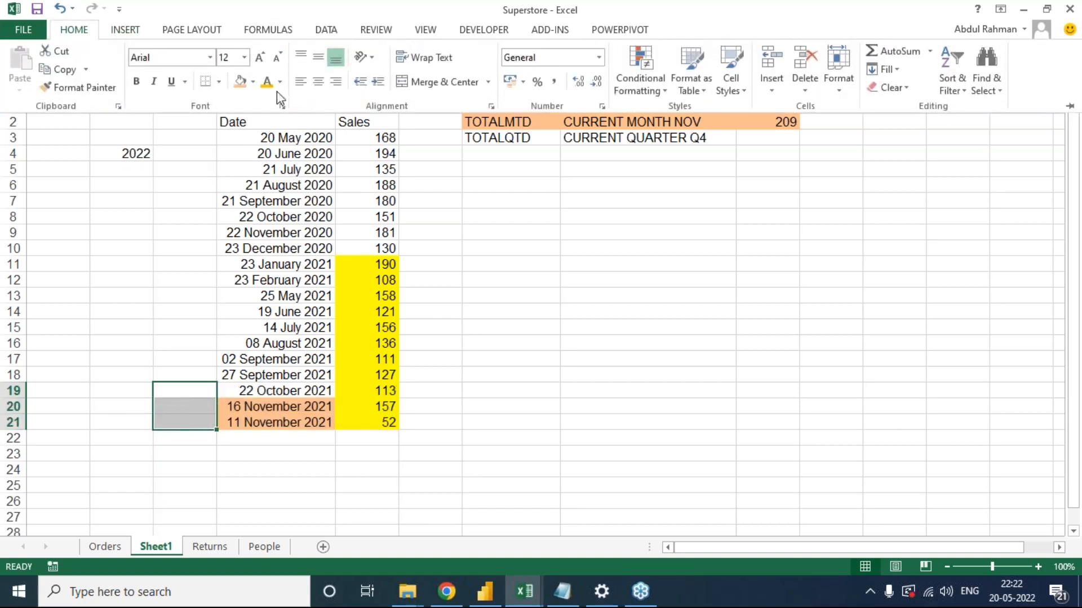
click(254, 83)
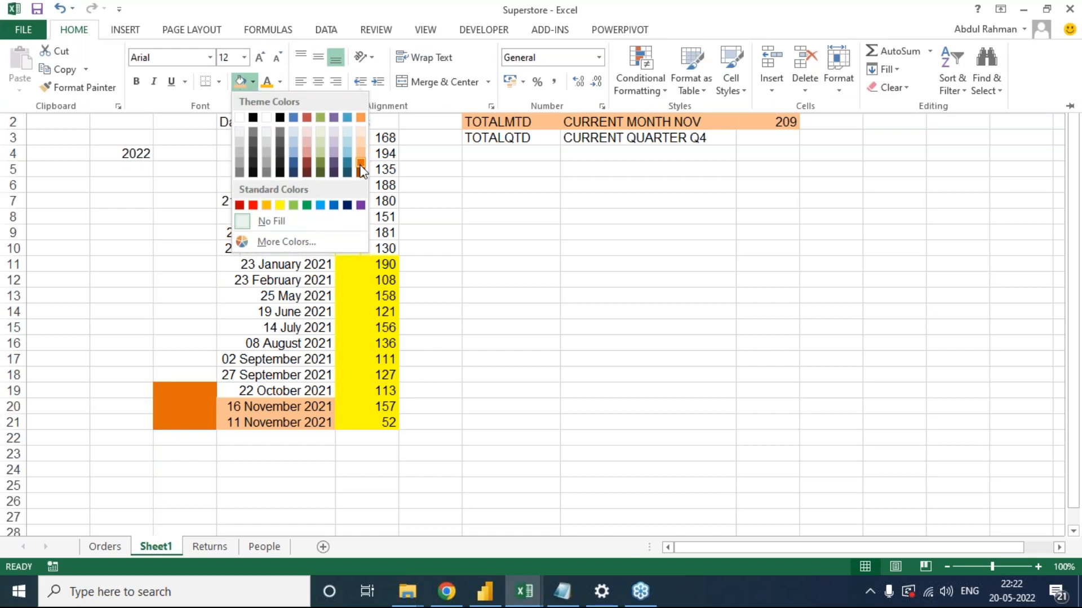
click(360, 163)
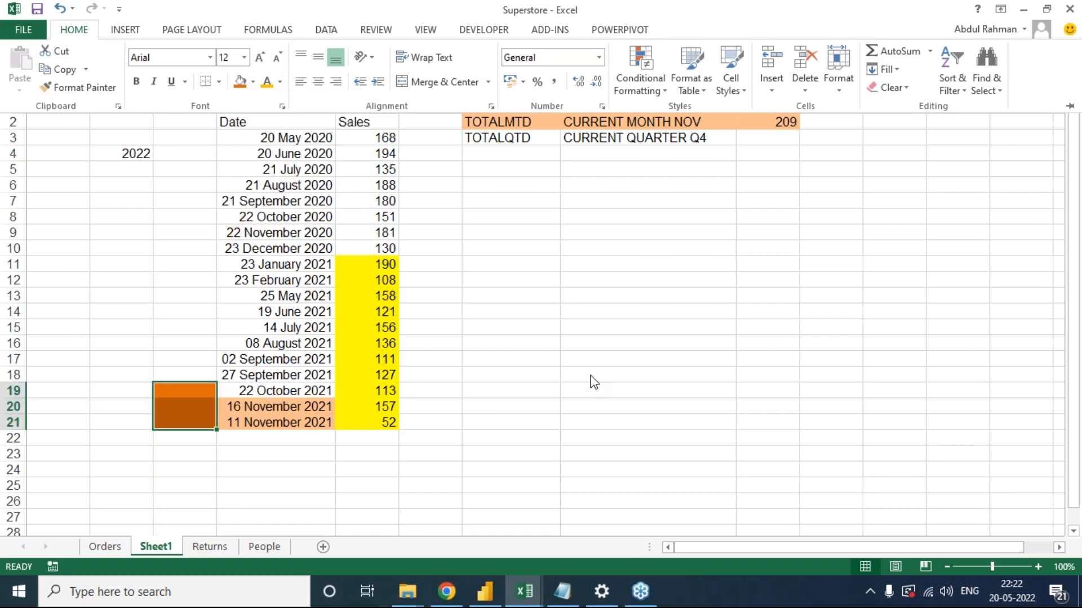
Enter the quarter label Q4 in cell C19.
text(q)
key(Return)
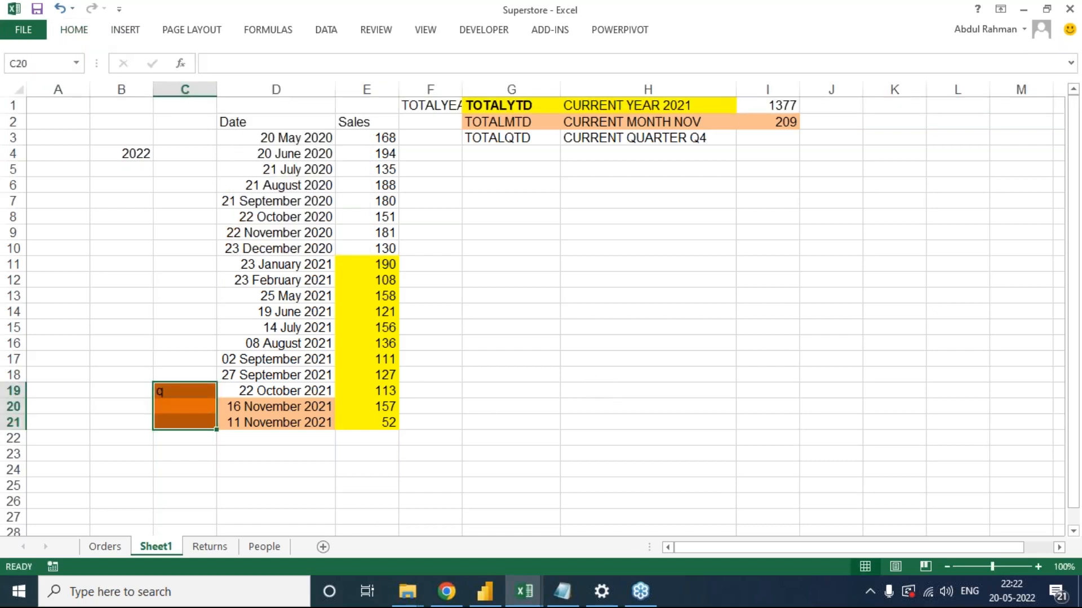
key(Up)
text(q)
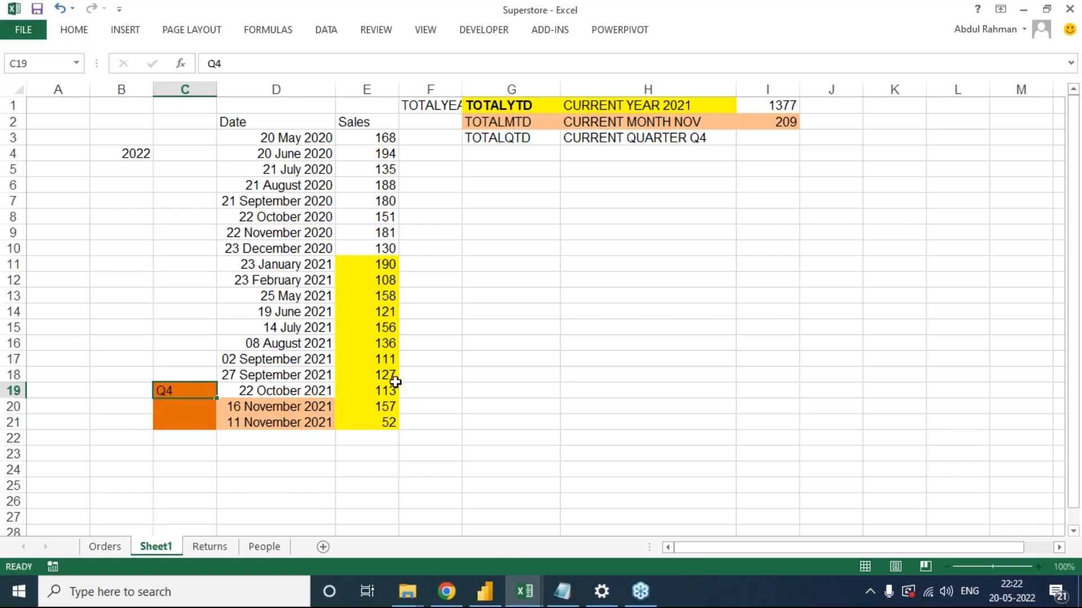
Merge and center cells C19:C21 and format the Q4 label in bold white text.
click(282, 389)
drag(188, 390, 186, 421)
click(81, 31)
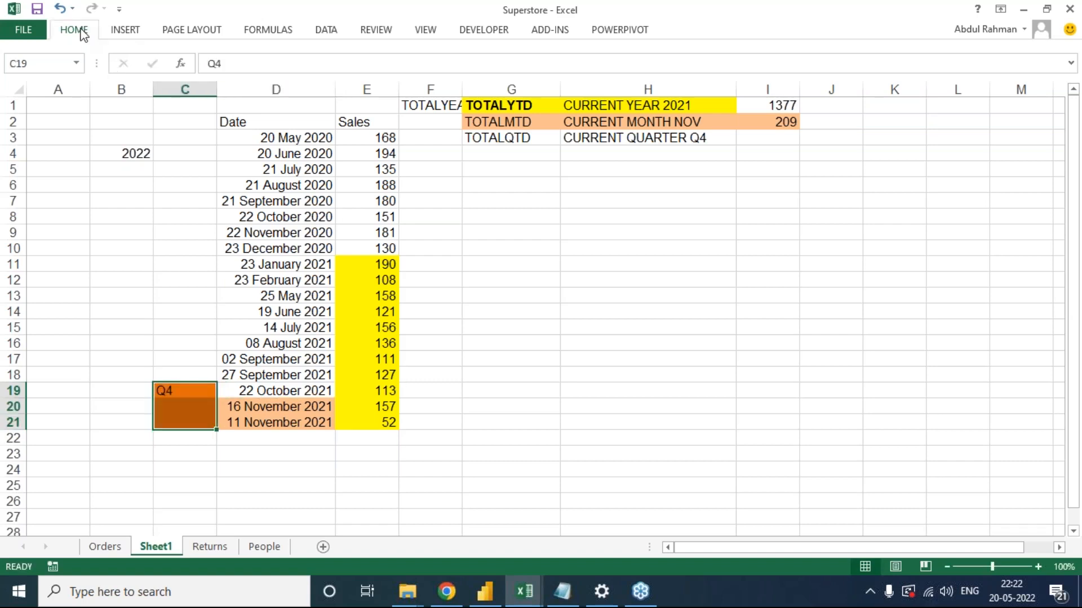
click(428, 81)
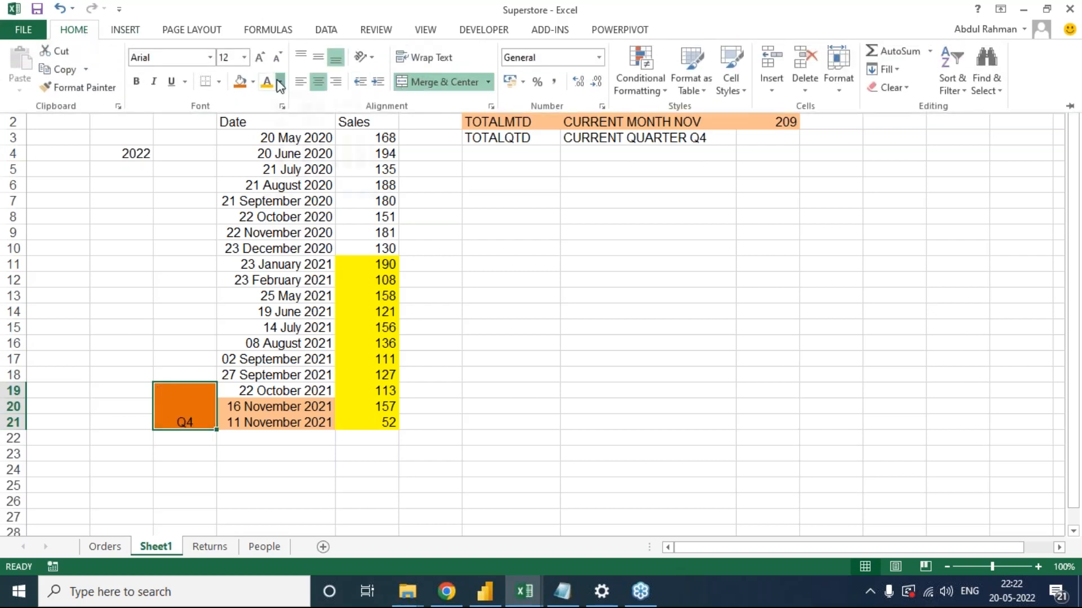
click(280, 84)
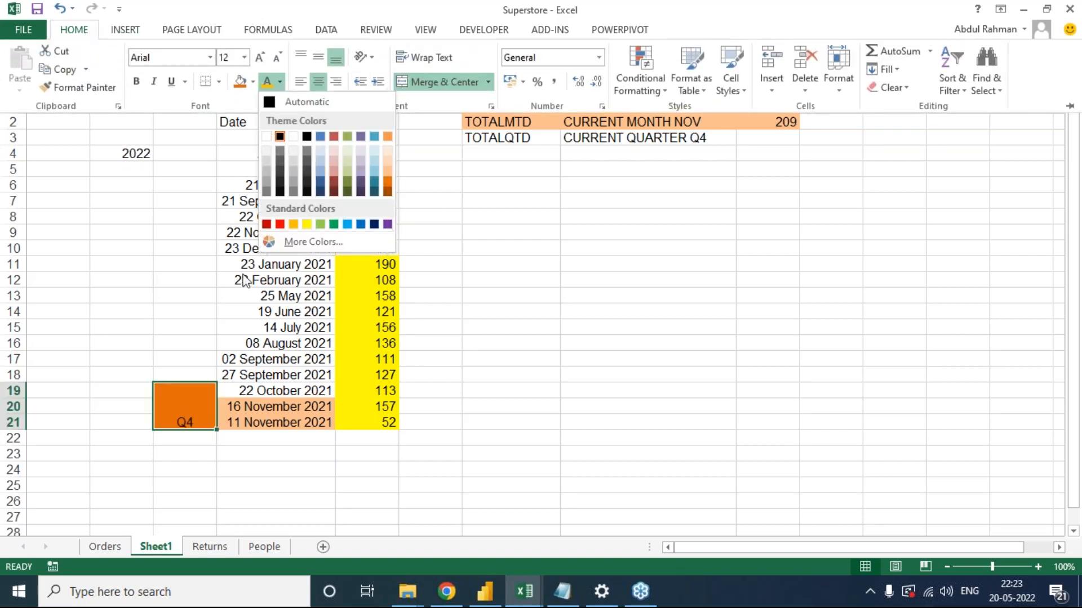
click(265, 137)
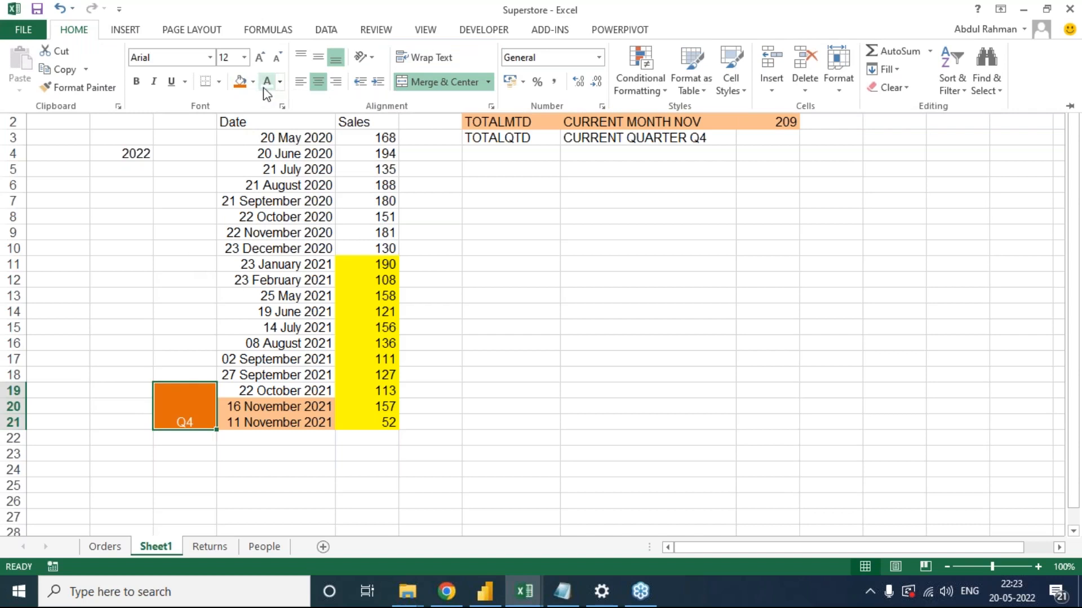
click(445, 408)
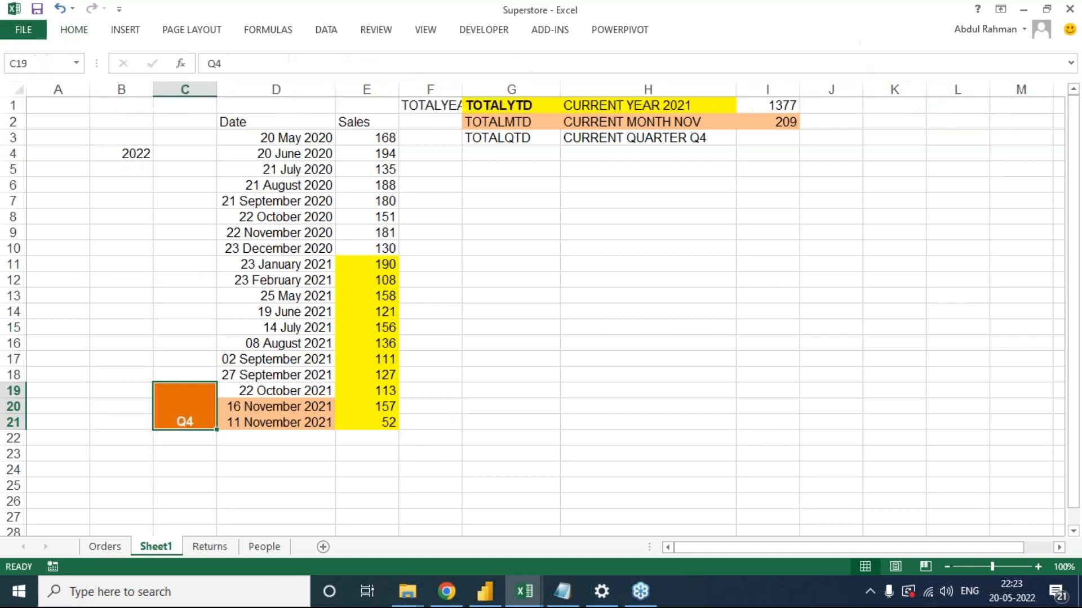
Sum the fourth-quarter 2021 sales in E19:E21 and enter the total 322 in cell I3.
click(385, 391)
drag(385, 394, 387, 424)
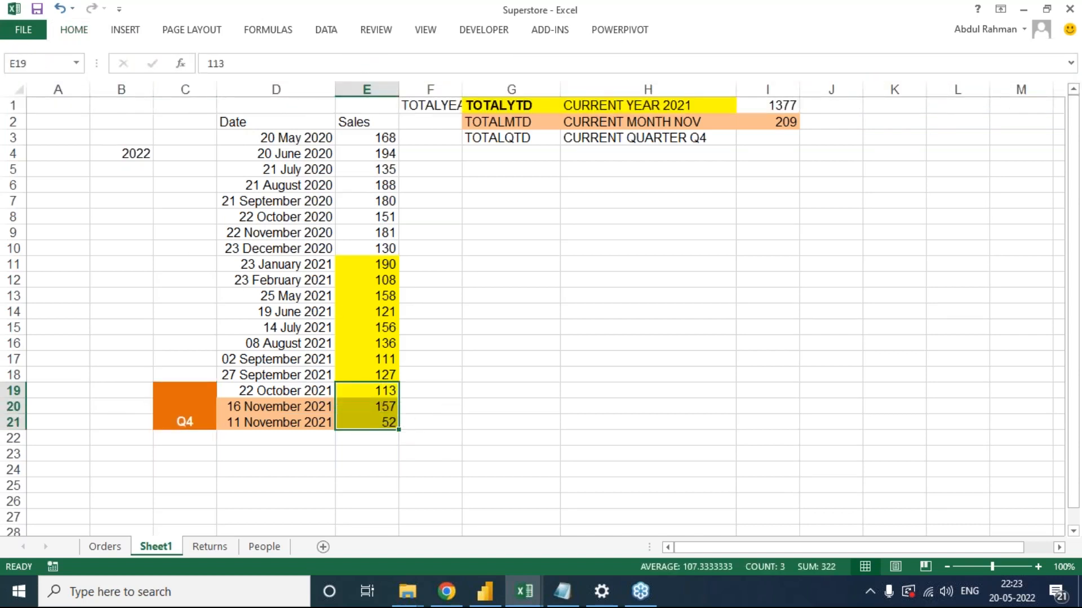
click(776, 136)
text(322)
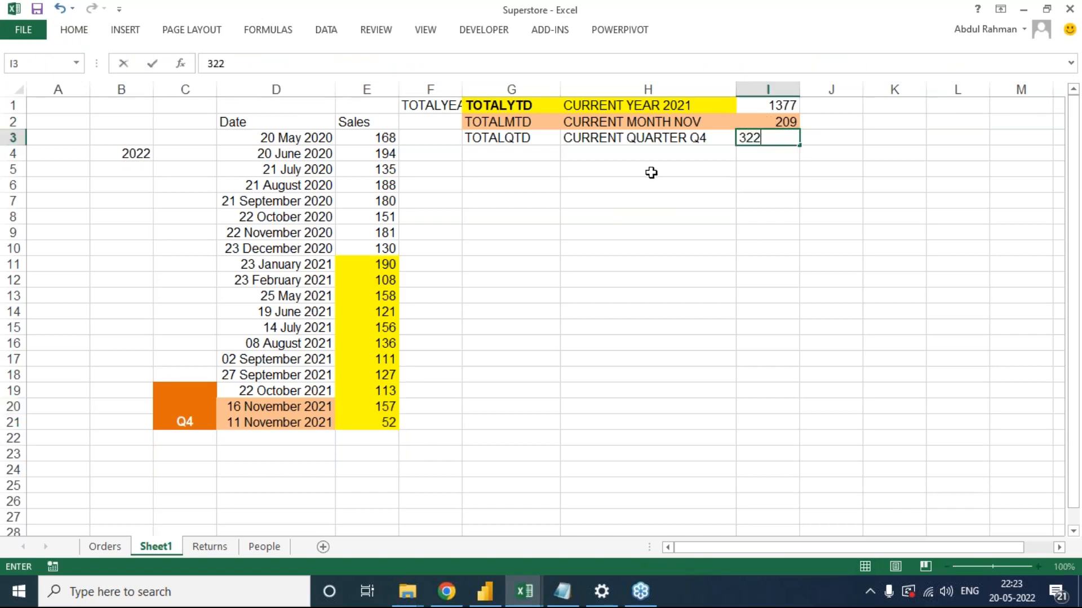
click(652, 173)
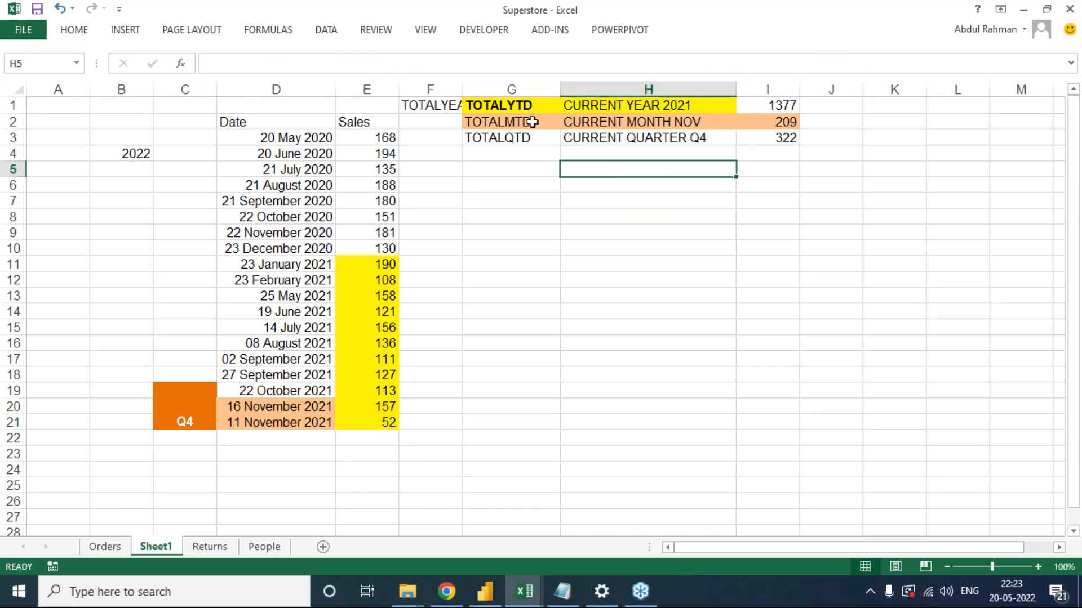
Review the TOTALYTD label against the first and last dates in D3:D21 and the 2021 sales in E11:E21.
click(497, 105)
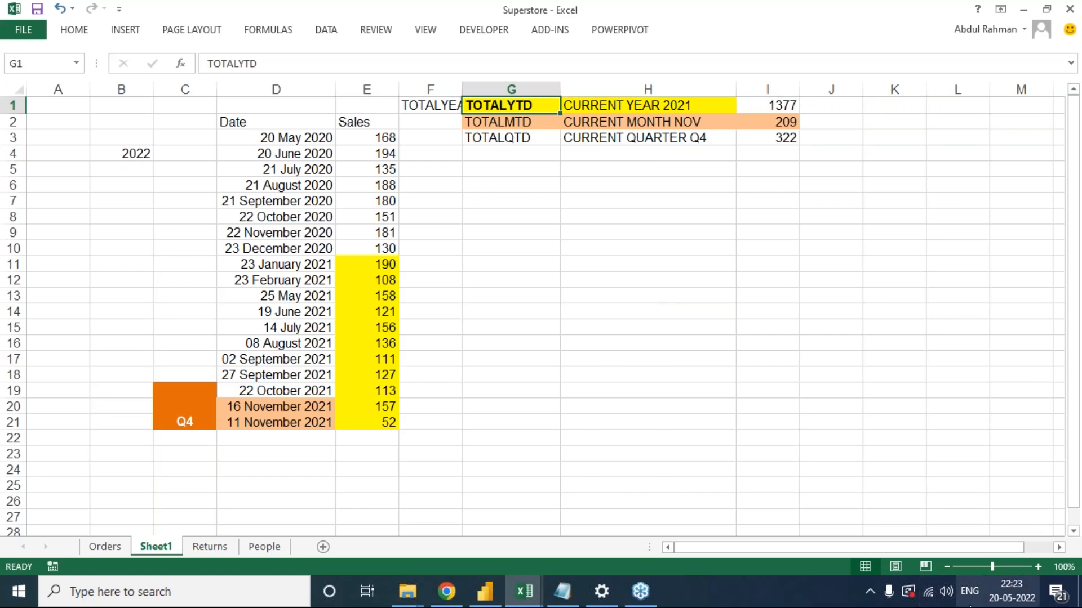
click(360, 185)
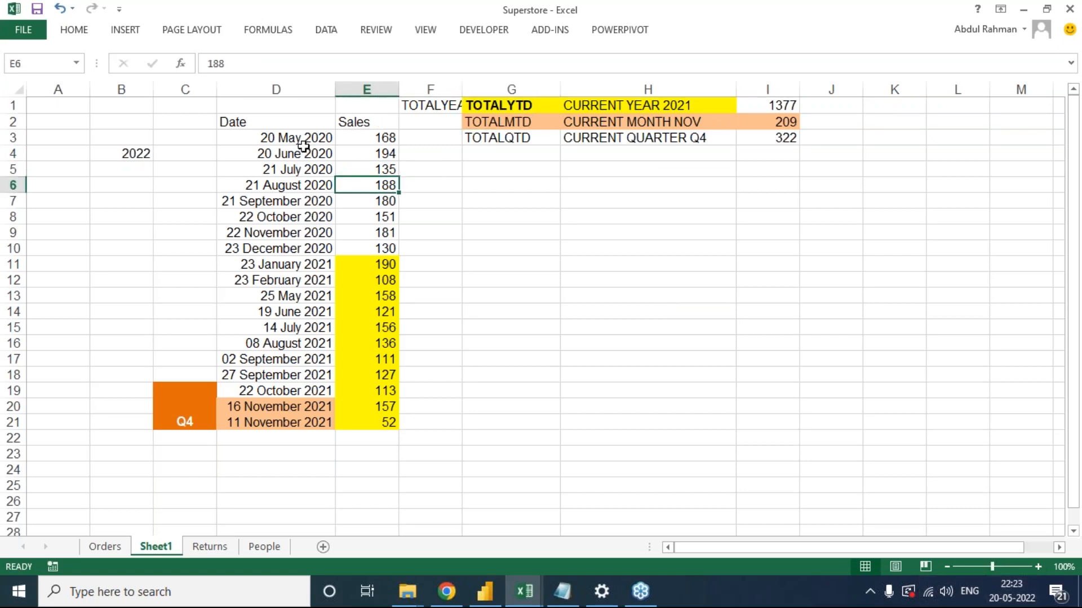
drag(302, 137, 303, 429)
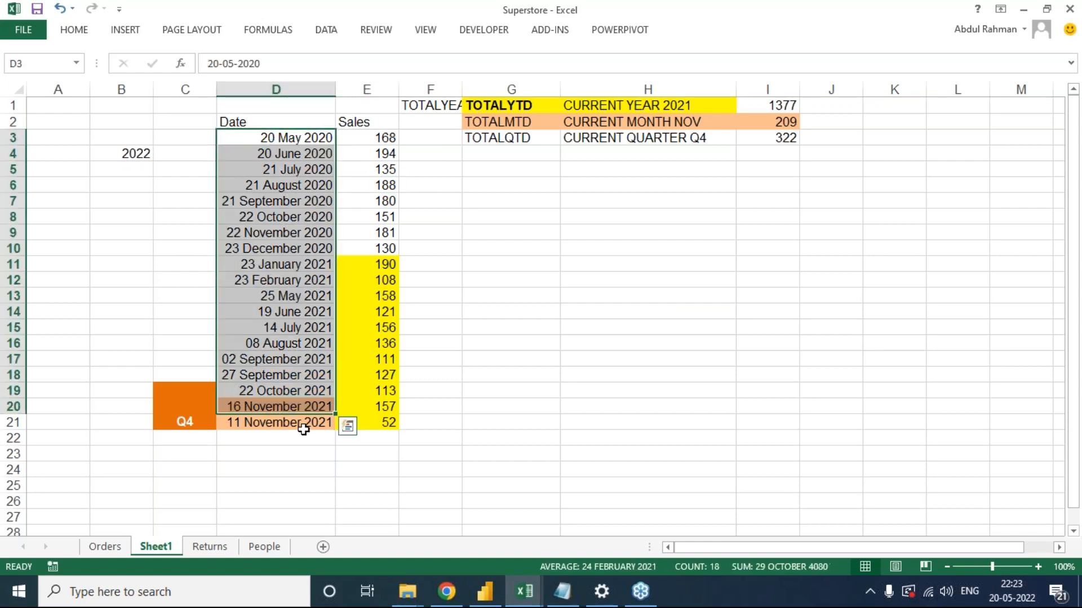
click(303, 428)
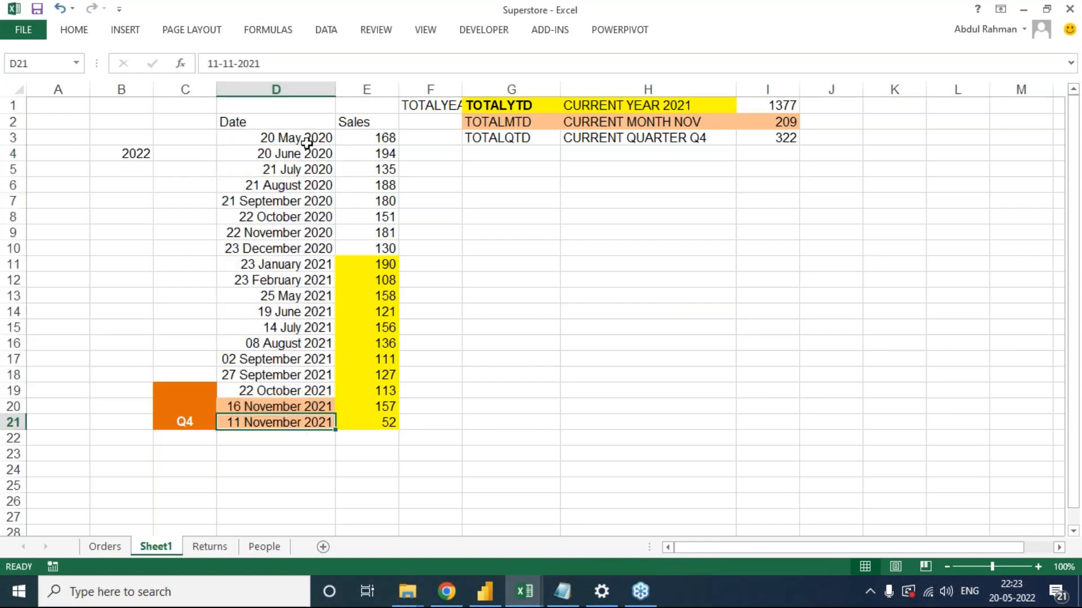
click(307, 136)
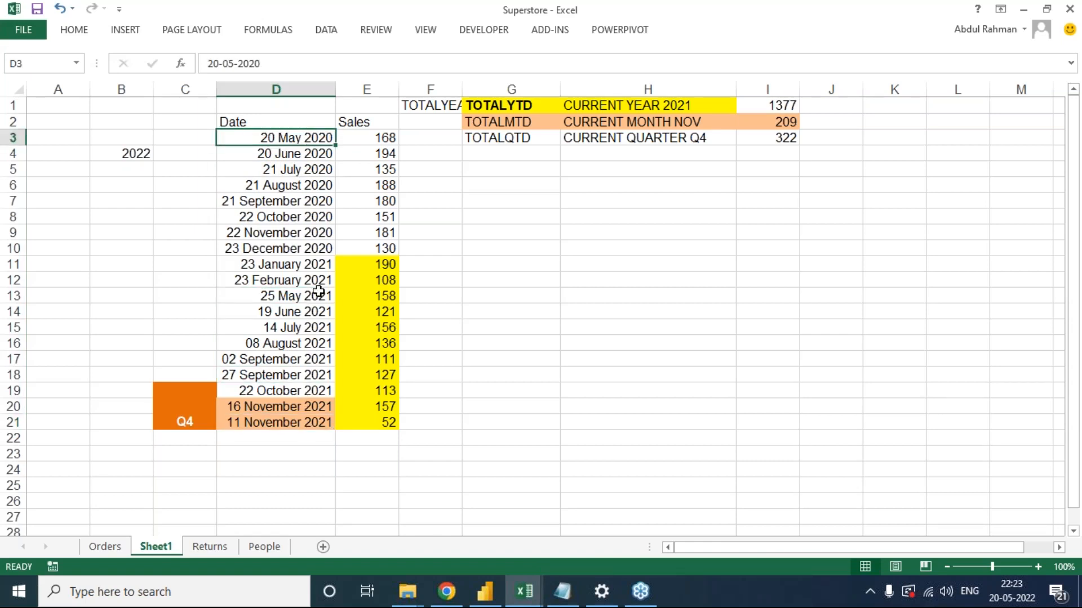
click(502, 109)
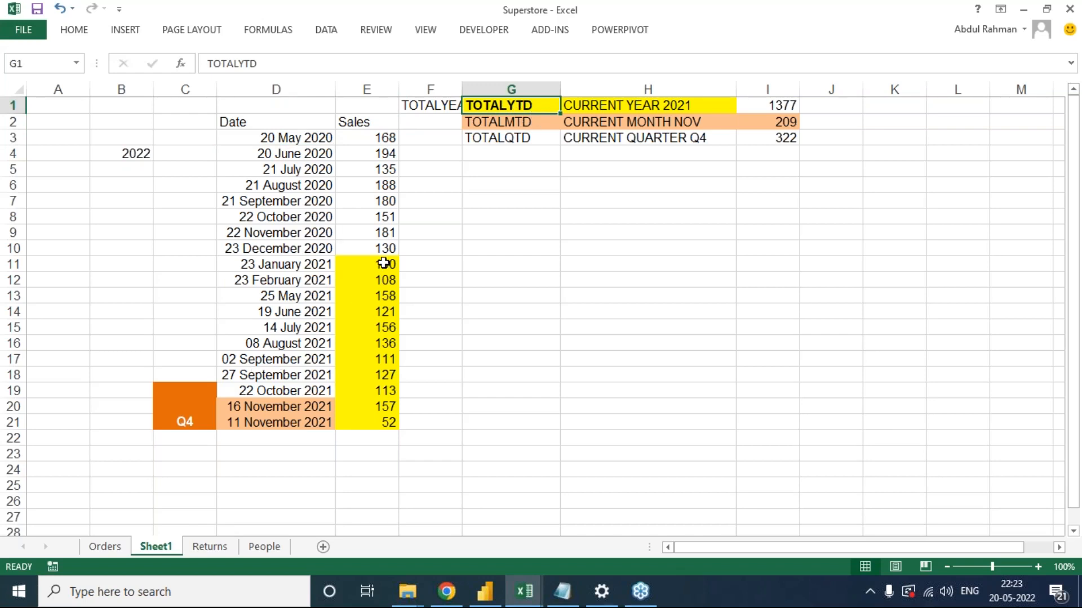
drag(384, 263, 388, 423)
Compare the TOTALMTD label with the November 2021 sales in E20:E21 and the current-month total in I2.
click(506, 122)
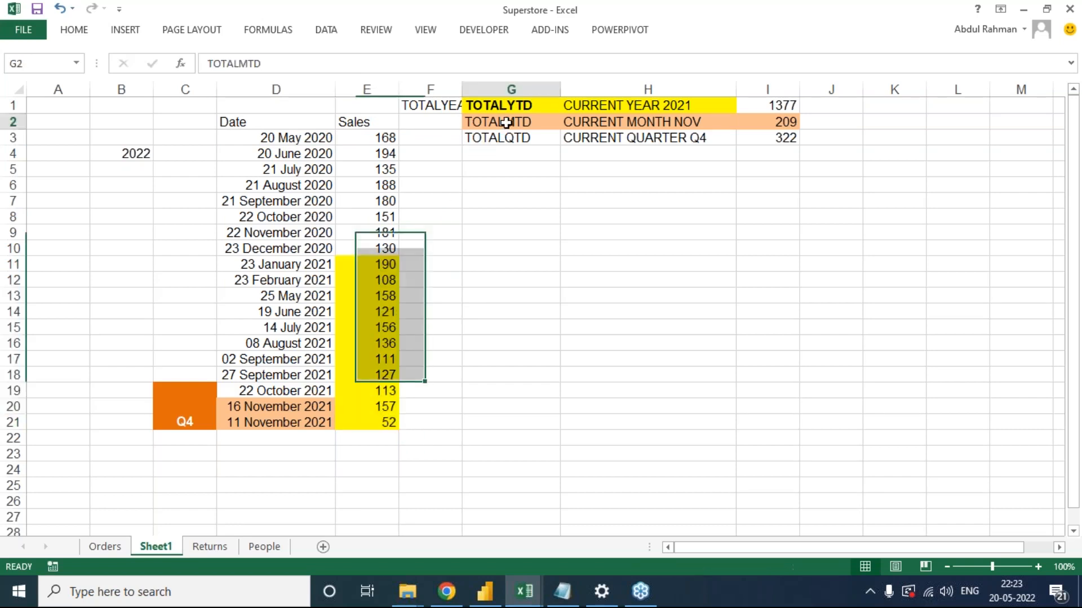
click(282, 135)
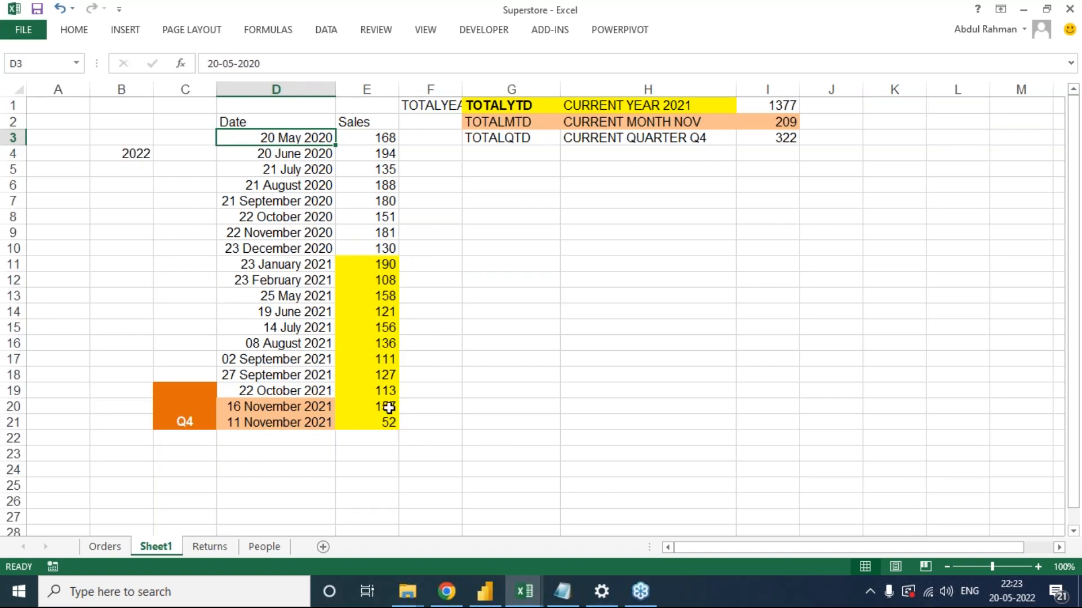
drag(387, 405, 355, 420)
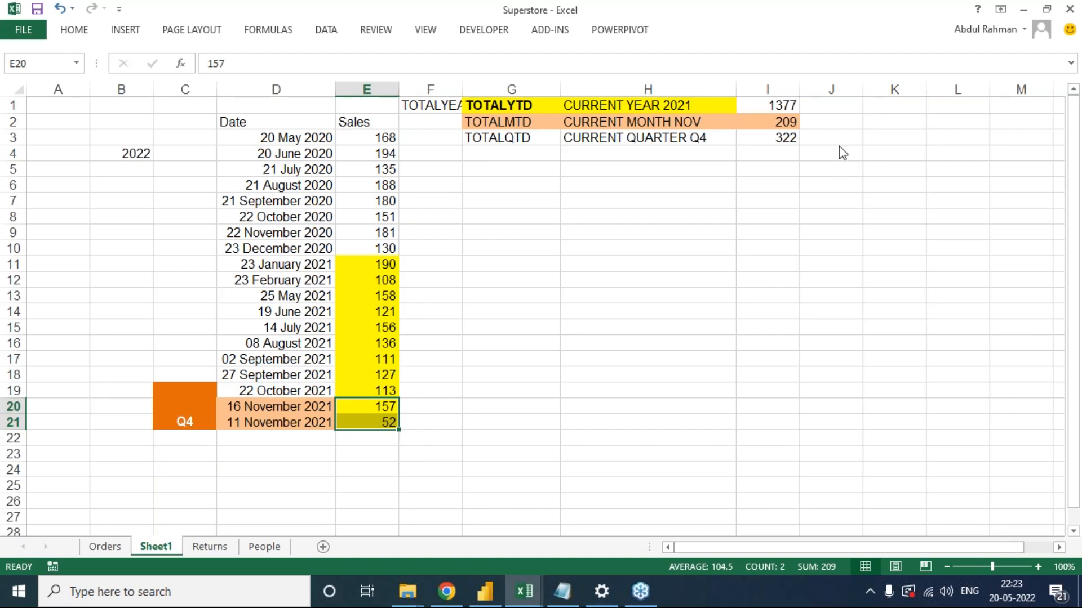
click(788, 127)
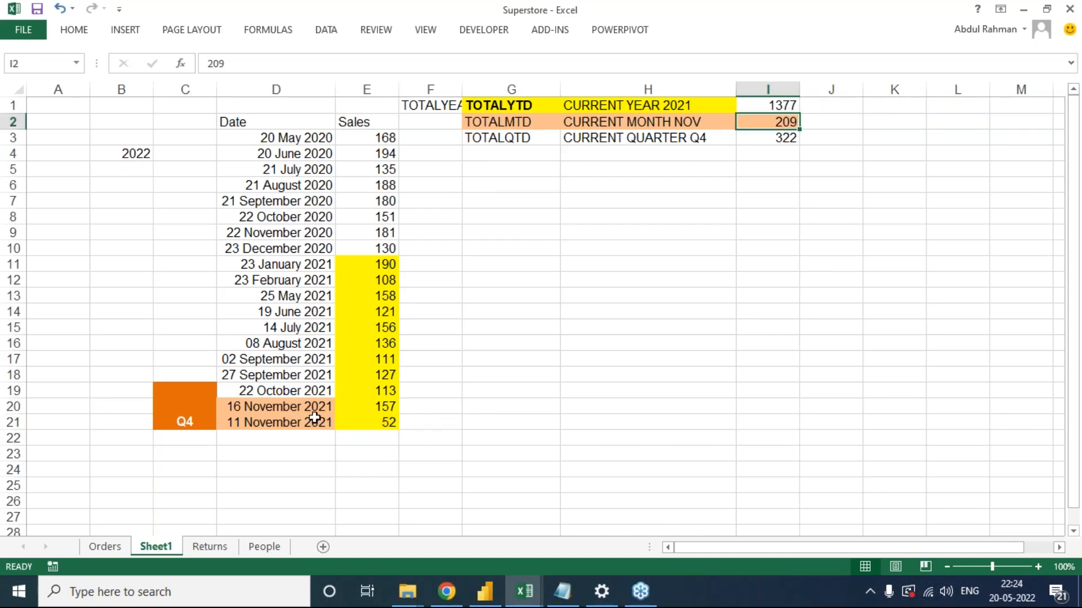
Compare the October and November 2021 dates and their sales in E19:E21 with the current-quarter total in I3.
click(277, 390)
click(284, 407)
click(280, 439)
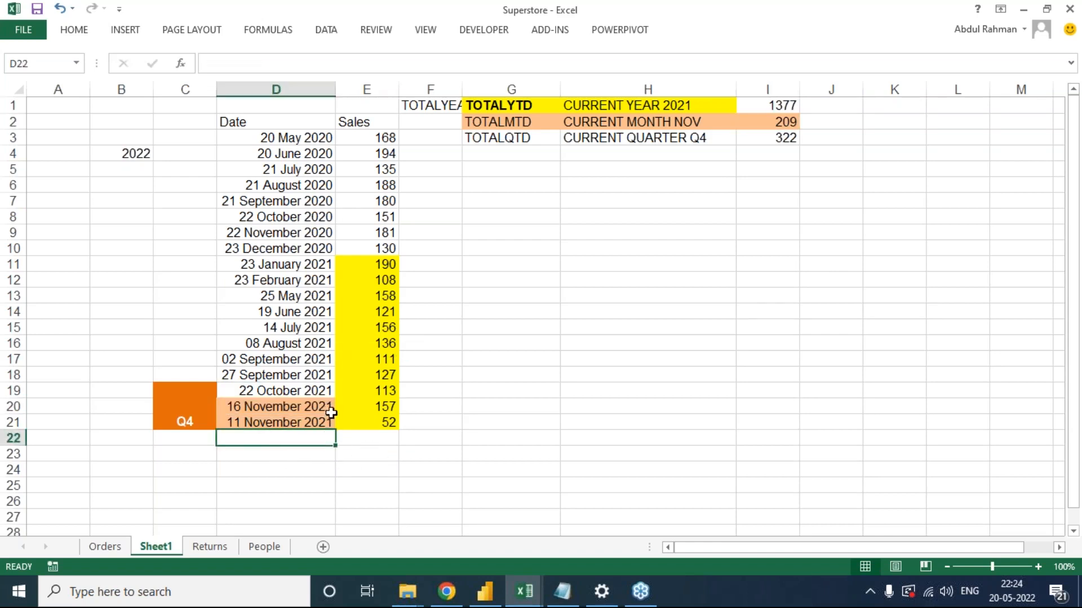
click(293, 391)
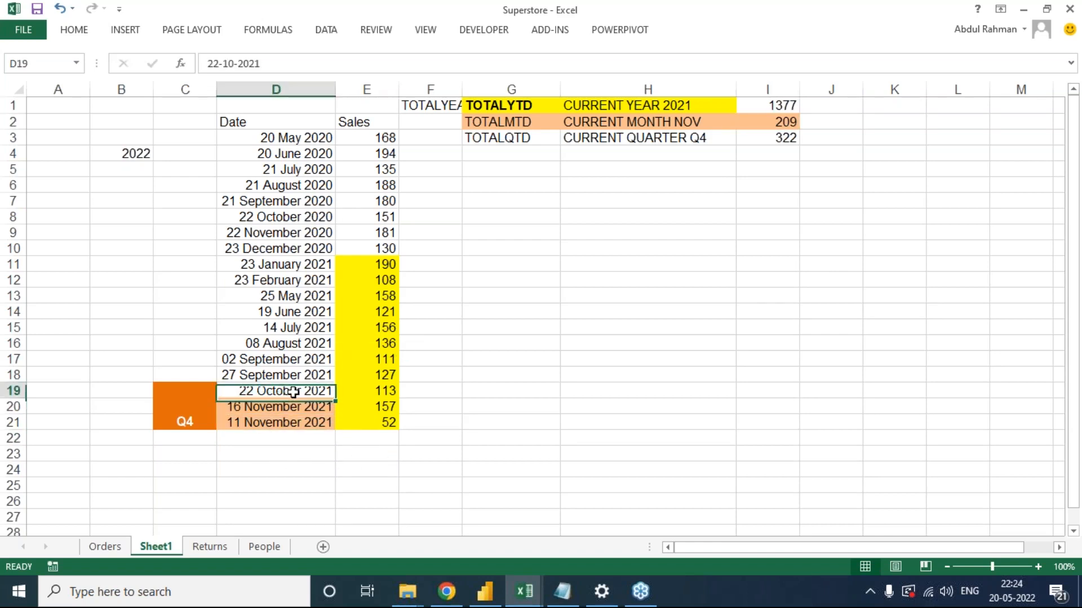
click(314, 408)
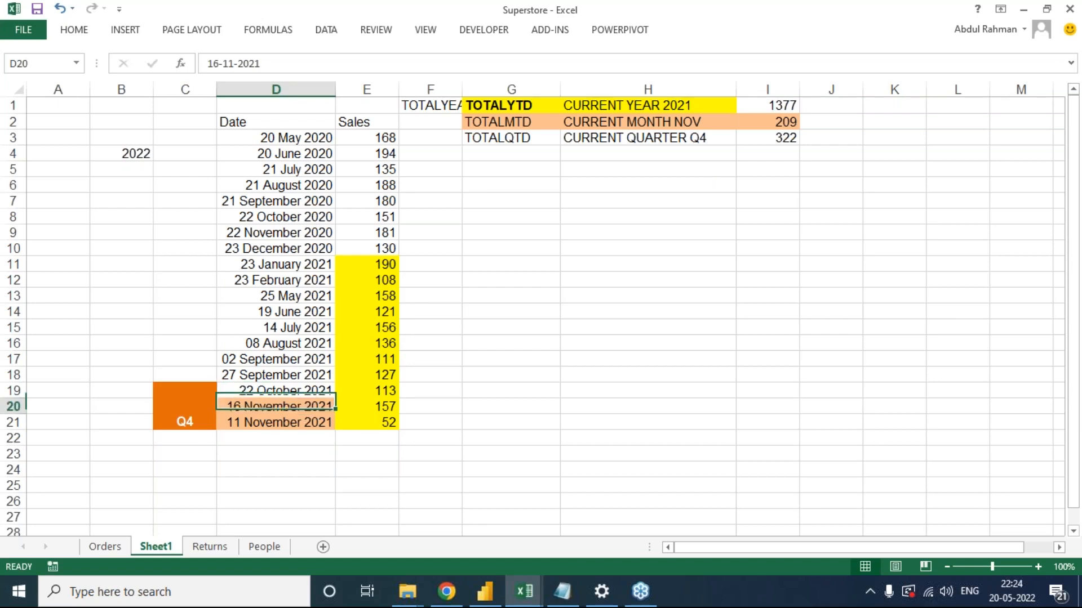
drag(391, 391, 388, 422)
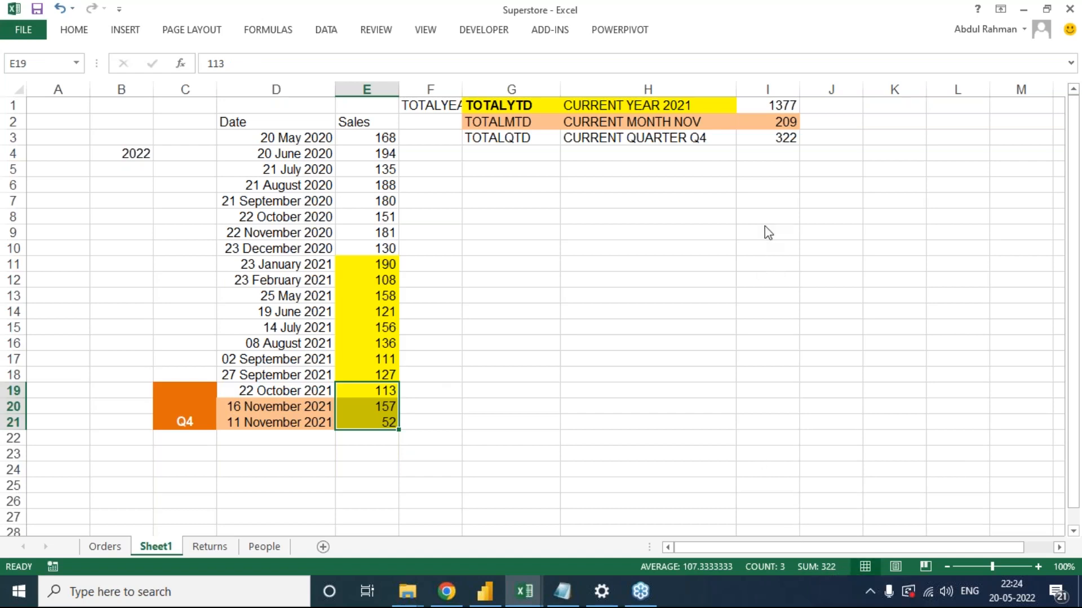
click(782, 146)
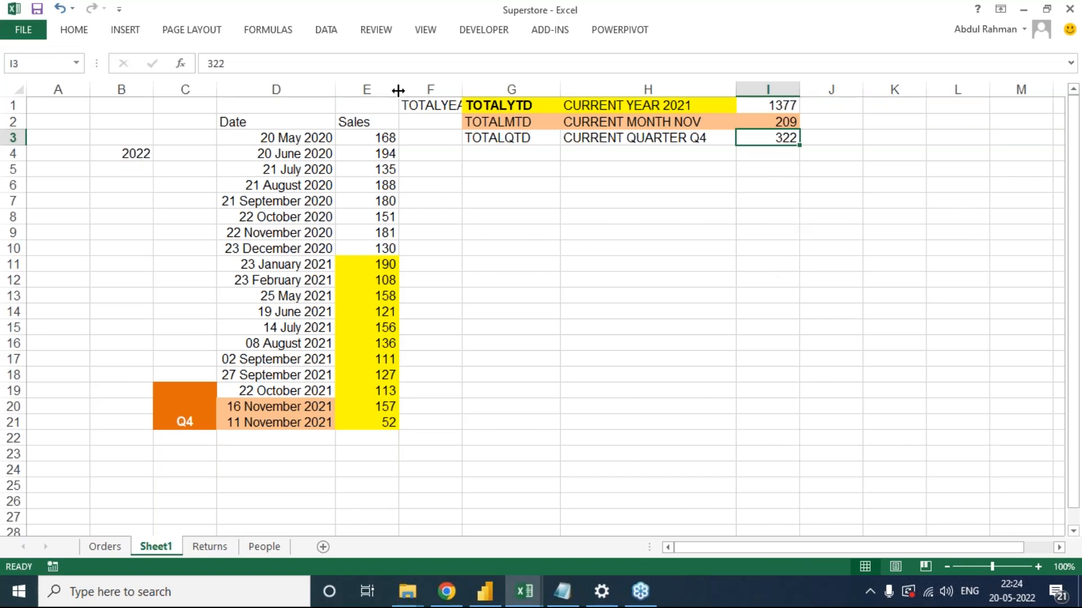
Widen column F to fit more of the year-to-date text in F1.
drag(462, 88, 501, 89)
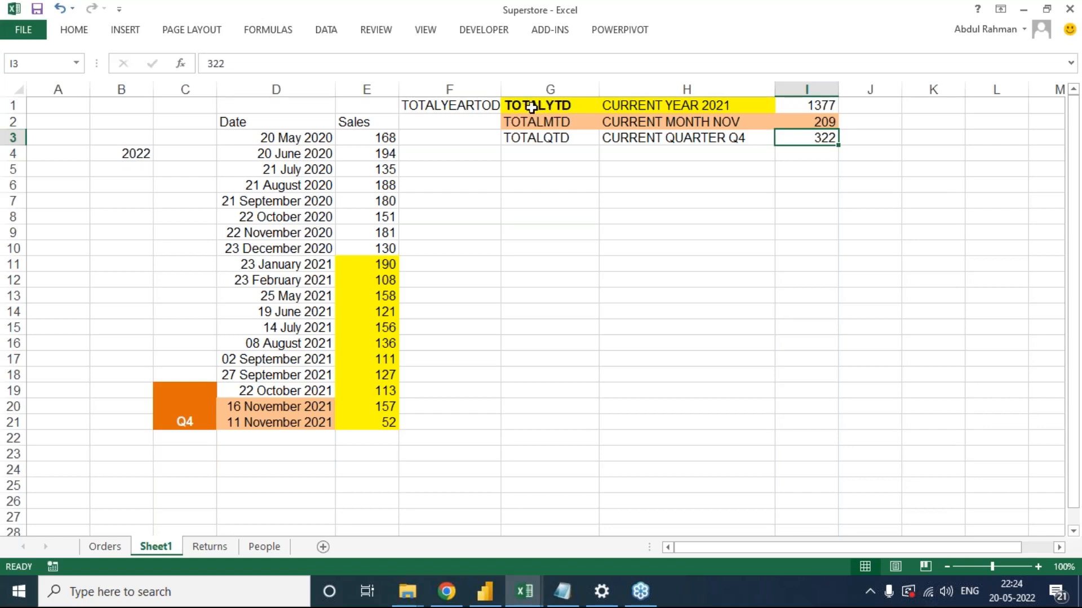
Review the date range D3:D21 against the current-year label, the November 2021 rows and the TOTALQTD label.
mouse_move(1017, 602)
click(287, 138)
drag(288, 173, 277, 433)
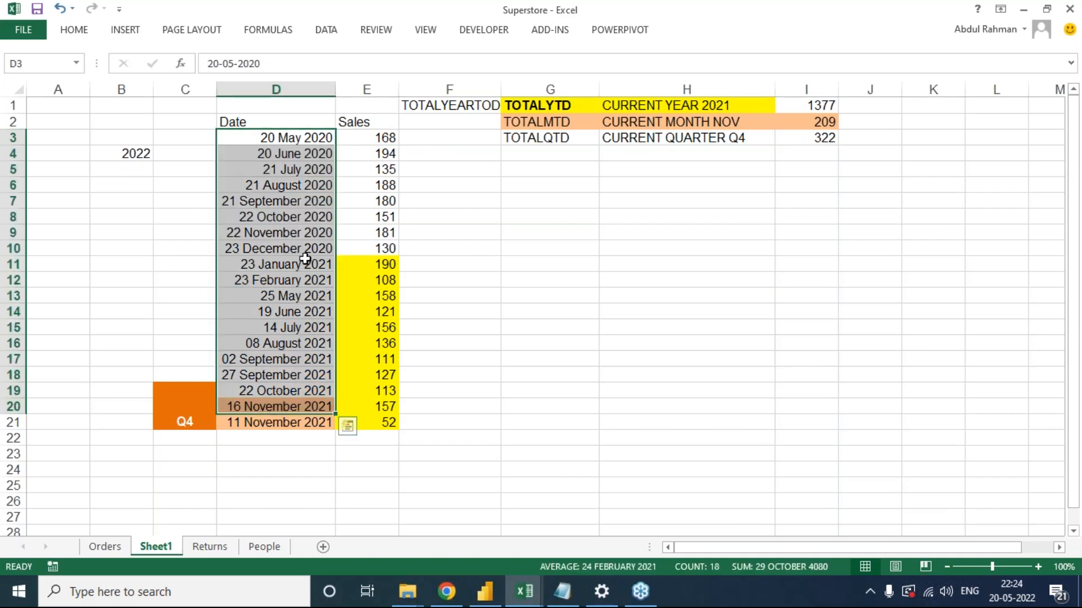
click(287, 137)
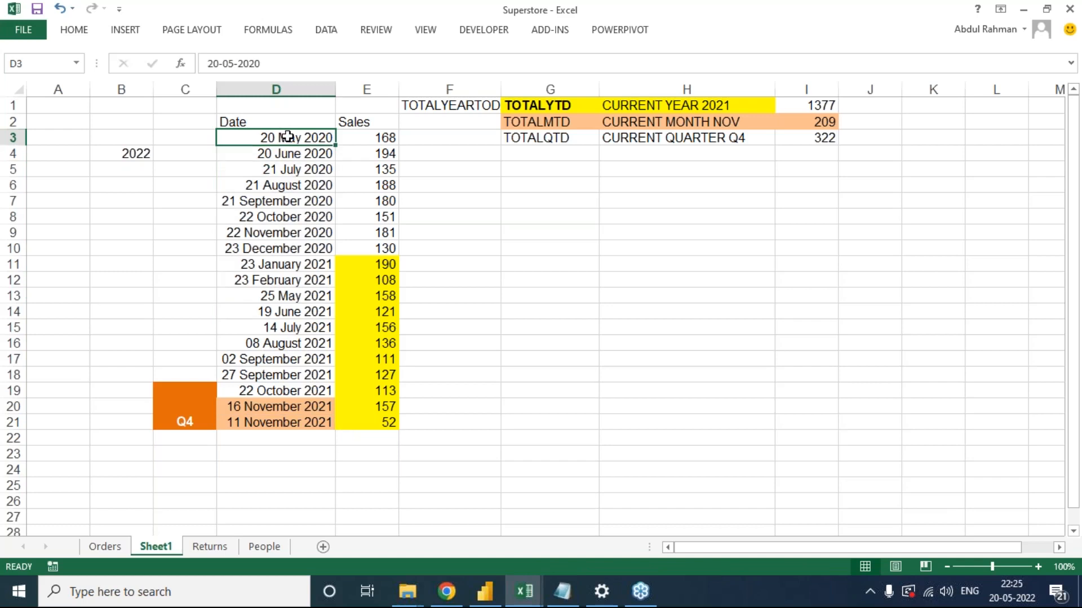
drag(312, 424, 292, 153)
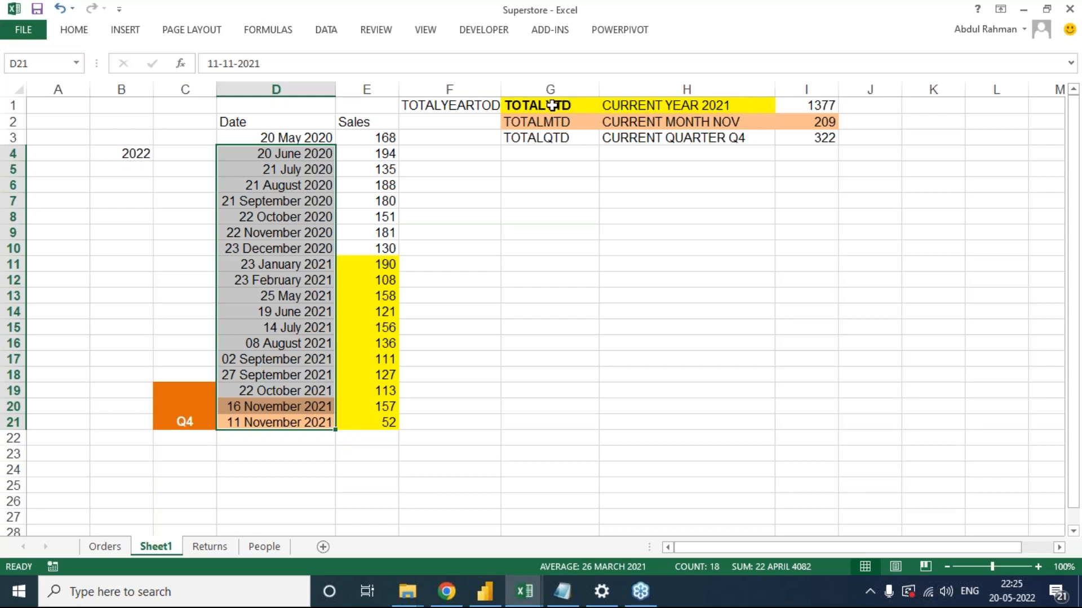
drag(543, 105, 735, 100)
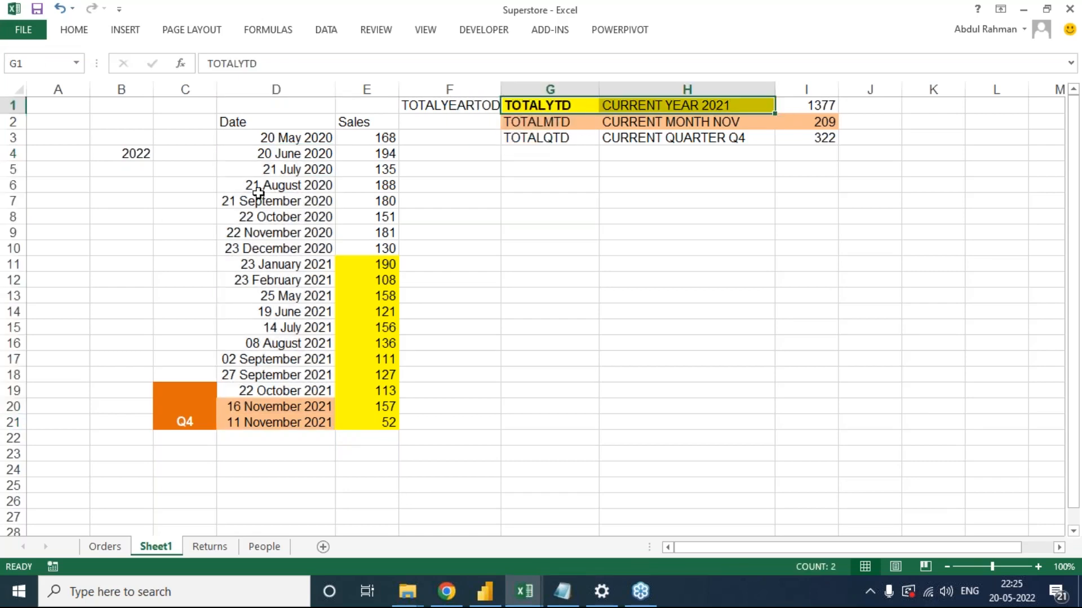
drag(307, 142, 301, 422)
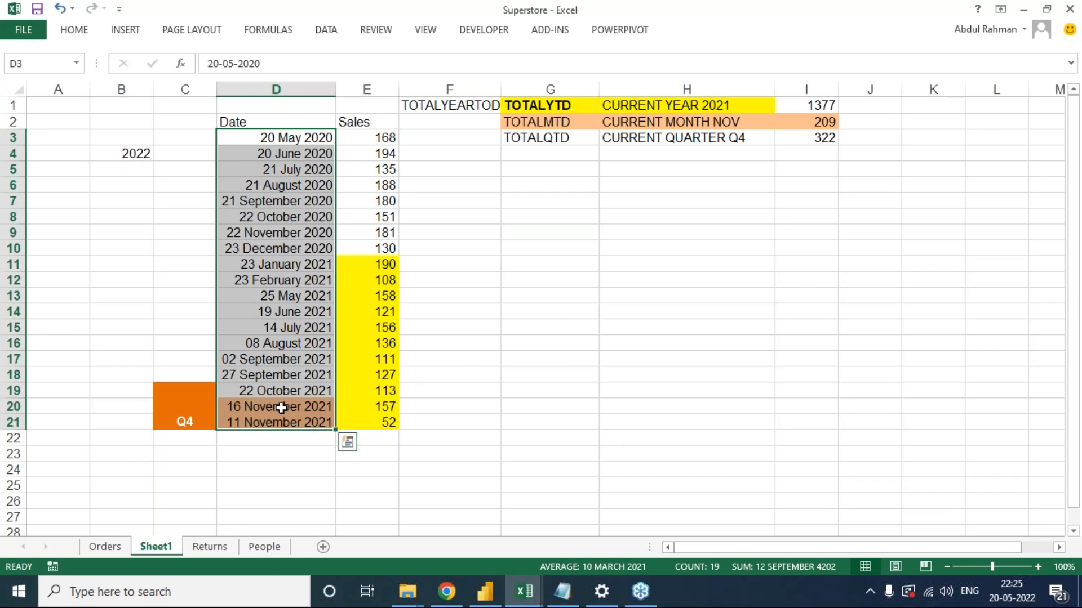
drag(281, 408, 358, 420)
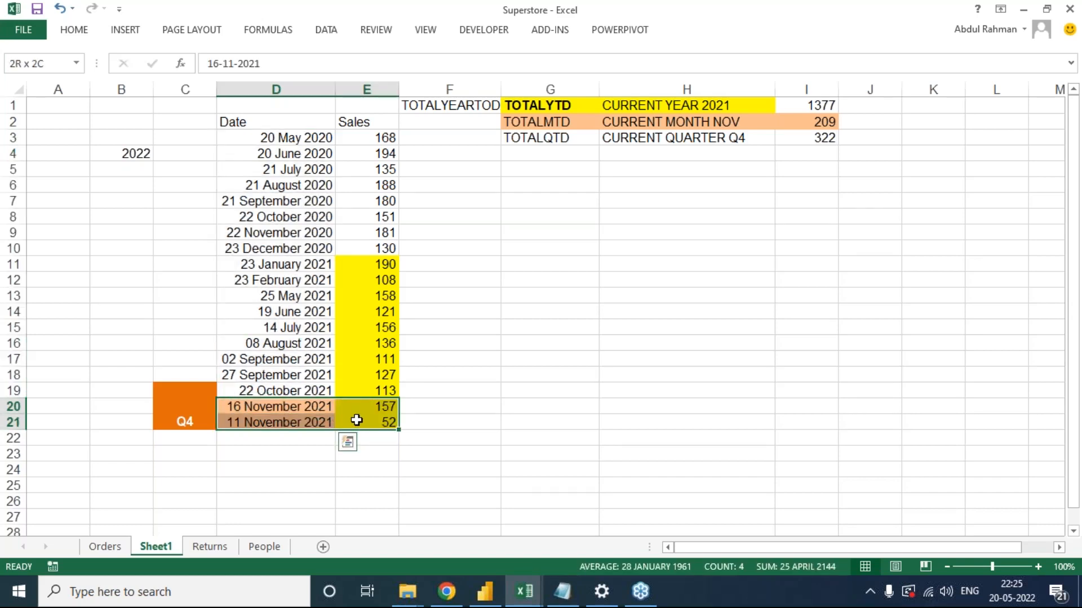
click(532, 141)
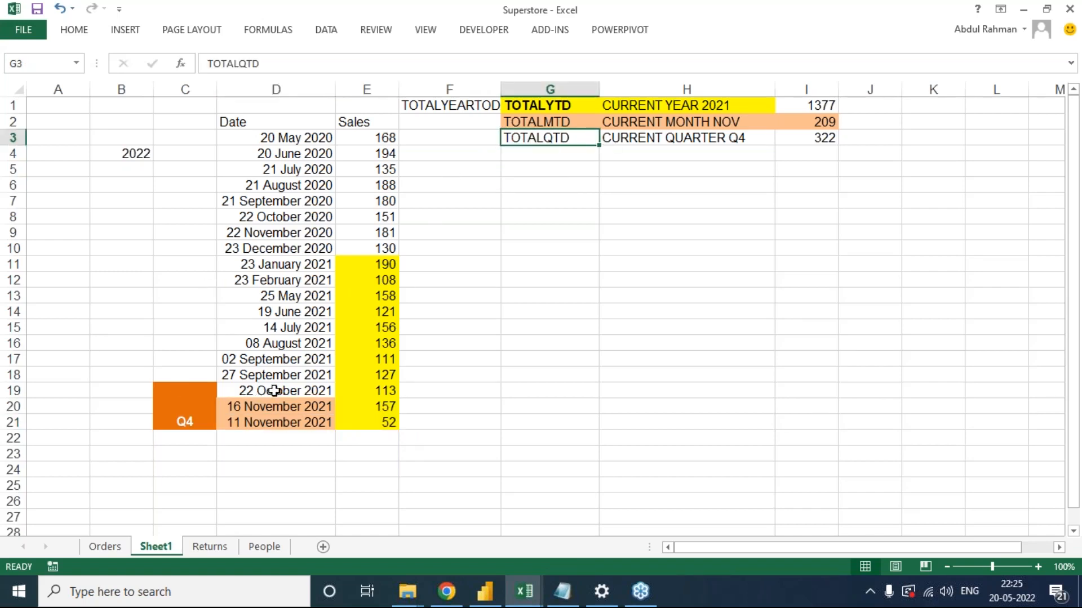
List the first-quarter months JAN, FEB and MARC in cells F16:F18.
click(462, 342)
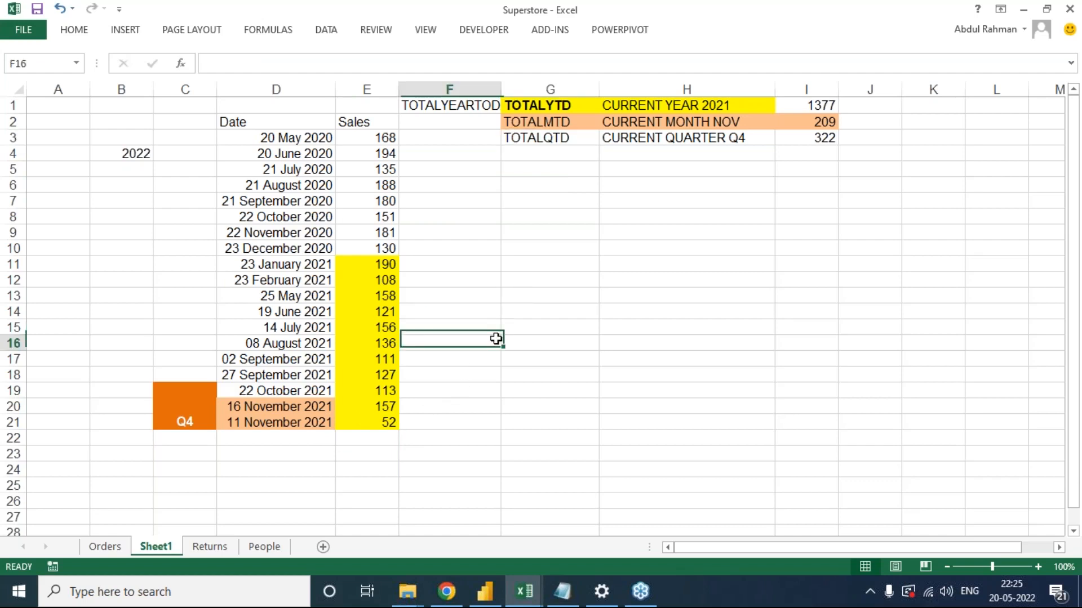
text(JAN)
key(Return)
text(FEB)
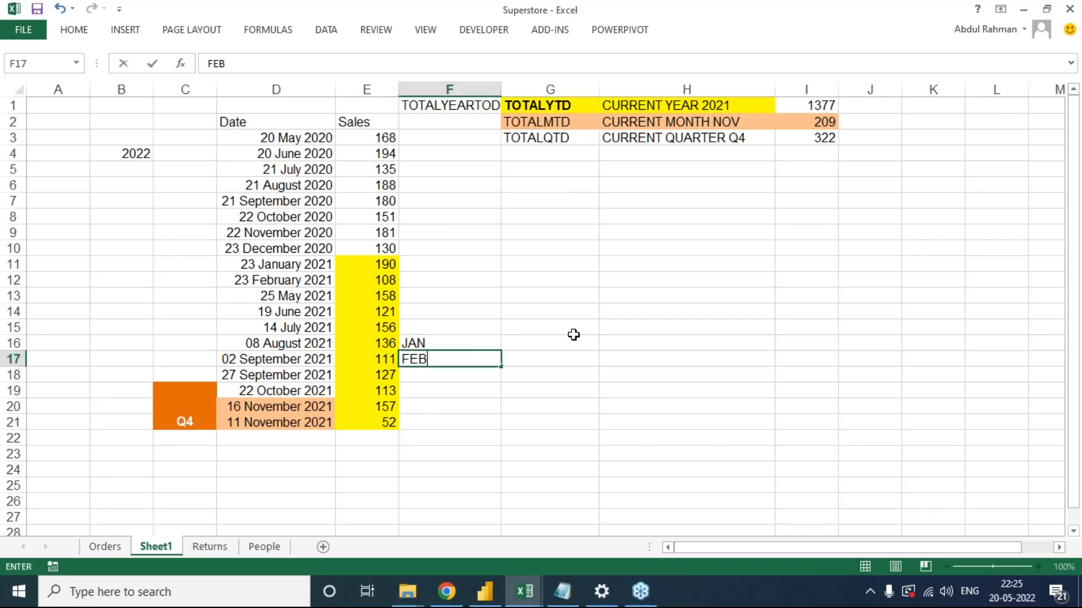
key(Return)
key(Tab)
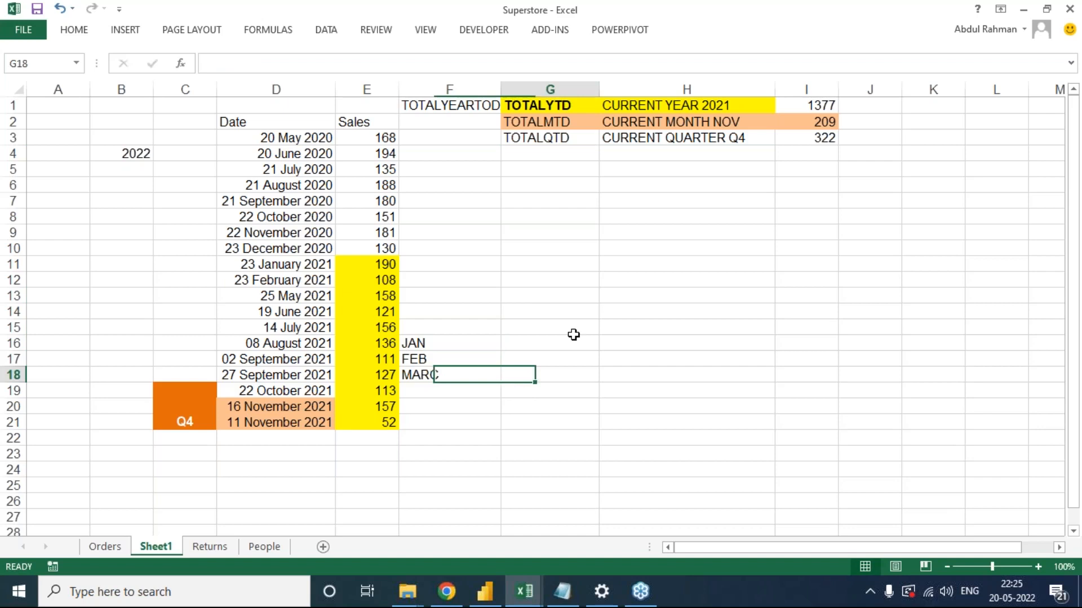
Enter the quarter label Q1 in cell G16, beside JAN.
click(573, 334)
text(Q1)
key(ctrl+Return)
List the fourth-quarter months OCT, NOV and DEC in cells F19:F21, below MARC.
key(Down)
key(Down)
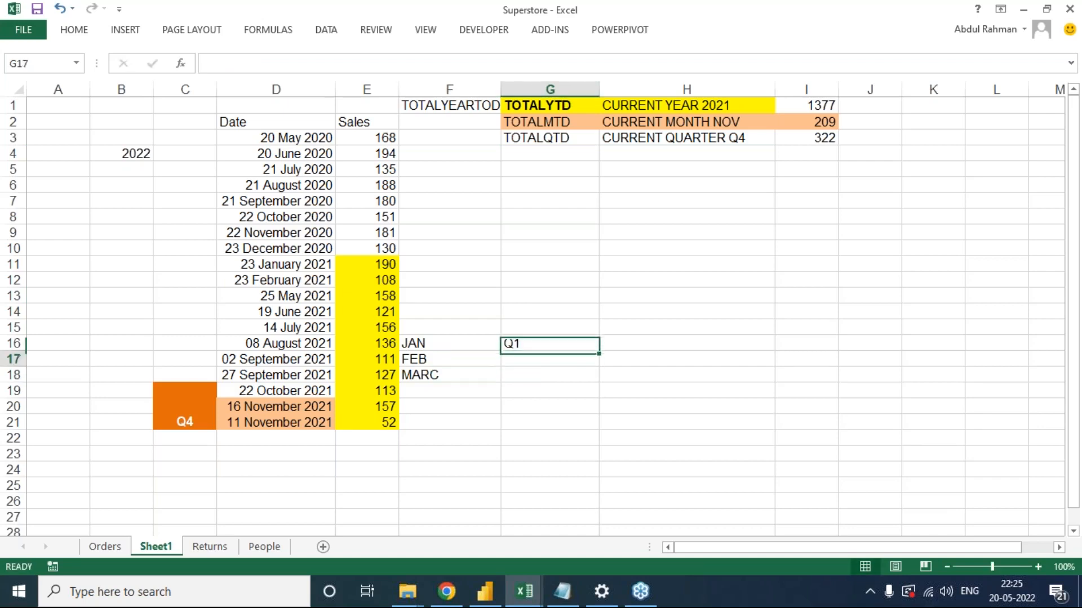
key(Left)
key(Down)
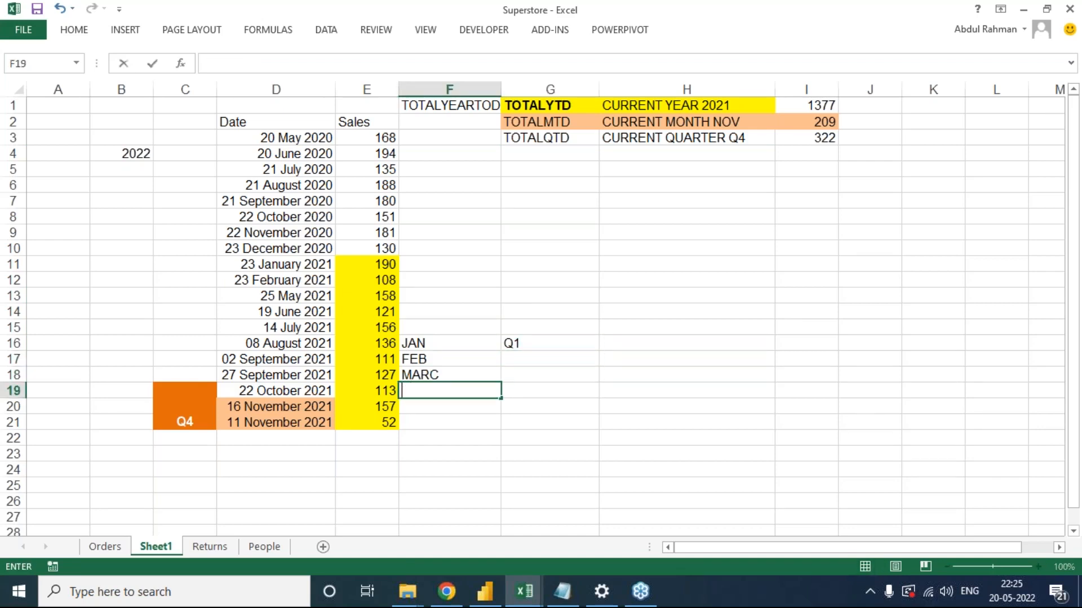
text(OVT)
key(Return)
key(BackSpace)
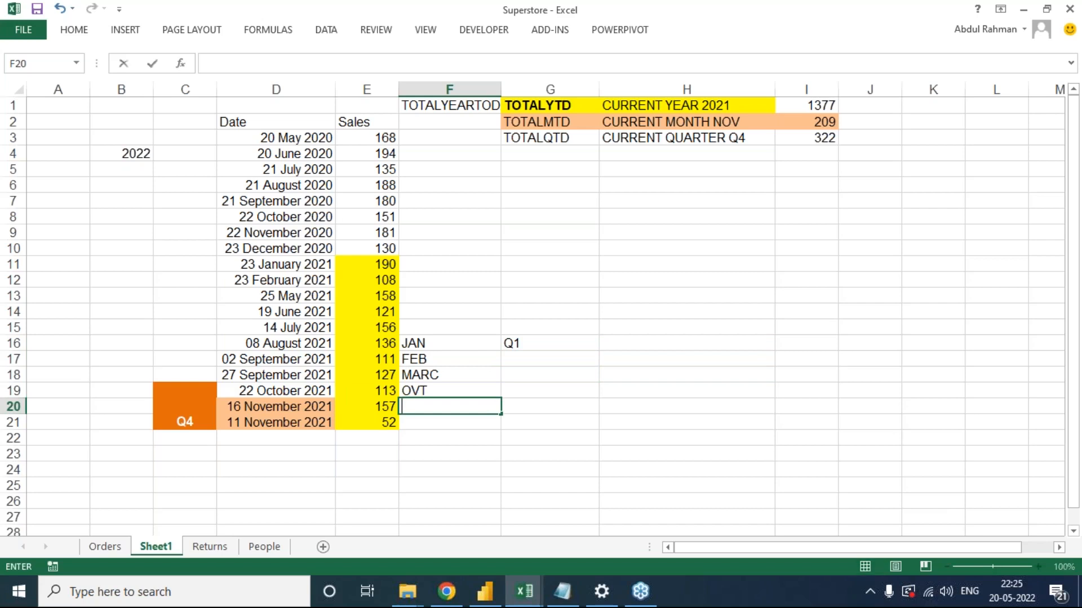
key(Escape)
key(Up)
text(OCT)
key(Return)
key(BackSpace)
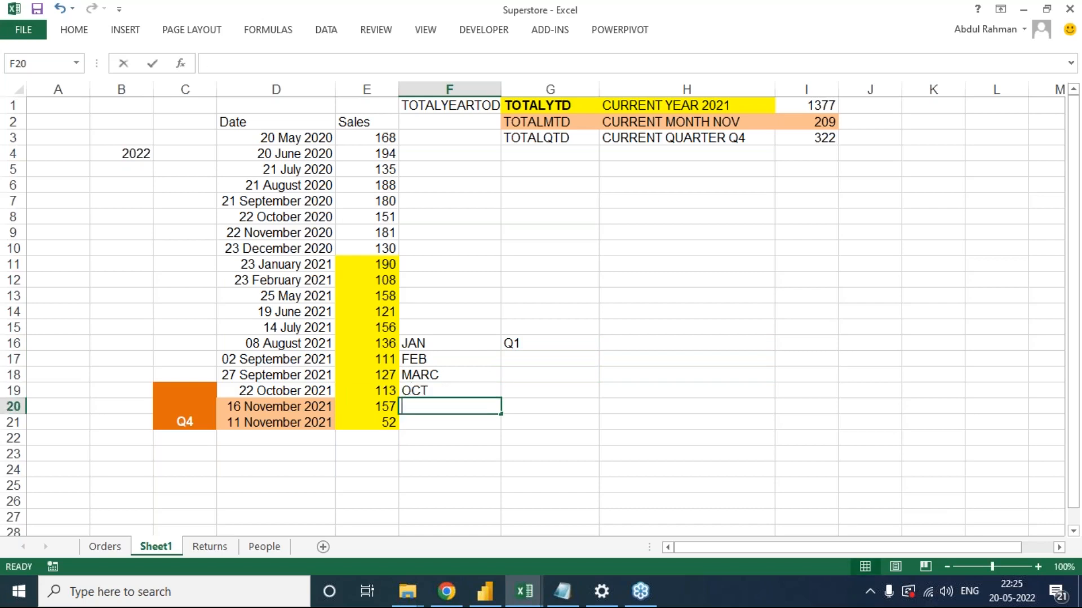
text(NOV)
key(Return)
text(DEC)
Enter the quarter label q4 in cell G21, beside DEC.
key(Tab)
key(shift+Up)
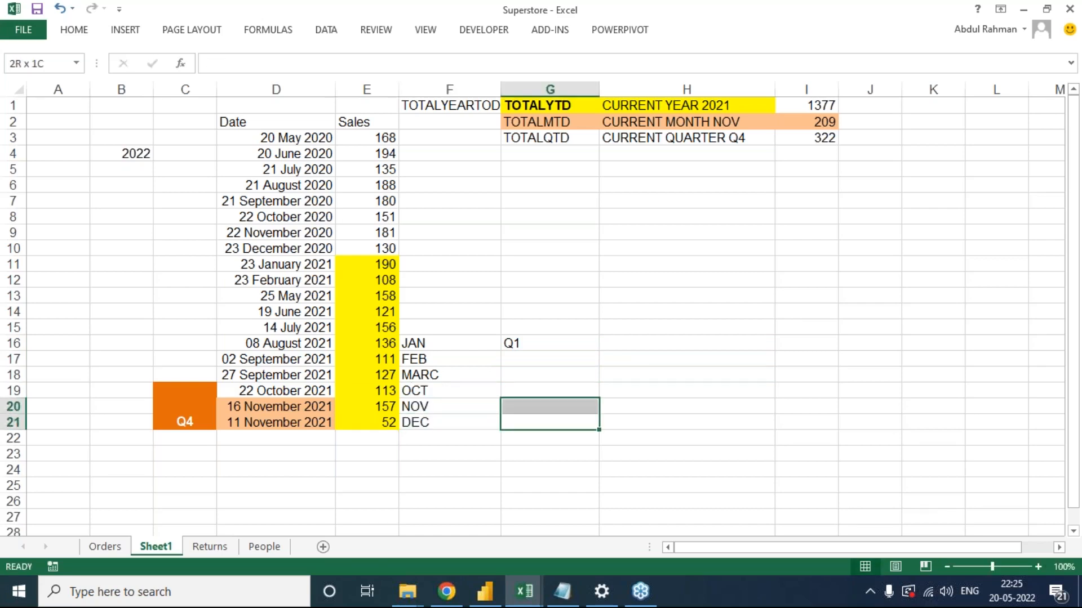
key(shift+Up)
text(q4)
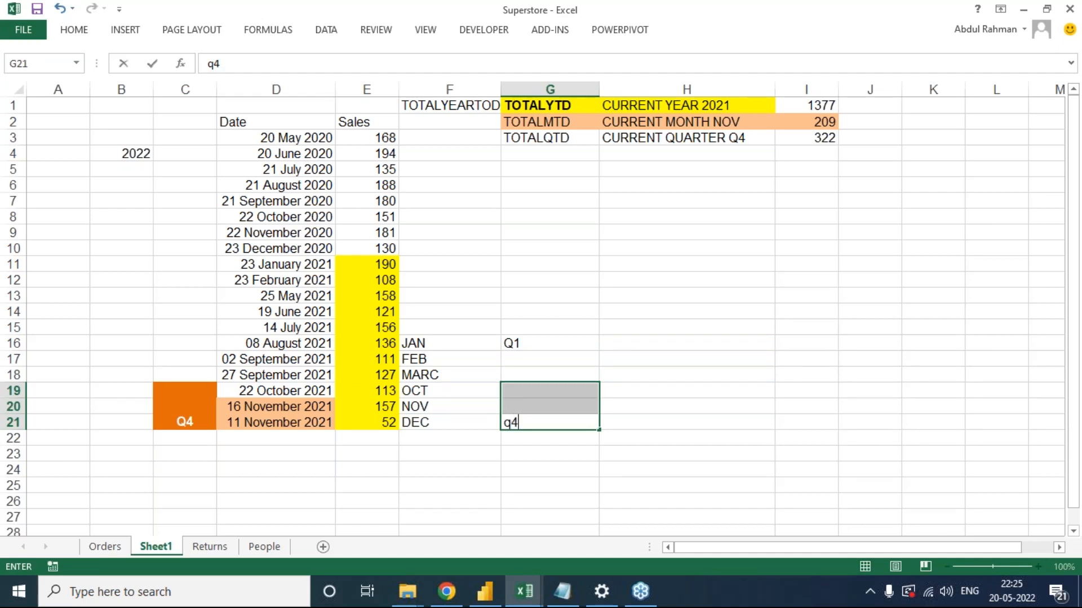
Check the fourth-quarter 2021 dates in D19:D21 and the sum of their sales in E19:E21.
click(313, 388)
drag(313, 388, 313, 422)
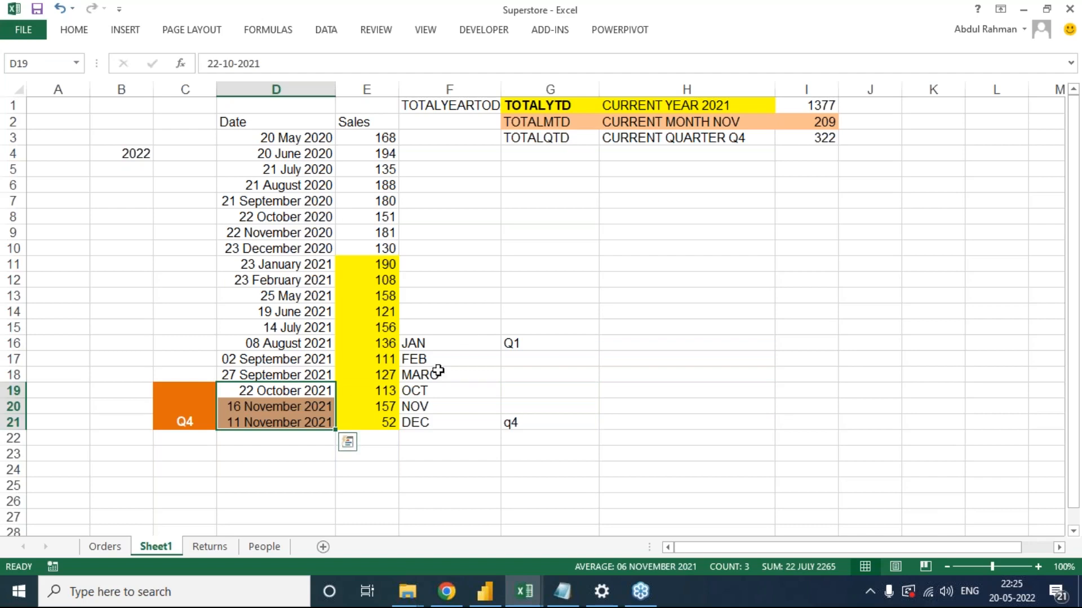
click(390, 390)
drag(390, 389, 389, 420)
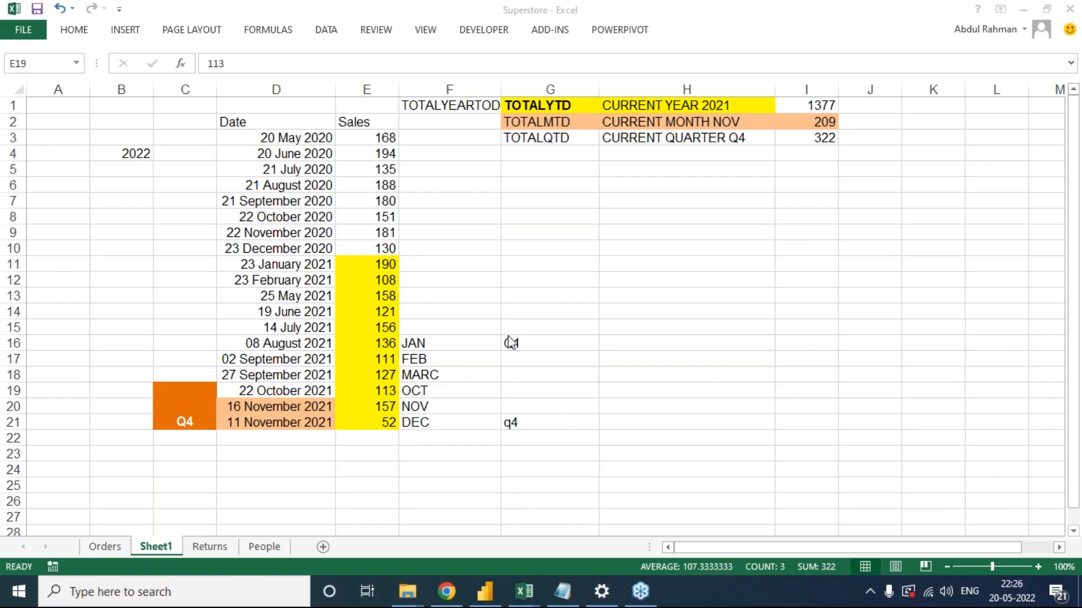
Switch to the Dax day 1 report in Power BI Desktop.
click(483, 598)
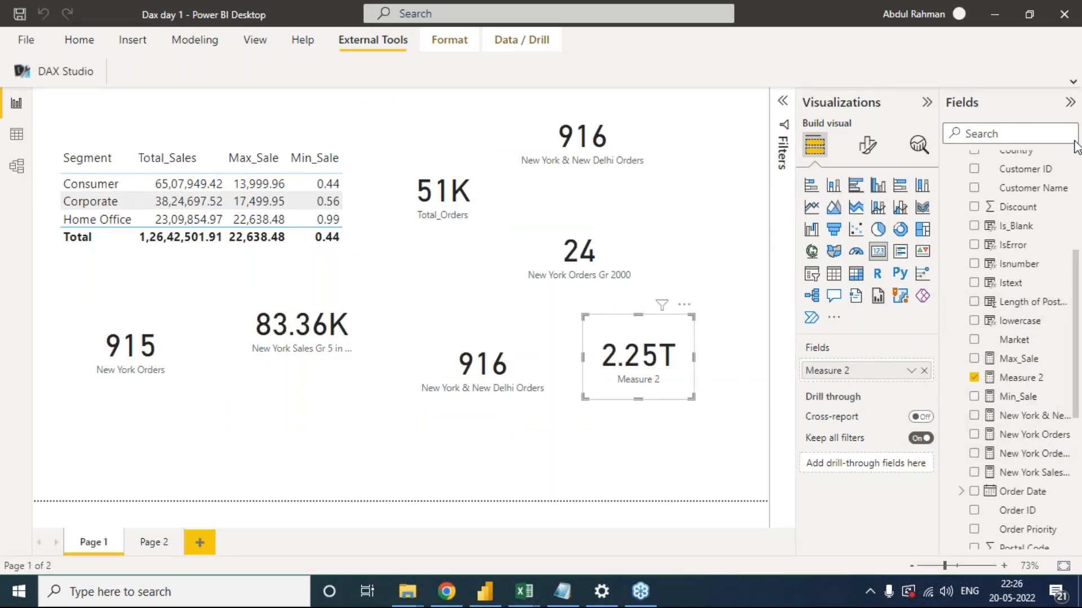
Create a new measure in the Orders table named CY_Sales and begin its formula with the TOTALYTD function.
click(1014, 359)
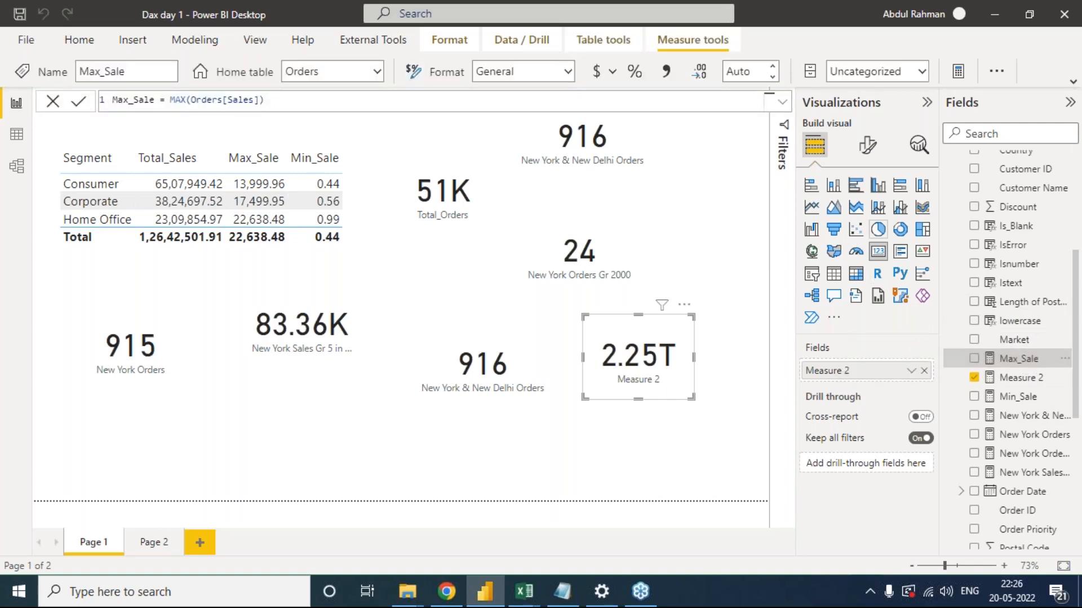
right_click(1020, 361)
click(918, 139)
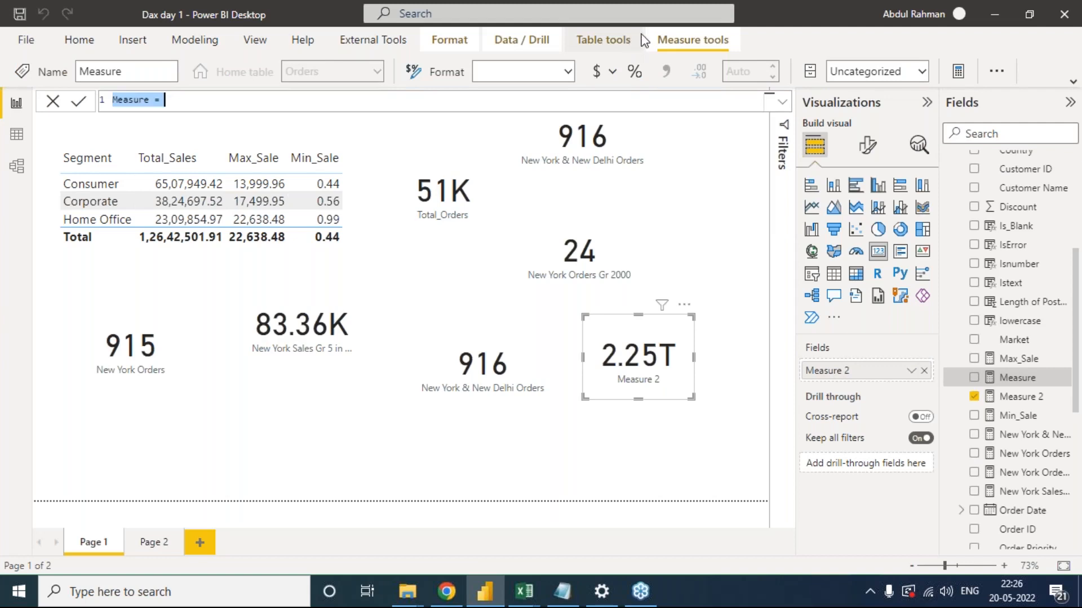
text(C)
key(BackSpace)
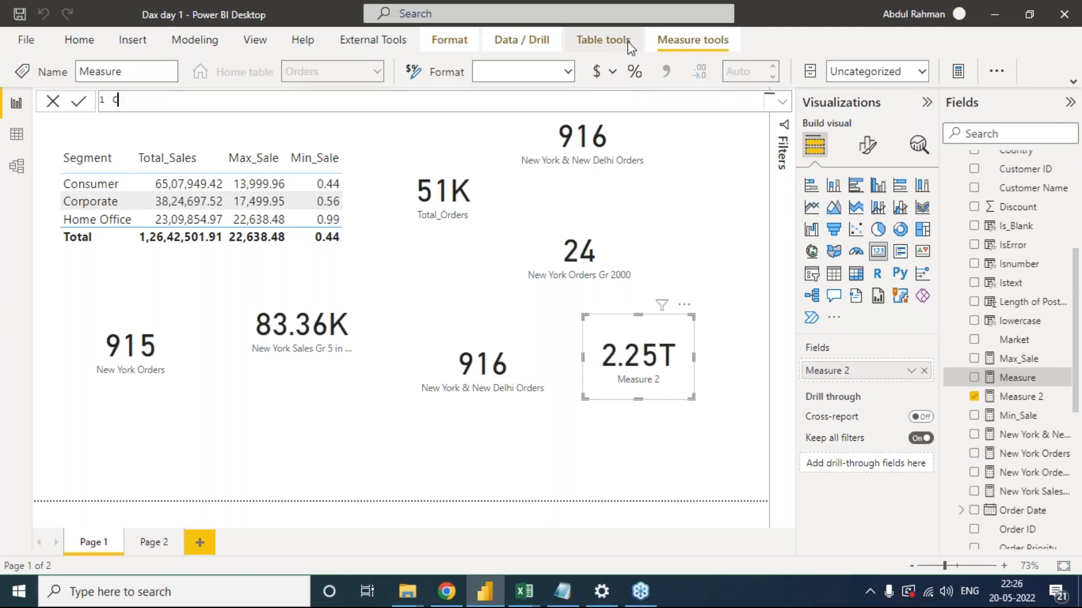
text(Y_Sales = tota)
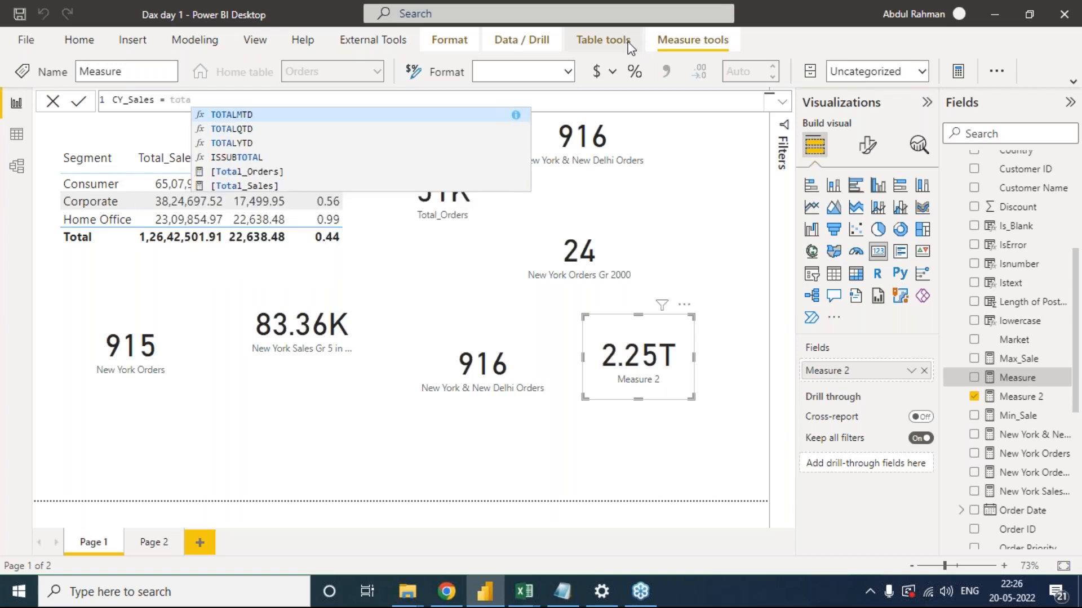
key(Down)
key(Down)
key(Tab)
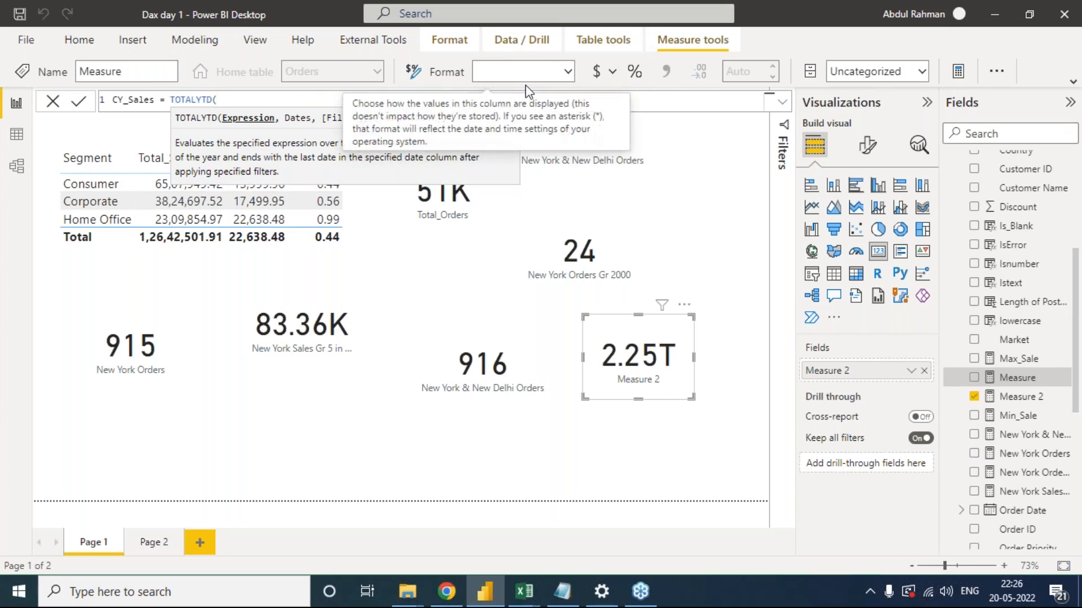
Enter a SUM over an Orders table column as the expression argument of TOTALYTD.
text(sum()
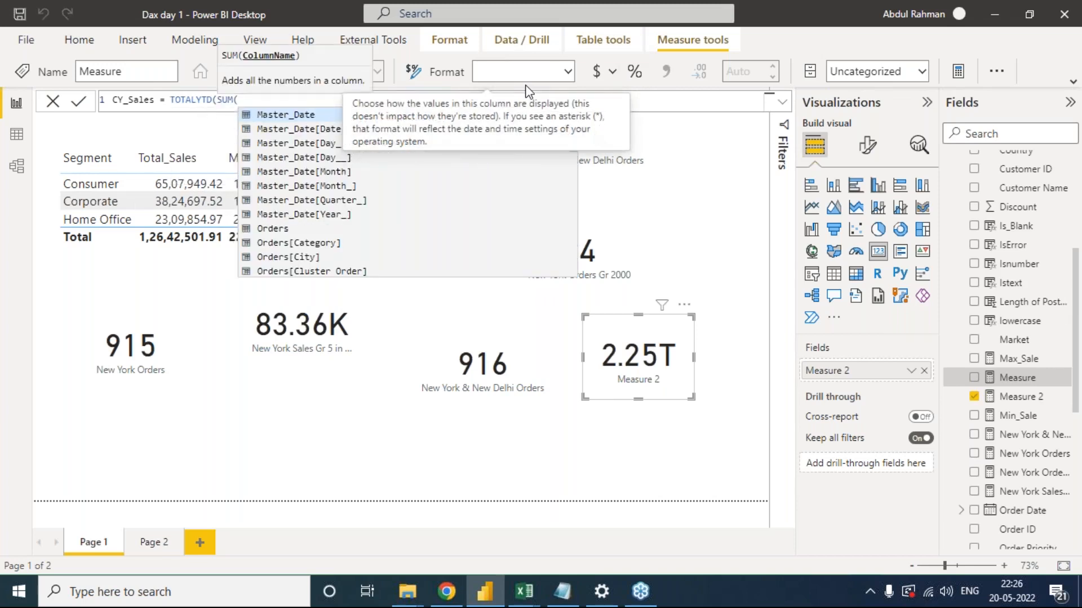
text(order)
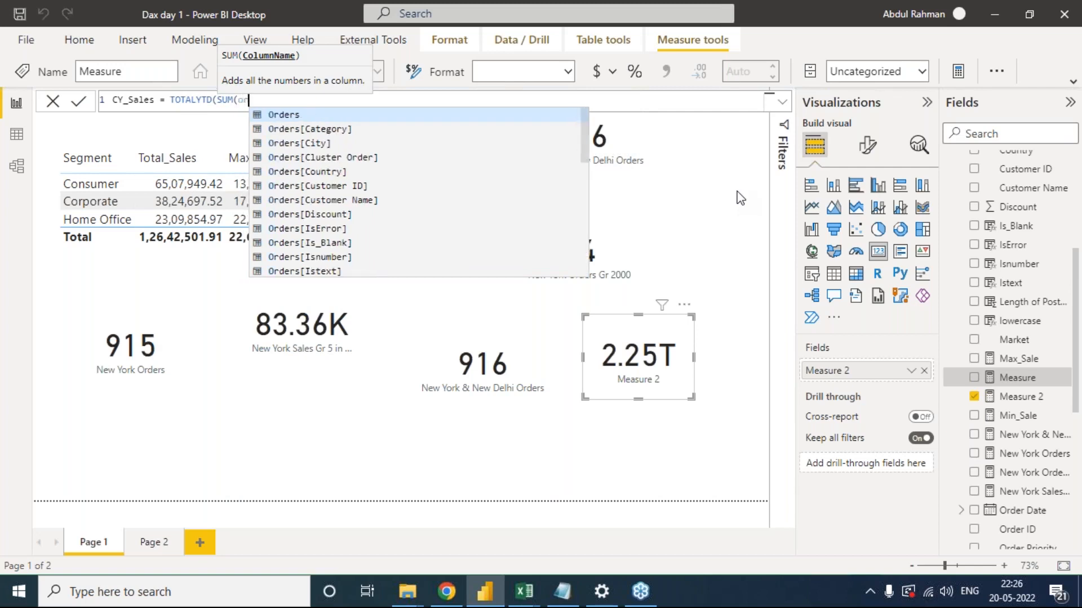
key(Down)
key(Down)
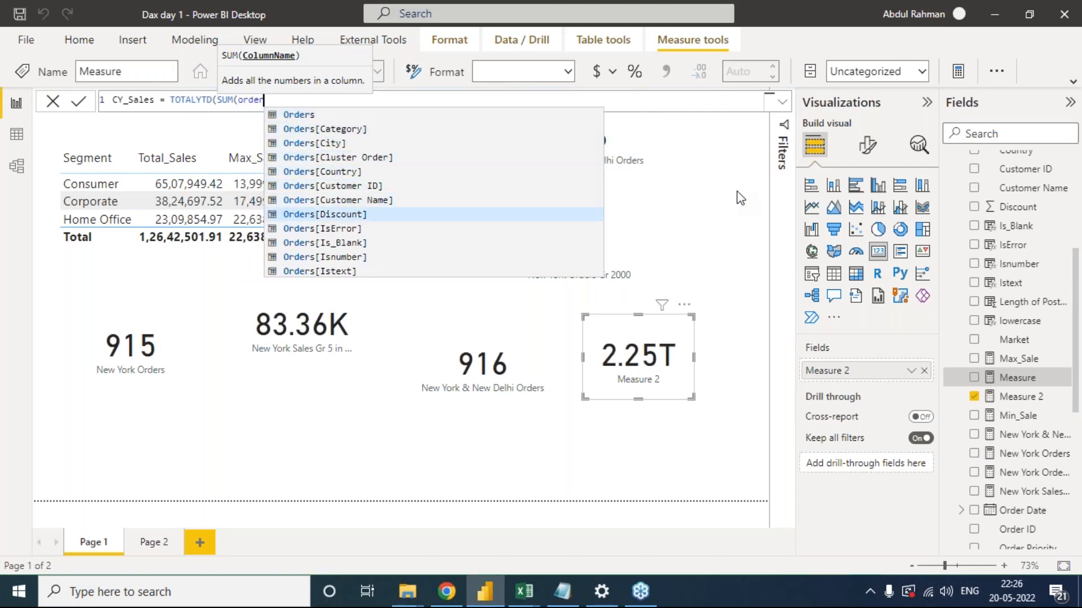
text(s)
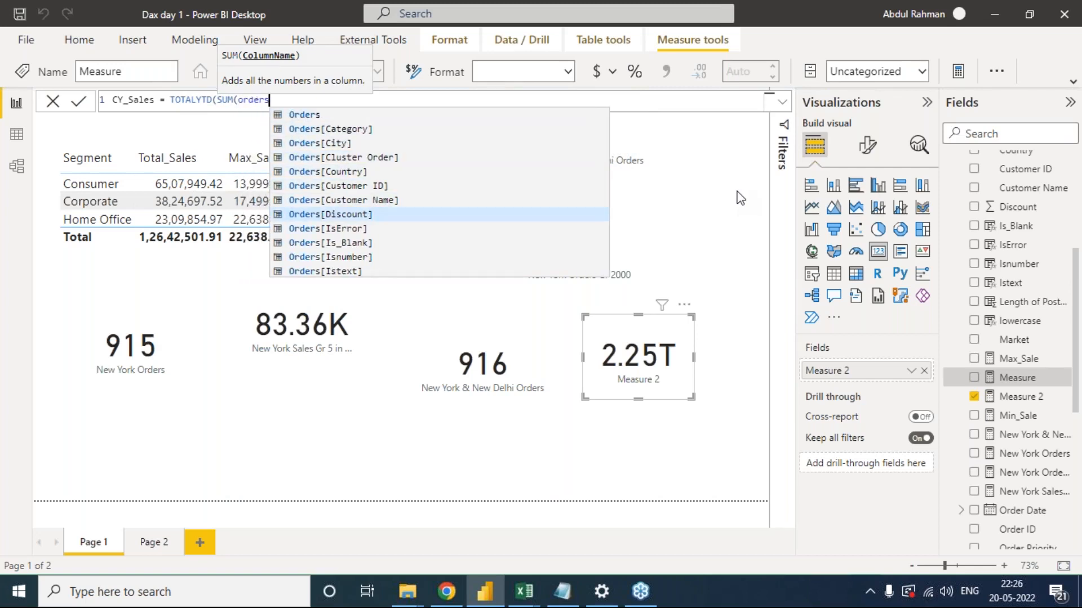
Complete the sum expression in the TOTALYTD formula of CY_Sales with the Orders[Sales] column.
key(Down)
key(Down)
key(Down)
key(Down)
key(Down)
key(Down)
key(Down)
key(Down)
key(Down)
key(Down)
key(Down)
key(Down)
key(Down)
key(Down)
key(Down)
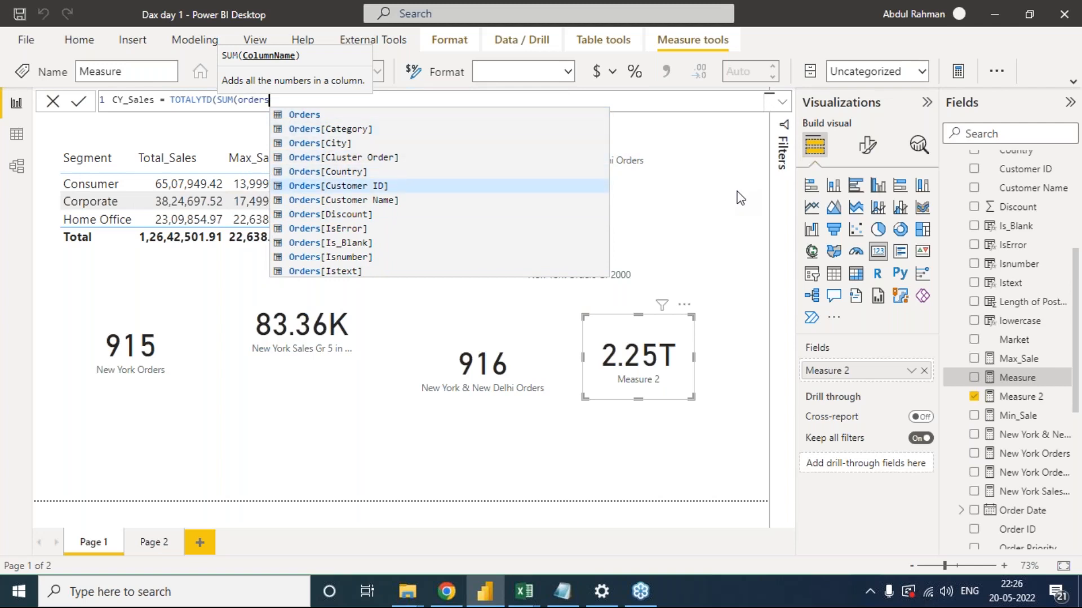
key(Down)
key(Down)
key(Down)
key(Down)
key(Down)
key(Down)
key(Down)
key(Down)
key(Down)
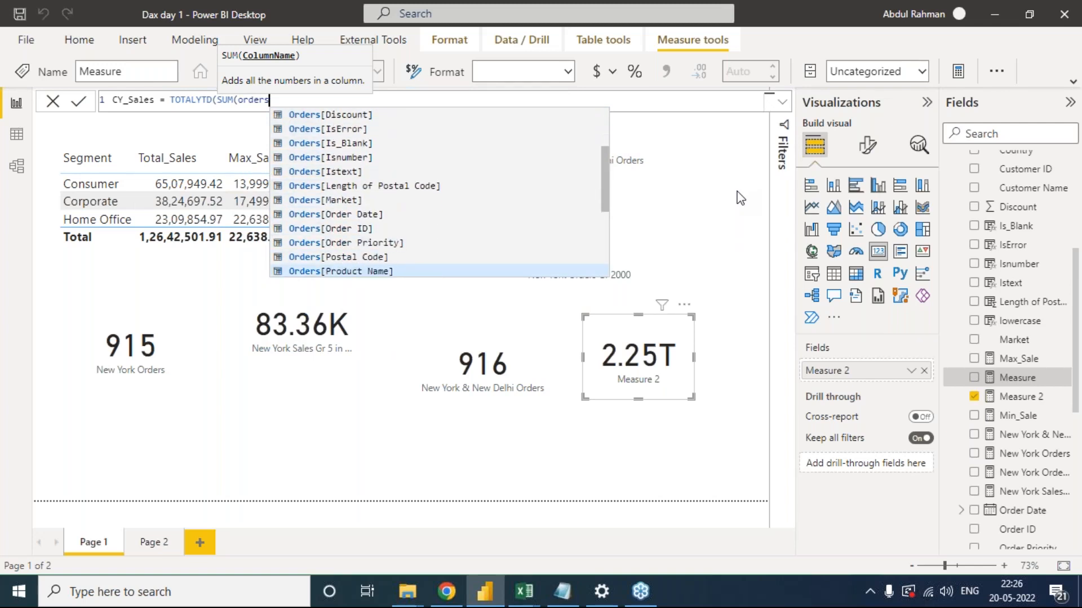
key(Up)
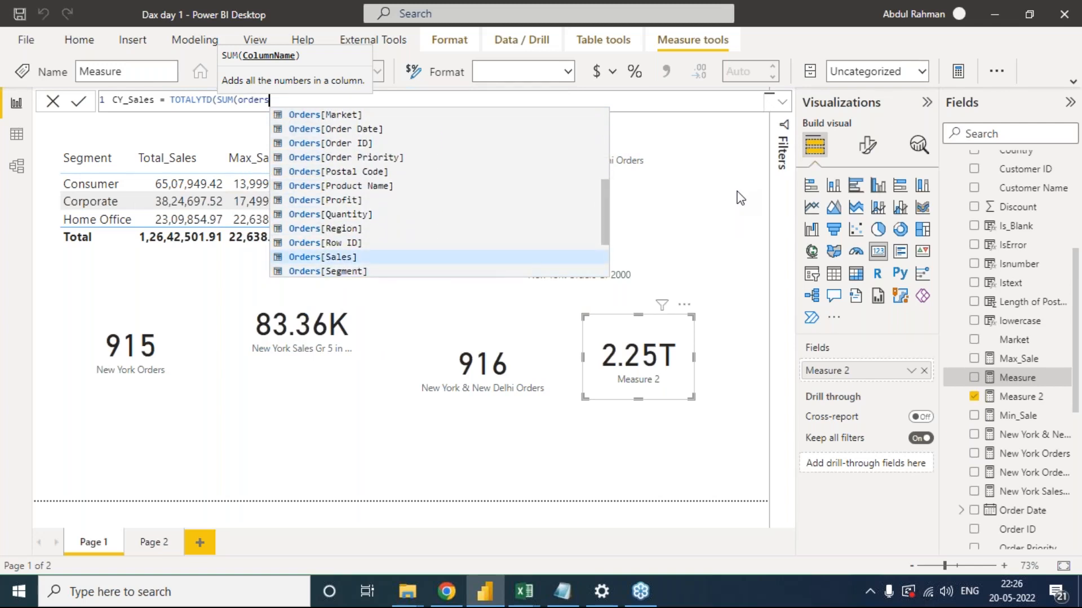
key(Tab)
text(),)
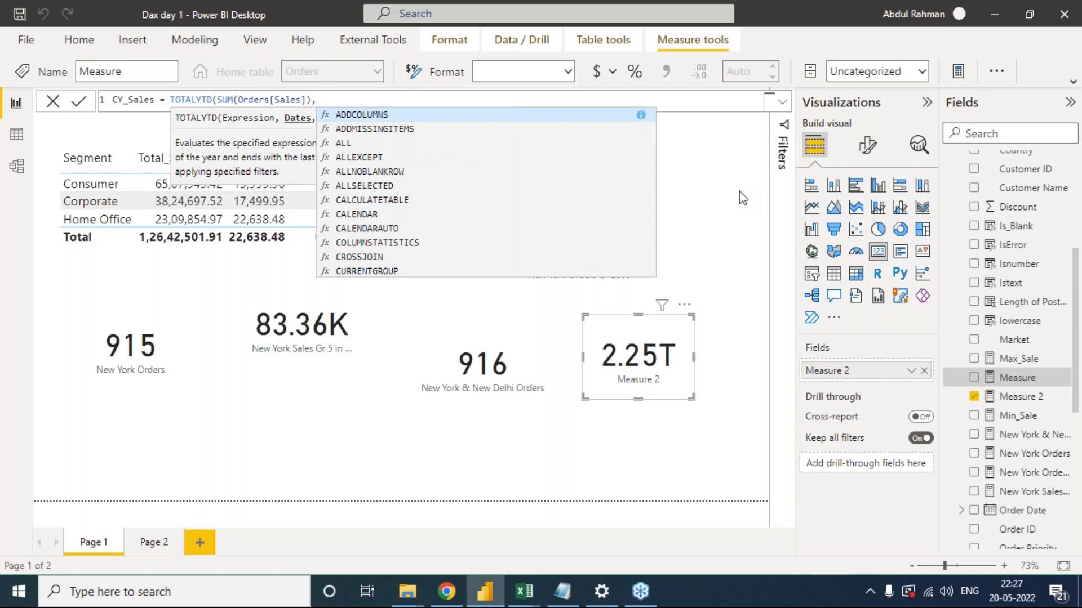
Use Orders[Order Date] as the dates argument of TOTALYTD, close the formula and commit the CY_Sales measure.
text(orderid)
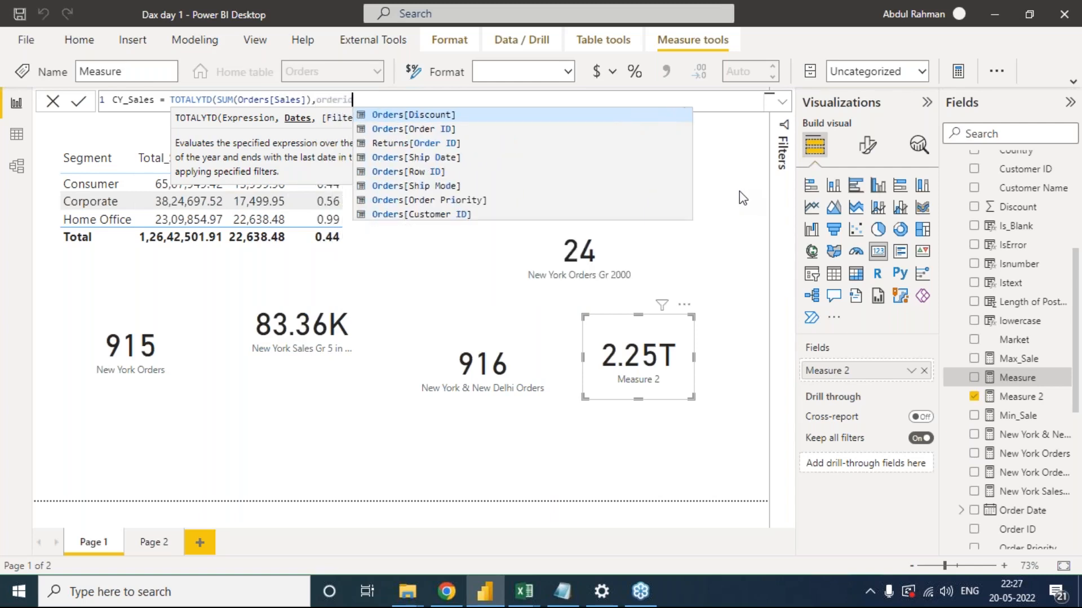
key(BackSpace)
key(BackSpace)
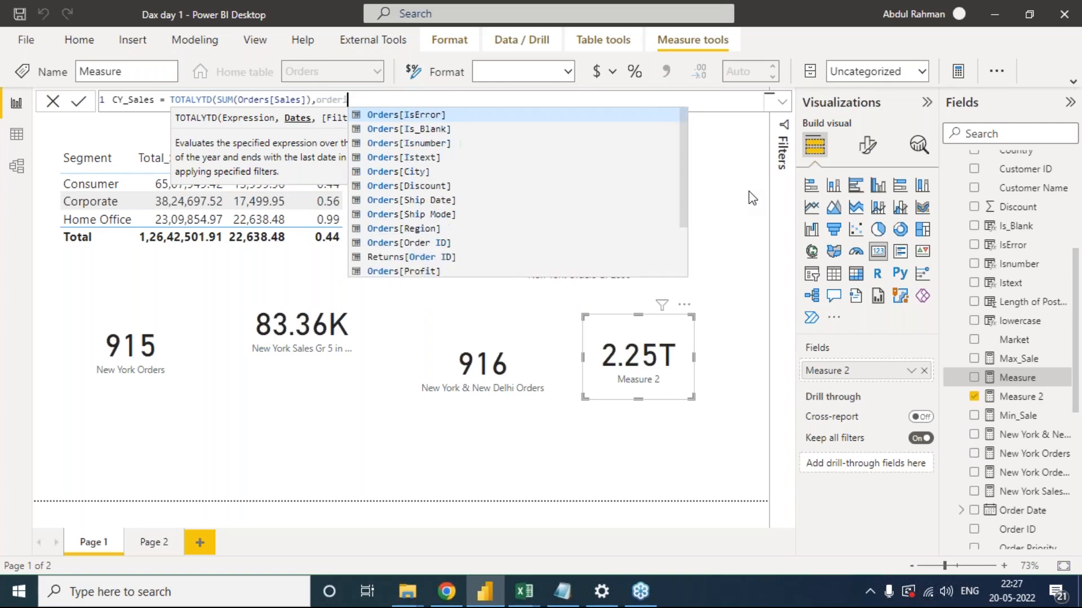
text(der Da)
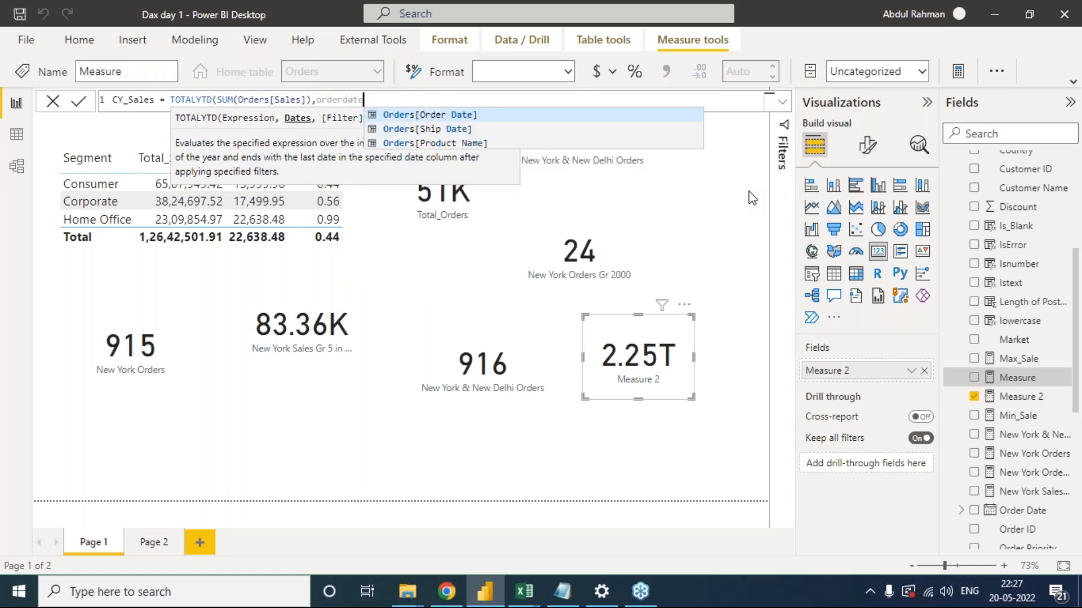
key(Tab)
text())
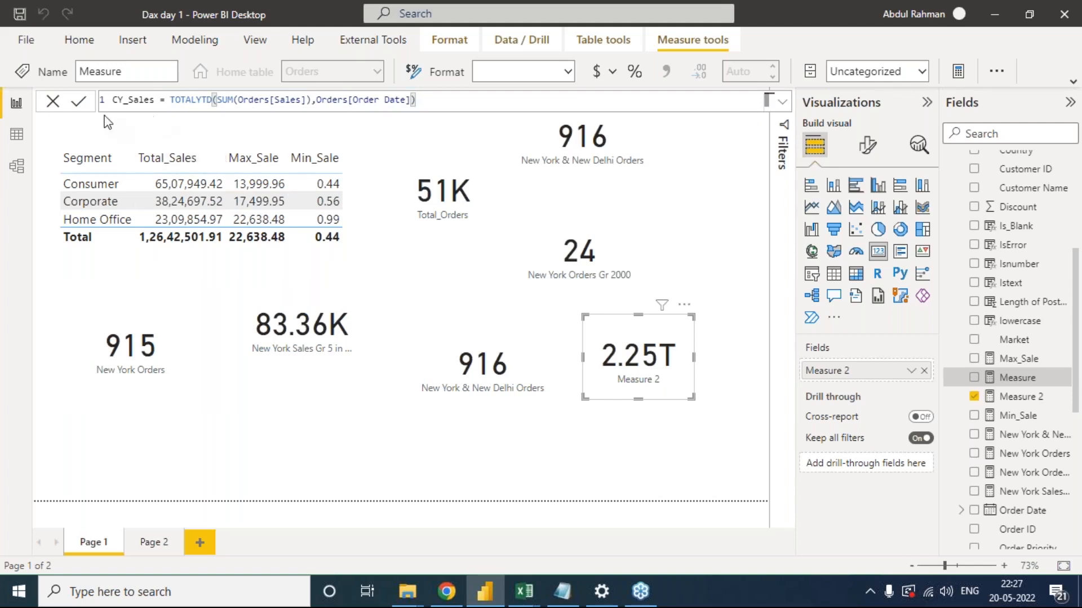
click(79, 102)
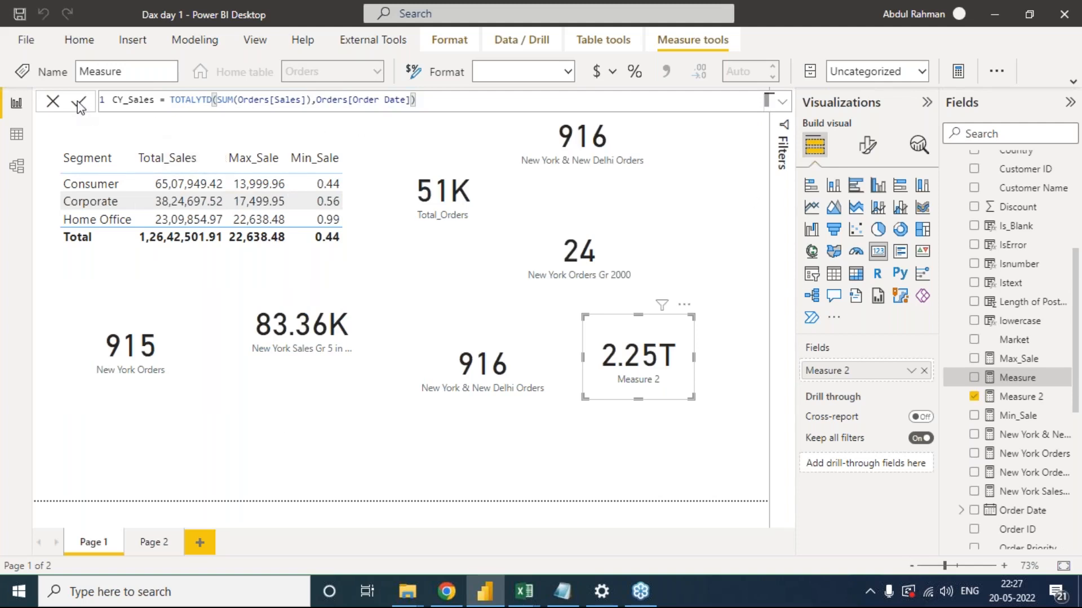
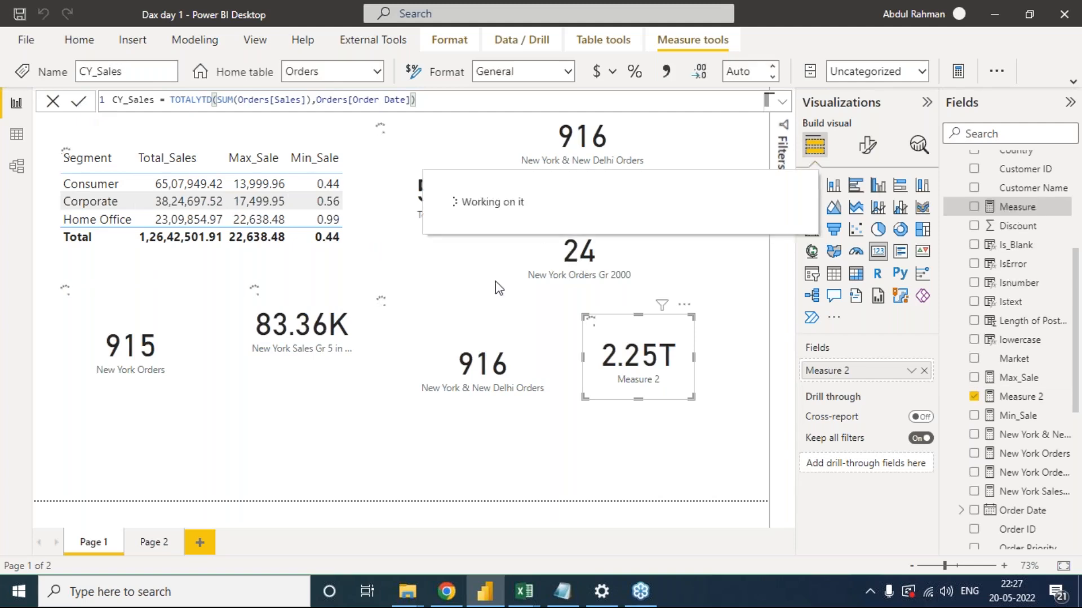
Switch to the Superstore workbook in Excel and examine the years available in the Orders sheet's Order Date filter.
key(alt+Tab)
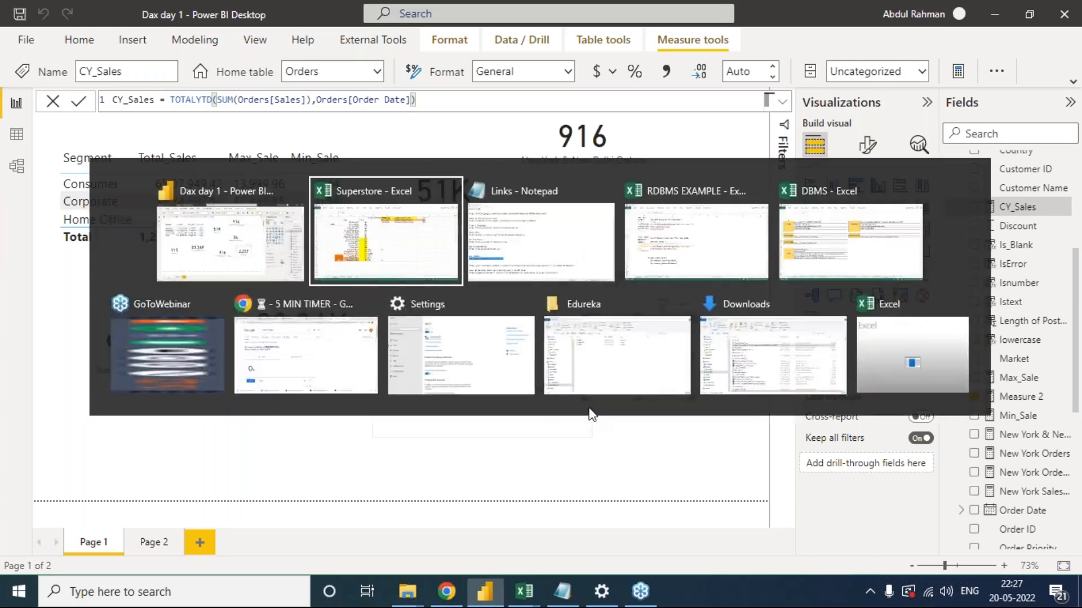
key(alt+Tab)
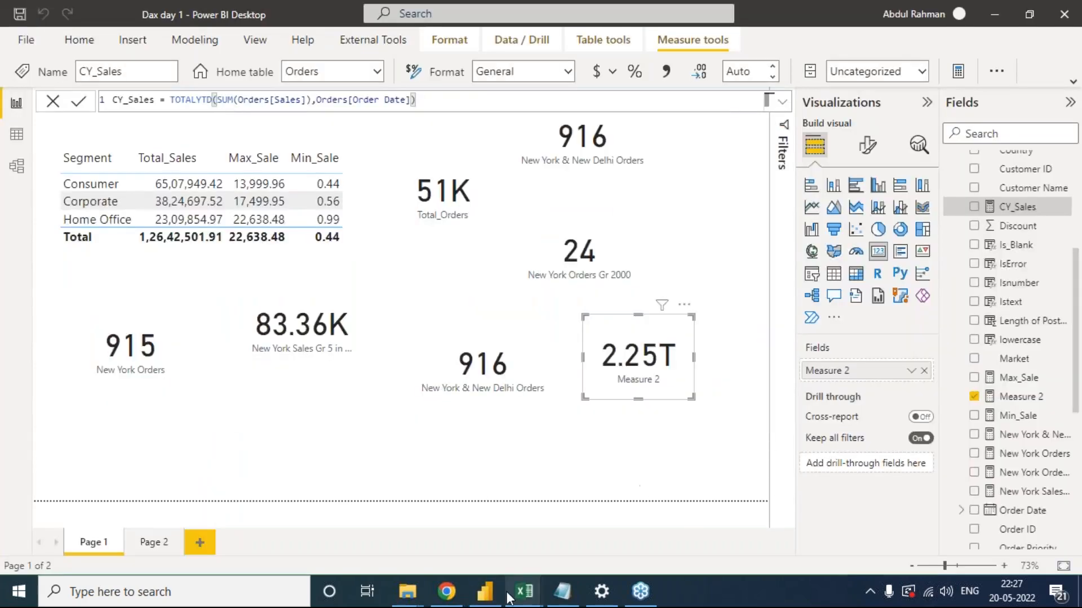
mouse_move(510, 597)
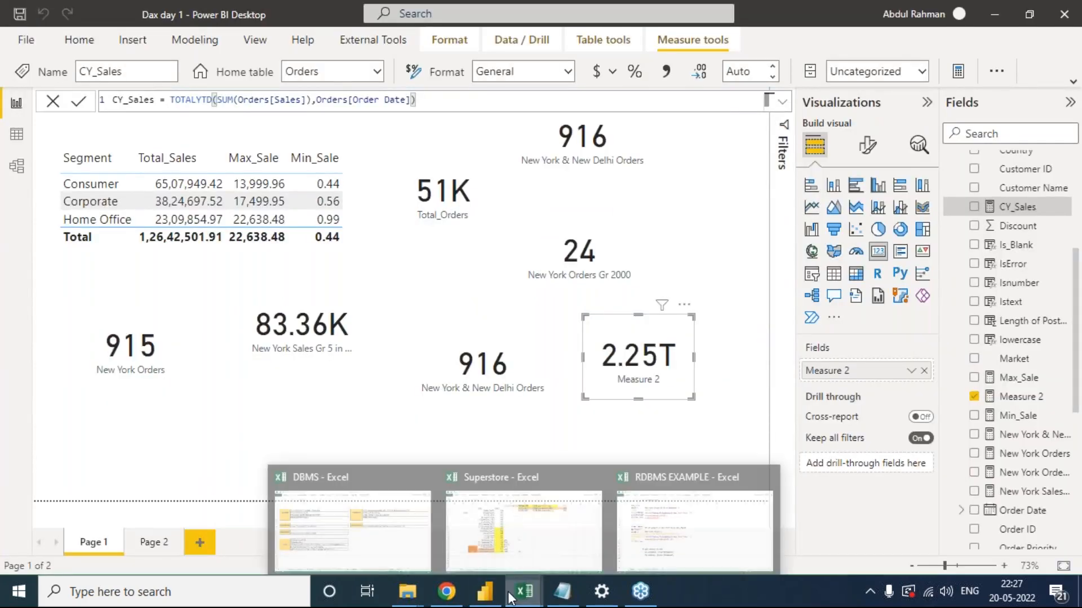
click(563, 538)
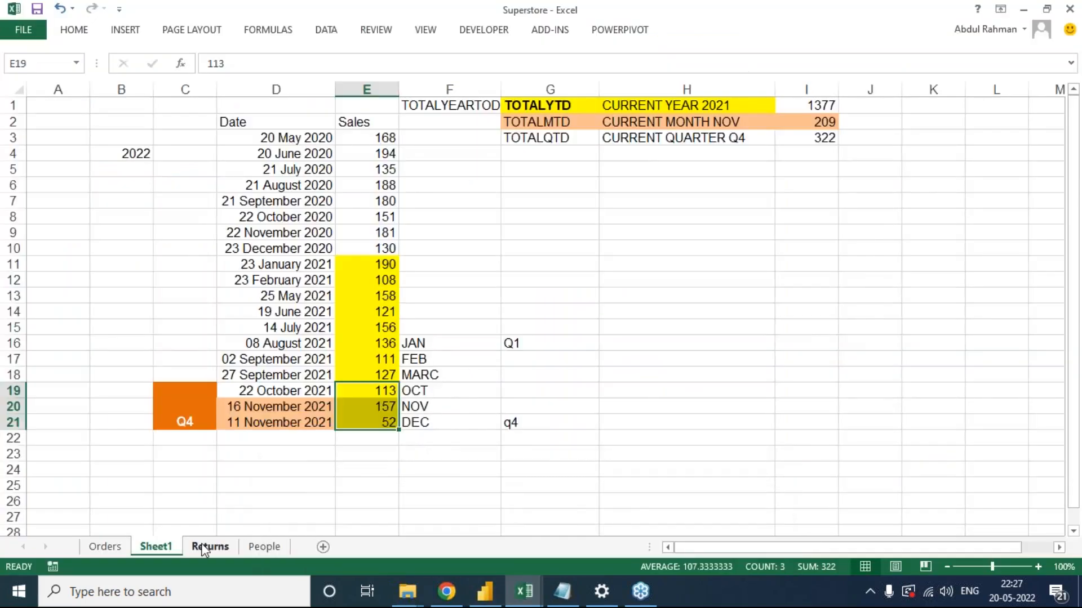
click(204, 548)
click(136, 547)
click(114, 547)
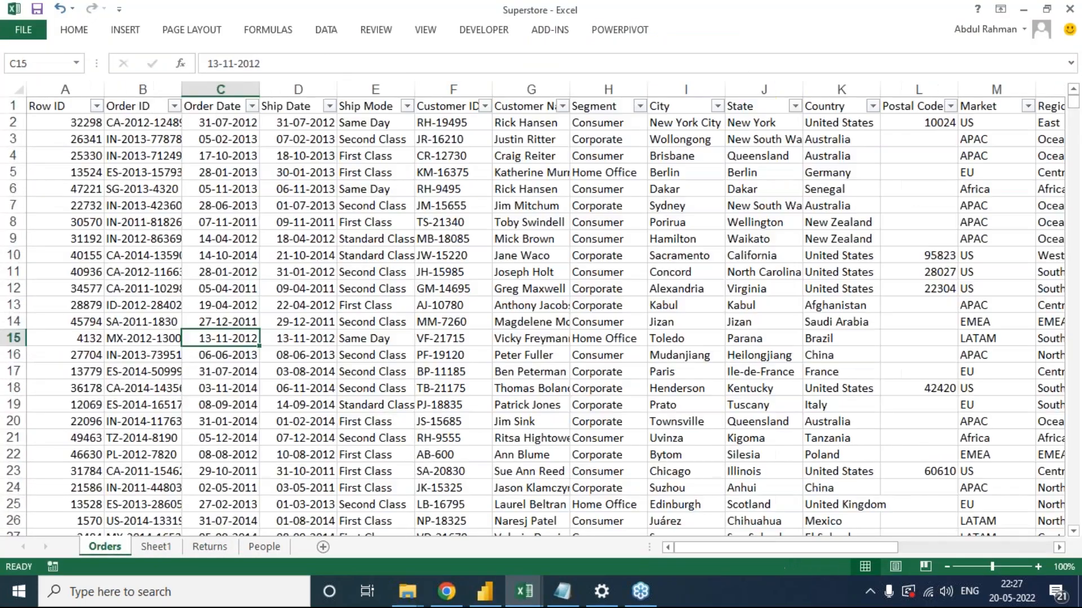
click(220, 106)
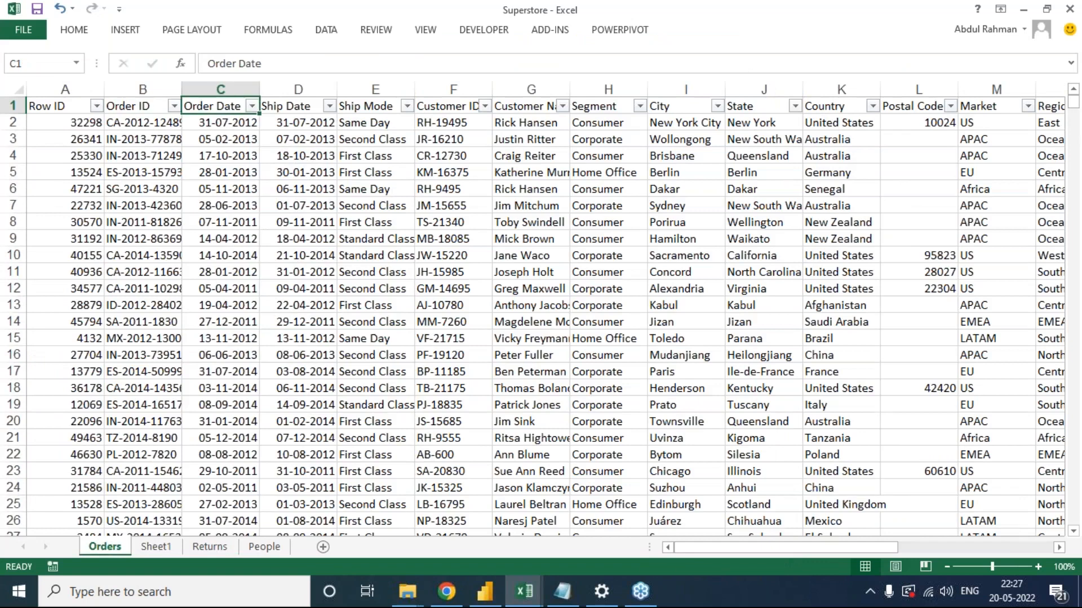
click(251, 106)
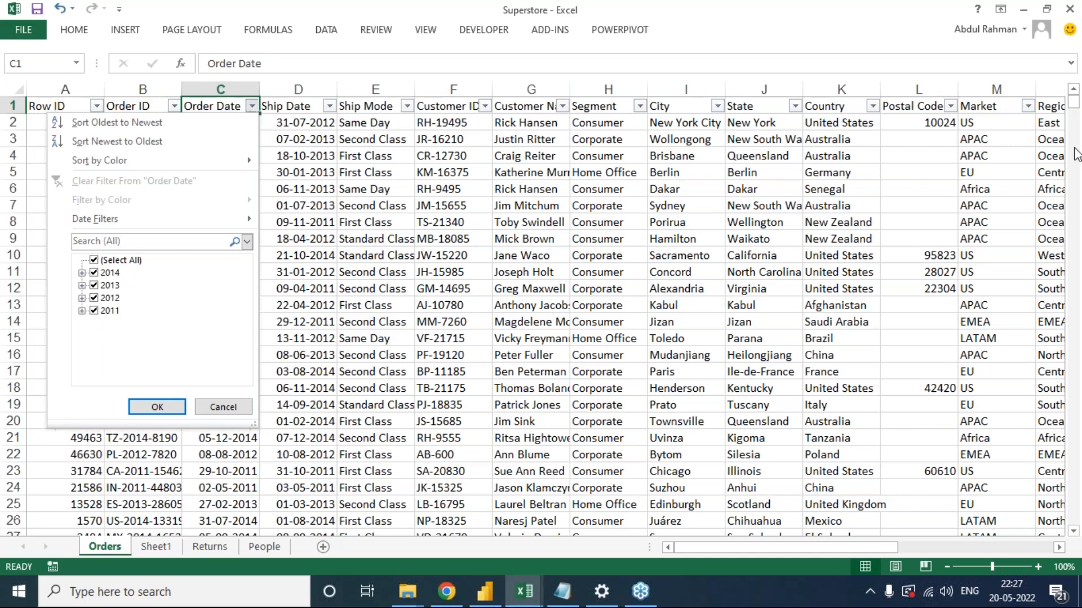
key(Escape)
Filter the Orders sheet's Order Date column to show only 2014.
scroll(879, 341, down, 9)
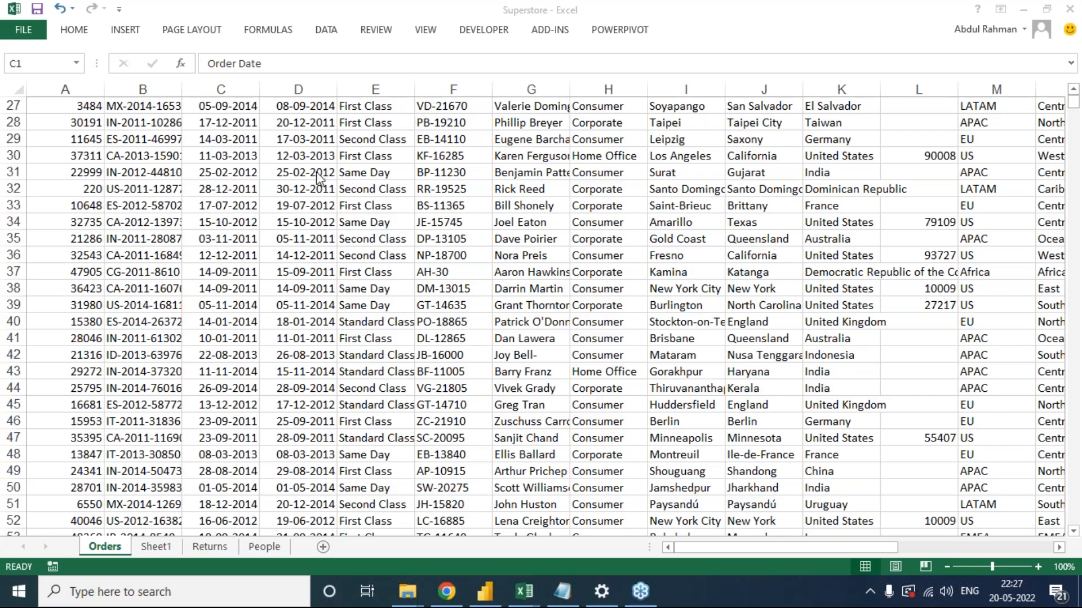
click(294, 124)
key(Home)
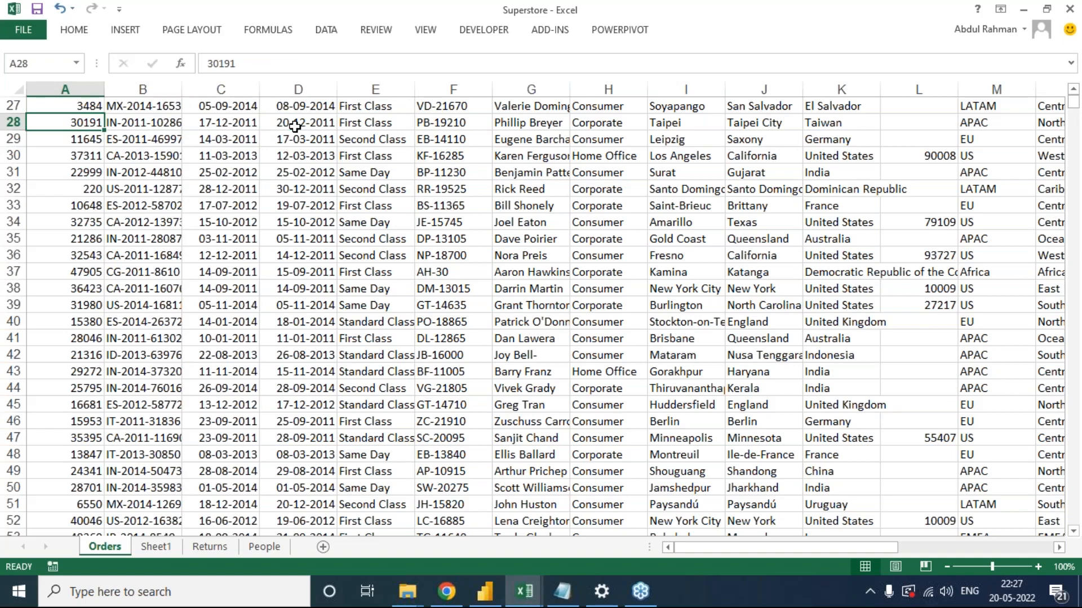
key(ctrl+Home)
key(ctrl+Right)
key(ctrl+Left)
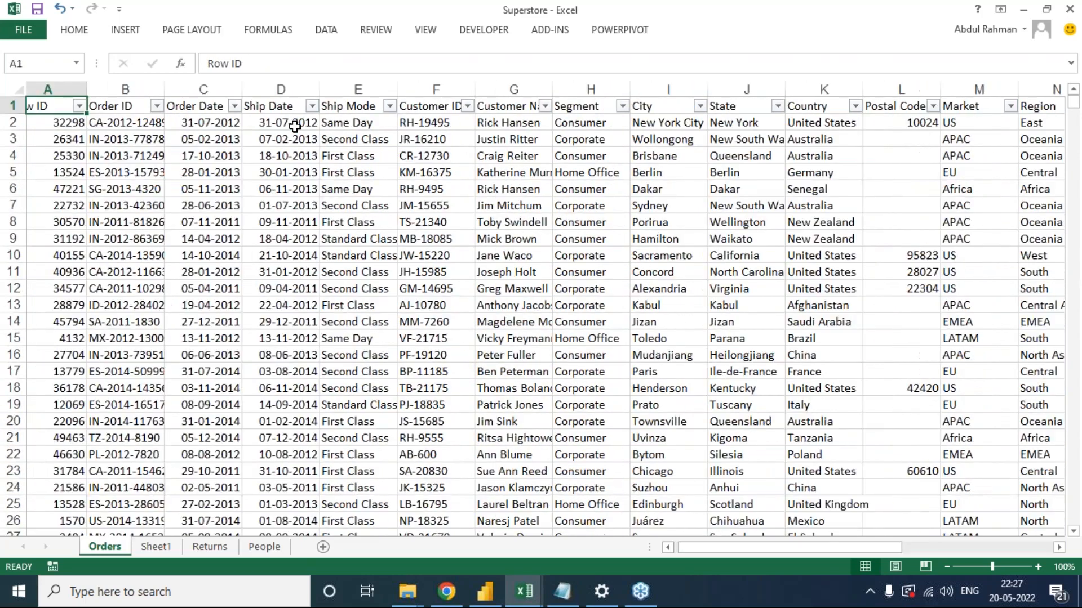
key(Right)
key(Right)
key(alt+Down)
key(alt+Down)
key(Tab)
key(space)
click(106, 272)
click(157, 407)
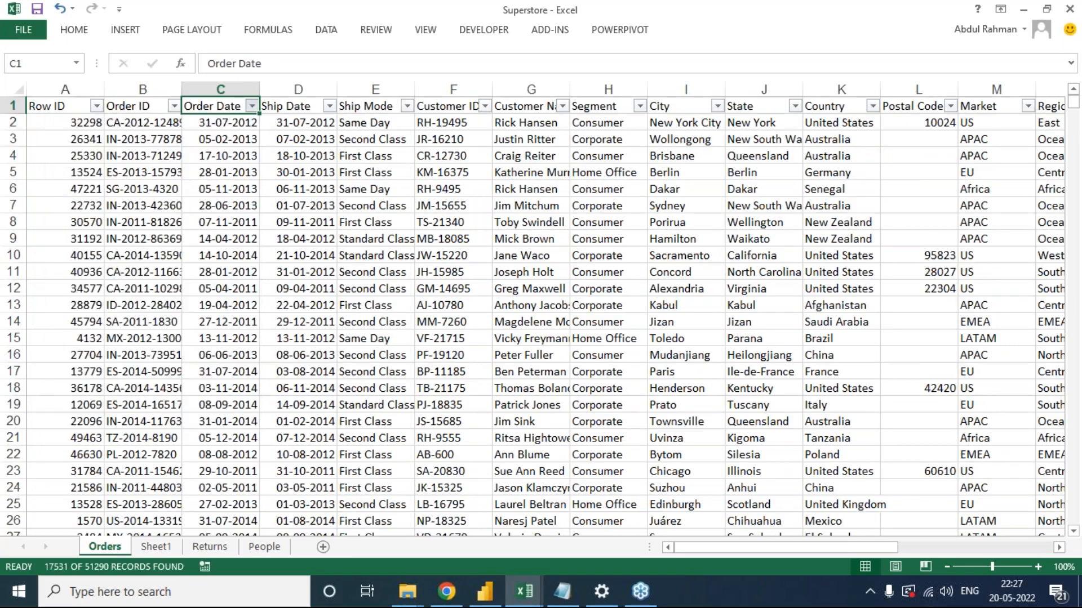
Select all filtered values in the Sales column of the Orders sheet to read their sum.
key(Right)
key(Right)
key(Right)
key(Right)
key(Right)
key(Right)
key(Right)
key(Right)
key(Right)
key(Right)
key(Right)
key(Right)
key(Right)
key(Right)
key(Right)
key(Right)
key(Right)
key(Right)
key(Right)
key(Right)
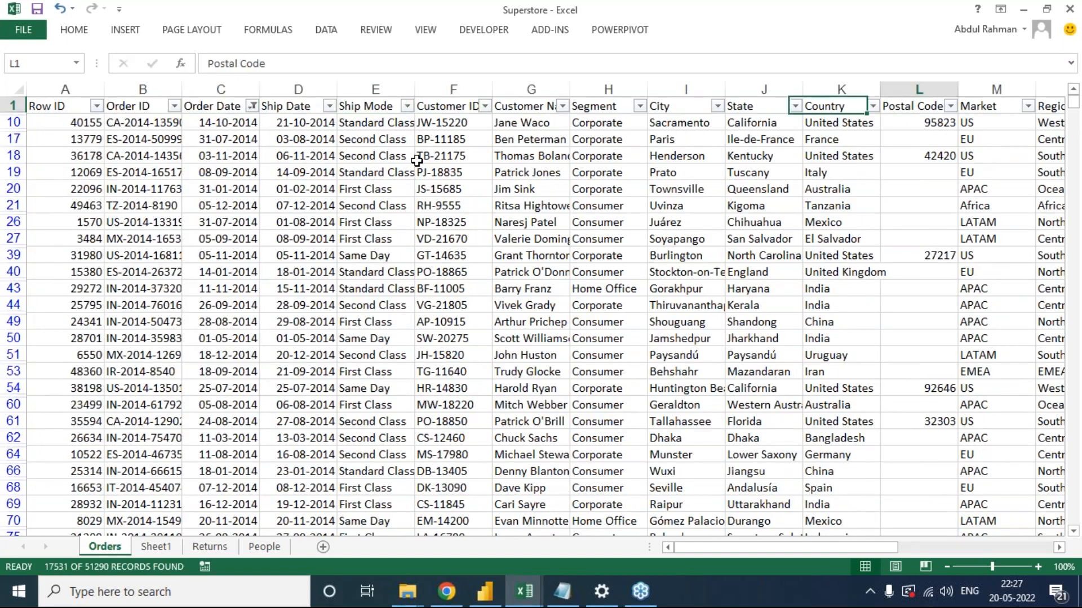
key(Left)
key(Left)
key(Left)
key(Left)
key(Left)
key(Left)
key(Left)
key(Left)
key(Left)
key(Left)
key(Left)
key(Left)
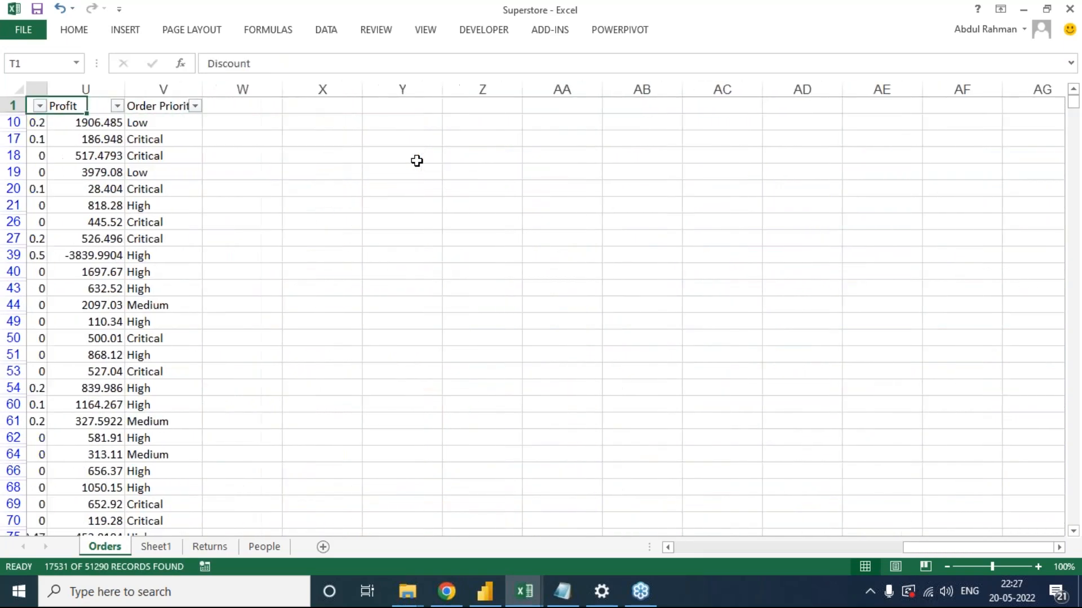
key(Left)
key(Left)
key(Right)
key(Down)
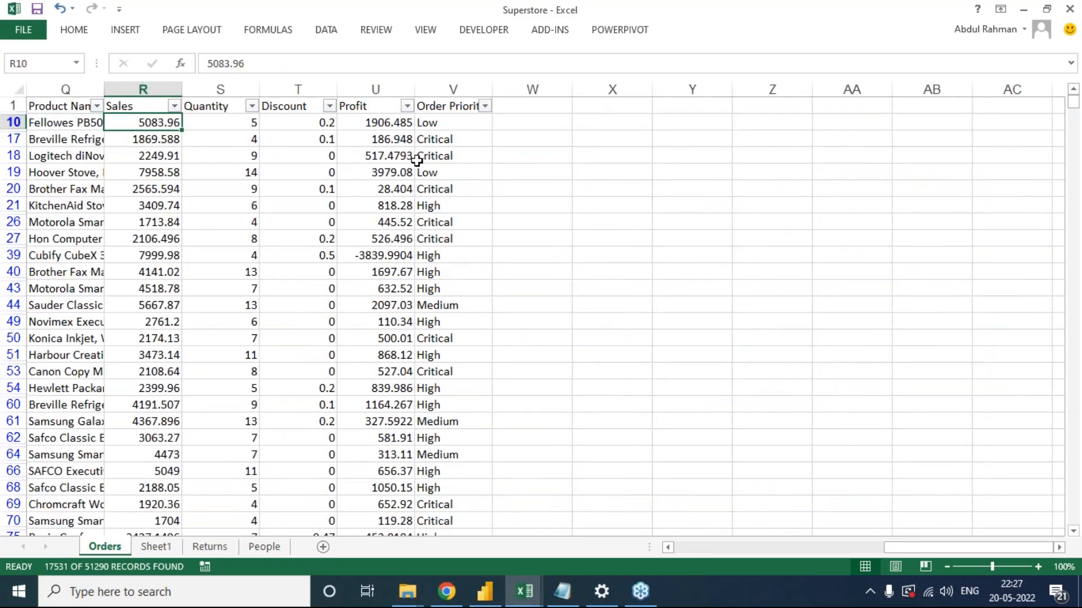
key(ctrl+shift+Down)
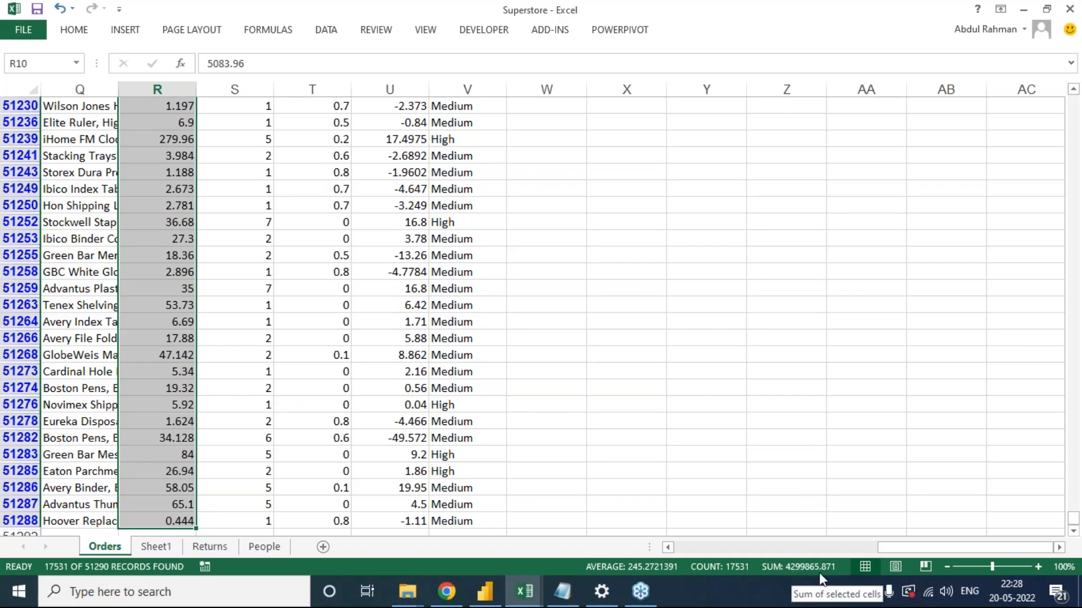
Switch back to Power BI Desktop and add a new card visual to Page 1 showing the CY_Sales measure.
key(alt+Tab)
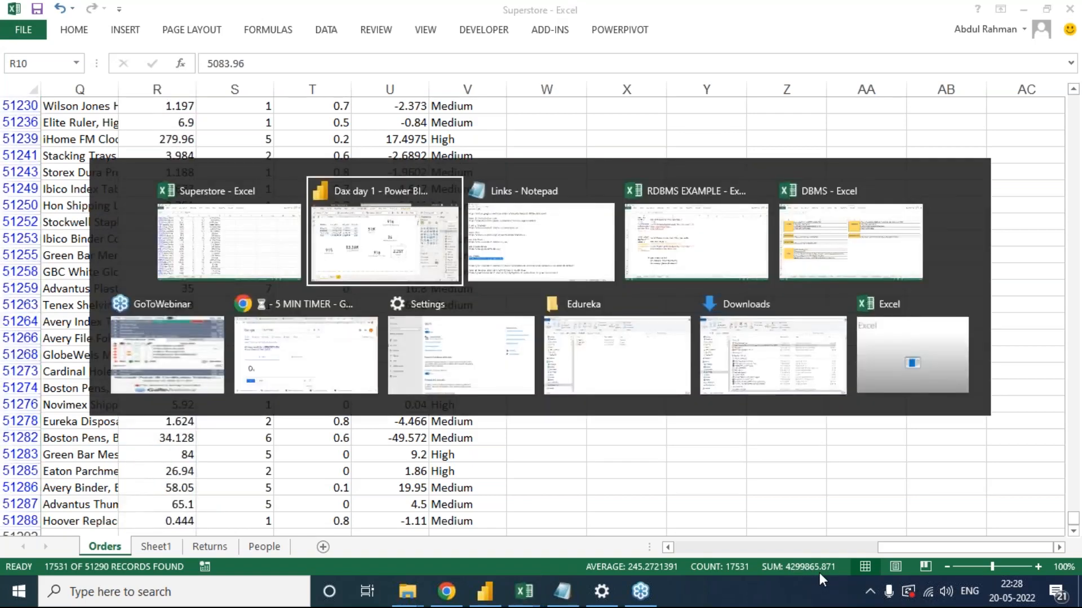
key(Tab)
key(alt+Tab)
key(Tab)
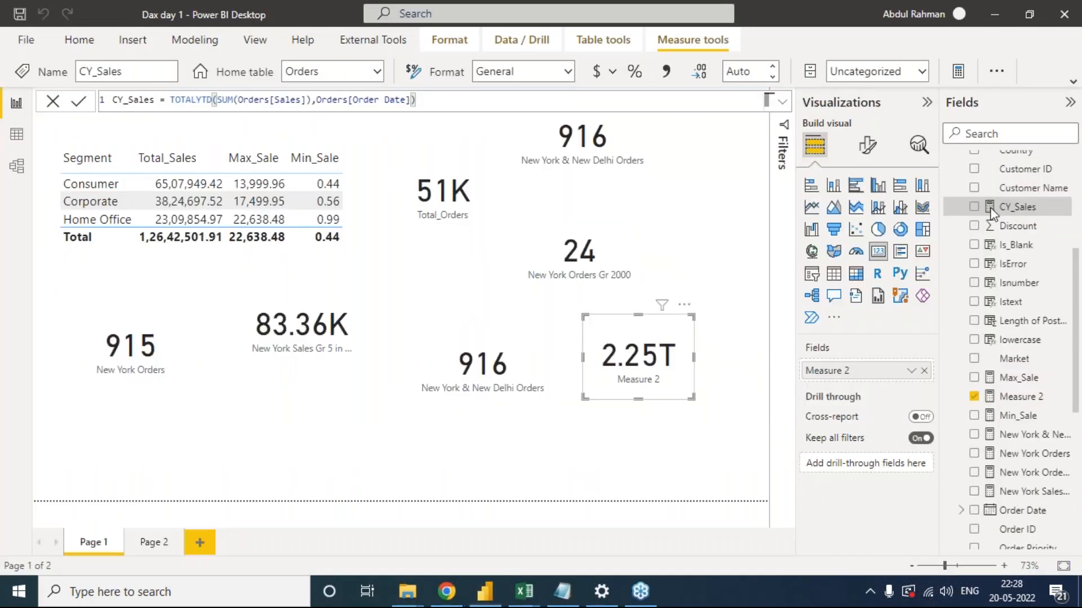
click(724, 177)
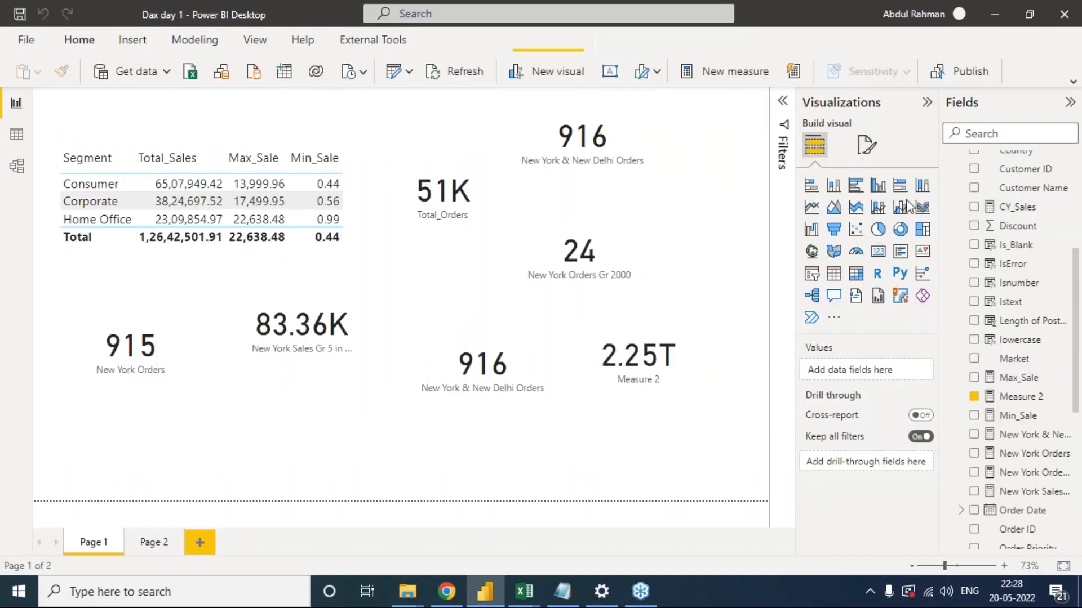
click(880, 254)
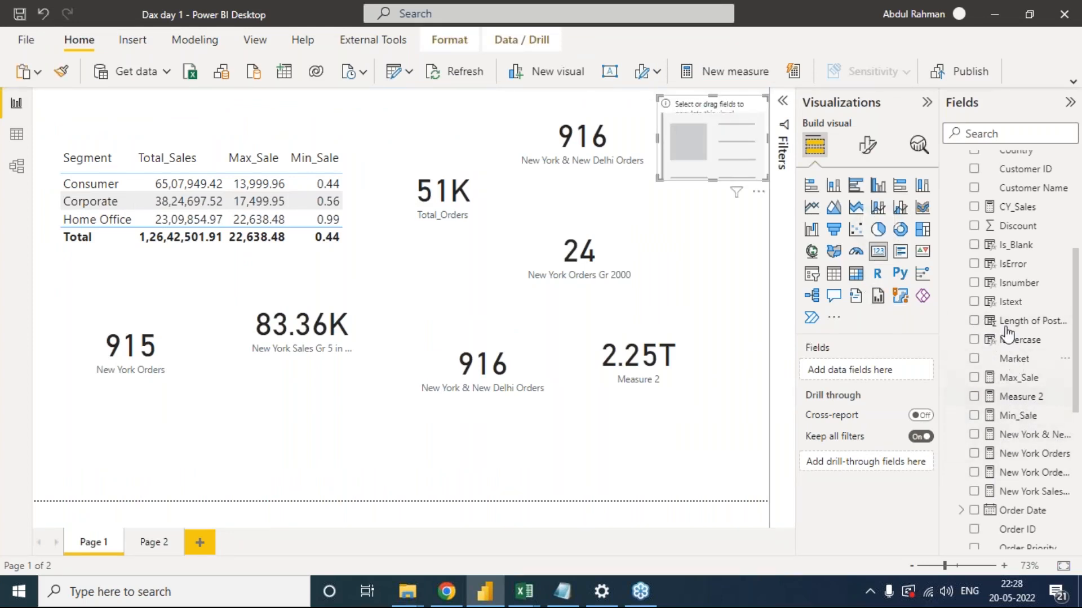
scroll(1032, 304, up, 2)
drag(1017, 267, 864, 360)
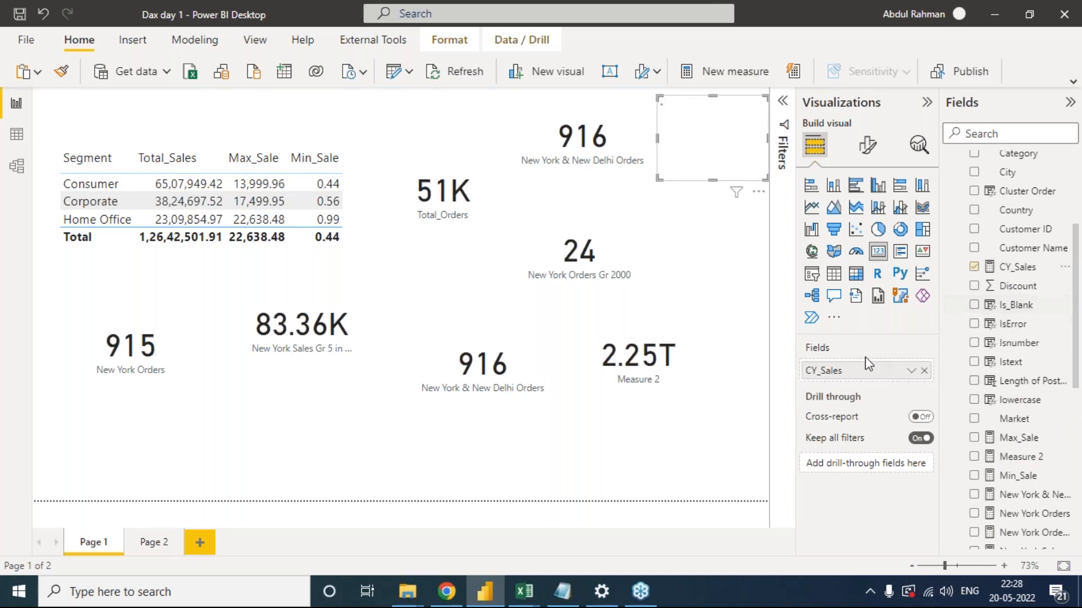
Change the display units of the CY_Sales card's callout value.
click(867, 146)
click(815, 255)
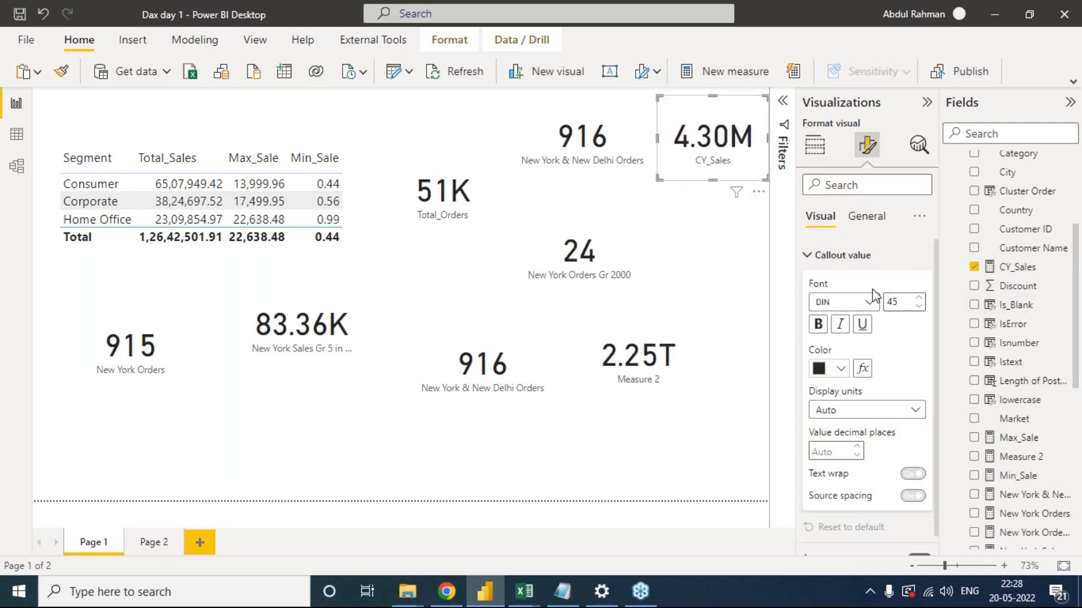
click(875, 411)
click(855, 449)
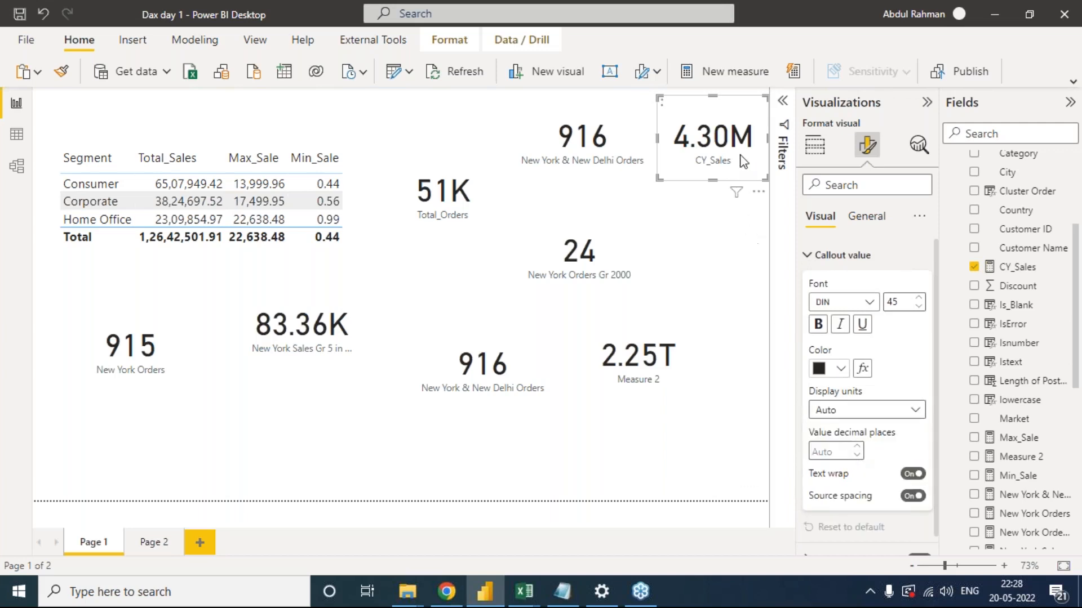
Move the CY_Sales card to the empty area below the other cards and enlarge it.
drag(716, 118, 658, 193)
drag(715, 252, 768, 283)
drag(680, 209, 291, 426)
drag(378, 435, 481, 437)
Switch to the Superstore workbook in Excel and clear the Order Date filter on the Orders sheet.
key(alt+Tab)
key(alt+Tab)
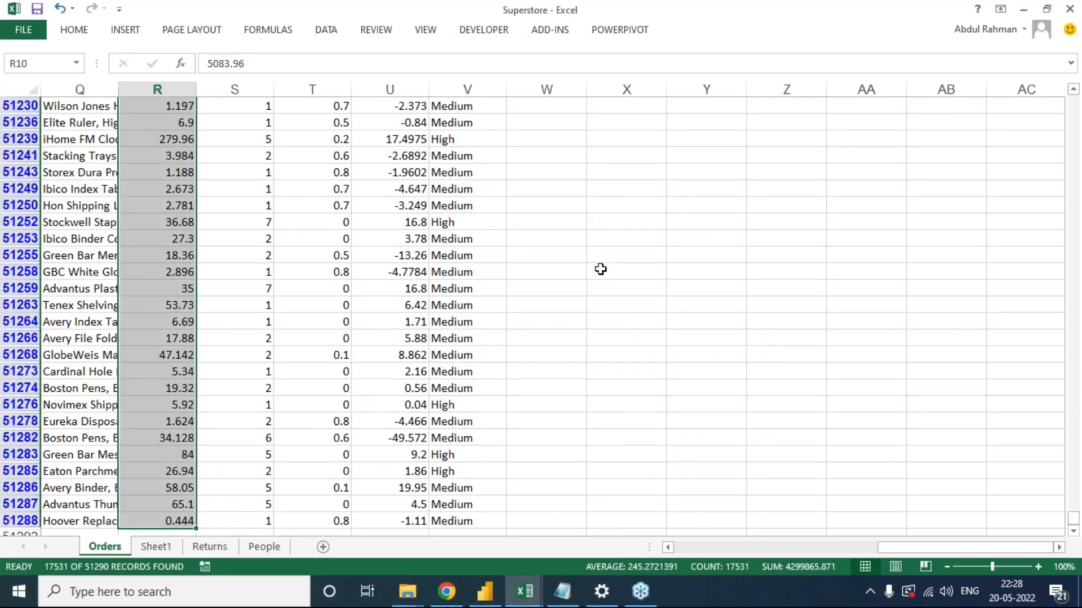
key(Home)
key(Up)
key(Right)
key(Right)
key(alt+a)
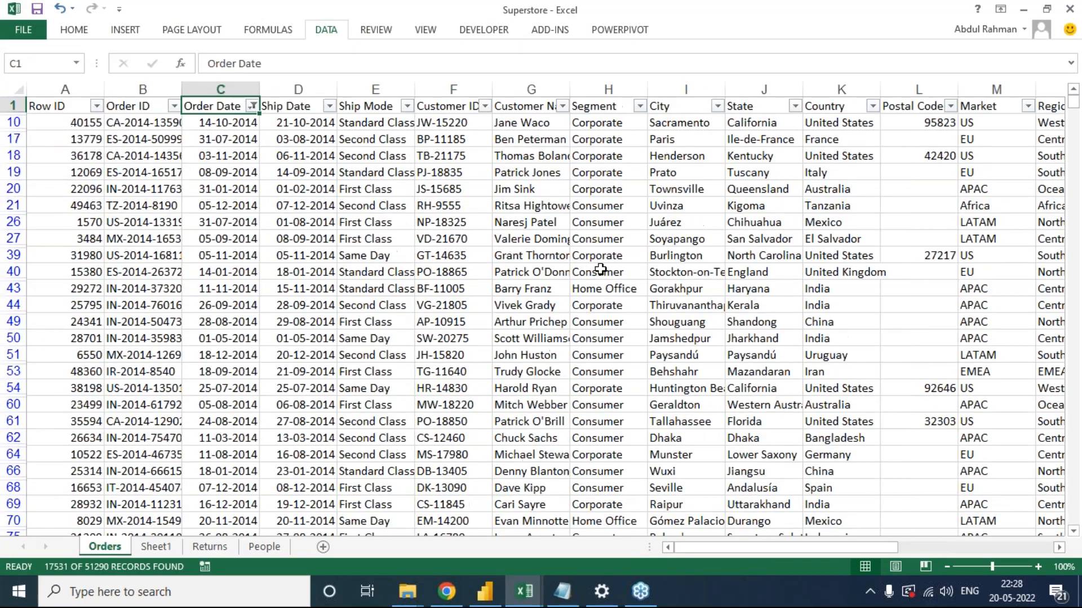
key(c)
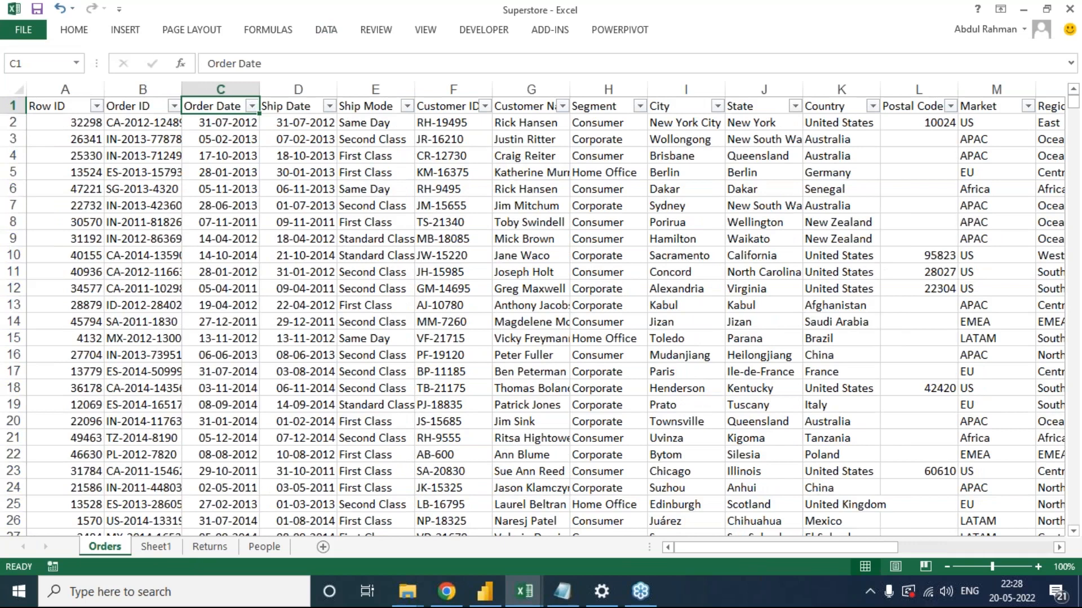
Switch to Power BI Desktop and start a new measure named QTD that uses the TOTALQTD function.
key(alt+Tab)
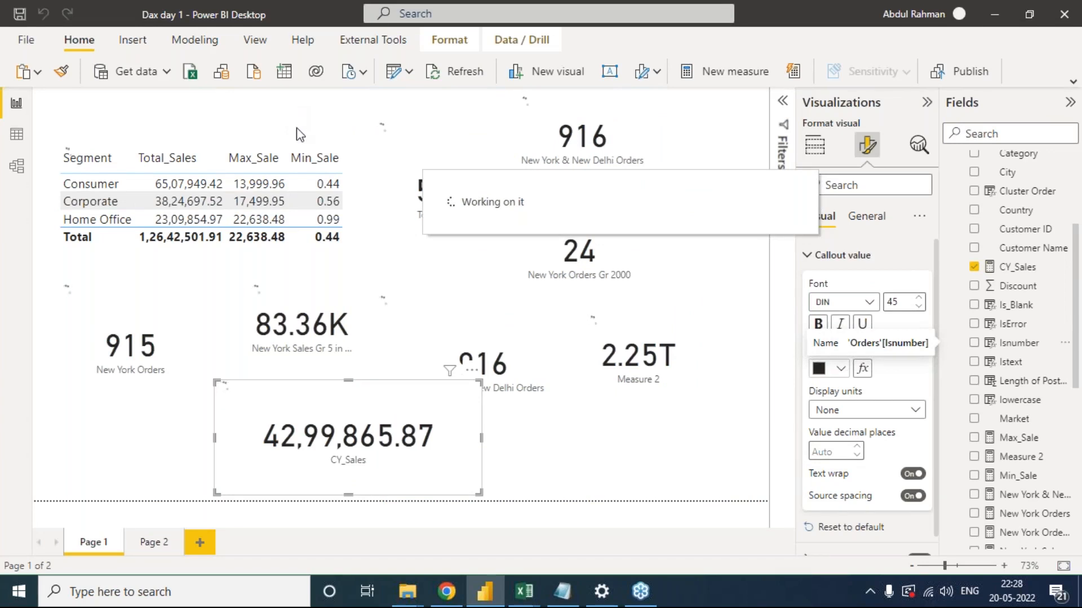
key(ctrl+a)
text(tota)
key(BackSpace)
key(BackSpace)
key(BackSpace)
key(BackSpace)
key(BackSpace)
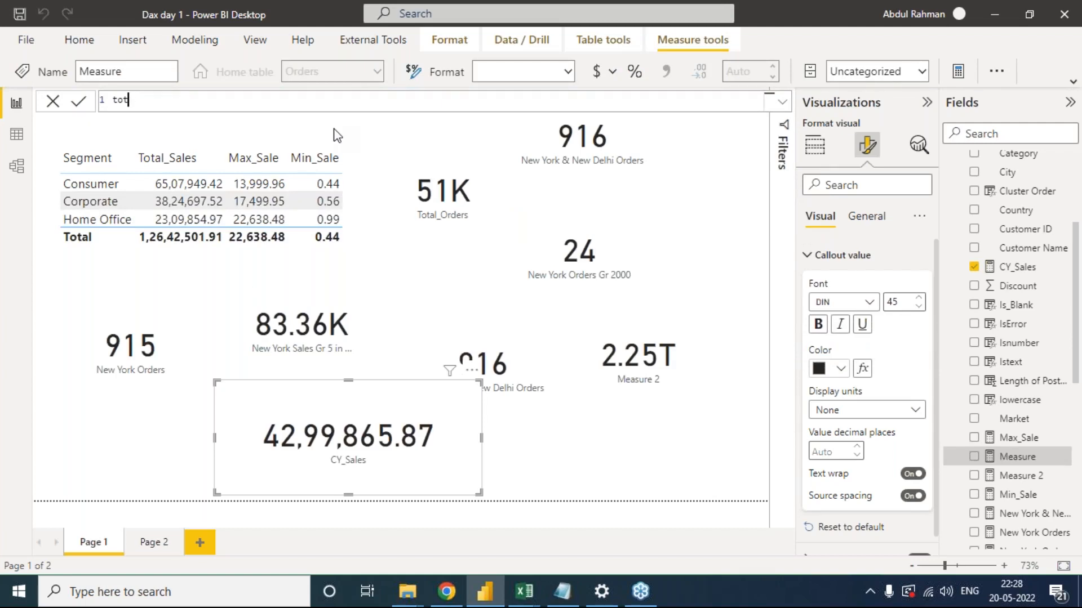
text(CTD = total)
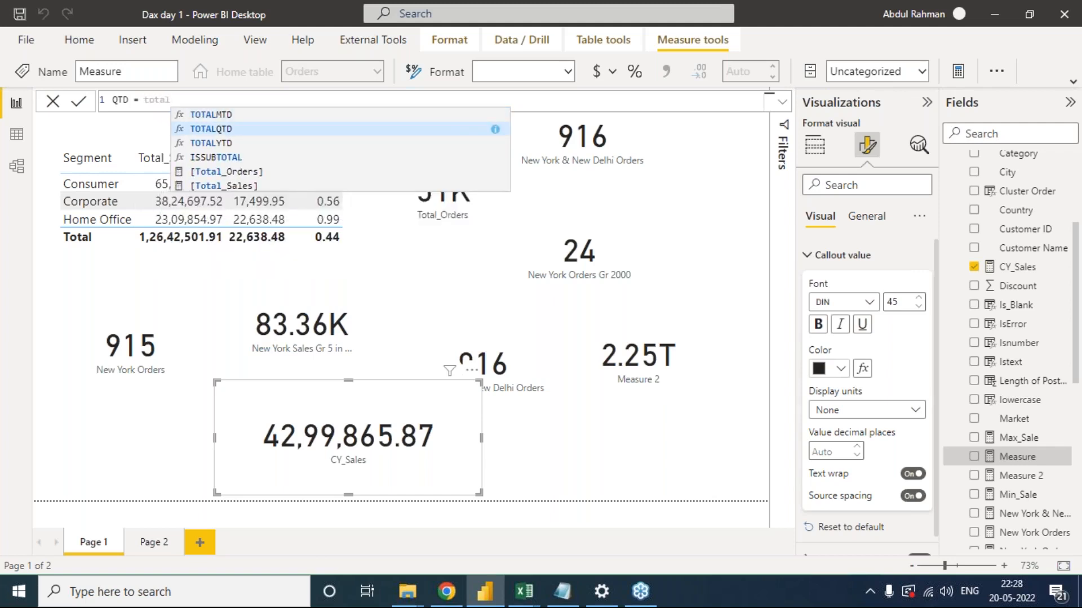
key(Tab)
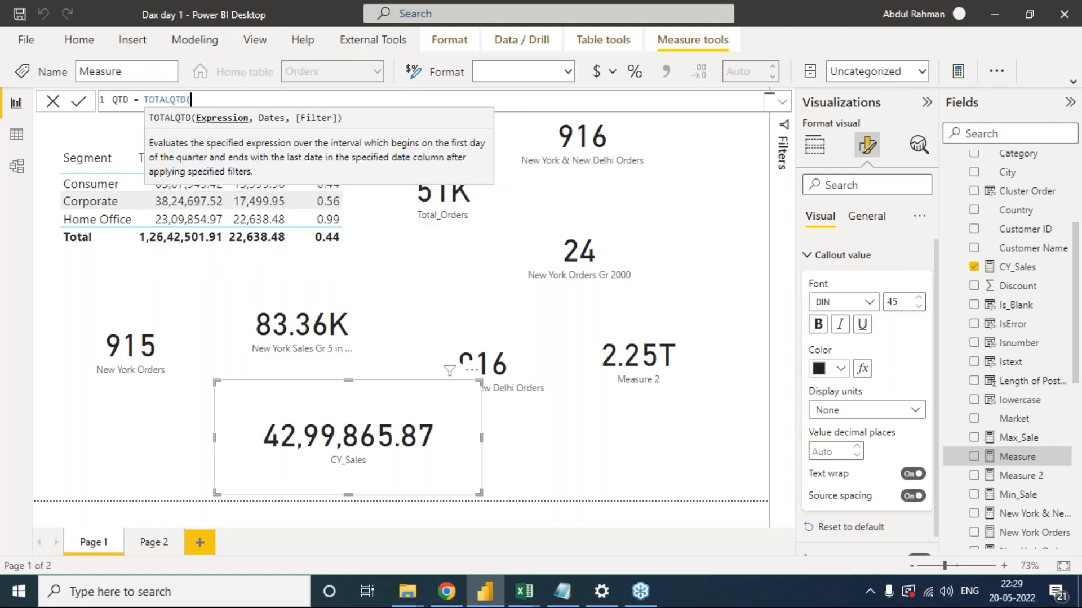
Complete the QTD formula with SUM(Orders[Sales]) as the expression and Orders[Order Date] as the dates, and commit the measure.
text(sum)
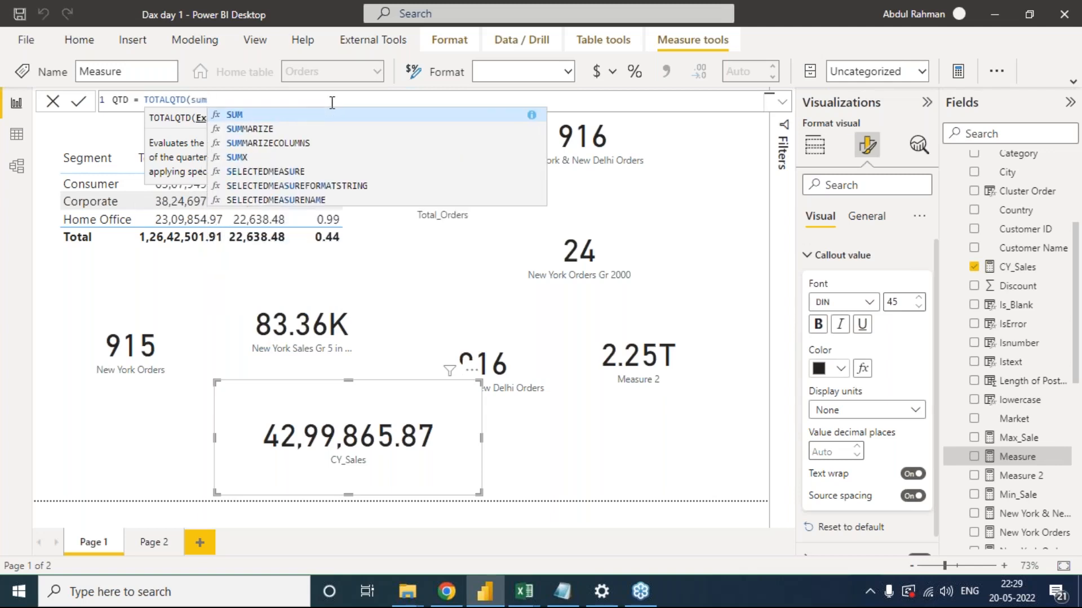
key(Tab)
text(Orders[Sales])
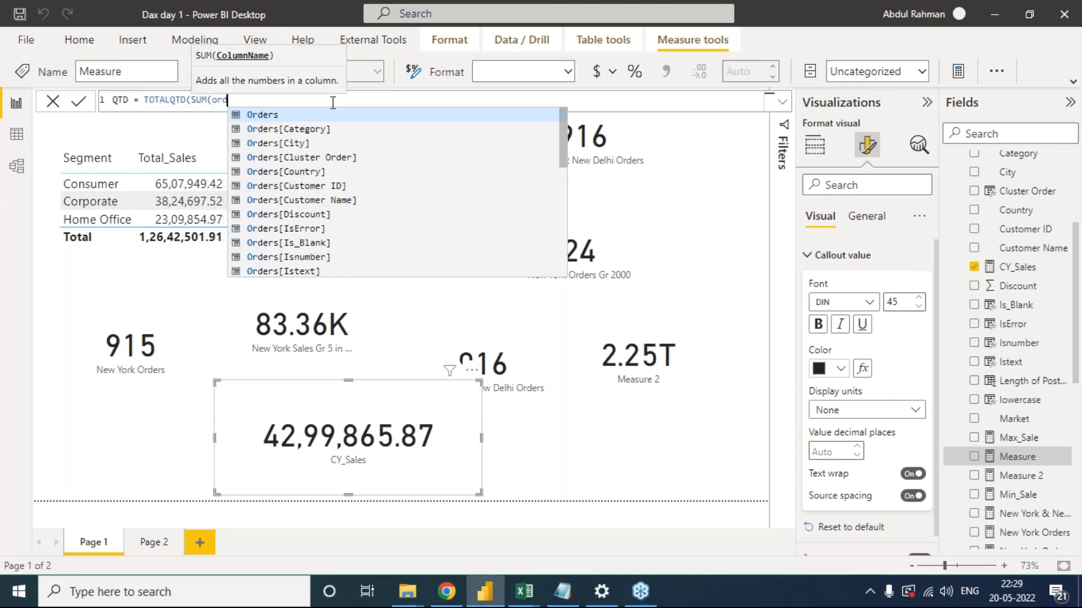
text(),)
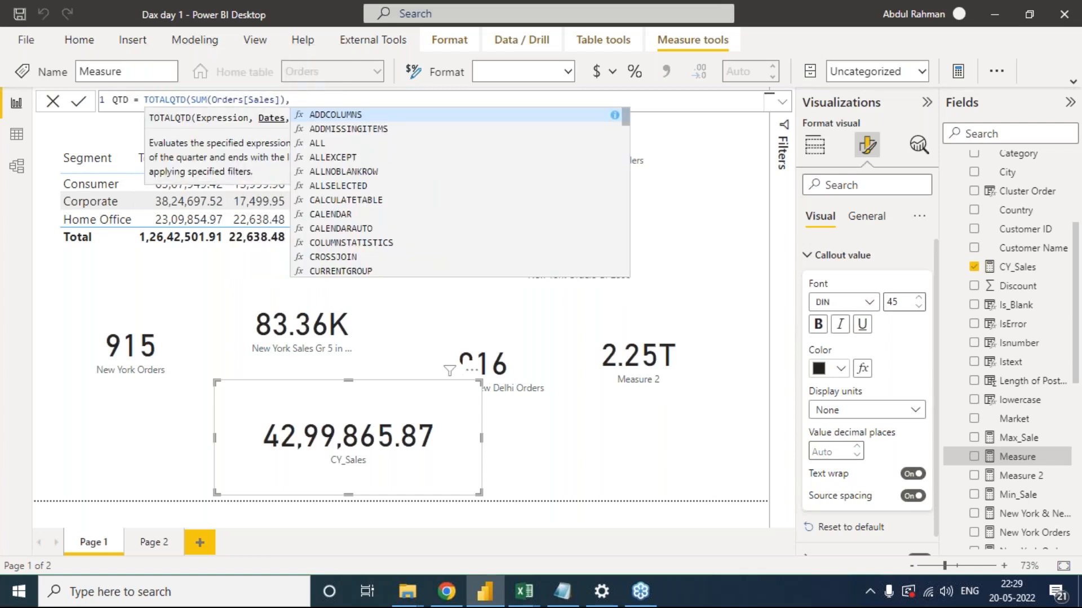
text(order)
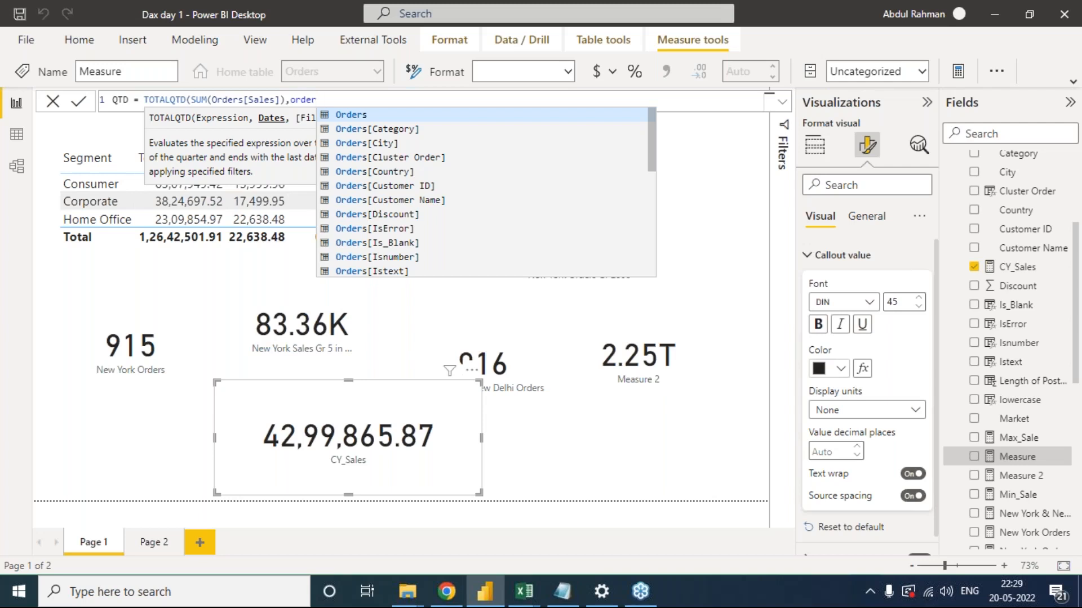
text(s[Order Date])
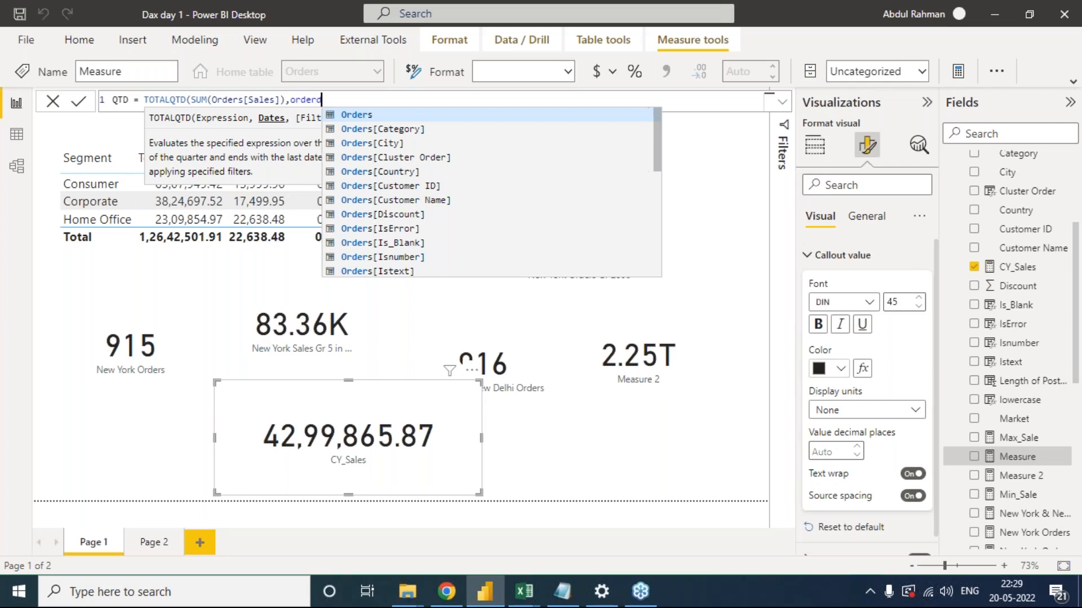
key(Tab)
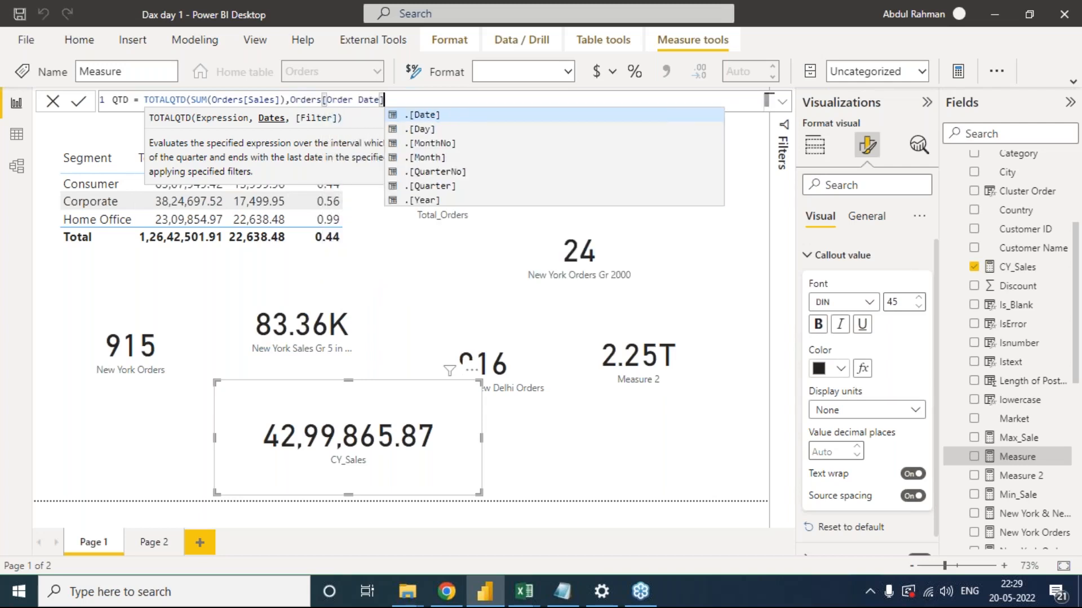
text())
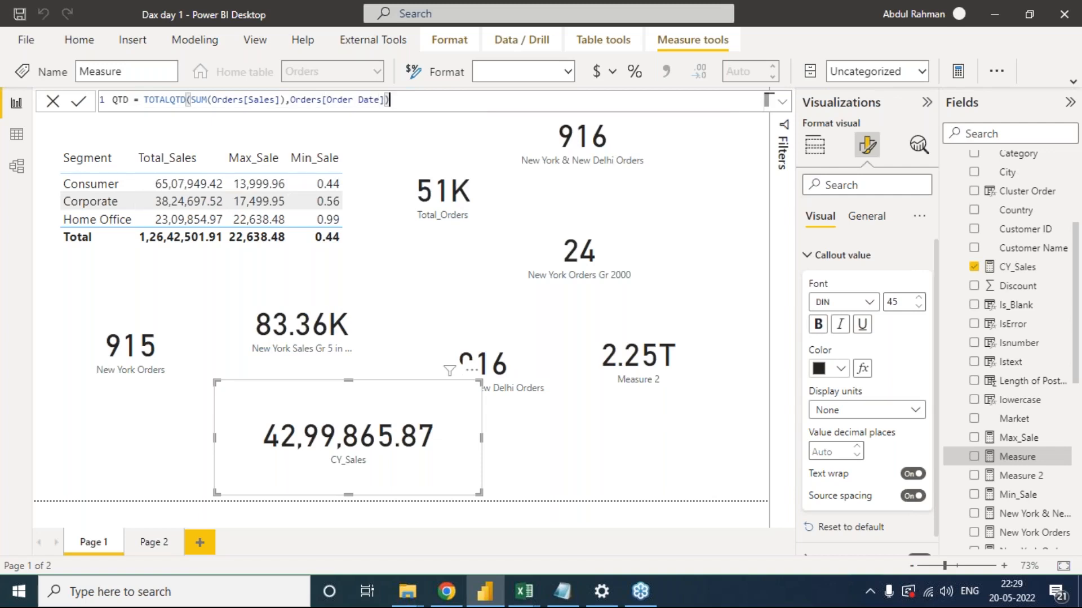
click(78, 103)
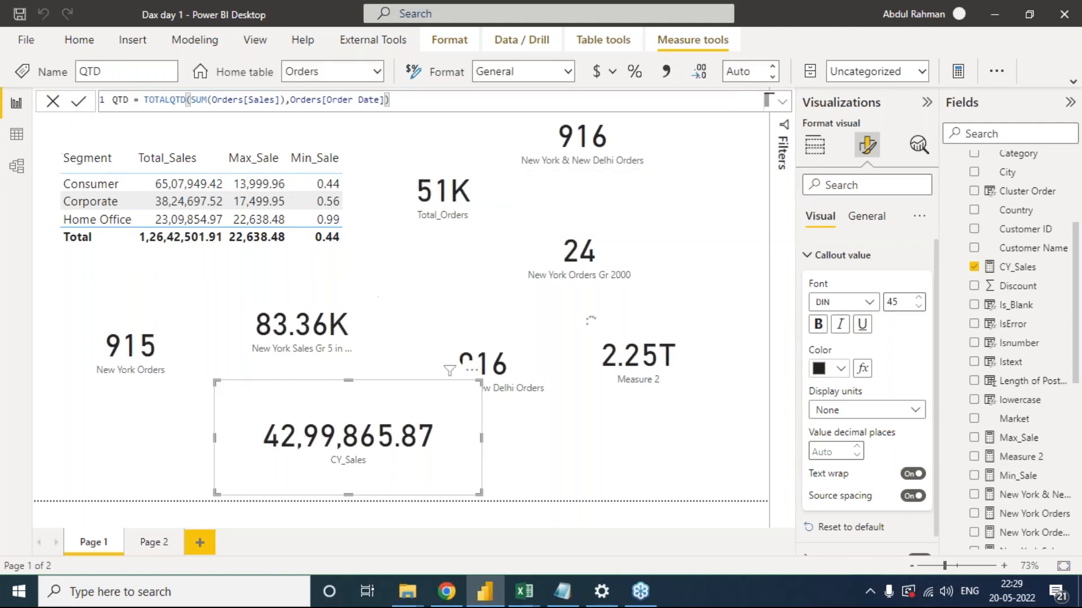
Switch to the Superstore workbook in Excel.
key(alt+Tab)
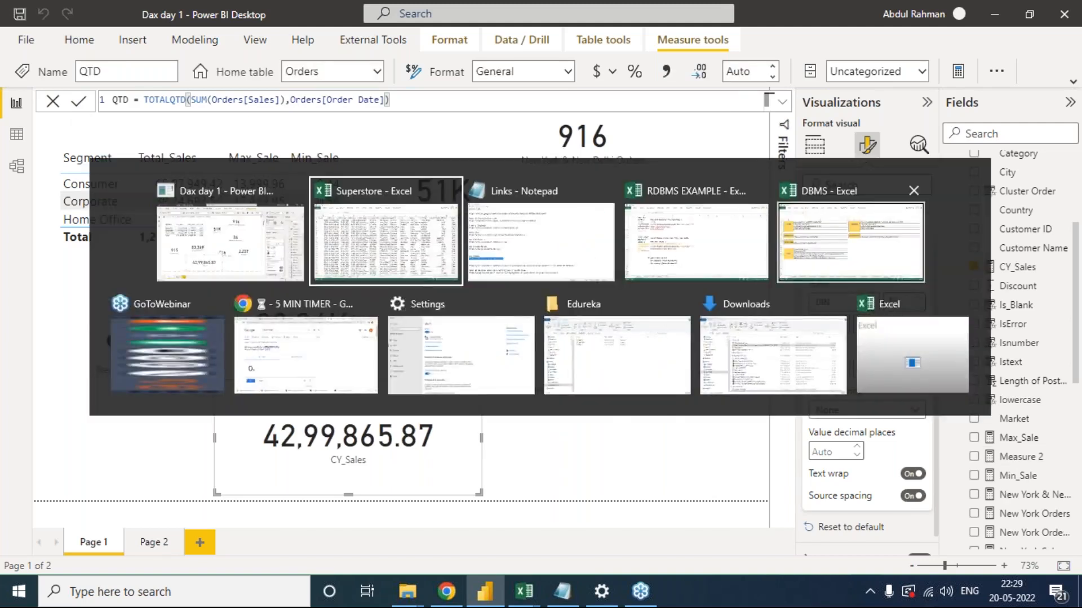
key(alt+Down)
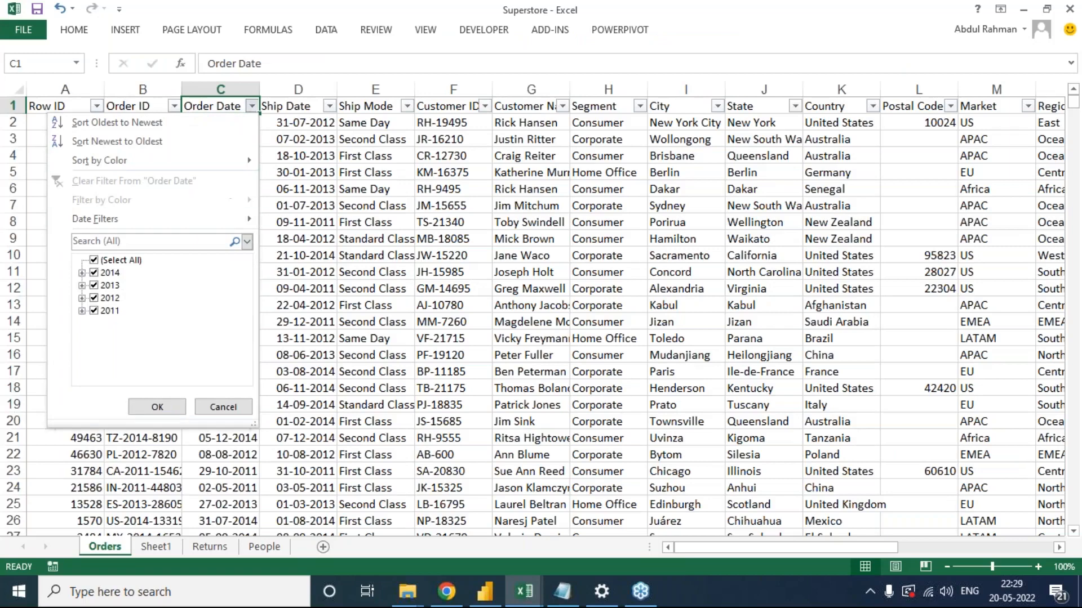
click(94, 259)
click(82, 272)
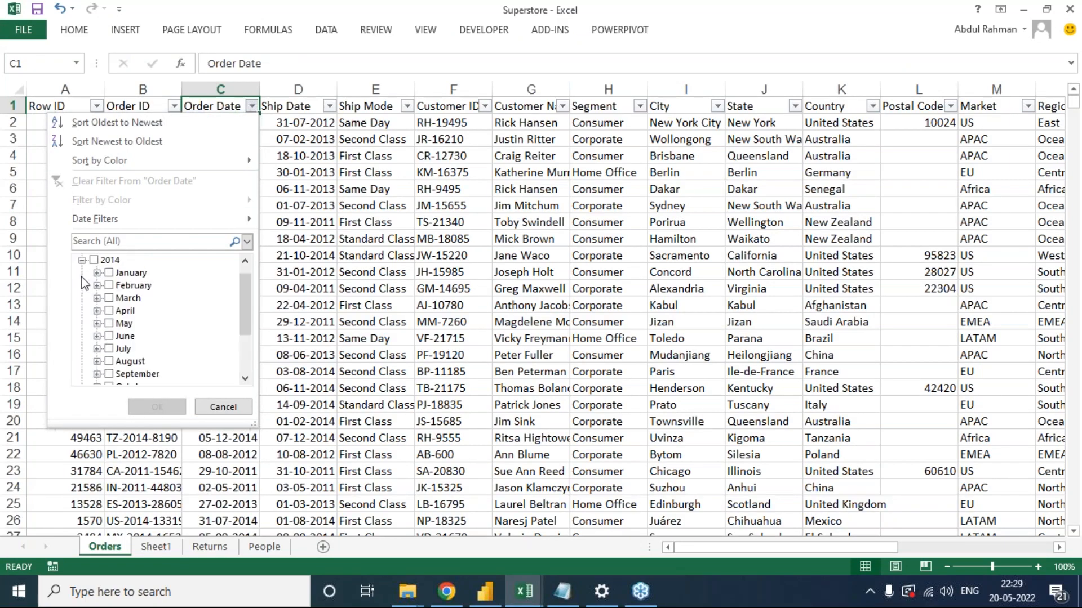
key(Escape)
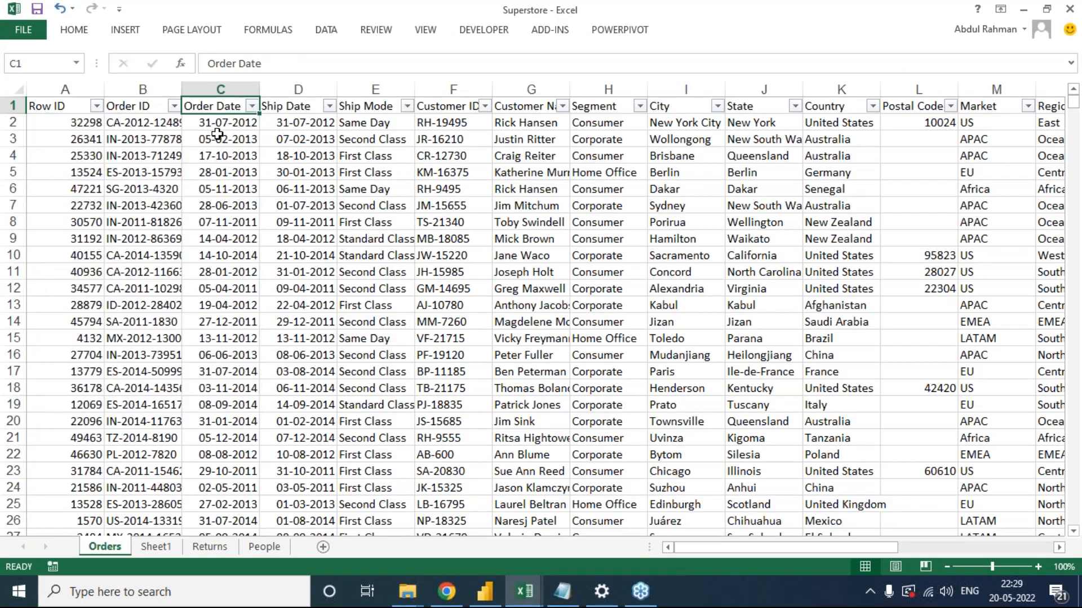
Filter the Order Date column on the Orders sheet to October, November and December 2014 only.
click(252, 106)
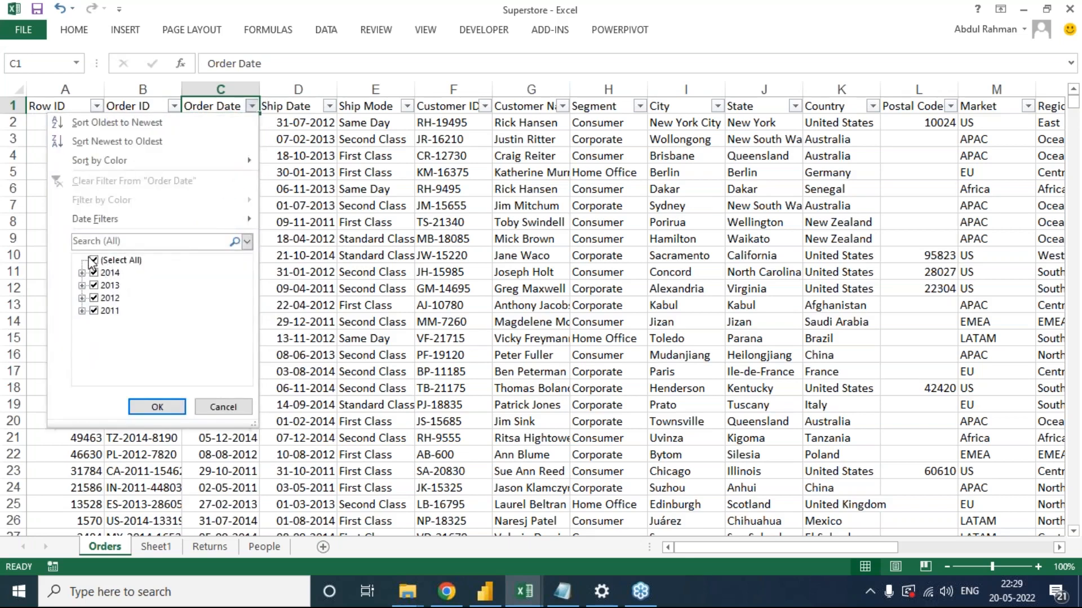
click(94, 261)
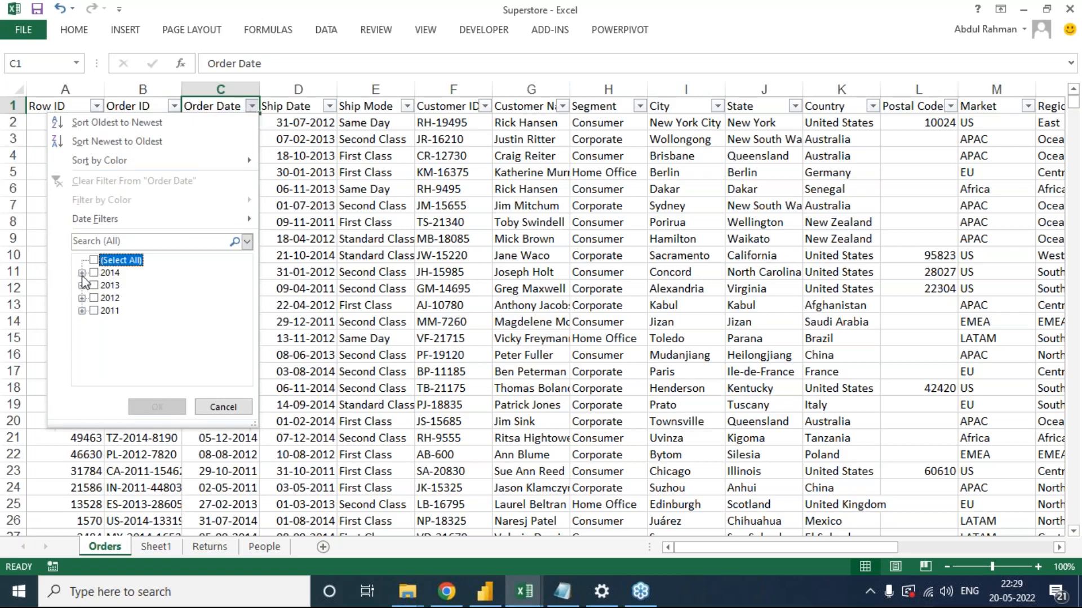
click(81, 273)
drag(243, 295, 243, 321)
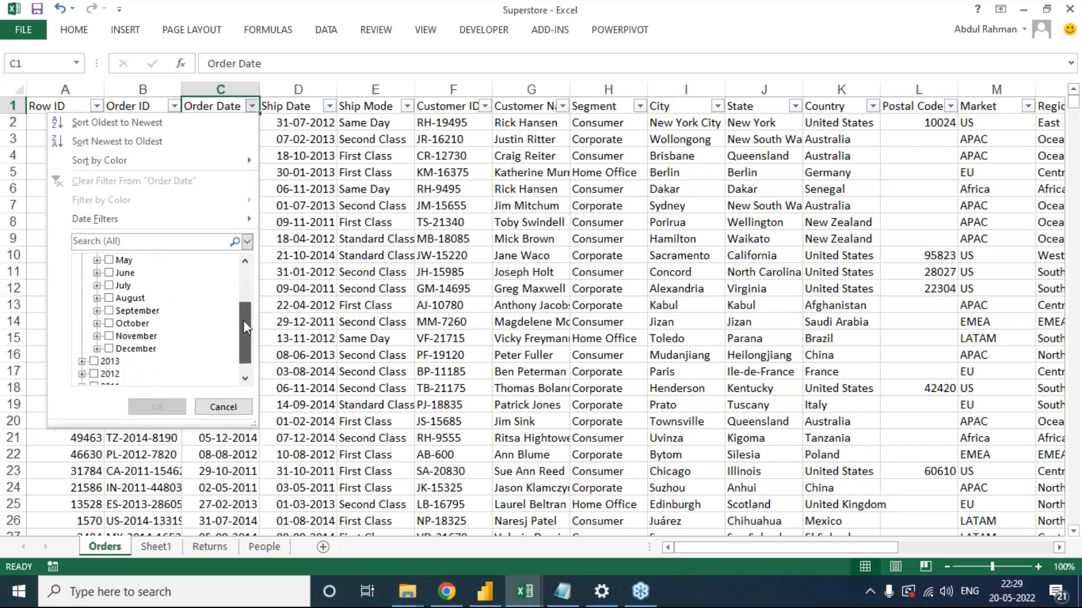
click(109, 324)
click(109, 337)
click(109, 349)
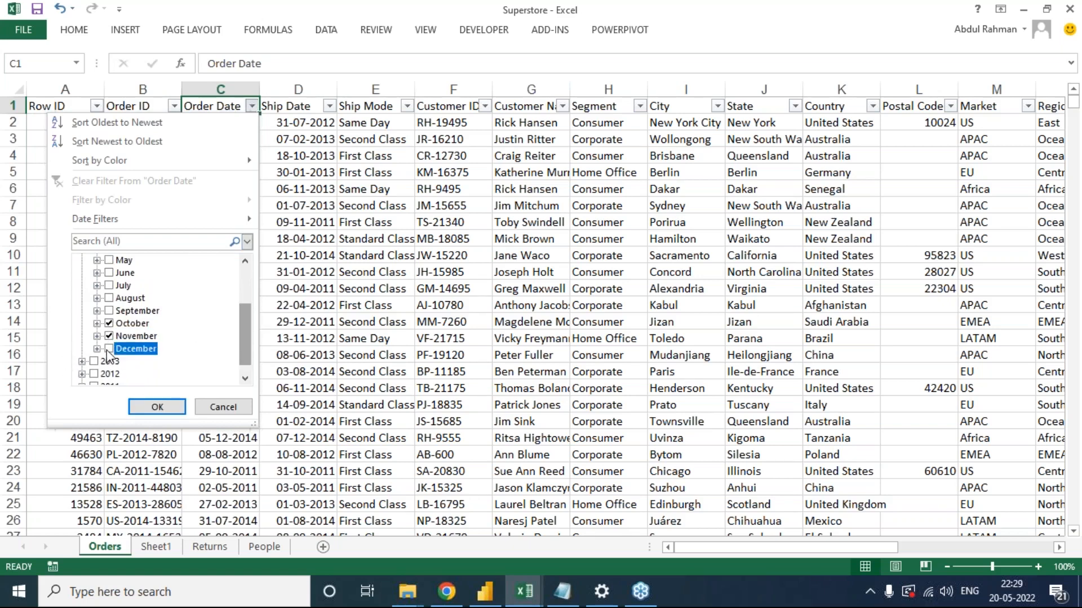
click(141, 408)
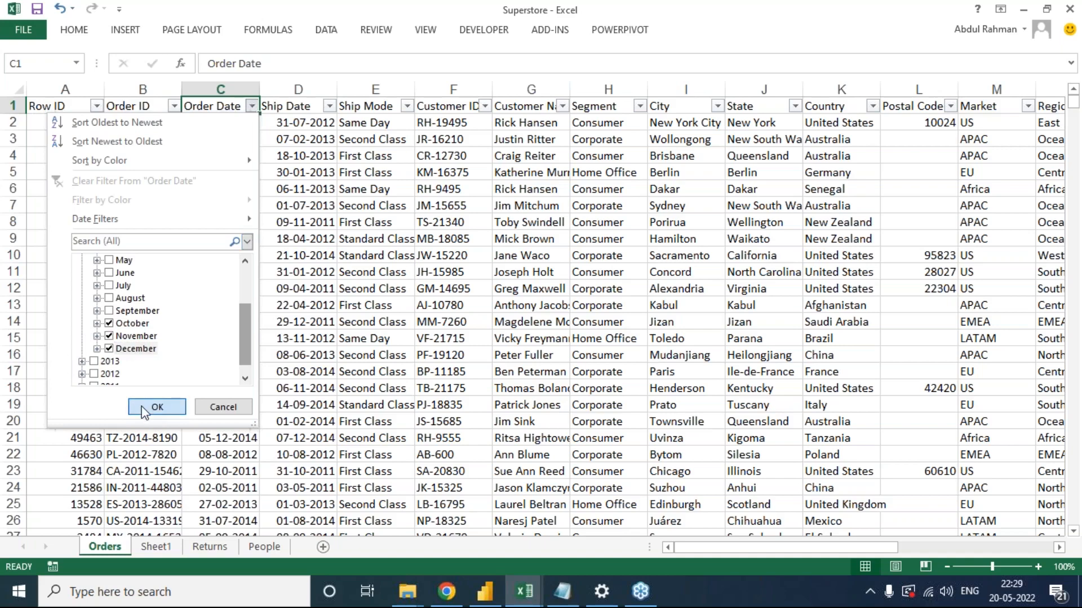
Select all filtered values in the Sales column of the Orders sheet and check their sum.
key(Right)
key(Right)
key(Right)
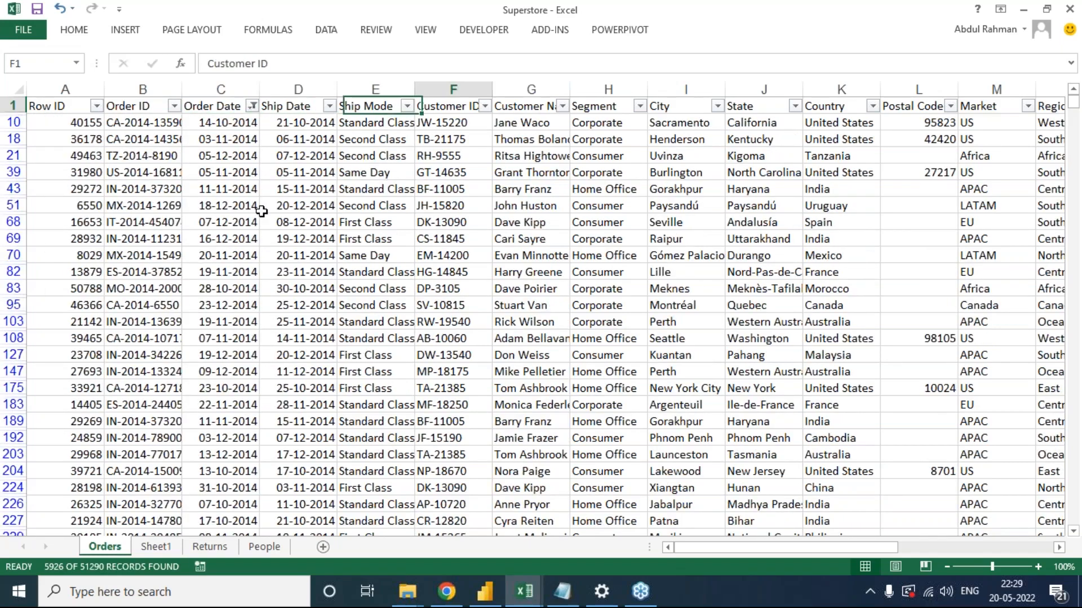
key(Right)
key(Right)
key(Right)
key(Right)
key(Right)
key(Right)
key(Right)
key(Right)
key(Right)
key(Right)
key(Right)
key(Right)
key(Down)
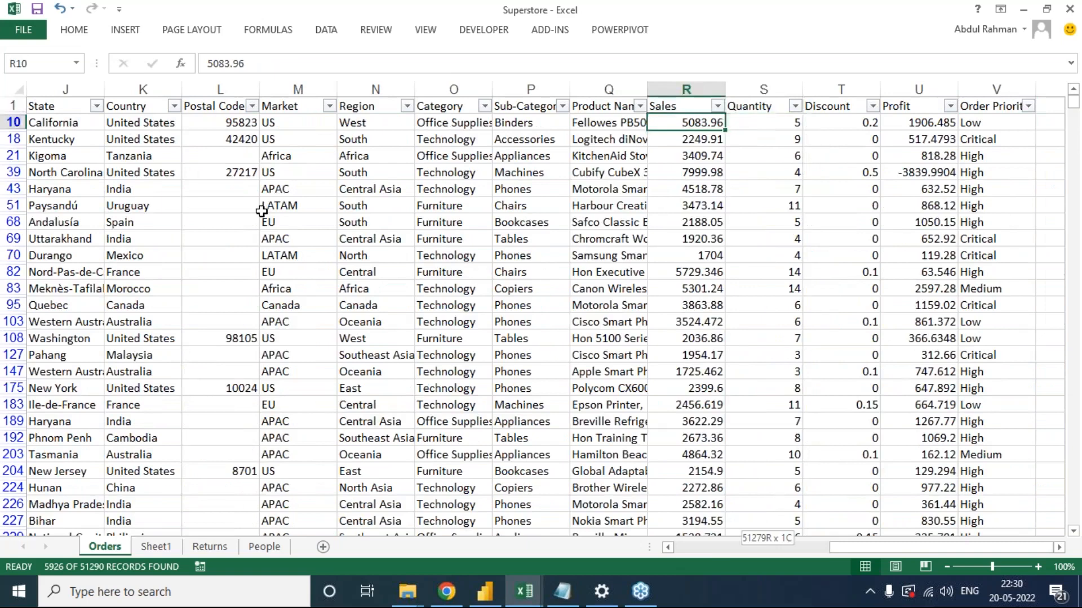
key(ctrl+shift+Down)
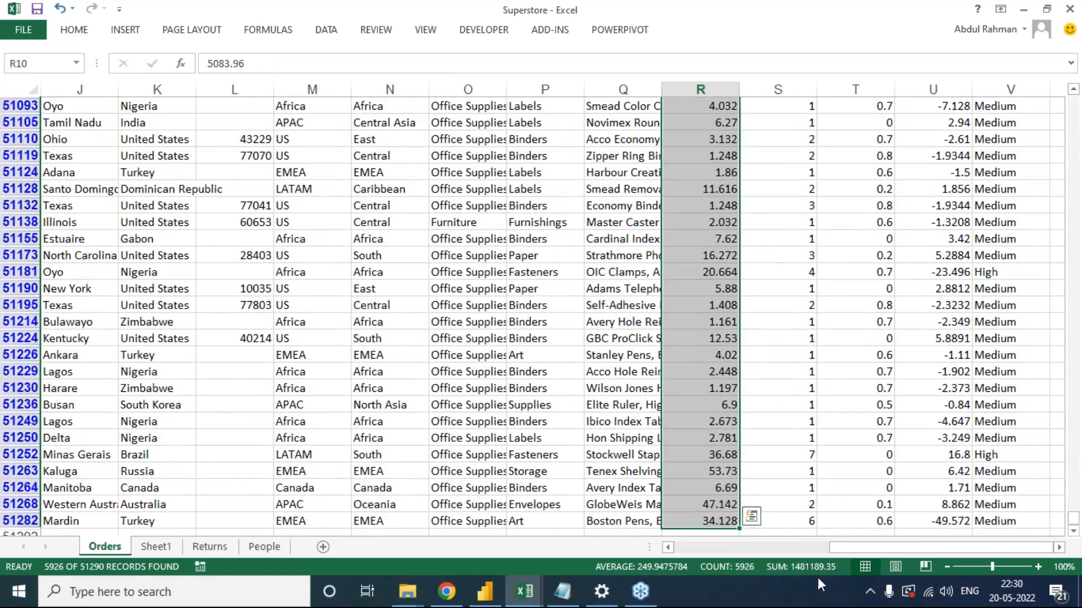
click(816, 578)
Switch back to Power BI Desktop and add a new card visual to Page 1 showing the QTD measure.
key(alt+Tab)
key(alt+Tab)
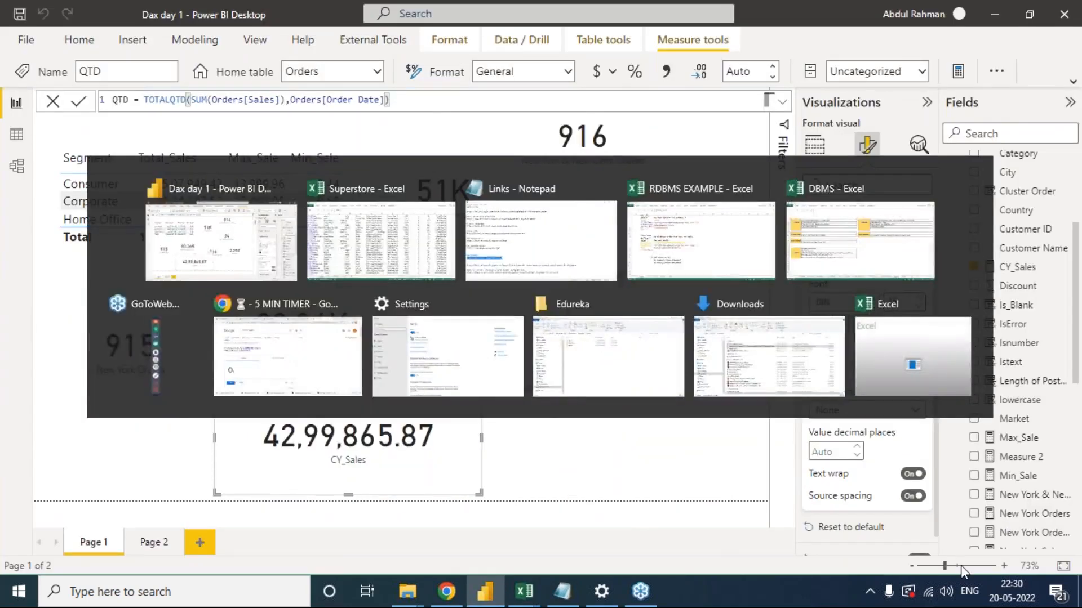
key(alt+Tab)
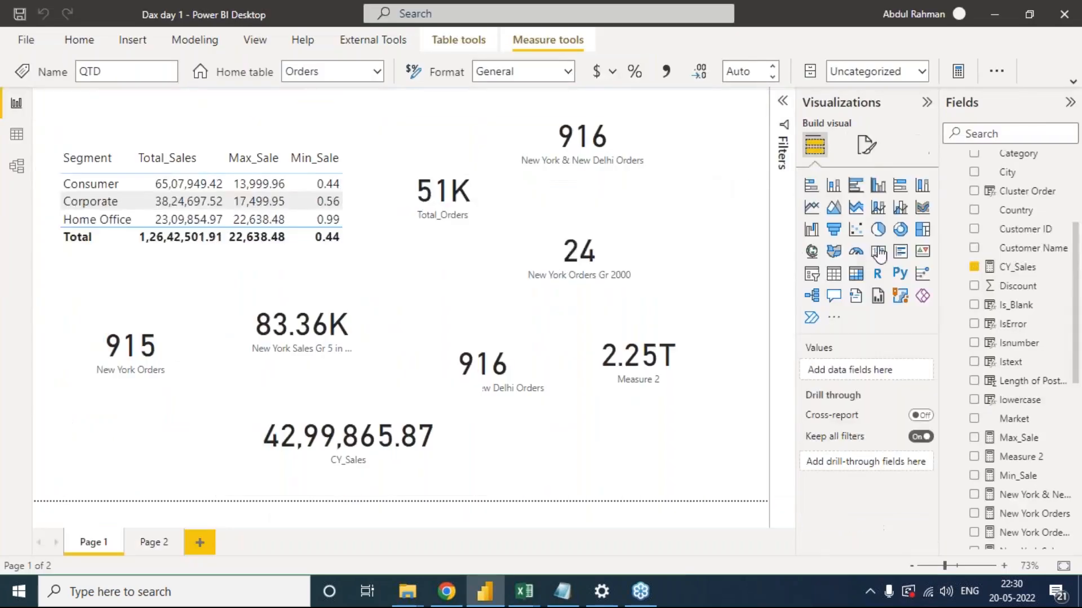
click(878, 252)
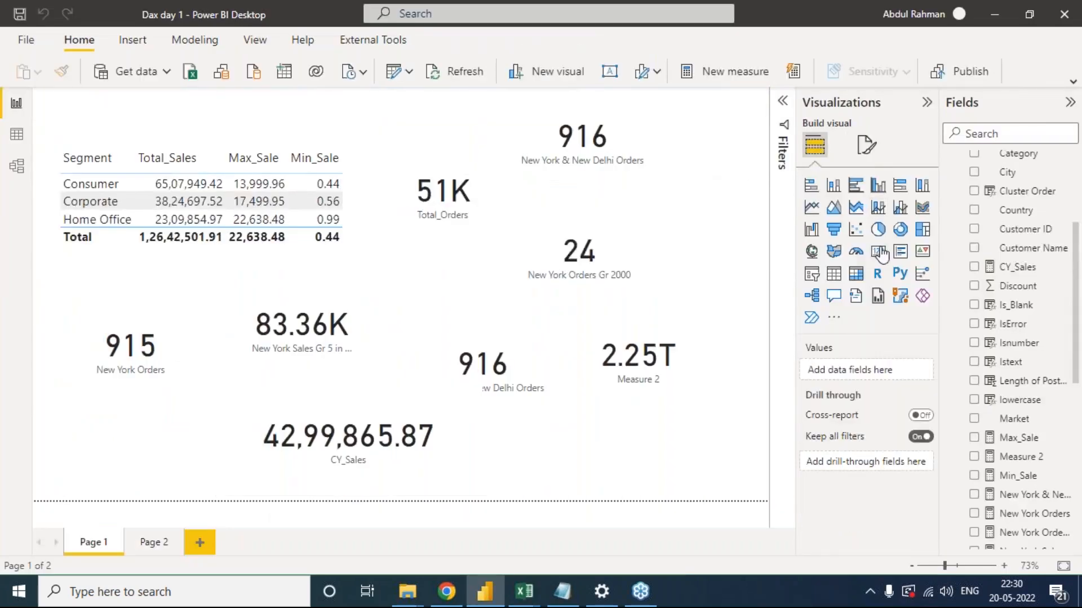
scroll(1031, 394, down, 3)
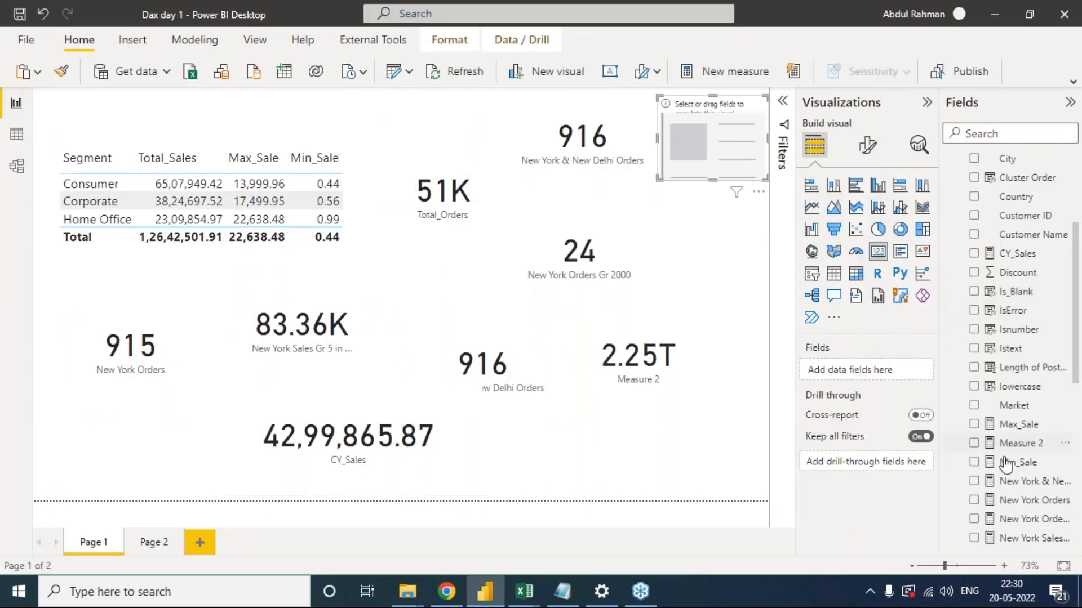
drag(1031, 510, 679, 144)
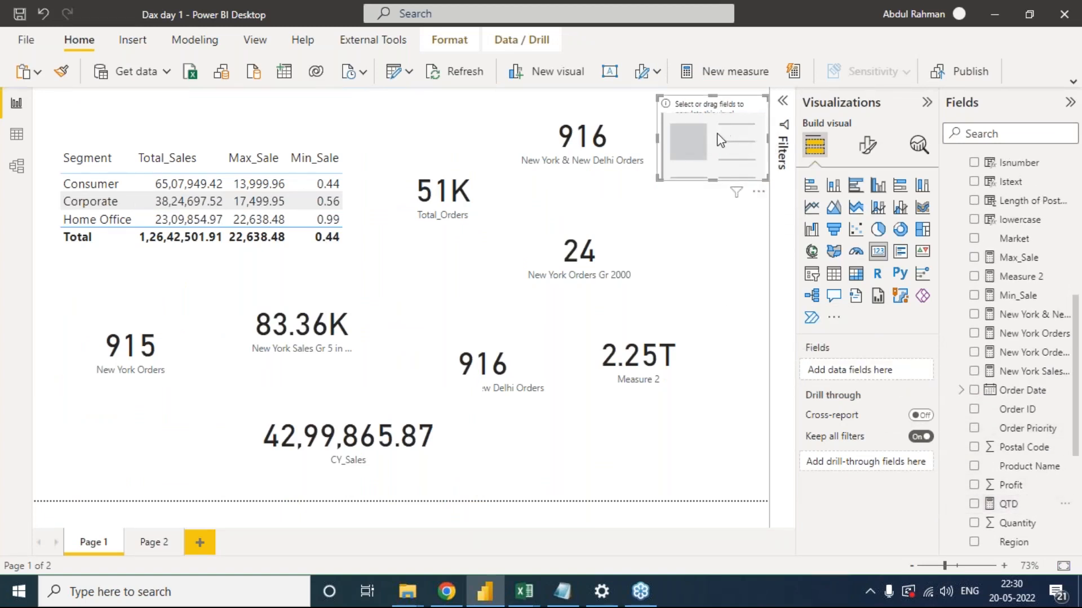
drag(1010, 510, 845, 370)
Set the QTD card's callout display units to None, then move the card to the middle of the page and widen it.
drag(720, 127, 690, 198)
click(867, 155)
click(848, 256)
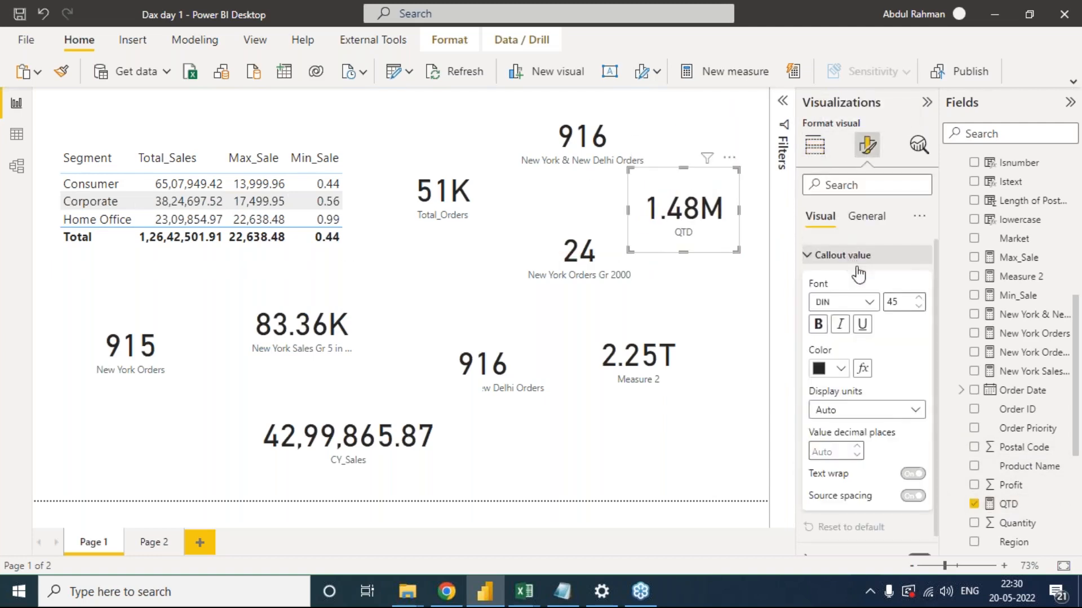
click(898, 411)
click(865, 448)
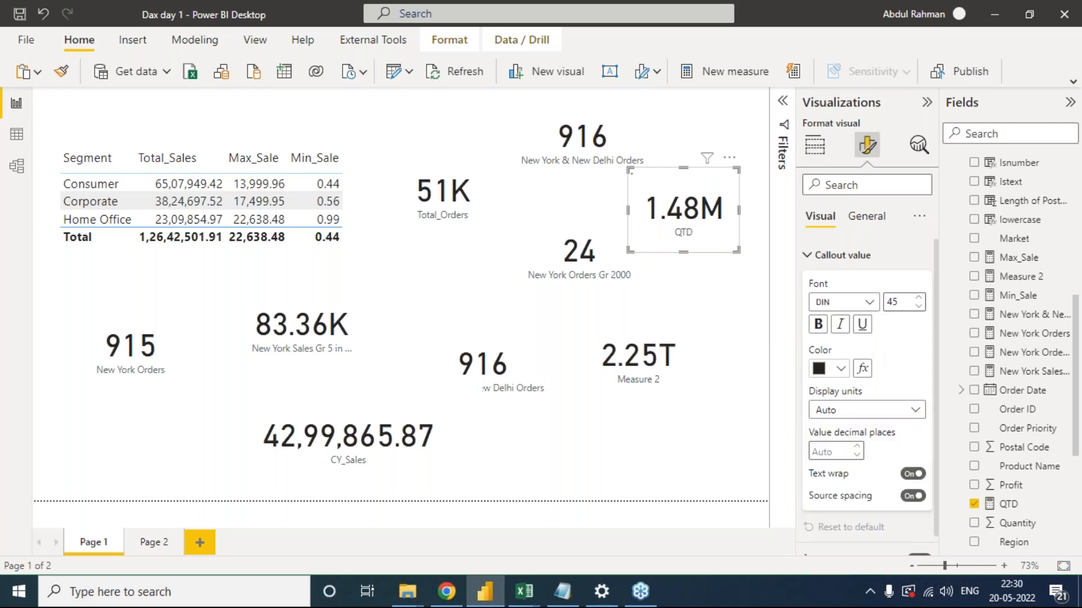
drag(646, 215, 371, 277)
drag(461, 284, 599, 284)
Switch to the Superstore workbook in Excel and filter the Orders sheet's Order Date column to December 2014 only.
key(alt+Tab)
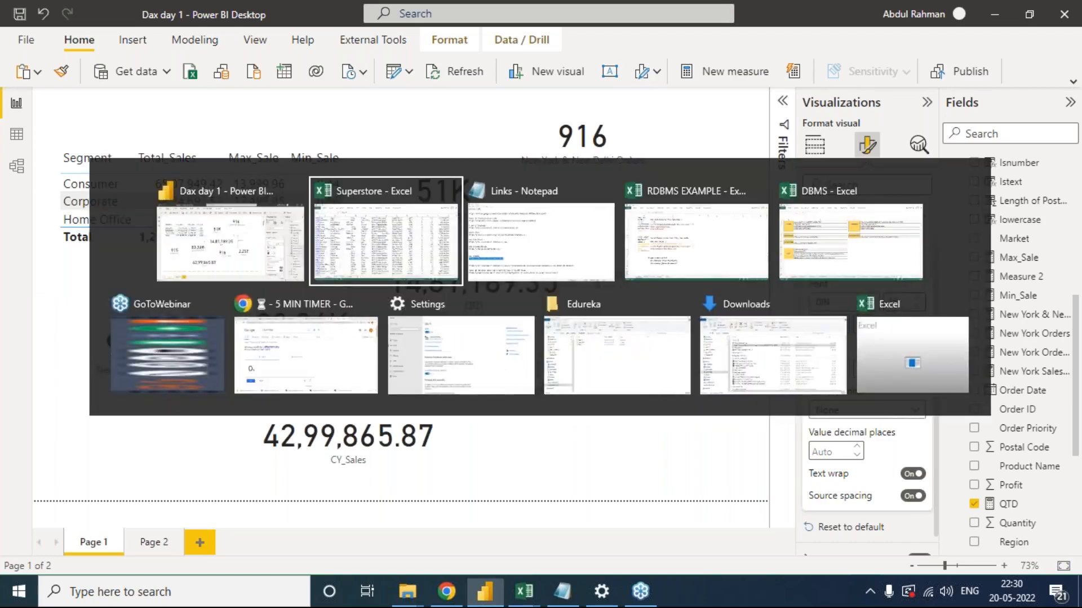
key(alt+Tab)
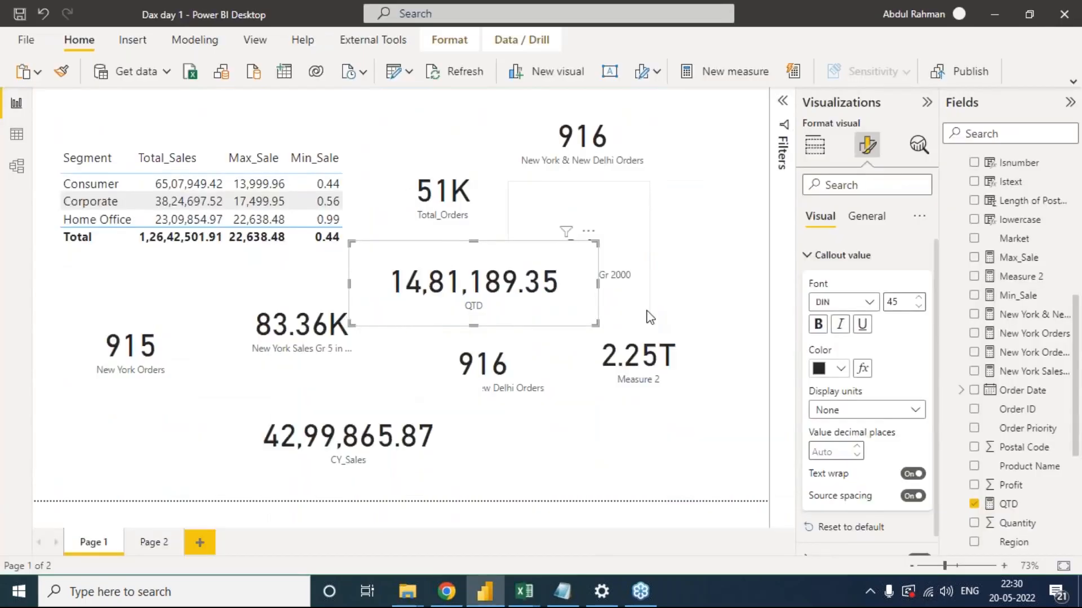
key(alt+Tab)
click(311, 141)
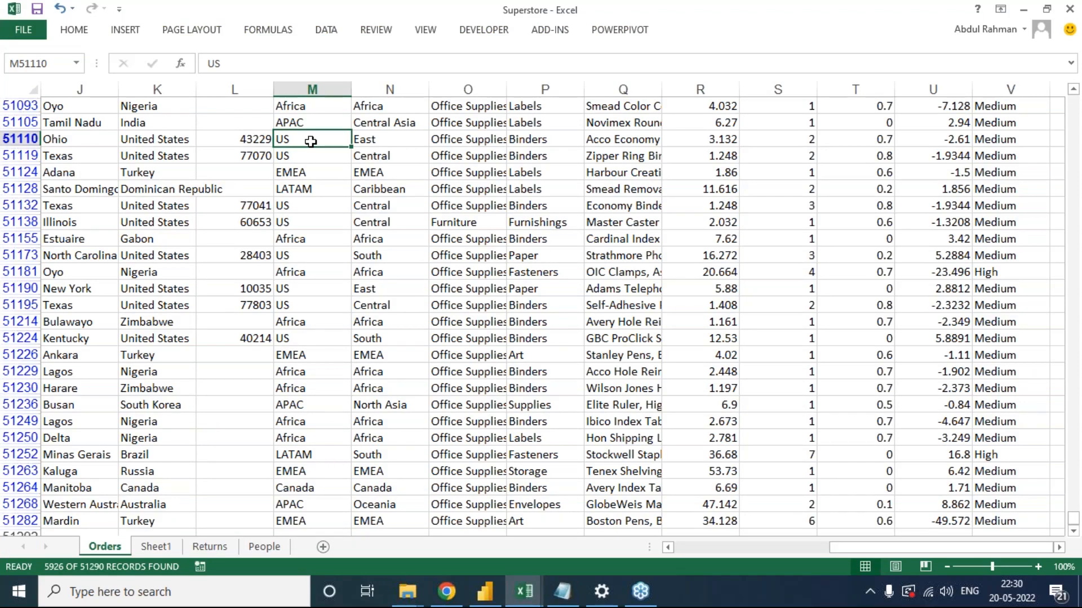
key(ctrl+Home)
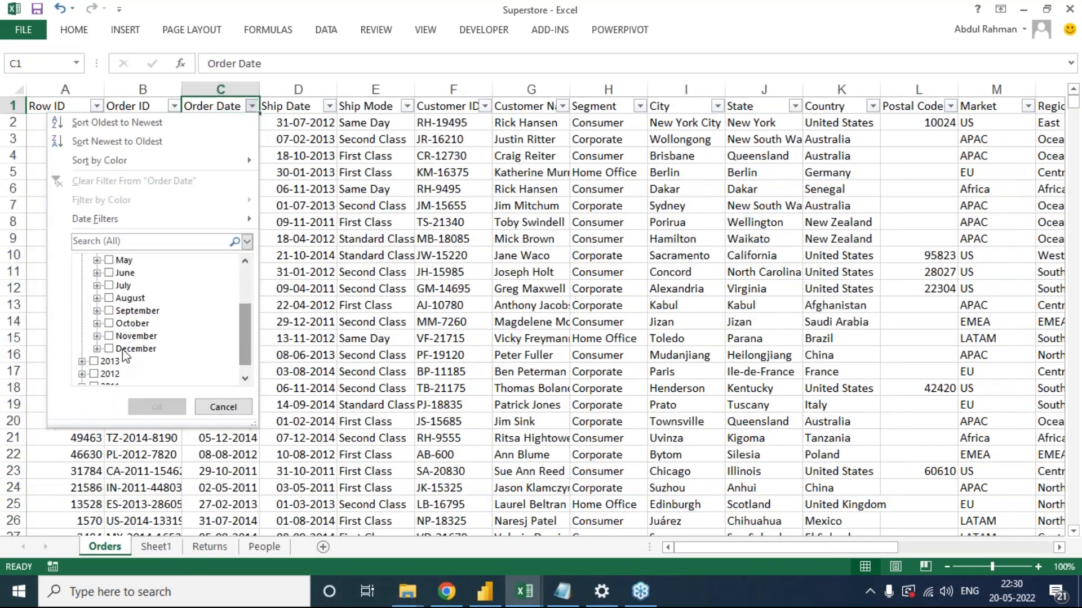
click(120, 351)
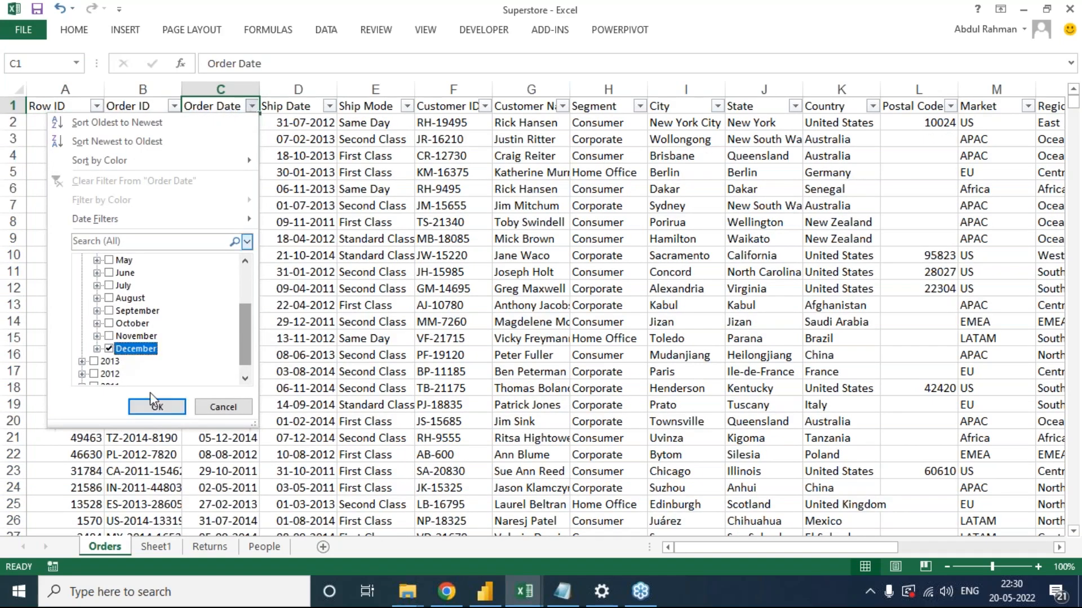
click(152, 406)
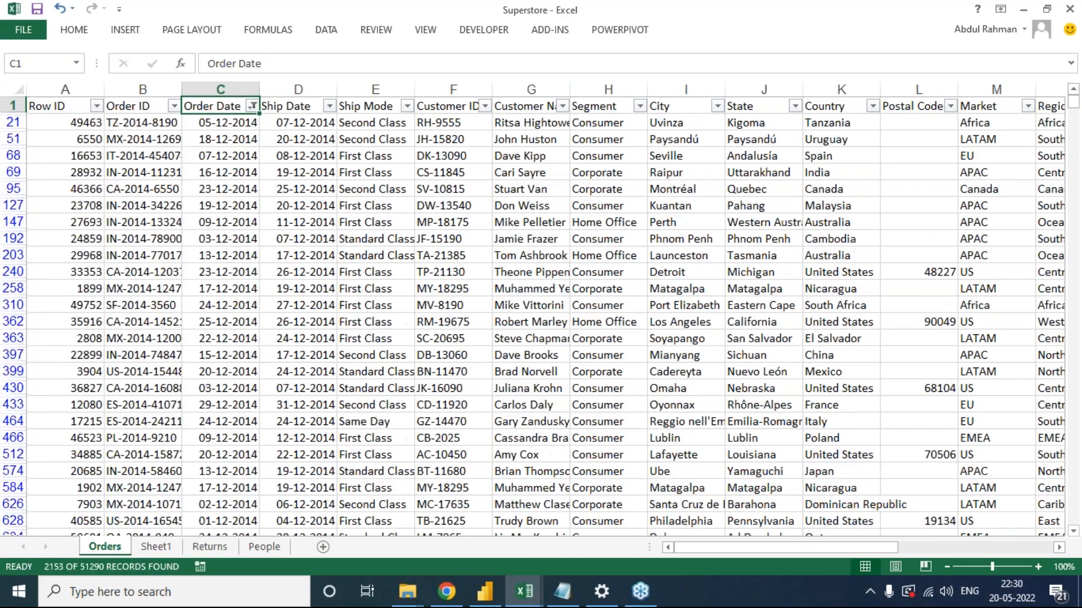
Select all filtered December 2014 values in the Sales column of the Orders sheet and check their sum.
key(Right)
key(Right)
key(Right)
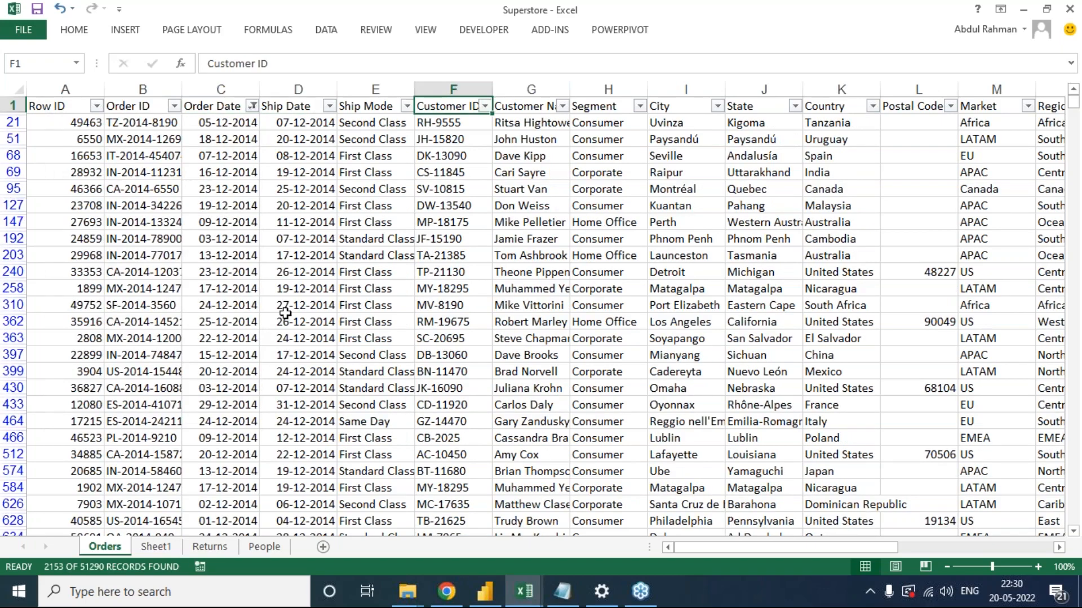
key(ctrl+Right)
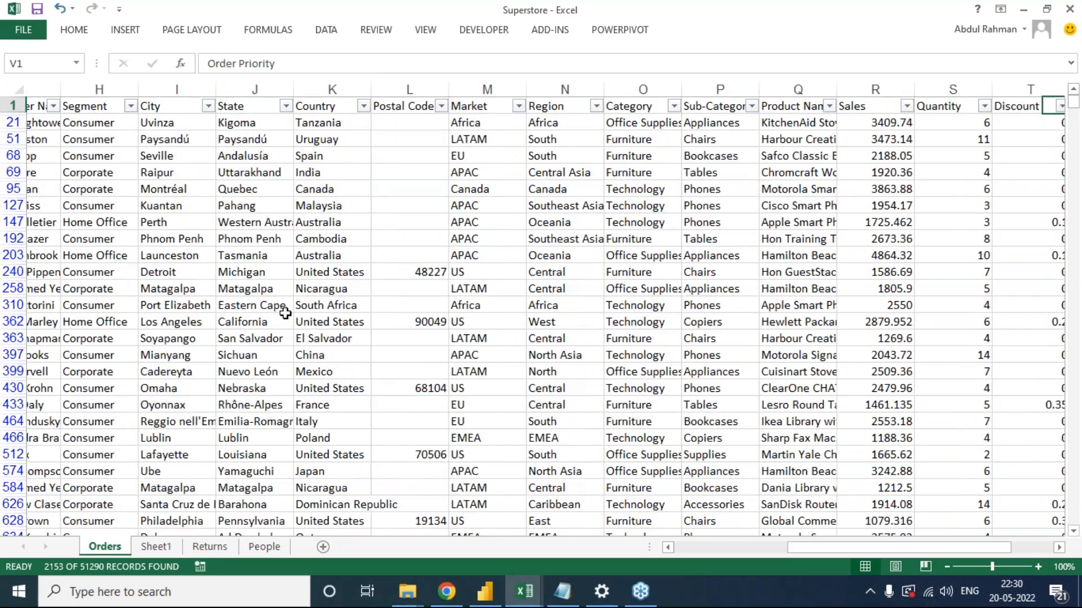
key(Left)
key(Left)
key(Left)
key(Left)
key(Down)
key(ctrl+shift+Down)
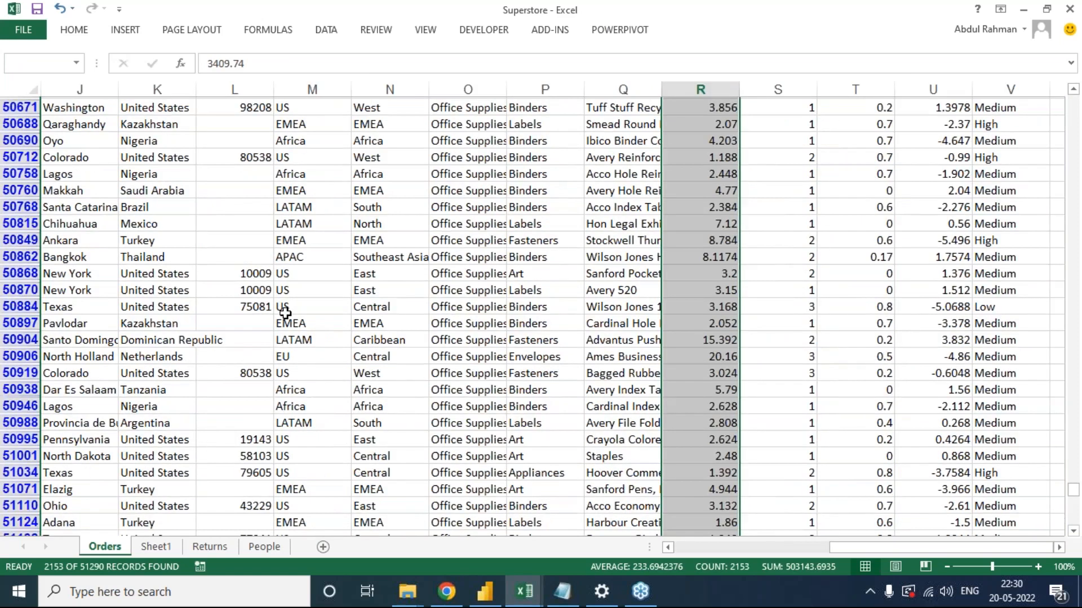
Return to Power BI Desktop, display the QTD measure's formula and examine its expression and date arguments.
key(alt+Tab)
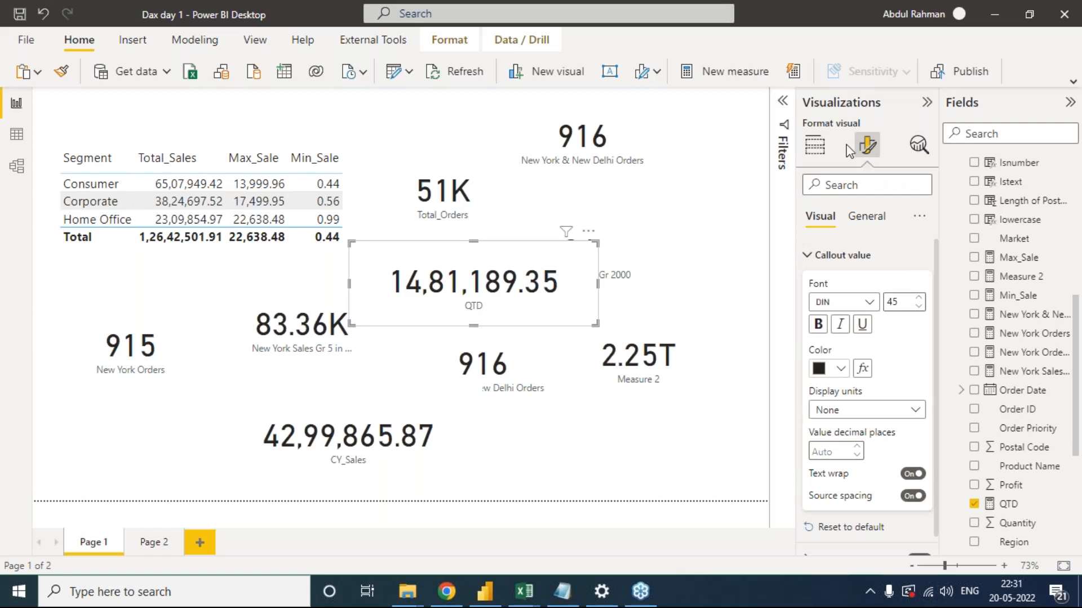
click(1007, 504)
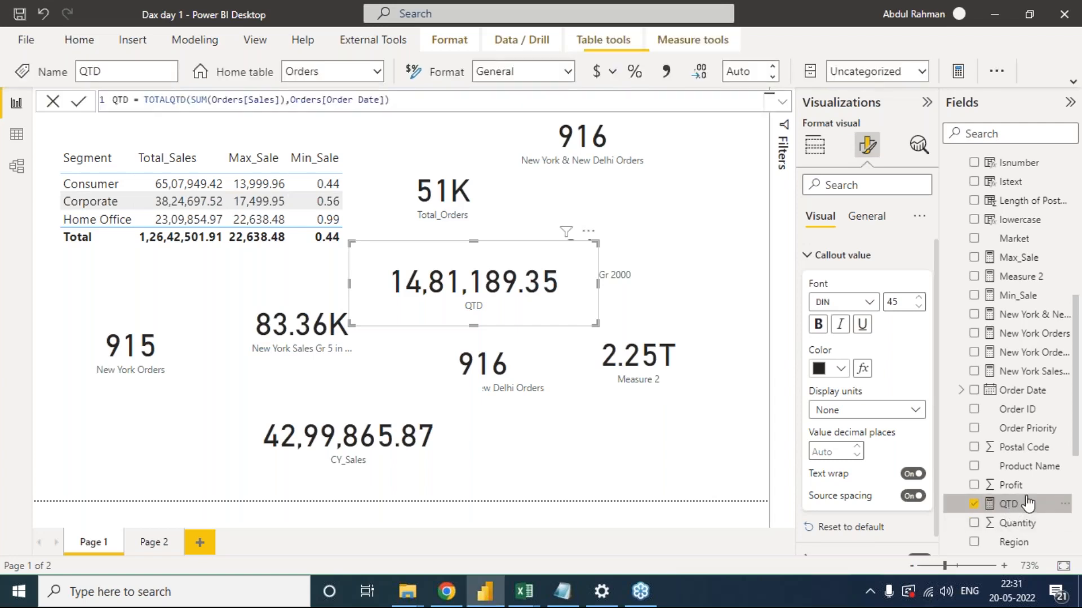
click(430, 94)
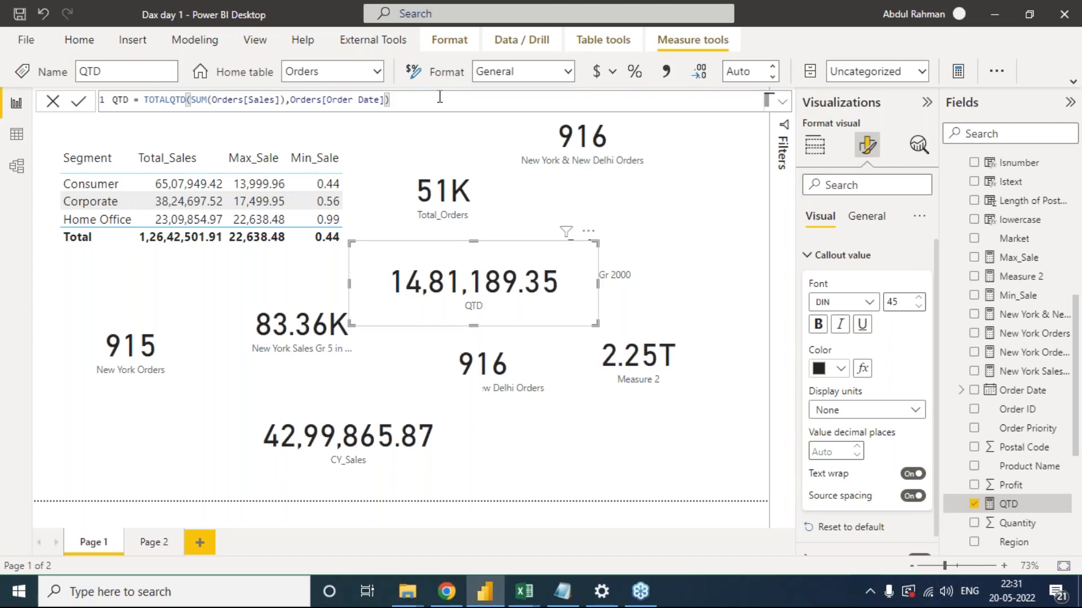
drag(191, 100, 409, 99)
click(292, 99)
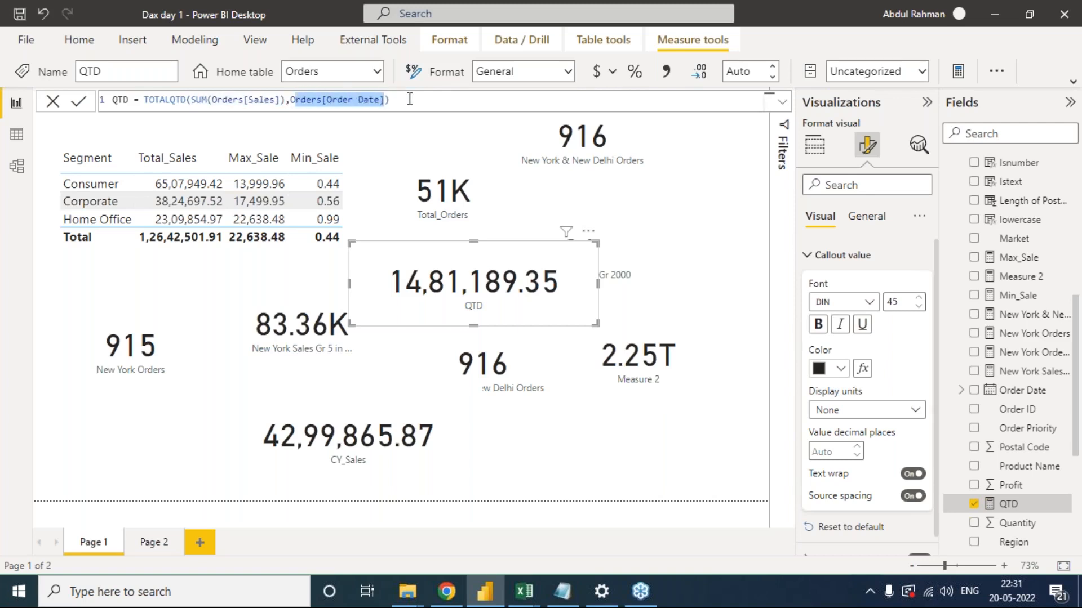
click(410, 99)
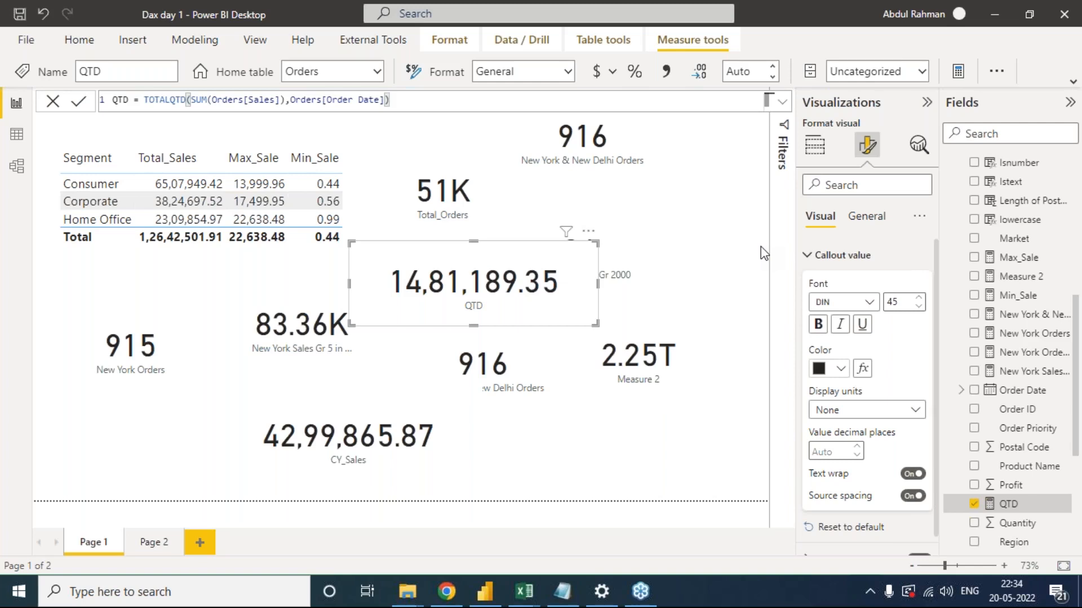
click(562, 592)
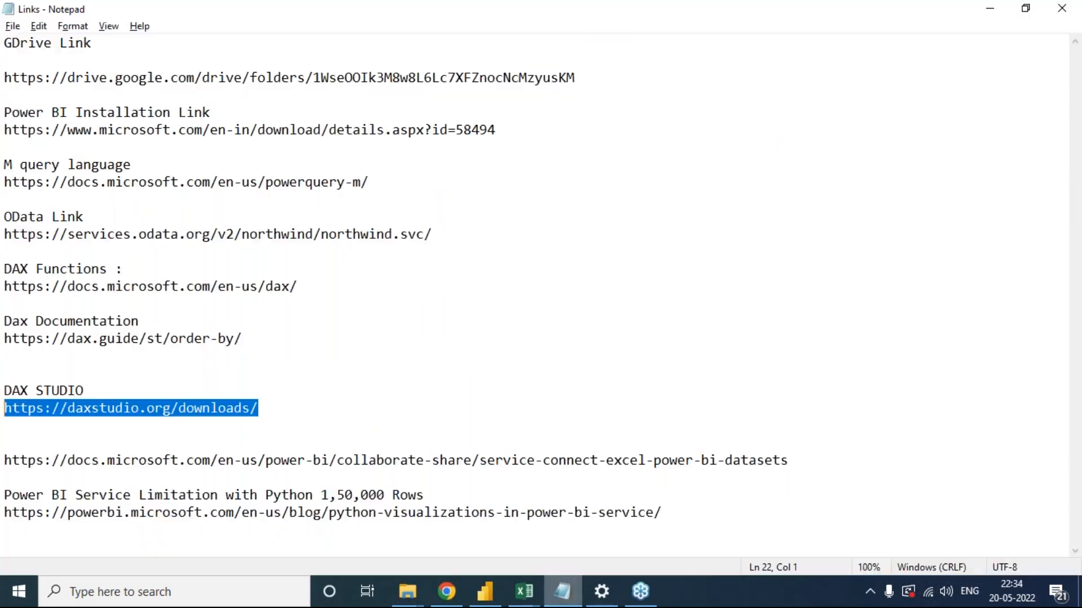
click(447, 590)
click(886, 13)
text(https://daxstudio.org/downloads/)
key(Return)
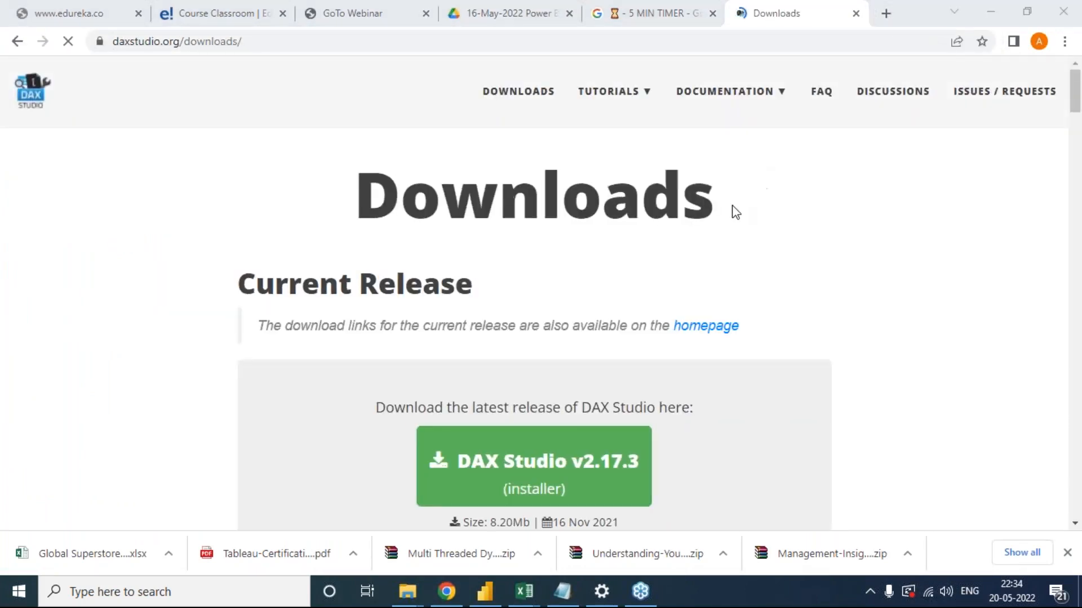
scroll(542, 346, down, 2)
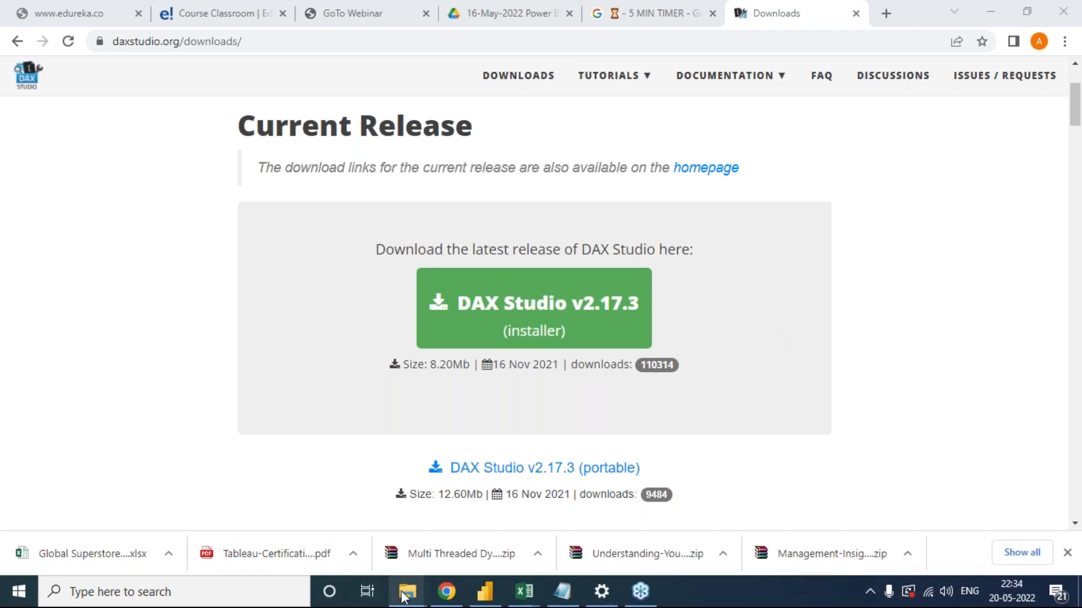
mouse_move(402, 596)
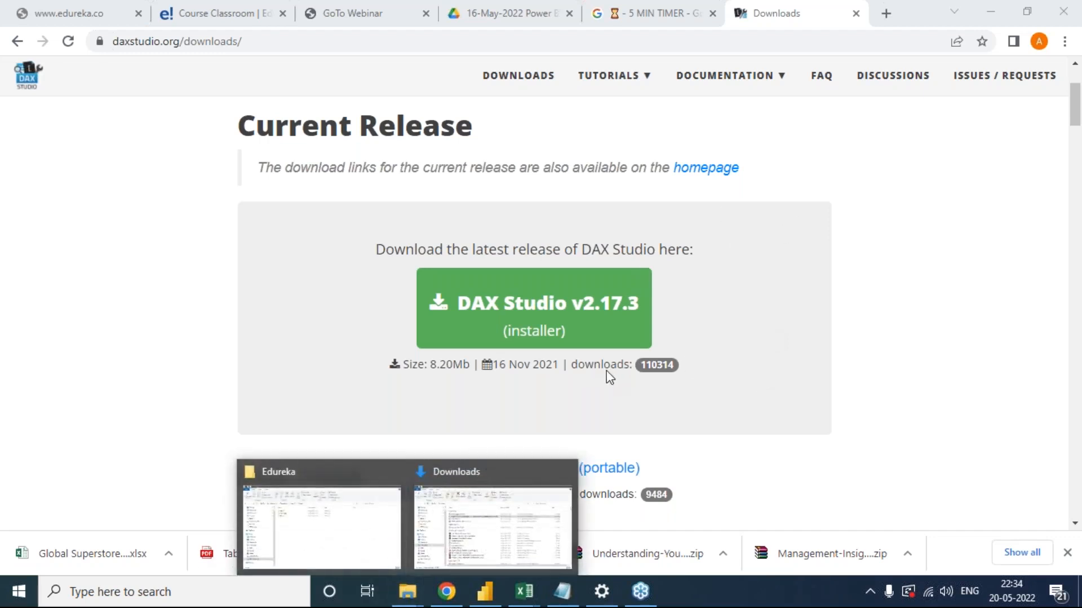
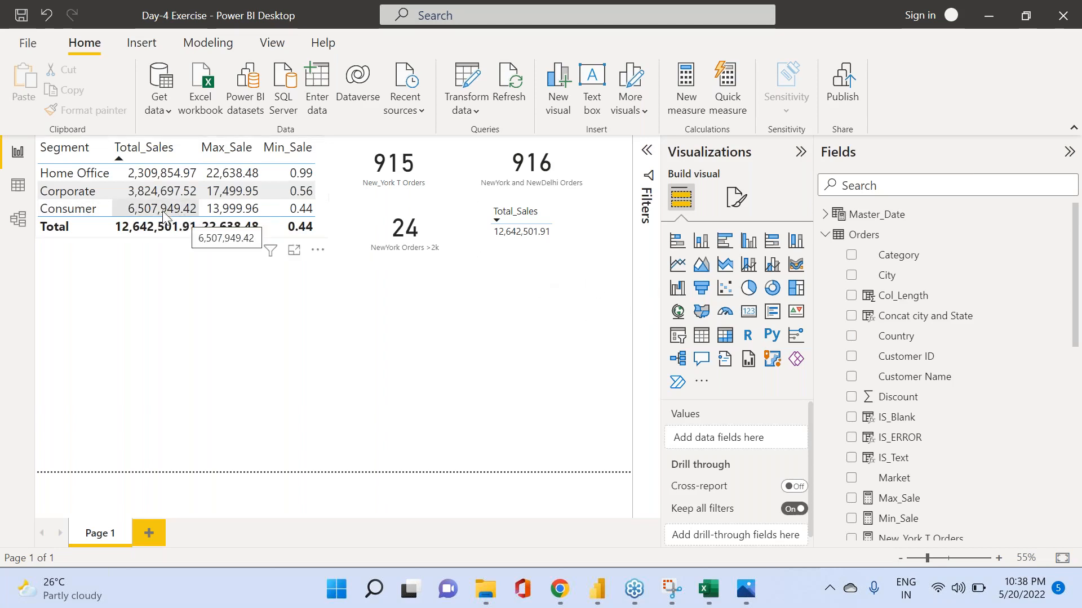
Cross-filter the Day-4 Exercise page by the Consumer, Corporate and Home Office rows in turn, compare the cards, and clear the selection.
click(133, 214)
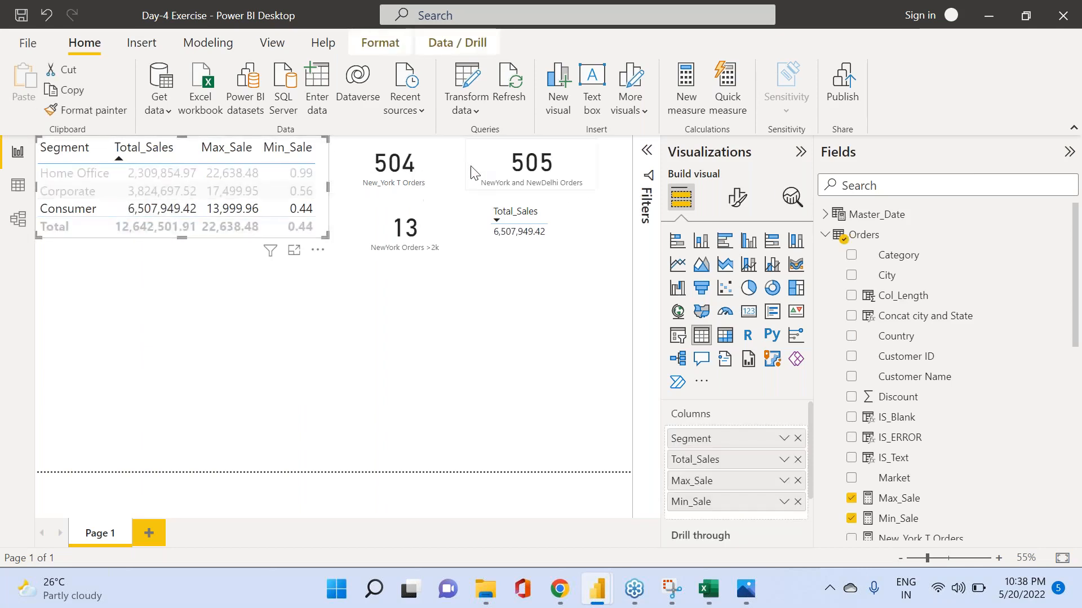
click(159, 226)
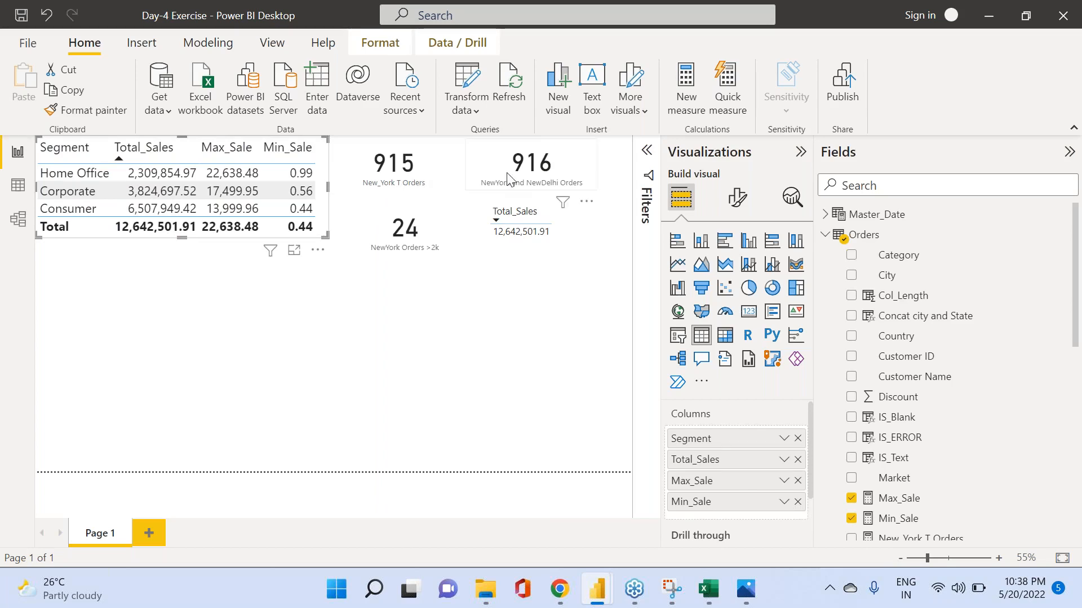
click(168, 214)
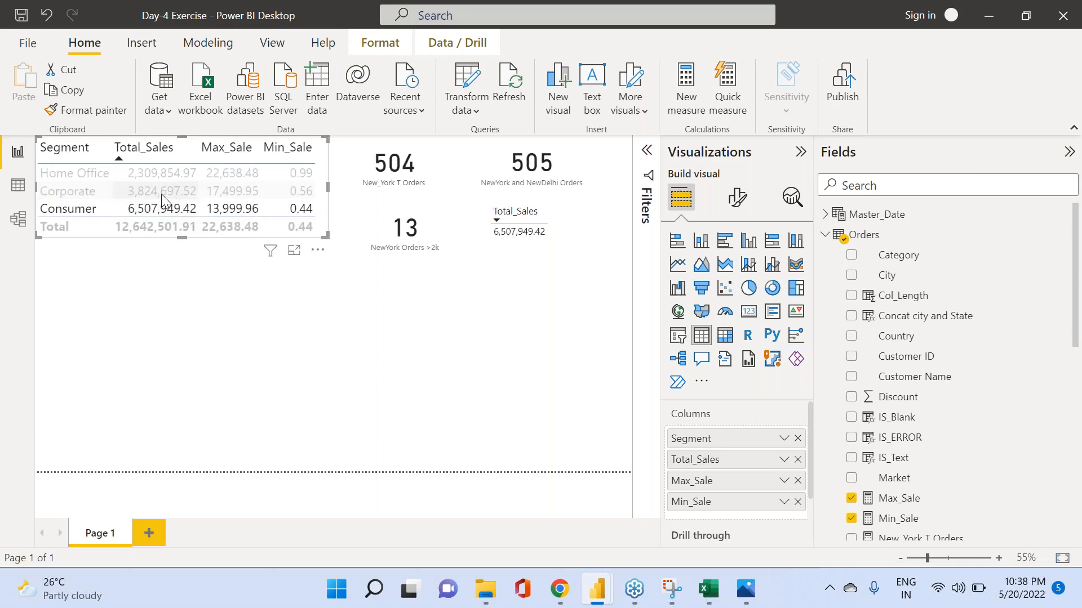
click(161, 194)
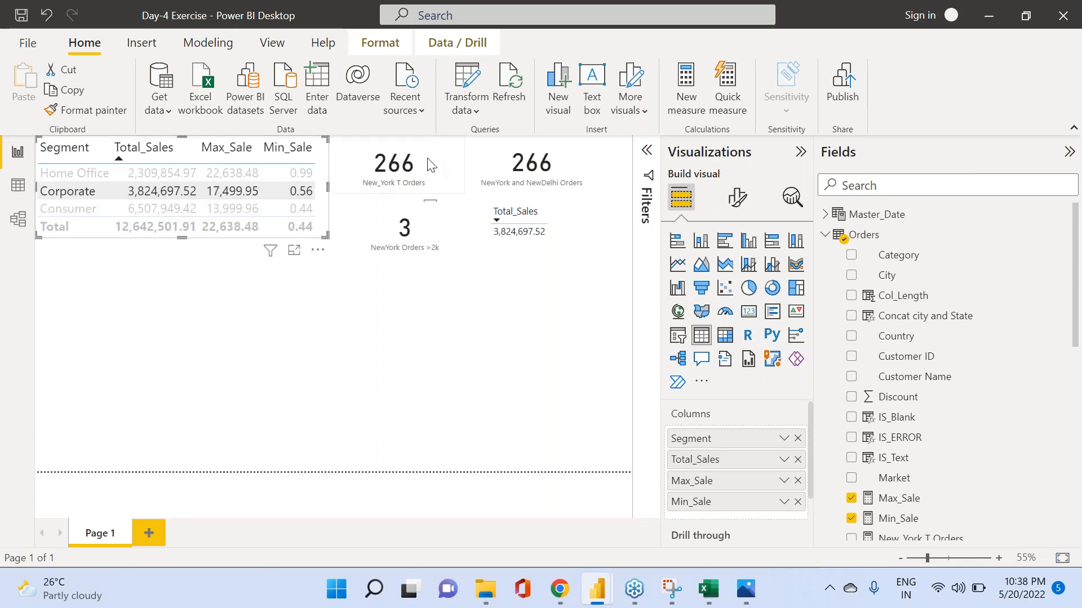
click(213, 175)
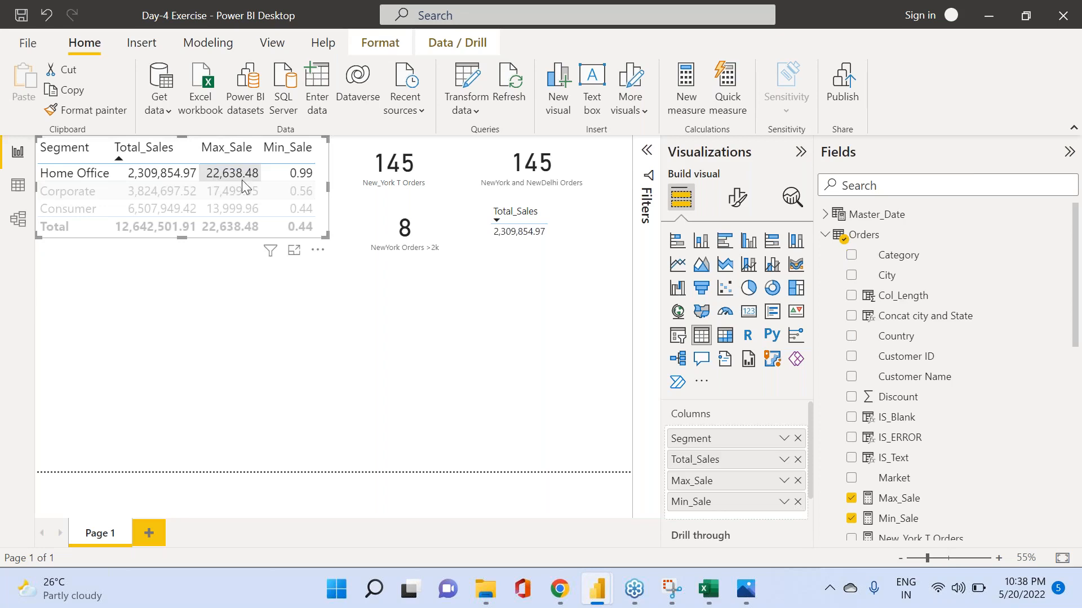
click(415, 232)
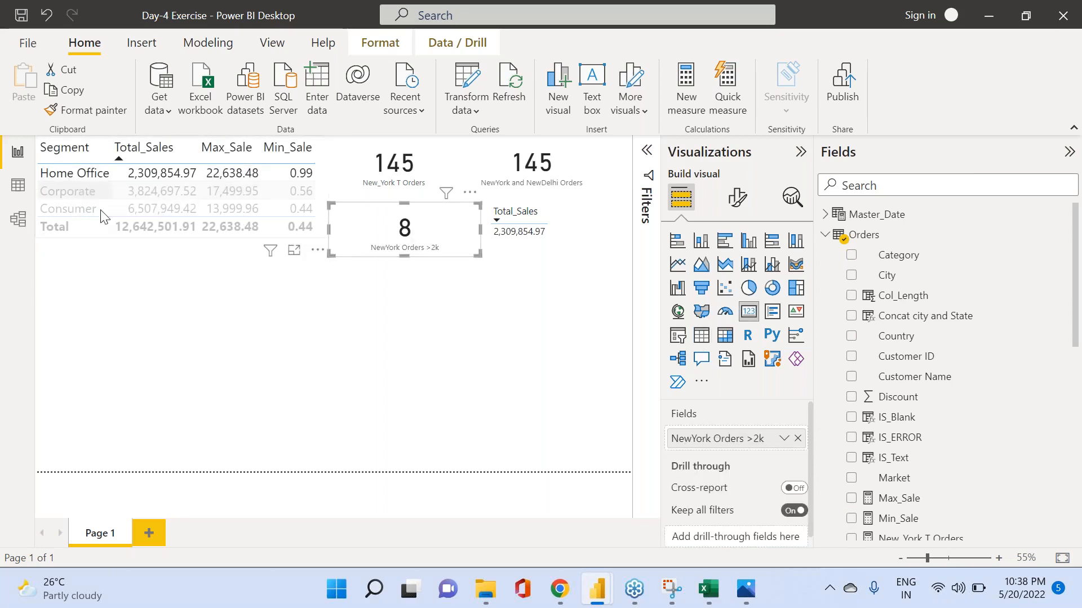
click(111, 235)
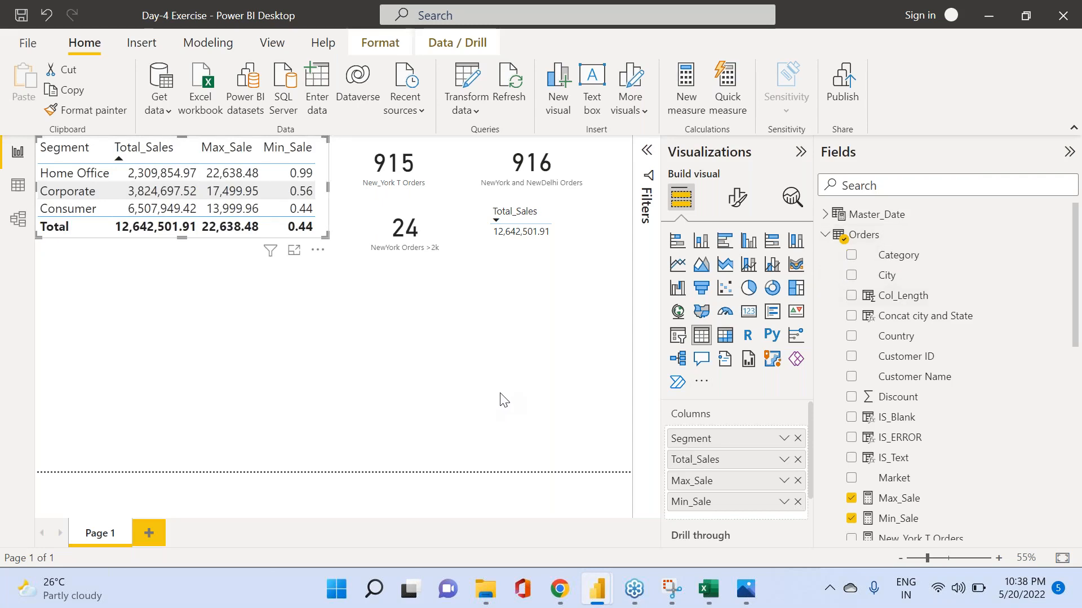
Recheck how the cards respond to the Corporate and Home Office rows of the Segment table, and clear the row selection.
click(537, 382)
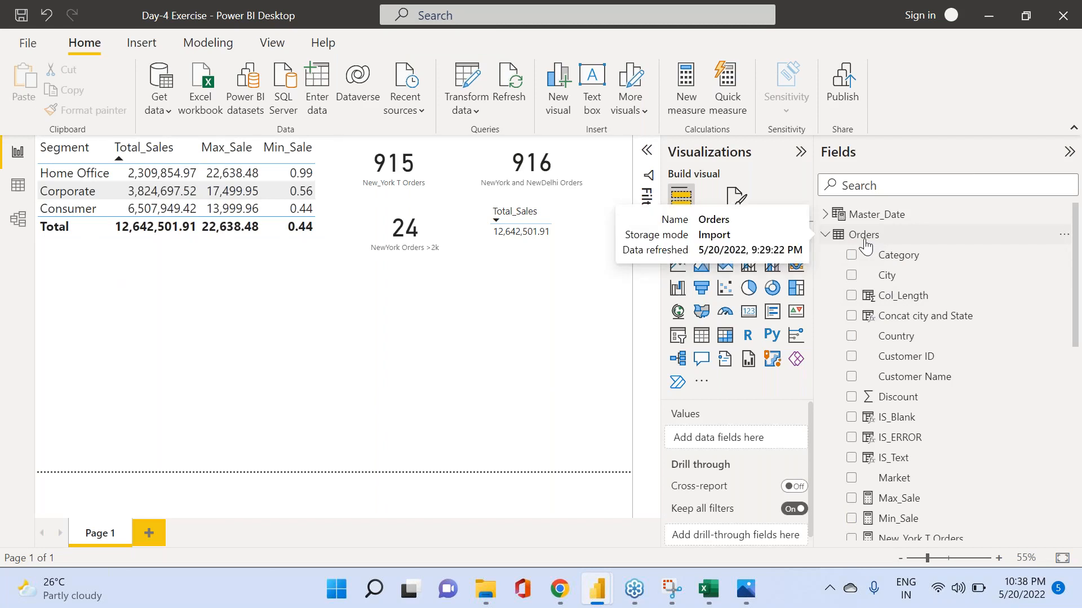
click(97, 191)
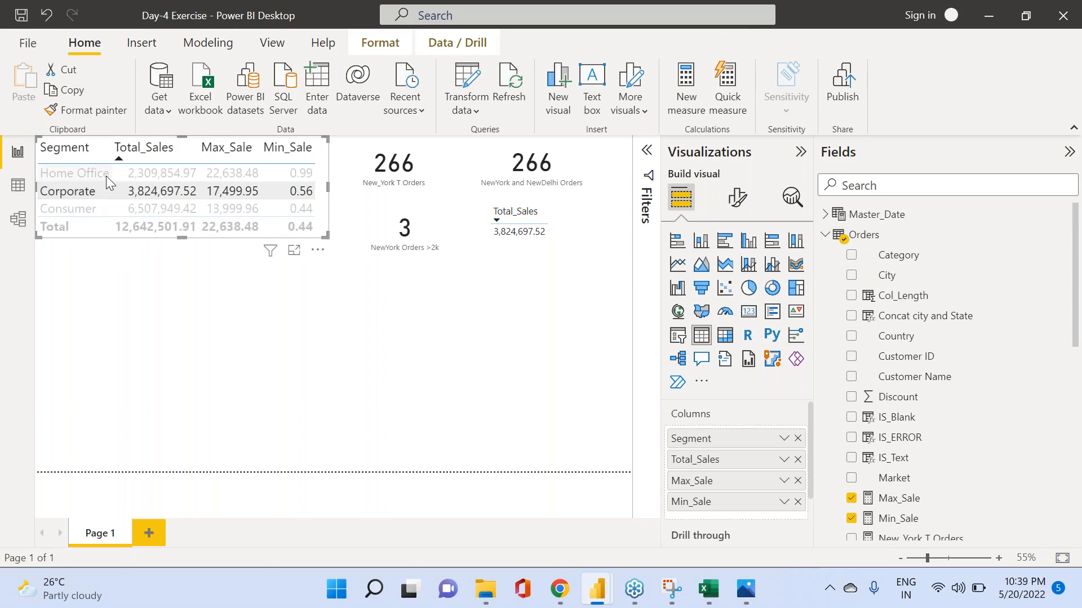
click(106, 176)
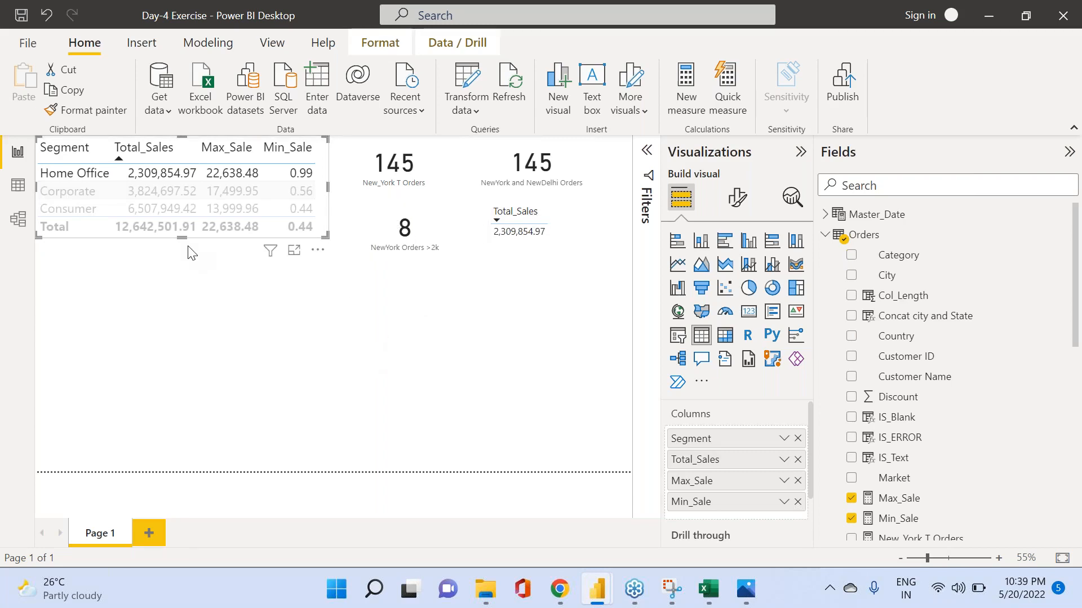
click(148, 174)
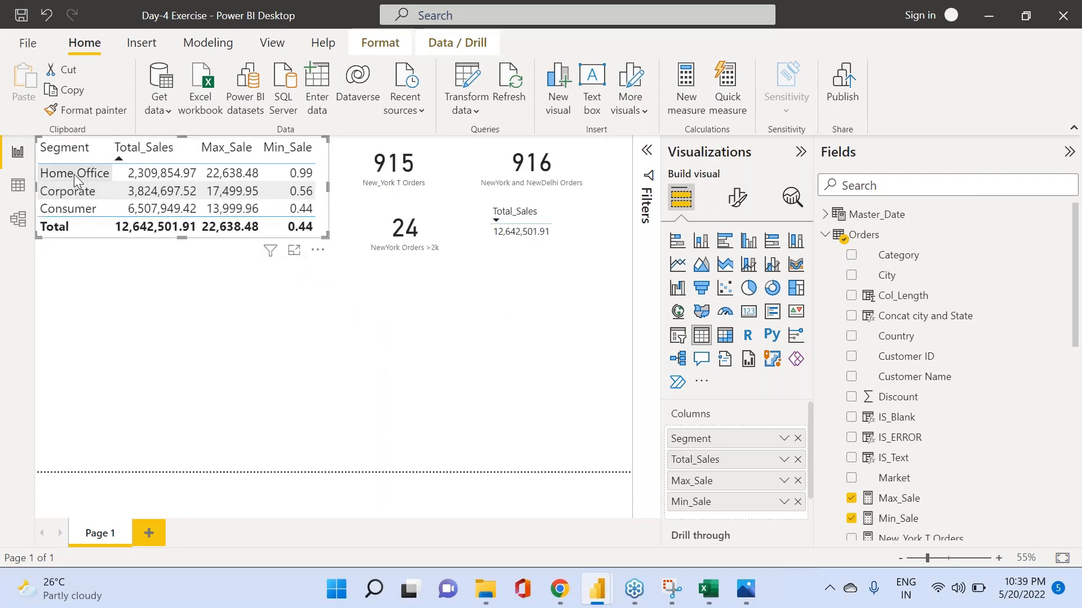
click(75, 176)
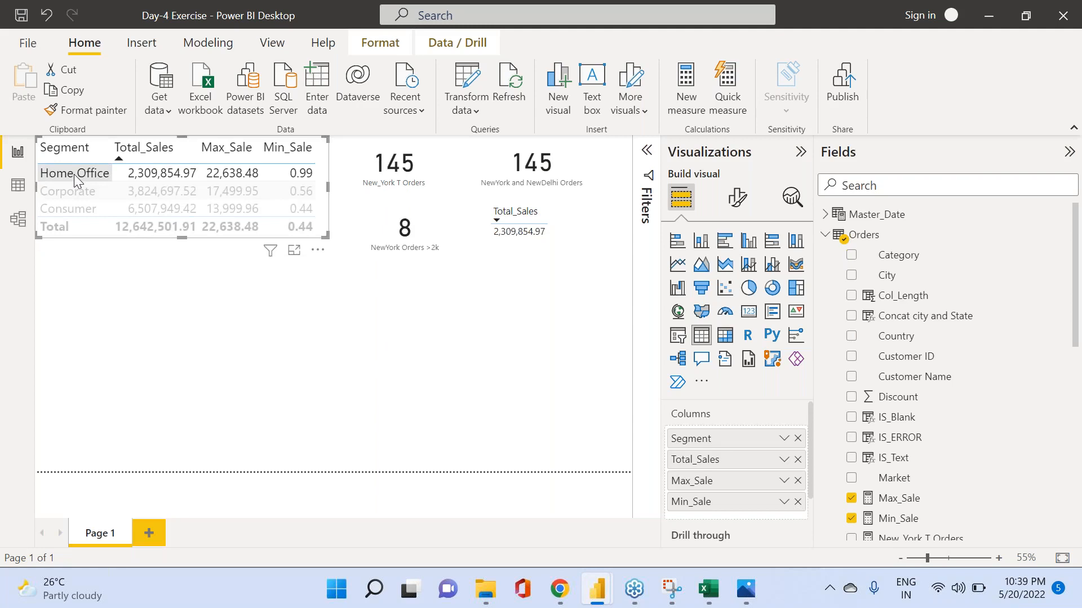
click(76, 174)
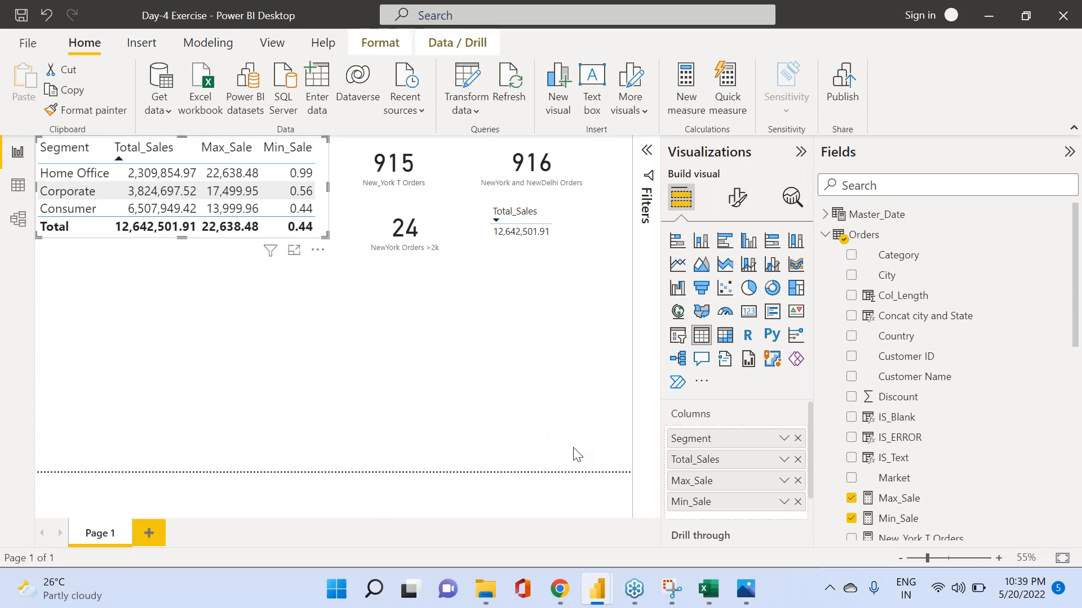
Switch from the DAX Studio downloads page to the Dax Expresssions 1 report in Power BI Desktop and select the Orders table's Discount field.
mouse_move(556, 596)
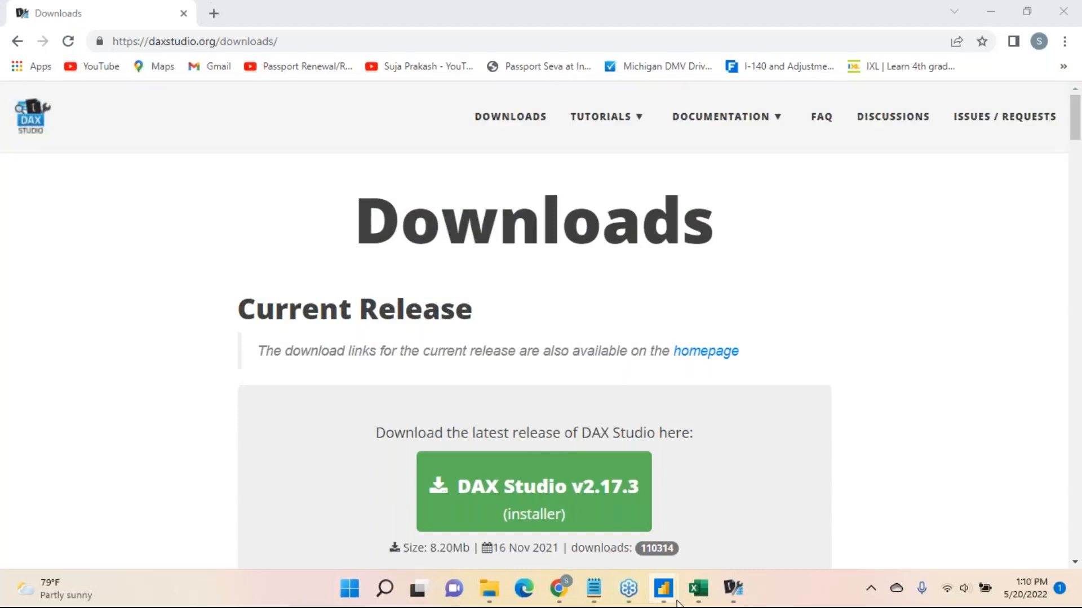
mouse_move(663, 588)
click(593, 463)
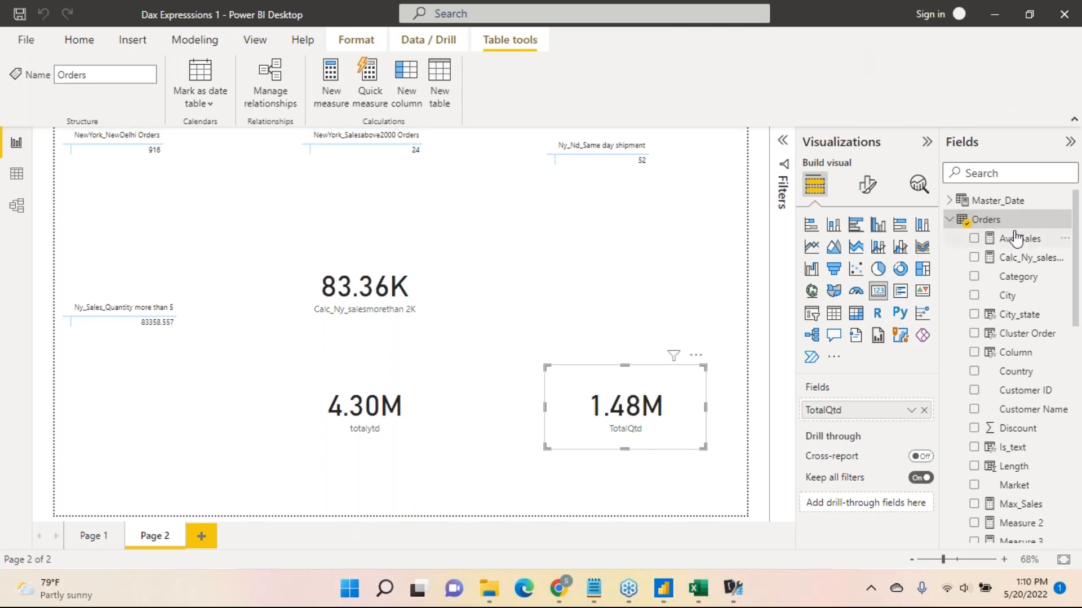
click(1017, 429)
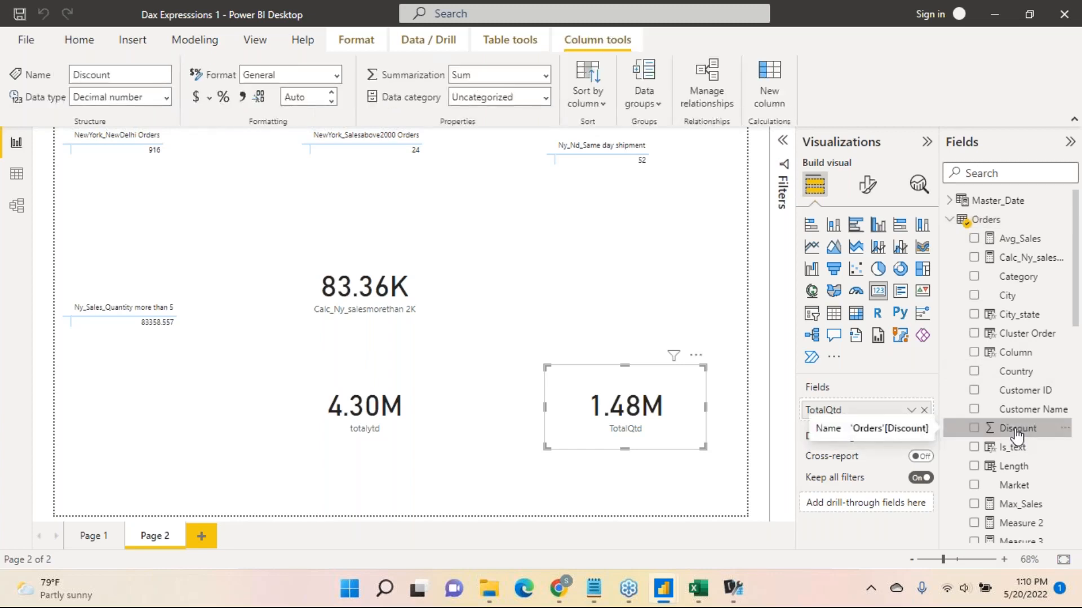
Start a new measure in the Orders table and try to reference the Discount column without an aggregation function.
right_click(1017, 433)
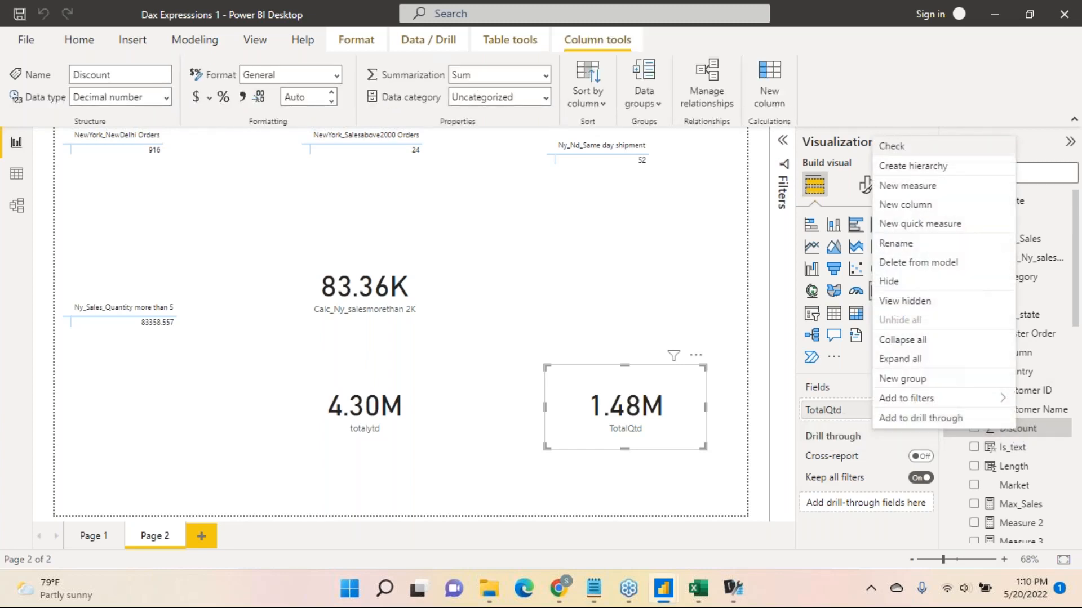
click(921, 190)
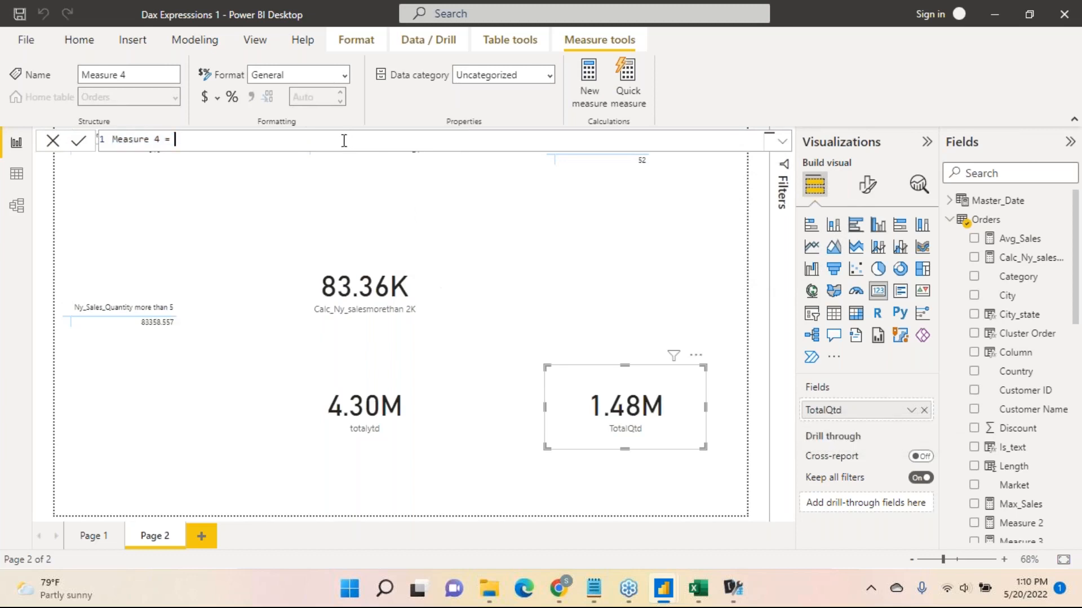
text(di)
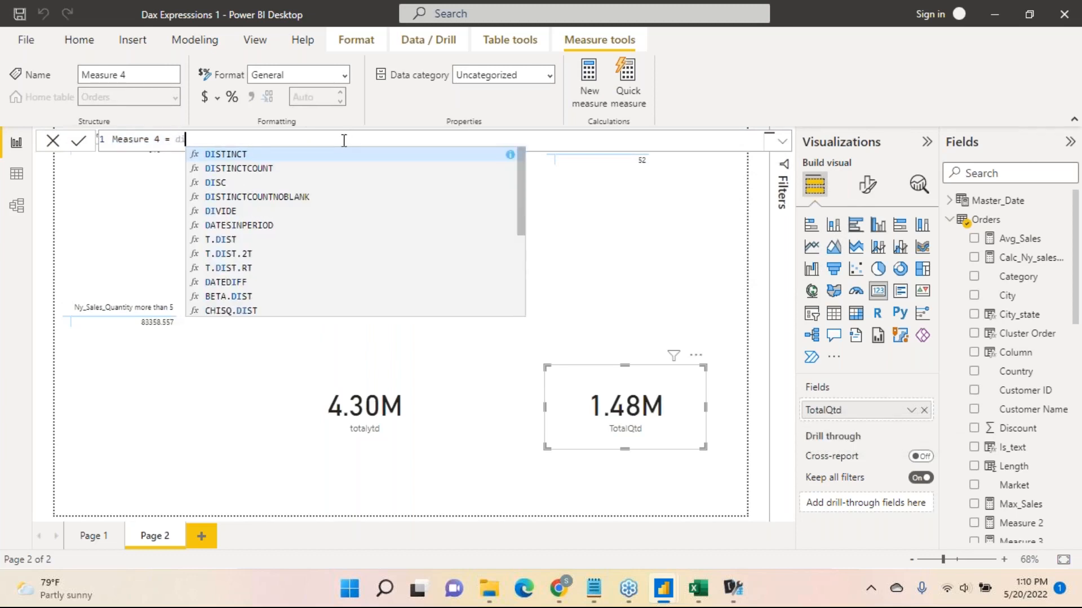
text(sc)
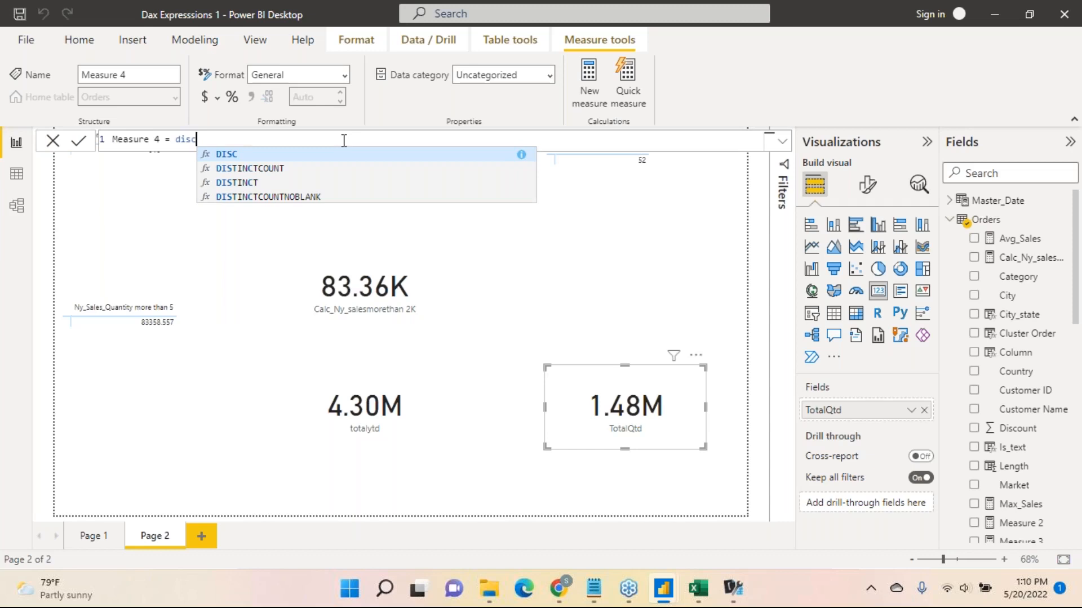
key(BackSpace)
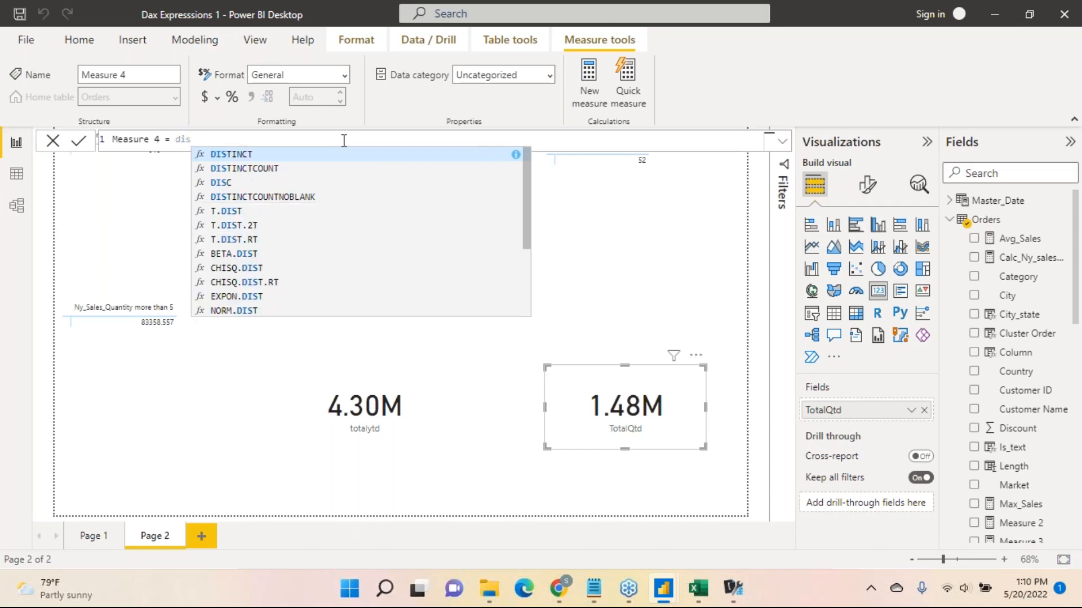
key(BackSpace)
key(BackSpace)
key(BackSpace)
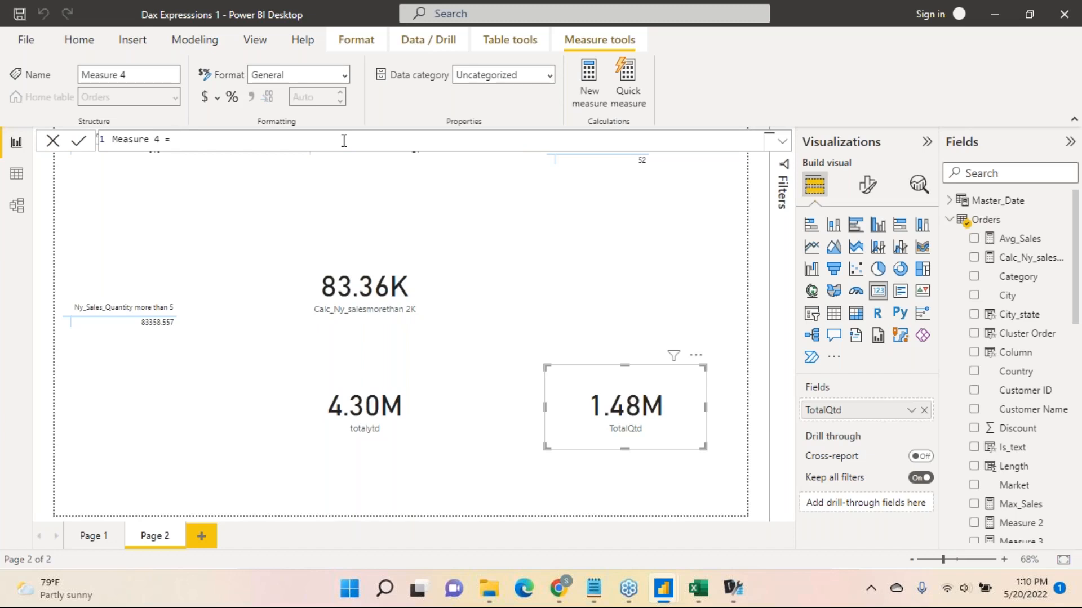
Define the new Orders measure as sum(Orders[Discount]).
text(sum)
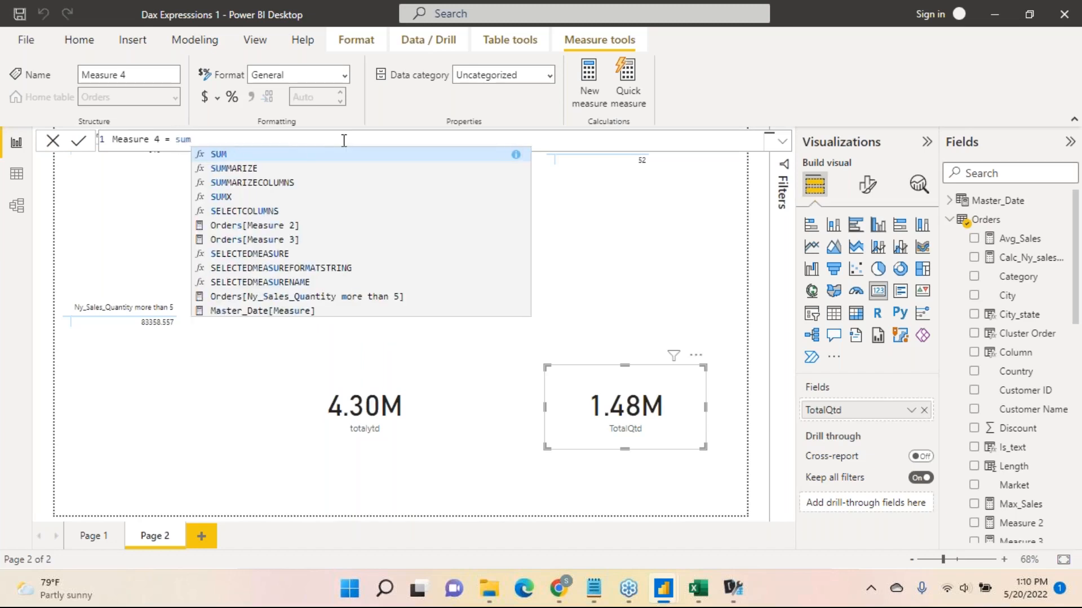
text((di)
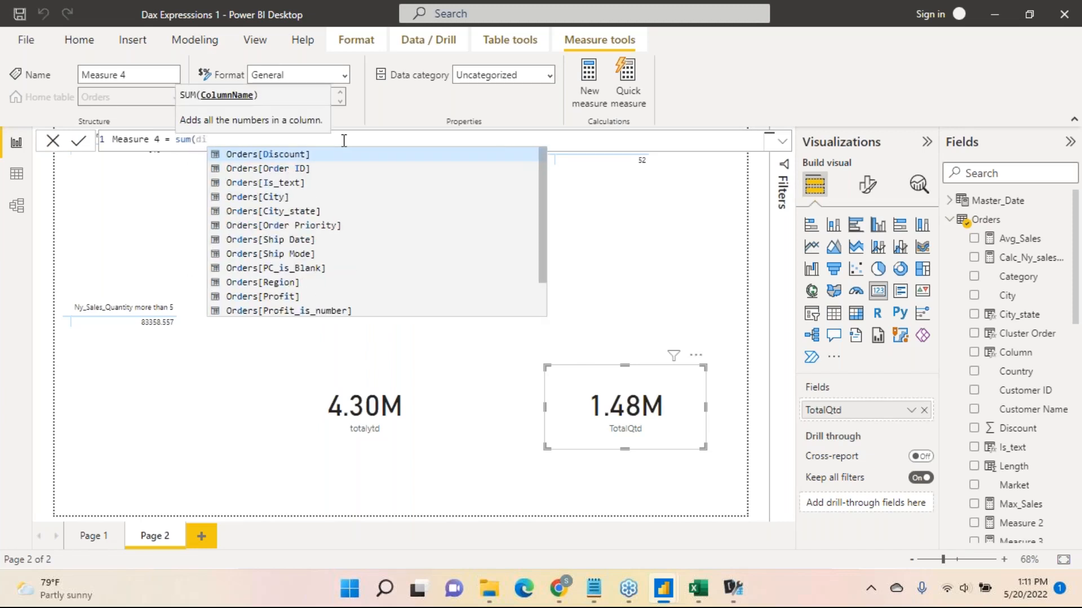
text(sc)
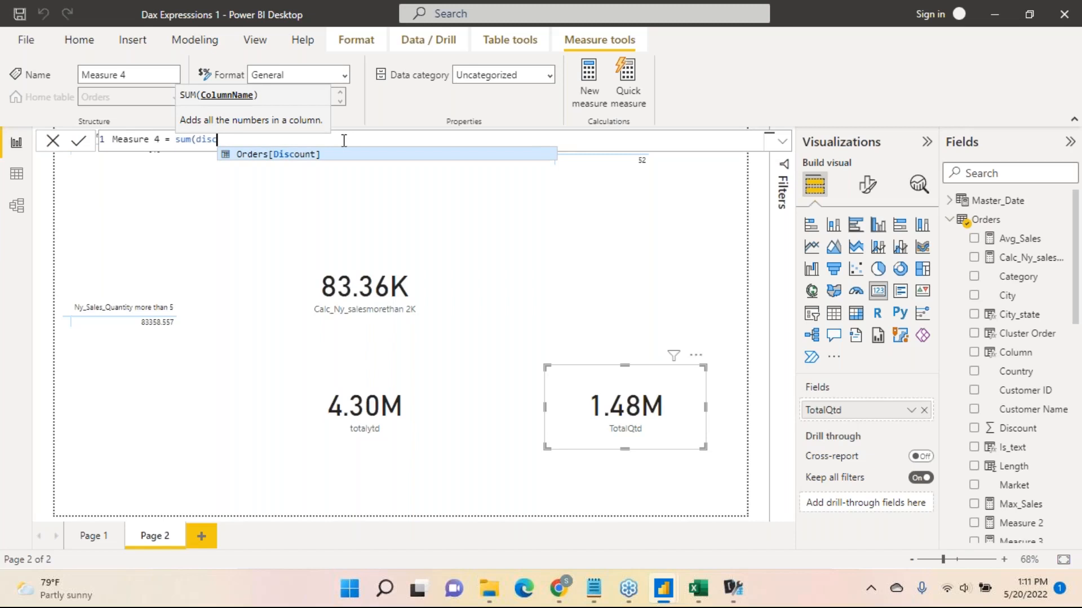
key(Tab)
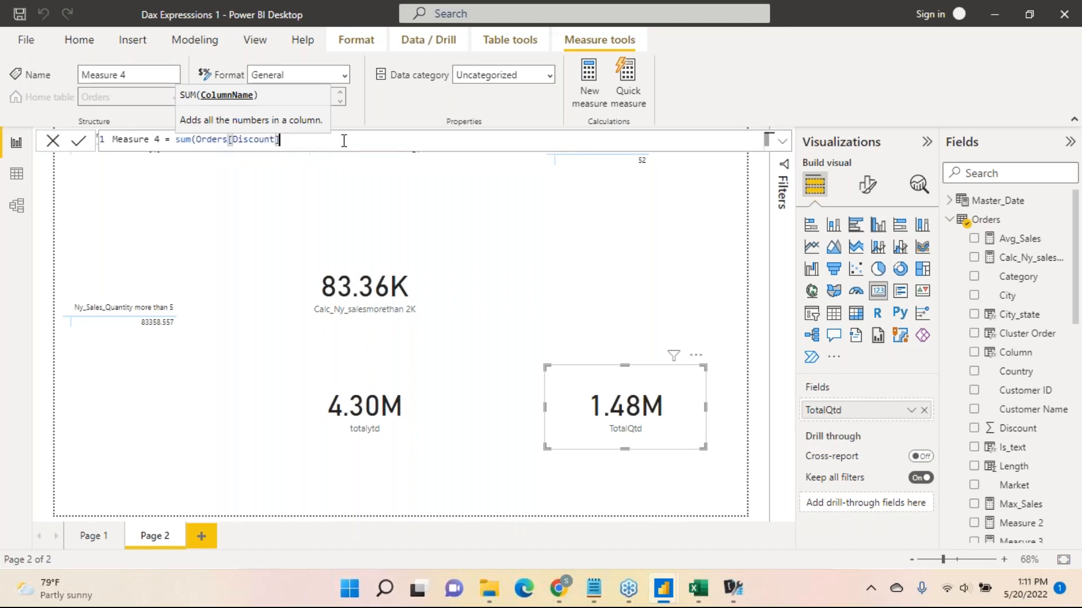
text())
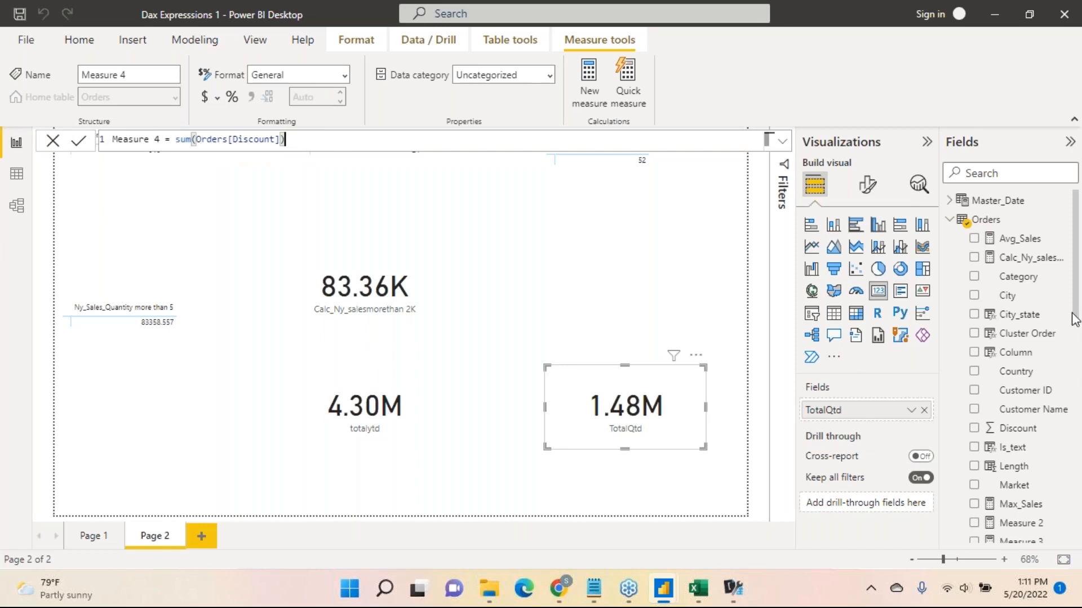
key(Return)
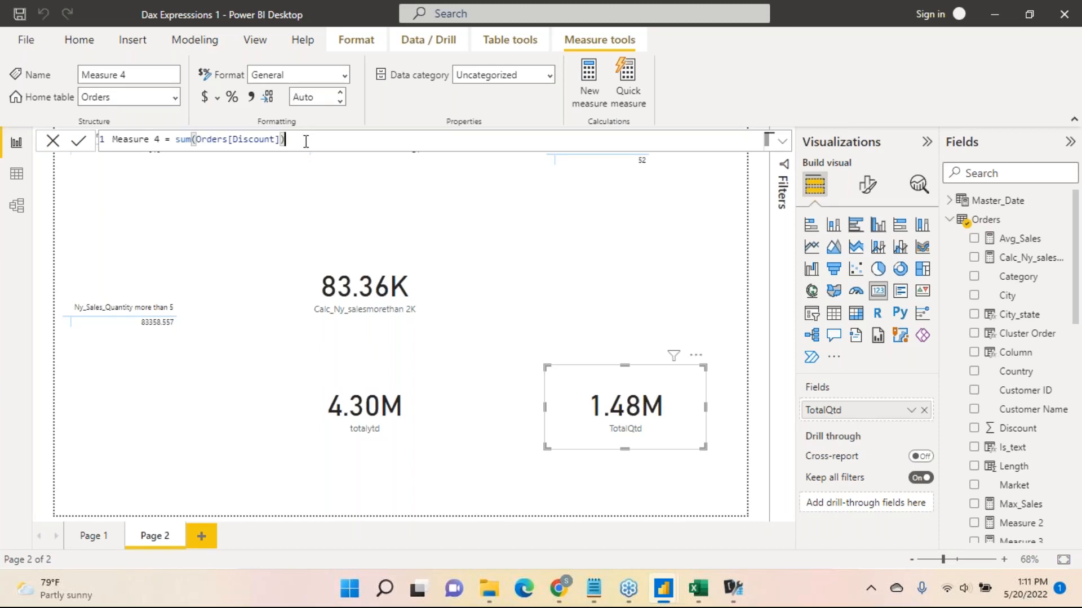
Clear the Discount sum from the measure's formula and try to reference the sales column directly without an aggregation.
key(BackSpace)
key(BackSpace)
key(BackSpace)
key(BackSpace)
key(BackSpace)
key(BackSpace)
key(BackSpace)
key(BackSpace)
key(BackSpace)
key(BackSpace)
key(BackSpace)
key(BackSpace)
key(BackSpace)
key(BackSpace)
key(BackSpace)
key(BackSpace)
key(BackSpace)
key(BackSpace)
key(BackSpace)
key(BackSpace)
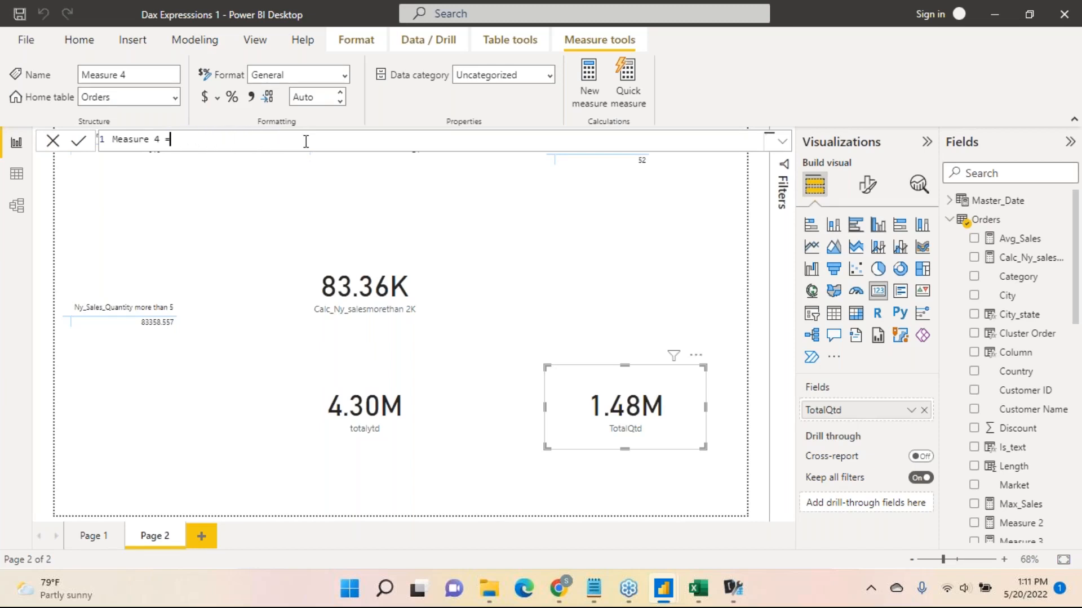
text(sales)
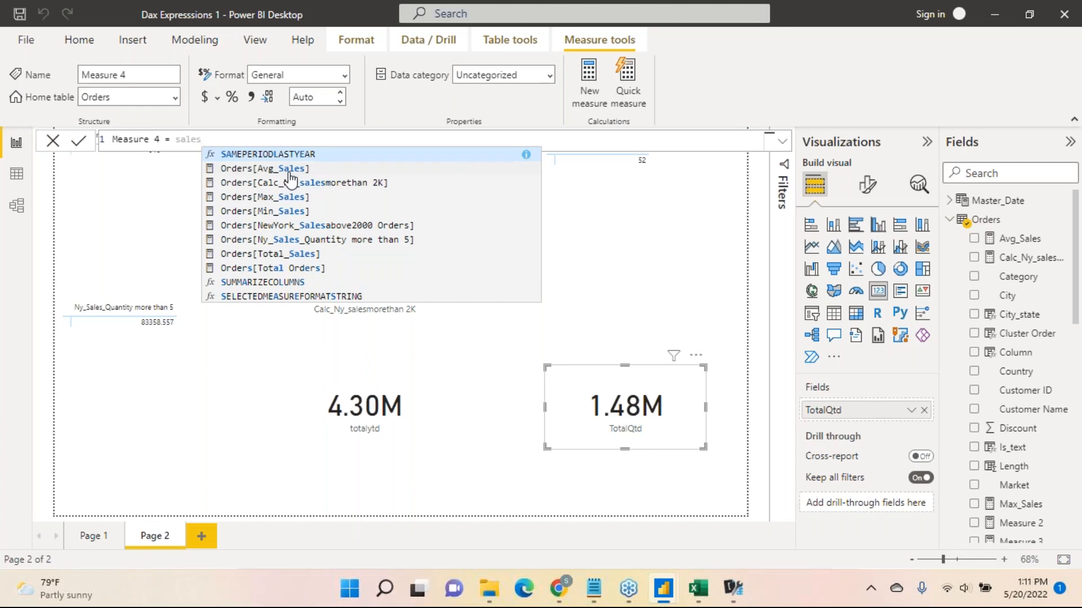
key(BackSpace)
key(BackSpace)
key(BackSpace)
key(BackSpace)
key(BackSpace)
Try the sales column inside a sum function in the measure's formula, and clear the expression again.
text(sum(sale)
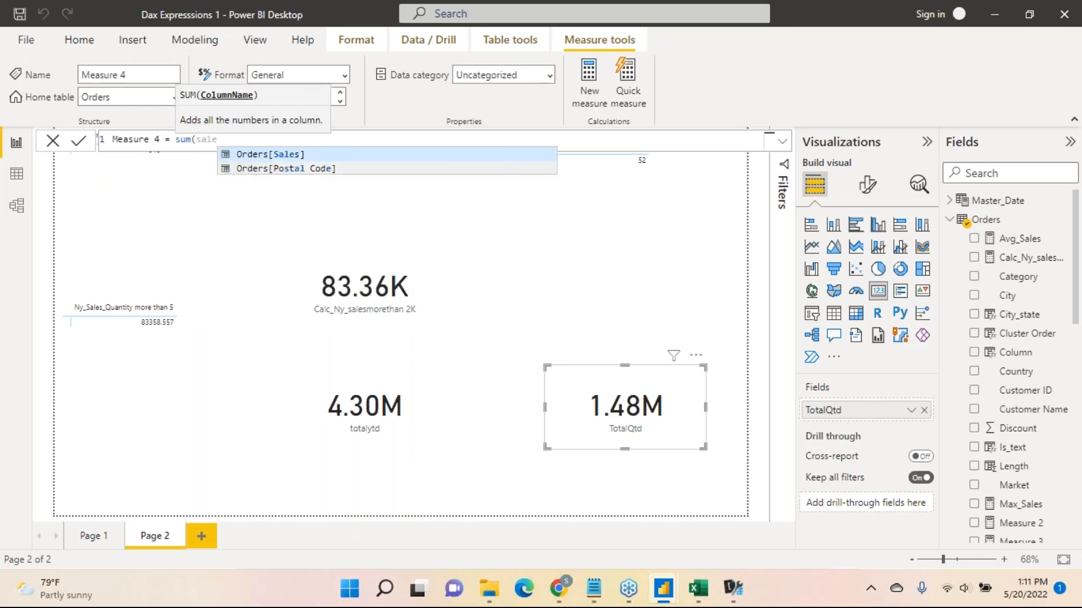
key(BackSpace)
key(BackSpace)
key(BackSpace)
key(BackSpace)
key(BackSpace)
key(BackSpace)
key(BackSpace)
key(BackSpace)
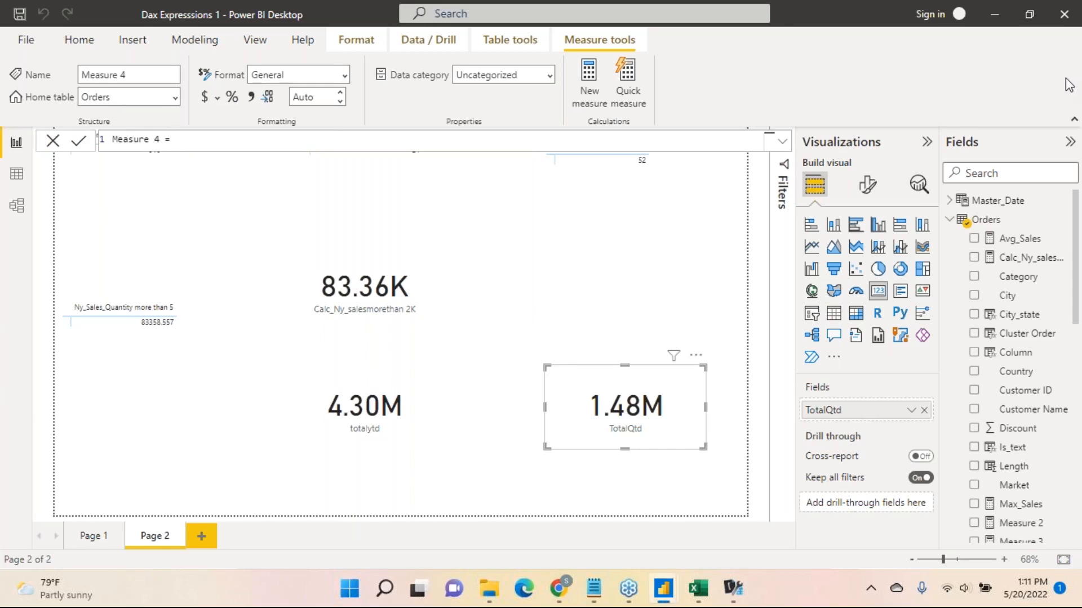
Try the Orders table's columns inside a count function in the measure's formula, and clear the expression again.
text(count(d)
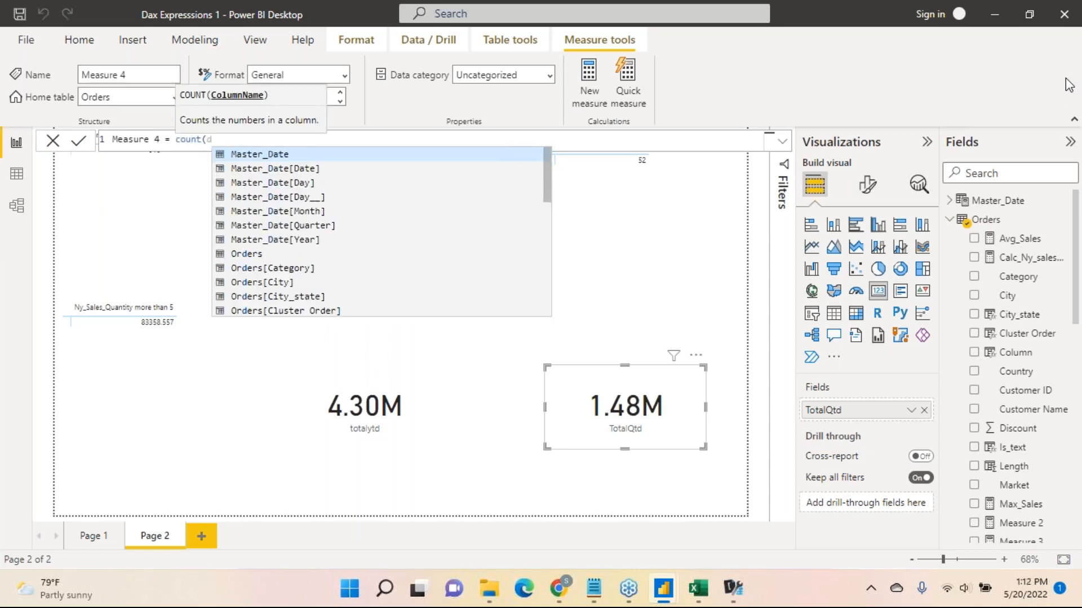
key(BackSpace)
text(order)
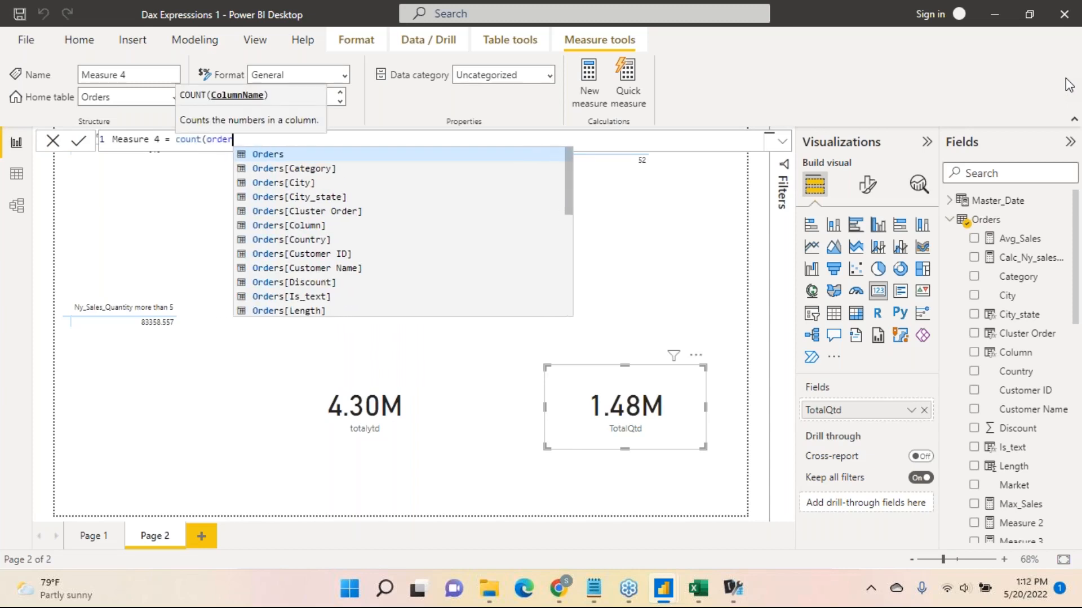
key(BackSpace)
key(BackSpace)
key(BackSpace)
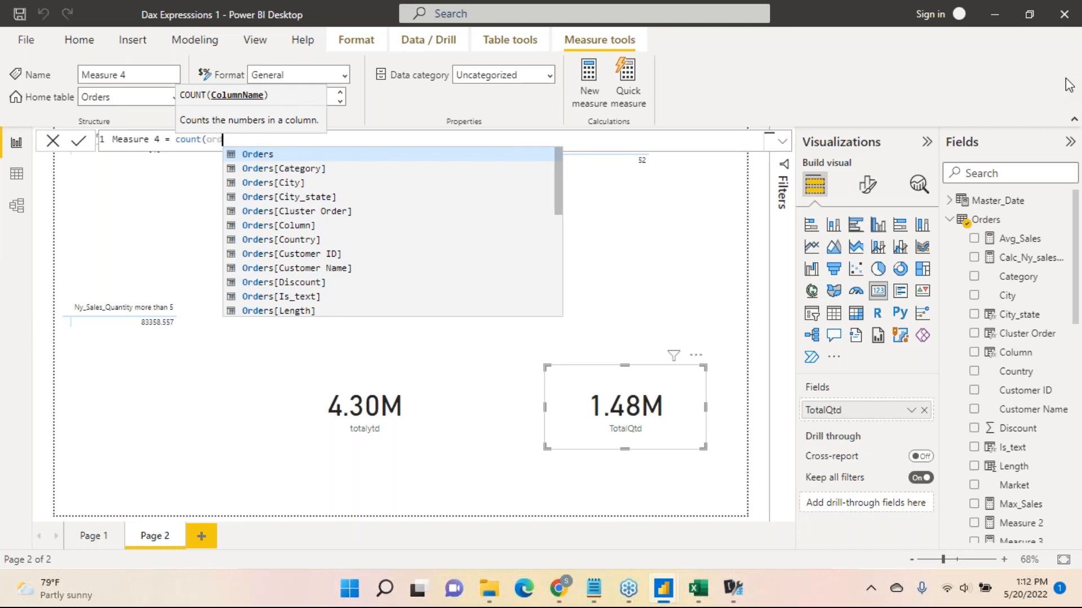
text(der)
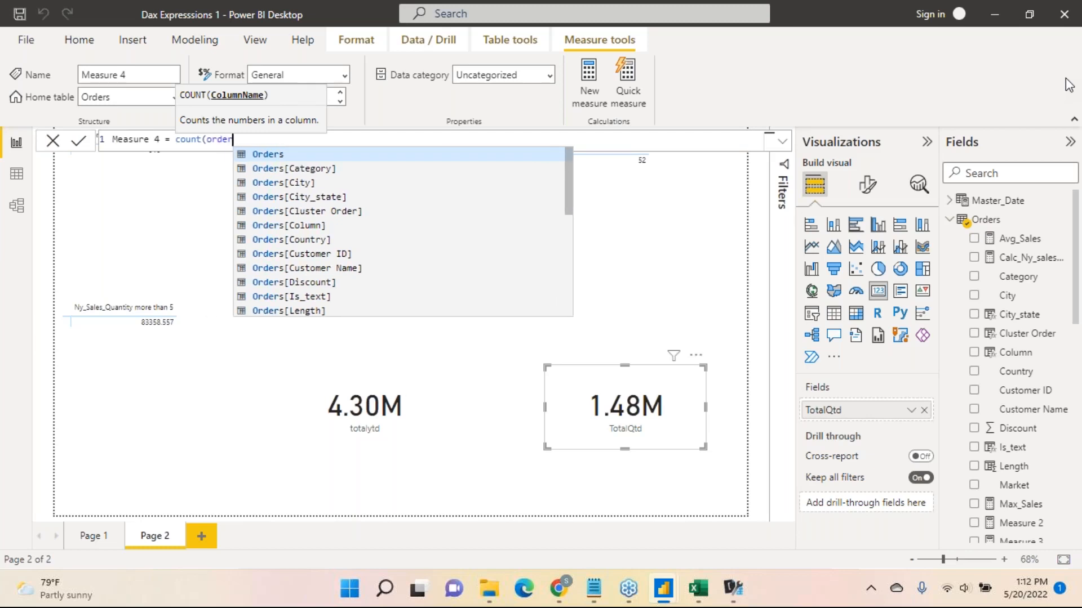
text(_)
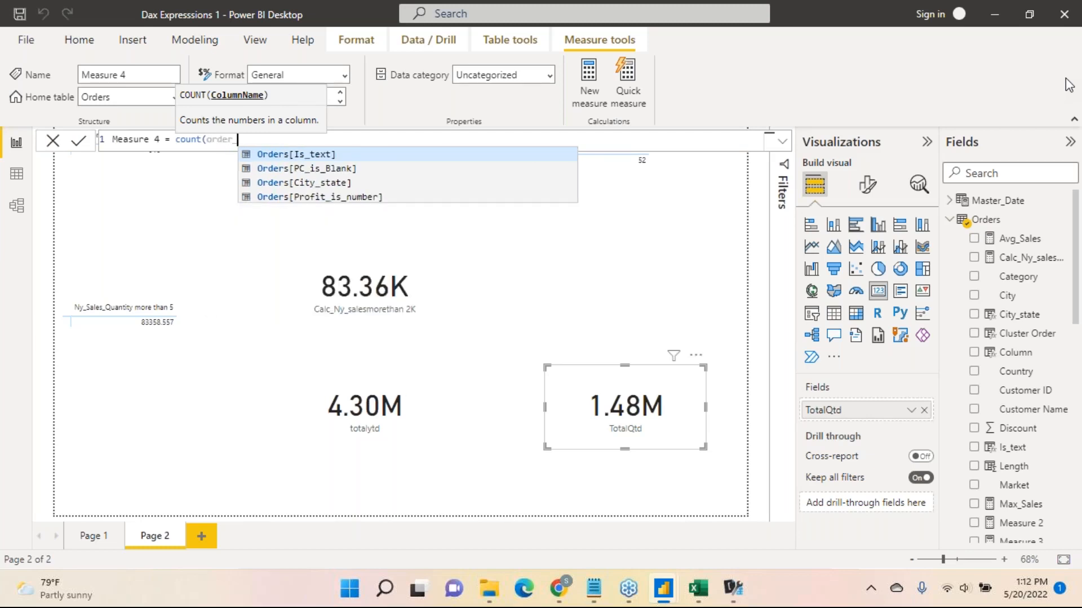
key(BackSpace)
key(BackSpace)
key(BackSpace)
key(BackSpace)
key(BackSpace)
key(BackSpace)
key(BackSpace)
key(BackSpace)
key(BackSpace)
key(BackSpace)
key(BackSpace)
key(BackSpace)
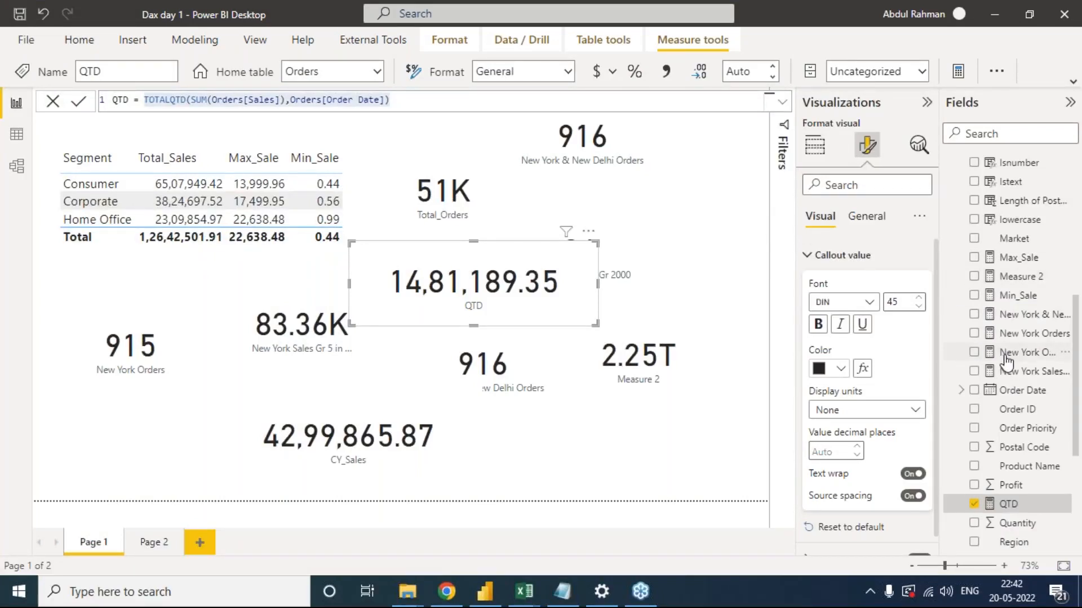
Open the New York Sales Gr 5 in Quantity measure in Orders and examine its SUMX, FILTER and Orders[Sales] parts.
scroll(1006, 356, up, 3)
scroll(1008, 352, up, 5)
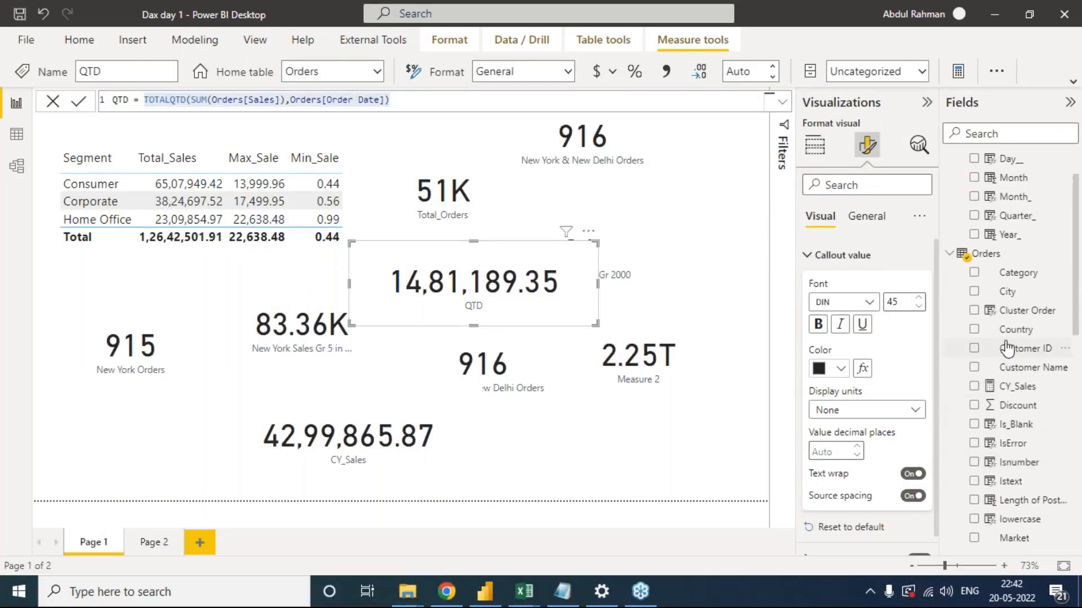
scroll(1039, 460, down, 3)
scroll(1040, 461, down, 3)
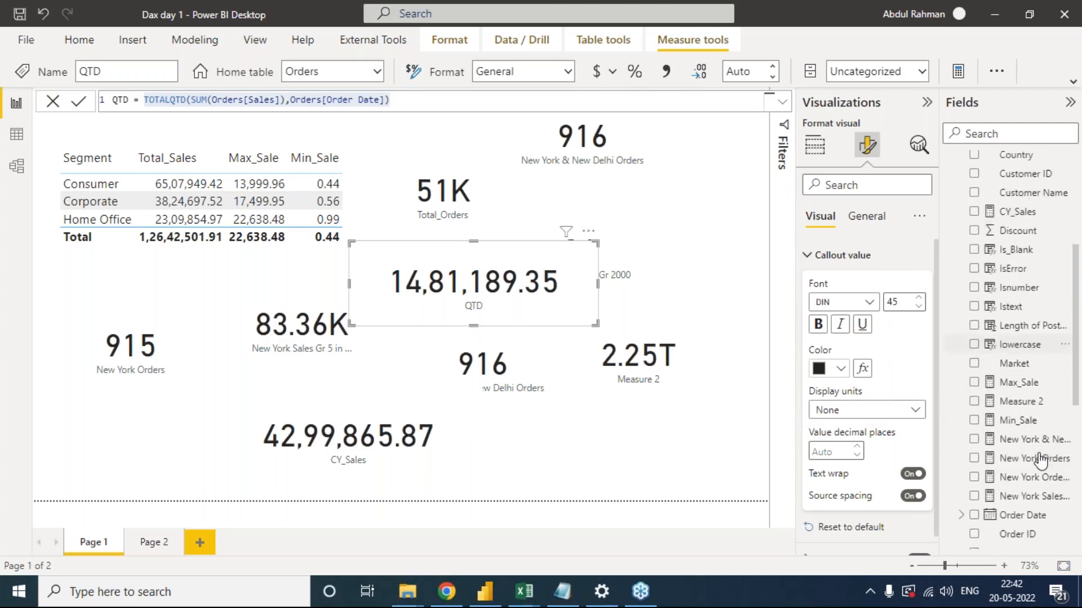
click(1022, 431)
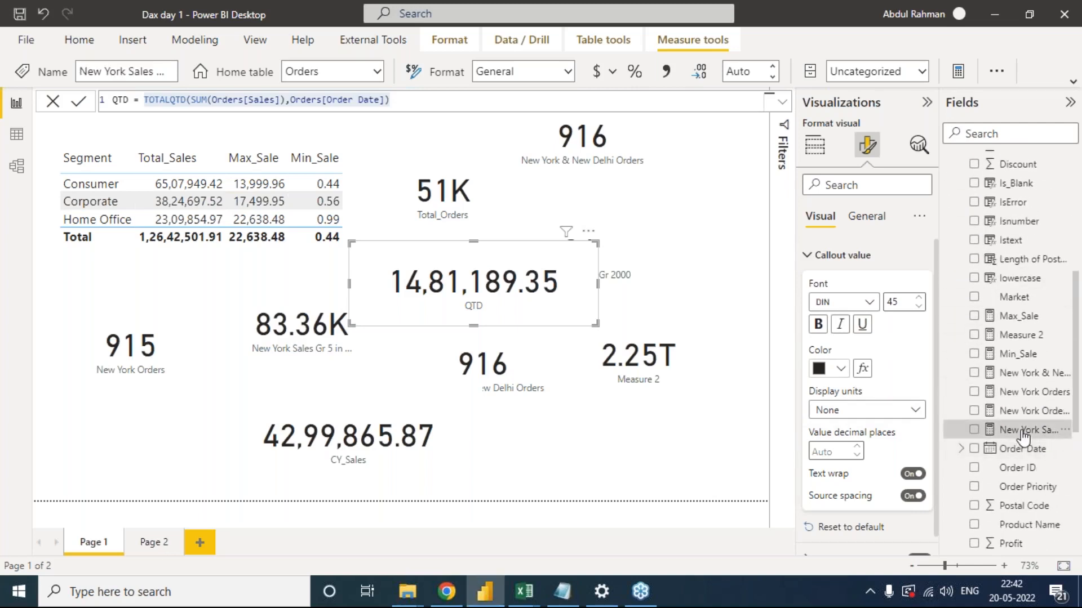
drag(134, 115, 114, 115)
drag(187, 157, 113, 157)
click(219, 130)
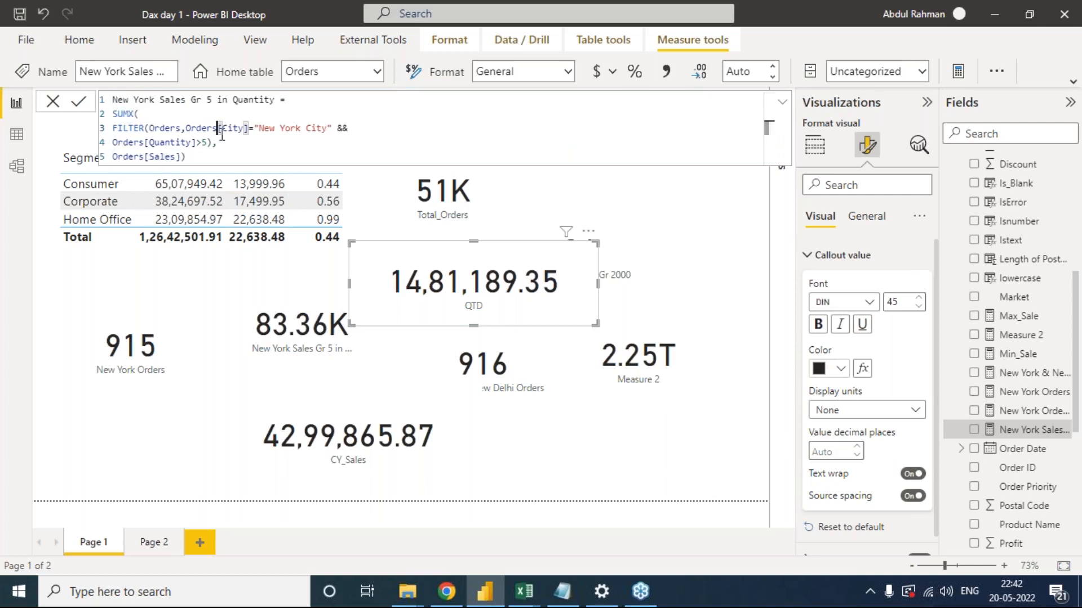
click(220, 143)
click(185, 158)
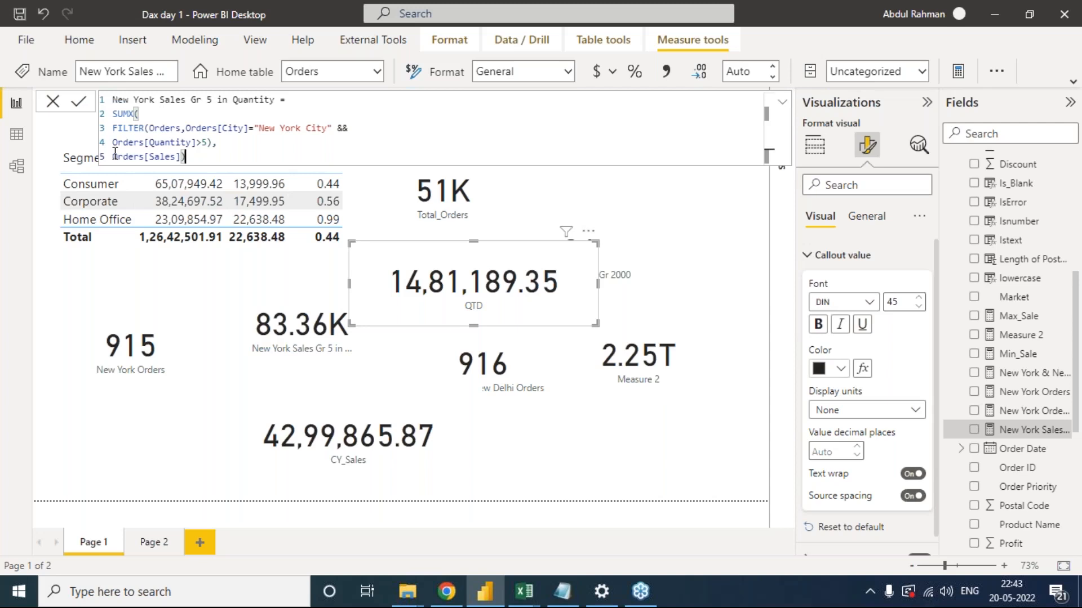
drag(115, 153, 180, 156)
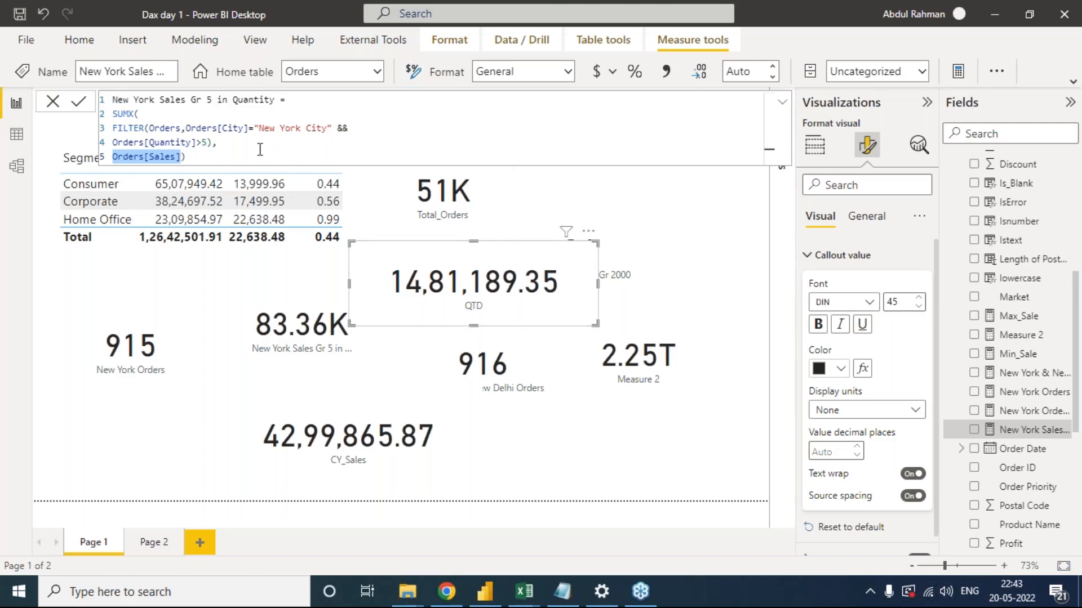
click(259, 144)
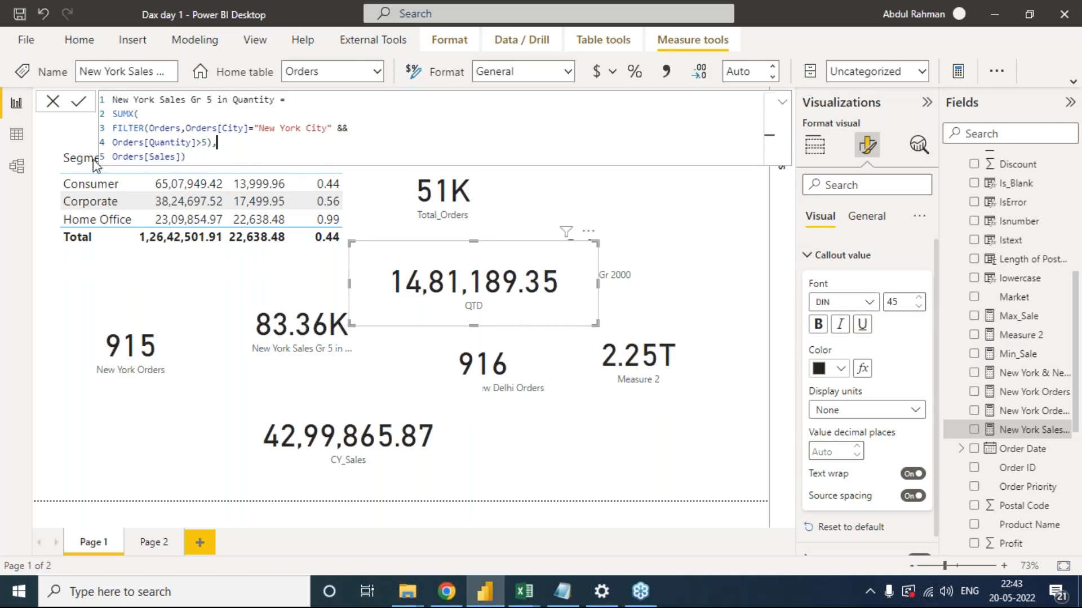
Replace the closing Orders[Sales]) line of the New York Sales Gr 5 in Quantity formula with sales after the FILTER argument.
click(195, 157)
double_click(119, 157)
drag(152, 156, 492, 161)
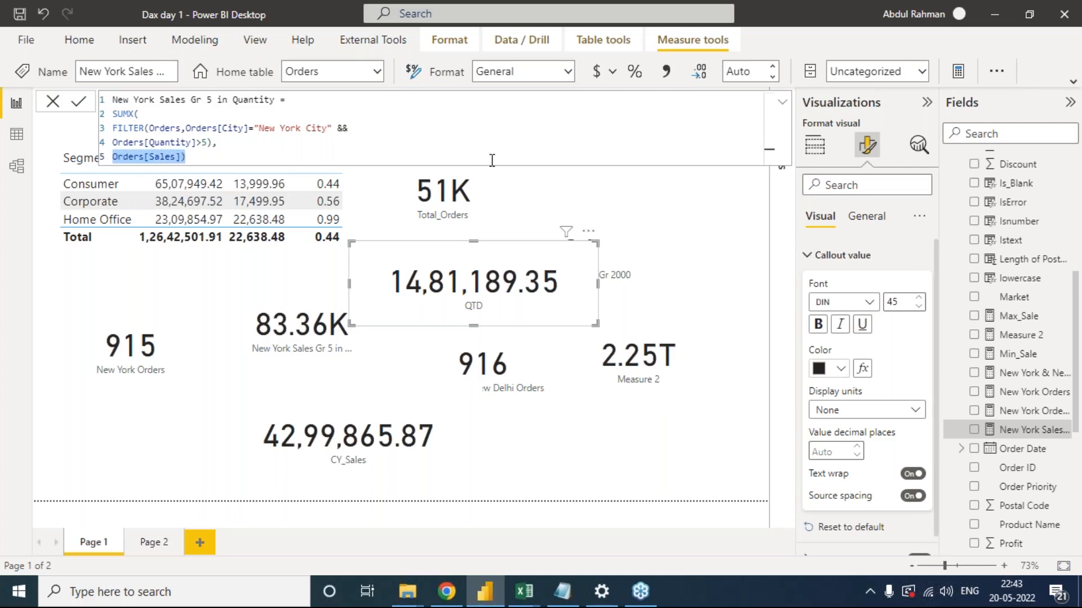
key(BackSpace)
key(BackSpace)
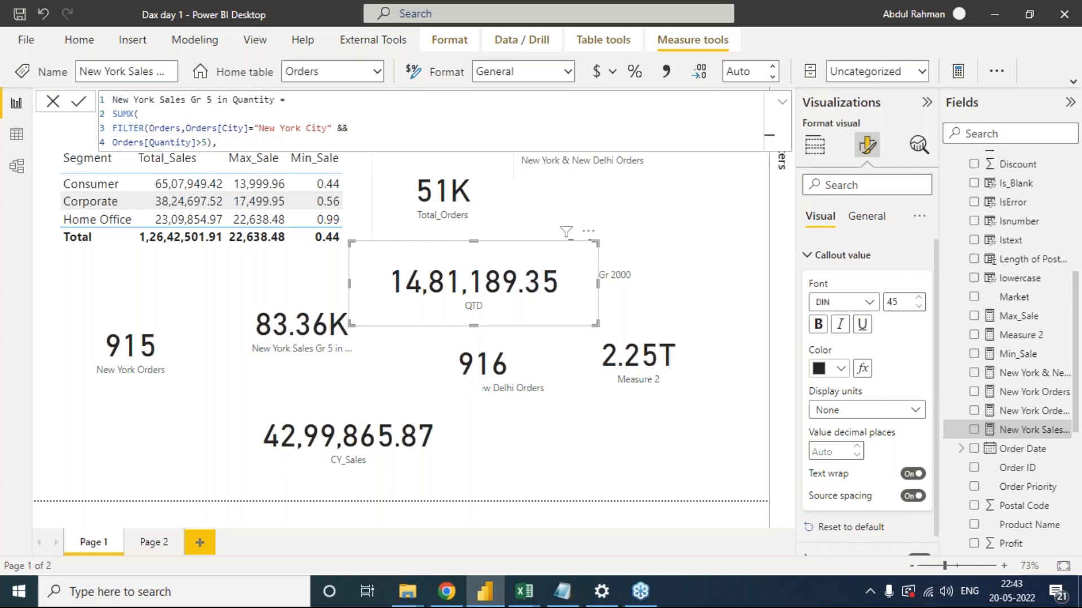
text(sales)
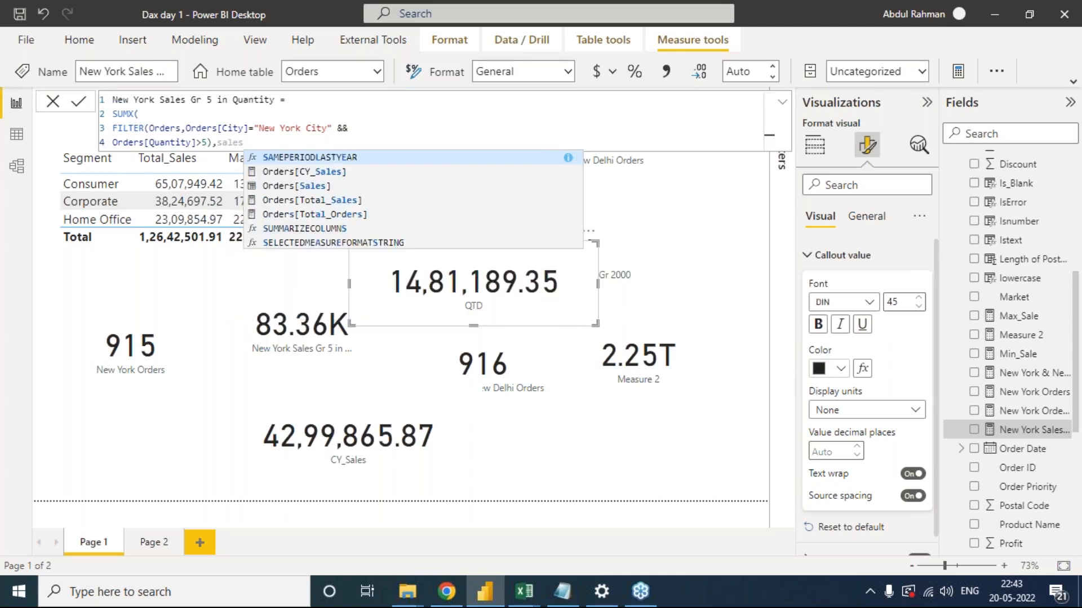
Look through the functions, measures and columns suggested for sales after the FILTER argument, and clear sales from the formula.
key(Down)
key(Down)
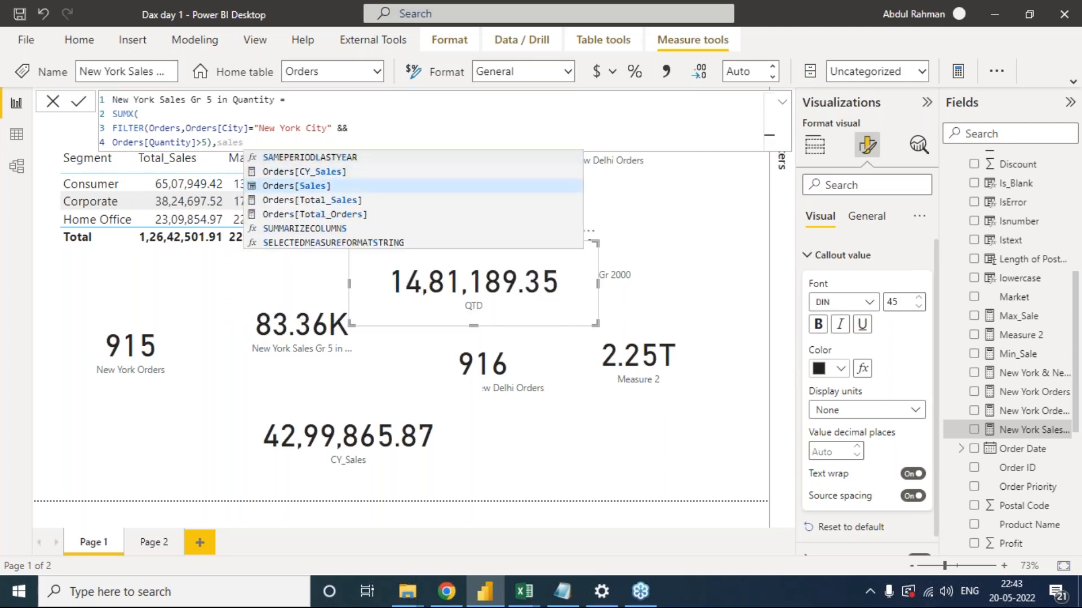
key(Down)
key(Down)
key(Down)
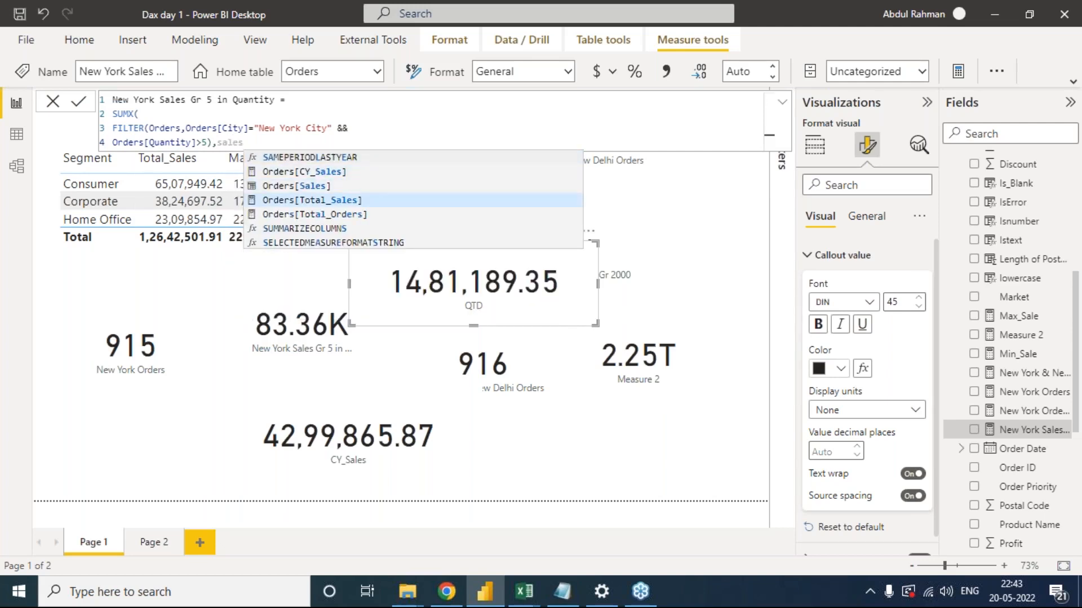
key(Up)
key(Up)
key(Up)
key(Up)
key(Up)
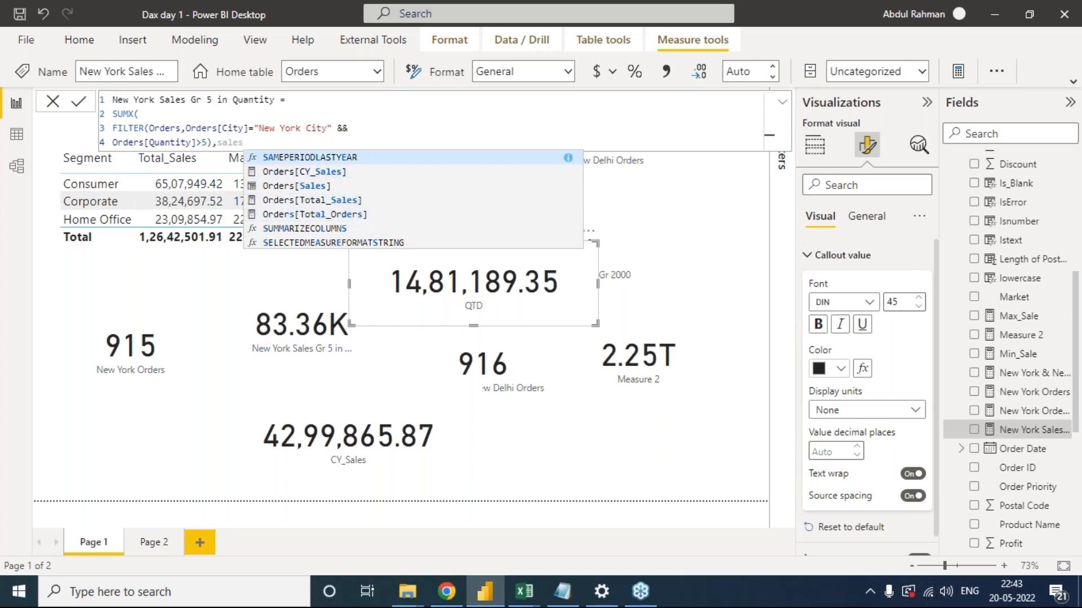
key(BackSpace)
key(BackSpace)
key(BackSpace)
key(BackSpace)
key(BackSpace)
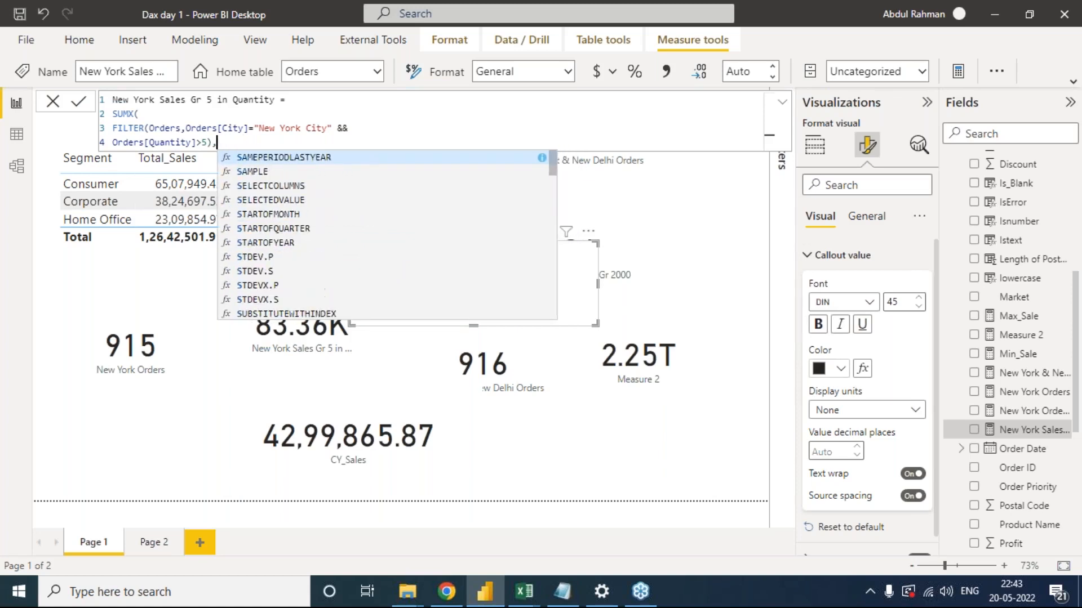
Try Orders[Sales]) as the closing argument after the FILTER part of the SUMX formula, and delete it again.
text(mi)
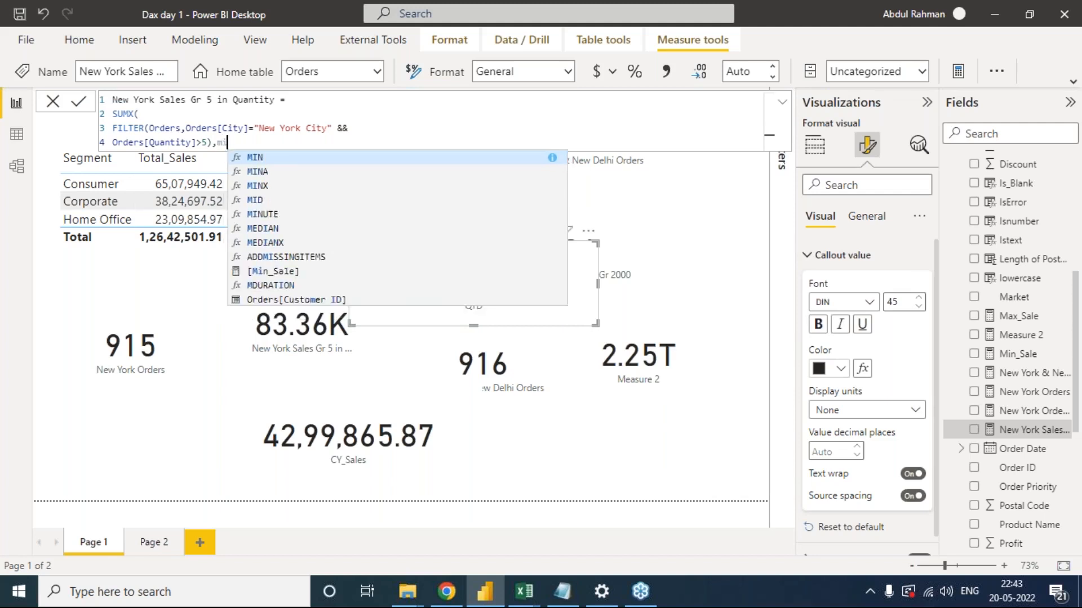
key(BackSpace)
text(order)
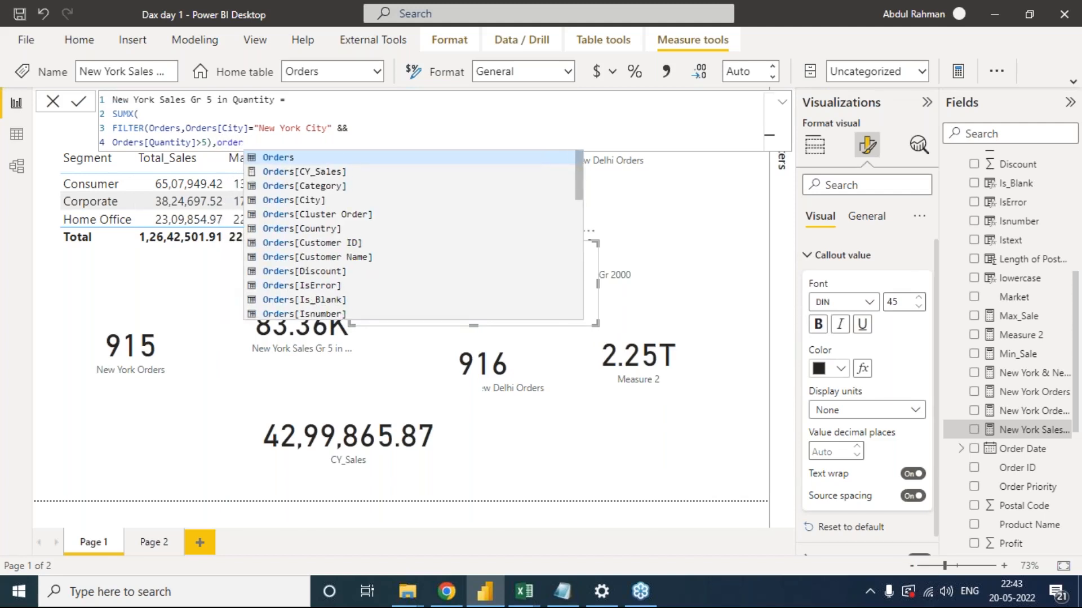
text(sal)
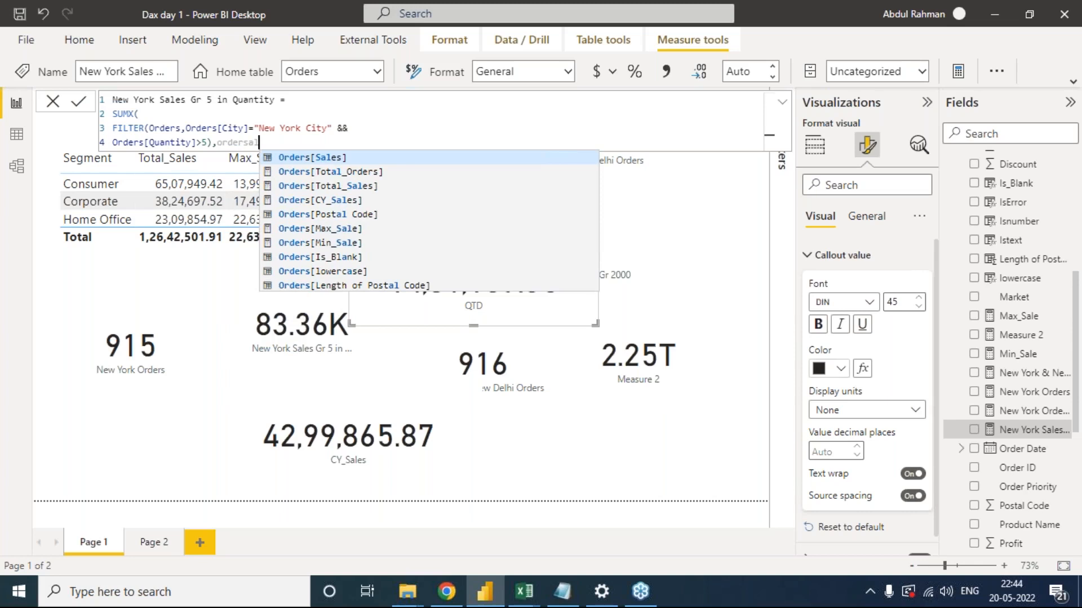
key(Tab)
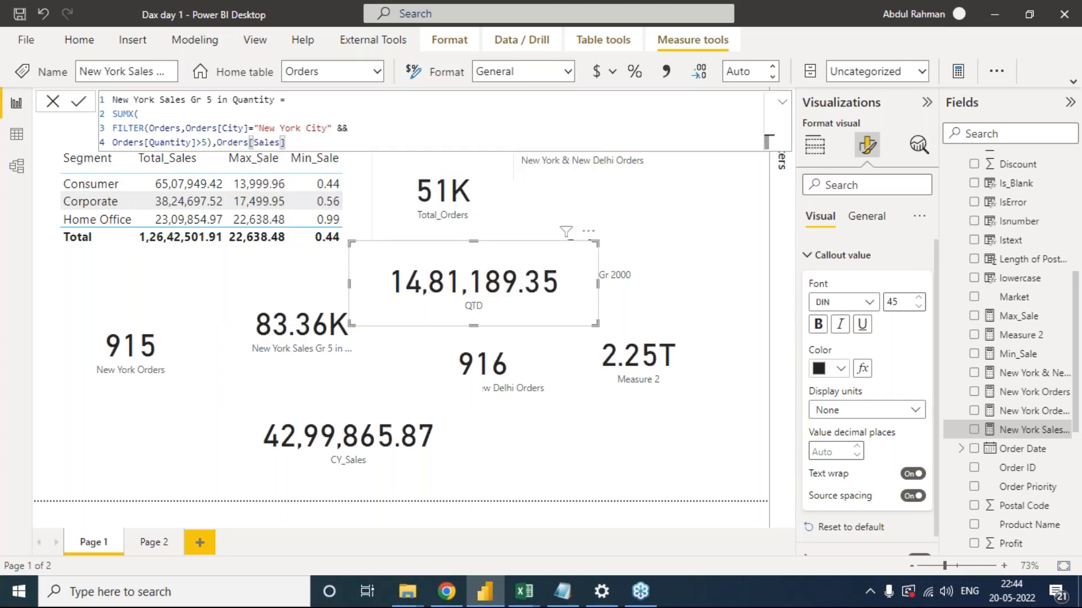
text())
click(163, 119)
drag(290, 143, 217, 145)
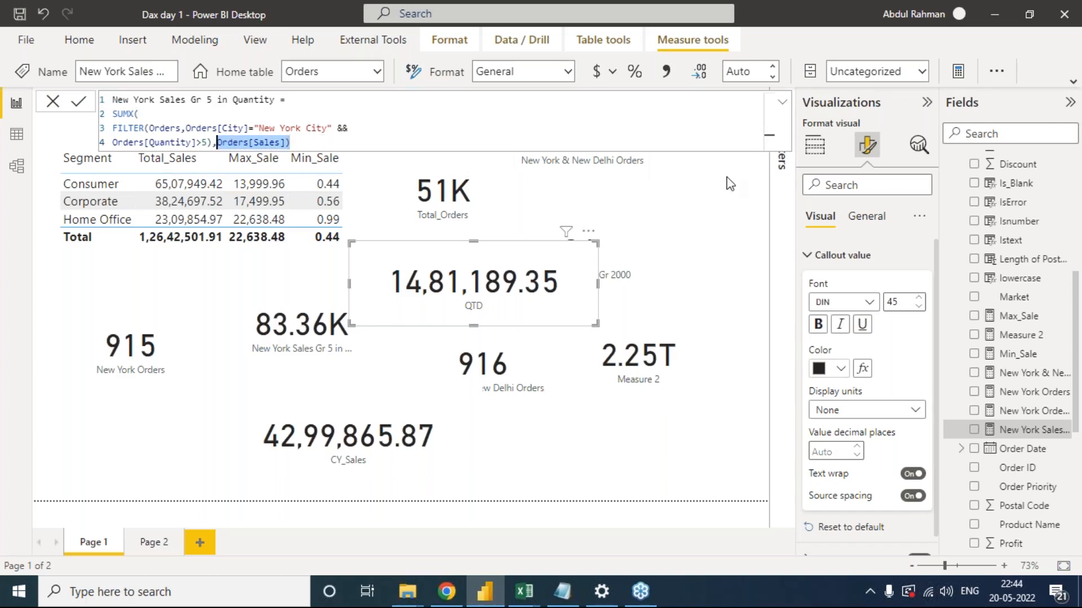
key(BackSpace)
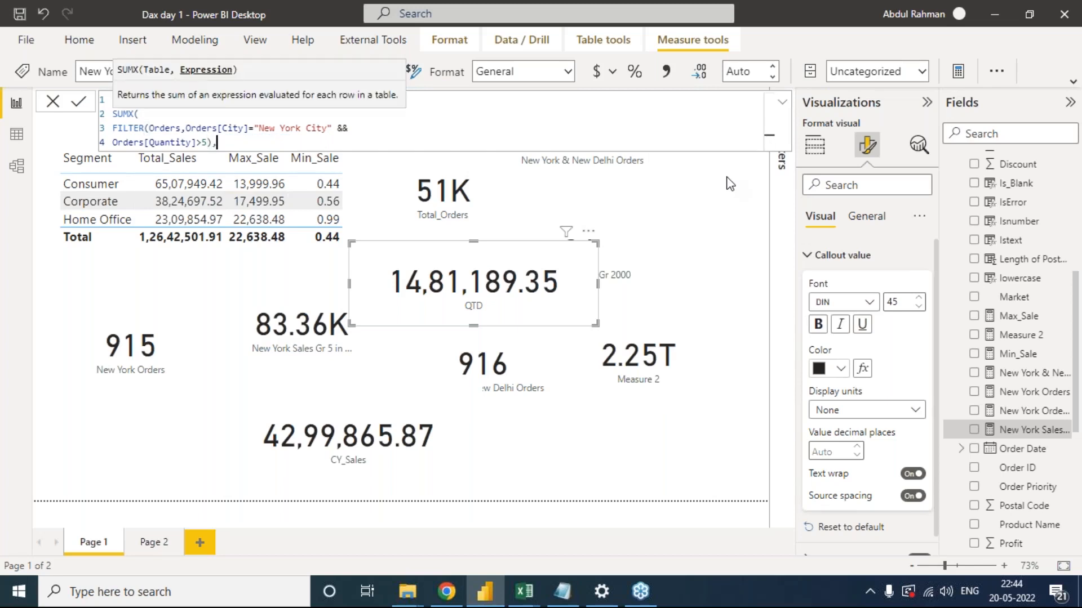
Look up ordersales for the SUMX expression, insert the suggested Orders[Sales] column once more, and clear it.
text(ordersales)
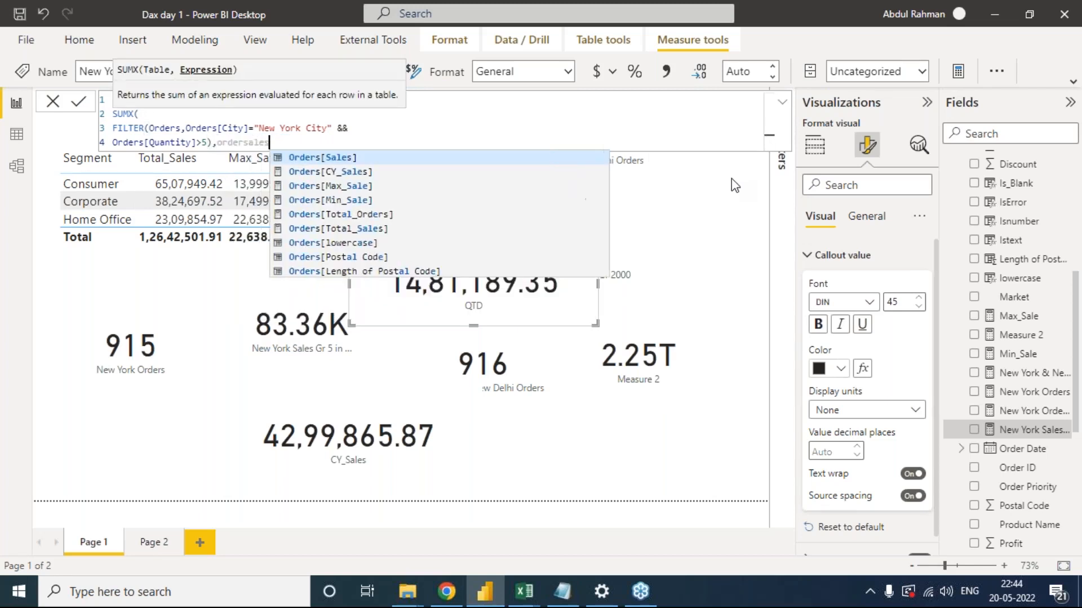
key(Tab)
key(BackSpace)
key(BackSpace)
key(BackSpace)
key(BackSpace)
key(BackSpace)
key(BackSpace)
key(BackSpace)
key(BackSpace)
key(BackSpace)
key(BackSpace)
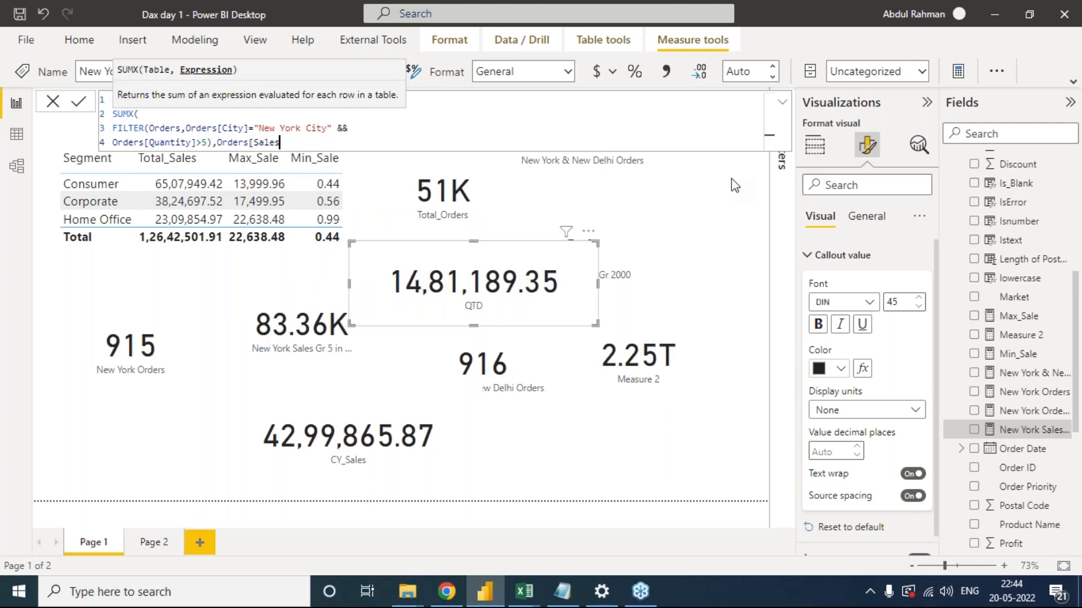
key(BackSpace)
key(BackSpace)
key(BackSpace)
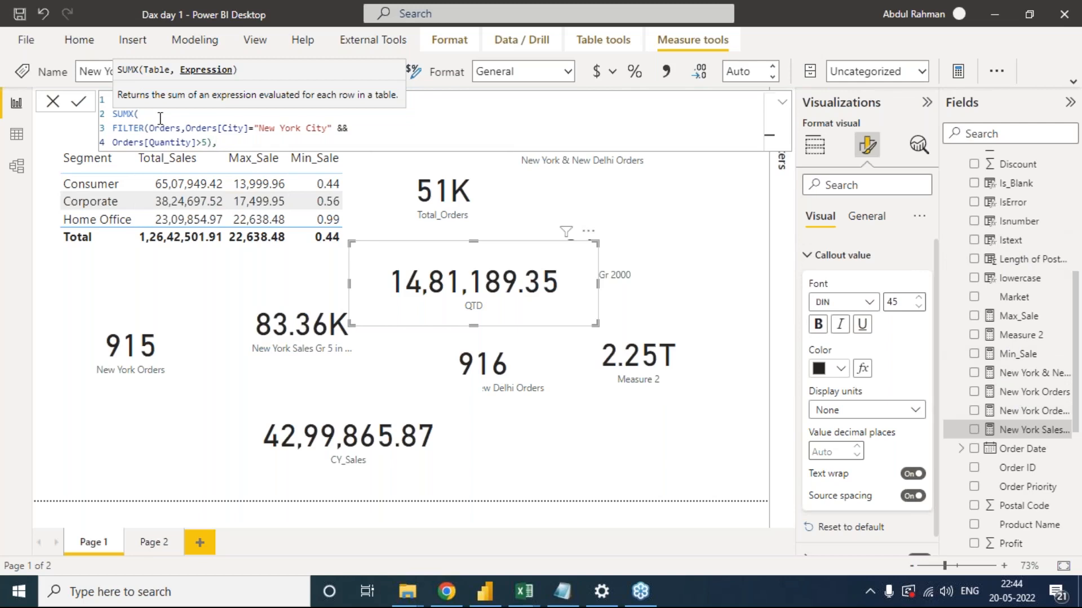
Close the SUMX formula with a parenthesis and no second argument, commit it, and leave formula editing.
click(160, 118)
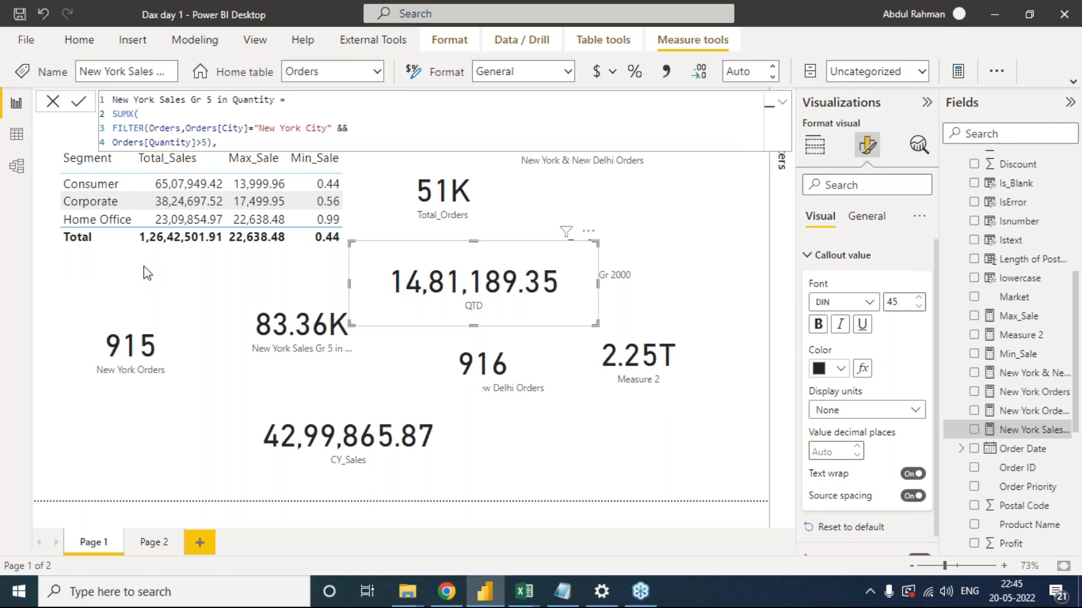
text())
key(Return)
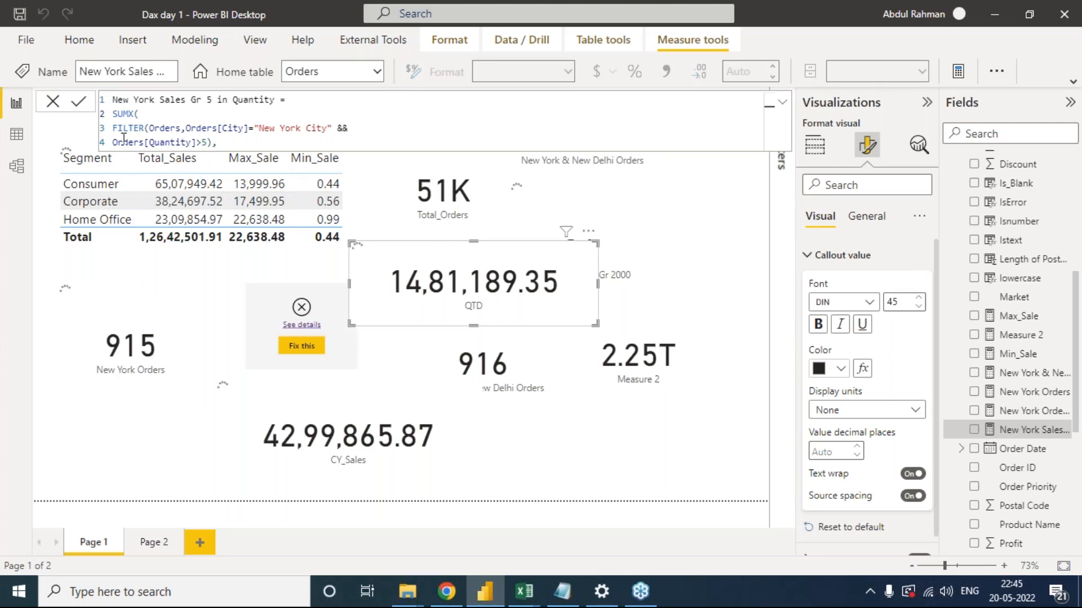
drag(112, 113, 128, 113)
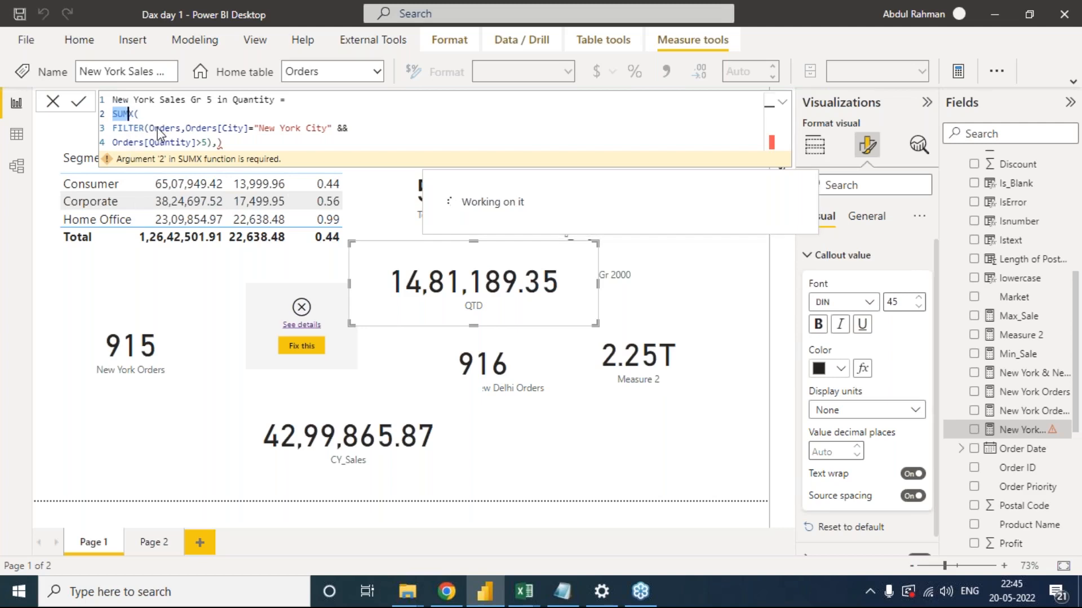
click(54, 103)
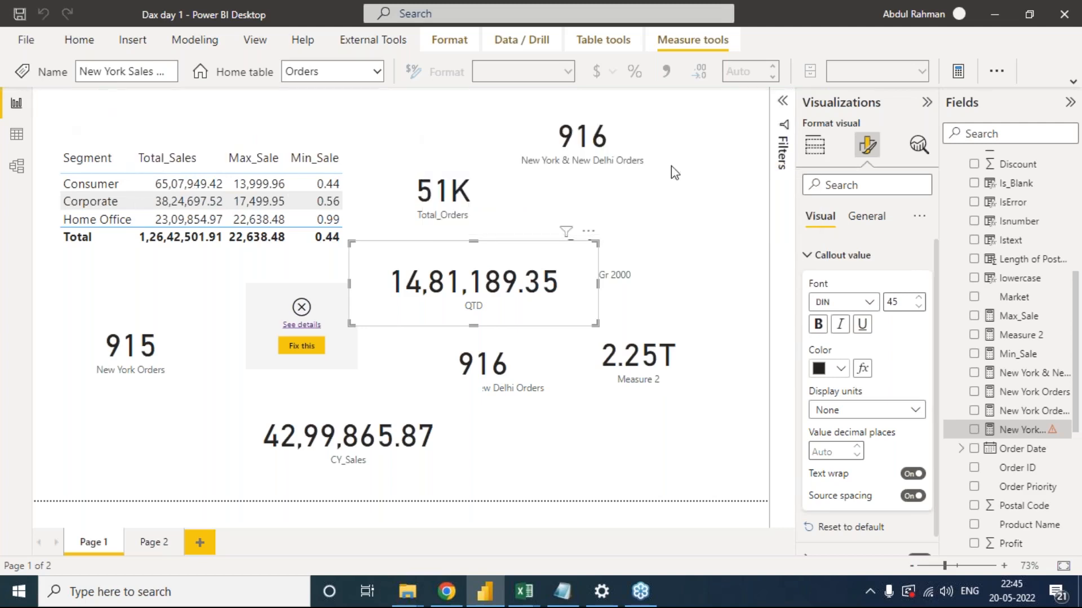
Add a slicer for the Order Date field to Page 1 and switch it to the Dropdown style.
click(744, 217)
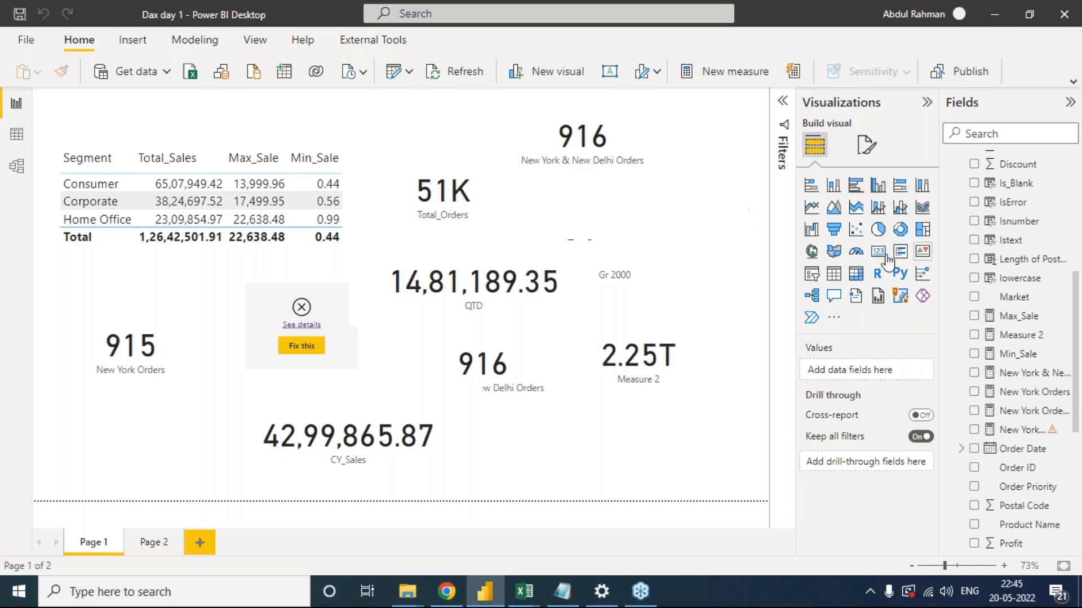
click(812, 274)
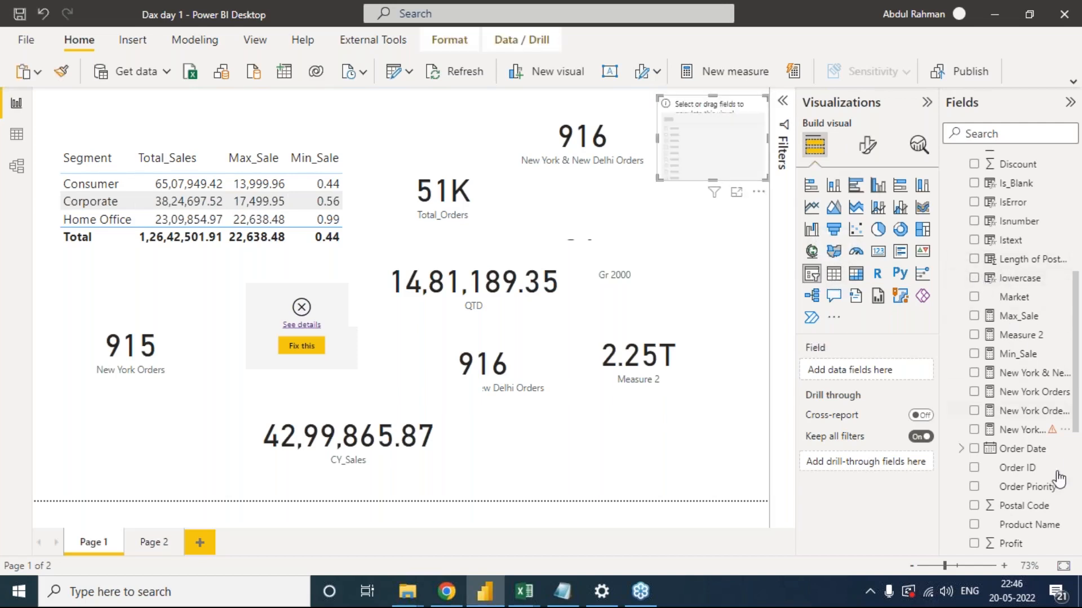
drag(1024, 449, 870, 372)
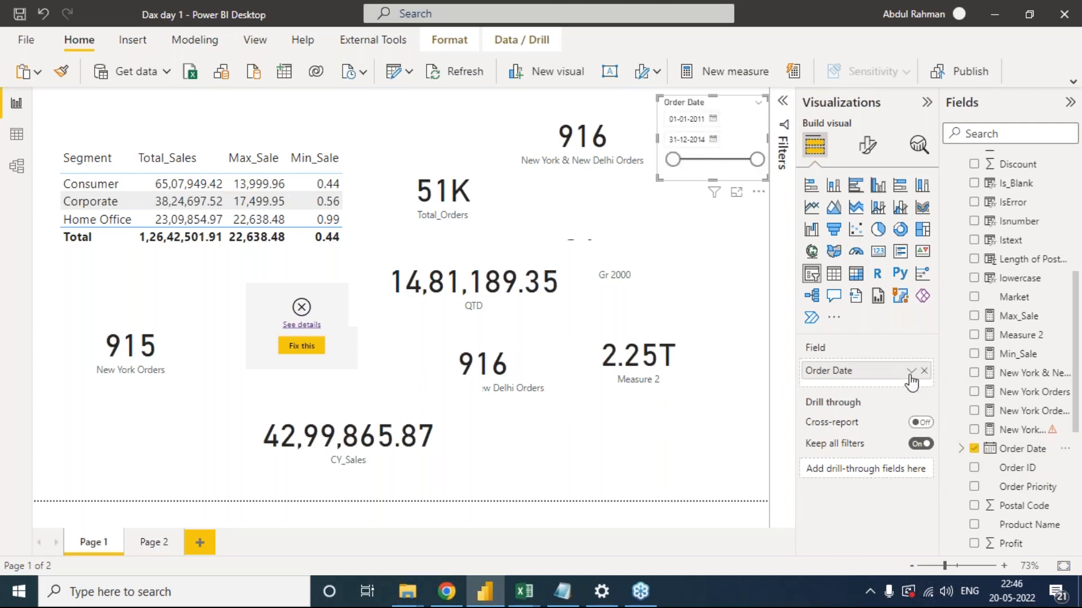
click(911, 370)
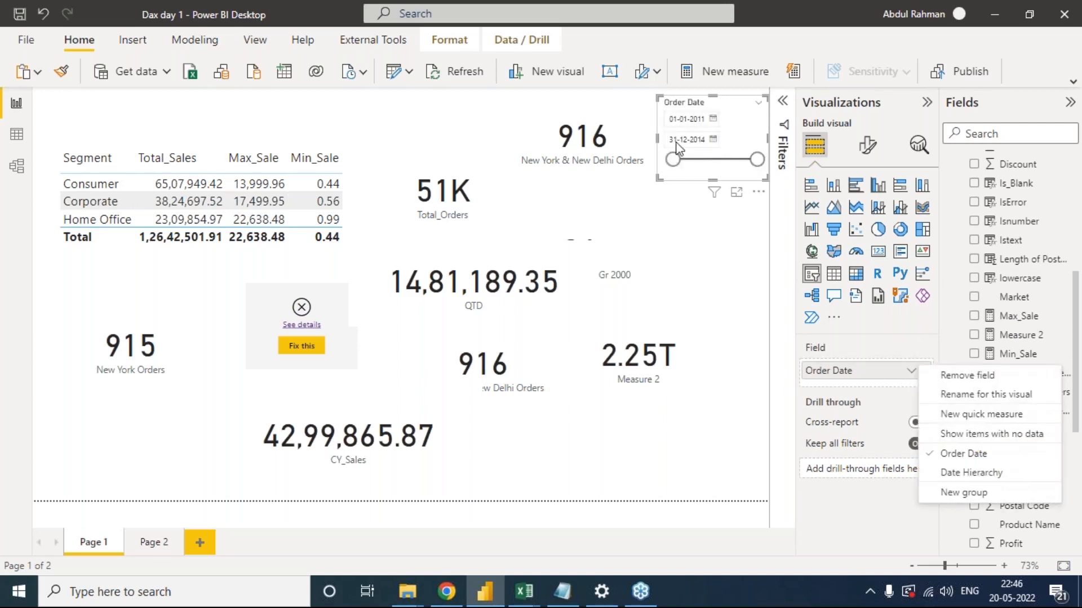
click(740, 129)
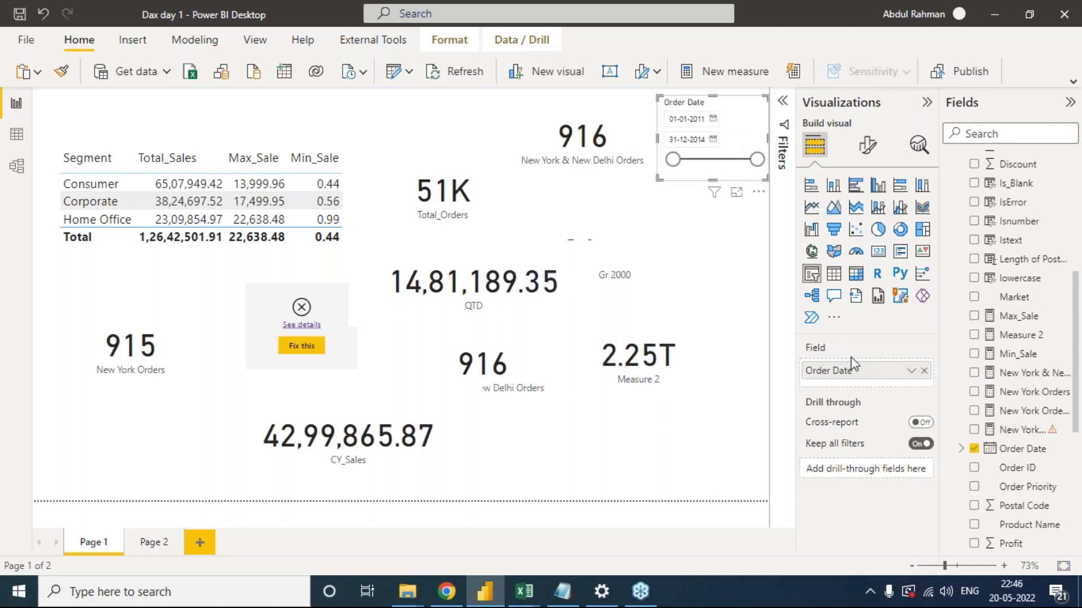
click(758, 110)
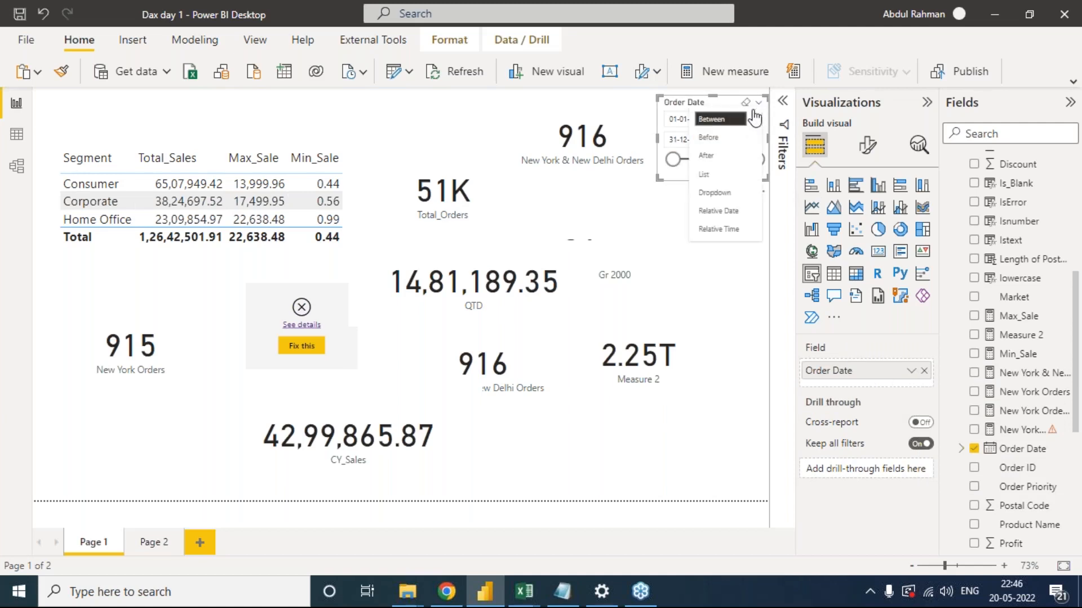
click(730, 193)
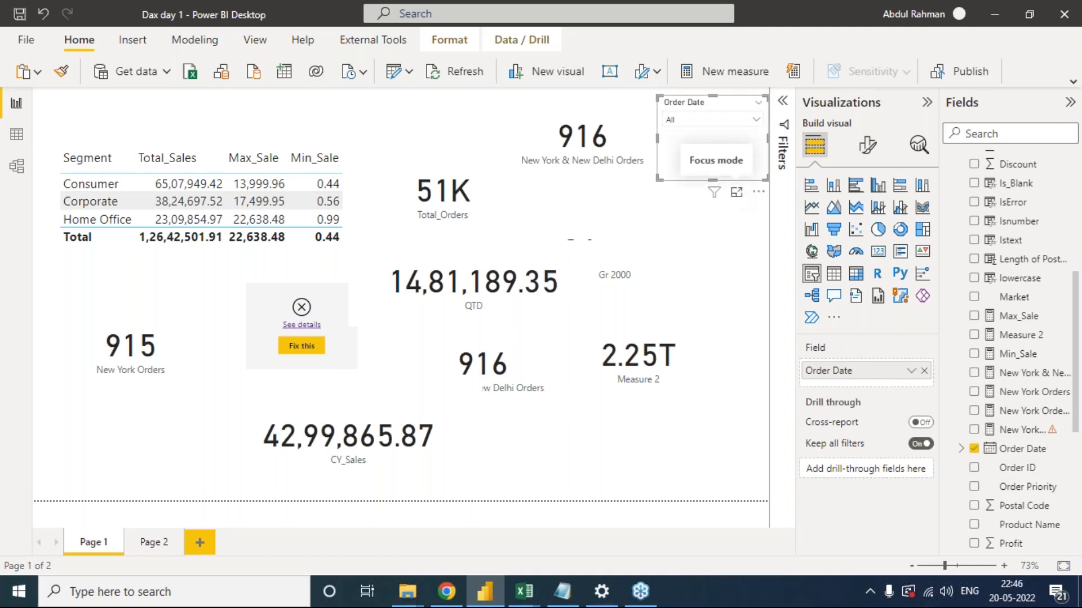
click(758, 122)
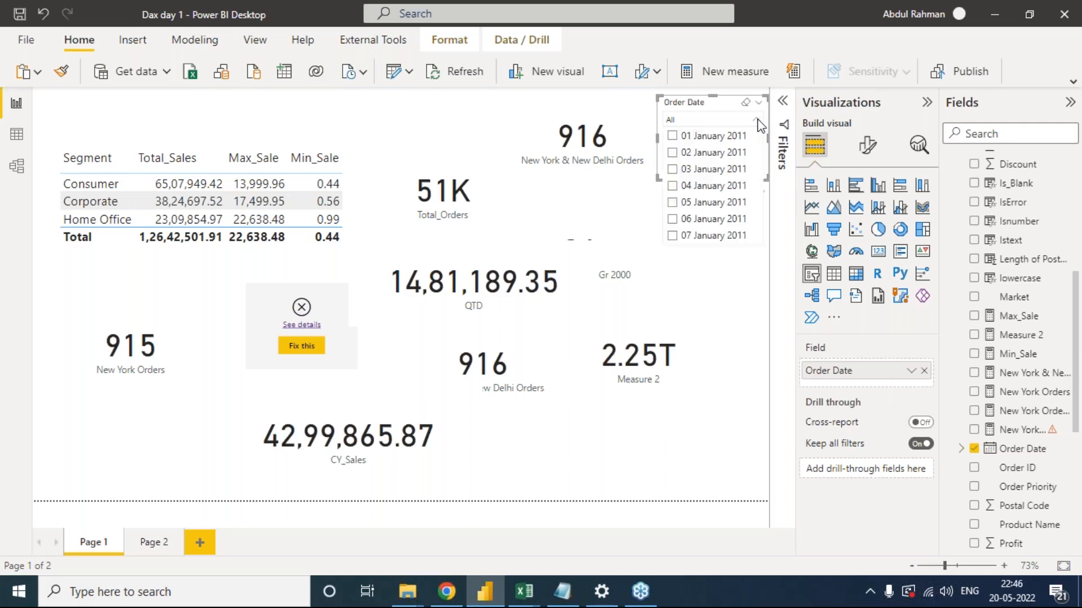
click(757, 121)
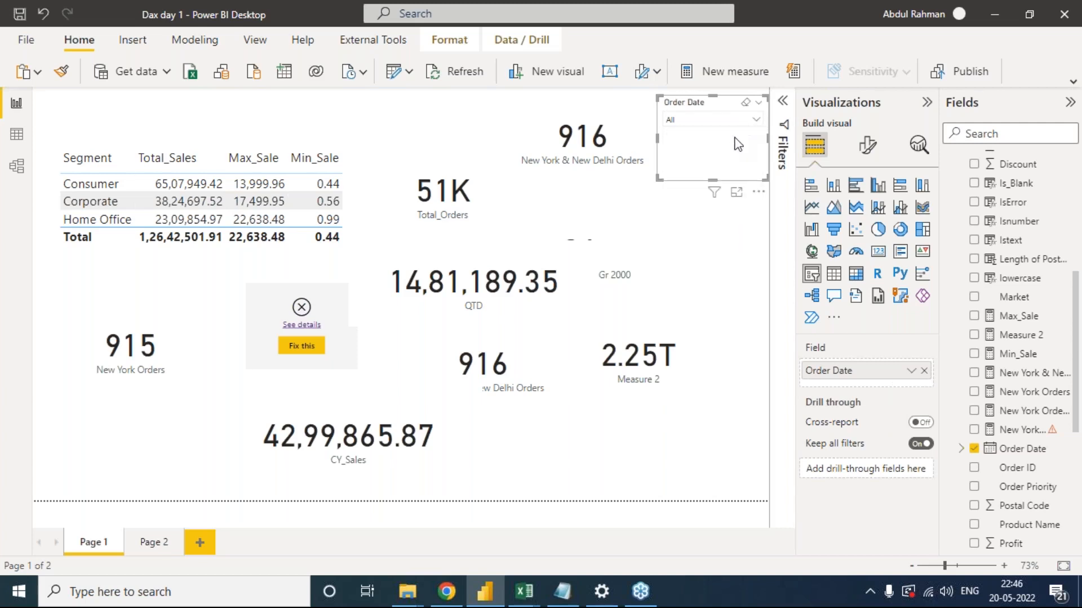
Replace the slicer's Order Date field with the Year level of its date hierarchy.
click(961, 450)
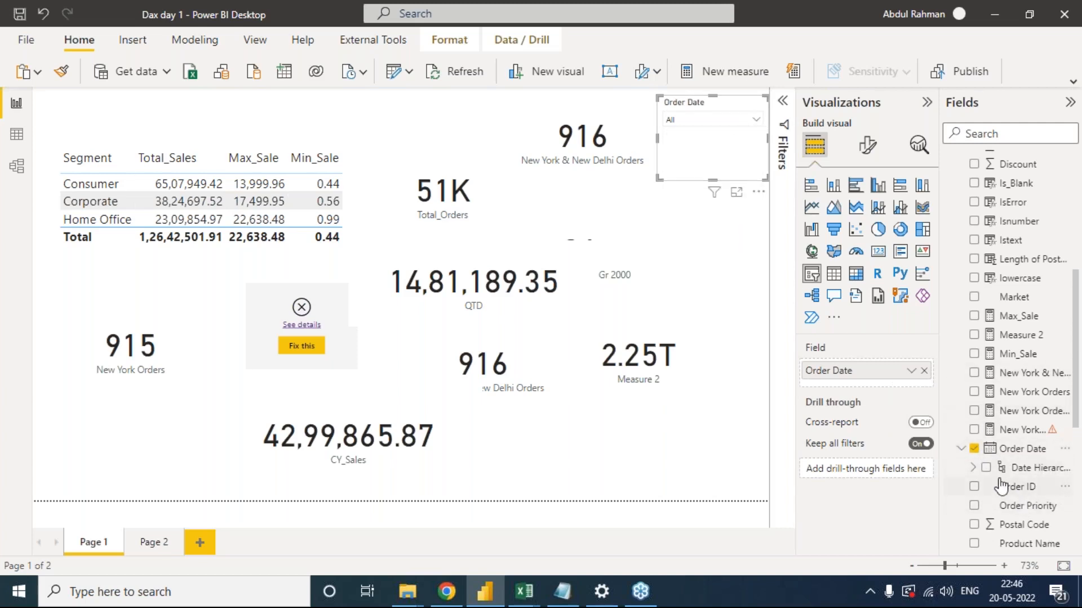
click(973, 468)
drag(1032, 488, 926, 391)
click(924, 370)
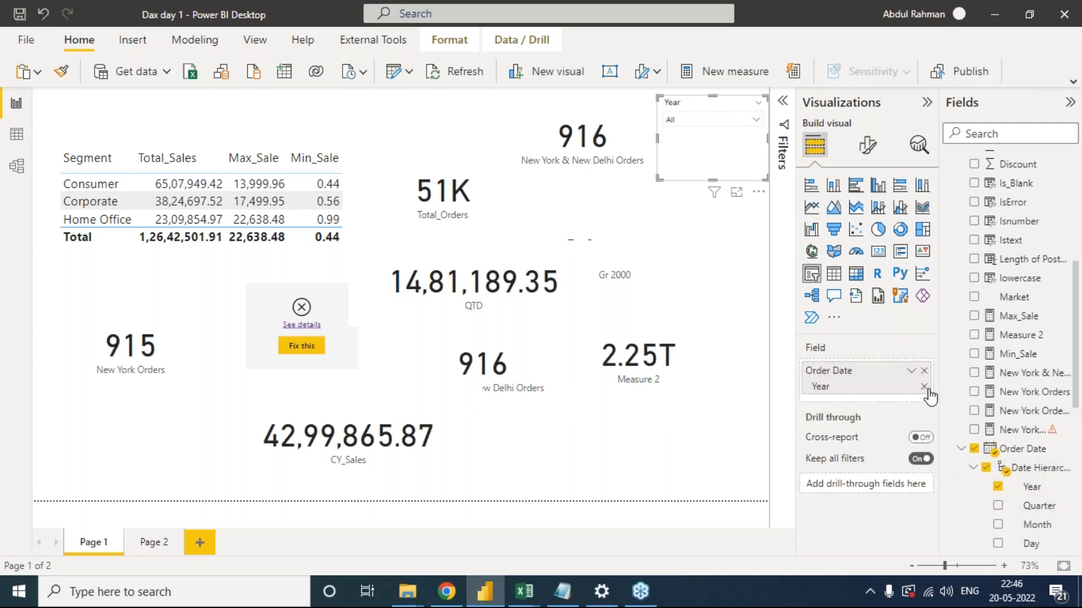
Check the report's cards with the Year slicer set to 2012 and with it set to 2014, and select the CY_Sales card.
click(755, 119)
click(672, 153)
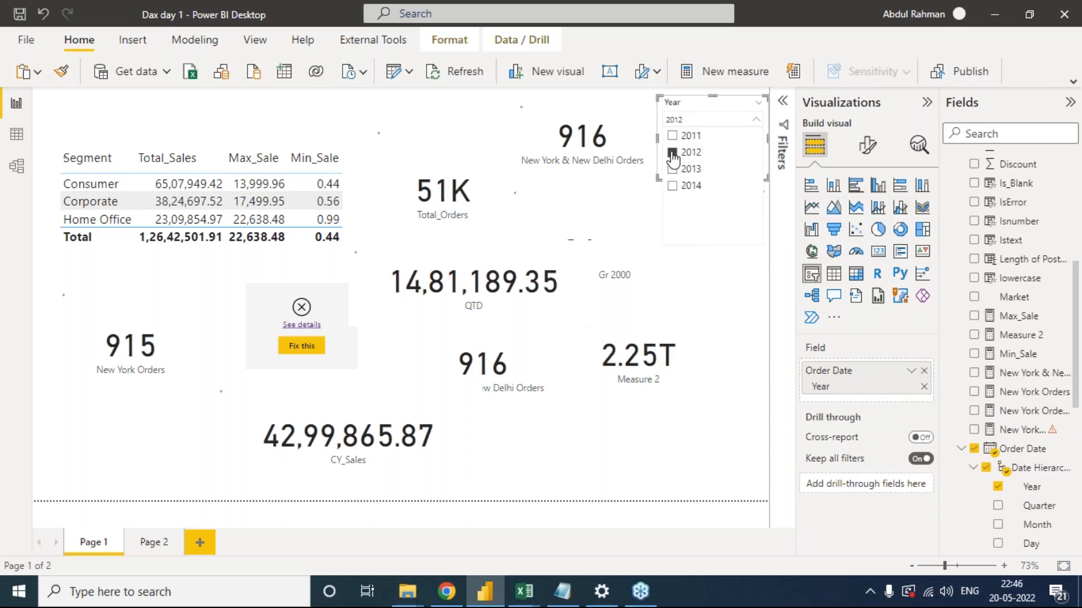
click(678, 157)
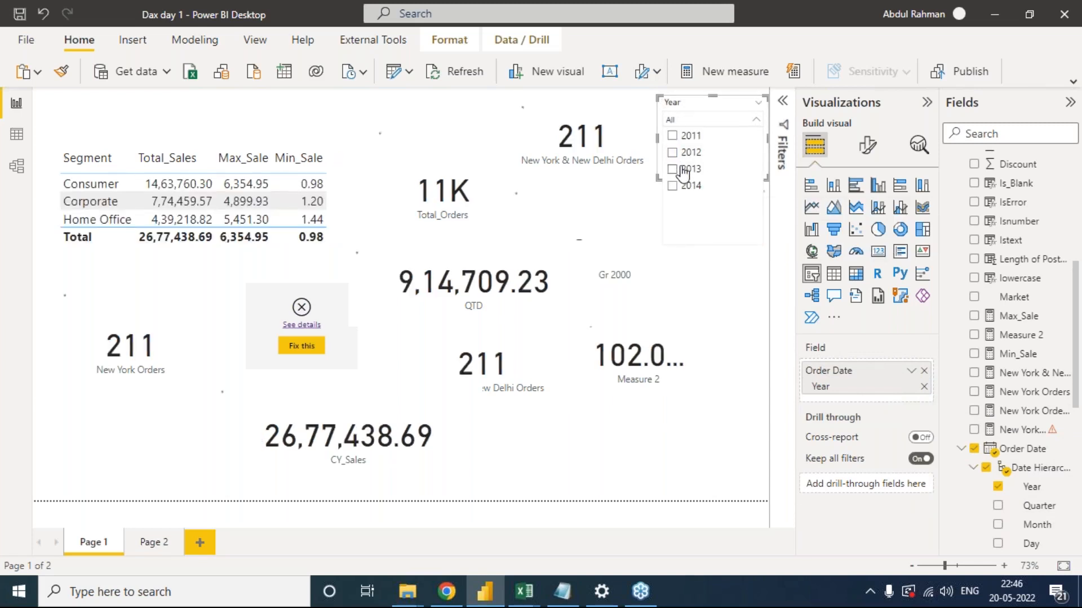
click(681, 185)
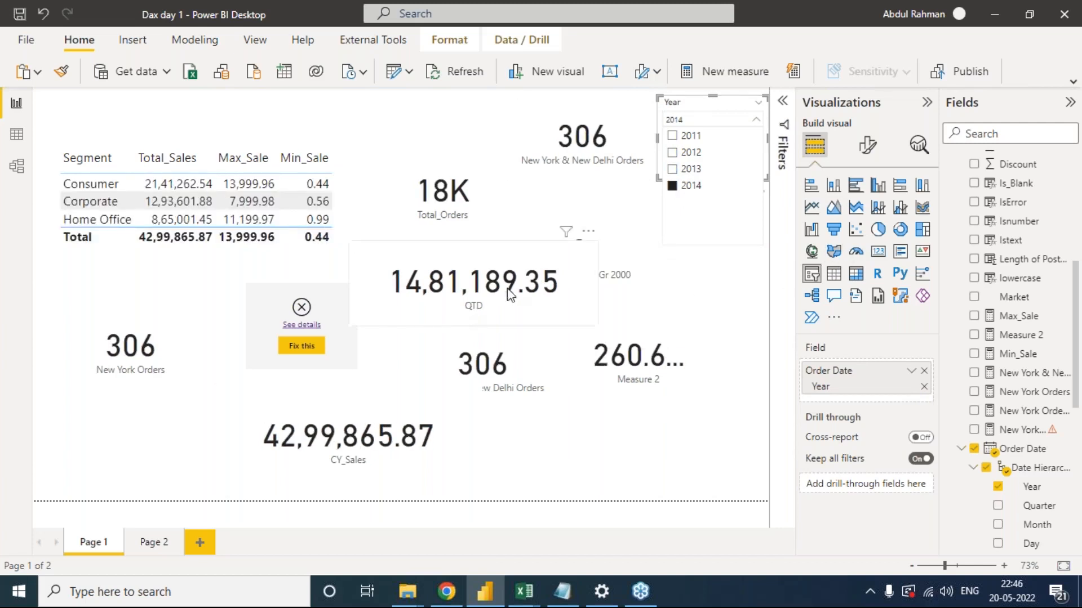
click(446, 455)
click(742, 123)
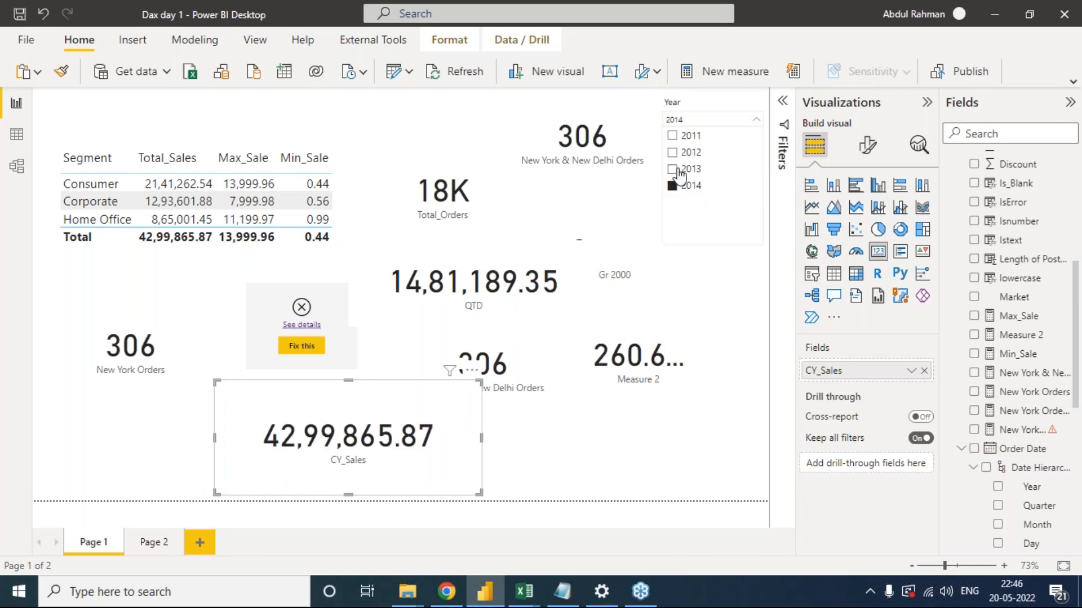
Set the Year slicer to 2013 and finally to 2012 to compare CY_Sales, and collapse the year list.
click(679, 171)
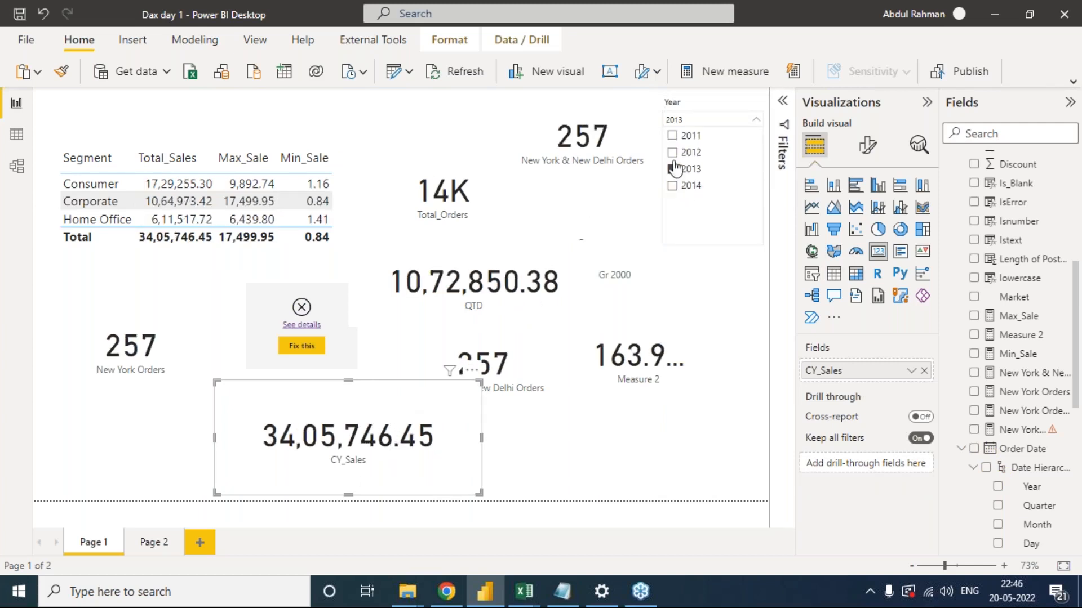
click(673, 157)
click(760, 105)
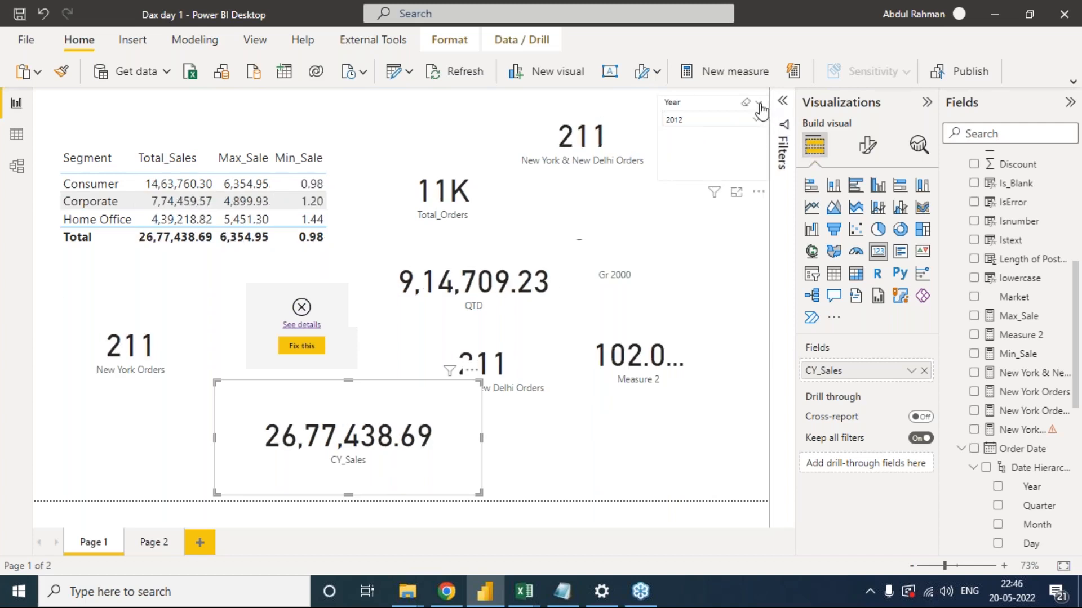
click(758, 104)
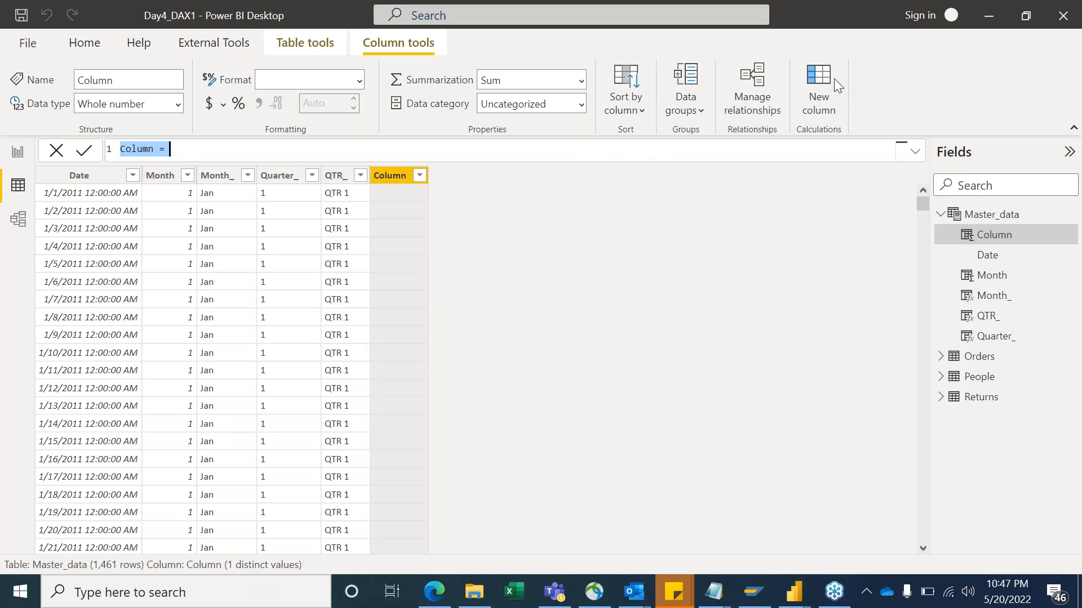
Name the new calculated column Month and start its formula with a reference to Master_data[Date].
click(159, 149)
key(BackSpace)
key(BackSpace)
key(BackSpace)
key(BackSpace)
key(BackSpace)
key(BackSpace)
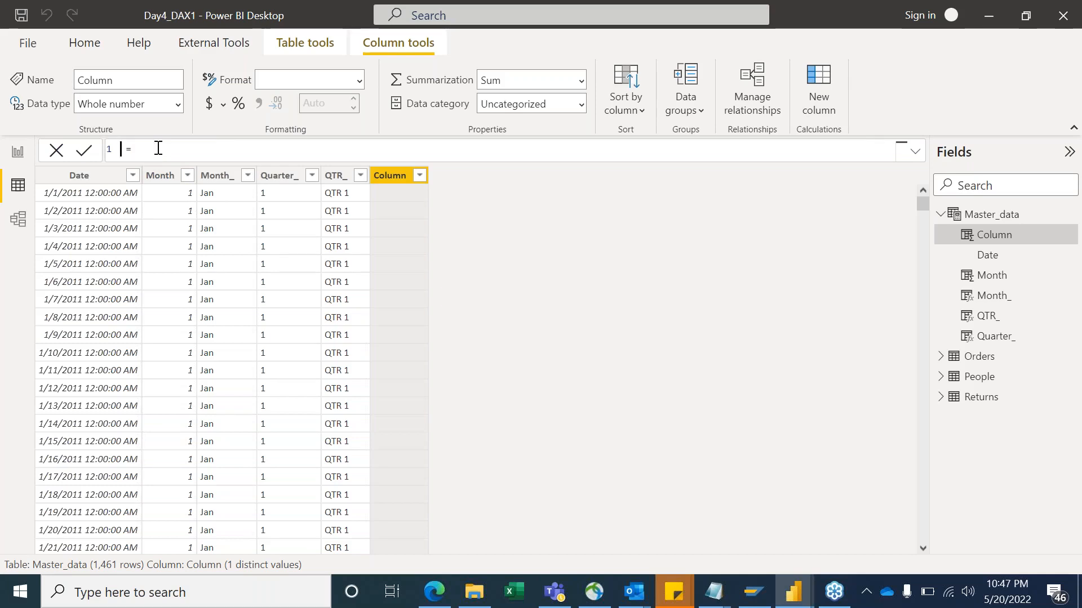
text(Month)
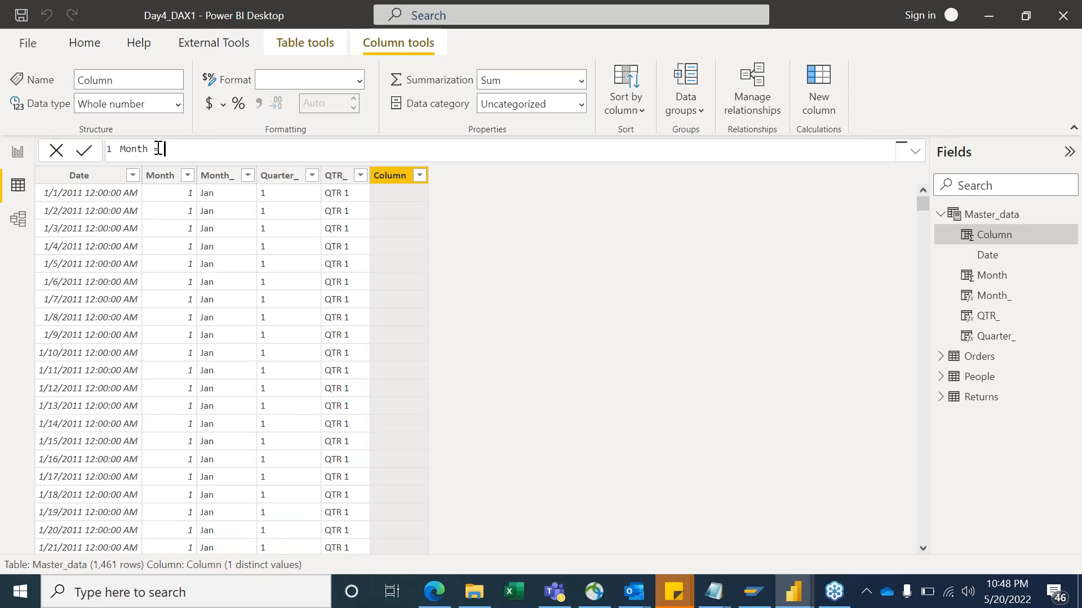
text(dat)
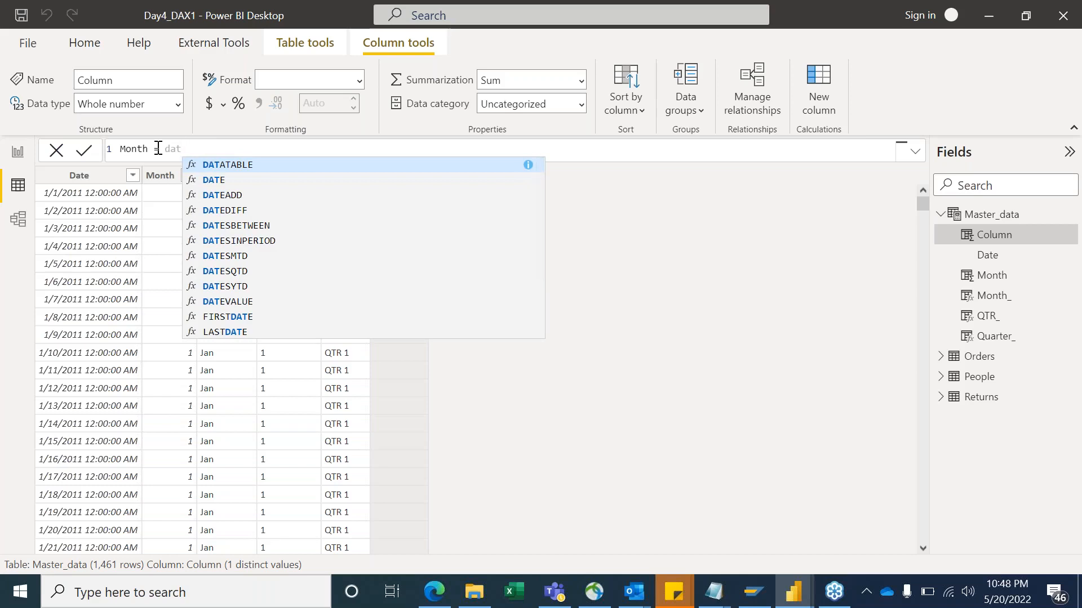
key(BackSpace)
key(BackSpace)
key(BackSpace)
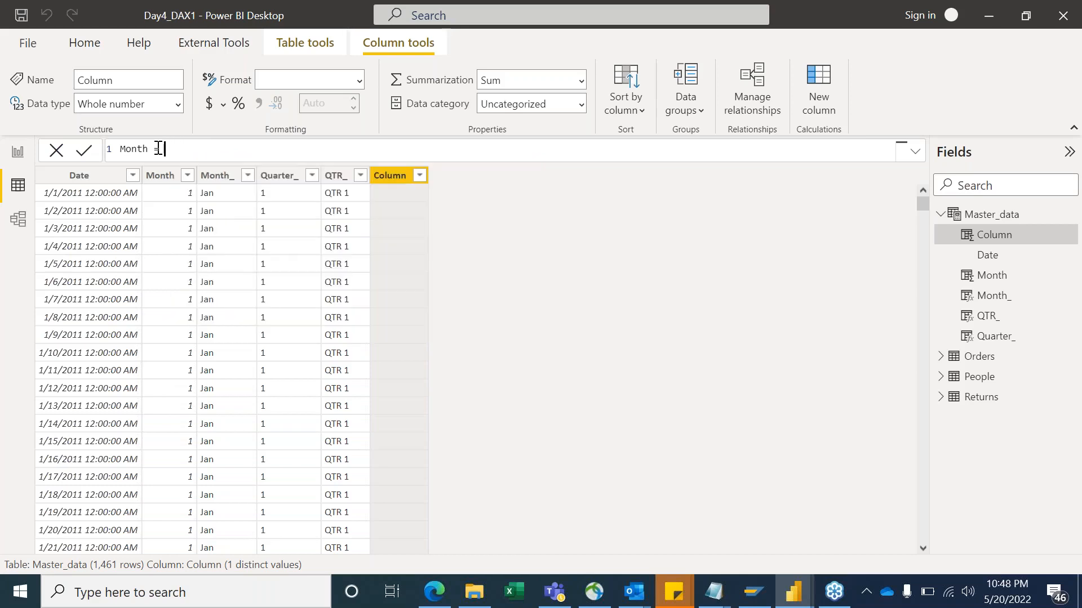
text(mas)
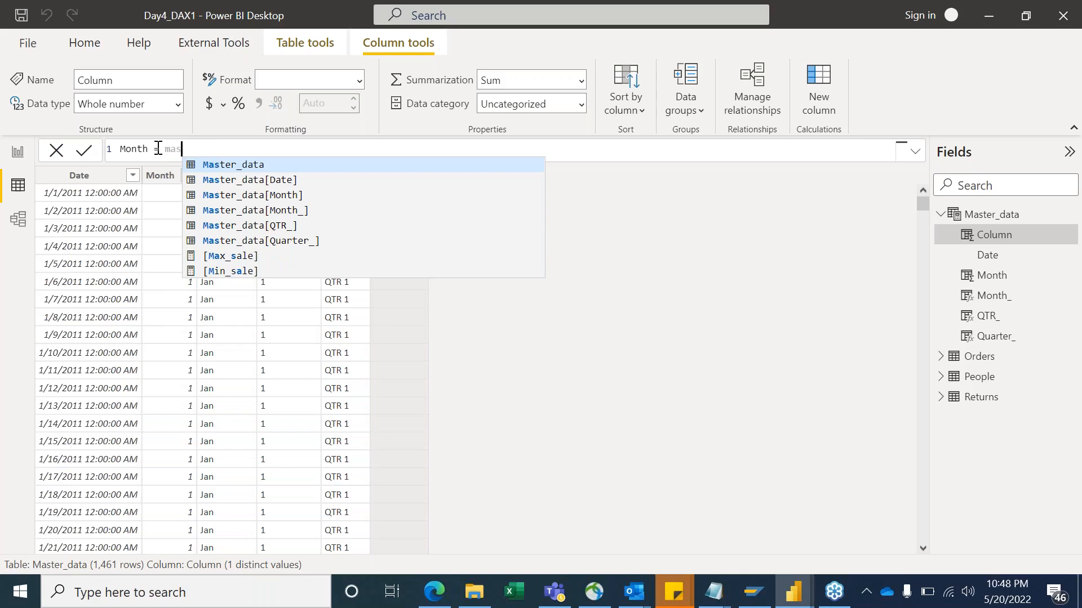
key(Tab)
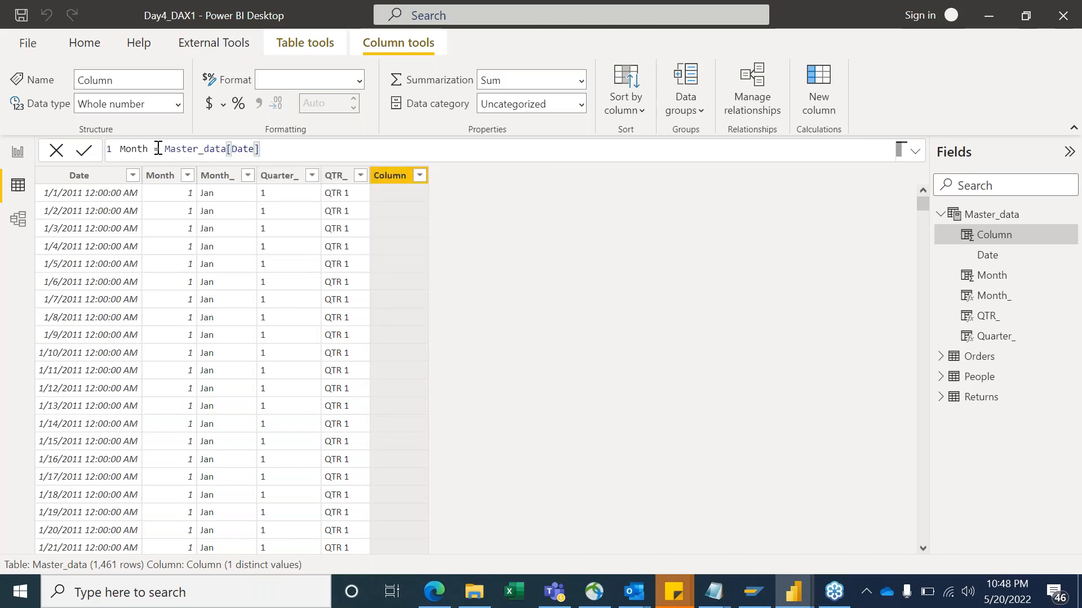
Try to complete the Month column's formula as Master_data[Date].[monthno] and commit it.
text(.)
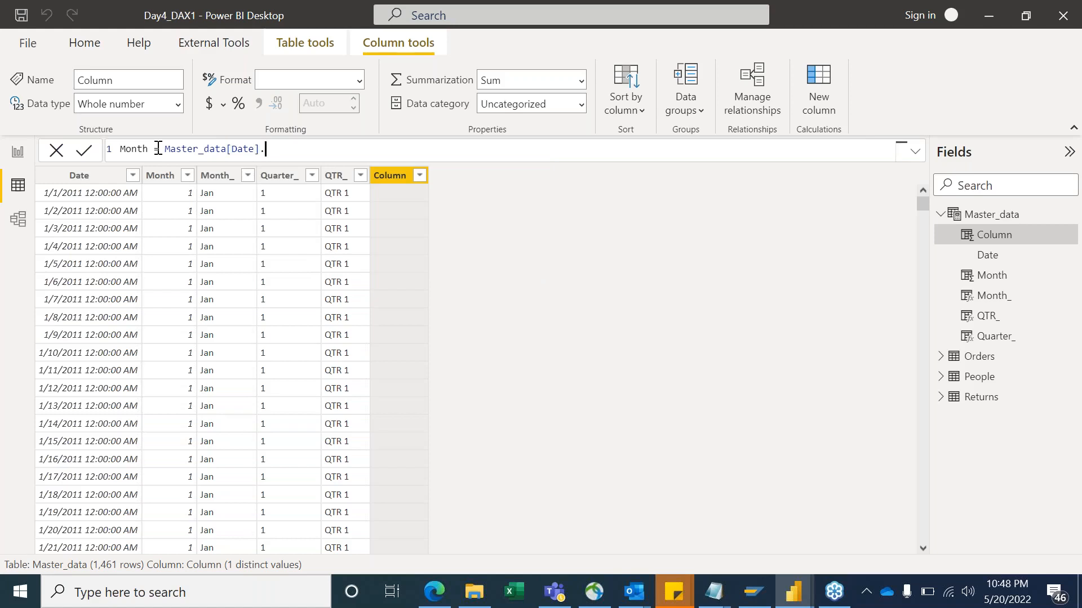
key(BackSpace)
key(BackSpace)
text(])
text(.month)
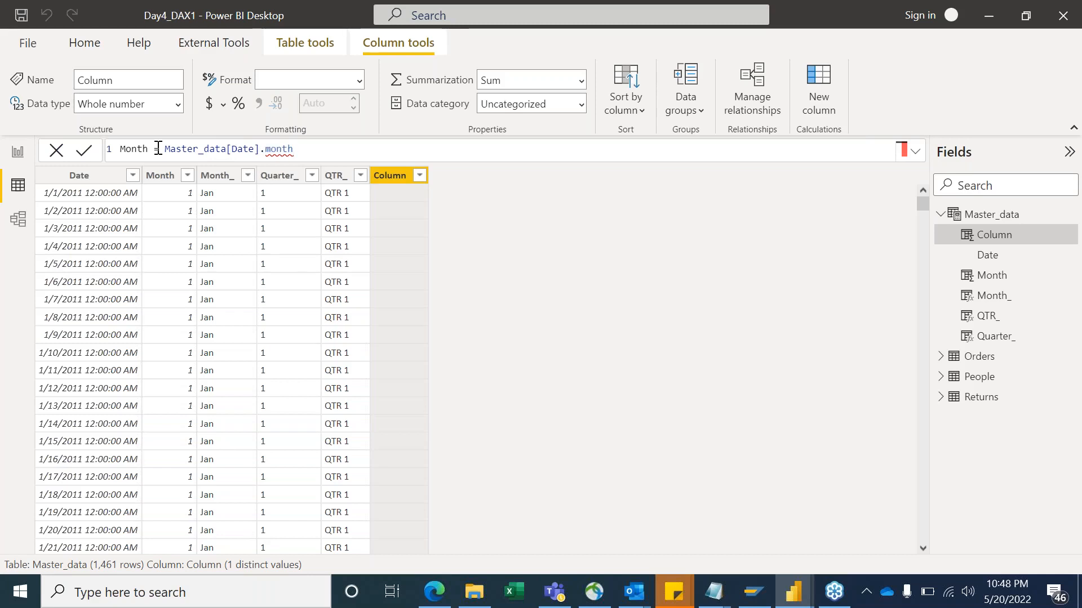
text(])
key(Left)
key(Left)
key(Left)
key(Left)
key(Left)
key(Left)
text([)
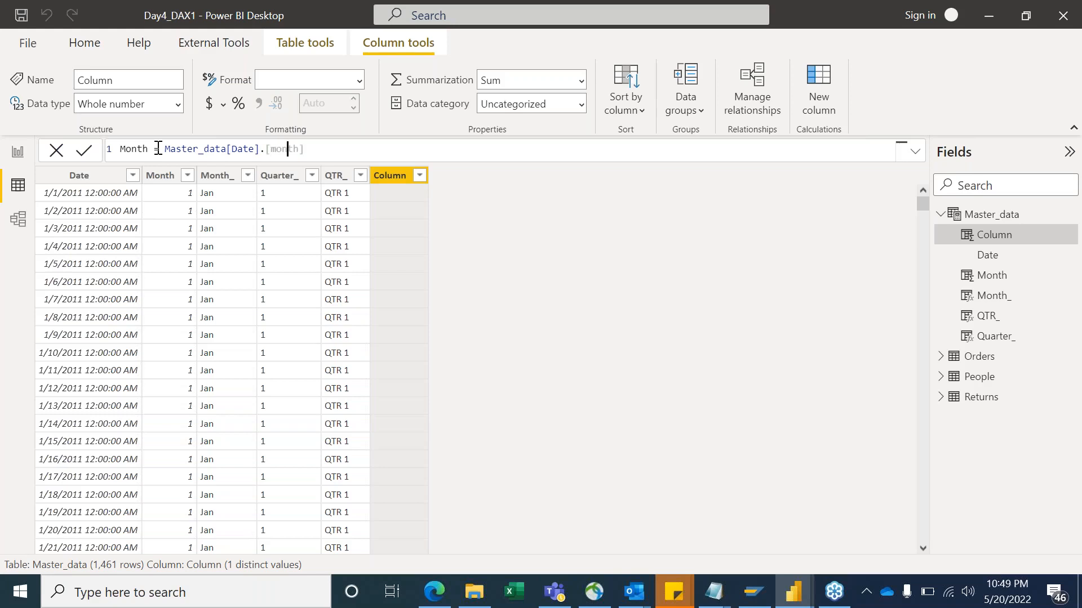
text(no)
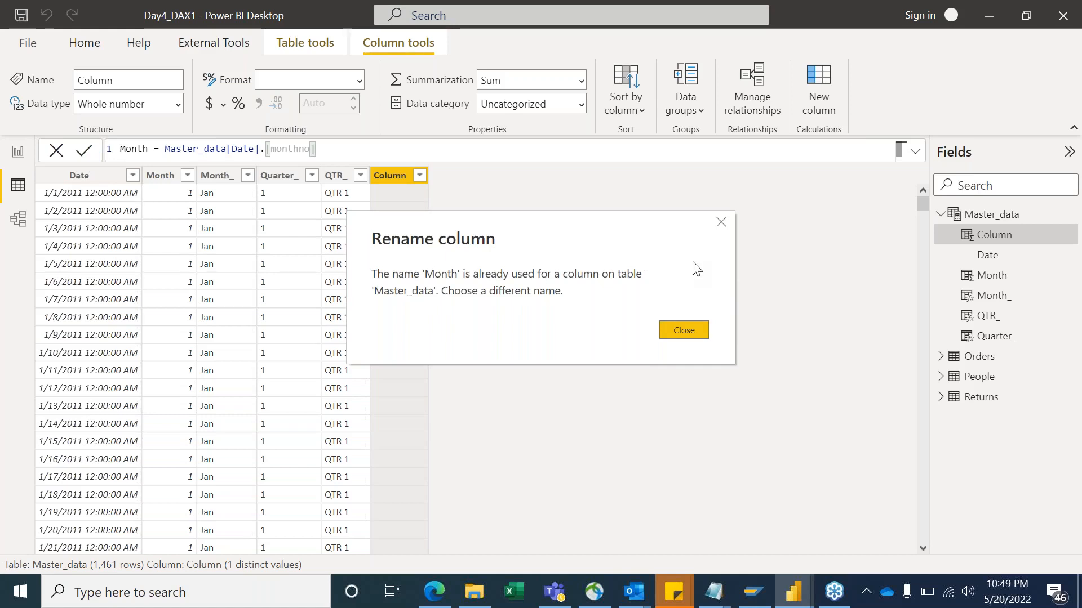
click(693, 330)
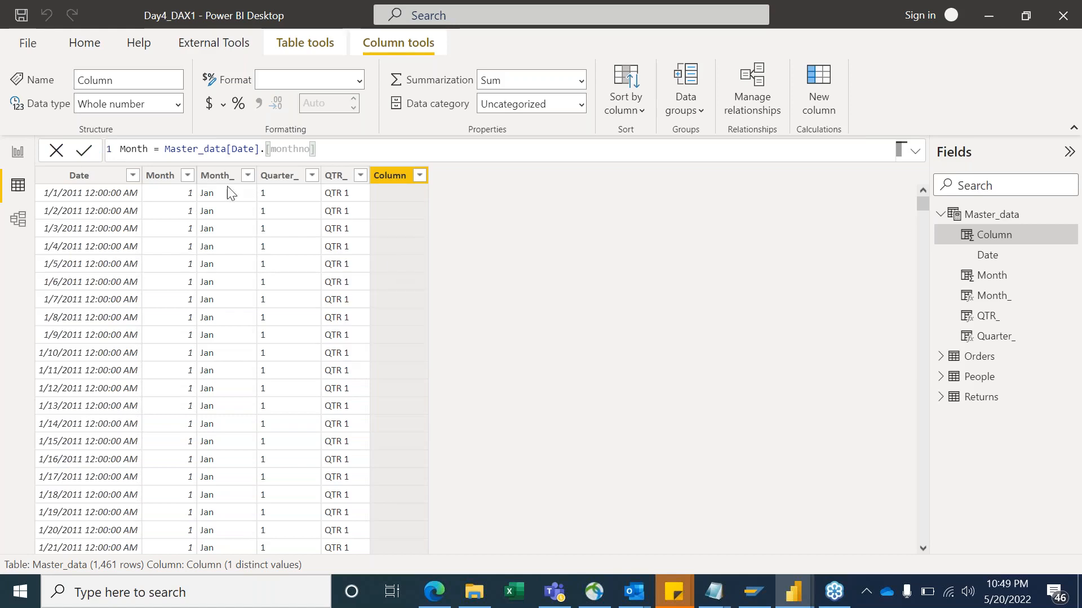
Rename the column in the formula to Month_1 and commit Month_1 = Master_data[Date].[monthno].
double_click(135, 149)
text(_1)
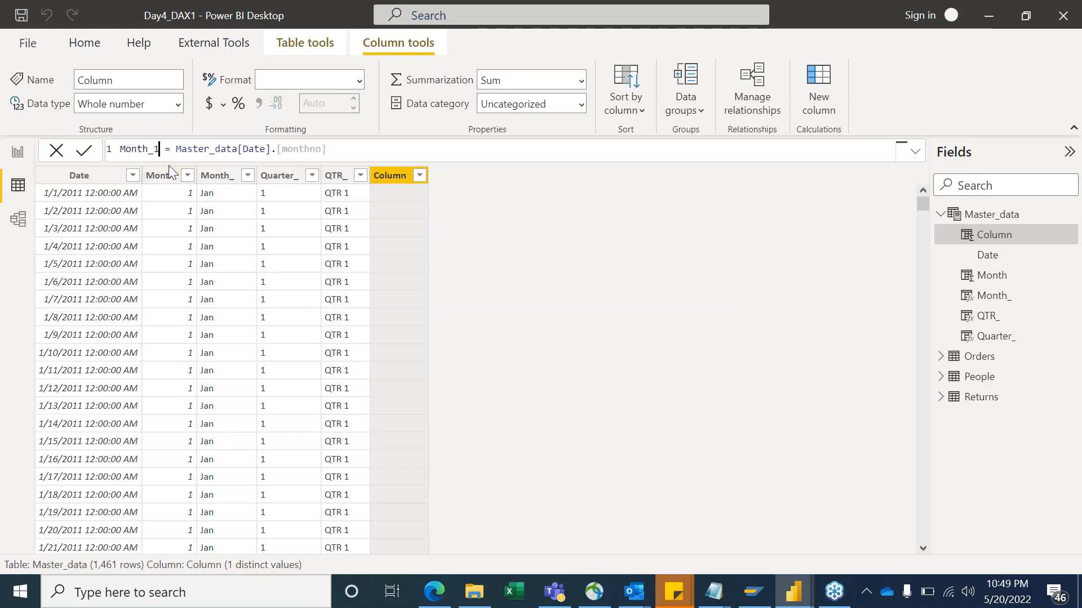
key(Return)
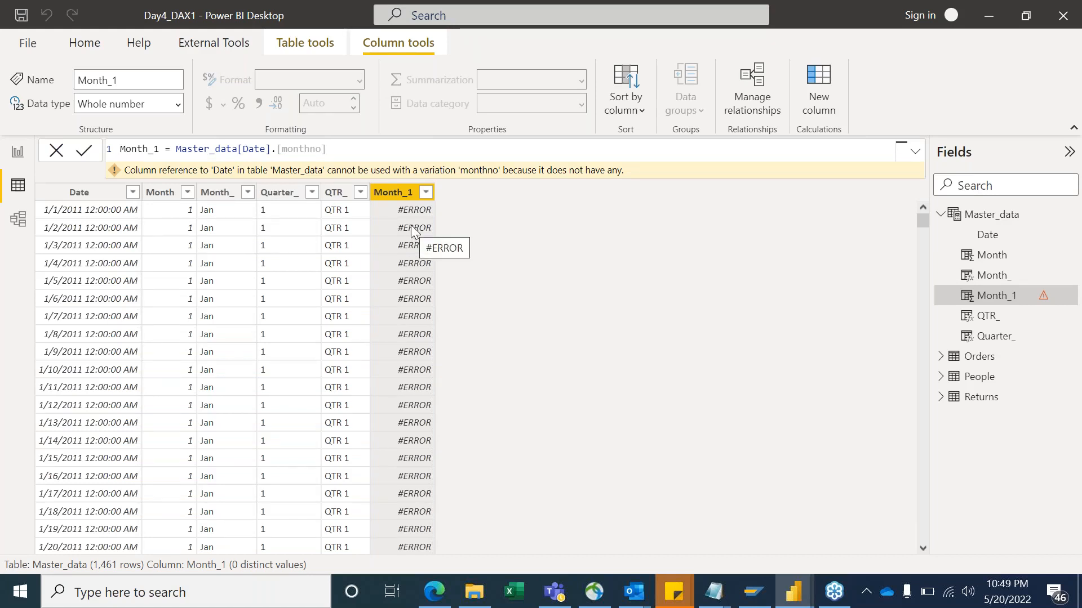
Remove [monthno] from the Month_1 formula, leaving Master_data[Date]. as the expression.
click(325, 150)
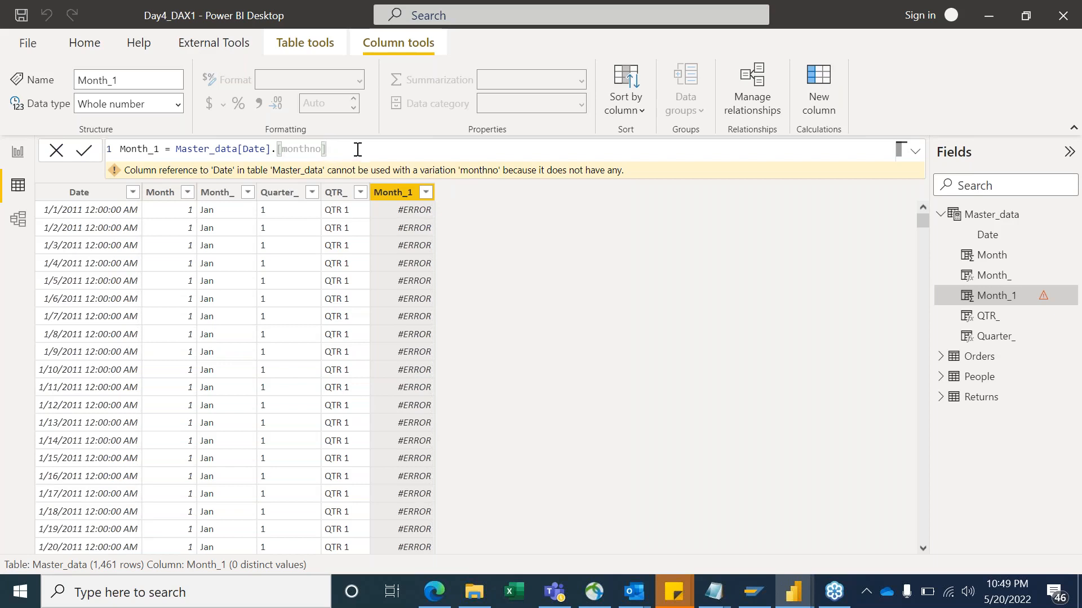
key(BackSpace)
key(BackSpace)
key(BackSpace)
key(BackSpace)
key(BackSpace)
key(BackSpace)
key(BackSpace)
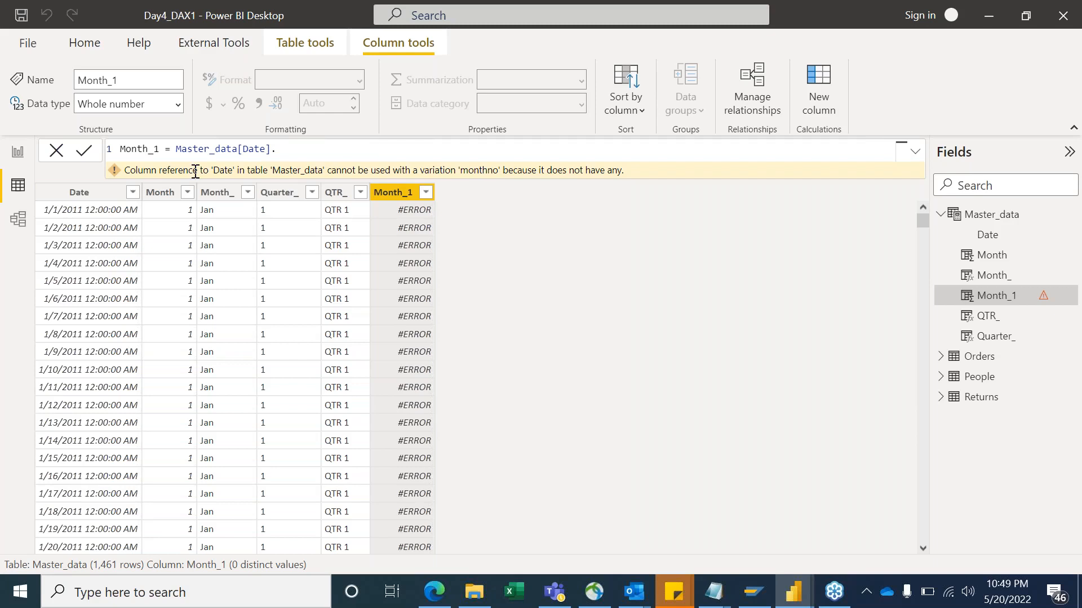
click(97, 212)
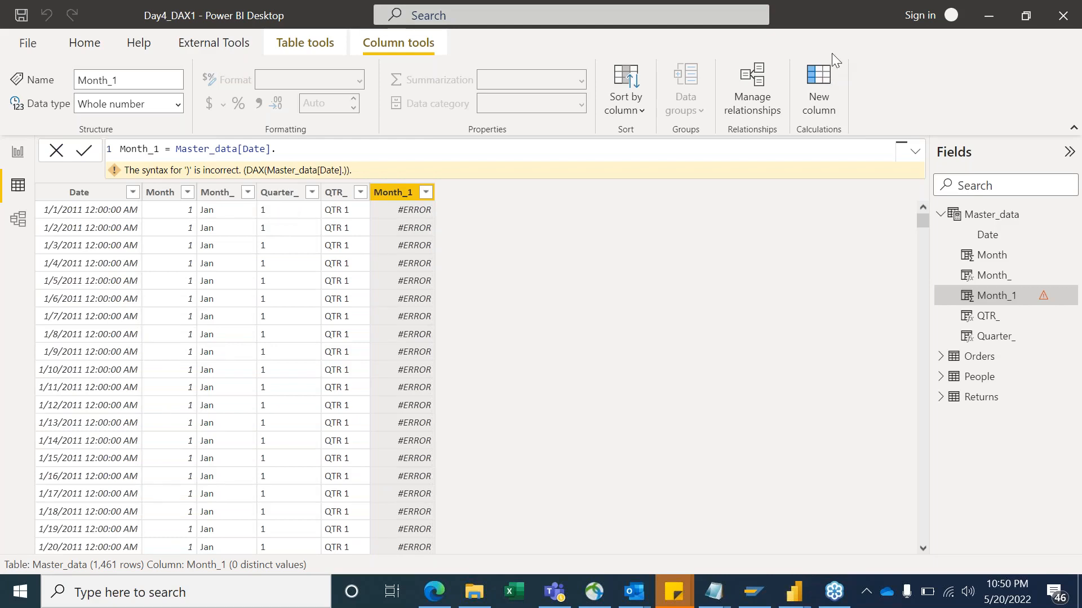
Format the Date column of Master_data as 14/03/2001 (dd/mm/yyyy) and change its data type to Date.
click(990, 241)
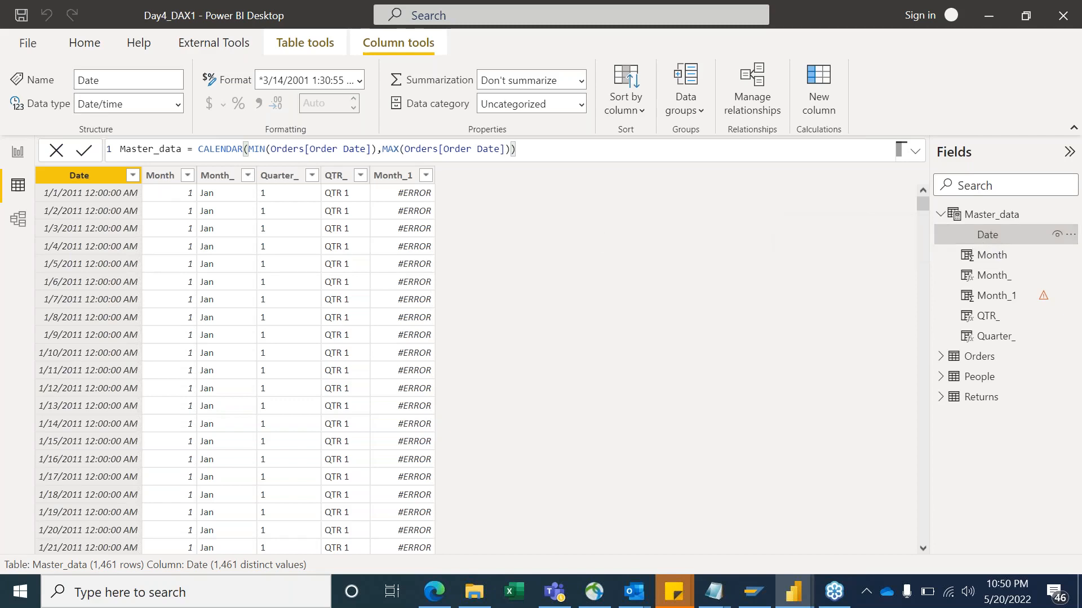
right_click(986, 239)
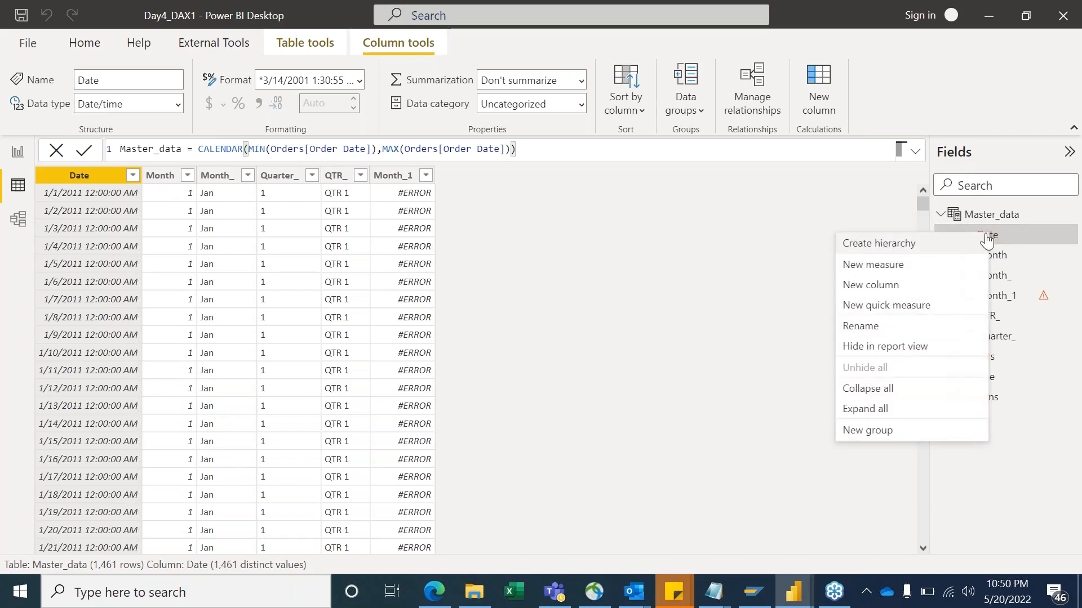
right_click(101, 175)
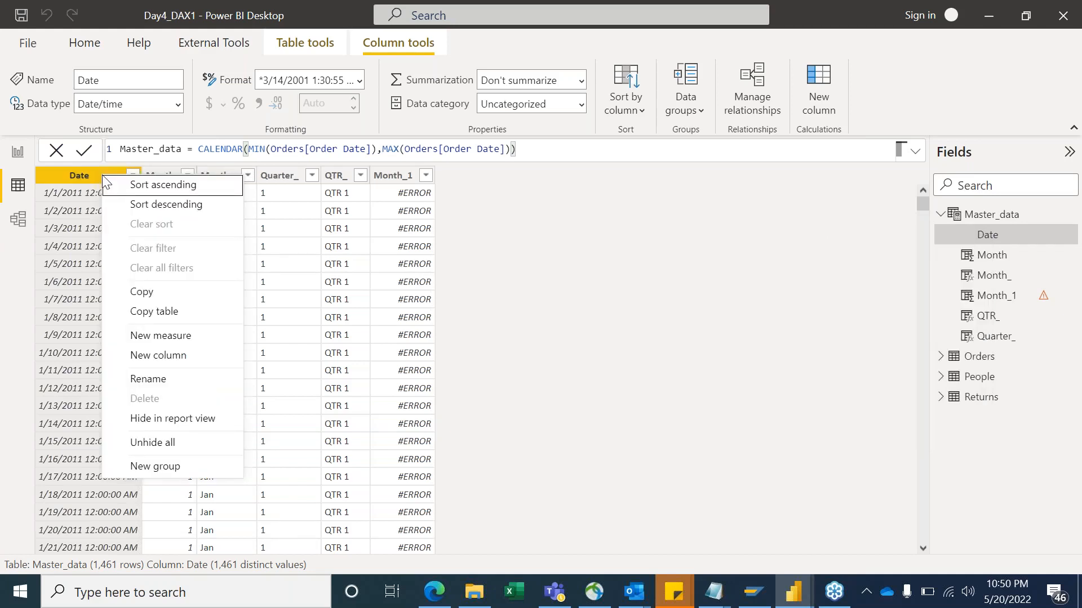
click(87, 178)
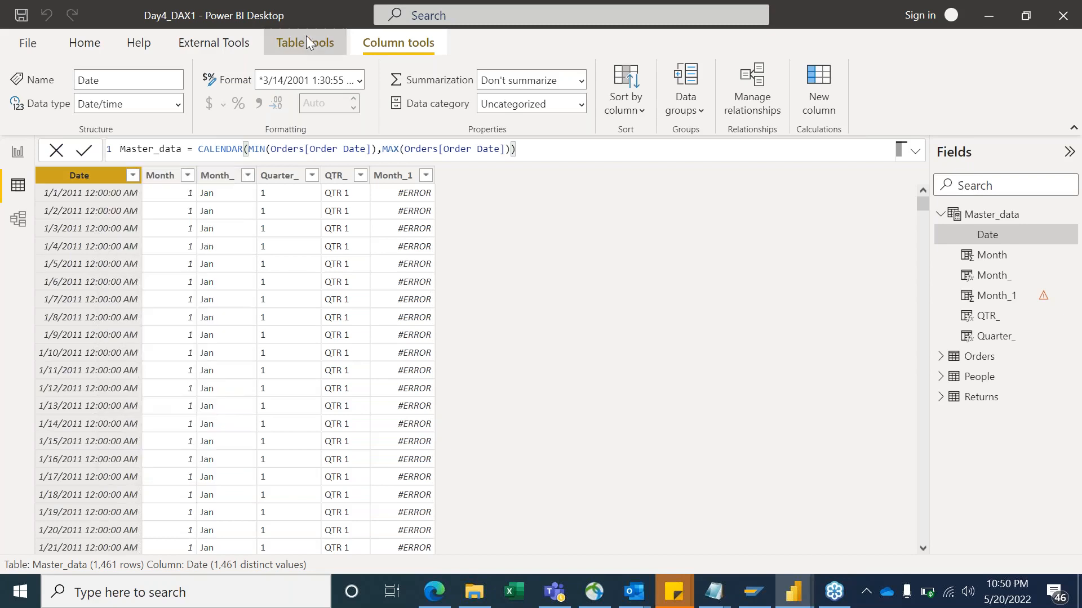
click(306, 39)
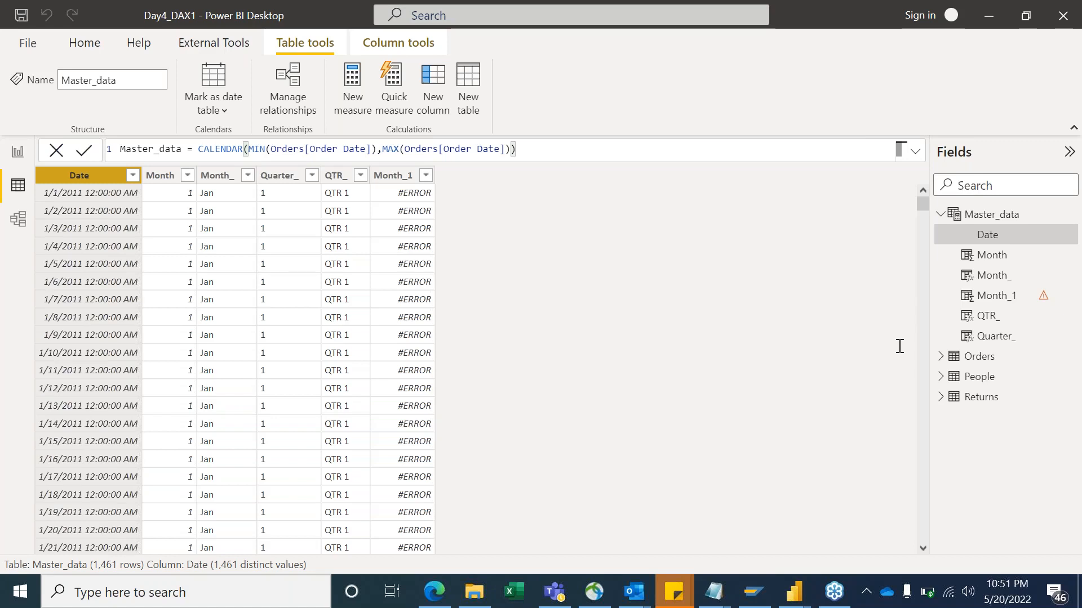
click(397, 44)
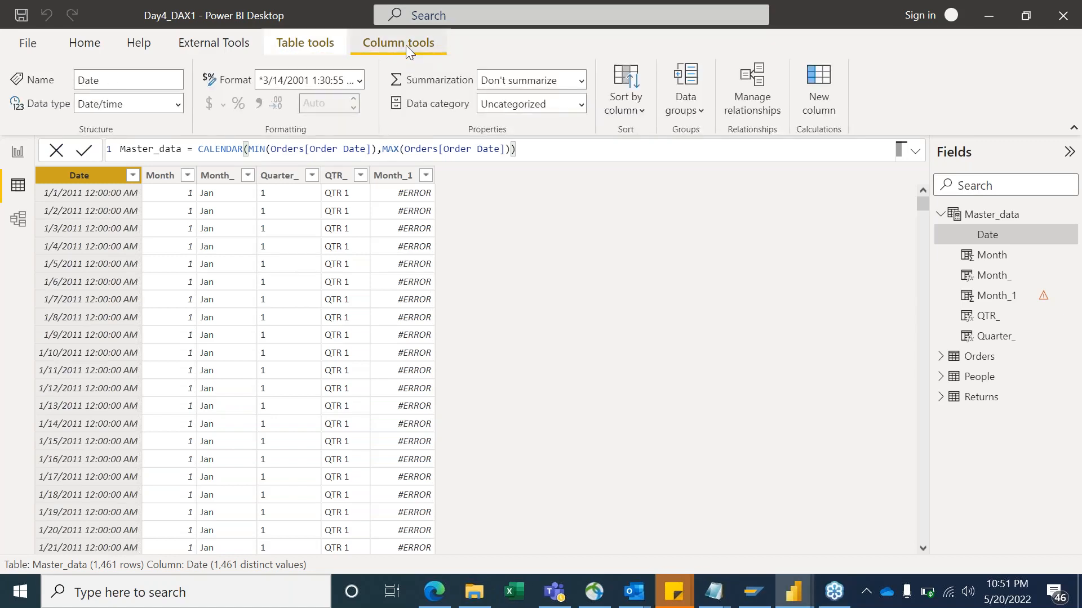
click(360, 85)
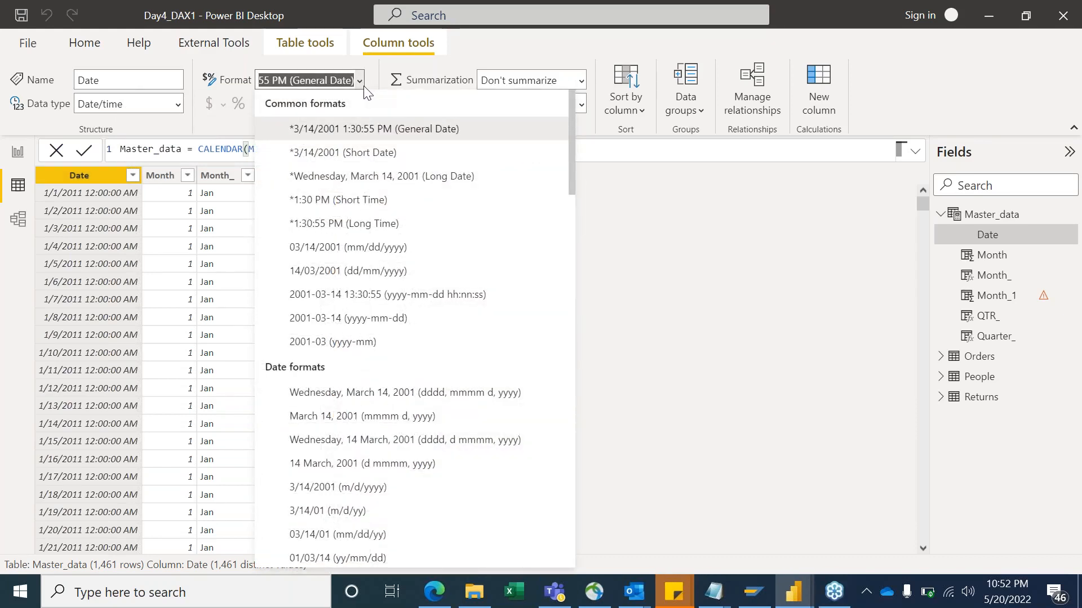
click(368, 274)
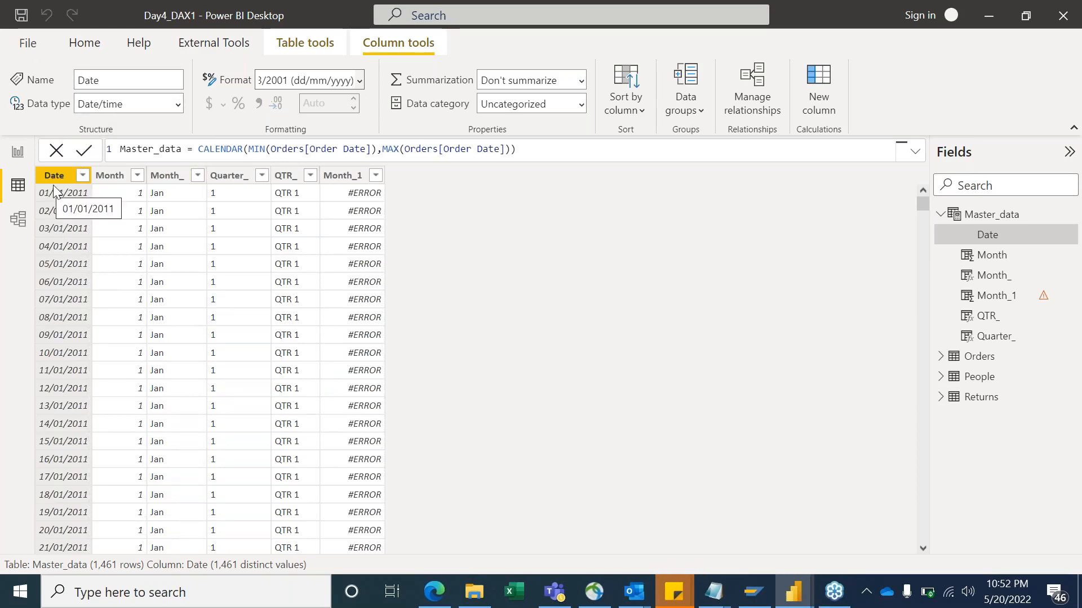
click(176, 106)
click(116, 230)
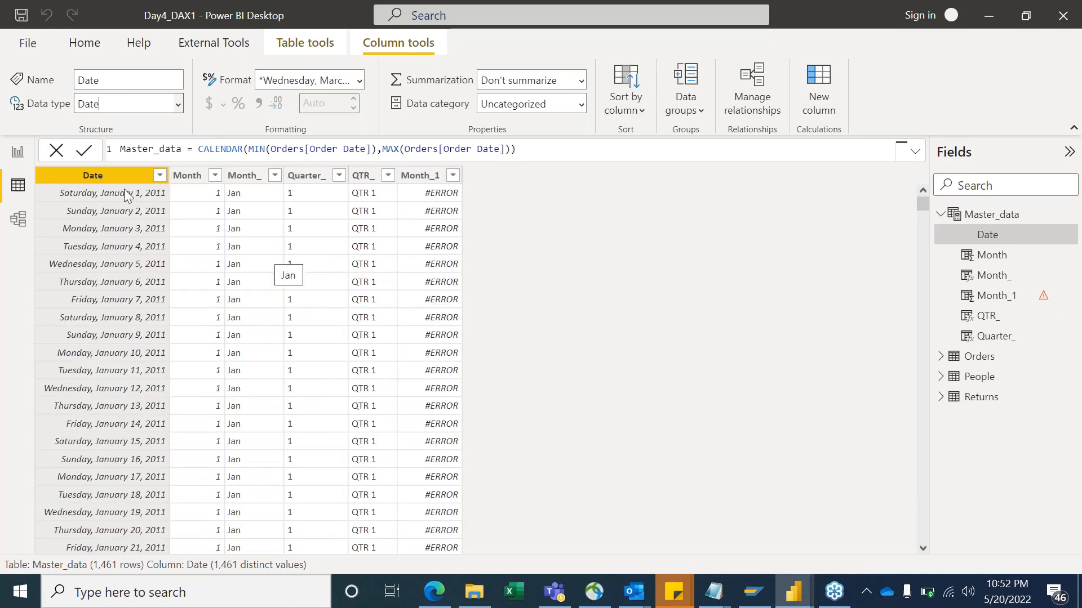
Re-enter the ending of Master_data[Date]. in the Month_1 formula to check for date-part suggestions.
click(420, 175)
click(309, 150)
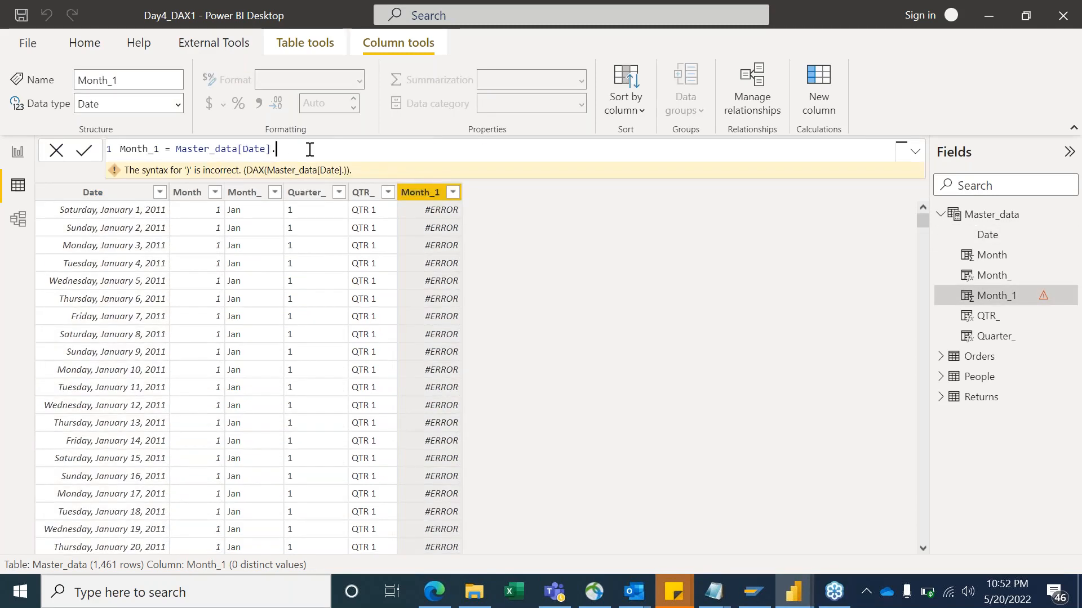
key(BackSpace)
key(BackSpace)
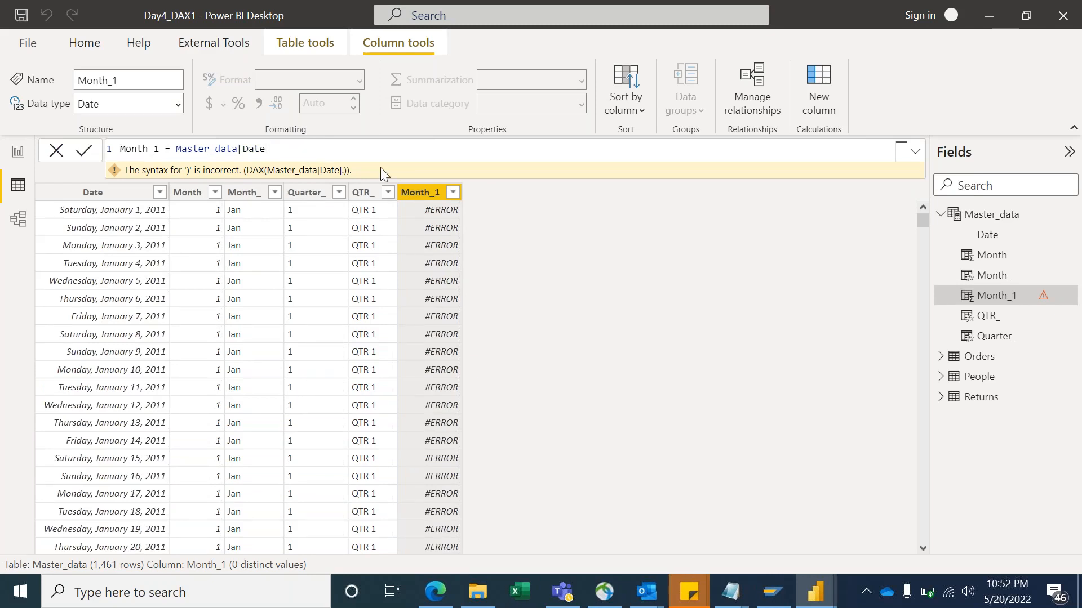
text(])
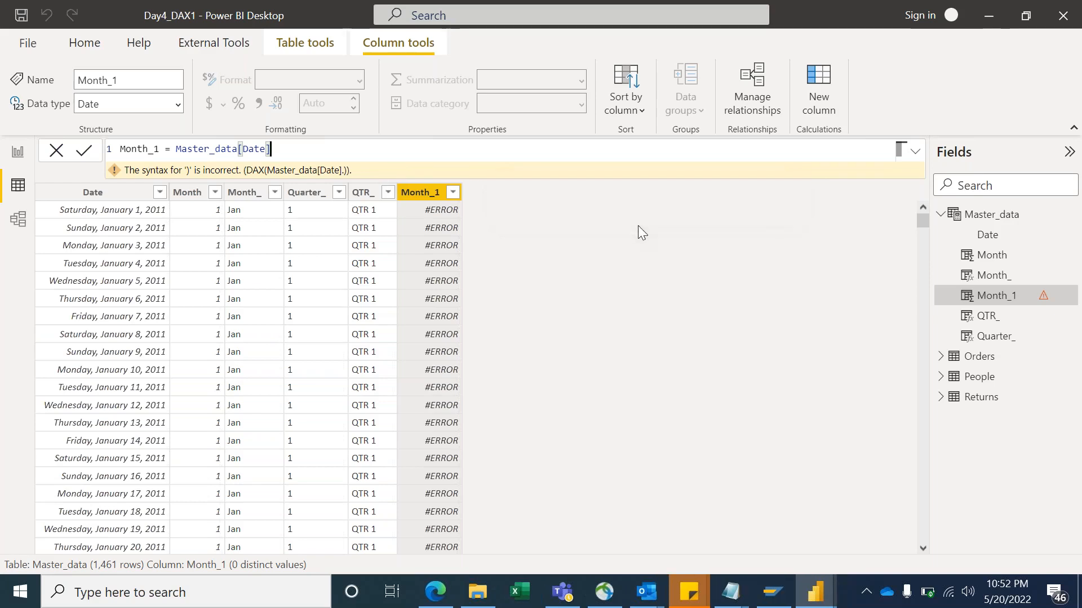
text(.)
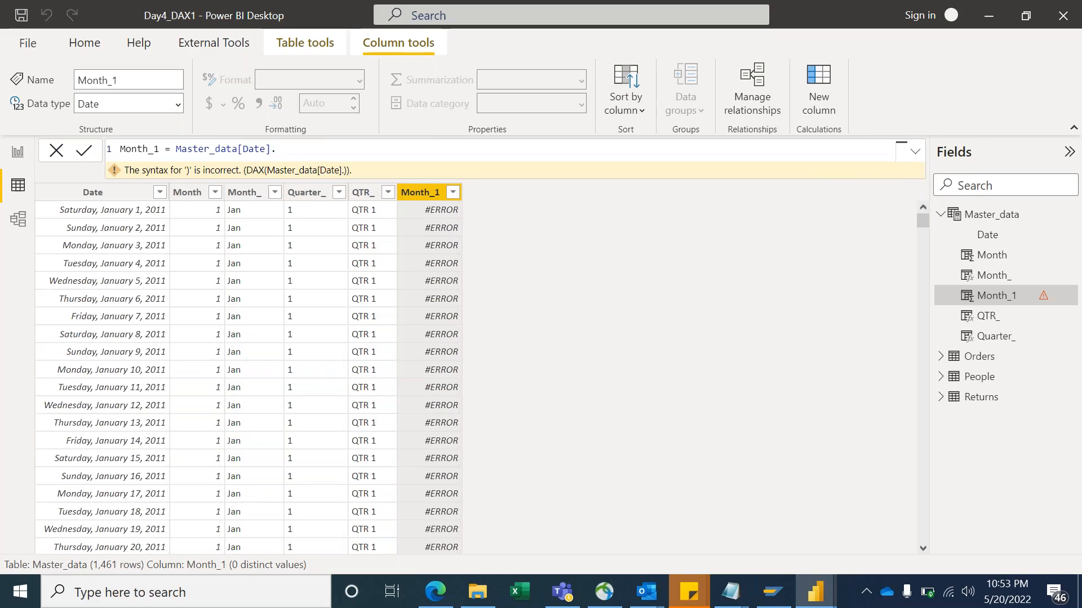
Clear the Month_1 column's entire formula and commit the empty expression.
key(BackSpace)
key(BackSpace)
key(BackSpace)
key(BackSpace)
key(BackSpace)
key(BackSpace)
key(BackSpace)
key(BackSpace)
key(BackSpace)
key(BackSpace)
key(BackSpace)
key(BackSpace)
key(BackSpace)
key(BackSpace)
key(BackSpace)
key(BackSpace)
key(BackSpace)
key(BackSpace)
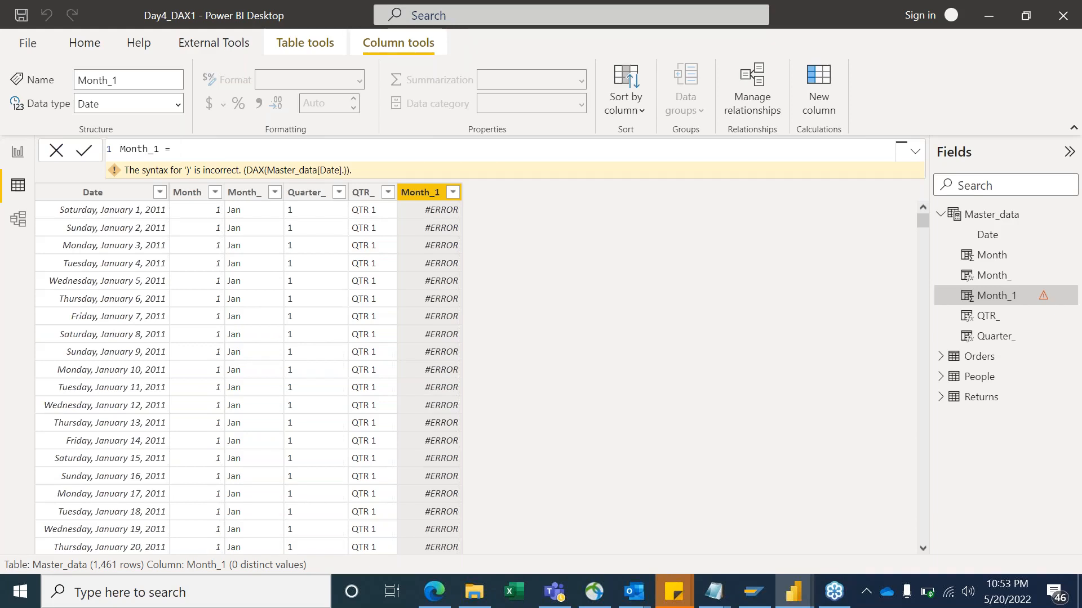
key(ctrl+a)
key(BackSpace)
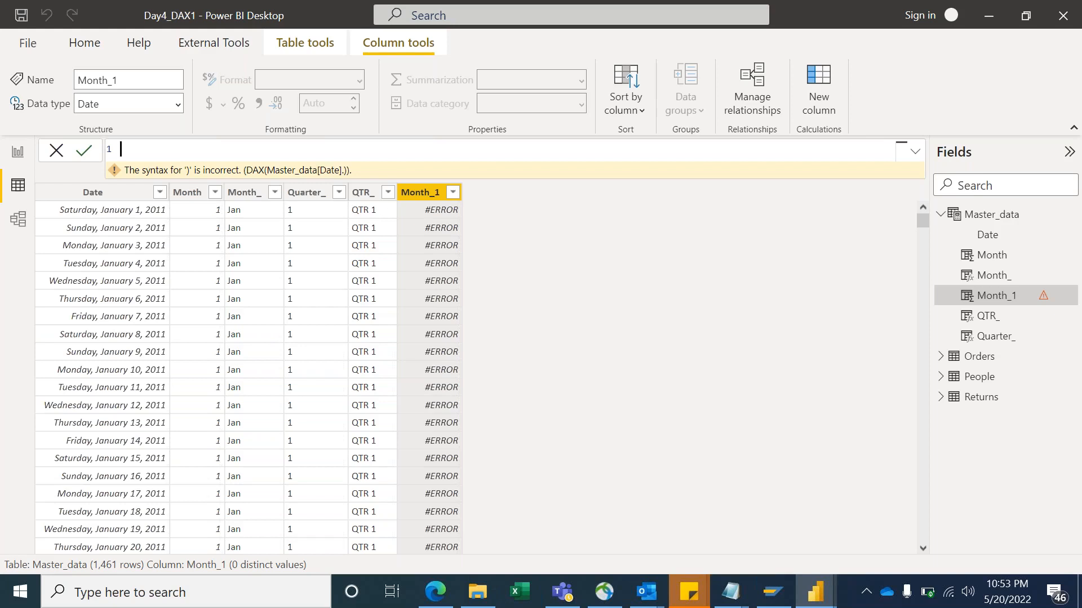
click(85, 154)
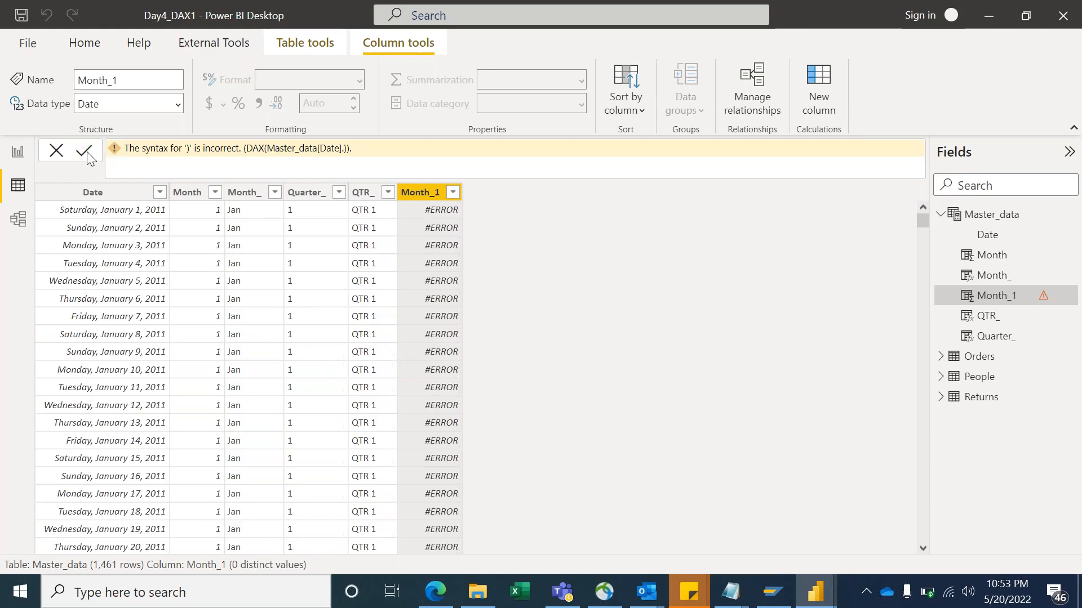
Delete the Month_1 column from the Master_data table.
click(1011, 297)
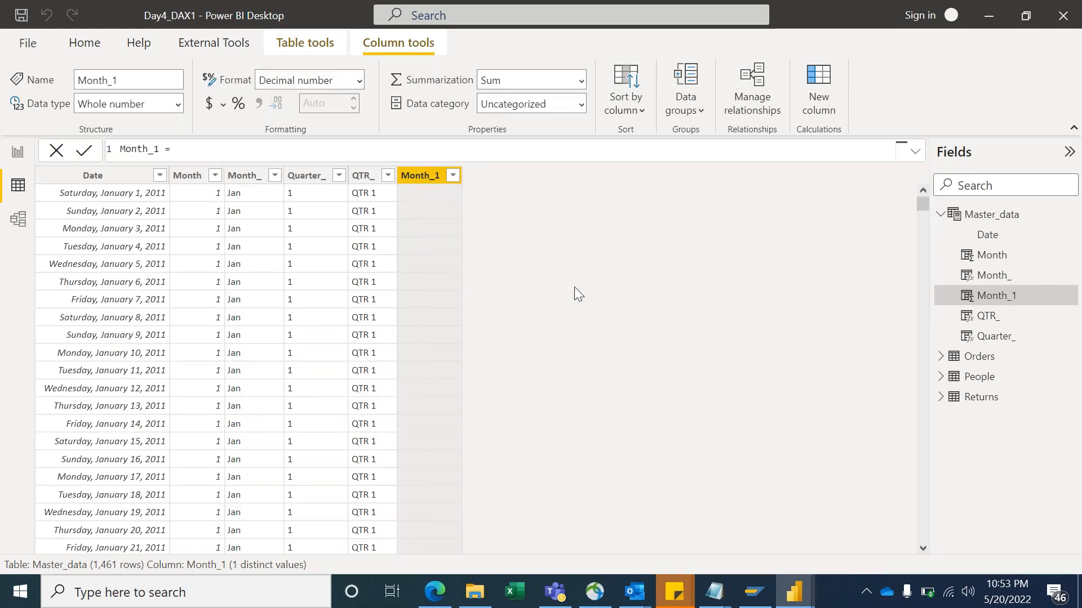
right_click(429, 180)
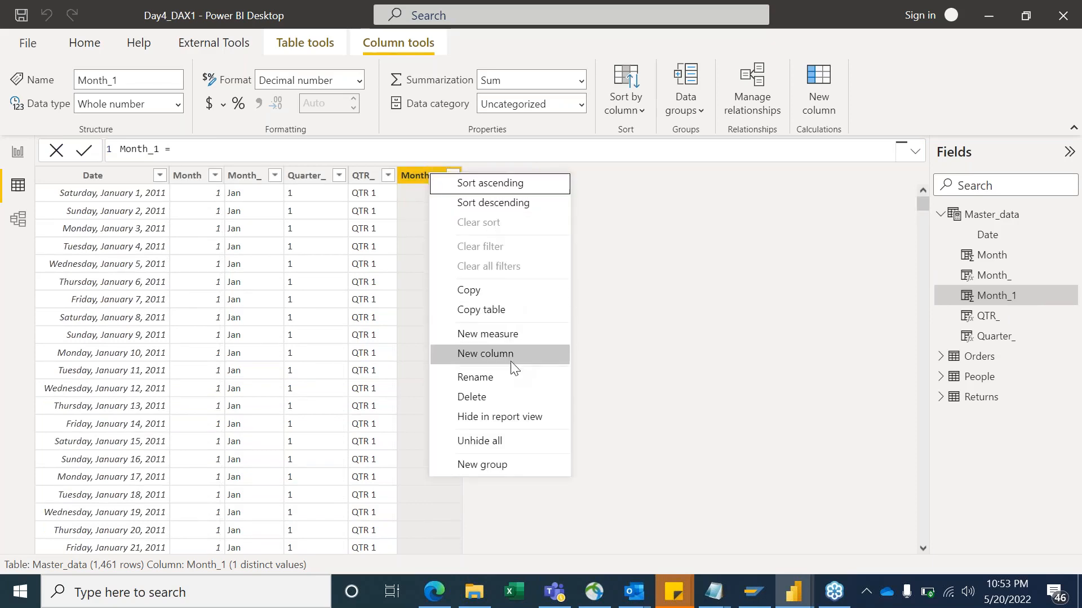
click(486, 396)
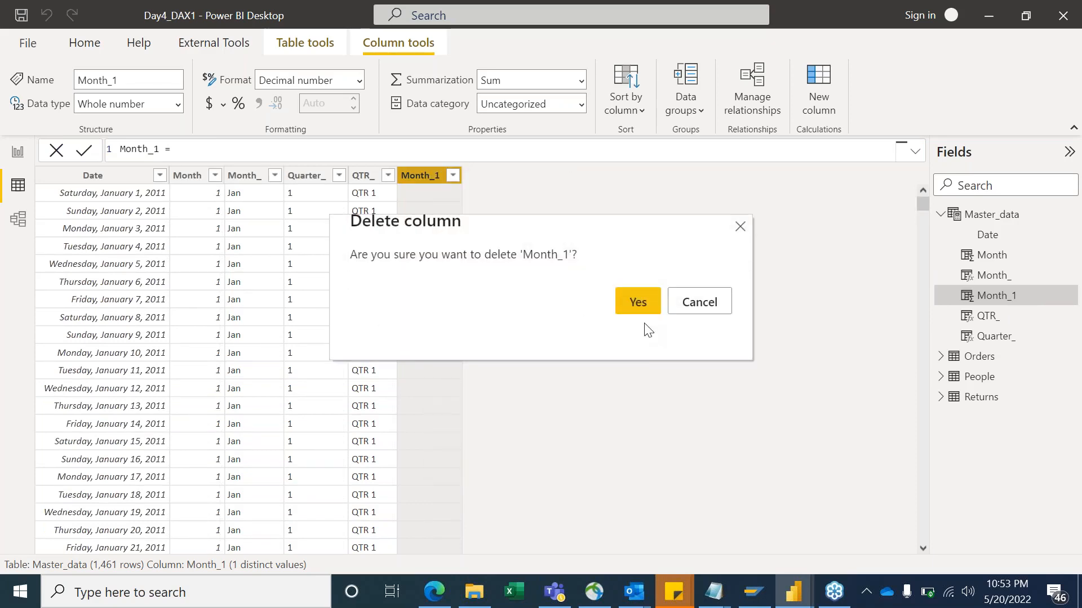
click(641, 304)
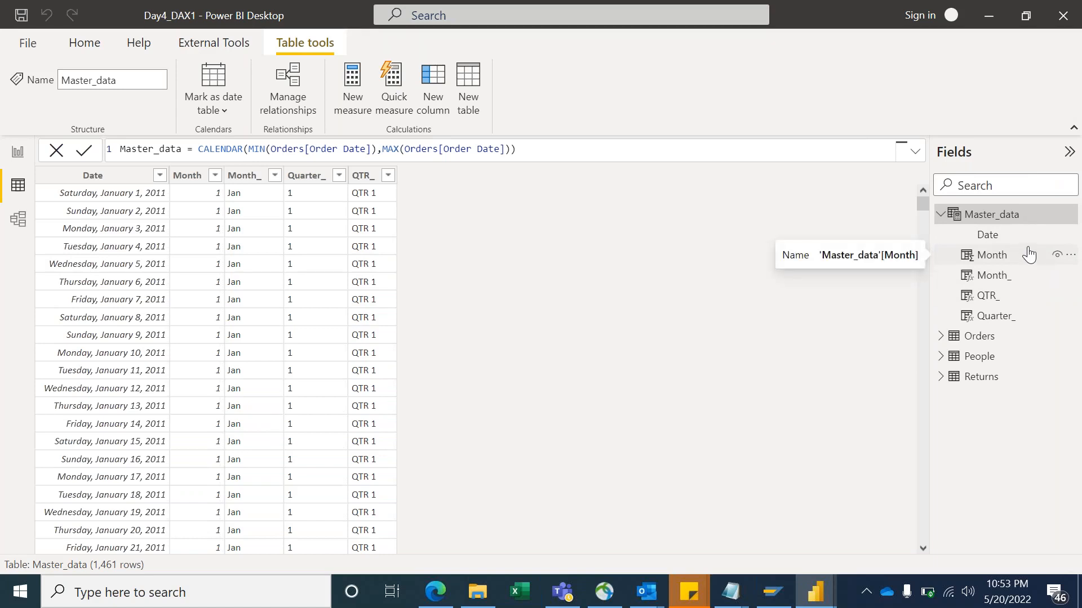
Add a new calculated column to Master_data and enter Master_data[Date]. as its expression to check for date-part suggestions.
click(430, 87)
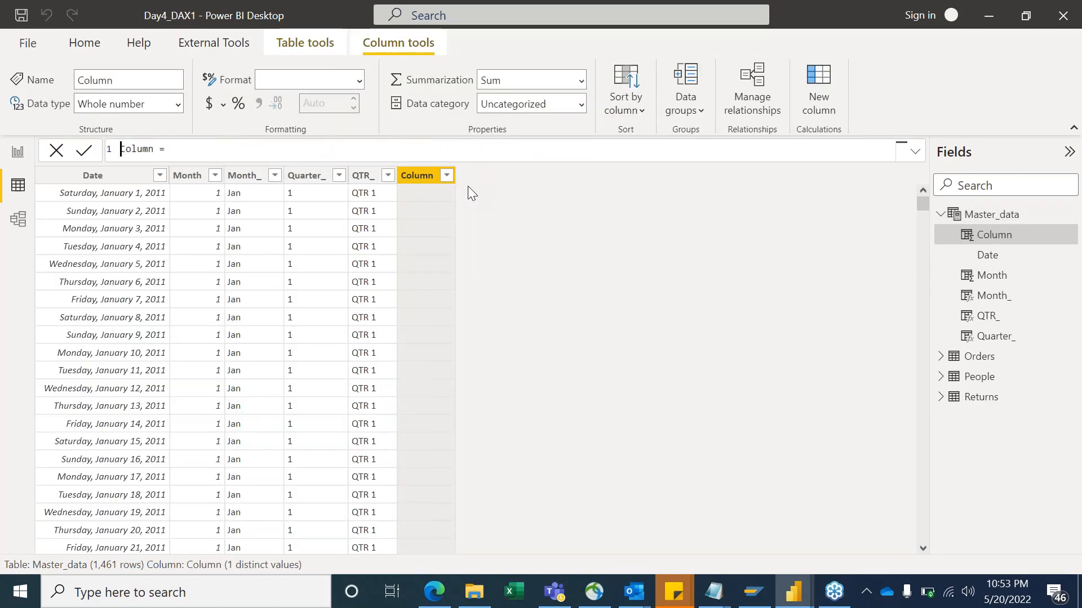
click(461, 151)
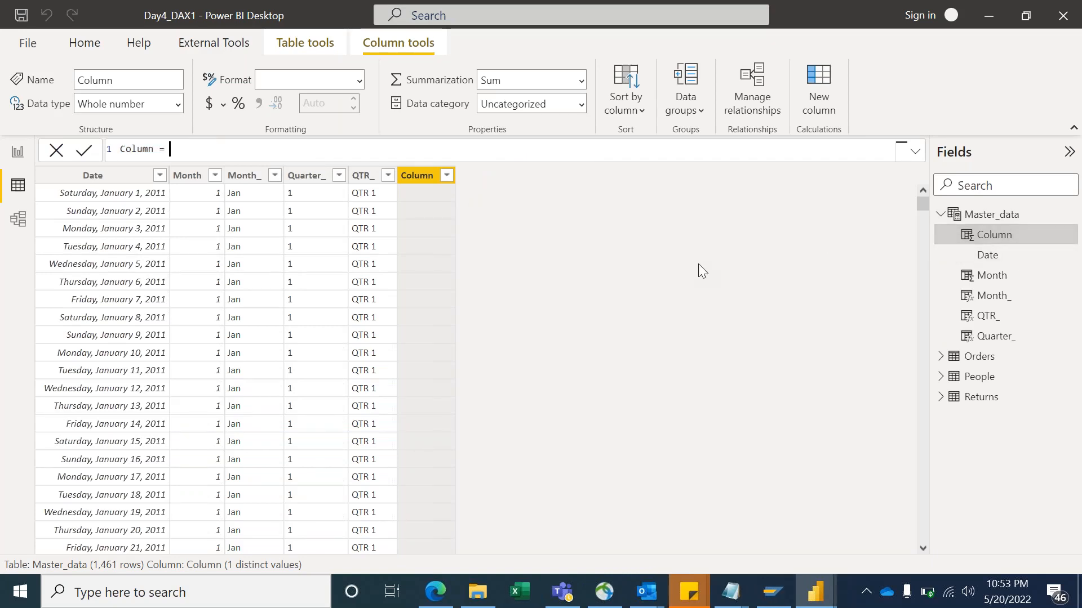
text(mas)
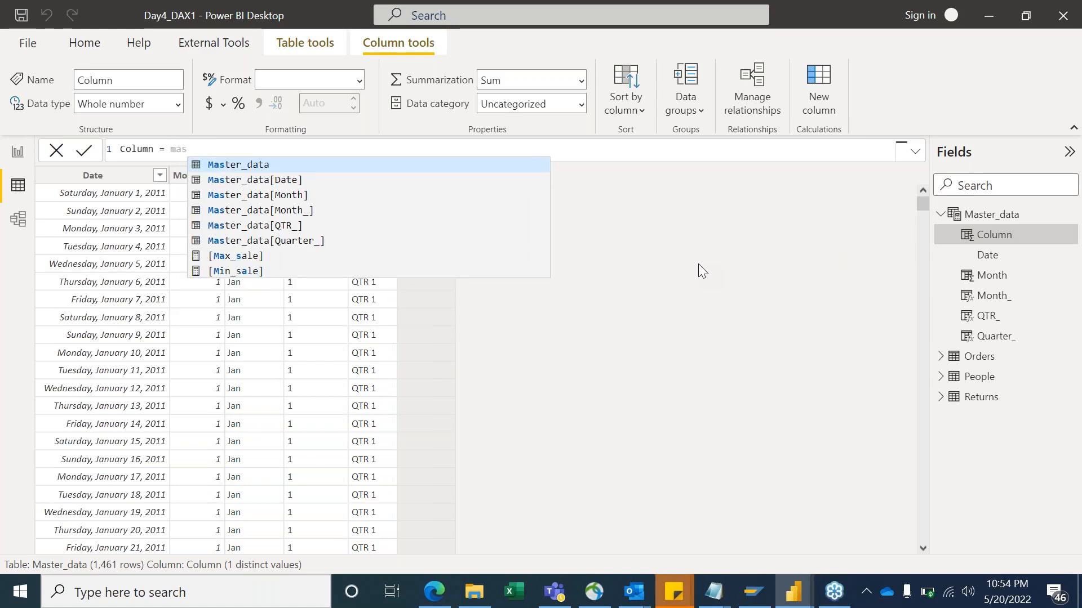
key(Down)
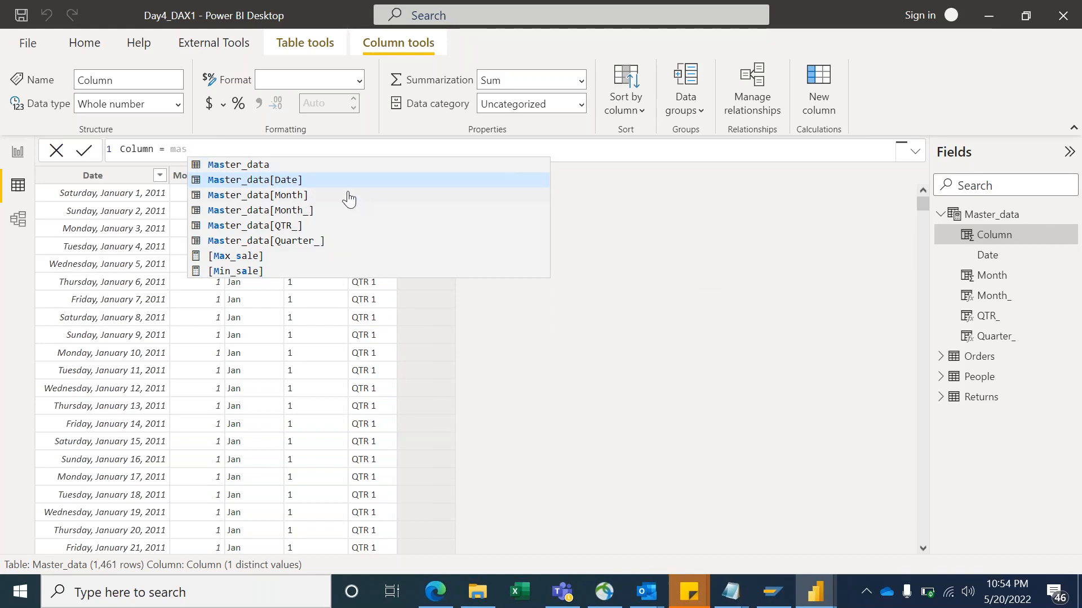
click(290, 180)
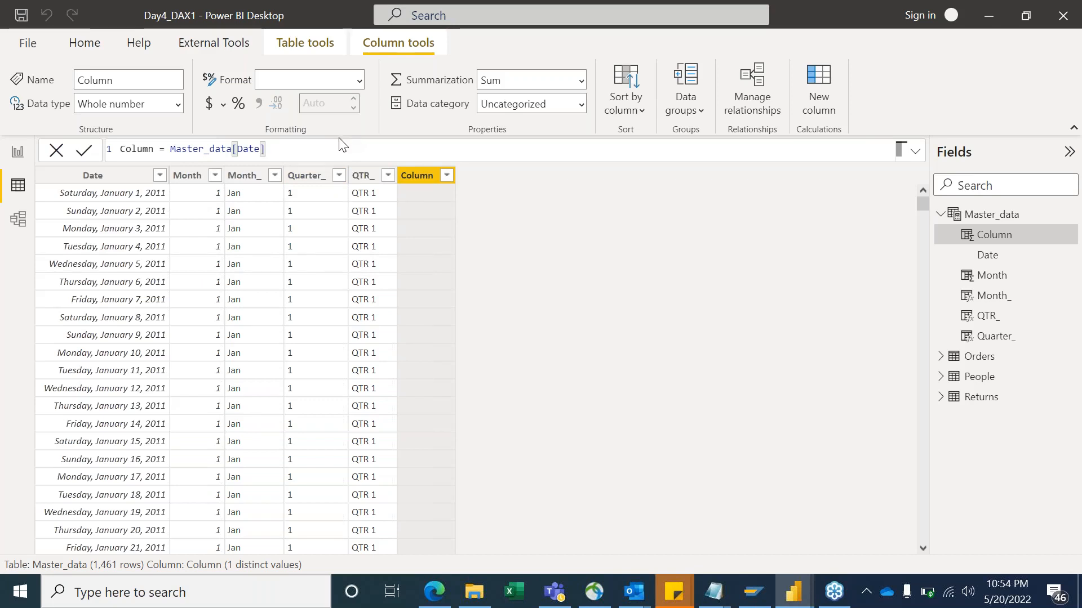
text(.)
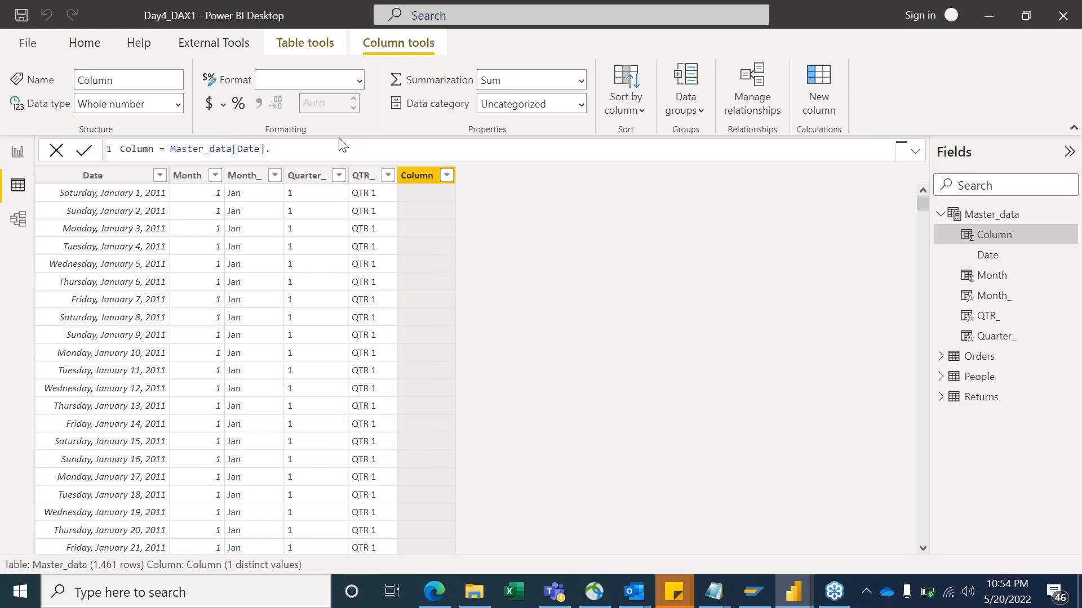
Remove the trailing dot and re-enter the closing bracket of Master_data[Date] in the new column's formula.
key(BackSpace)
key(BackSpace)
text(])
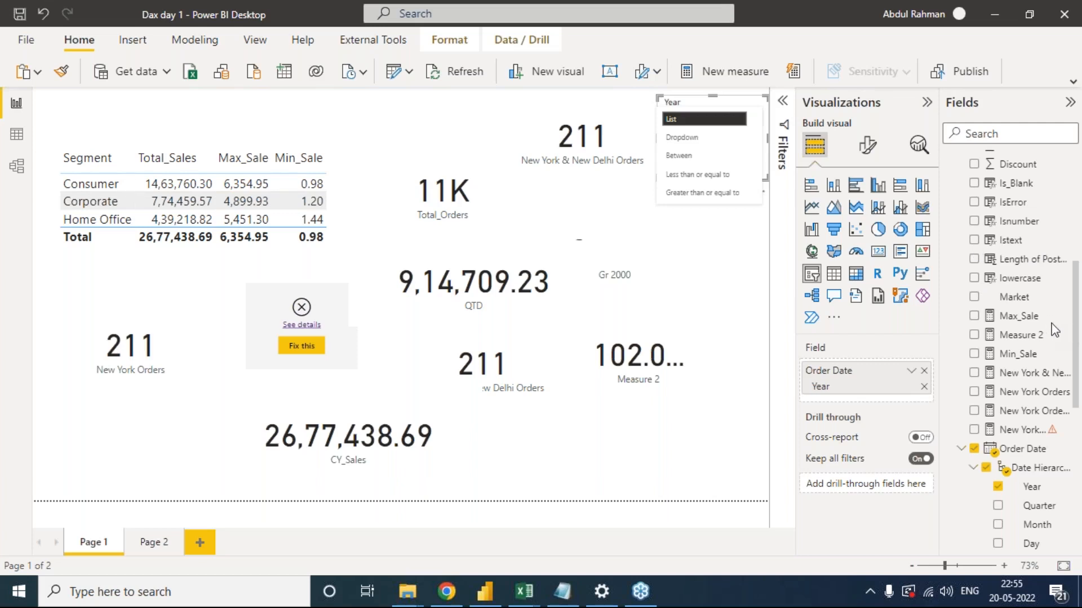
click(1004, 405)
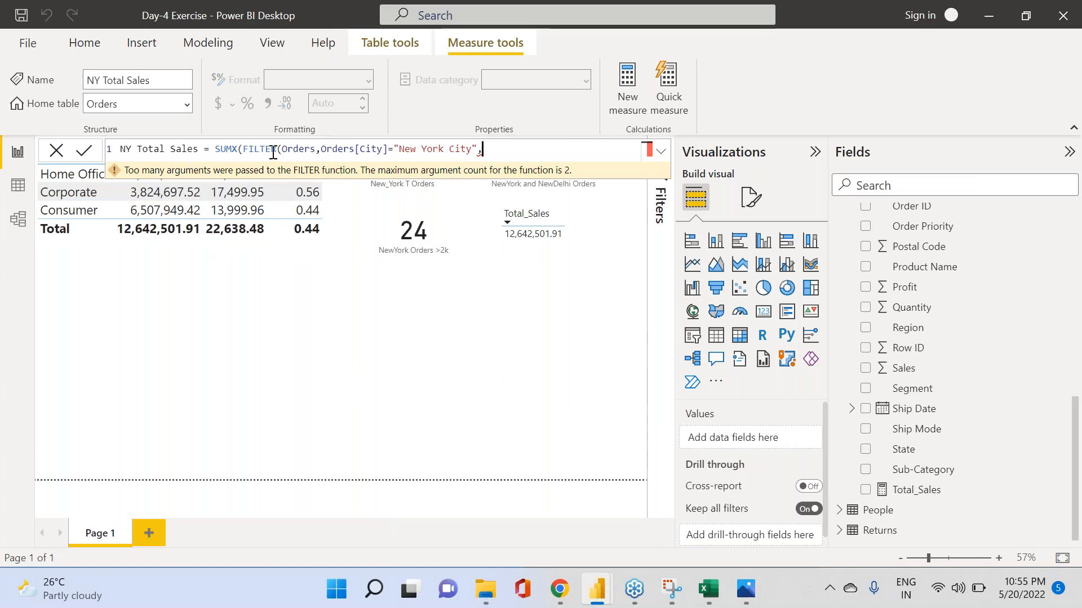
Try to add an Orders reference as a third FILTER argument after "New York City" in the NY Total Sales formula.
drag(287, 151, 468, 149)
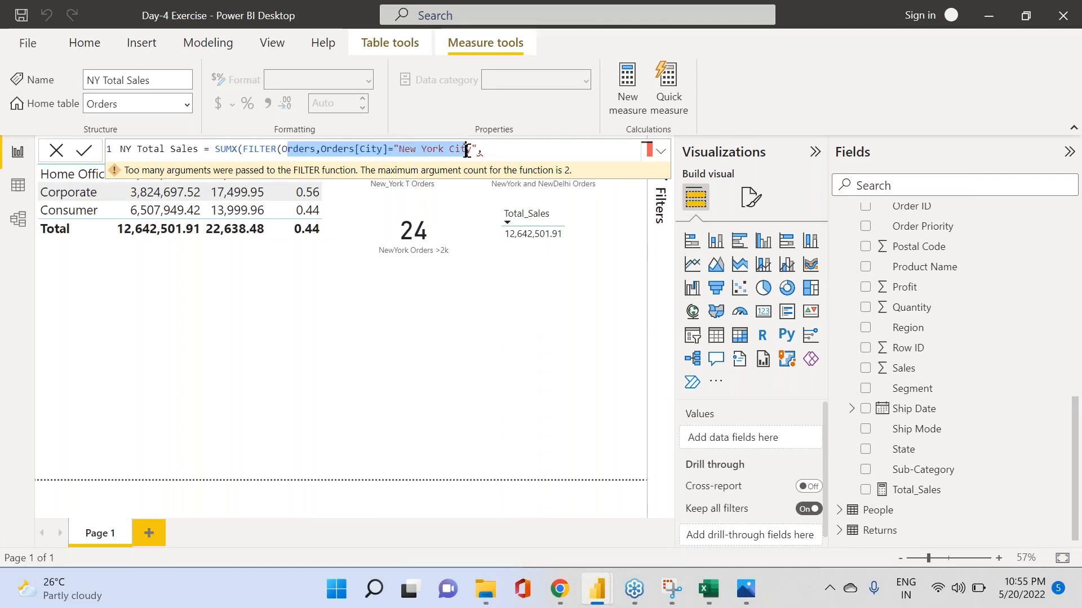
click(514, 146)
text(Order)
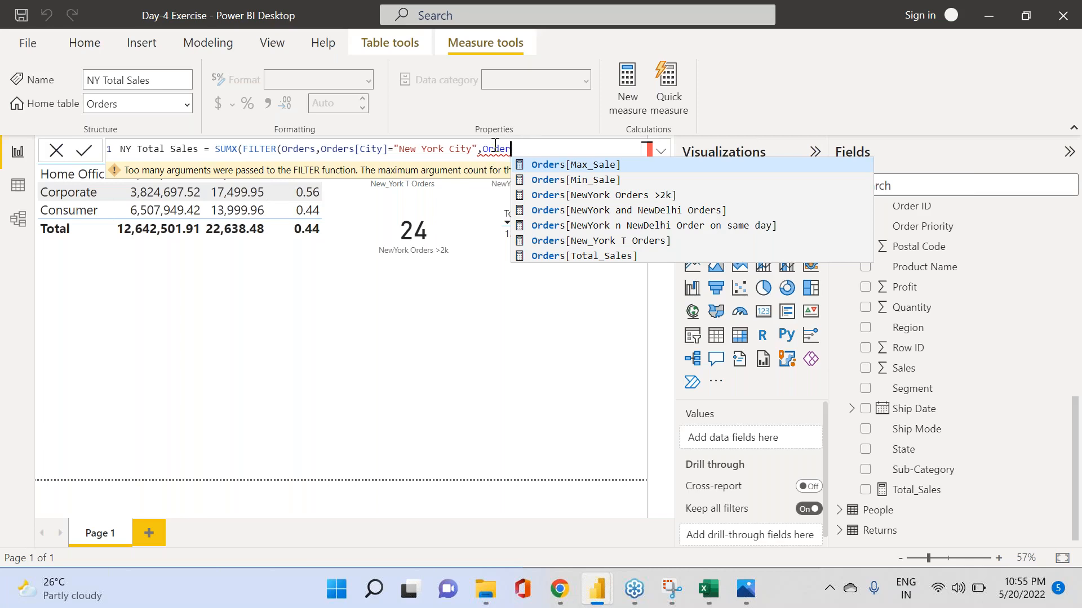
click(239, 150)
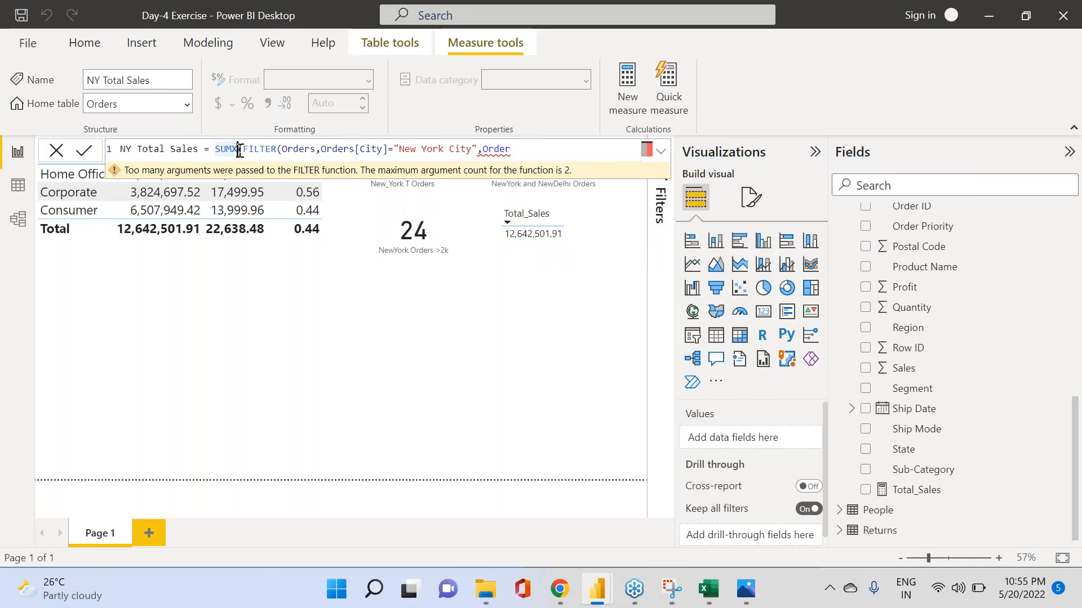
click(505, 159)
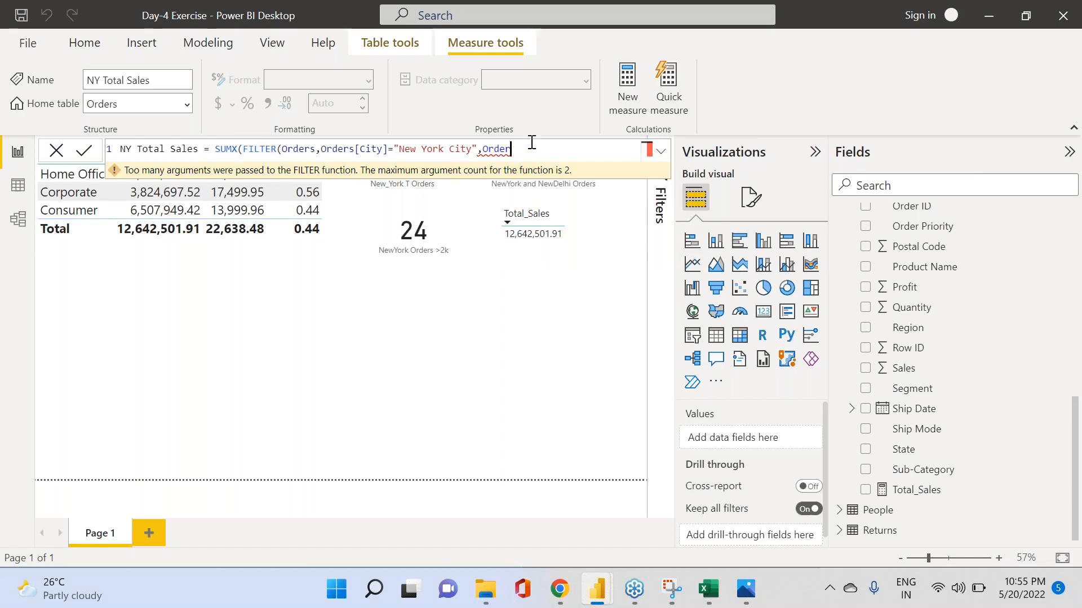
Remove the extra FILTER argument and its comma, close FILTER after "New York City", and add a comma for the SUMX expression.
key(BackSpace)
key(BackSpace)
key(BackSpace)
key(BackSpace)
key(BackSpace)
key(BackSpace)
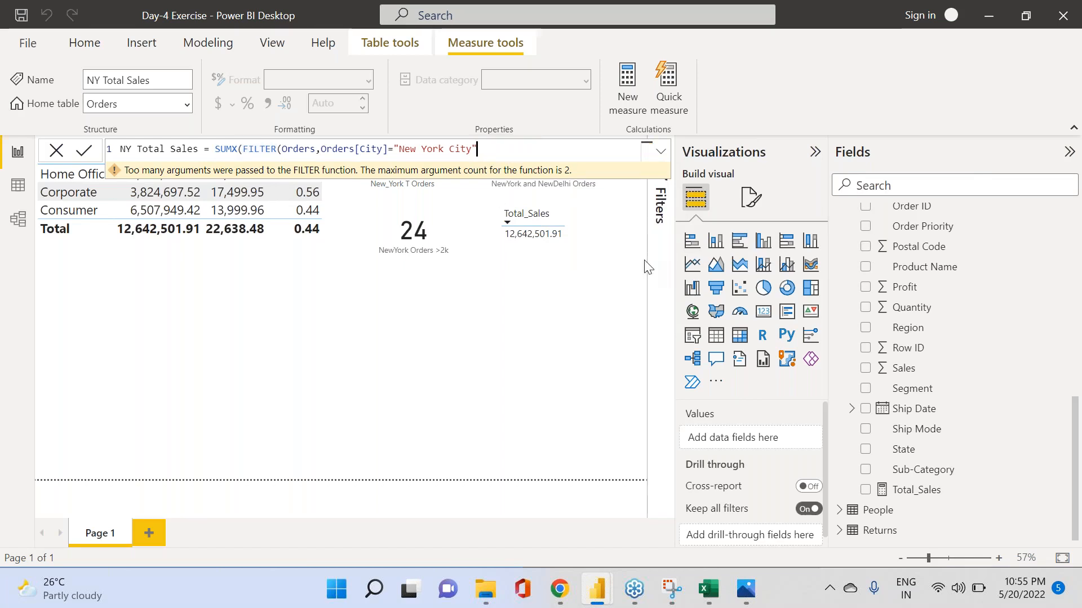
text())
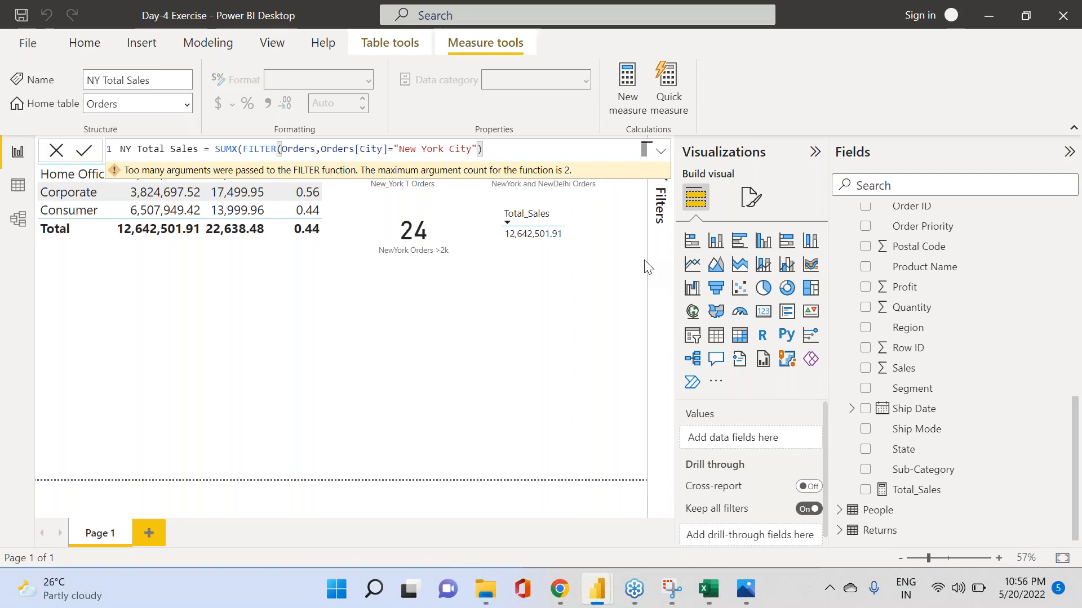
text(,)
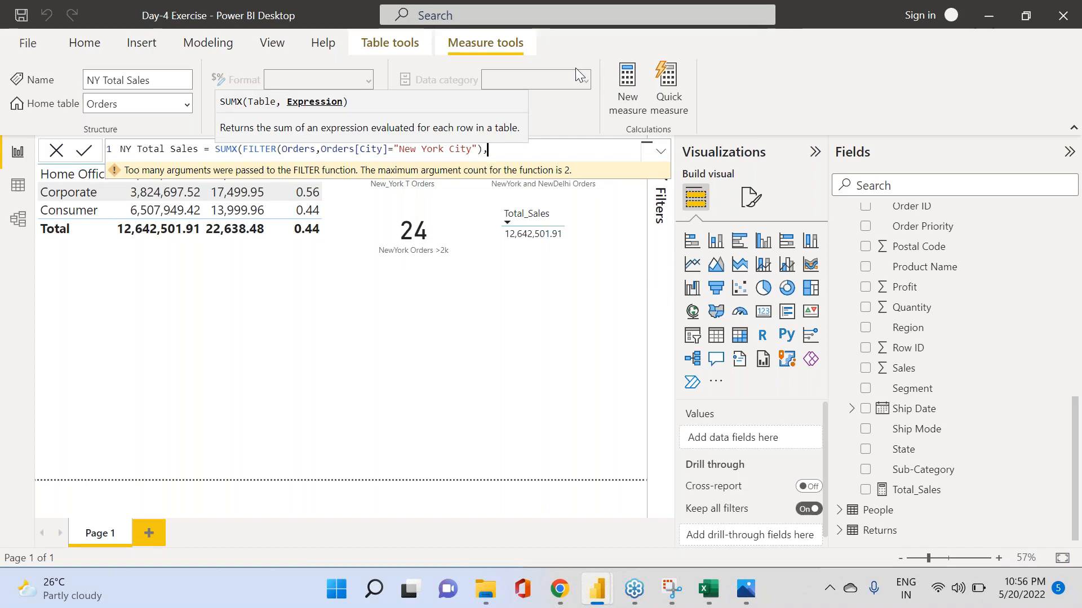
Enter Orders[Sales] as the SUMX expression and close the NY Total Sales formula's outer parenthesis.
text(Order)
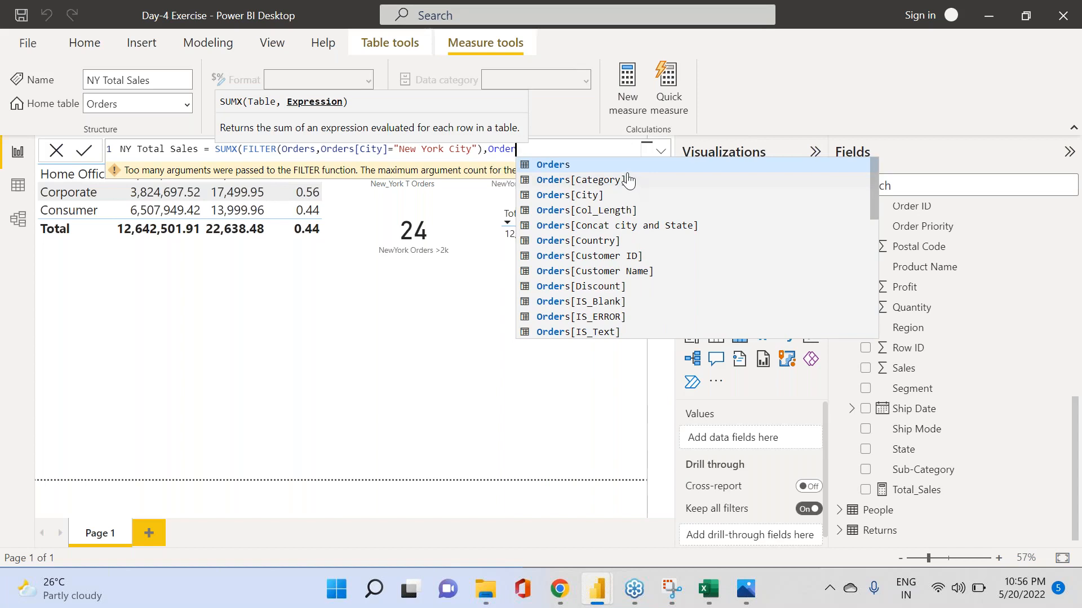
key(BackSpace)
key(BackSpace)
key(BackSpace)
key(BackSpace)
key(BackSpace)
text(Sale)
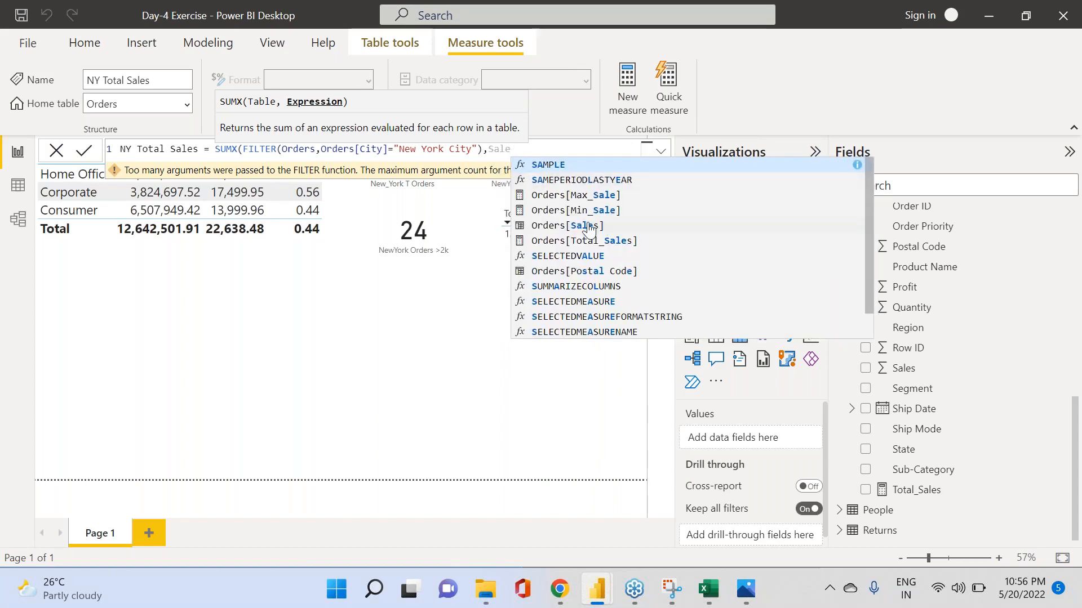
click(588, 227)
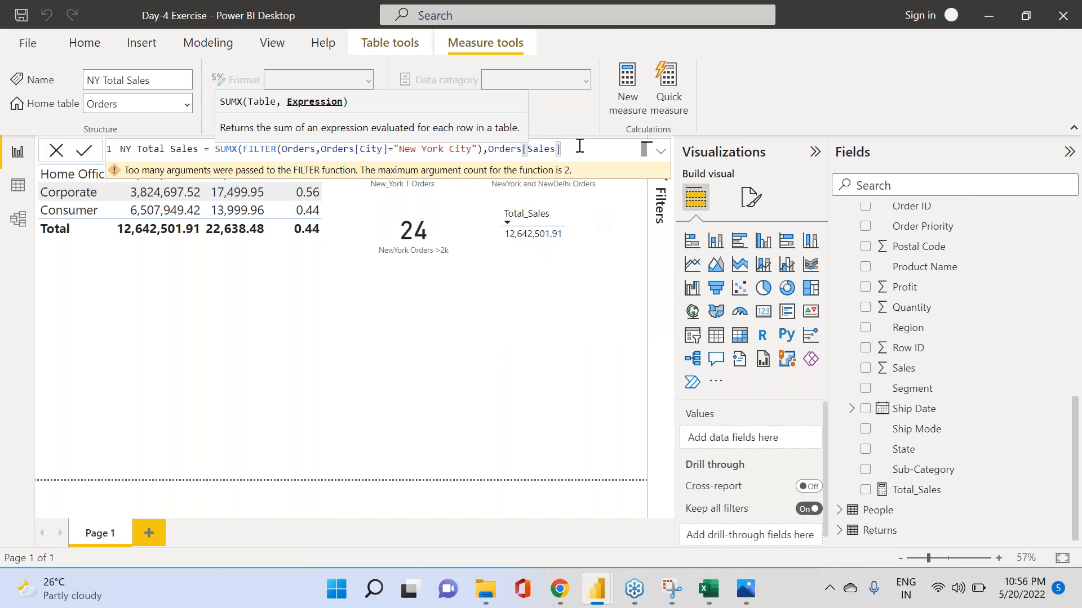
text())
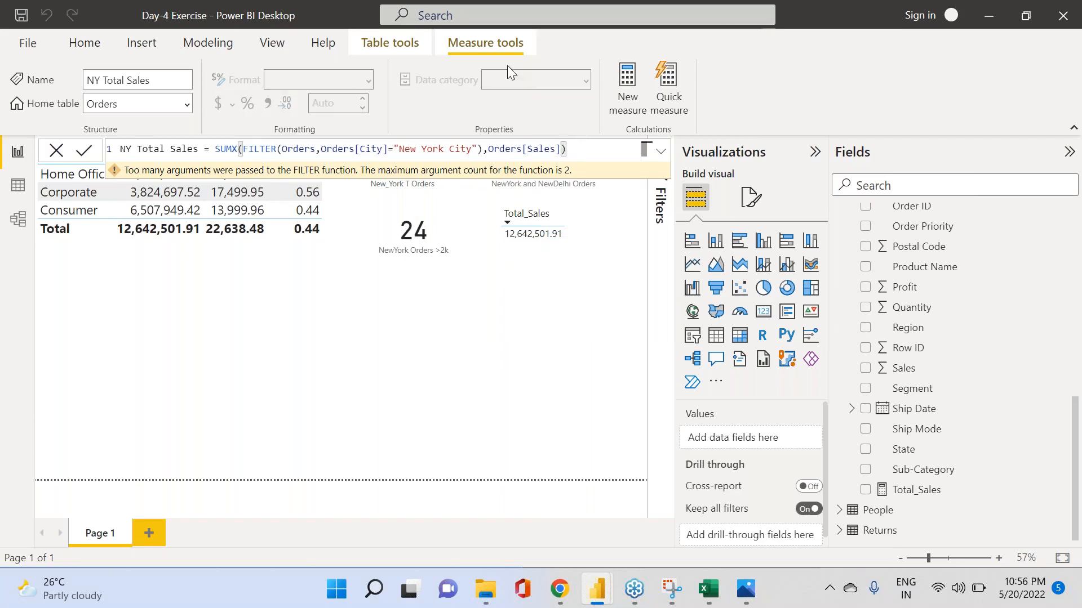
Check the FILTER and SUMX parentheses in the NY Total Sales formula and commit the measure.
click(275, 148)
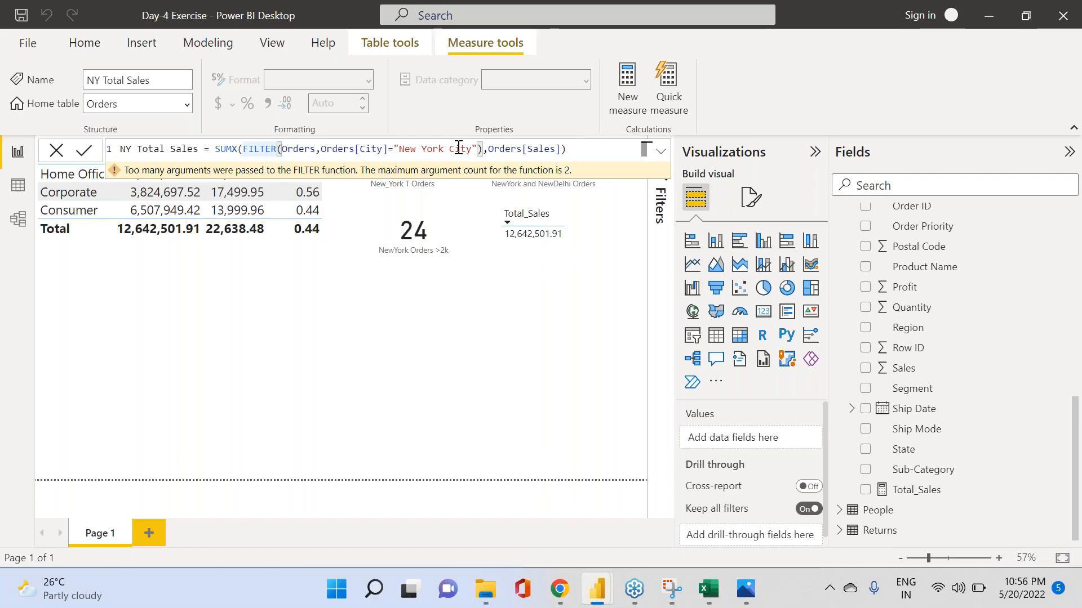
click(481, 150)
click(577, 148)
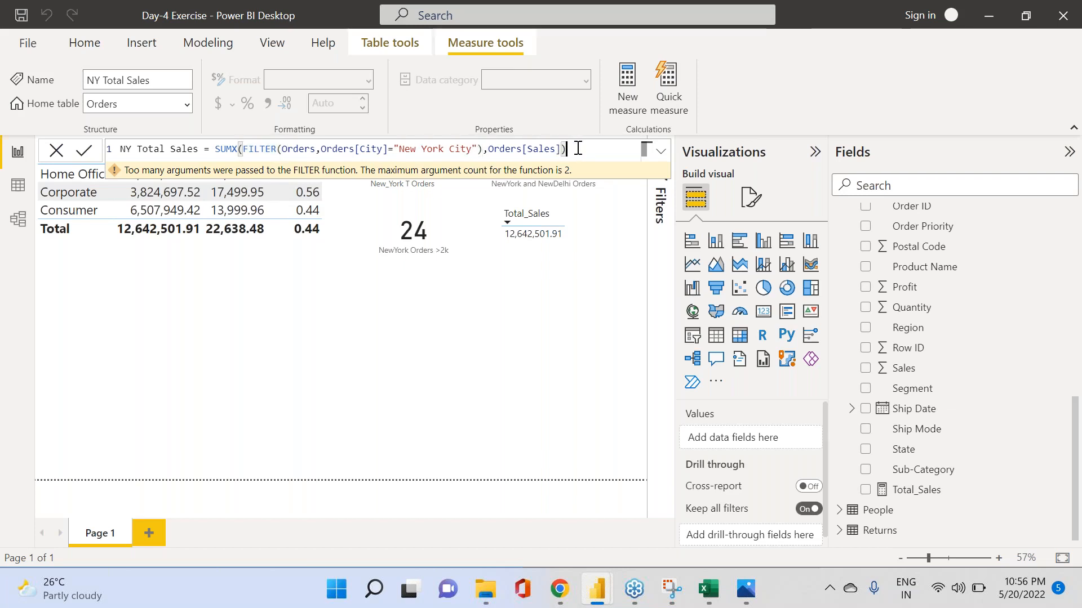
click(87, 155)
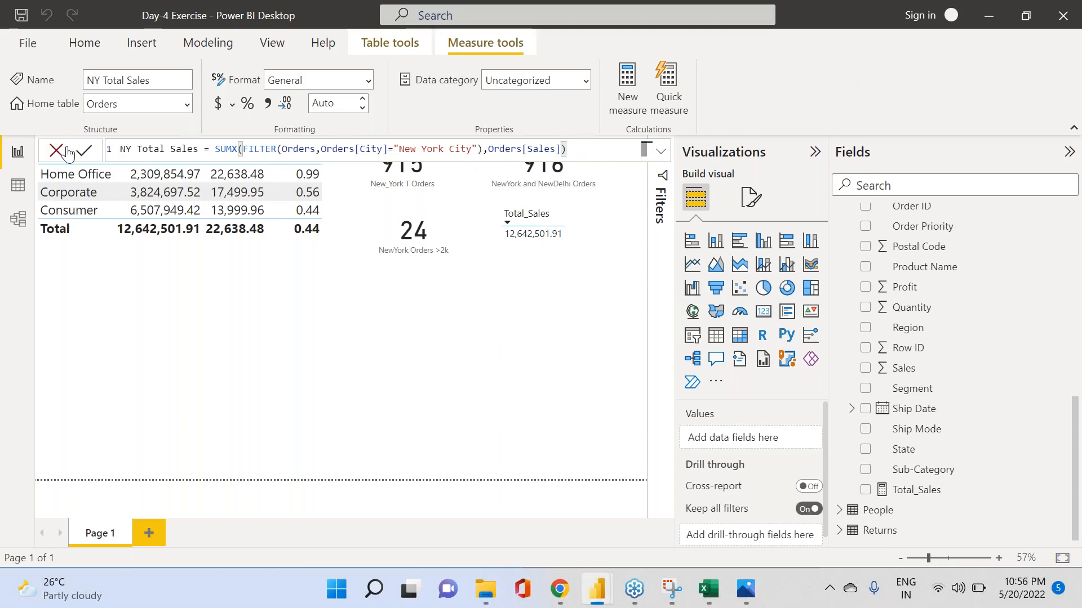
Show the Orders table data and select the NewYork Orders >2k measure, followed by the NY Total Sales measure.
click(18, 185)
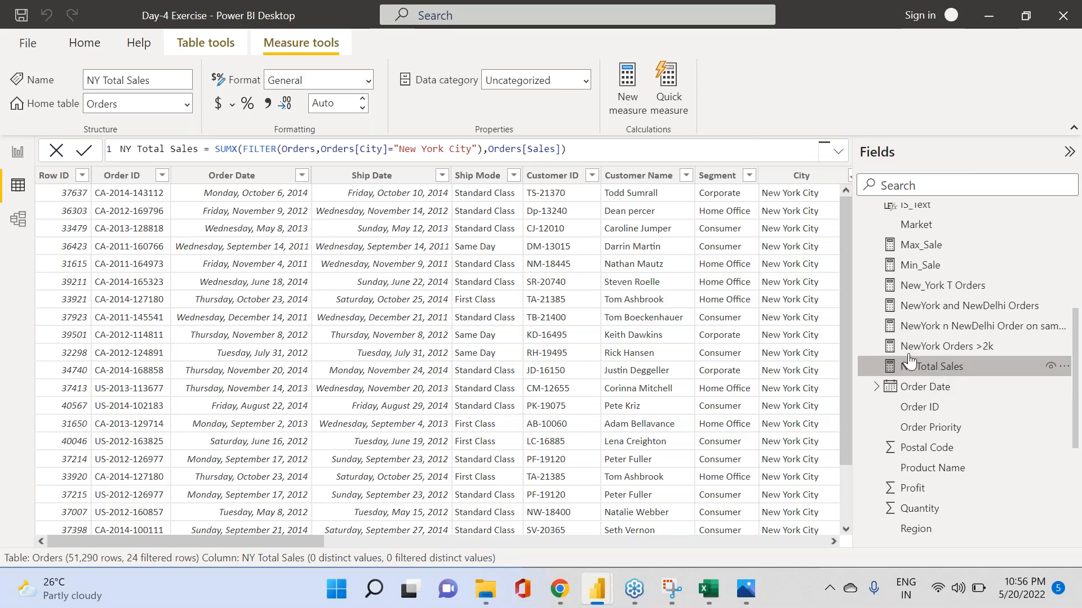
click(949, 347)
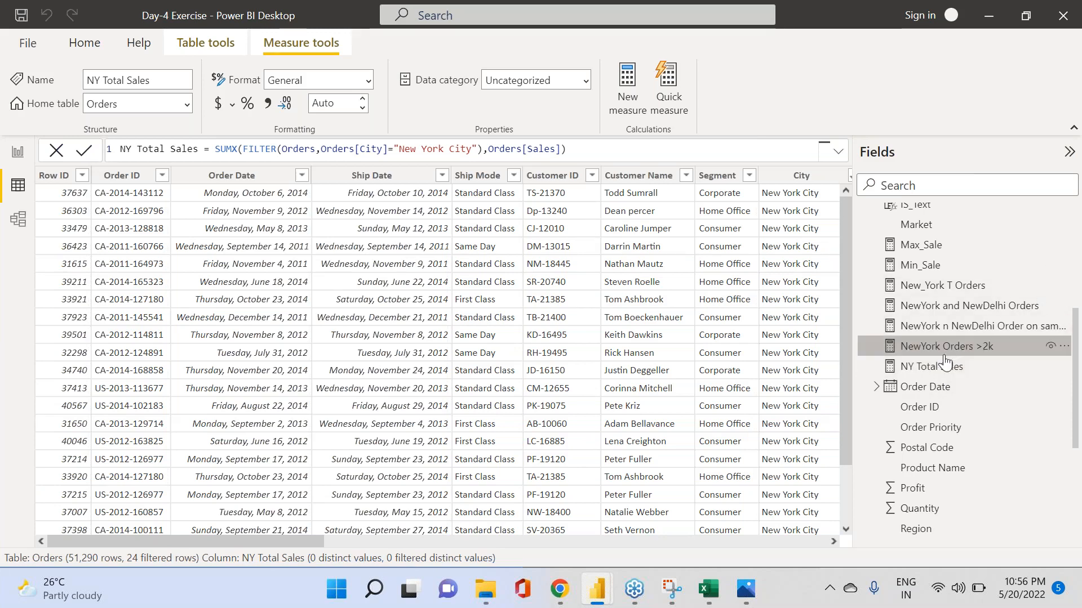
click(938, 368)
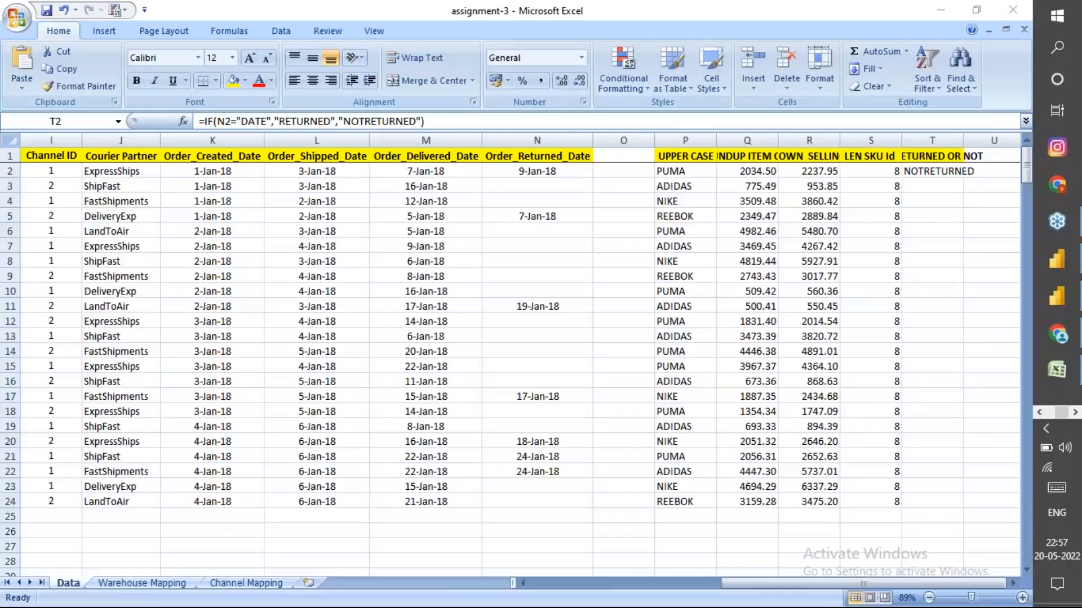
In the assignment-3 Excel workbook, examine the IF-RETURNED OR NOT header in T1 and the IF formula in T2.
click(935, 169)
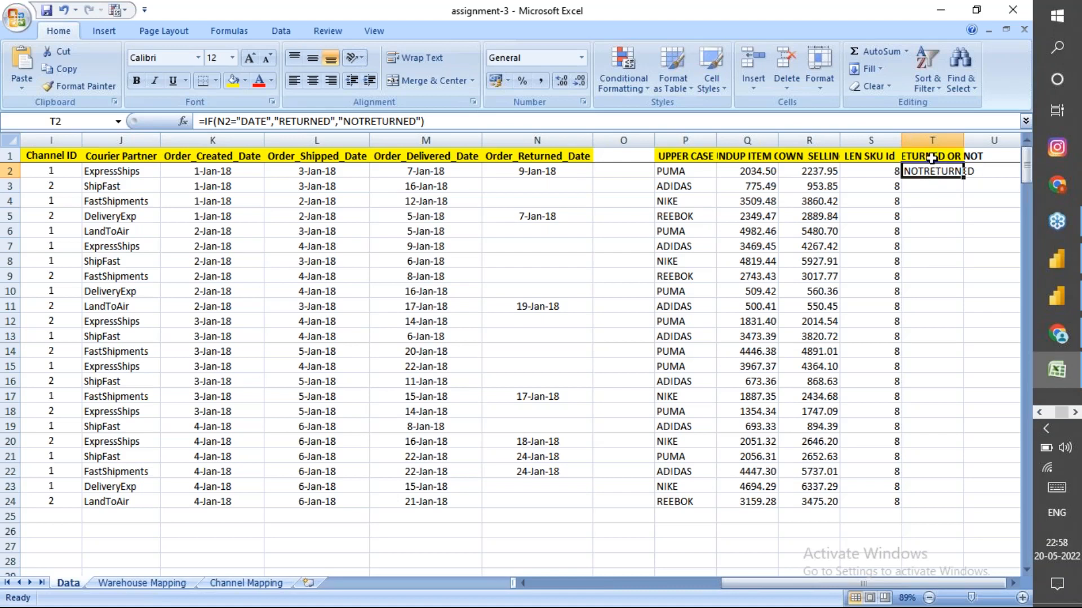
click(931, 158)
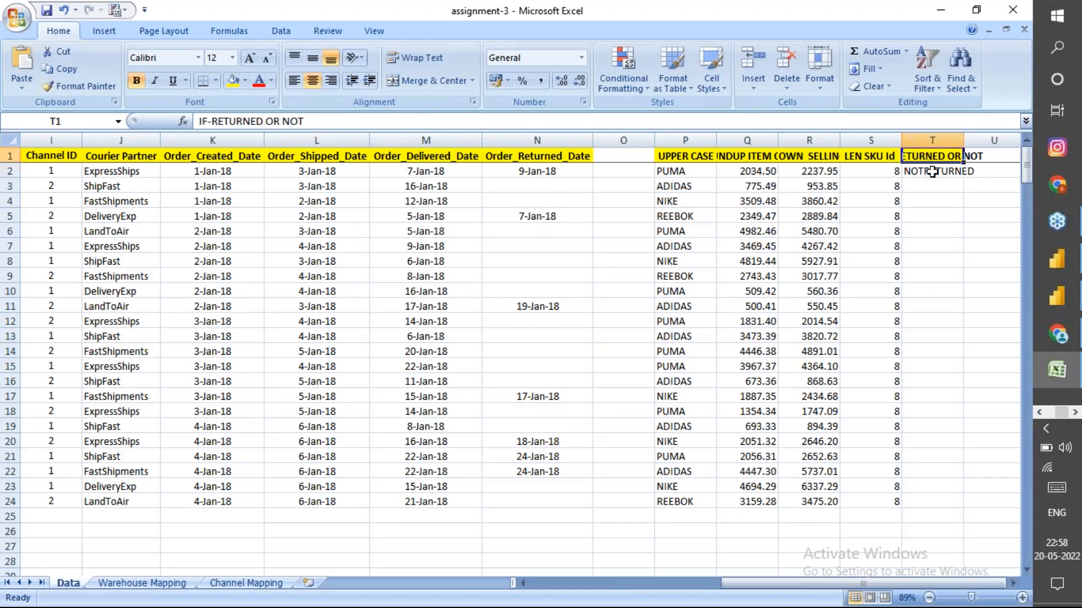
click(932, 172)
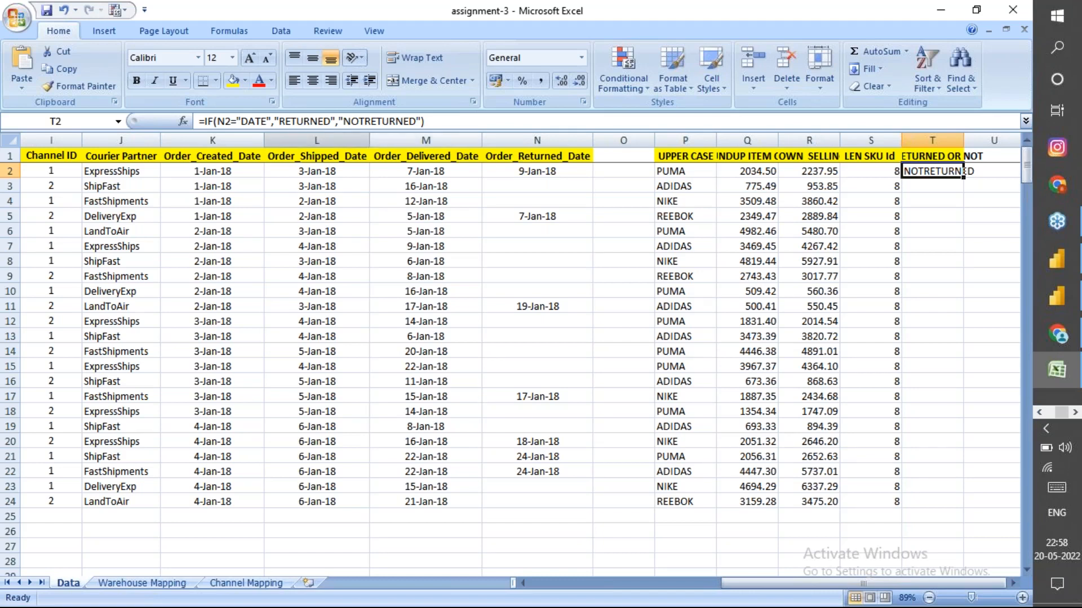
Try replacing the IF function and its N2="DATE" test in T2's formula with the start of an ISBLANK function.
click(269, 121)
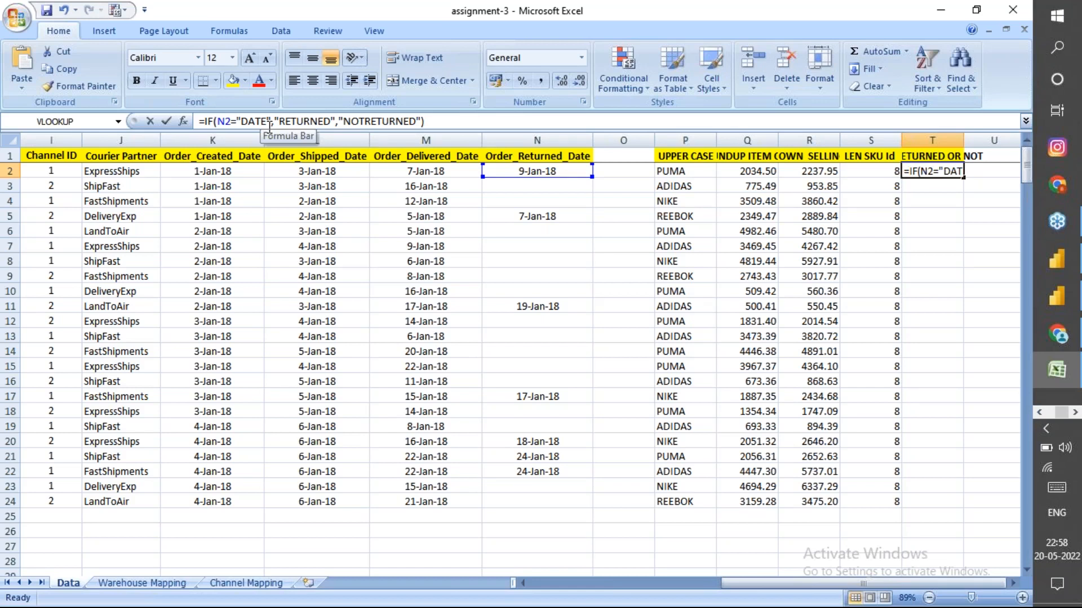
click(268, 123)
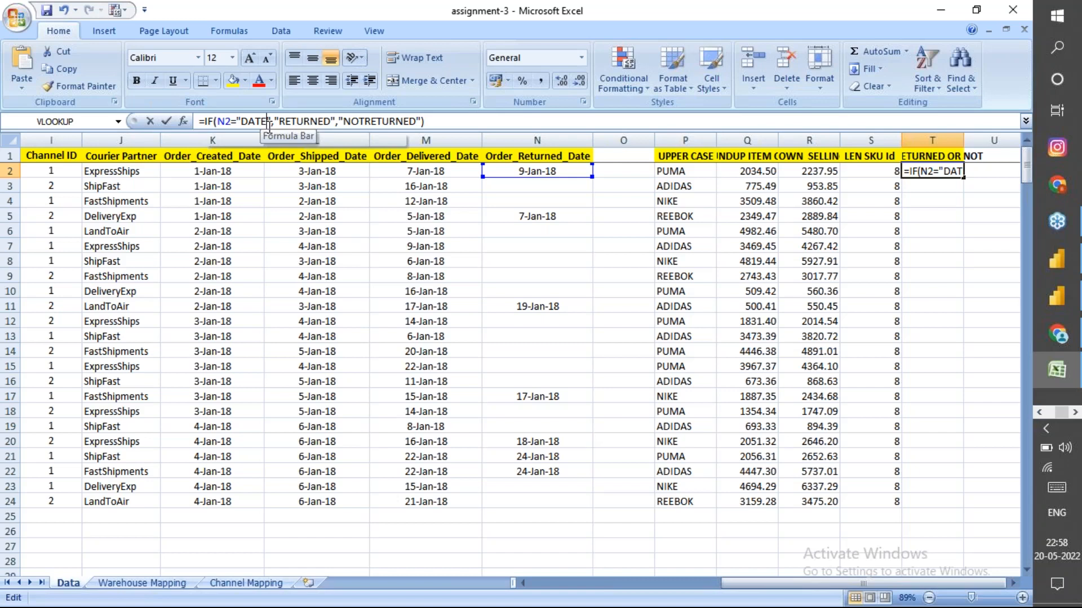
text(")
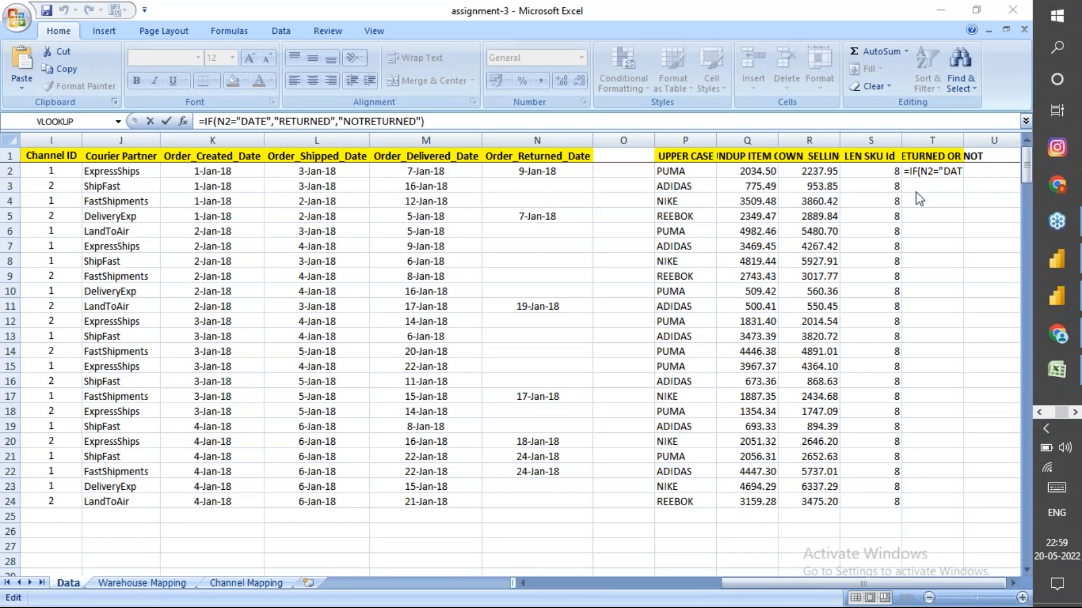
click(276, 122)
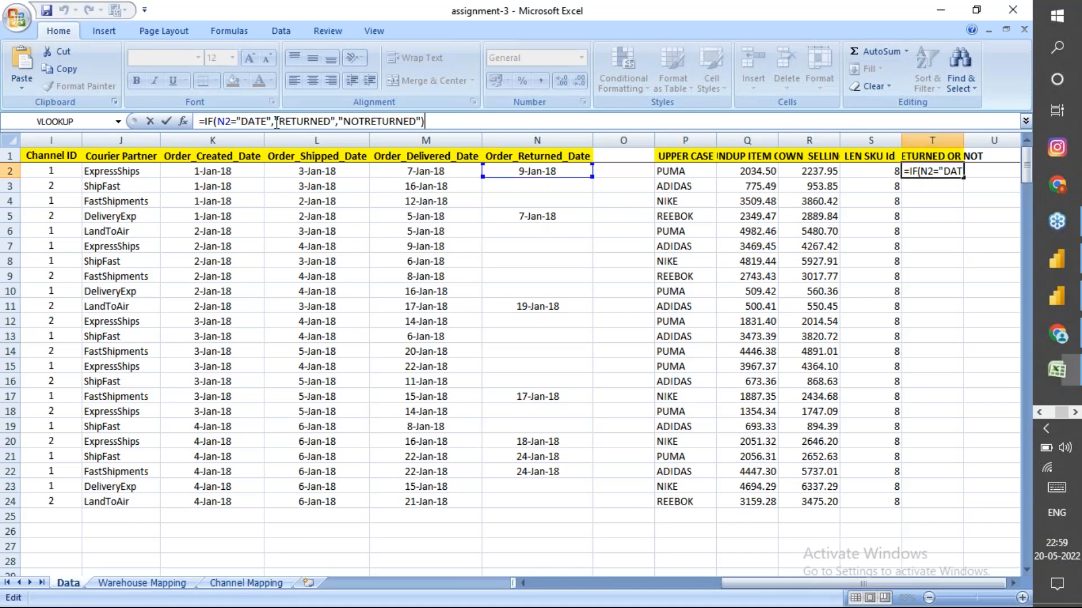
click(274, 121)
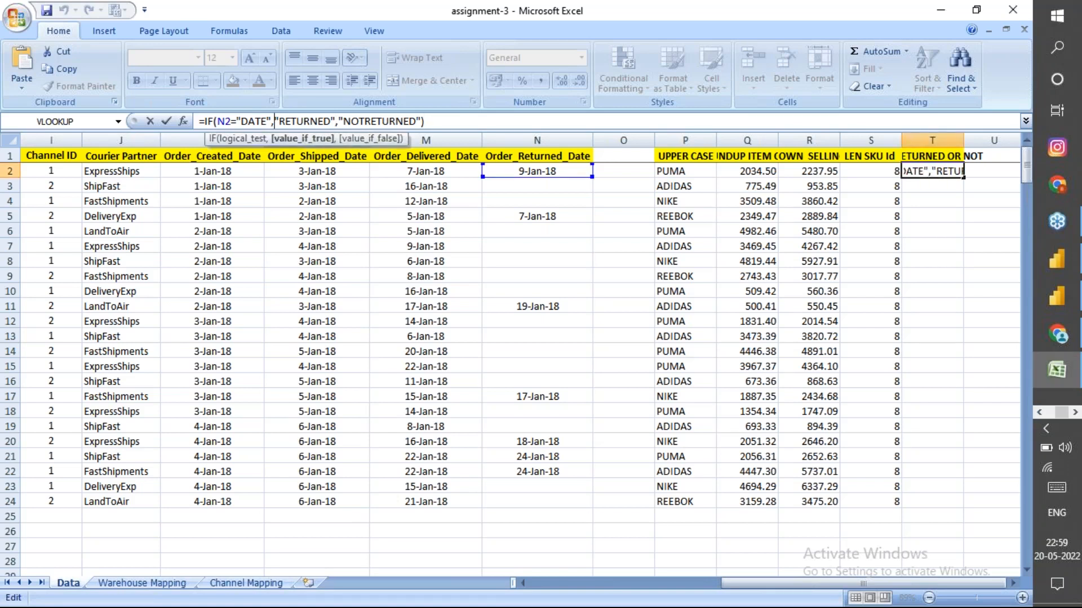
key(Left)
key(BackSpace)
key(BackSpace)
key(BackSpace)
key(BackSpace)
key(BackSpace)
key(BackSpace)
key(BackSpace)
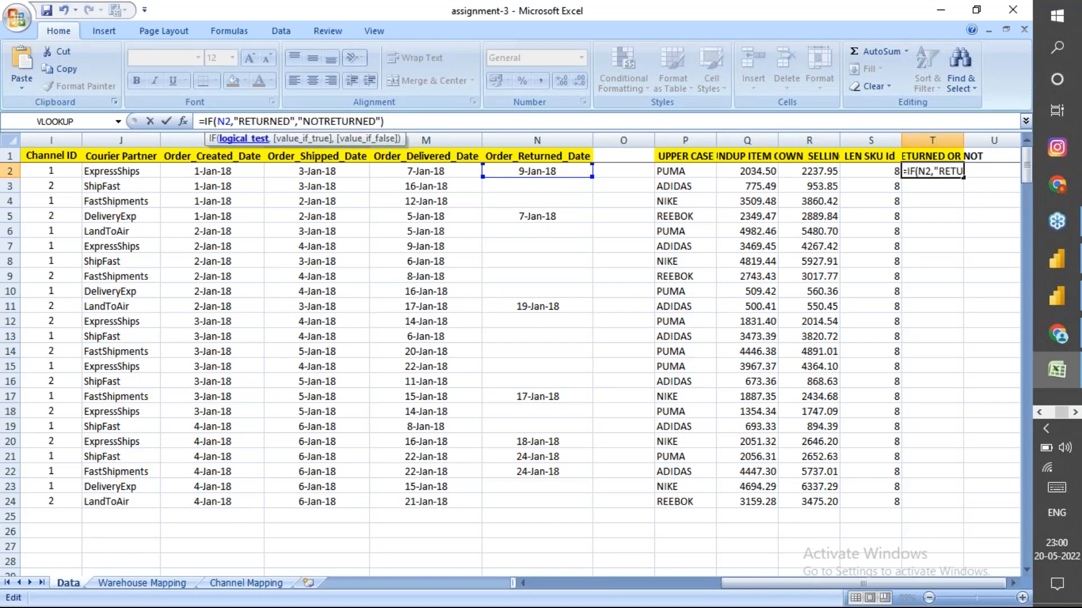
key(BackSpace)
key(BackSpace)
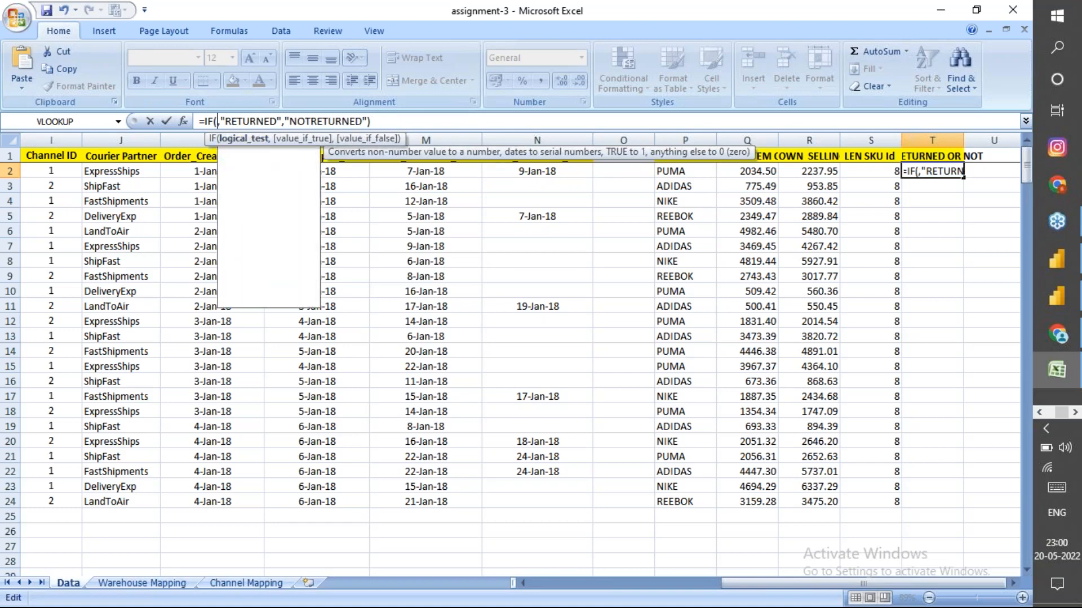
key(BackSpace)
key(BackSpace)
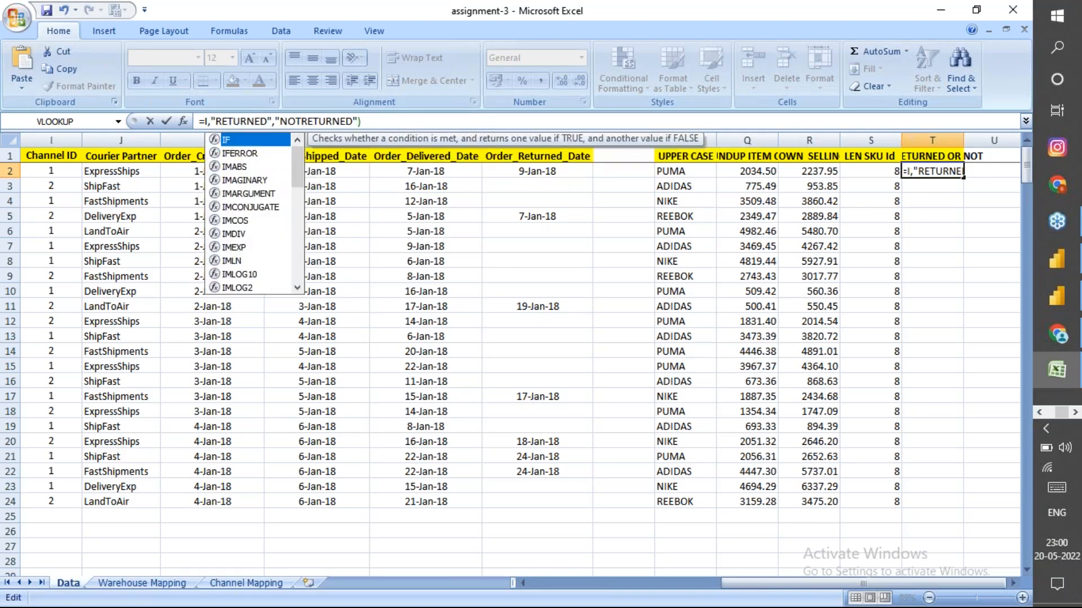
key(BackSpace)
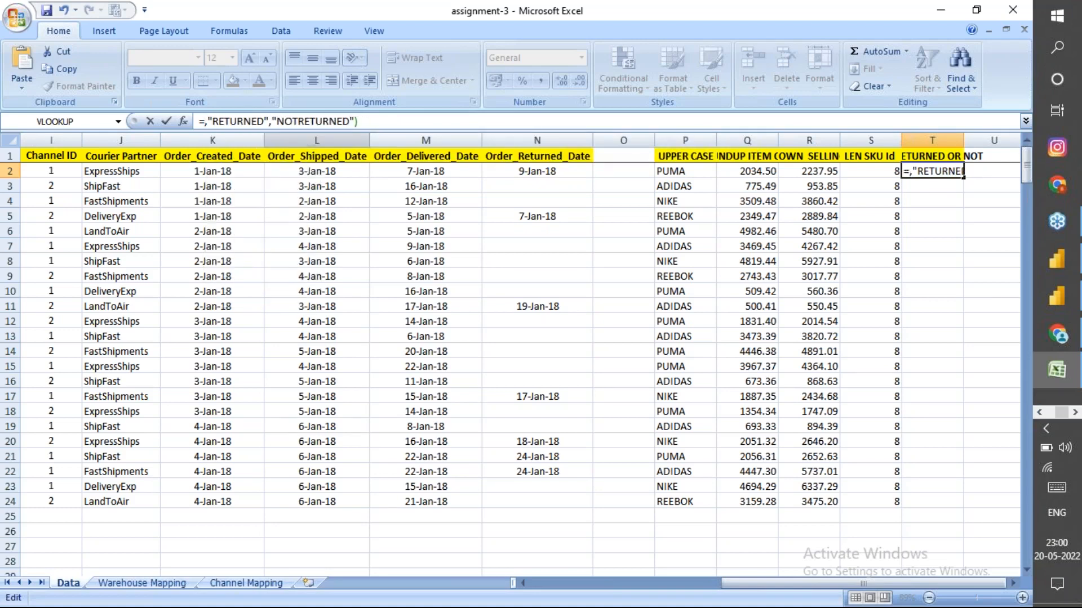
text(ISBLANK()
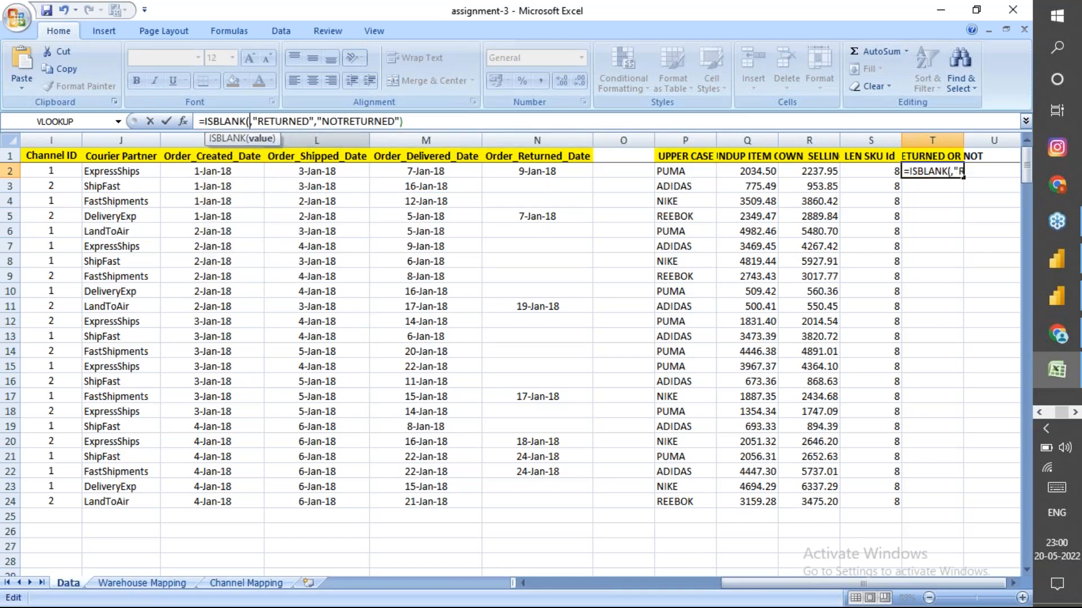
Delete the remaining "RETURNED" and "NOTRETURNED" arguments from T2's formula and leave the cell edit.
click(414, 117)
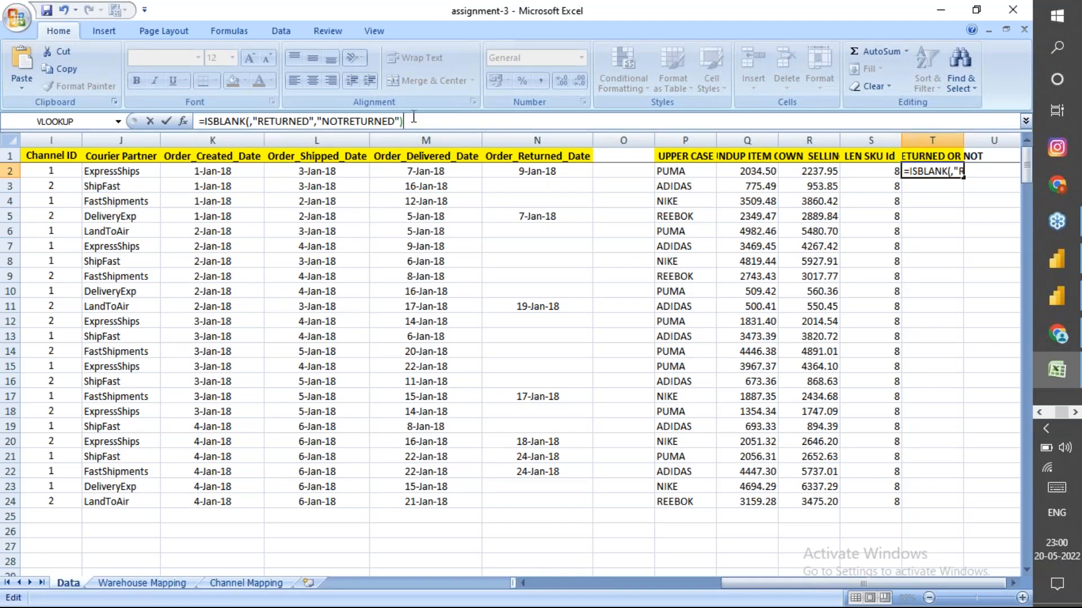
key(BackSpace)
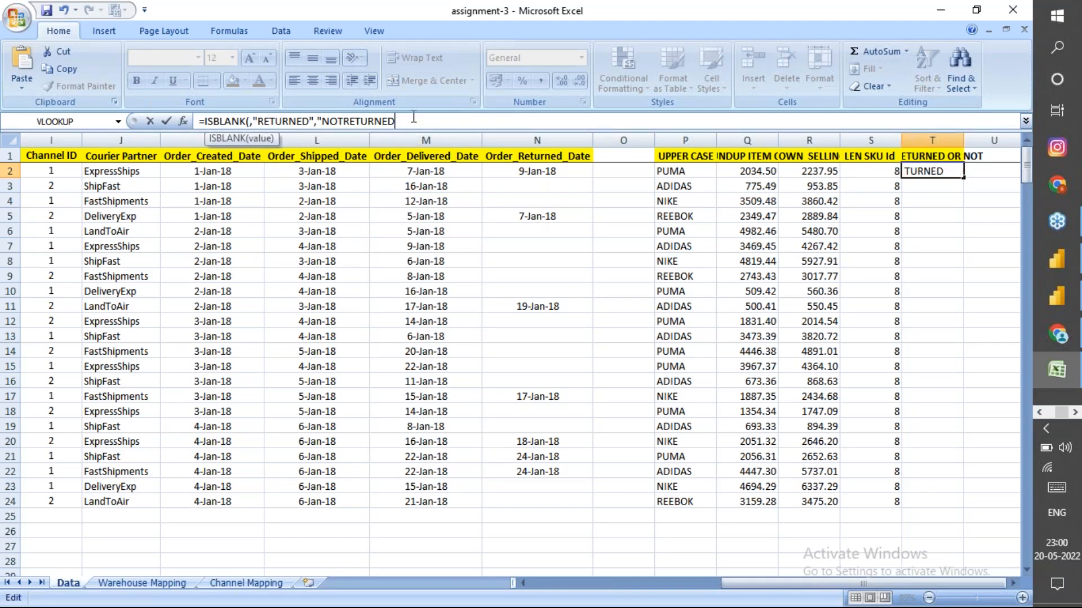
key(BackSpace)
key(BackSpace)
key(BackSpace)
key(BackSpace)
key(BackSpace)
key(BackSpace)
key(BackSpace)
key(BackSpace)
key(BackSpace)
key(BackSpace)
key(BackSpace)
key(BackSpace)
key(BackSpace)
key(BackSpace)
key(BackSpace)
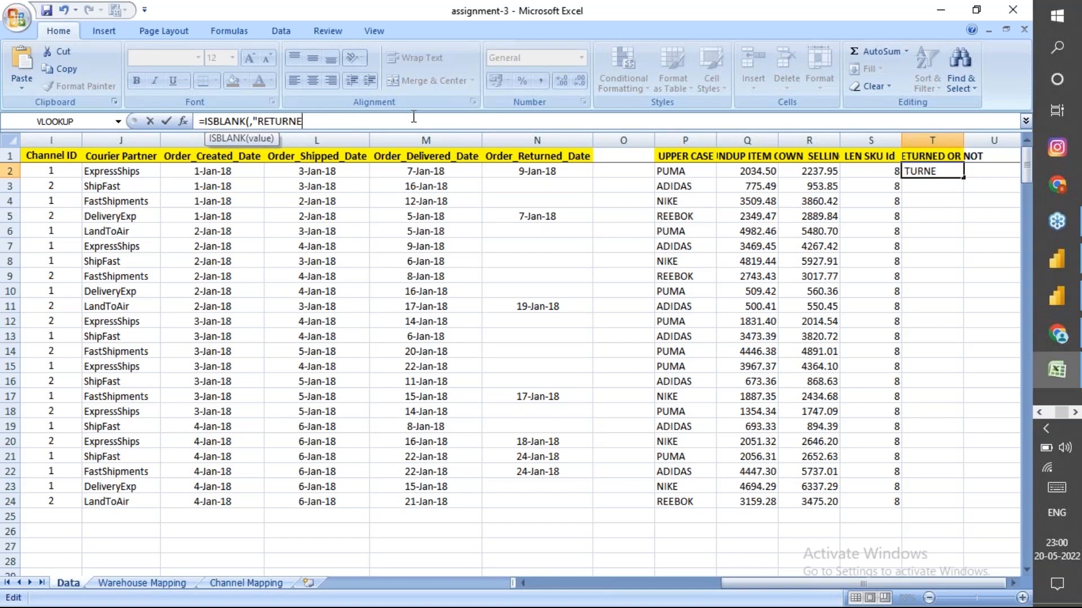
key(BackSpace)
key(BackSpace)
key(BackSpace)
key(BackSpace)
key(Escape)
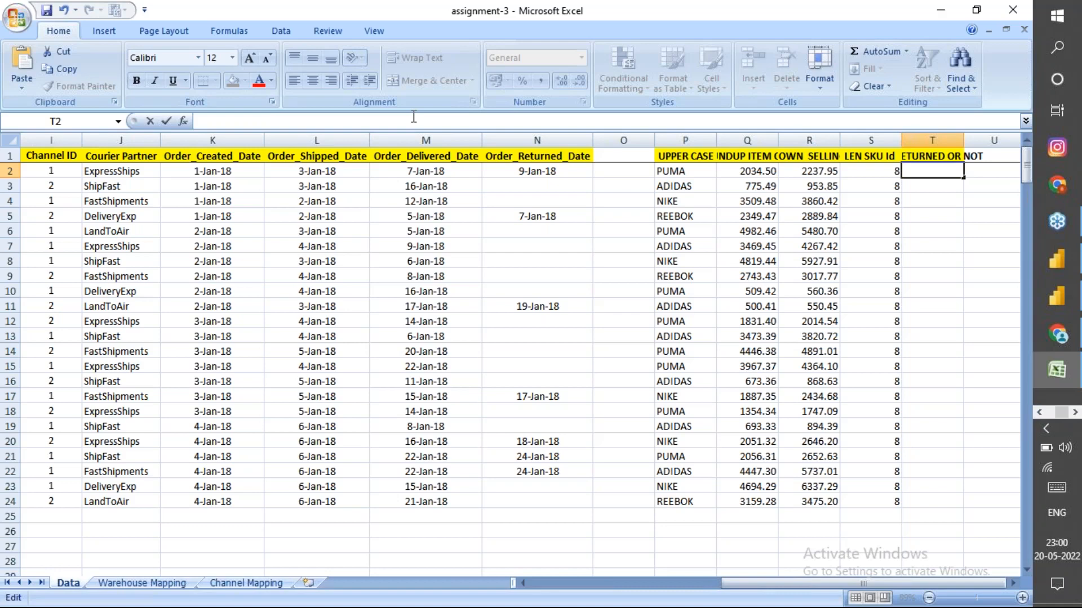
Try entering IF in T2, and undo back to the earlier IF formula with the N2="DATE" test.
text(IF)
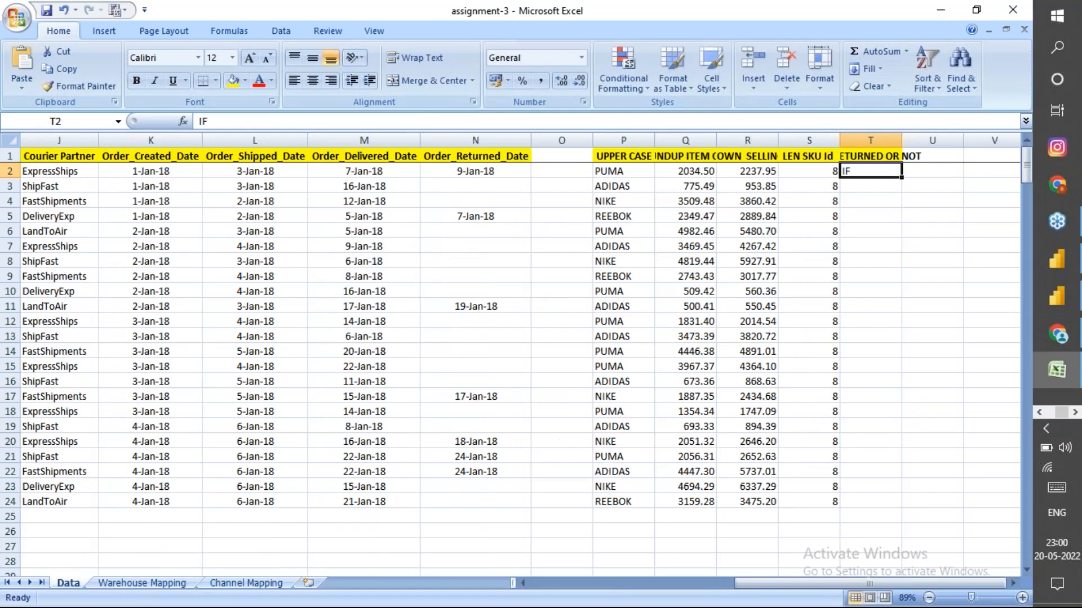
key(BackSpace)
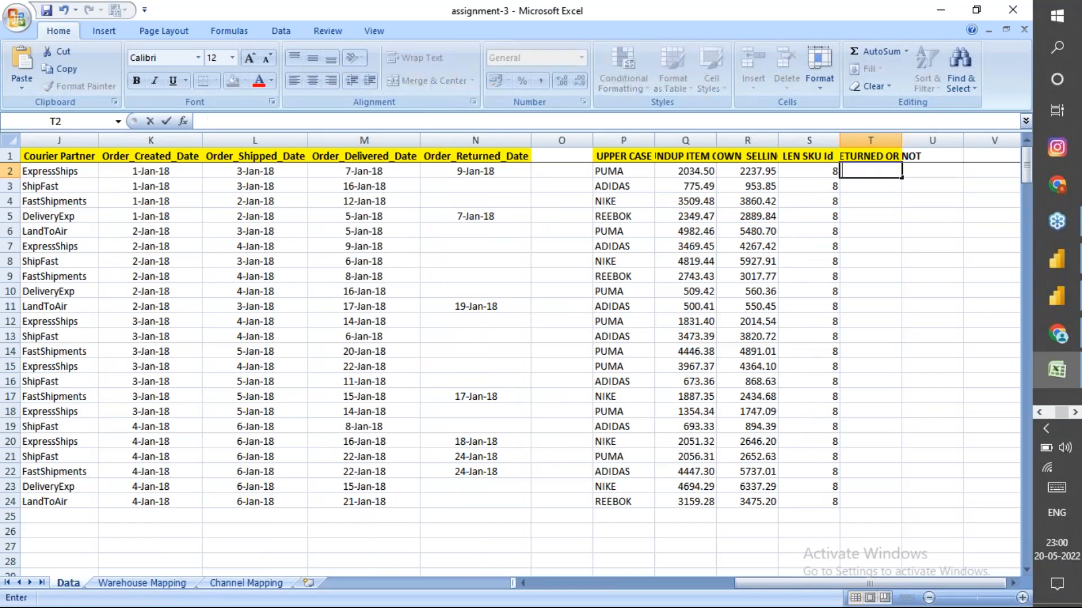
key(Escape)
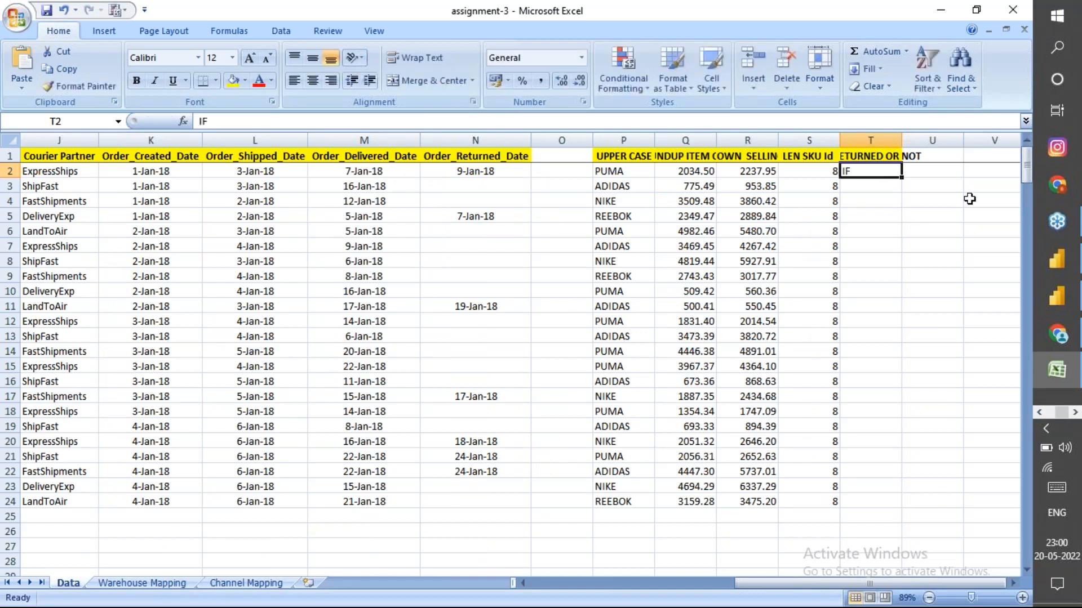
key(ctrl+z)
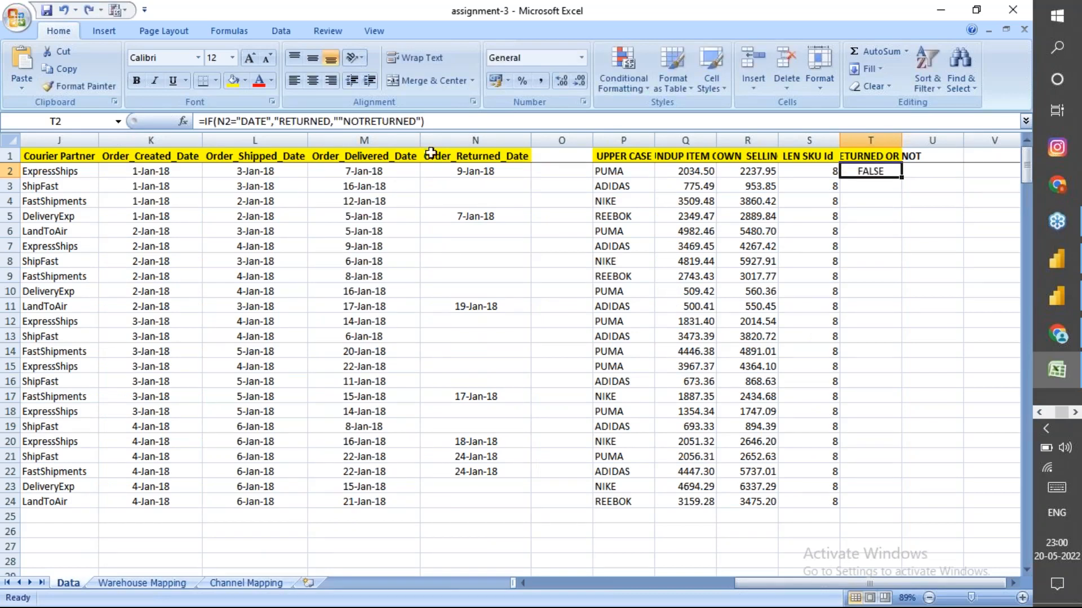
Remove the N2="DATE" logical test from the IF formula in T2.
click(269, 124)
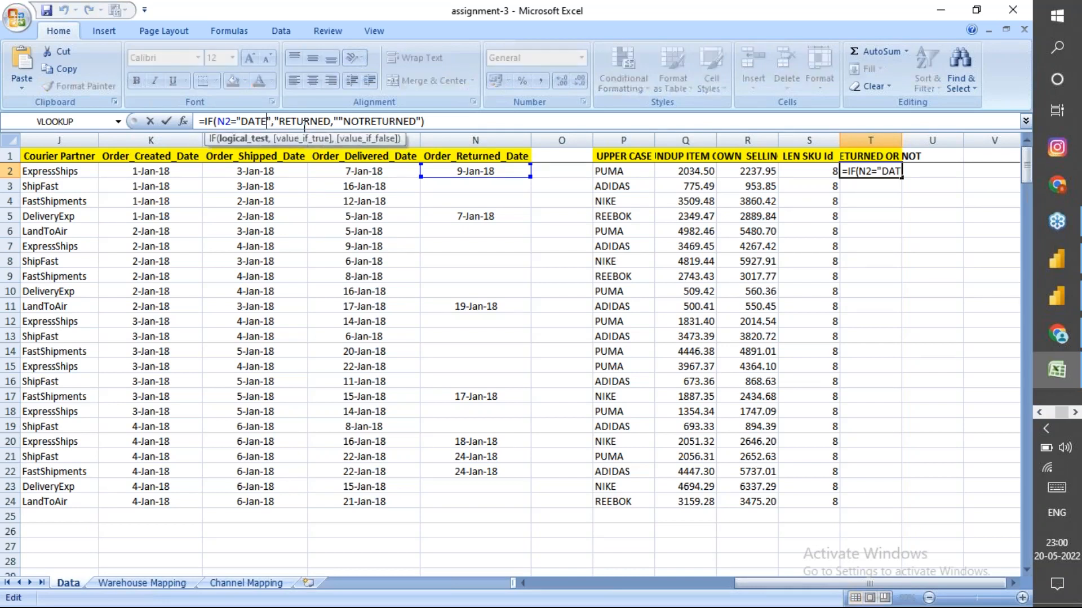
key(Right)
key(BackSpace)
key(BackSpace)
key(BackSpace)
key(BackSpace)
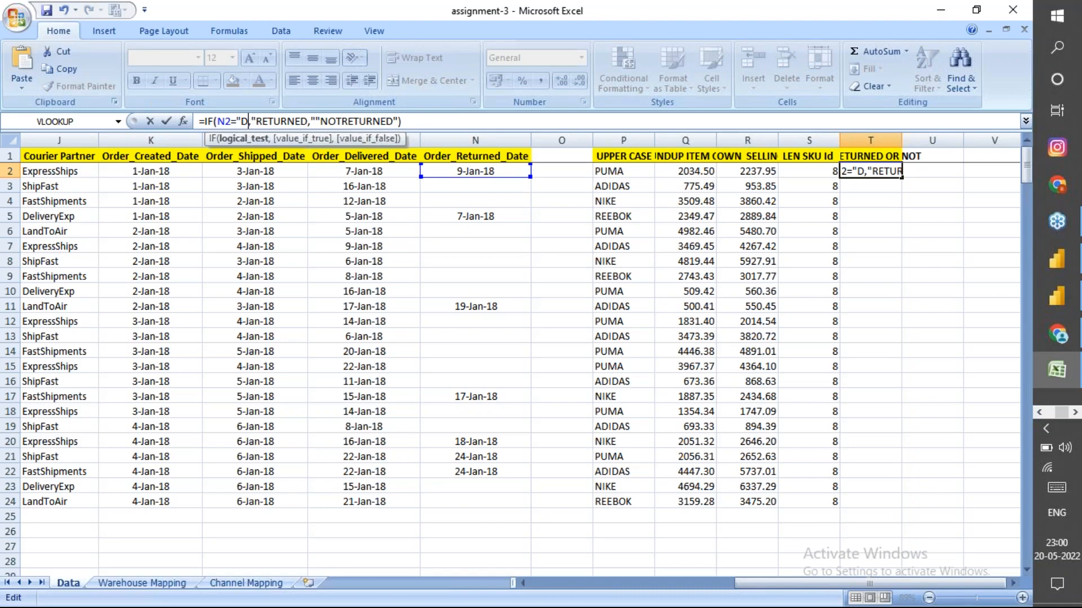
key(BackSpace)
key(BackSpace)
key(BackSpace)
key(BackSpace)
key(BackSpace)
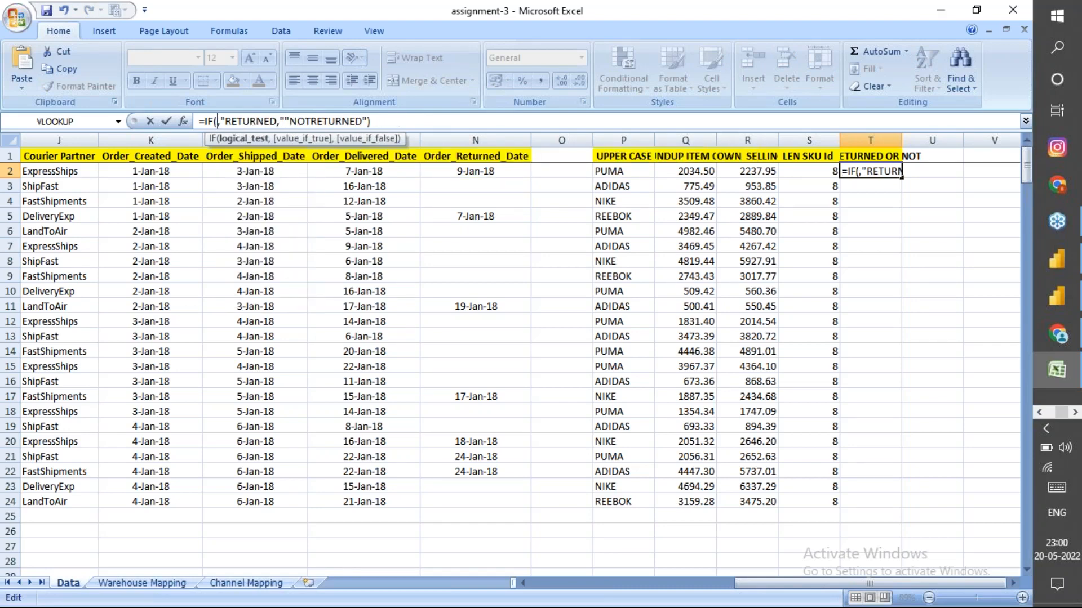
Remove the leftover leading comma and insert ISBLANK with N2 as its value in T2's IF logical test.
key(Right)
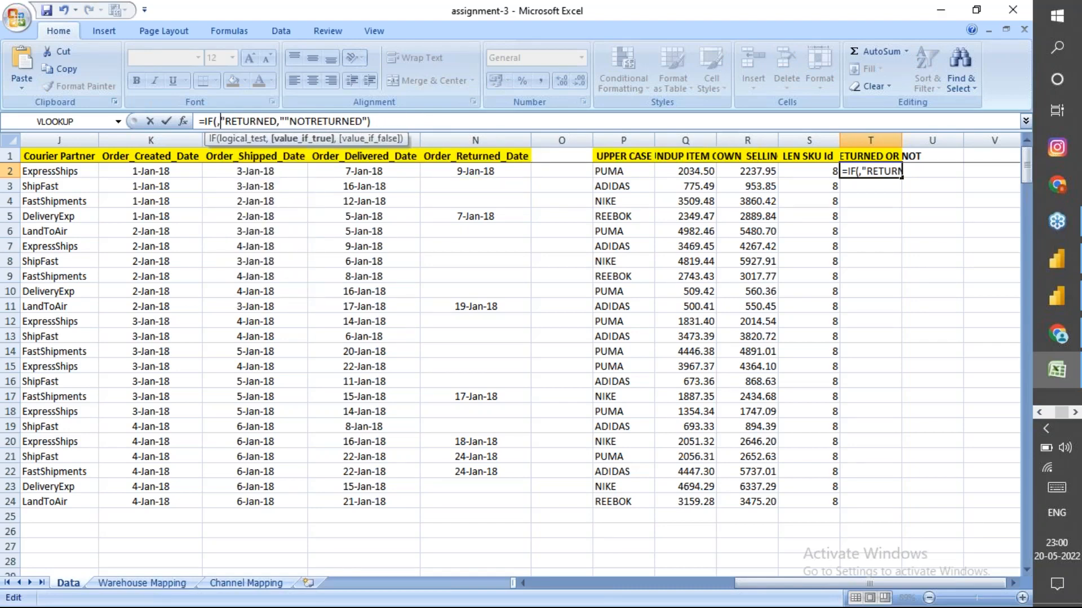
key(BackSpace)
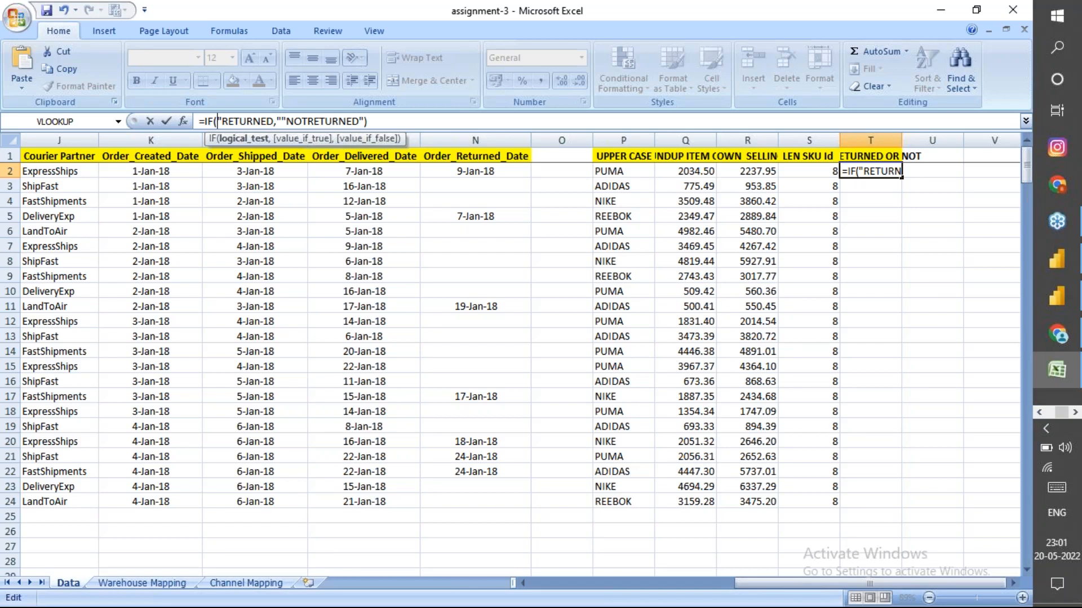
text(IS)
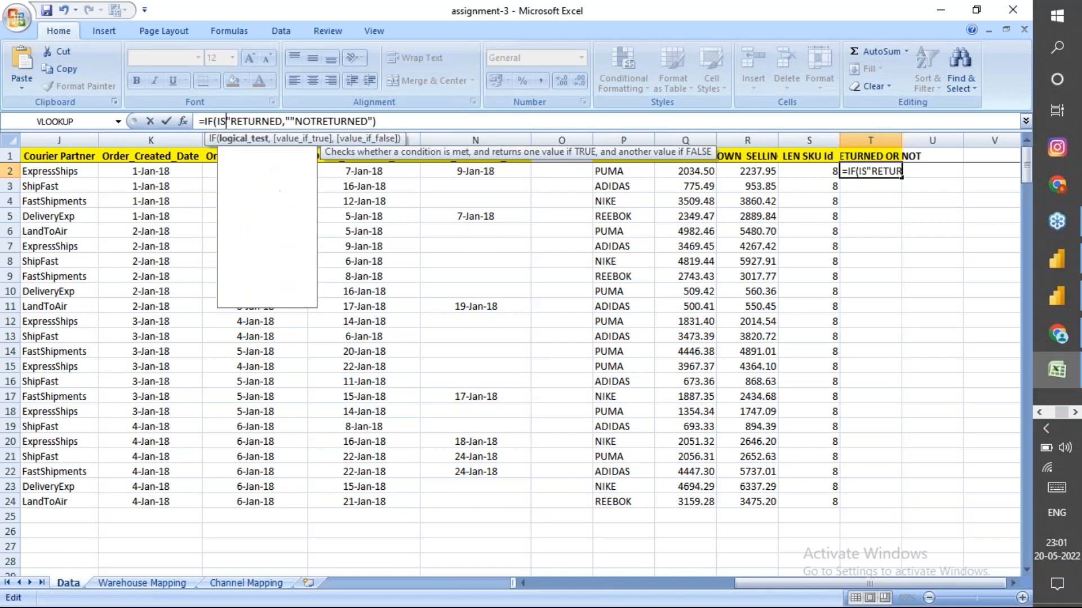
key(Tab)
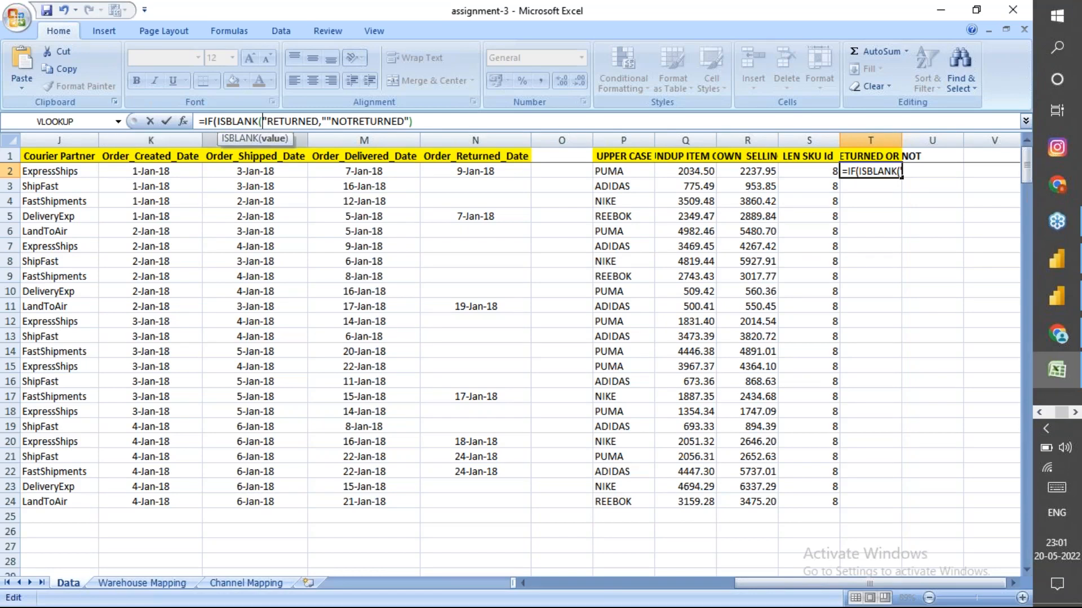
click(457, 172)
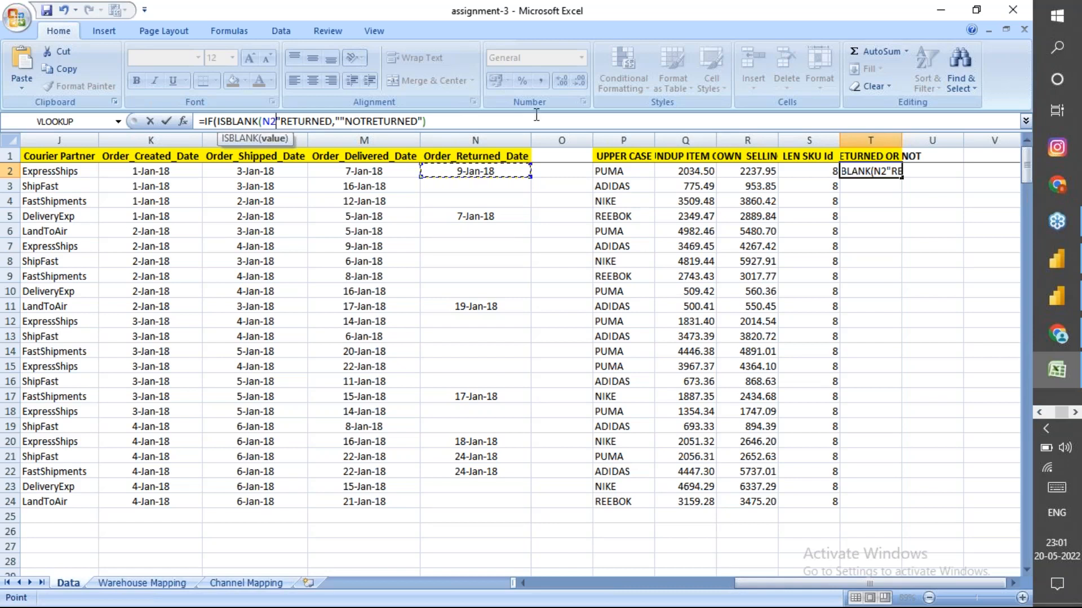
click(492, 116)
text())
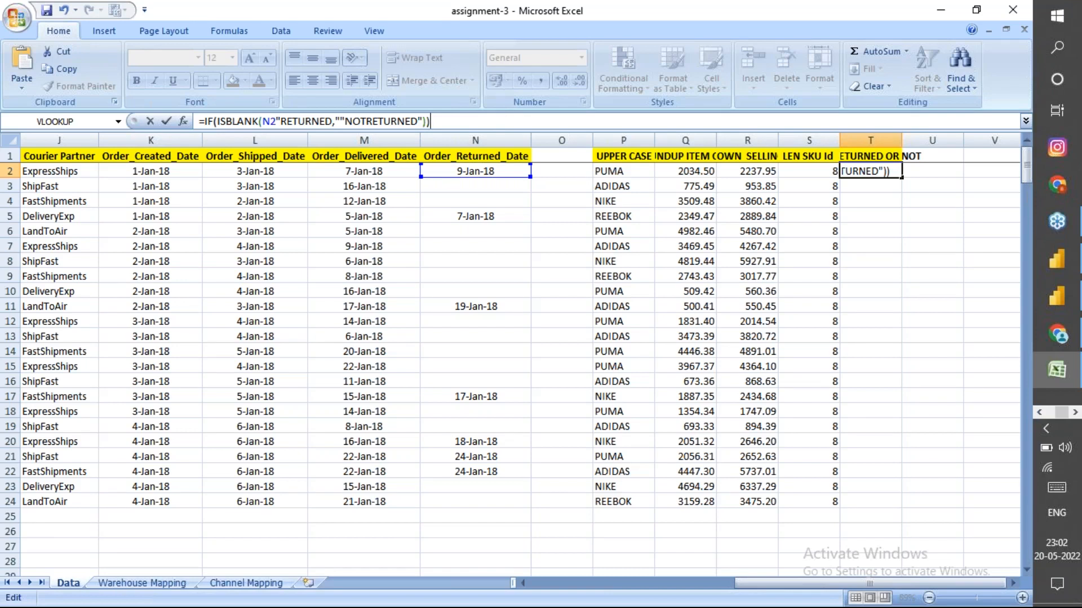
key(BackSpace)
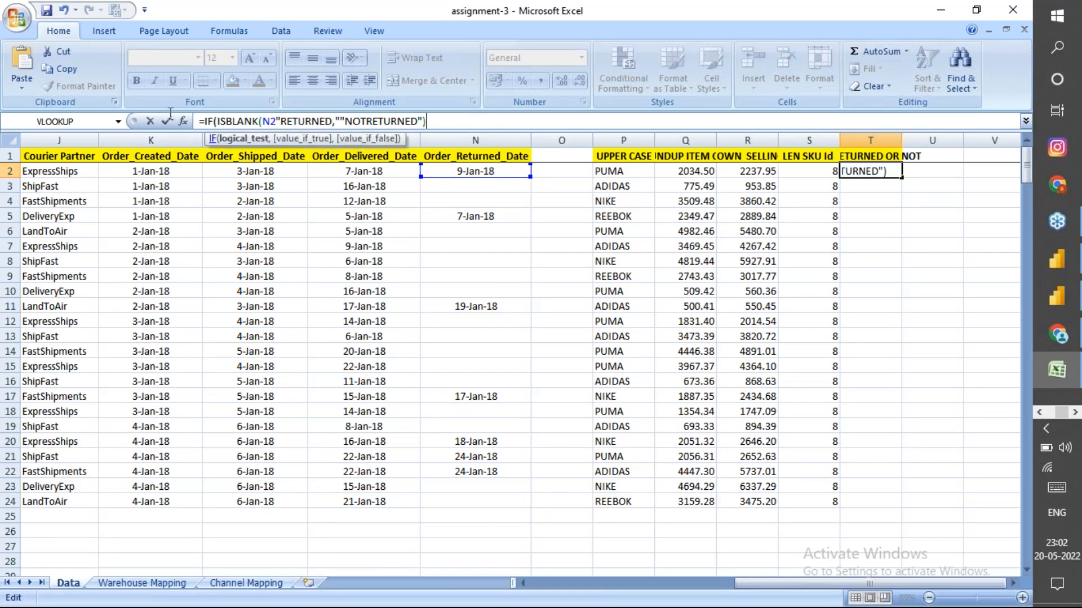
Close the ISBLANK parenthesis after N2 and add a comma before the value_if_true argument.
click(276, 121)
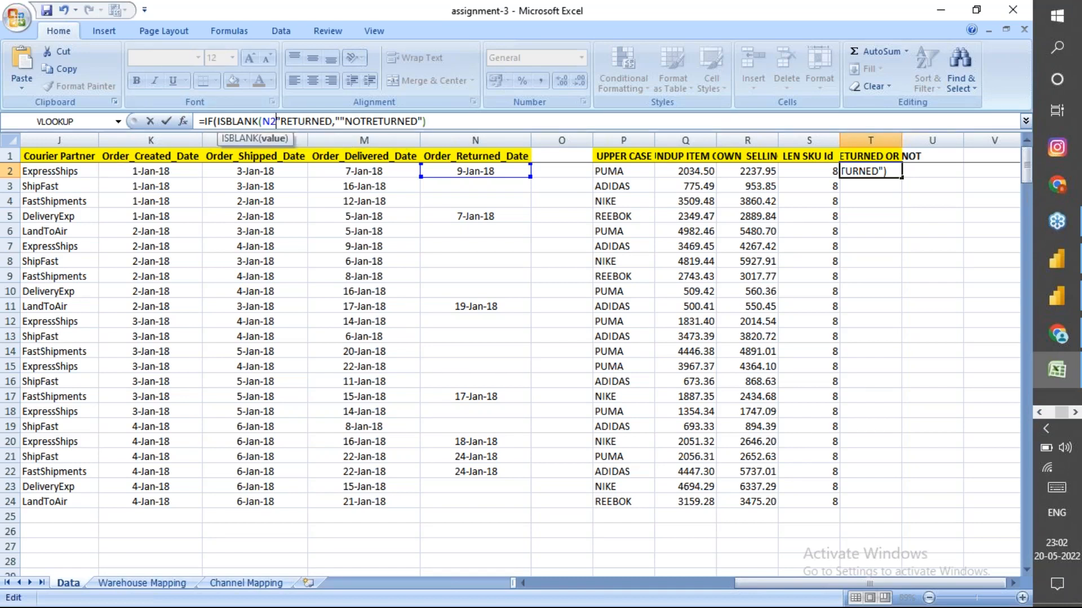
text())
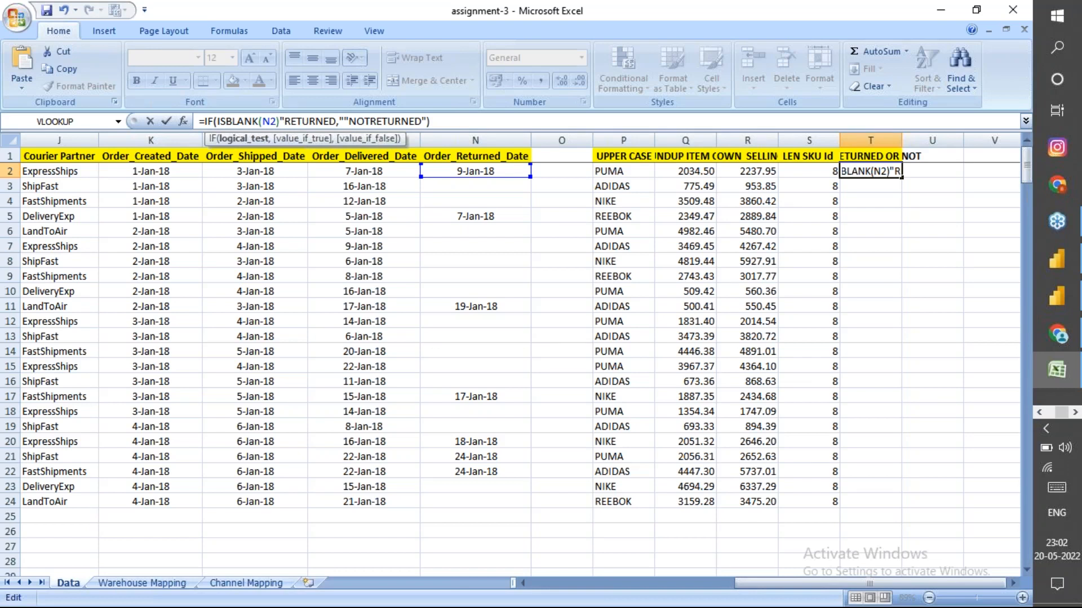
key(BackSpace)
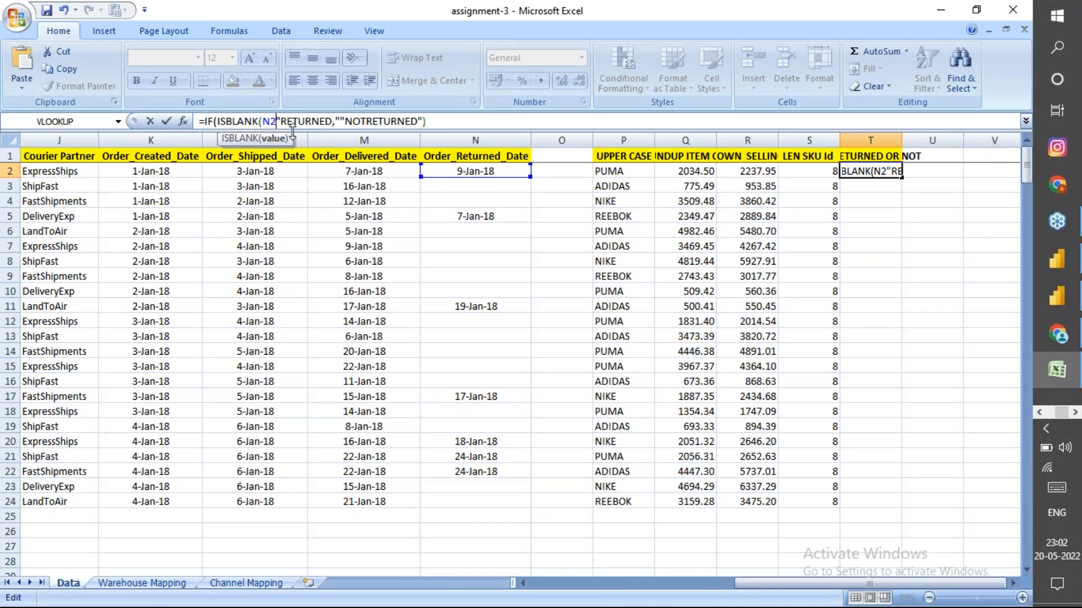
text())
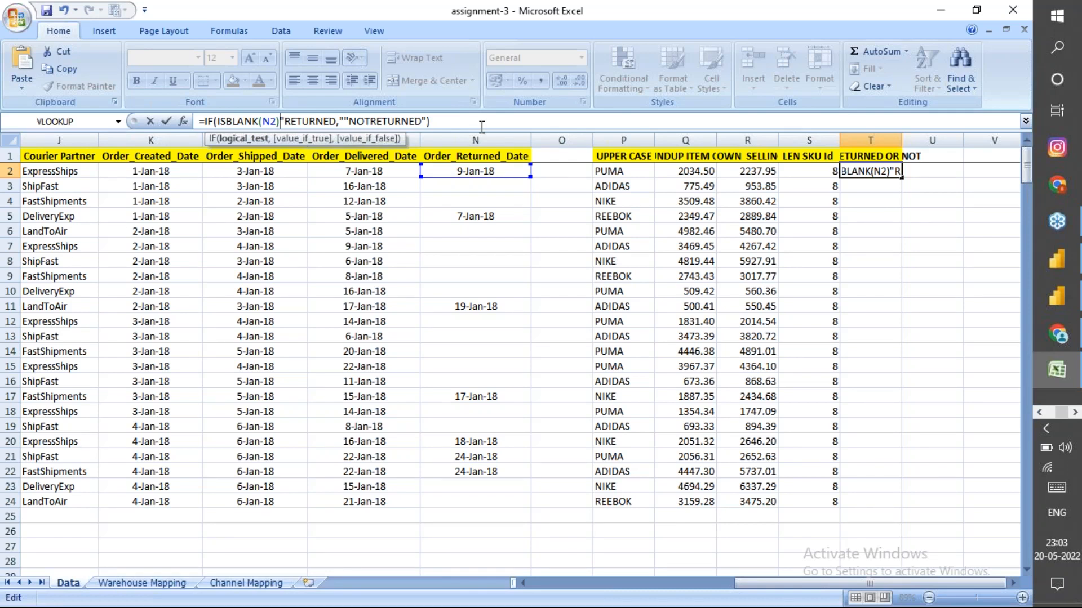
text(,)
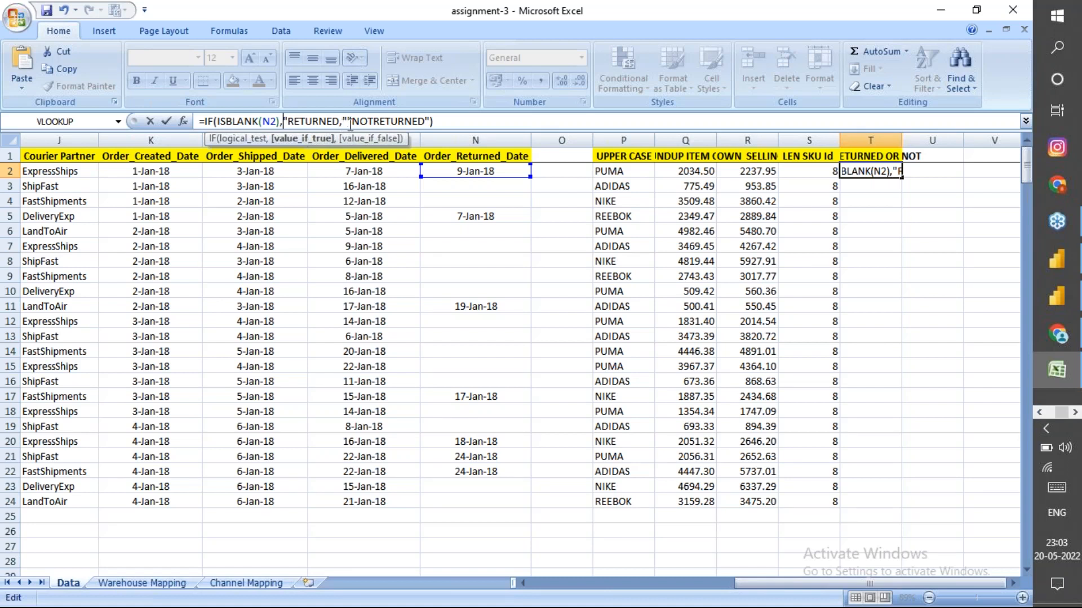
Delete the misquoted RETURNED text so that "NOTRETURNED" directly follows ISBLANK(N2) as the value_if_true.
key(BackSpace)
key(BackSpace)
key(BackSpace)
key(BackSpace)
key(BackSpace)
key(BackSpace)
key(BackSpace)
key(BackSpace)
key(BackSpace)
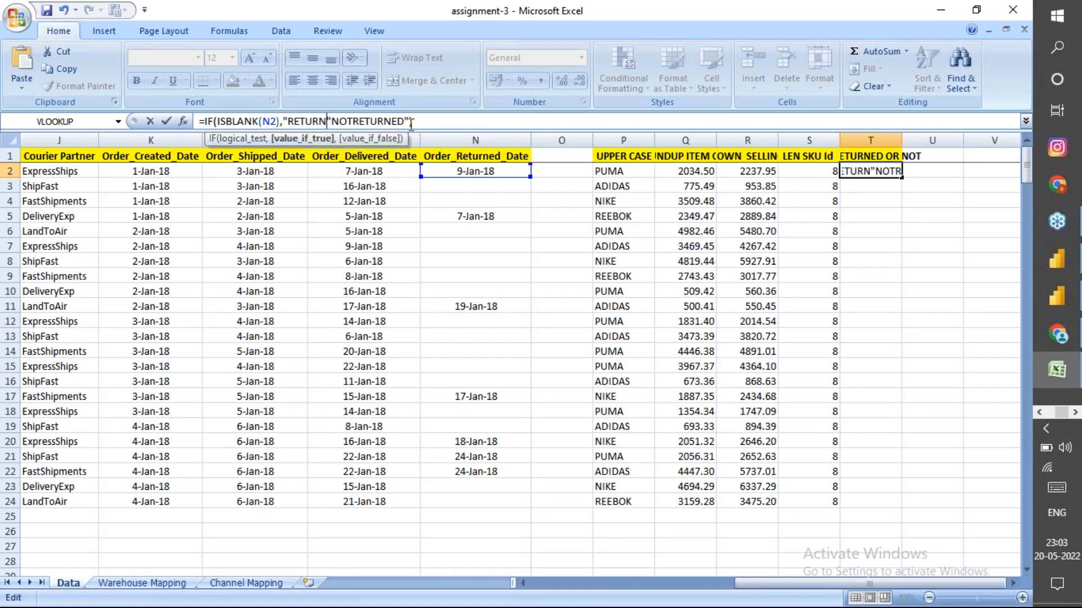
key(BackSpace)
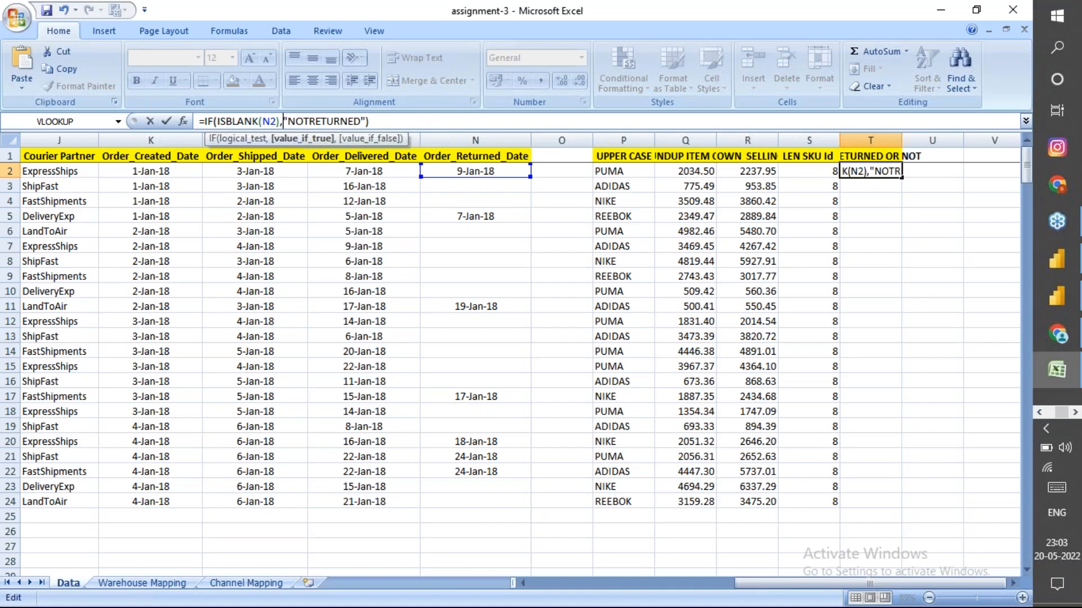
Add "RETURNED" as the value_if_false in T2's IF formula, after "NOTRETURNED", and commit the formula.
key(Right)
key(Right)
key(Right)
key(Right)
key(Right)
key(Right)
key(Right)
key(Right)
key(Right)
key(Right)
key(Right)
text(,"RE)
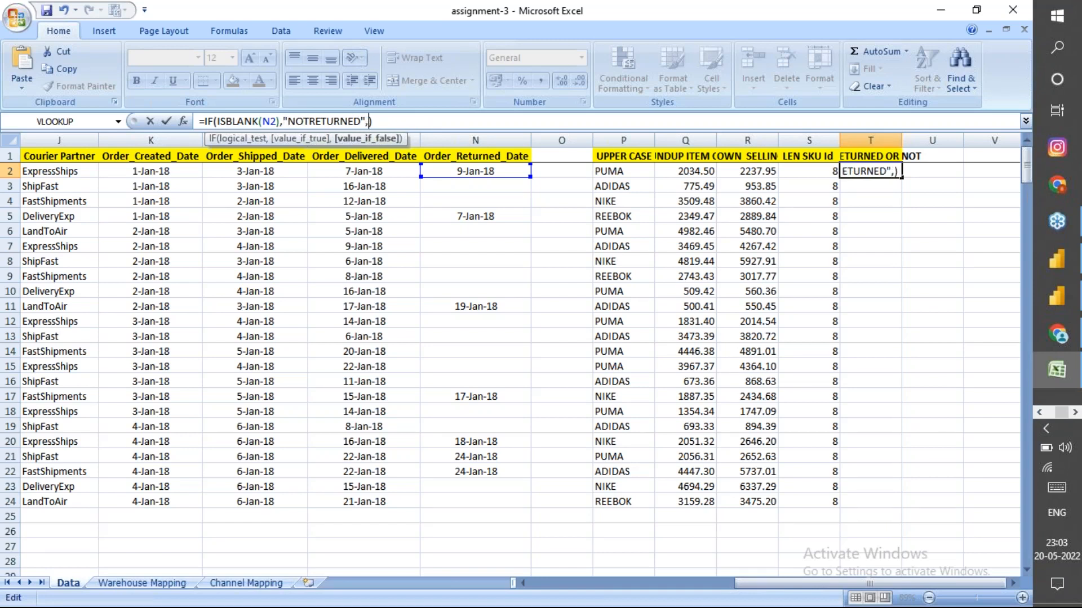
text(TURNED)
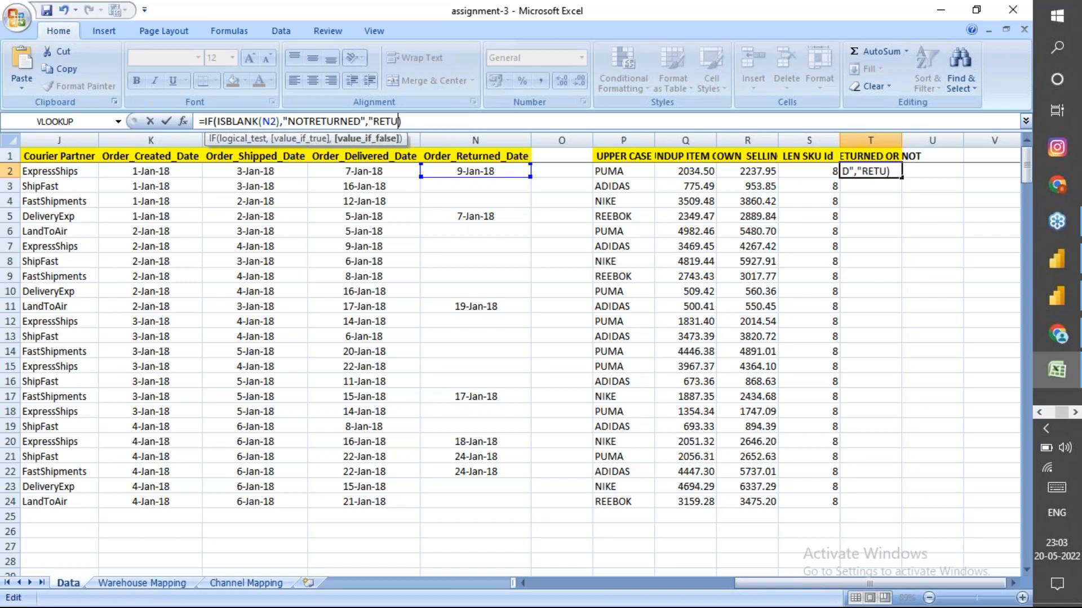
text(")
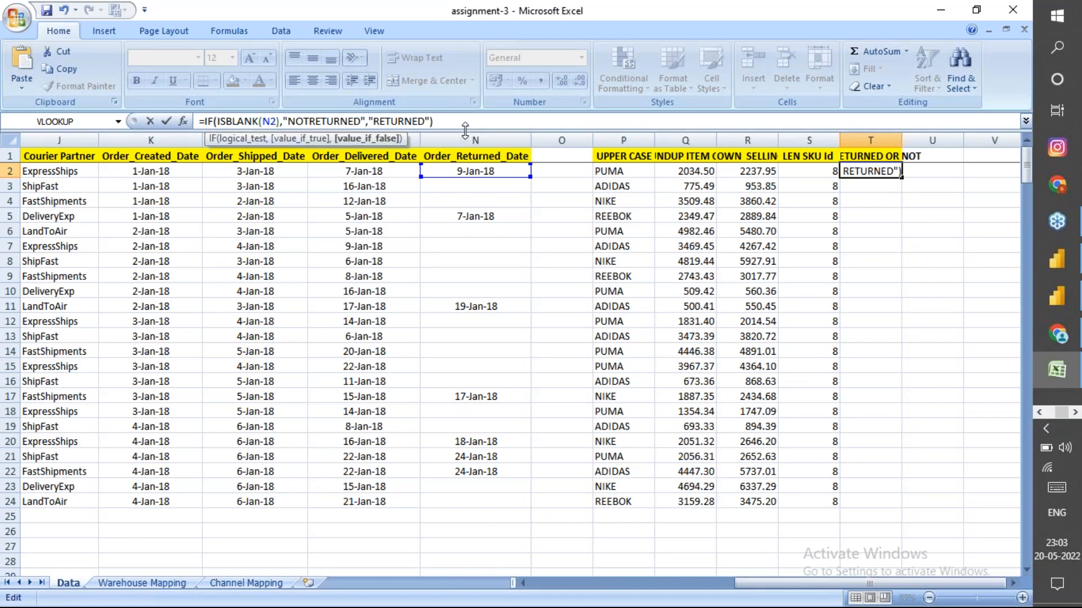
key(Return)
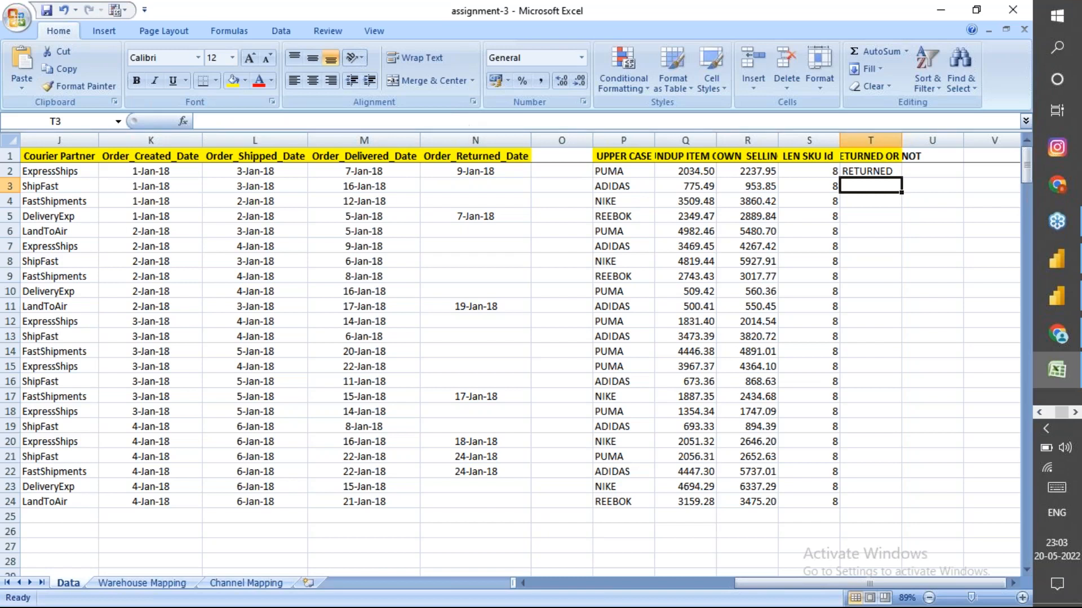
Fill the returned-or-not formula from T2 down to T24.
click(870, 170)
drag(901, 178, 904, 508)
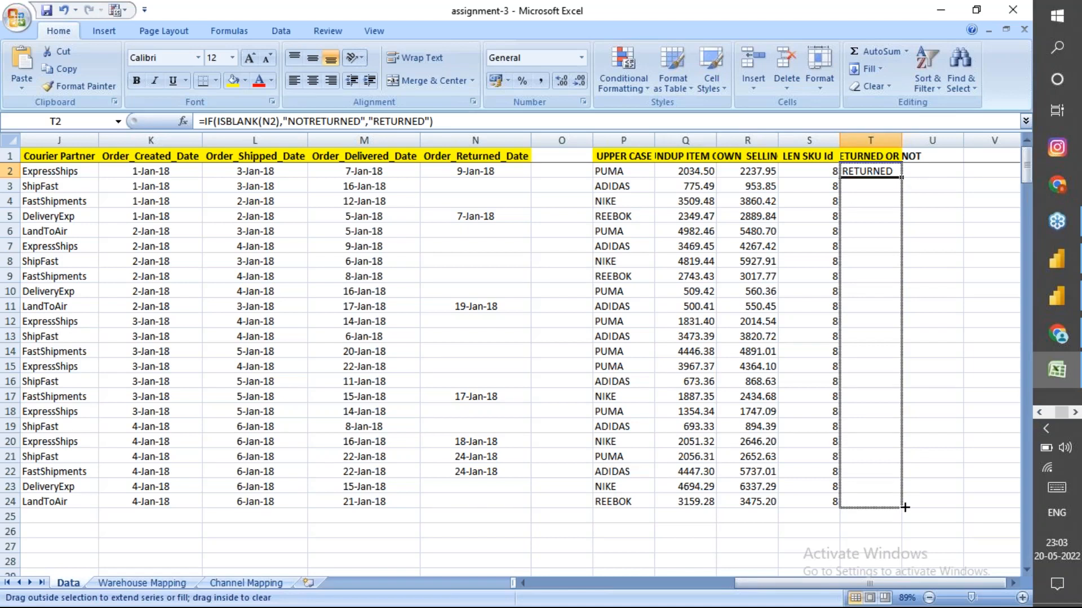
drag(904, 508, 905, 507)
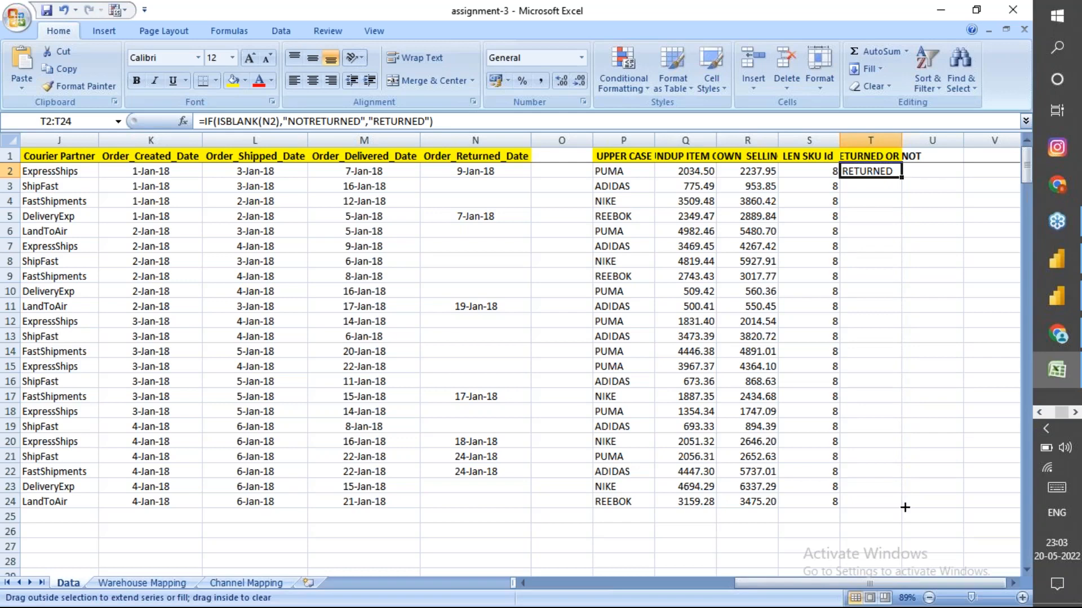
drag(904, 508, 904, 507)
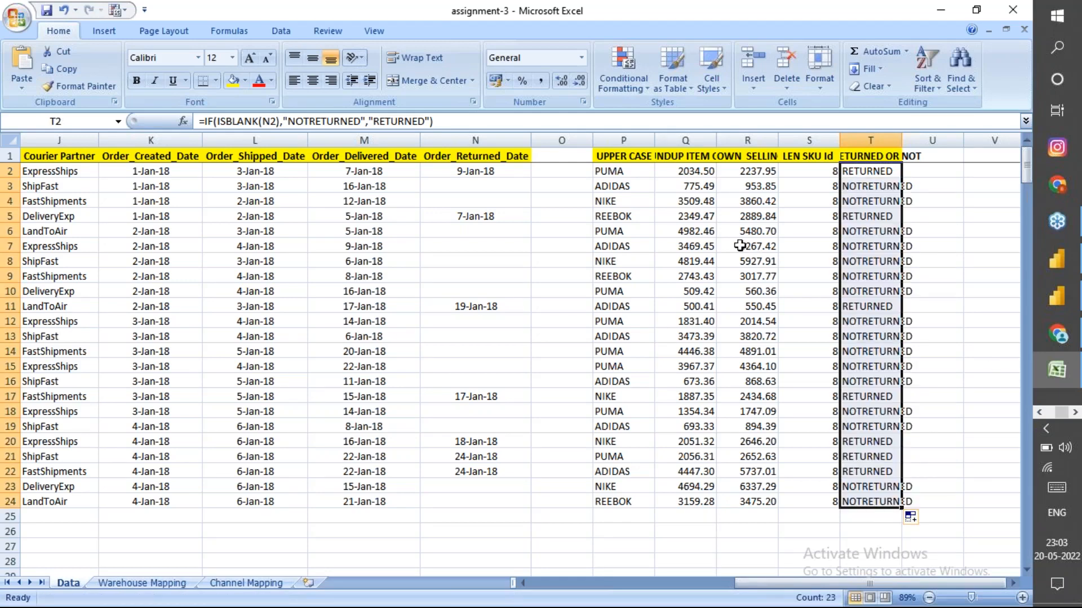
Delete the whole formula from T2, and undo both that deletion and the fill down to T24.
click(443, 122)
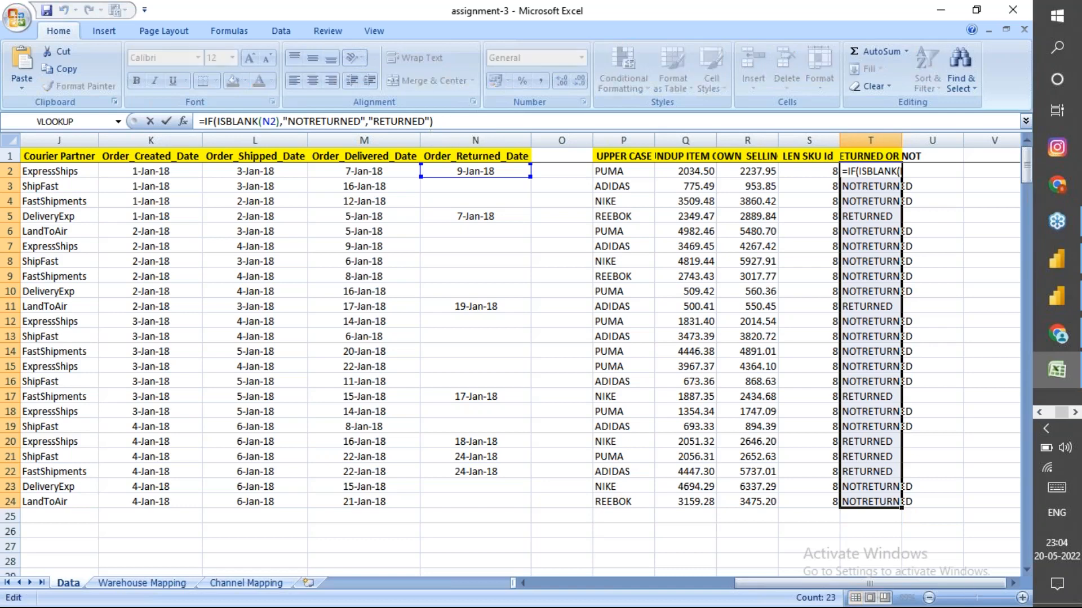
key(BackSpace)
key(BackSpace)
key(BackSpace)
key(BackSpace)
key(BackSpace)
key(BackSpace)
key(BackSpace)
key(BackSpace)
key(BackSpace)
key(BackSpace)
key(BackSpace)
key(BackSpace)
key(BackSpace)
key(BackSpace)
key(BackSpace)
key(BackSpace)
key(BackSpace)
key(BackSpace)
key(BackSpace)
key(BackSpace)
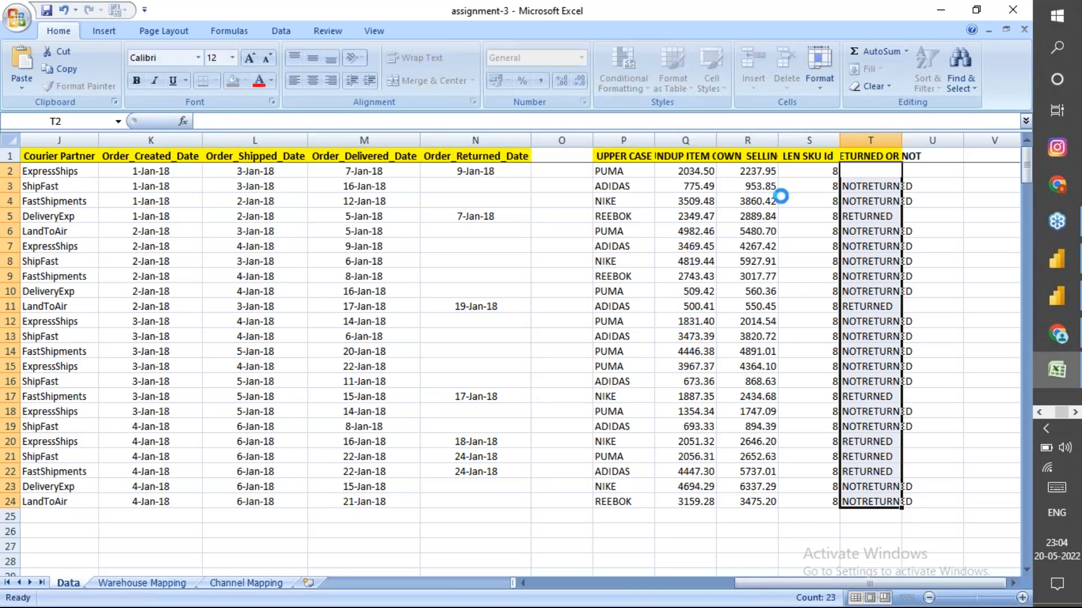
click(782, 197)
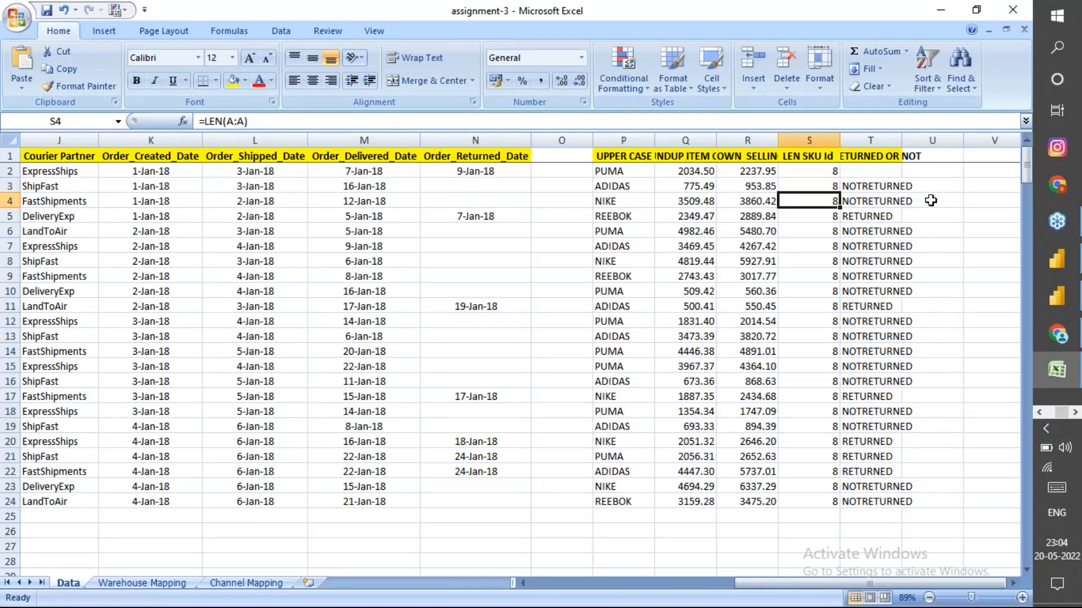
key(ctrl+z)
key(ctrl+z)
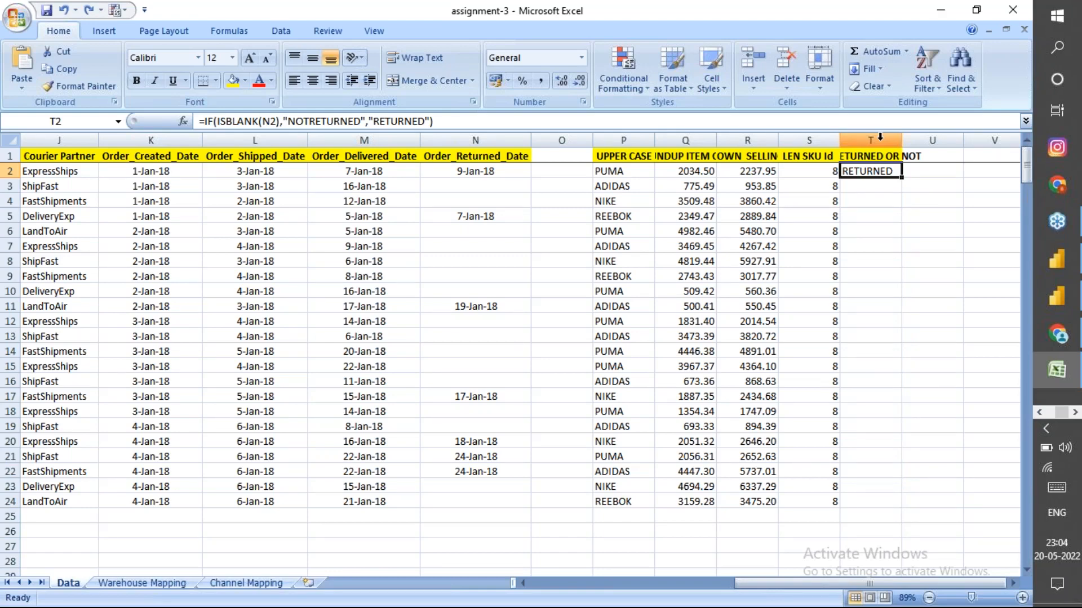
Clear the contents of the whole column T, including its header.
click(880, 137)
right_click(880, 137)
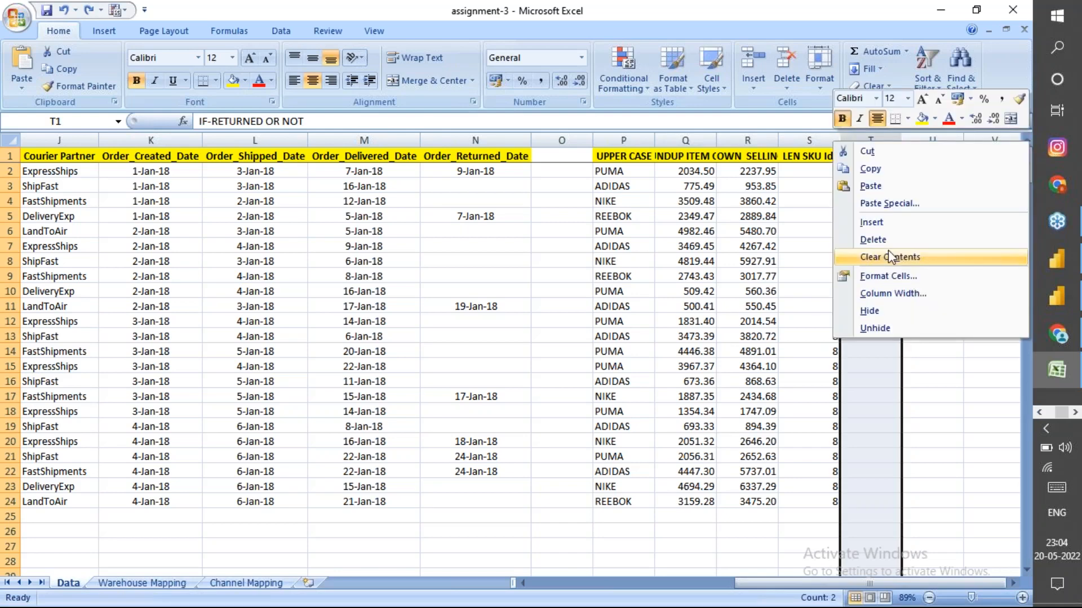
click(889, 254)
key(F2)
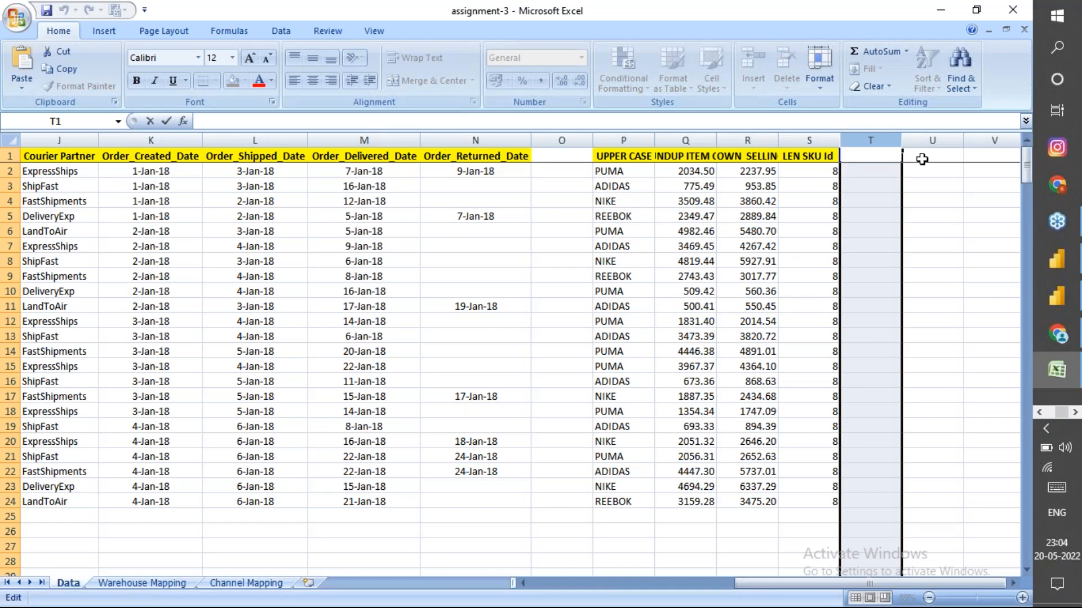
click(921, 160)
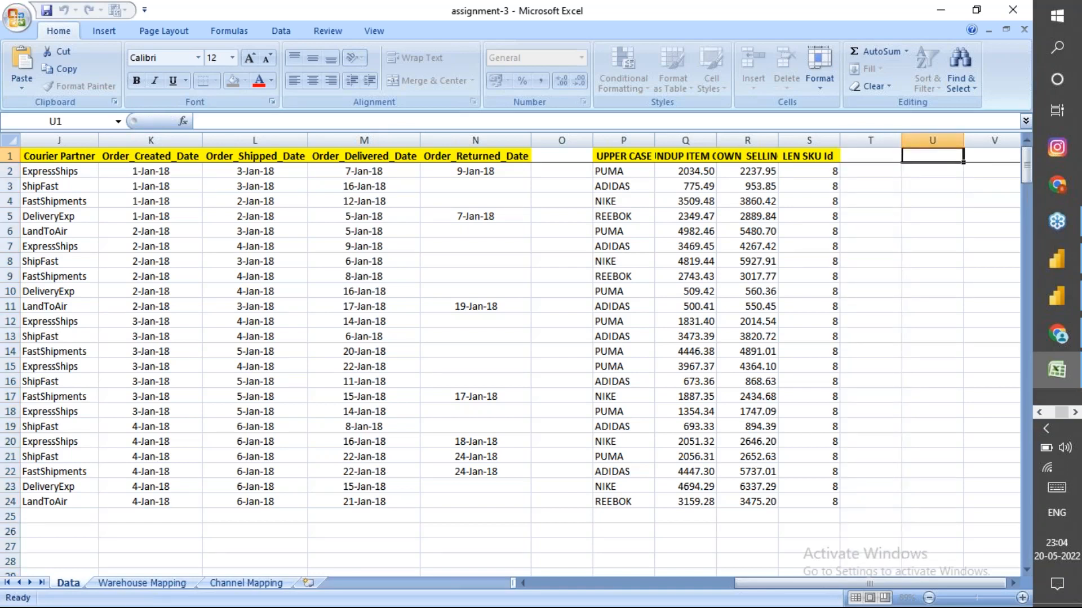
Start an IF formula in T2 with ISBLANK(N2) as its logical test.
click(869, 156)
click(870, 170)
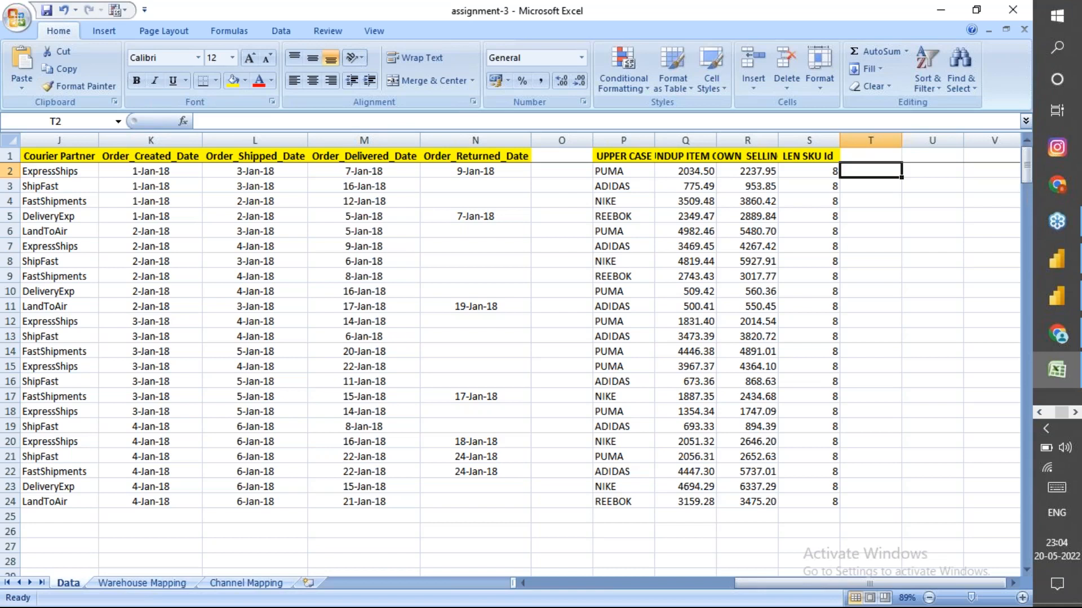
text(=)
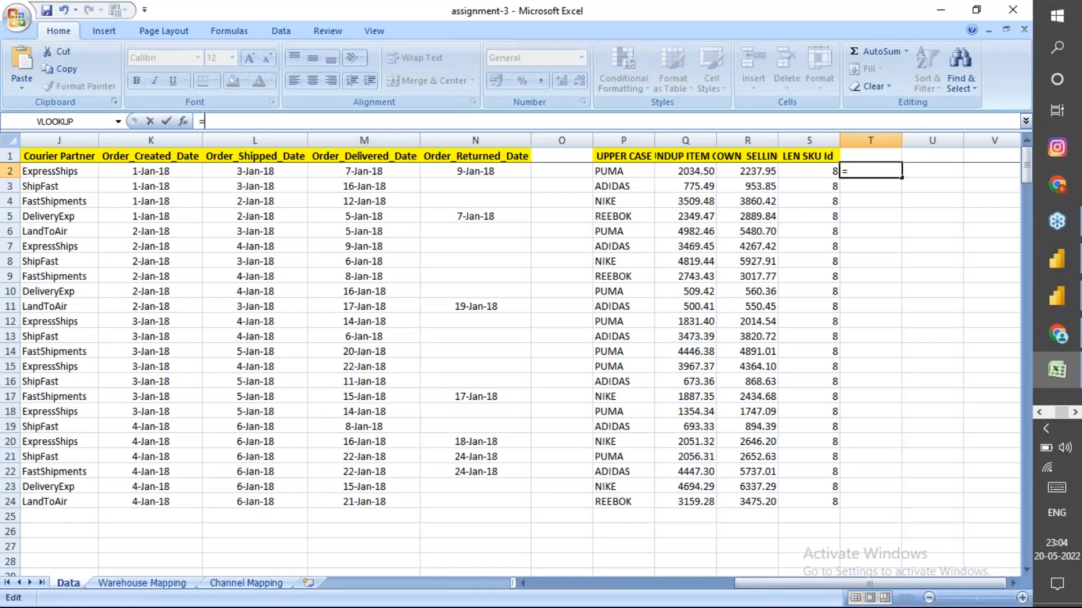
text(IF(I)
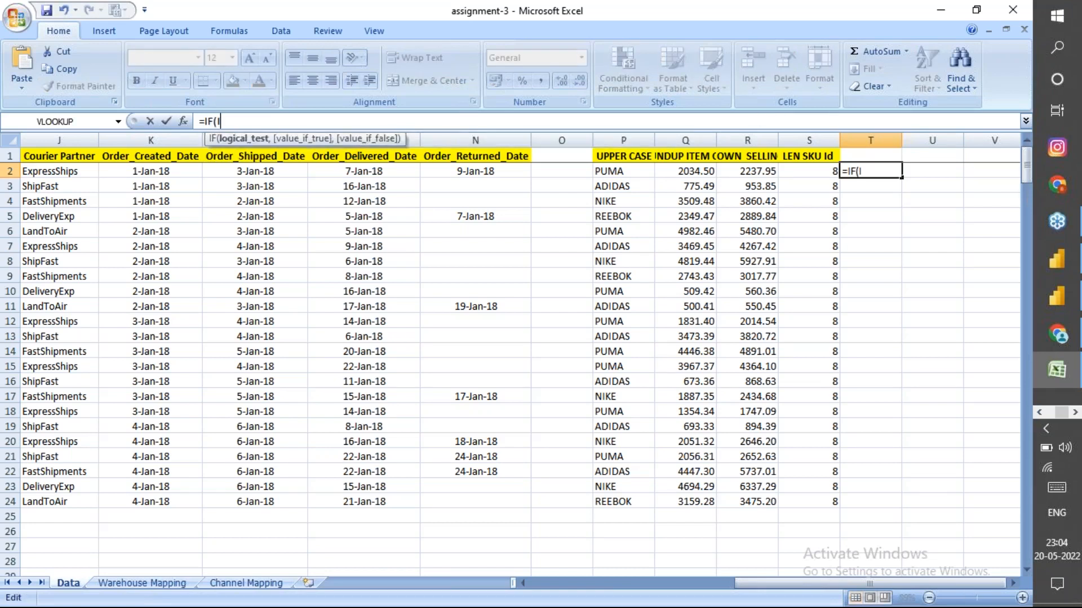
text(SB)
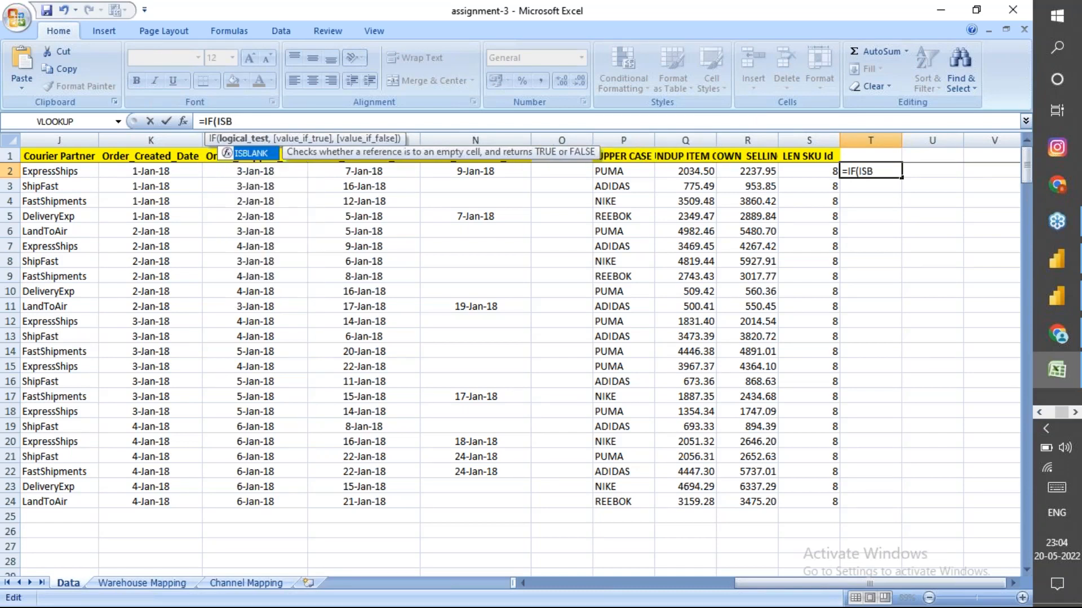
key(Tab)
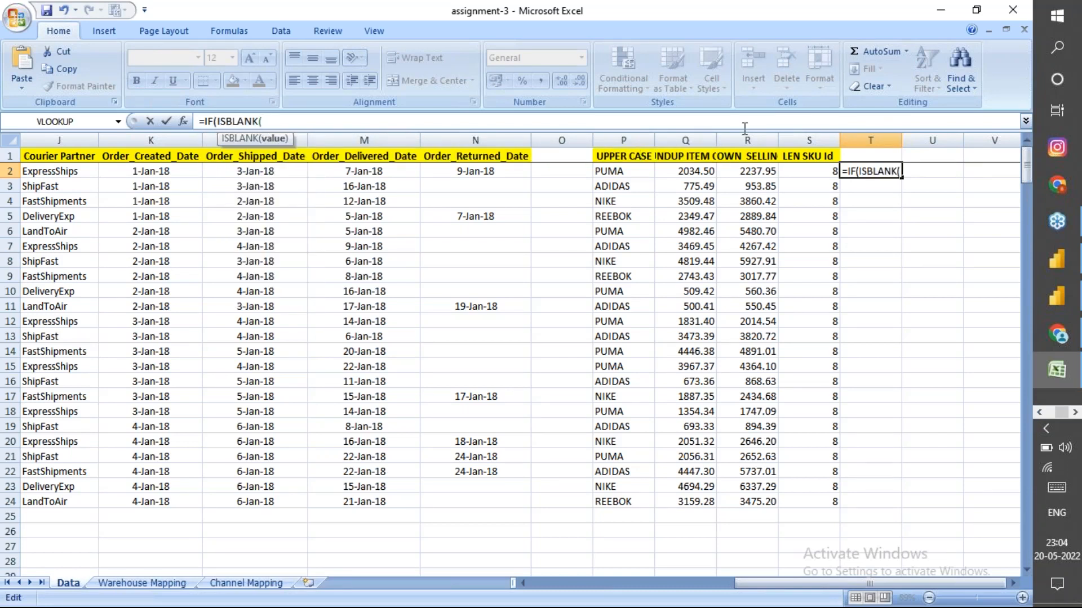
click(503, 177)
text())
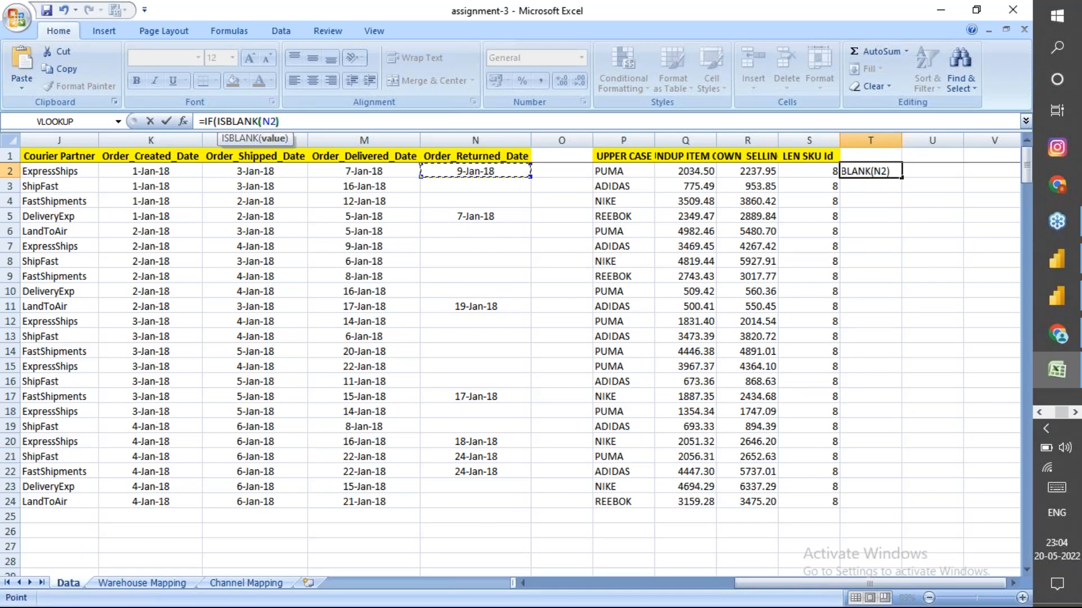
Complete T2's IF formula with "RETURNED" as the value_if_true and "NOT RETURNED" as the value_if_false, and commit it.
text(,)
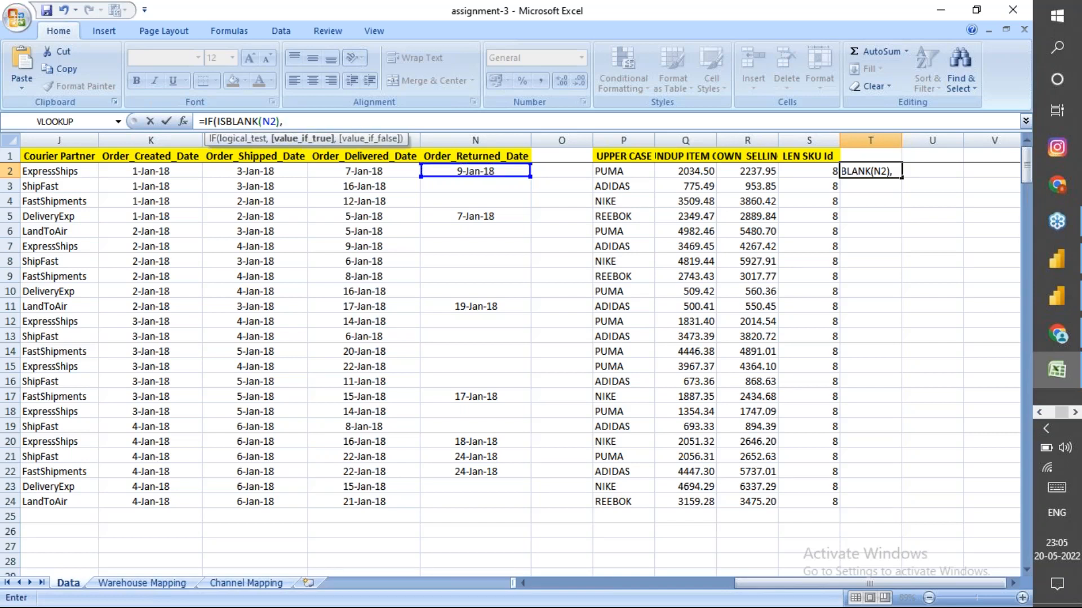
text("RETU)
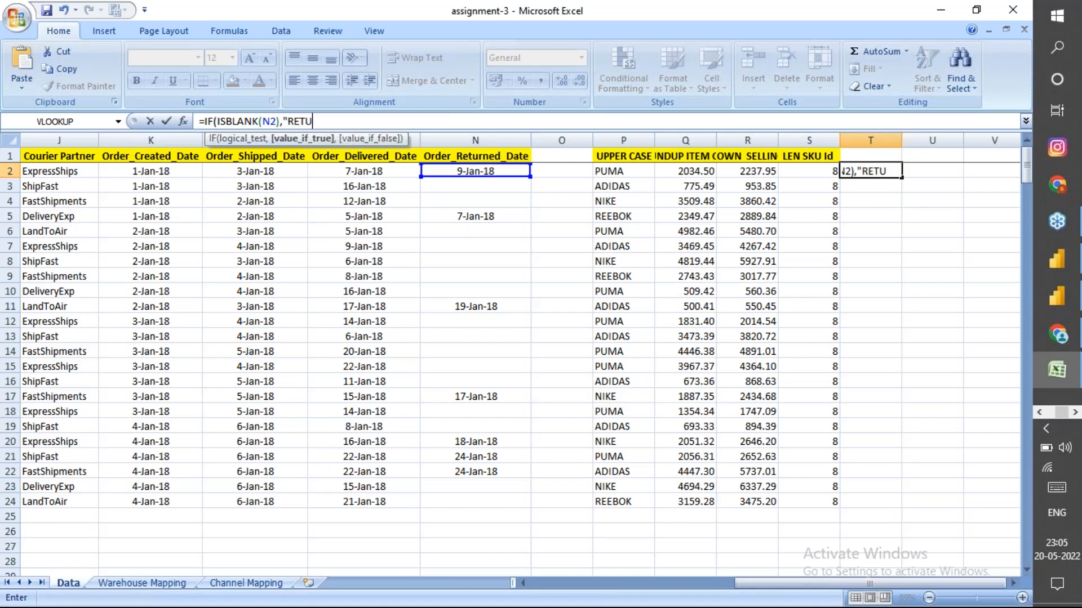
text(RNED",)
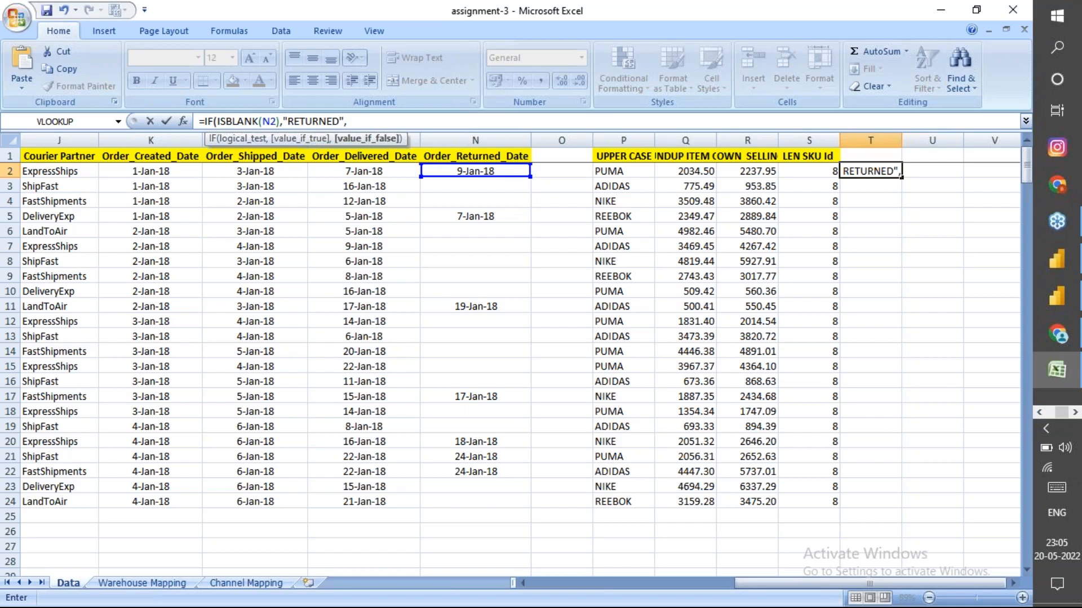
text(")
text(NOT RETURNED"))
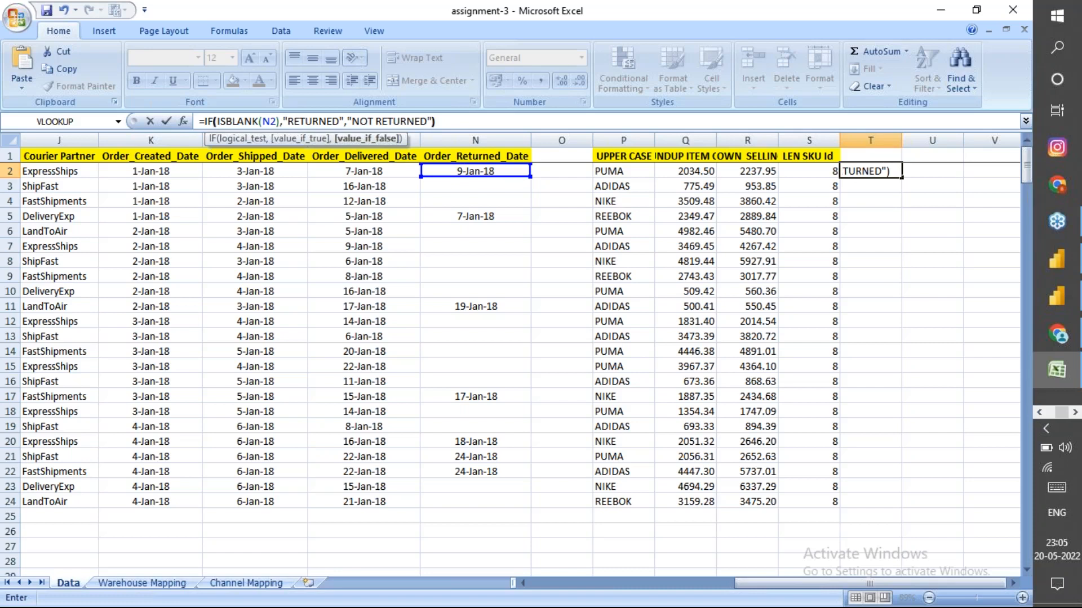
key(Return)
key(Return)
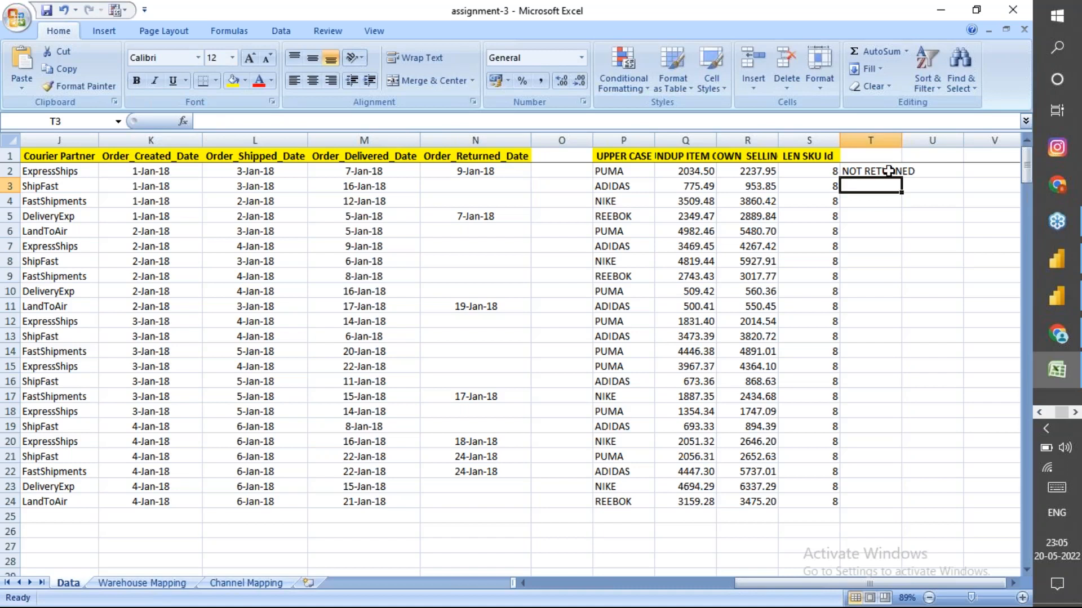
Review the IF formula in T2 and the ROUNDUP ITEM COST header and formula in column Q.
click(889, 171)
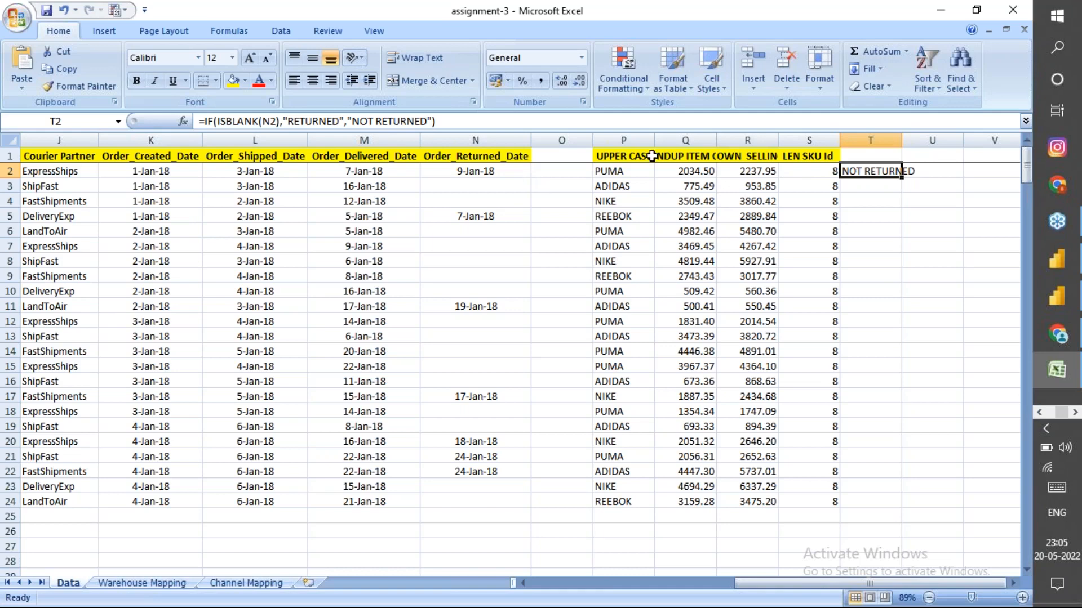
click(695, 138)
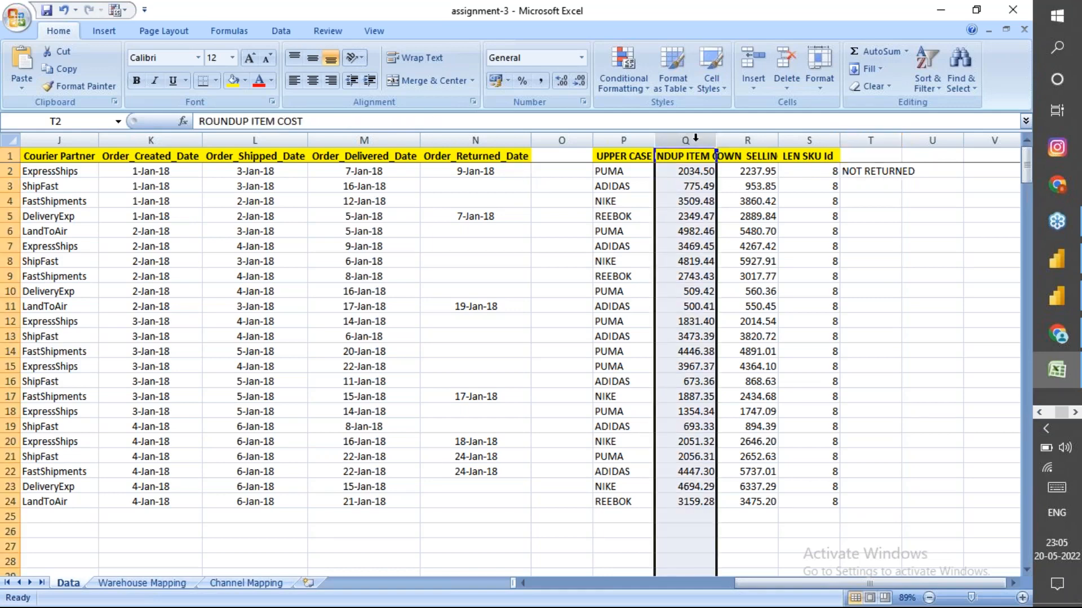
click(694, 159)
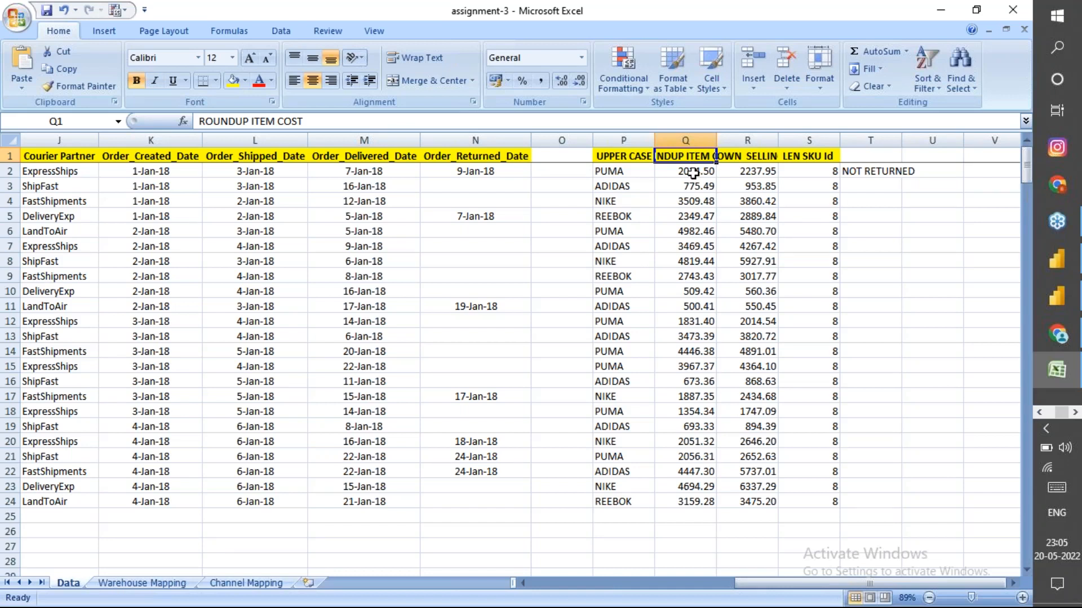
click(693, 173)
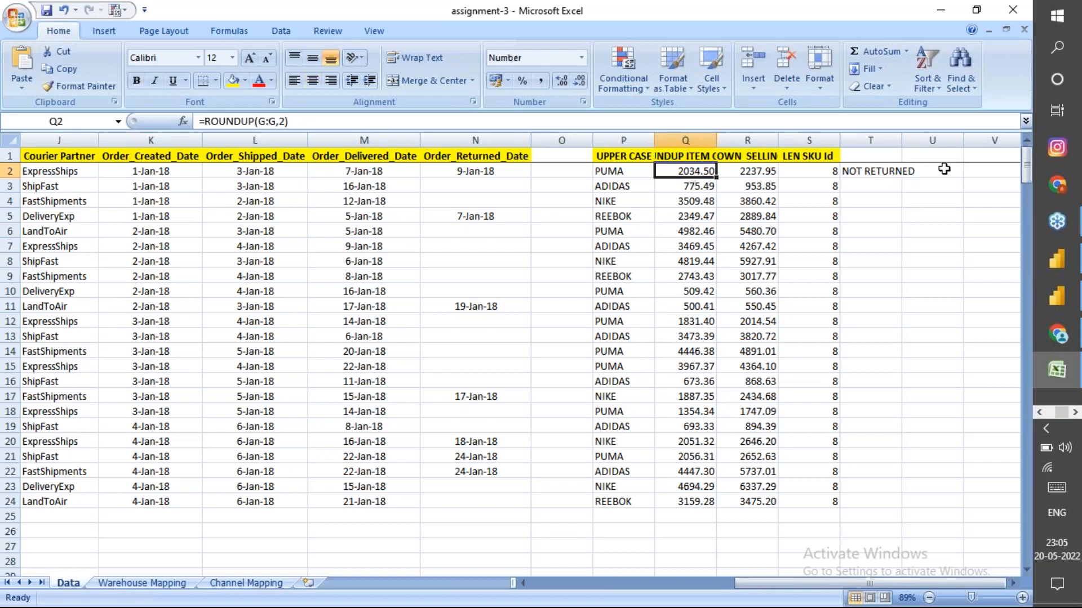
drag(944, 169, 939, 160)
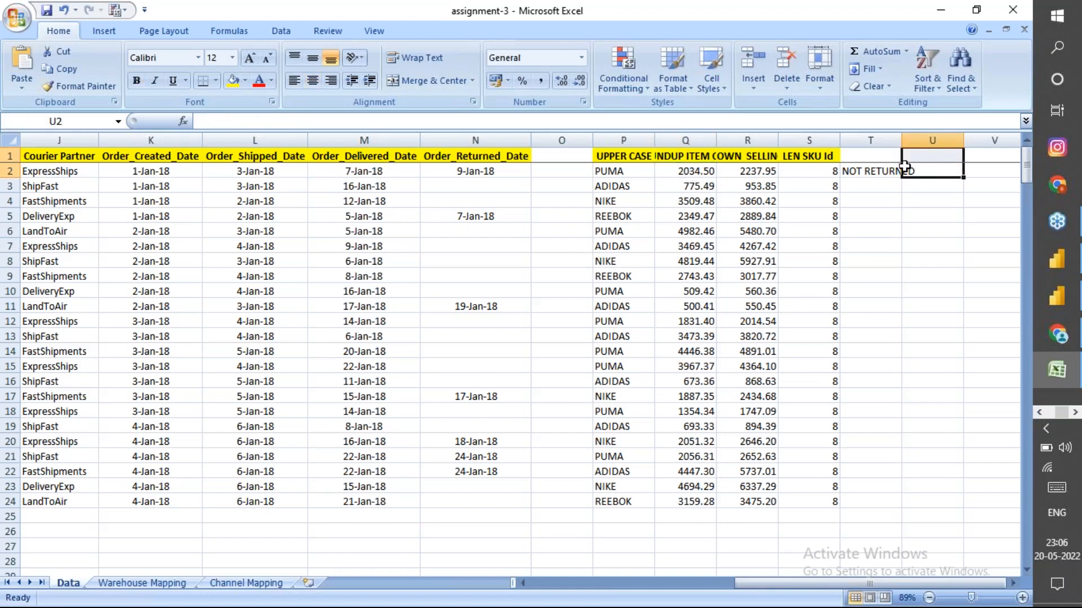
click(978, 160)
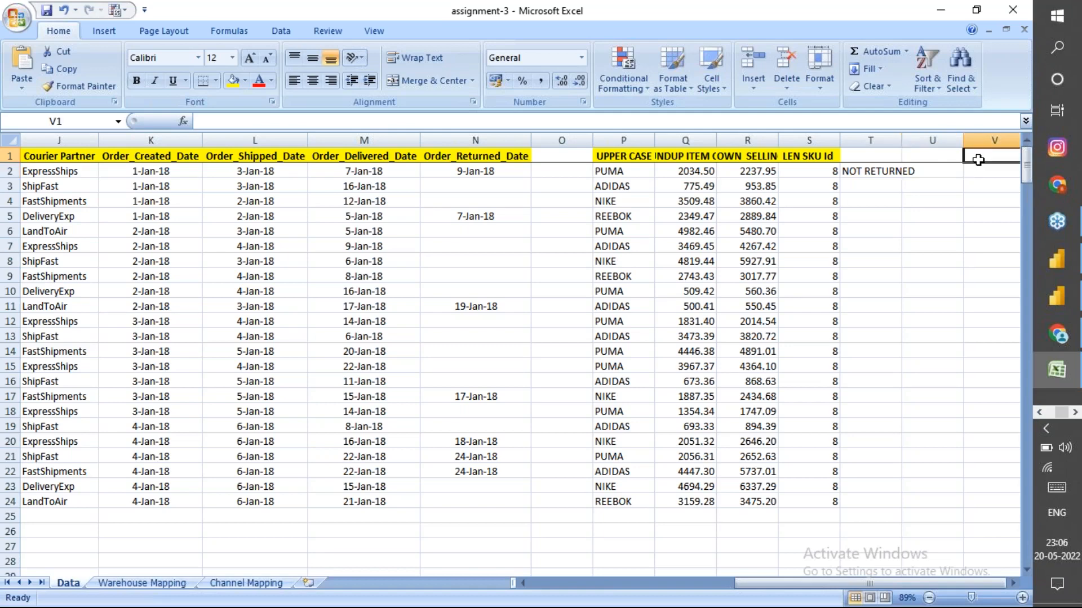
Start an IF formula in cell V2.
scroll(978, 160, right, 5)
click(478, 172)
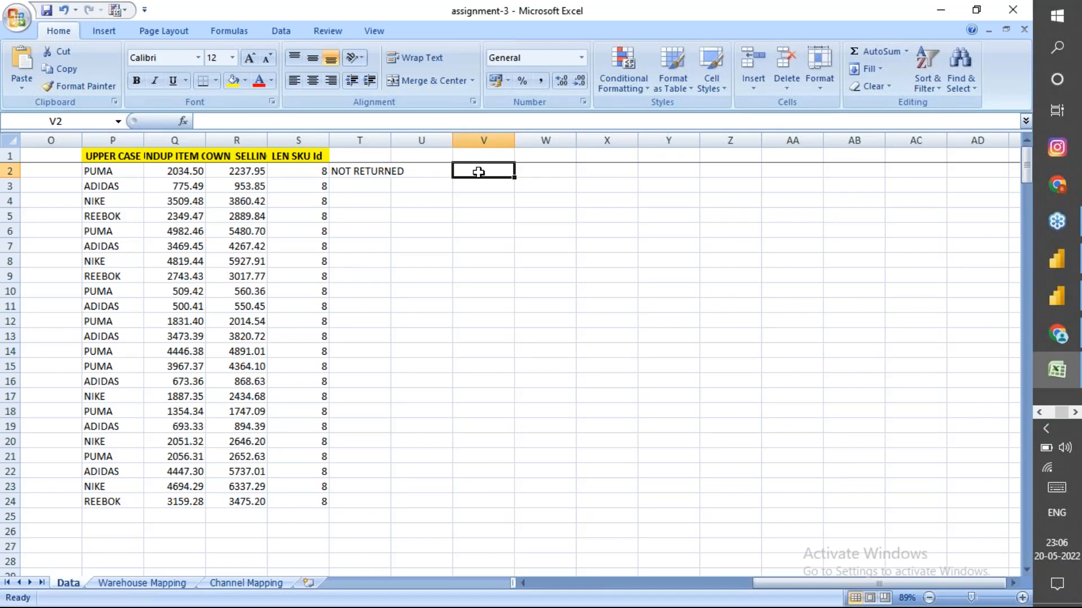
text(I)
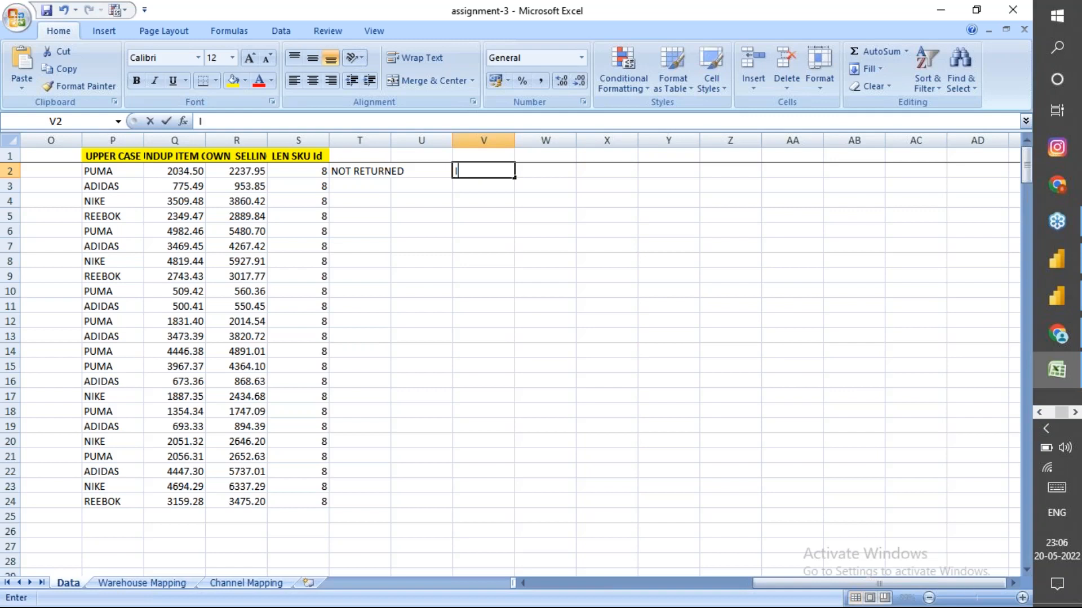
text(F)
key(BackSpace)
key(BackSpace)
text(=IF()
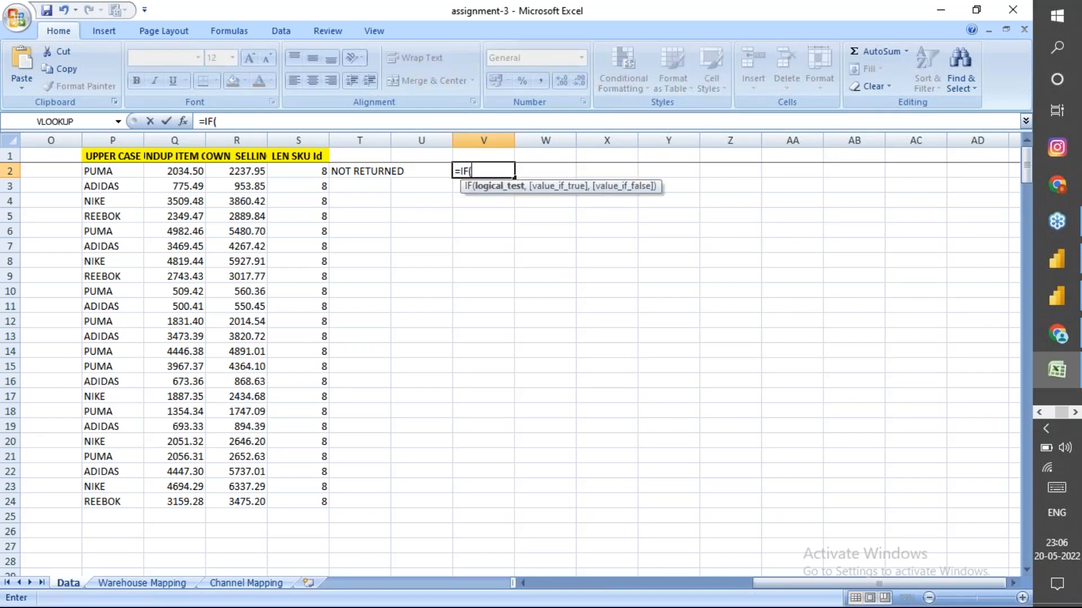
click(772, 572)
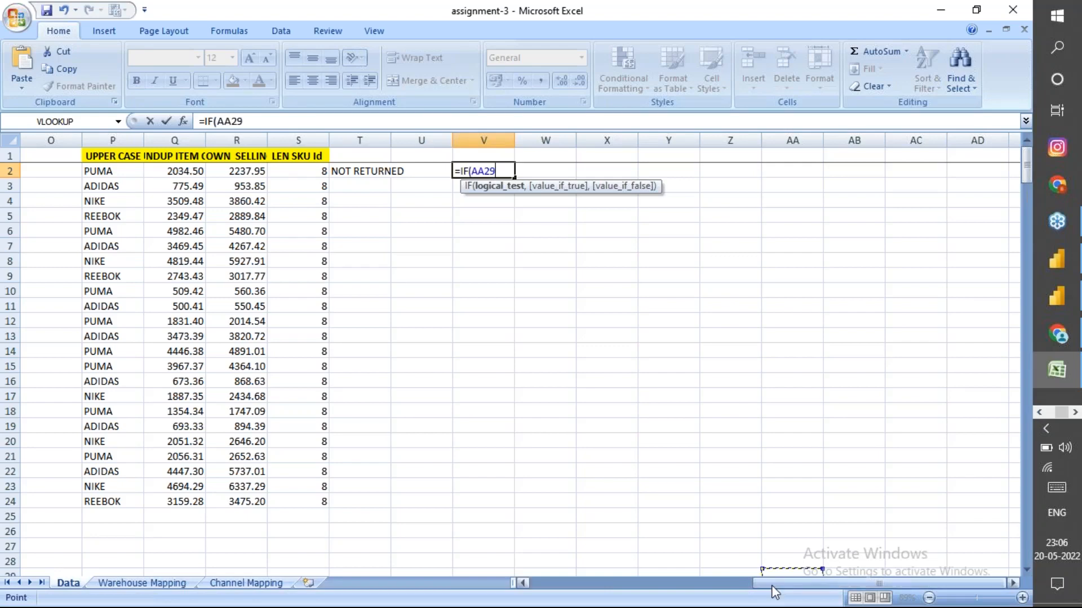
drag(775, 591, 709, 591)
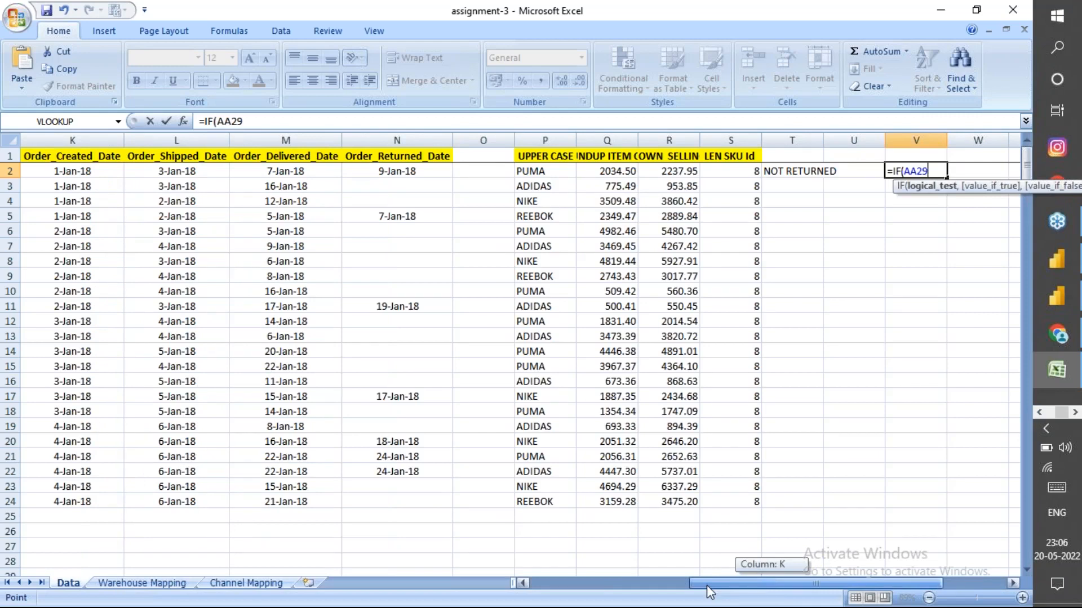
key(BackSpace)
key(BackSpace)
key(BackSpace)
key(BackSpace)
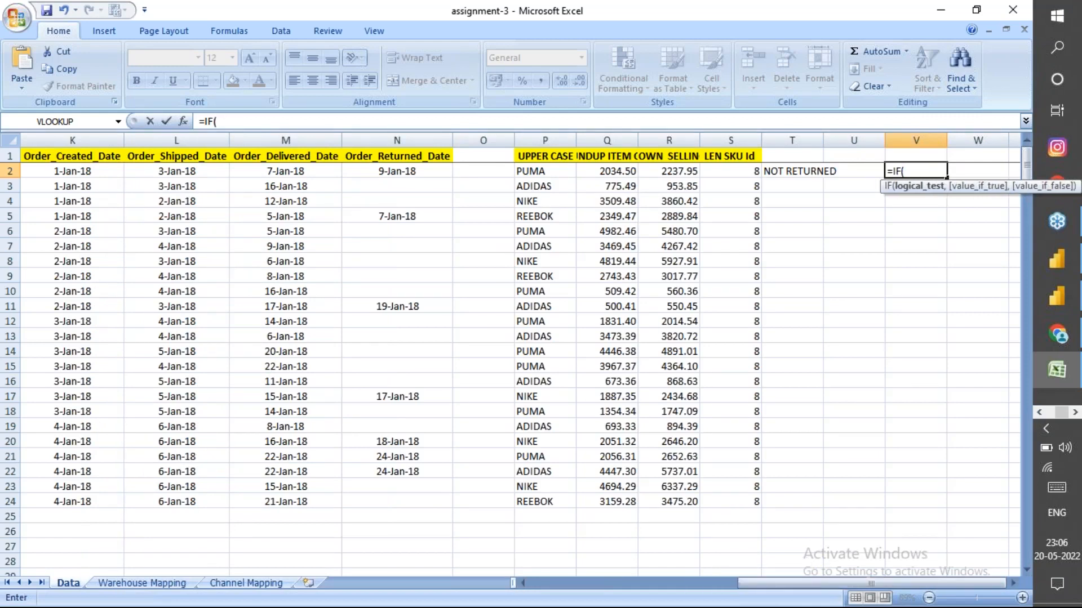
Give V2's IF formula the logical test Q2>600 and enter GOOD ORDER as the value_if_true text.
drag(777, 591, 753, 589)
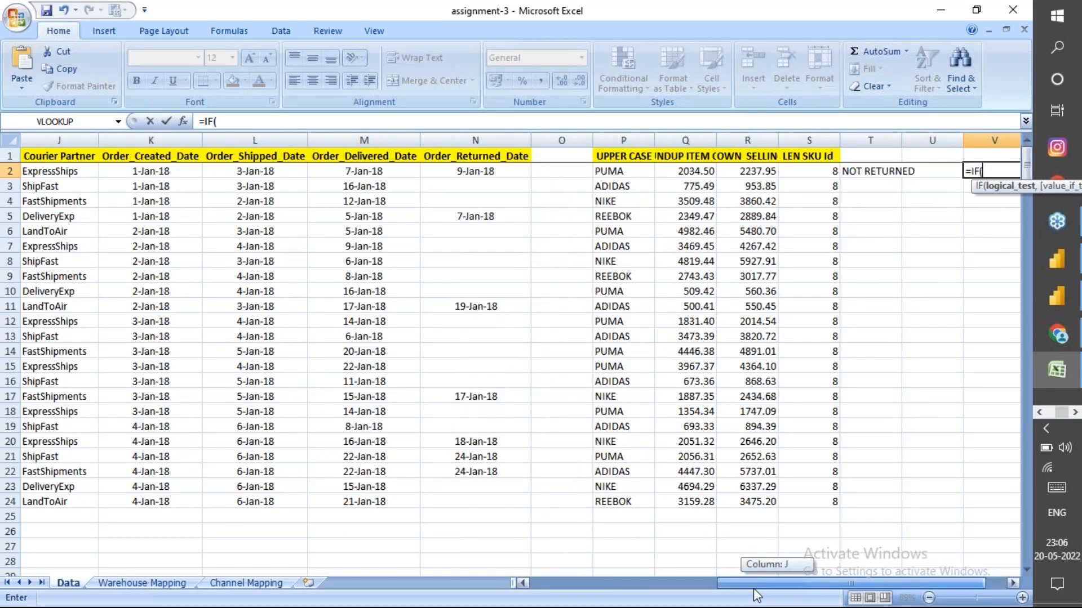
drag(754, 589, 671, 589)
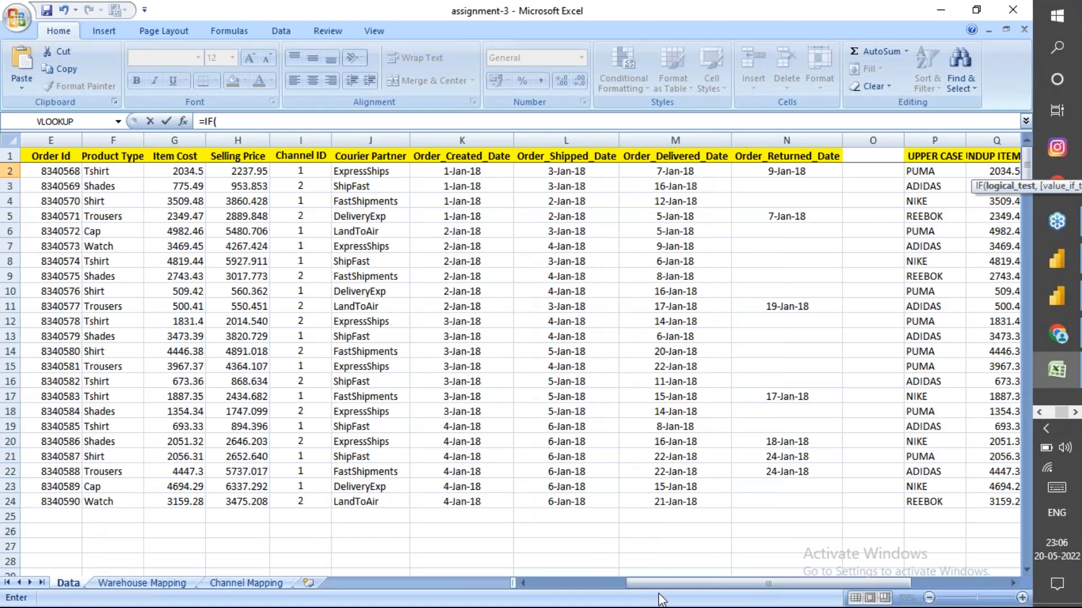
drag(670, 586, 694, 586)
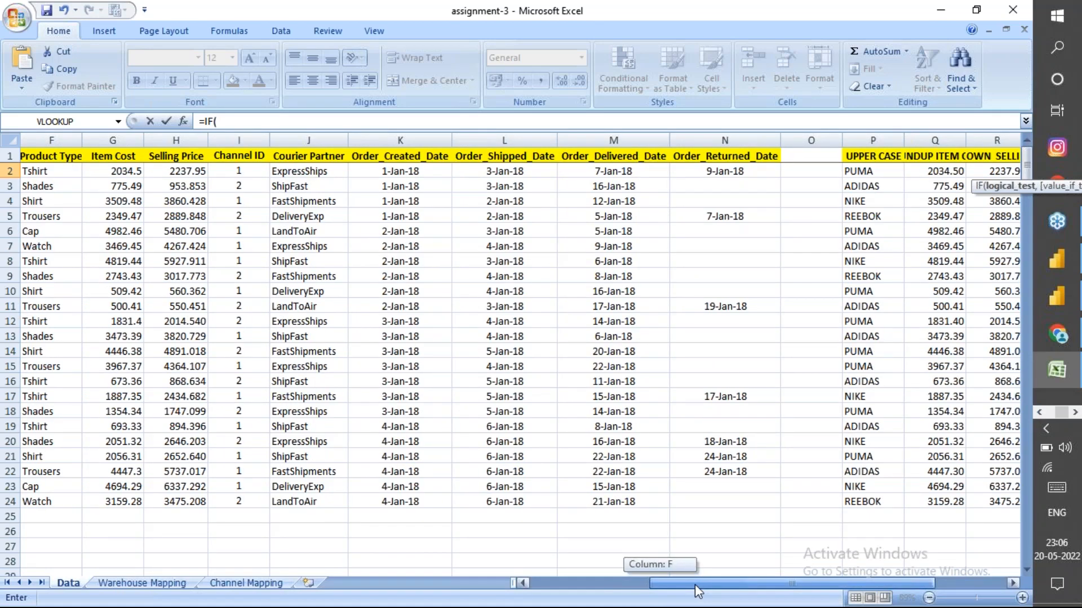
drag(694, 584, 718, 585)
click(872, 170)
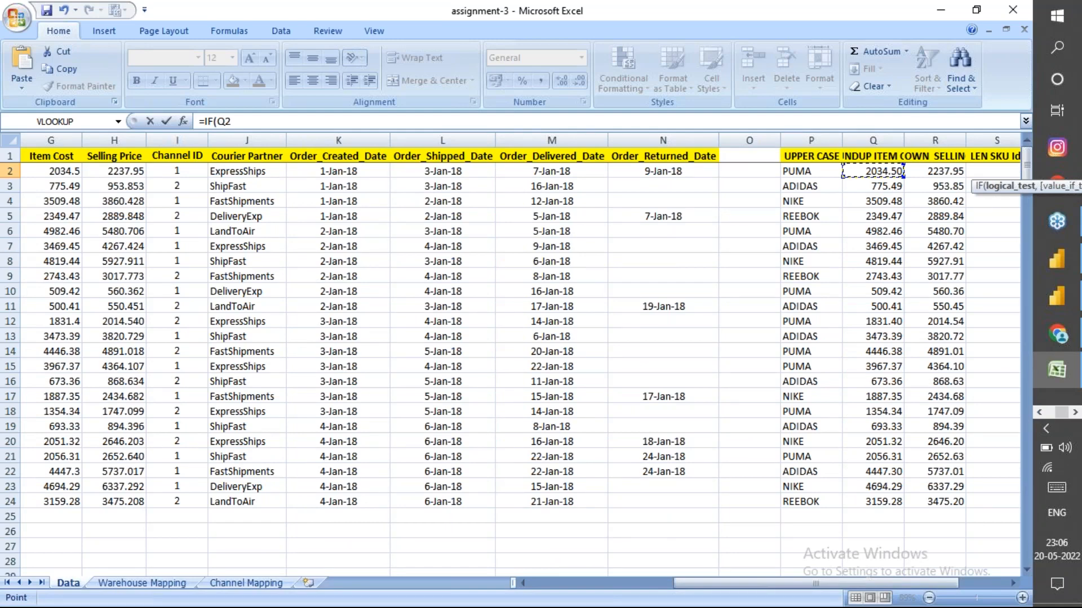
text(>600,"GOOD ORDER)
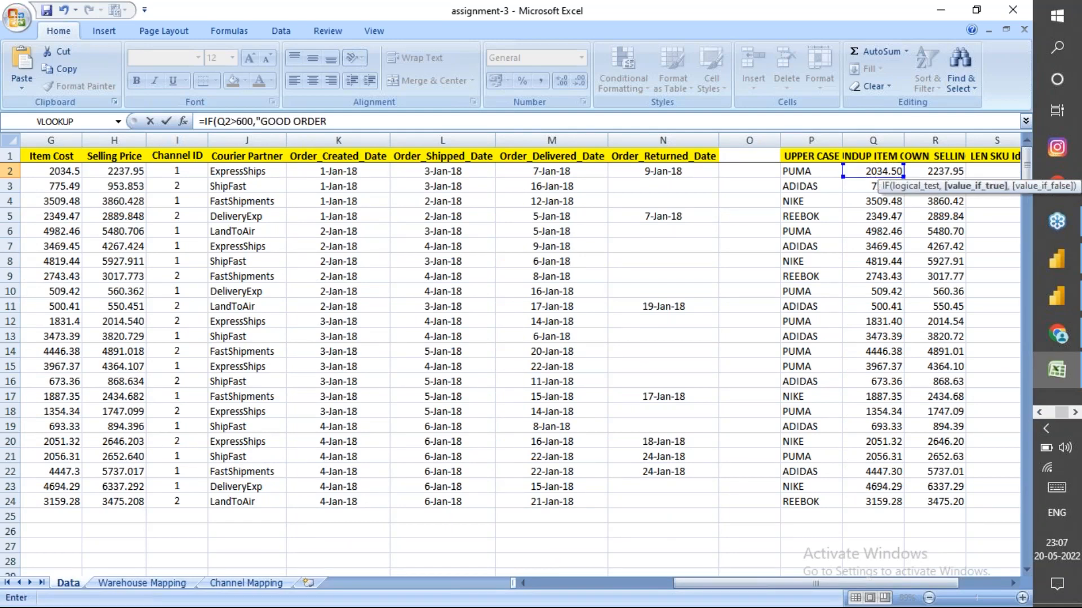
Add BADORDER as the other result text in V2's IF formula and commit it.
text(,BA)
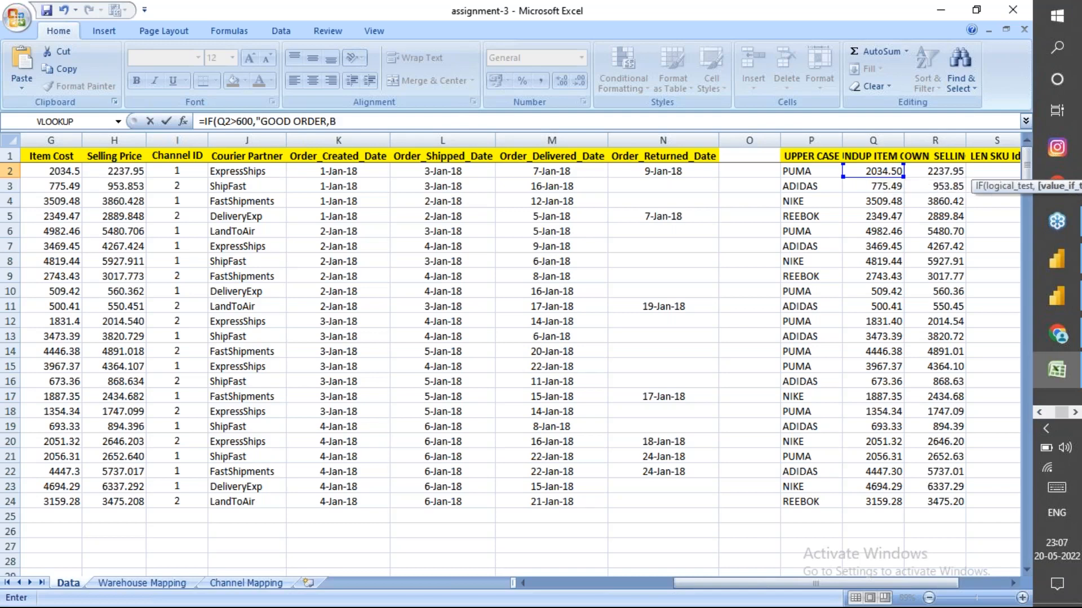
key(BackSpace)
key(BackSpace)
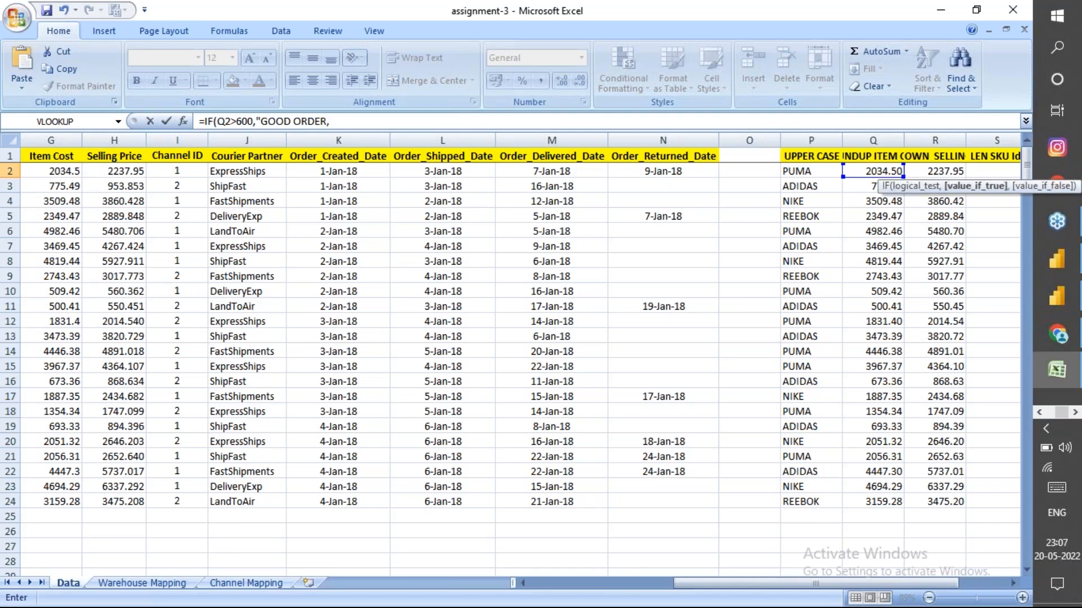
text(B)
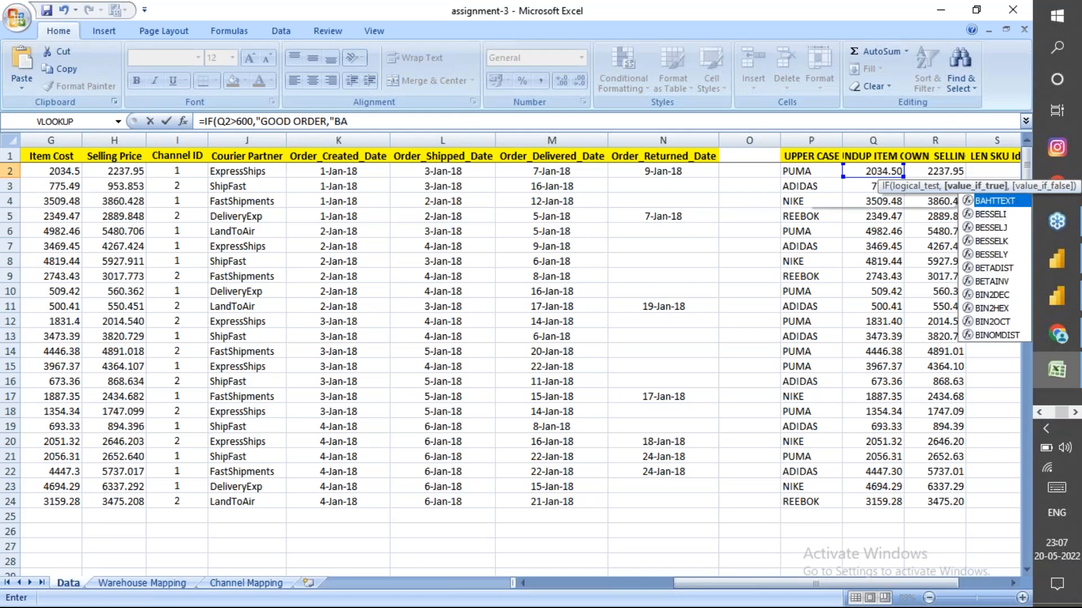
text(A)
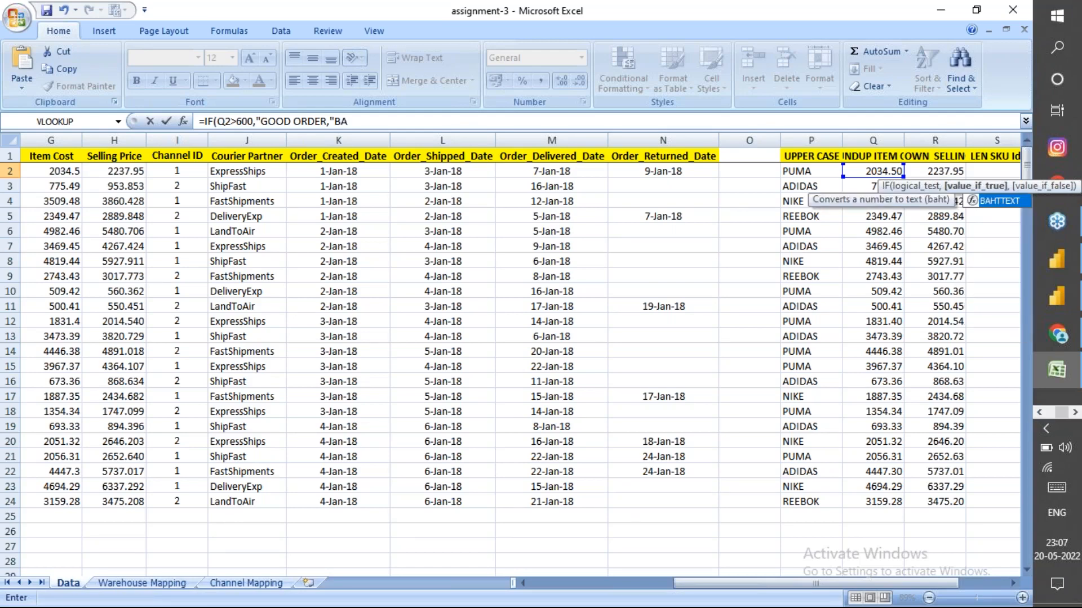
text(D)
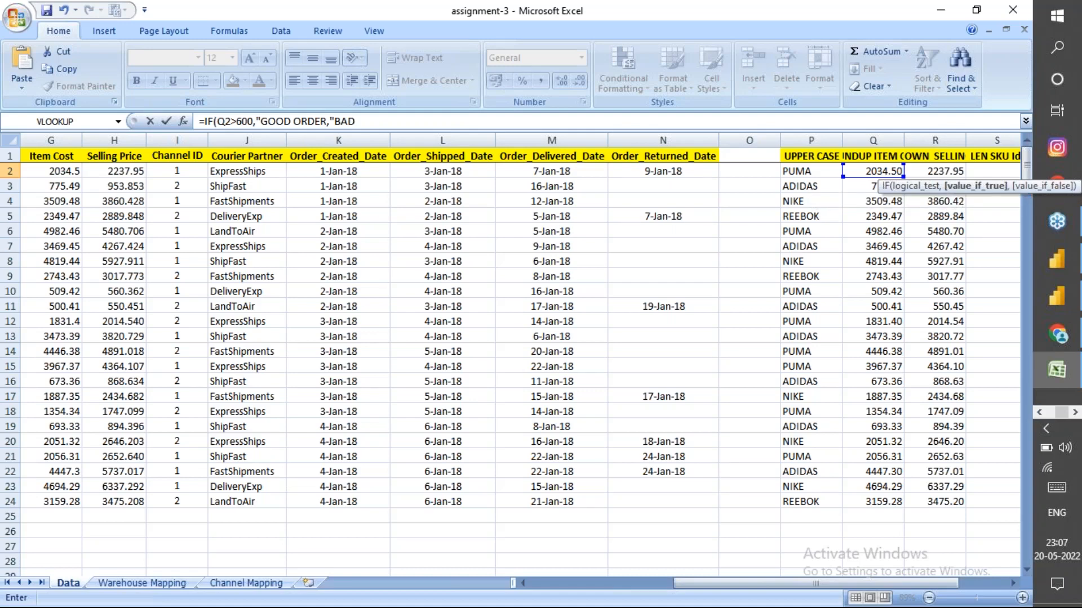
text( ORDER")
key(Return)
key(Return)
key(Up)
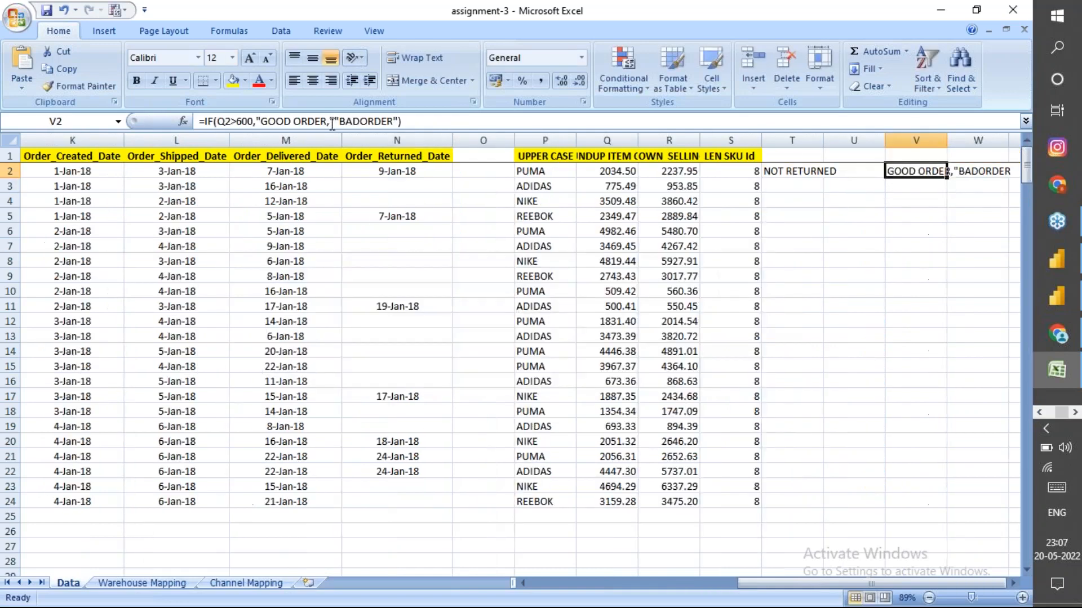
Correct the quotation marks and comma after GOOD ORDER so V2's formula reads =IF(Q2>600,"GOOD ORDER","BADORDER").
click(329, 121)
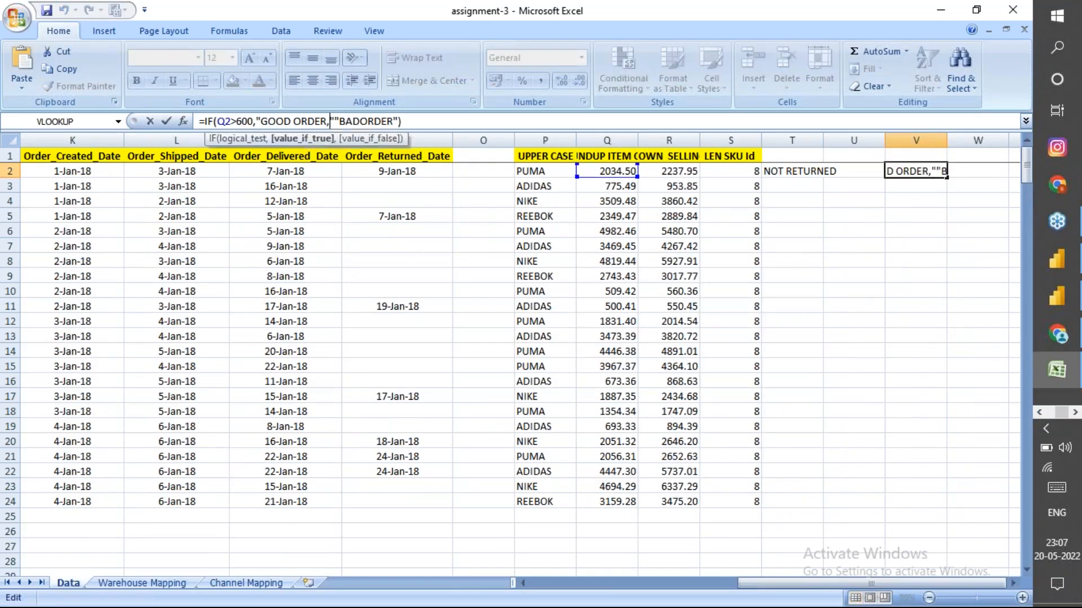
key(BackSpace)
key(BackSpace)
text(",)
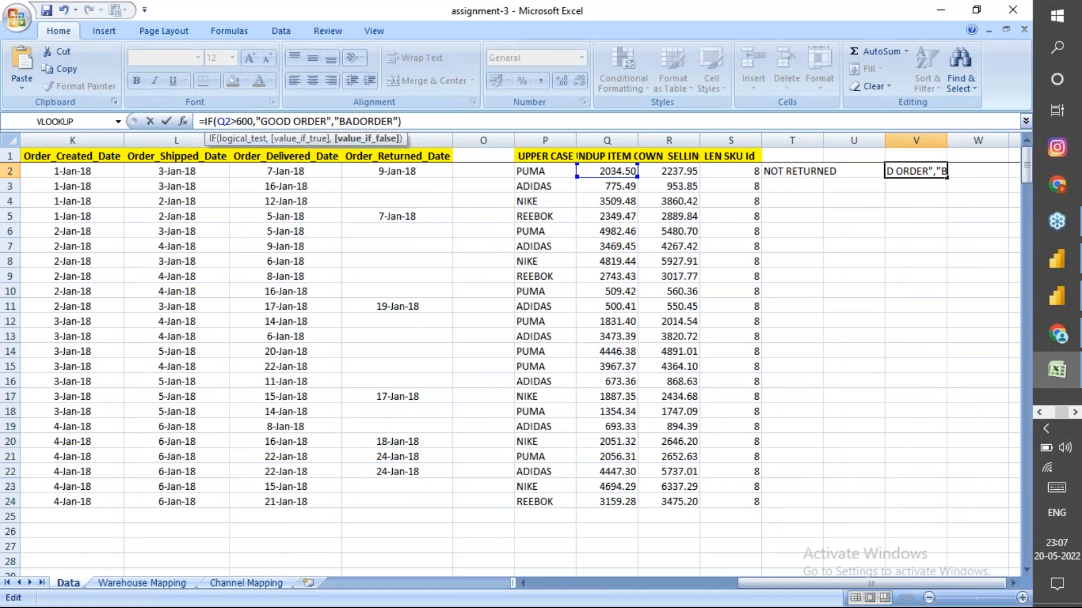
key(Return)
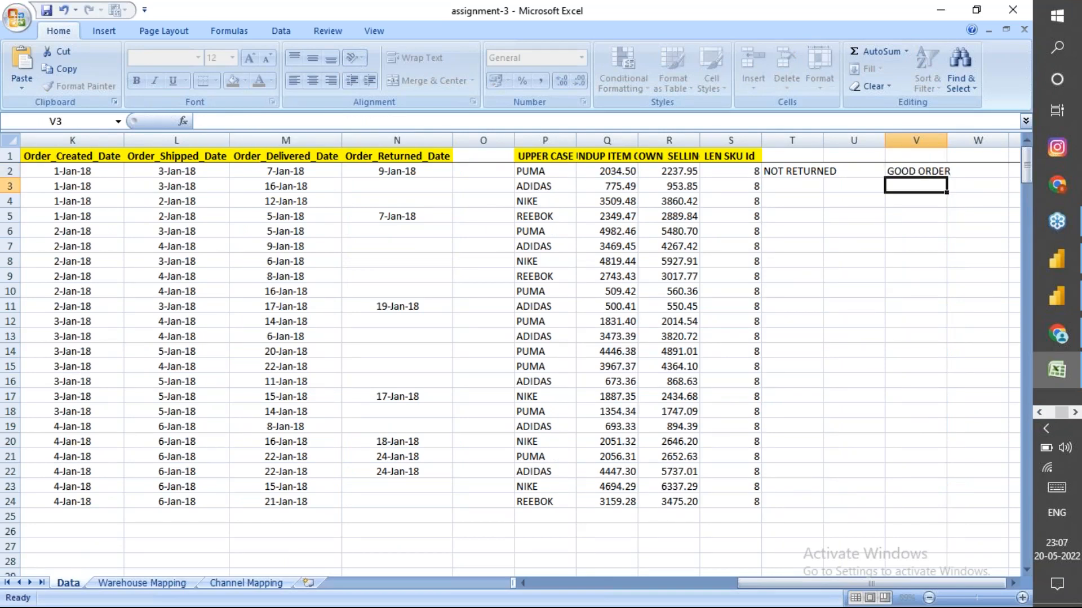
Inspect the ISBLANK-based IF formula in T2.
click(805, 176)
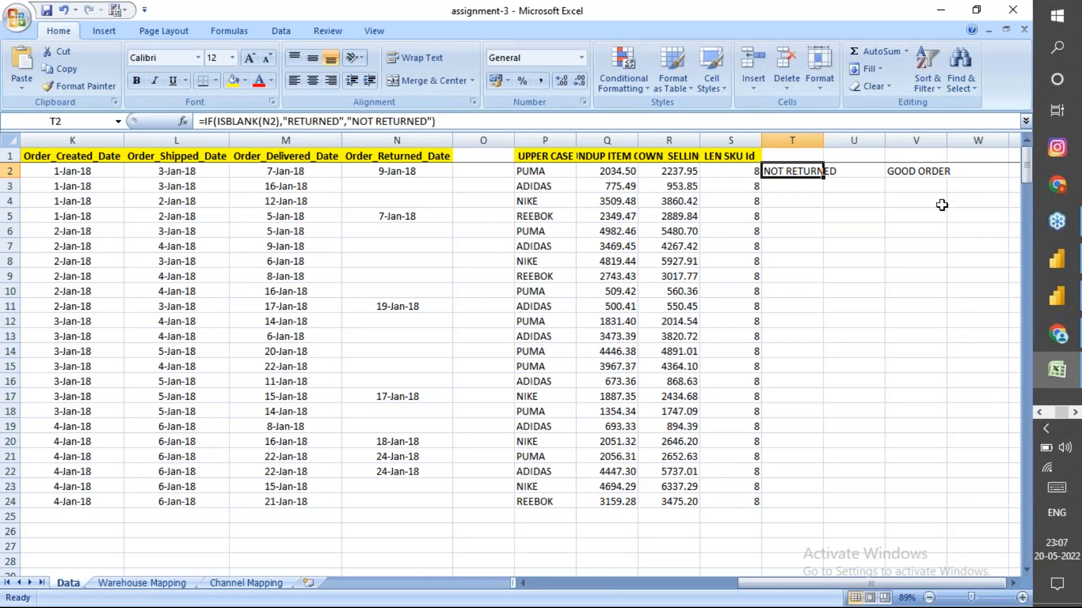
click(1015, 350)
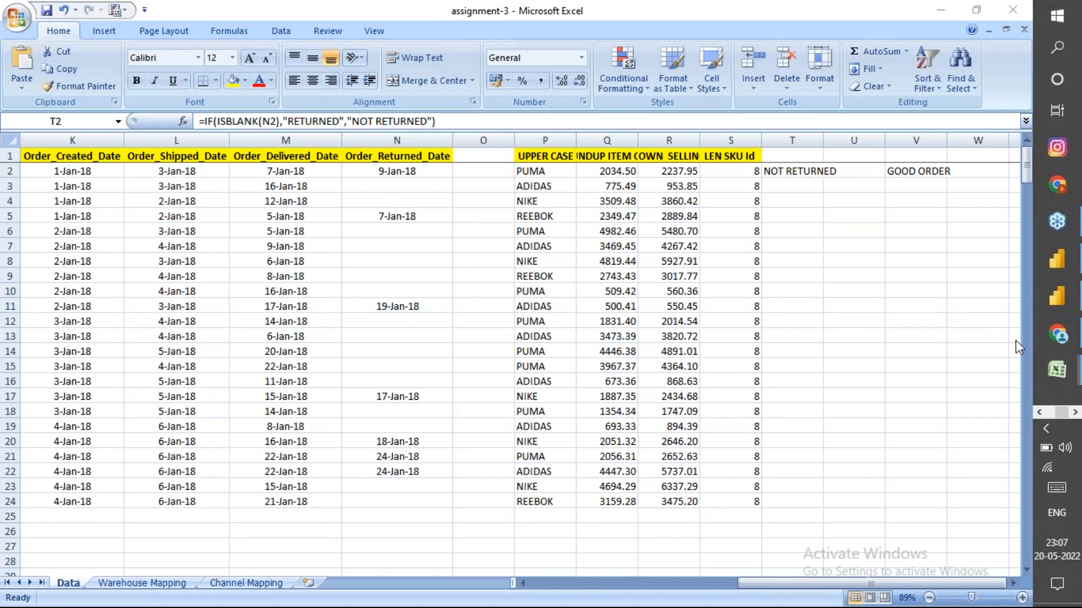